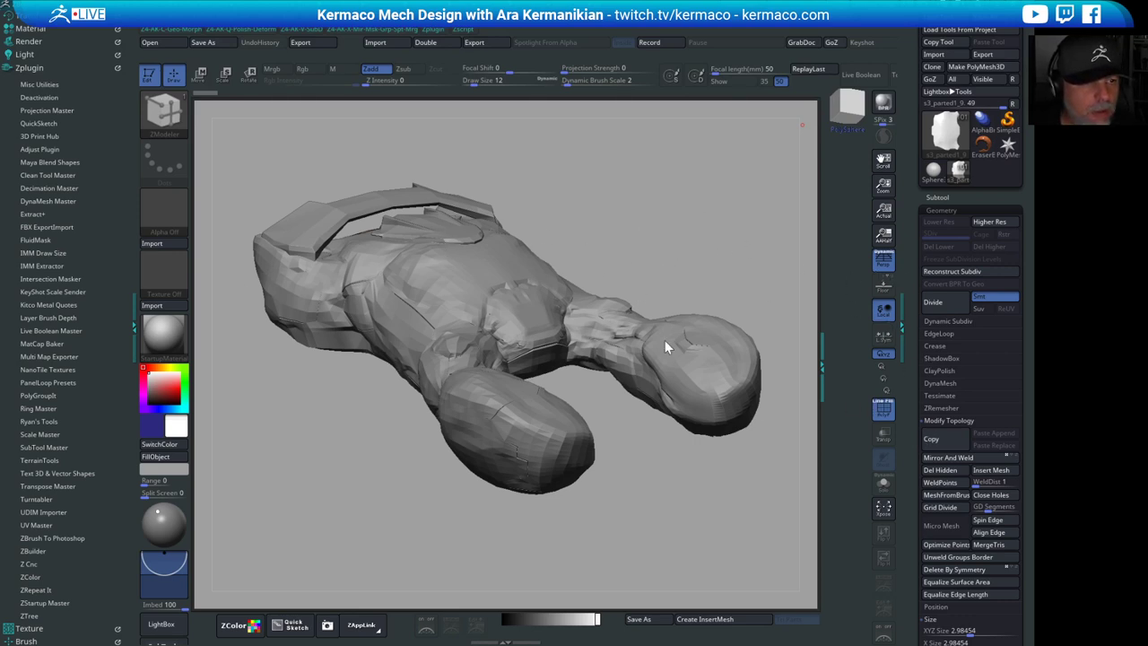
- Examine the vehicle body's polygroups with the polyframe overlay, and return to plain shading
drag(705, 224, 858, 150)
click(884, 103)
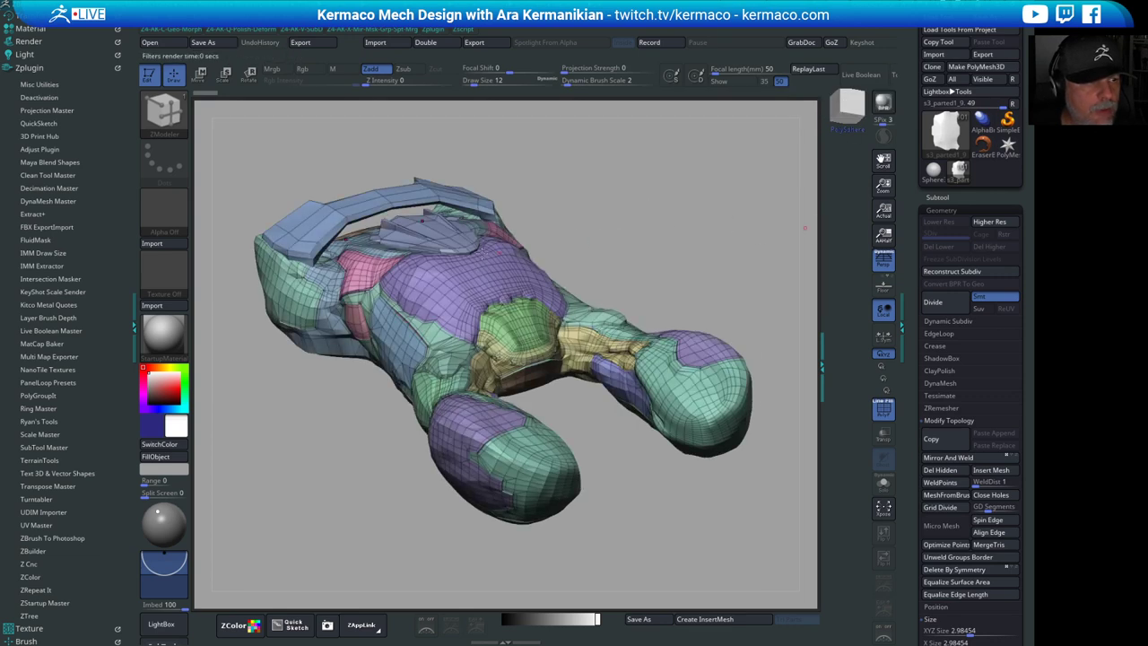
alt+click(465, 229)
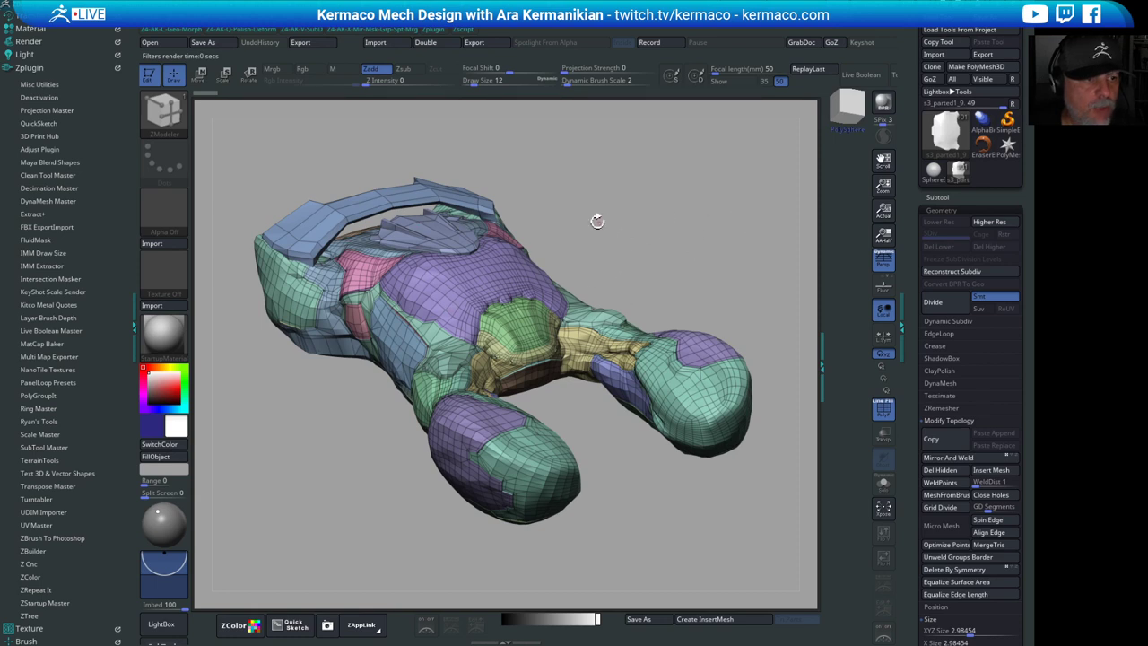
key(shift+f)
alt+drag(650, 211, 659, 206)
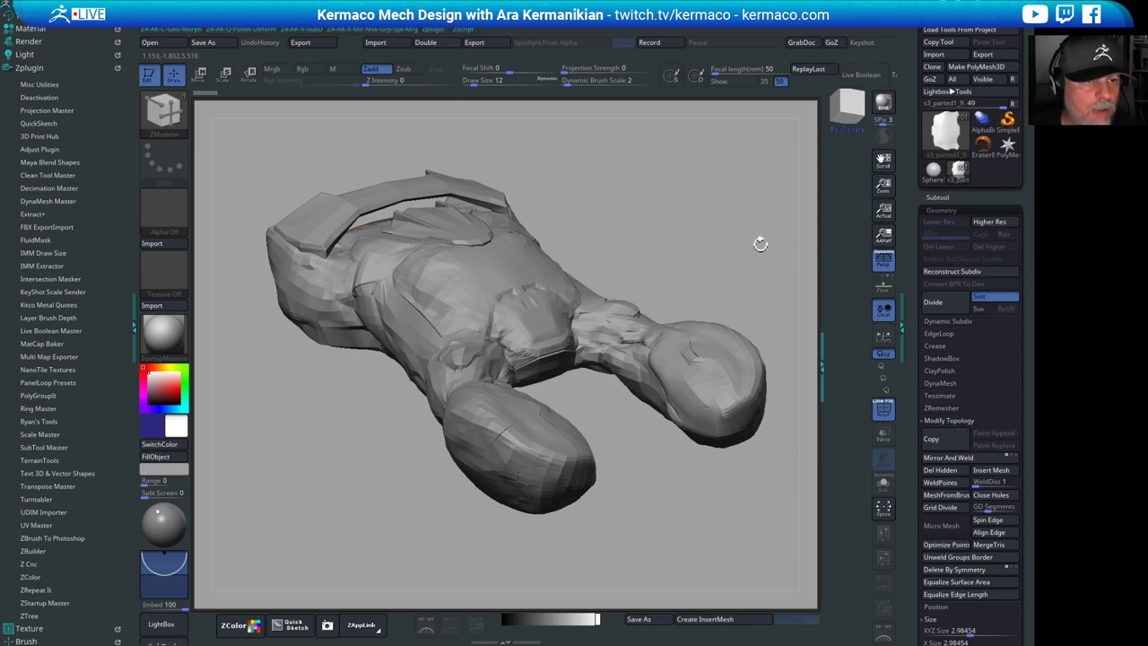
- Expand the Subtool list and collapse the parted paneled folder that holds 22 subtools
click(938, 197)
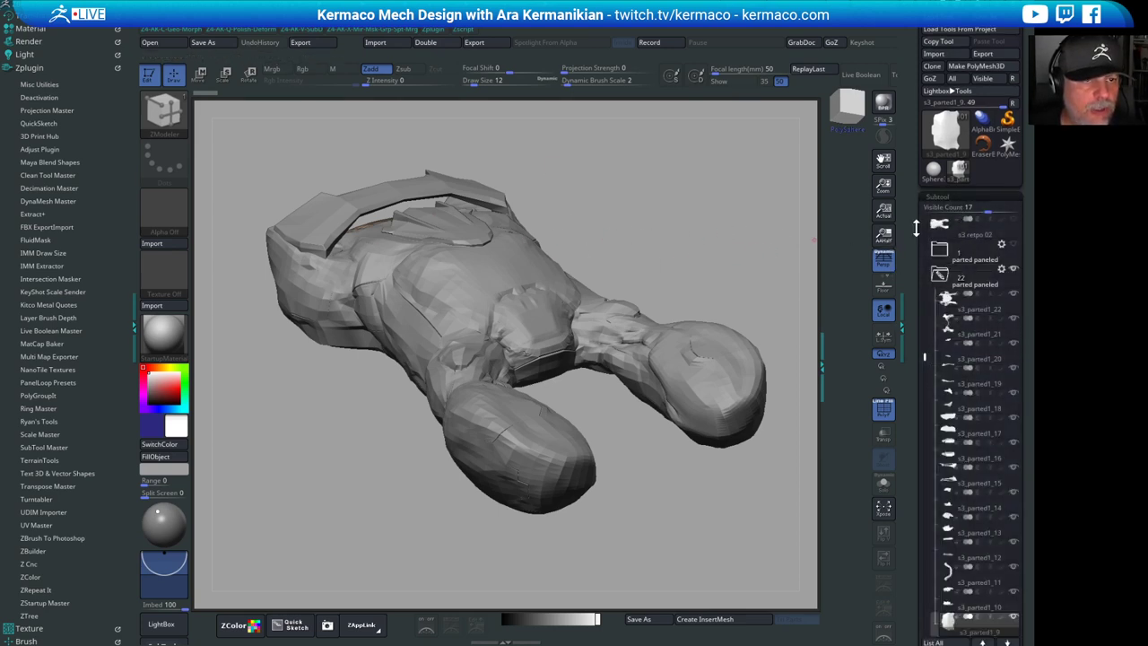
click(940, 276)
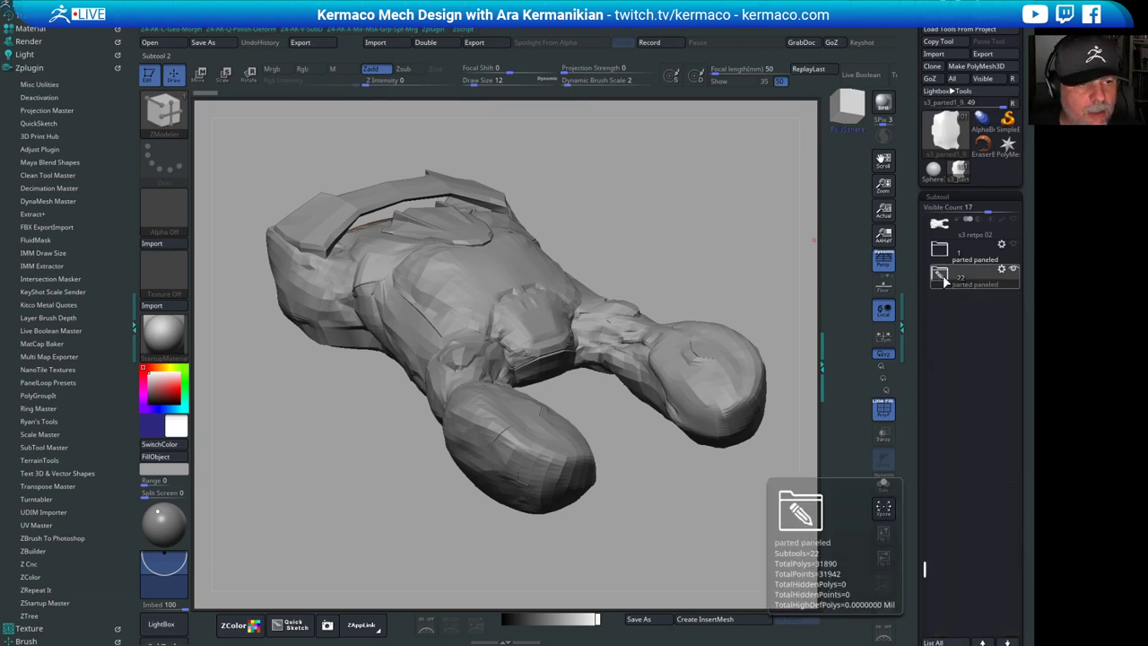
click(940, 276)
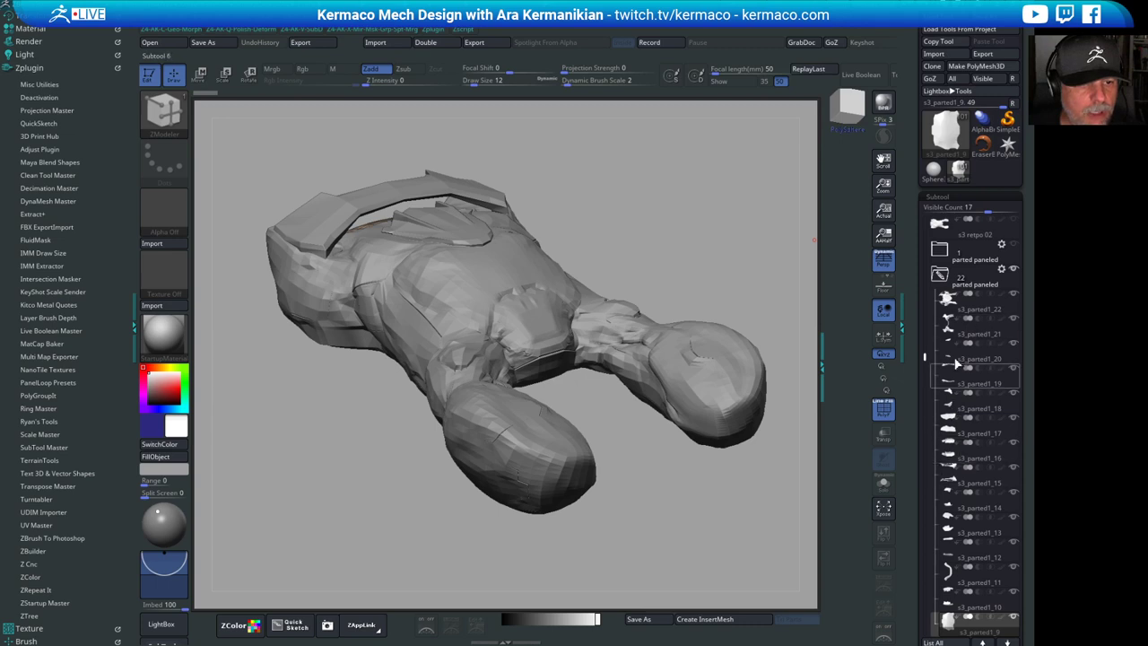
click(940, 275)
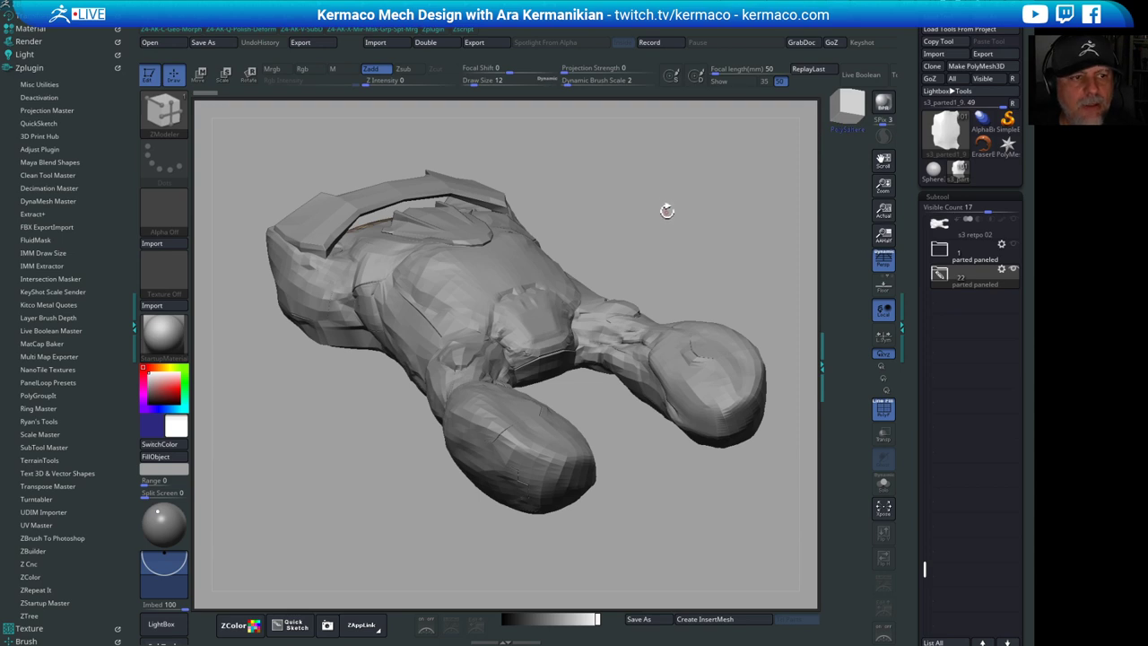
drag(667, 212, 716, 201)
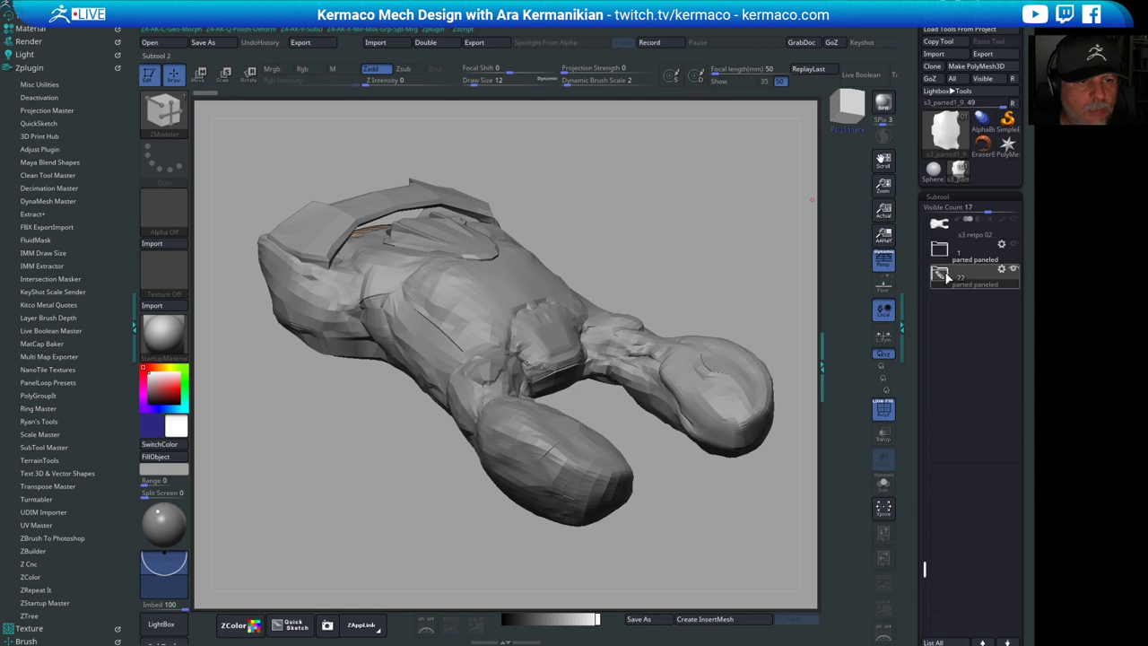
- Hide the 22-subtool parted paneled folder along with the Polymesh3d1_3 and Polymesh3d1_1 subtools
mouse_move(940, 272)
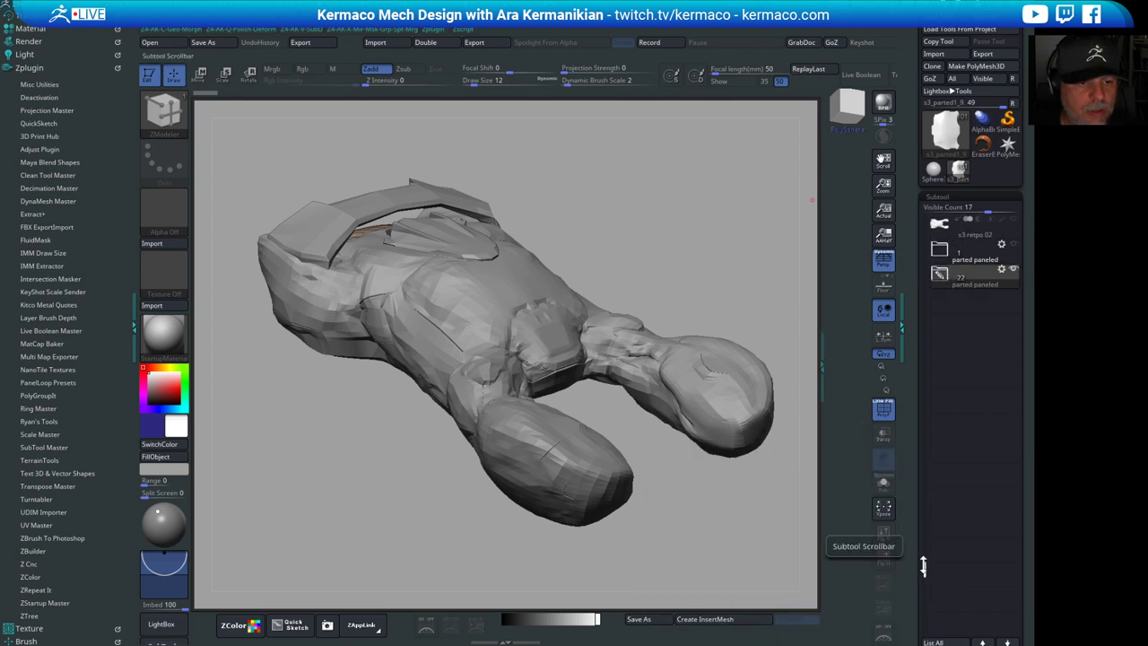
drag(925, 569, 931, 296)
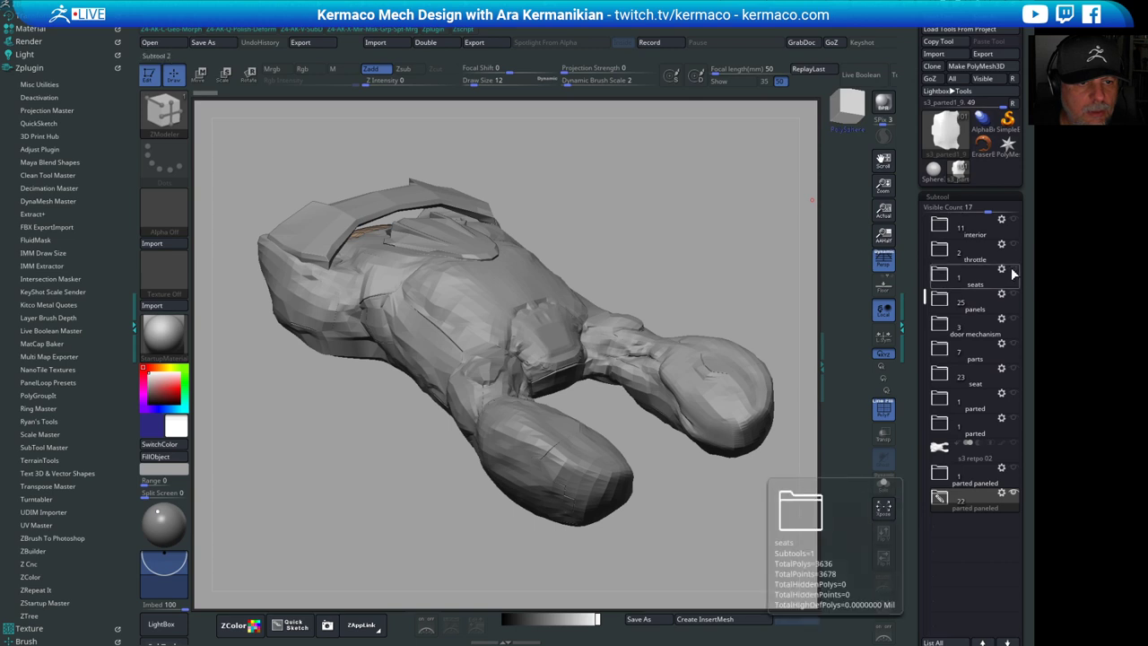
click(1014, 492)
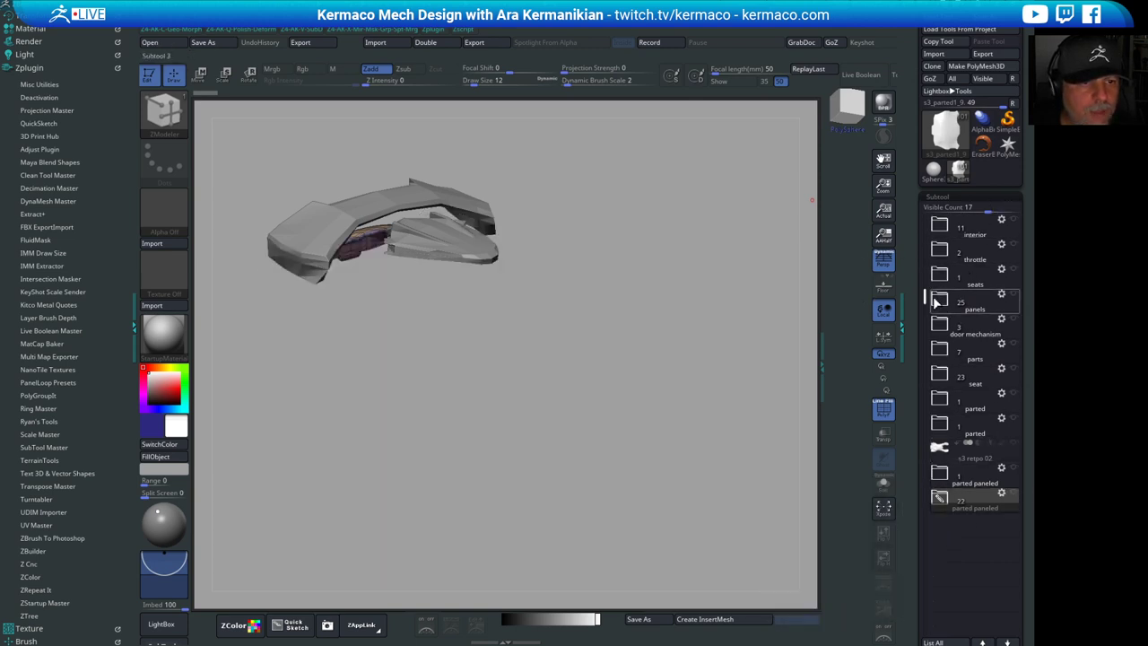
drag(925, 296, 933, 202)
click(1015, 243)
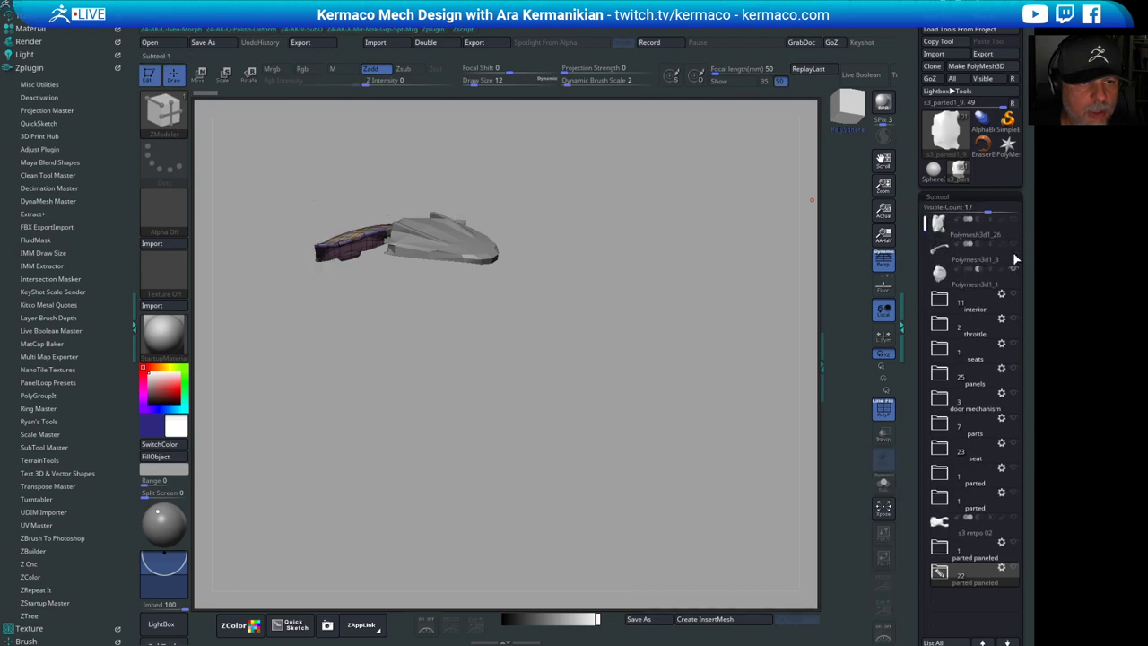
click(1014, 268)
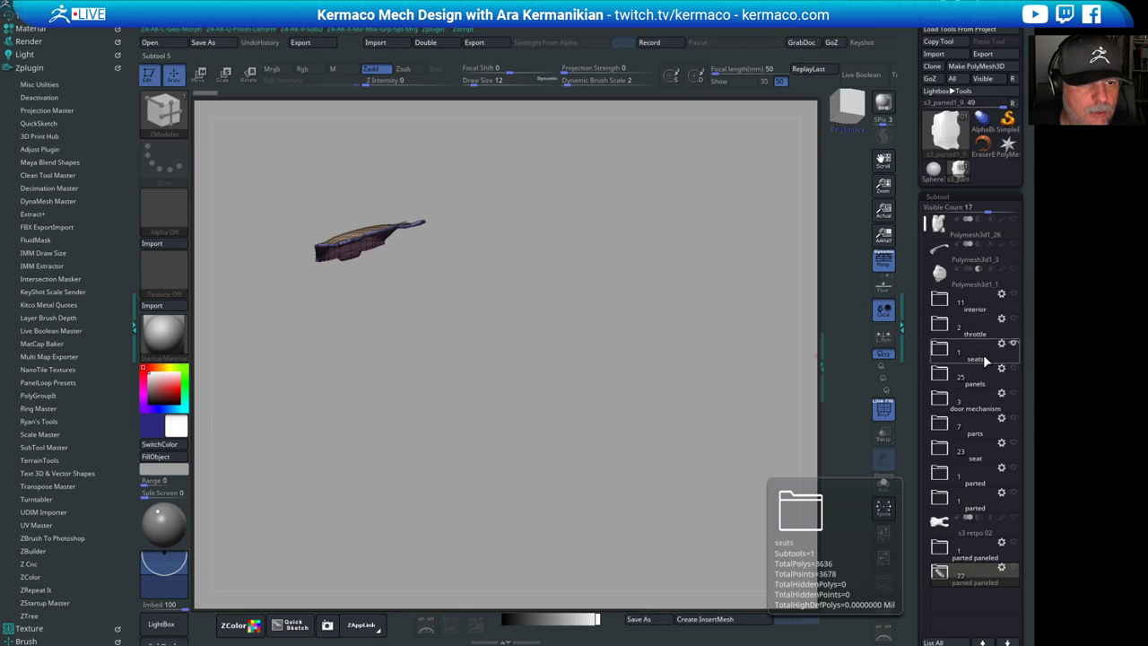
- Select Polymesh3d1_11 in the seats folder, examine the two seats from the front, and collapse the folder
click(942, 352)
click(977, 379)
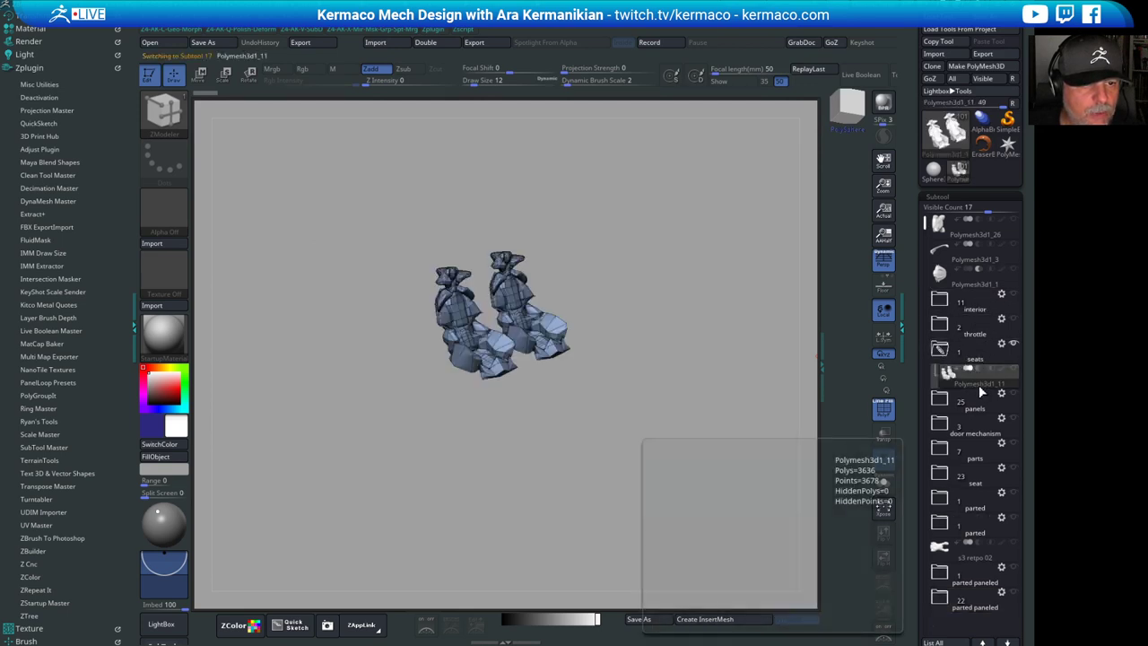
drag(643, 348, 782, 353)
click(940, 350)
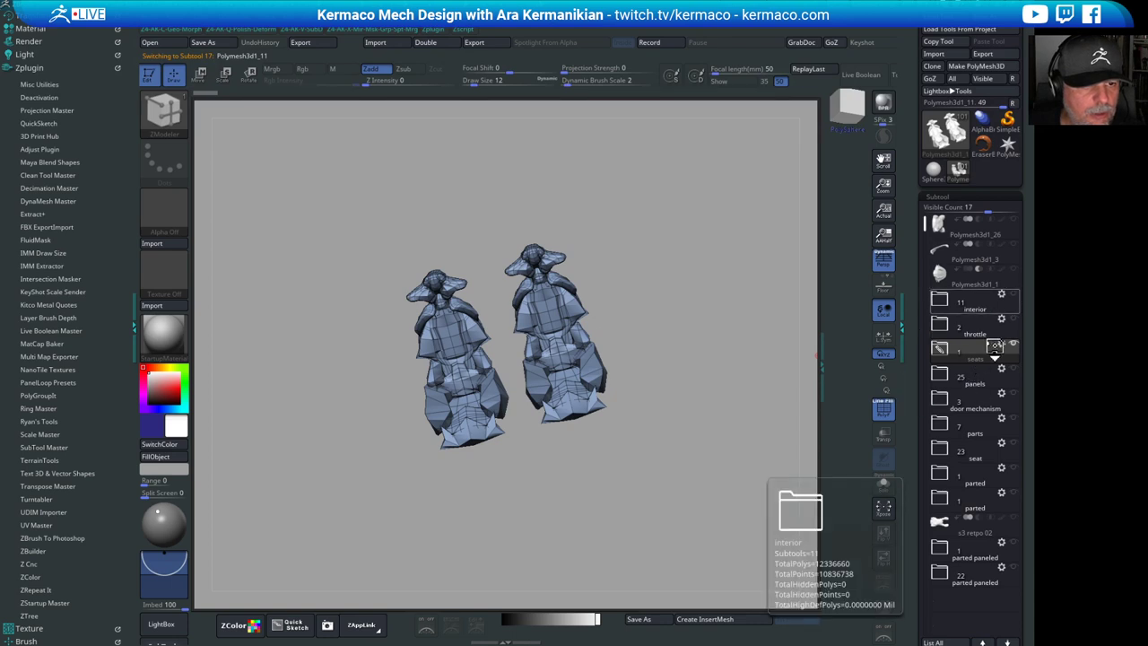
- Hide the seats folder, show the interior folder, and frame the cockpit with its two seated drivers
click(1014, 345)
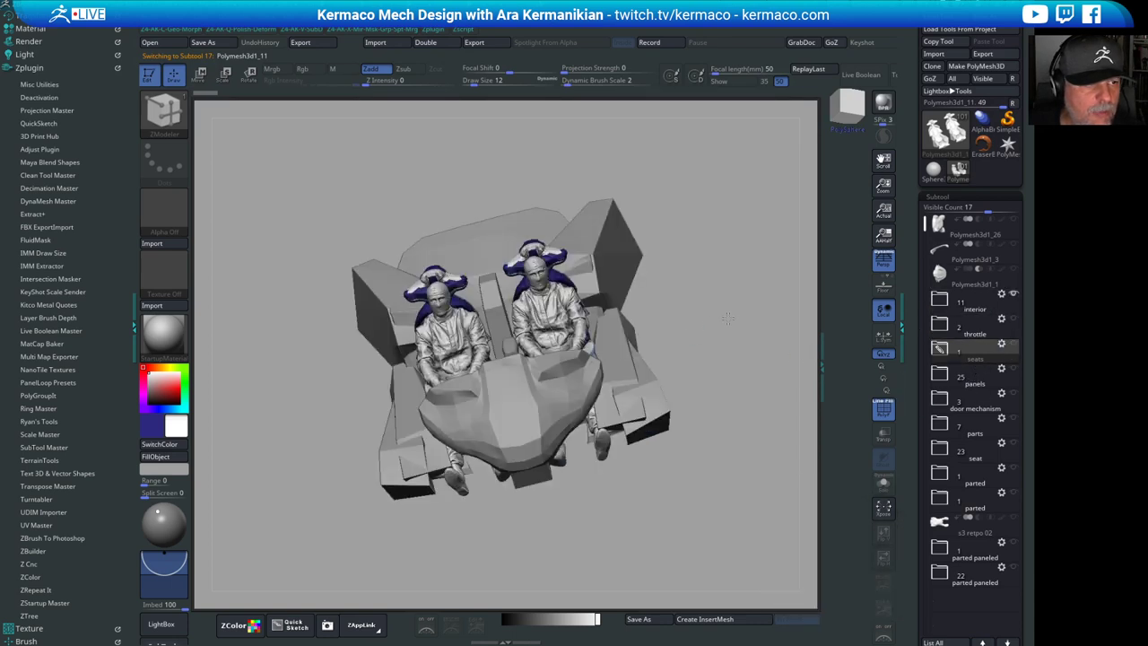
drag(704, 330, 660, 162)
drag(762, 237, 798, 240)
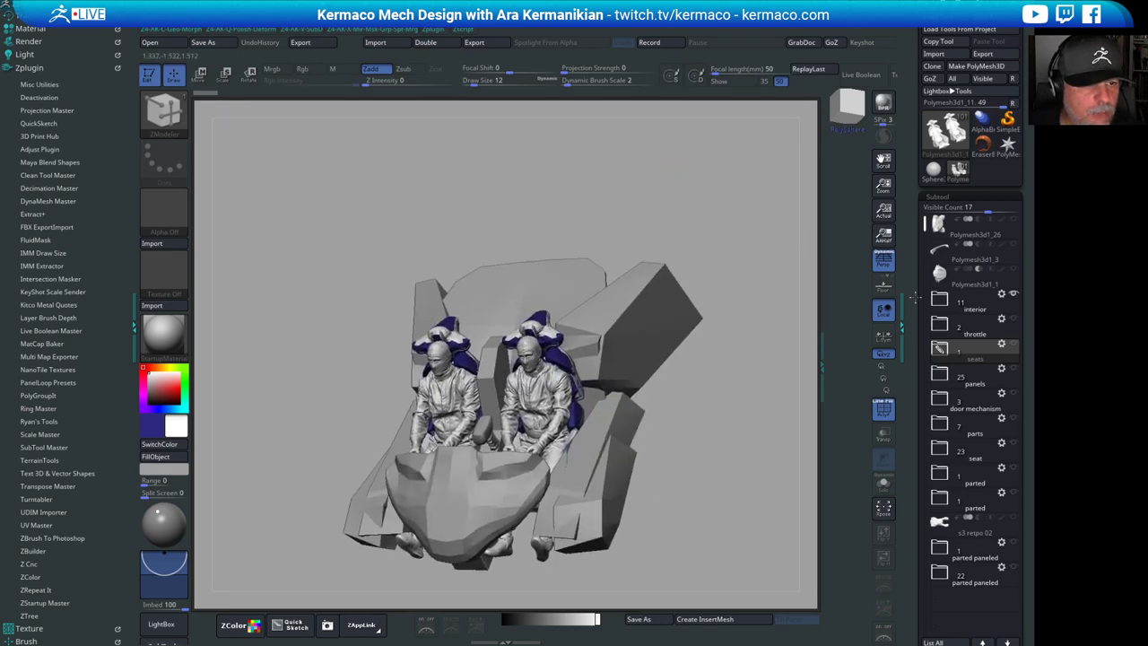
key(f)
click(942, 348)
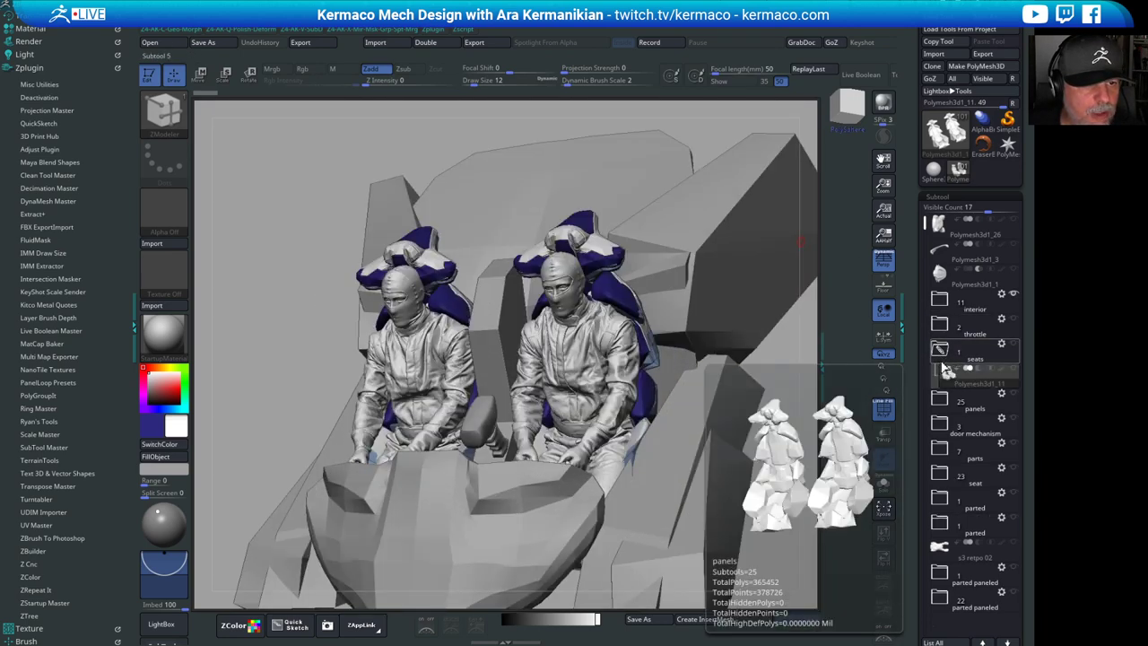
click(940, 350)
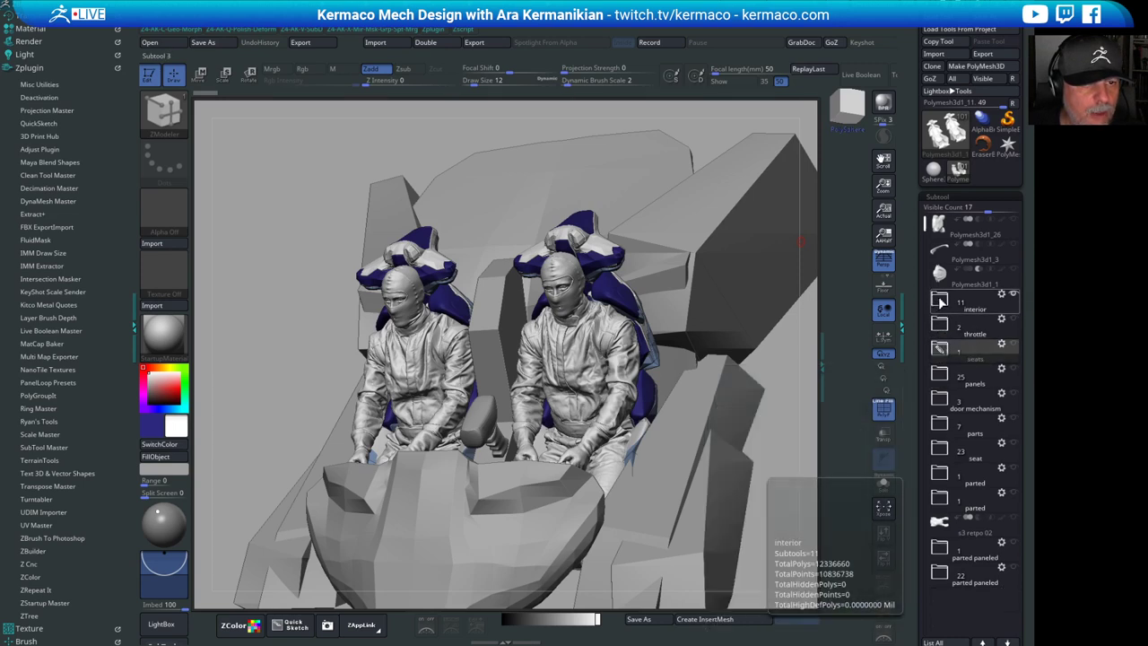
- Expand the interior folder and make the Merged_Polymesh3d1_10 subtool with the drivers and seats active
click(939, 302)
mouse_move(1009, 336)
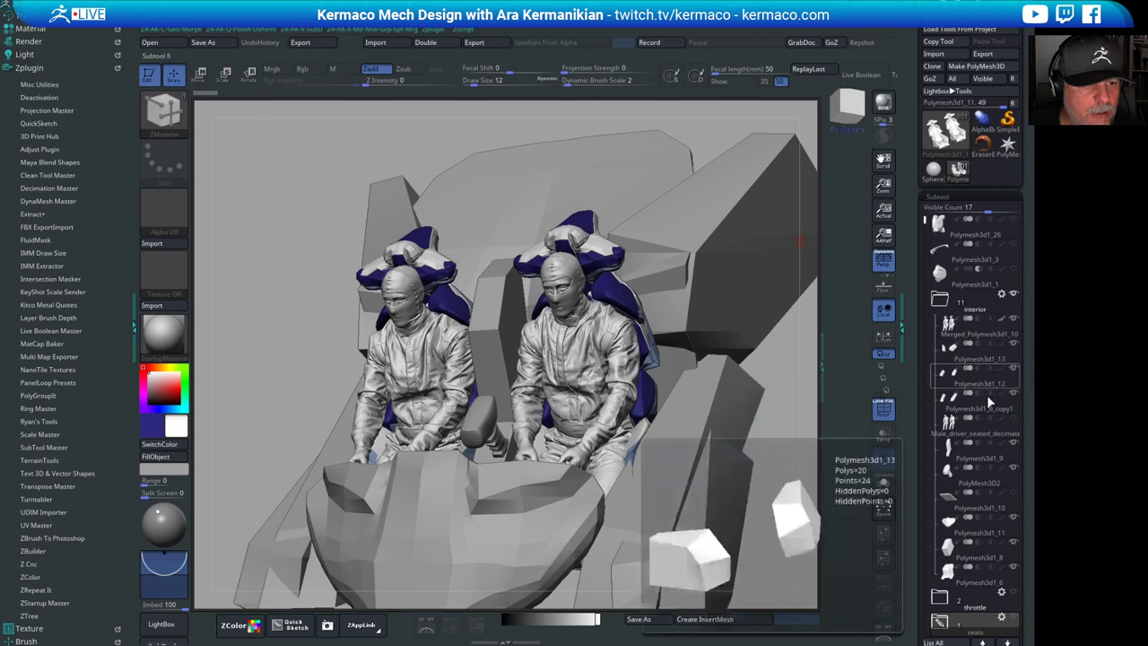
click(1002, 335)
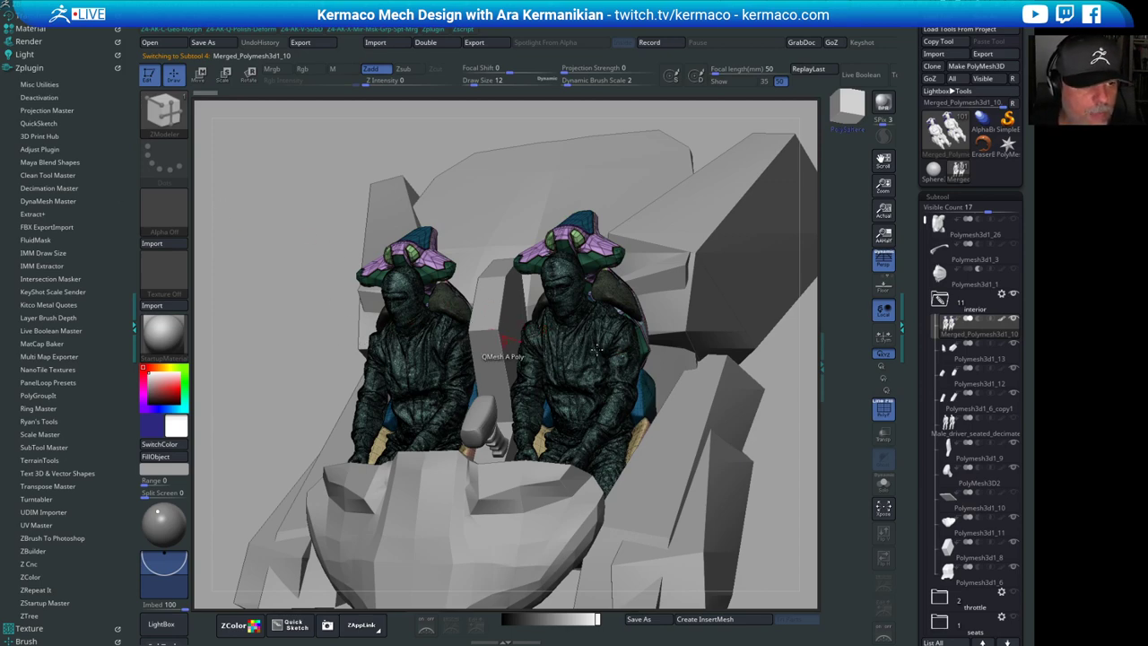
drag(785, 361, 817, 360)
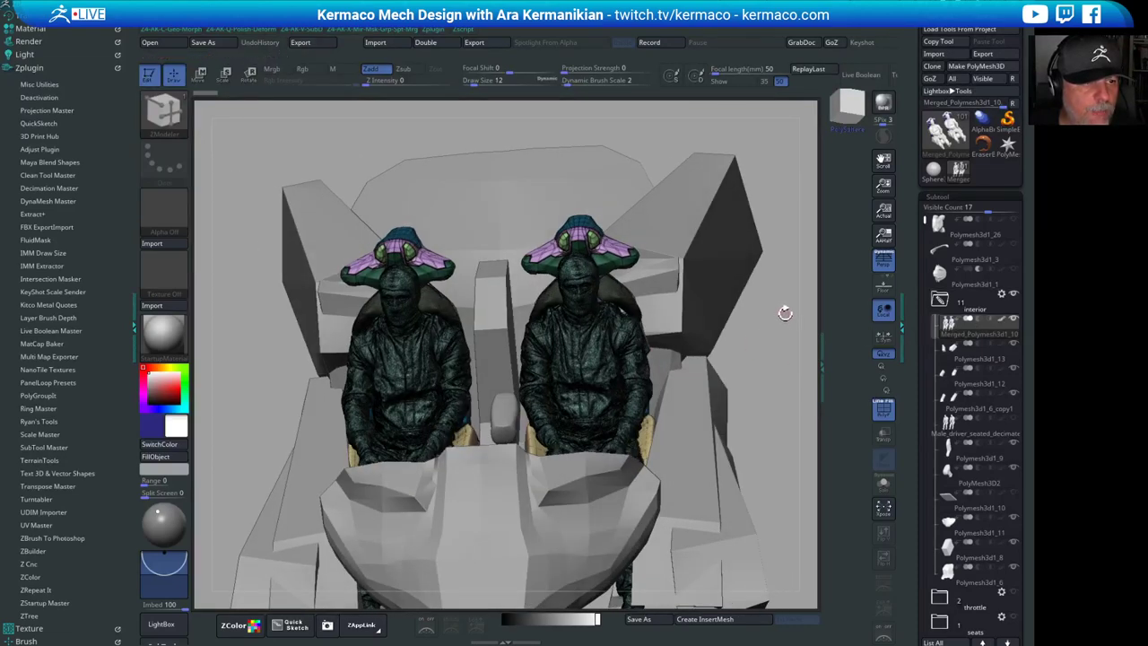
- Hide the two driver figures in the merged subtool so only the seats show, and turn off the polyframe
mouse_move(786, 314)
mouse_down()
mouse_move(492, 267)
mouse_move(533, 298)
mouse_up()
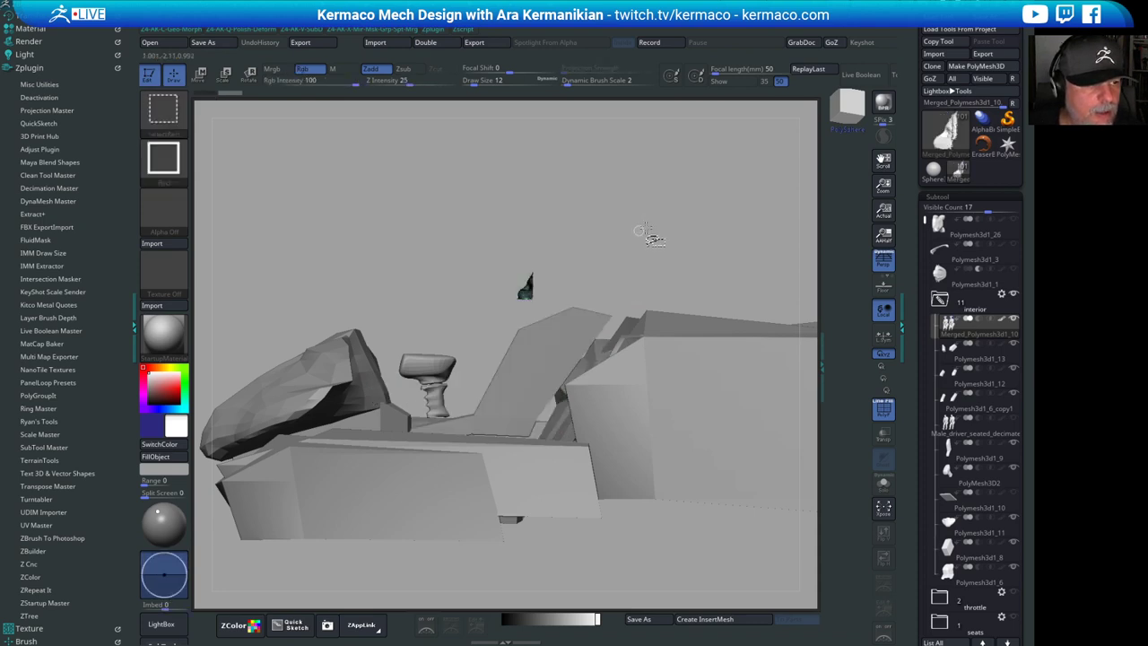
ctrl+shift+click(644, 219)
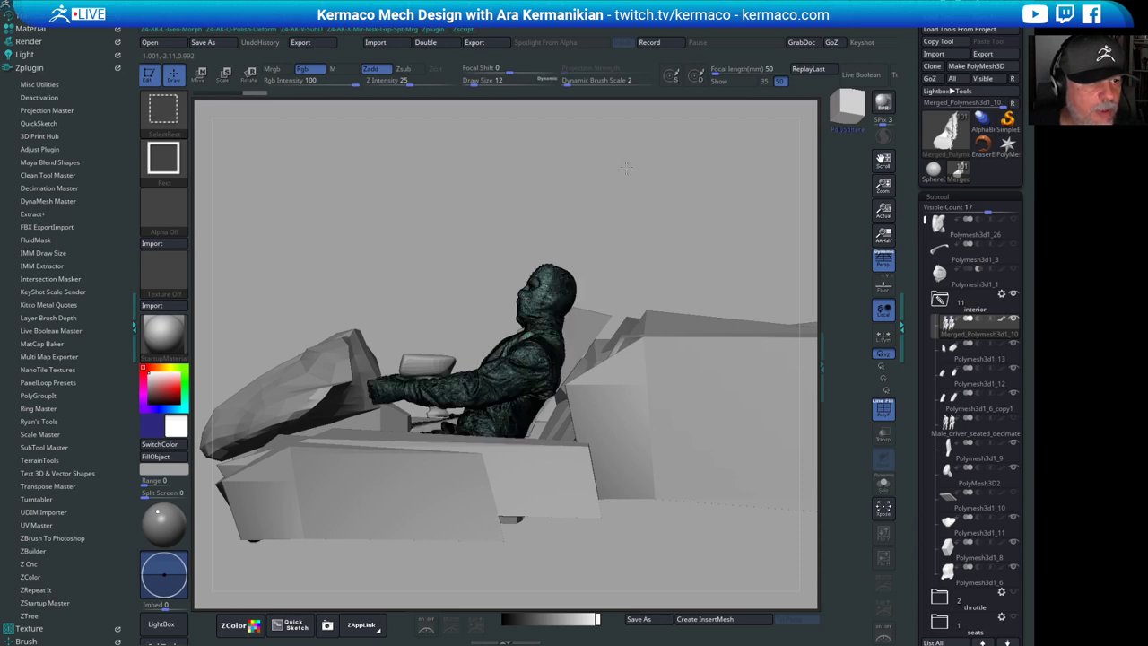
ctrl+shift+drag(626, 168, 748, 272)
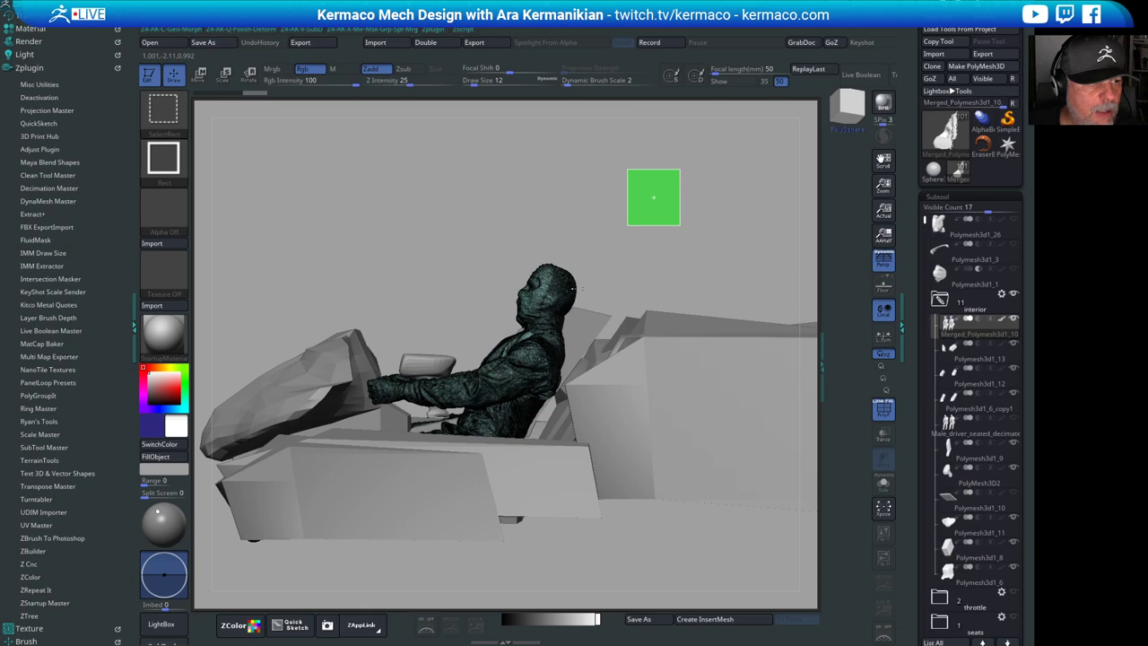
drag(519, 256, 878, 381)
click(890, 414)
- Examine the empty seats and cockpit interior from several angles, and collapse the interior folder
drag(697, 216, 711, 255)
alt+drag(741, 150, 577, 324)
mouse_move(707, 191)
mouse_down()
mouse_move(754, 186)
mouse_move(705, 183)
mouse_up()
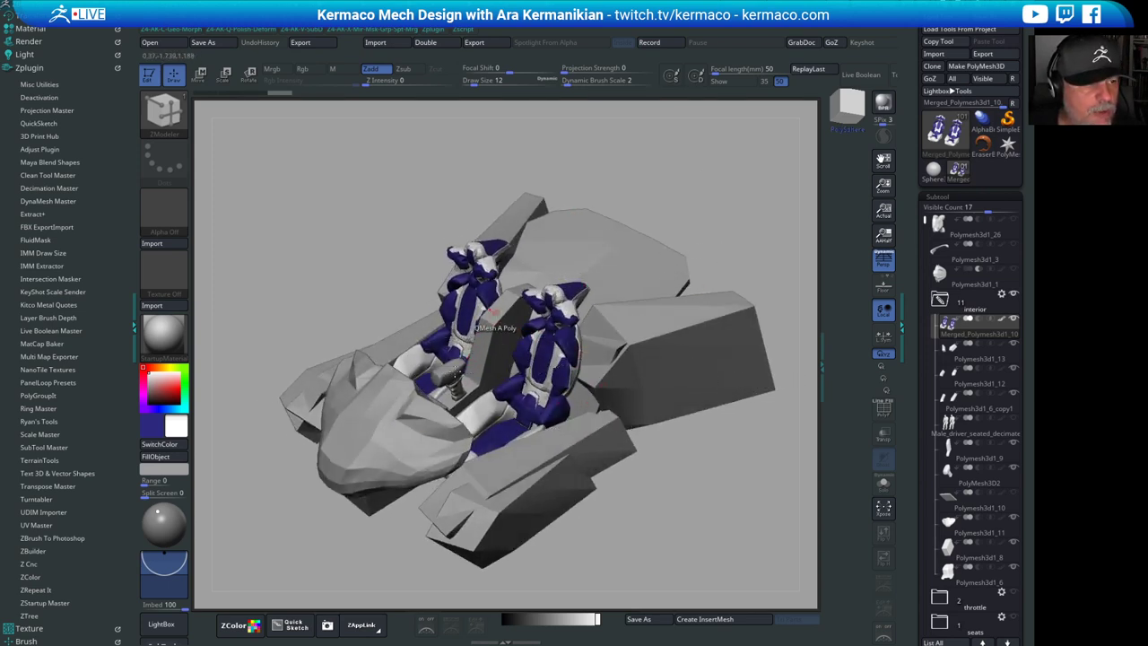
drag(730, 197, 689, 217)
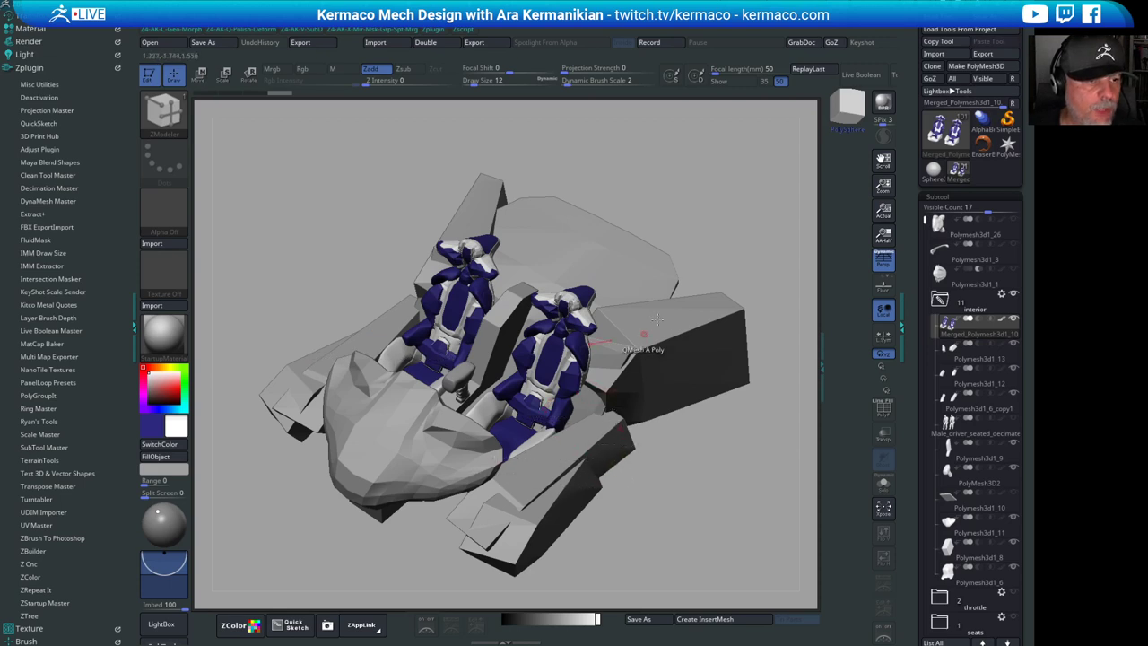
mouse_move(741, 212)
mouse_down()
mouse_move(762, 193)
mouse_move(720, 145)
mouse_move(783, 143)
mouse_move(785, 185)
mouse_move(751, 161)
mouse_move(777, 168)
mouse_move(728, 171)
mouse_move(749, 159)
mouse_move(723, 178)
mouse_move(658, 187)
mouse_move(754, 205)
mouse_up()
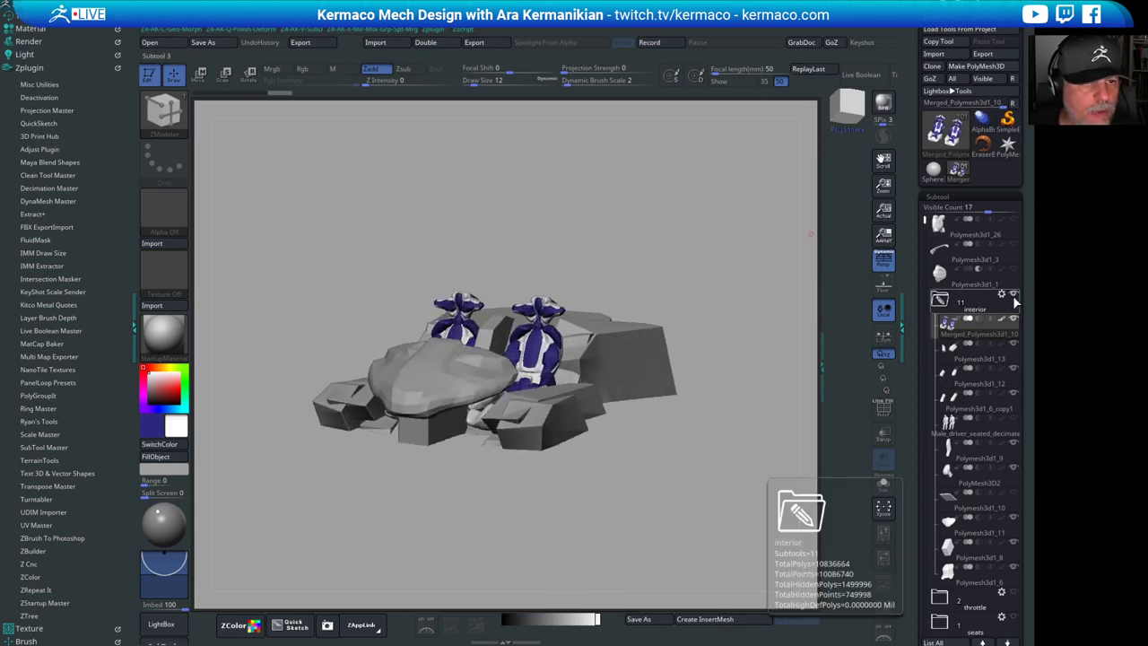
click(941, 303)
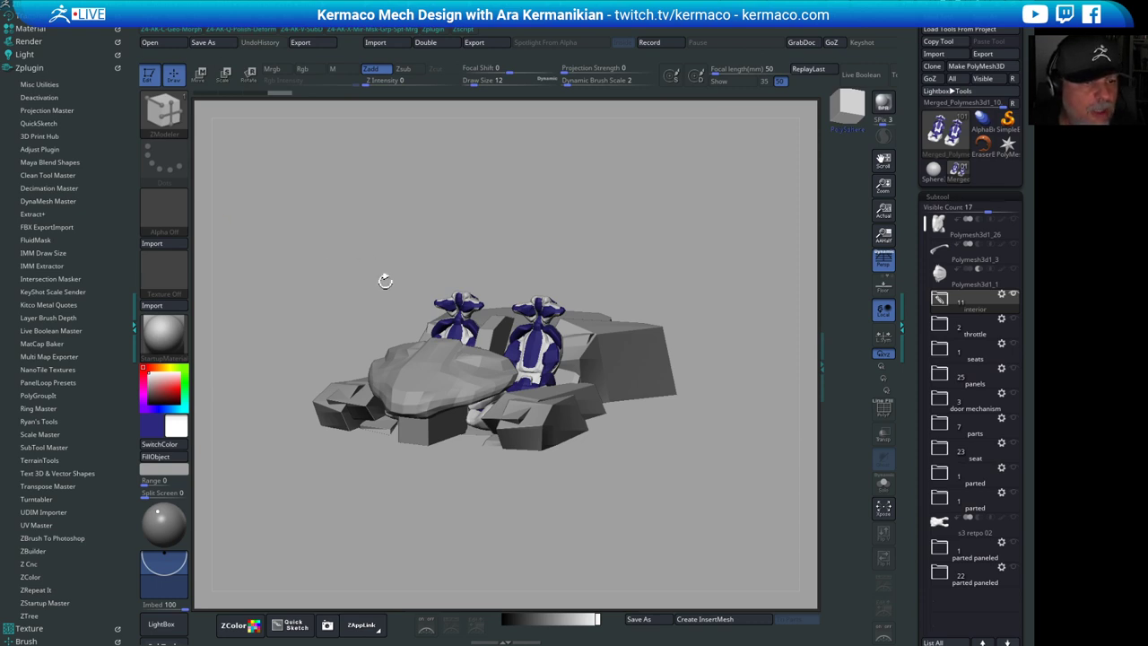
mouse_move(981, 537)
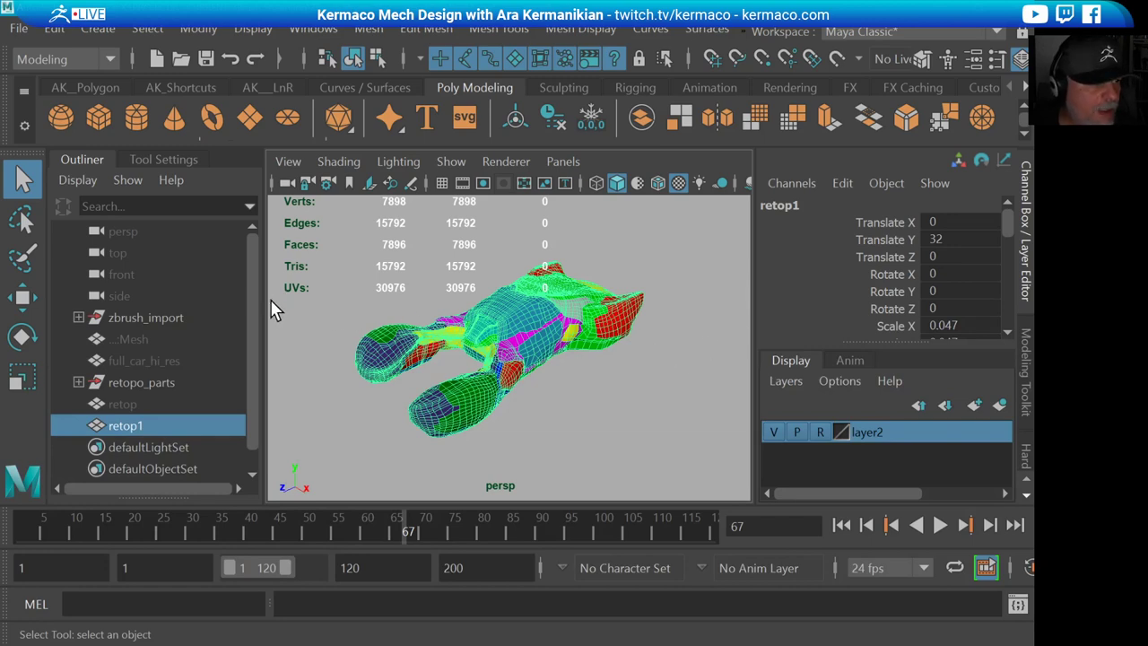
- Switch to Maya, enlarge the perspective viewport by narrowing the Outliner and Channel Box, and deselect retop1
drag(251, 309, 188, 310)
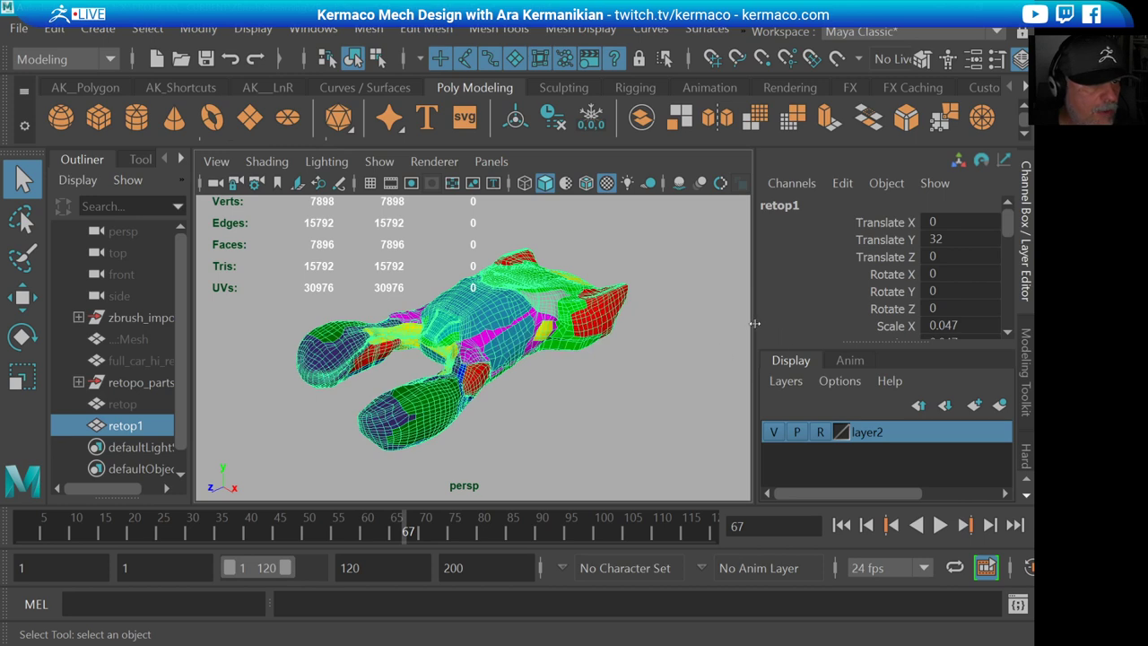
drag(755, 323, 827, 325)
click(734, 370)
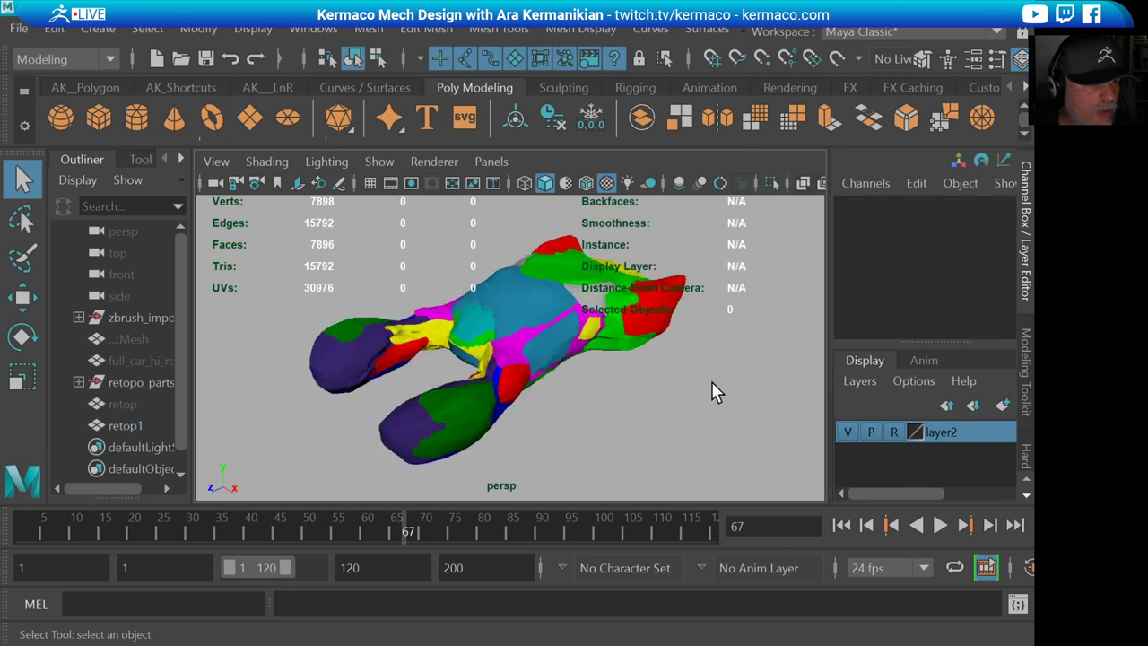
- Examine the coloured panels of the retopologized body from a closer front three-quarter view
alt+drag(712, 386, 611, 347)
alt+right_drag(612, 347, 661, 357)
alt+middle_drag(571, 316, 556, 320)
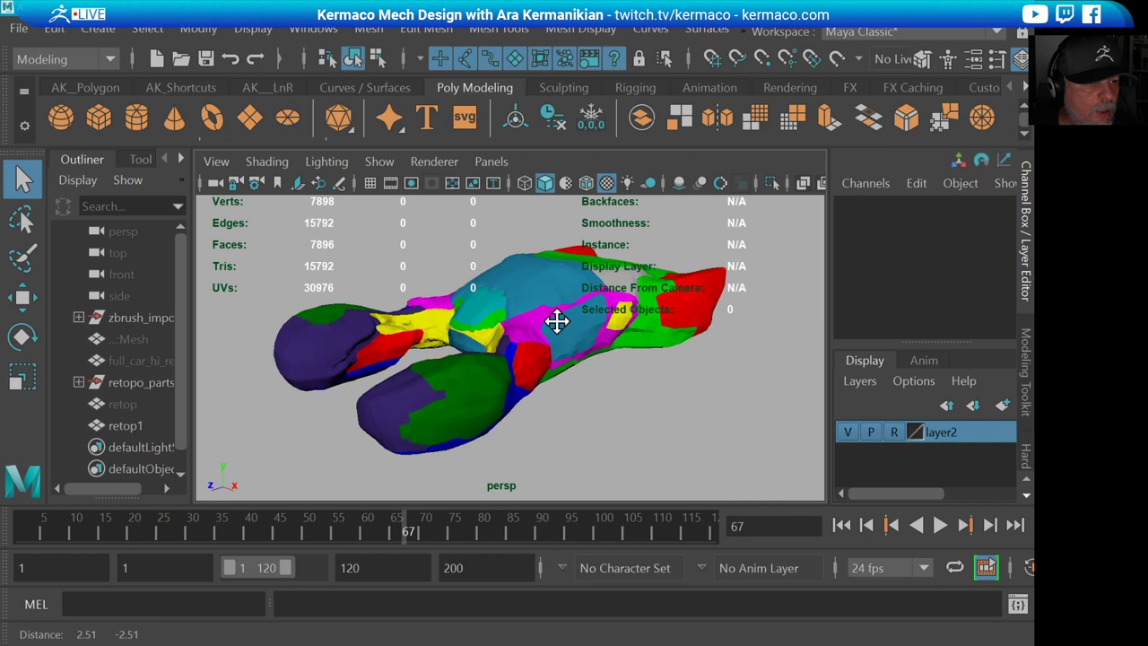
alt+right_drag(558, 323, 620, 366)
alt+middle_drag(599, 361, 581, 372)
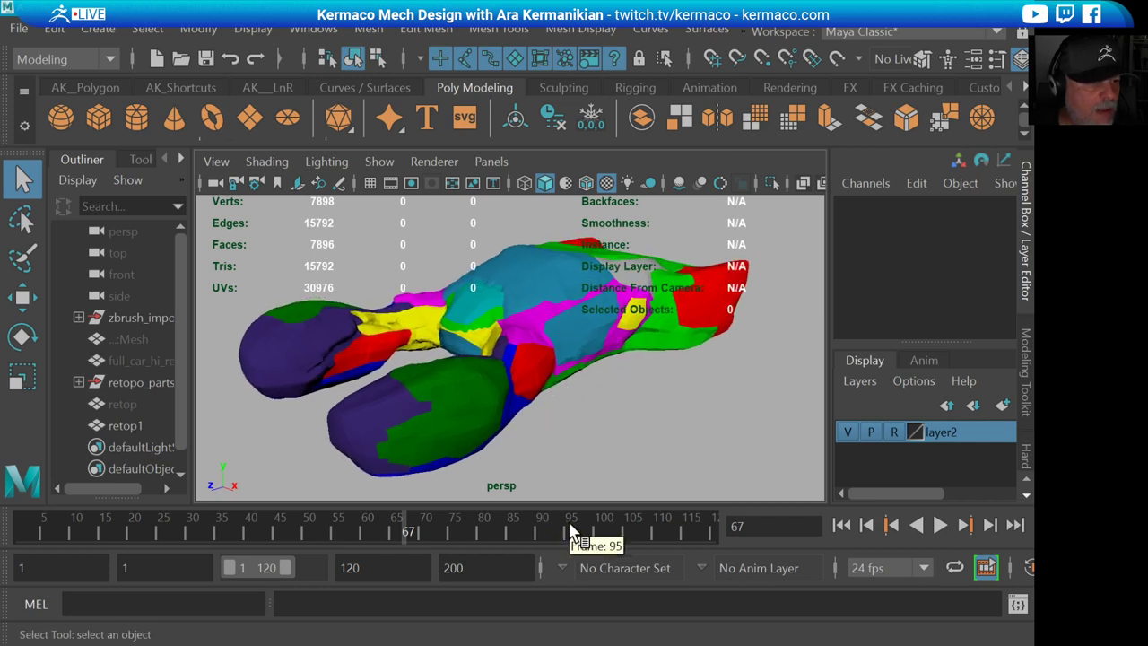
- Look through the object display options, and switch the workspace to Modeling - Standard
click(260, 30)
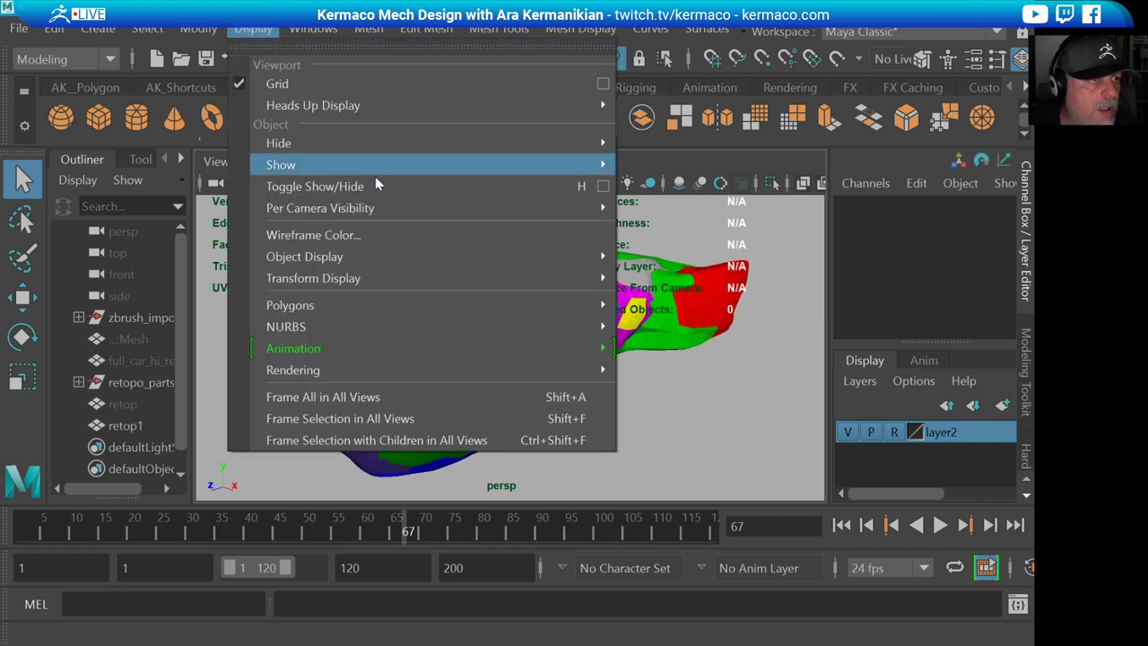
mouse_move(393, 153)
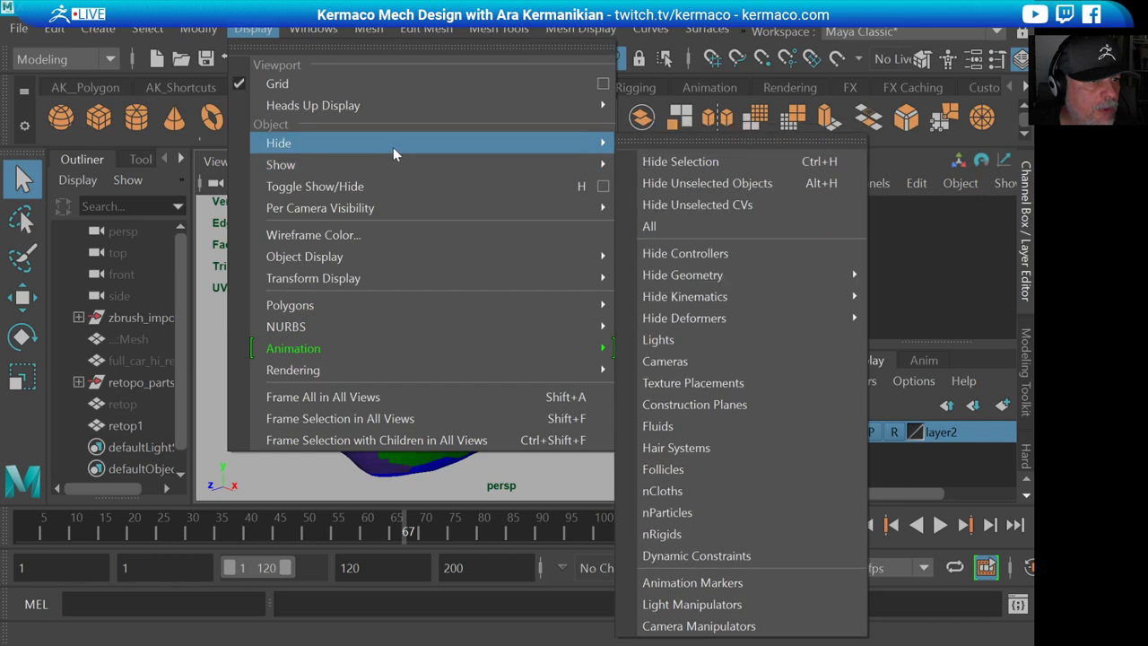
mouse_move(453, 109)
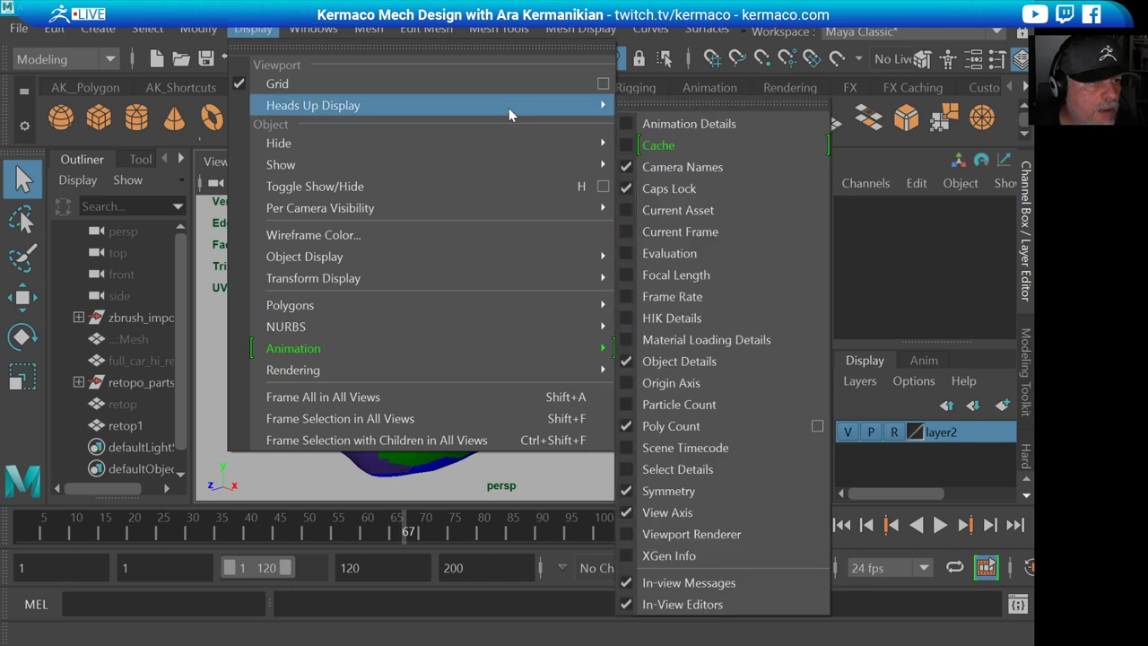
mouse_move(405, 208)
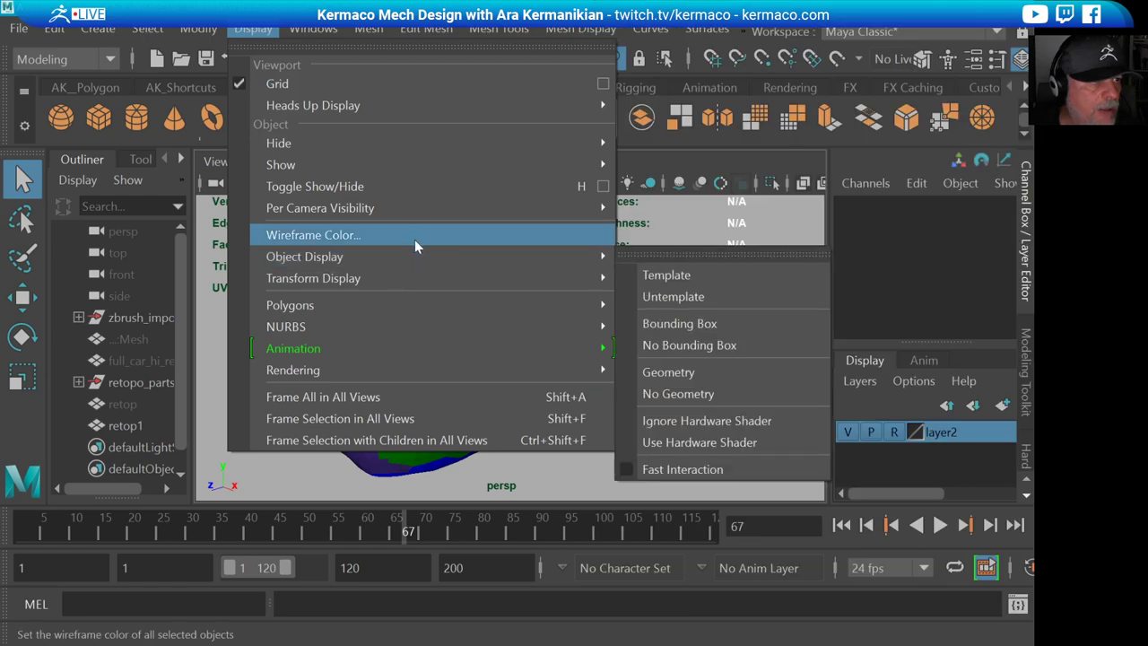
click(919, 31)
click(908, 79)
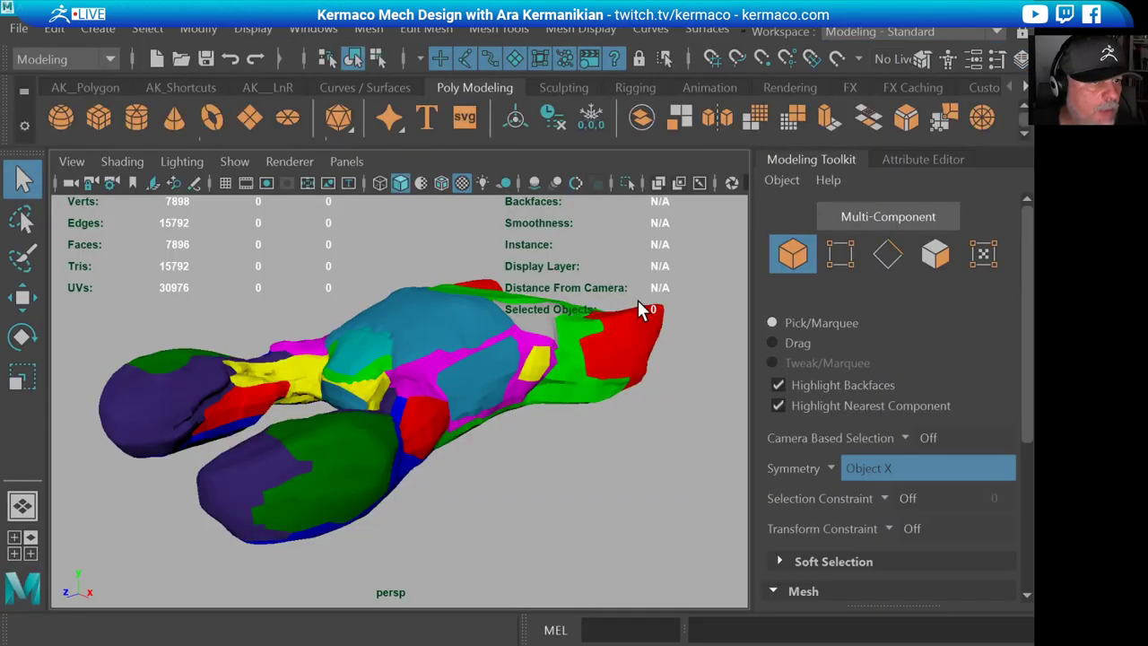
- Select the retopologized body and examine its wireframe topology
alt+drag(589, 468, 526, 423)
click(444, 352)
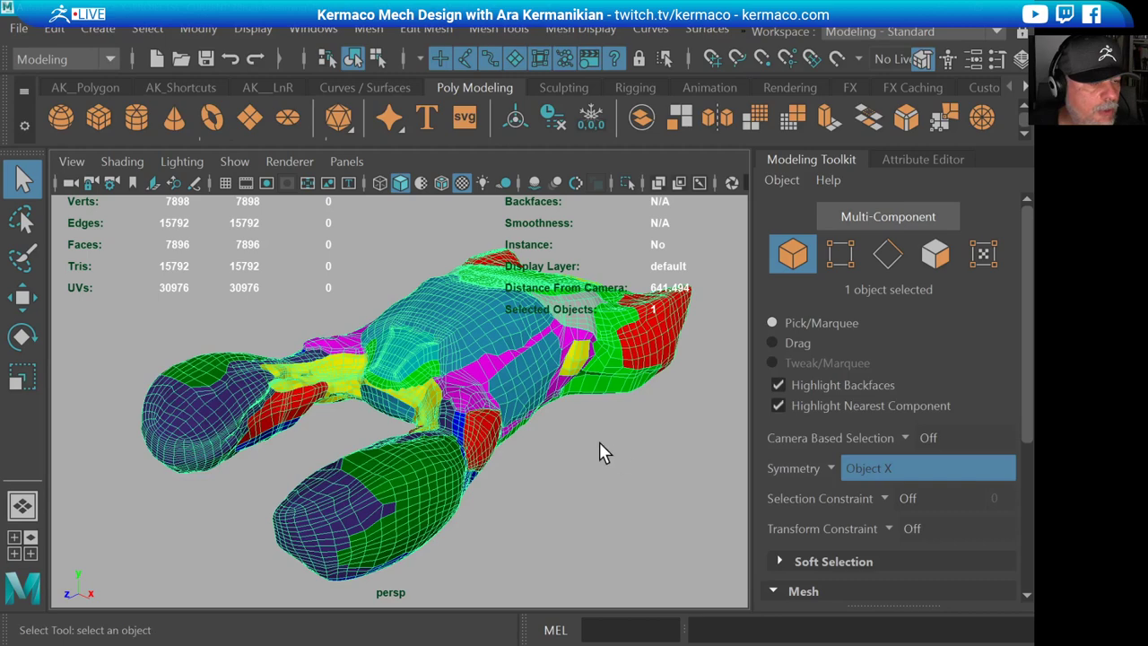
mouse_move(599, 443)
alt+mouse_down()
mouse_move(535, 404)
mouse_move(591, 429)
alt+mouse_up()
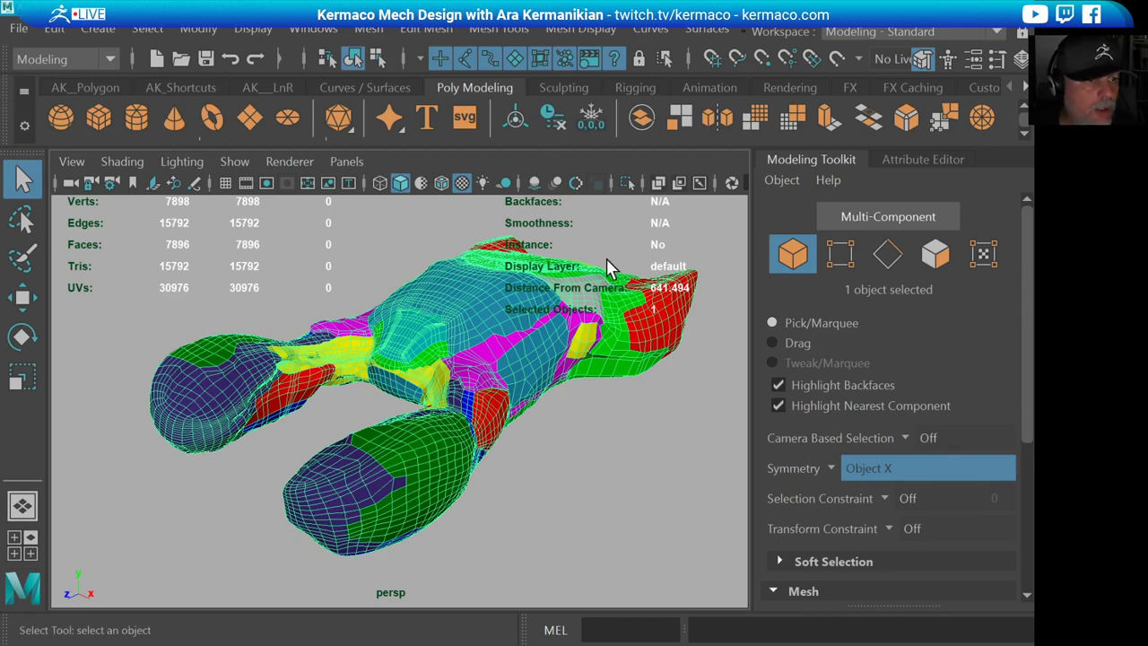
alt+right_drag(604, 347, 537, 344)
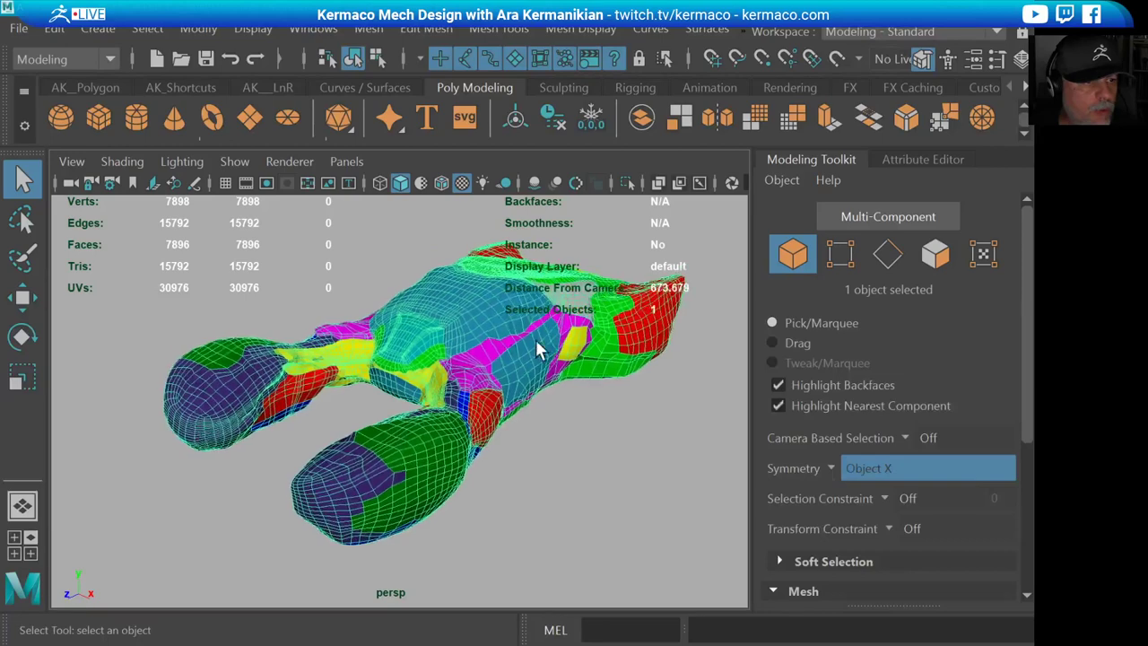
mouse_move(474, 315)
alt+middle_down()
mouse_move(501, 324)
mouse_move(487, 330)
alt+middle_up()
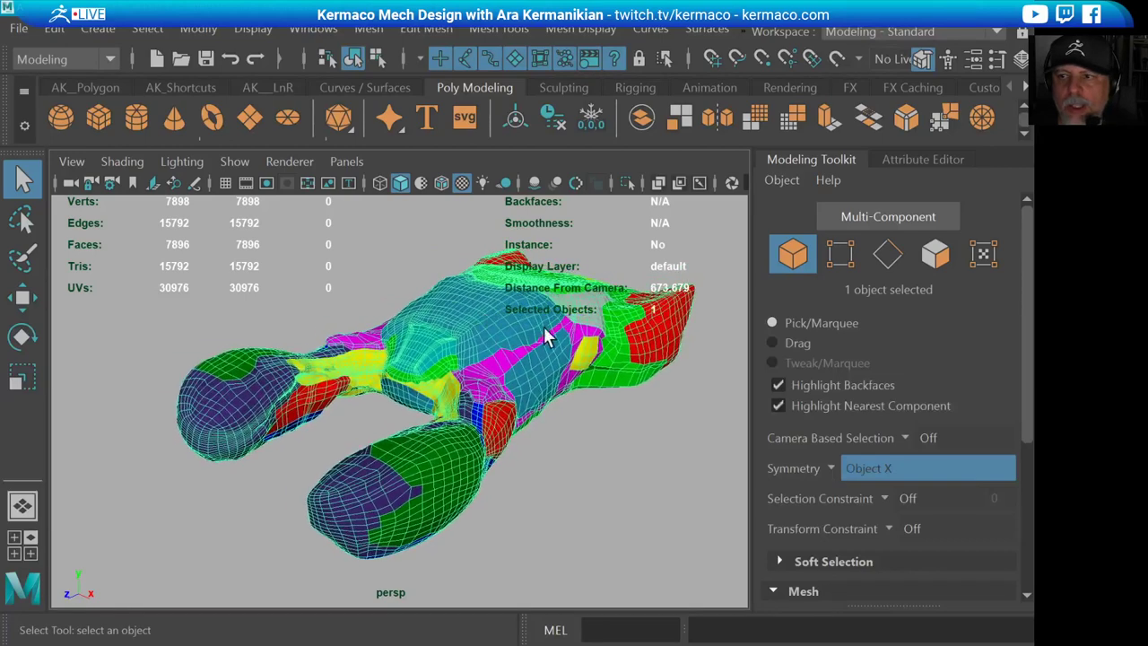
click(462, 183)
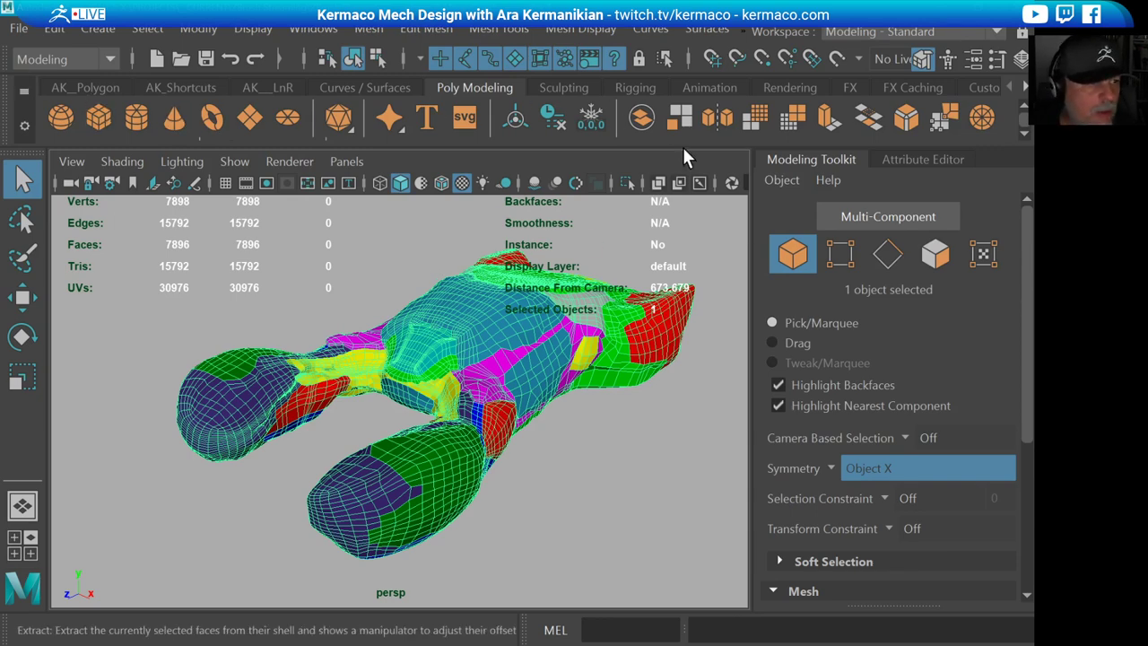
alt+drag(400, 243, 457, 244)
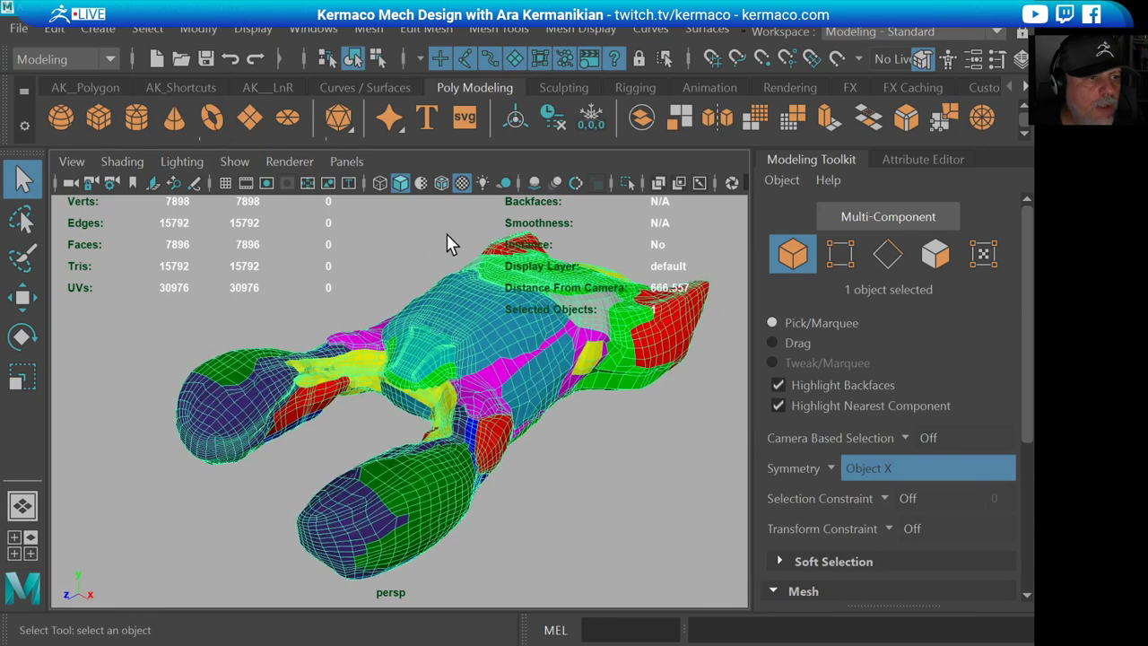
- Open the Outliner beside the perspective viewport
click(253, 29)
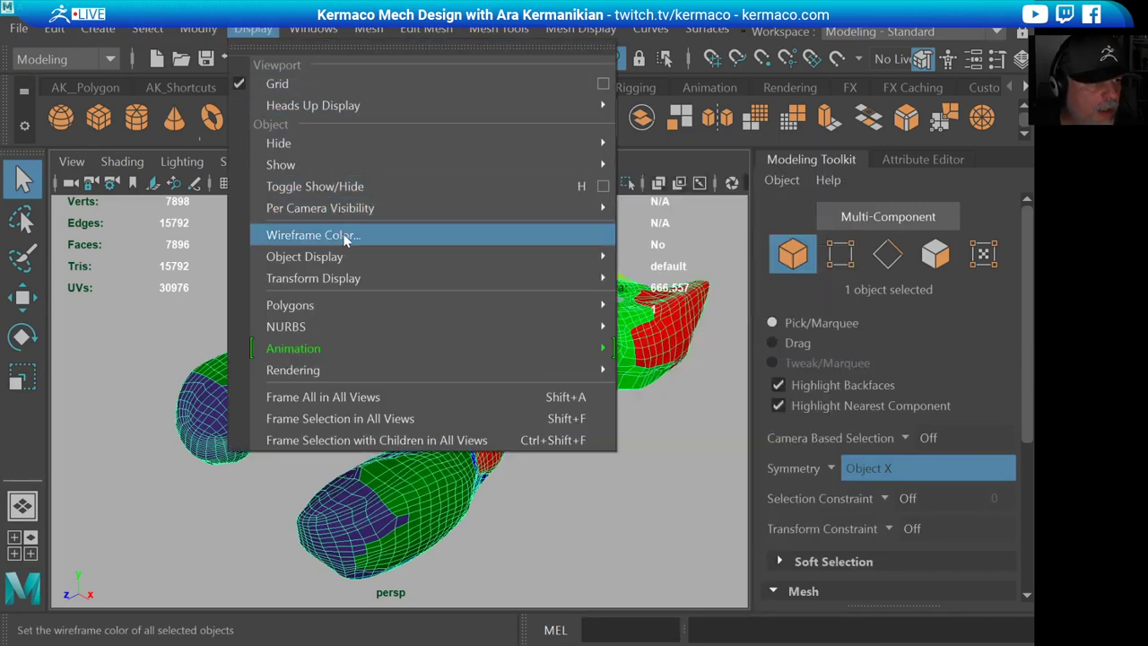
mouse_move(353, 257)
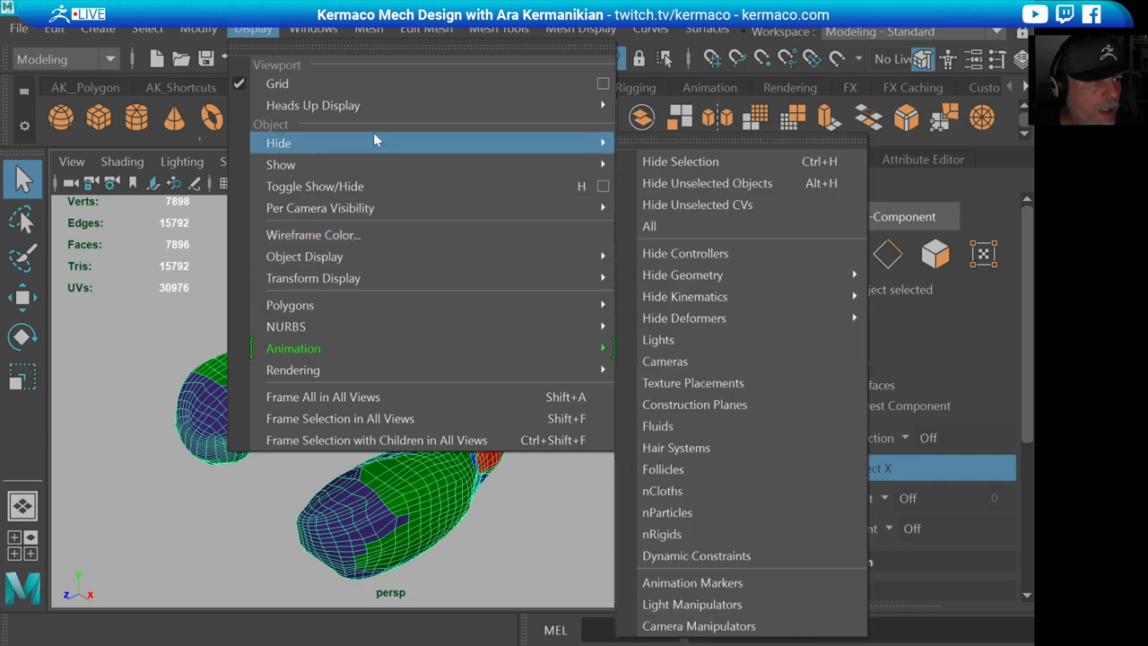
mouse_move(305, 31)
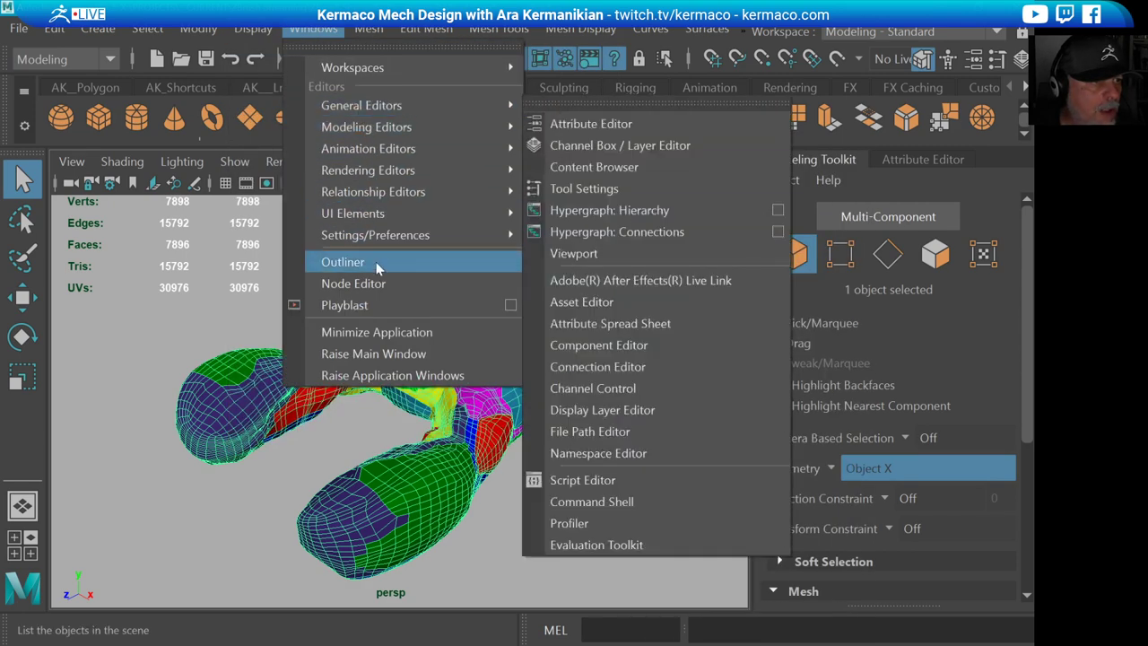
click(381, 260)
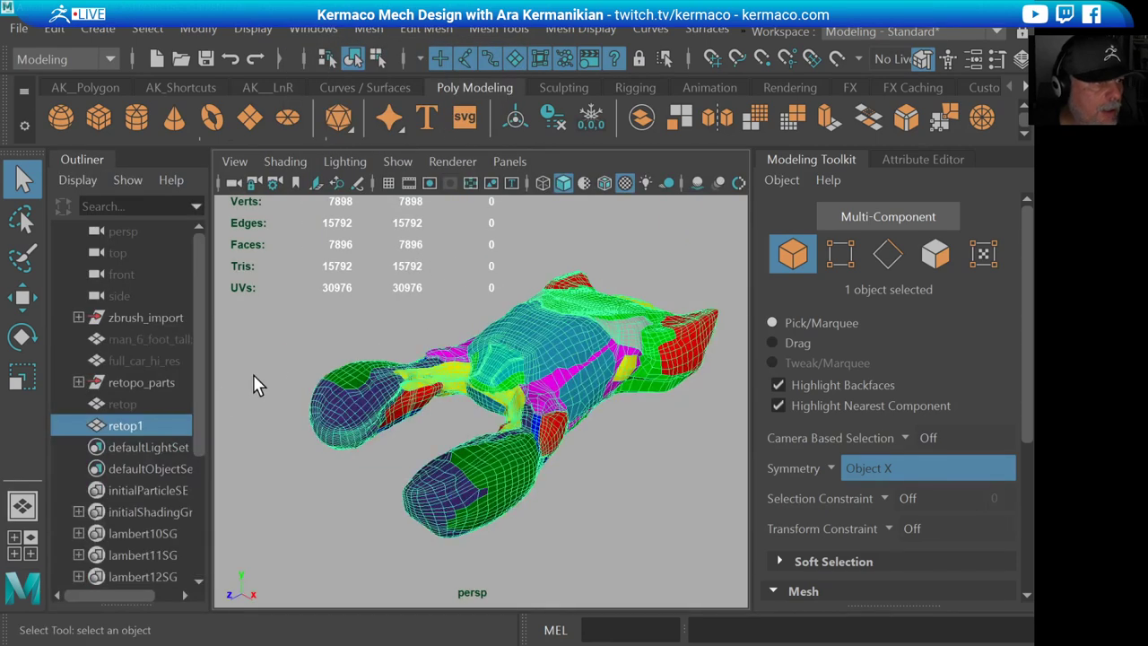
mouse_move(200, 372)
mouse_down()
mouse_move(197, 444)
mouse_move(212, 360)
mouse_up()
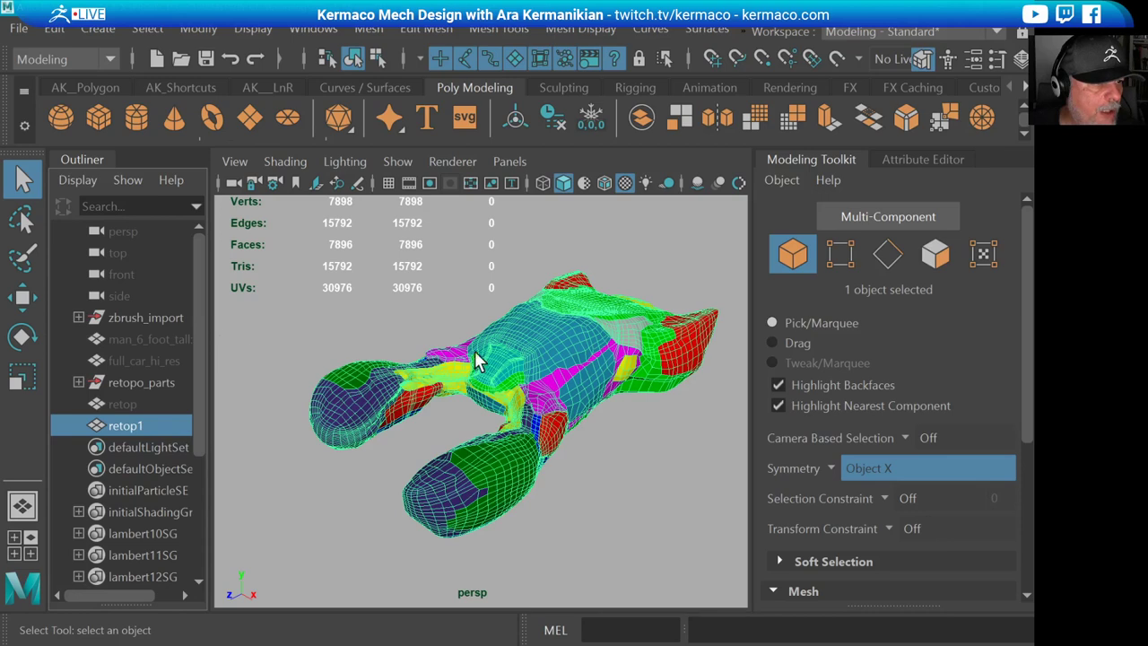
- Expand the zbrush_import and parts1 groups and select the first part in parts1
click(79, 317)
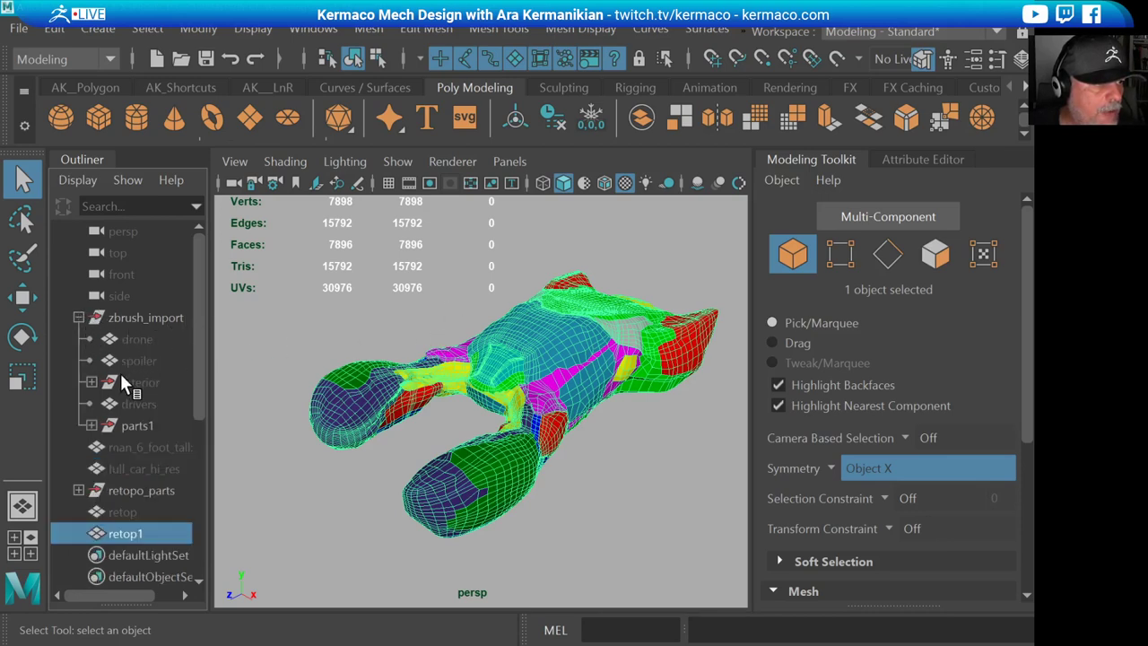
click(92, 425)
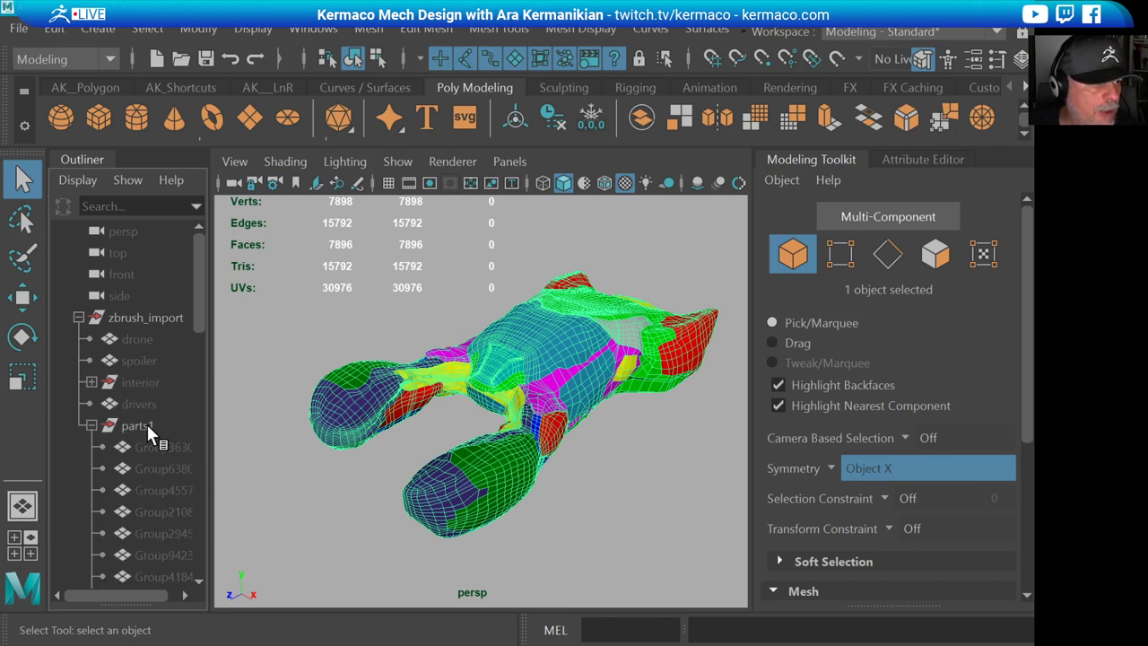
click(146, 425)
click(165, 447)
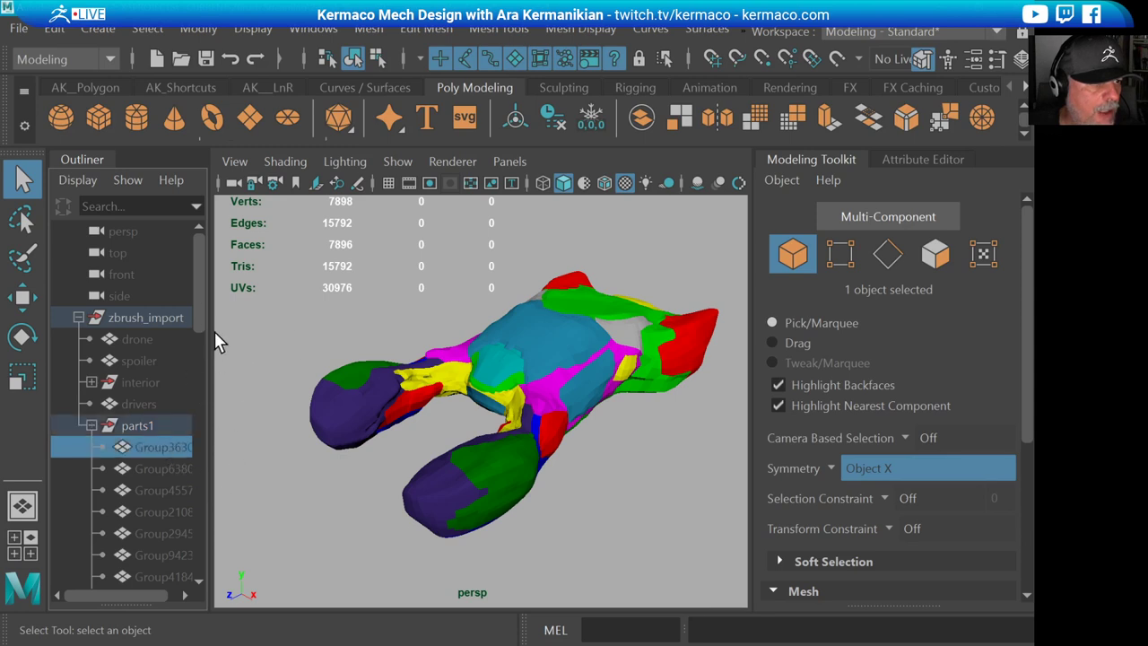
- Hide the retopologized body retop1
scroll(194, 305, down, 2)
click(525, 359)
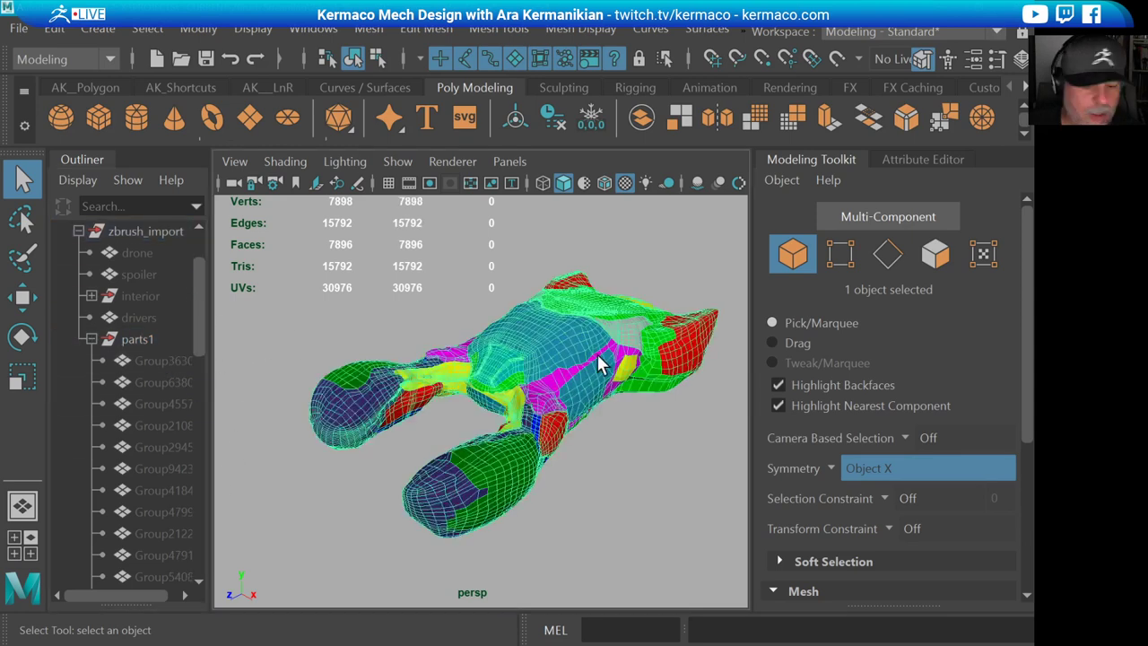
key(ctrl+h)
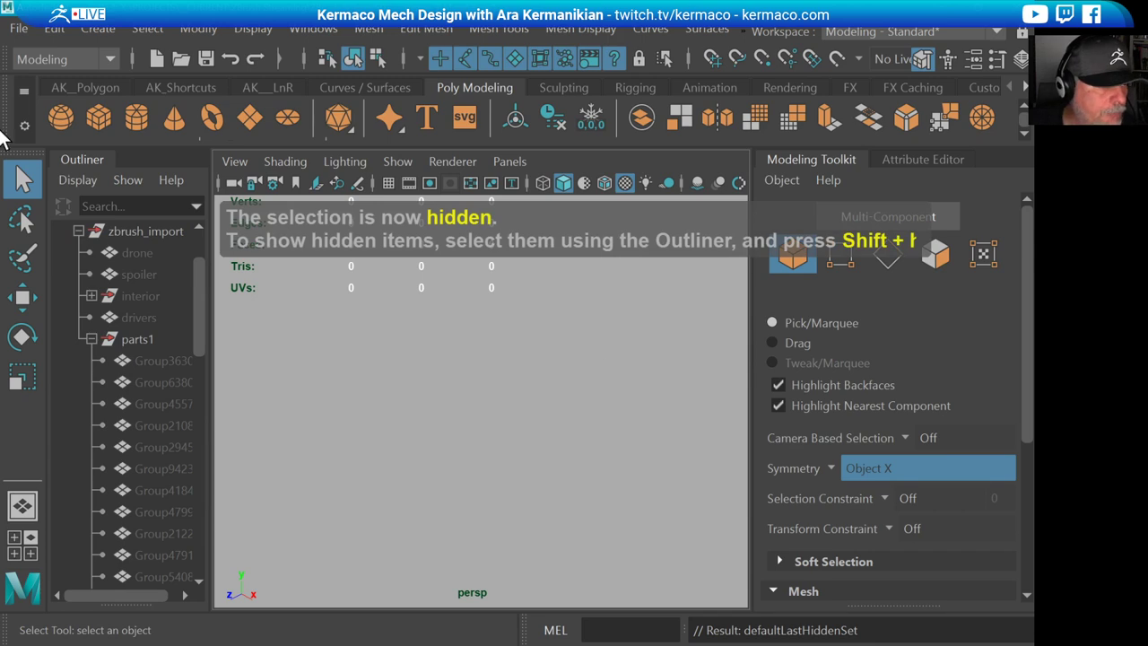
- Show all the hidden parts in the parts1 group, from the first group mesh through the windshield, and clear the selection
click(167, 360)
drag(199, 319, 193, 445)
shift+click(164, 426)
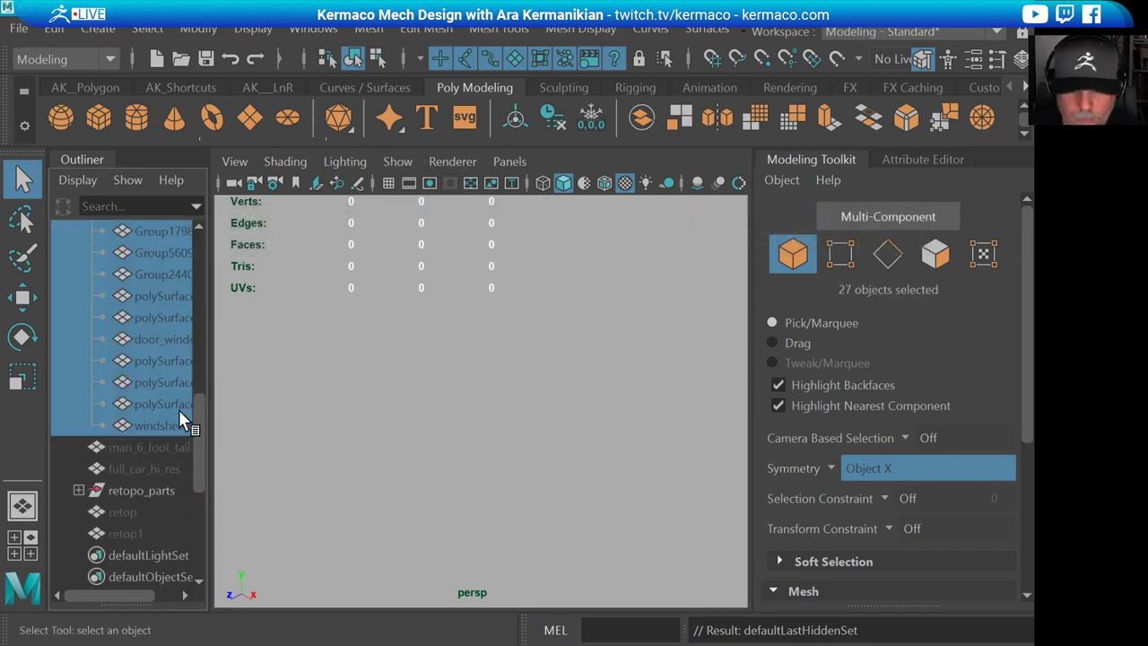
key(shift+h)
click(456, 293)
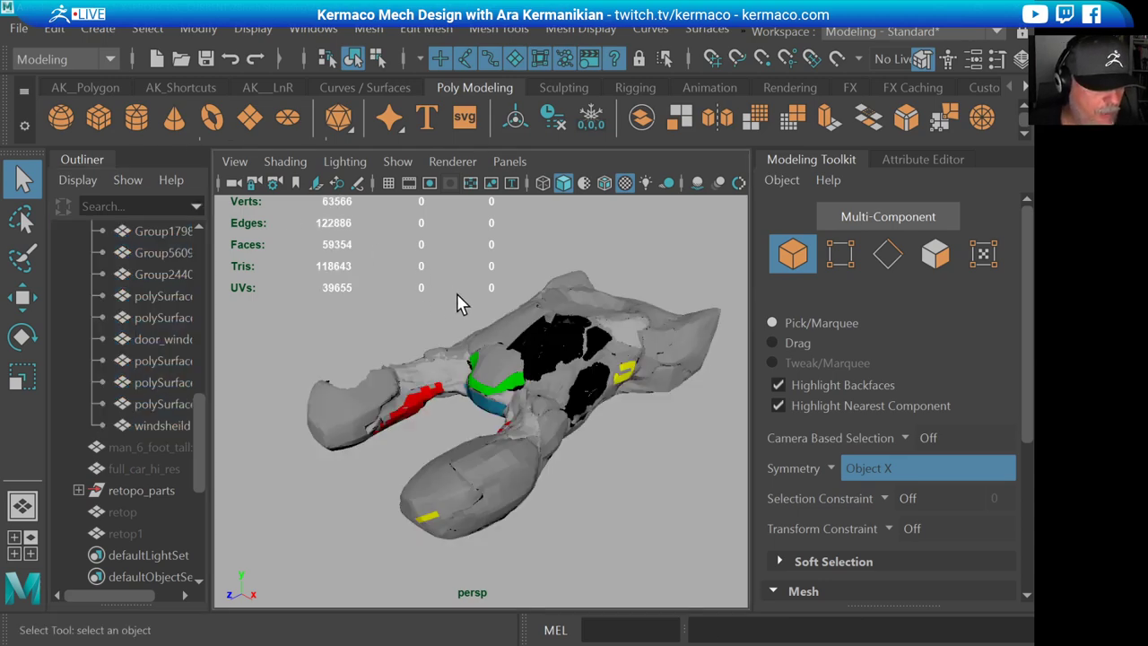
- Select the body panel surrounding the side windows and inspect its mesh
alt+drag(461, 302, 458, 368)
alt+right_drag(457, 368, 453, 322)
alt+middle_drag(453, 323, 441, 292)
alt+right_drag(441, 292, 365, 281)
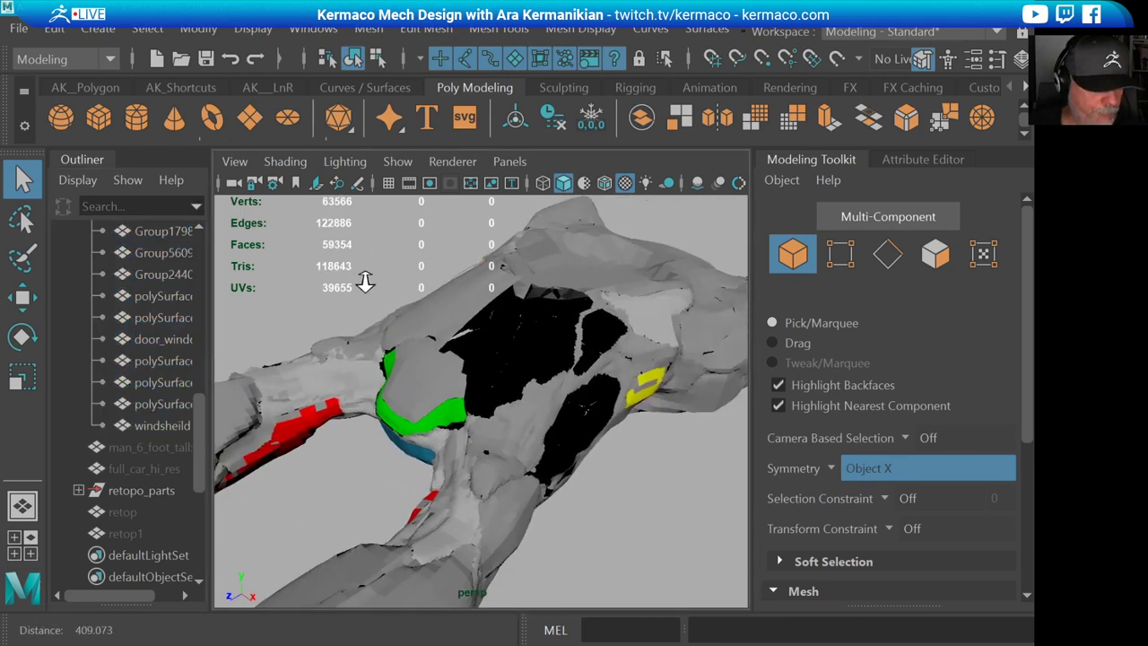
alt+middle_drag(549, 378, 469, 341)
click(470, 364)
alt+drag(471, 366, 549, 409)
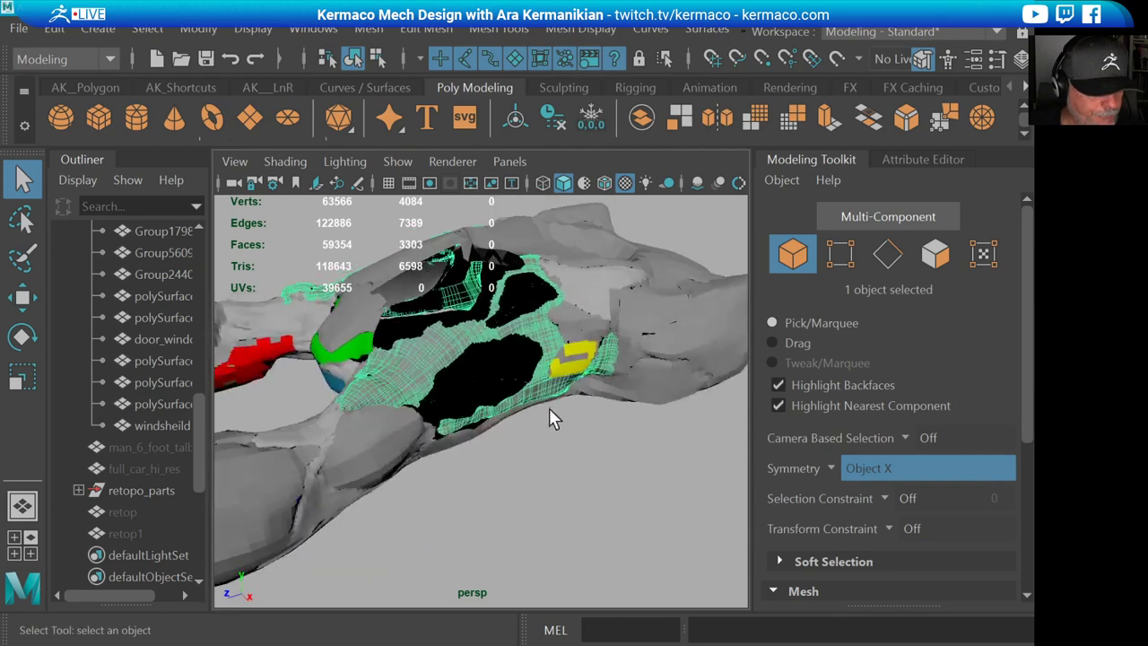
- Select the rounded panel behind the front pod and a neighbouring pod panel in turn to inspect their separate meshes
alt+middle_drag(416, 352, 477, 355)
alt+right_drag(477, 355, 519, 382)
click(450, 468)
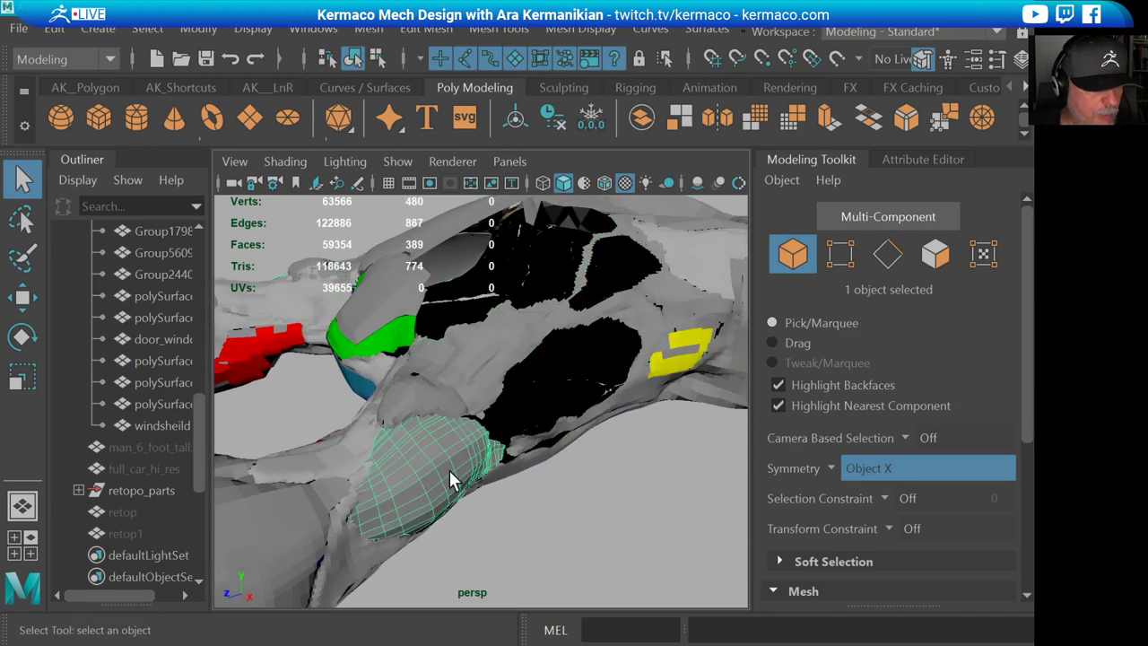
alt+middle_drag(450, 470, 583, 390)
click(490, 382)
alt+middle_drag(588, 310, 327, 300)
alt+right_drag(448, 296, 398, 261)
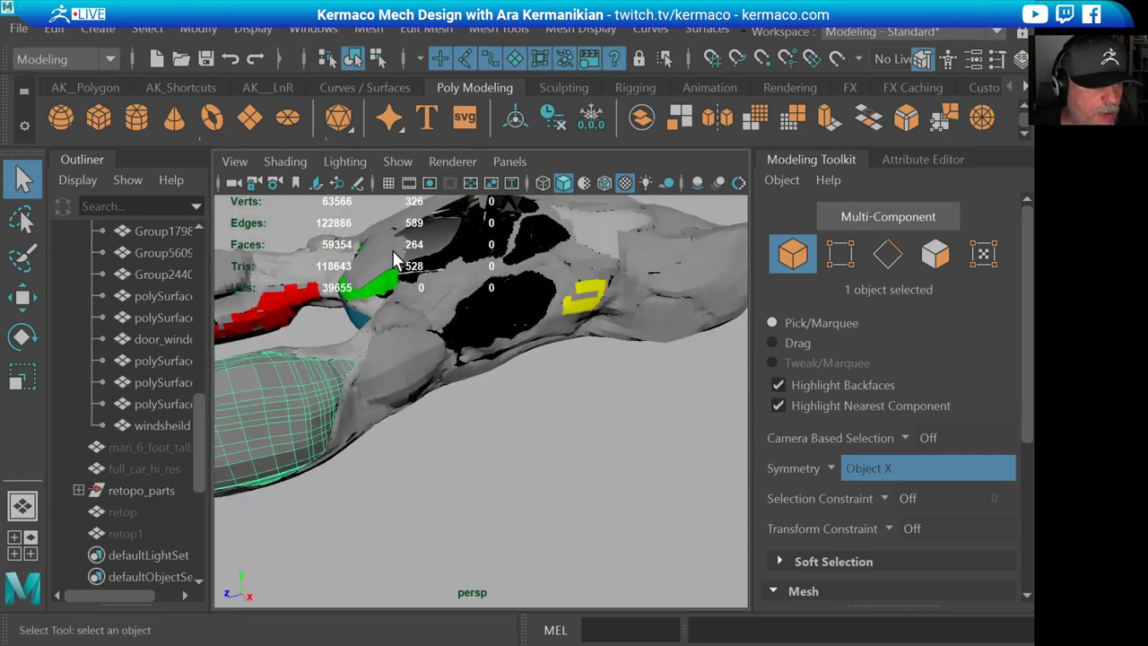
- Select the light panels behind the rear side windows and inspect their dense mesh and jagged edges up close
alt+middle_drag(601, 281, 527, 379)
click(556, 336)
alt+drag(555, 336, 581, 369)
alt+middle_drag(452, 329, 425, 367)
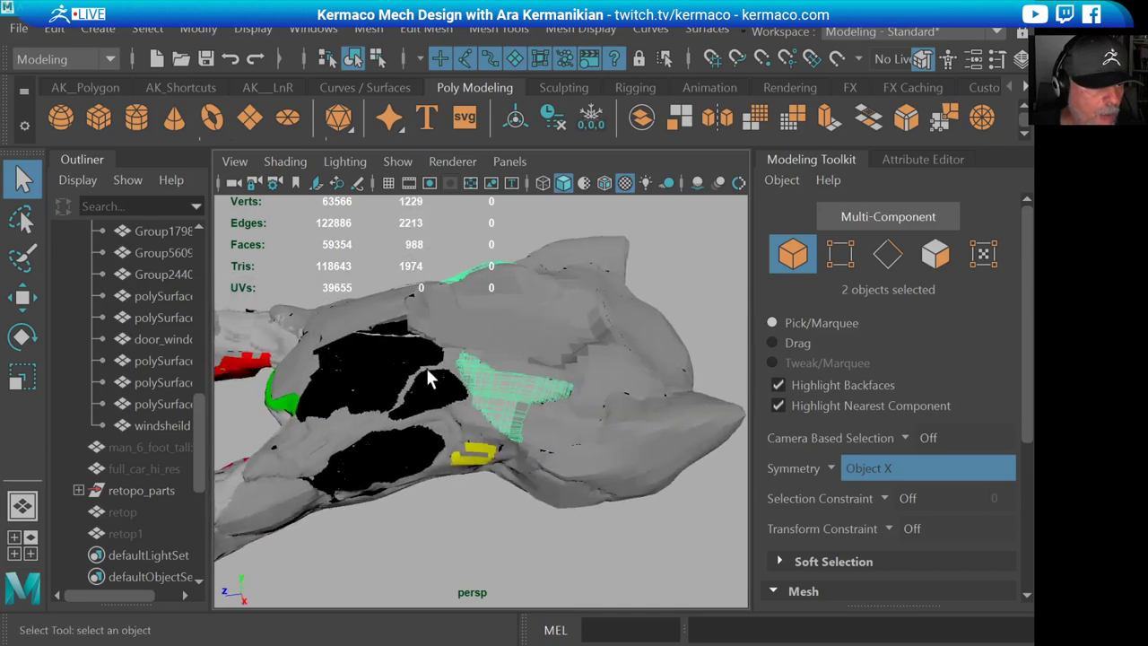
alt+right_drag(425, 367, 634, 397)
alt+middle_drag(435, 317, 420, 362)
alt+right_drag(421, 362, 459, 394)
alt+middle_drag(458, 395, 421, 380)
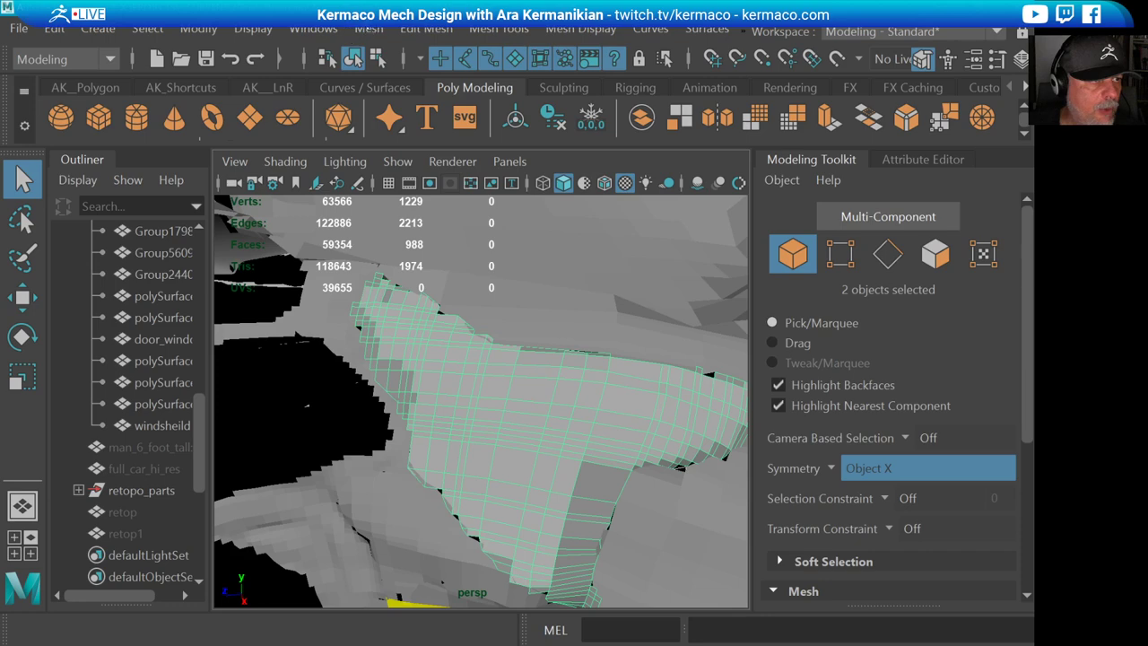
- Look through the mesh display options, and select the rear body panel behind the light panel to inspect its mesh
click(375, 30)
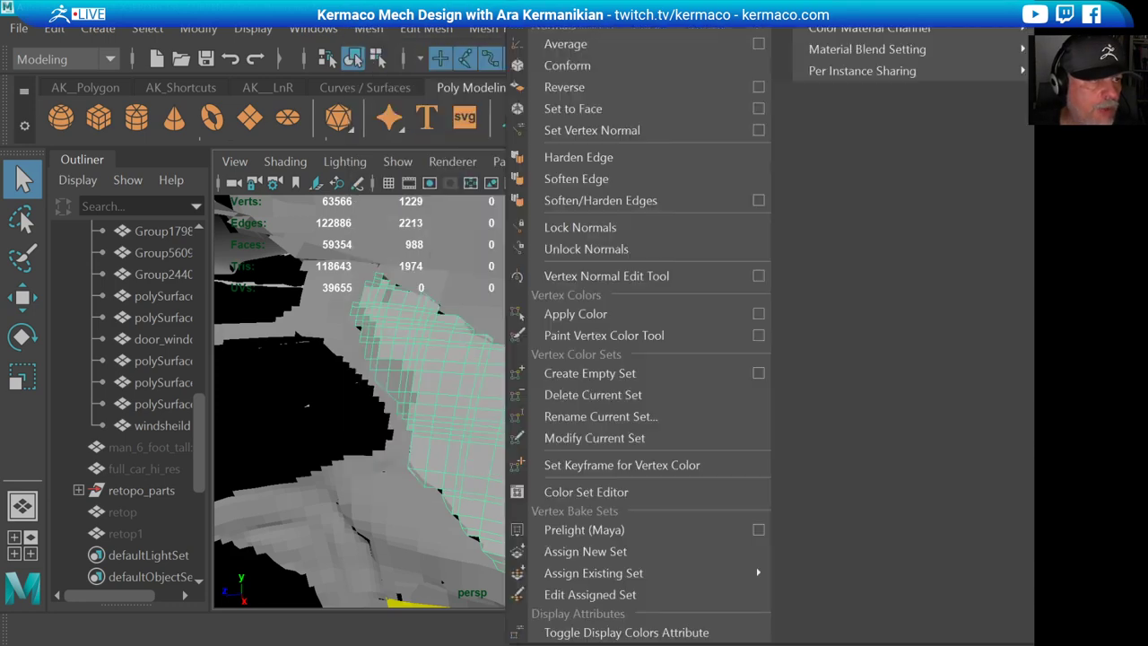
click(482, 417)
alt+right_drag(482, 416, 429, 341)
alt+middle_drag(429, 341, 439, 291)
click(576, 280)
alt+drag(656, 370, 261, 325)
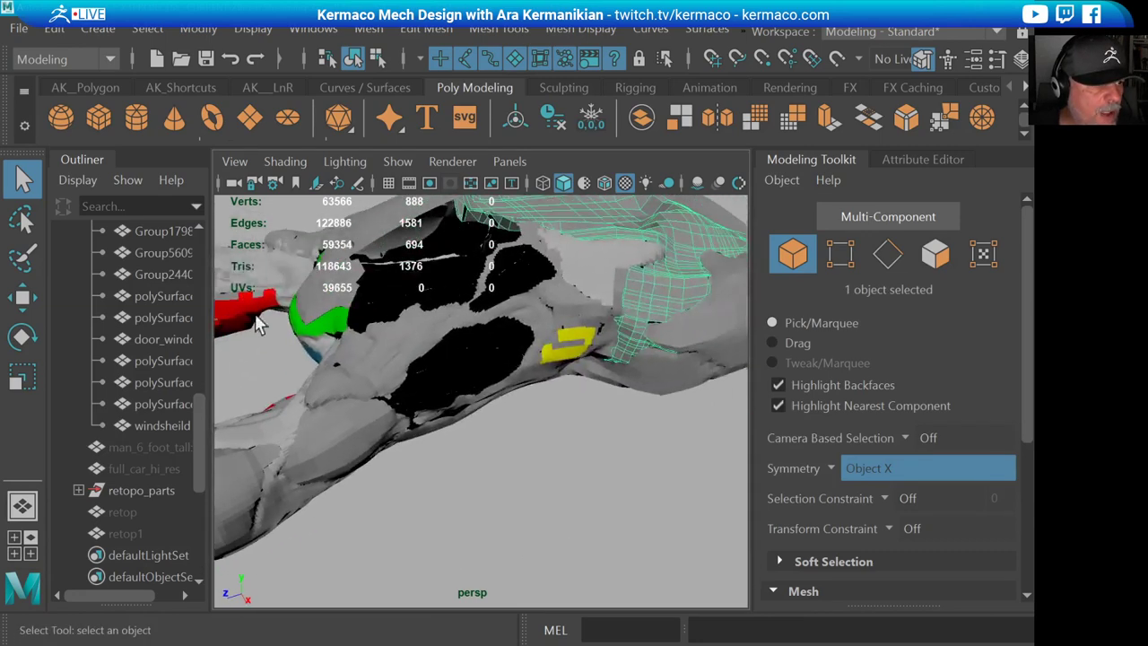
- Select several body parts in the parts1 group one after another to inspect their separate meshes
scroll(200, 377, up, 8)
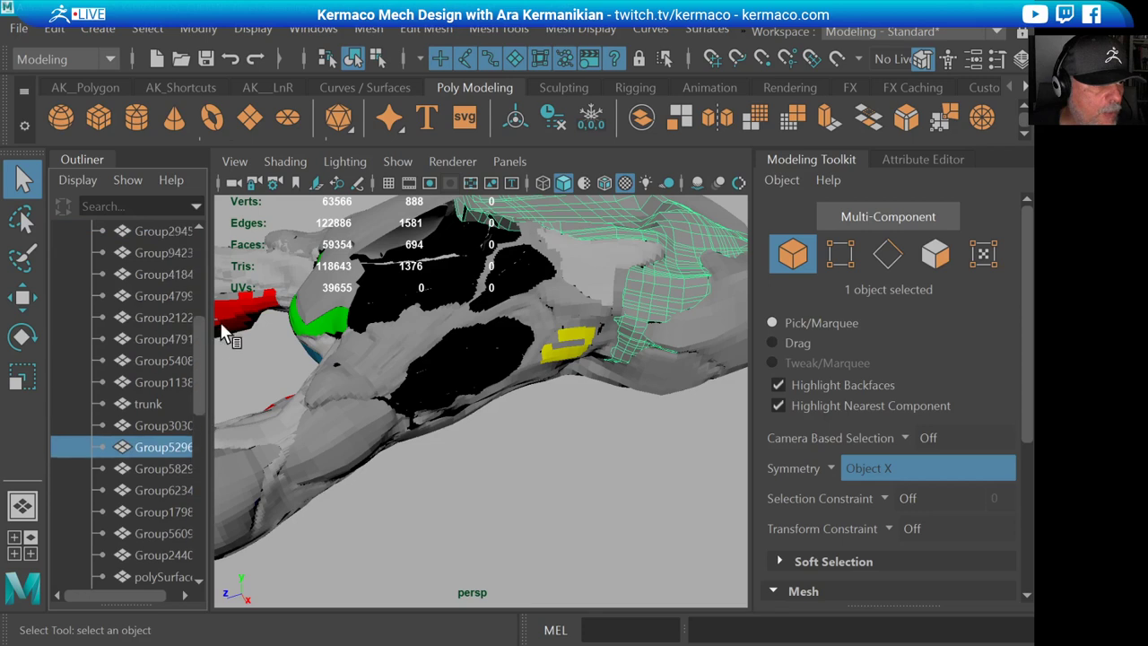
click(169, 339)
click(163, 360)
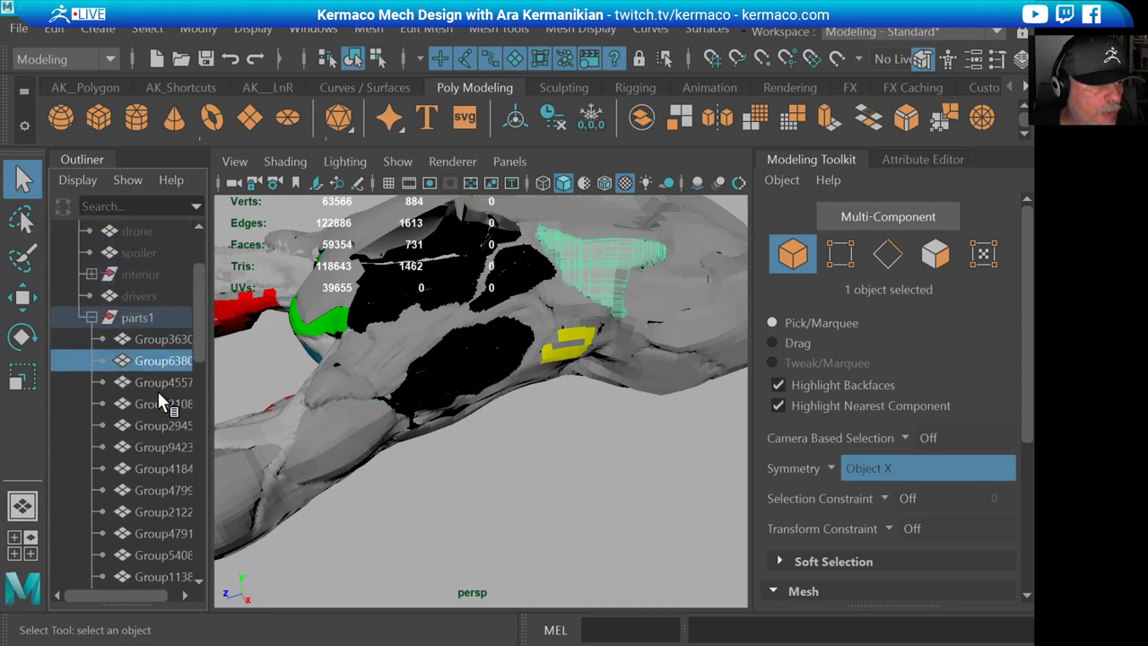
click(158, 382)
click(157, 425)
click(159, 447)
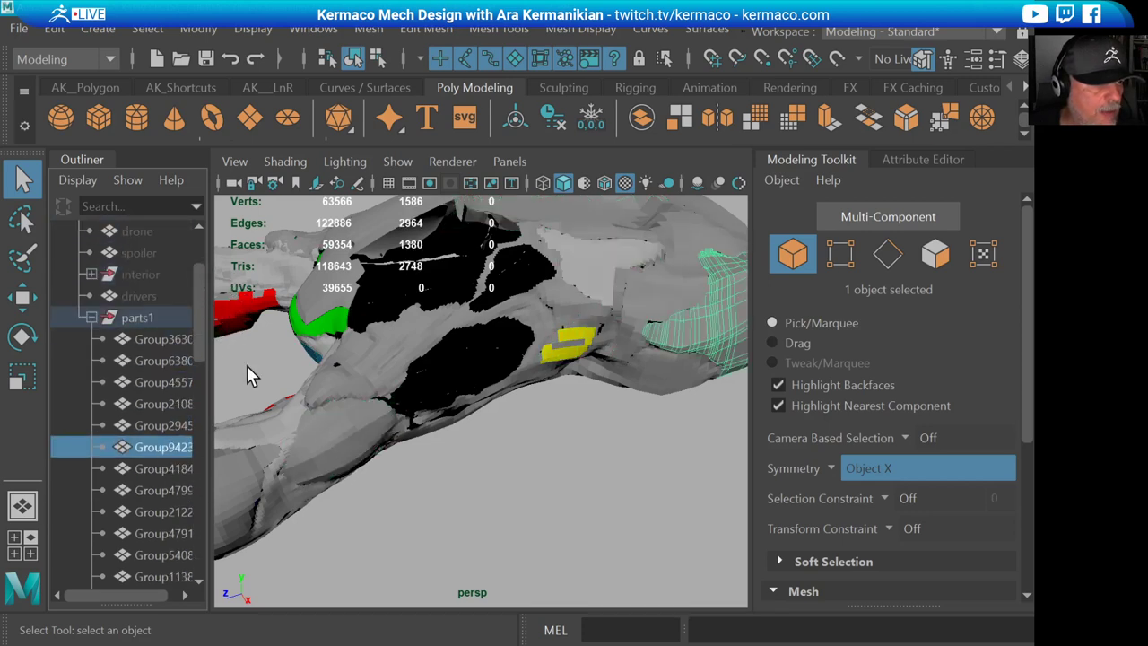
drag(197, 315, 200, 354)
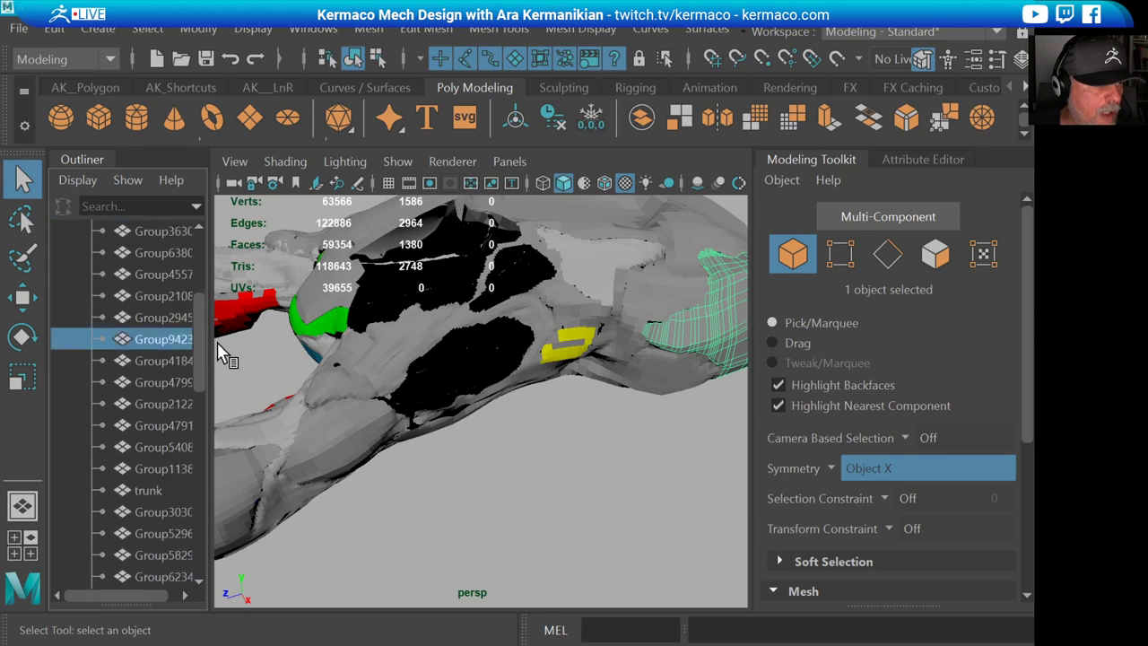
- Hide and collapse the whole parts1 group, and show the hidden full_car_hi_res mesh in its place
scroll(152, 295, up, 1)
click(139, 275)
key(shift+h)
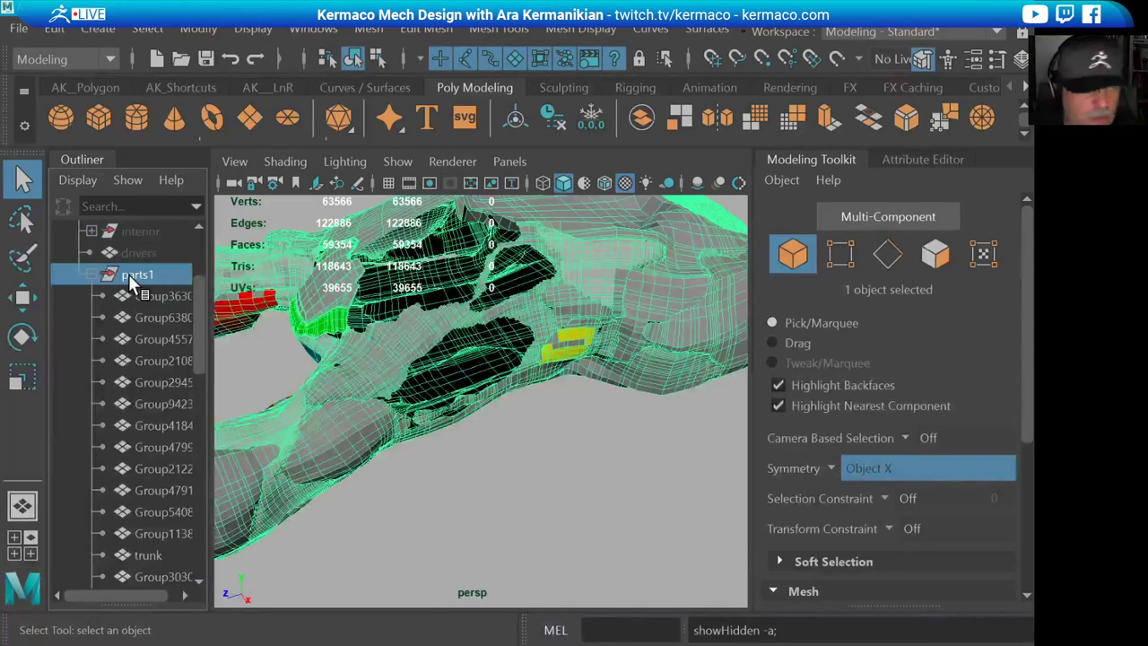
key(ctrl+h)
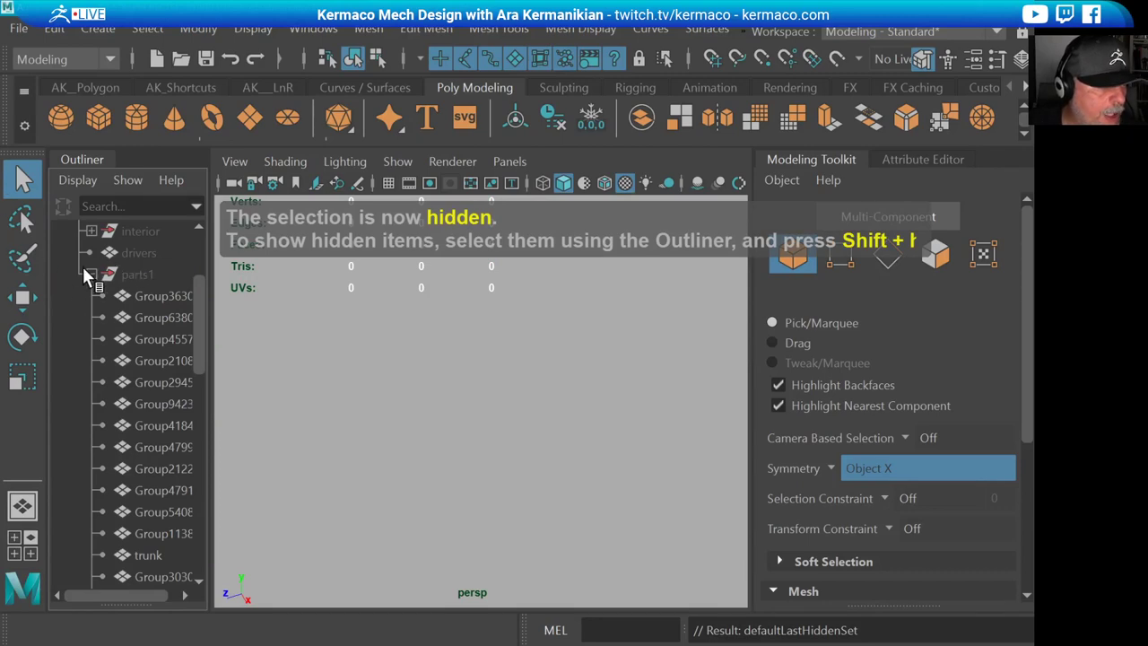
click(90, 273)
click(145, 318)
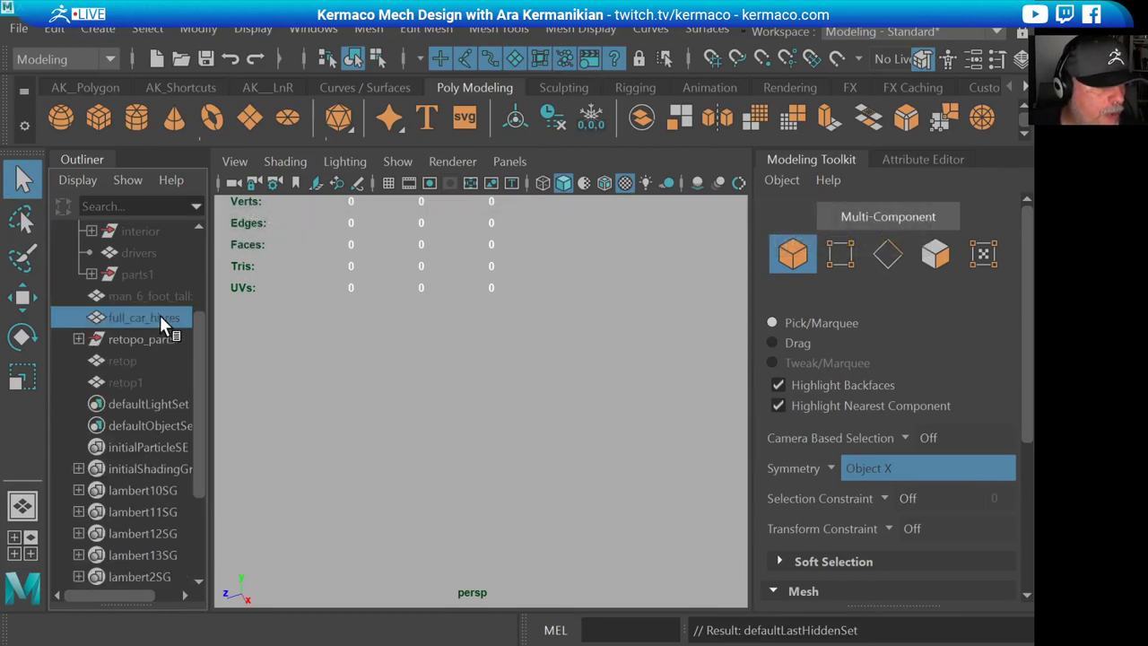
key(shift+h)
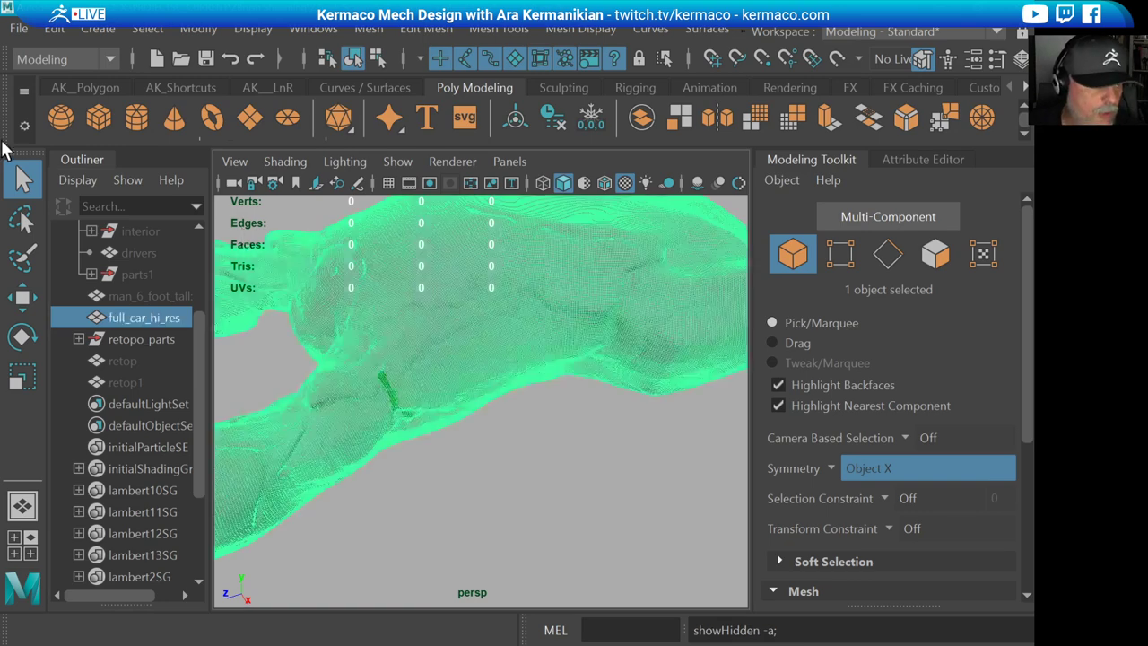
- Examine the dense wireframe of the full_car_hi_res mesh up close and from several sides, including its underside and rear
alt+right_drag(643, 441, 546, 425)
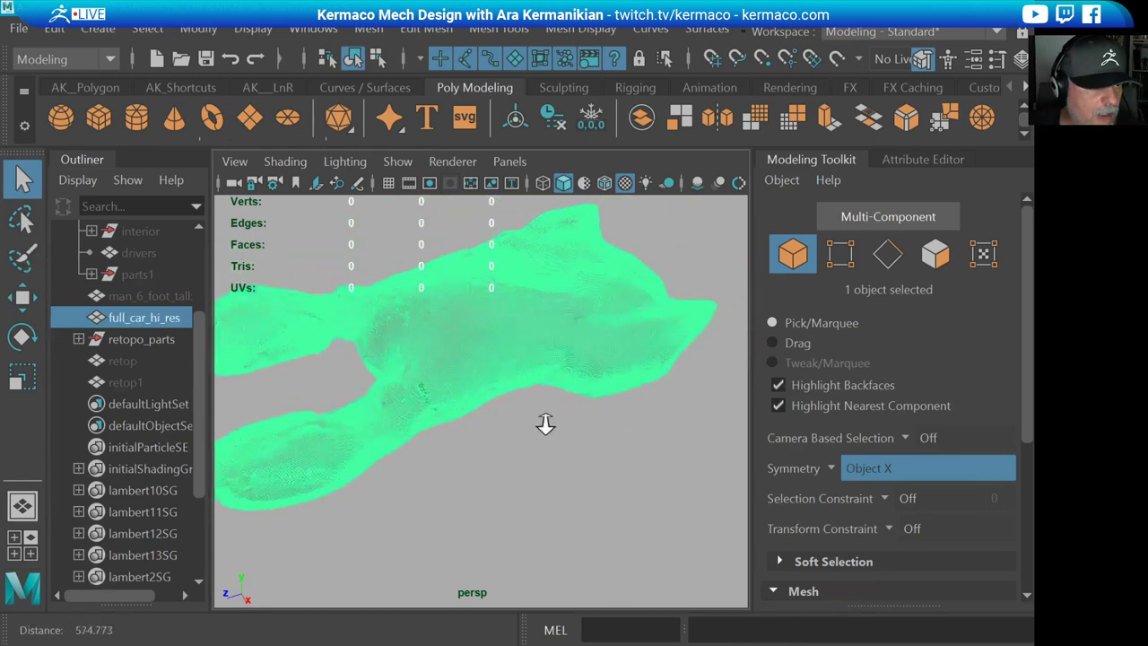
alt+drag(545, 425, 549, 332)
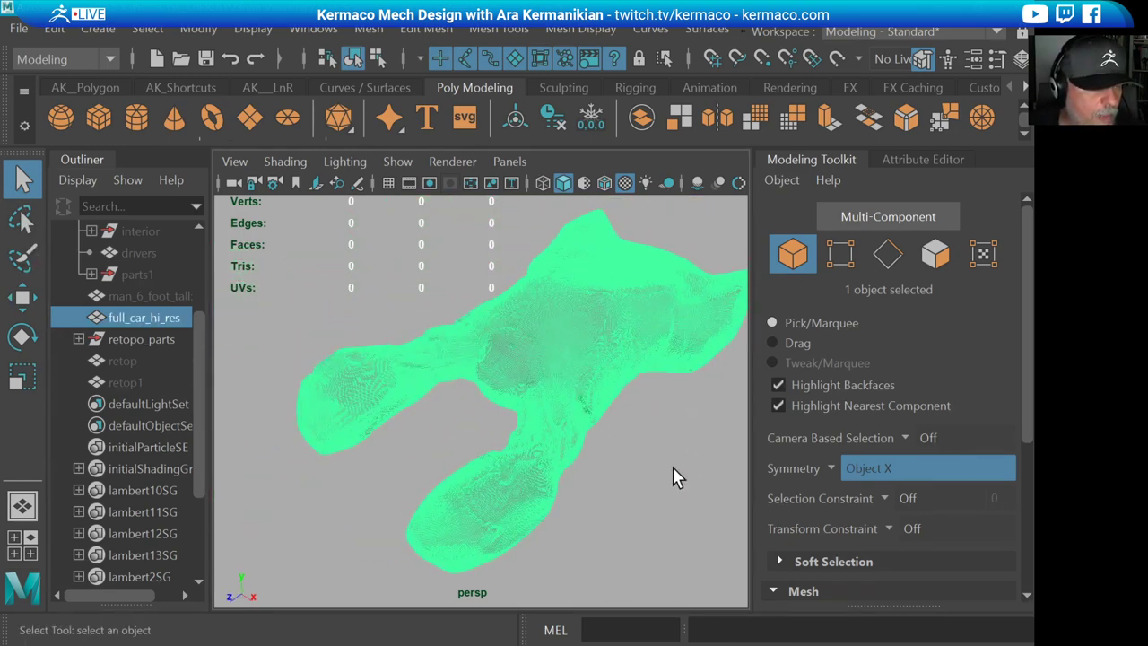
alt+drag(677, 478, 539, 418)
mouse_move(538, 418)
alt+right_down()
mouse_move(752, 483)
mouse_move(530, 413)
alt+right_up()
alt+middle_drag(520, 403, 458, 565)
alt+right_drag(462, 520, 664, 502)
alt+middle_drag(507, 422, 619, 525)
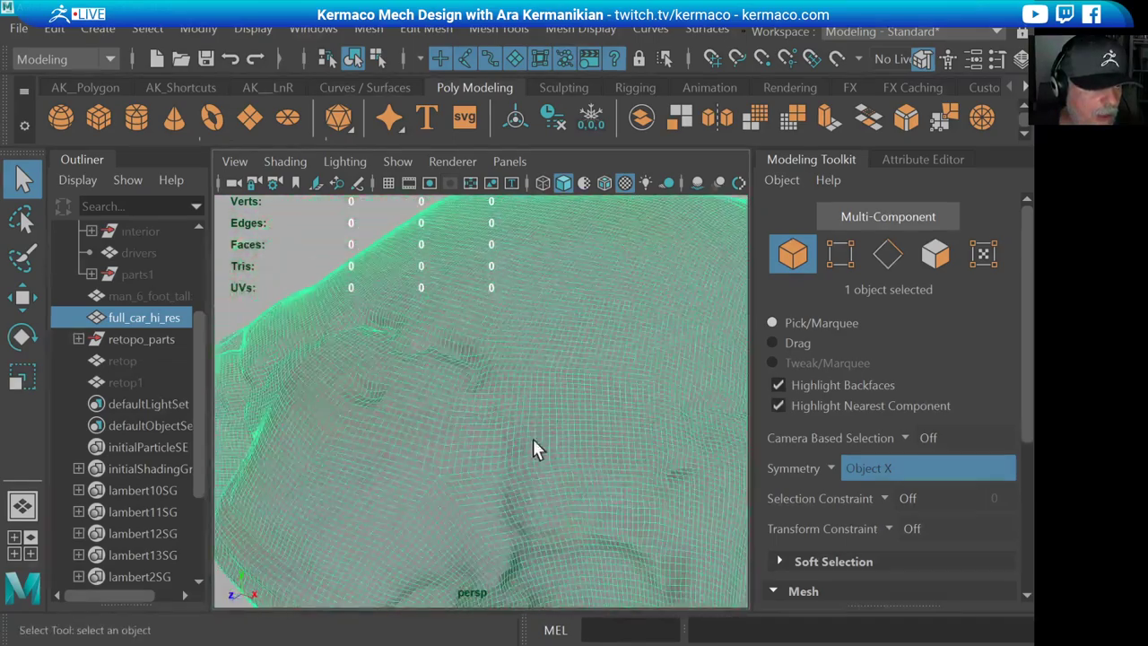
alt+drag(534, 449, 576, 340)
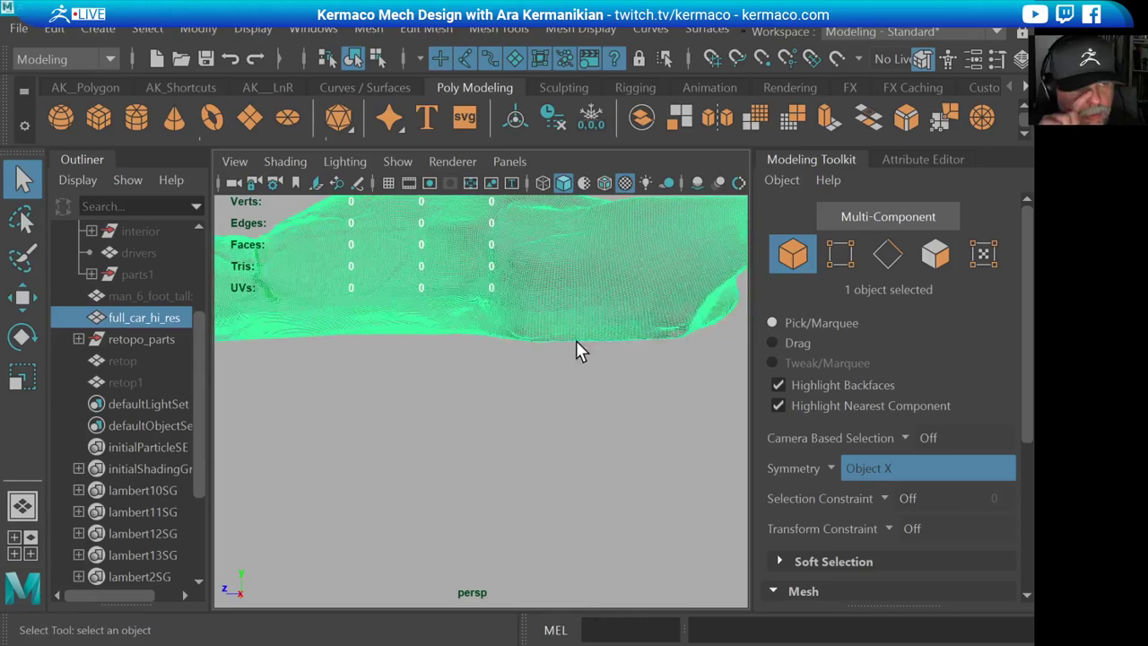
alt+drag(341, 254, 332, 336)
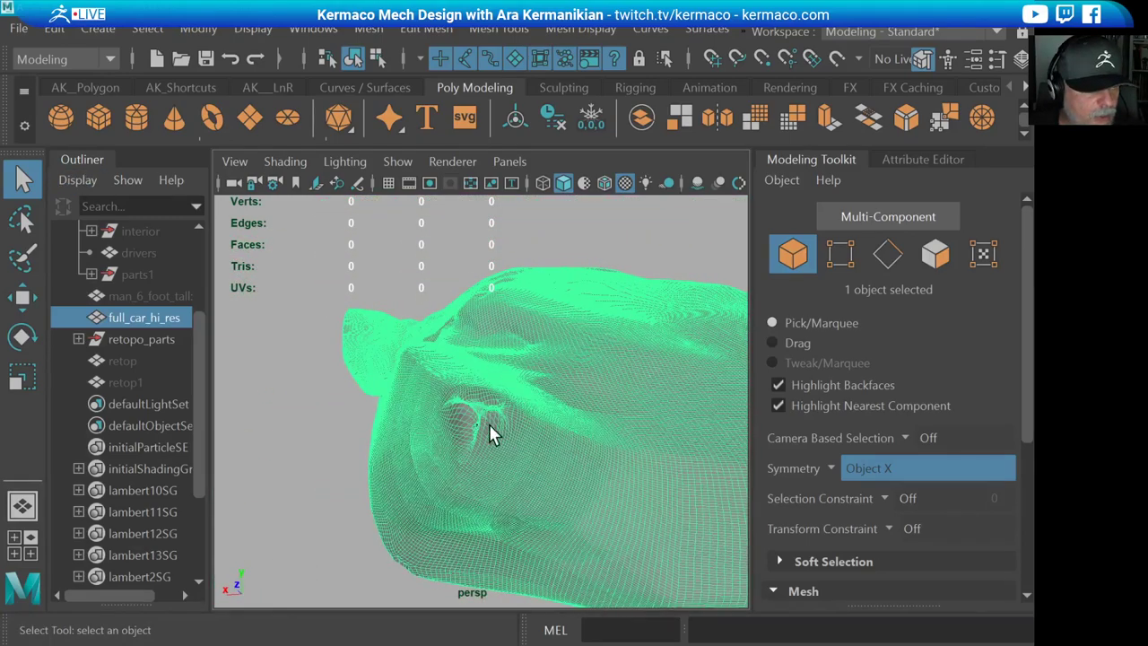
alt+drag(492, 433, 532, 302)
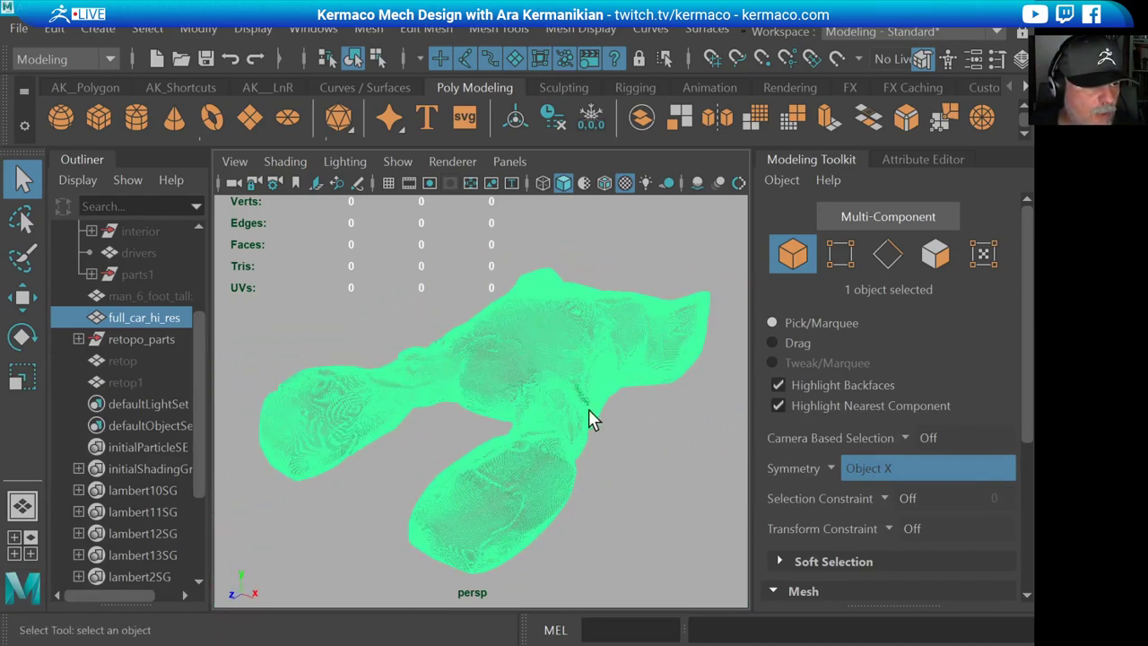
alt+drag(588, 419, 580, 299)
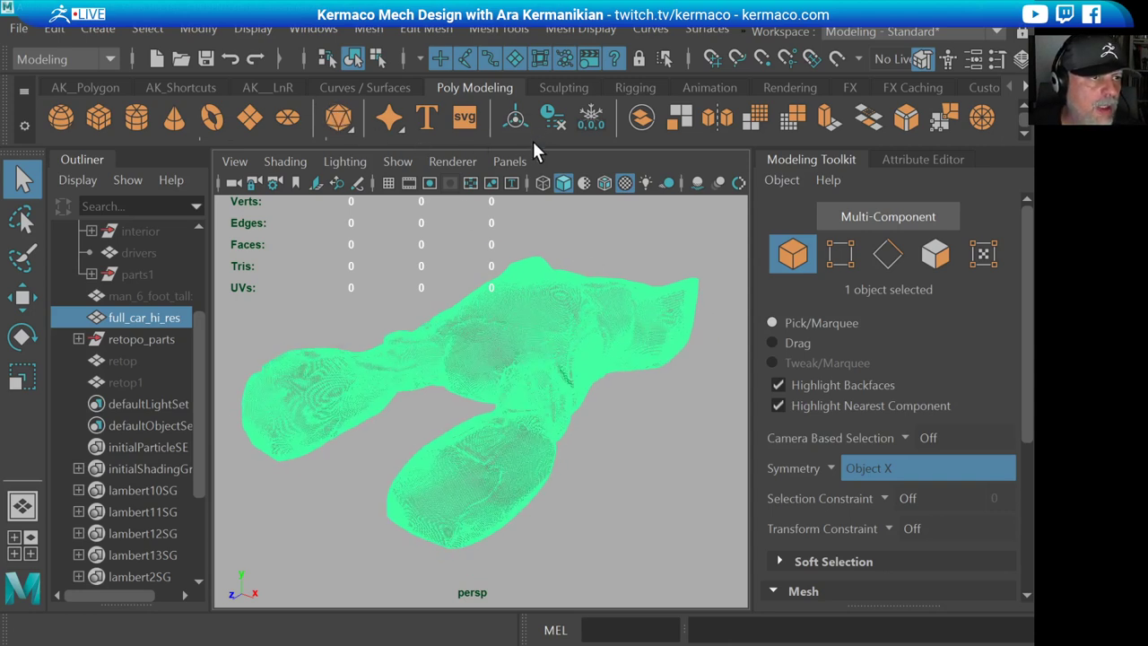
- Make full_car_hi_res a live surface and inspect its sculpted shape from several angles
click(841, 58)
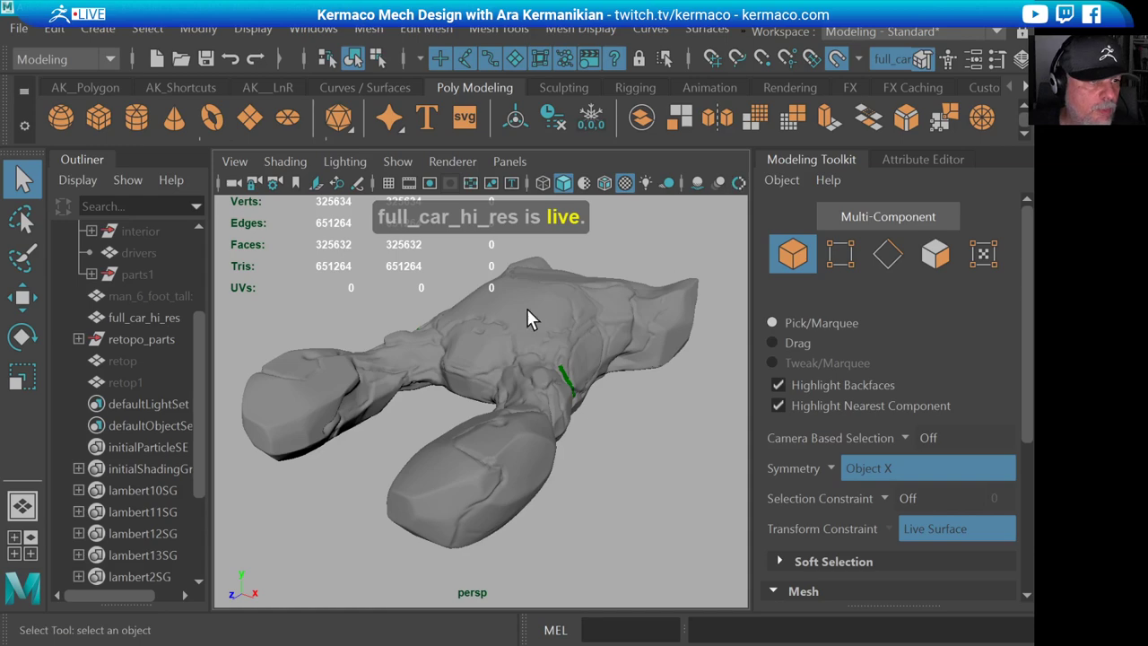
alt+drag(584, 313, 556, 353)
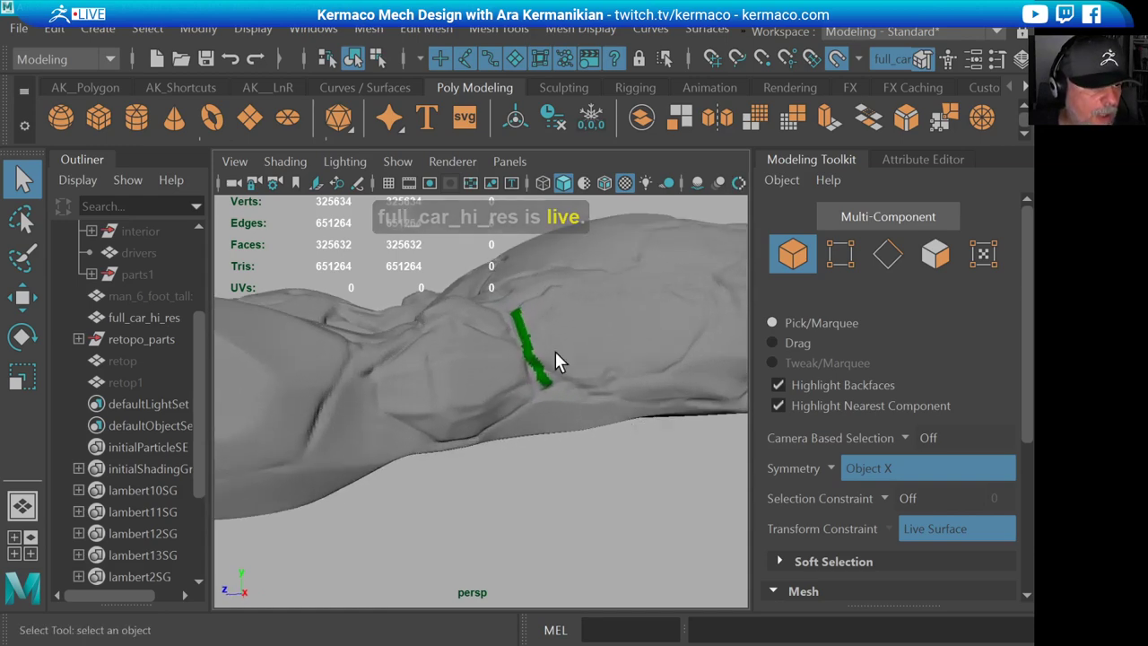
alt+drag(609, 419, 595, 416)
alt+right_drag(595, 415, 461, 367)
alt+drag(461, 367, 485, 335)
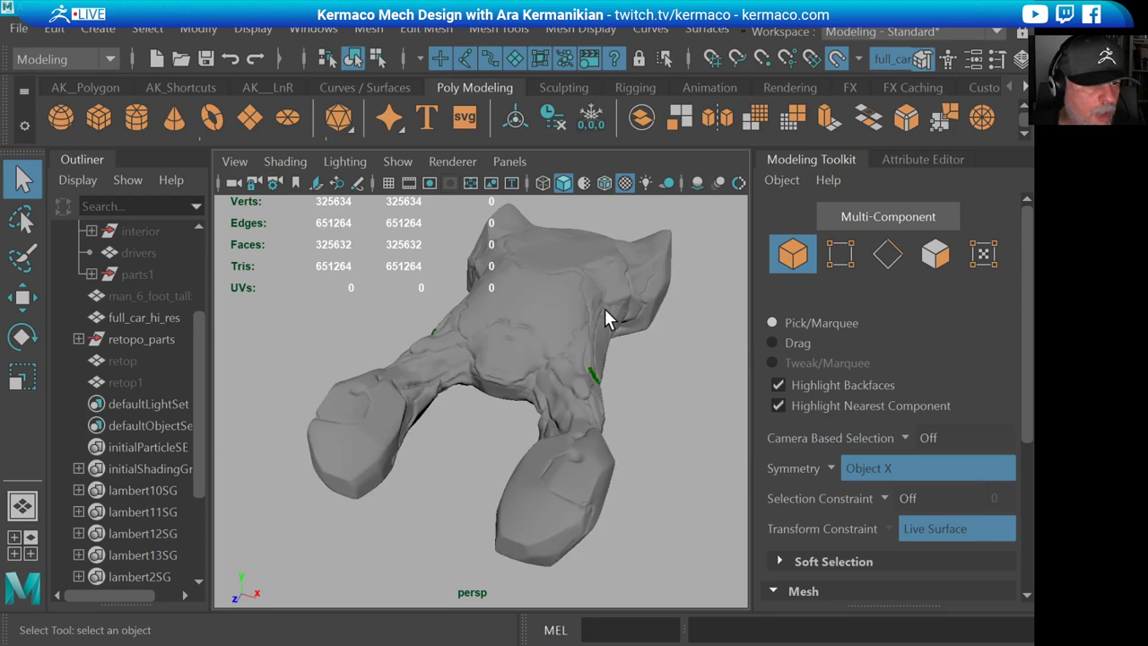
alt+drag(583, 396, 521, 364)
mouse_move(593, 404)
alt+mouse_down()
mouse_move(648, 410)
mouse_move(619, 400)
mouse_move(599, 417)
alt+mouse_up()
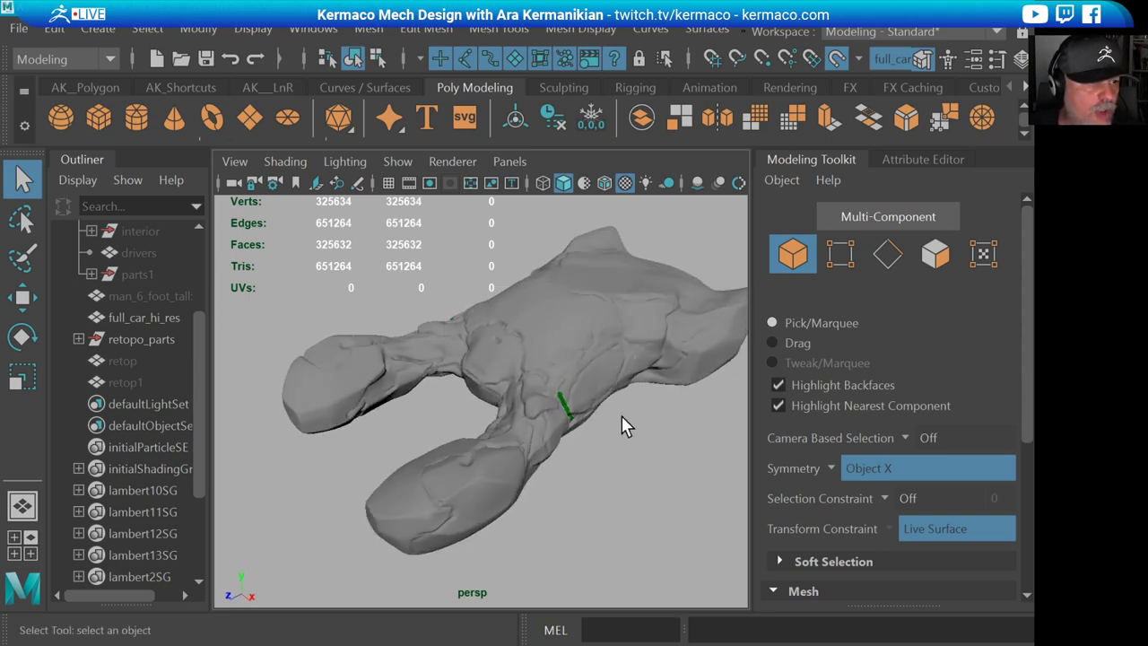
- Turn off the Object Details and Poly Count heads-up displays in the viewport
click(254, 29)
mouse_move(305, 104)
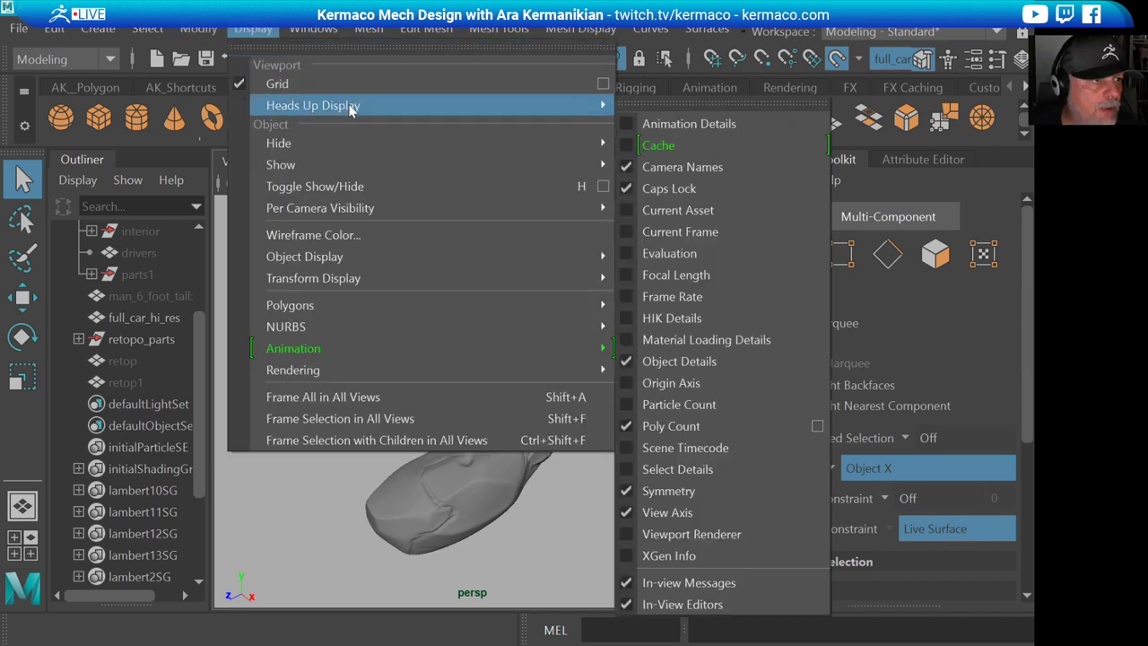
click(679, 362)
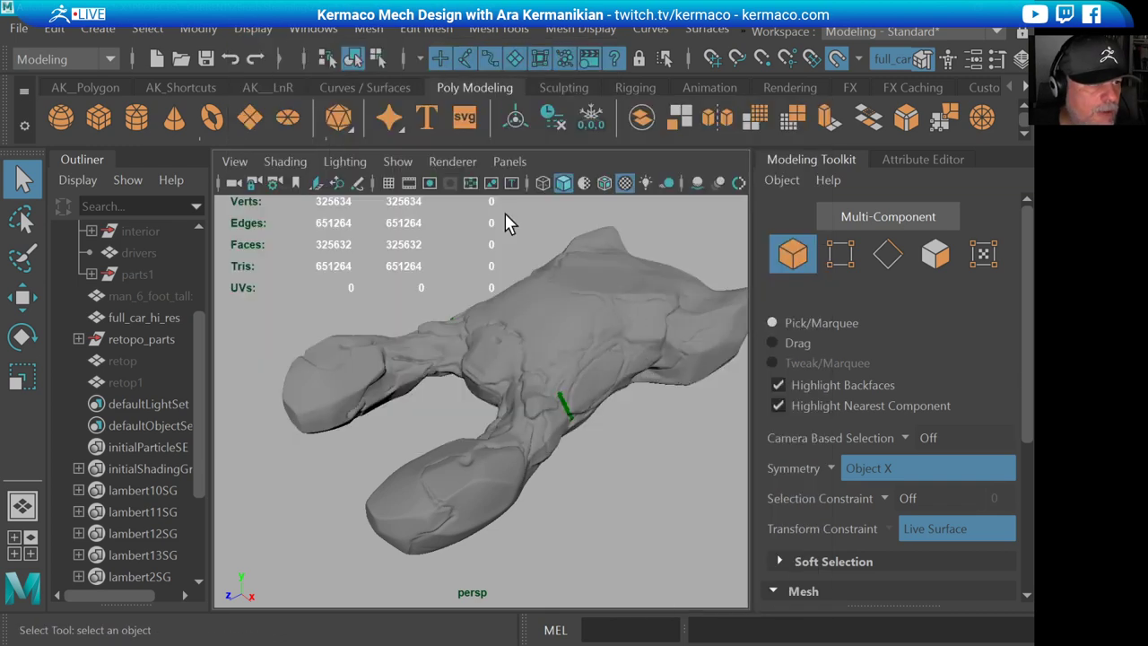
click(256, 28)
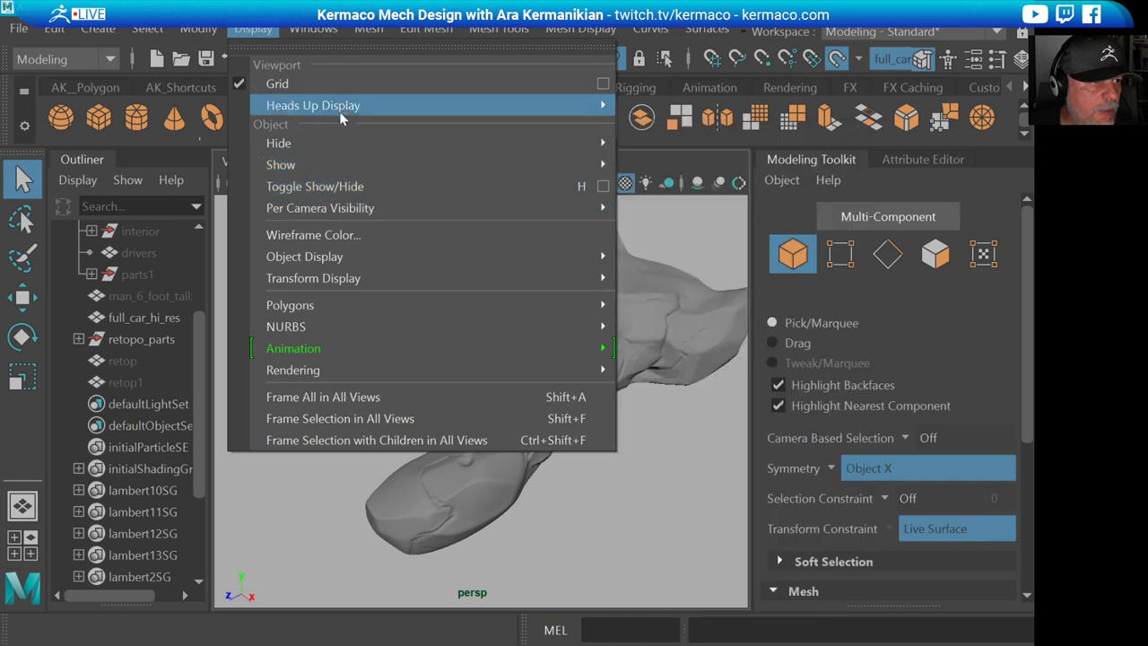
mouse_move(341, 106)
click(703, 106)
drag(703, 104, 798, 84)
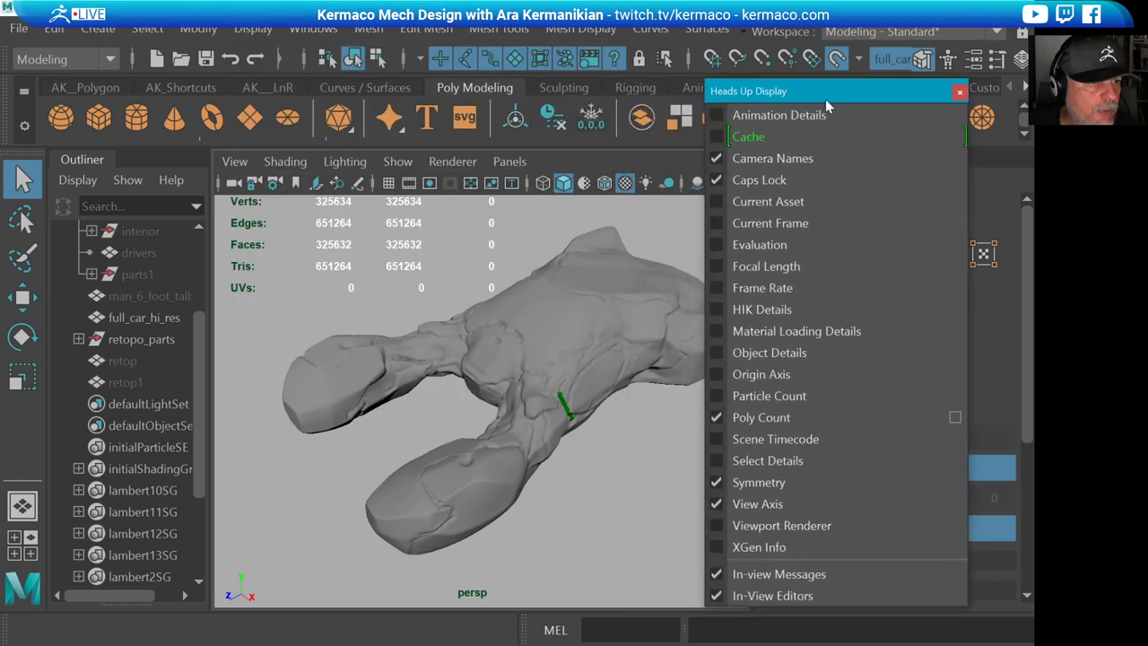
click(747, 409)
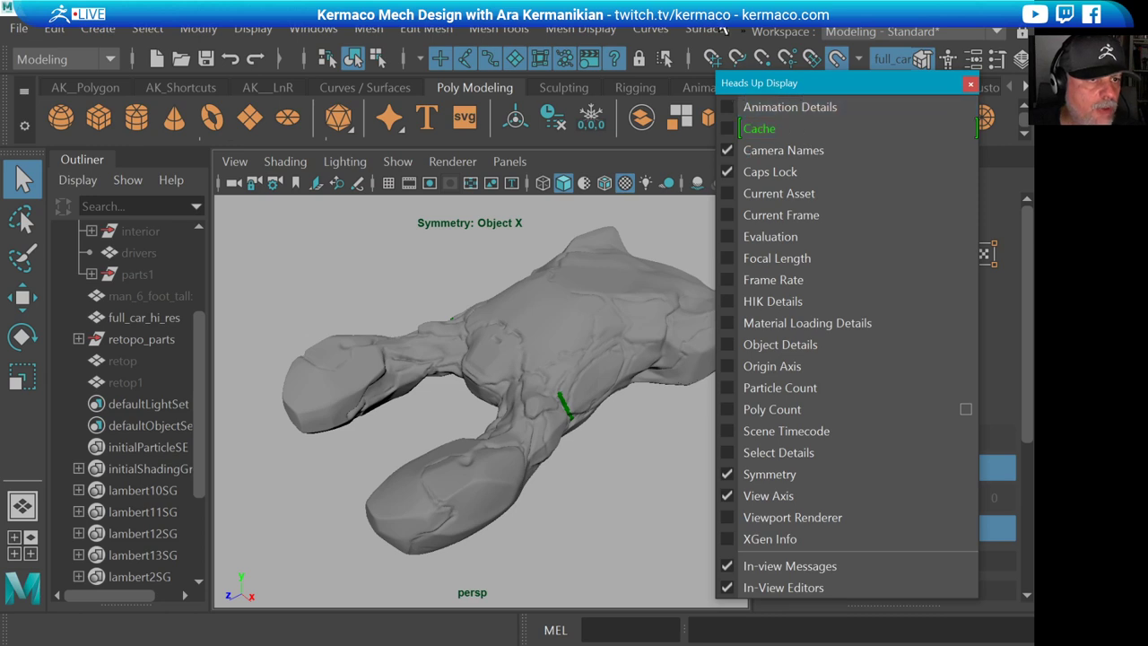
click(975, 11)
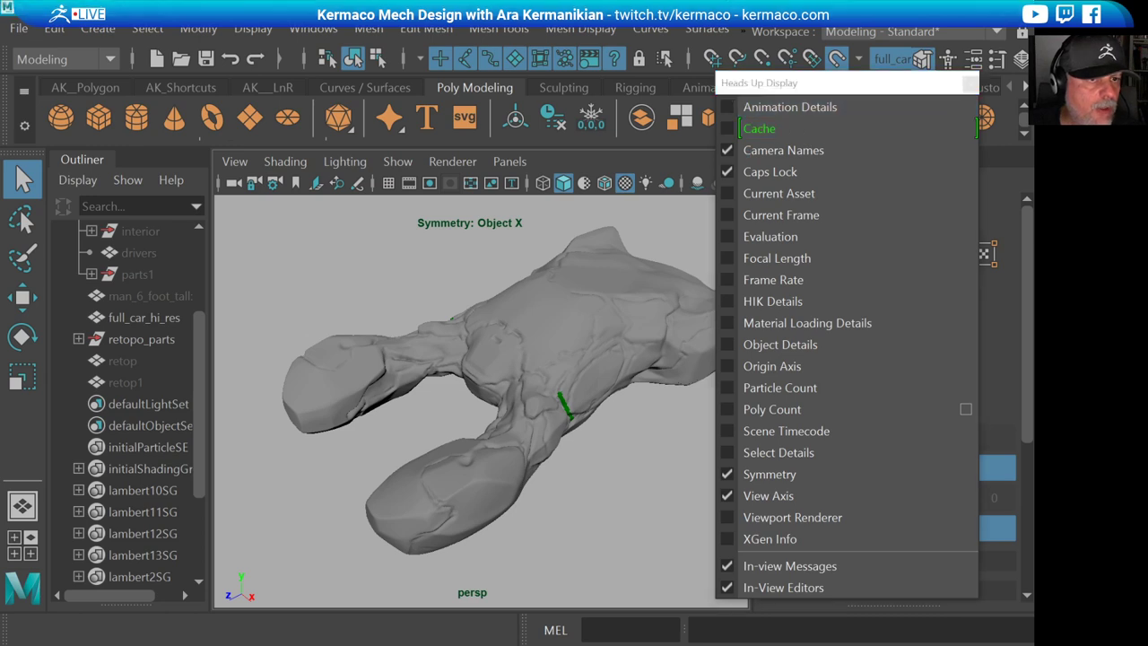
click(969, 85)
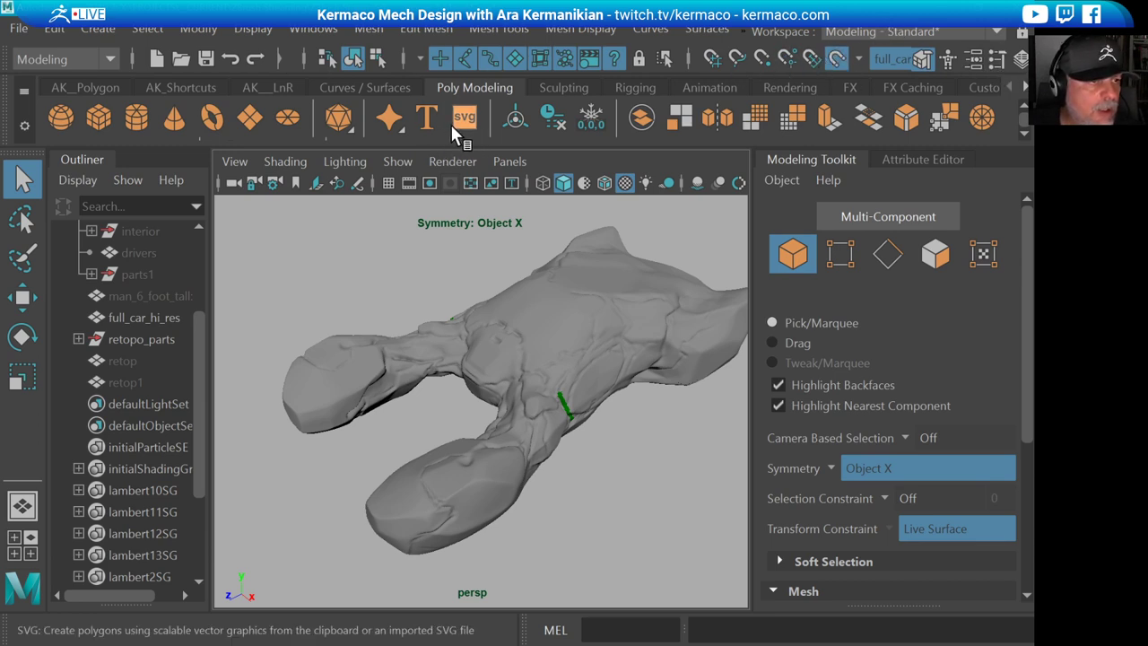
- Open the Maya preferences and save them
click(306, 34)
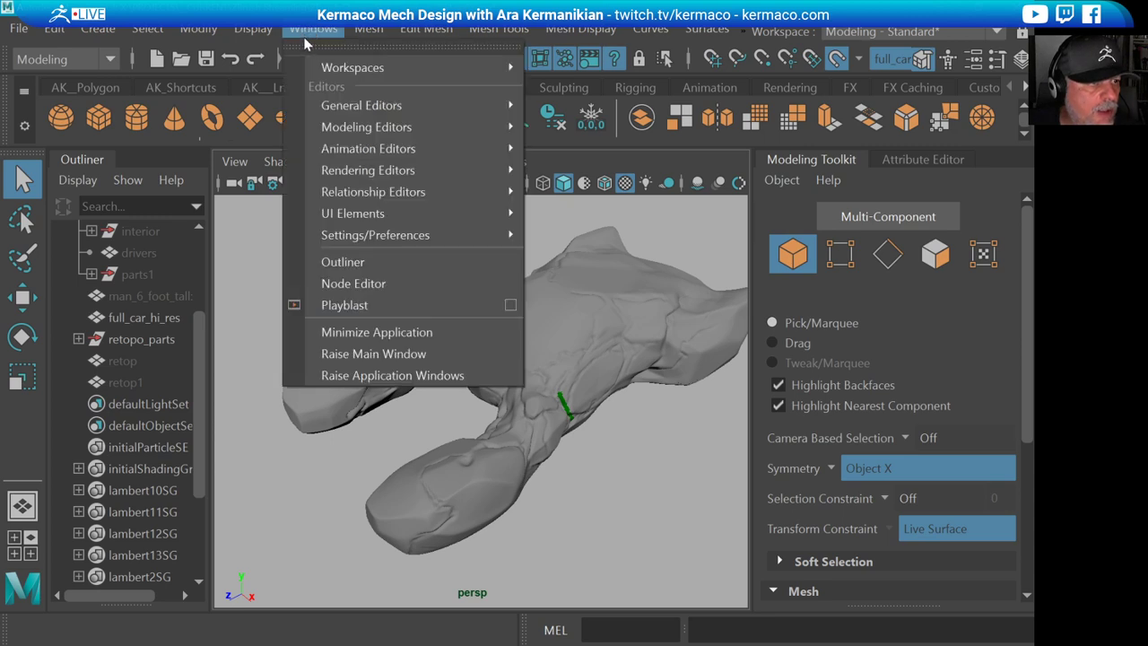
mouse_move(395, 235)
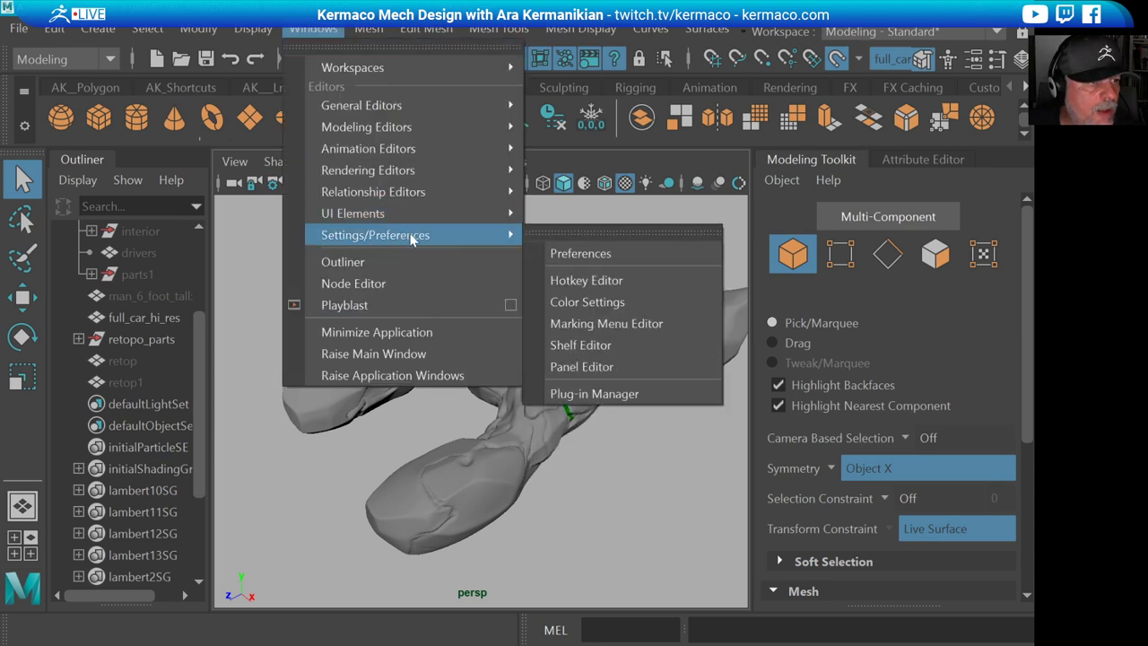
click(599, 255)
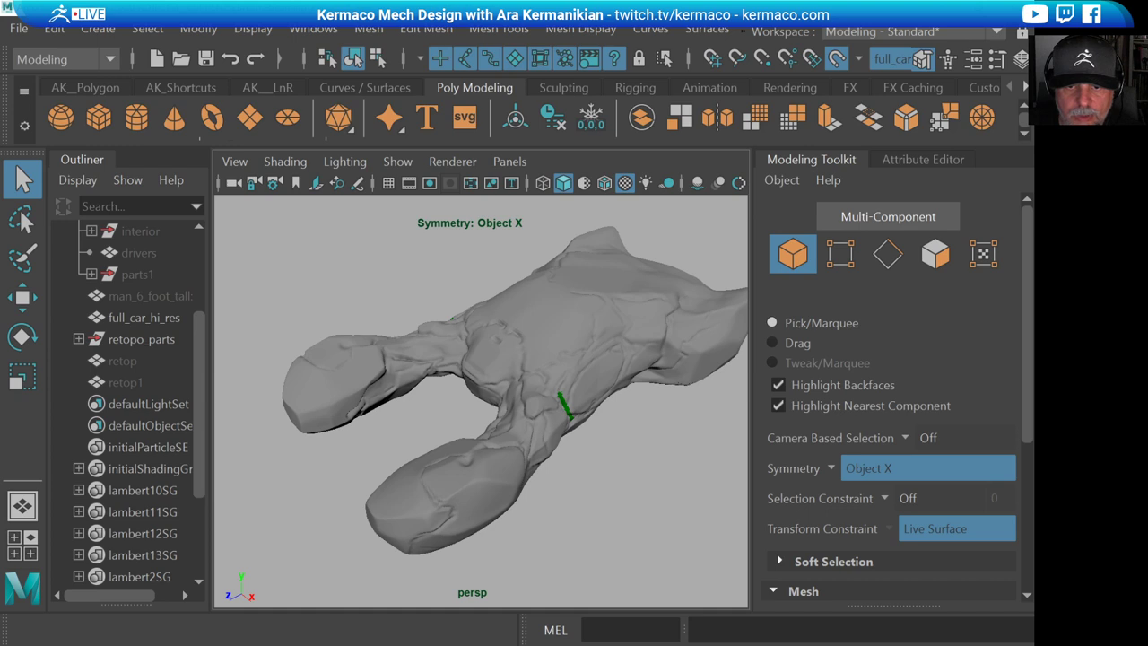
key(ctrl+s)
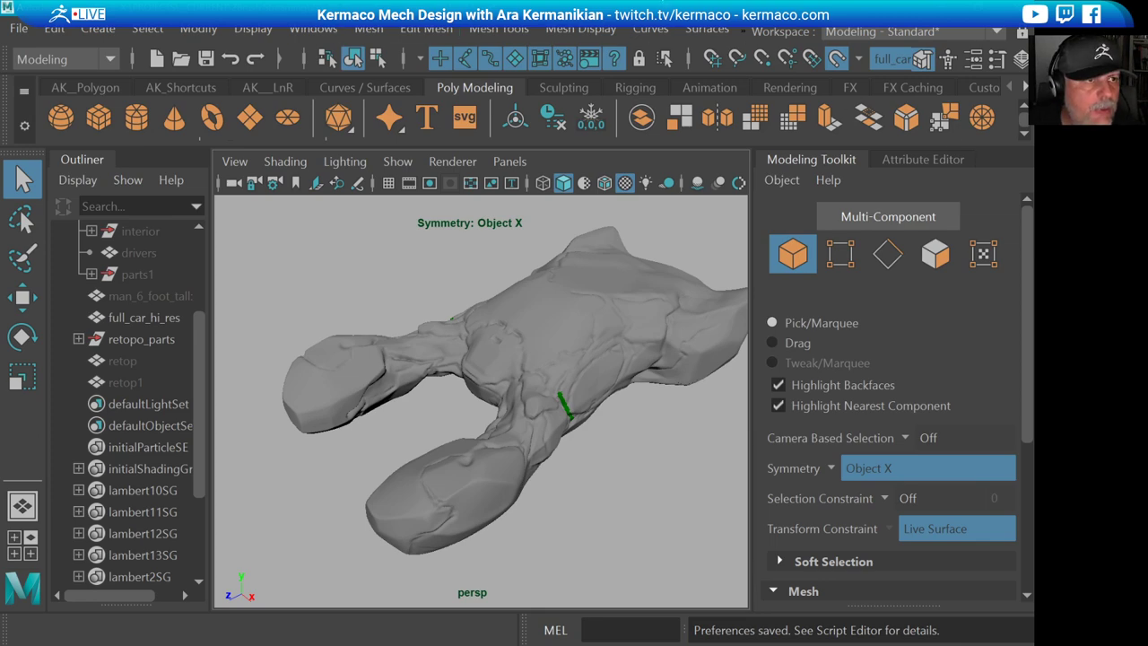
double_click(686, 34)
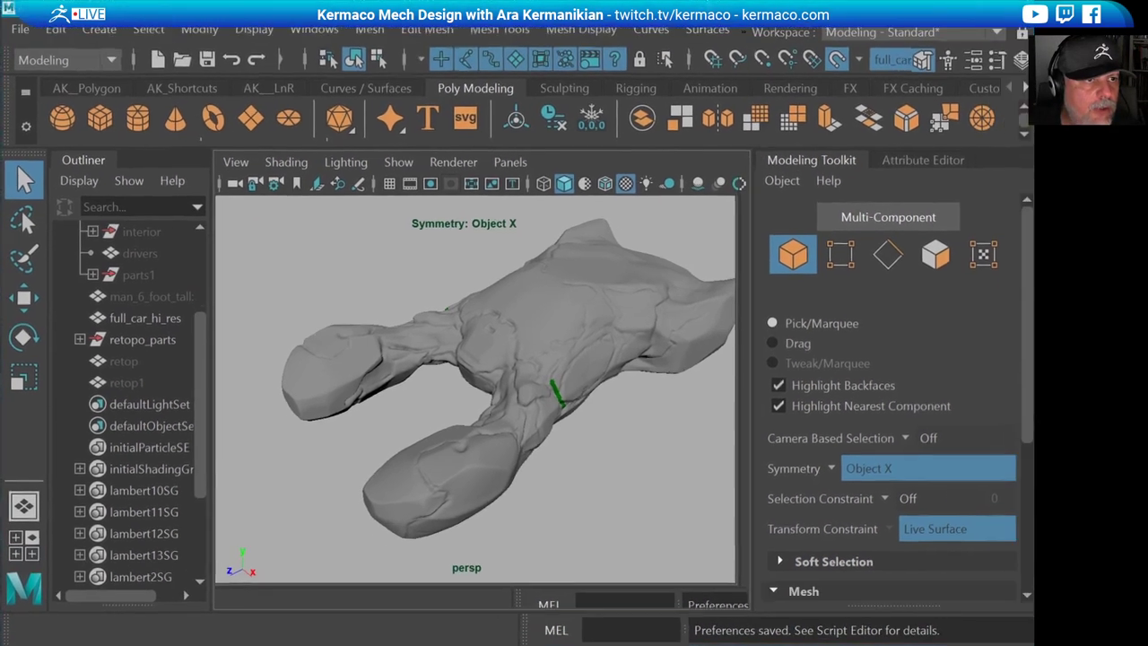
alt+middle_drag(494, 294, 459, 303)
scroll(517, 335, down, 2)
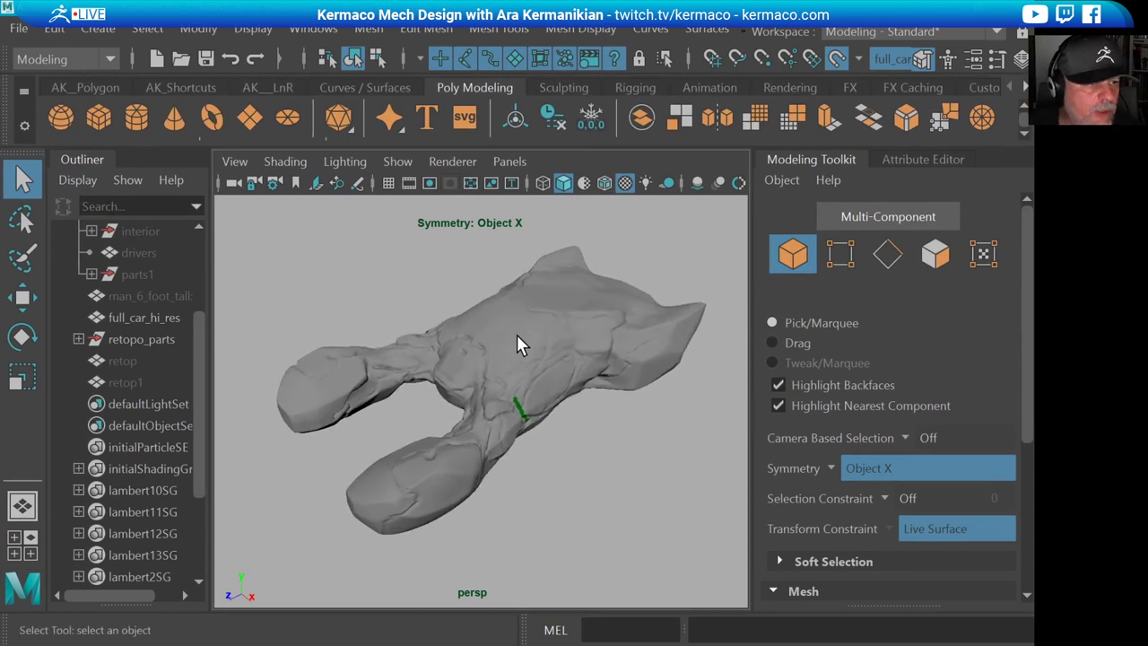
alt+drag(517, 335, 461, 293)
scroll(514, 336, up, 3)
alt+middle_drag(481, 297, 483, 276)
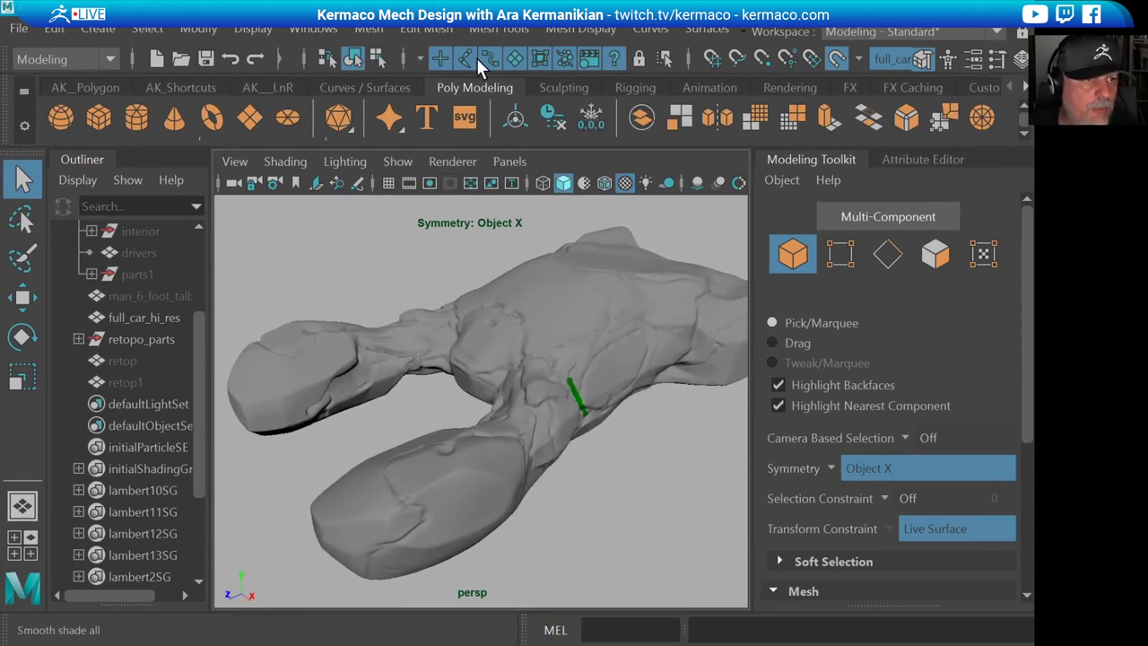
- Set the interface scaling preference to a custom 200% and close the Preferences window
click(314, 29)
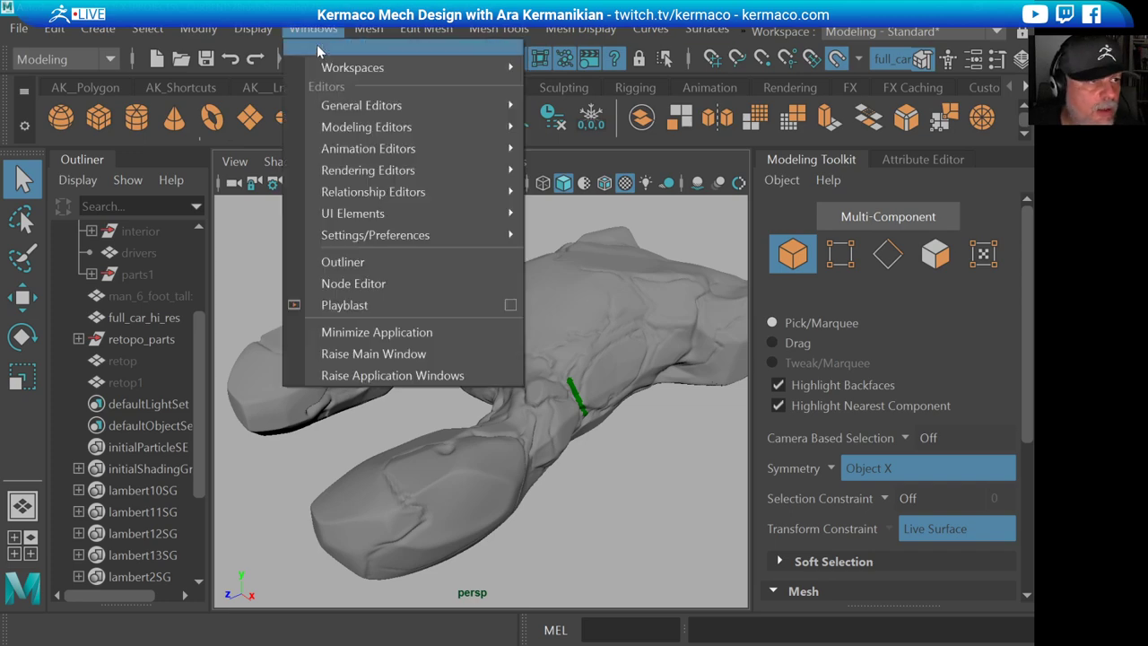
mouse_move(466, 235)
click(598, 255)
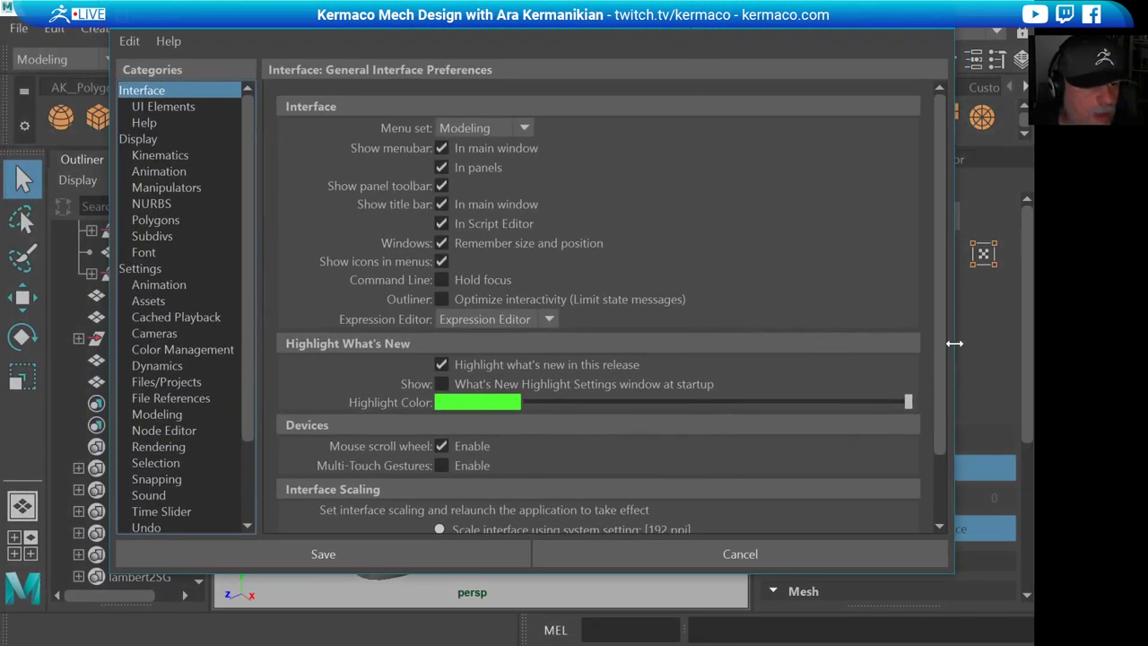
drag(935, 369, 935, 441)
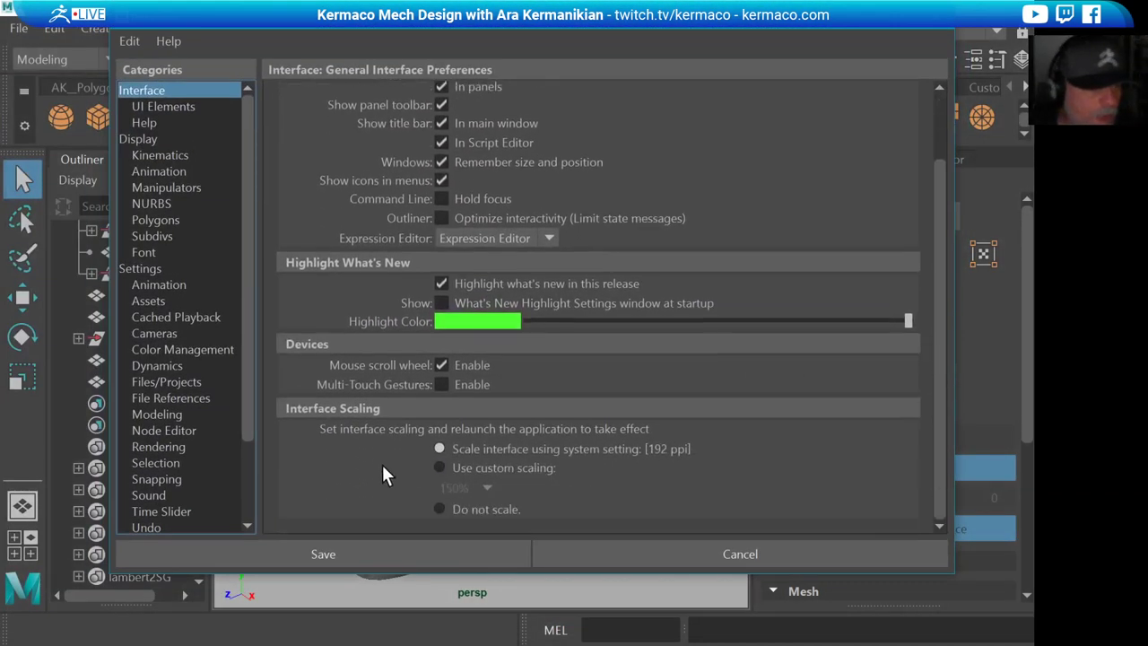
click(441, 467)
click(489, 488)
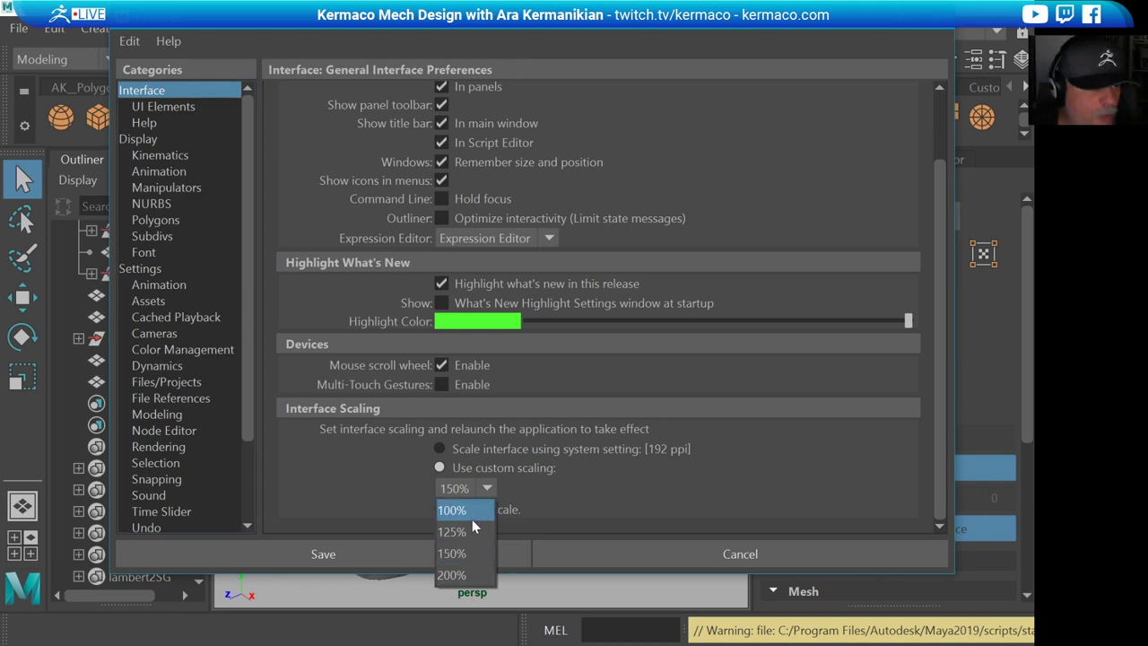
click(454, 575)
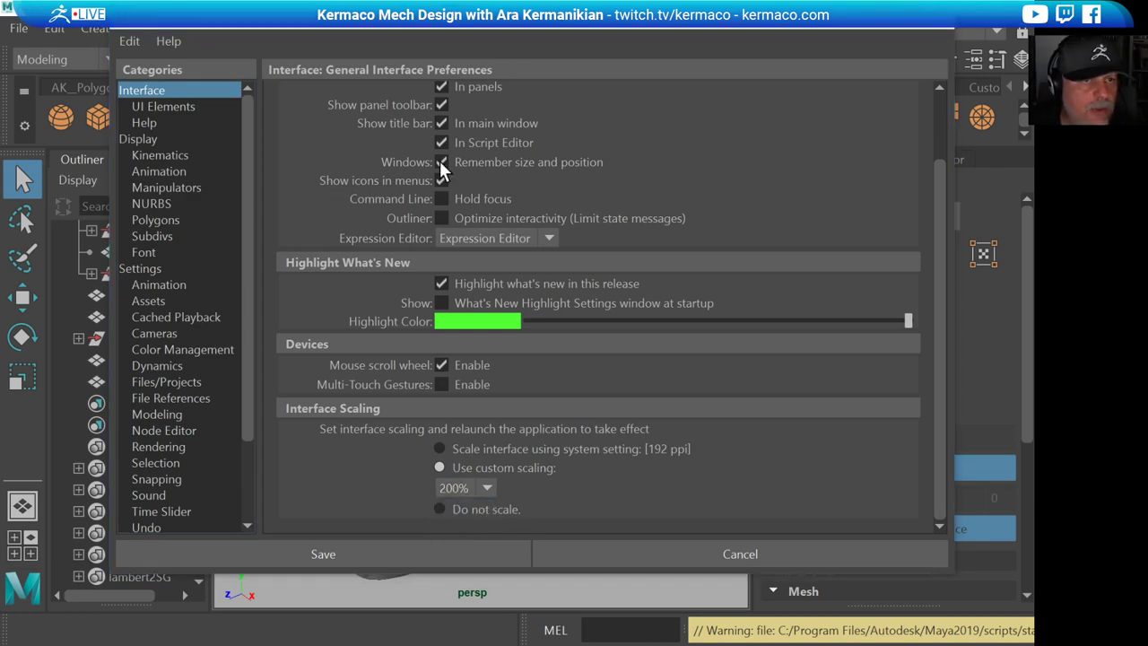
click(902, 38)
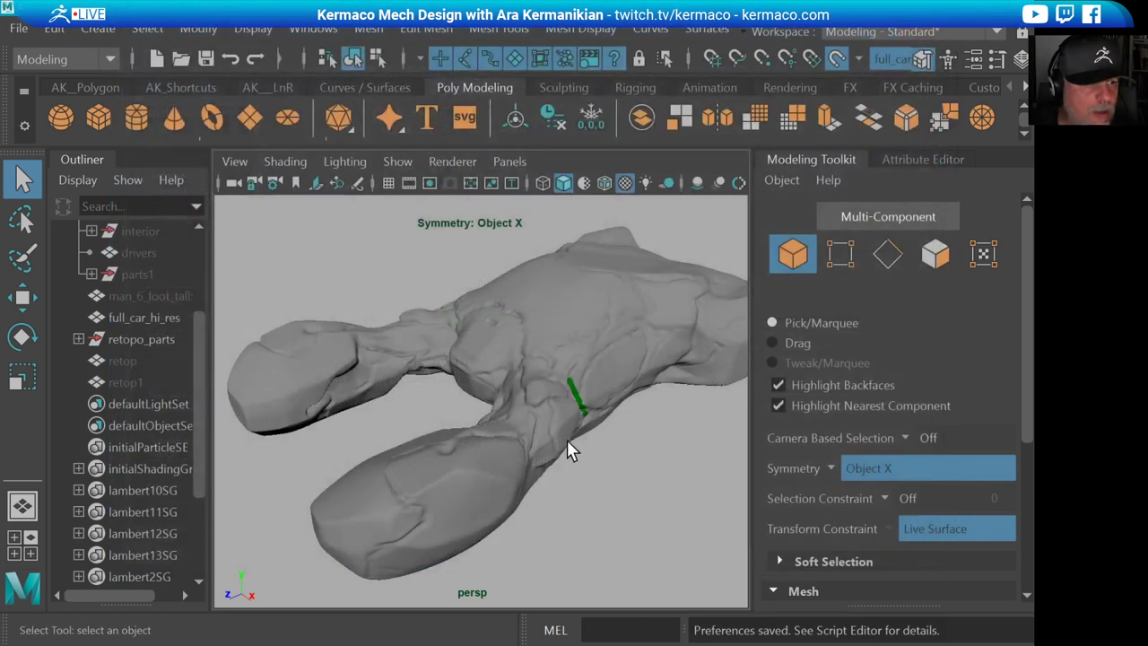
- Activate Quad Draw with Object X symmetry and undo the trial dots on the front of the body
alt+drag(598, 379, 529, 309)
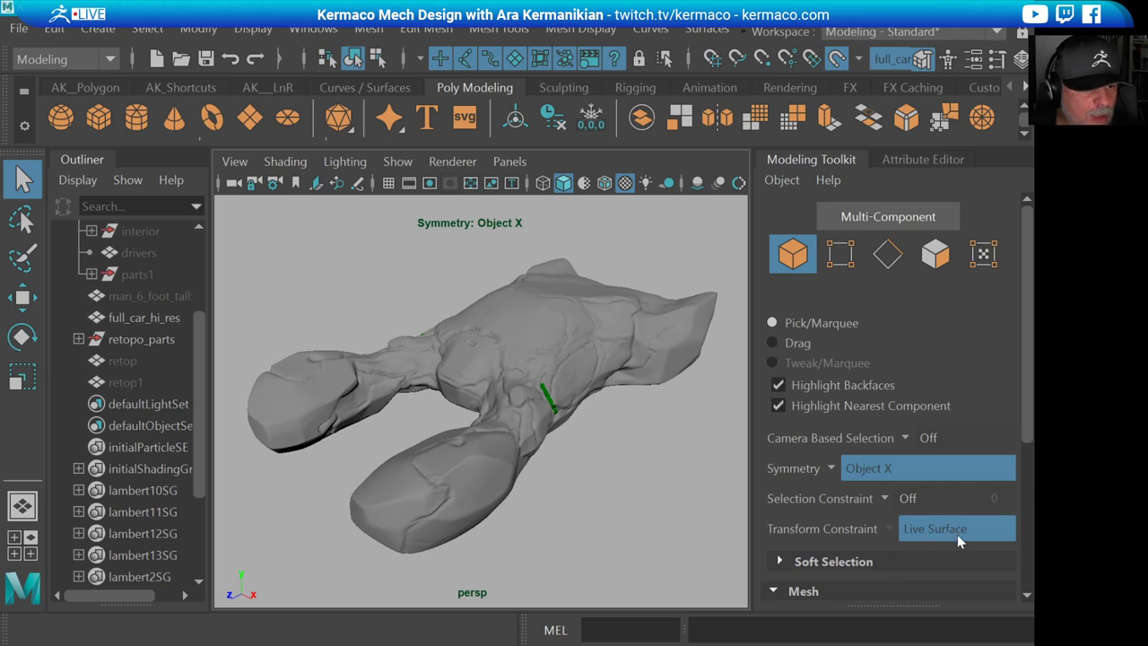
scroll(1029, 399, down, 5)
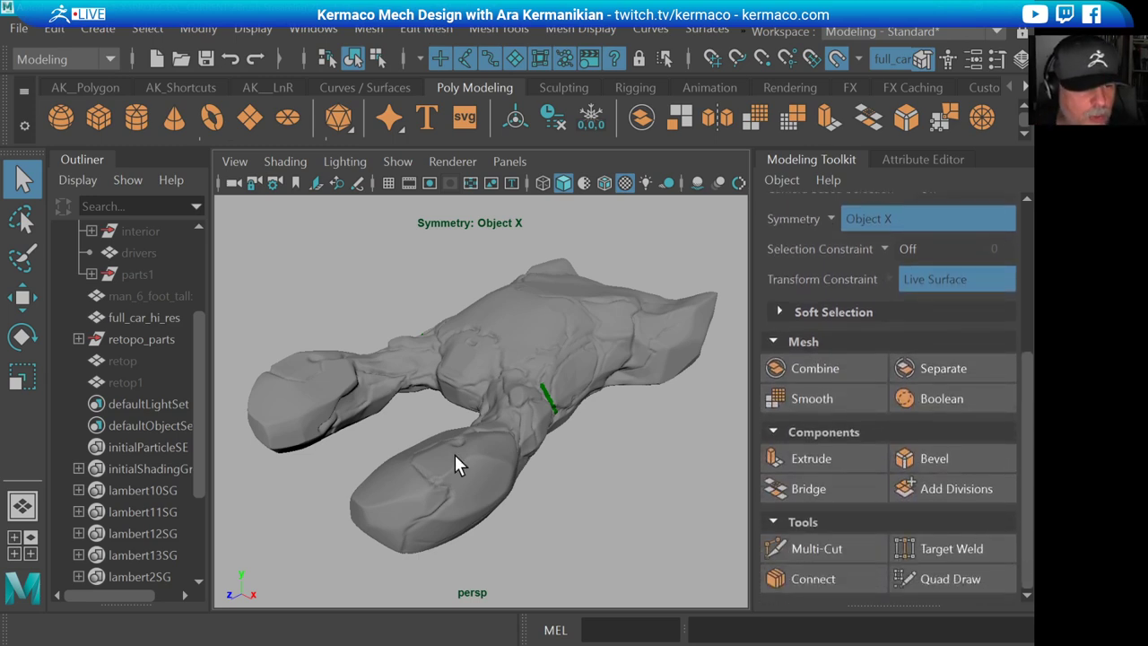
click(938, 574)
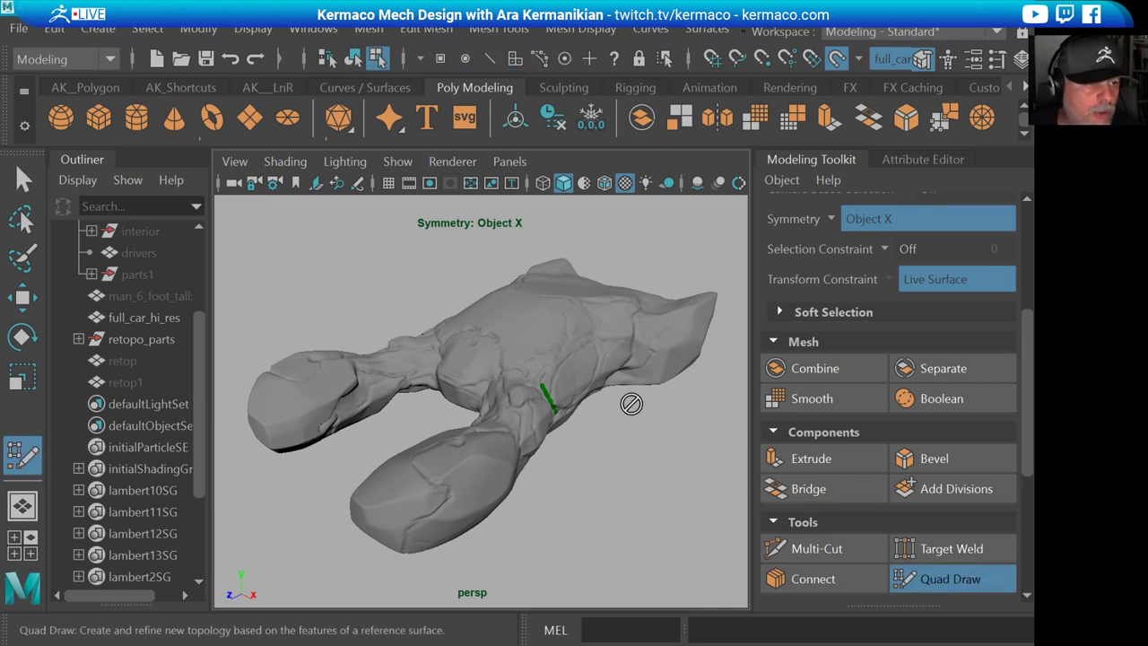
mouse_move(631, 404)
alt+mouse_down()
mouse_move(543, 385)
mouse_move(634, 425)
alt+mouse_up()
scroll(515, 326, up, 5)
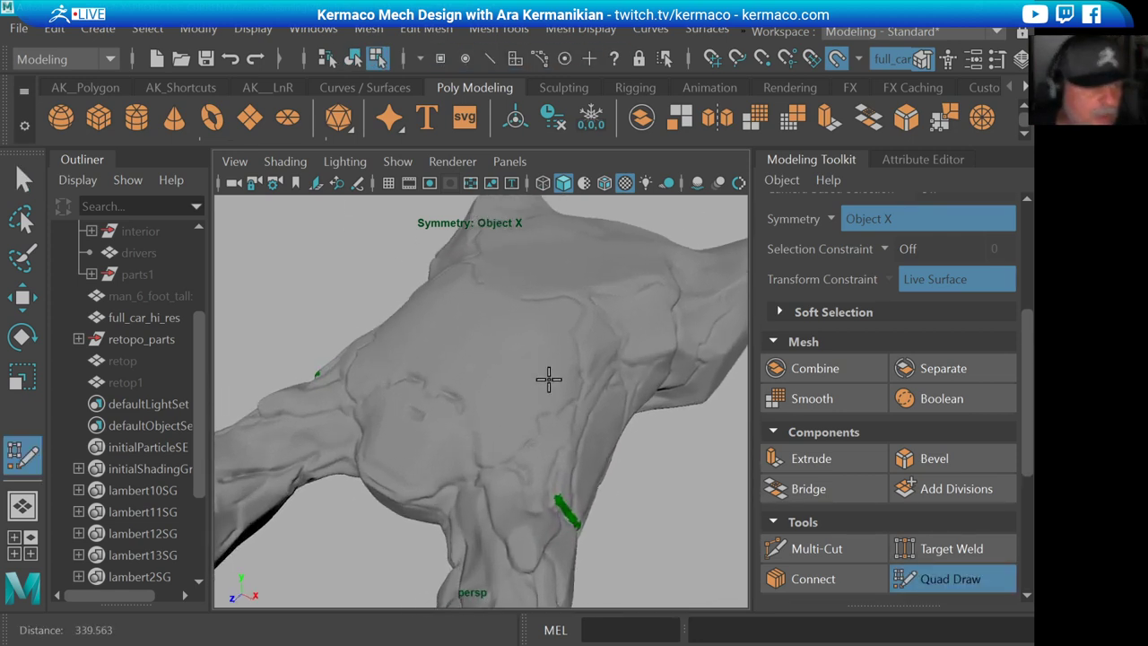
mouse_move(548, 380)
alt+middle_down()
mouse_move(507, 365)
mouse_move(531, 321)
mouse_move(543, 324)
alt+middle_up()
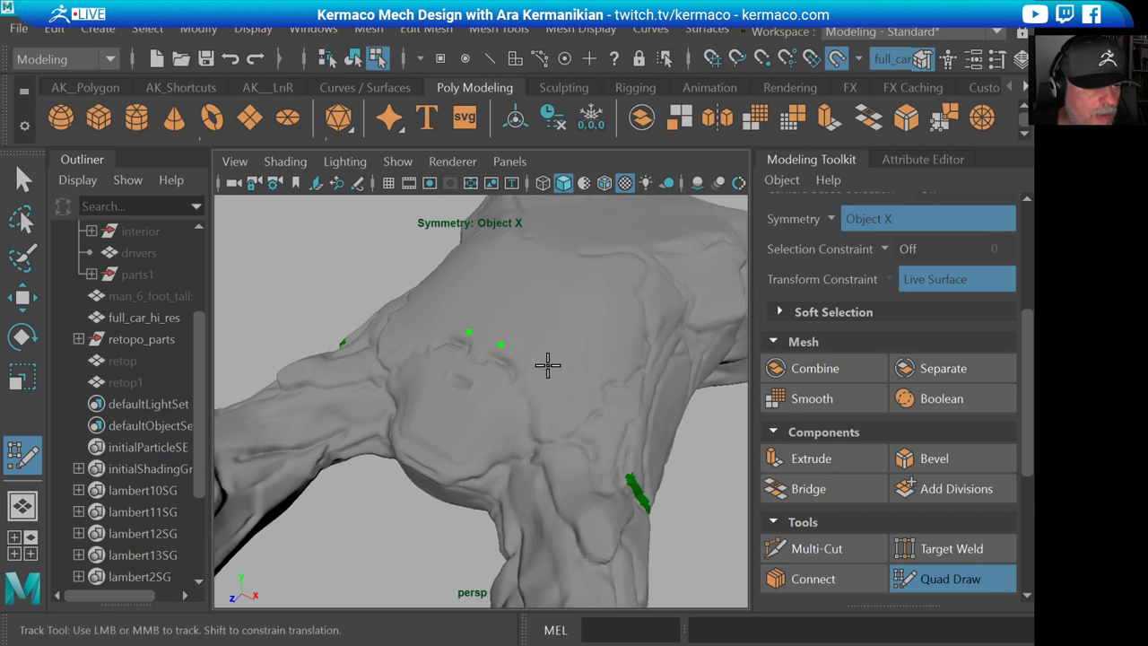
key(ctrl+z)
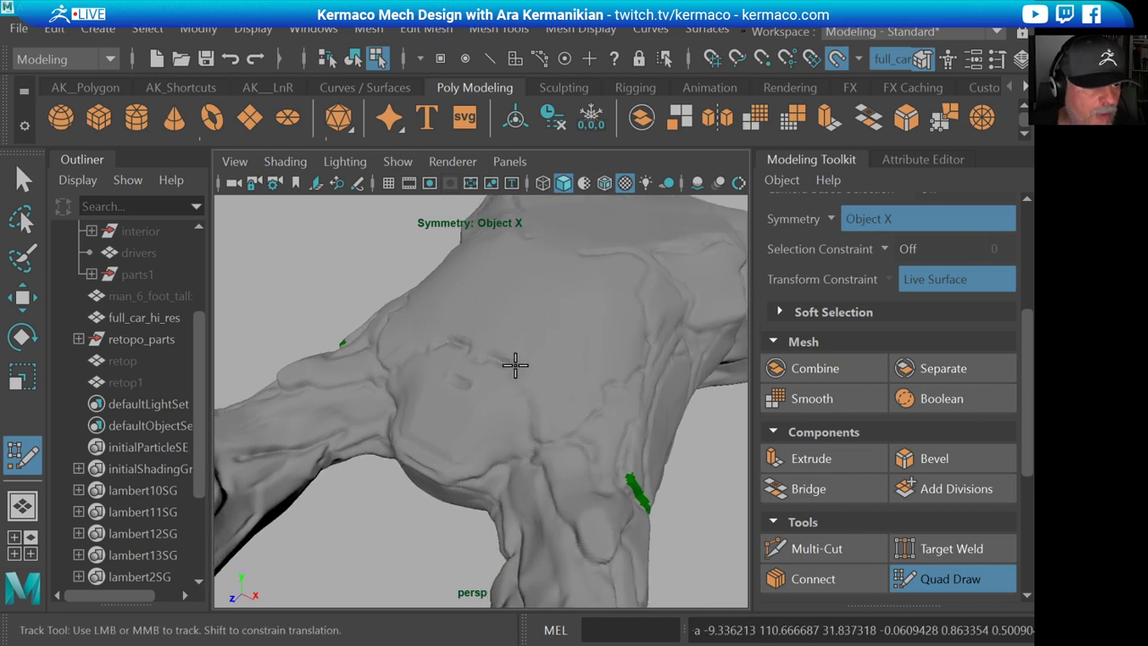
- Place Quad Draw dots around the small grooves on the front panel and fill them into a mirrored pair of quads
alt+middle_drag(514, 364, 503, 301)
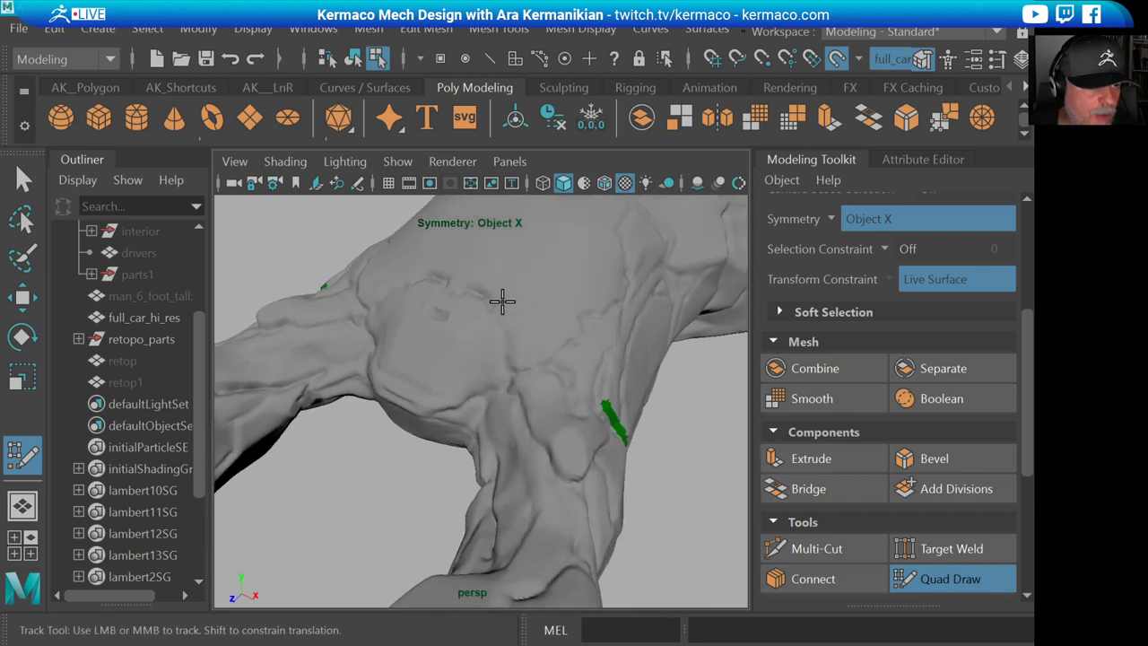
alt+drag(503, 302, 576, 330)
alt+middle_drag(498, 321, 546, 356)
alt+drag(467, 334, 551, 321)
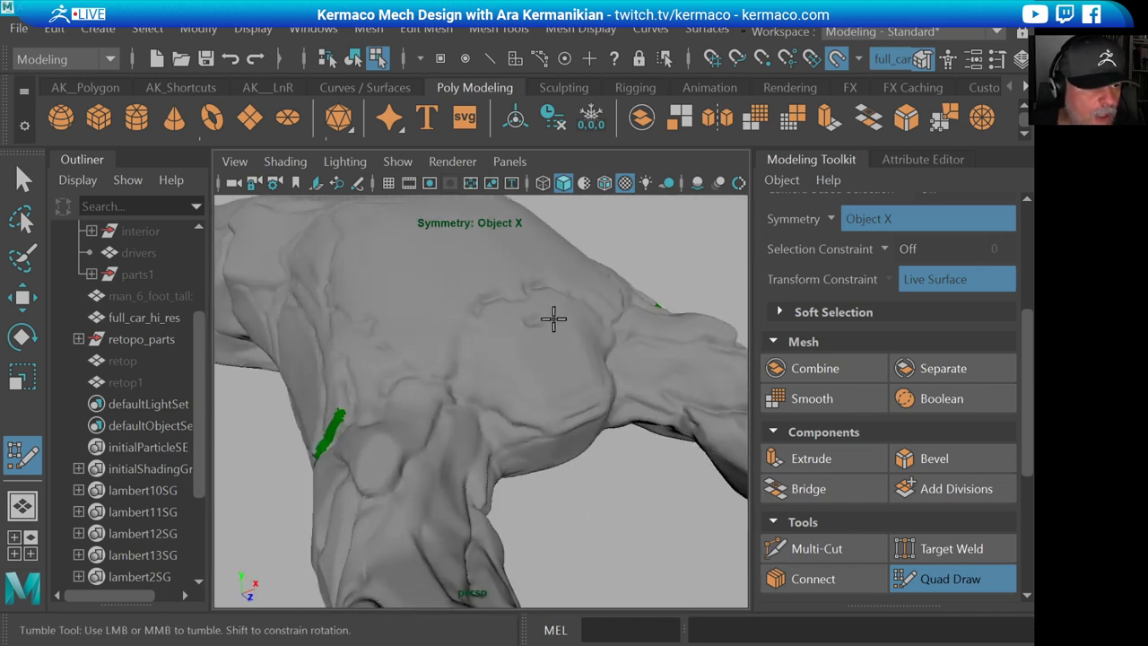
alt+middle_drag(506, 323, 462, 355)
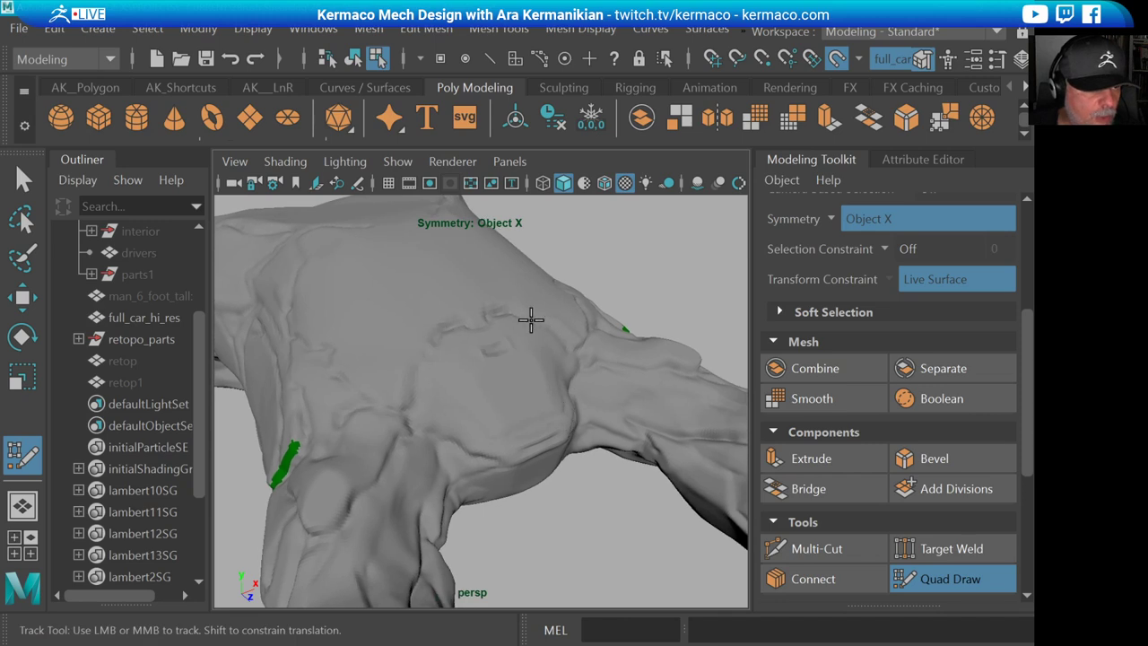
alt+drag(497, 432, 464, 403)
alt+right_drag(463, 402, 515, 392)
alt+middle_drag(515, 392, 496, 408)
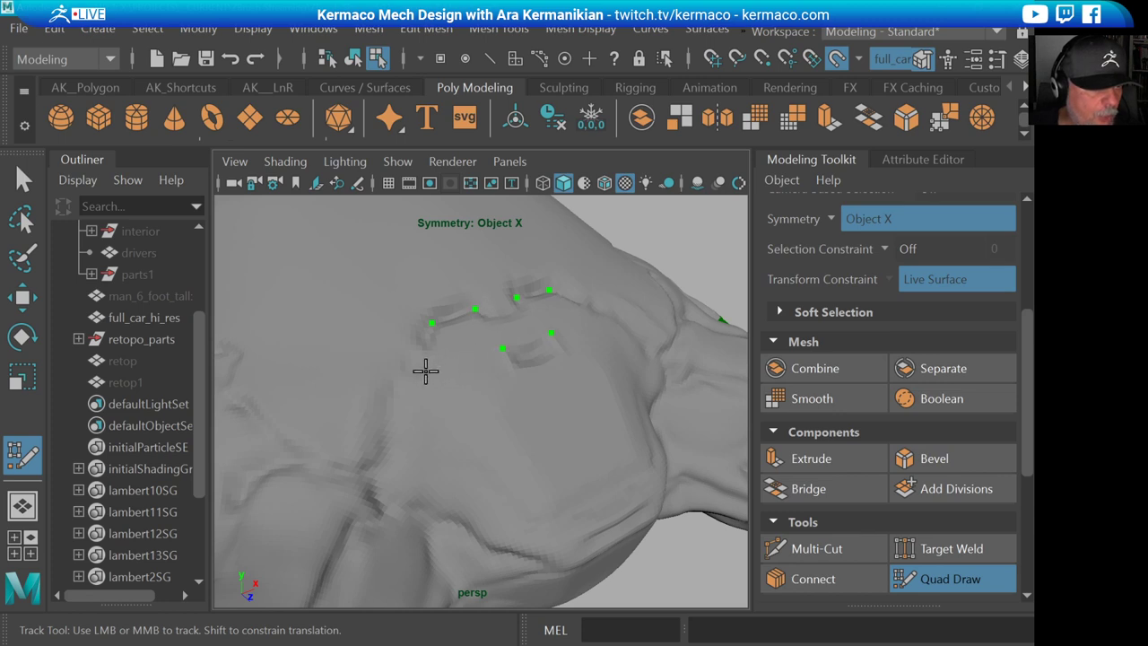
shift+click(464, 351)
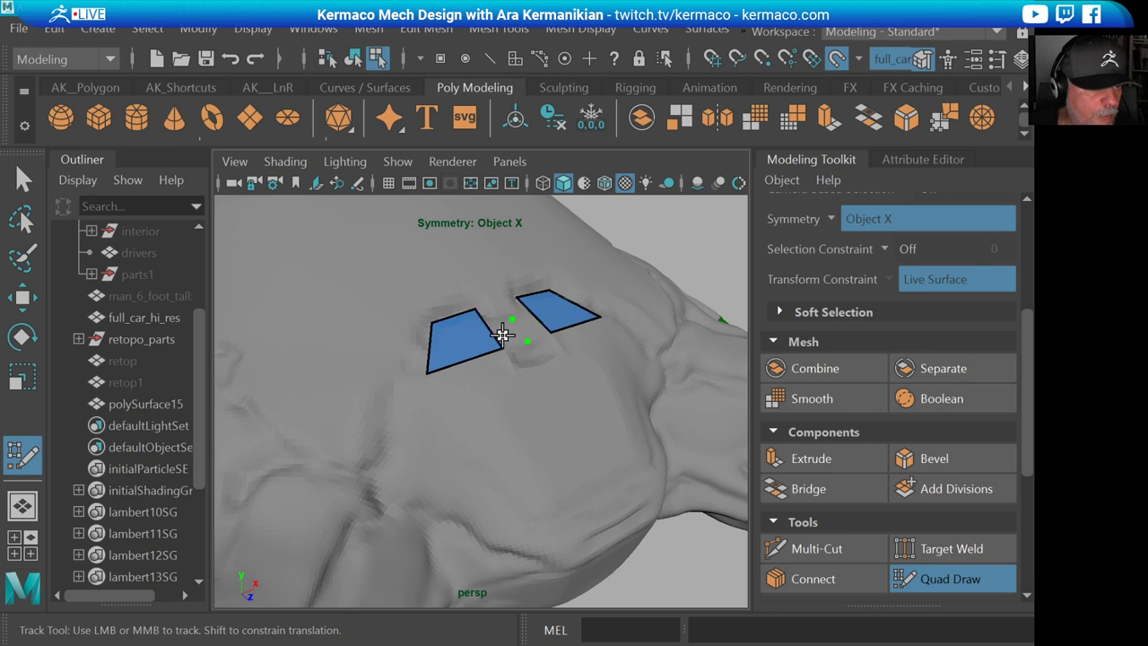
- Split the two mirrored quads with a lengthwise edge loop and fill the centre gap between their lower halves
key(shift)
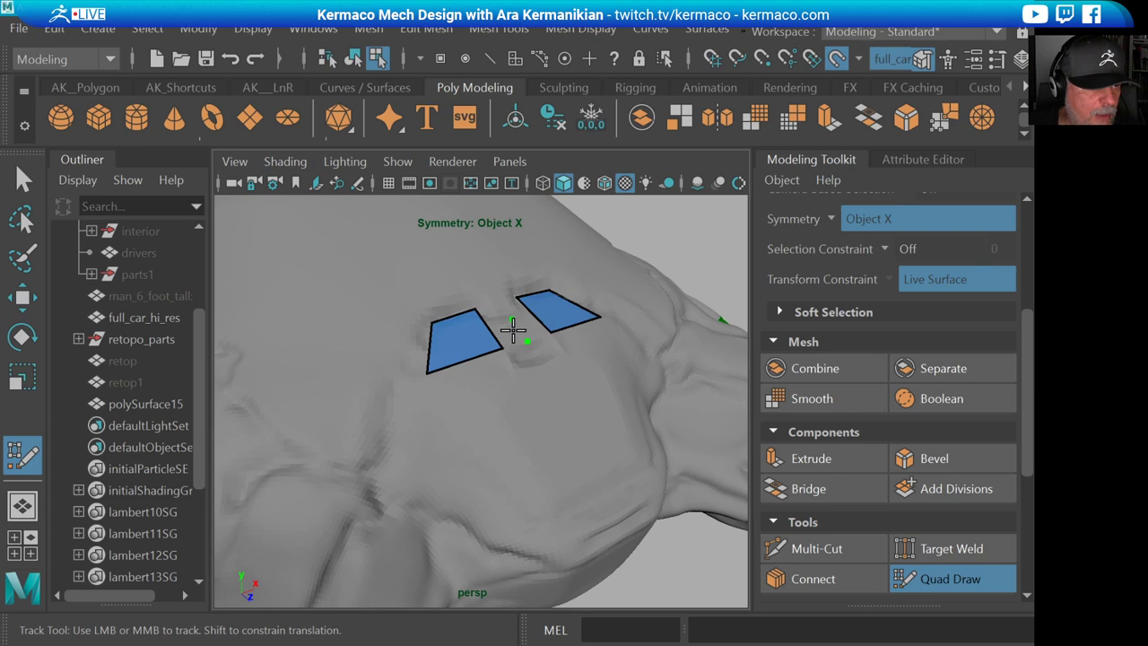
alt+middle_drag(500, 358, 509, 386)
scroll(510, 387, up, 4)
ctrl+click(494, 335)
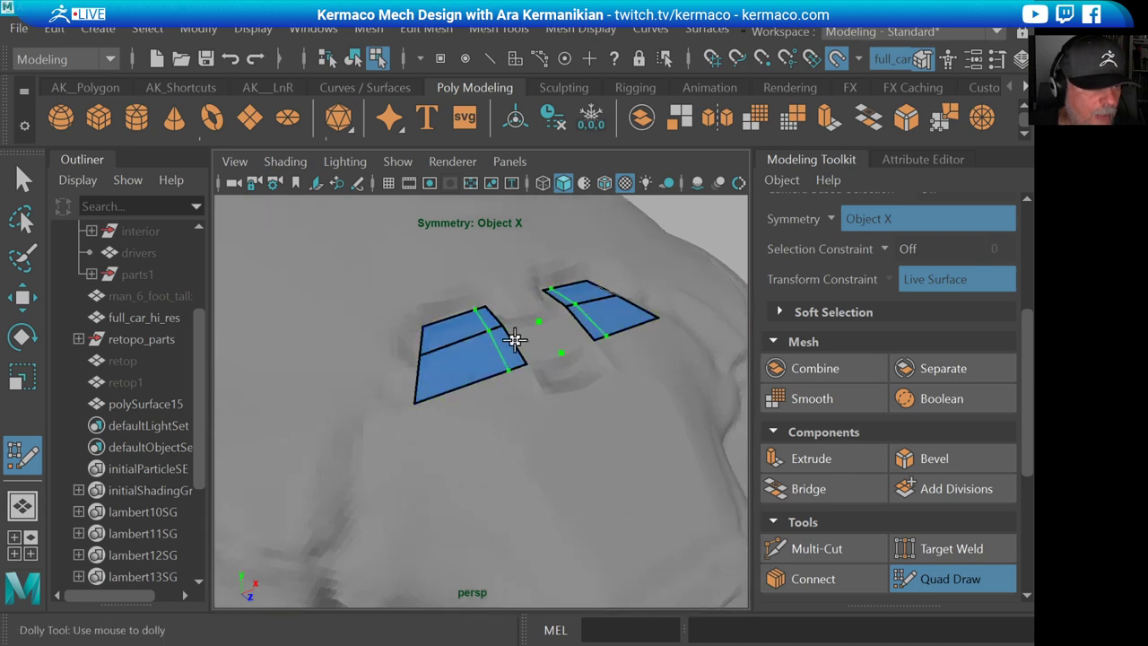
shift+click(527, 344)
alt+middle_drag(536, 454, 466, 404)
alt+right_drag(467, 405, 443, 377)
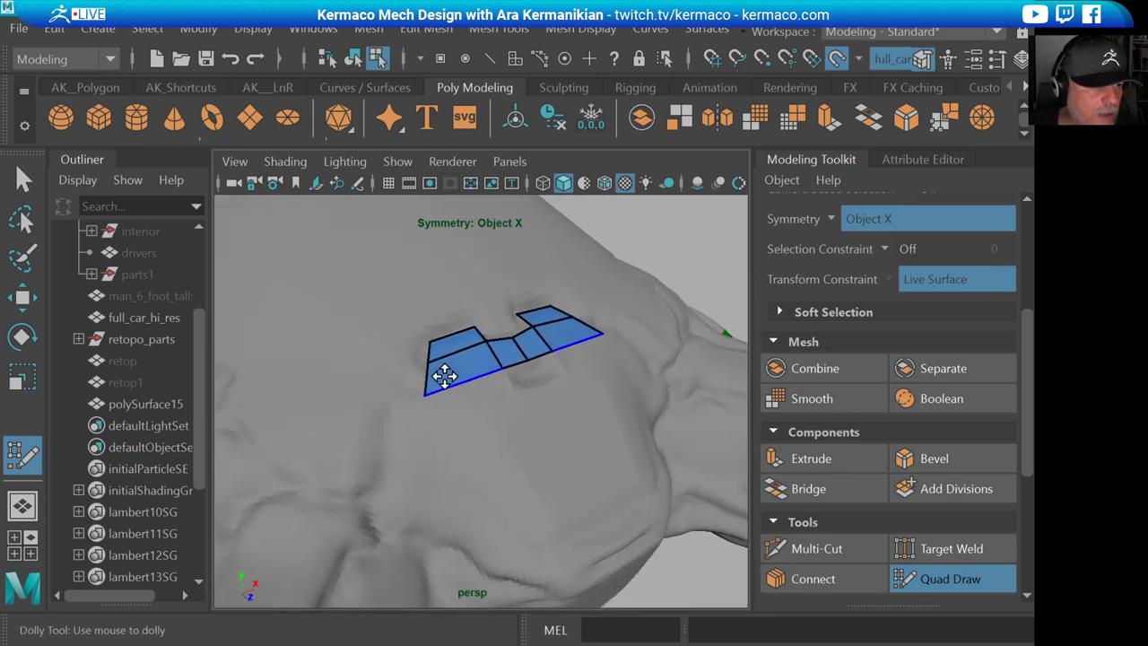
- Review the Quad Draw options, including the Keyboard/Mouse Shortcuts section
alt+middle_drag(443, 377, 539, 381)
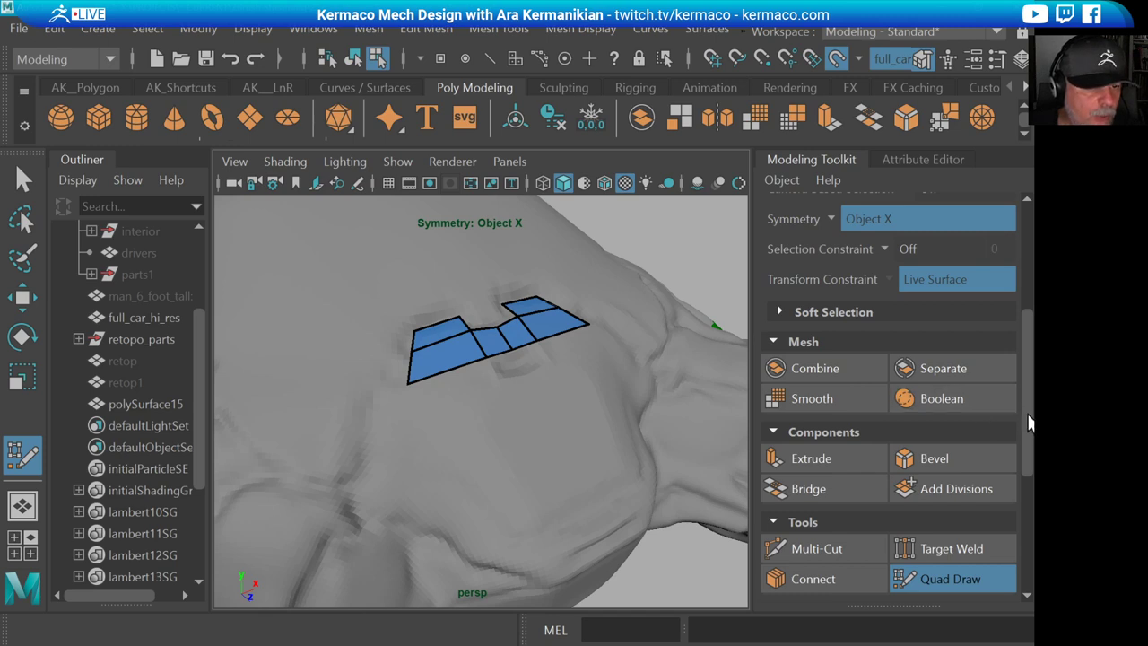
scroll(1022, 412, down, 5)
click(778, 582)
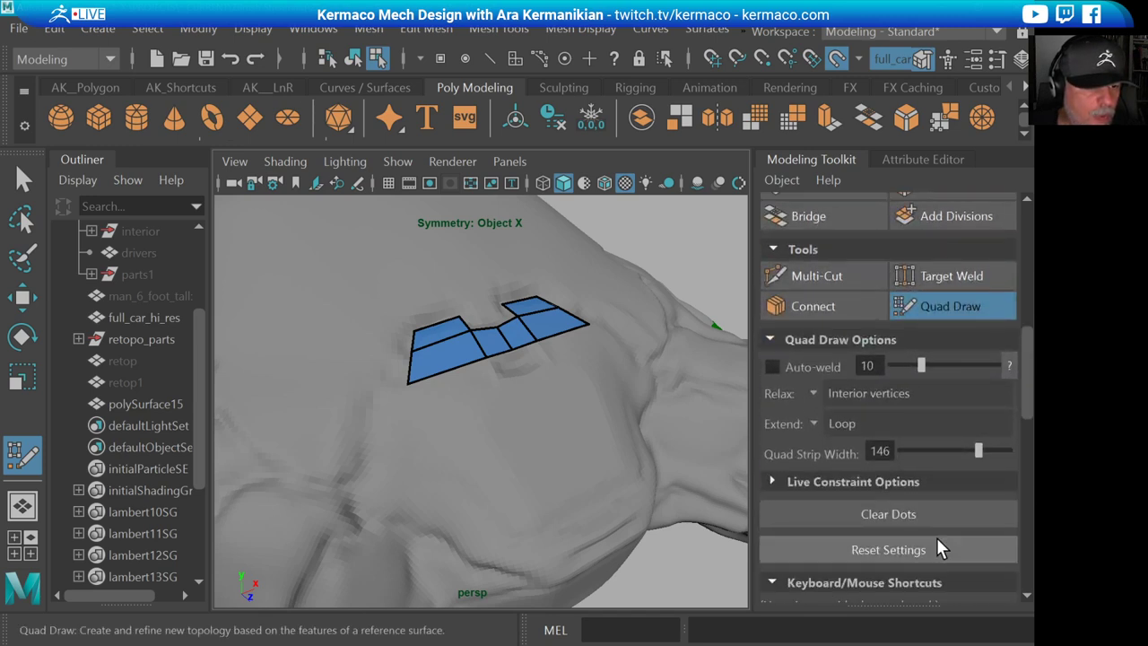
drag(1032, 408, 994, 449)
scroll(1000, 308, up, 10)
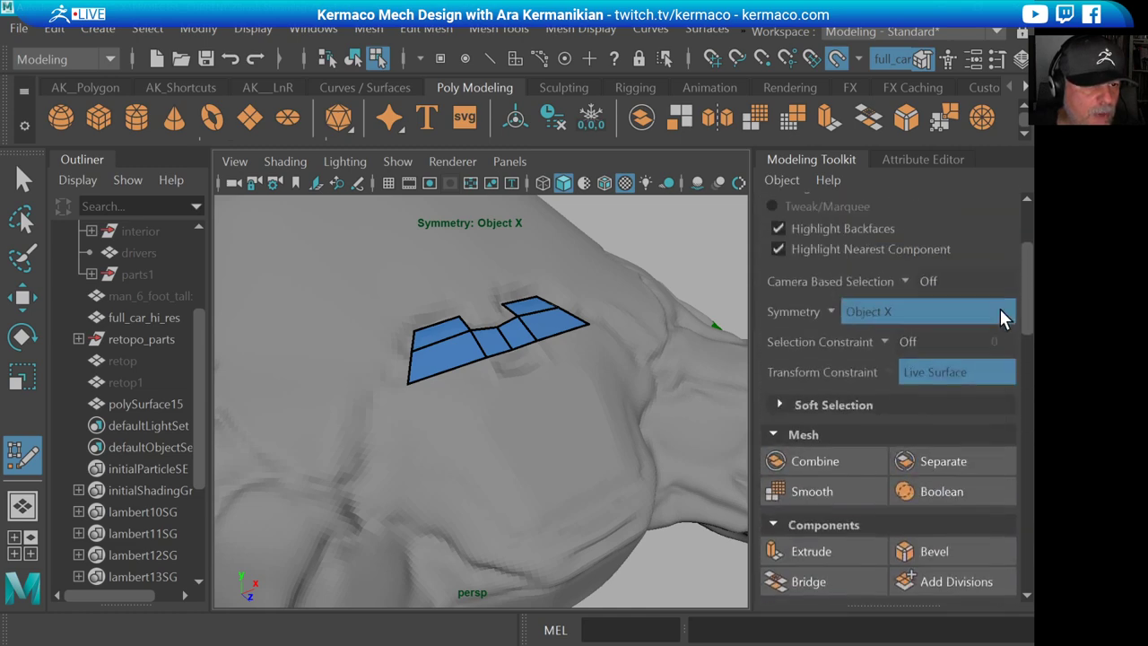
- Place a dot just outside the patch's lower outer corner and nudge the patch's lower edge to fit the panel
alt+middle_drag(469, 465, 433, 401)
alt+drag(434, 401, 401, 377)
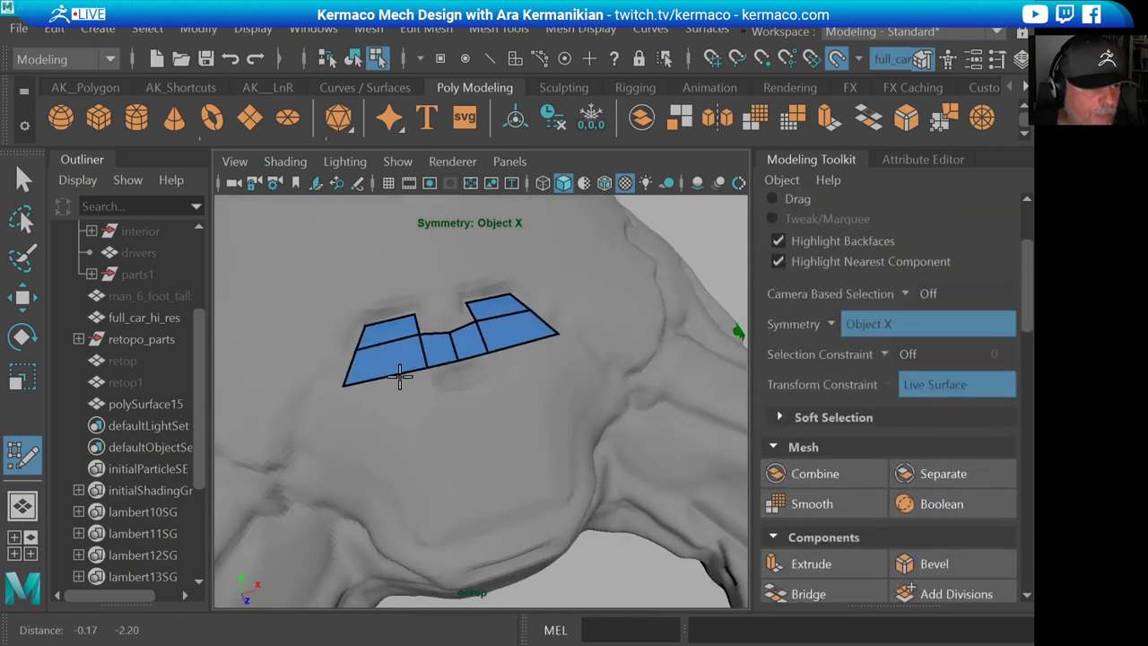
alt+middle_drag(400, 377, 434, 373)
alt+drag(436, 410, 446, 371)
alt+right_drag(446, 372, 450, 409)
alt+middle_drag(449, 410, 445, 384)
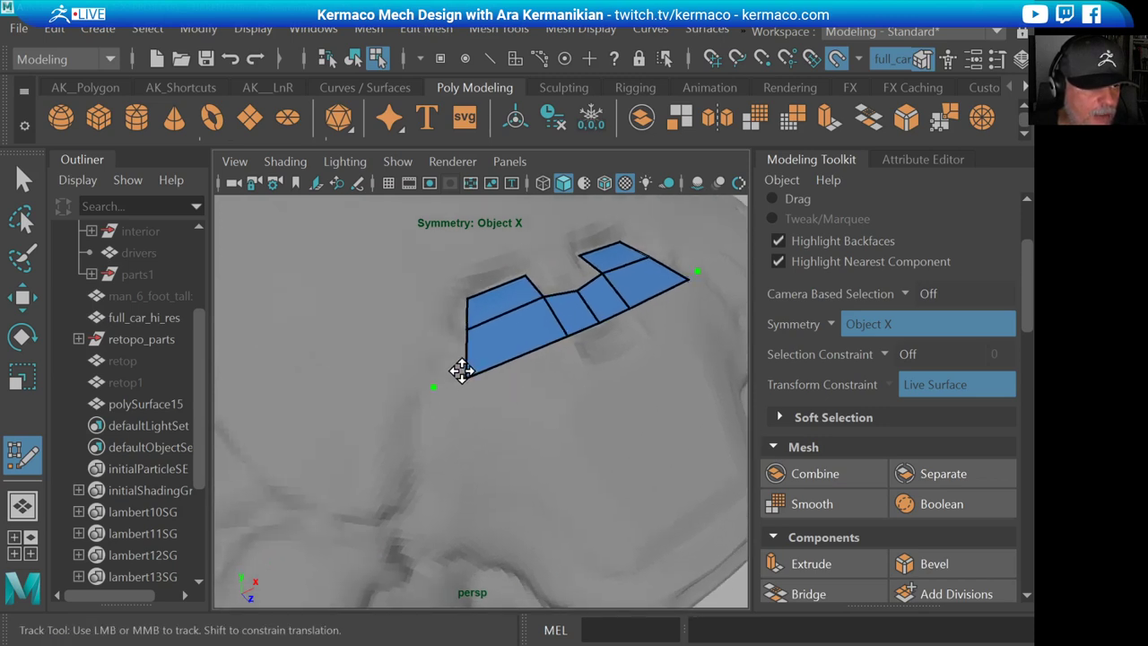
drag(485, 370, 482, 363)
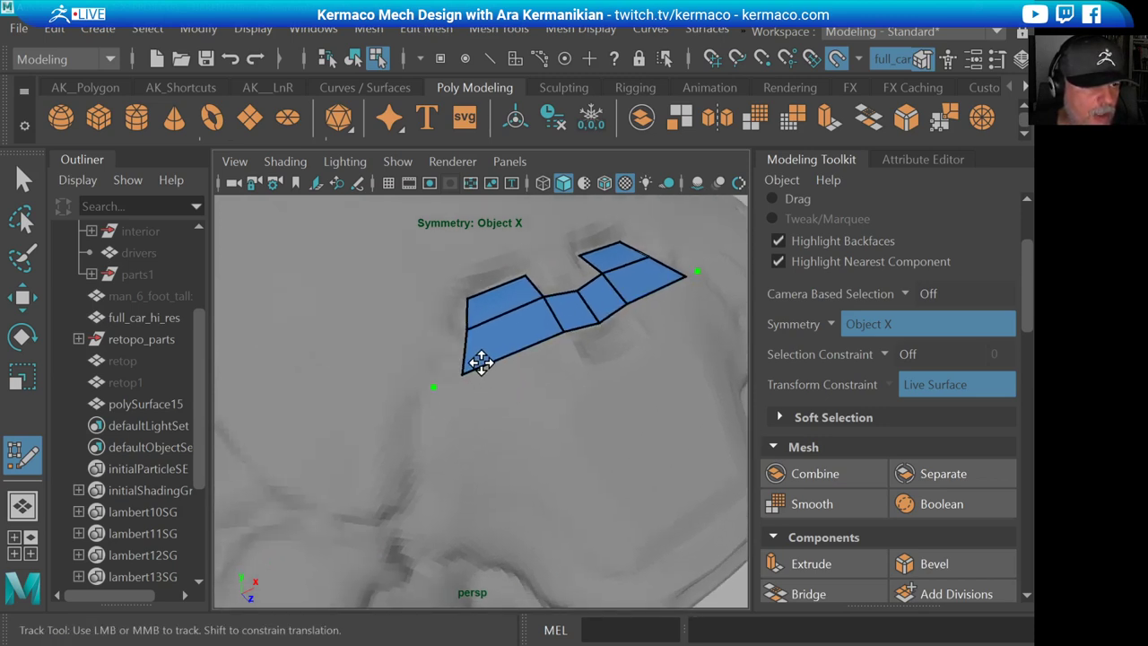
- Add a narrow quad down the panel's outer edge from the patch corner, narrow its lower end, and fill the large quad beside it
alt+middle_drag(490, 414, 477, 358)
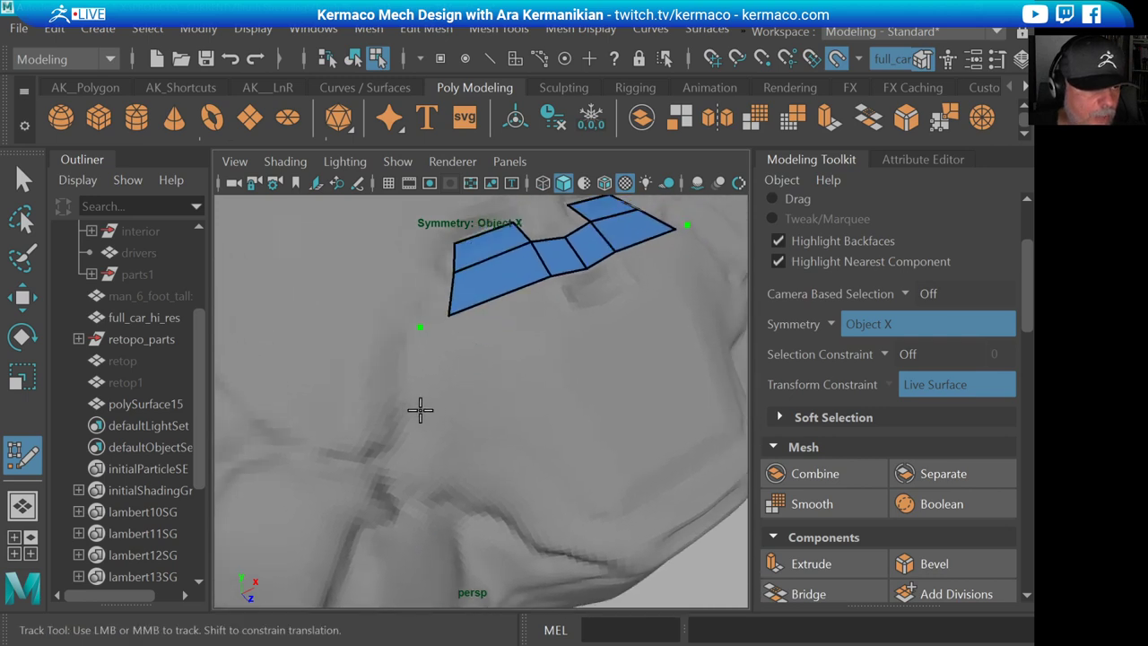
shift+click(439, 381)
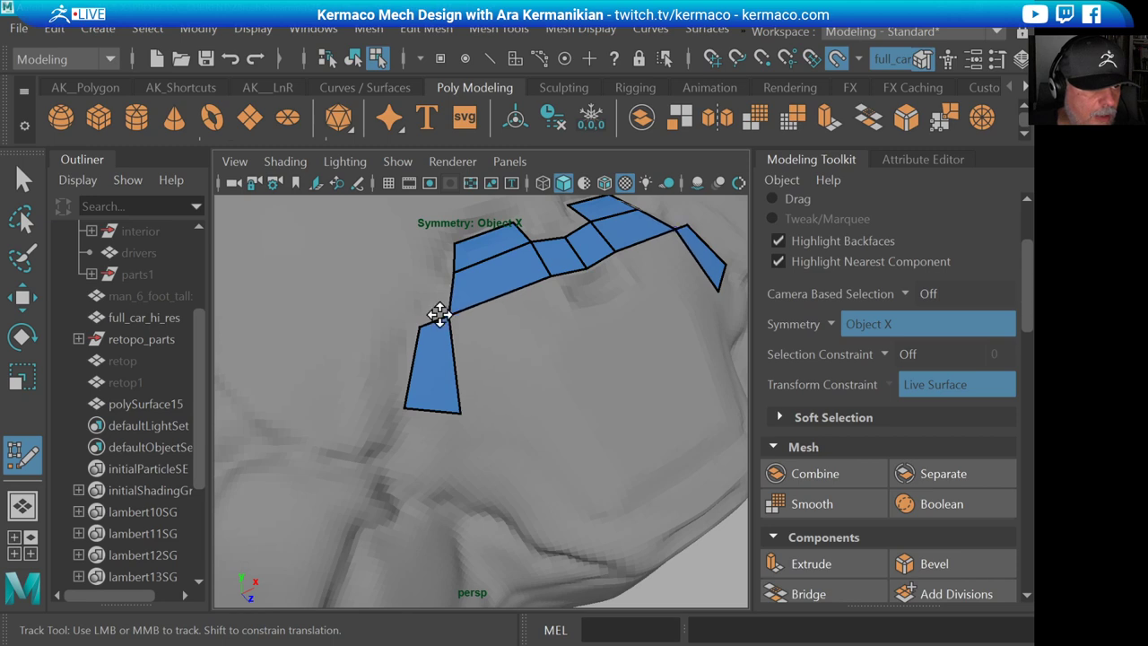
drag(461, 415, 443, 410)
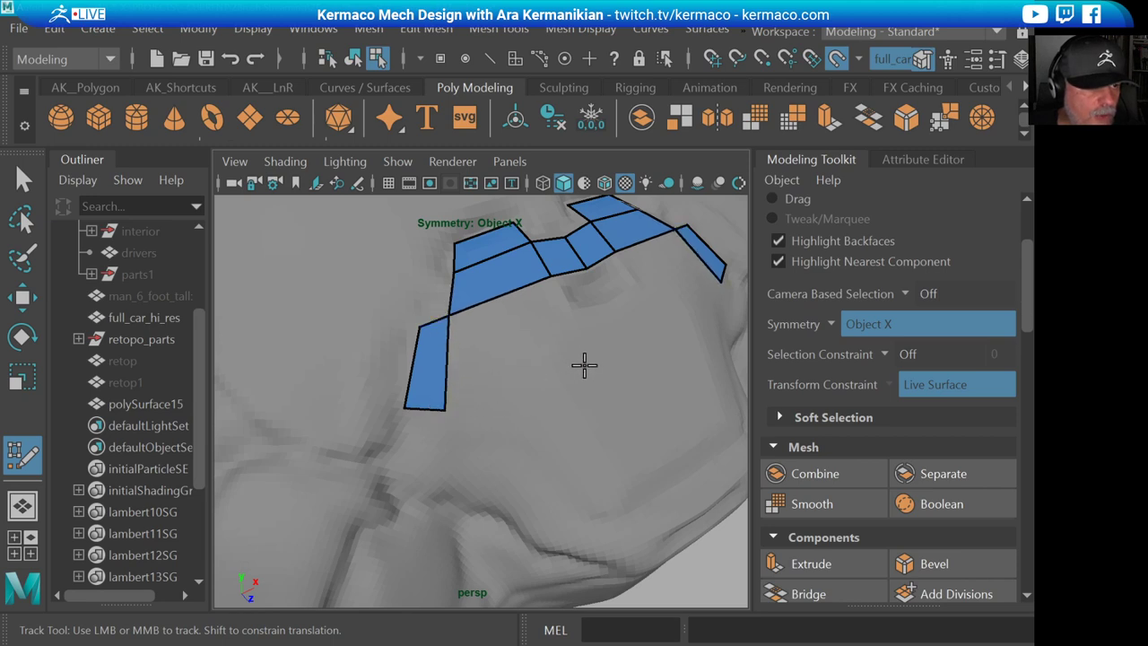
shift+click(529, 356)
- Insert an edge loop across the lower row of quads and fill the centre gap above that loop
alt+right_drag(526, 358, 583, 339)
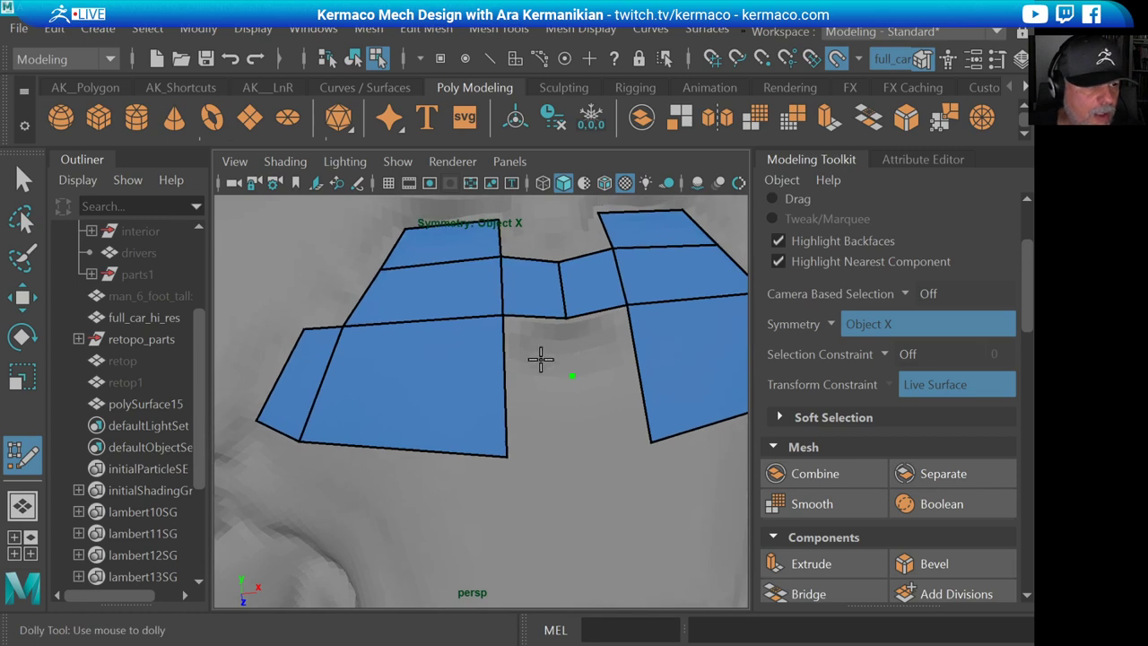
ctrl+click(498, 374)
shift+click(531, 347)
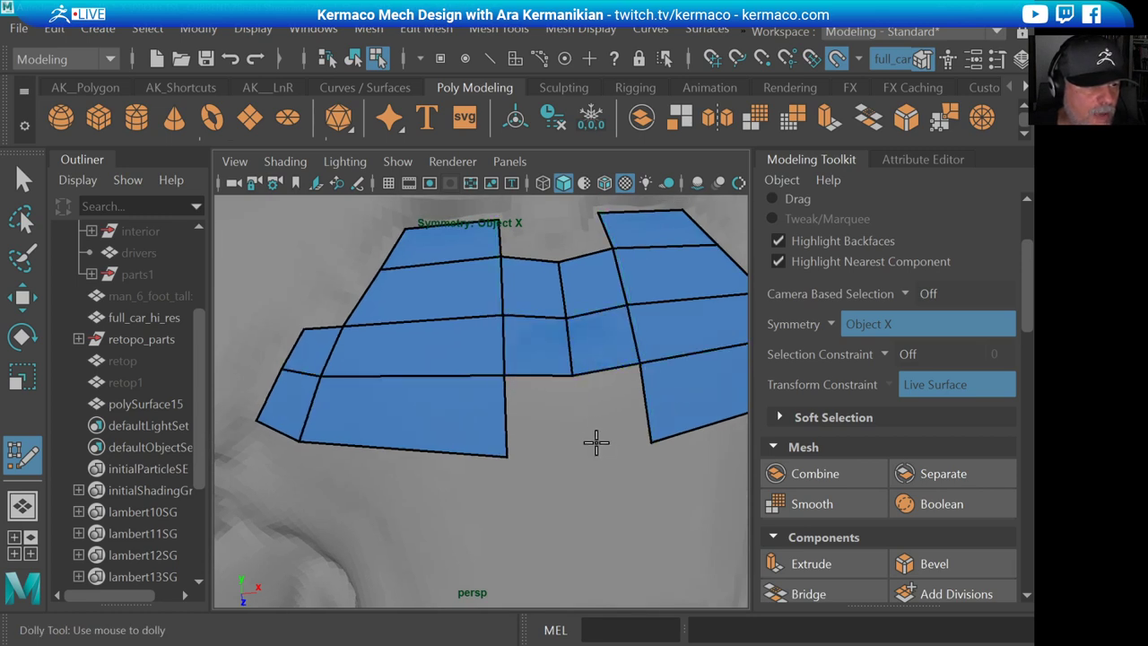
- Try to fill the gap between the two lower quads at the symmetry line and join them at the centre
alt+middle_drag(597, 442, 521, 389)
alt+right_drag(520, 389, 508, 371)
shift+click(488, 350)
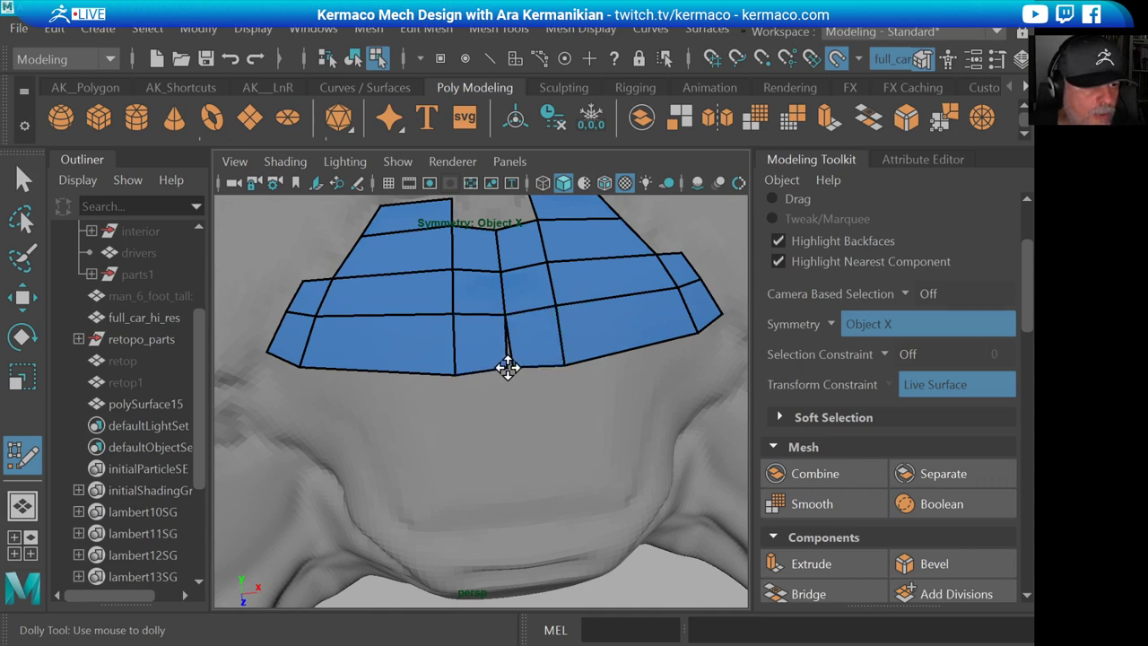
mouse_move(508, 367)
mouse_down()
mouse_move(510, 378)
mouse_move(529, 359)
mouse_move(508, 368)
mouse_up()
alt+right_drag(511, 386, 584, 397)
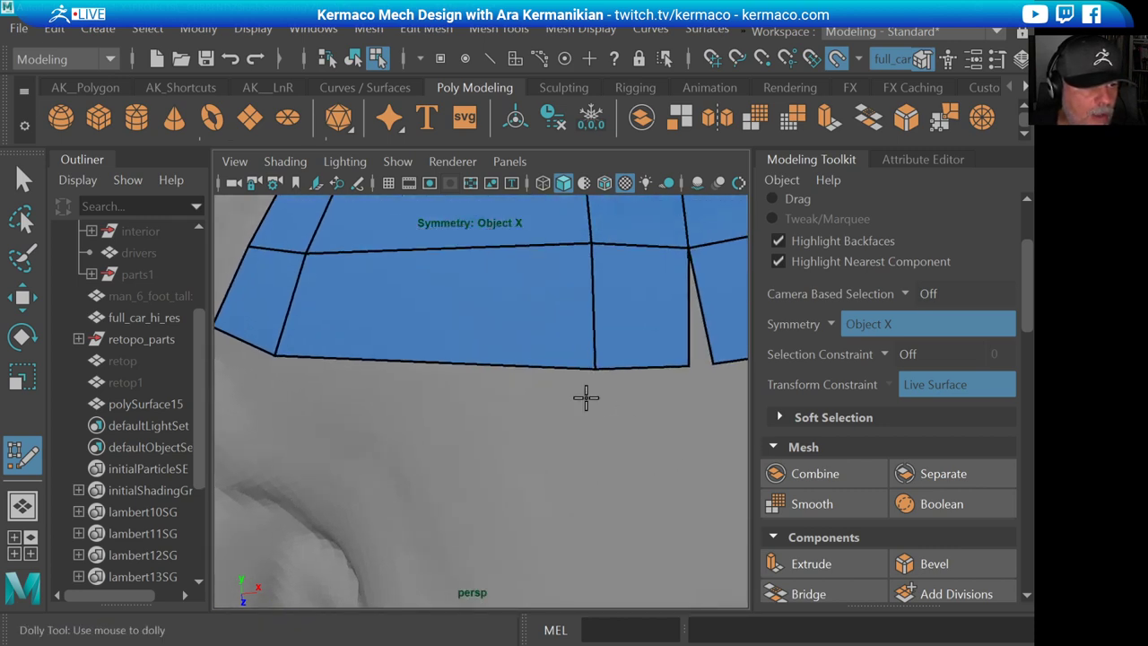
alt+middle_drag(584, 397, 546, 379)
drag(592, 384, 596, 384)
alt+right_drag(613, 410, 546, 380)
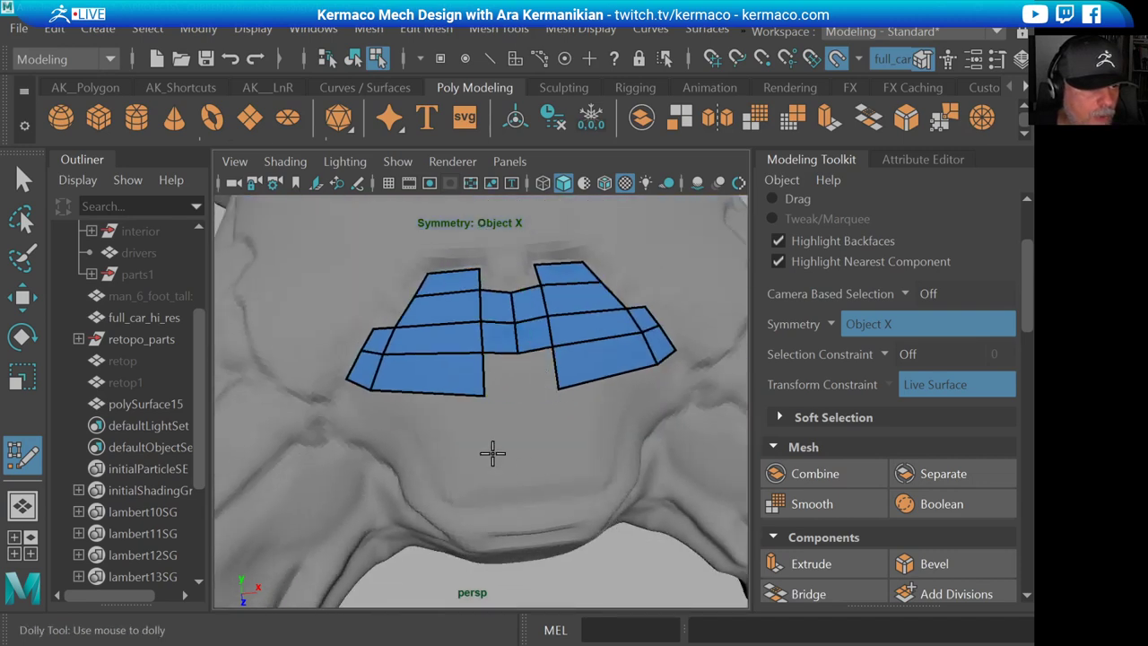
- Add a new row of quads below the patch's lower edge and insert a vertical edge loop through the wide column
alt+middle_drag(489, 454, 422, 363)
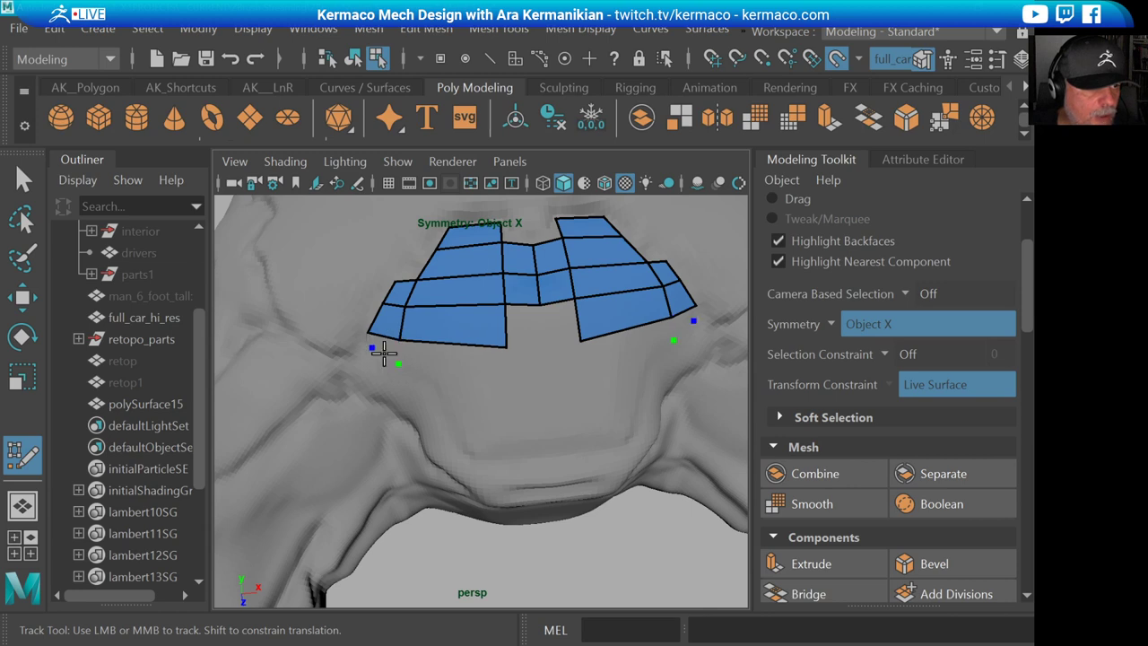
shift+click(384, 353)
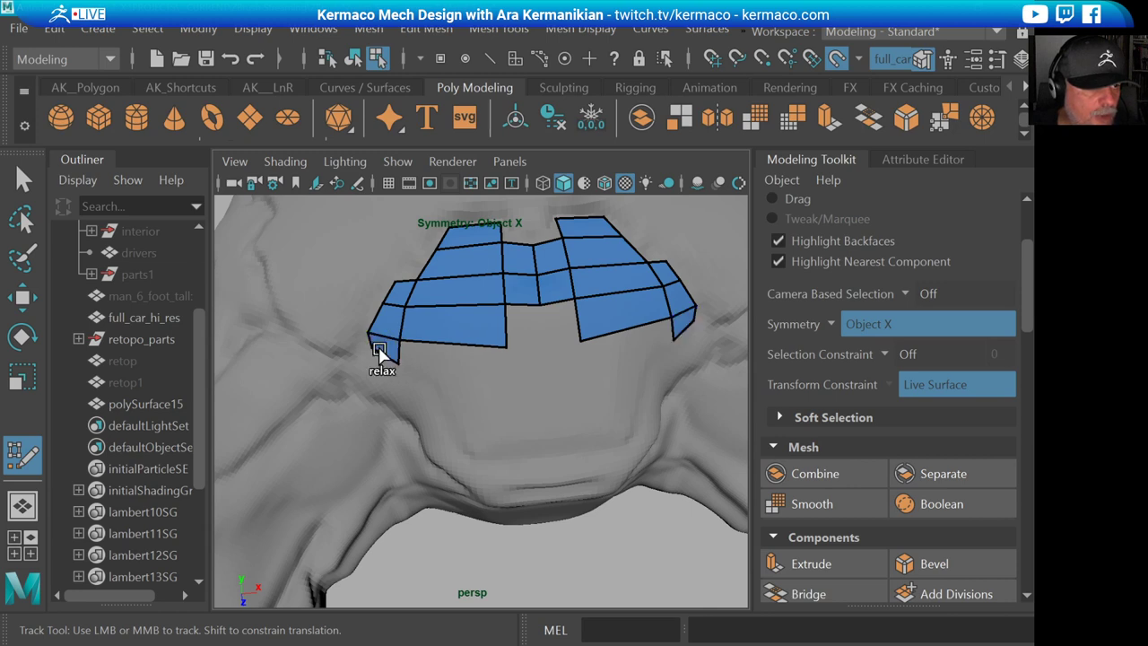
shift+click(462, 366)
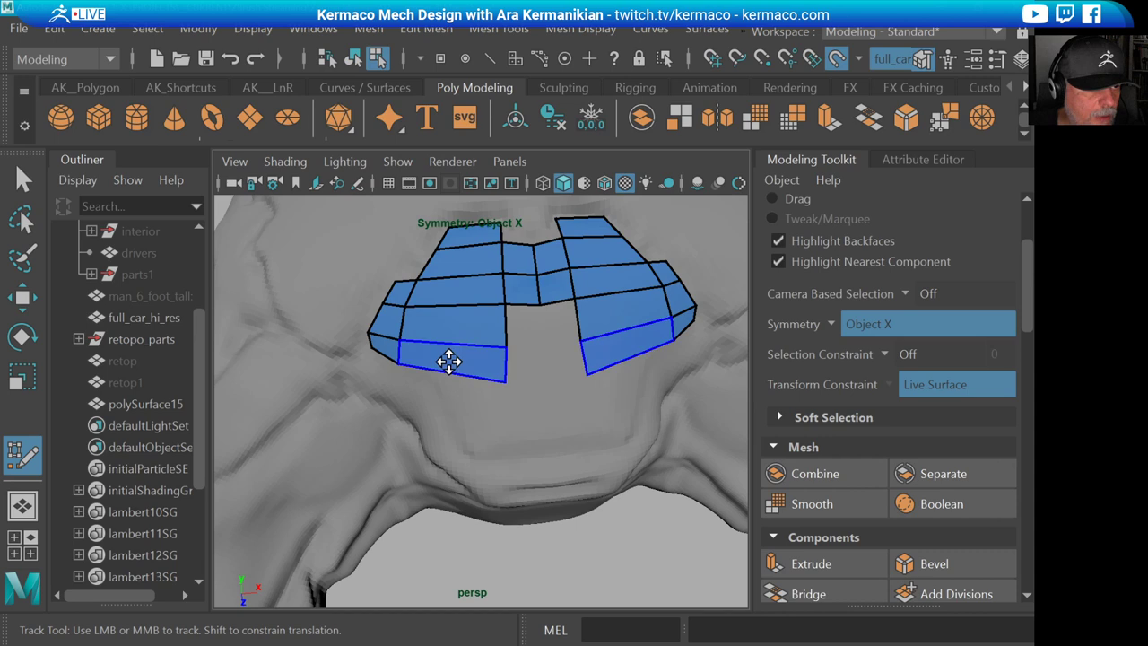
ctrl+click(450, 363)
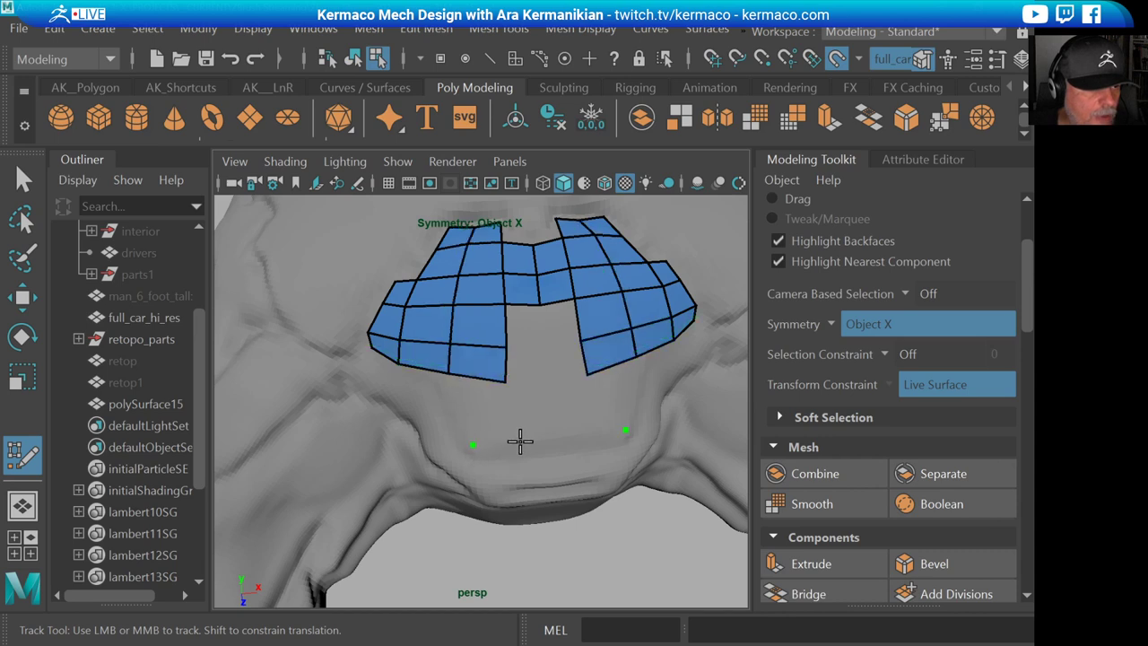
- Extend a quad down towards the panel's lower edge and fill the remaining centre gap with quads meeting at the symmetry line
shift+click(521, 441)
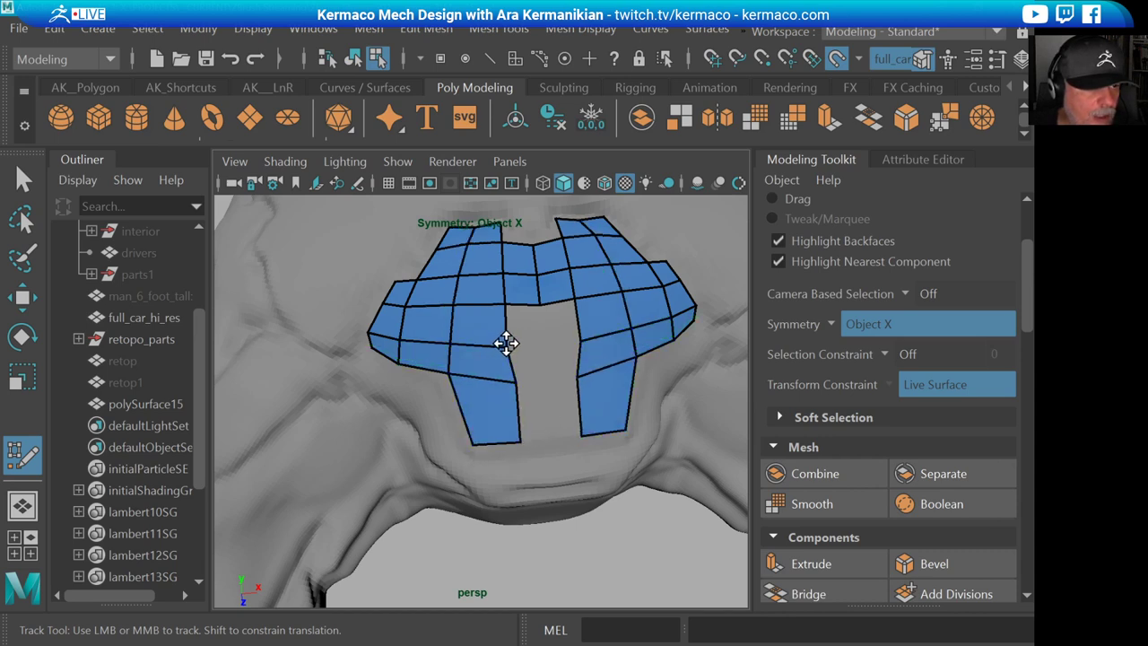
drag(506, 343, 518, 309)
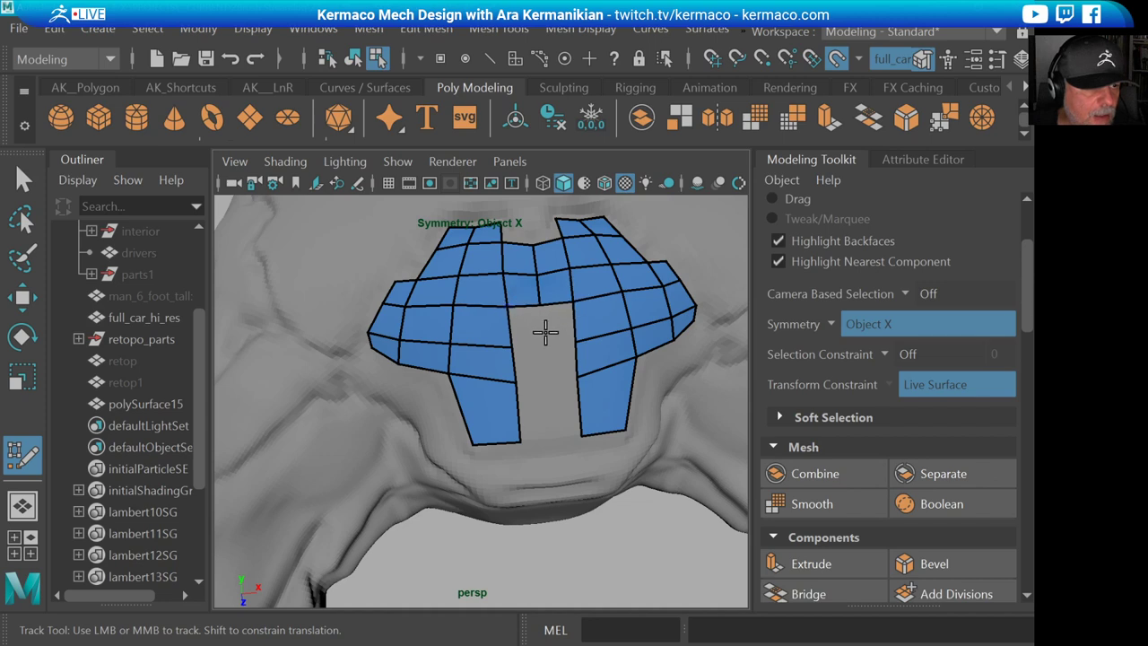
click(546, 382)
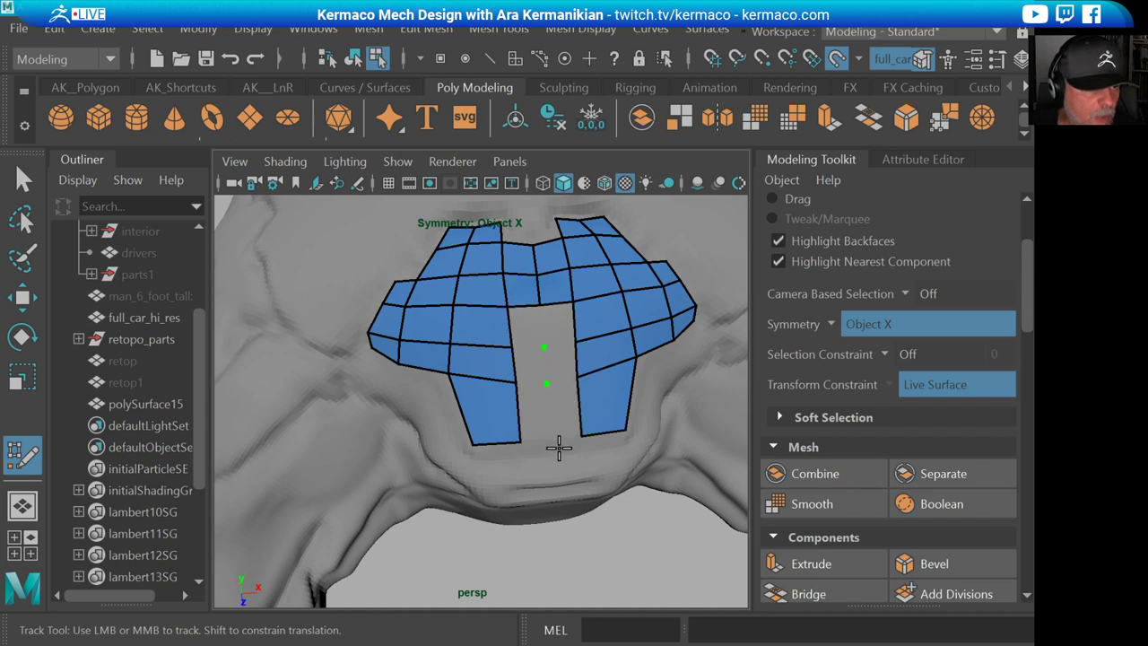
shift+click(534, 413)
shift+click(522, 362)
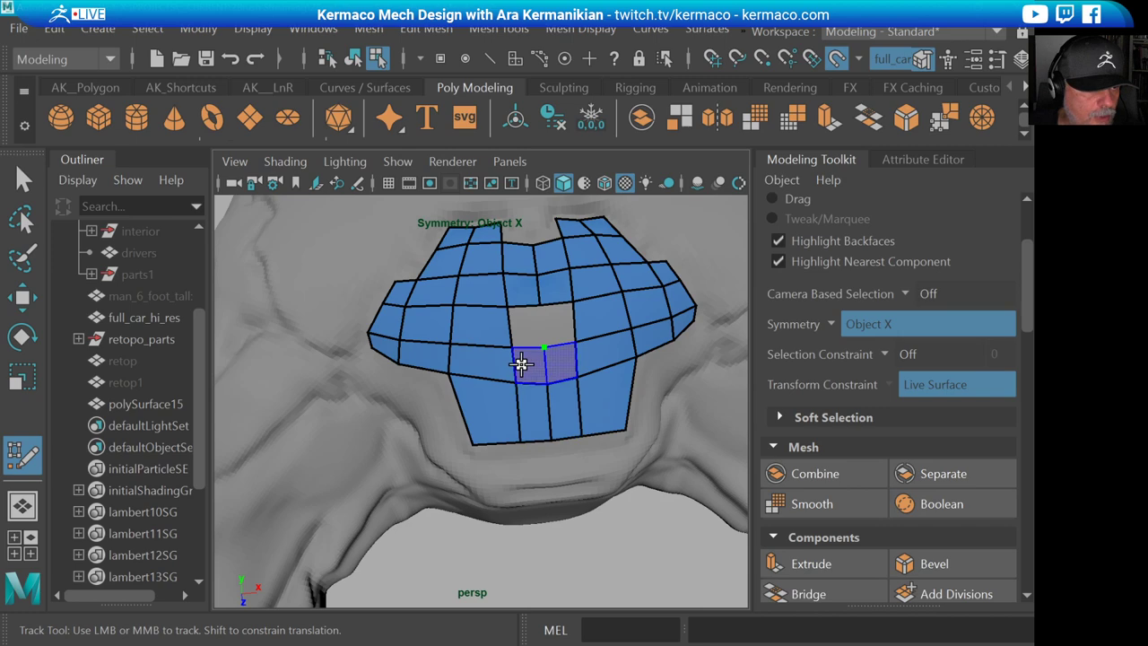
shift+click(513, 325)
- Insert a horizontal edge loop across the lower extension of the patch and relax the surrounding vertices
mouse_move(616, 349)
alt+mouse_down()
mouse_move(528, 321)
mouse_move(533, 310)
mouse_move(464, 387)
mouse_move(470, 410)
mouse_move(437, 405)
mouse_move(433, 417)
alt+mouse_up()
ctrl+click(476, 388)
mouse_move(518, 365)
shift+mouse_down()
mouse_move(506, 382)
mouse_move(530, 371)
shift+mouse_up()
- Inspect the new patch against the whole car body from the front, side and three-quarter views
alt+right_drag(620, 337, 531, 311)
mouse_move(531, 310)
alt+middle_down()
mouse_move(567, 307)
mouse_move(521, 330)
alt+middle_up()
alt+right_drag(520, 330, 579, 318)
alt+drag(642, 316, 552, 312)
alt+middle_drag(552, 313, 492, 307)
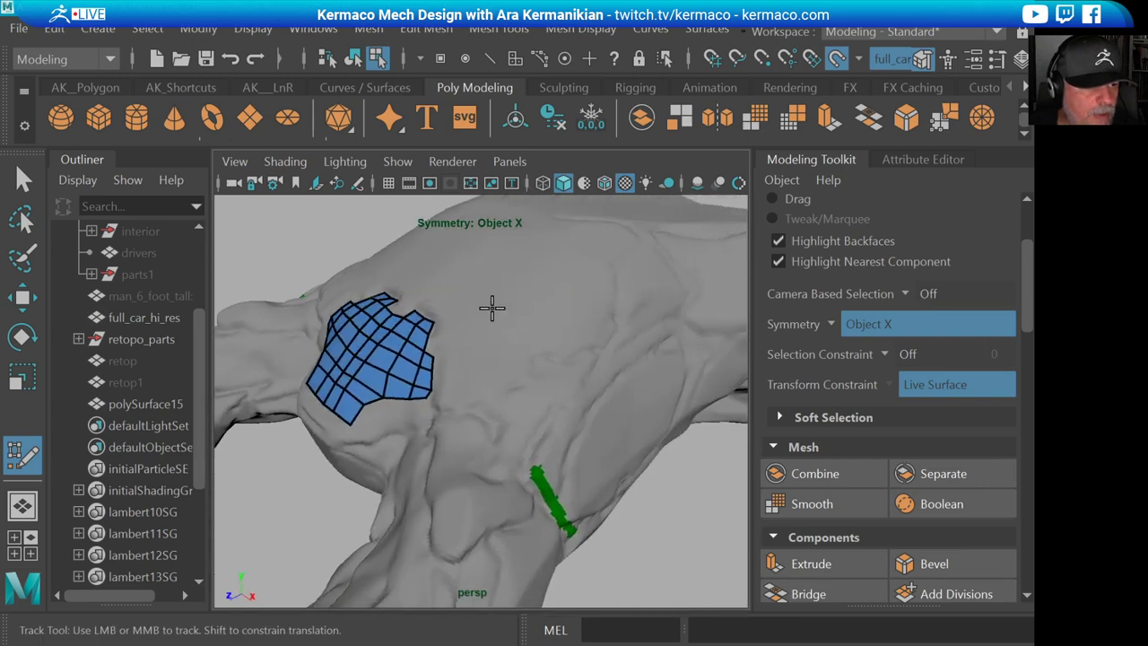
alt+right_drag(526, 320, 542, 312)
alt+right_drag(639, 293, 538, 300)
alt+middle_drag(538, 300, 605, 317)
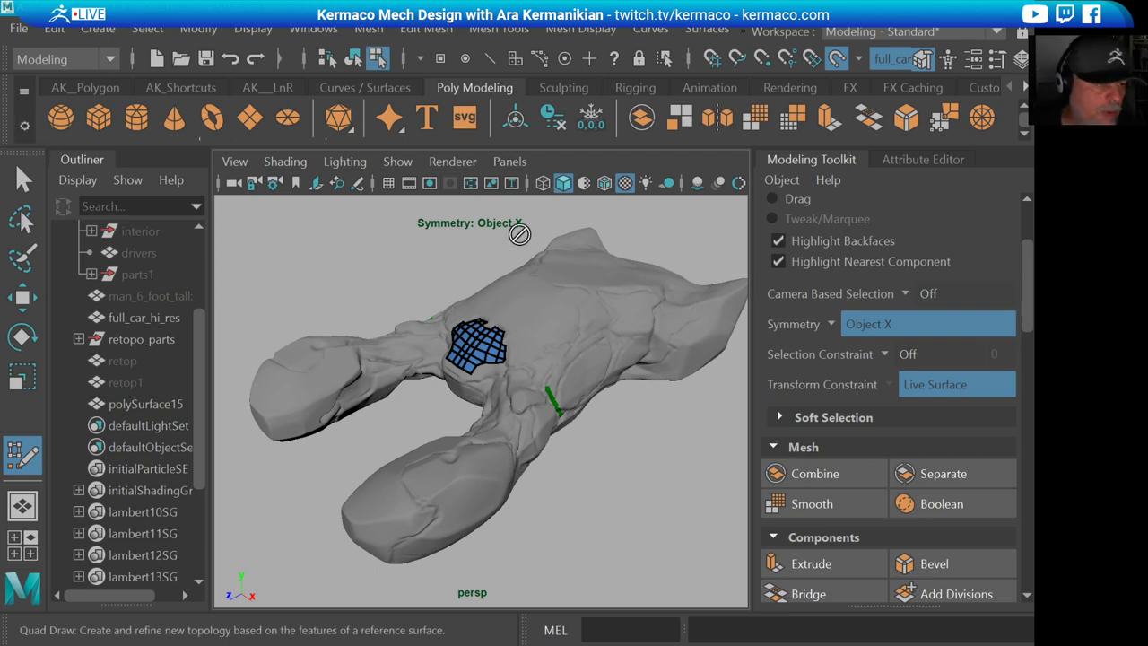
alt+drag(538, 251, 585, 253)
alt+middle_drag(585, 253, 539, 296)
alt+right_drag(538, 296, 554, 294)
alt+middle_drag(554, 295, 569, 374)
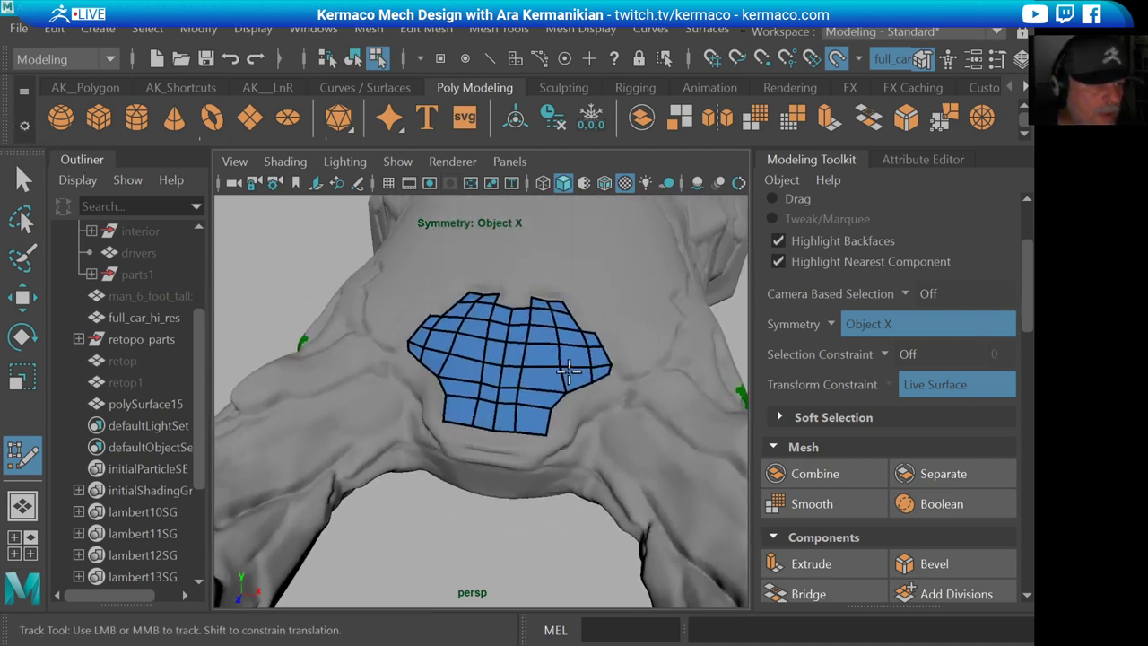
alt+drag(568, 375, 269, 415)
alt+middle_drag(461, 410, 484, 334)
alt+drag(484, 334, 462, 347)
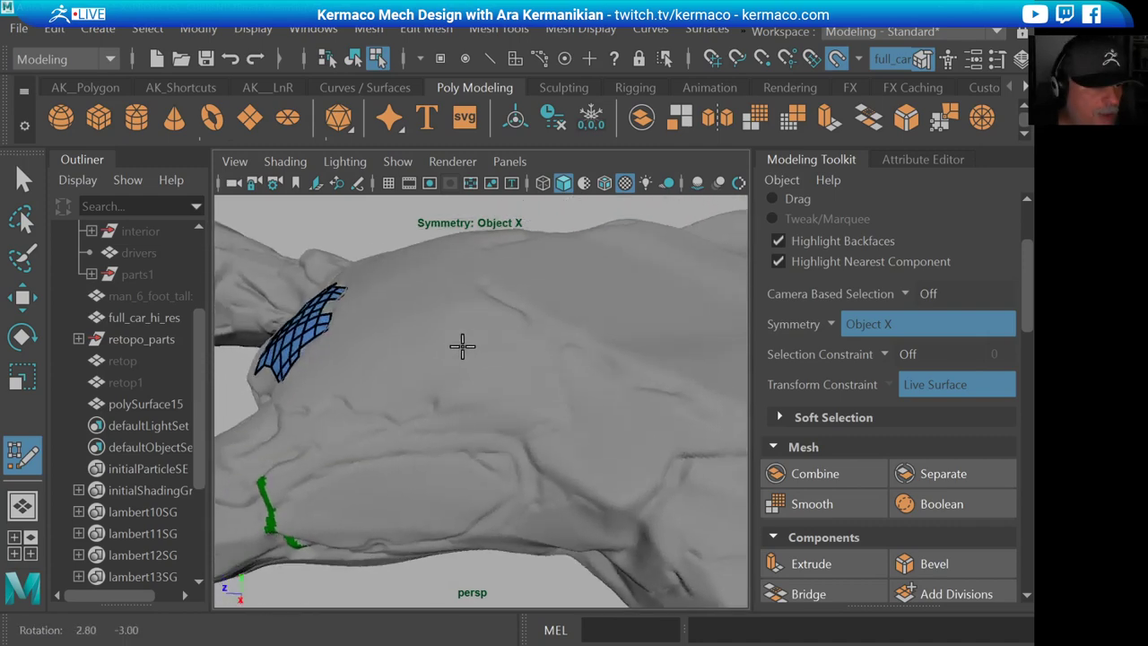
alt+middle_drag(461, 346, 421, 259)
alt+right_drag(420, 259, 421, 361)
alt+drag(420, 362, 449, 323)
alt+middle_drag(448, 323, 537, 279)
alt+right_drag(538, 279, 424, 359)
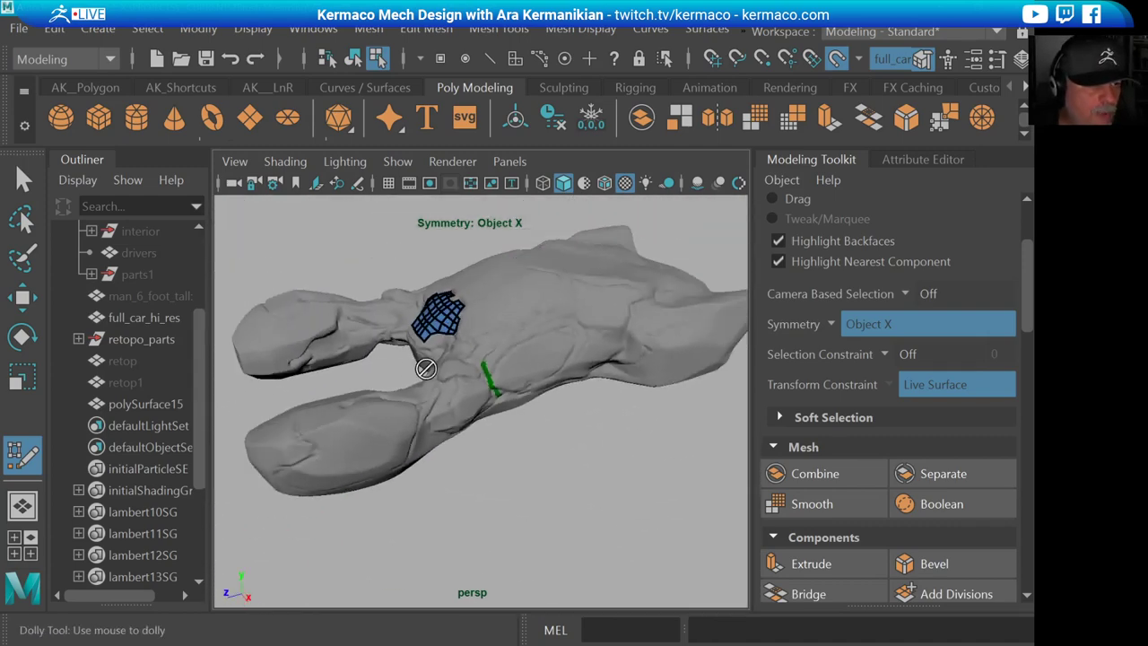
alt+drag(423, 359, 538, 334)
alt+middle_drag(538, 333, 520, 323)
alt+drag(520, 323, 579, 329)
alt+middle_drag(579, 330, 520, 368)
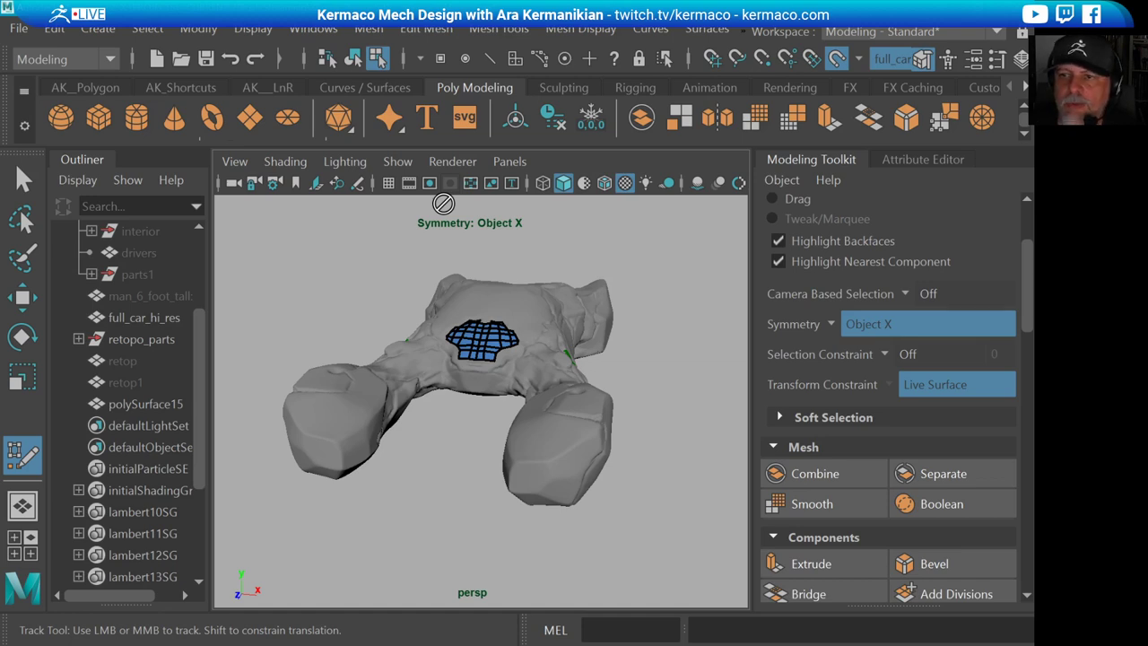
mouse_move(587, 258)
alt+mouse_down()
mouse_move(618, 260)
mouse_move(583, 265)
alt+mouse_up()
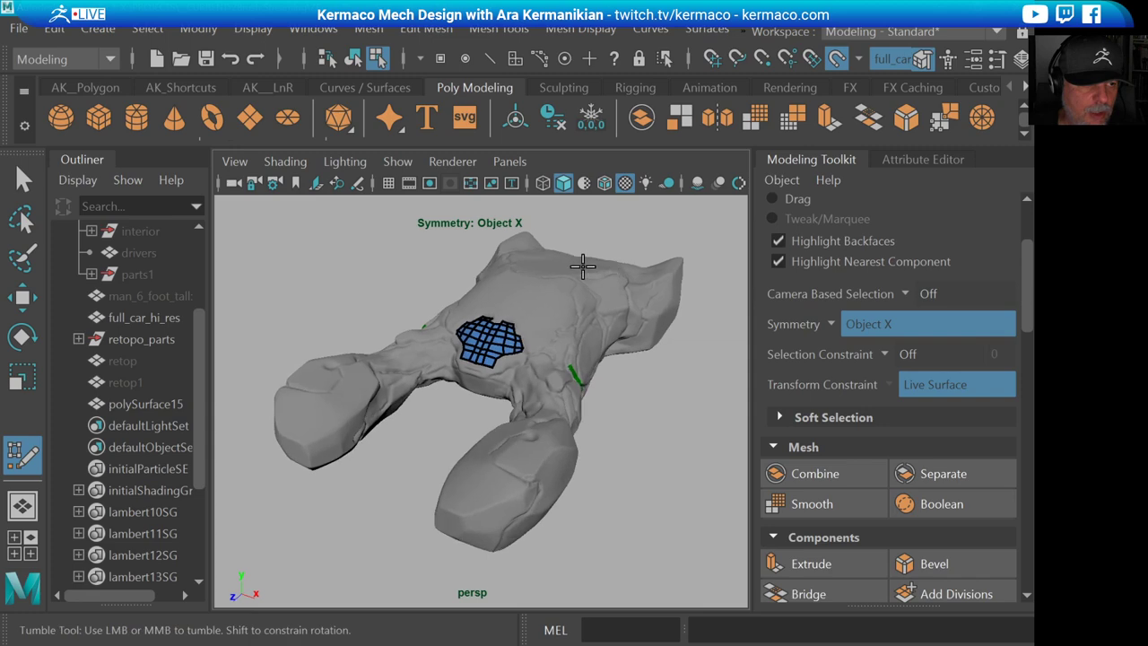
- Add a quad off the patch's lower outer corner, reaching into the crease beside the front panel
alt+middle_drag(583, 266, 558, 315)
alt+right_drag(558, 316, 650, 386)
alt+right_drag(510, 395, 591, 362)
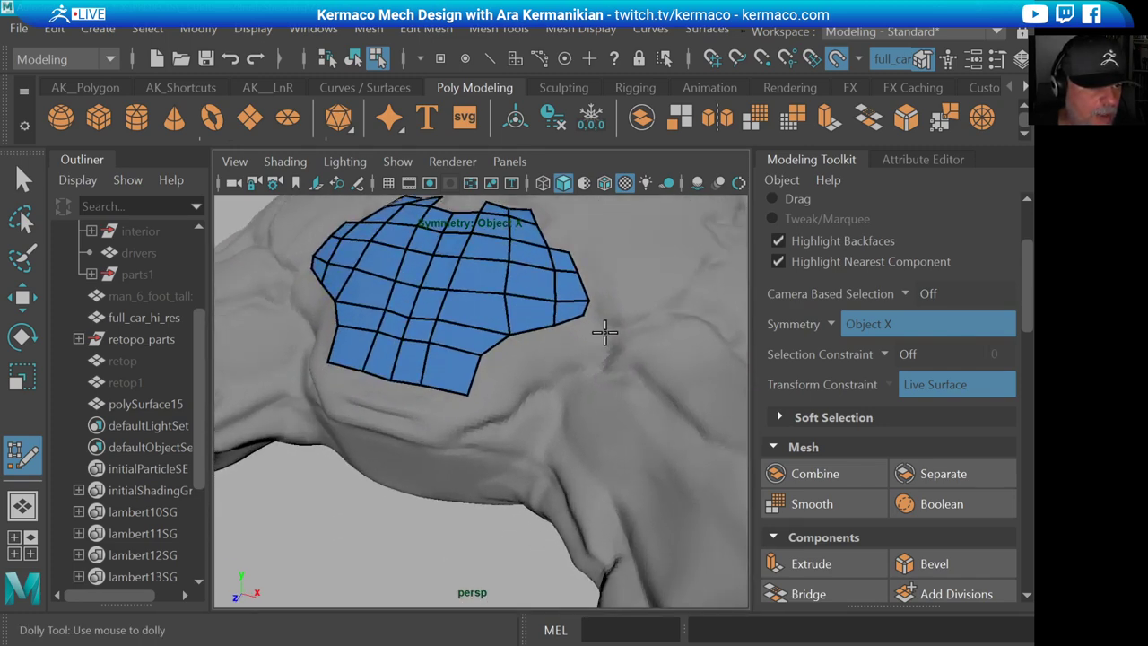
shift+click(581, 340)
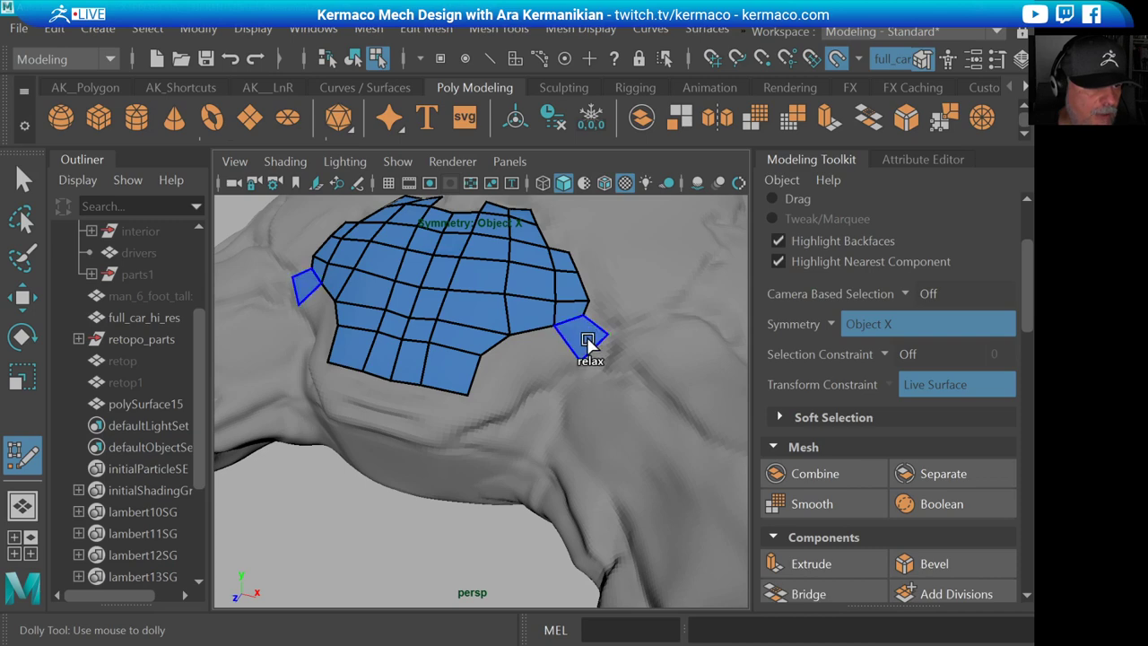
- Fill the quads along the lower outer edge, between the narrow lower section and the new corner quad
alt+right_drag(607, 330, 466, 341)
alt+drag(467, 341, 546, 369)
alt+middle_drag(547, 368, 550, 329)
alt+right_drag(550, 329, 639, 380)
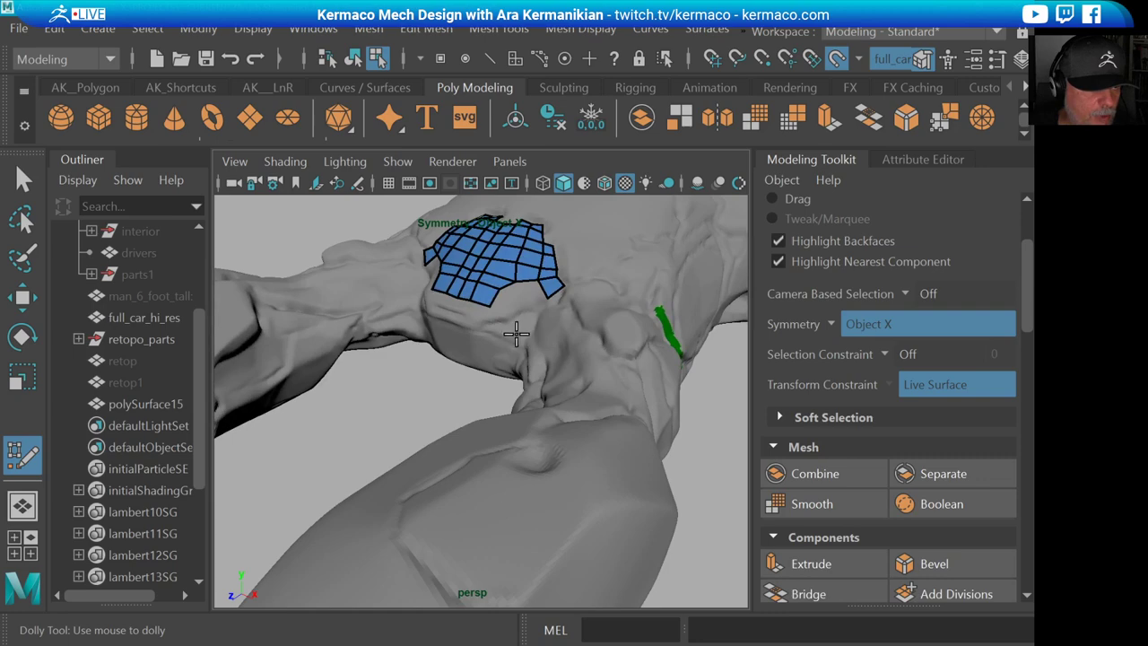
alt+drag(517, 335, 510, 314)
alt+middle_drag(510, 314, 527, 355)
alt+right_drag(527, 354, 564, 336)
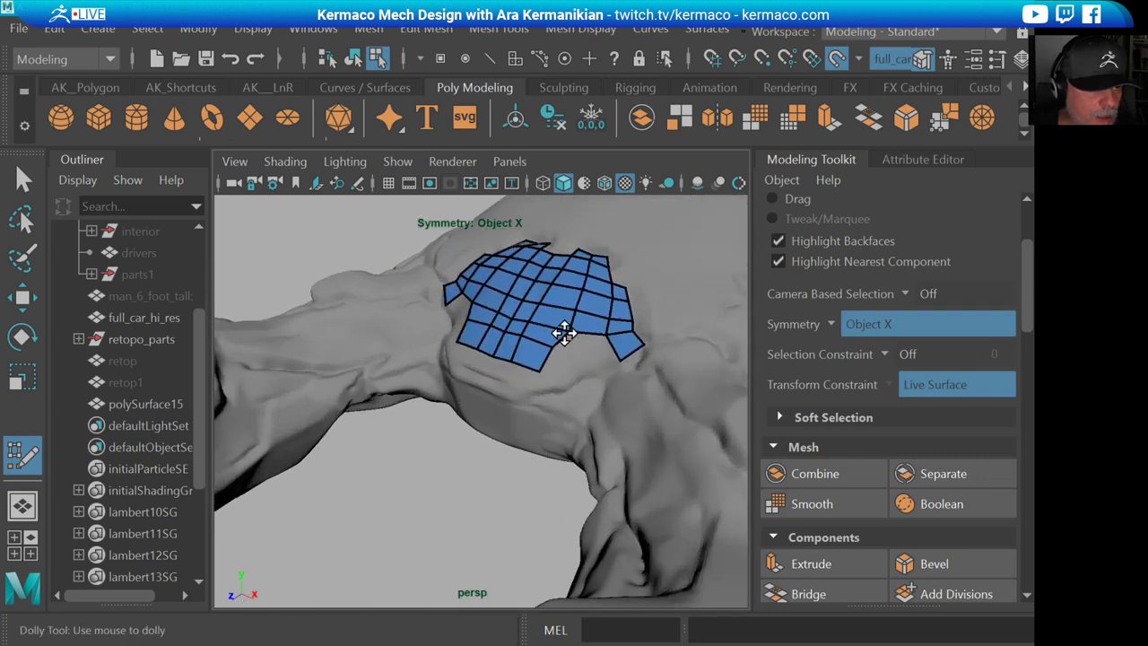
alt+drag(565, 336, 525, 323)
alt+right_drag(526, 323, 613, 368)
alt+middle_drag(570, 329, 552, 362)
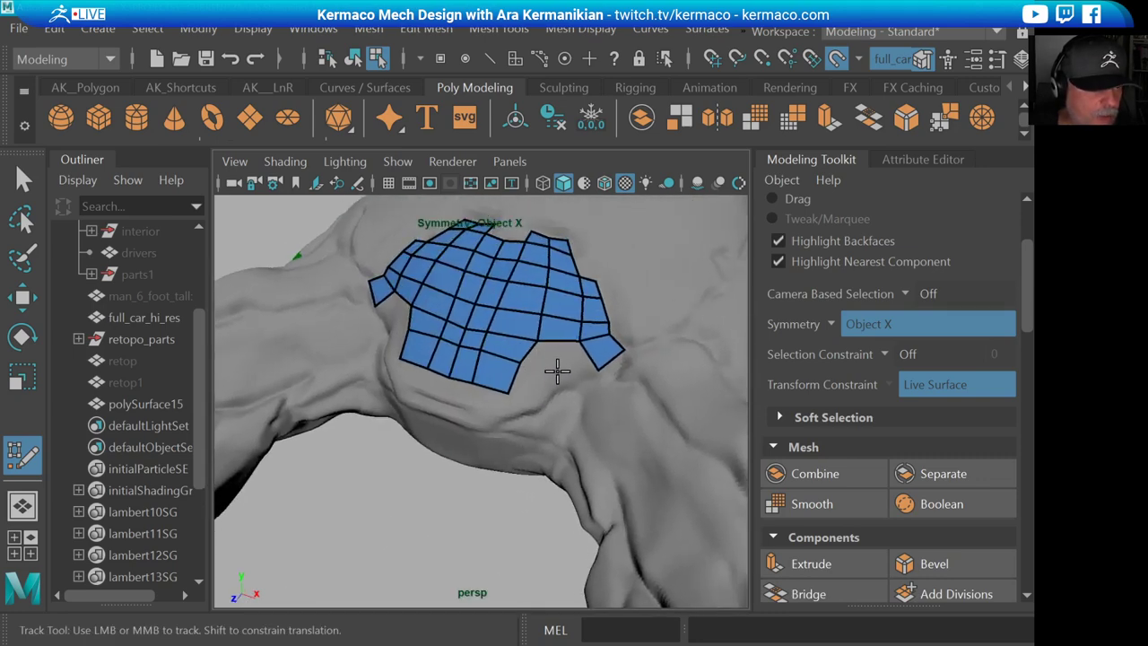
key(shift)
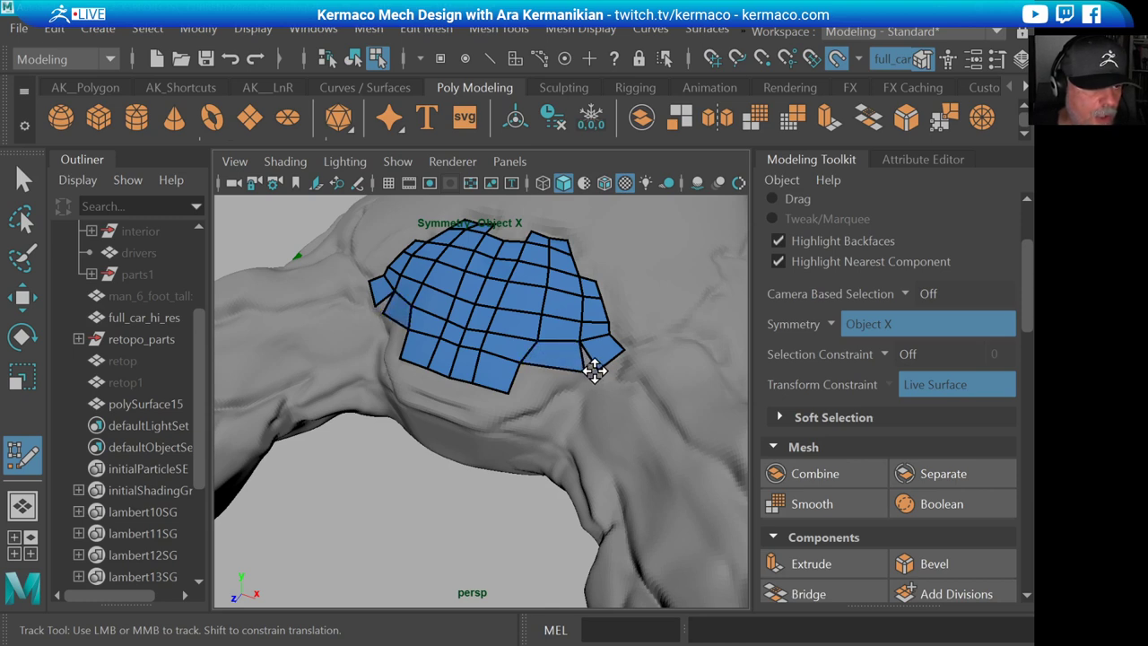
shift+click(586, 372)
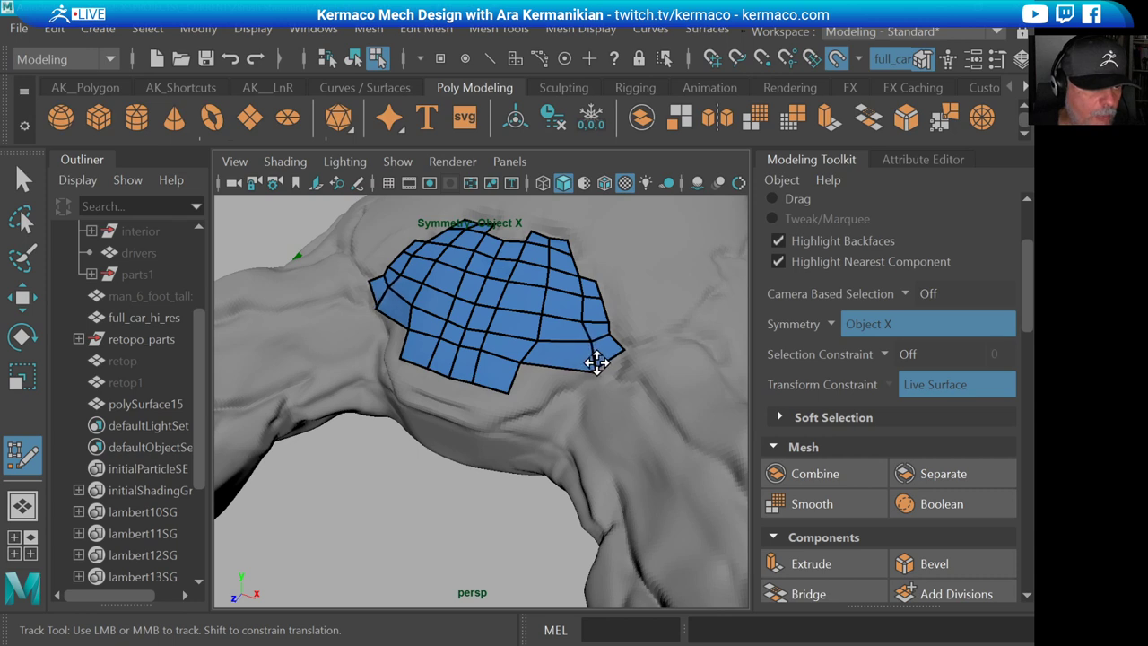
- Turn on Auto-weld for Quad Draw and weld the lower edge quad's free corner to the outer corner quad
mouse_move(1030, 307)
mouse_down()
mouse_move(1032, 406)
mouse_move(1030, 393)
mouse_up()
click(771, 373)
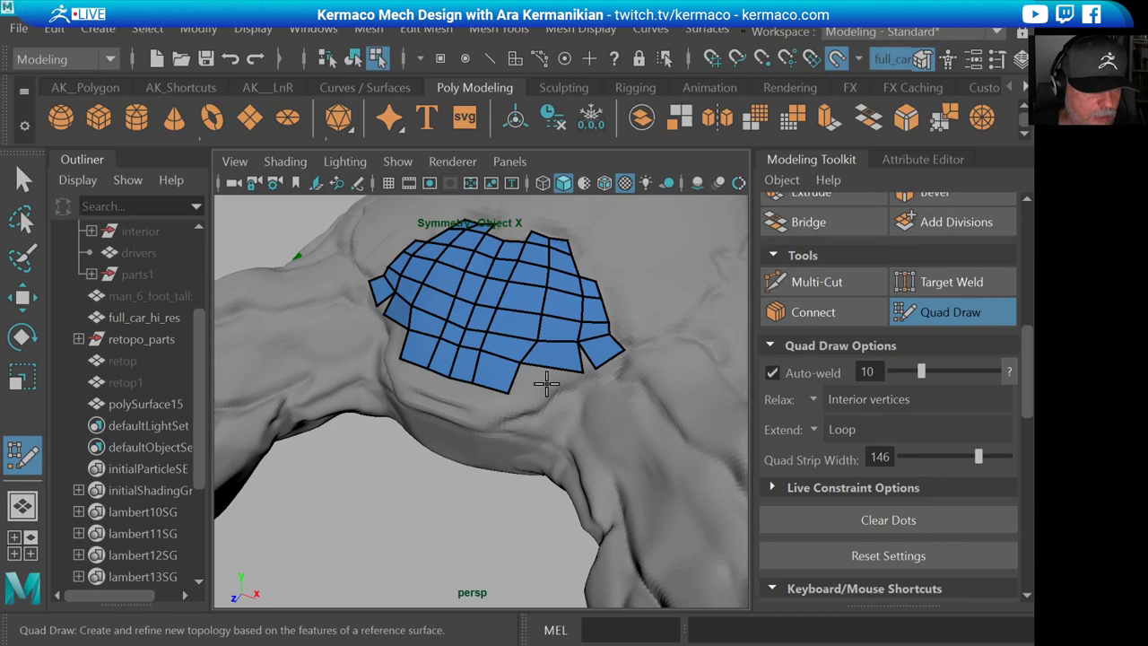
drag(580, 374, 516, 344)
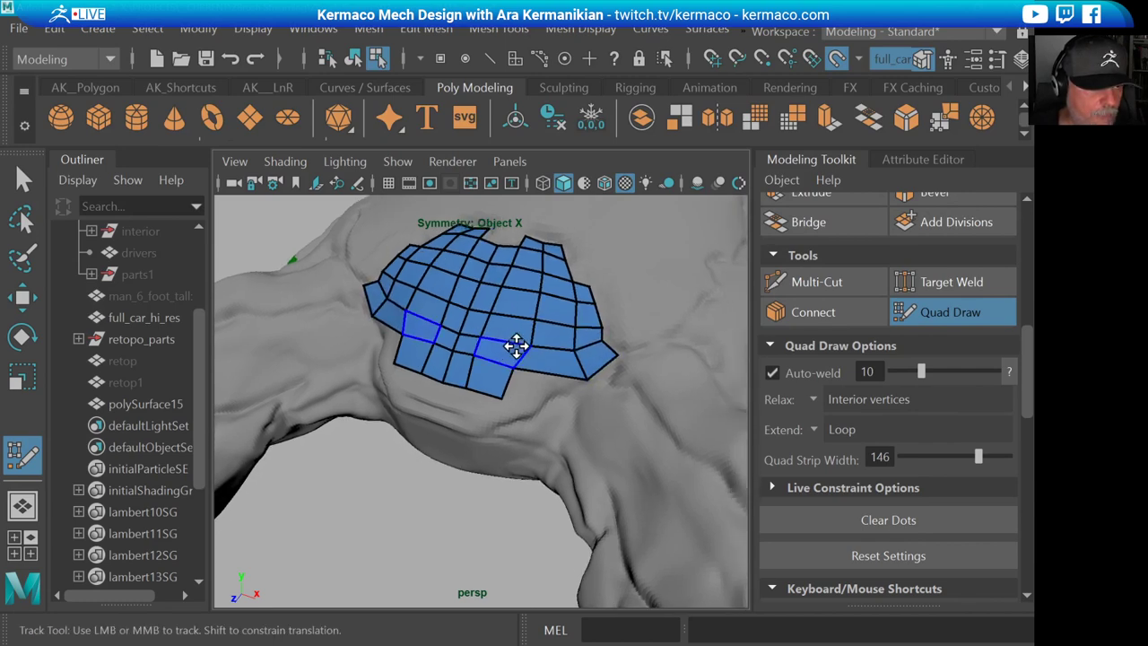
- Insert edge loops through the bottom row and the lower outer quads, and fill quads along the stepped lower edge
alt+middle_drag(516, 344, 469, 326)
alt+right_drag(469, 327, 509, 378)
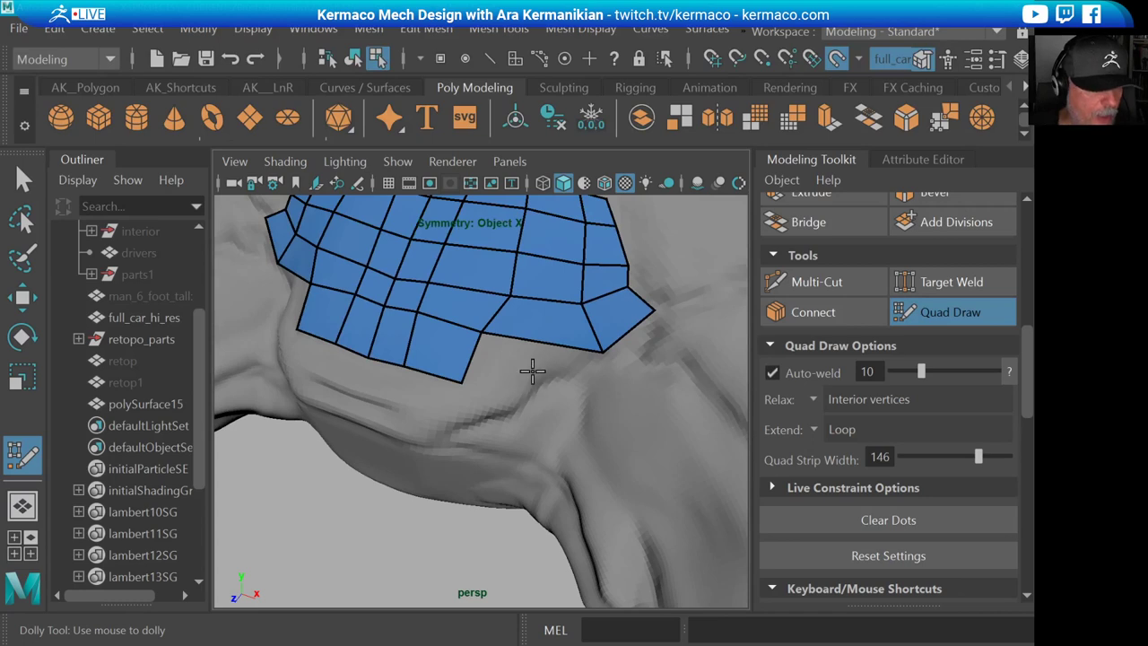
ctrl+click(469, 353)
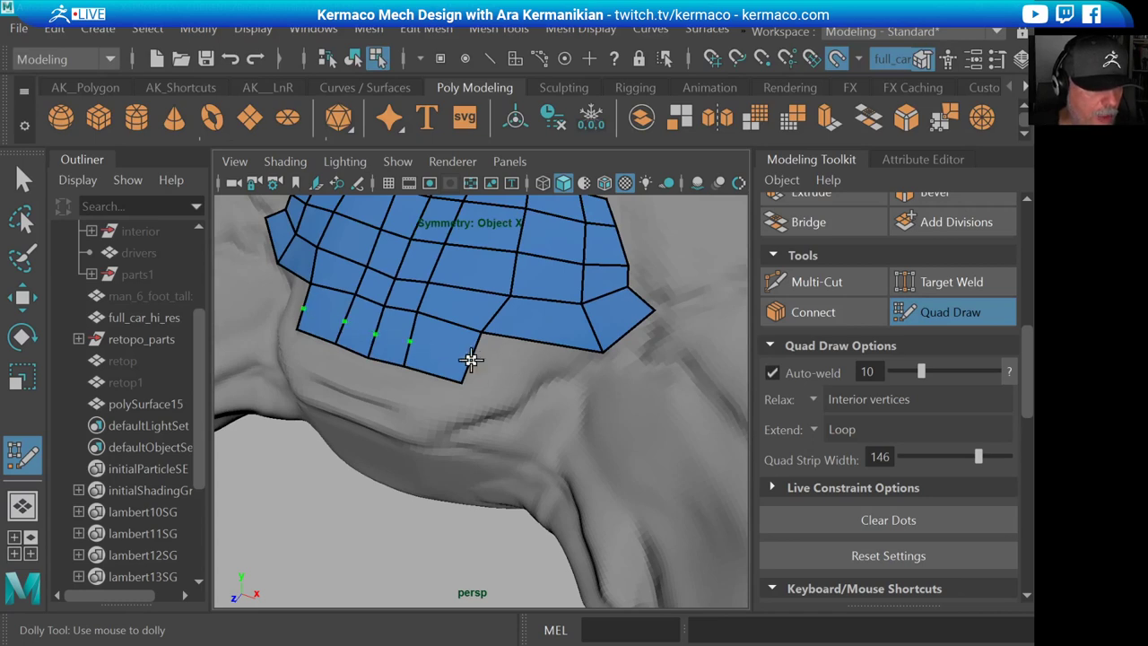
ctrl+click(540, 333)
shift+click(515, 354)
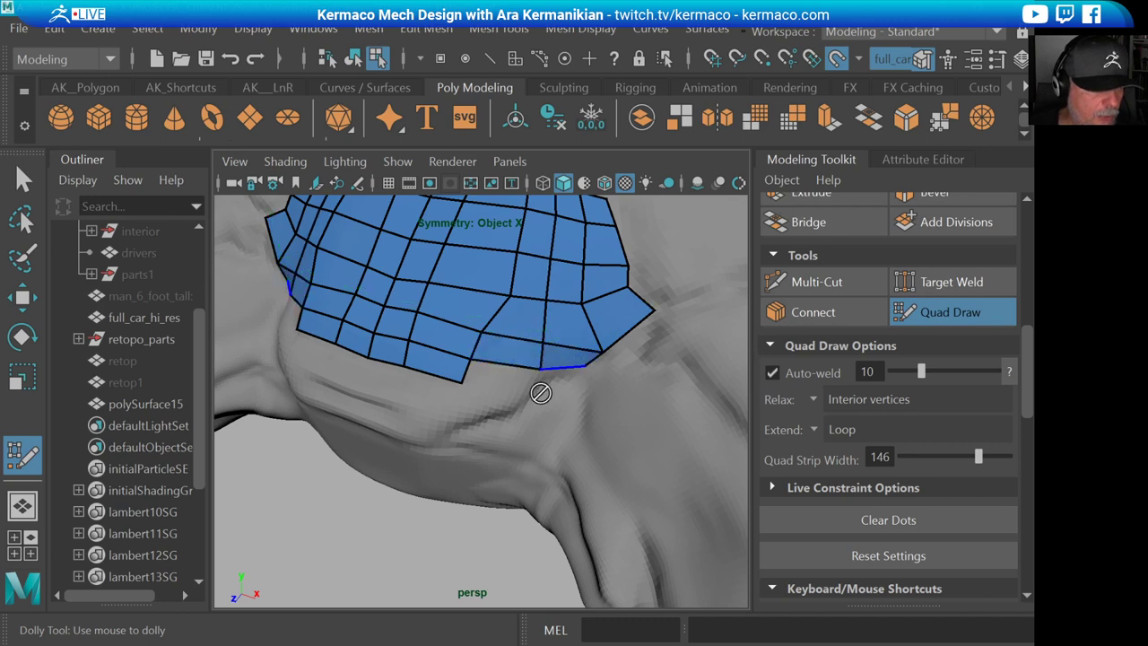
shift+click(496, 384)
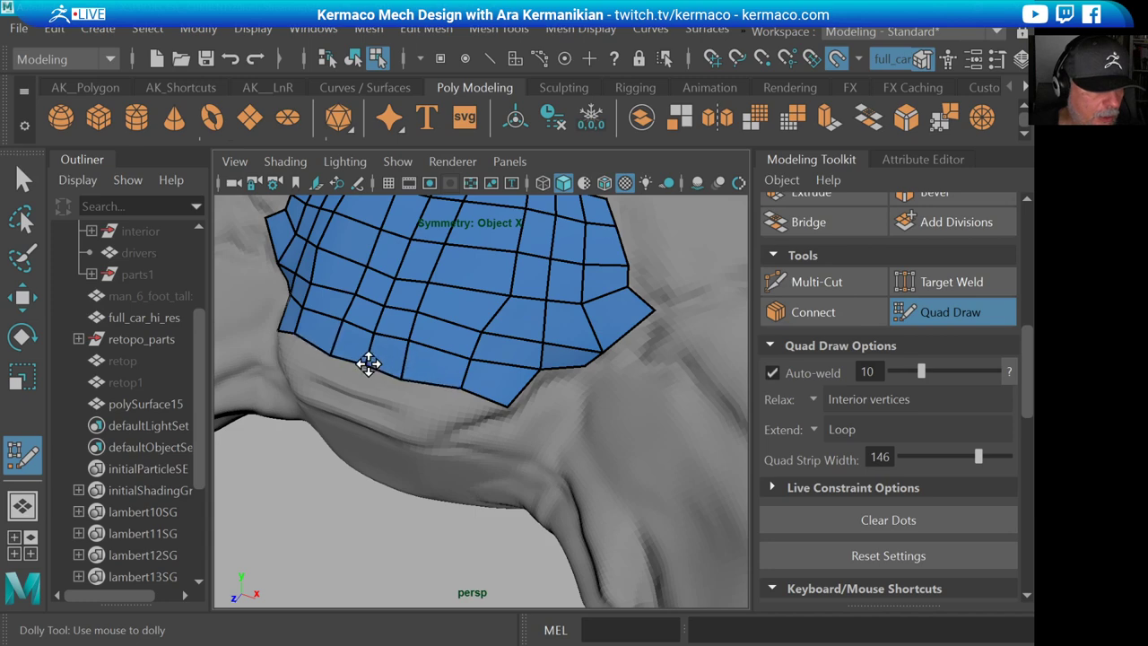
- Widen the two centre columns of quads on either side of the symmetry line to even out the patch
alt+middle_drag(367, 371, 405, 366)
alt+drag(406, 366, 443, 321)
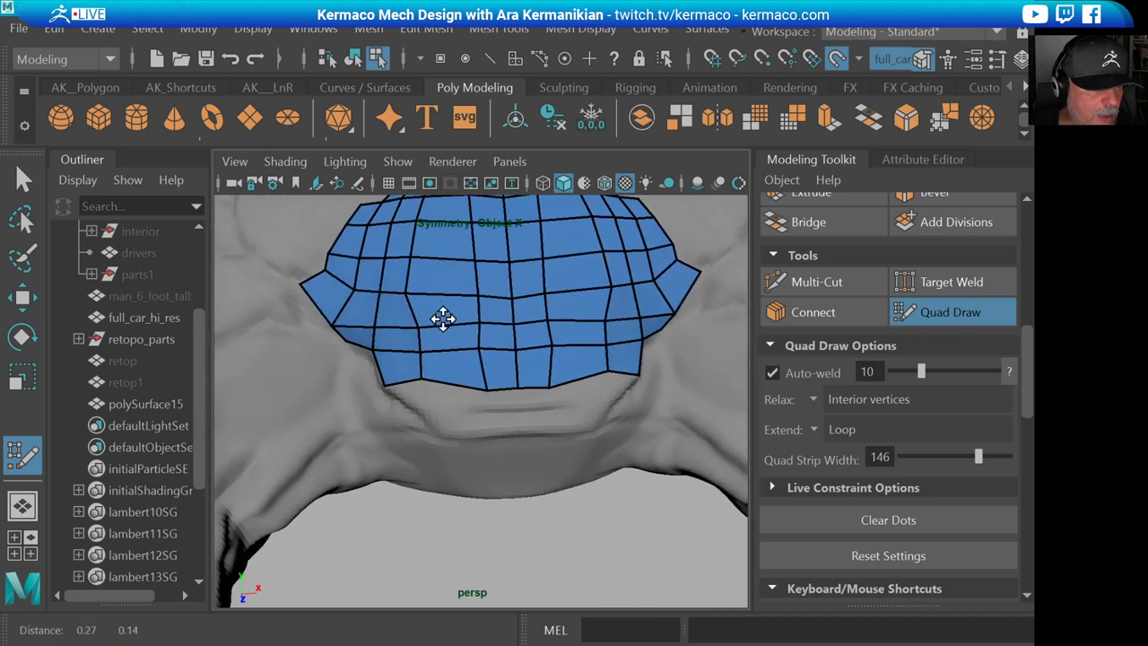
alt+middle_drag(443, 321, 368, 373)
alt+right_drag(368, 372, 425, 340)
alt+middle_drag(425, 341, 443, 328)
alt+right_drag(443, 329, 366, 341)
alt+middle_drag(366, 341, 359, 307)
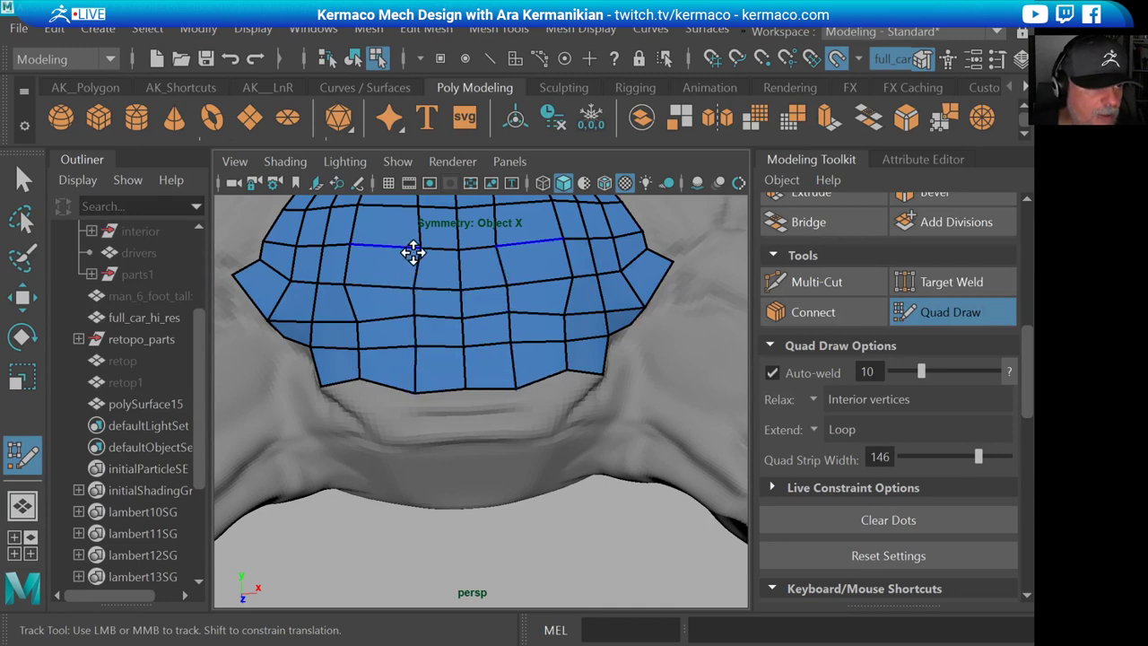
alt+middle_drag(461, 277, 415, 318)
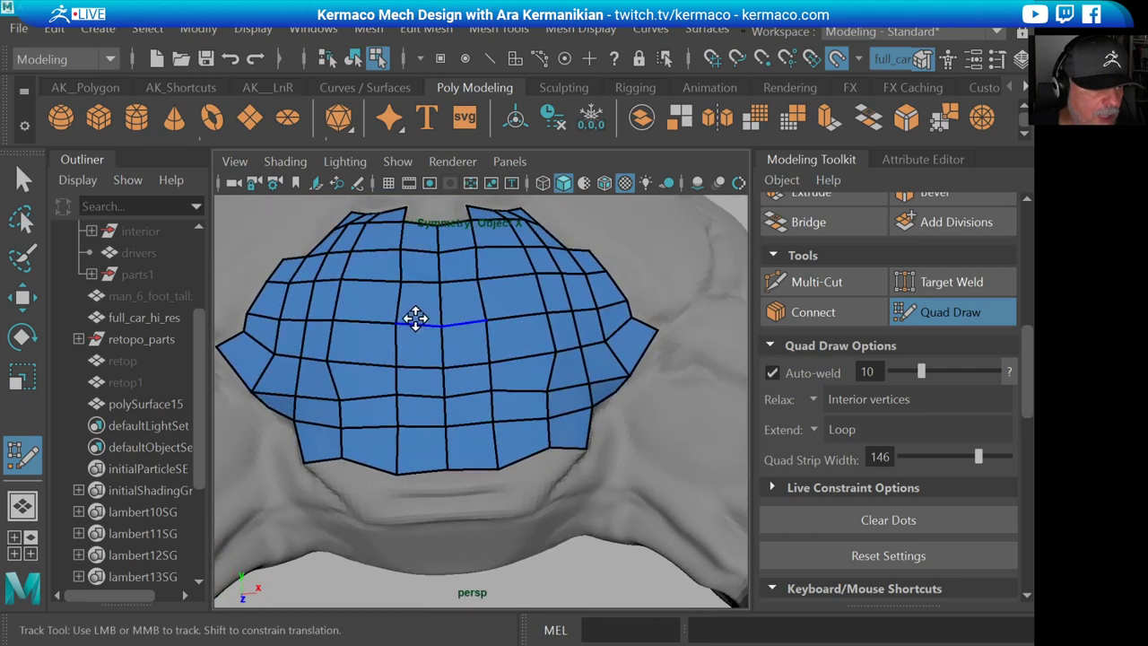
alt+middle_drag(392, 275, 393, 235)
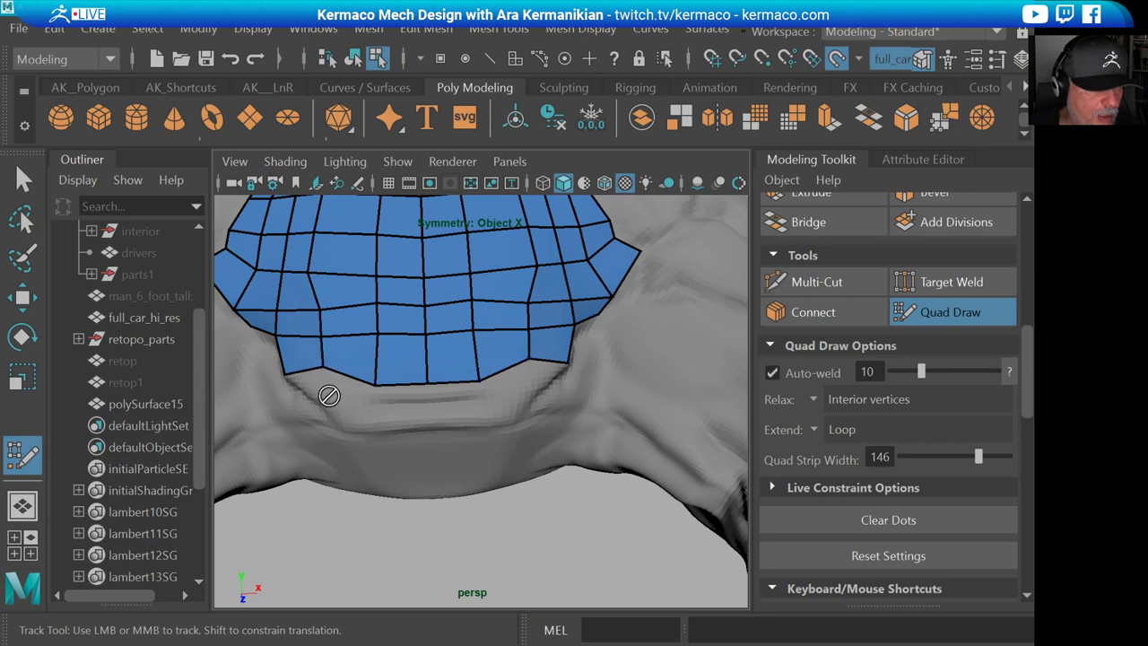
- Fill a new row of quads below the patch's lower edge, from the symmetry line out to the lower corner quads
alt+right_drag(325, 388, 501, 395)
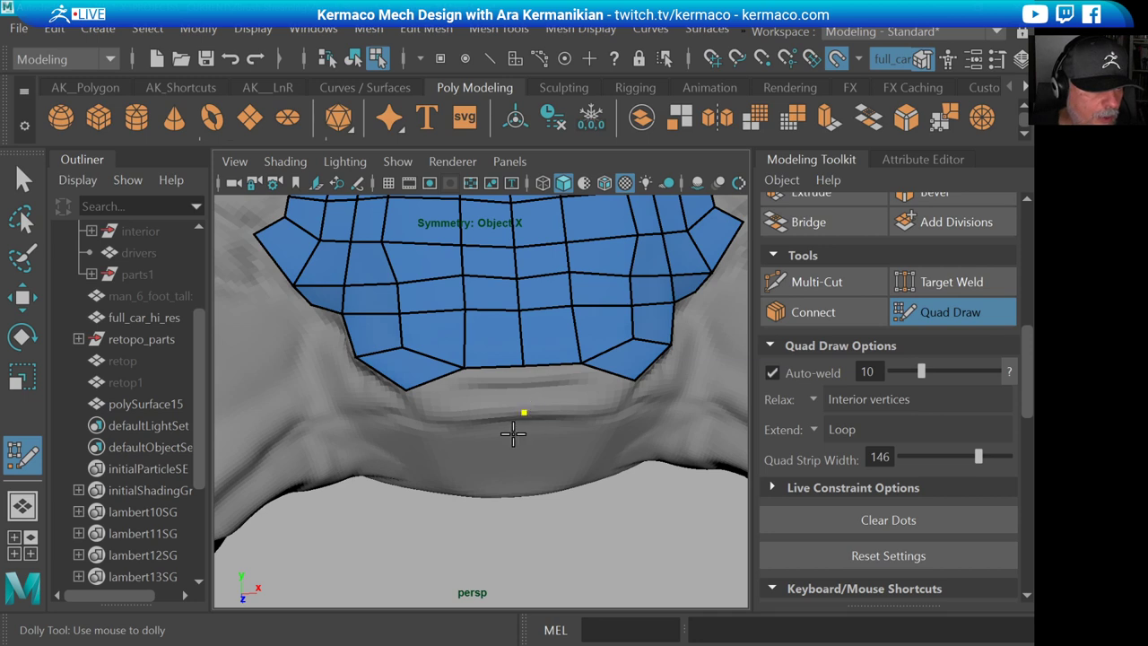
shift+click(498, 390)
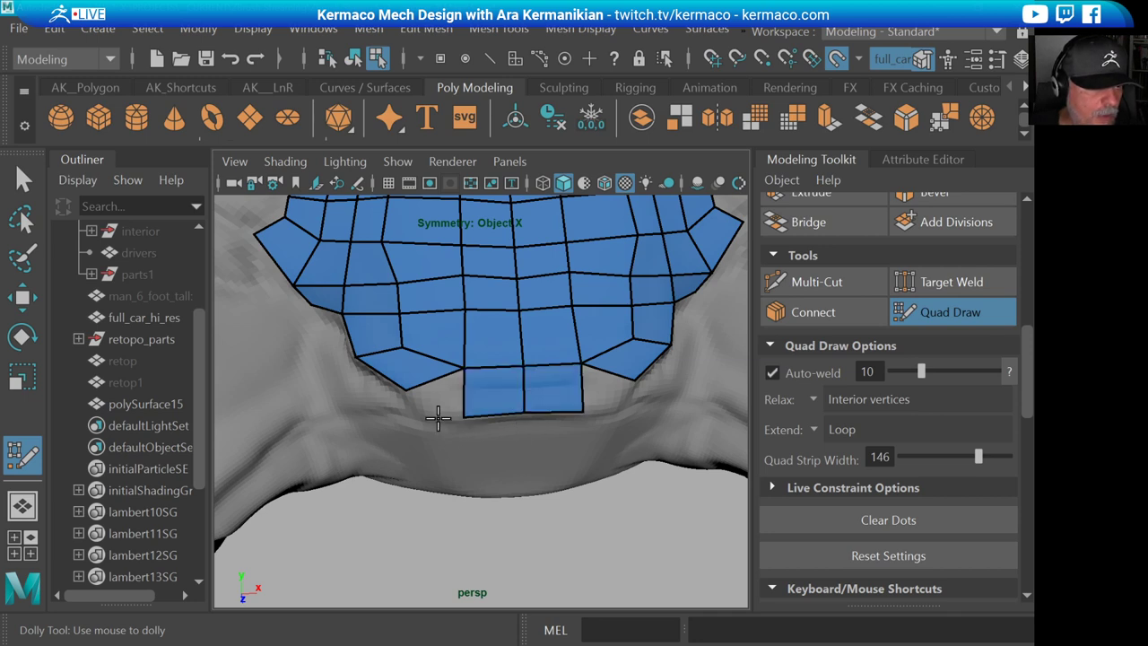
click(426, 415)
shift+click(440, 395)
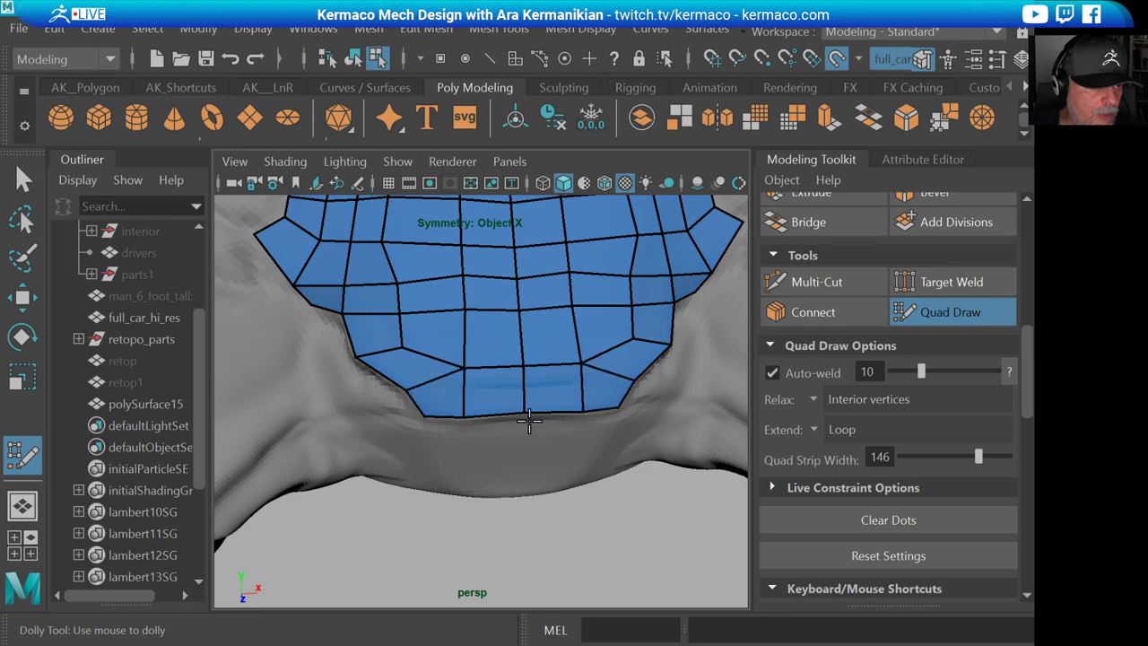
- Examine the front panel patch and its upper edge from several angles
alt+right_drag(467, 391, 472, 351)
alt+drag(472, 351, 410, 296)
alt+middle_drag(410, 295, 381, 249)
alt+right_drag(381, 249, 533, 333)
alt+drag(532, 333, 426, 323)
alt+middle_drag(425, 323, 420, 311)
alt+drag(410, 384, 428, 358)
alt+right_drag(514, 397, 473, 346)
alt+drag(474, 346, 521, 351)
alt+right_drag(520, 351, 512, 260)
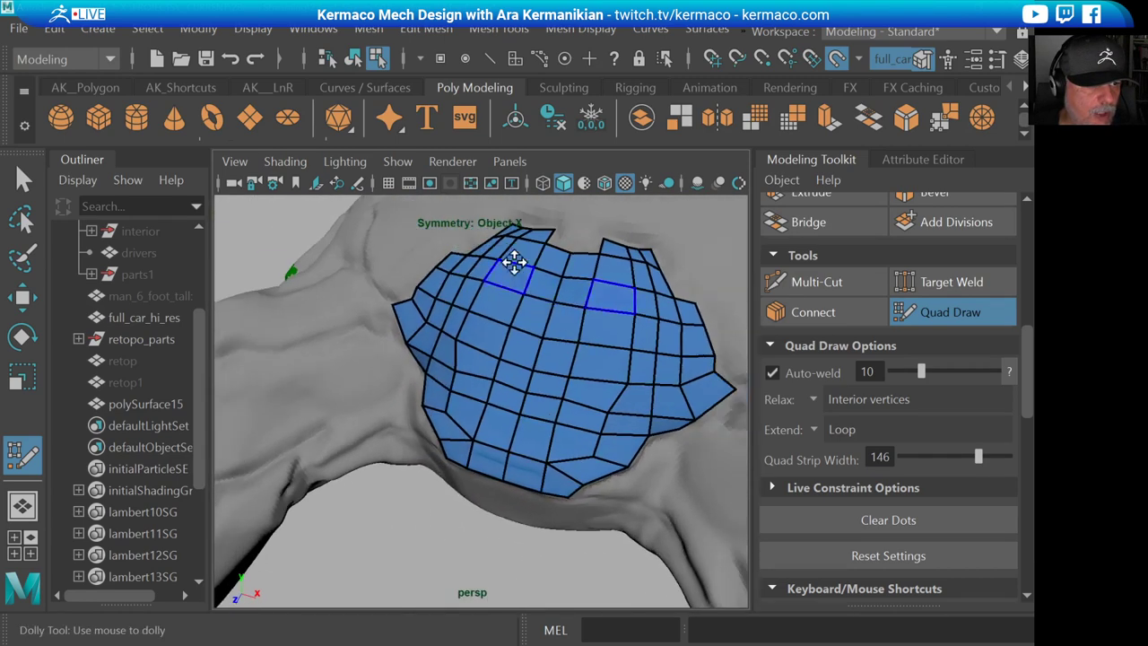
alt+drag(512, 259, 555, 344)
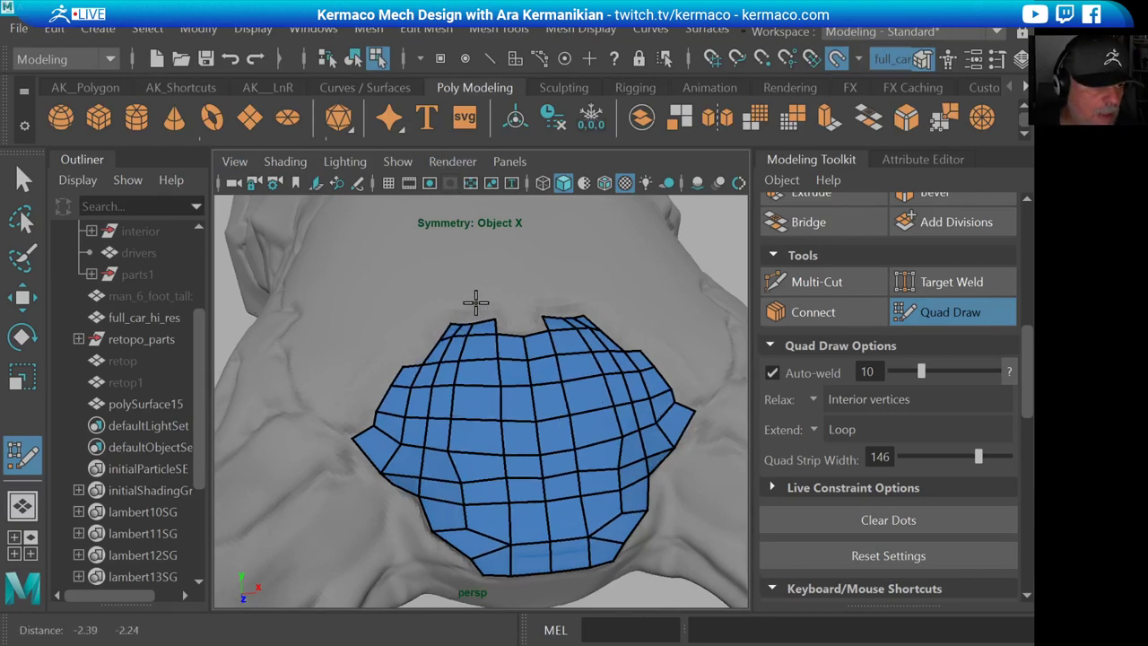
alt+middle_drag(475, 303, 474, 335)
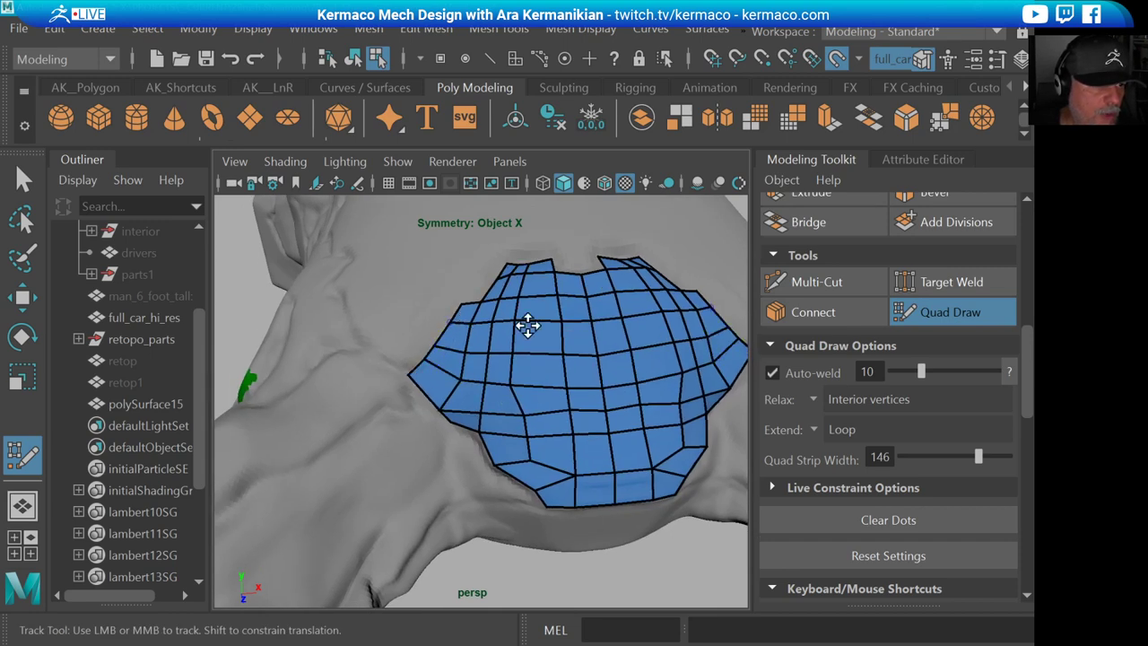
- Place dots beside the green strip on the body's side, fill two adjoining quads, and nudge the upper corner of their shared edge
mouse_move(528, 325)
alt+mouse_down()
mouse_move(503, 213)
mouse_move(548, 290)
mouse_move(467, 280)
alt+mouse_up()
alt+middle_drag(467, 279, 418, 266)
alt+right_drag(419, 267, 515, 292)
alt+drag(515, 293, 477, 305)
alt+right_drag(477, 305, 602, 369)
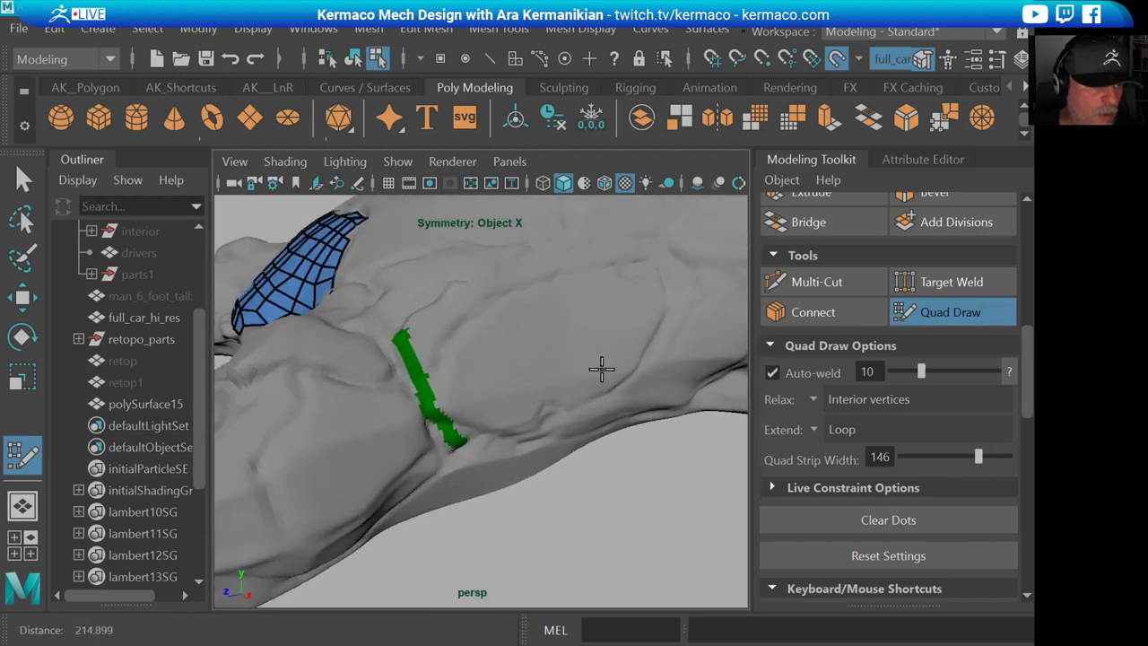
alt+middle_drag(602, 368, 410, 371)
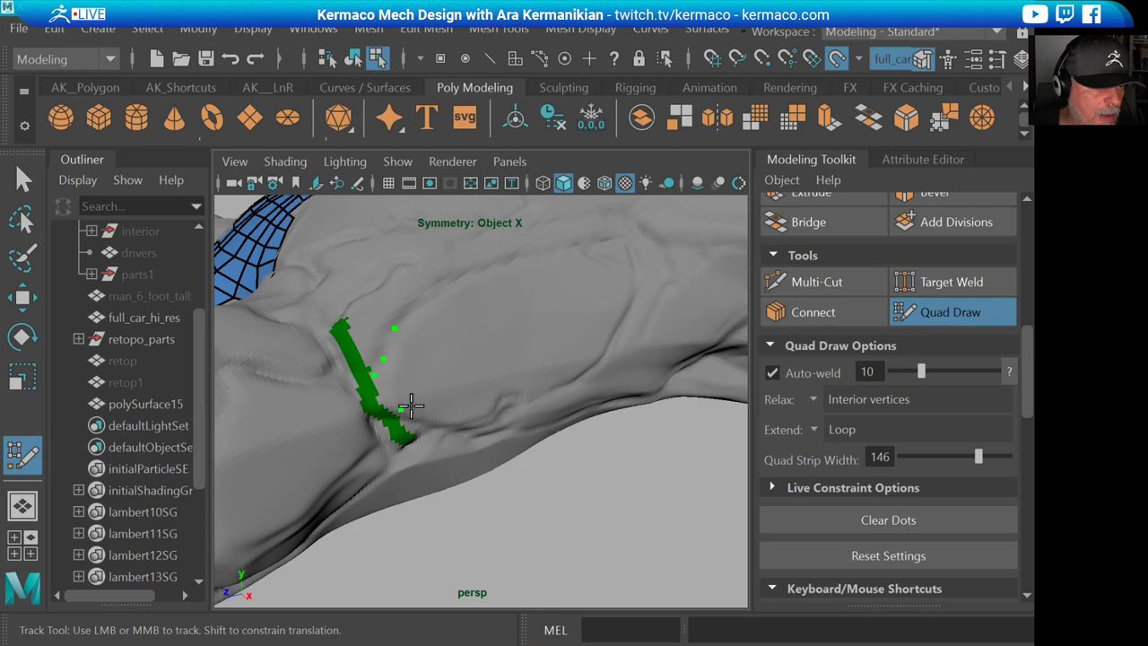
shift+click(390, 400)
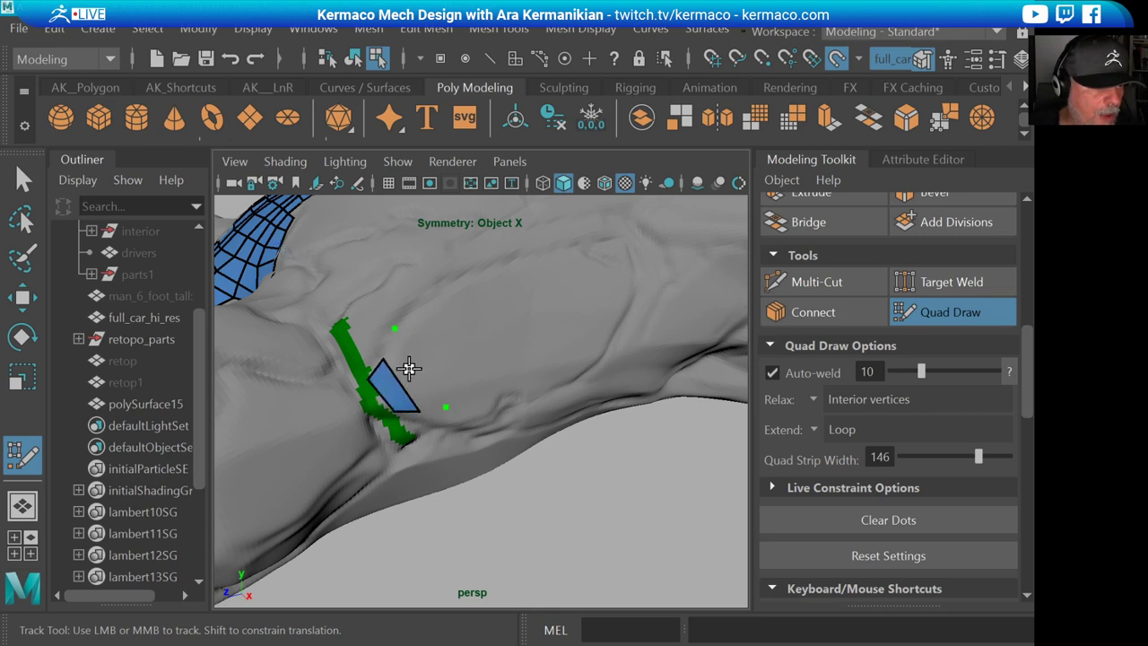
shift+click(416, 364)
drag(384, 359, 379, 355)
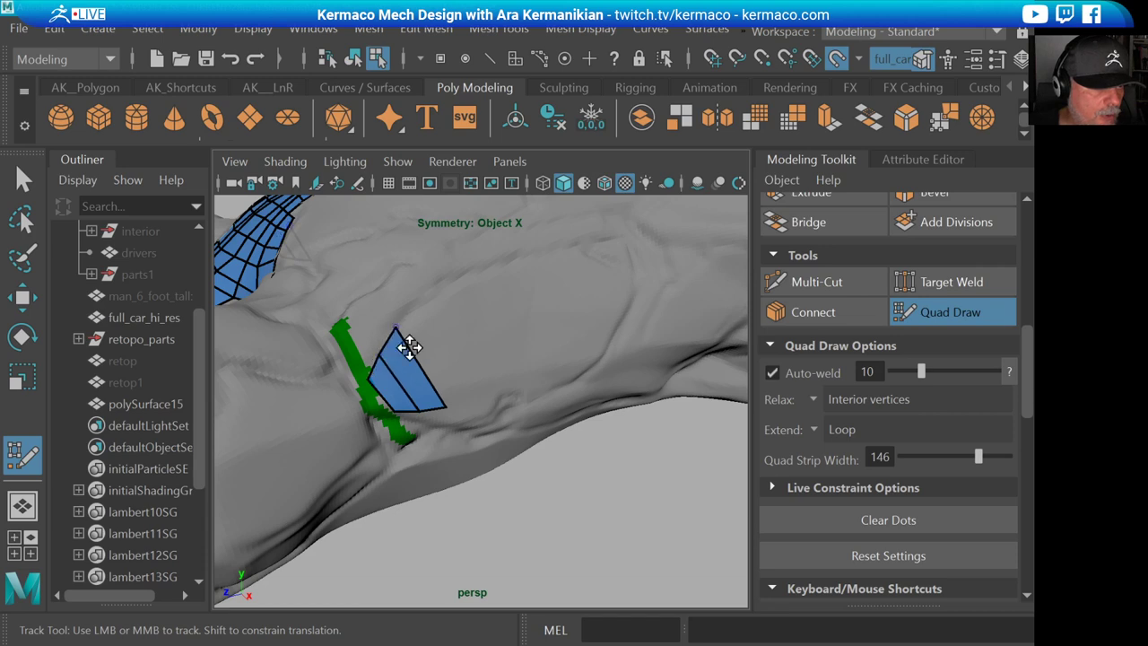
alt+middle_drag(443, 369, 461, 359)
alt+right_drag(461, 359, 469, 333)
alt+middle_drag(469, 333, 449, 378)
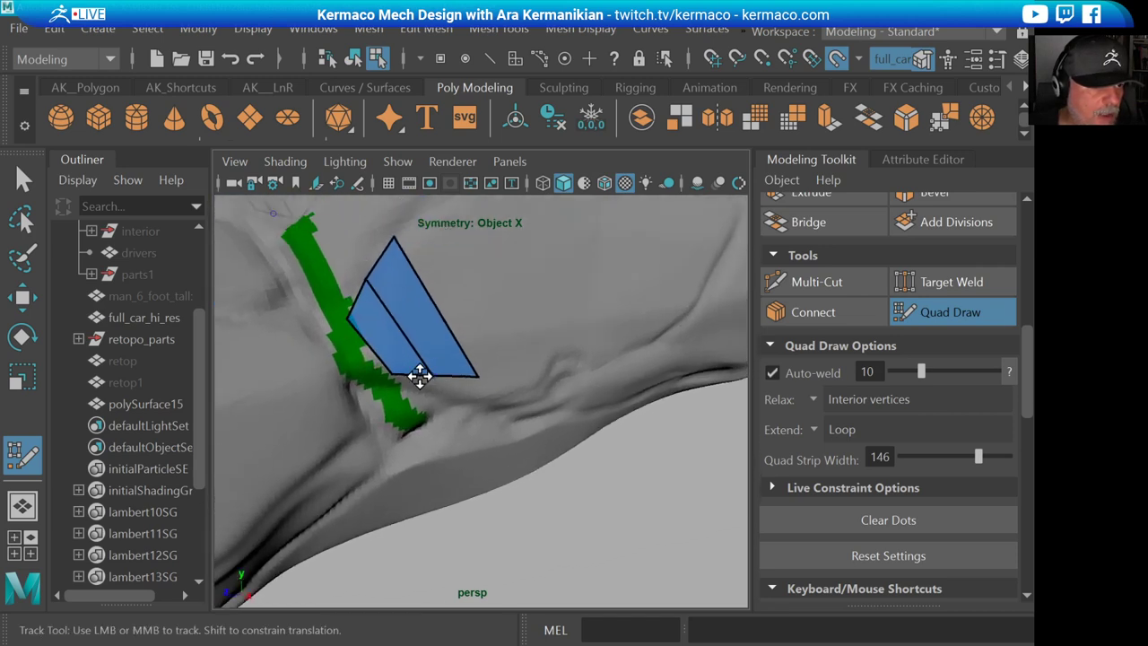
- Pull the front patch's outer side edge and corner slightly inward to smooth its outline
scroll(388, 339, down, 6)
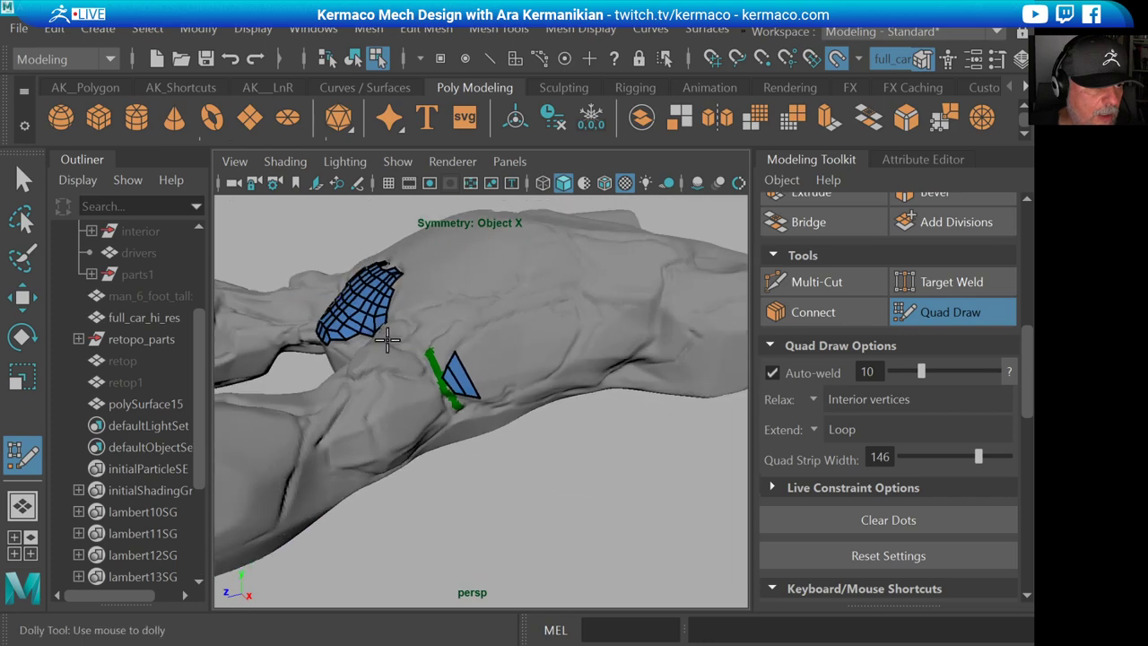
alt+drag(388, 338, 390, 324)
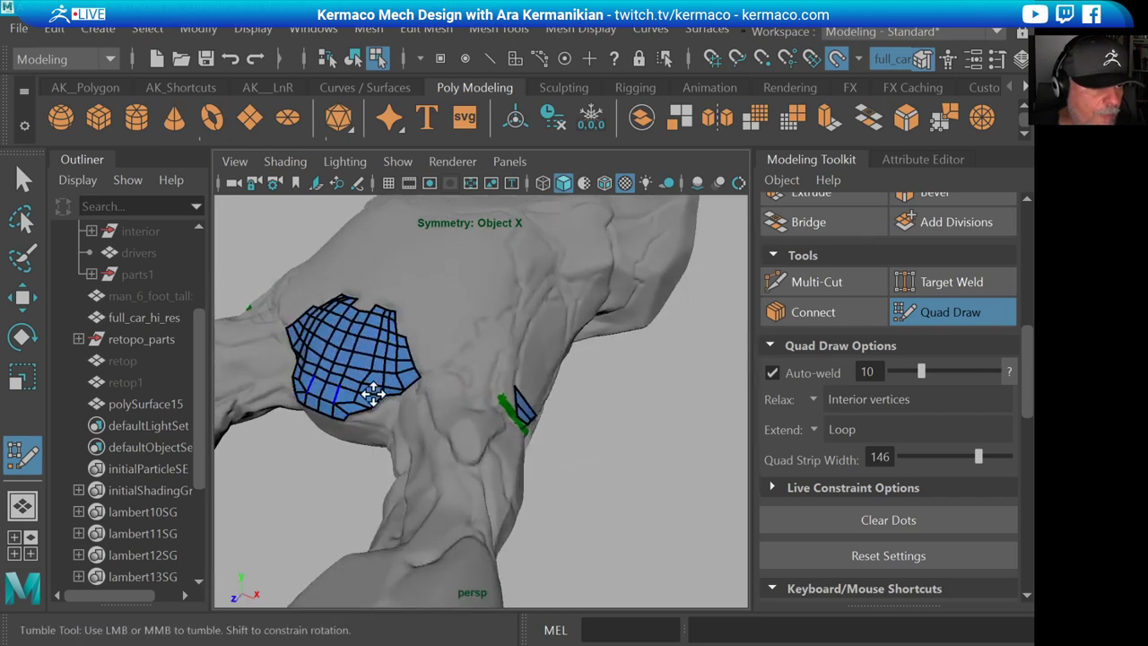
alt+drag(373, 395, 574, 372)
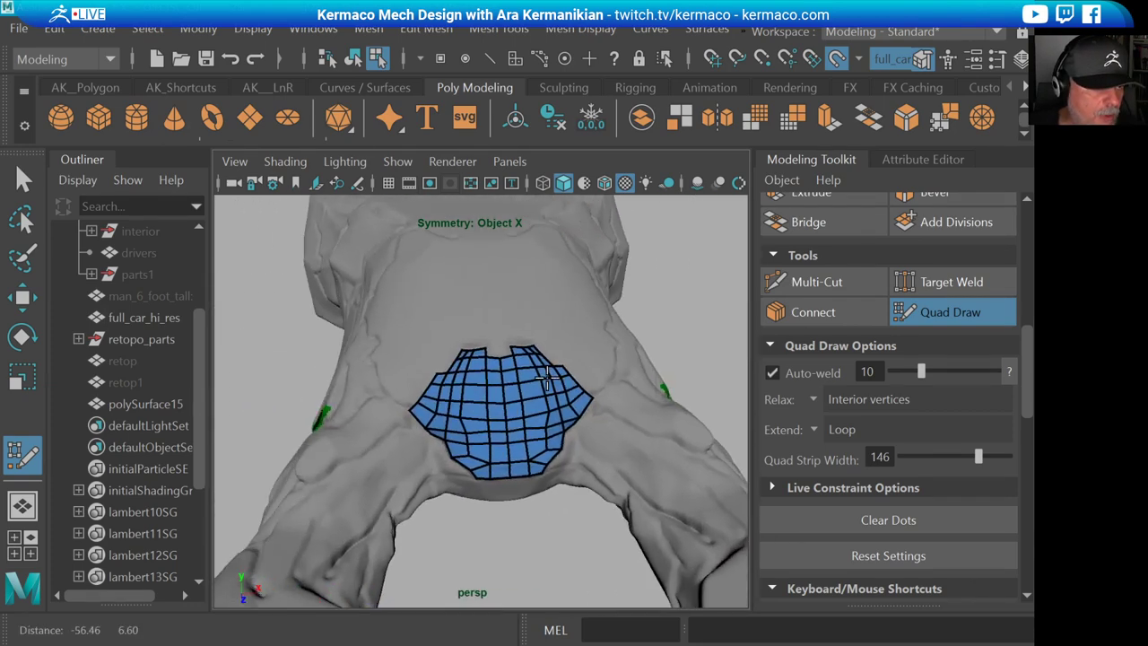
scroll(601, 372, up, 6)
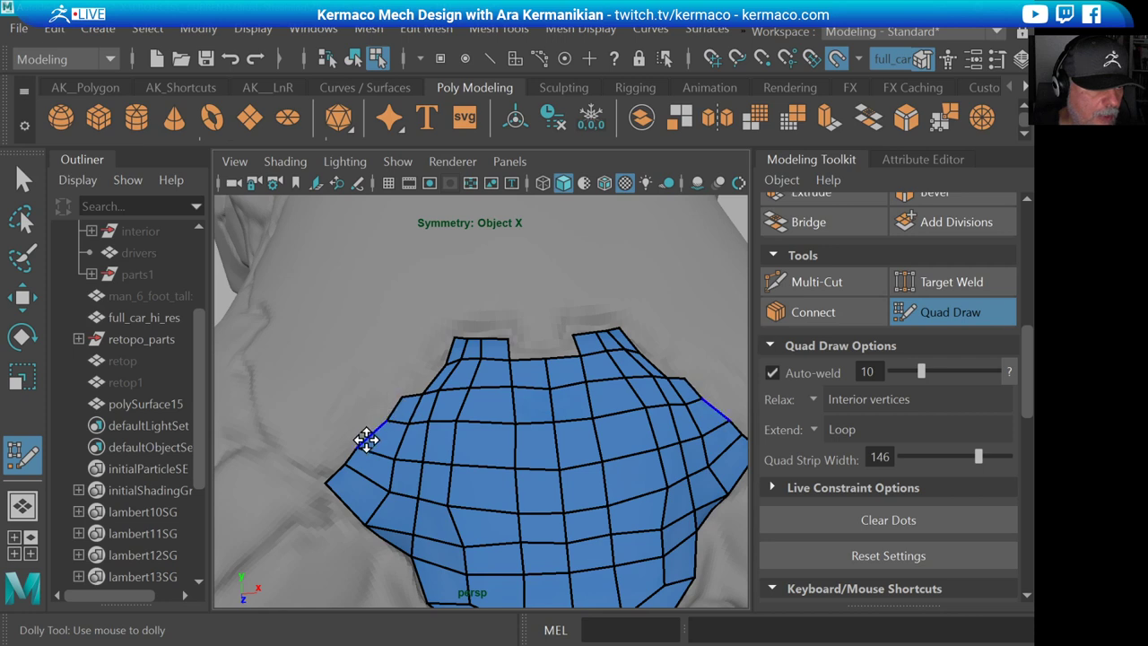
mouse_move(367, 440)
mouse_down()
mouse_move(352, 474)
mouse_move(326, 479)
mouse_move(398, 403)
mouse_up()
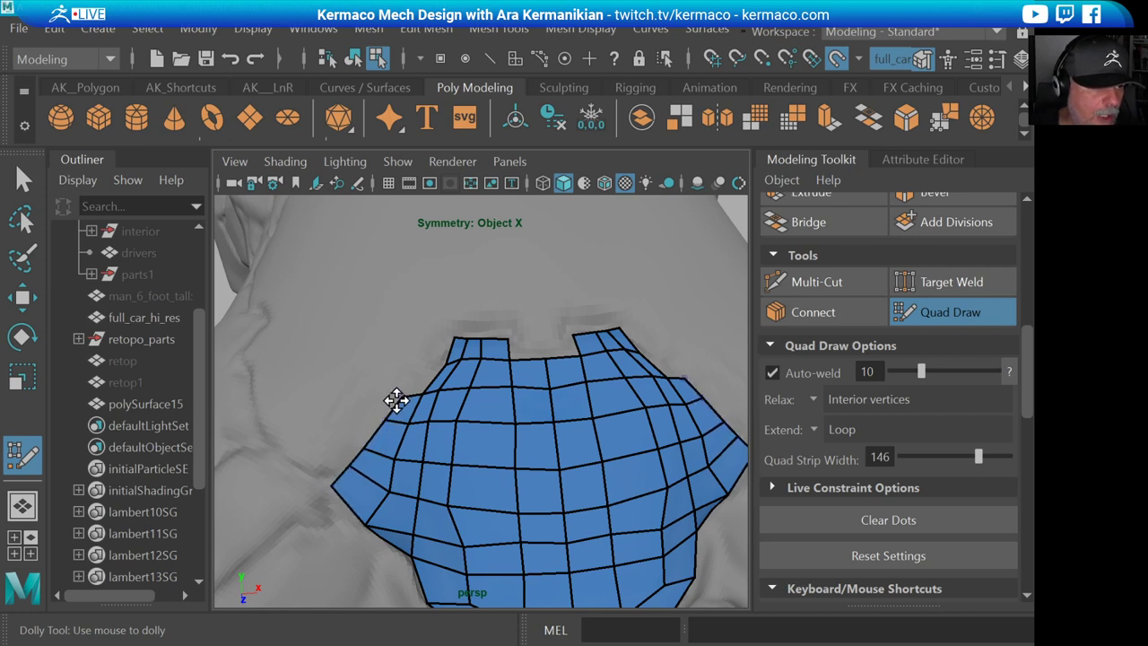
alt+middle_drag(443, 351, 423, 347)
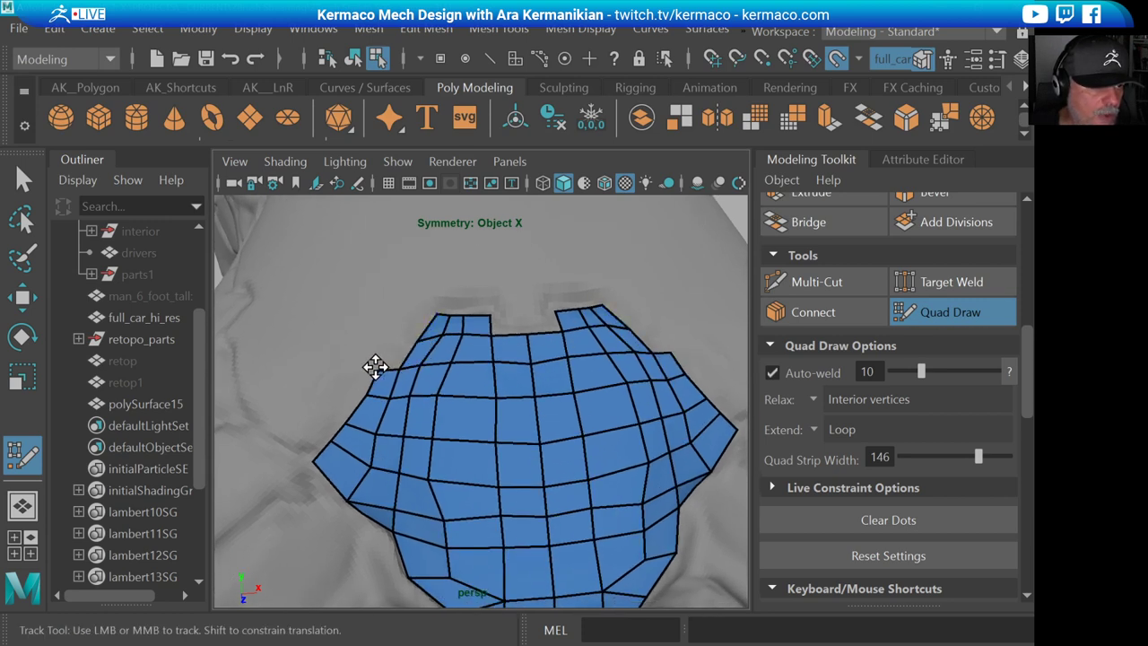
- Adjust the middle vertex on the upper edge of the front patch's raised tabs to even out their quads
alt+middle_drag(436, 377, 477, 345)
mouse_move(478, 345)
alt+mouse_down()
mouse_move(479, 367)
mouse_move(523, 351)
mouse_move(485, 349)
mouse_move(492, 338)
alt+mouse_up()
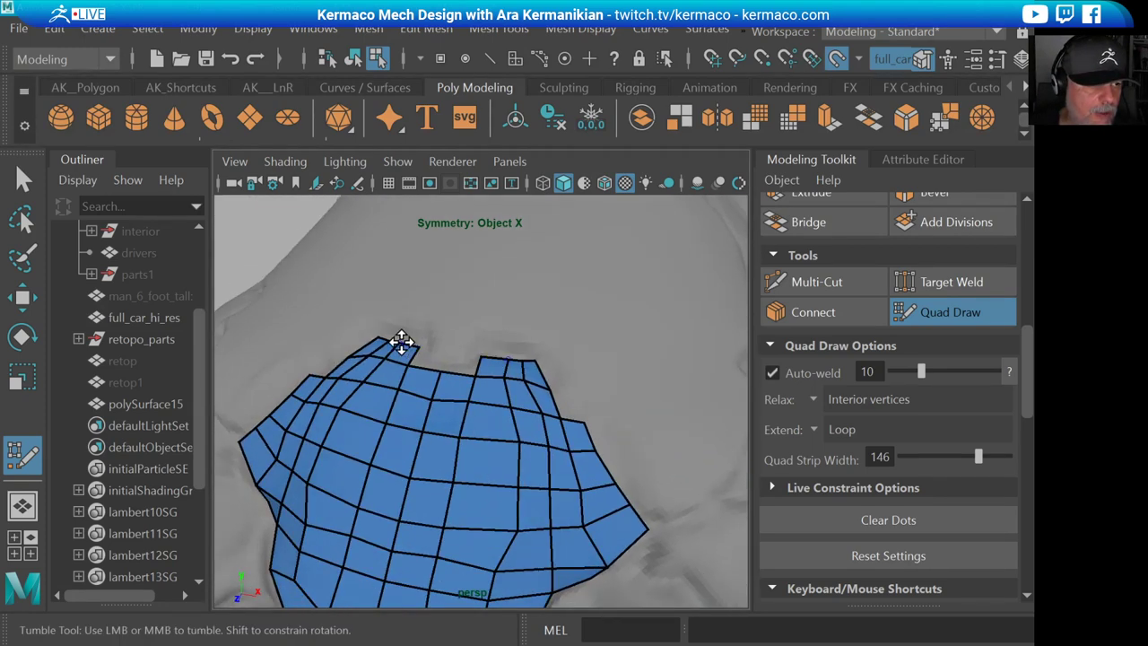
mouse_move(403, 341)
mouse_down()
mouse_move(400, 325)
mouse_move(520, 359)
mouse_up()
alt+middle_drag(519, 359, 552, 359)
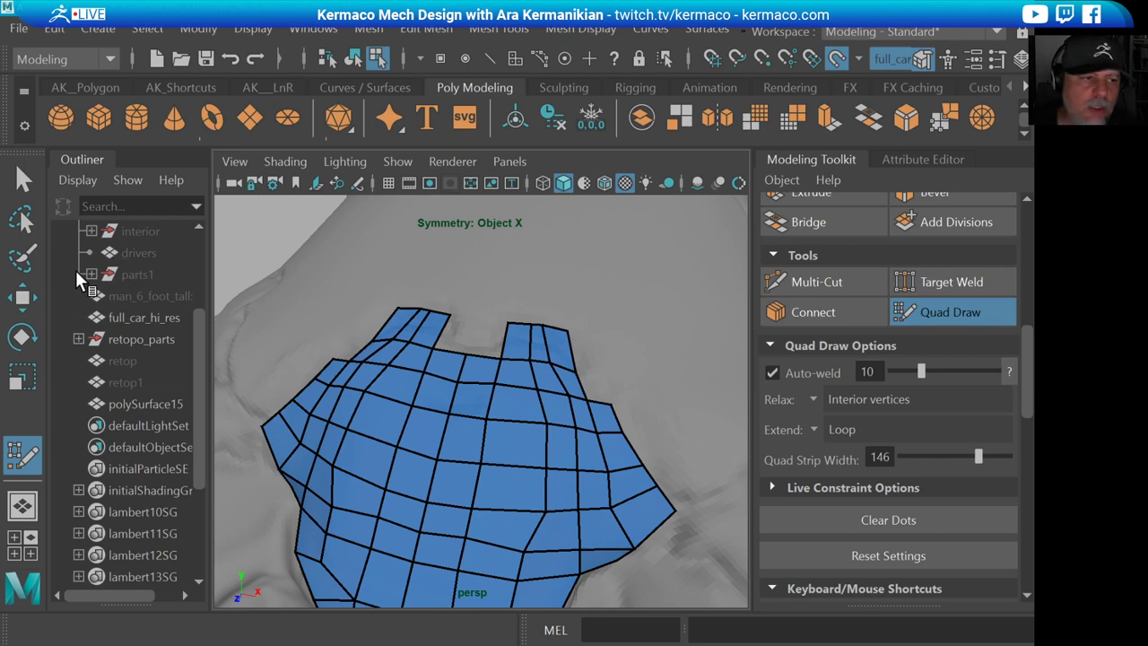
alt+right_drag(508, 365, 499, 339)
alt+middle_drag(431, 333, 441, 292)
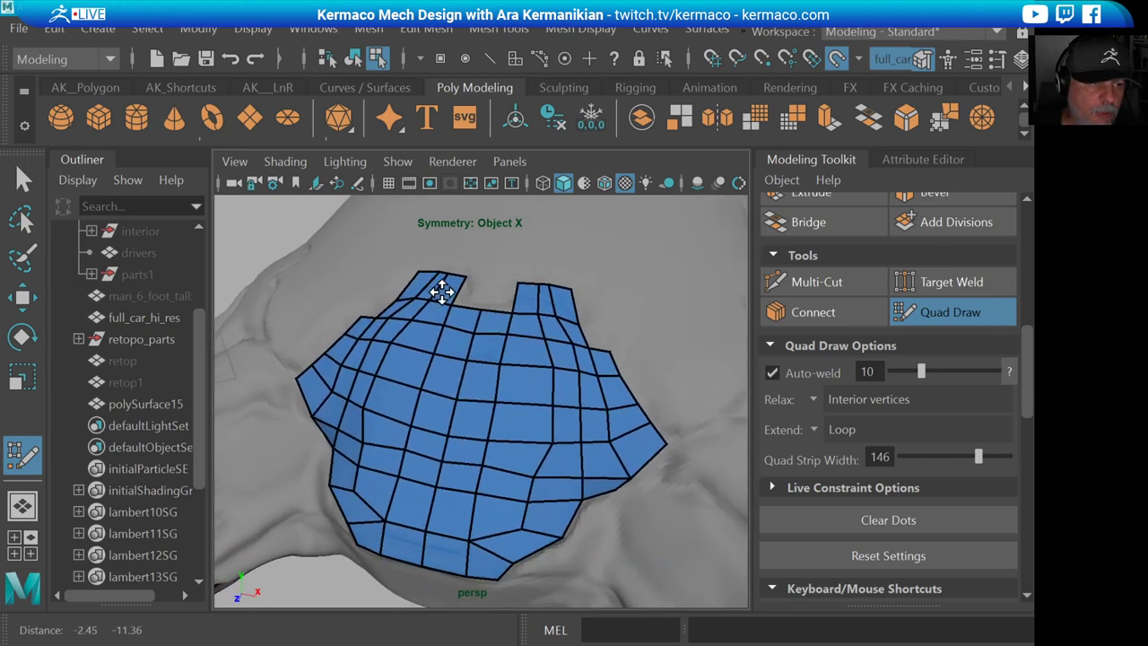
alt+drag(443, 290, 453, 289)
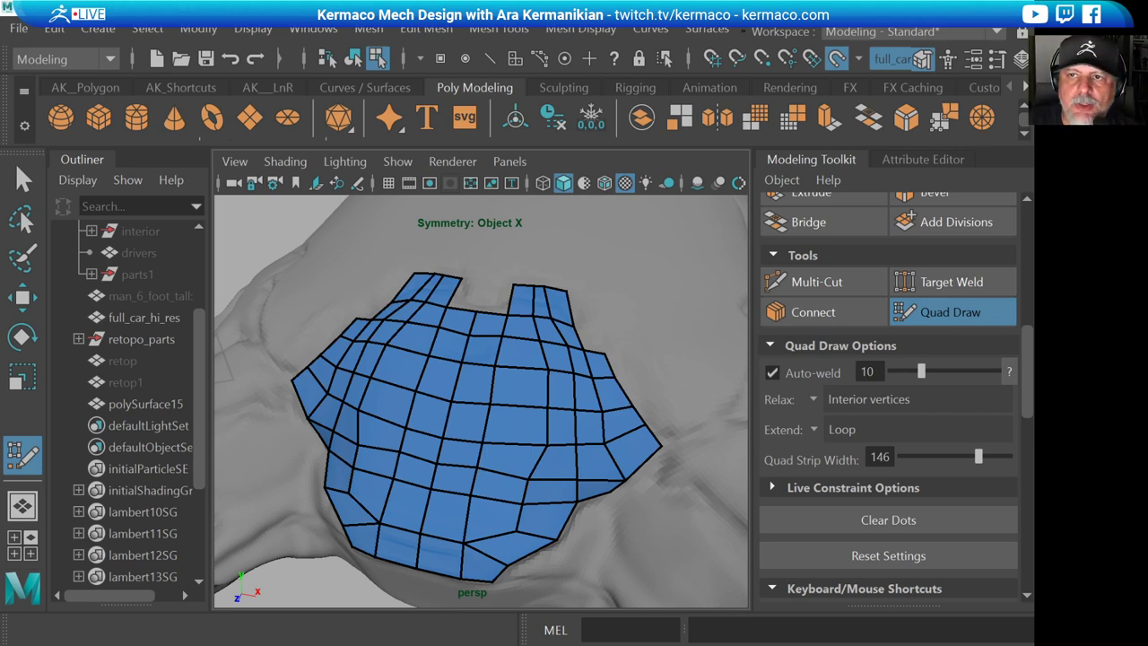
- Switch to the Chrome browser window and look through the October 2019 schedule on Pixologic's Broadcast Calendar
key(super+Left)
key(super+Left)
key(super+Left)
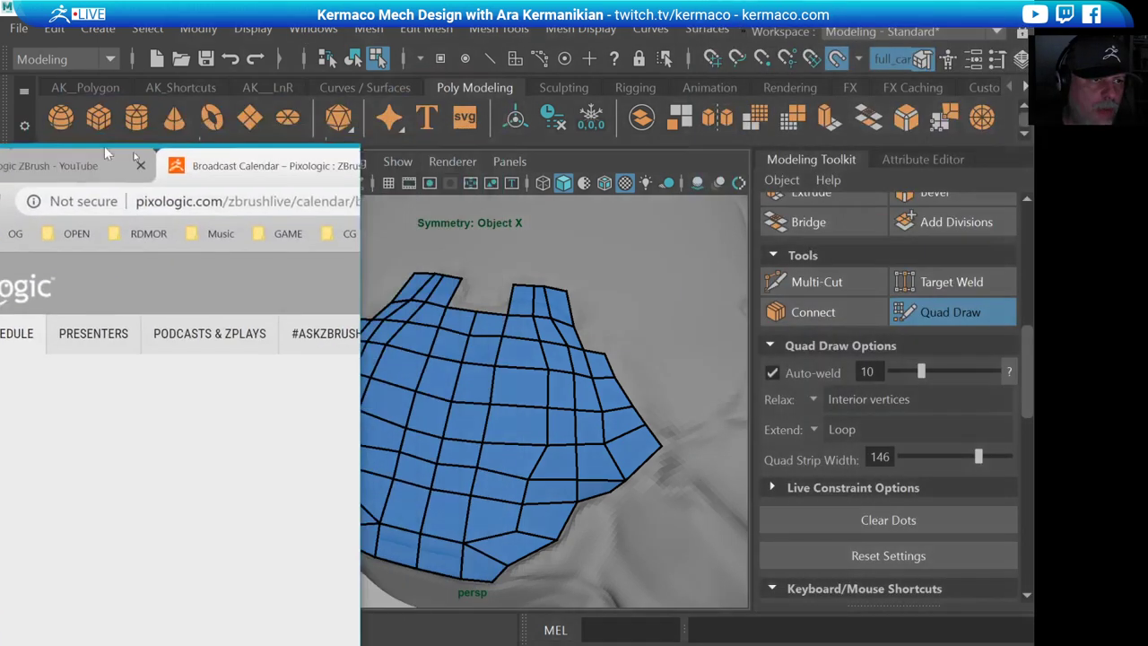
key(super+Up)
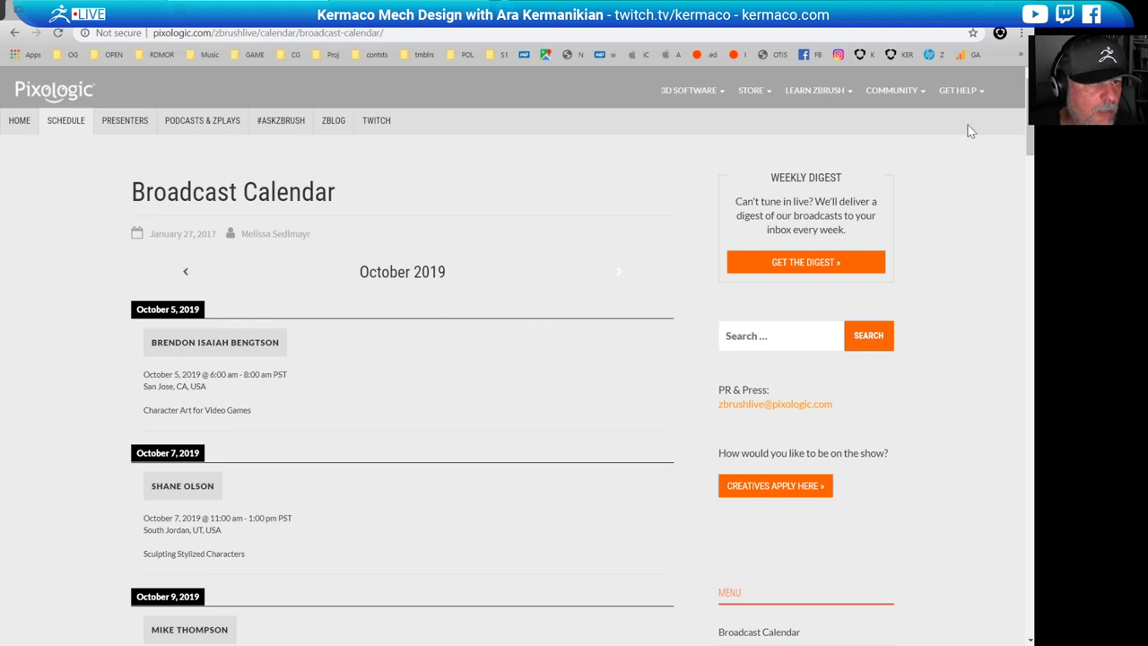
scroll(326, 346, down, 1)
scroll(326, 345, up, 1)
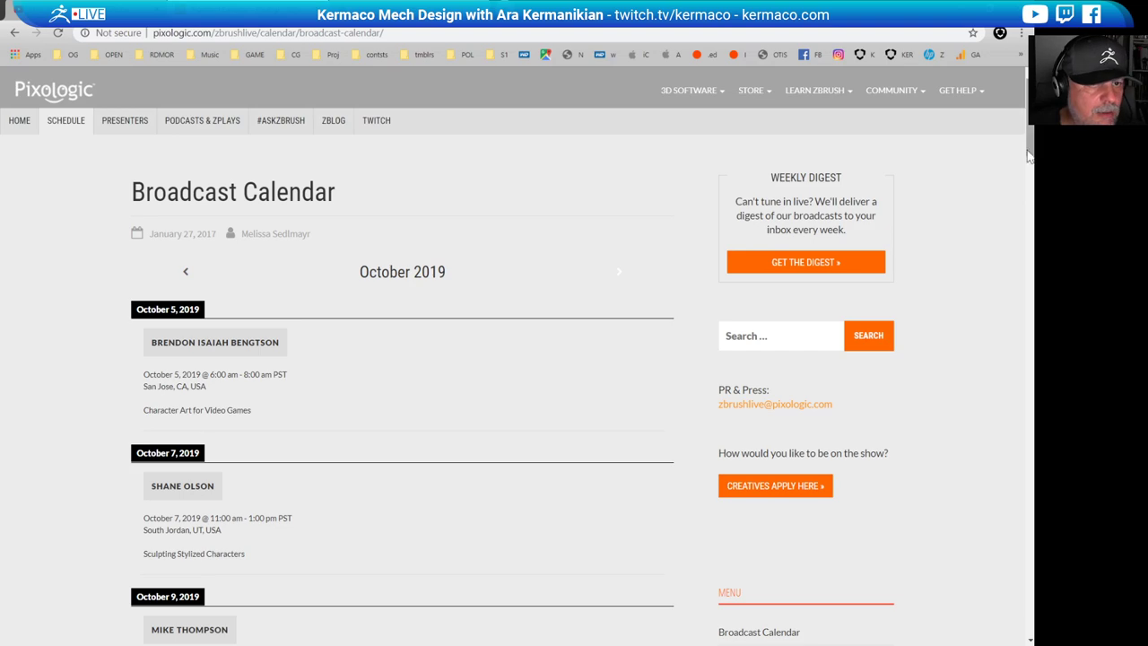
scroll(1031, 135, down, 6)
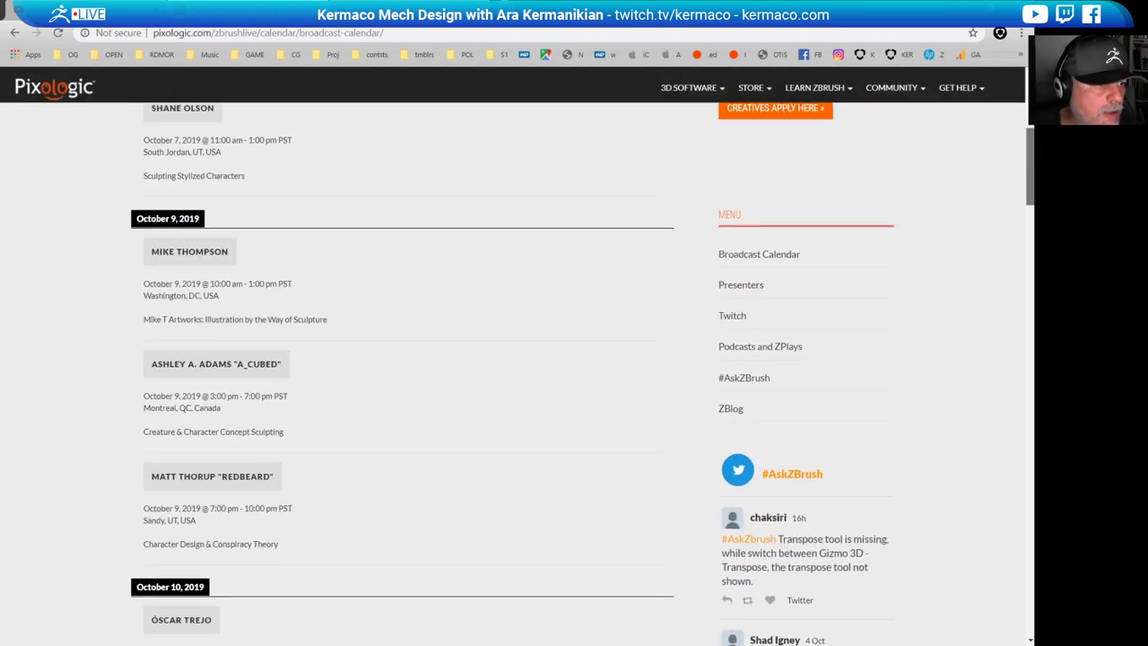
scroll(513, 373, down, 4)
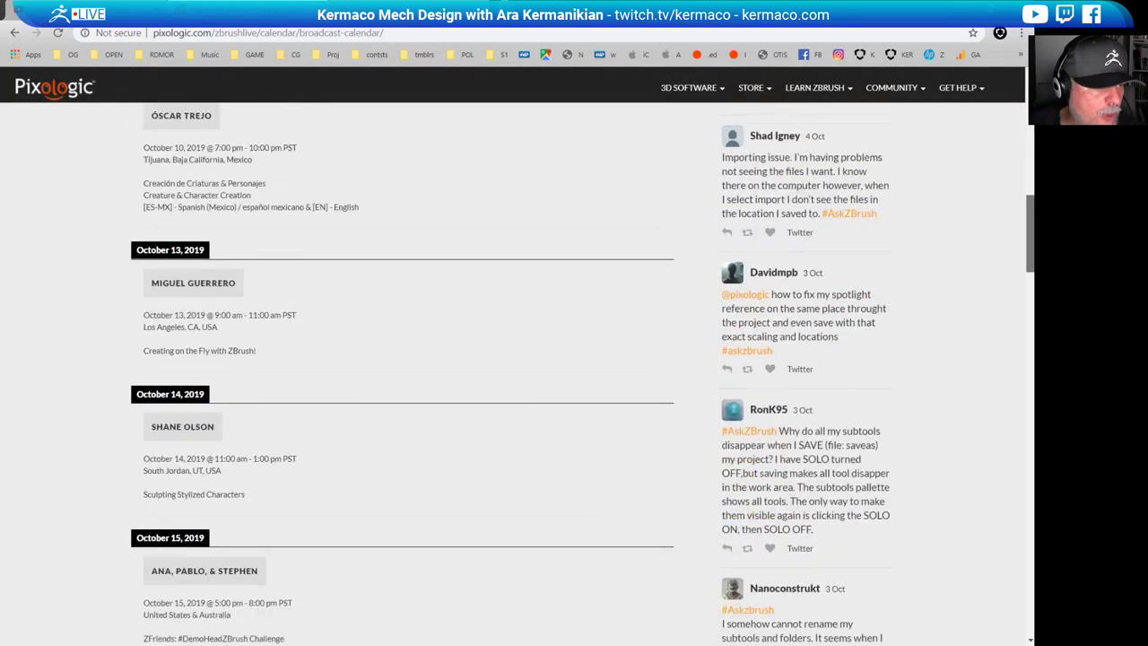
drag(1031, 233, 1031, 115)
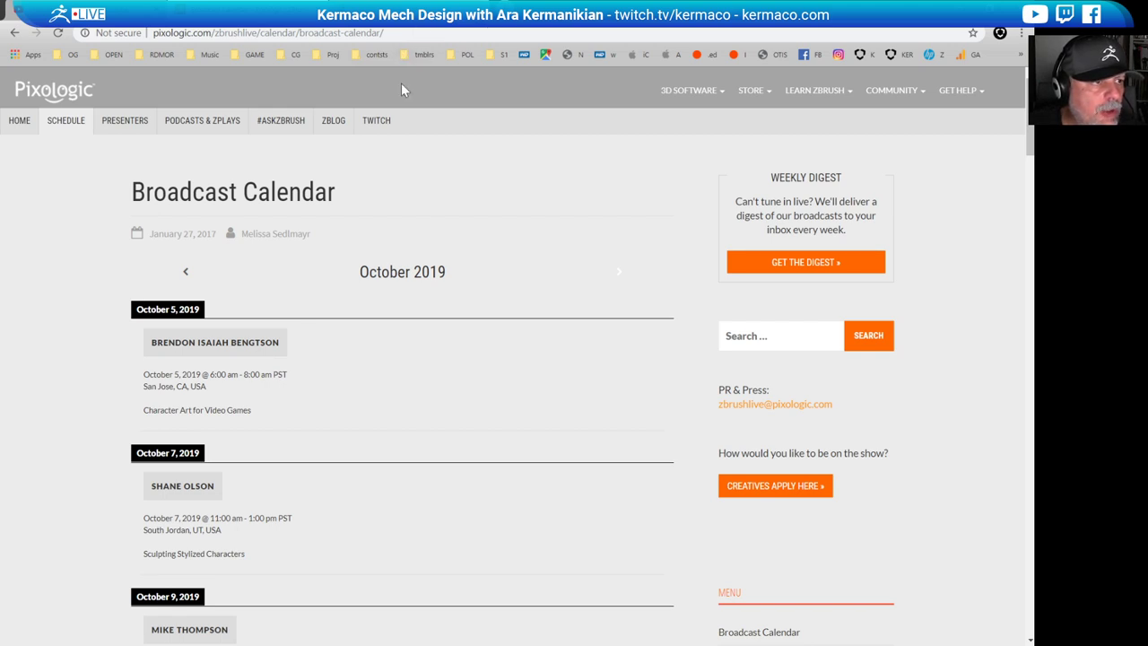
- Open the KERMACO YouTube channel from the bookmarks in a new browser tab
key(ctrl+t)
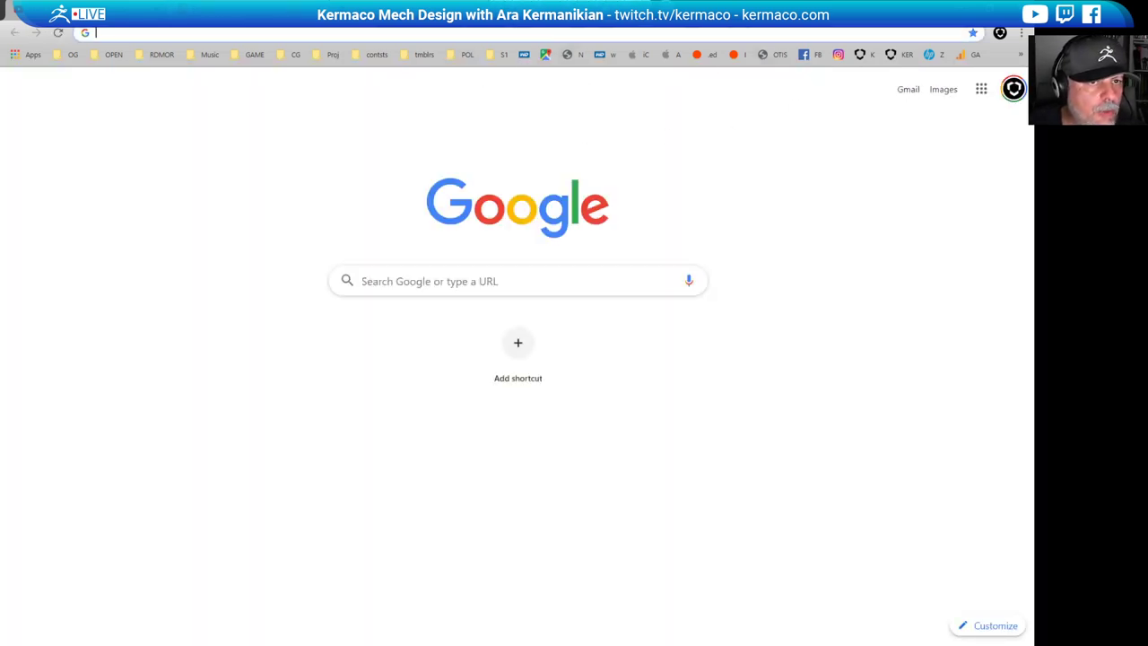
click(1020, 54)
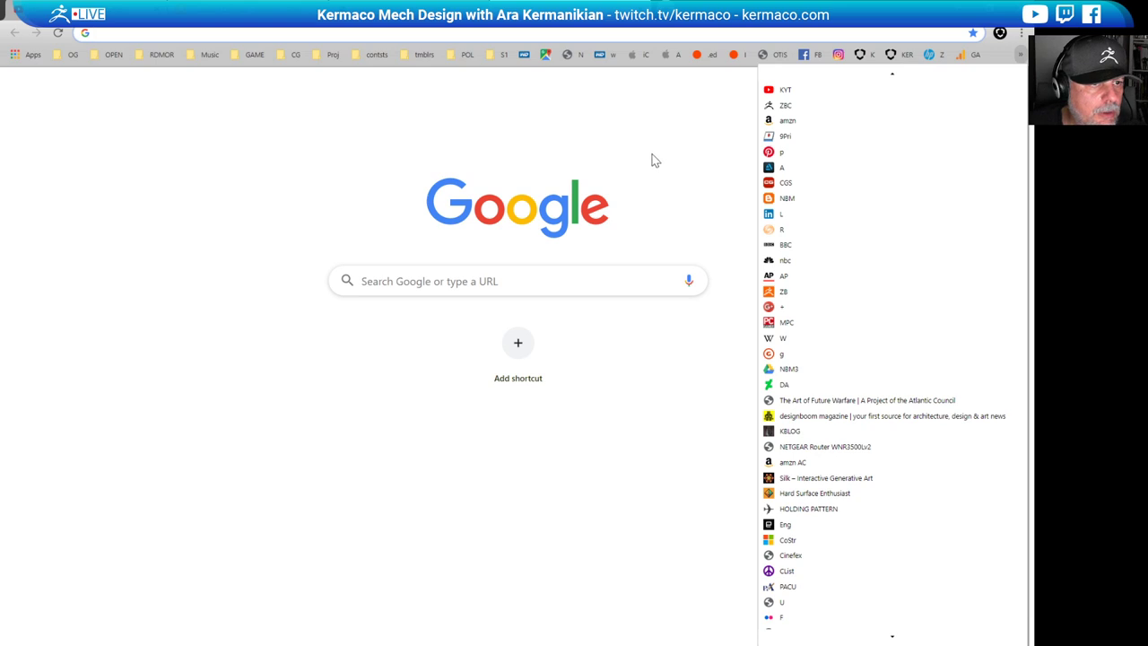
click(687, 151)
click(1021, 54)
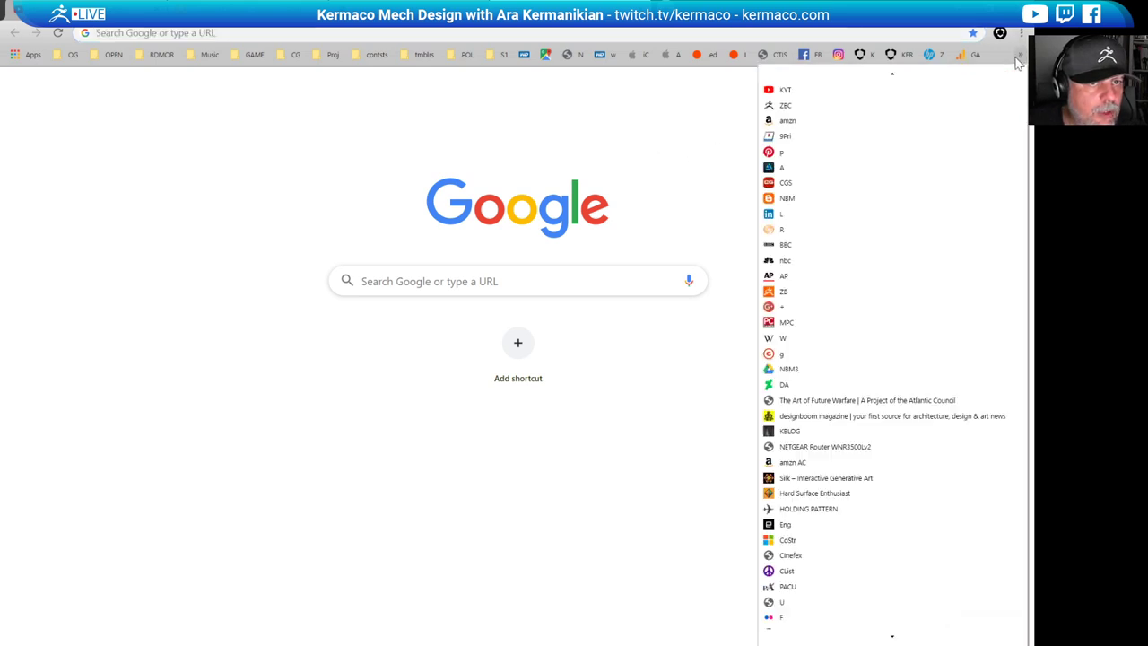
click(858, 94)
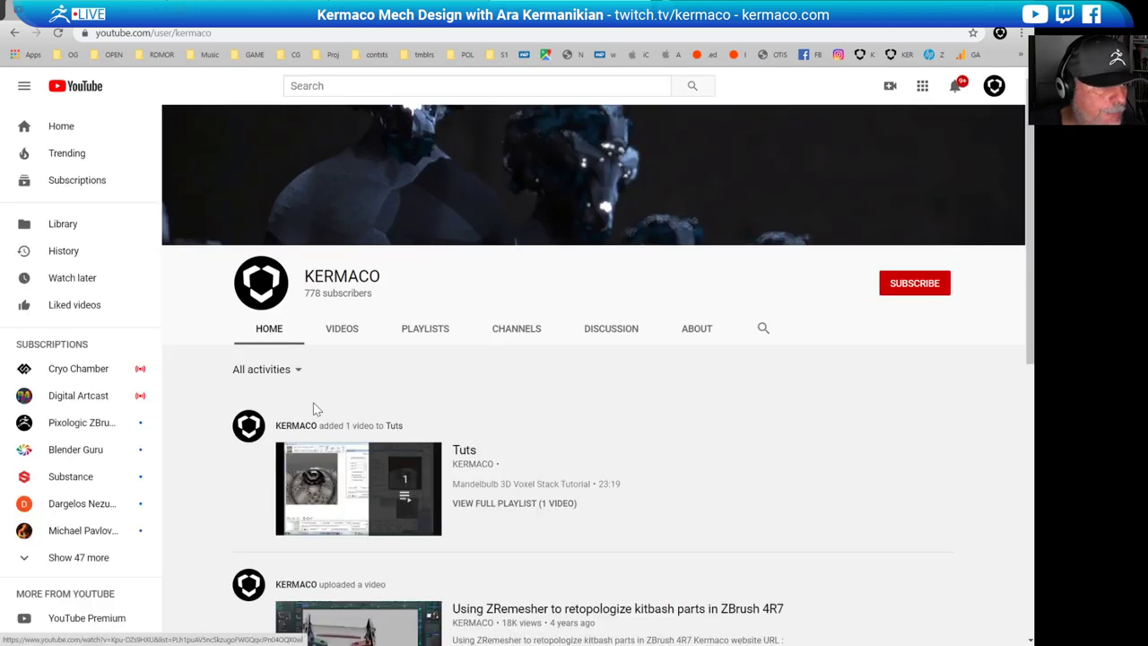
- Go to the subscribed Pixologic ZBrush channel and view its uploaded videos
click(76, 423)
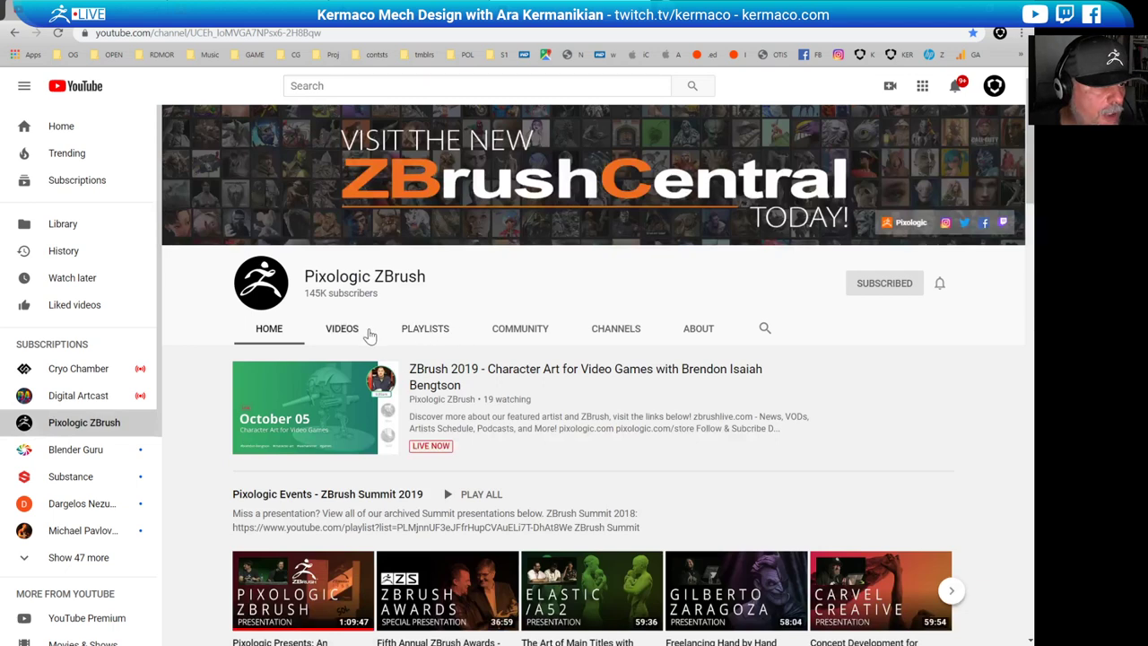
click(366, 332)
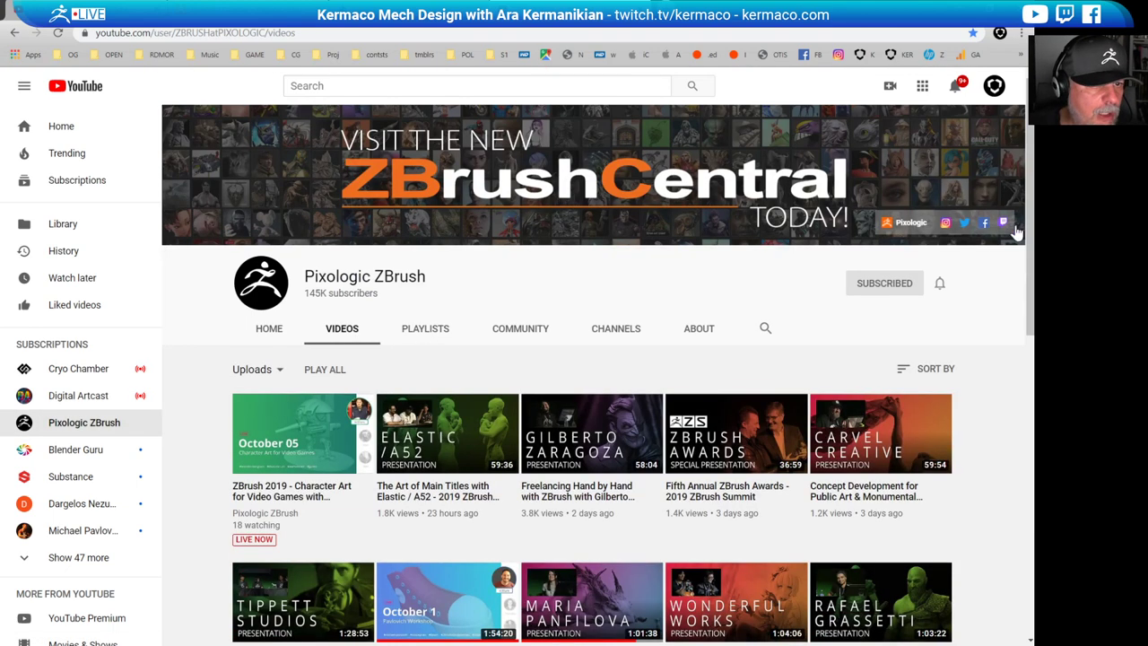
mouse_move(1030, 257)
mouse_down()
mouse_move(1017, 316)
mouse_move(1028, 237)
mouse_up()
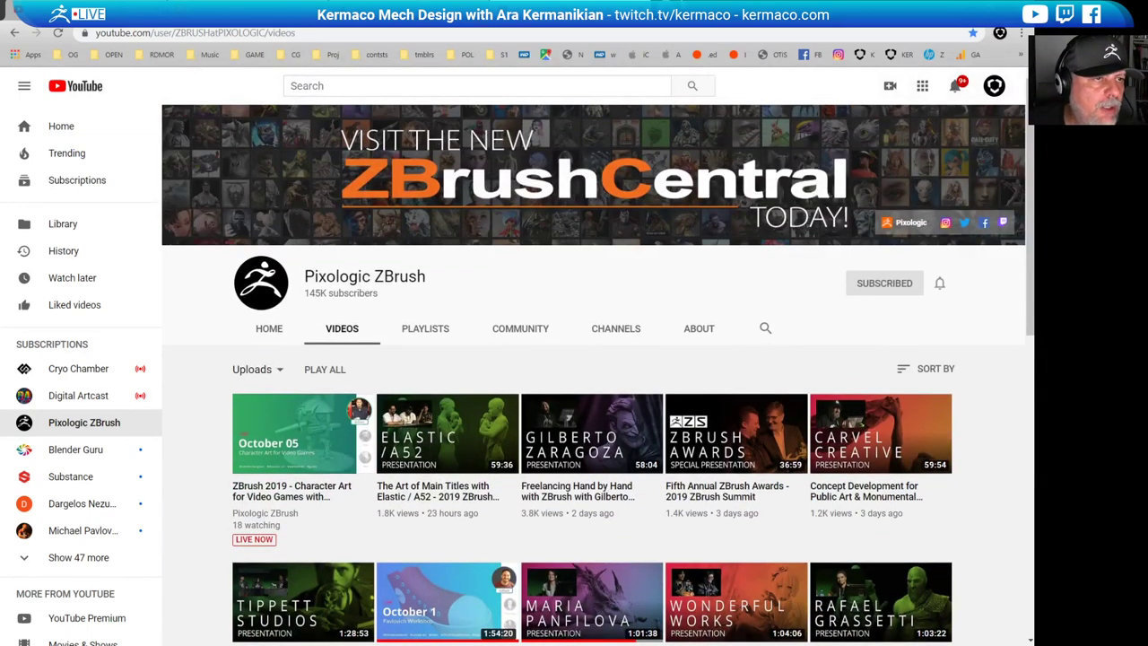
- Open the zbrushlive.com site in a new browser tab
key(ctrl+t)
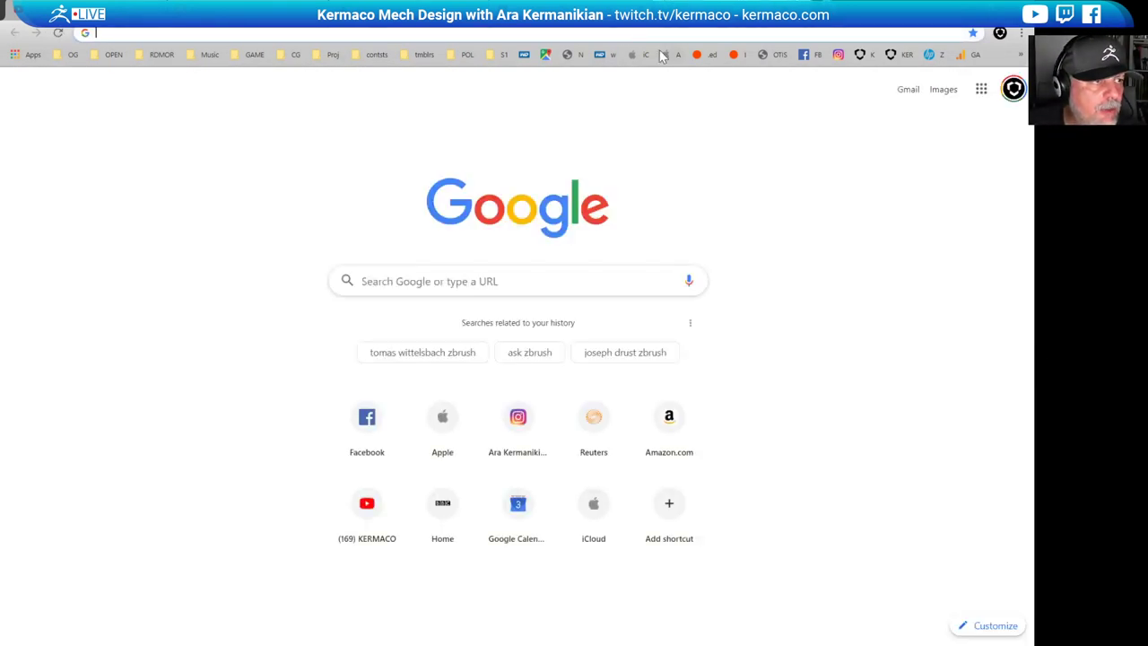
text(zbrush)
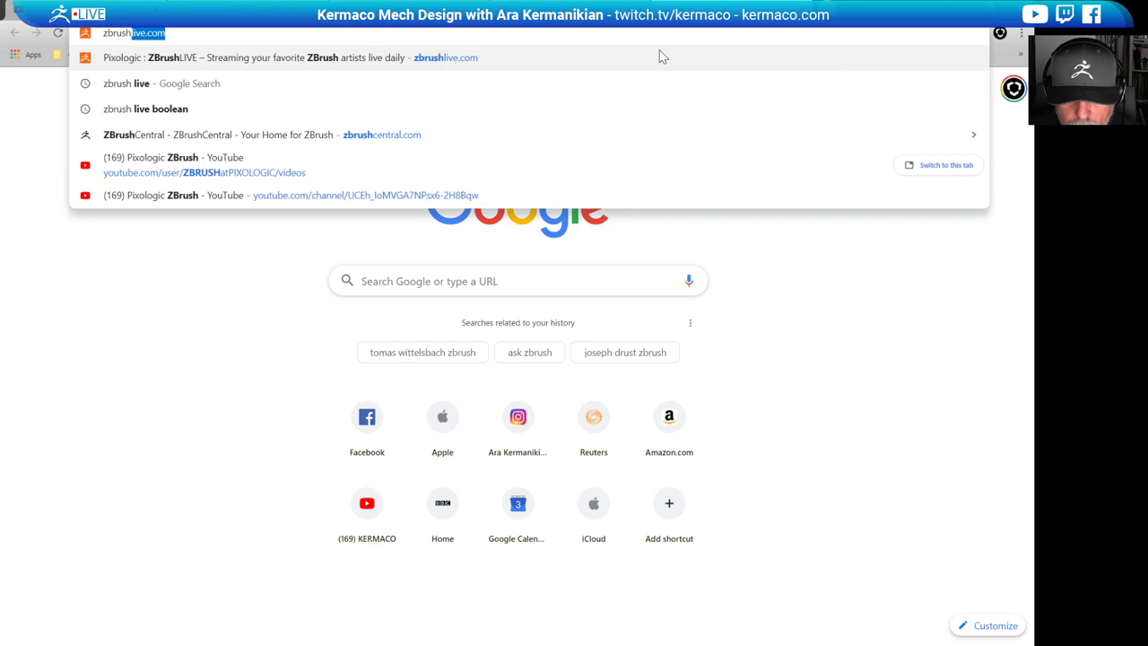
text(live.com)
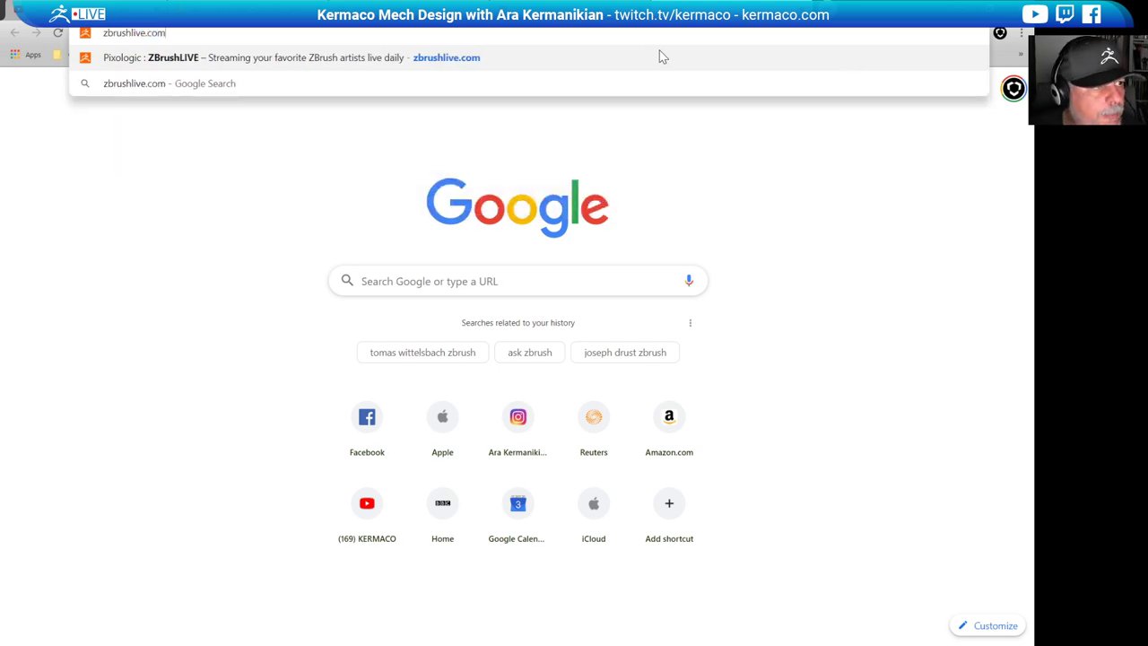
key(Return)
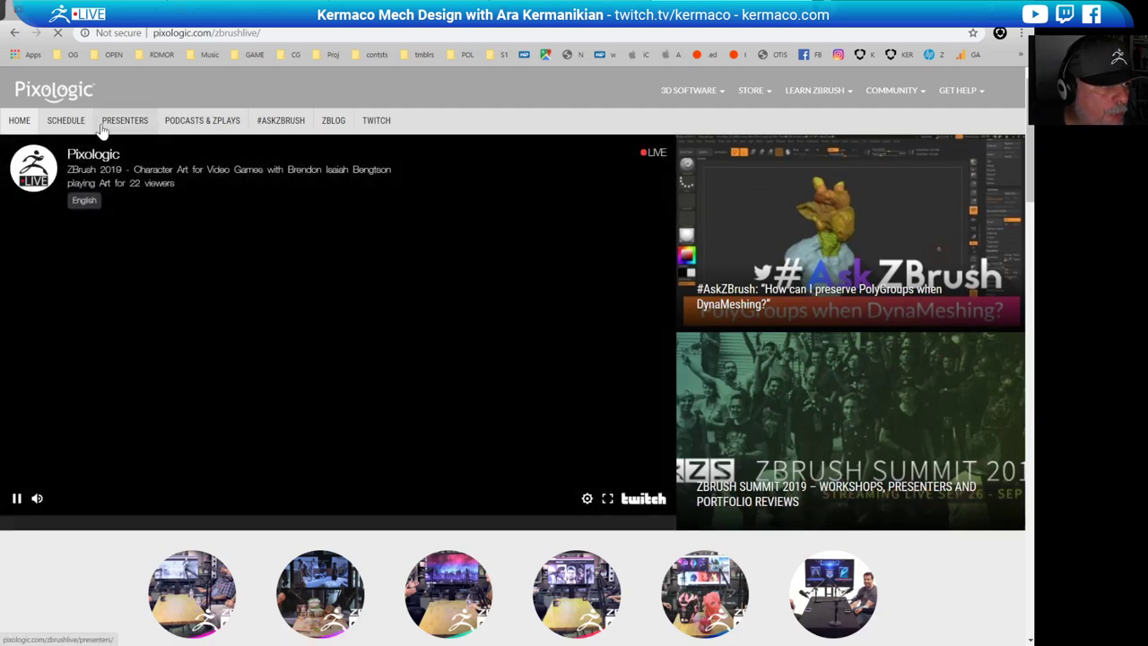
- Browse the ZBrushLIVE presenters list and open the profile page of the Kermaco designer
click(126, 122)
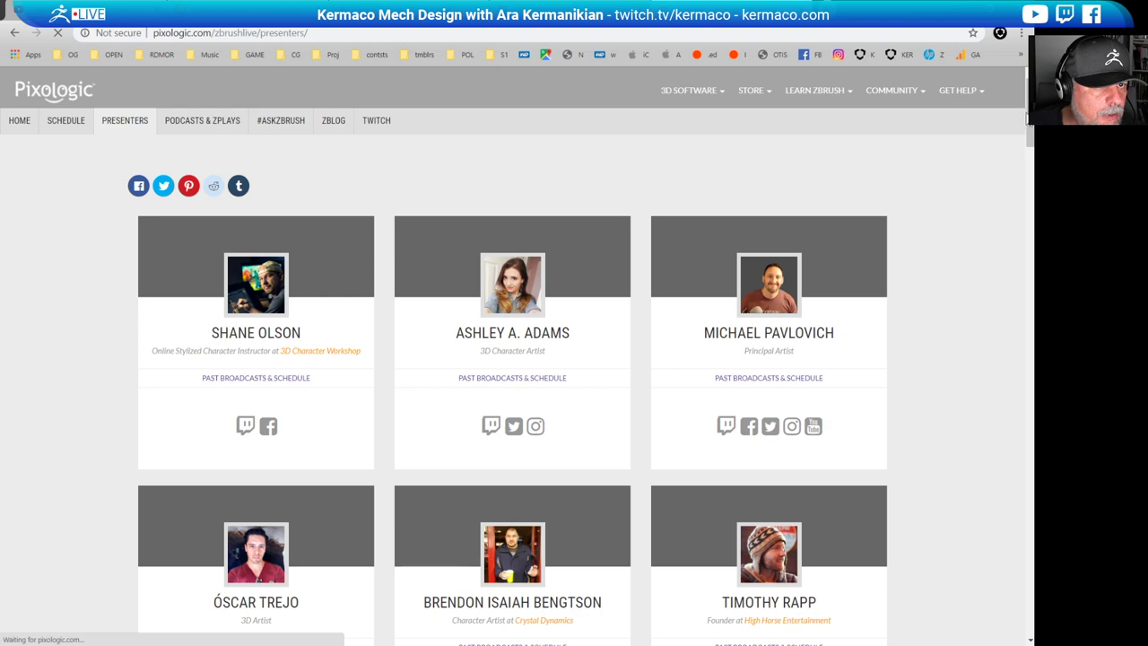
drag(1030, 126, 1030, 385)
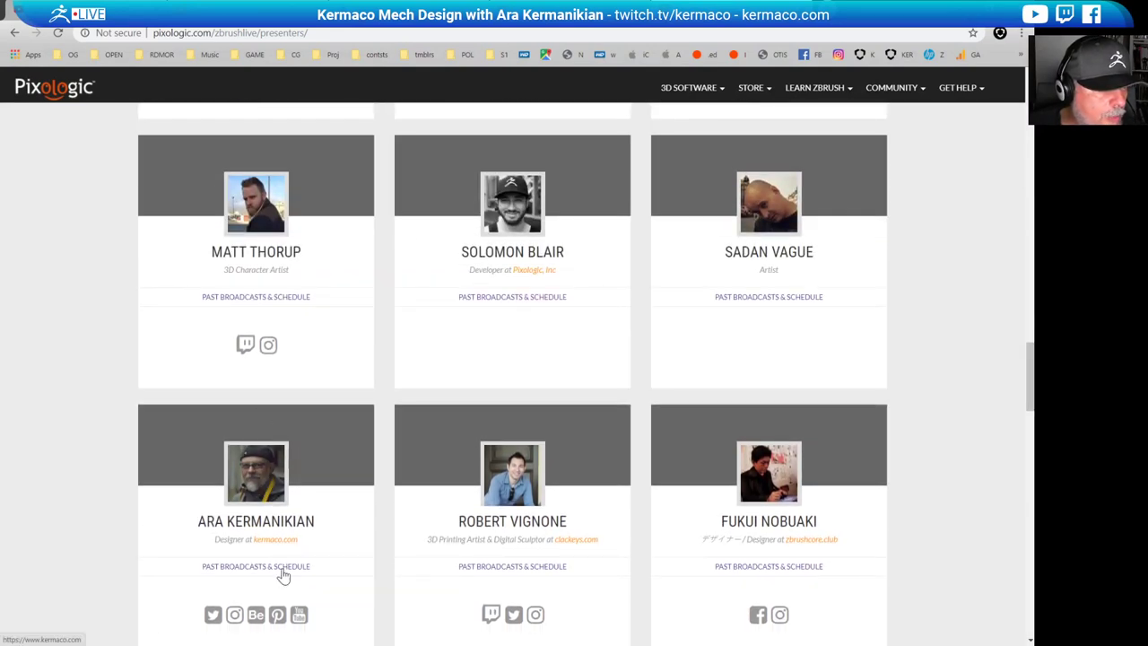
click(255, 508)
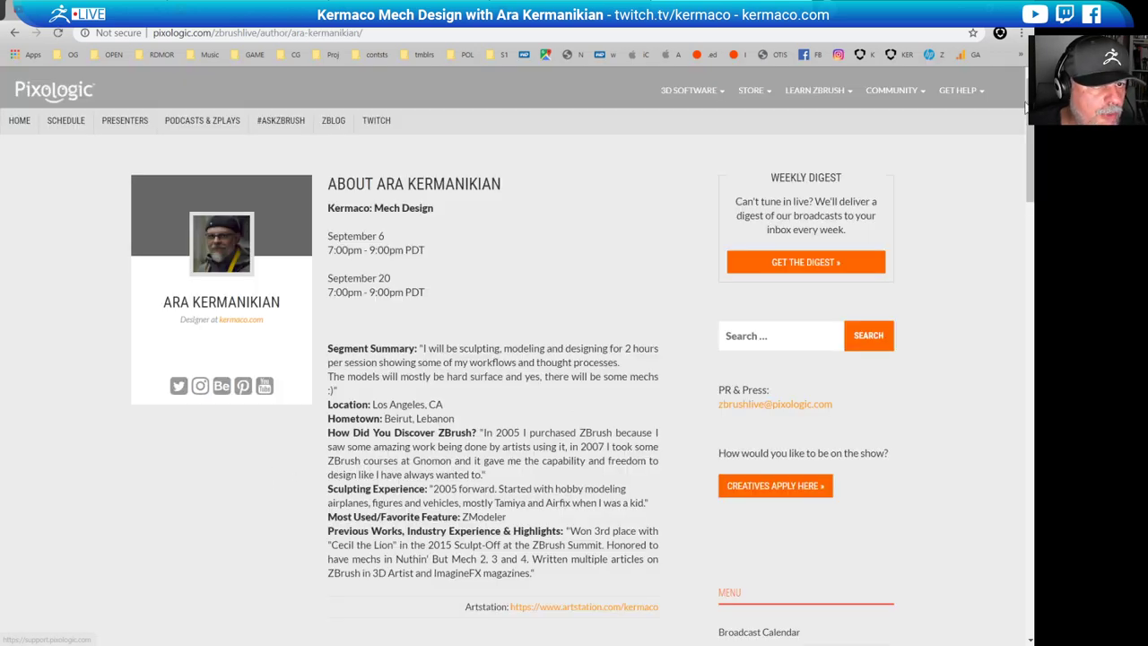
- Look through the presenter's featured Mech Design and Sci-Fi Vehicle Design episodes and return to the biography
drag(1029, 118, 1029, 249)
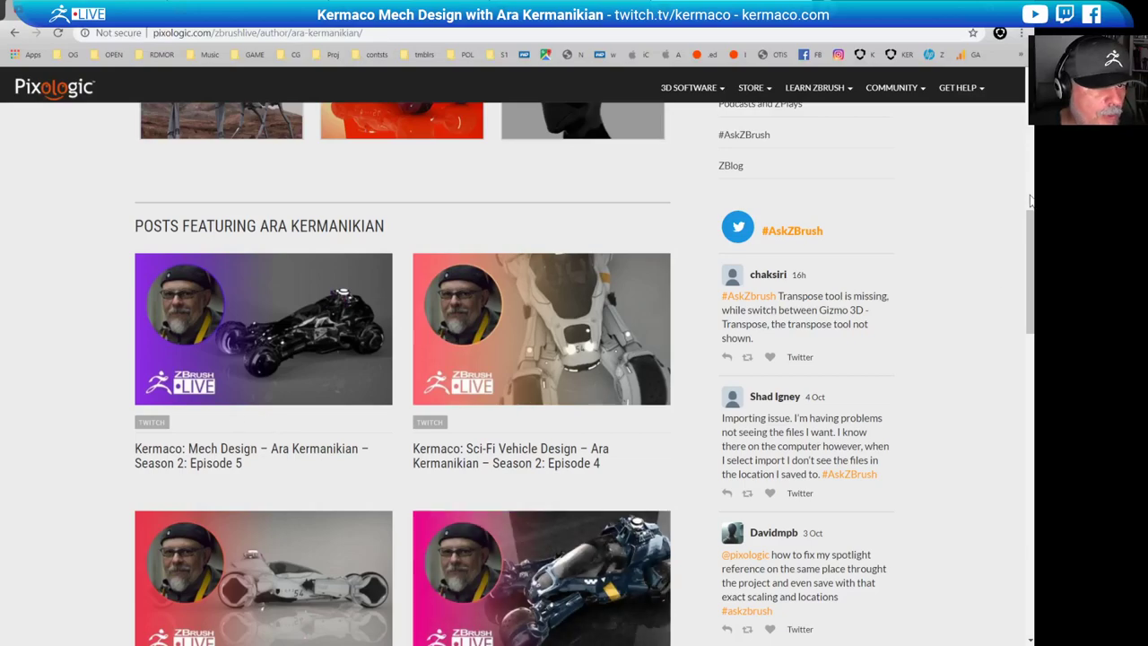
drag(1029, 240, 1031, 320)
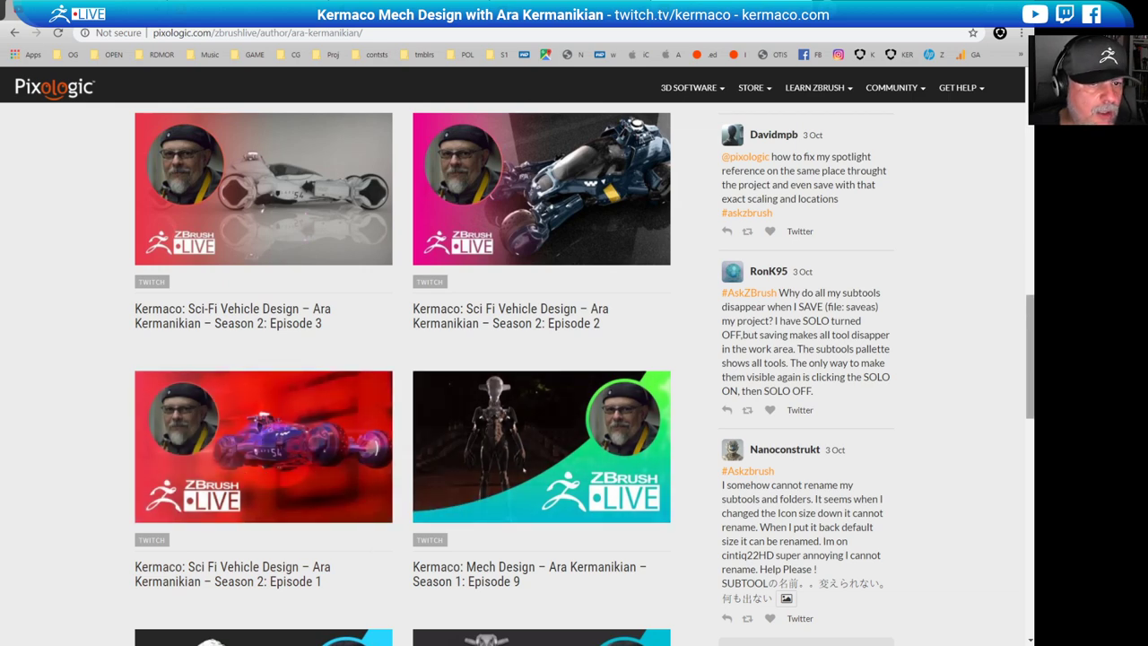
drag(1031, 319, 1027, 128)
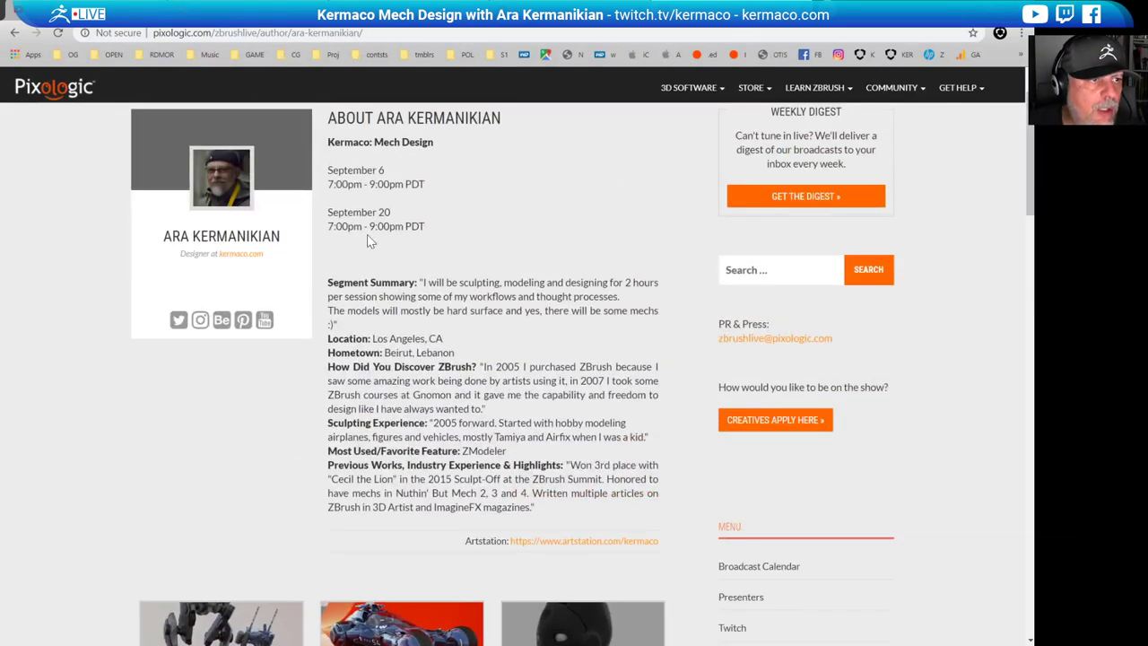
- Return to the Pixologic ZBrush YouTube channel and look through its older uploads for the Kermaco episodes
click(537, 13)
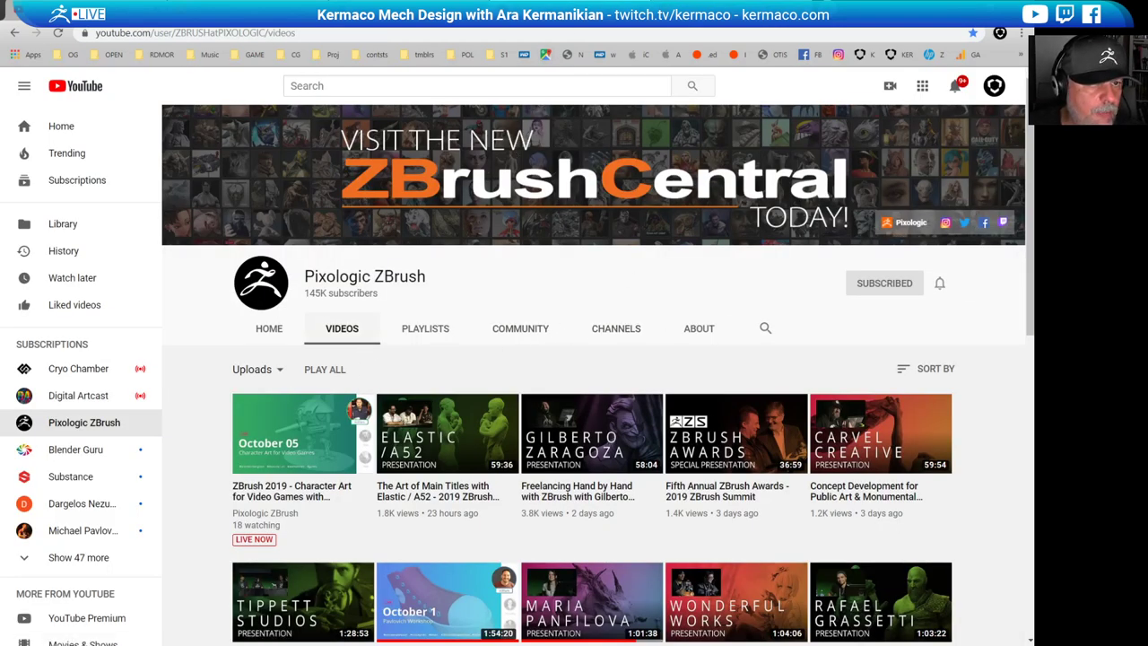
scroll(1031, 179, down, 1)
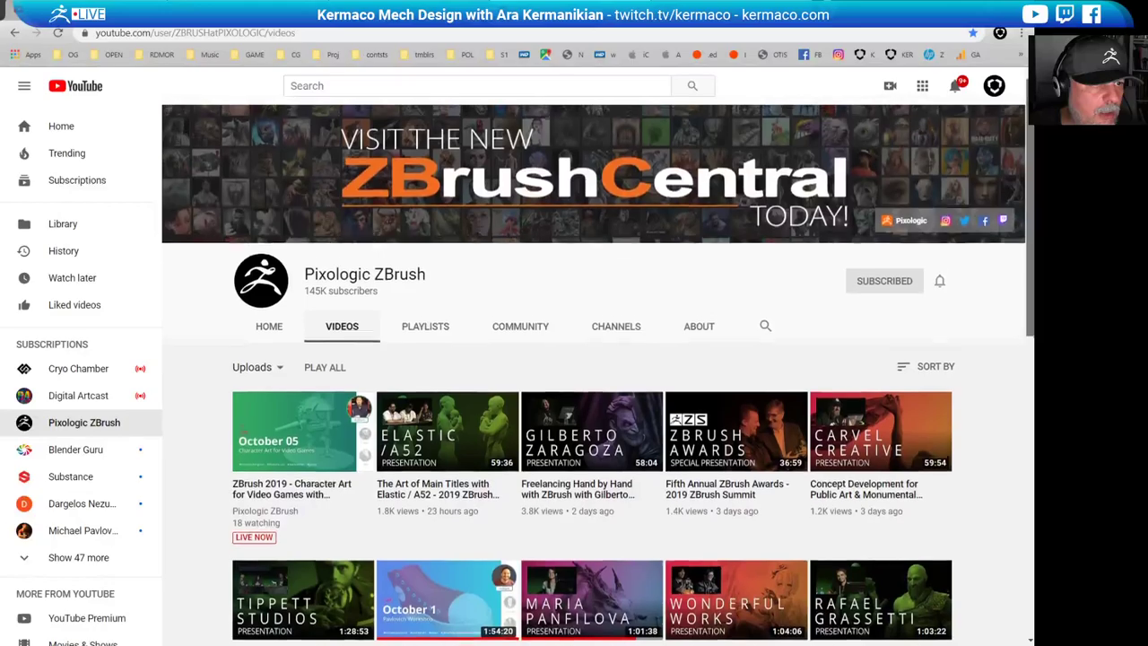
scroll(1033, 283, down, 2)
scroll(1033, 282, down, 6)
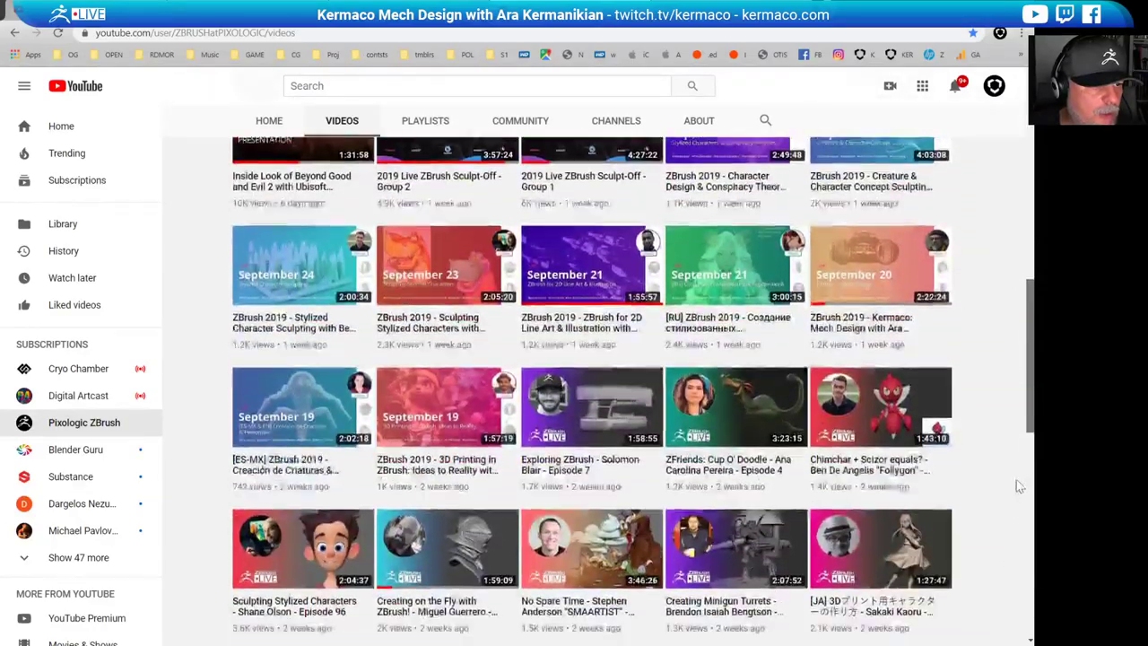
scroll(1017, 480, down, 4)
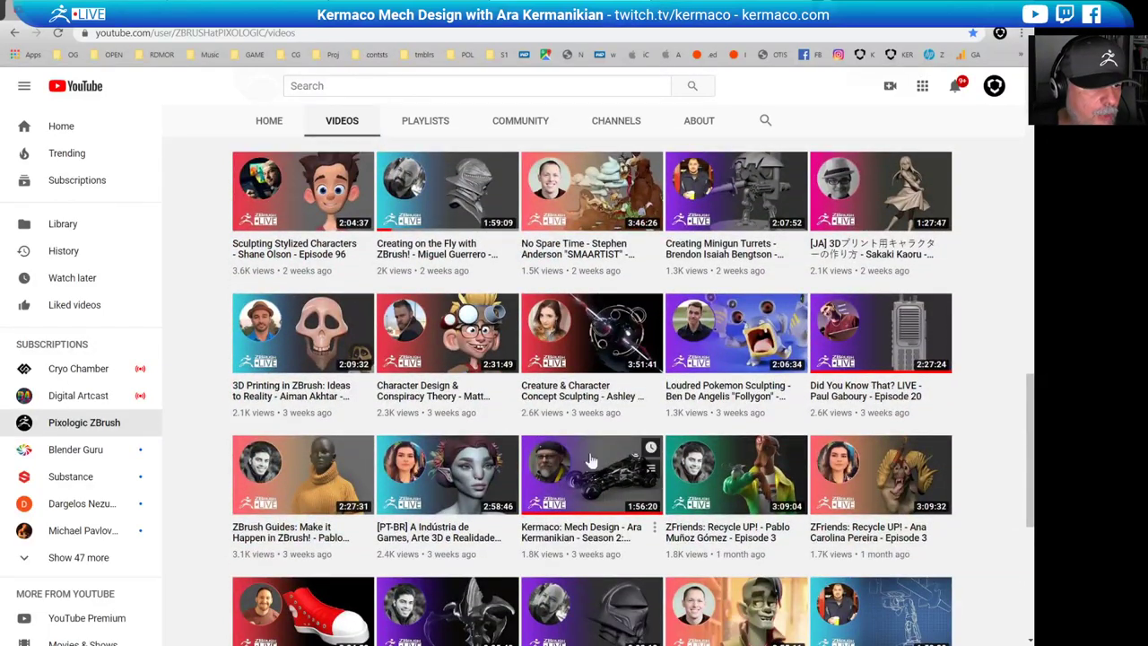
drag(1031, 396, 1018, 56)
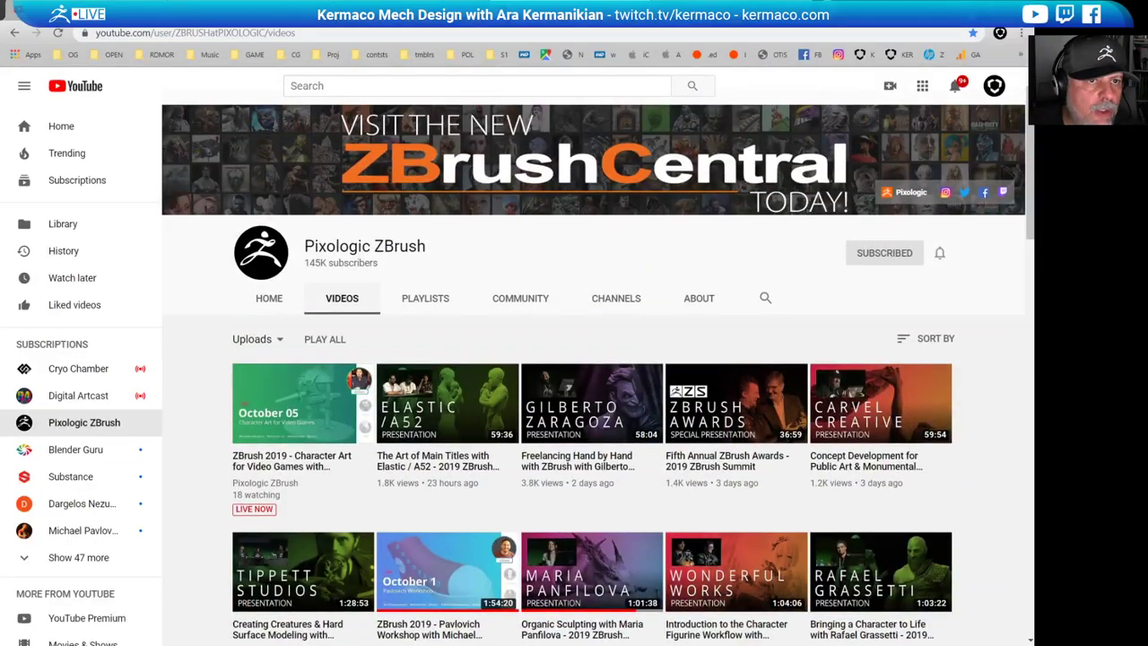
- Switch to Maya and inspect the front patch around its two raised tabs
key(alt+Tab)
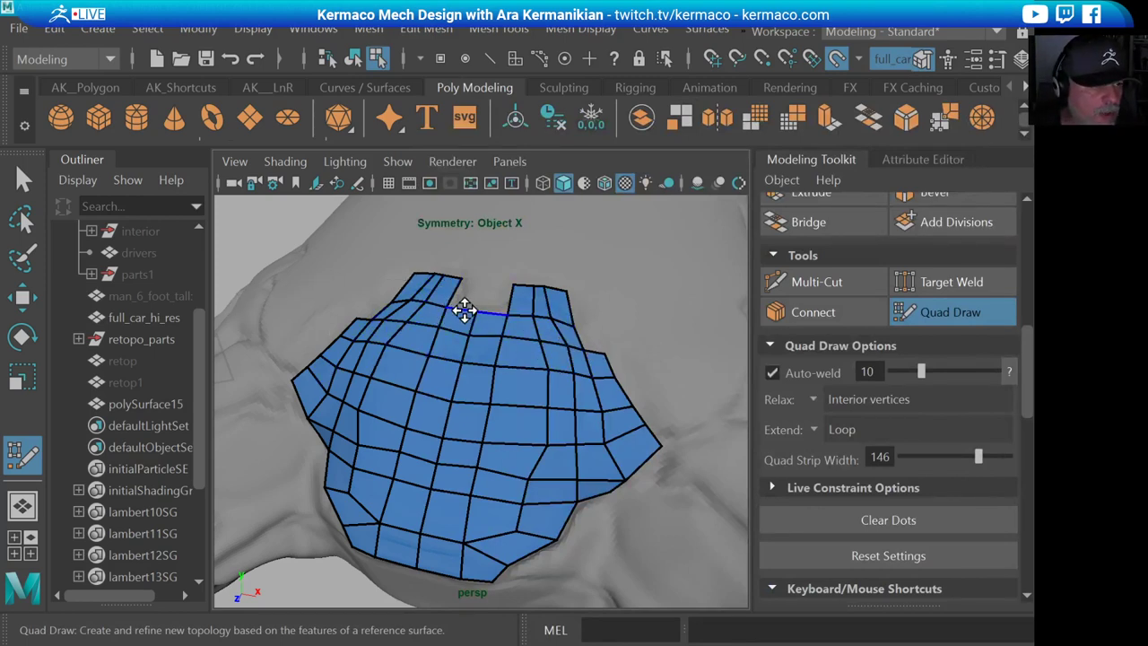
alt+drag(608, 311, 581, 300)
alt+middle_drag(582, 301, 628, 300)
alt+right_drag(515, 297, 537, 272)
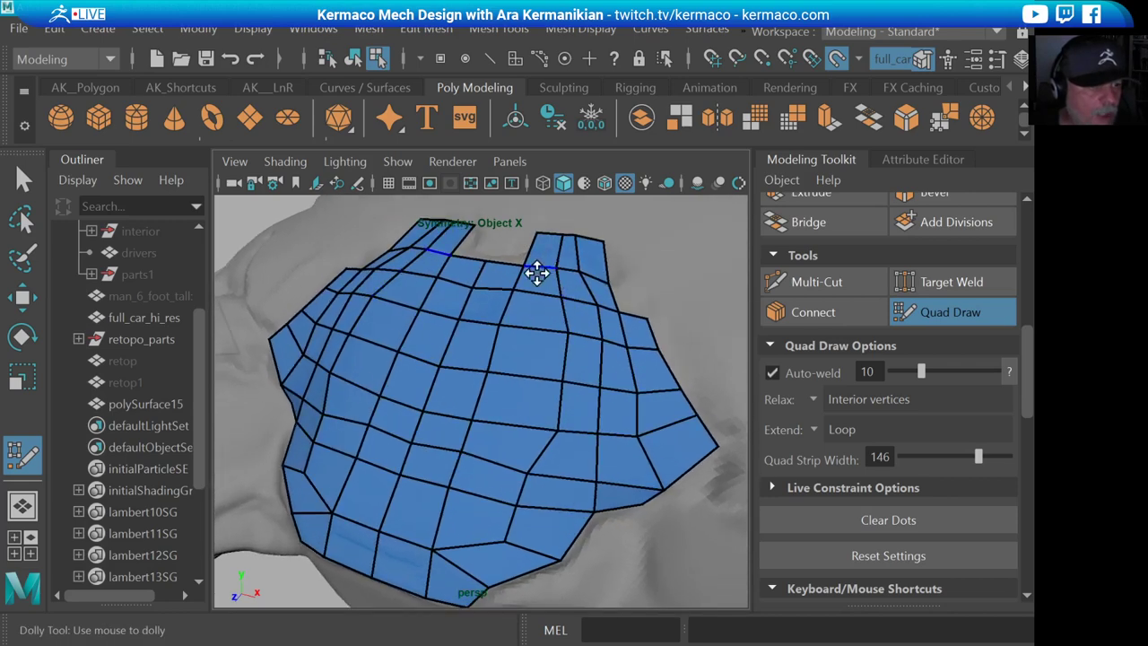
alt+middle_drag(536, 273, 567, 285)
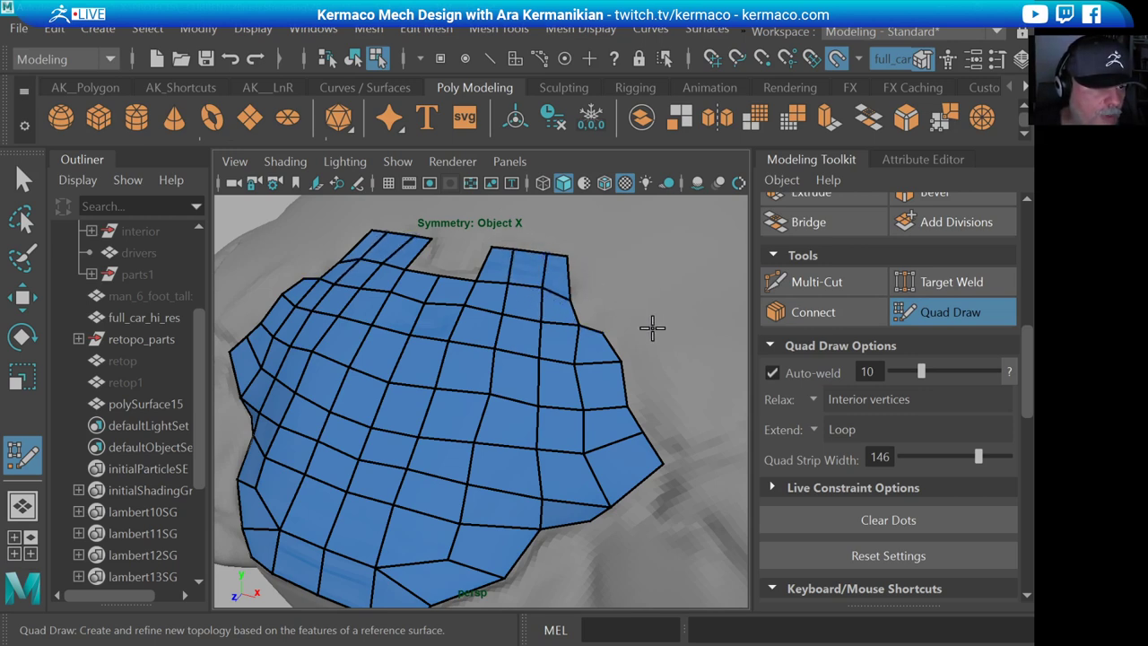
- Extend the small patch on the car's side rearward with quads filled between dots placed along both edges of the panel
alt+right_drag(653, 328, 541, 326)
alt+drag(422, 301, 485, 280)
alt+middle_drag(486, 279, 484, 303)
alt+drag(592, 329, 489, 305)
alt+middle_drag(489, 305, 414, 284)
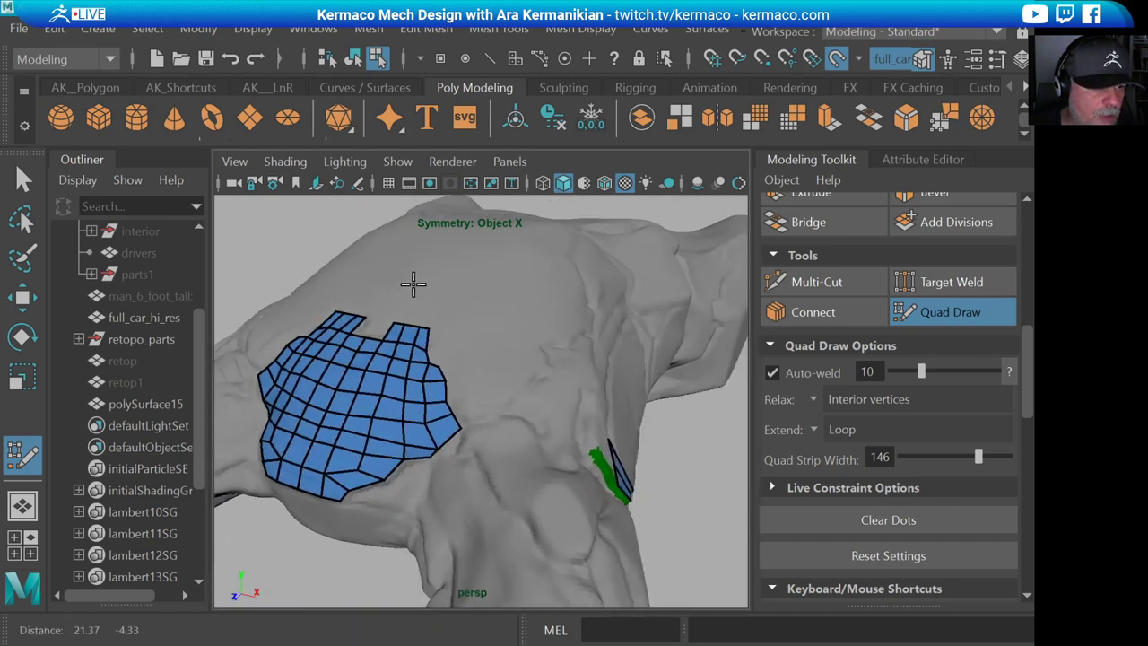
alt+drag(538, 305, 430, 317)
alt+middle_drag(431, 318, 498, 310)
alt+right_drag(498, 310, 581, 278)
alt+middle_drag(581, 278, 482, 300)
alt+right_drag(482, 300, 420, 301)
alt+middle_drag(420, 300, 390, 288)
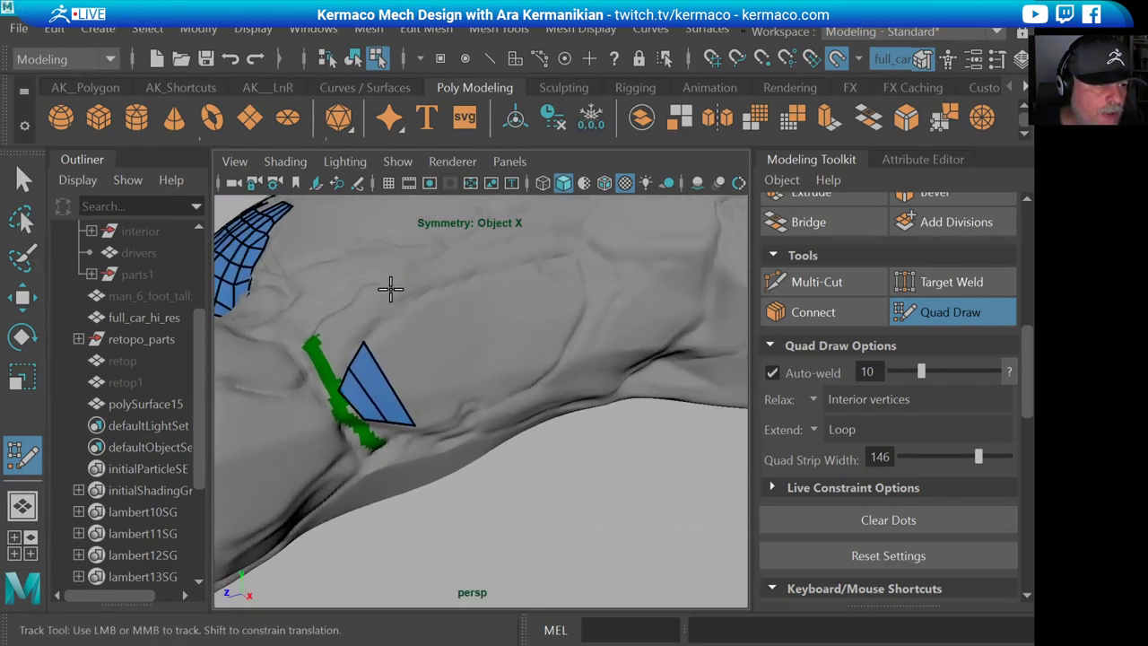
alt+right_drag(391, 288, 368, 287)
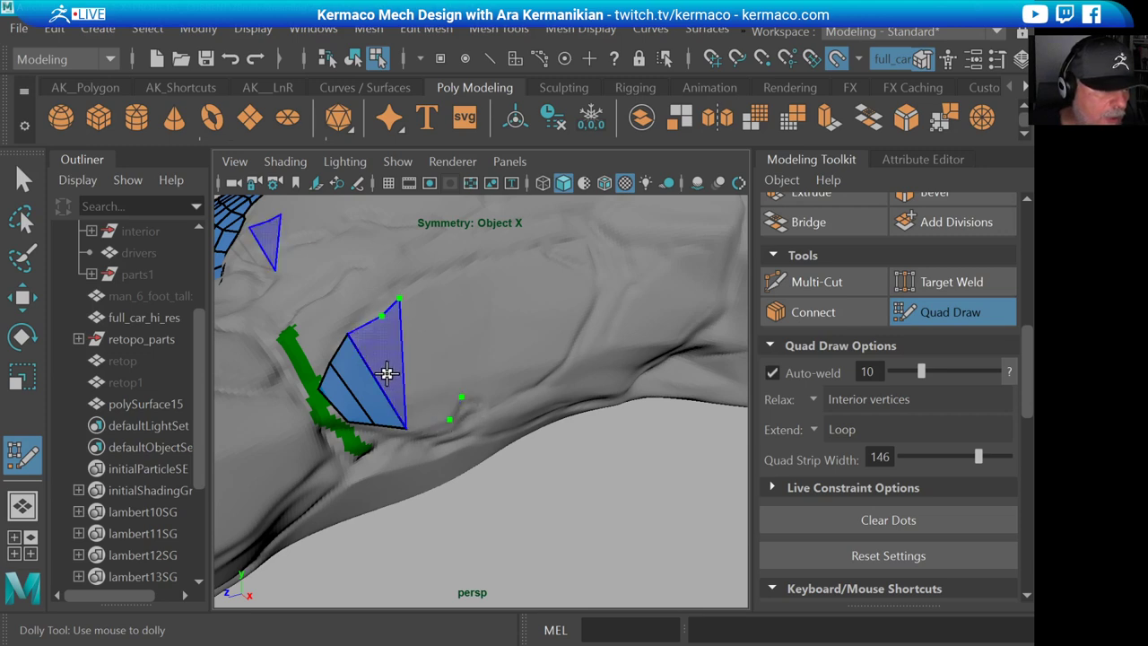
shift+click(390, 379)
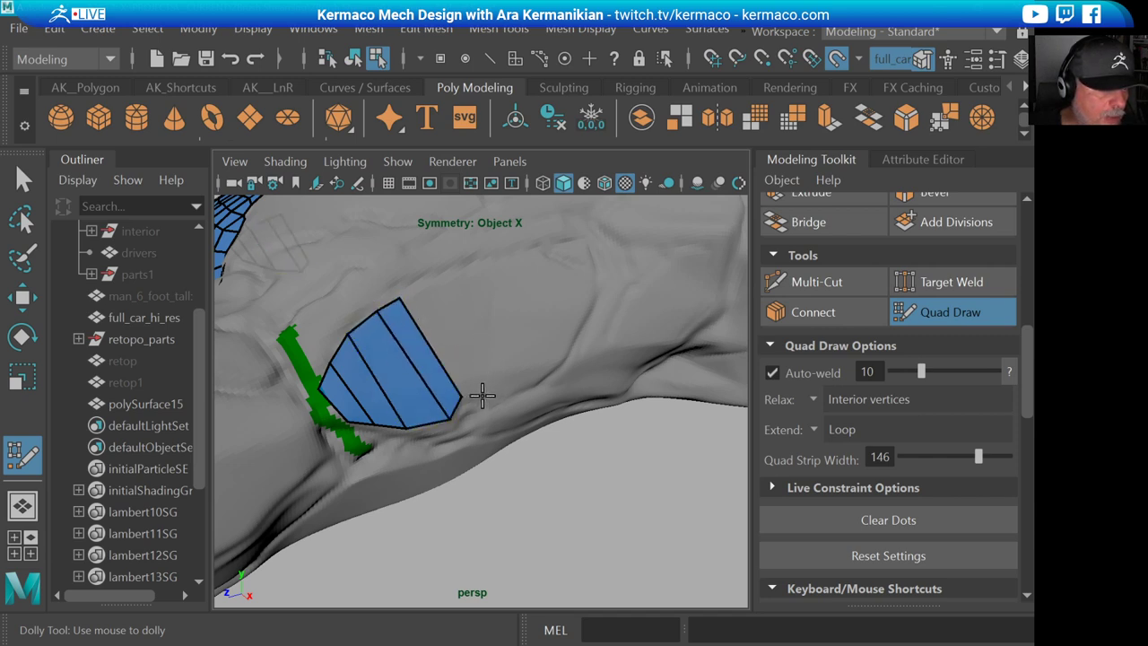
shift+click(468, 339)
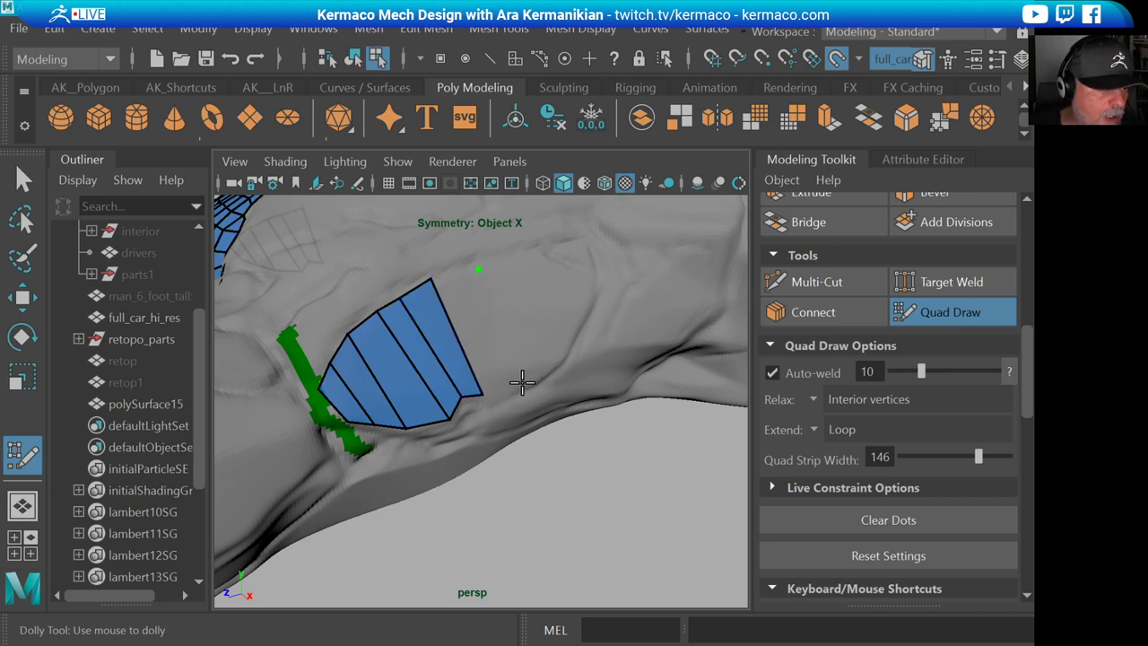
- Adjust the side patch's border and add larger quads that close its pointed rear end
alt+drag(495, 351, 454, 326)
alt+right_drag(454, 326, 532, 362)
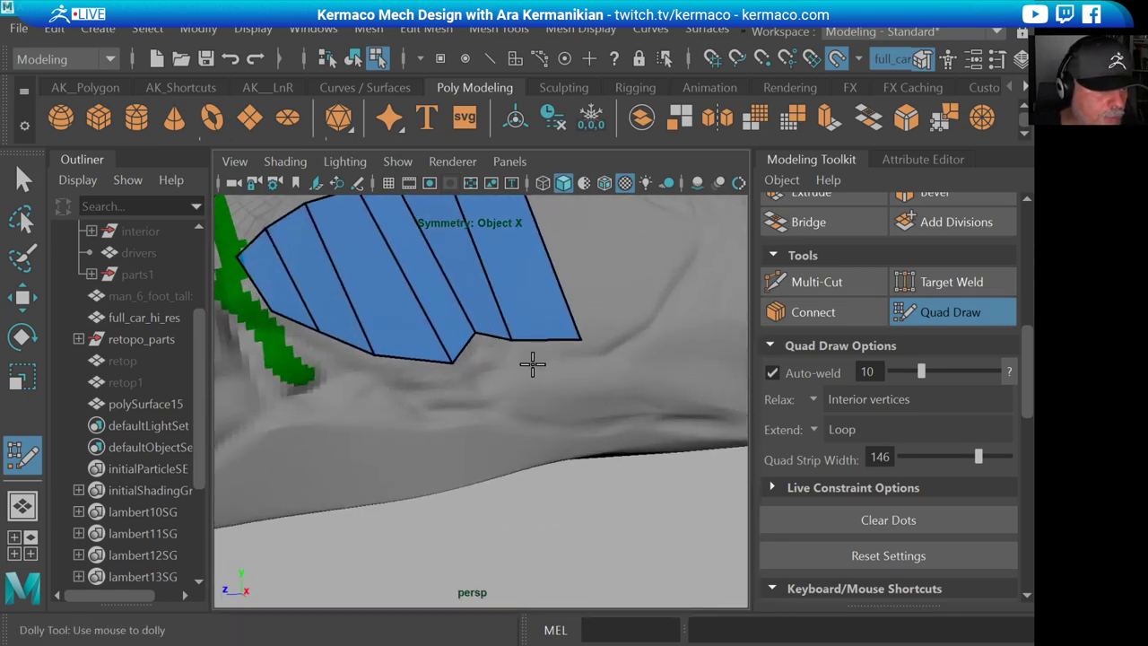
mouse_move(550, 365)
alt+mouse_down()
mouse_move(600, 386)
mouse_move(564, 408)
mouse_move(623, 379)
mouse_move(564, 415)
mouse_move(633, 372)
alt+mouse_up()
alt+middle_drag(541, 311, 529, 418)
drag(497, 331, 528, 317)
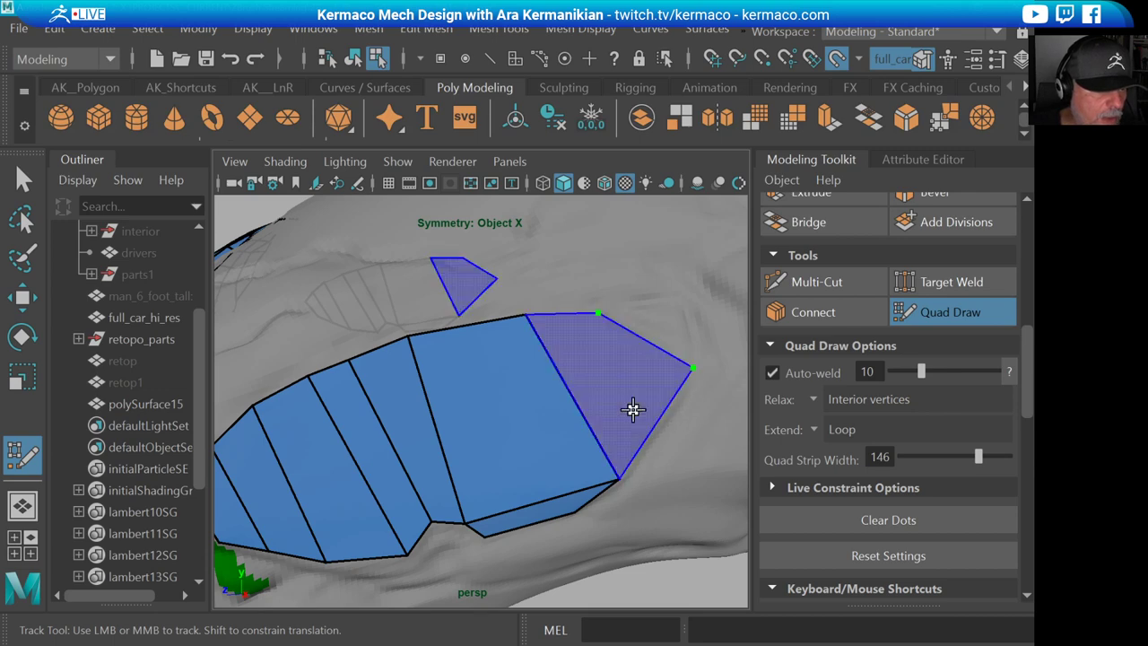
shift+click(634, 409)
- Insert three lengthwise edge loops along the side patch and a crosswise loop through its wide quads
alt+right_drag(656, 462, 488, 385)
alt+drag(487, 385, 439, 352)
alt+middle_drag(440, 351, 460, 299)
alt+right_drag(459, 300, 533, 337)
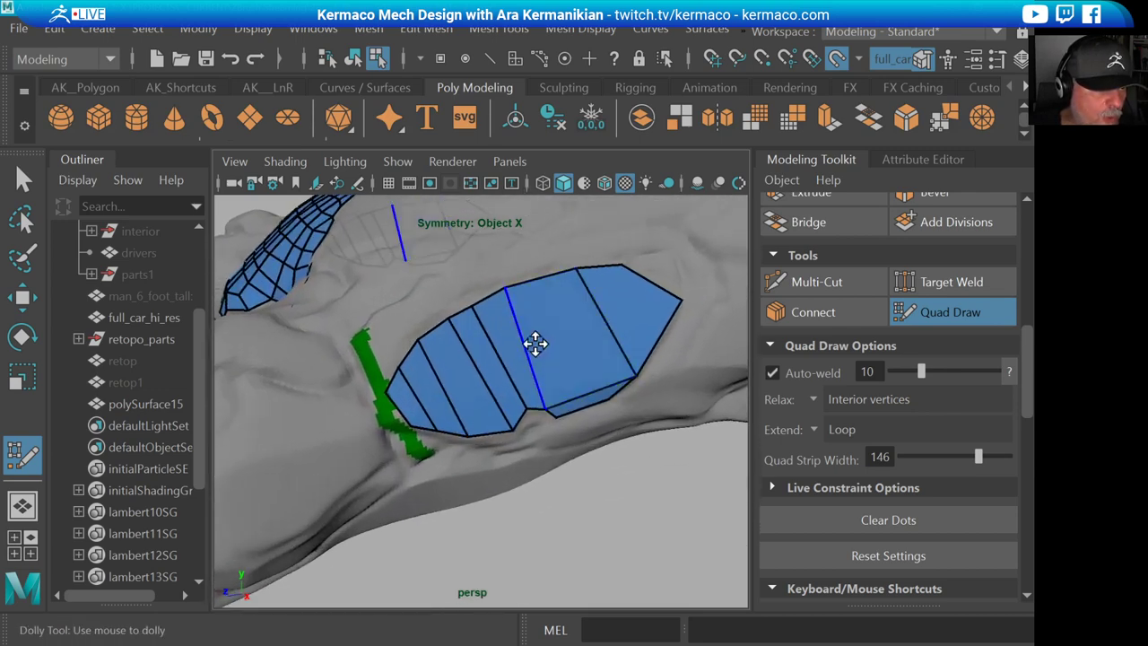
alt+drag(494, 350, 515, 355)
alt+middle_drag(515, 356, 465, 314)
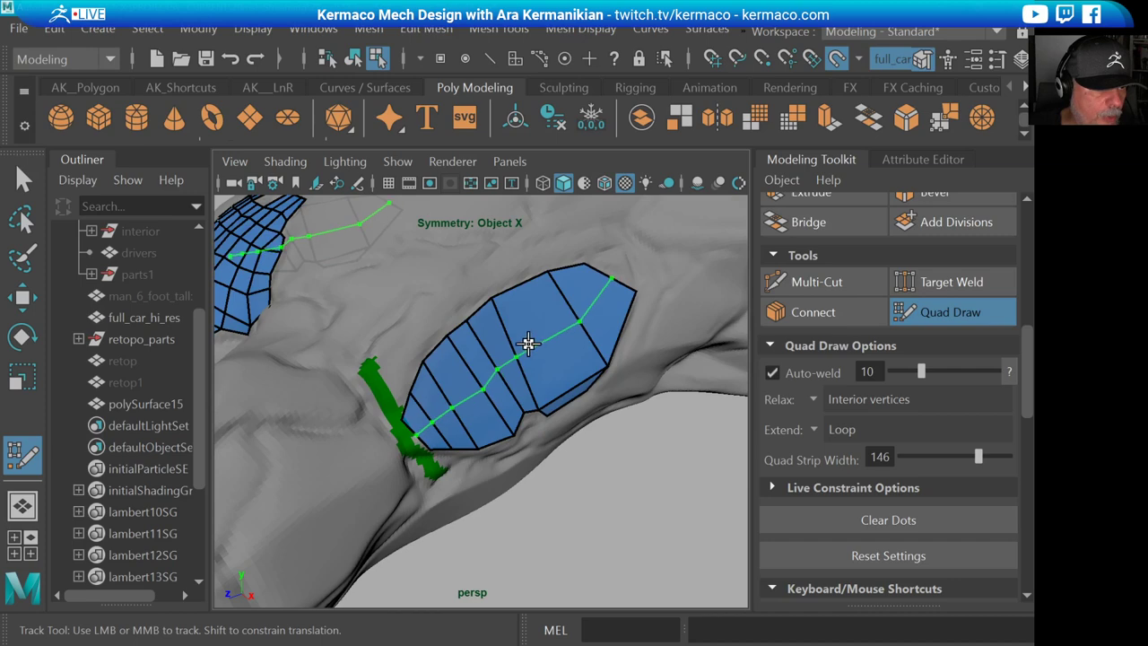
ctrl+click(527, 346)
alt+drag(552, 371, 546, 326)
alt+middle_drag(545, 326, 485, 346)
alt+right_drag(484, 346, 522, 366)
ctrl+click(470, 314)
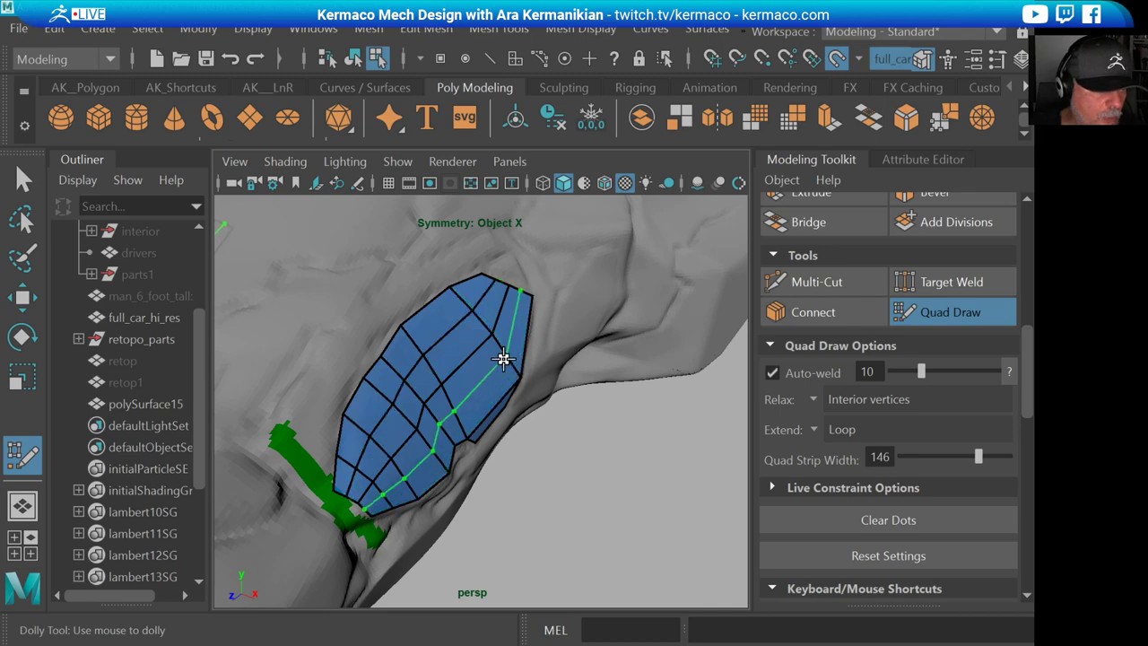
ctrl+click(505, 359)
alt+drag(588, 446, 487, 351)
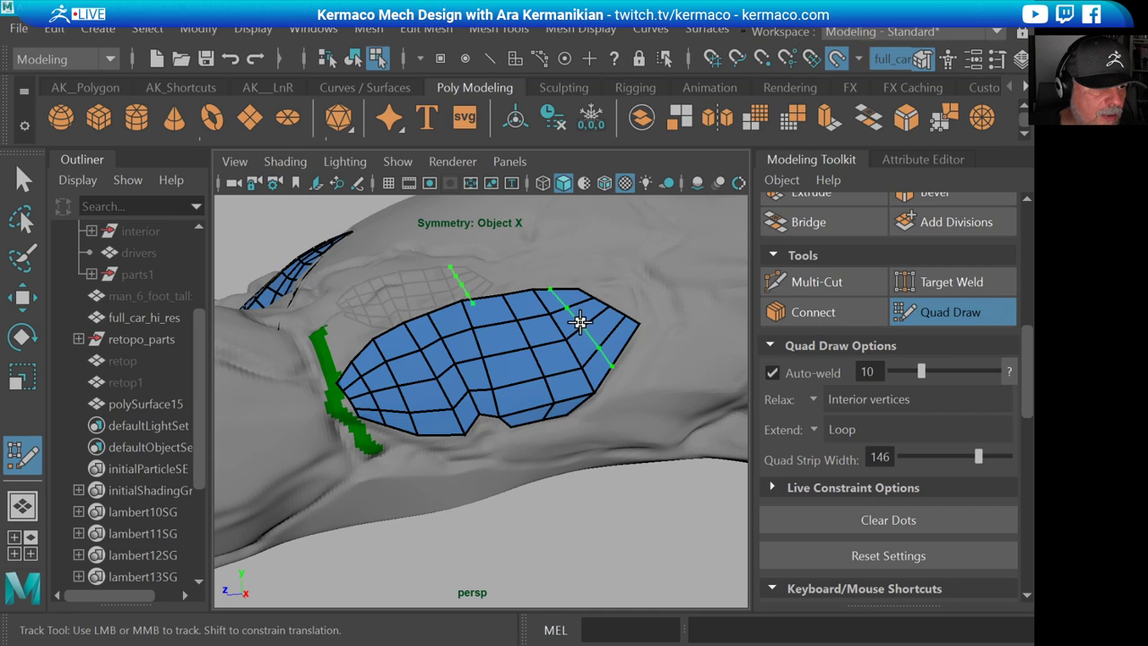
alt+drag(607, 343, 612, 335)
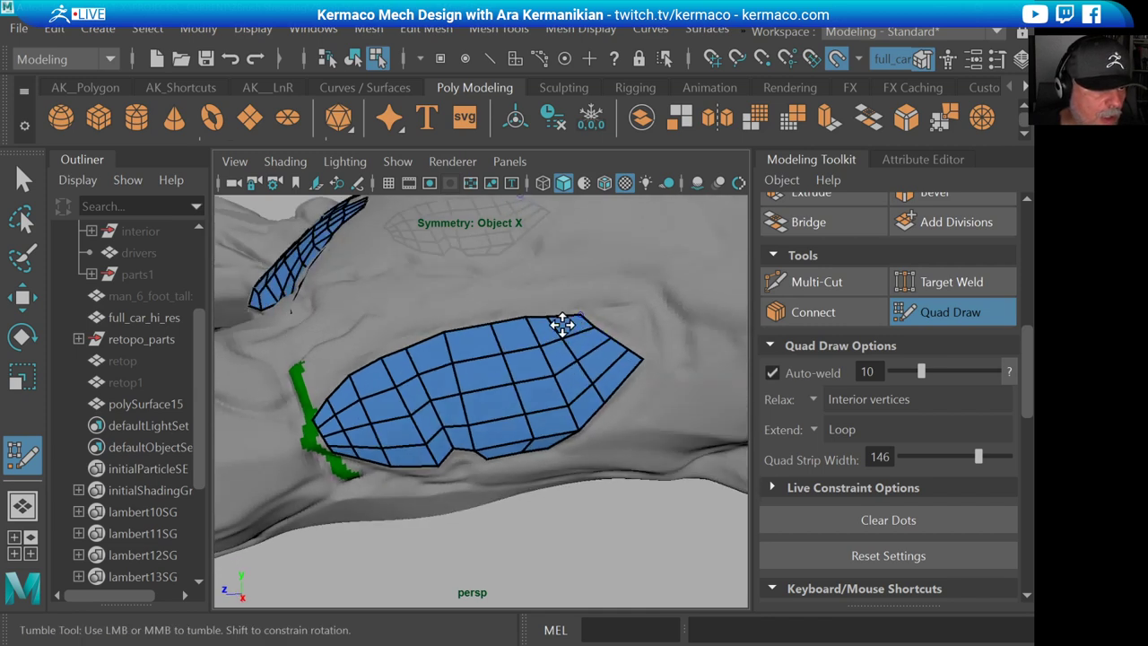
- Delete surplus crosswise edge loops from the side patch to even out its quads
ctrl+shift+click(577, 364)
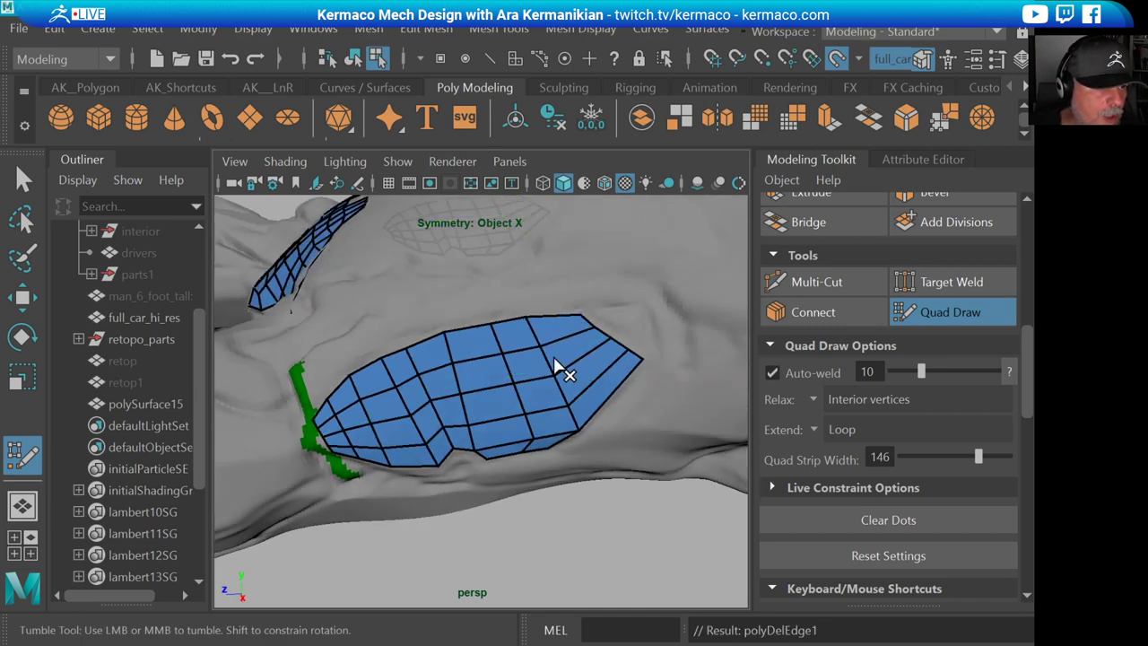
ctrl+shift+click(429, 395)
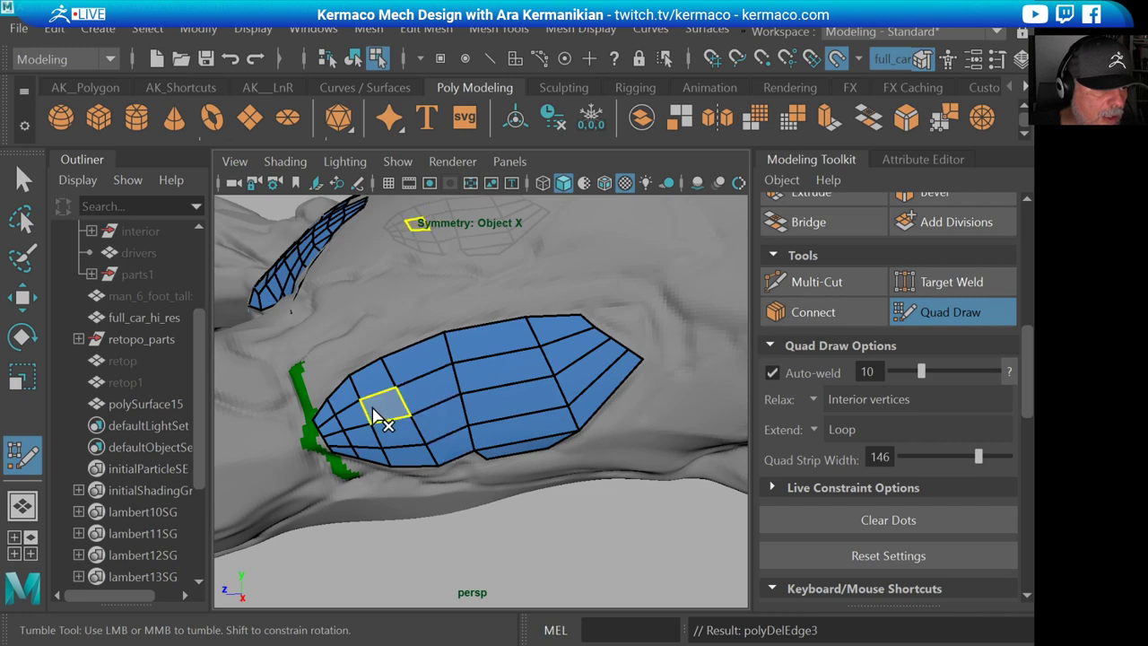
ctrl+shift+click(367, 411)
key(ctrl+z)
key(ctrl+z)
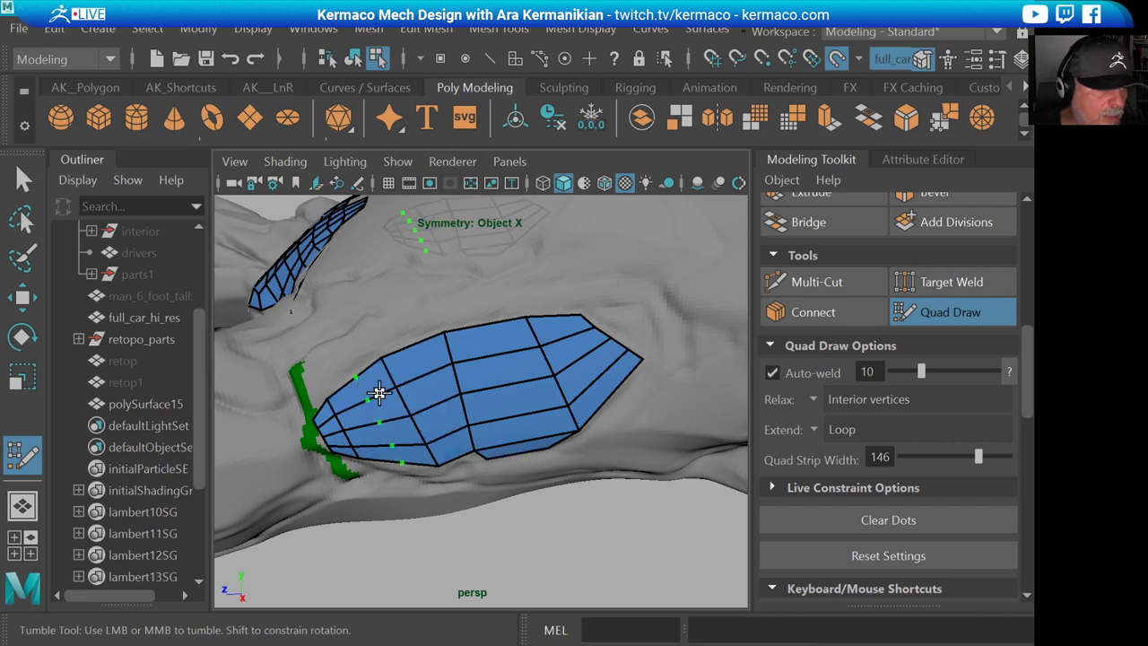
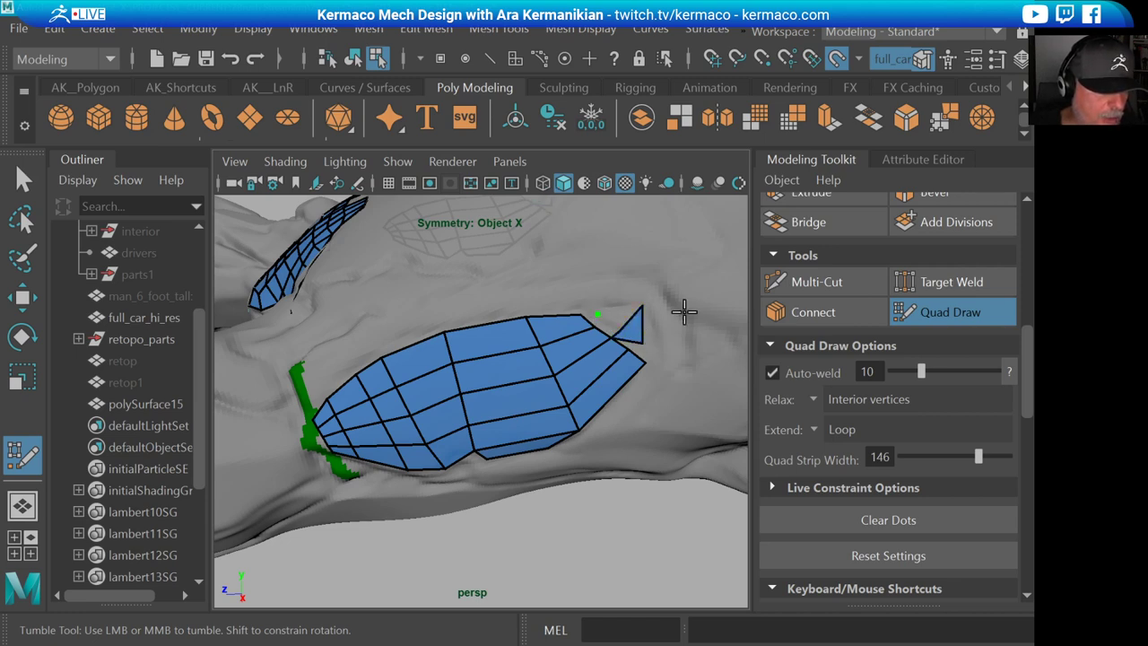
- Undo the small triangular face created at the side patch's rear corner
key(ctrl+z)
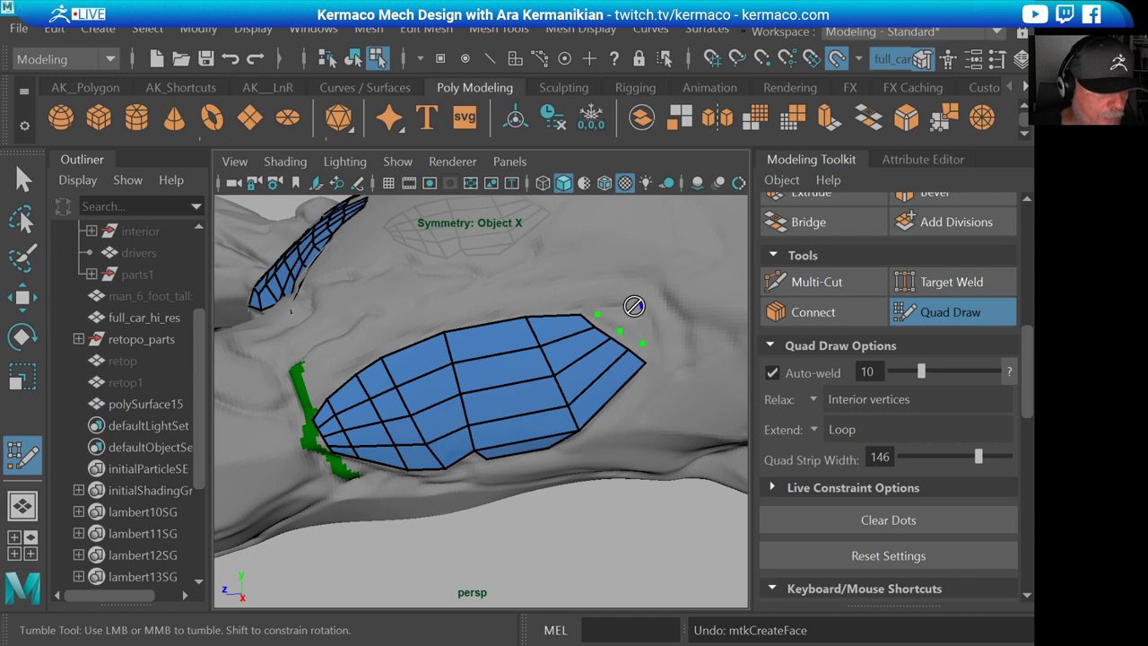
- Fill the dots behind the side patch's pointed rear edge with a small face and adjust its corners
shift+click(634, 325)
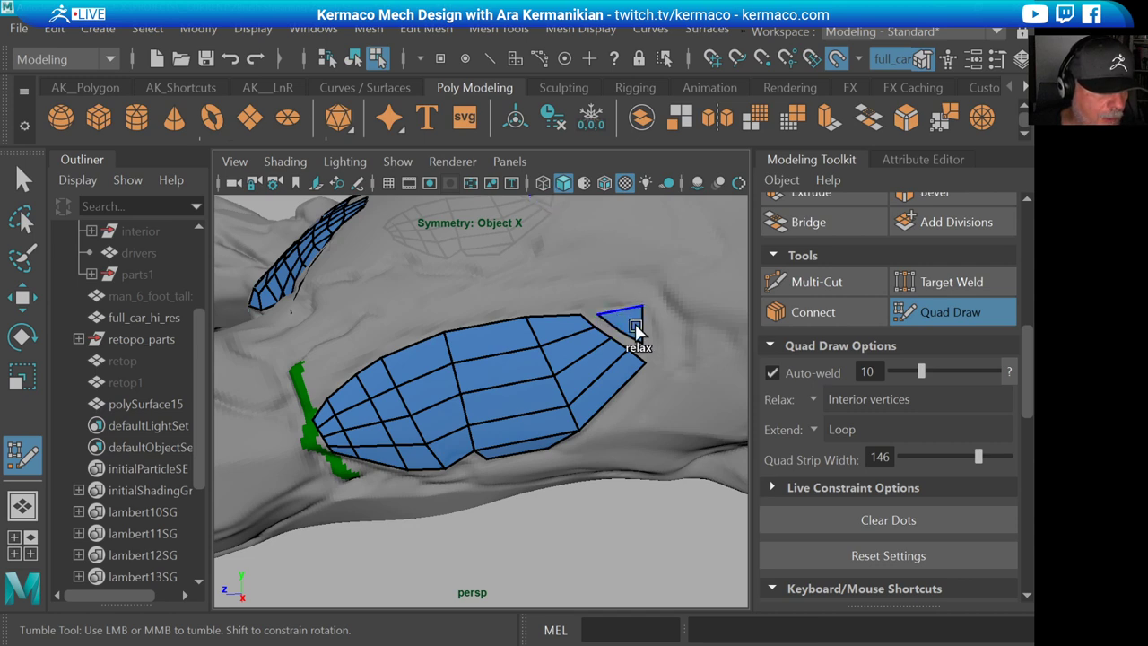
drag(614, 318, 608, 318)
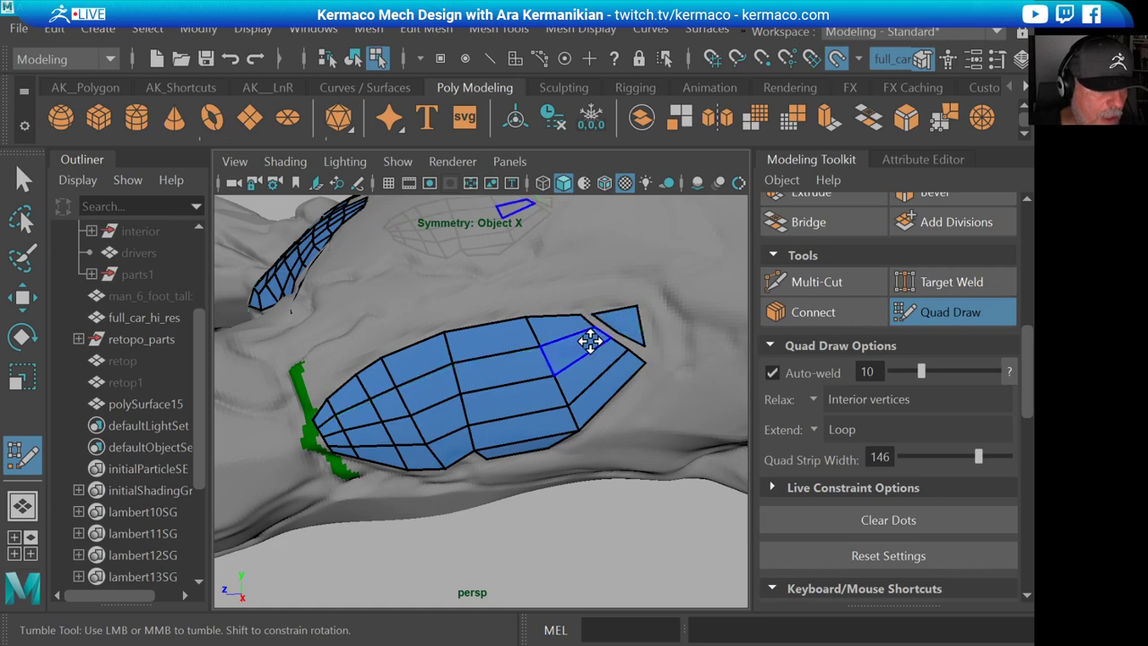
alt+right_drag(520, 336, 478, 305)
alt+drag(478, 305, 465, 286)
alt+middle_drag(465, 287, 537, 314)
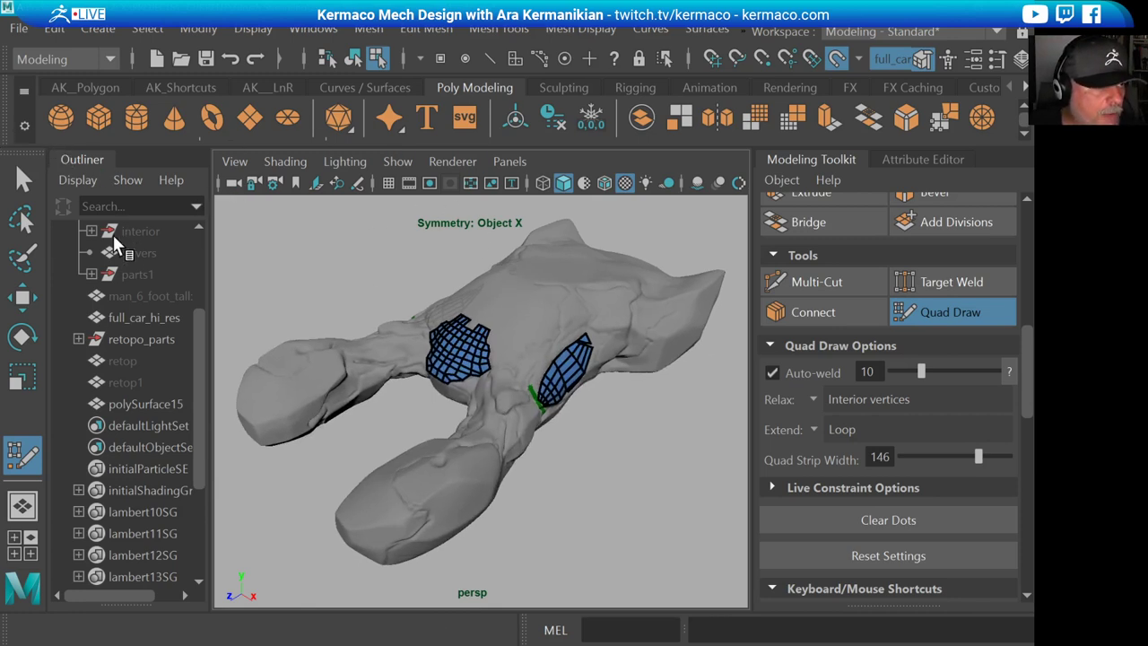
- Exit Quad Draw and select the polySurface15 mesh that holds the retopology patches
scroll(206, 350, down, 1)
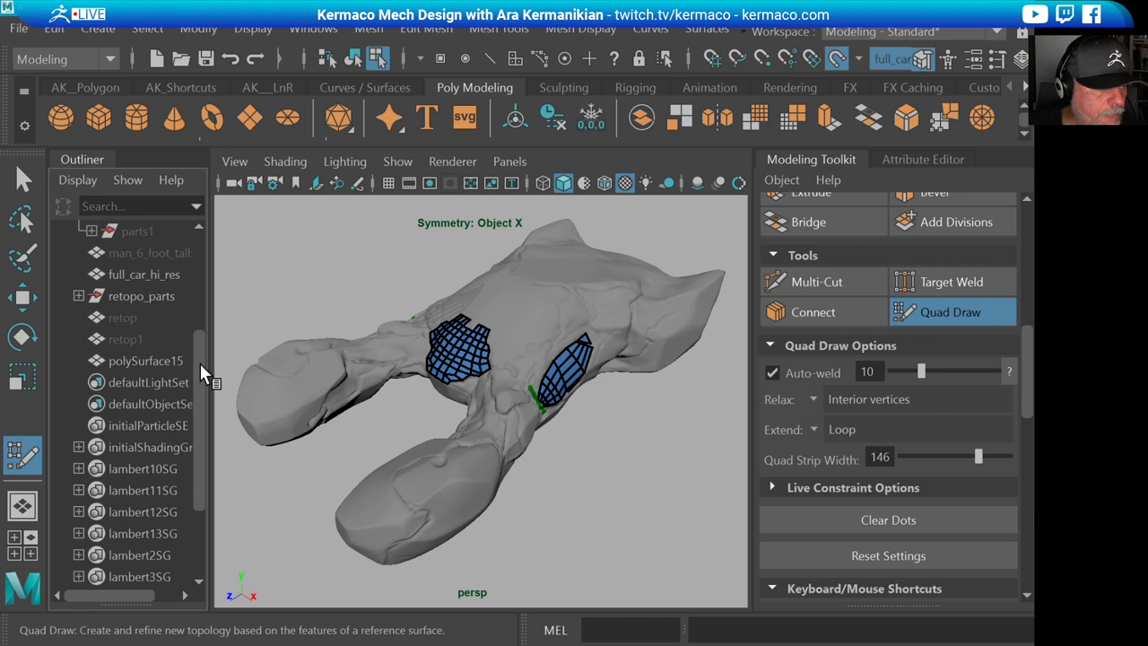
scroll(205, 349, up, 2)
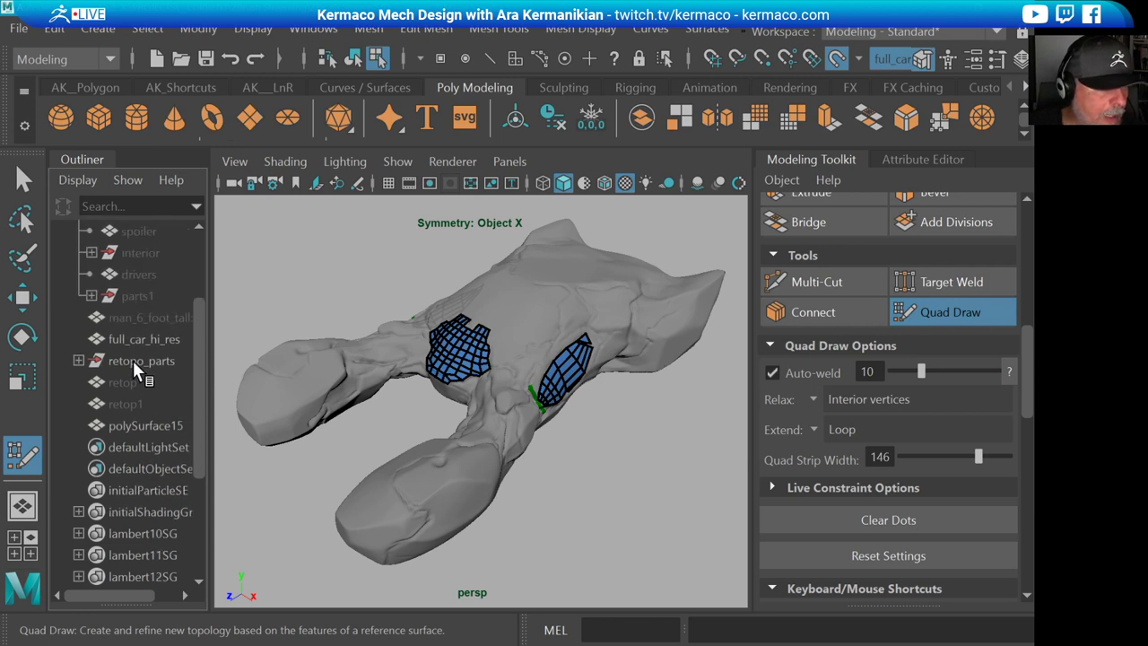
click(139, 340)
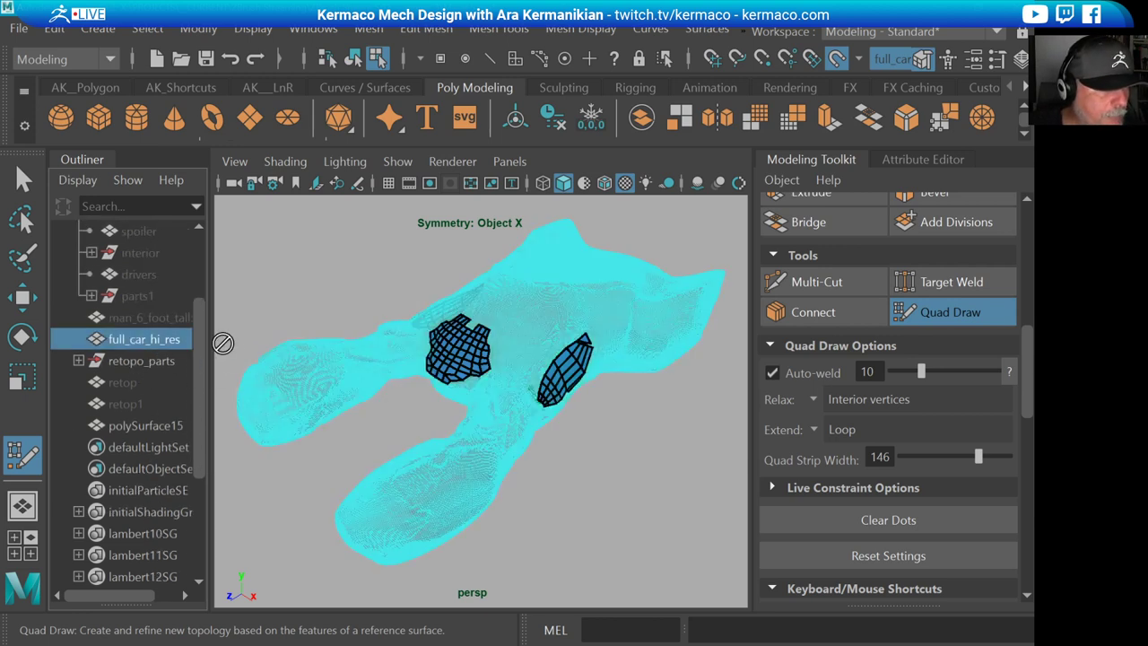
click(130, 405)
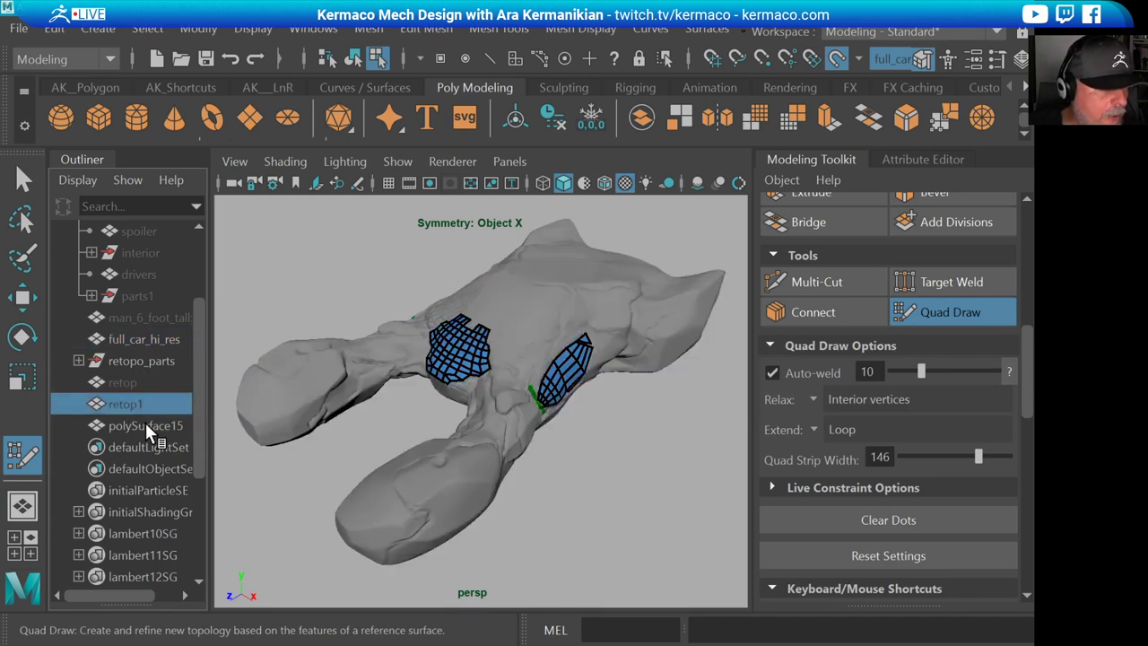
click(902, 312)
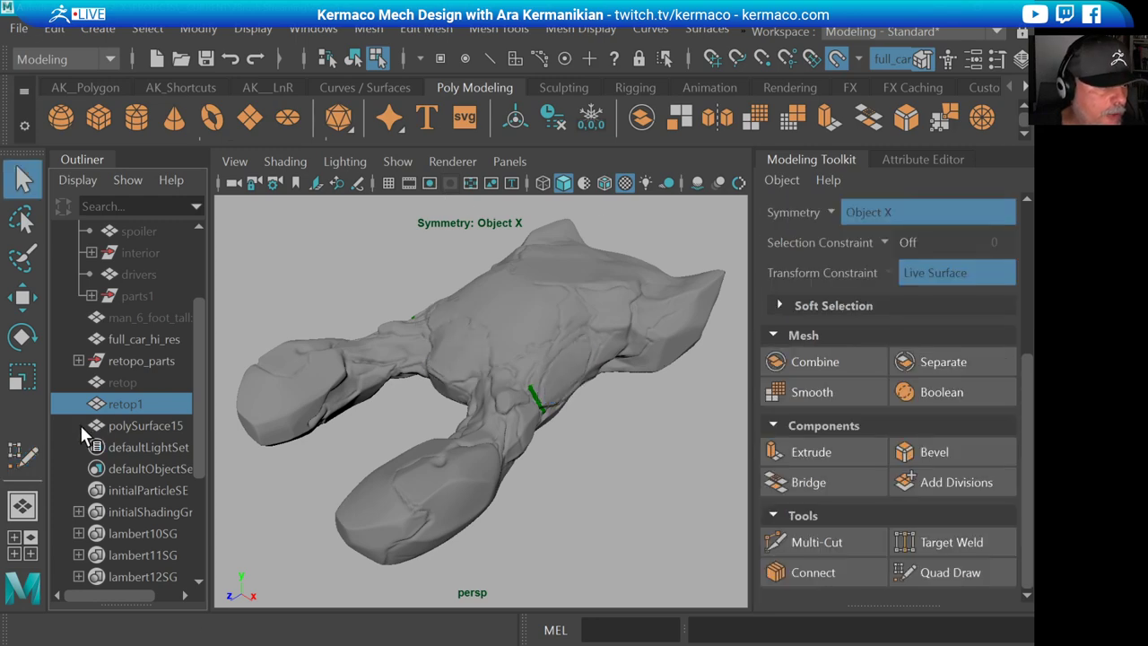
click(134, 426)
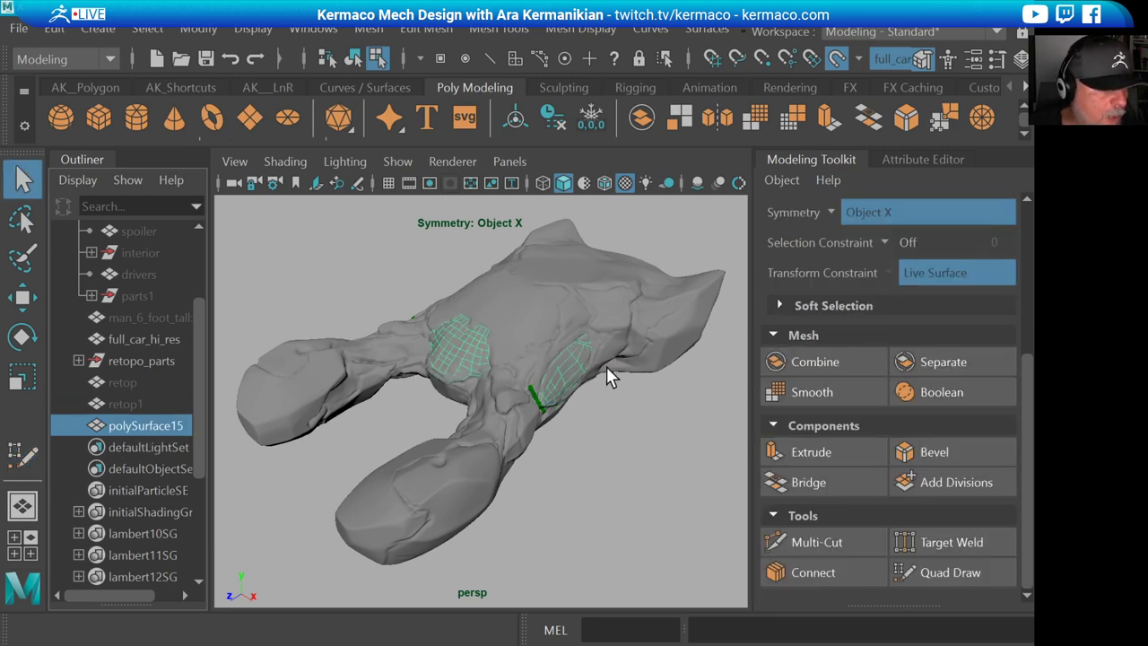
alt+right_drag(404, 332, 479, 314)
alt+drag(480, 314, 455, 304)
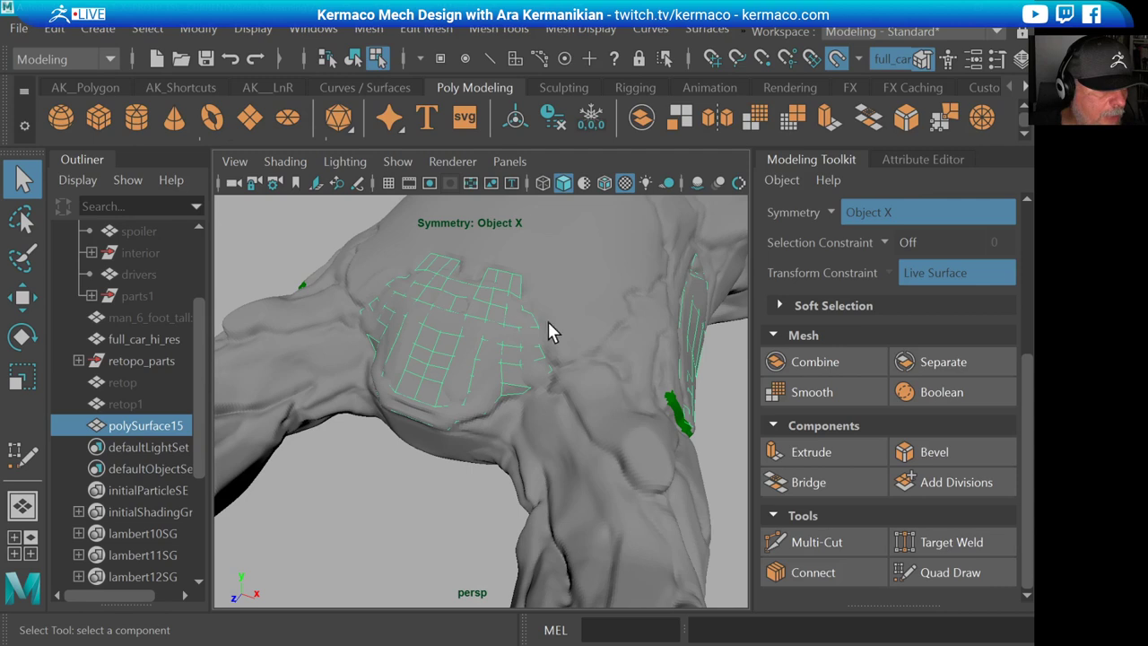
alt+drag(549, 322, 502, 314)
alt+right_drag(572, 309, 516, 291)
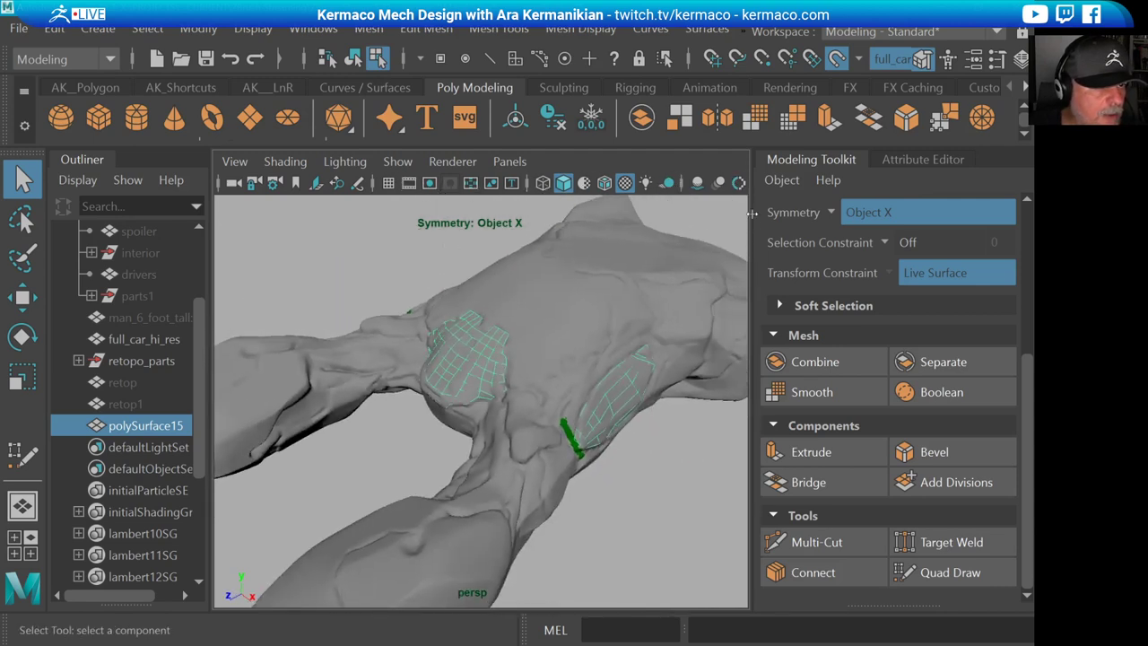
- Isolate the polySurface15 patches in a widened viewport and delete the whole mesh
drag(752, 213, 845, 213)
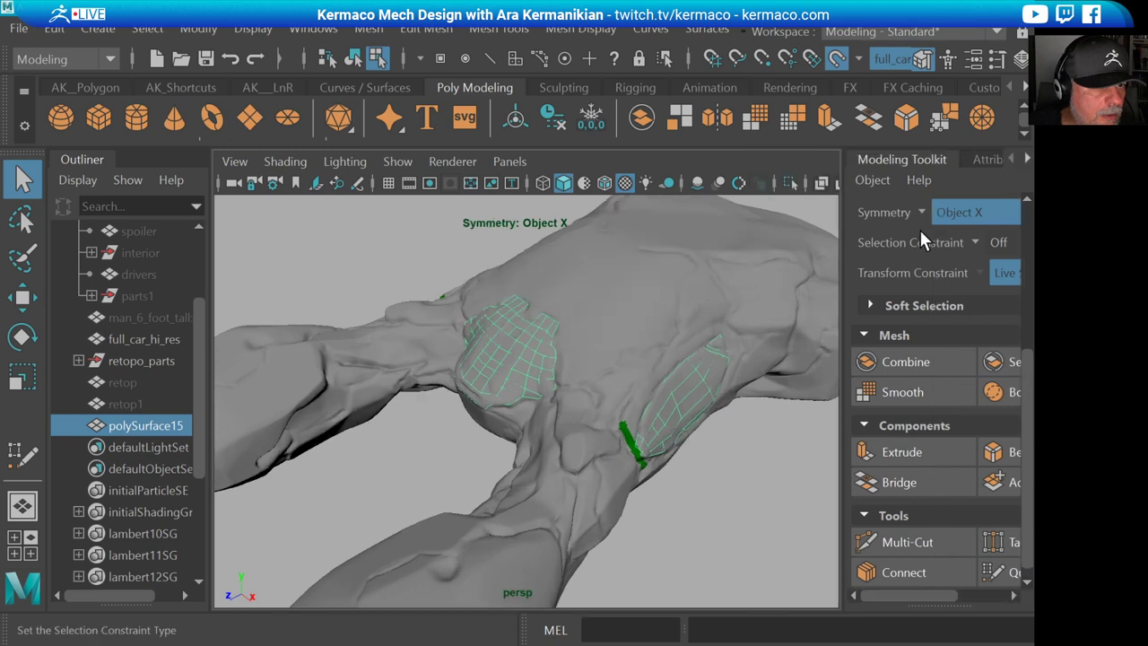
click(789, 188)
alt+drag(617, 325, 538, 368)
click(578, 436)
alt+drag(579, 436, 523, 339)
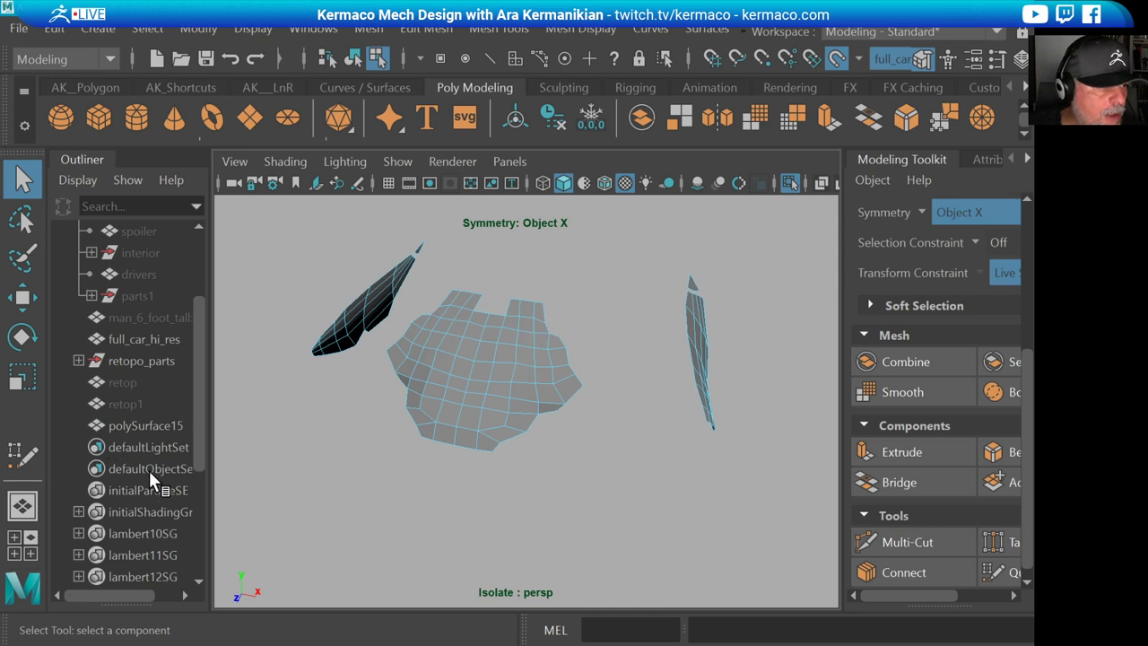
click(146, 423)
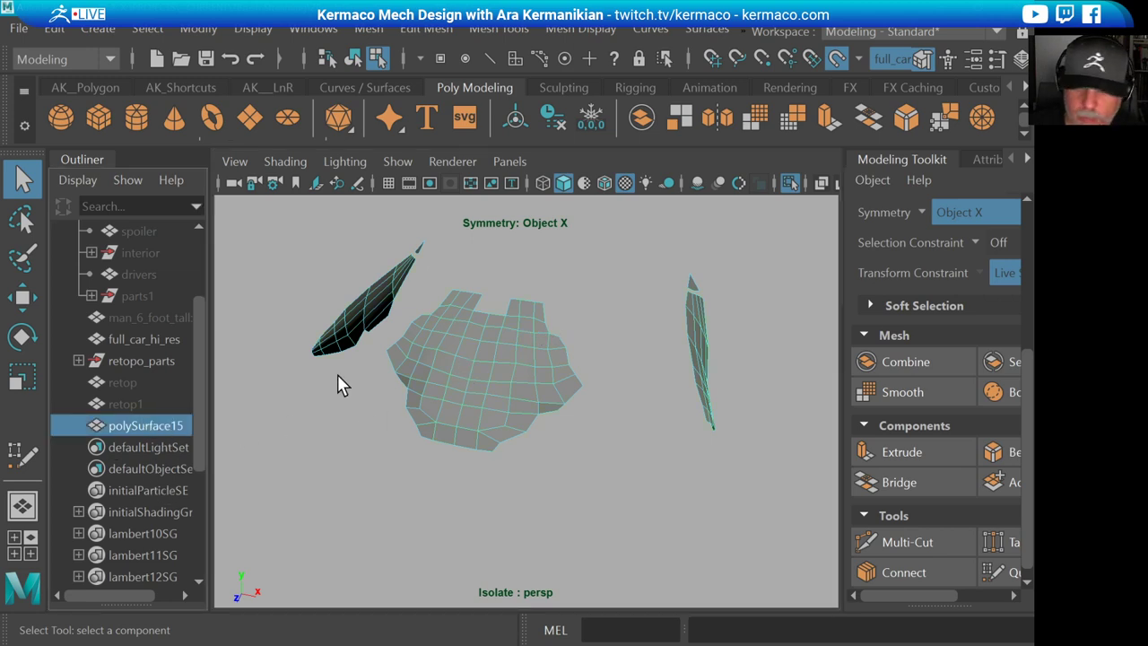
key(Delete)
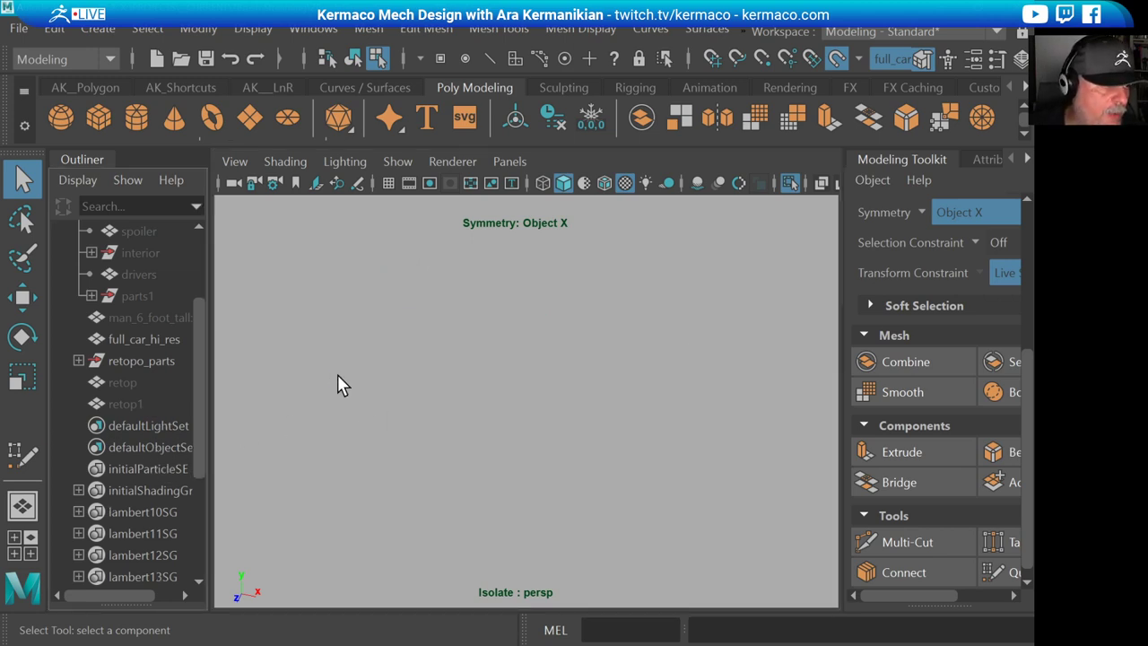
- Unhide the finished retop1 mesh and isolate it from the high-resolution car
click(140, 404)
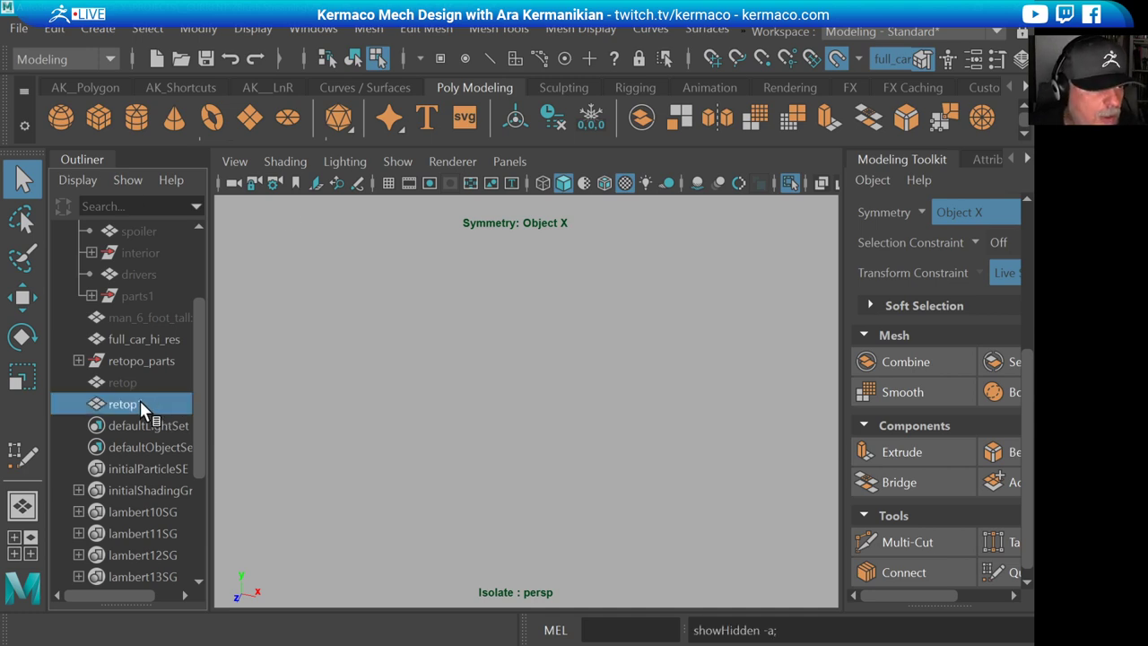
key(f)
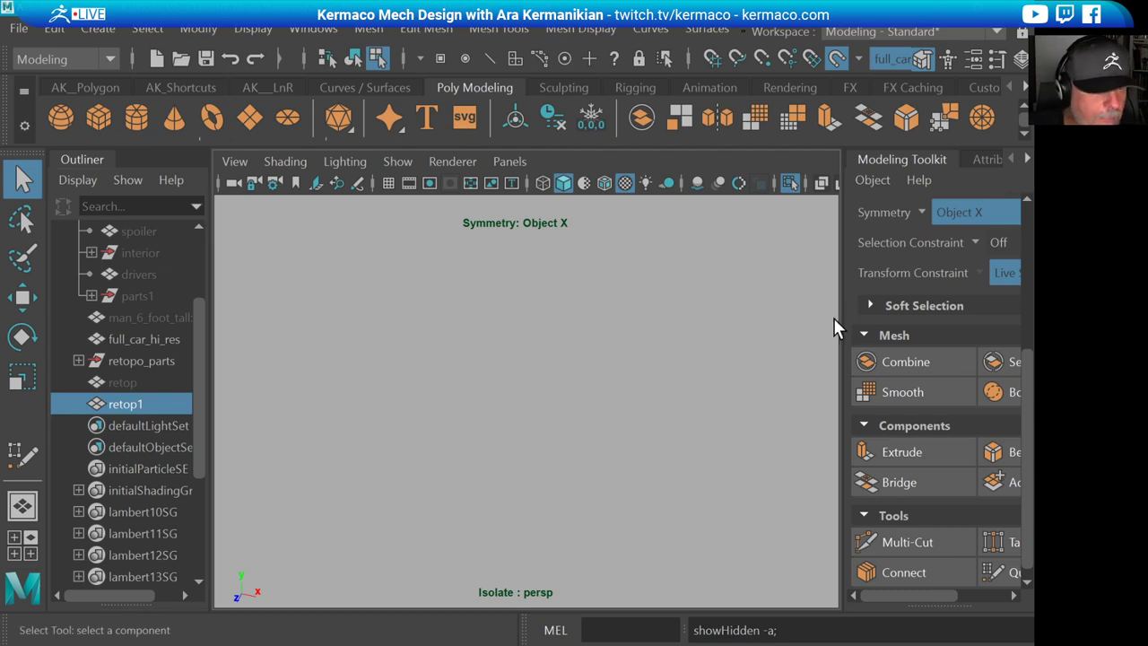
click(790, 183)
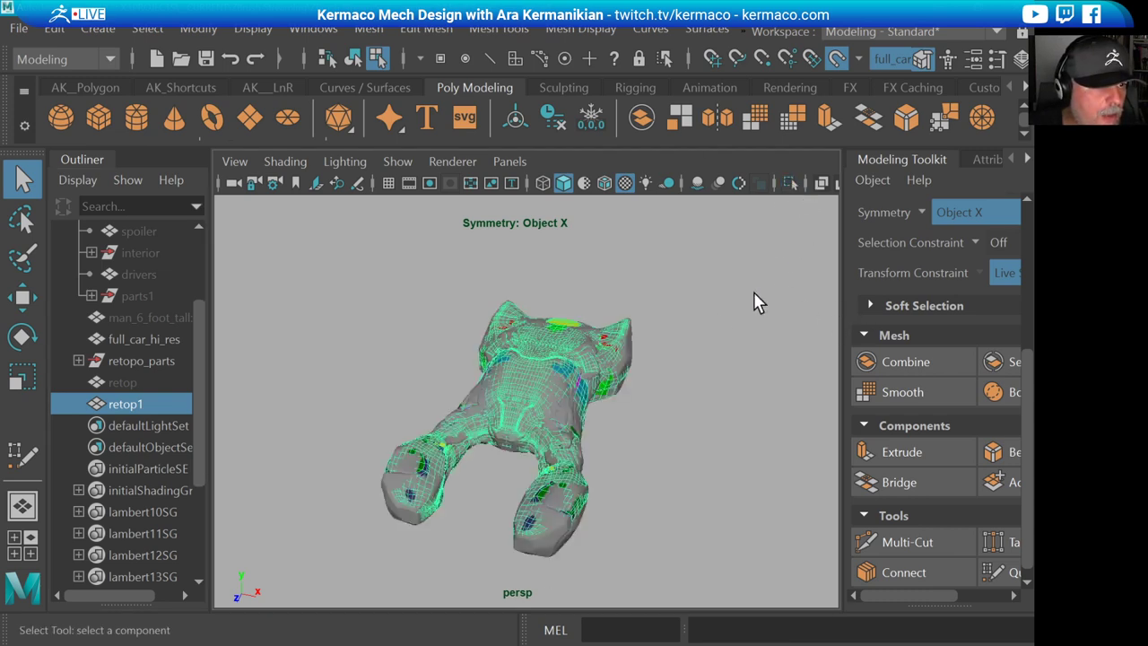
alt+drag(754, 291, 422, 329)
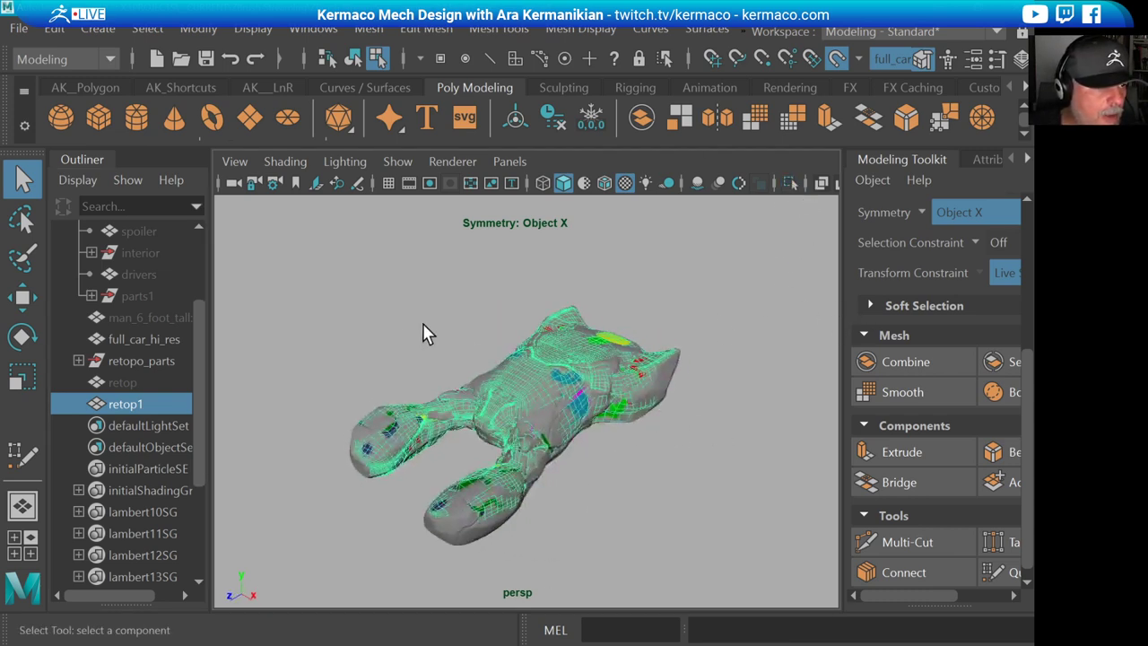
click(791, 183)
- Examine retop1's quad flow and coloured panel regions around the front nose panel and the rear of the body
alt+drag(738, 274, 581, 429)
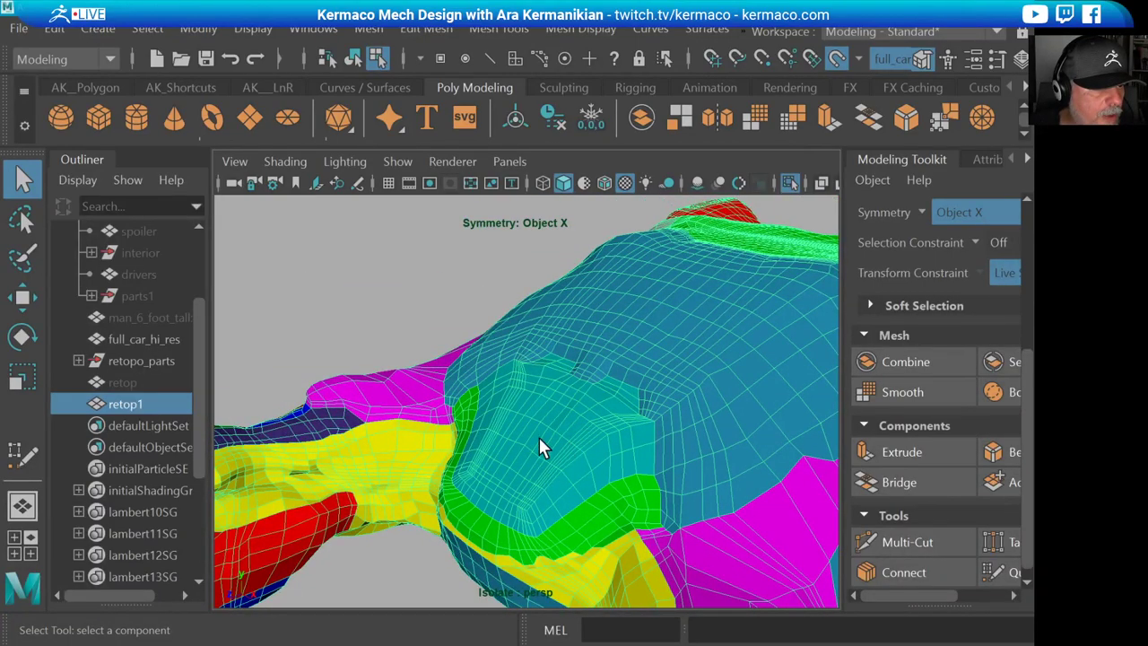
alt+drag(590, 464, 626, 406)
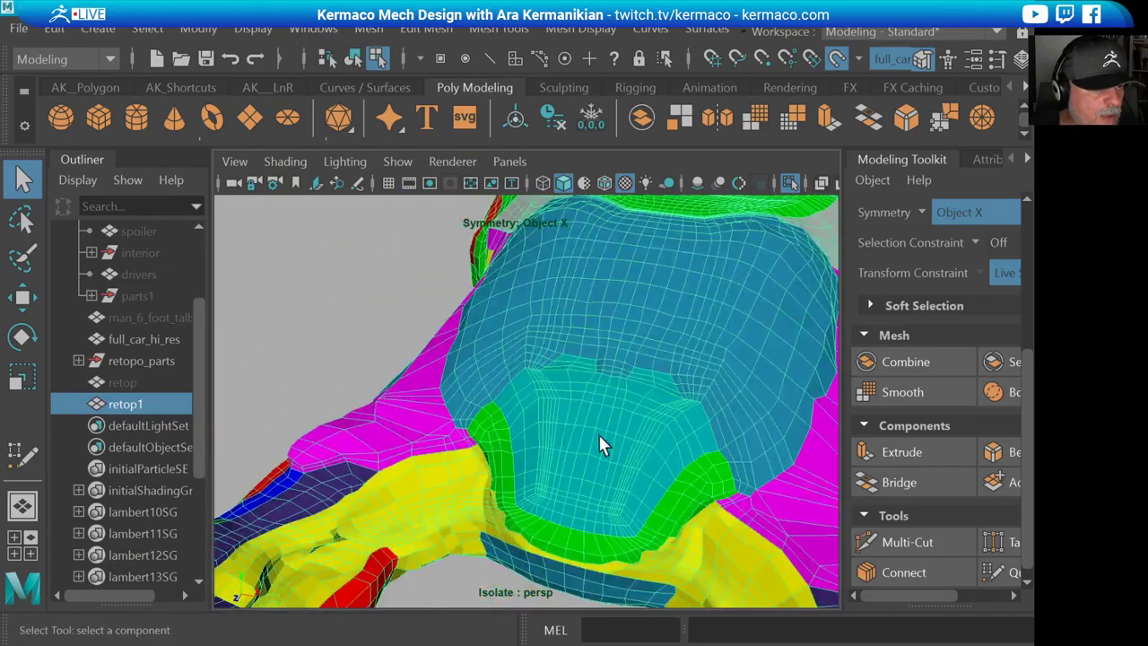
alt+drag(745, 376, 664, 368)
alt+middle_drag(664, 368, 418, 297)
alt+drag(418, 297, 589, 338)
alt+middle_drag(590, 338, 389, 227)
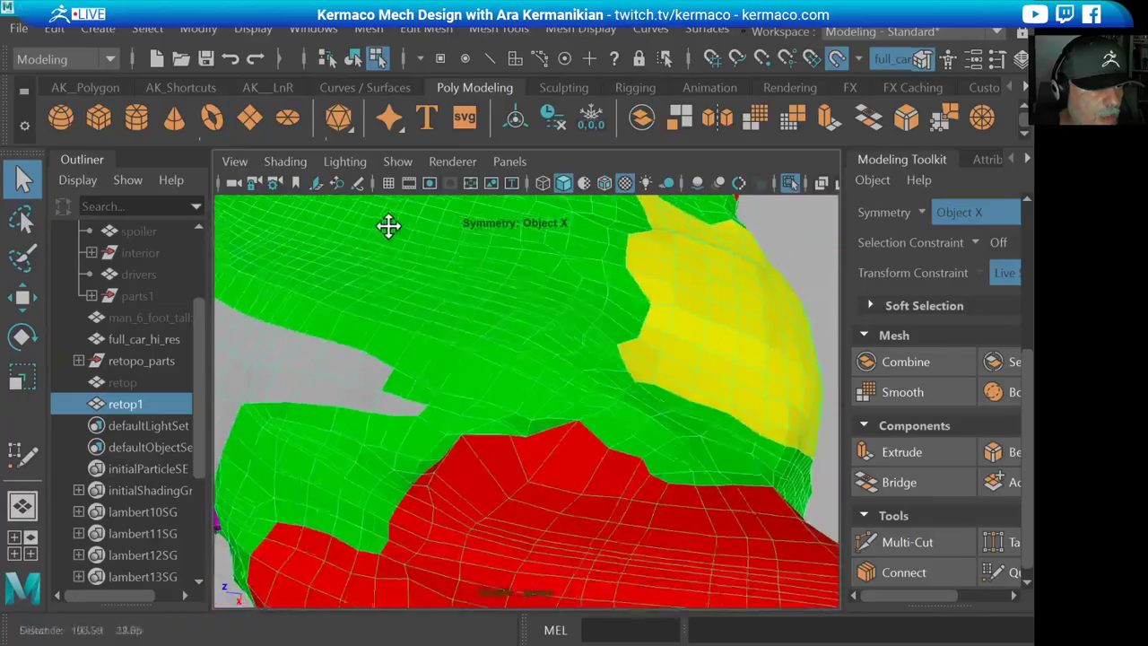
scroll(556, 354, down, 5)
alt+drag(556, 354, 579, 373)
scroll(568, 329, down, 6)
mouse_move(554, 350)
alt+right_down()
mouse_move(611, 355)
mouse_move(549, 357)
alt+right_up()
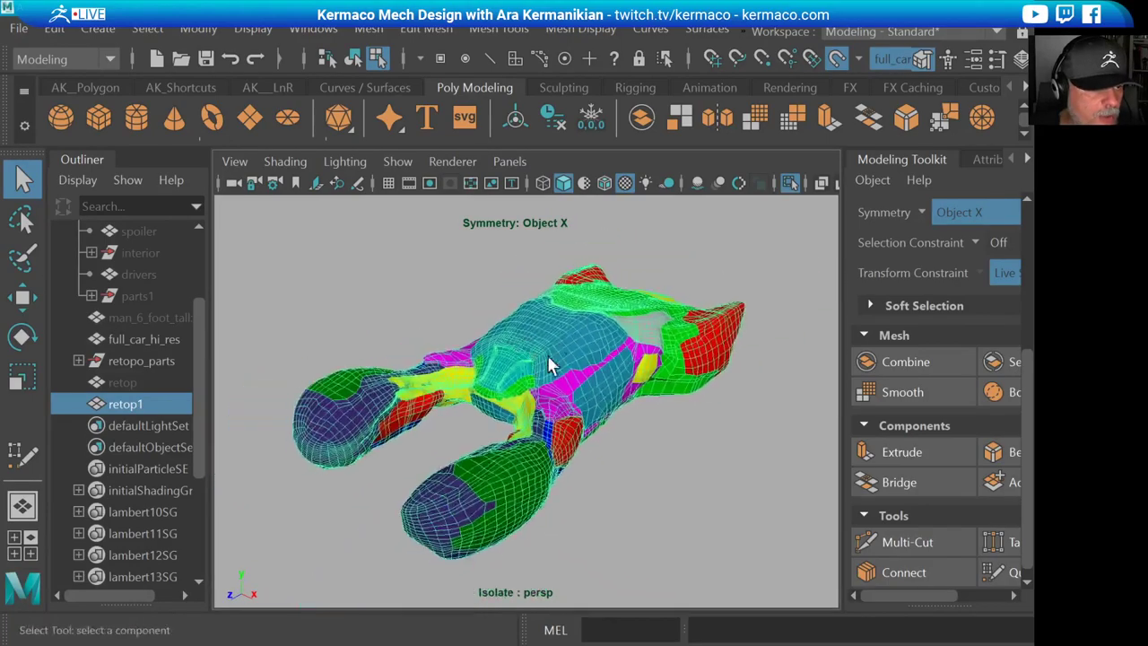
mouse_move(553, 363)
alt+mouse_down()
mouse_move(646, 308)
mouse_move(592, 296)
mouse_move(543, 353)
alt+mouse_up()
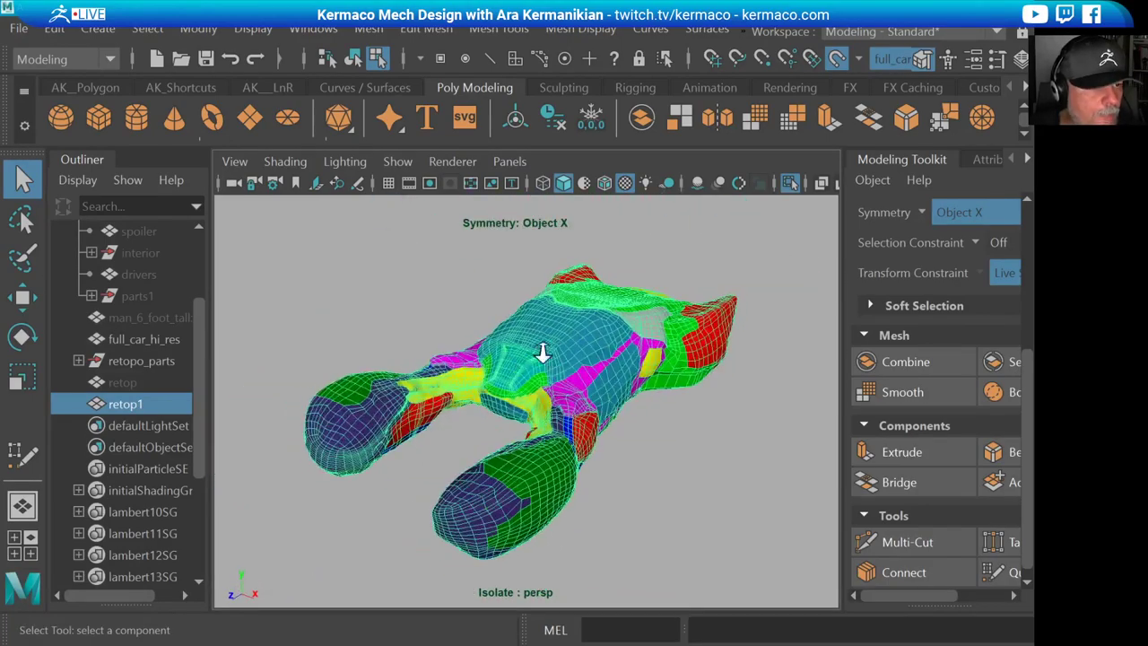
- Examine how retop1's coloured panels meet across the hood, the sides and the two front pods
scroll(543, 353, up, 8)
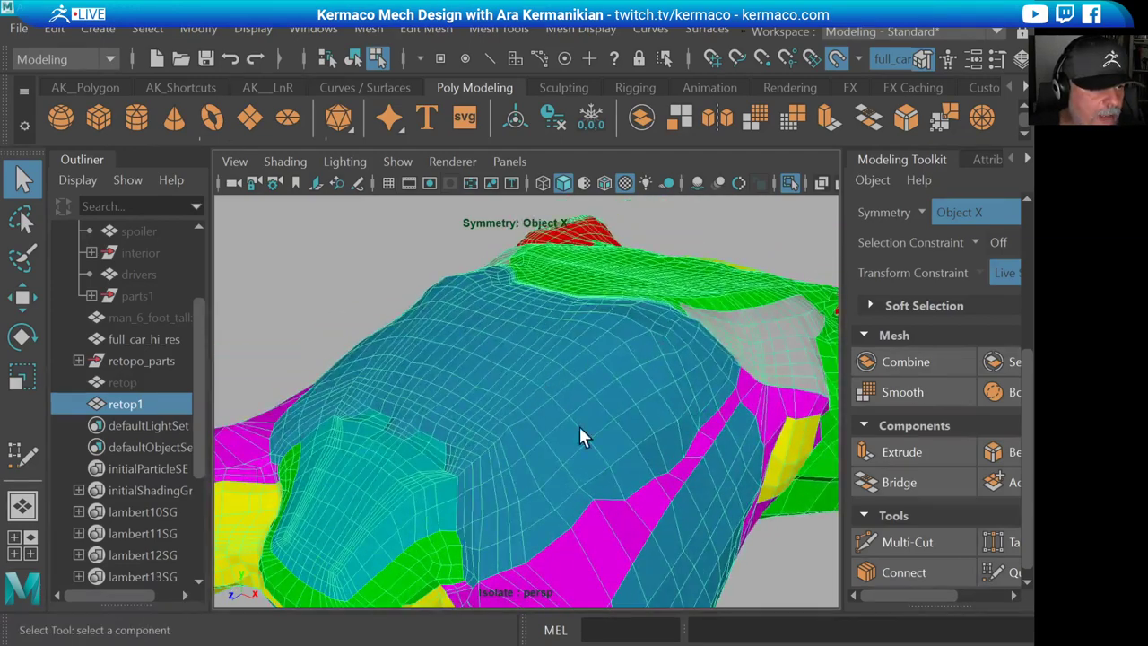
alt+drag(643, 388, 644, 428)
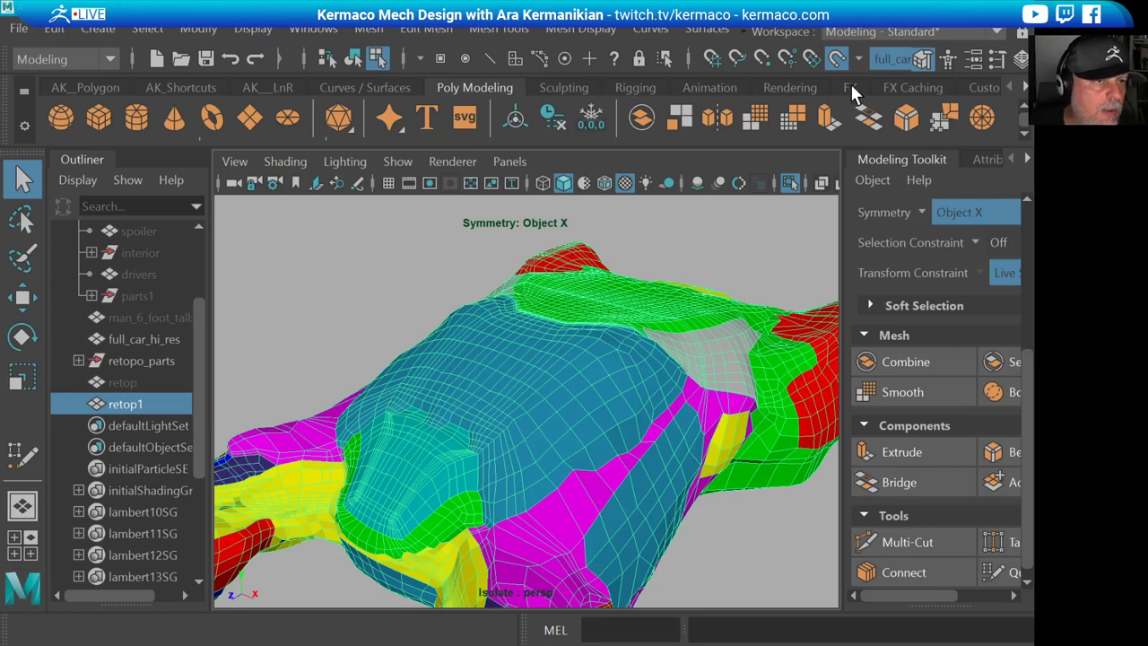
alt+drag(460, 392, 565, 392)
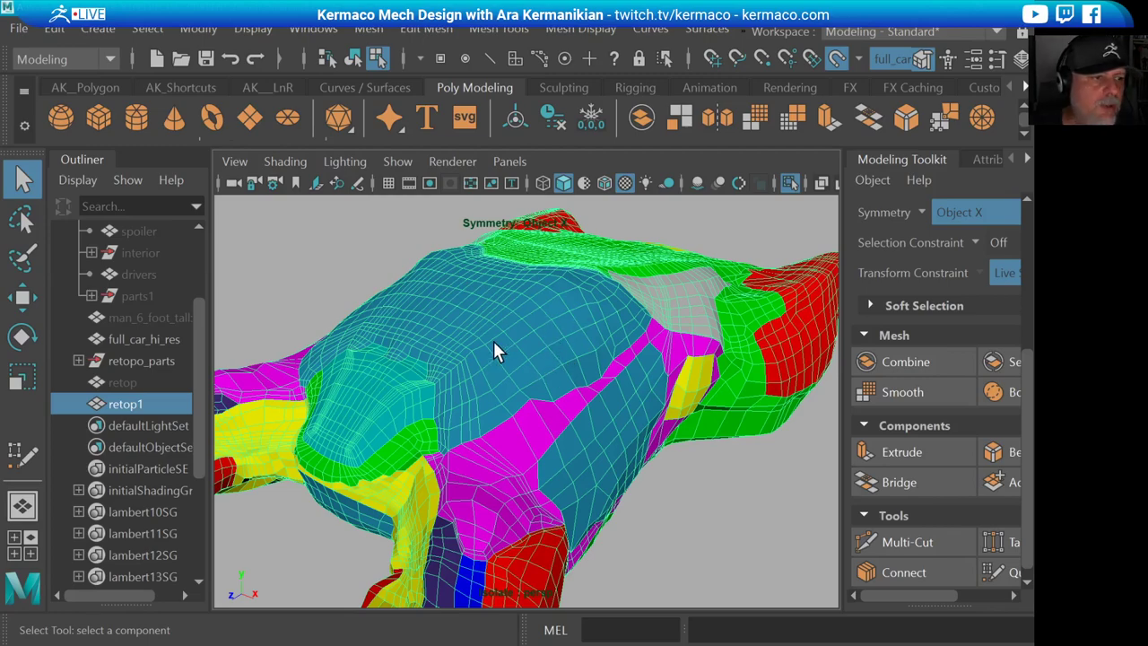
alt+drag(657, 442, 510, 328)
alt+right_drag(511, 329, 554, 303)
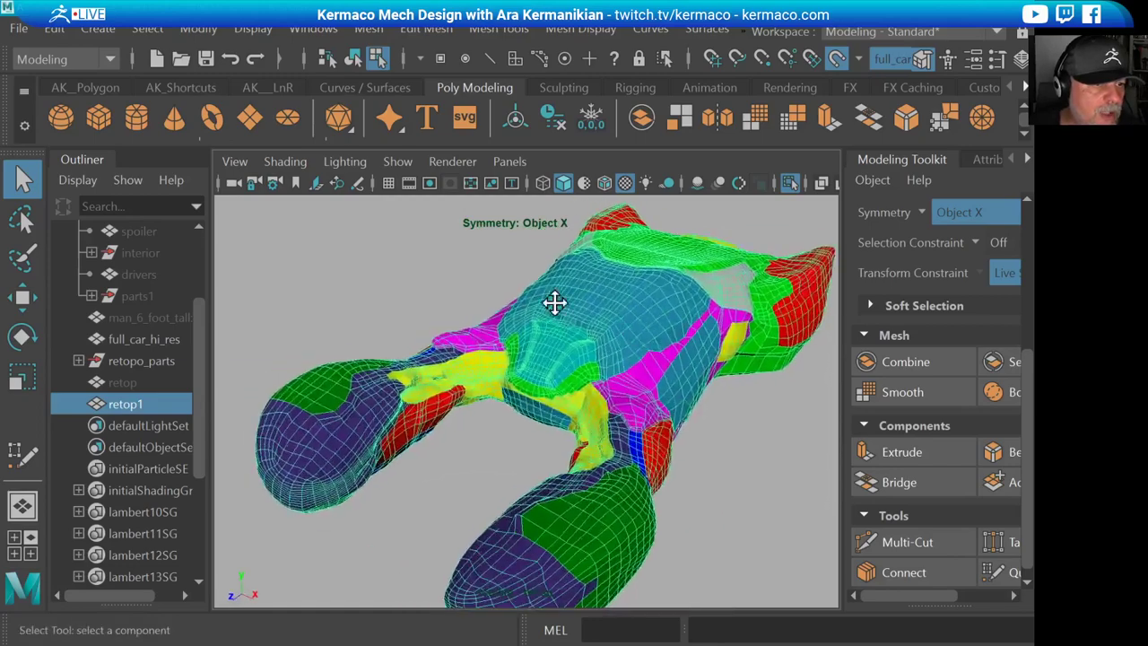
alt+middle_drag(554, 302, 579, 298)
alt+right_drag(579, 298, 547, 307)
alt+drag(547, 310, 518, 324)
alt+middle_drag(519, 324, 529, 324)
alt+right_drag(544, 327, 613, 335)
alt+drag(623, 290, 588, 330)
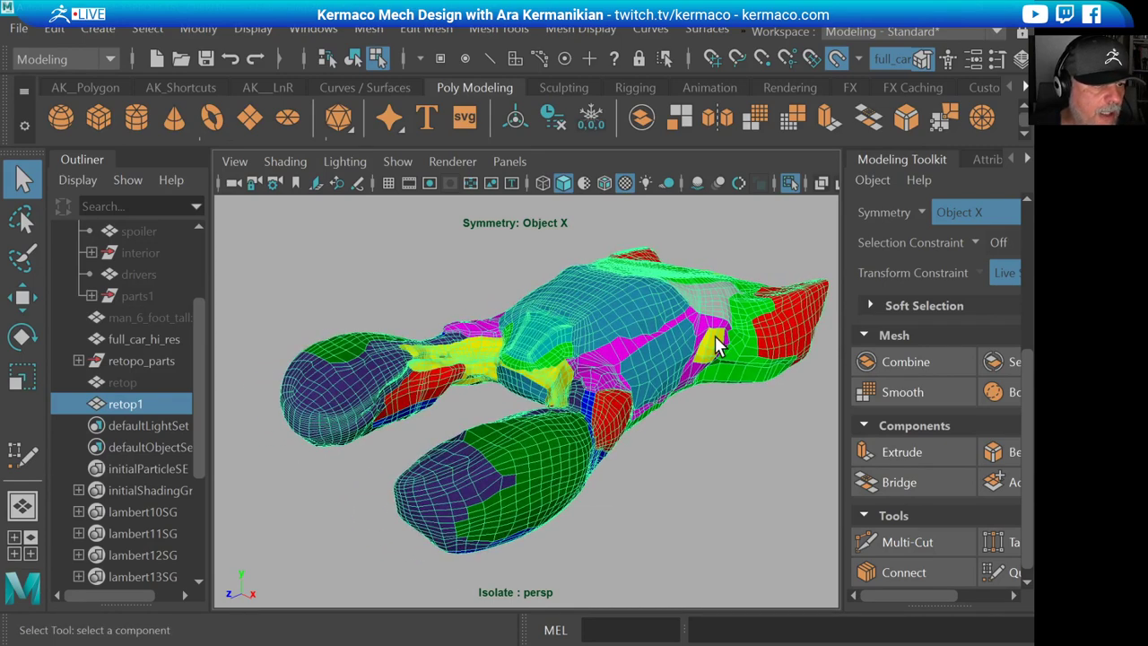
alt+drag(653, 366, 576, 283)
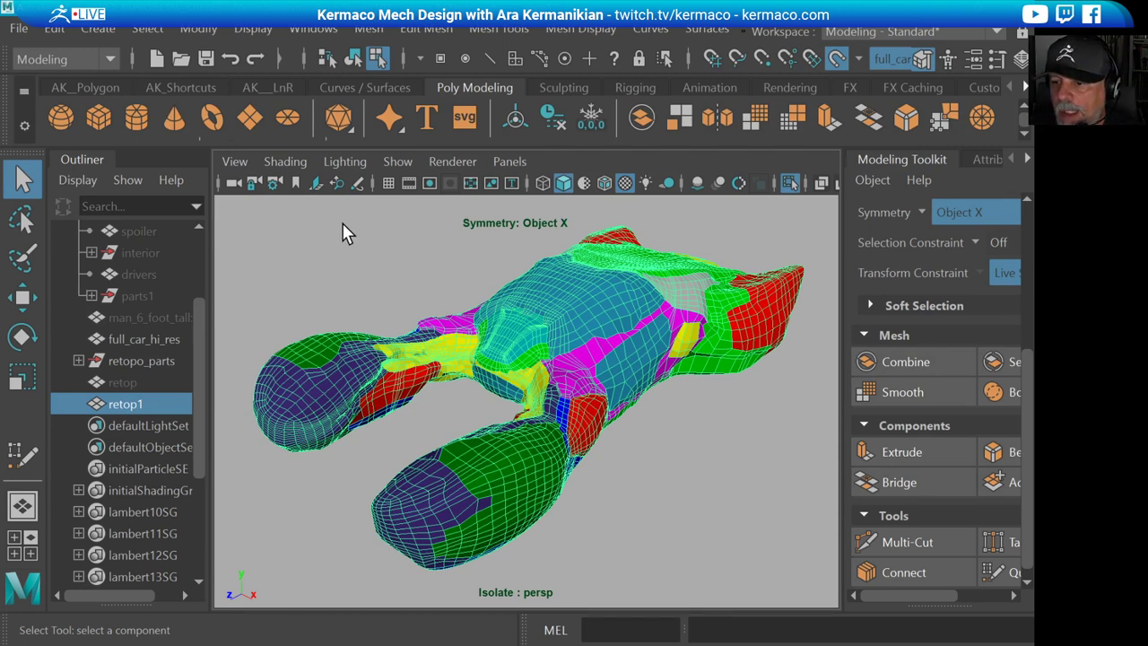
alt+drag(560, 346, 589, 351)
alt+right_drag(589, 350, 609, 357)
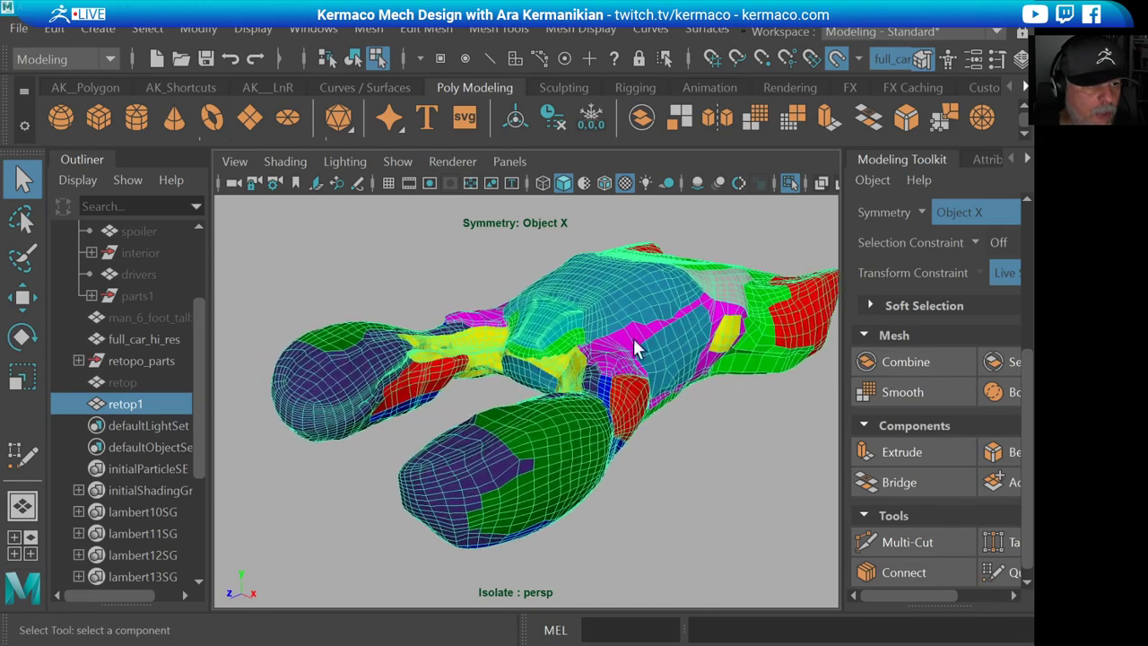
mouse_move(627, 305)
alt+middle_down()
mouse_move(607, 307)
mouse_move(621, 312)
alt+middle_up()
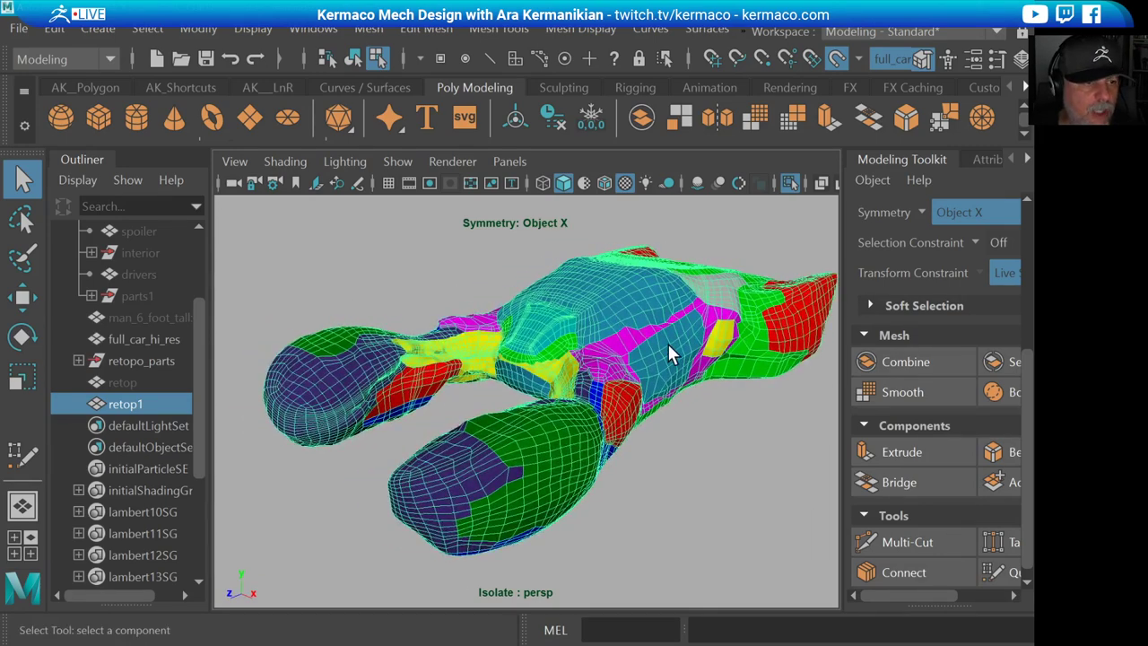
alt+drag(667, 344, 689, 331)
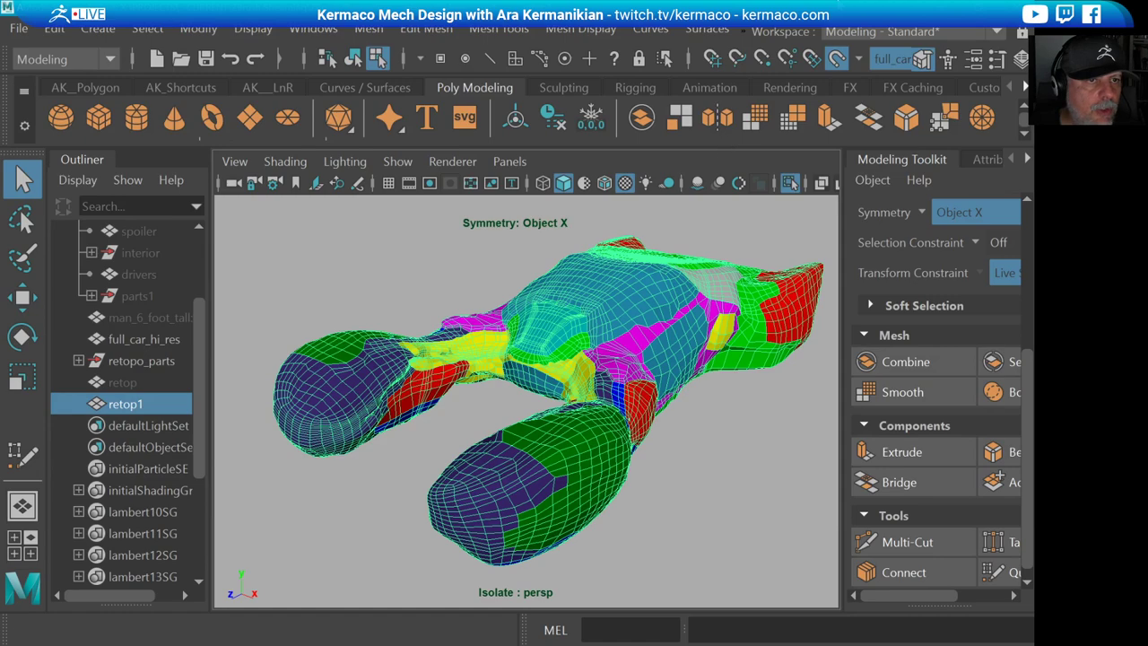
- Switch to ZBrush and view the blocky flying car with its two seats from a higher angle
drag(790, 10, 1147, 179)
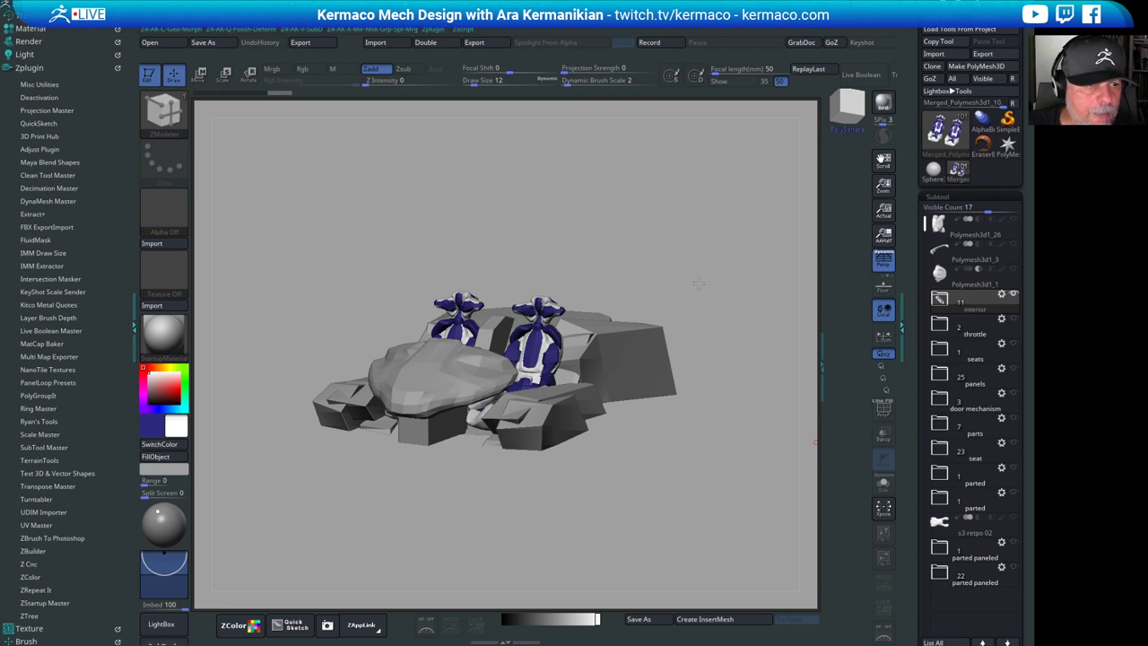
mouse_move(694, 267)
mouse_down()
mouse_move(710, 256)
mouse_move(699, 262)
mouse_up()
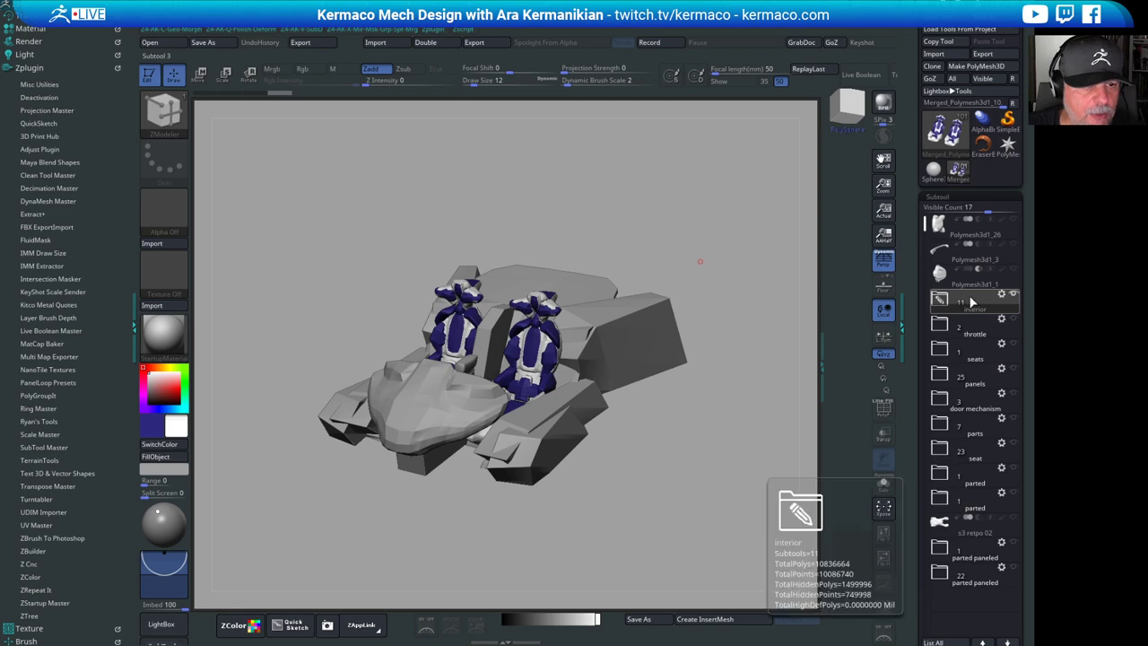
- Hide the interior folder and make the s3 retpo 02 body mesh the active subtool, with the whole body in view
click(1014, 295)
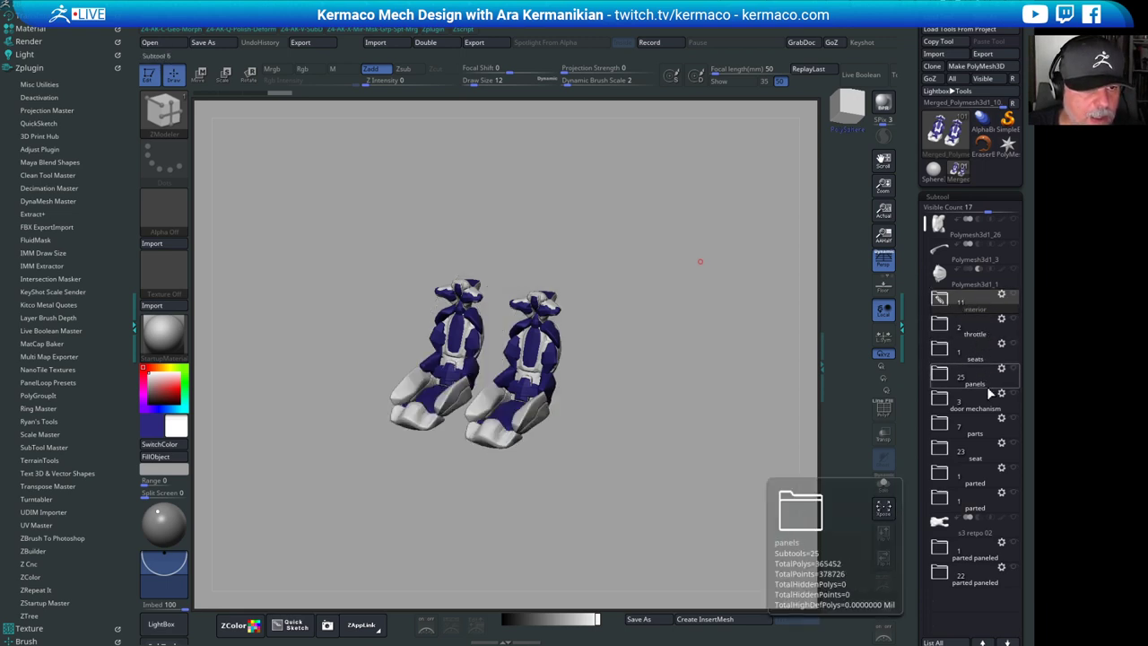
click(978, 531)
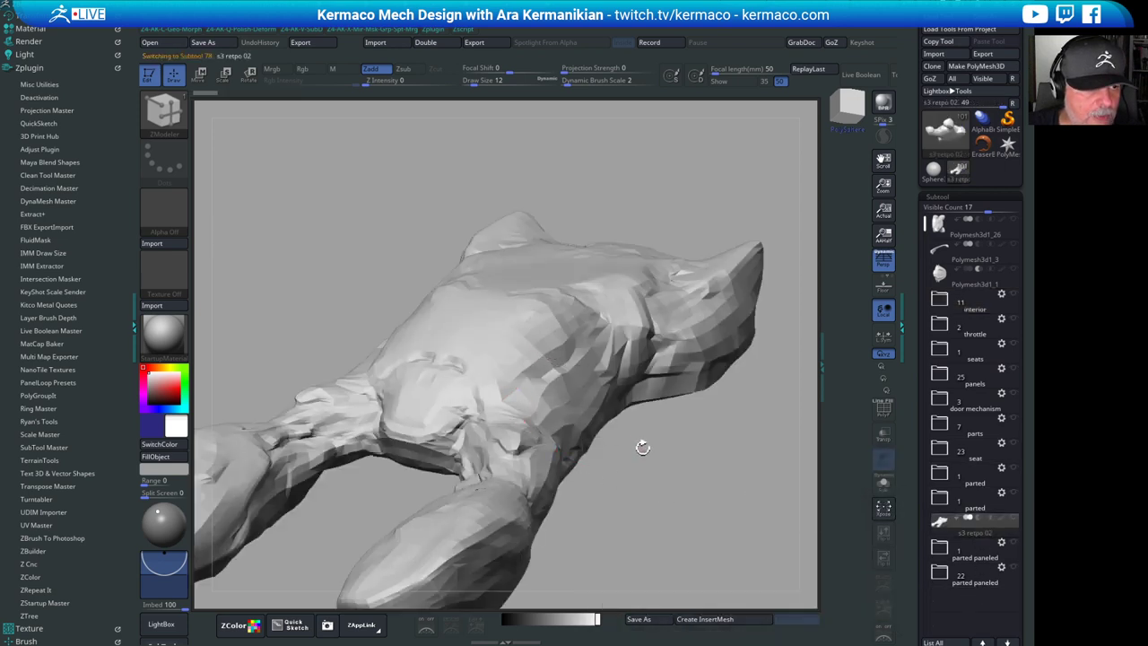
drag(739, 422, 717, 393)
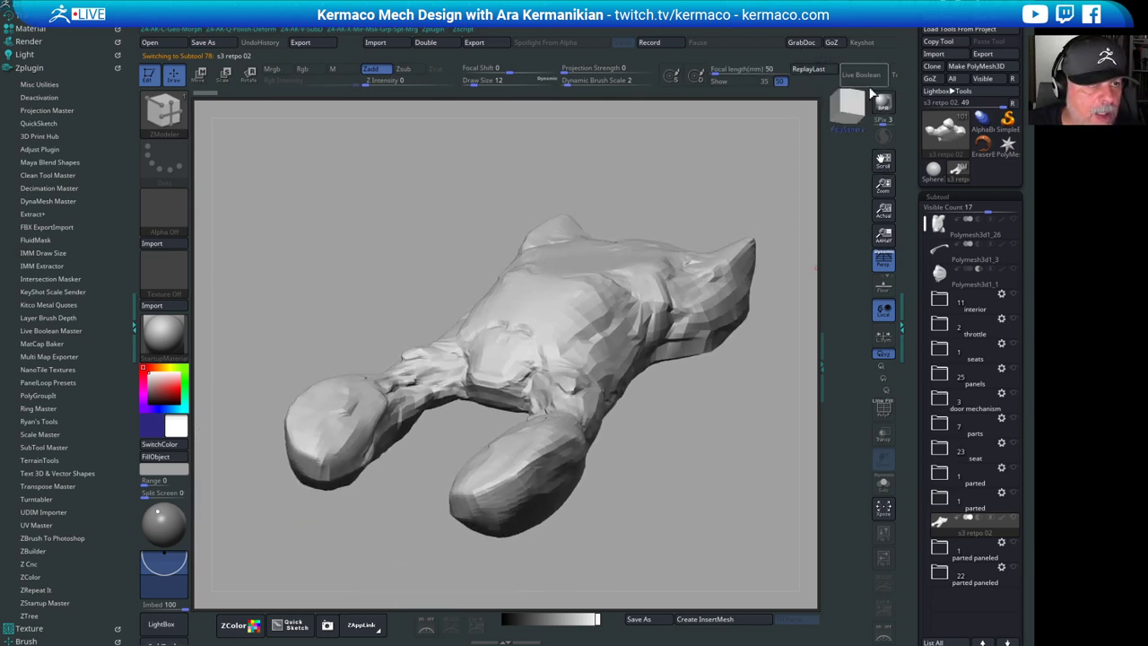
- Turn on the polyframe display and examine the quad flow of s3 retpo 02 across the body and front pods
click(885, 413)
drag(725, 402, 682, 385)
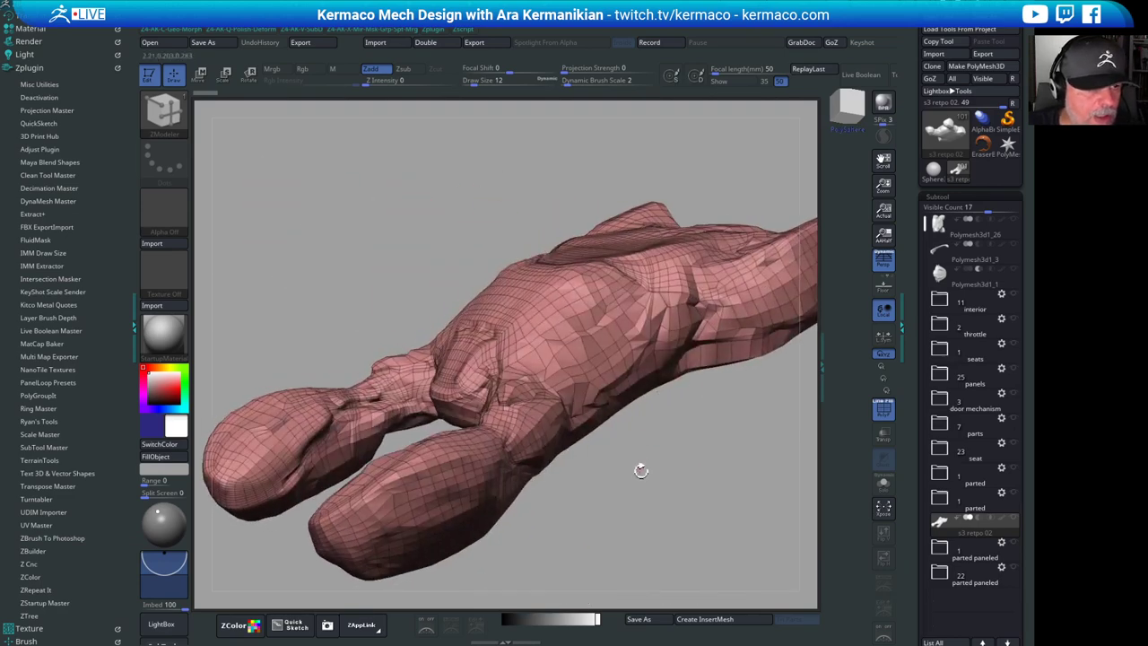
drag(640, 470, 622, 403)
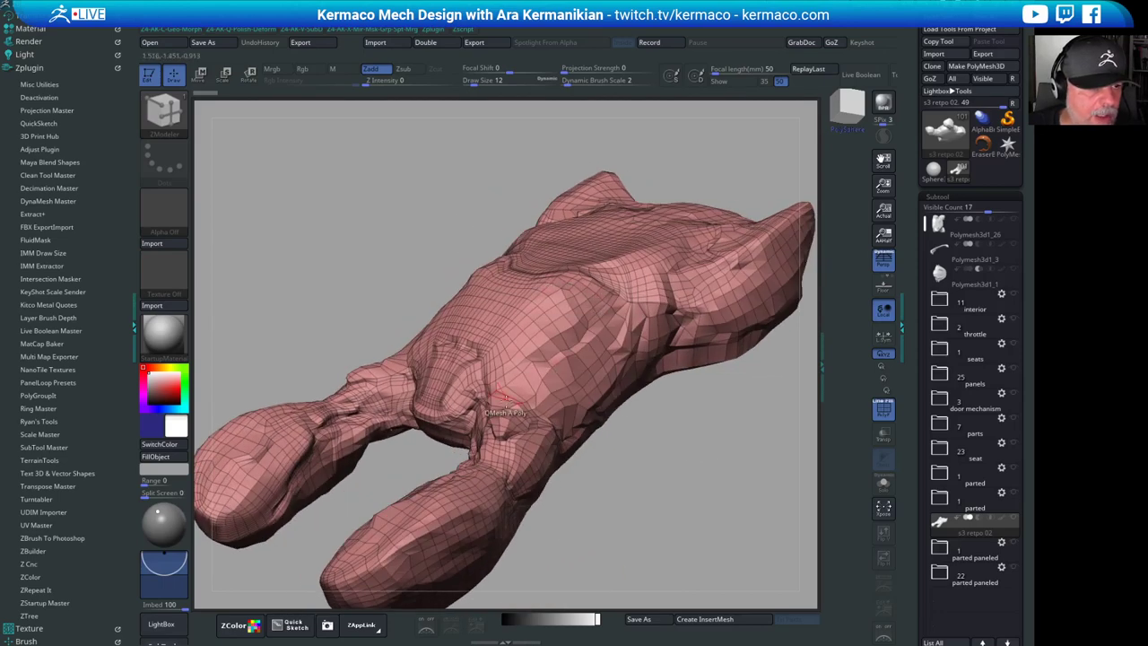
drag(717, 472, 641, 414)
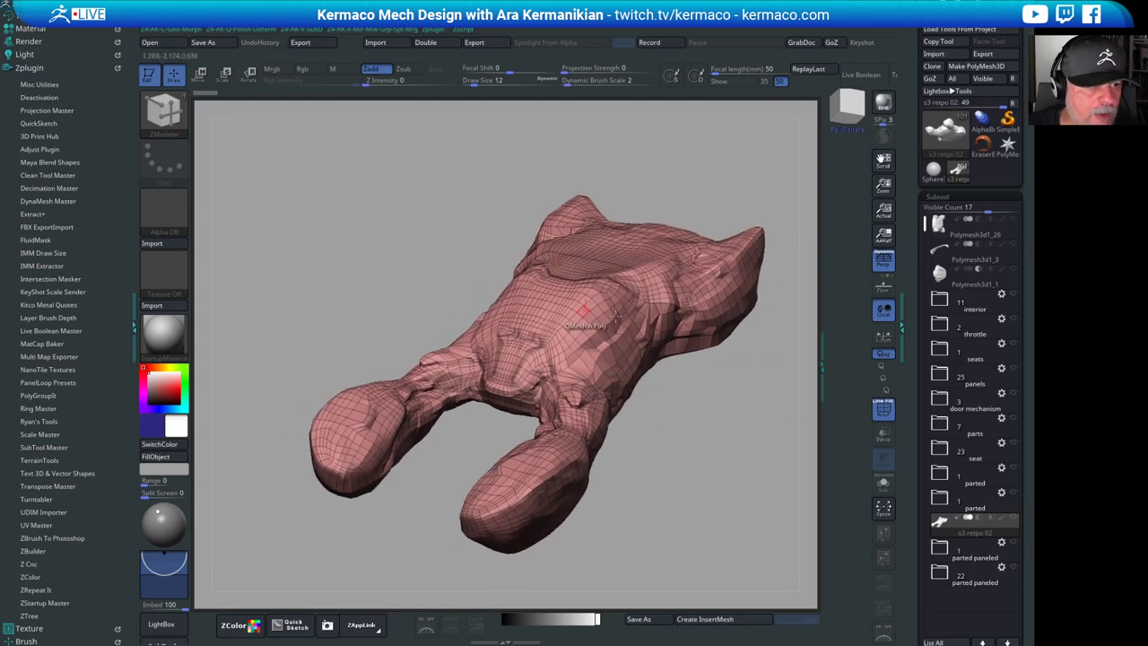
drag(720, 418, 700, 443)
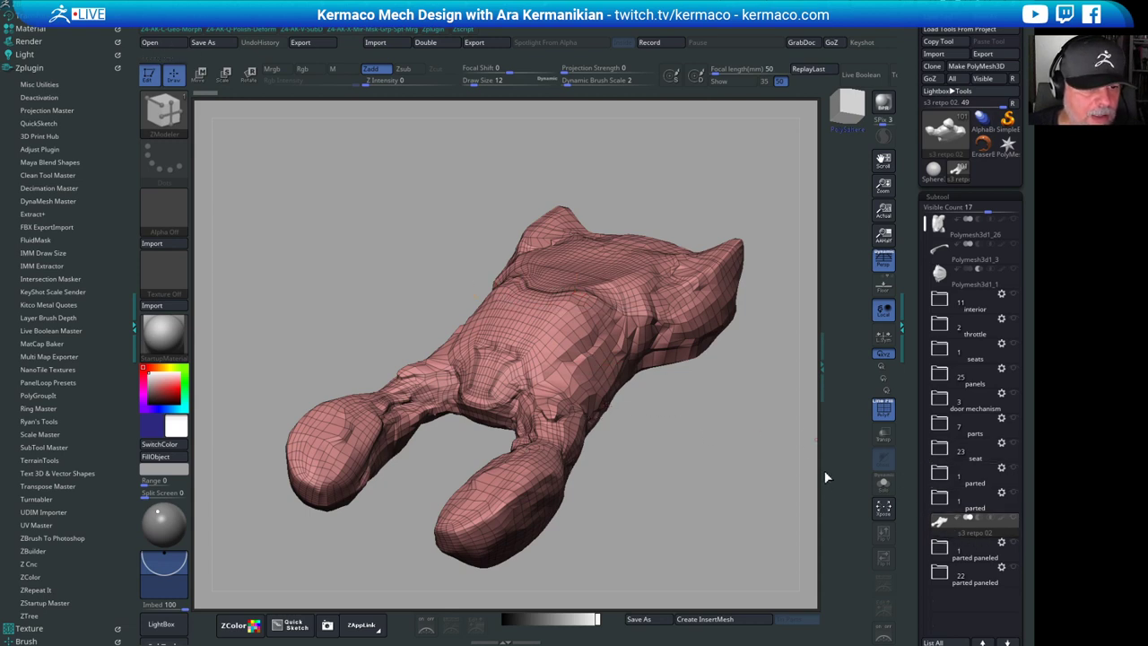
- Show and expand the one-subtool parted paneled folder, and select s3_parted to inspect its coloured panel polygroups
click(948, 554)
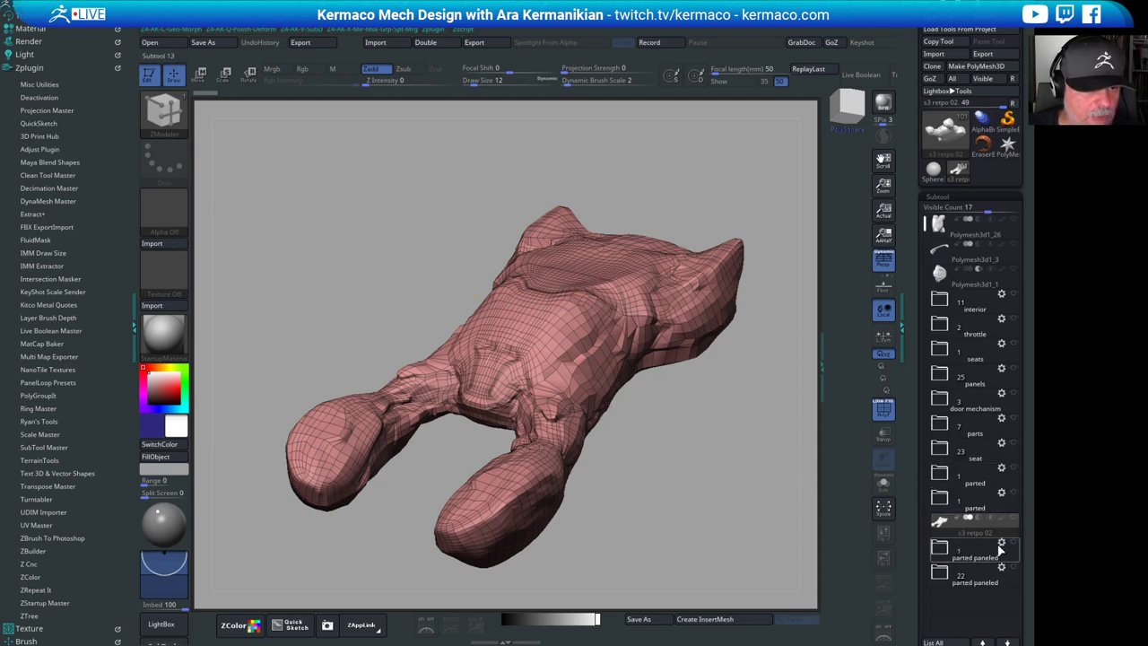
key(shift+f)
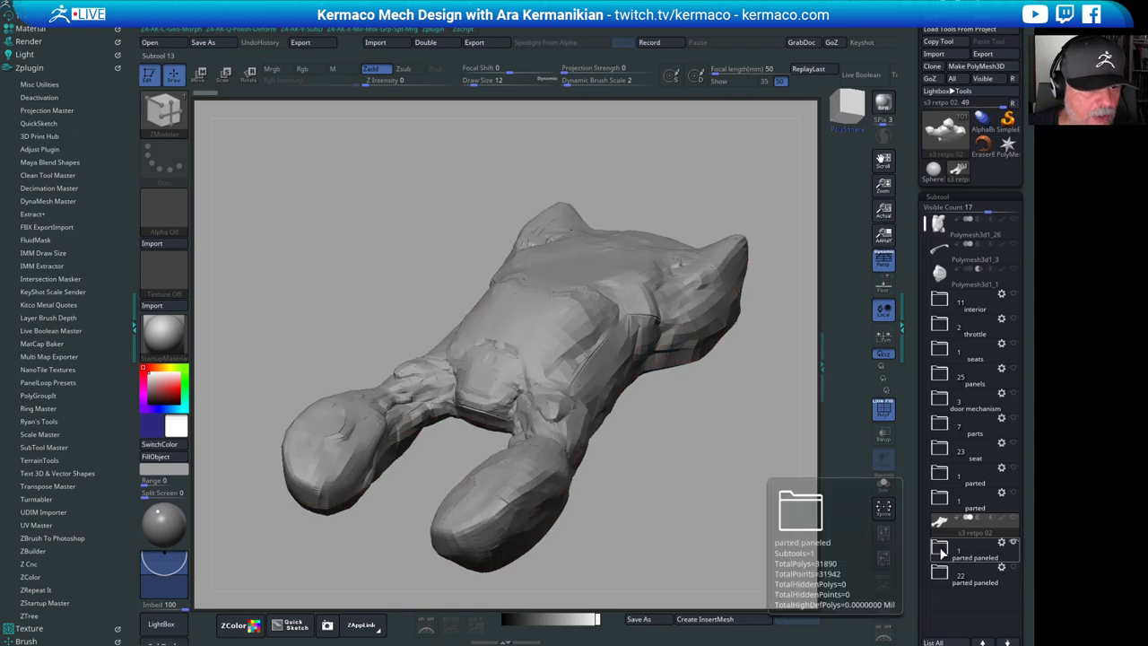
click(941, 550)
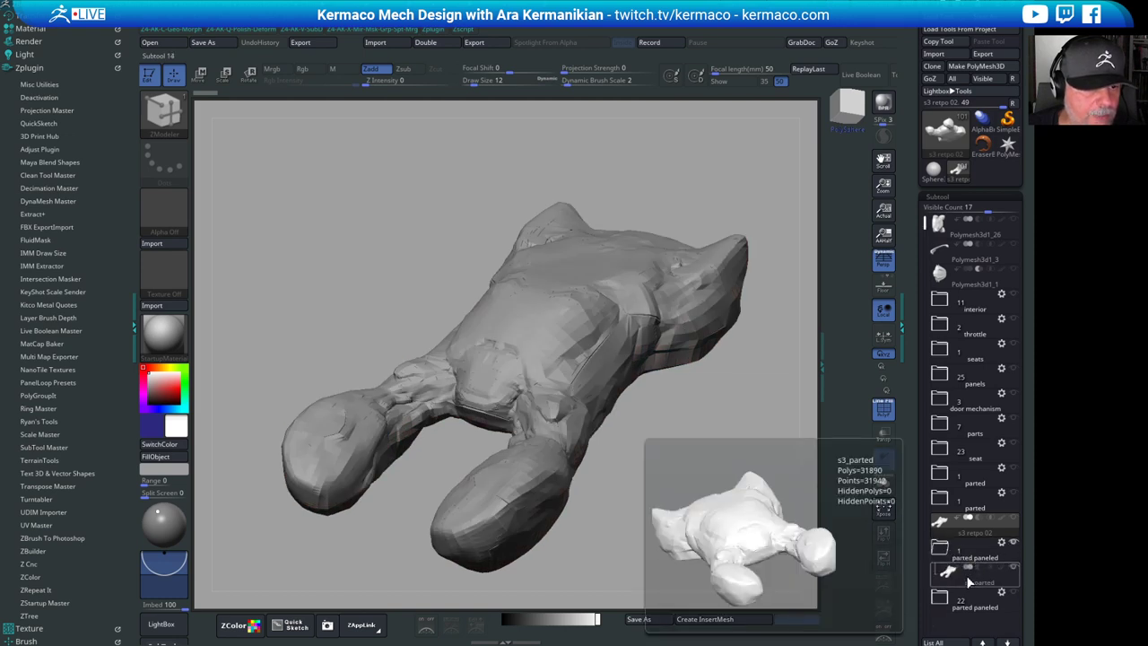
click(966, 575)
drag(738, 505, 736, 469)
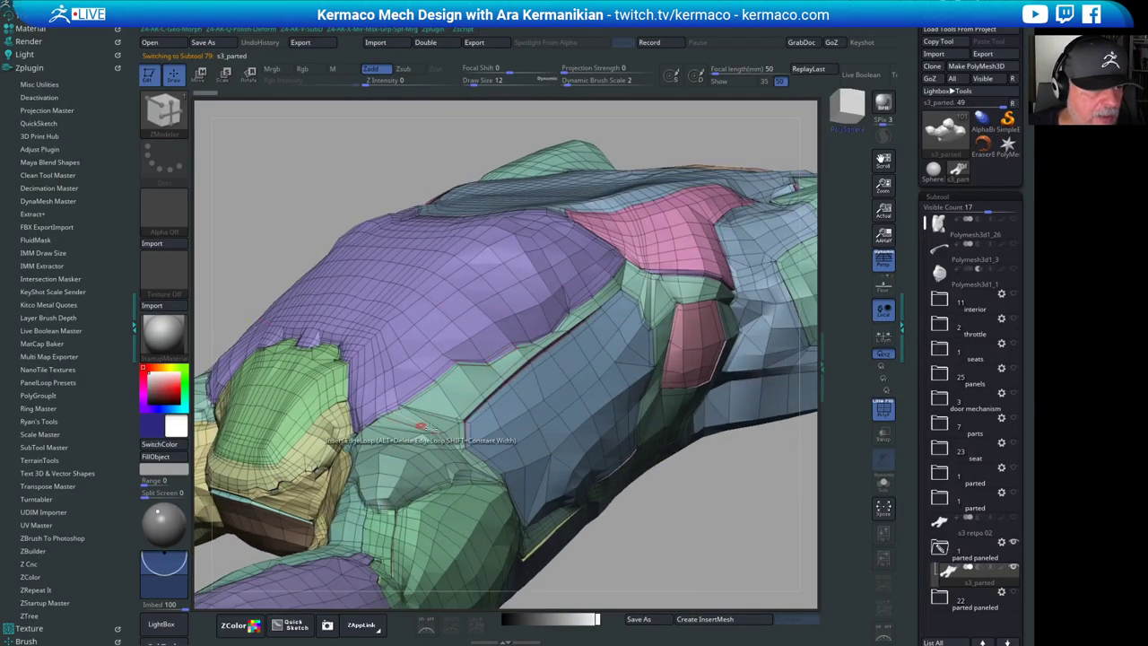
drag(739, 522, 777, 482)
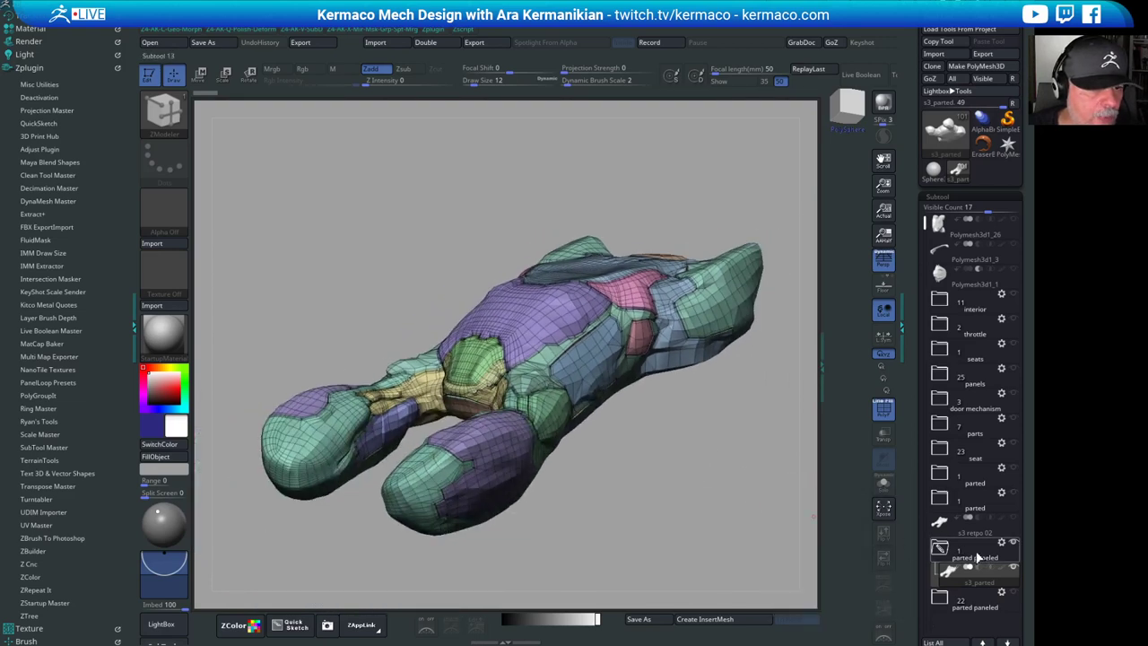
- Show the expanded 22-subtool parted paneled folder in place of the one-subtool folder, and inspect the s3_parted1_22 panel on the rear deck
click(942, 599)
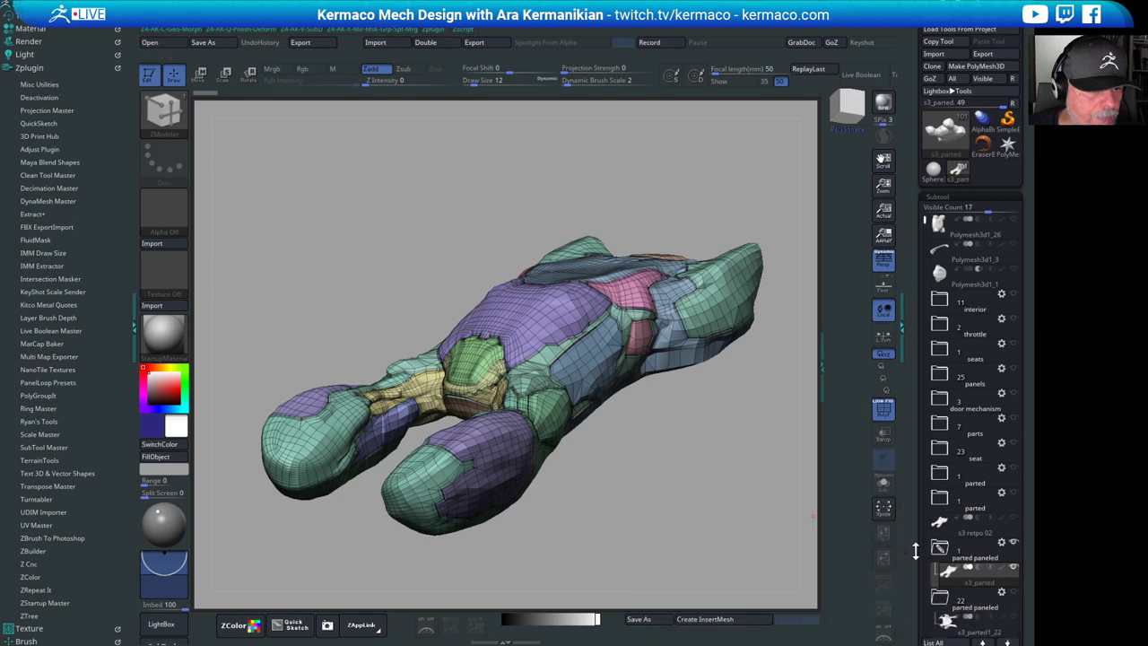
scroll(1027, 404, down, 6)
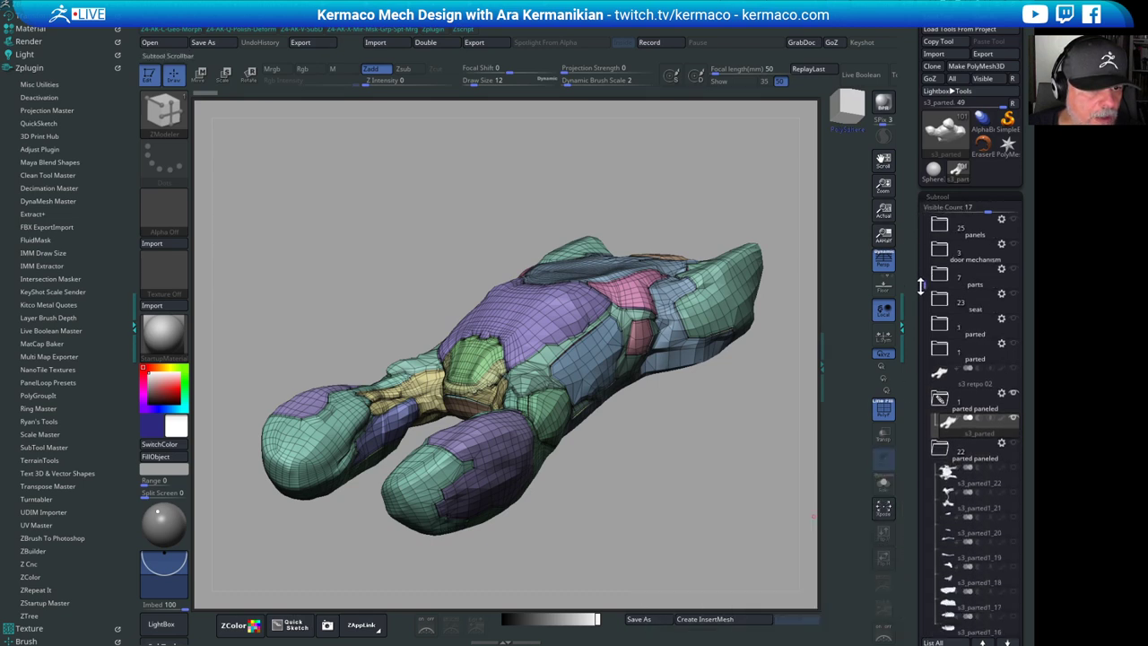
click(1012, 395)
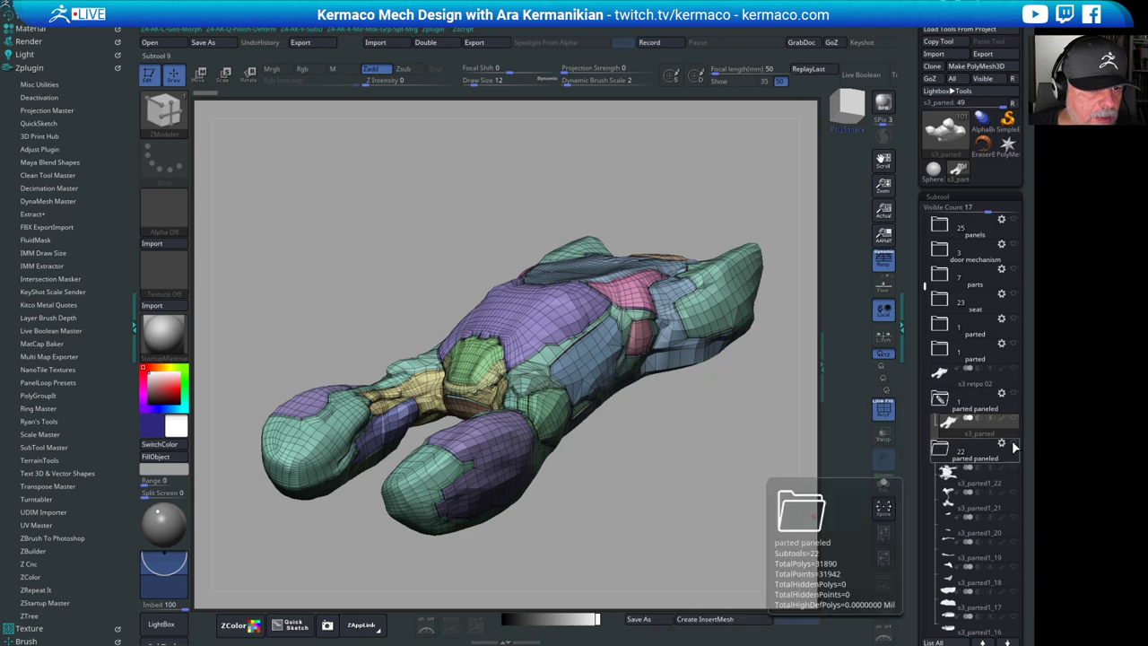
mouse_move(1014, 442)
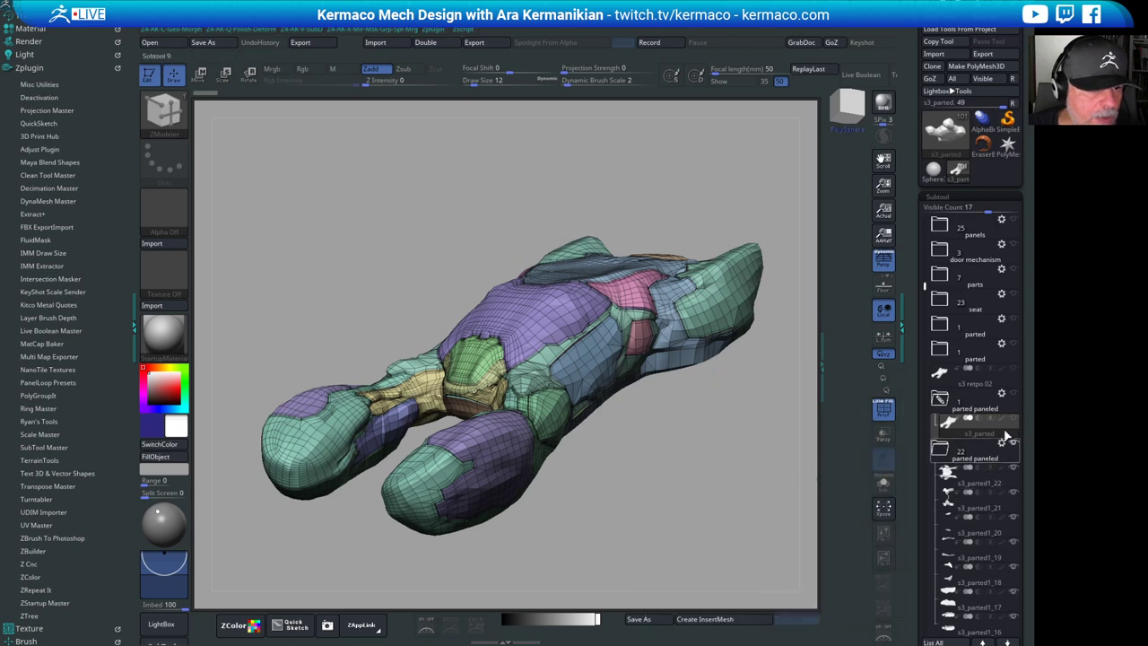
mouse_move(947, 473)
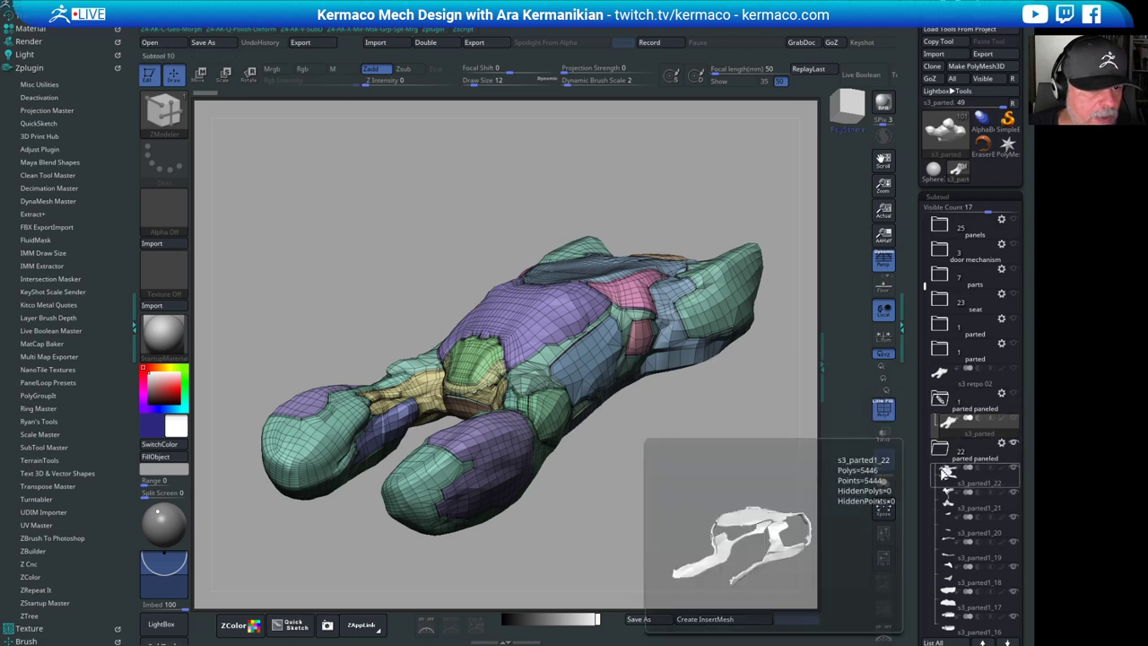
click(990, 468)
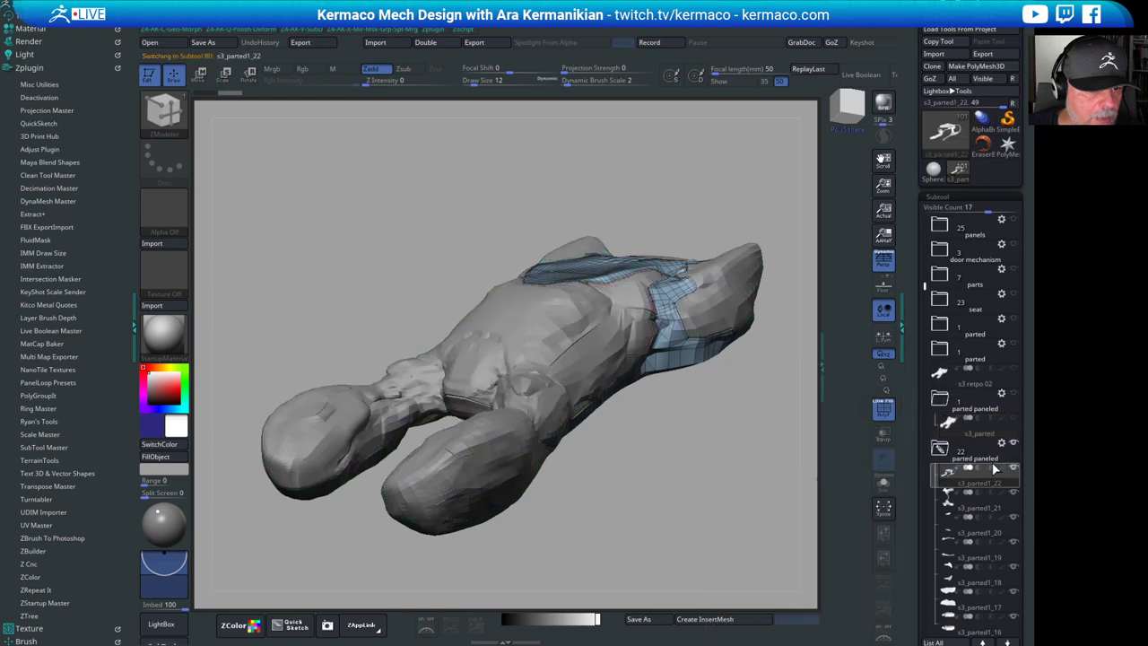
drag(718, 476, 695, 483)
alt+drag(761, 519, 704, 521)
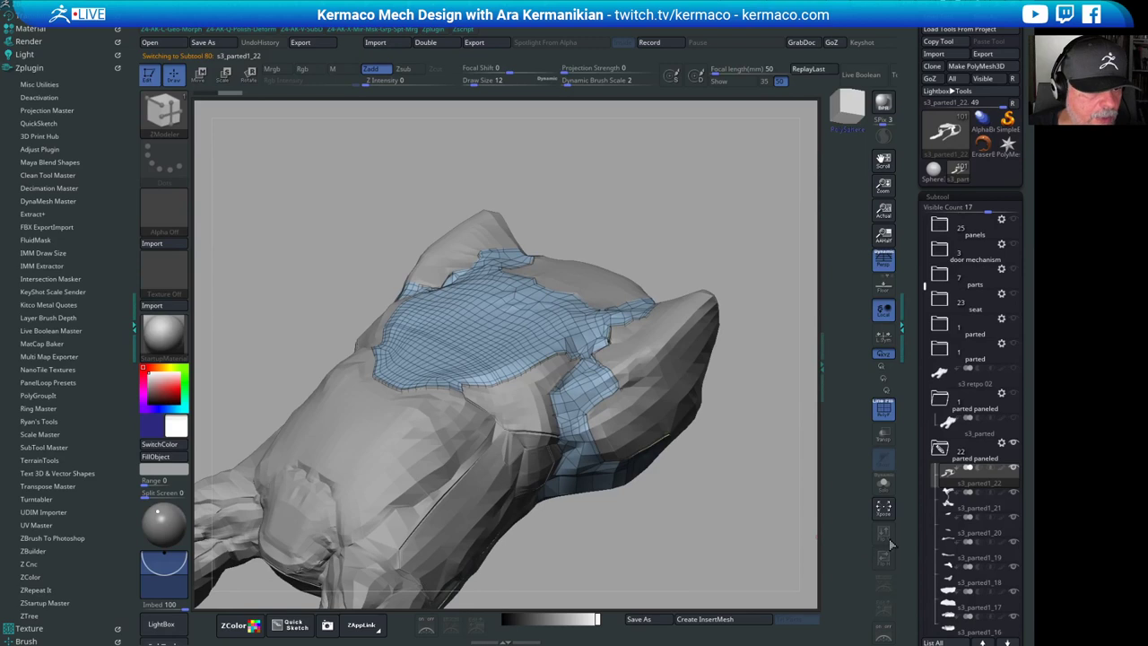
- Go through the separated panels from s3_parted1_21 down to s3_parted1_14, inspecting where each sits on the body and pods
click(984, 507)
drag(654, 553, 792, 492)
click(984, 539)
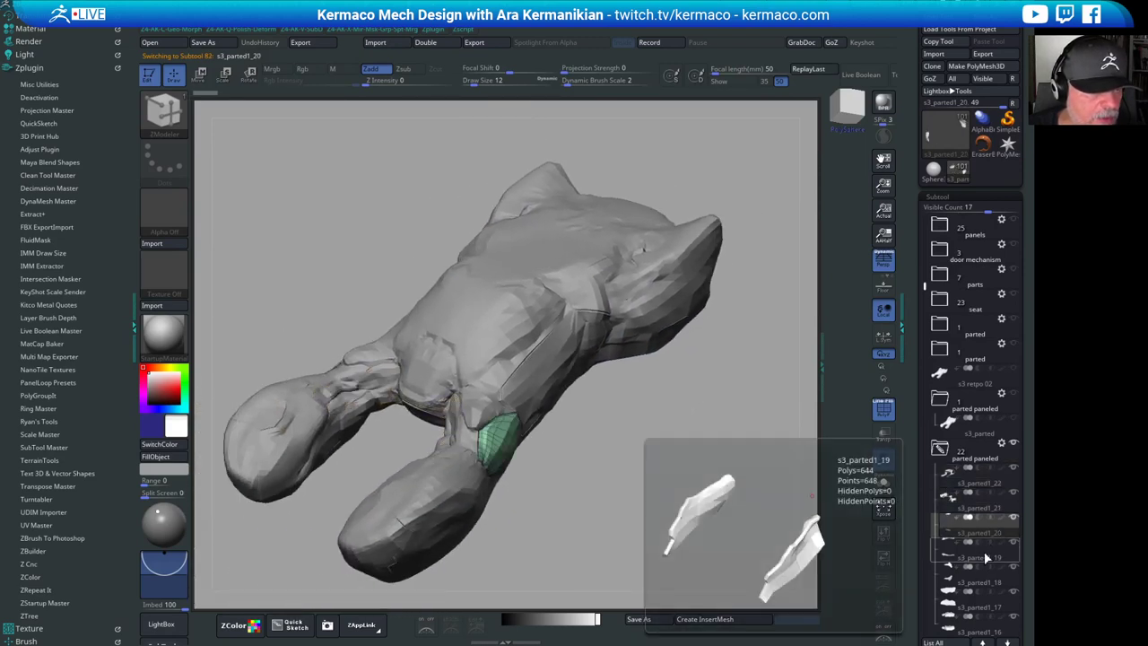
drag(738, 547, 776, 502)
click(985, 573)
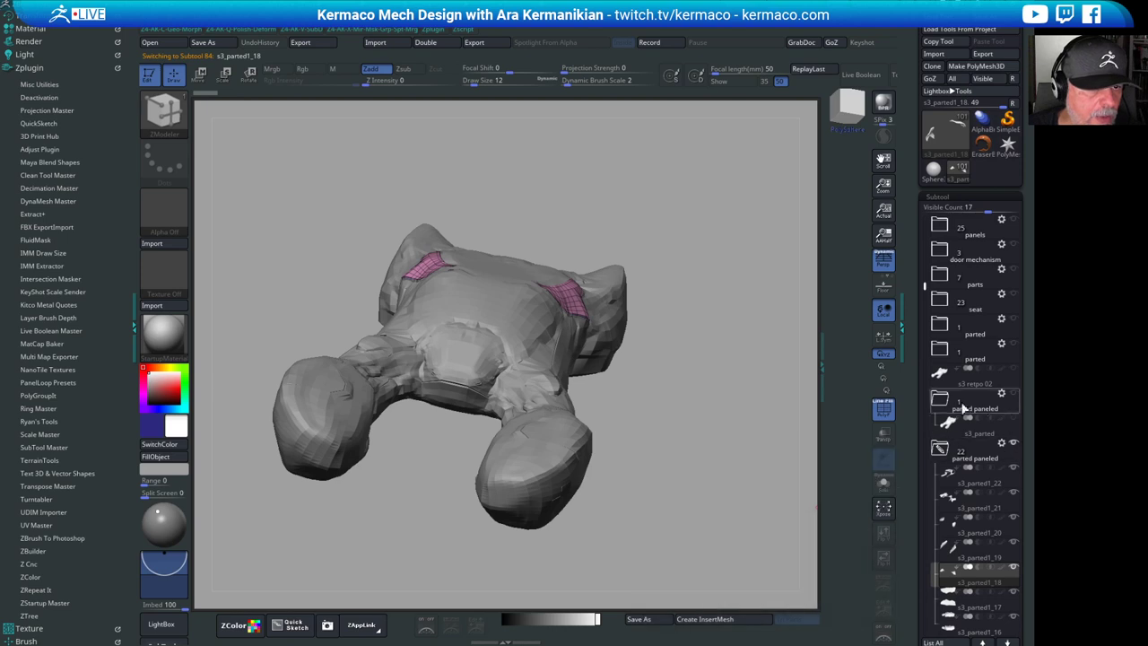
scroll(962, 480, down, 4)
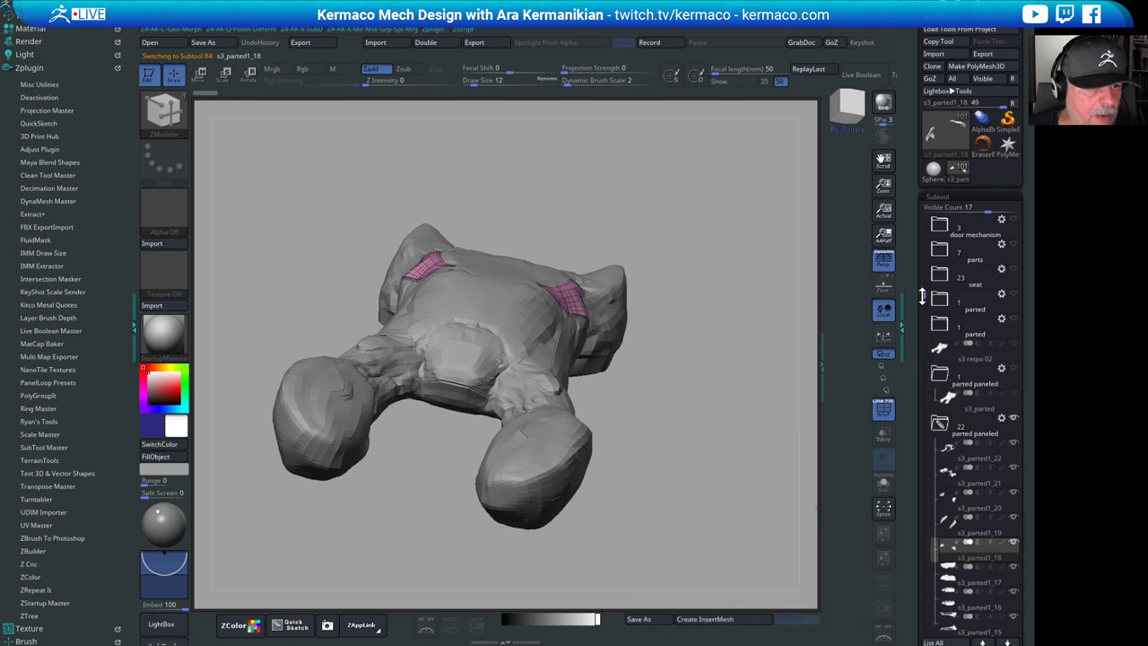
click(989, 460)
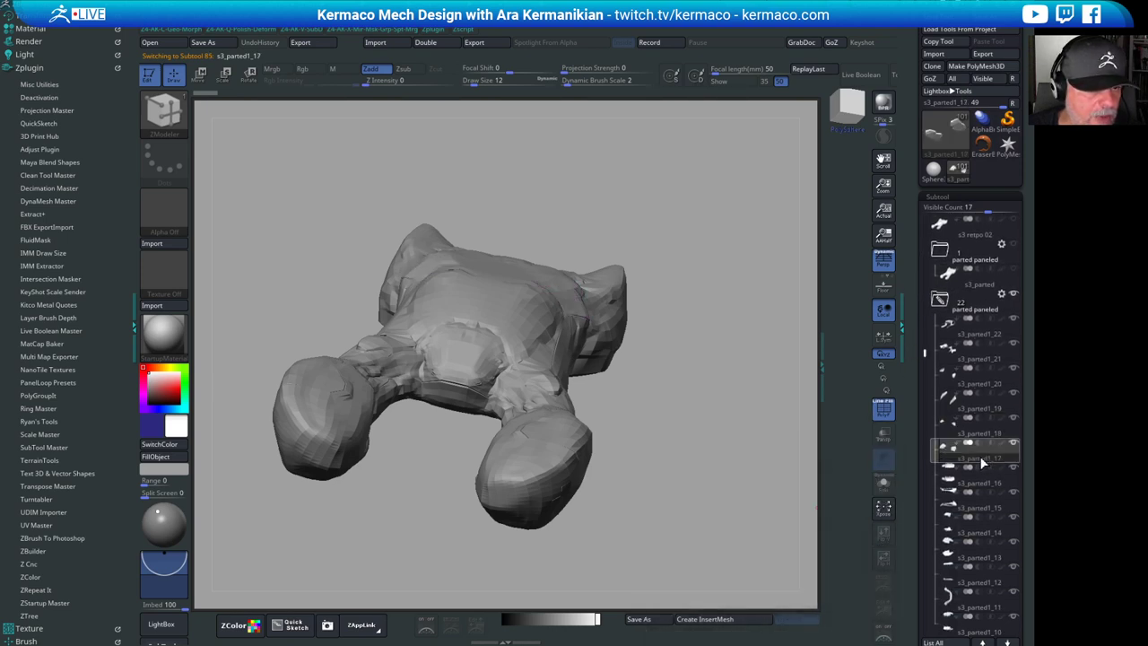
mouse_move(679, 462)
mouse_down()
mouse_move(646, 430)
mouse_move(660, 459)
mouse_move(631, 494)
mouse_move(642, 453)
mouse_up()
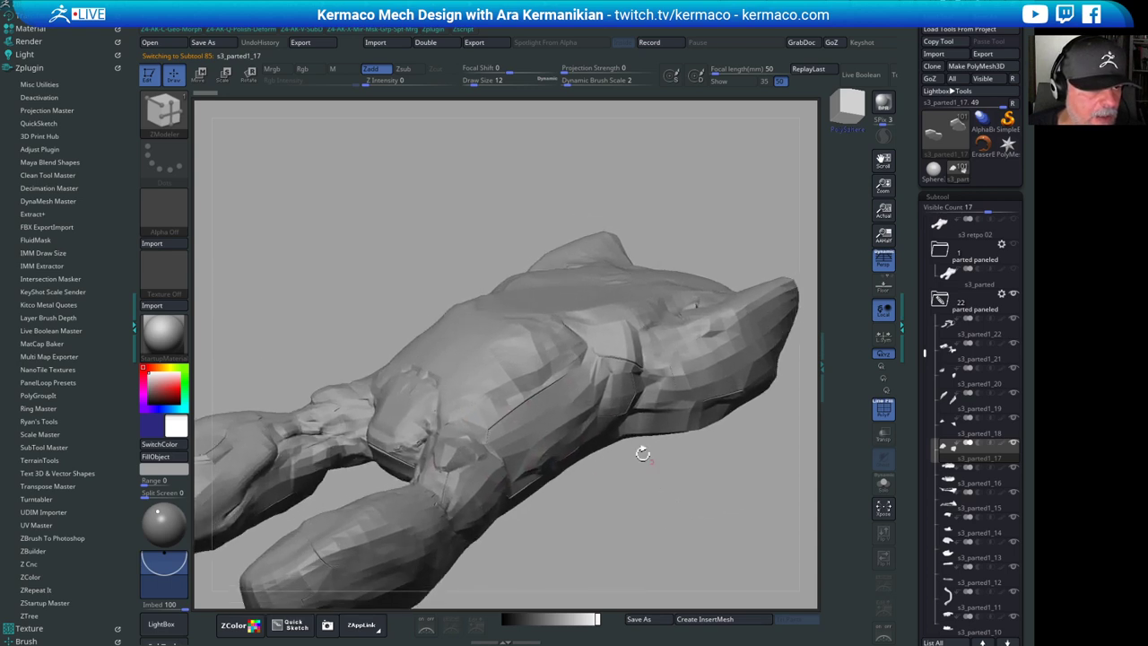
click(990, 484)
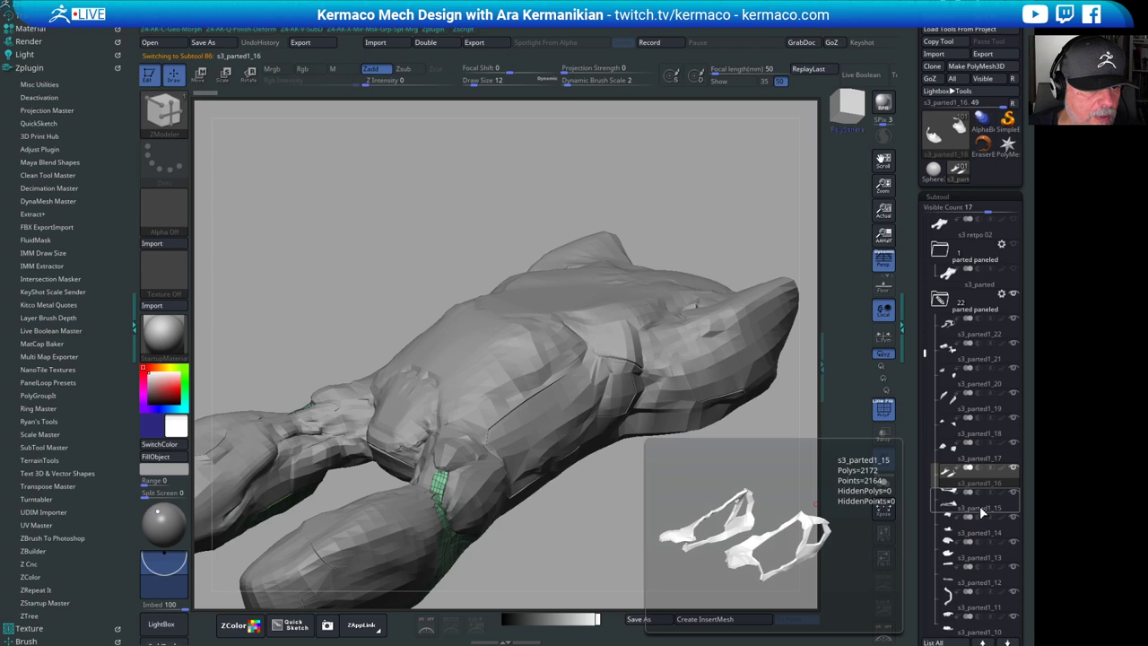
click(982, 511)
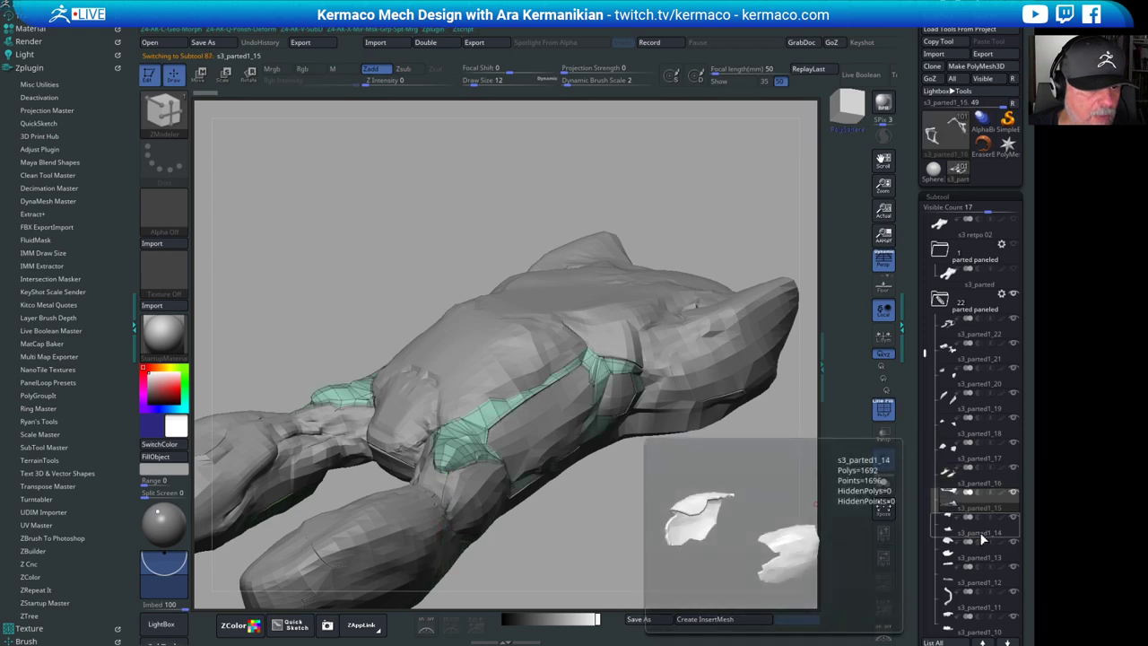
click(975, 532)
alt+drag(662, 513, 632, 421)
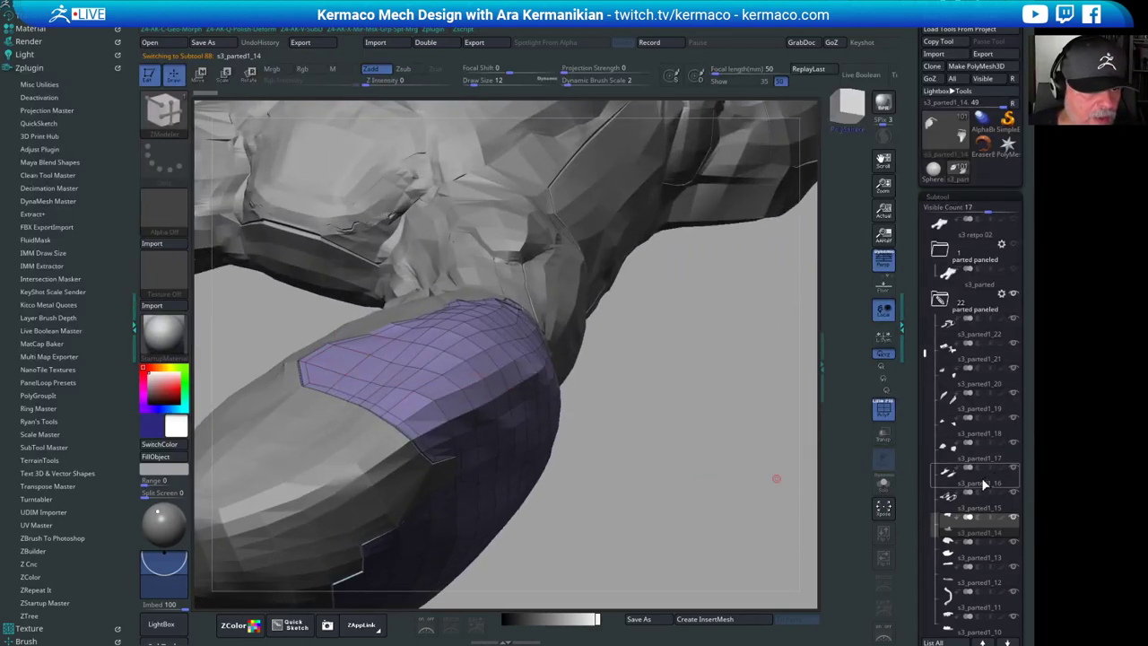
- Return to s3_parted, display its parted paneled folder, and hide and collapse the folder with the 22 separated panels
click(981, 287)
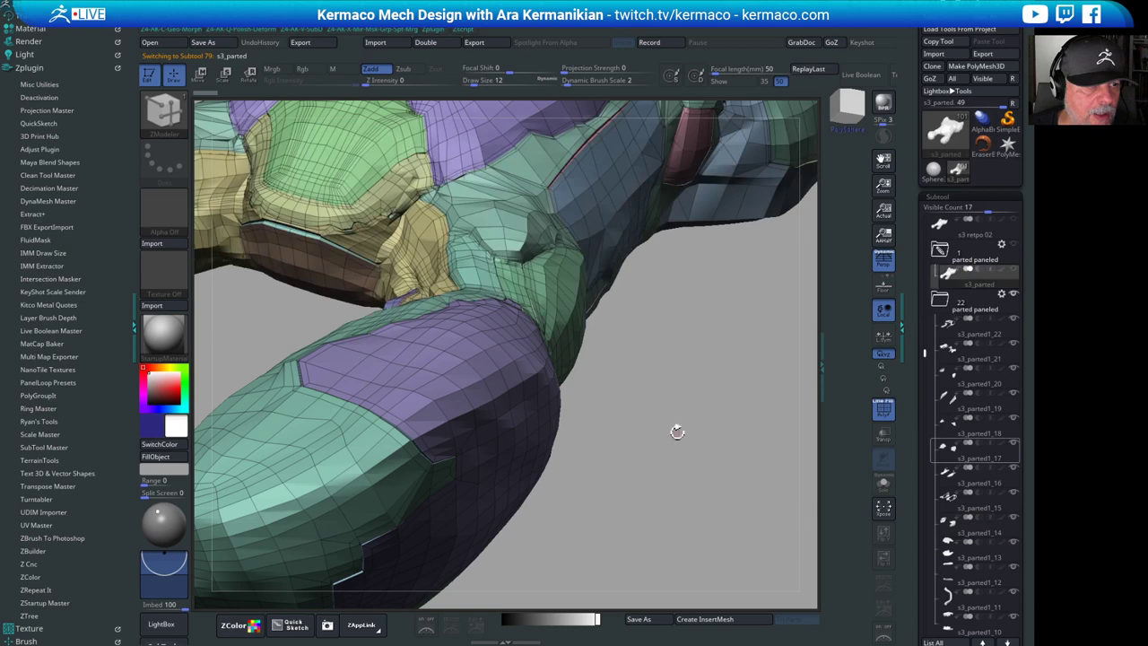
alt+drag(677, 432, 700, 489)
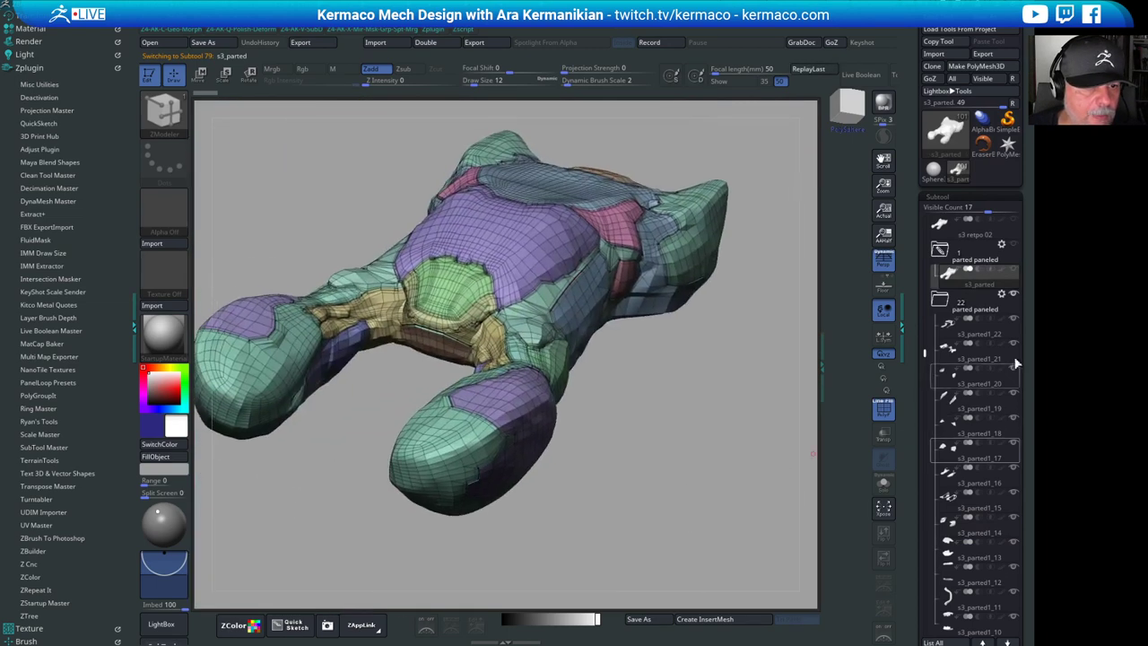
click(1014, 295)
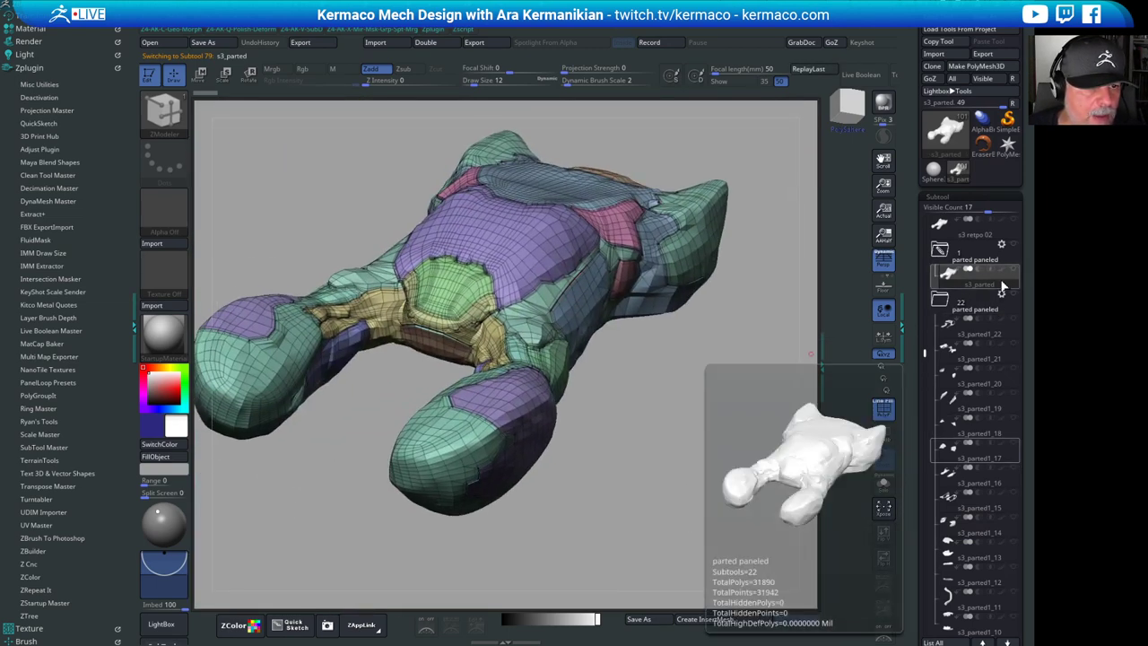
drag(708, 366, 673, 371)
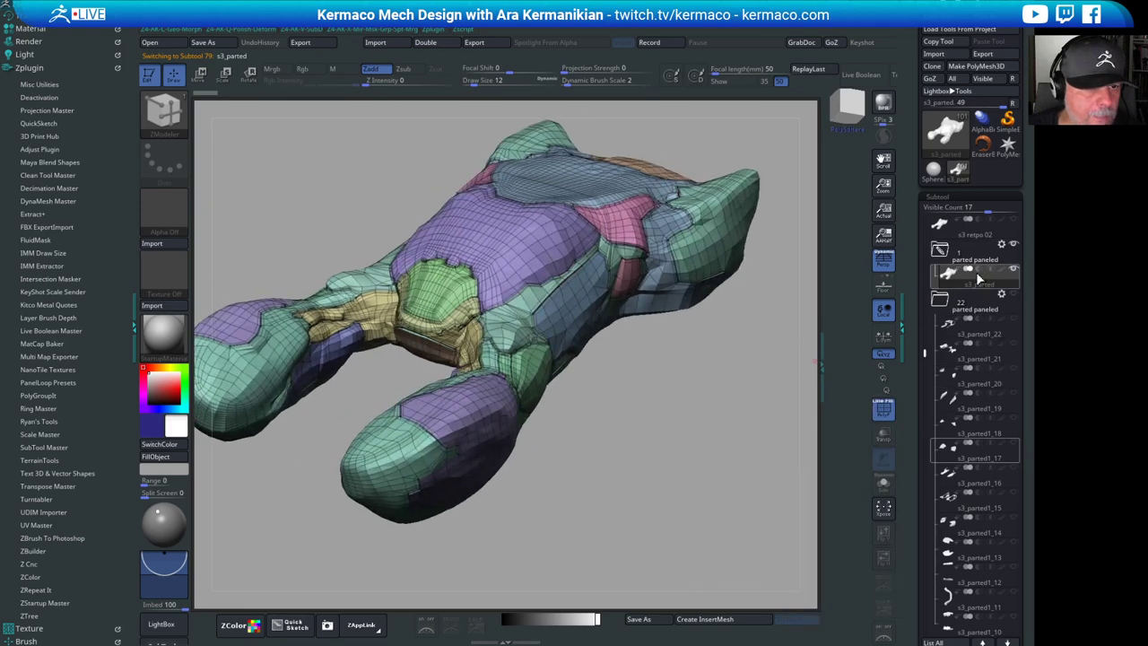
click(947, 304)
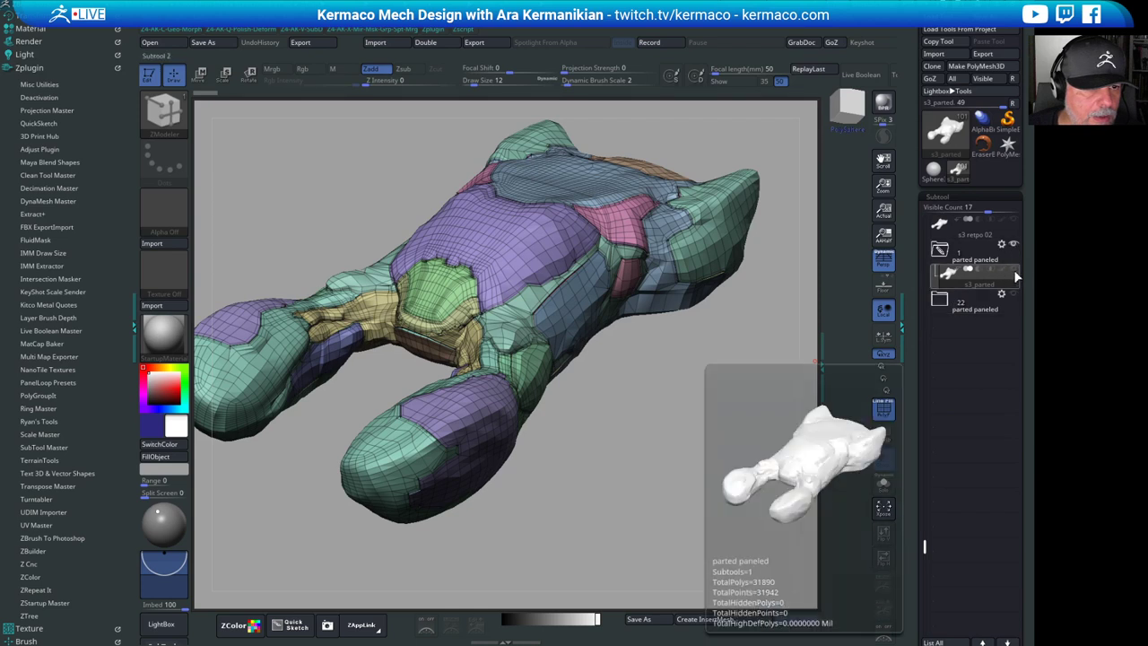
drag(790, 364, 755, 432)
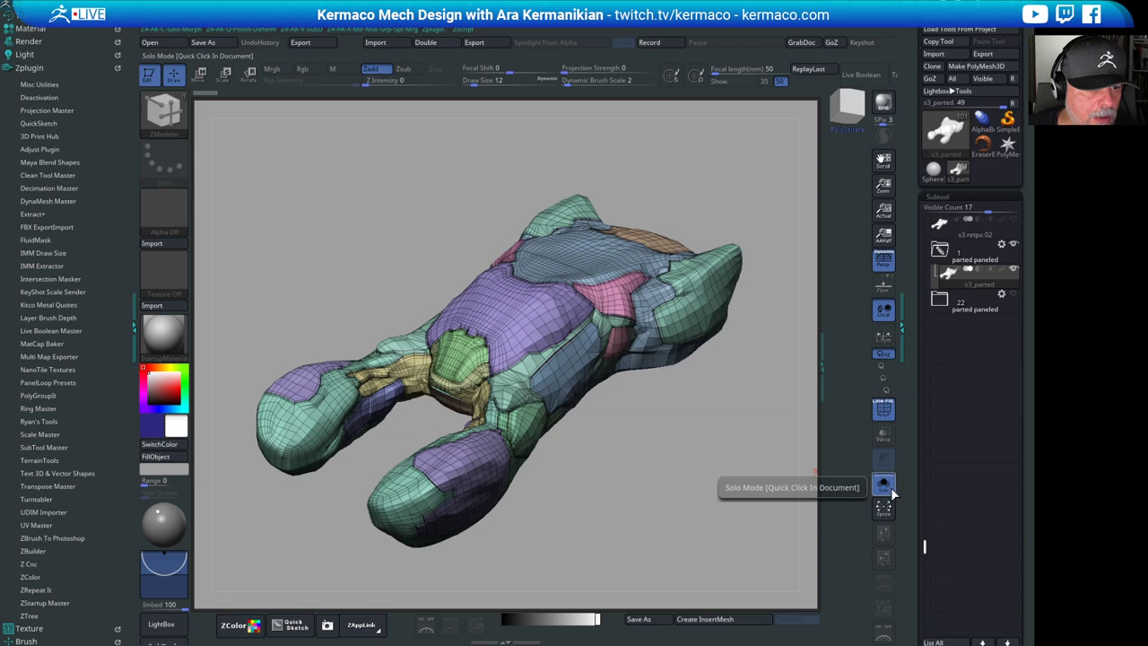
drag(706, 443, 721, 439)
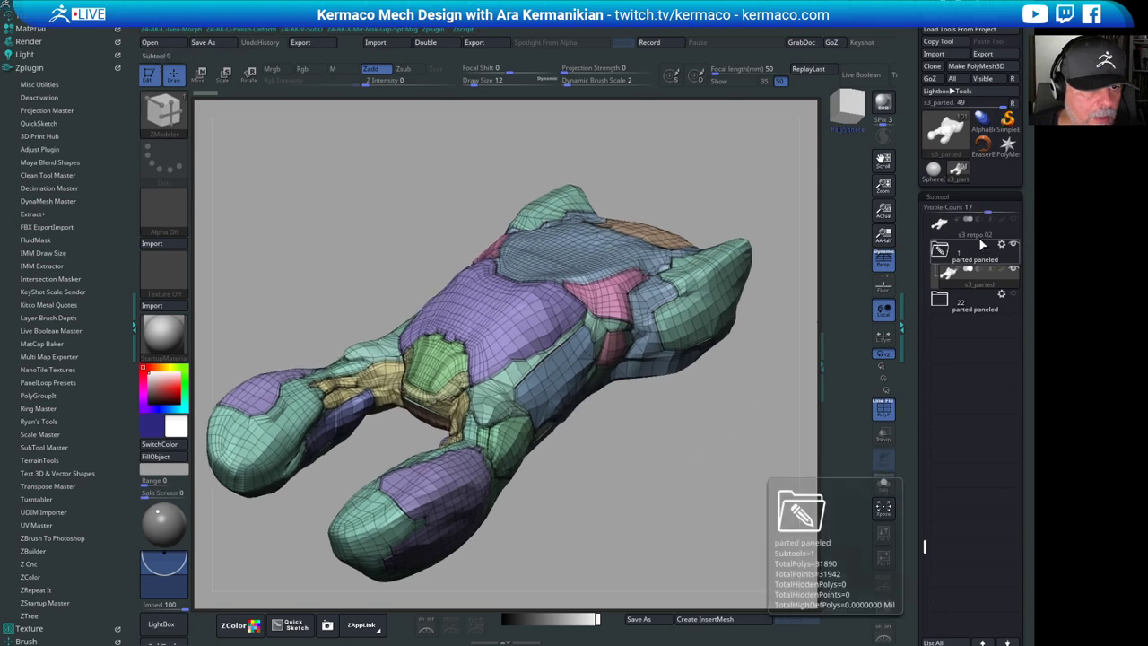
- Collapse the one-subtool parted paneled folder and hide it, leaving only the s3 retpo 02 body selected and displayed
click(991, 235)
click(958, 256)
drag(716, 443, 741, 451)
click(1014, 221)
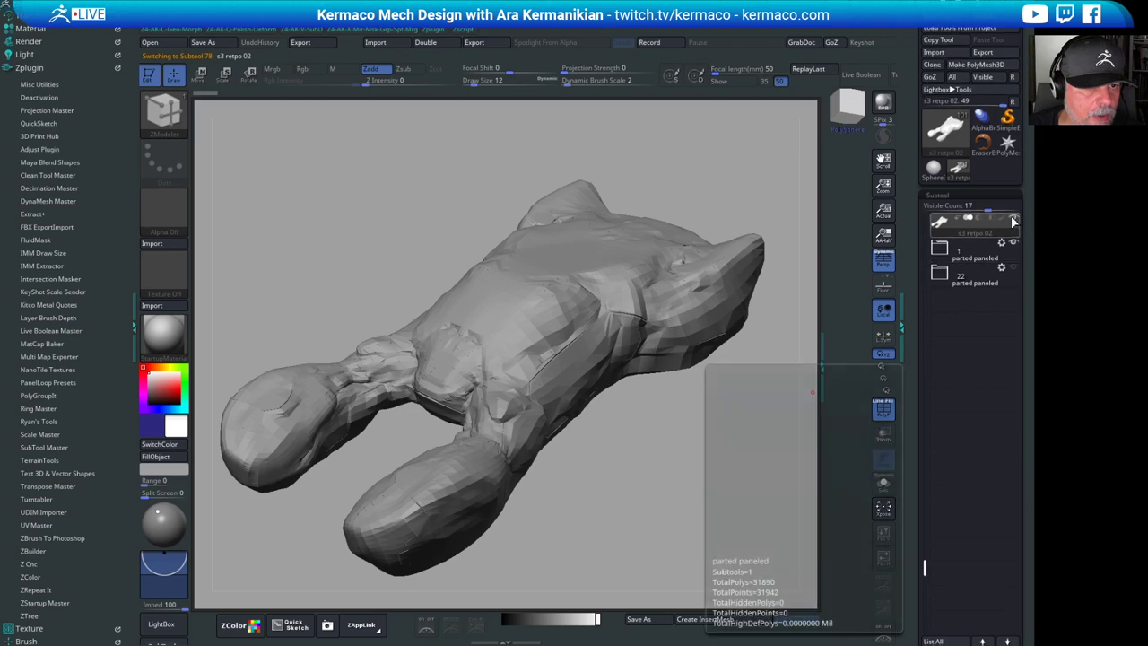
click(1015, 246)
drag(731, 427, 449, 348)
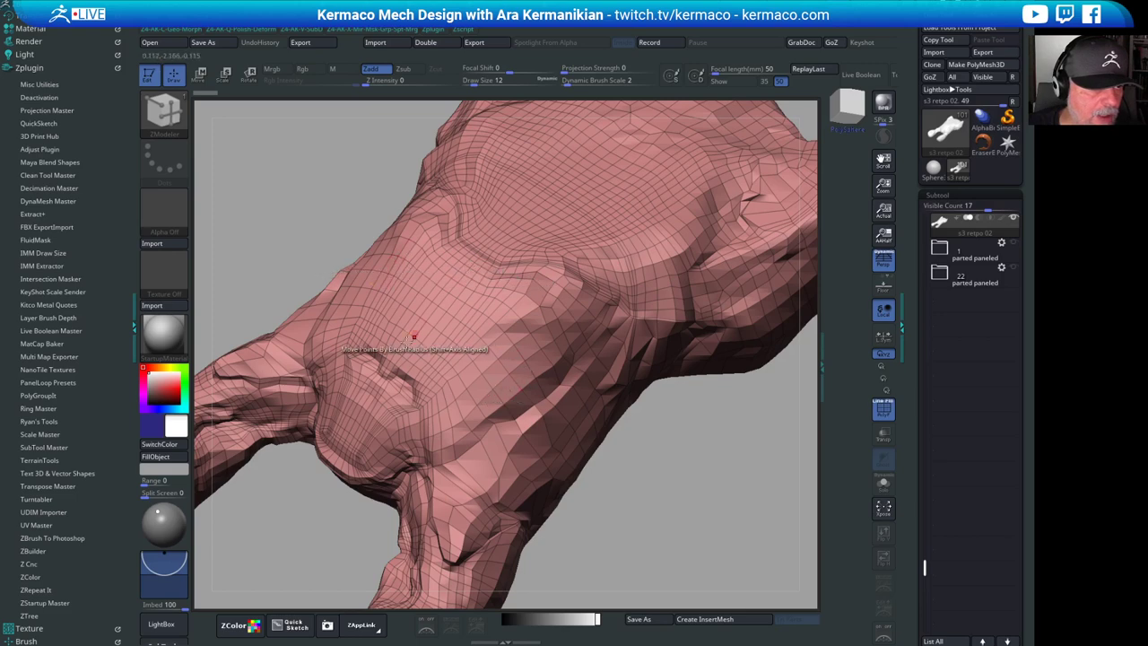
- Set the ZModeler polygon action to PolyGroup with the Brush Radius target, and set the draw size to 85
drag(689, 459, 686, 431)
key(space)
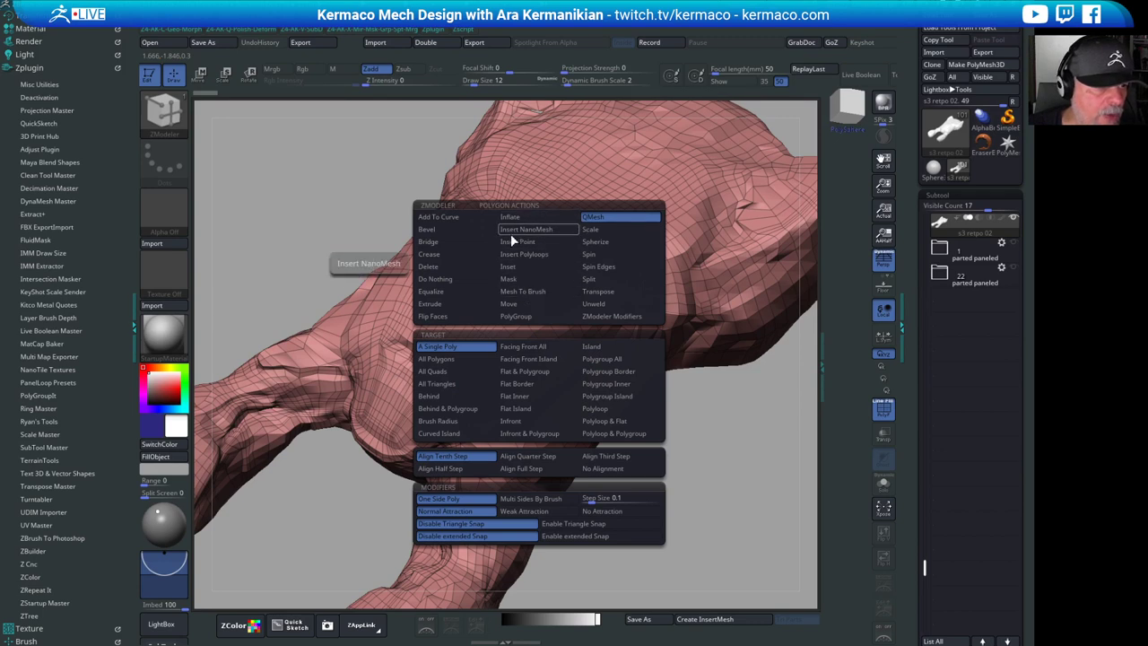
key(space)
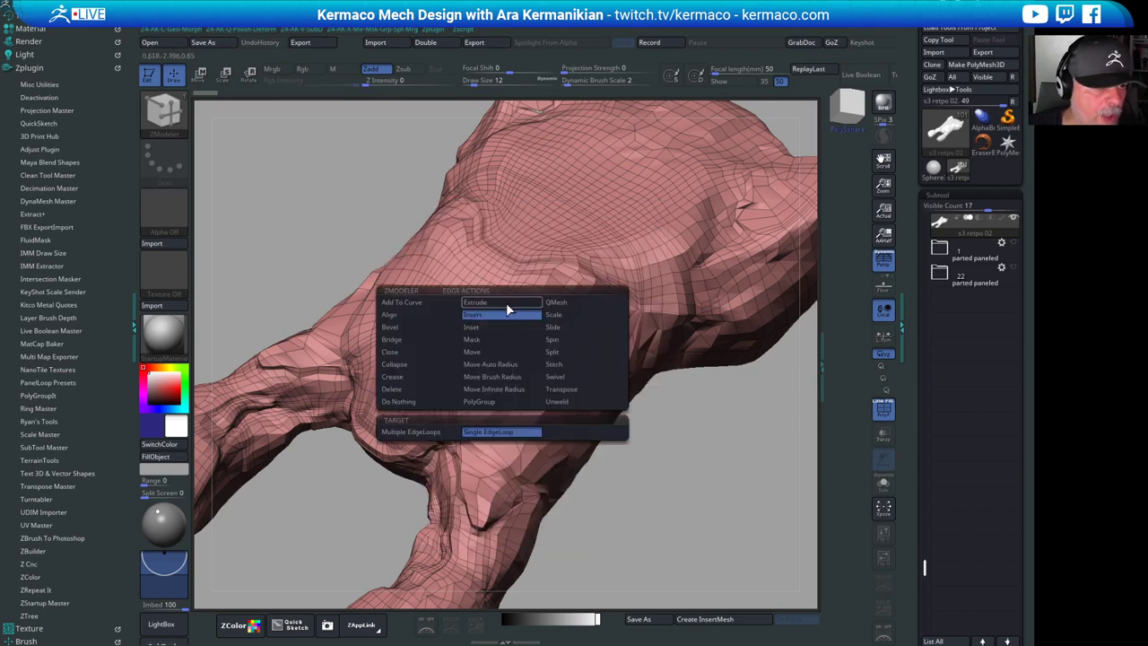
key(space)
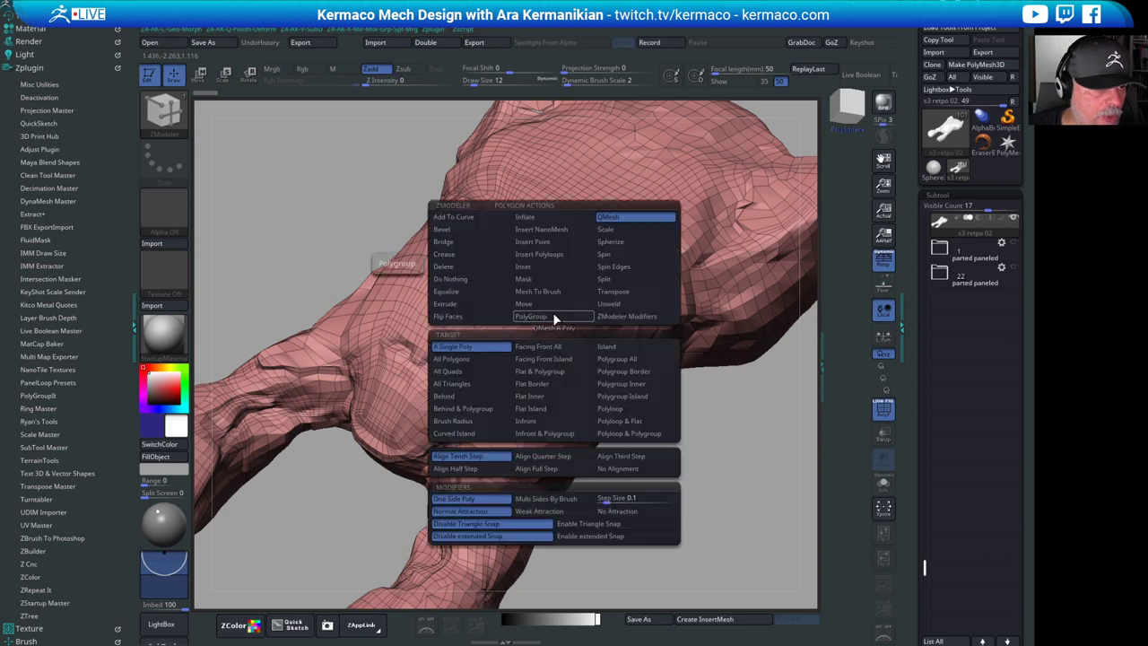
click(539, 316)
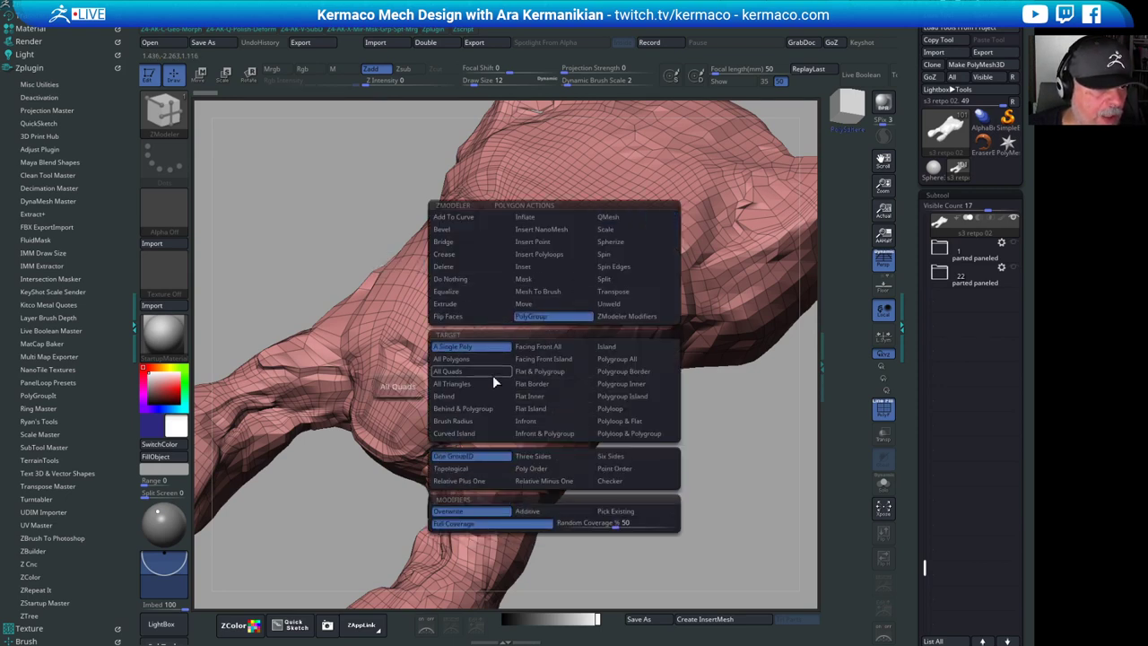
click(469, 421)
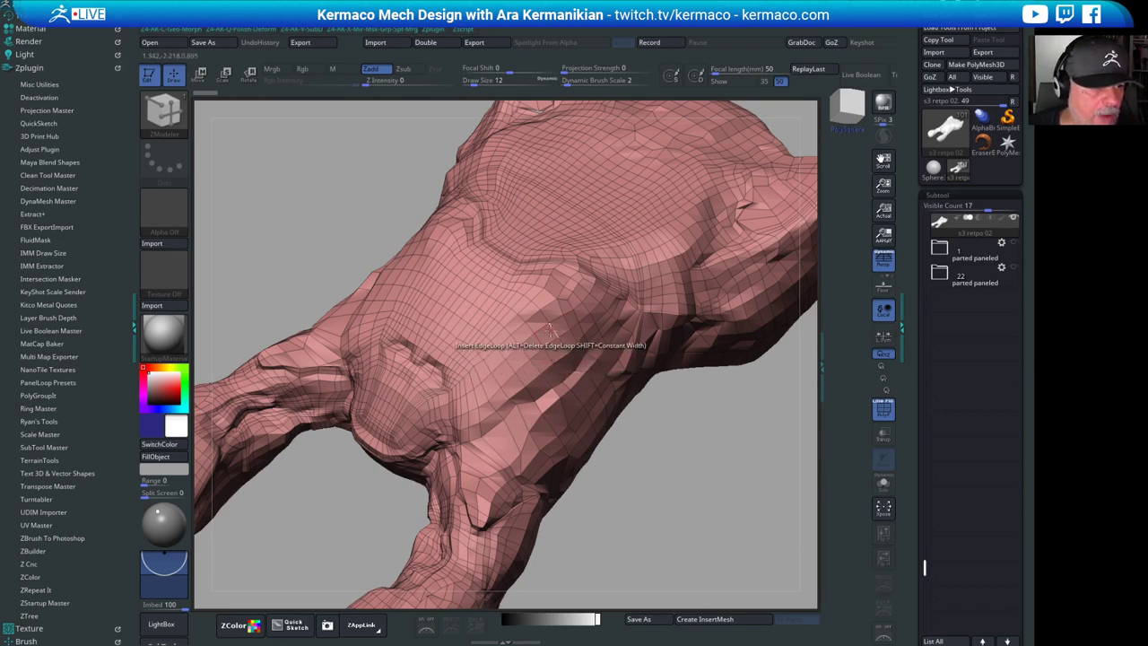
key(s)
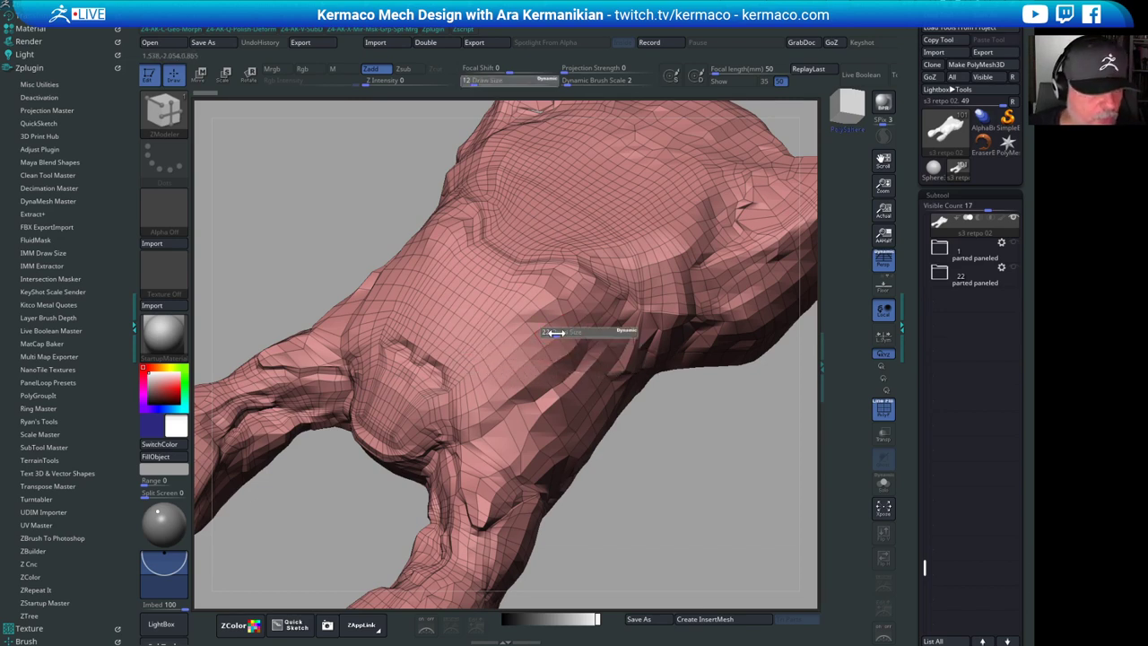
drag(567, 332, 571, 333)
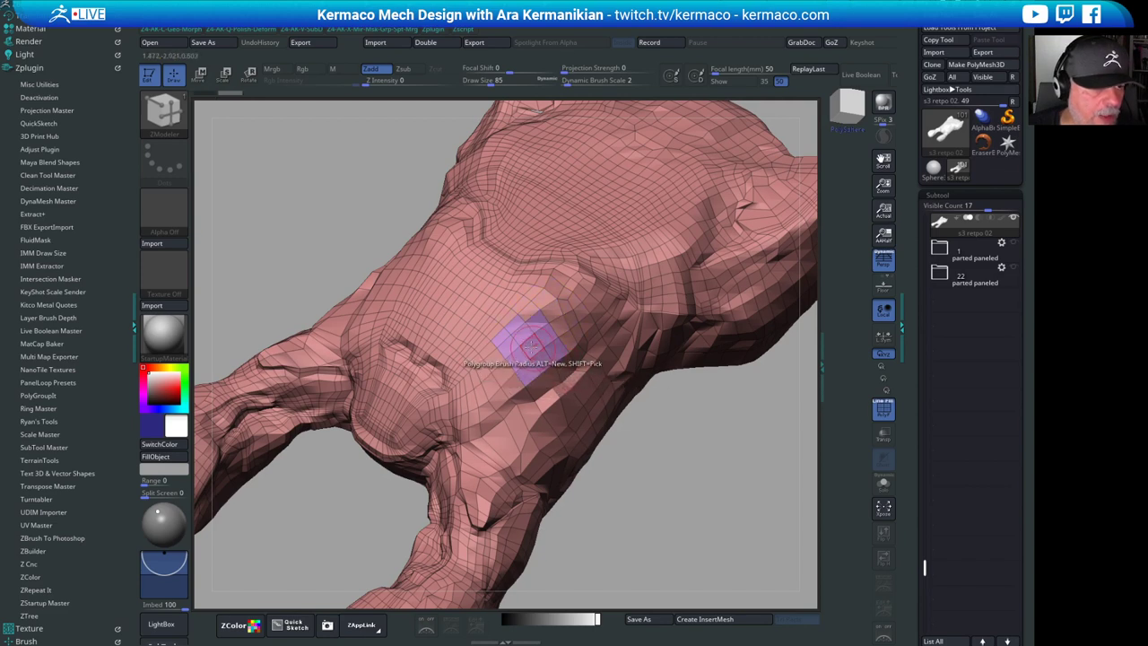
- Restore the custom user interface from the preferences configuration and close LightBox
key(ctrl)
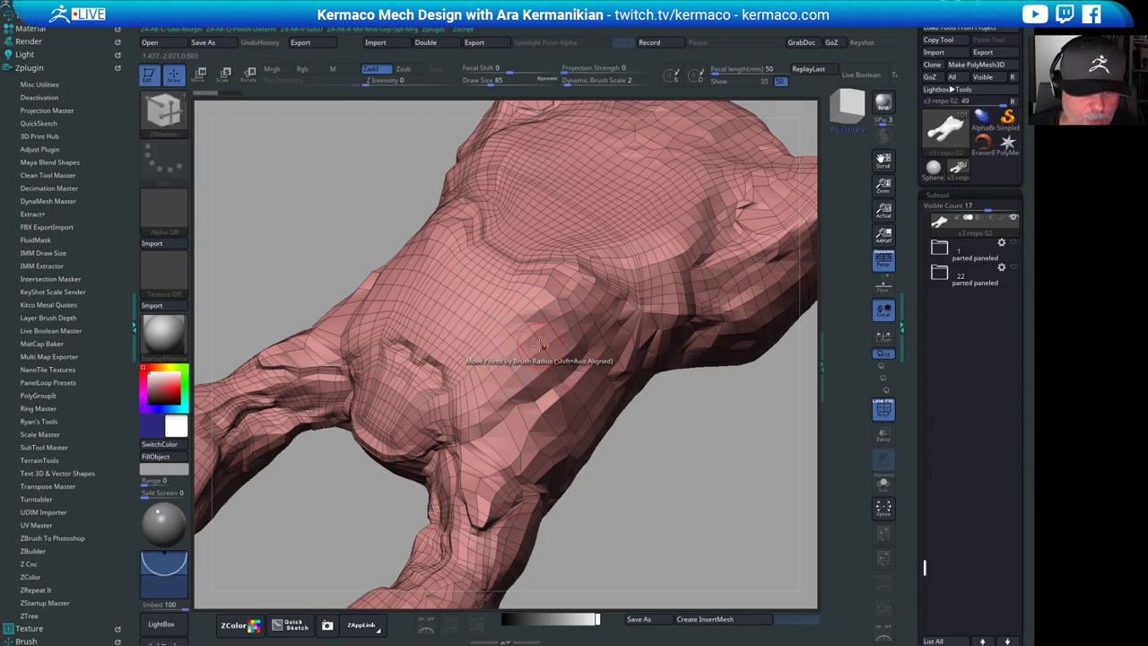
key(ctrl+space)
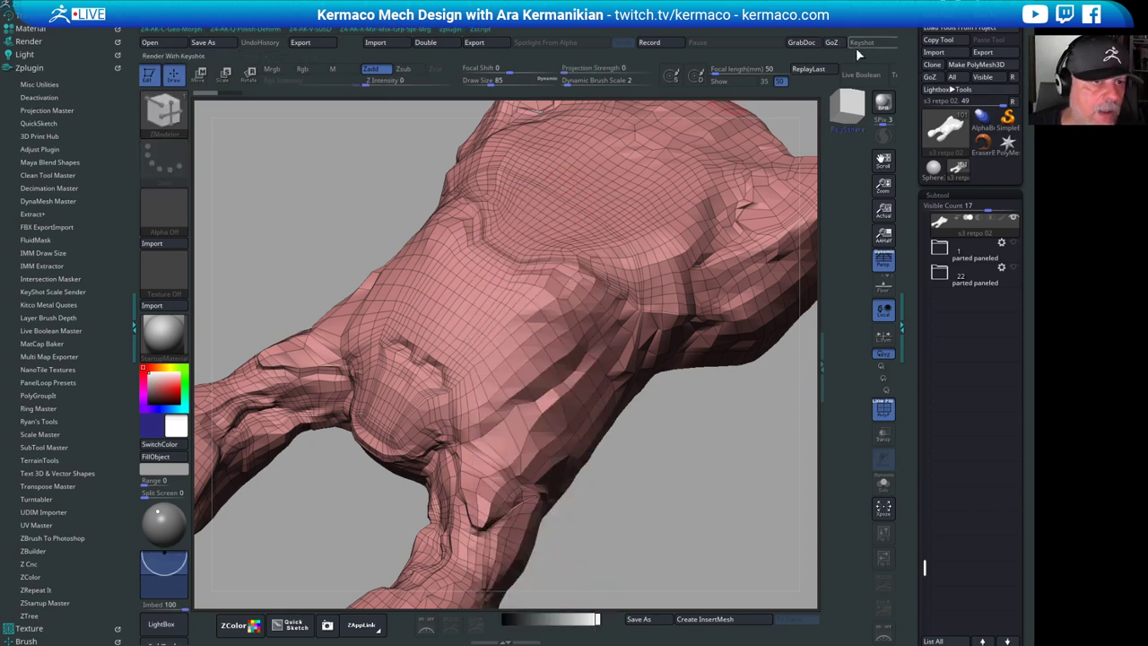
click(547, 30)
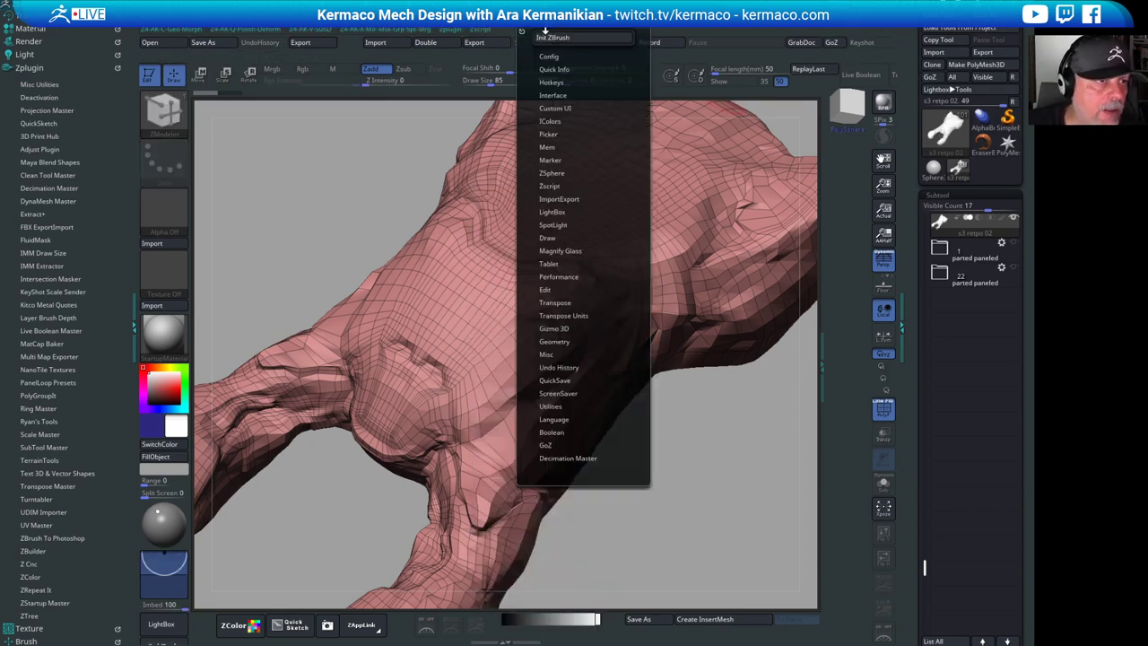
click(554, 95)
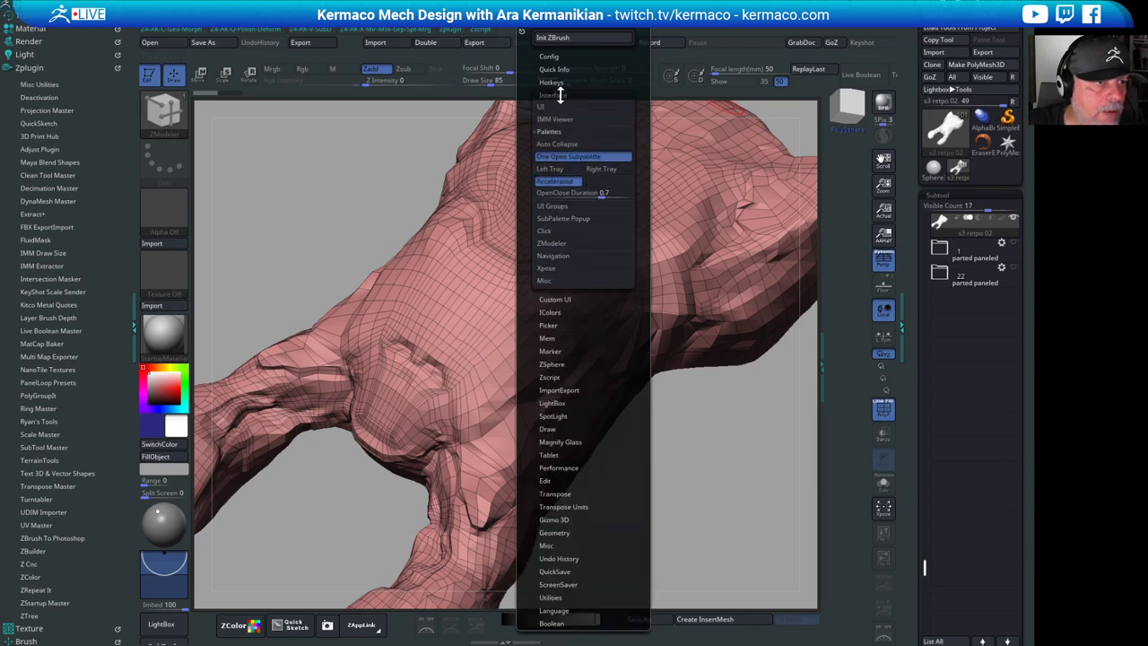
click(560, 95)
click(549, 56)
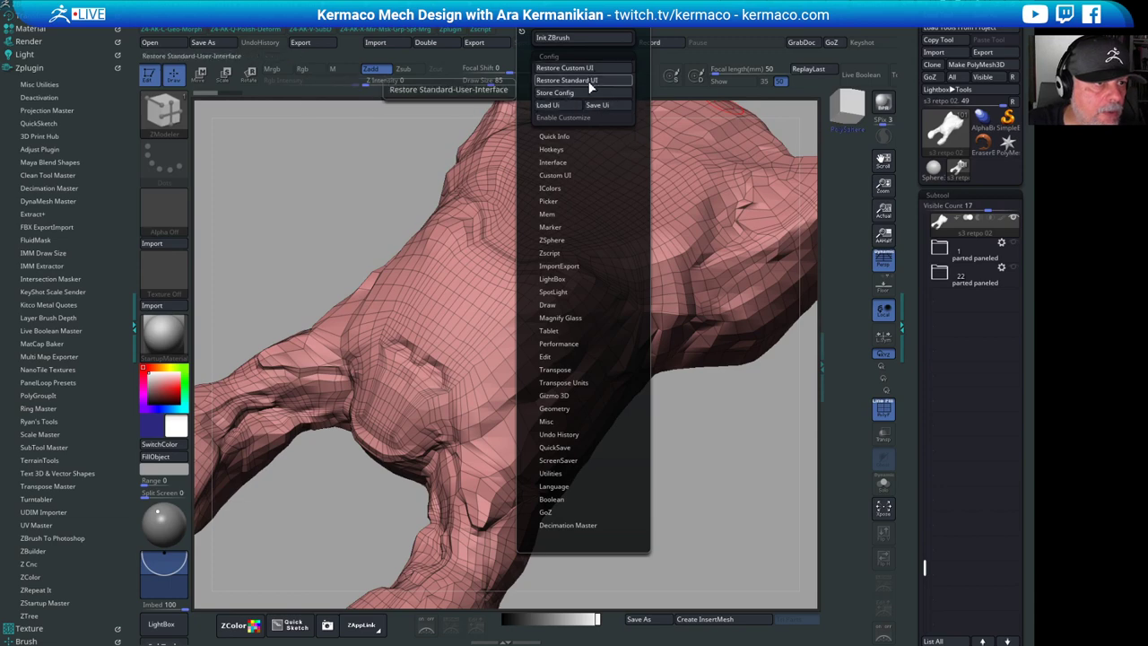
click(592, 69)
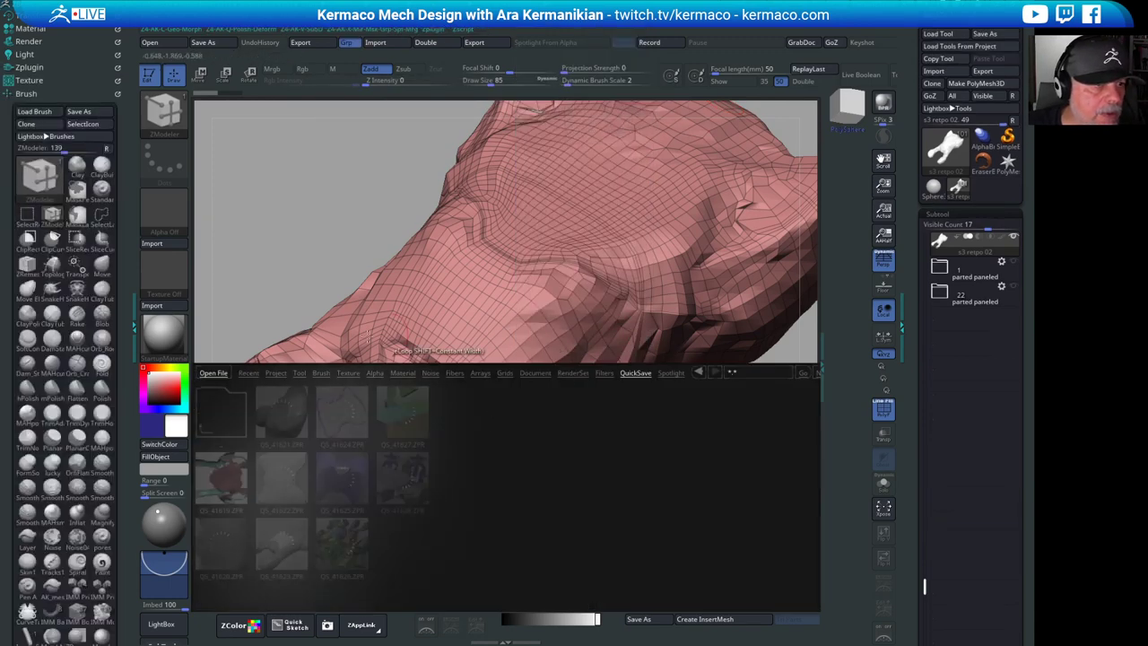
click(165, 633)
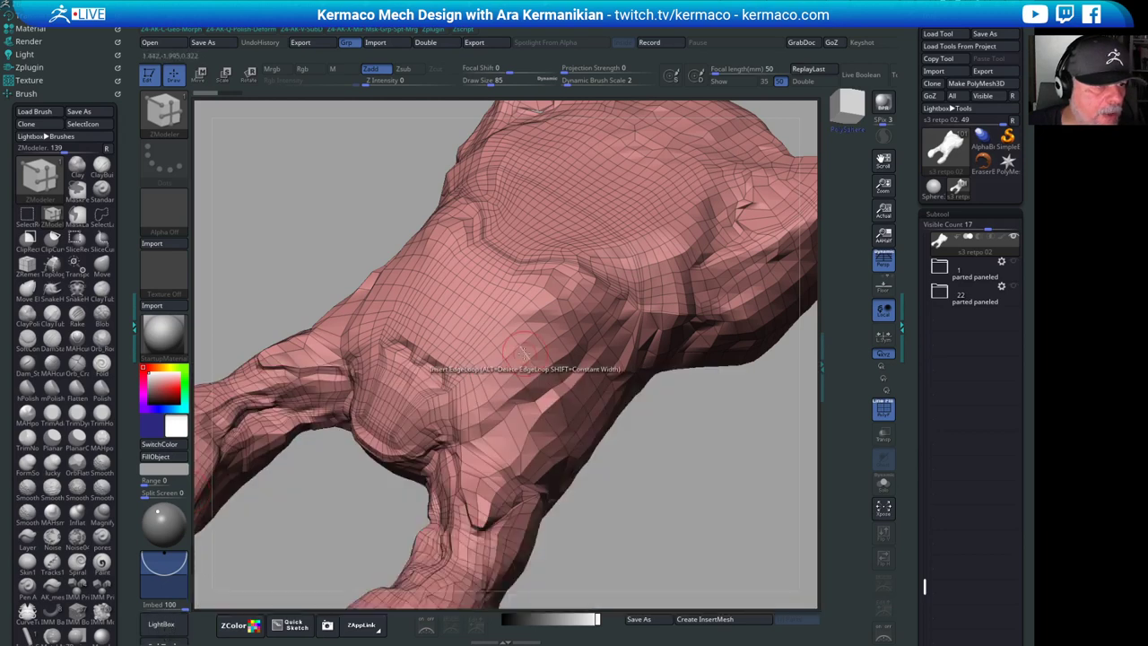
- Choose the ZModeler brush in the custom quick palette and paint a first symmetrical polygroup patch on the hood
key(ctrl+space)
click(518, 212)
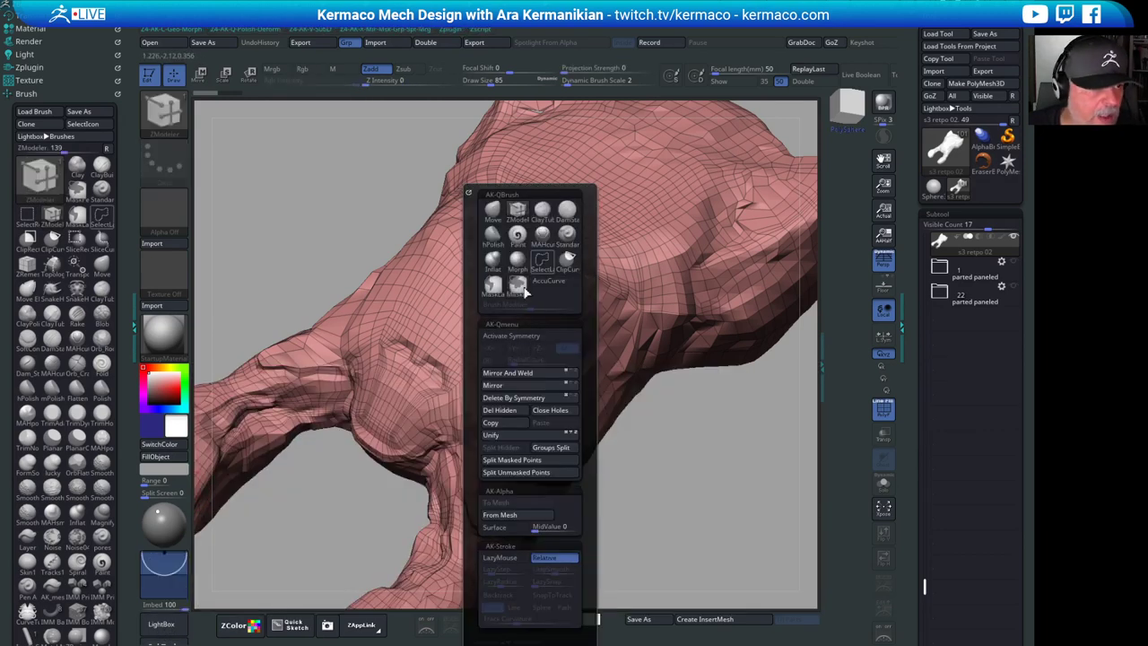
click(526, 336)
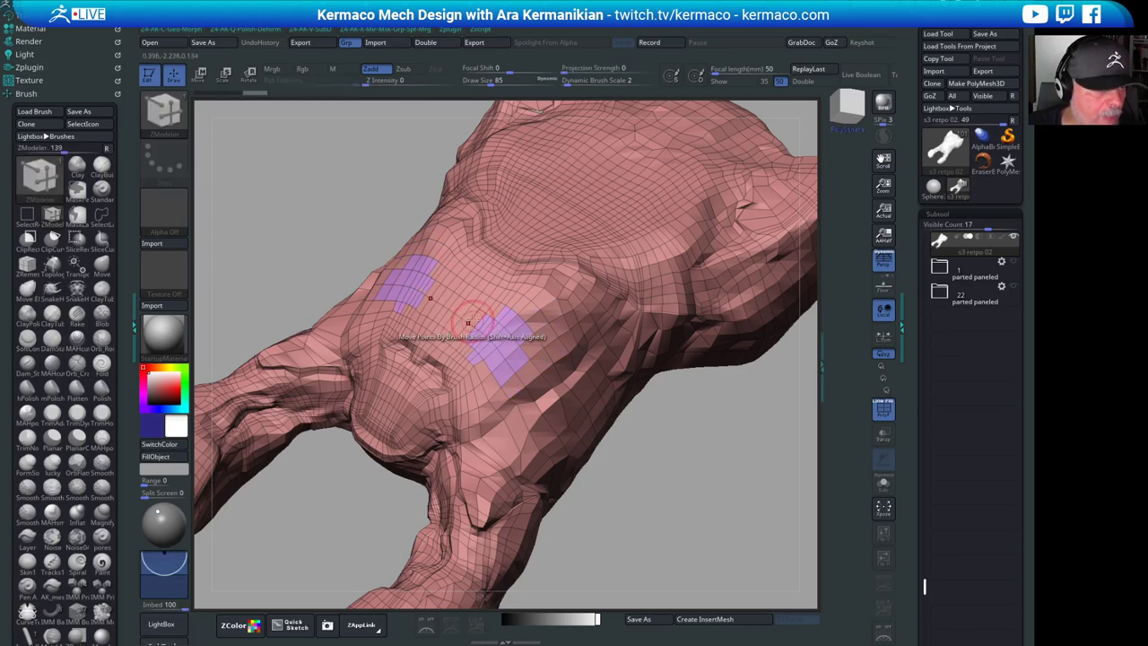
- Set both the ZModeler edge action and point action to Do Nothing
key(space)
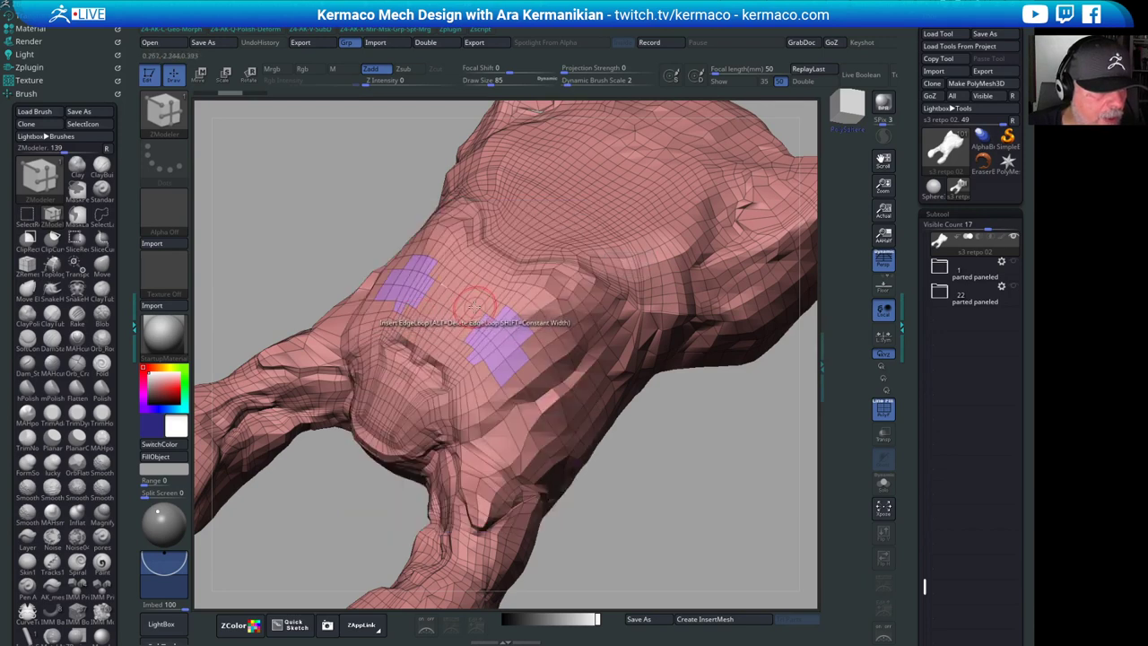
key(space)
click(377, 404)
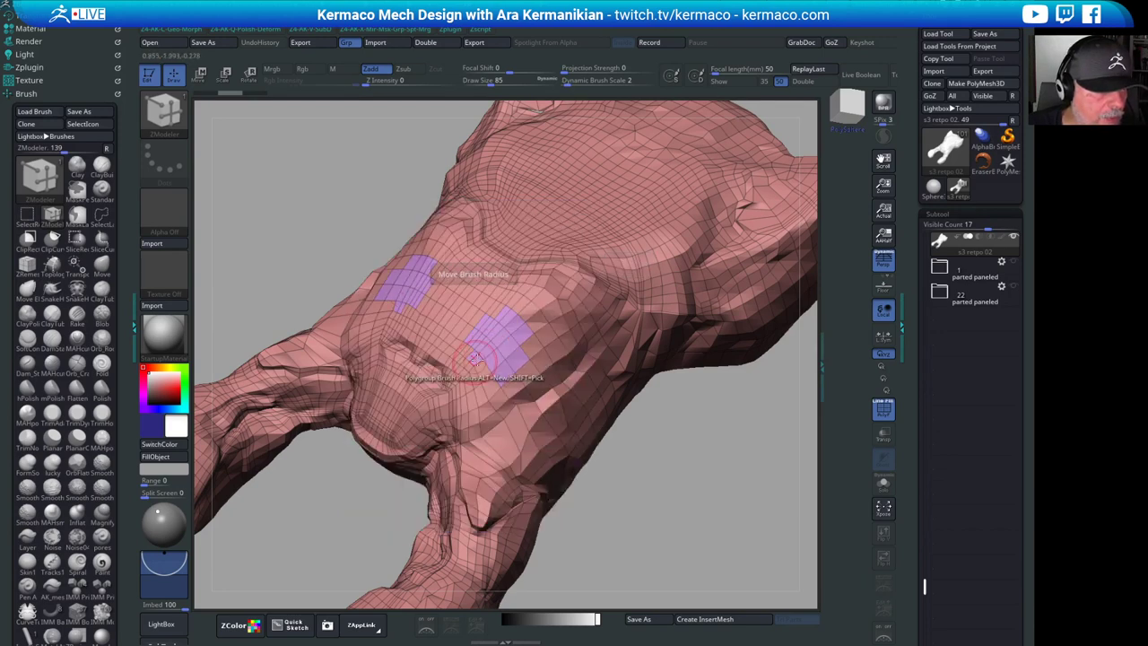
key(space)
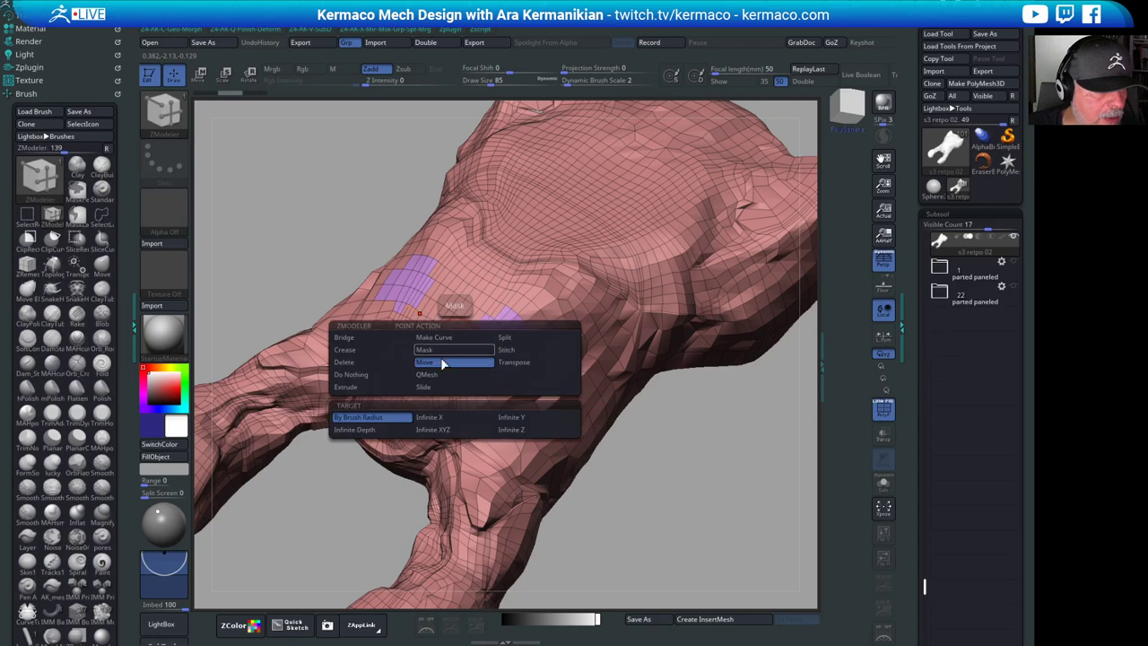
click(377, 375)
- Extend the purple polygroup across the middle of the hood and down its sides with the brush-radius target
mouse_move(440, 303)
mouse_down()
mouse_move(503, 323)
mouse_move(487, 388)
mouse_up()
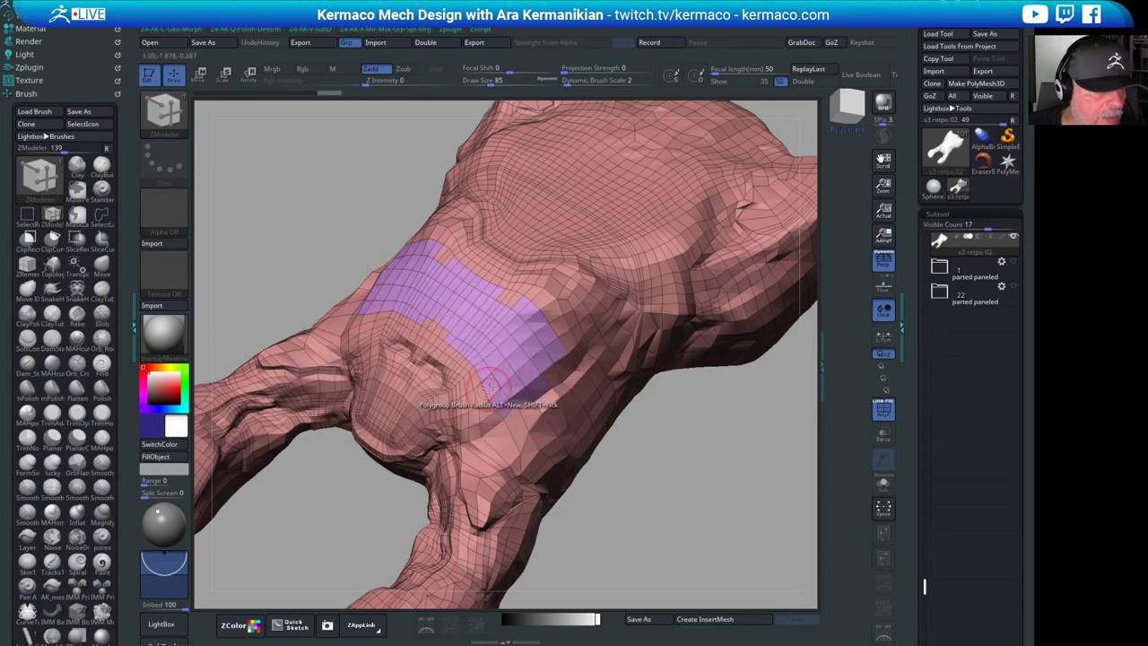
drag(709, 481, 529, 333)
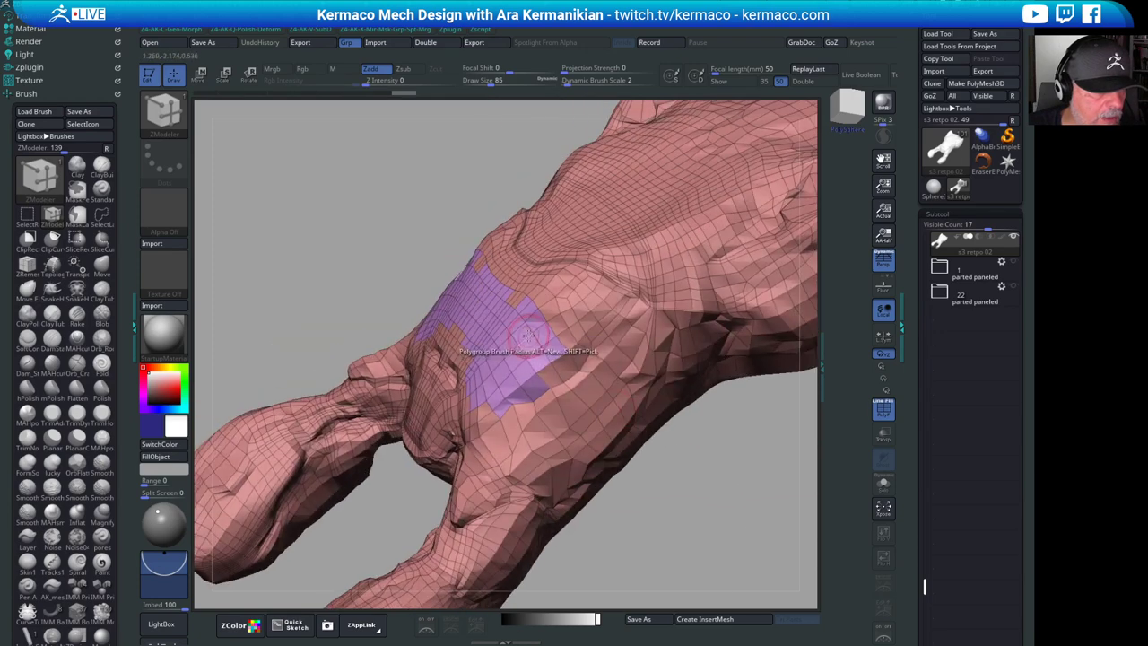
drag(688, 479, 484, 390)
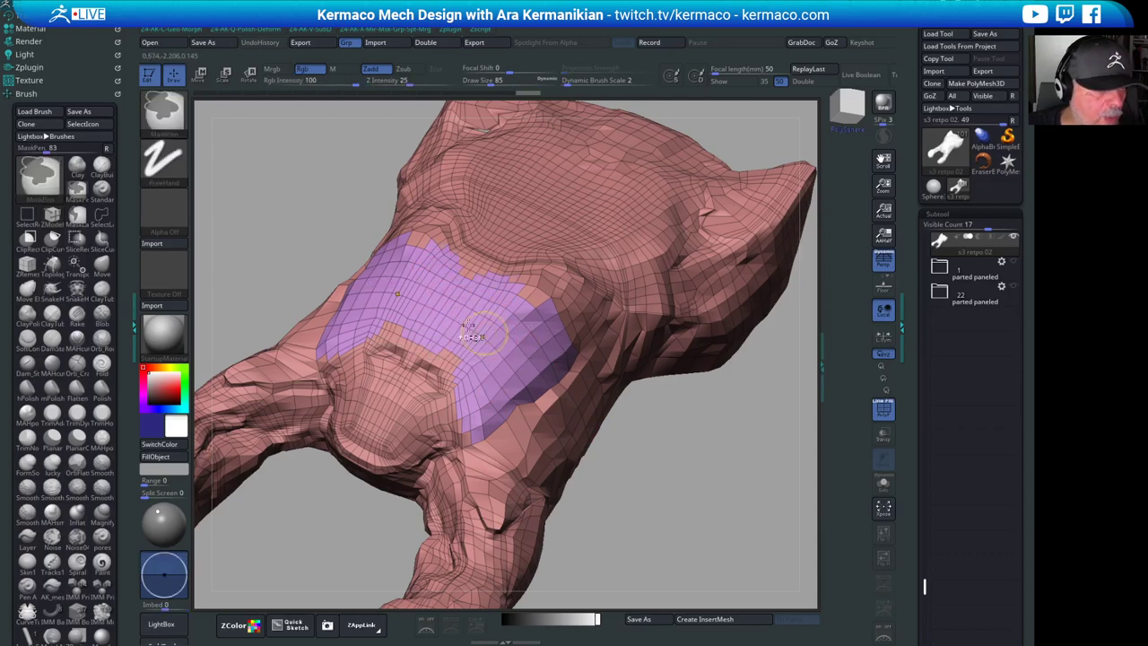
- Set the PolyGroup target to A Single Poly and fill the jagged gaps along the hood polygroup's canopy-side edge
key(space)
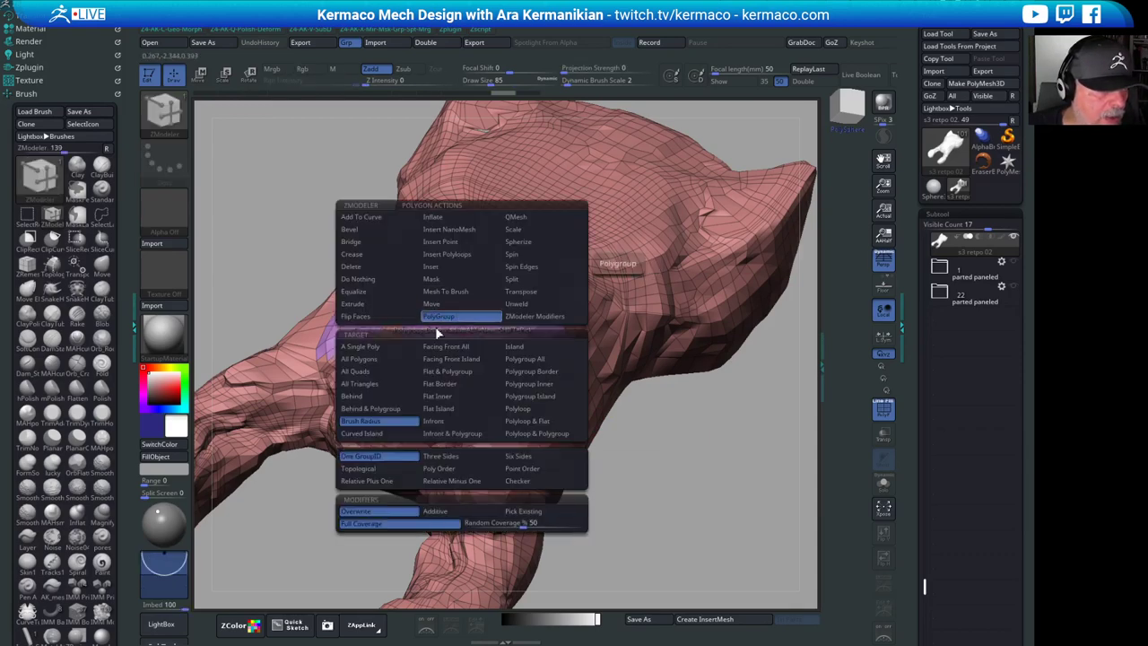
click(366, 348)
drag(696, 476, 703, 498)
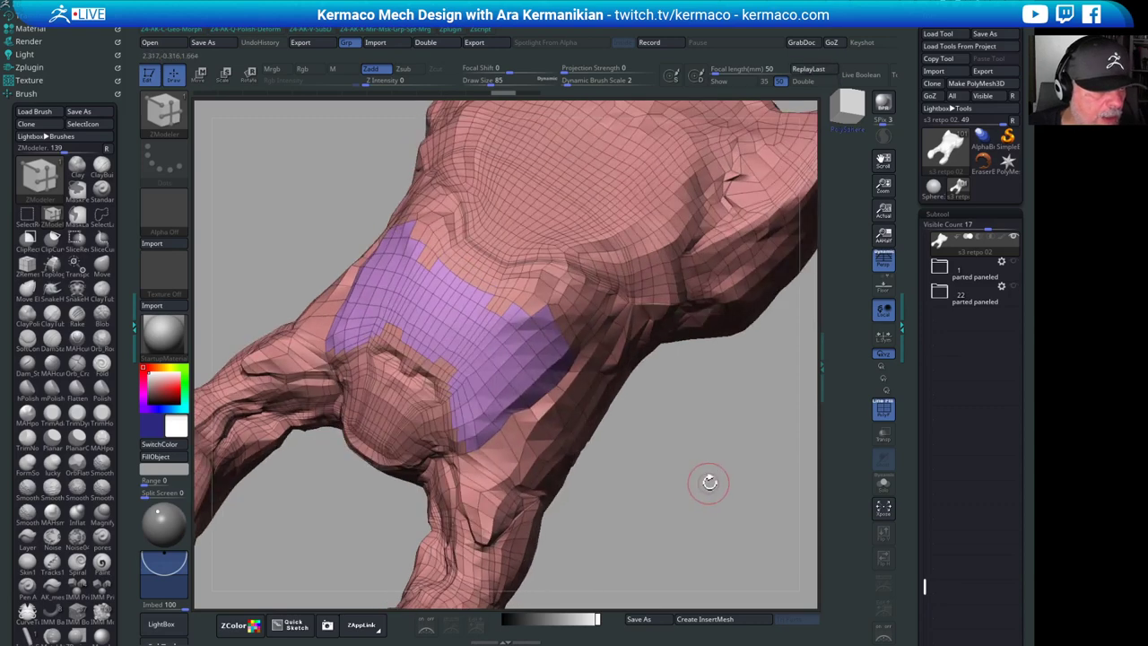
alt+drag(670, 462, 682, 575)
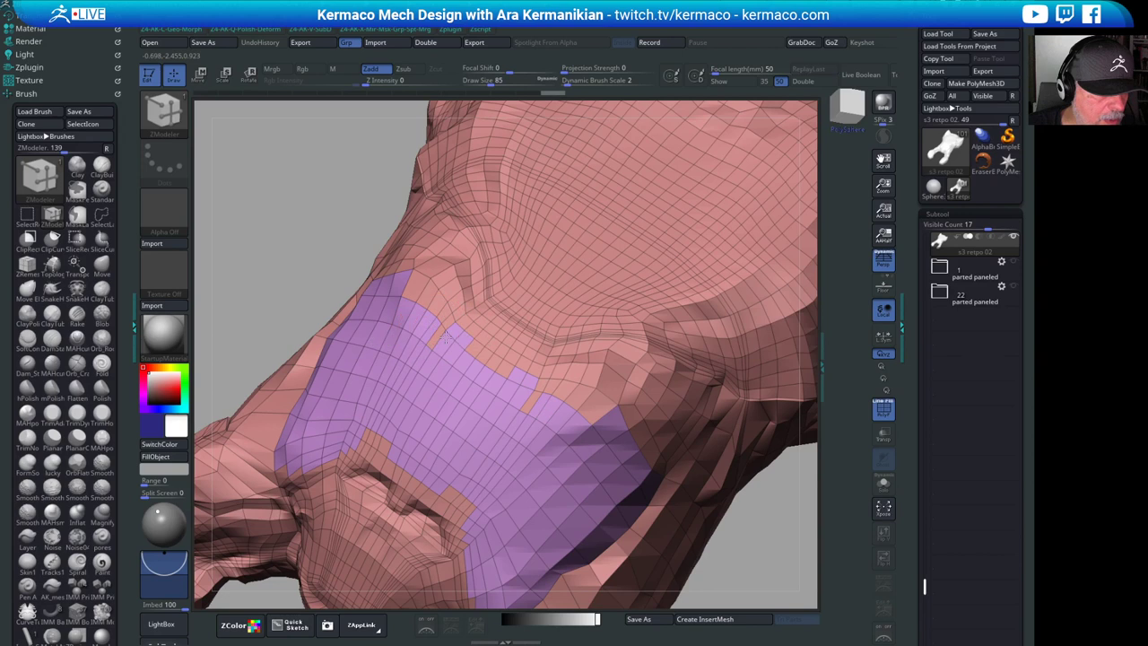
click(419, 286)
click(434, 269)
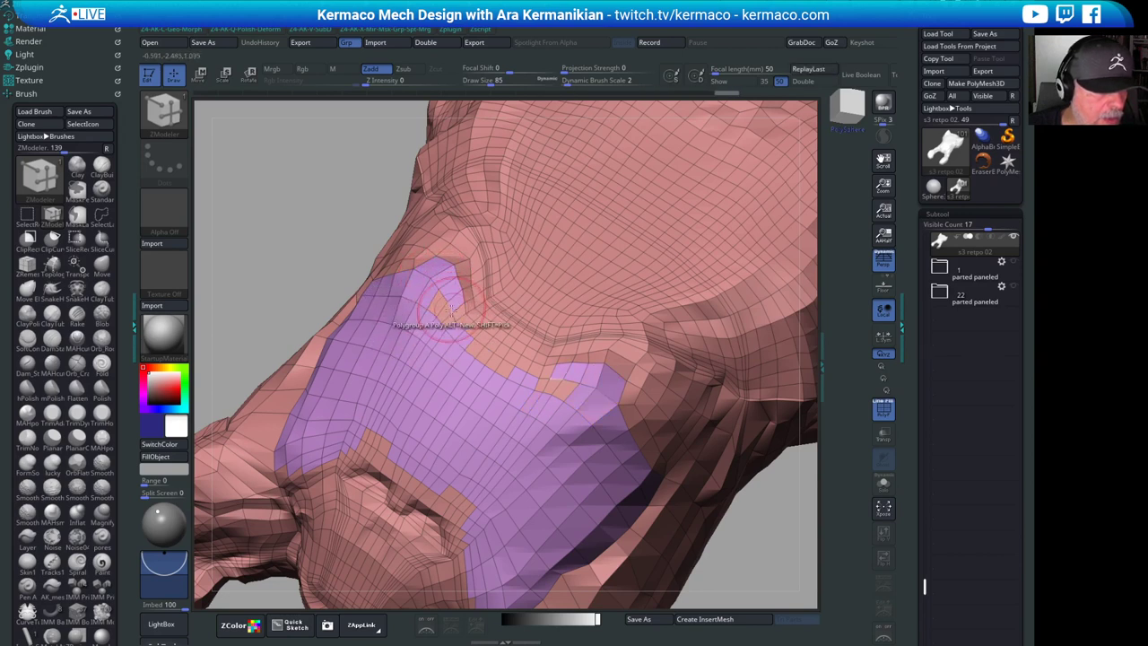
click(453, 307)
click(444, 312)
mouse_move(473, 320)
mouse_down()
mouse_move(507, 372)
mouse_move(574, 404)
mouse_move(641, 415)
mouse_move(668, 455)
mouse_up()
mouse_move(767, 537)
mouse_down()
mouse_move(659, 442)
mouse_move(738, 506)
mouse_up()
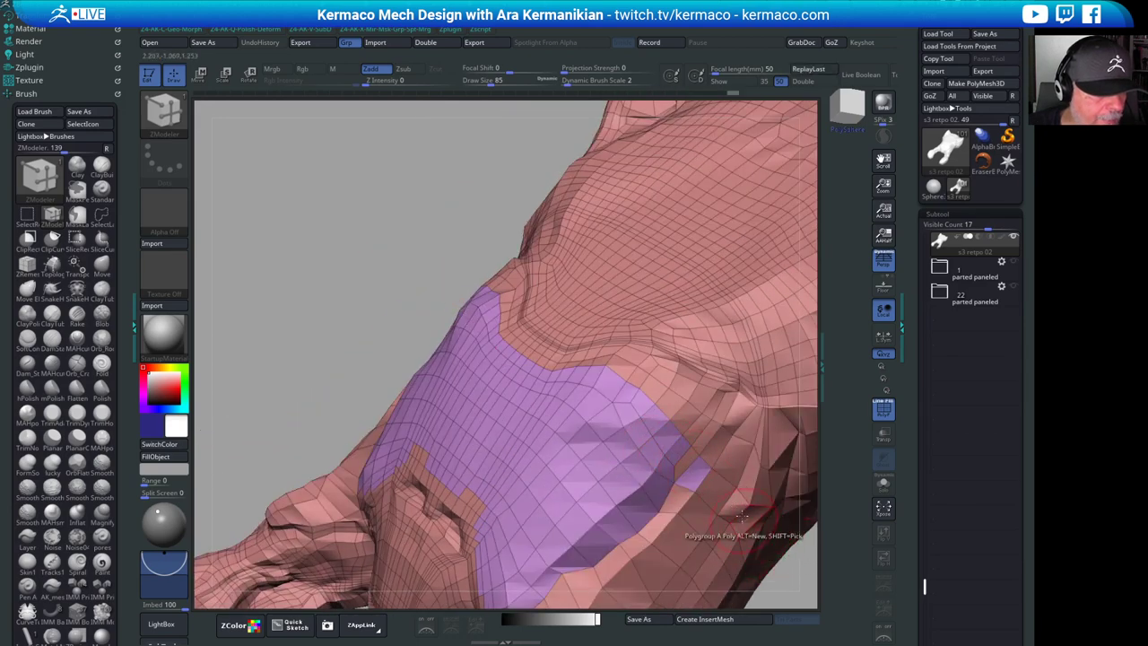
- Extend the purple polygroup along the hood's side edge and fill in the remaining polygons at its rear corner
drag(378, 311, 660, 415)
drag(767, 523, 608, 411)
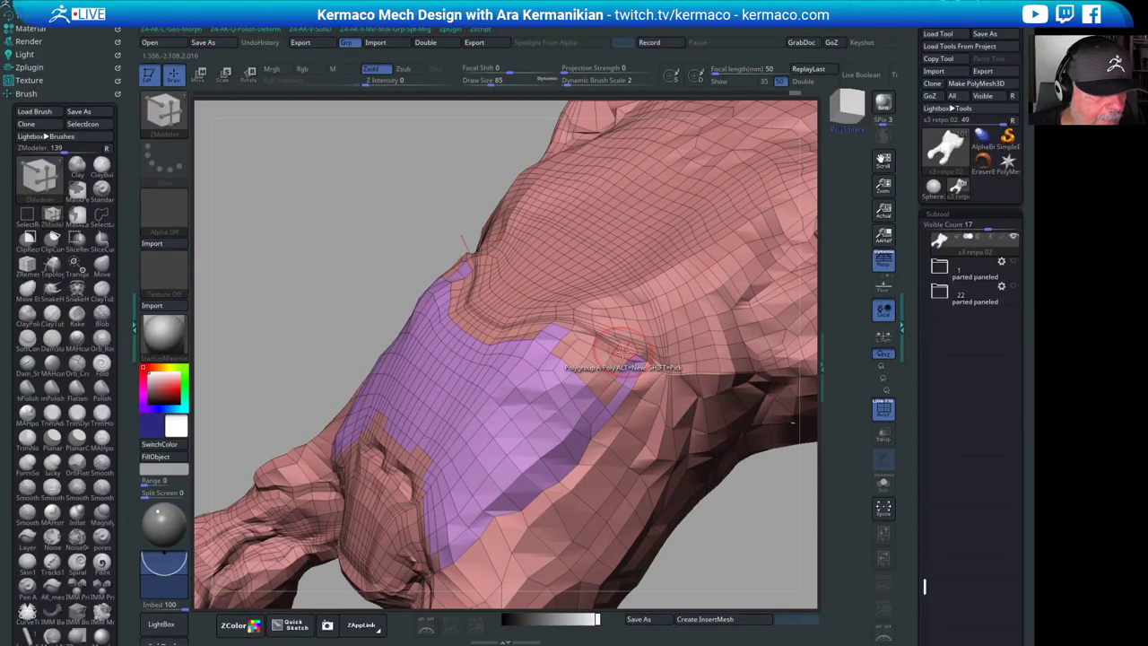
click(573, 360)
click(611, 369)
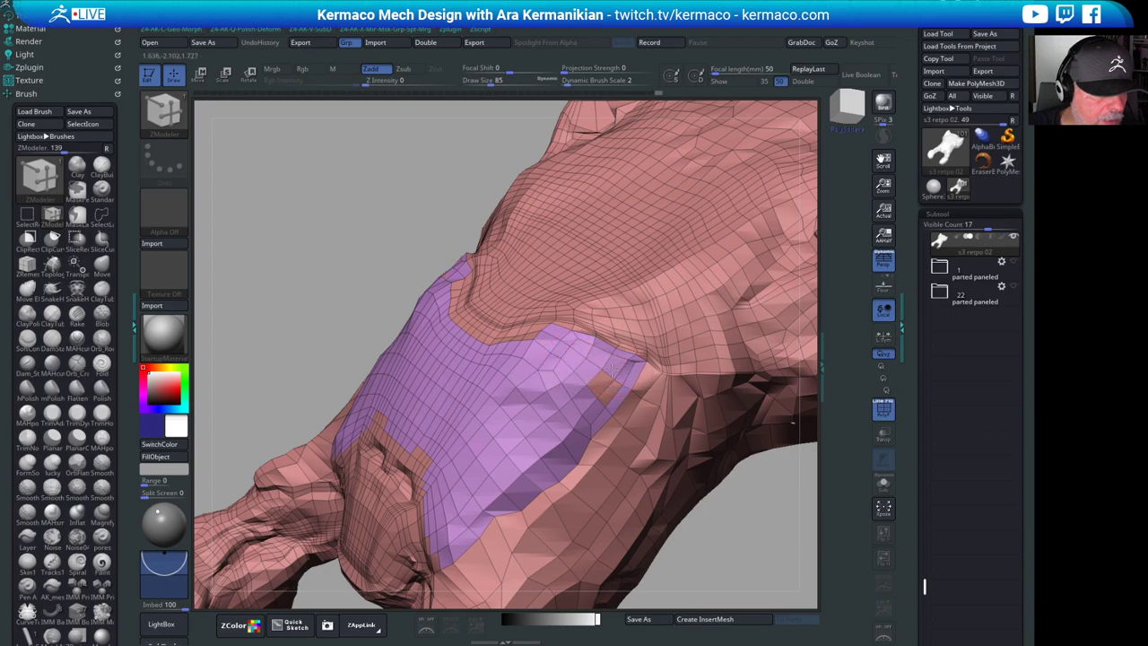
click(605, 386)
click(612, 395)
- Add single polygons to the hood polygroup along its front edge around the nose section
drag(754, 532, 705, 499)
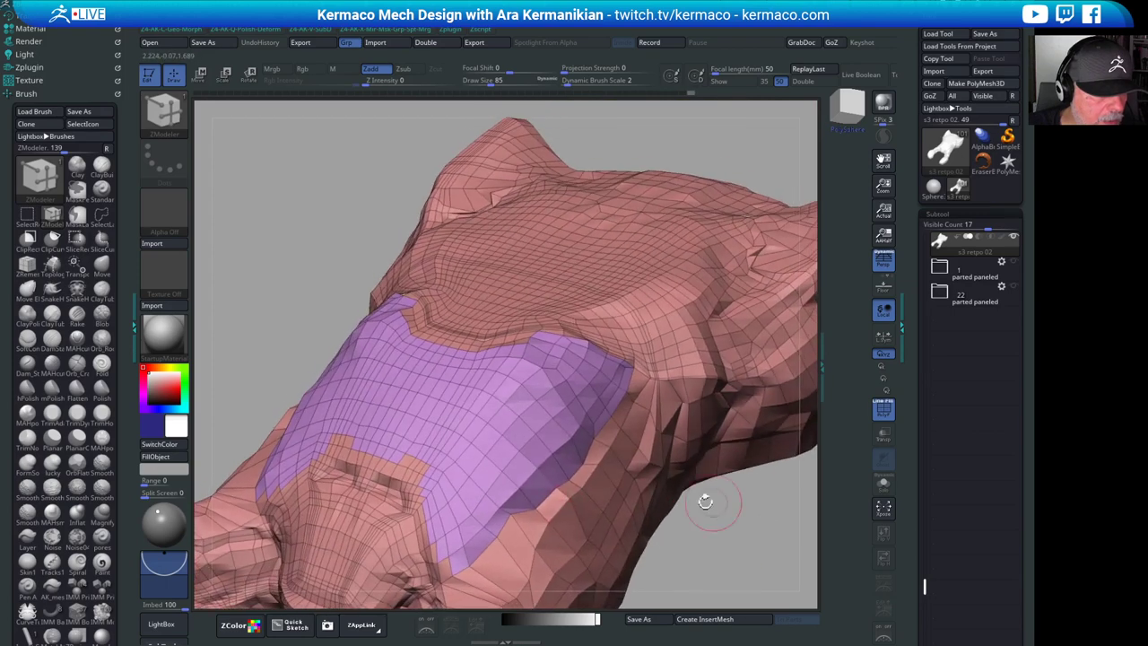
drag(682, 546, 725, 499)
click(516, 439)
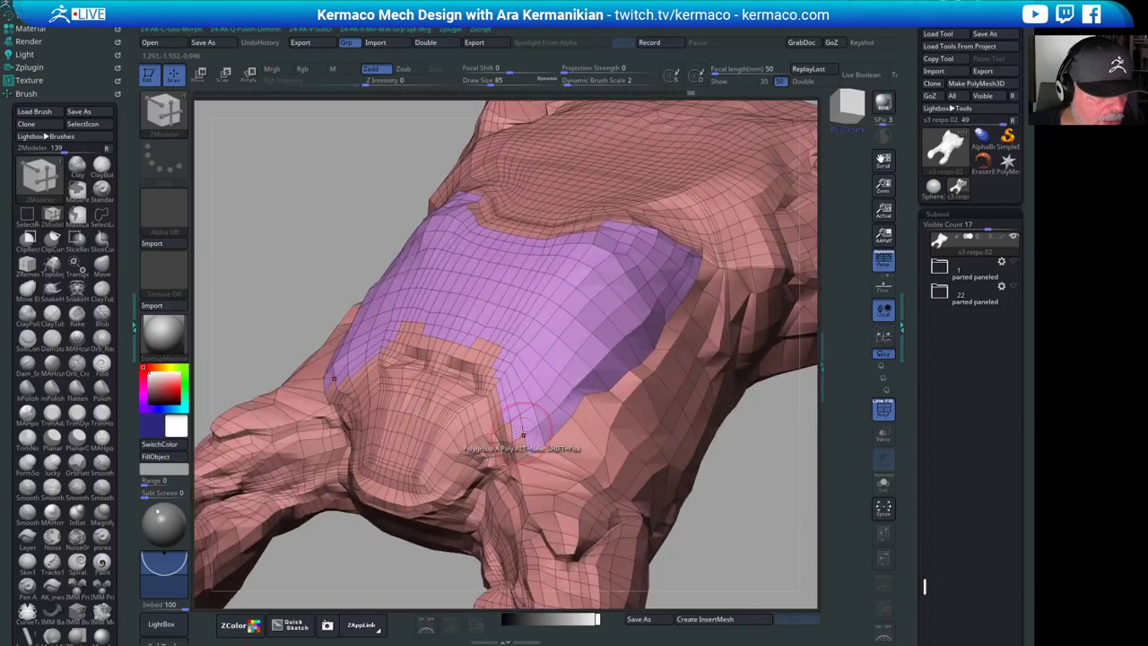
click(512, 434)
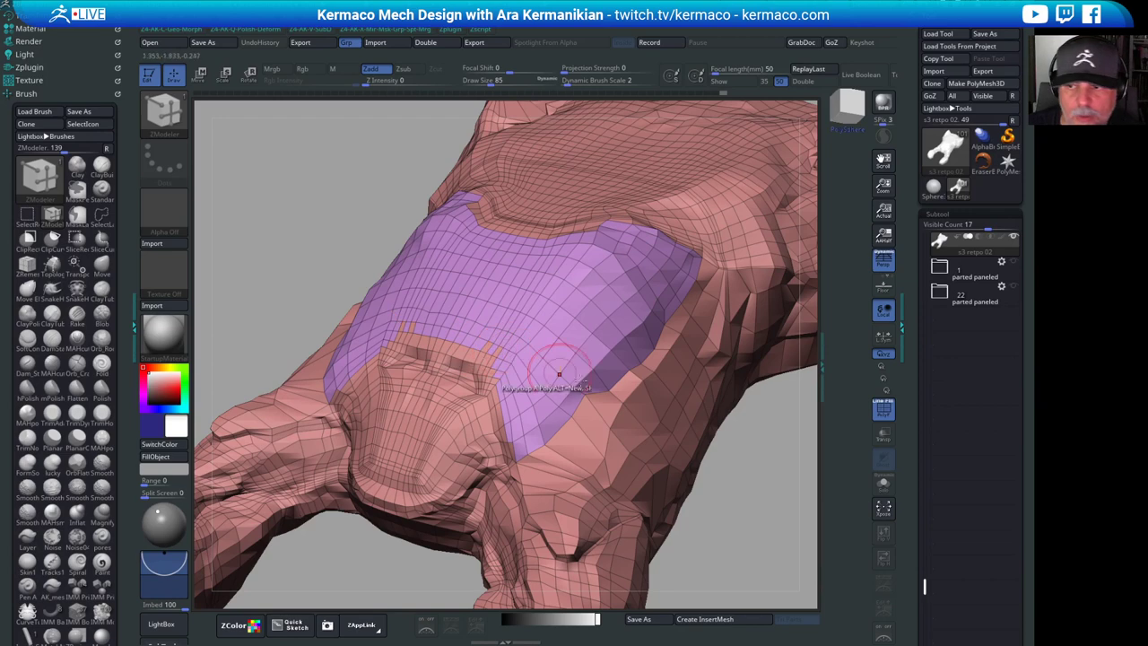
drag(771, 526, 805, 461)
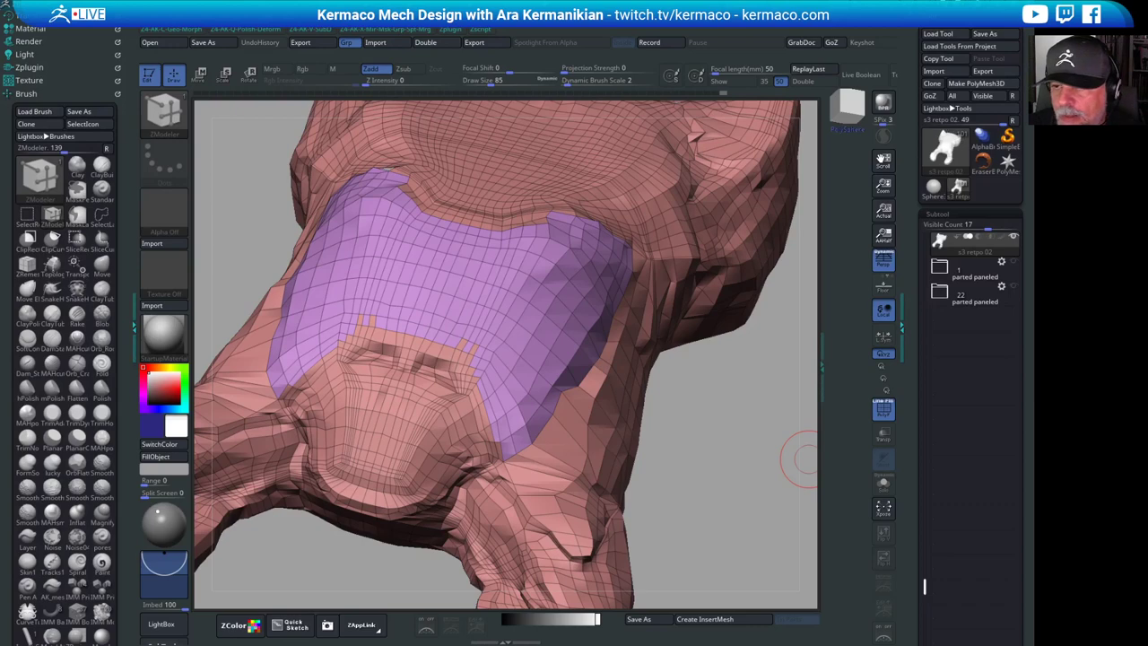
- Add single polygons to the purple hood polygroup along its front edge at the nose and at its front side corner
mouse_move(770, 421)
mouse_down()
mouse_move(733, 480)
mouse_move(735, 513)
mouse_up()
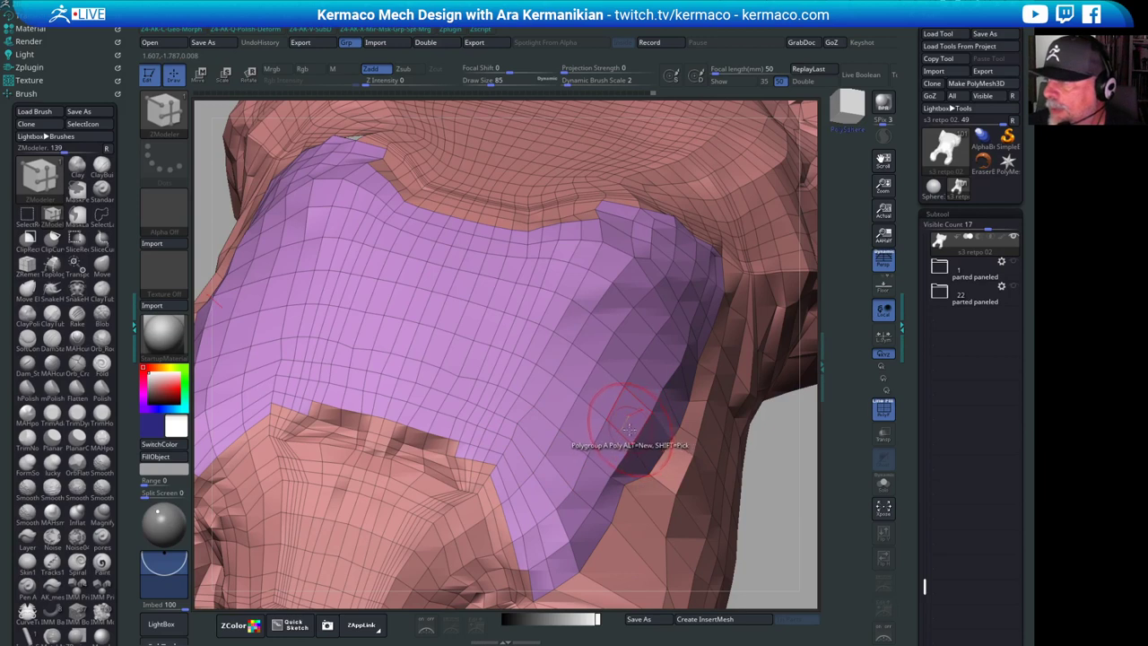
click(370, 429)
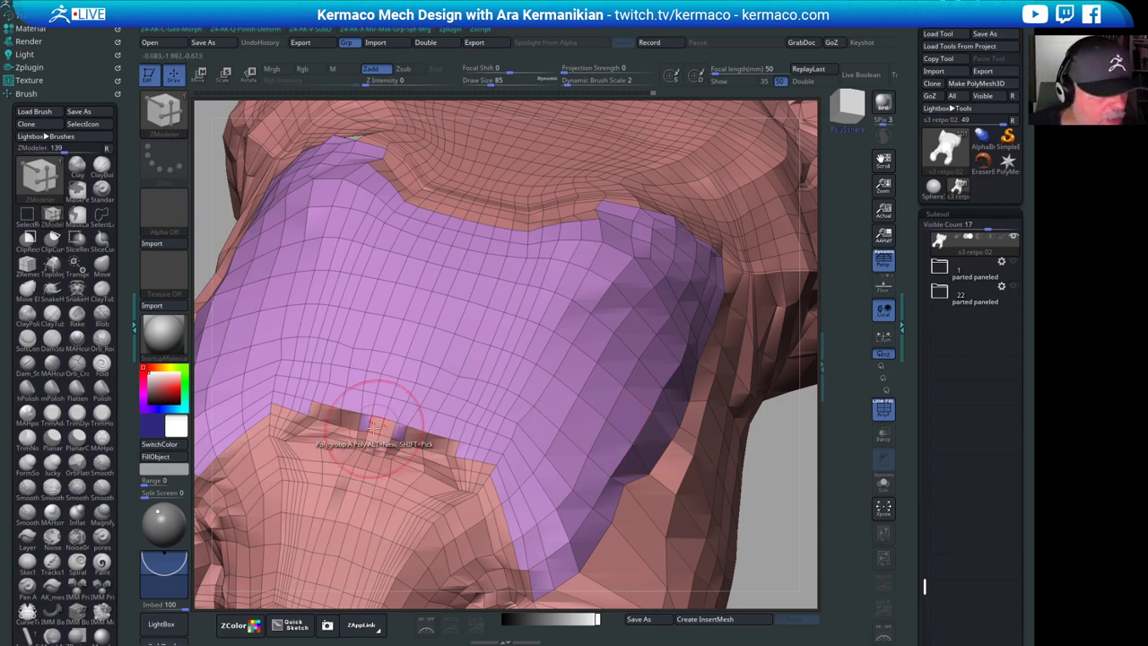
click(373, 433)
click(386, 439)
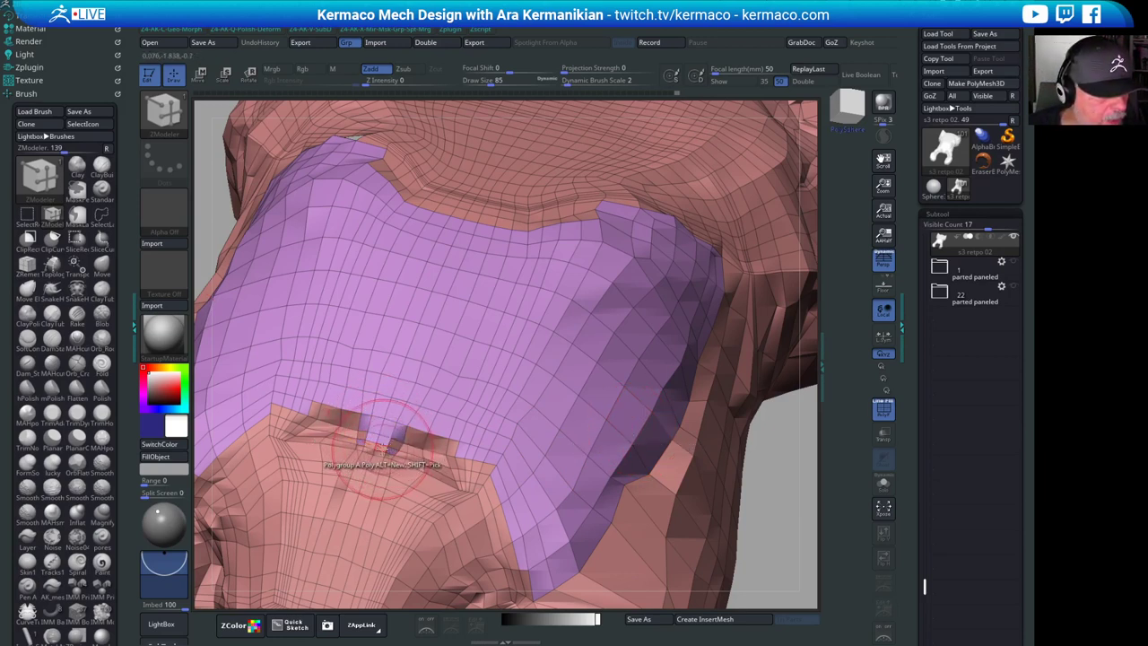
click(389, 450)
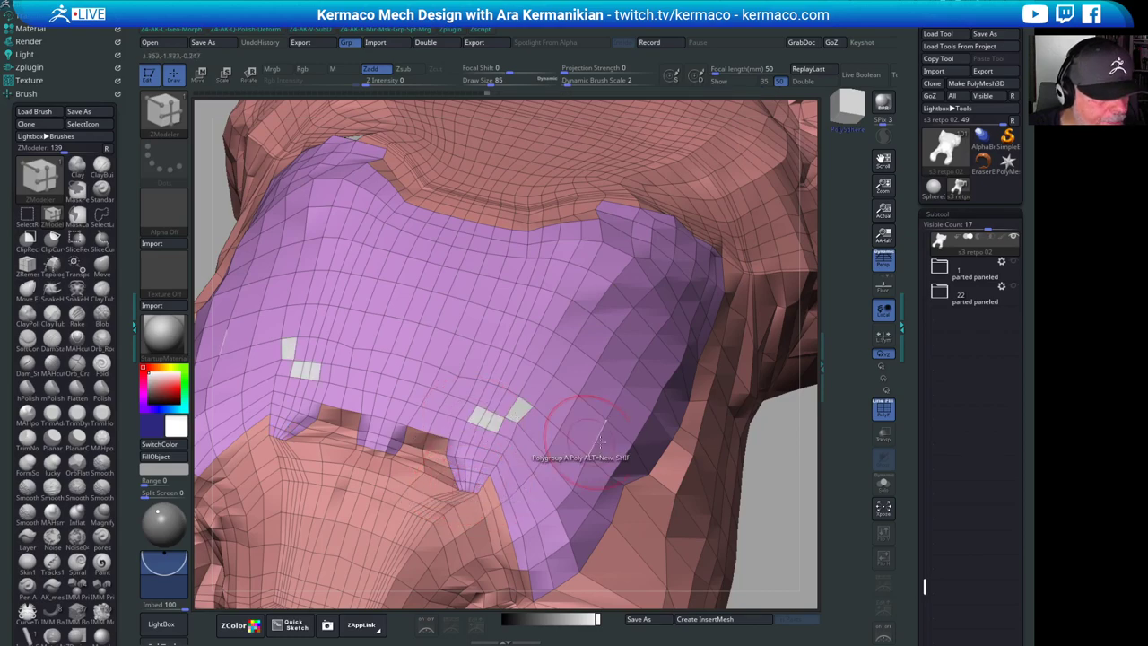
mouse_move(774, 470)
mouse_down()
mouse_move(753, 476)
mouse_move(769, 469)
mouse_move(753, 456)
mouse_move(746, 482)
mouse_move(790, 456)
mouse_move(774, 475)
mouse_up()
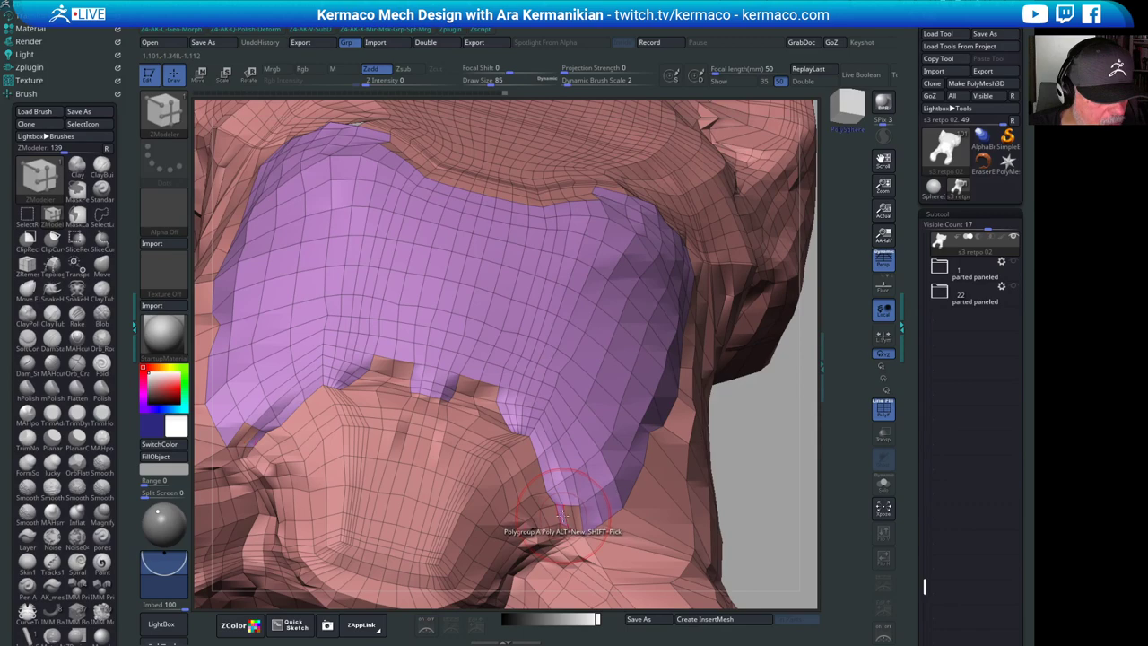
click(579, 517)
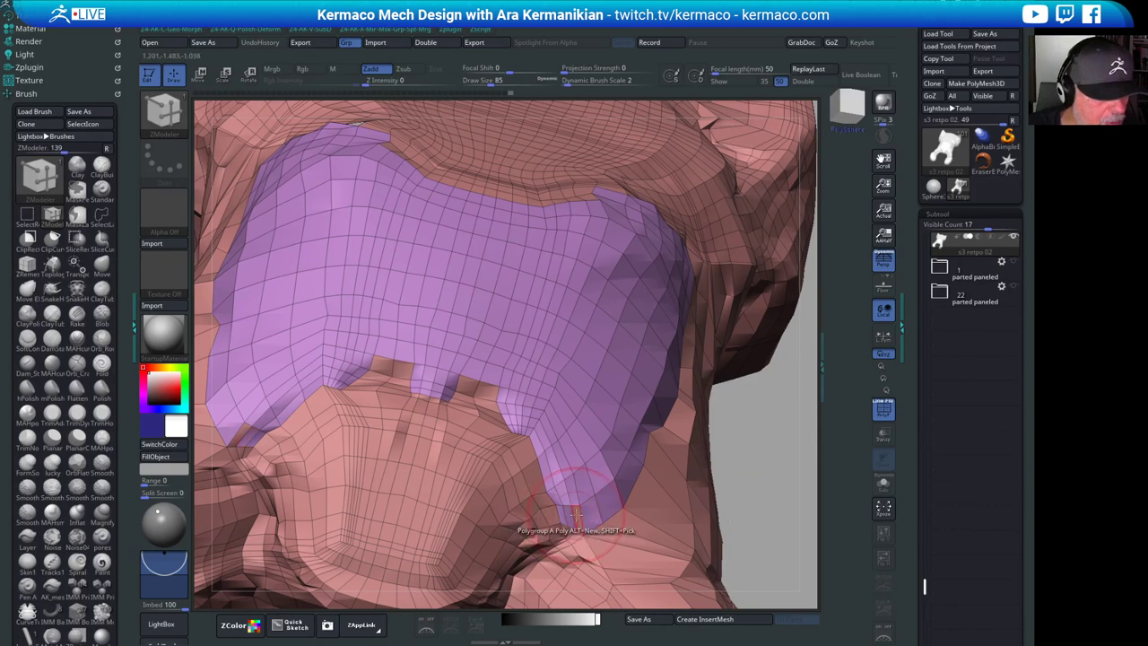
- Duplicate the s3 retpo 02 subtool and make the copy active
alt+drag(755, 495, 704, 408)
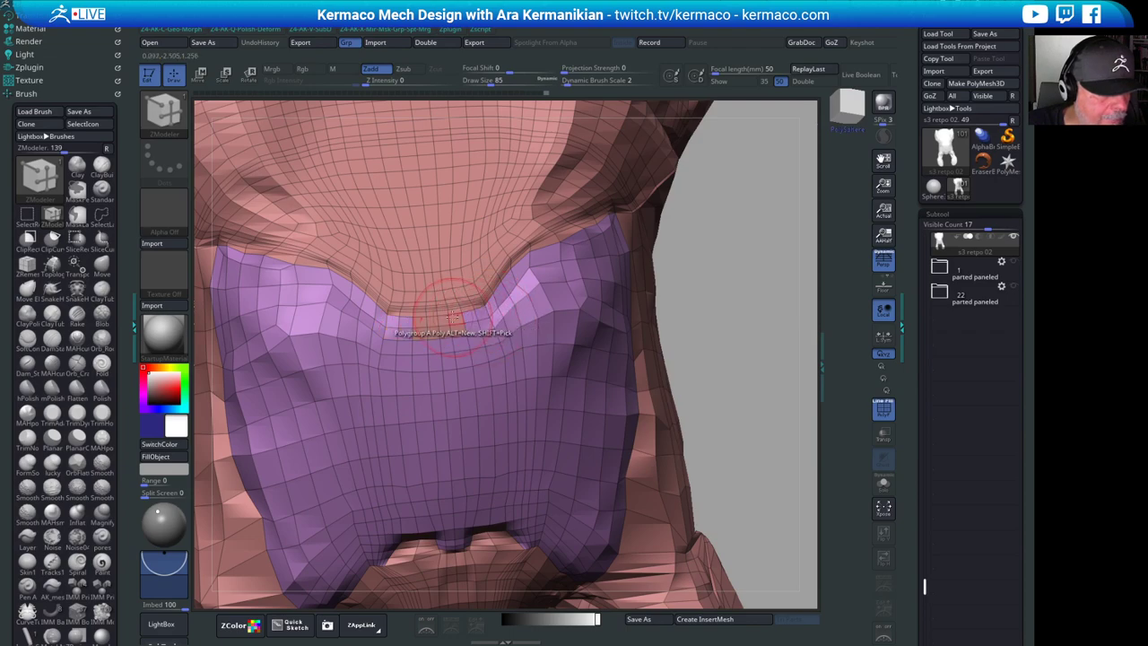
alt+drag(753, 337, 677, 332)
drag(695, 346, 616, 185)
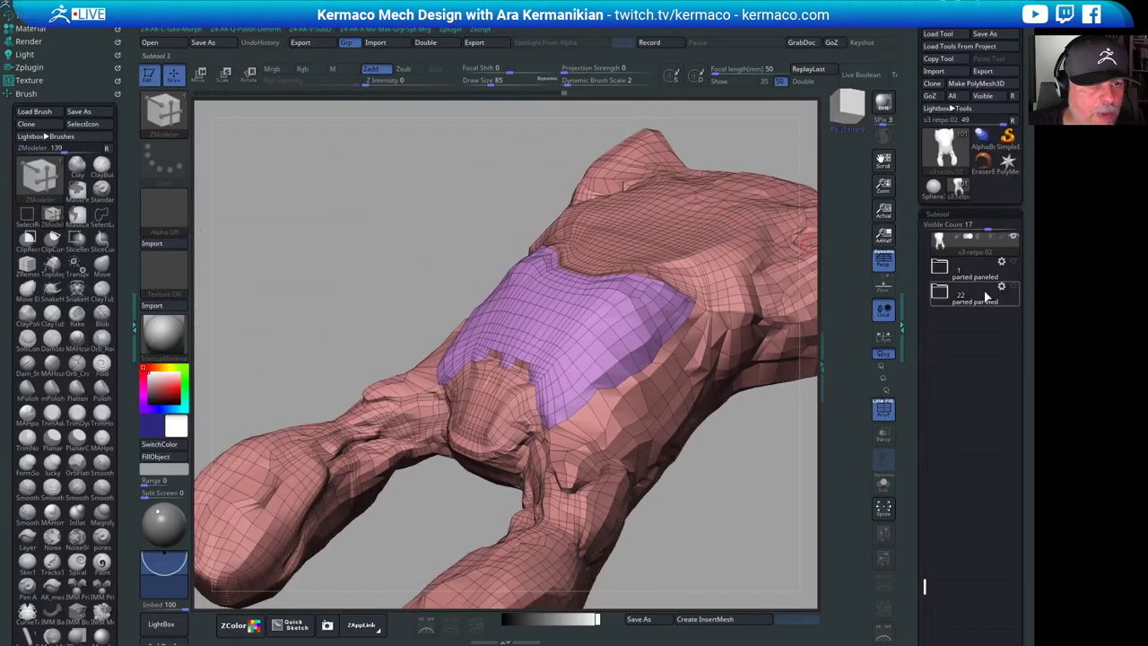
drag(912, 233, 898, 165)
click(937, 581)
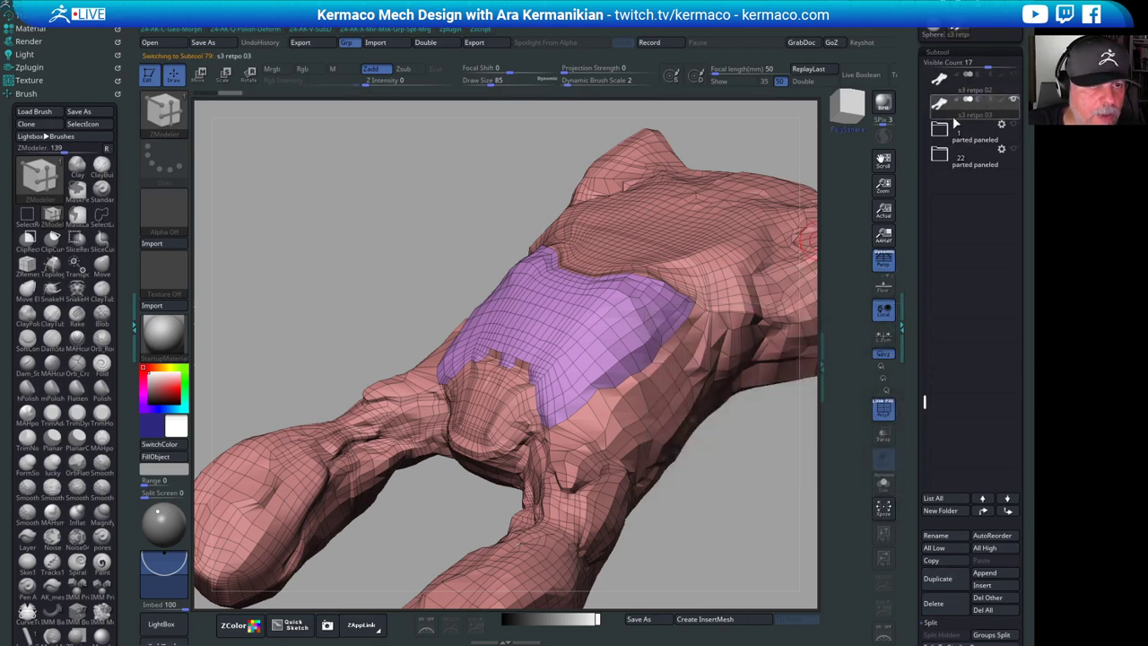
- Split the duplicated mesh into separate subtools by polygroup with Groups Split, accepting the confirmation
alt+drag(738, 496, 705, 498)
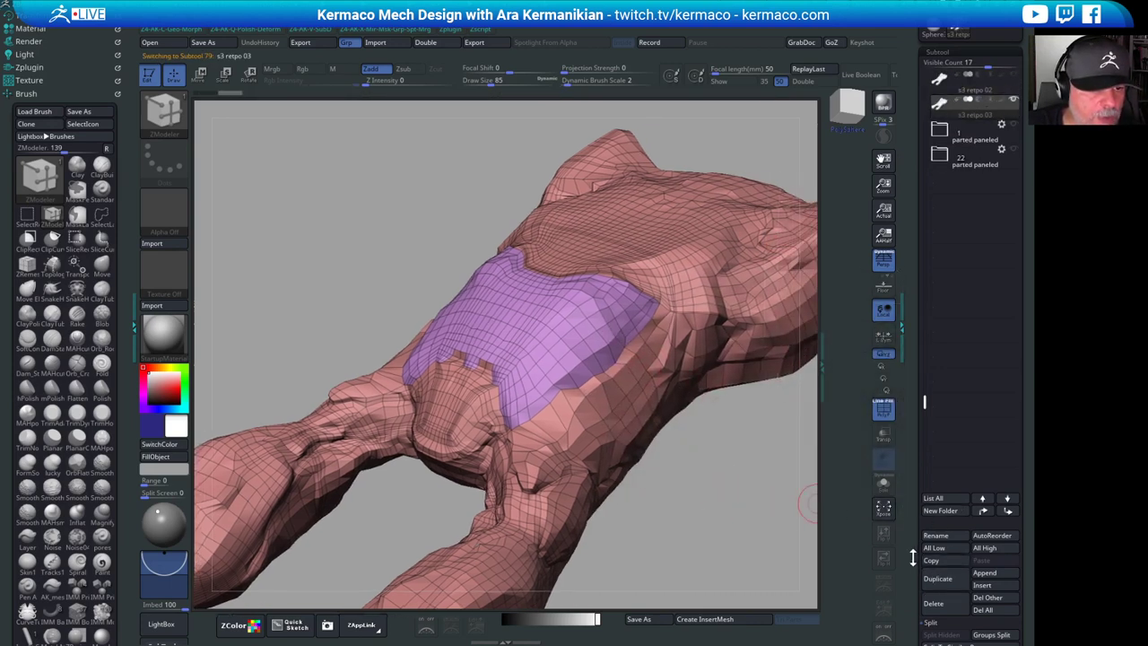
drag(913, 558, 906, 478)
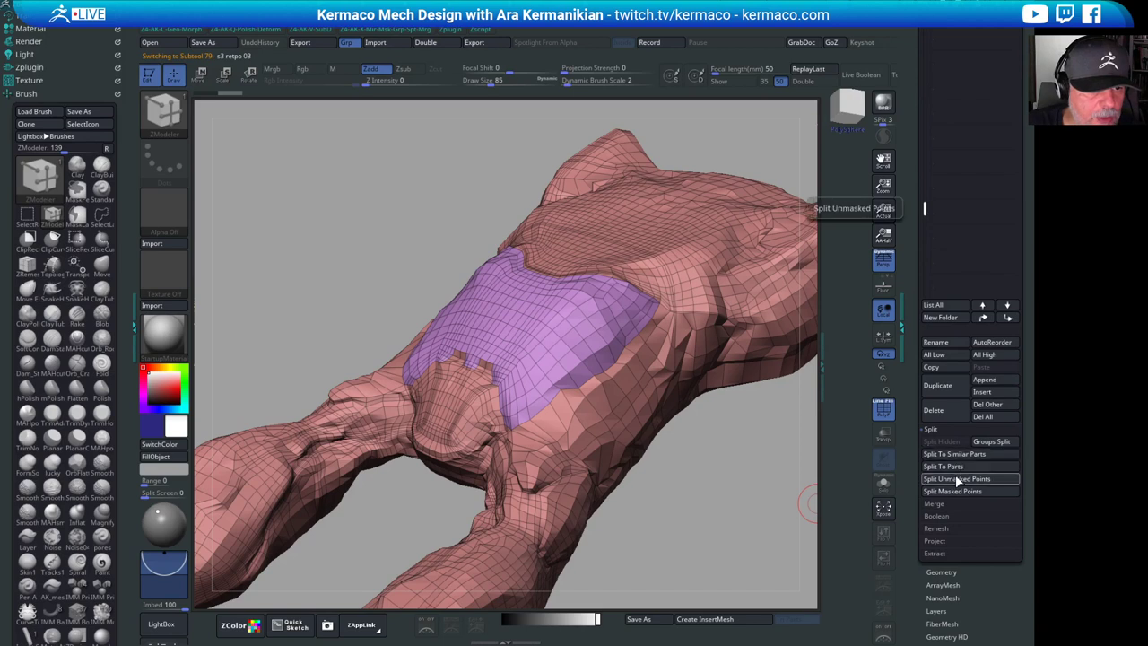
click(996, 441)
click(848, 467)
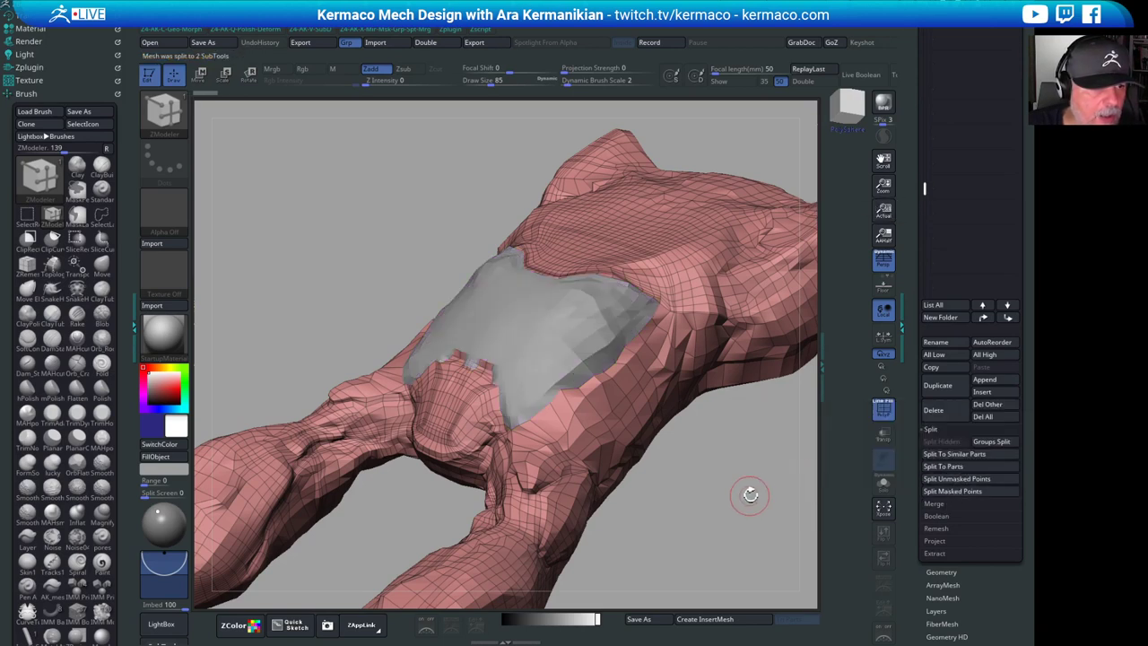
- Select the separated hood panel subtool, s3 retpo 03, and examine it against the rest of the body
drag(751, 494, 901, 204)
drag(917, 126, 924, 417)
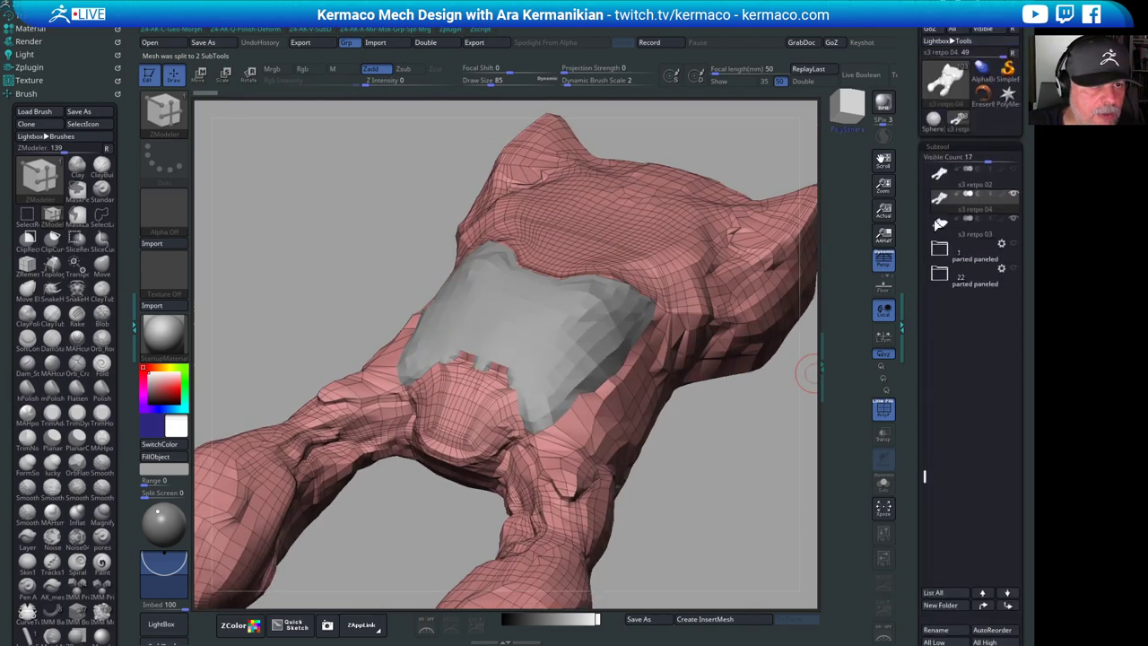
mouse_move(1009, 233)
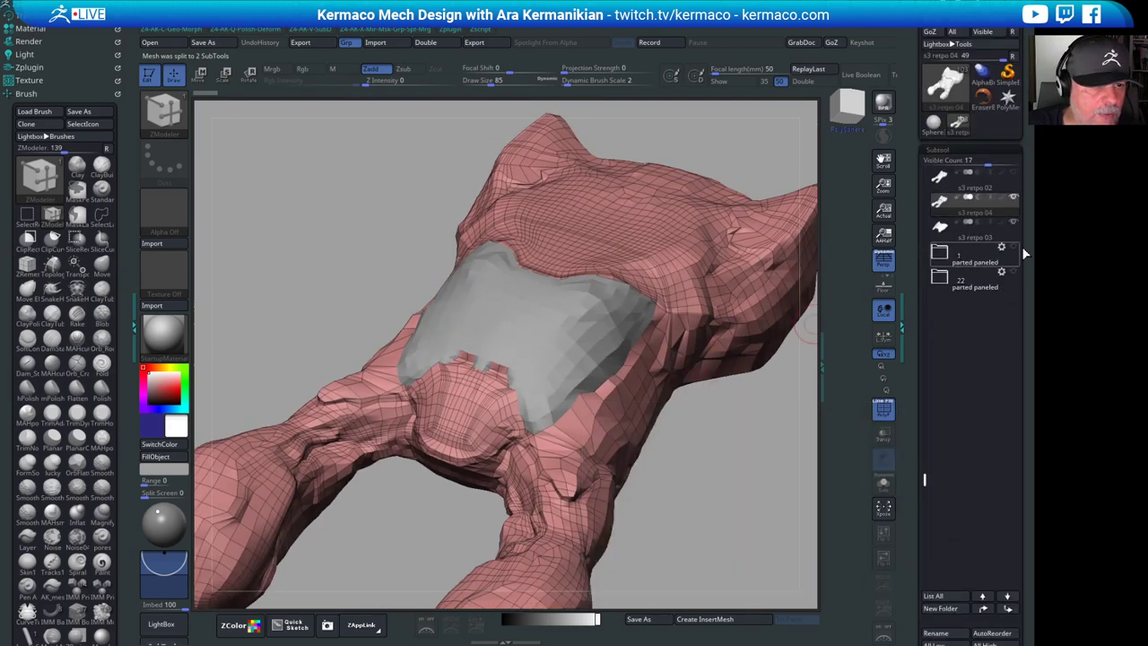
drag(712, 443, 802, 349)
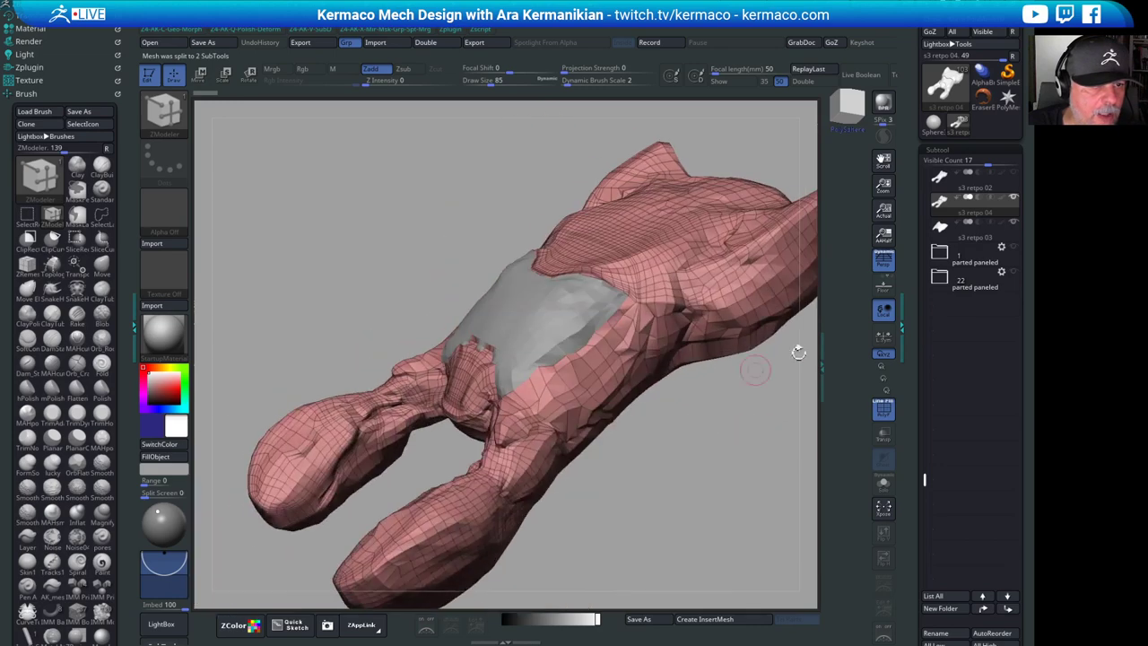
click(984, 233)
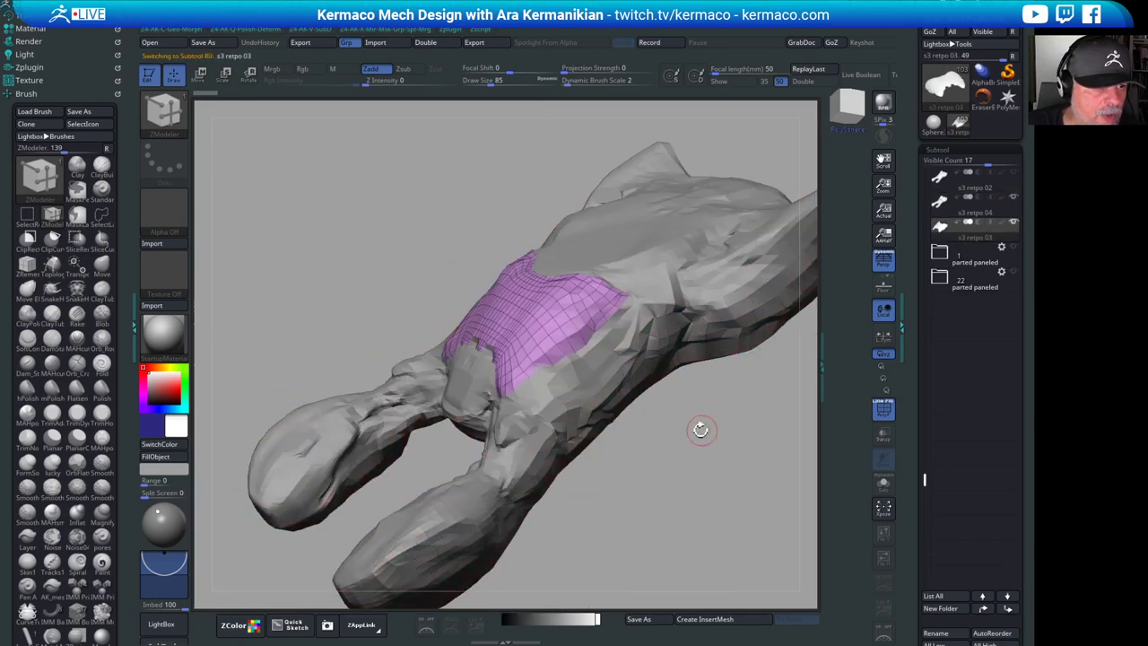
drag(697, 428, 628, 386)
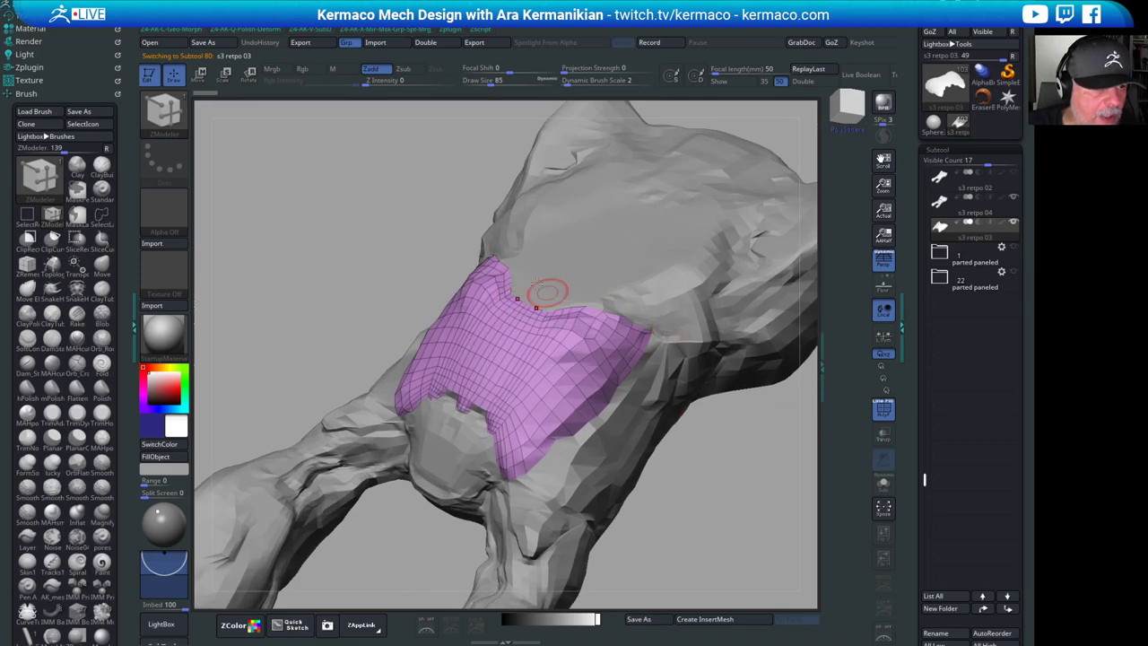
mouse_move(805, 463)
mouse_down()
mouse_move(765, 476)
mouse_move(732, 455)
mouse_move(739, 479)
mouse_up()
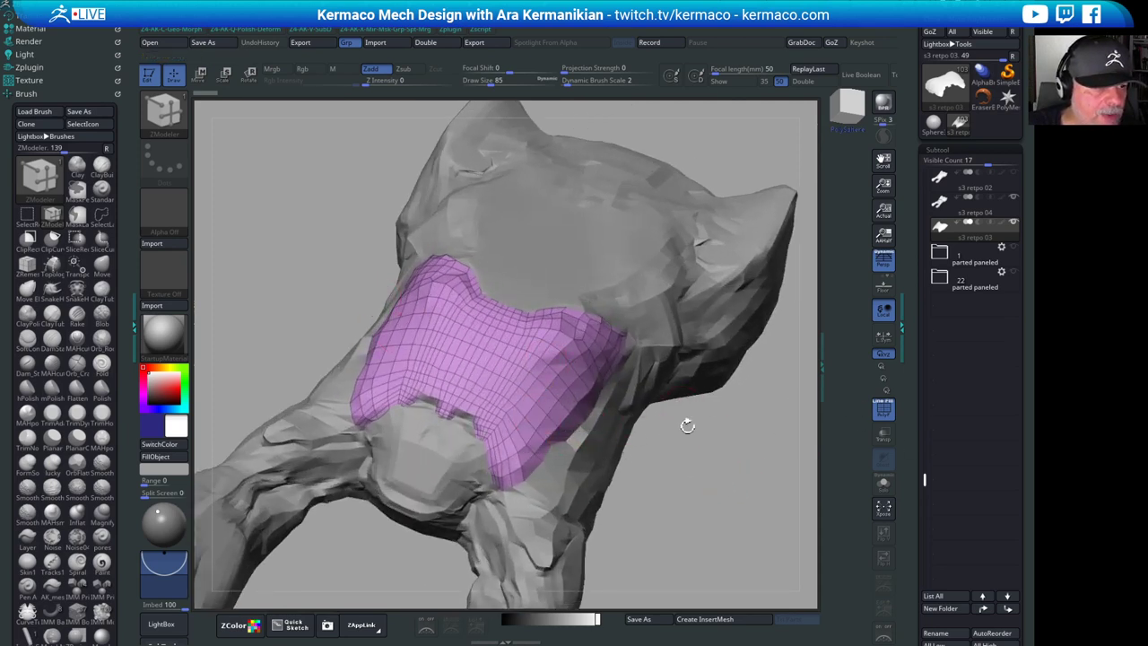
drag(748, 474, 827, 439)
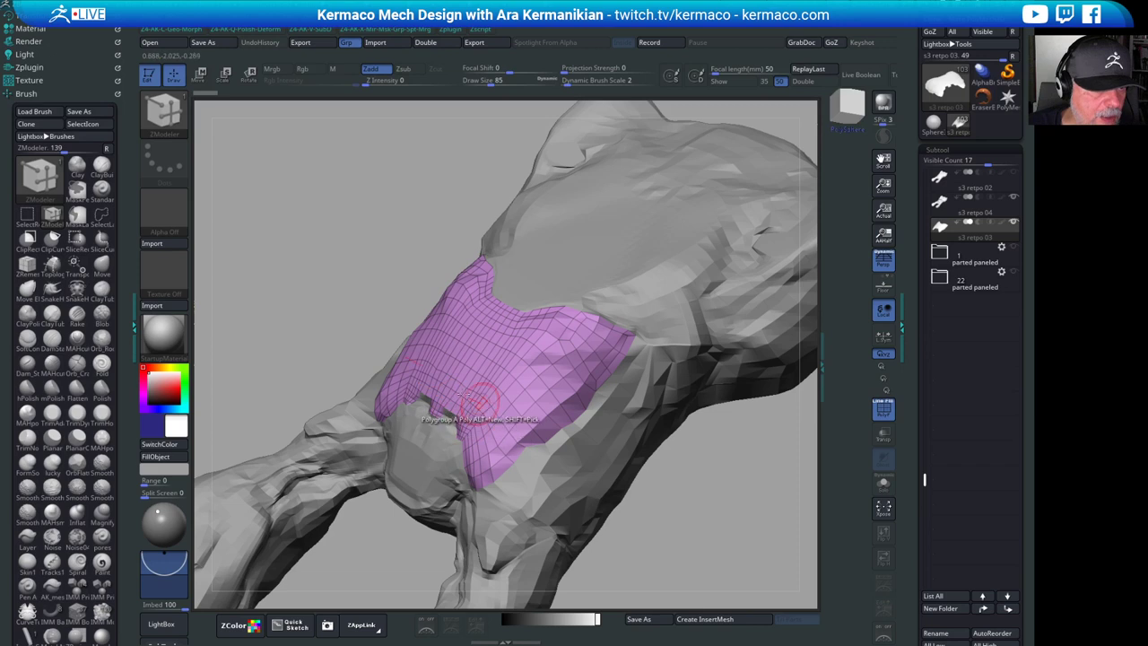
- Set the ZModeler polygon action to Inset with the All Polygons target and the Center Only modifier
drag(688, 476, 744, 487)
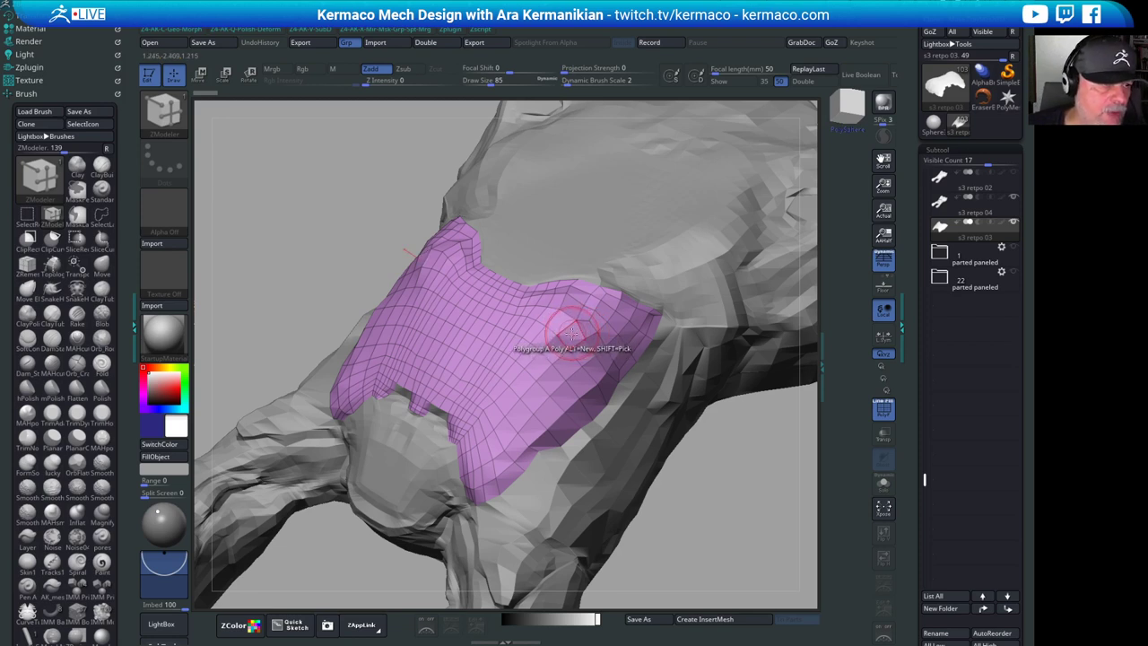
key(space)
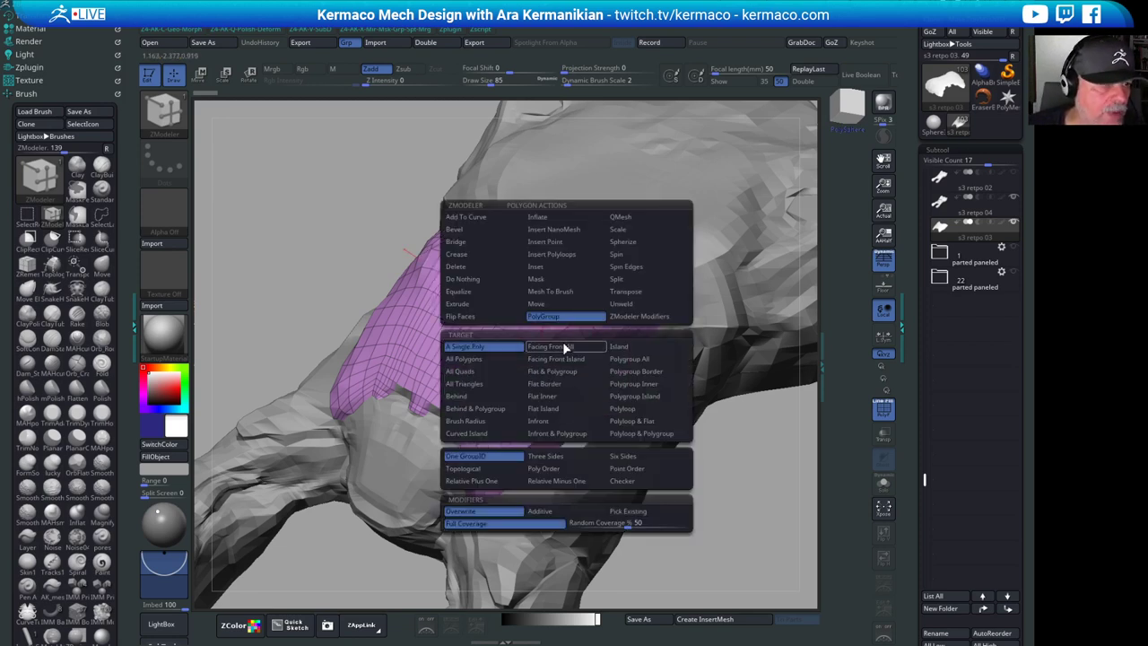
click(551, 267)
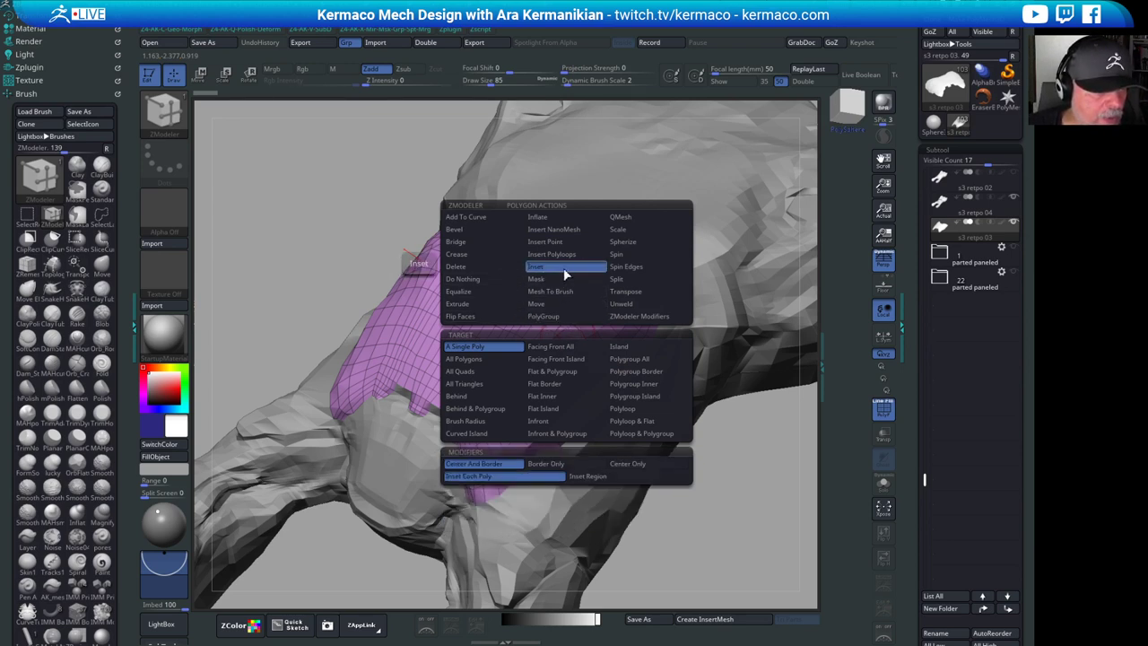
click(480, 361)
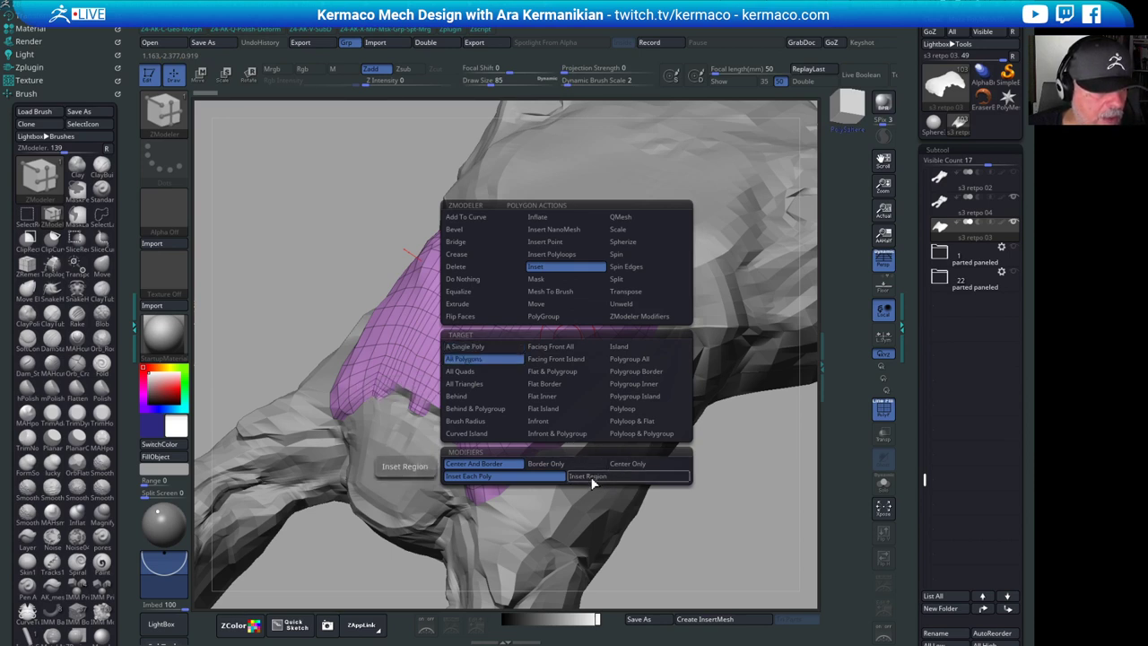
click(634, 464)
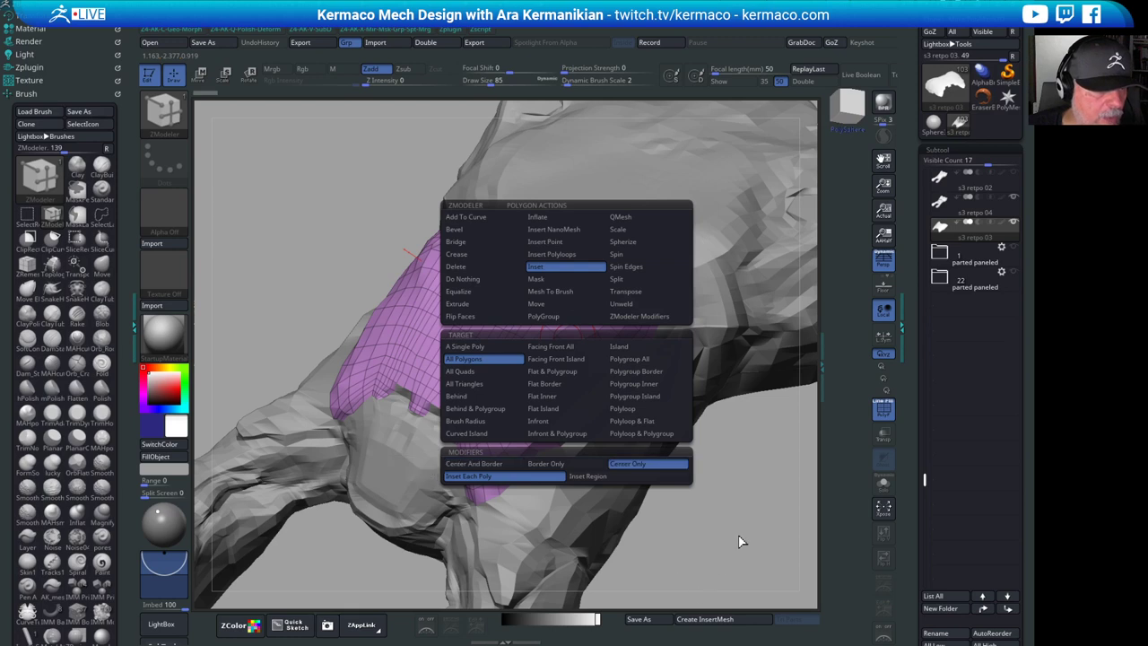
alt+drag(727, 469, 756, 507)
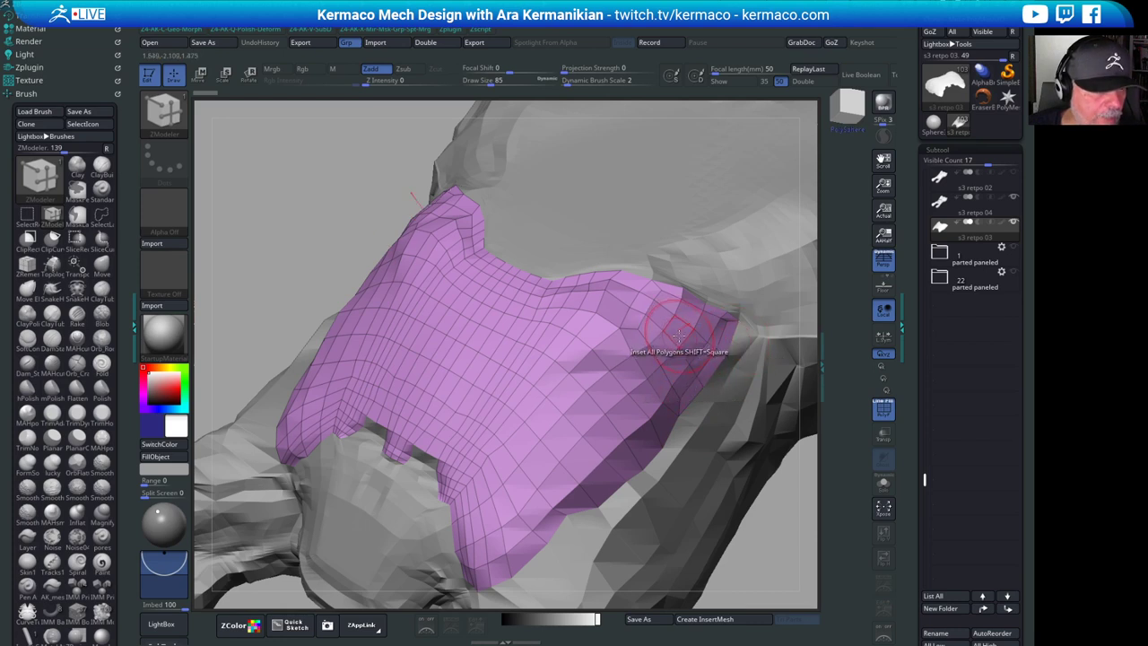
- Set the polygon action to Inset All Polygons with Inset Region and try a first inset on the purple panel
drag(680, 334, 676, 332)
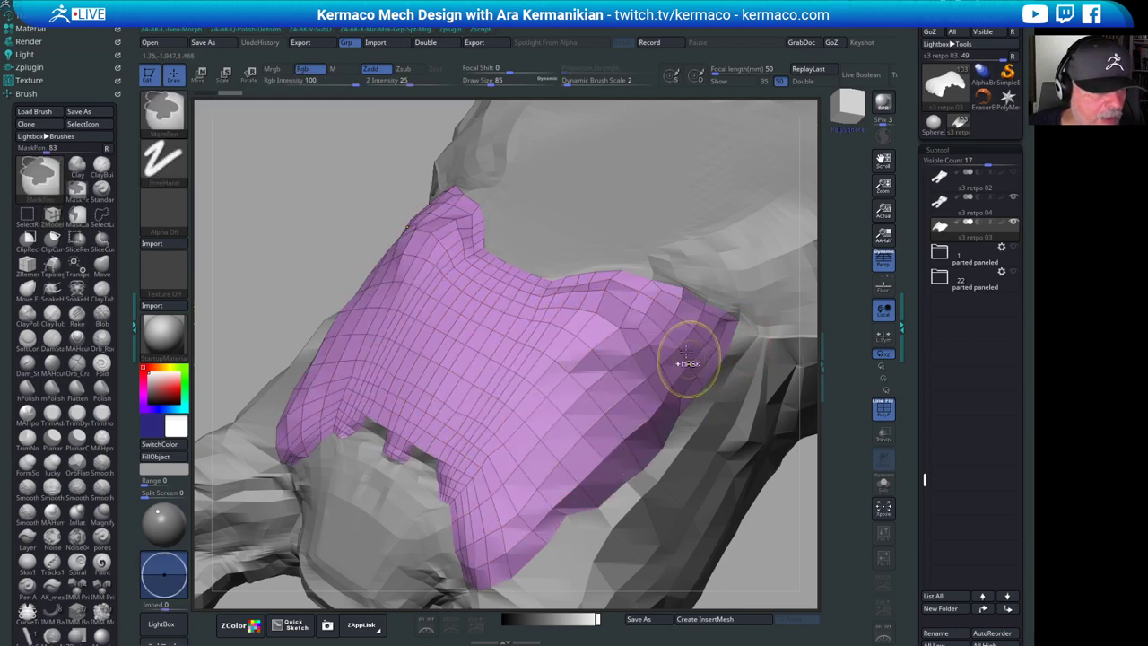
key(space)
click(706, 478)
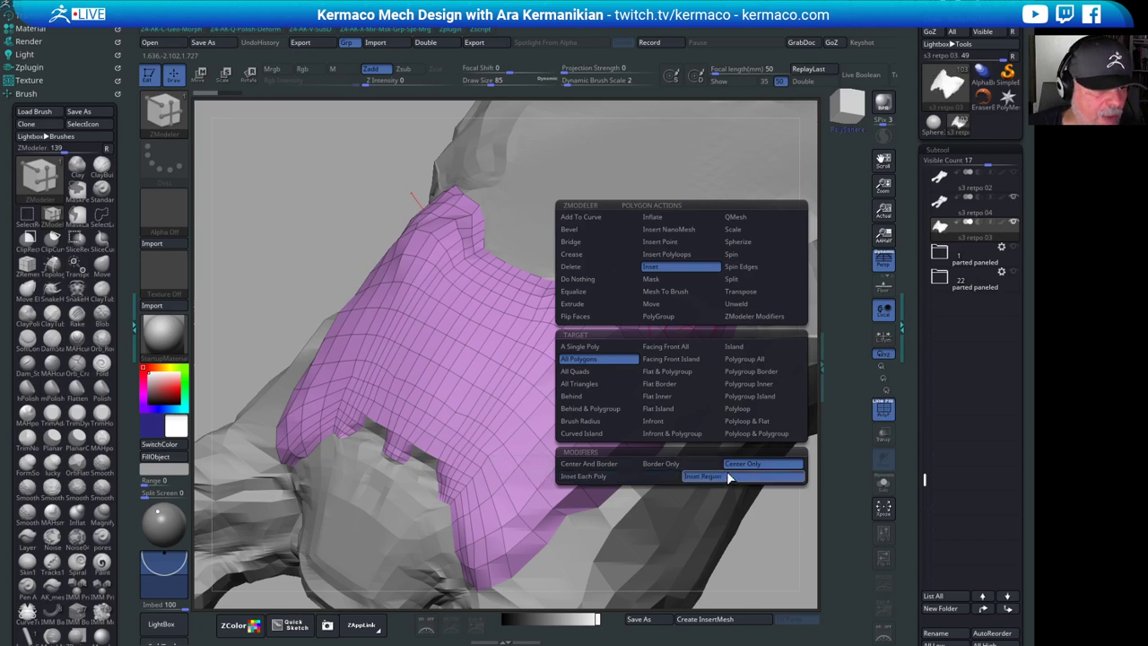
mouse_move(679, 334)
mouse_down()
mouse_move(668, 337)
mouse_move(680, 337)
mouse_up()
key(ctrl+shift+z)
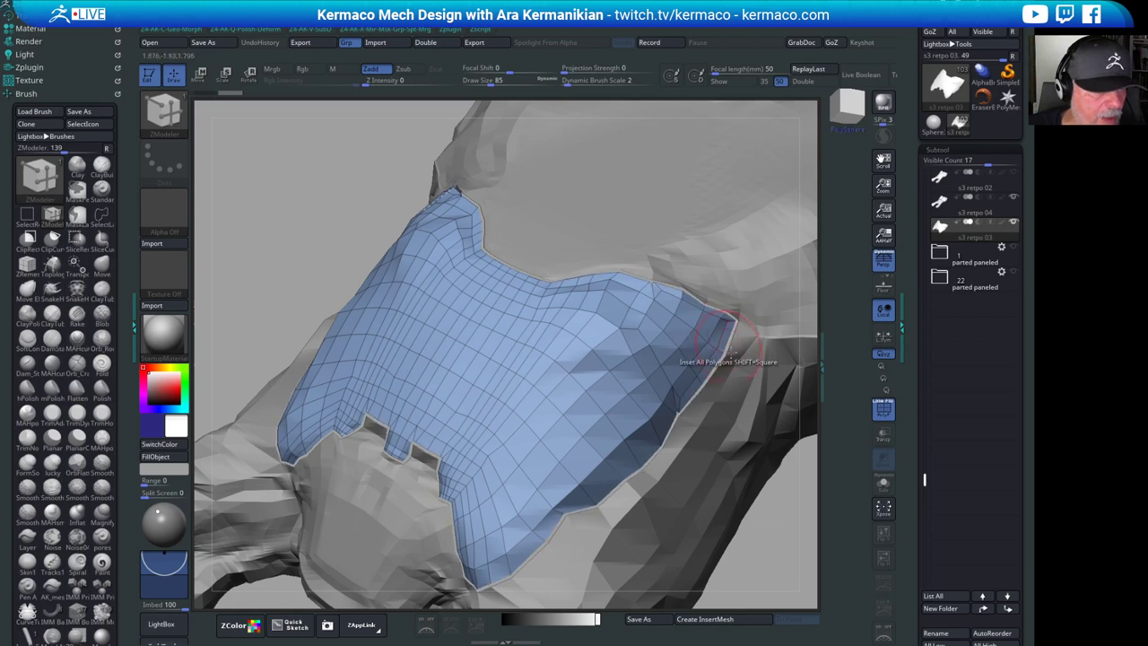
drag(802, 318, 794, 340)
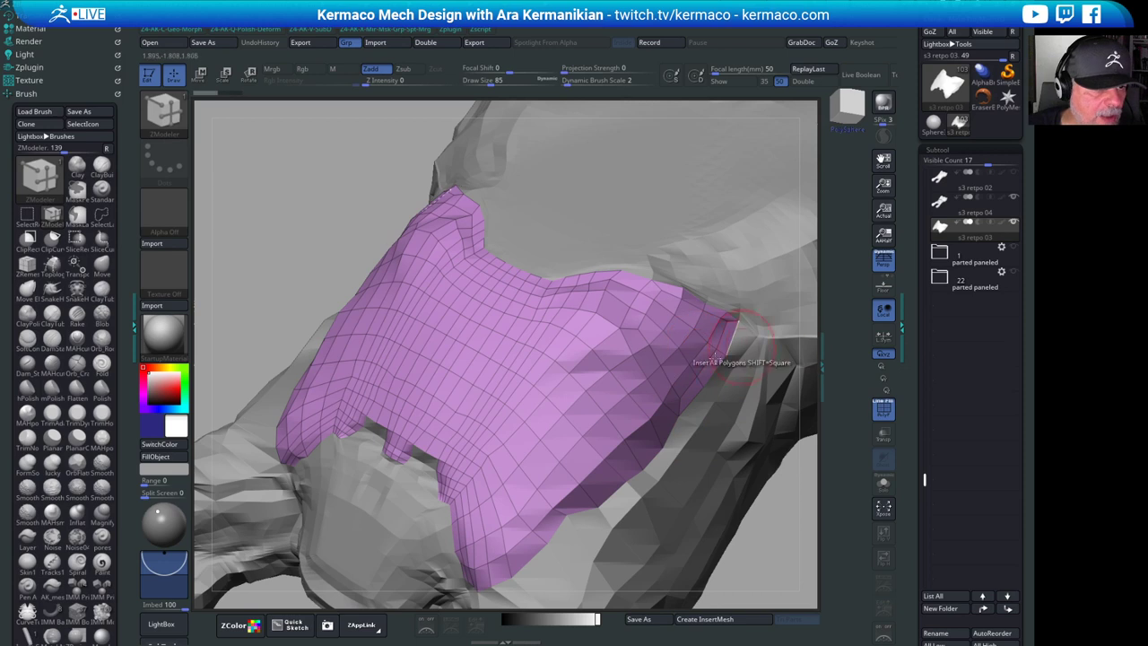
- Inset all polygons of the panel as one region, leaving a narrow separate polygroup band along its border
key(space)
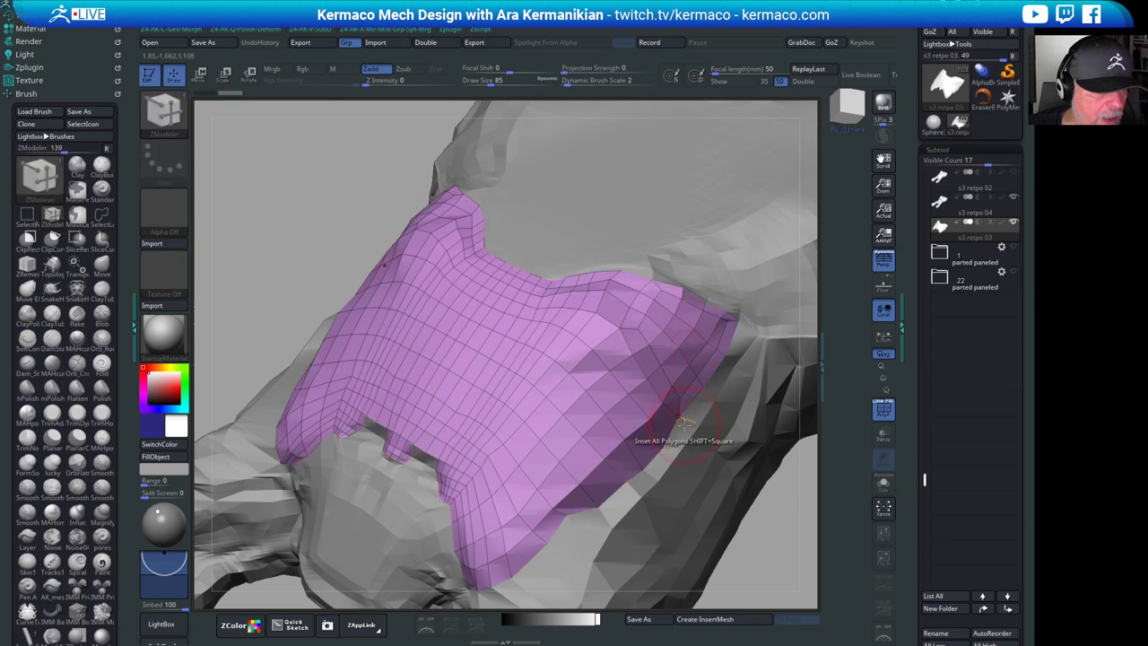
key(space)
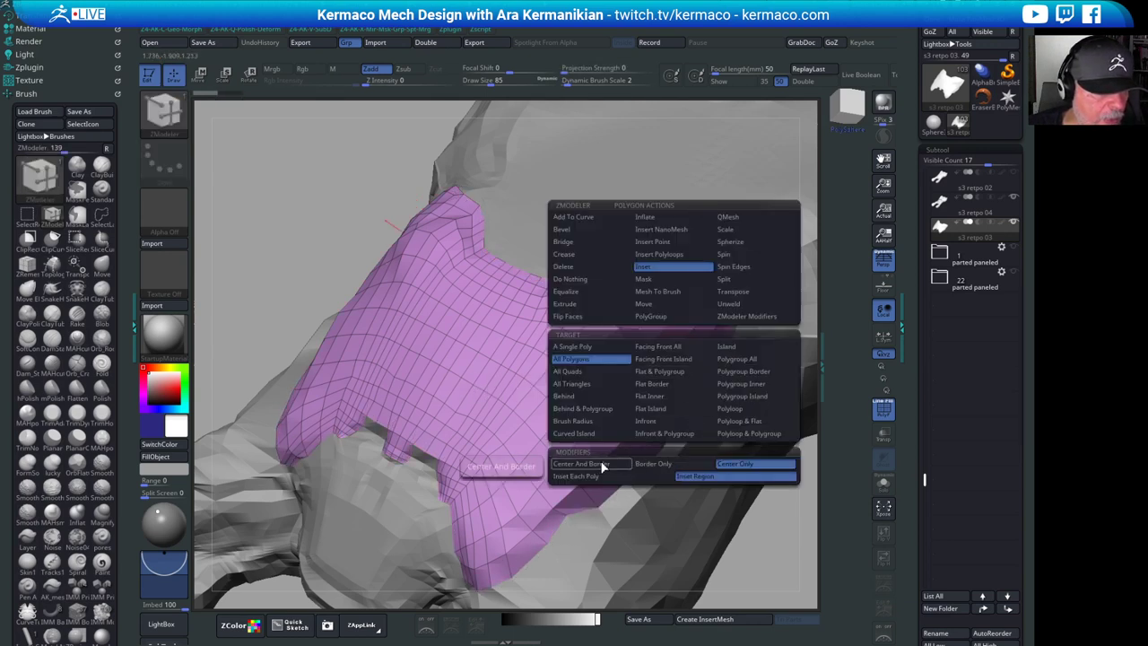
drag(669, 347, 664, 350)
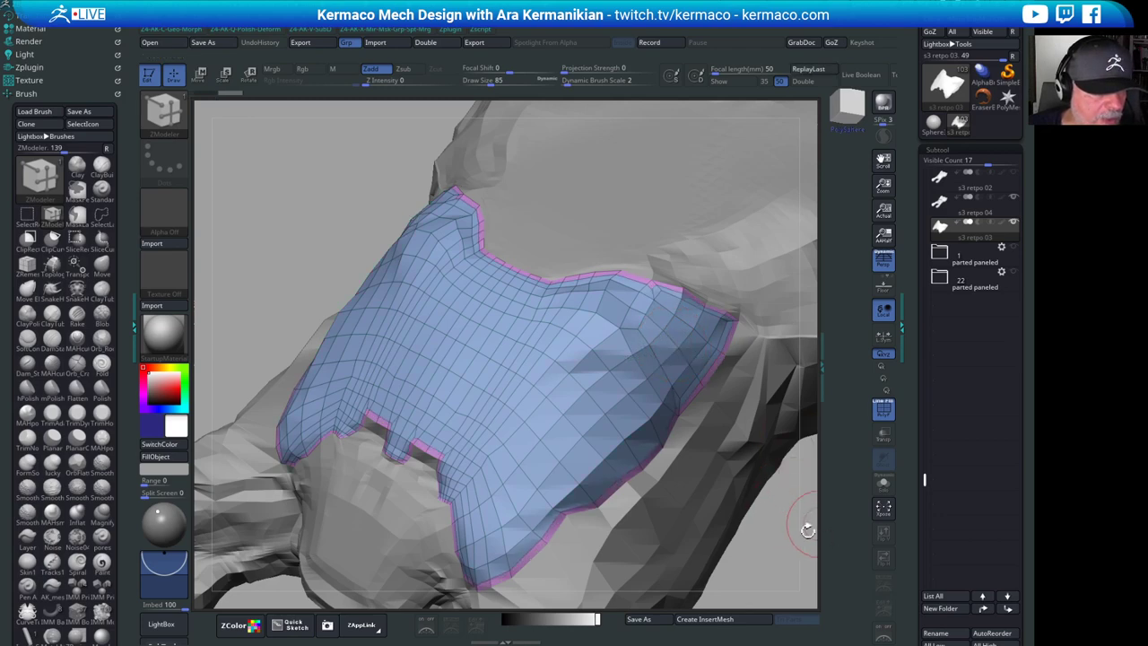
- Examine the panel's inset border and corners from several sides, with the smoothed subdivision preview switched on and back off
drag(781, 536, 771, 543)
drag(362, 240, 289, 336)
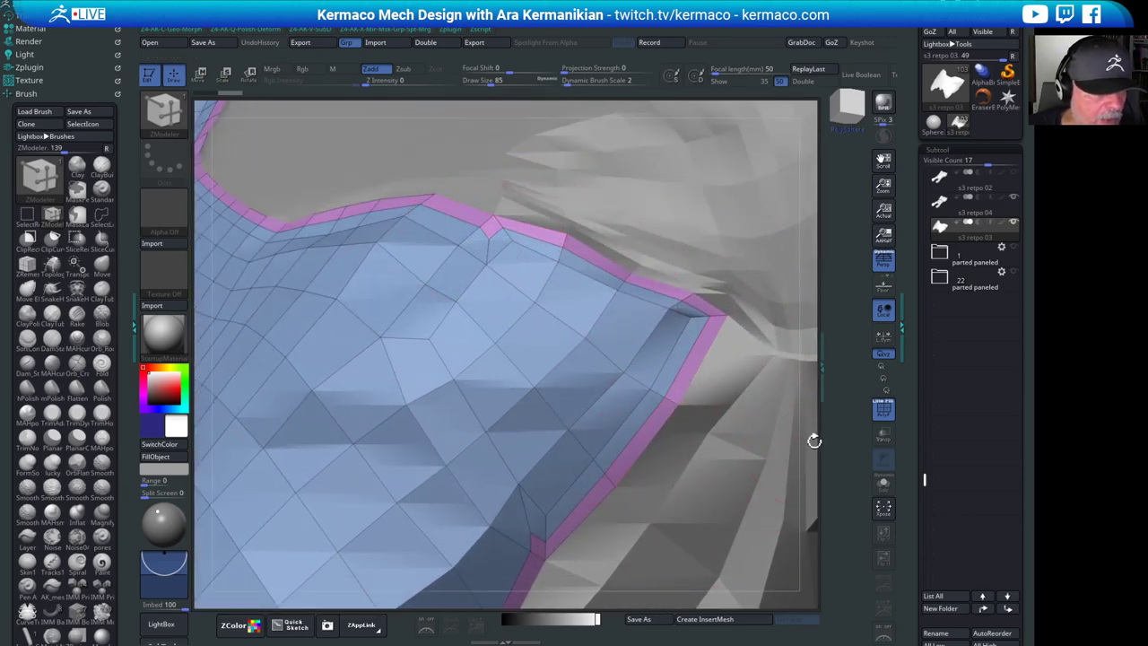
drag(814, 440, 684, 492)
drag(727, 418, 458, 386)
mouse_move(616, 370)
mouse_down()
mouse_move(697, 410)
mouse_move(355, 363)
mouse_up()
alt+drag(777, 437, 662, 421)
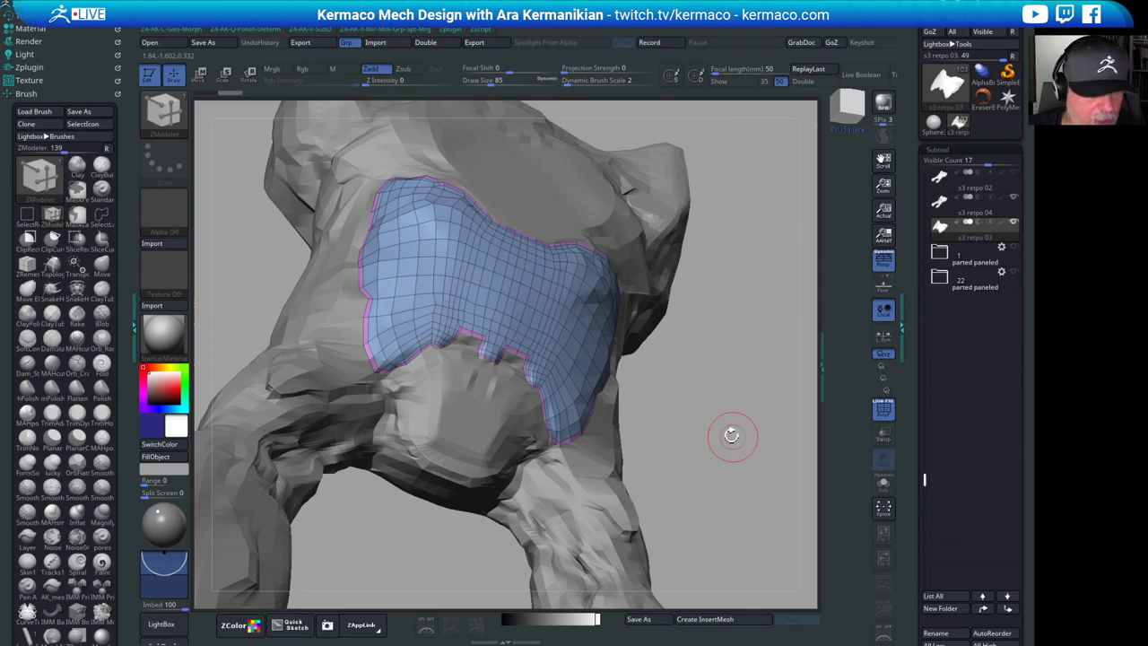
key(d)
click(529, 205)
mouse_move(772, 404)
mouse_down()
mouse_move(653, 345)
mouse_move(728, 482)
mouse_move(726, 404)
mouse_move(716, 463)
mouse_move(654, 306)
mouse_up()
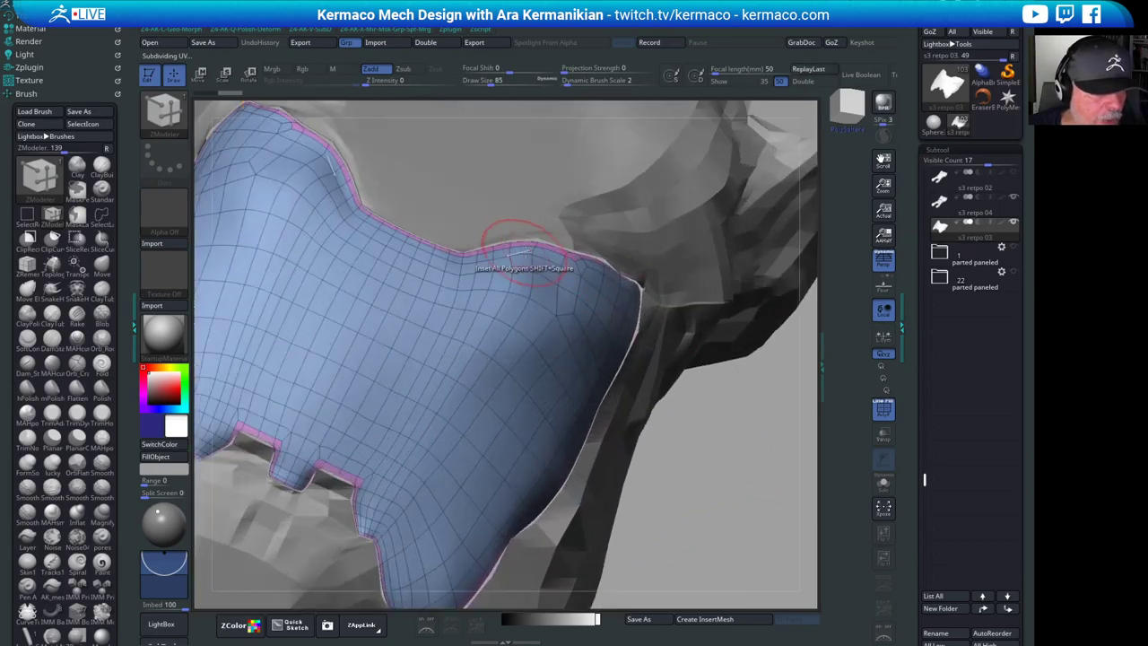
drag(730, 430, 615, 272)
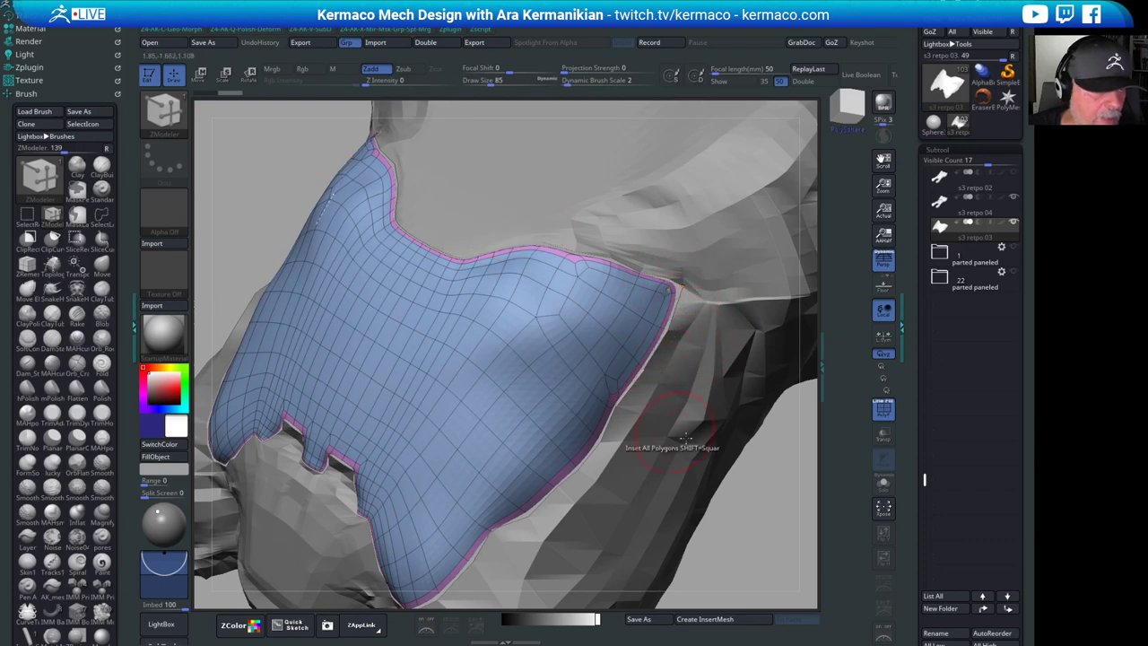
alt+drag(754, 494, 658, 341)
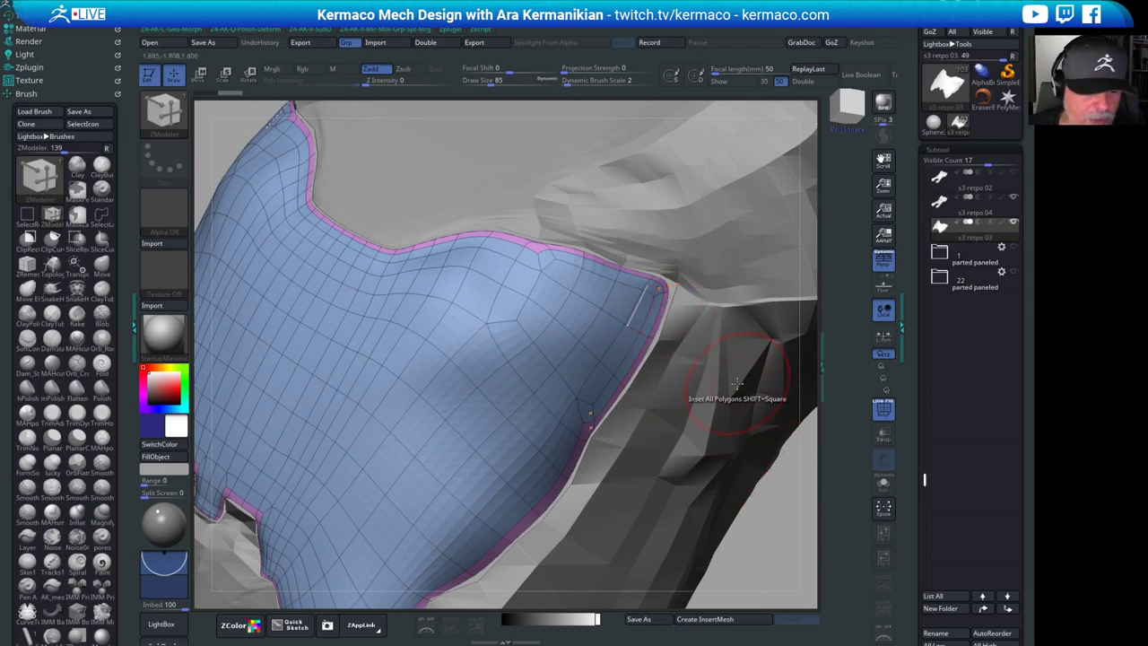
key(shift+d)
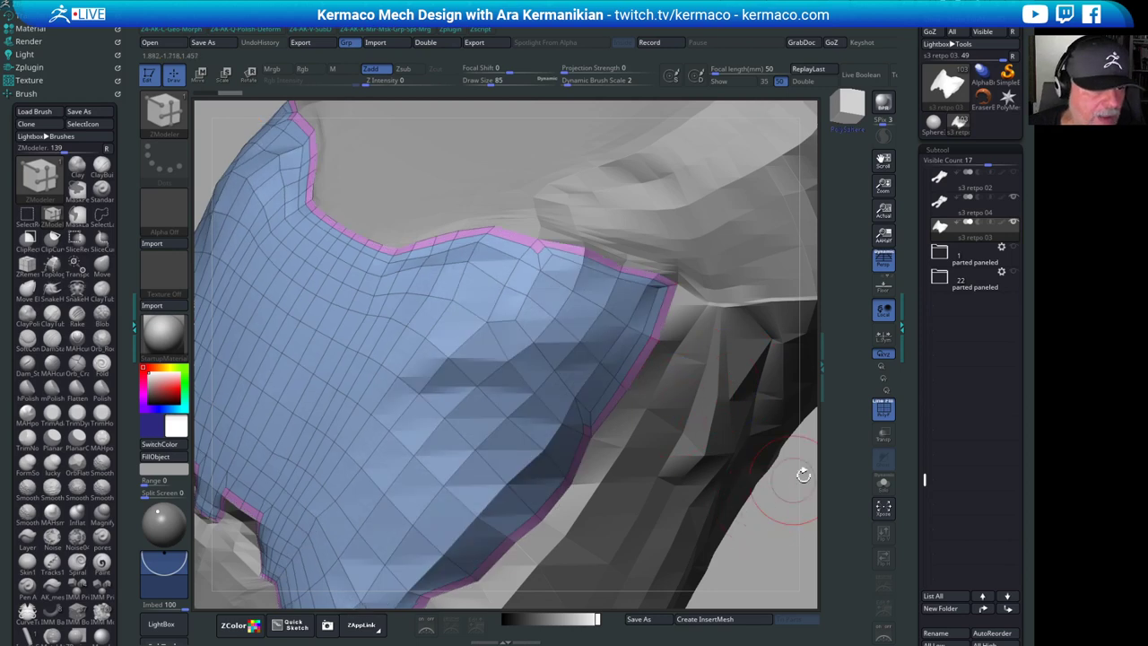
- Isolate the panel with Solo and crease a complete edge loop using the Crease action with the EdgeLoop Complete target
click(885, 484)
alt+drag(763, 477, 665, 305)
key(space)
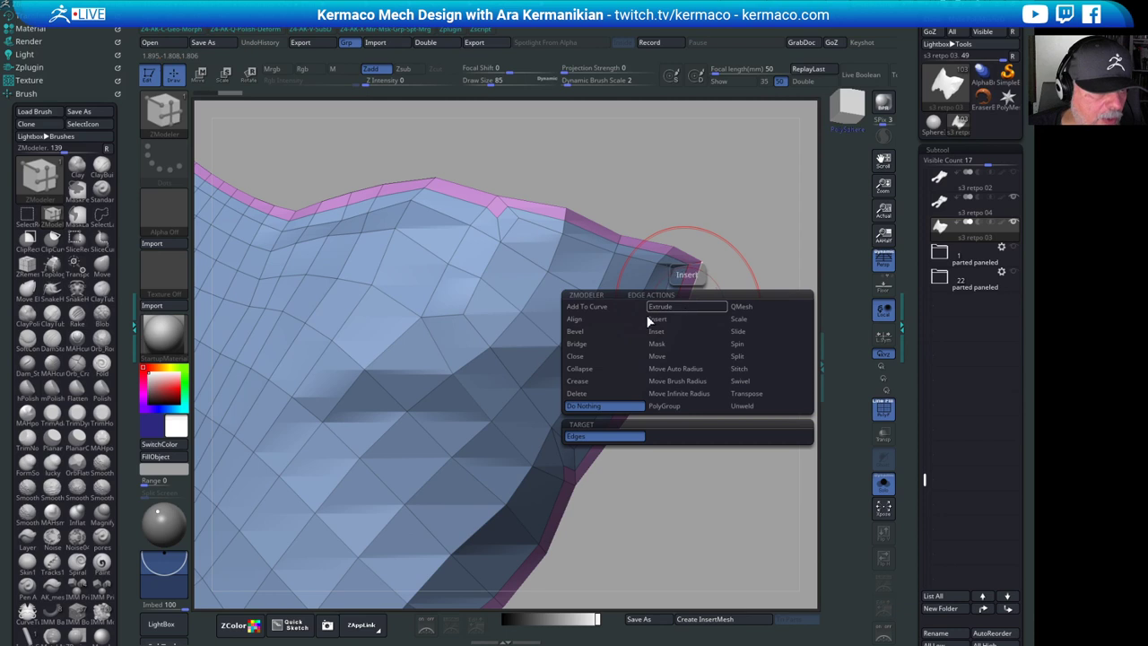
click(592, 380)
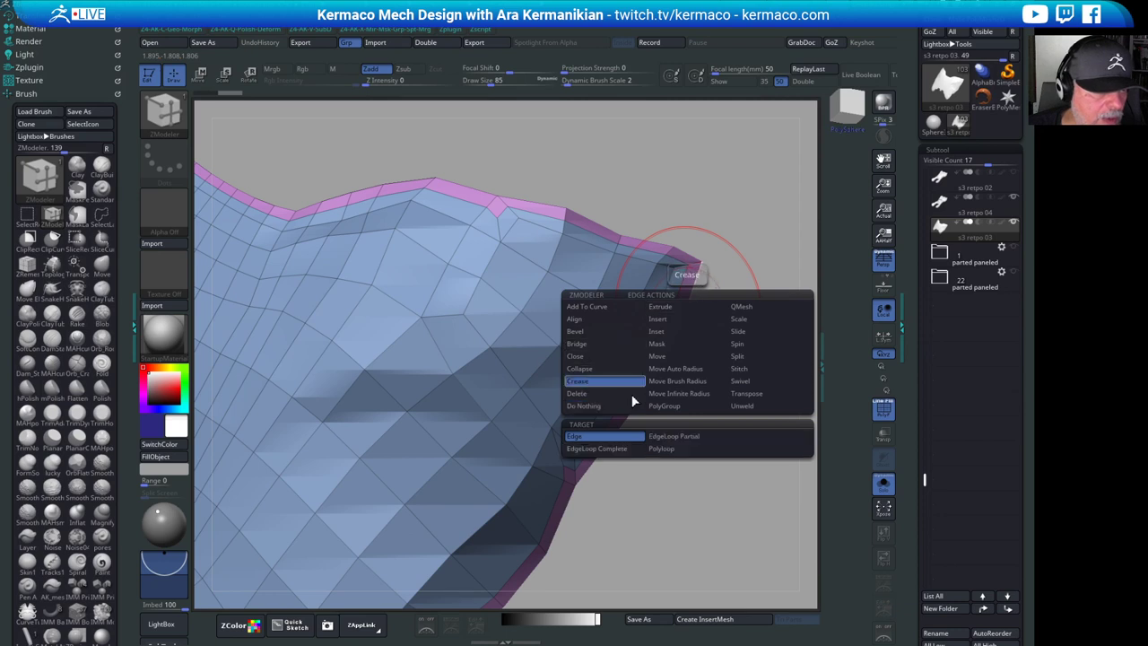
click(618, 451)
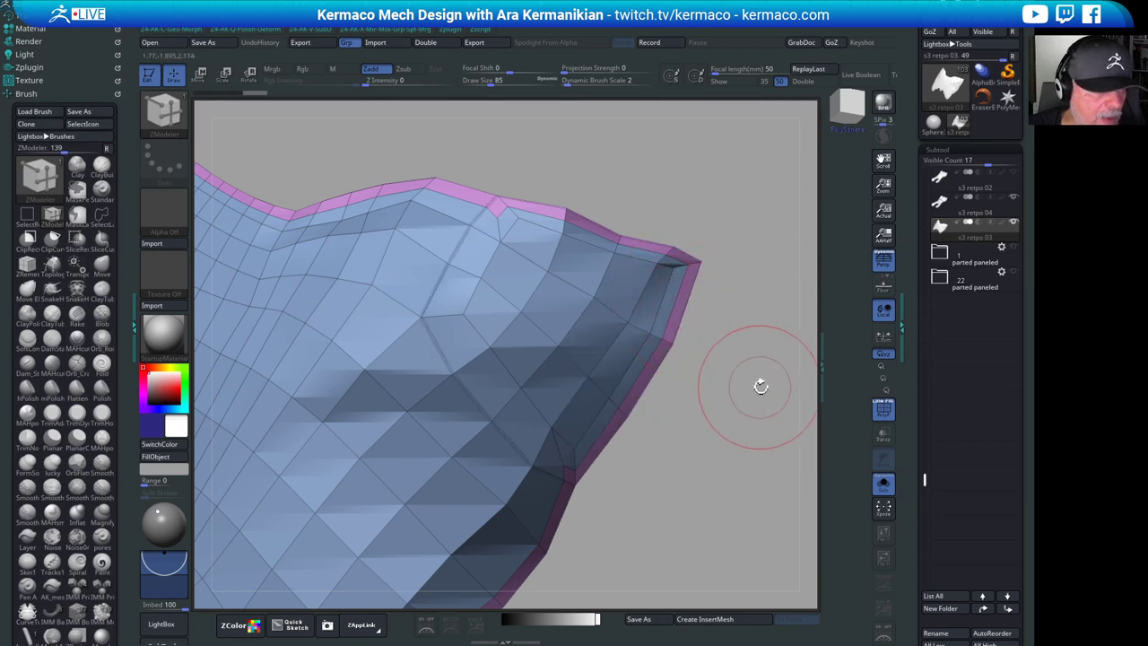
- Examine the creased edge loops and the notched lower border, comparing the smoothed preview with the unsmoothed mesh
drag(598, 204, 625, 233)
drag(573, 179, 650, 216)
drag(587, 352, 379, 376)
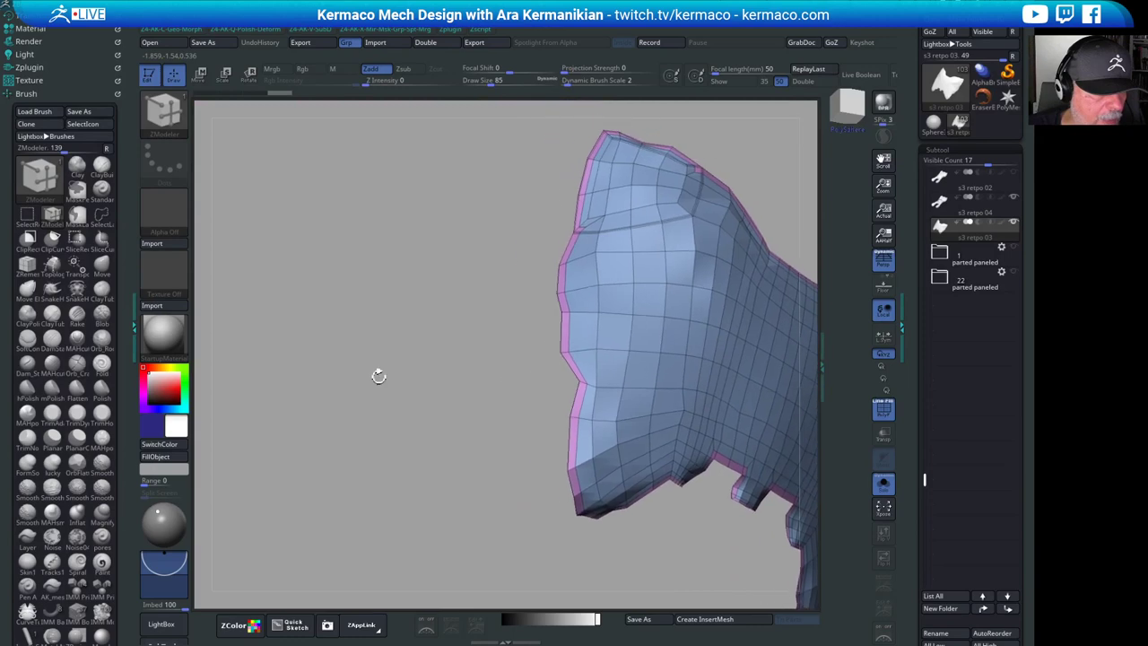
drag(556, 281, 534, 305)
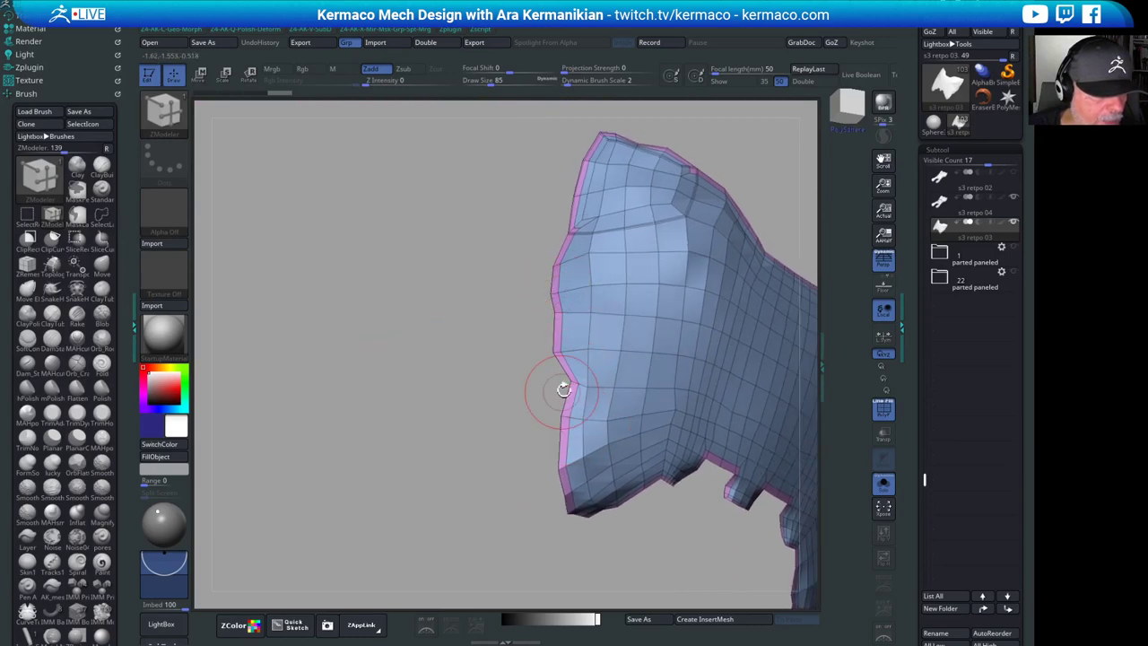
mouse_move(606, 508)
mouse_down()
mouse_move(583, 521)
mouse_move(482, 487)
mouse_move(623, 527)
mouse_move(481, 404)
mouse_up()
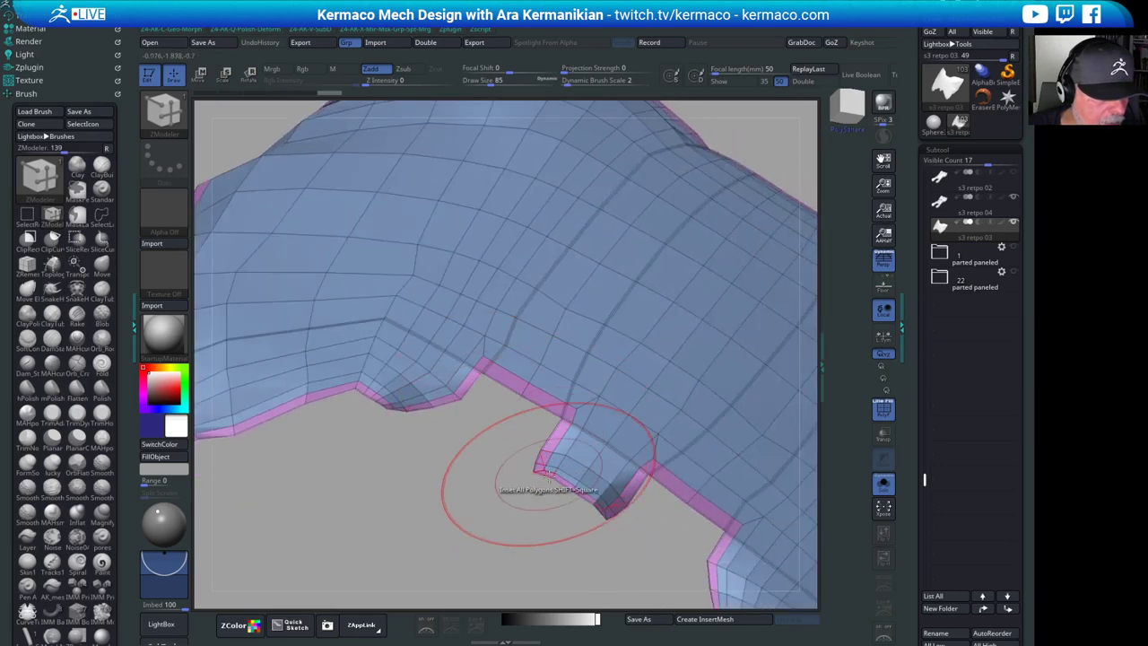
drag(483, 515, 532, 503)
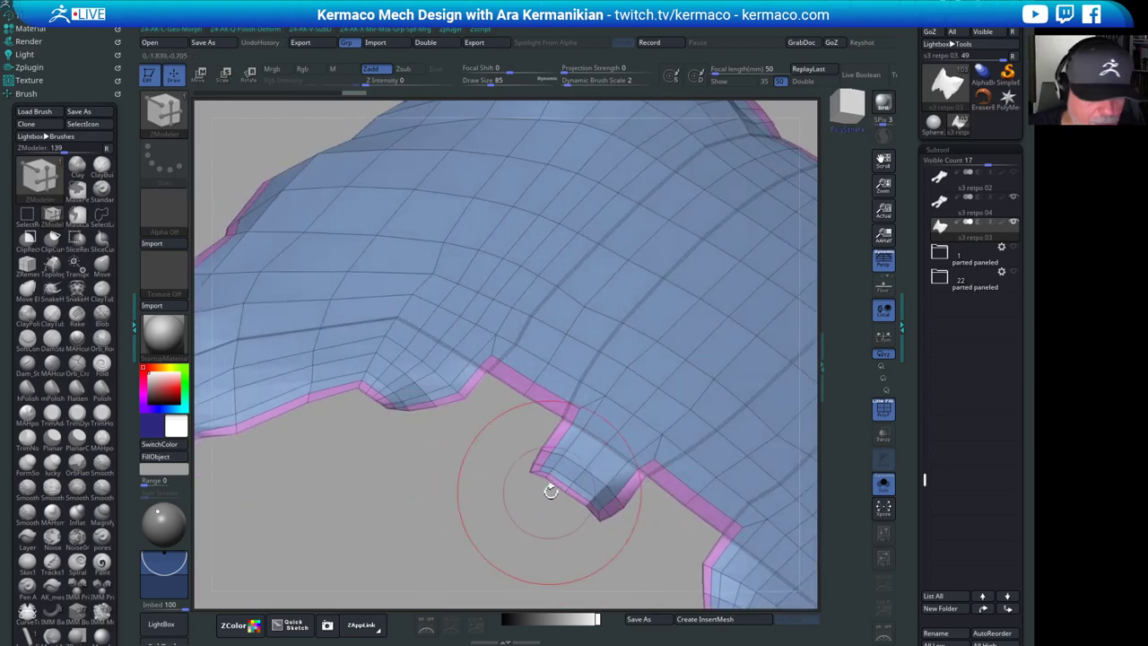
key(d)
drag(464, 512, 428, 424)
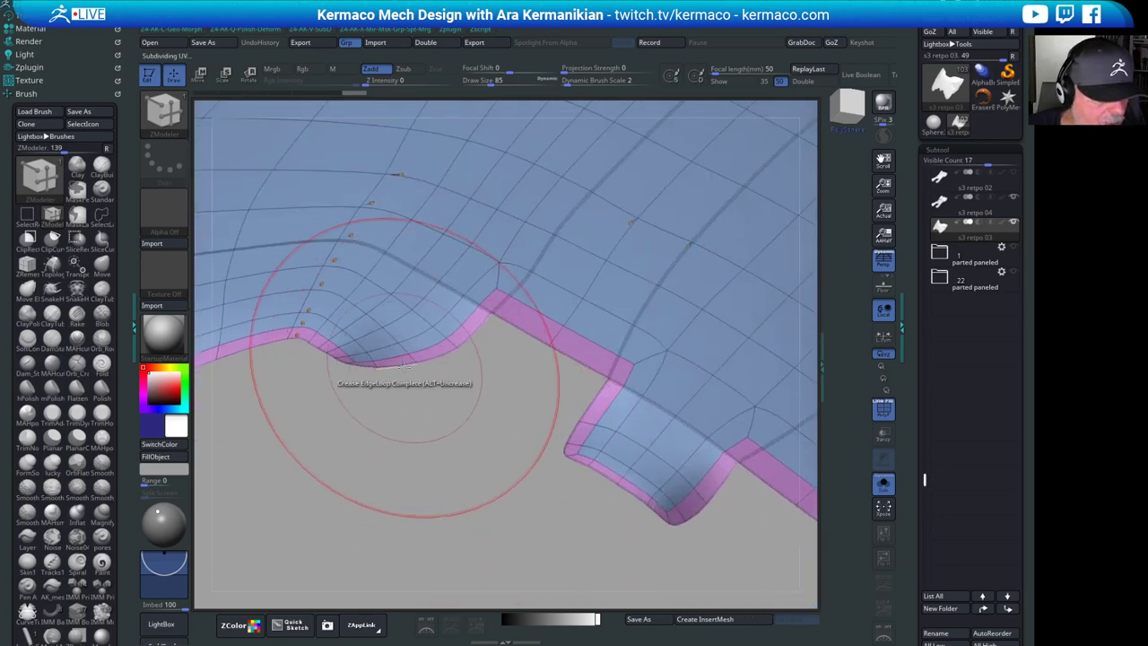
drag(465, 457, 512, 476)
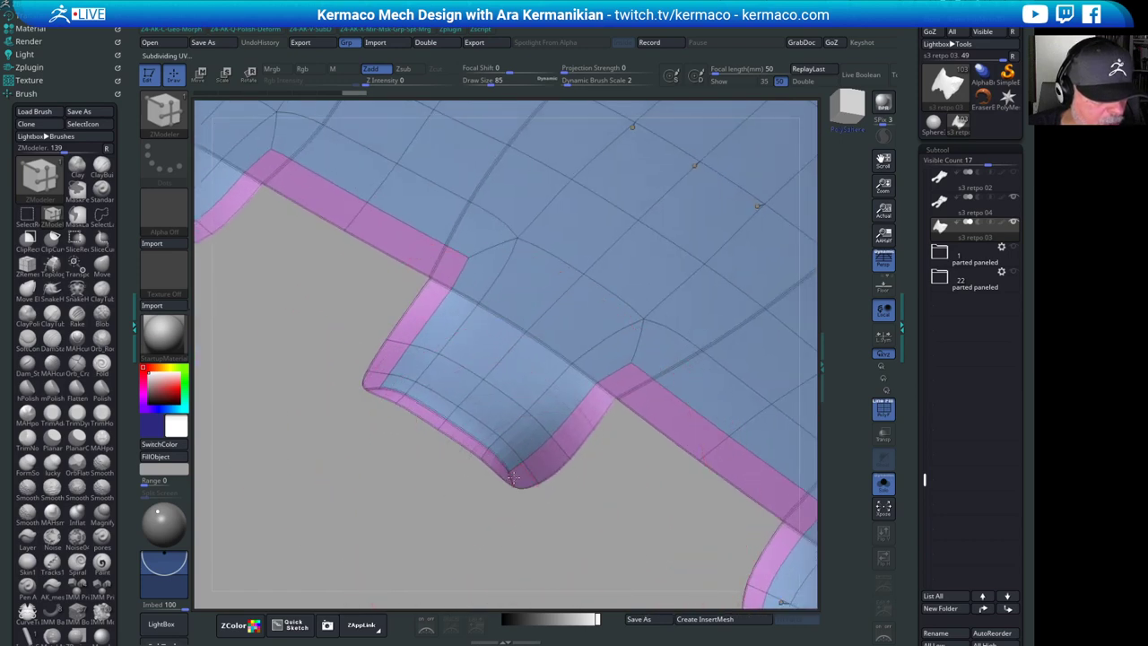
key(shift+d)
alt+drag(528, 568, 535, 529)
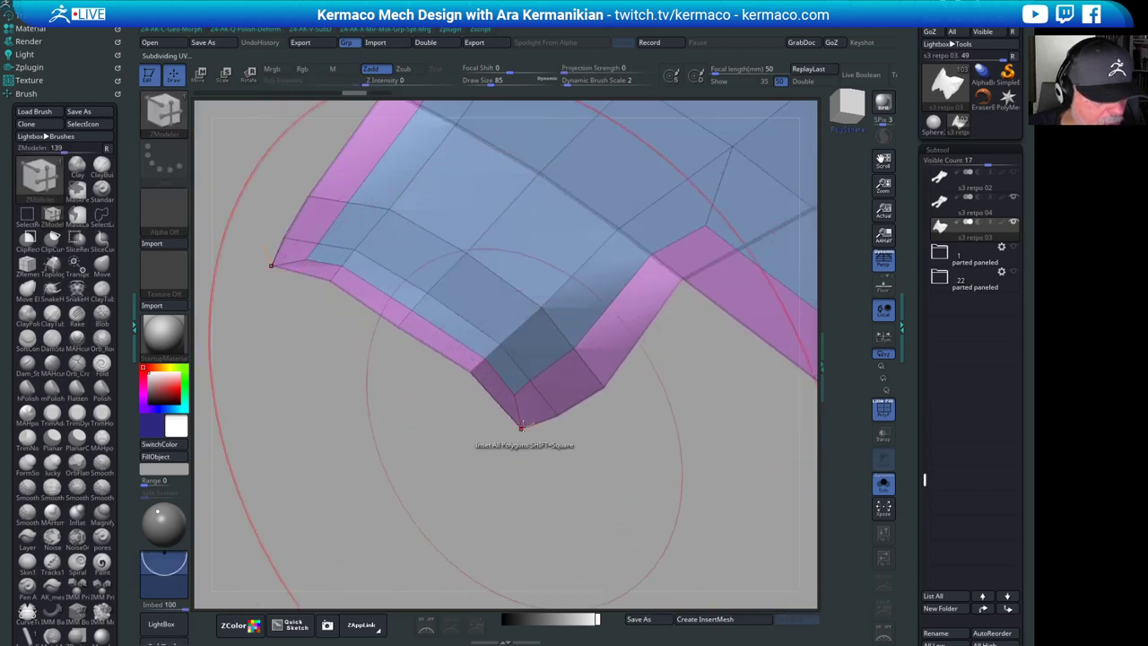
- Try a second inset of all polygons near the notched tab, and undo it together with the edge-loop creases
click(521, 408)
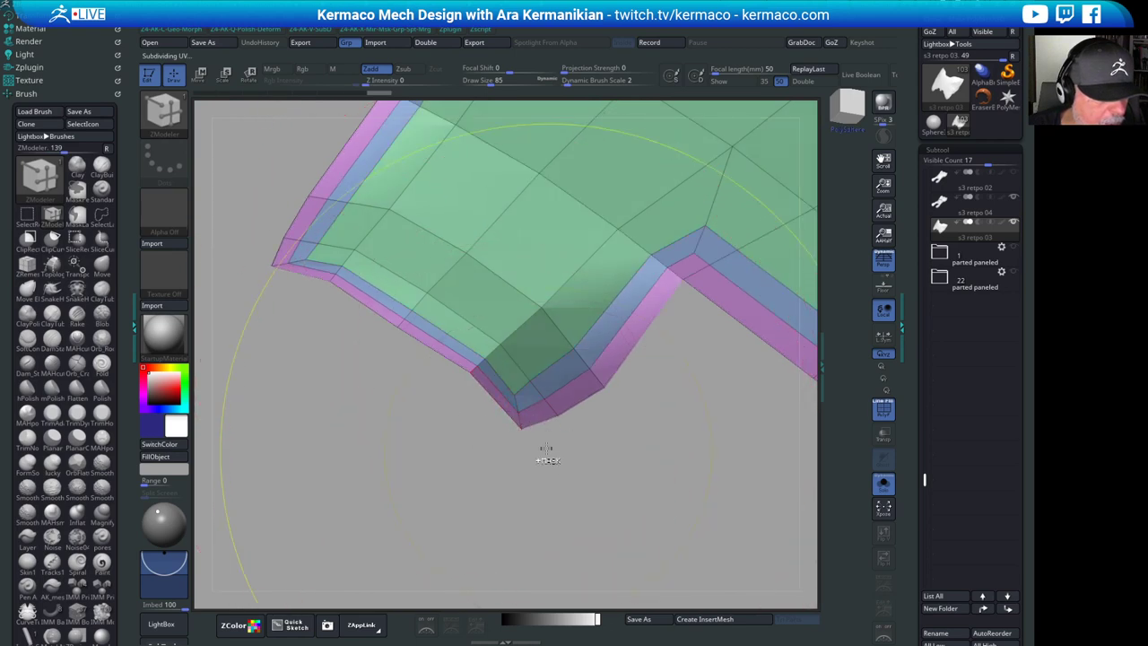
drag(614, 443, 628, 393)
drag(617, 439, 656, 482)
key(ctrl)
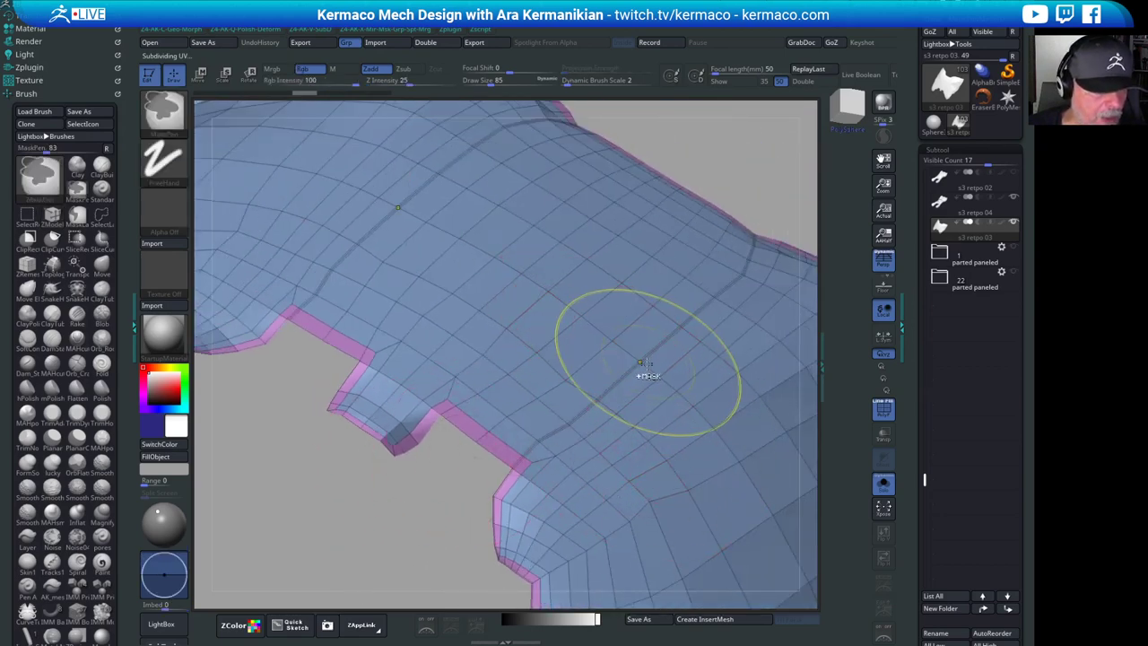
drag(744, 182, 648, 225)
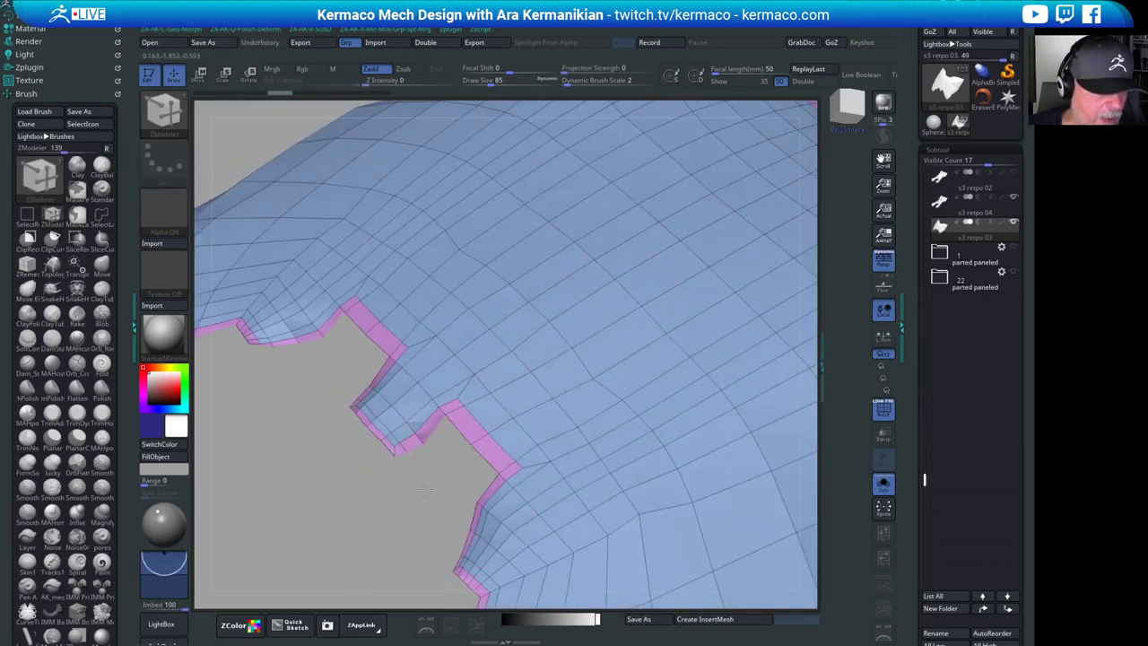
- Inset all polygons of the panel again to add a second narrow border band, and preview the corners smoothed
drag(424, 489, 622, 285)
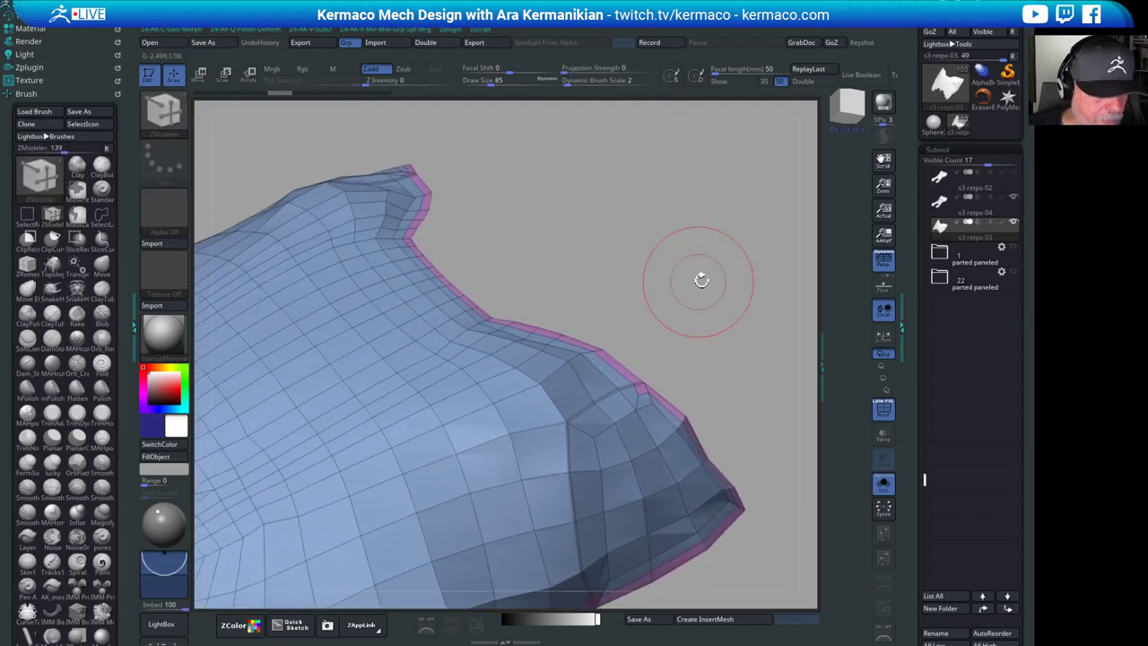
drag(701, 280, 626, 327)
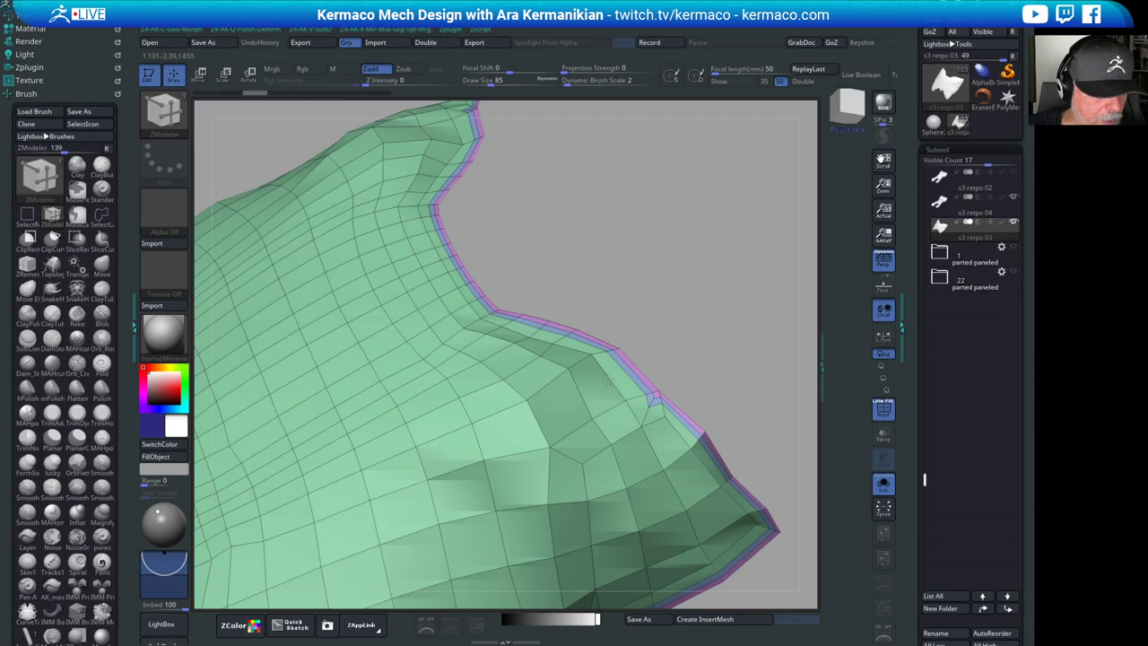
drag(804, 365, 766, 320)
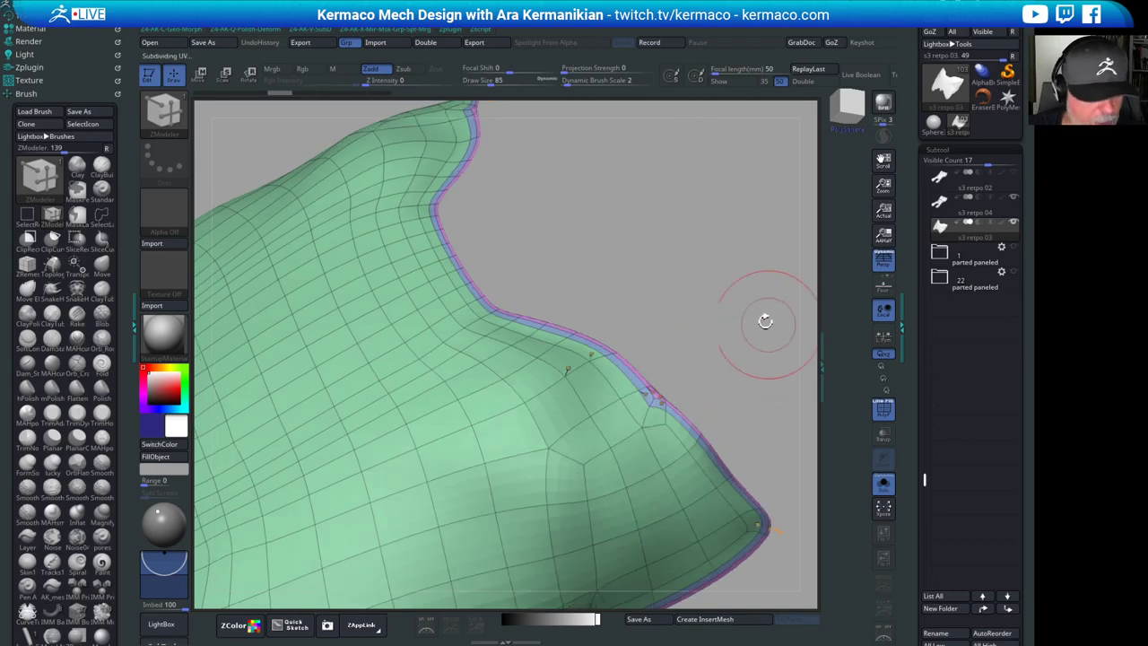
drag(759, 359, 551, 308)
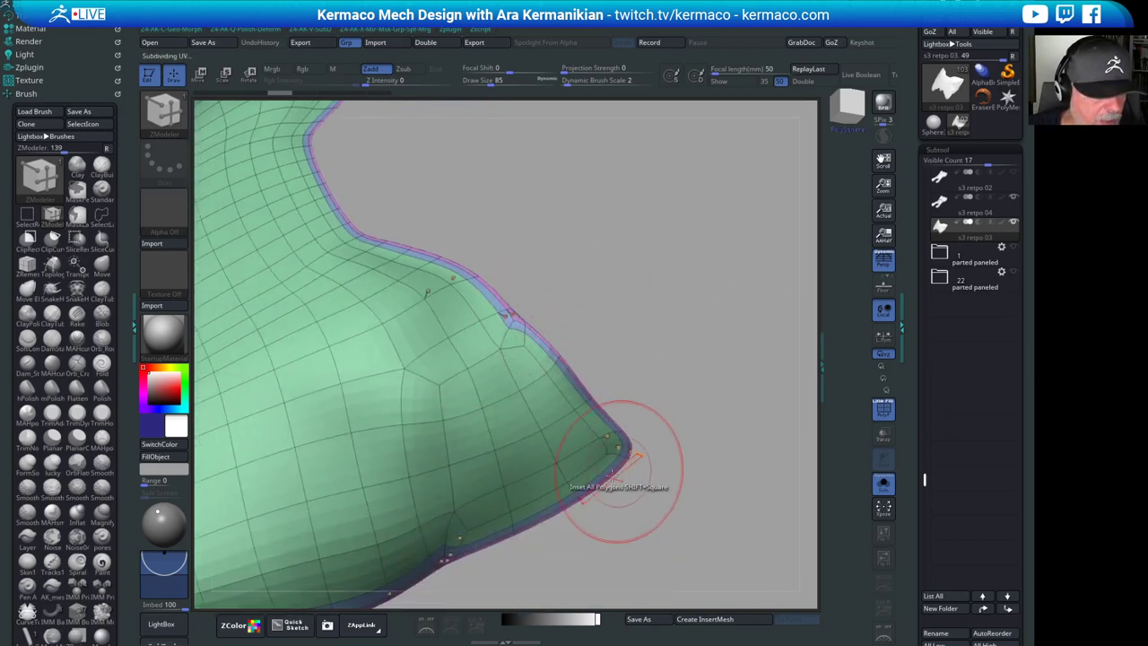
alt+drag(677, 349, 664, 426)
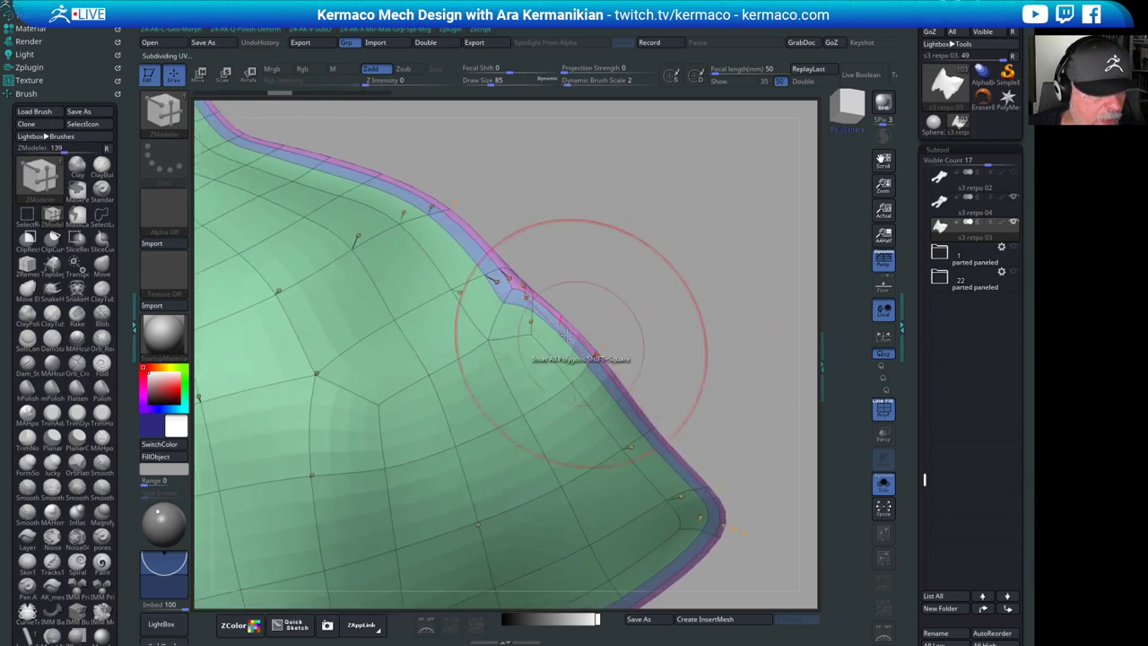
drag(713, 329, 631, 317)
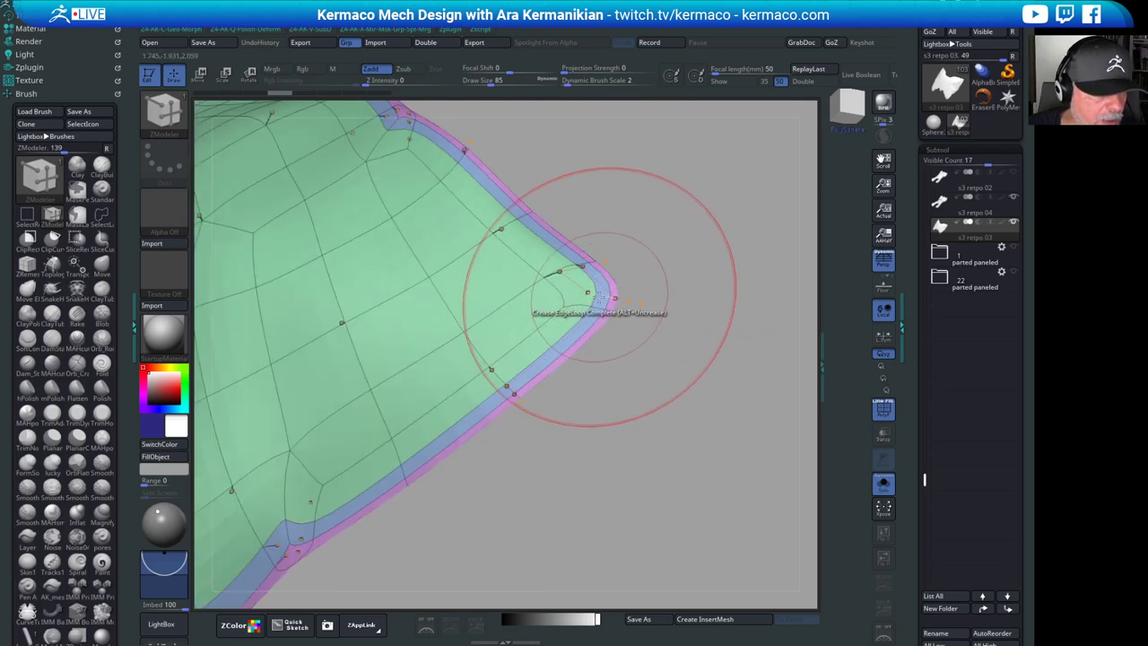
- Replace the complete edge-loop crease at the panel's pointed corner with a single-edge crease using the Crease action's Edge target, and preview it smoothed
click(593, 303)
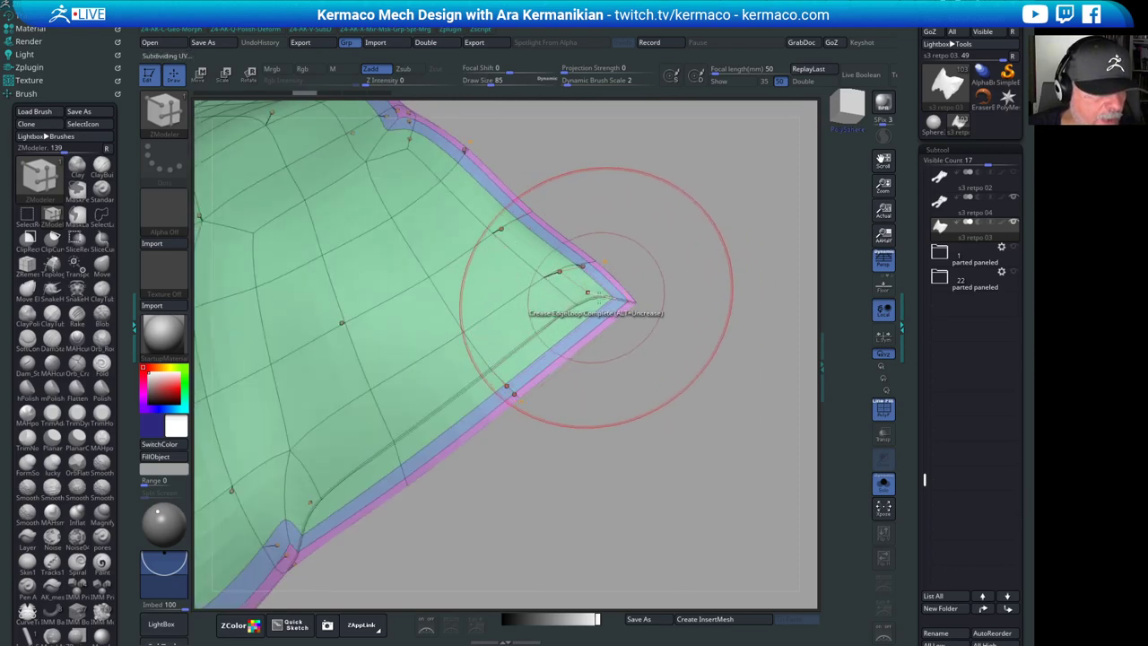
key(ctrl+z)
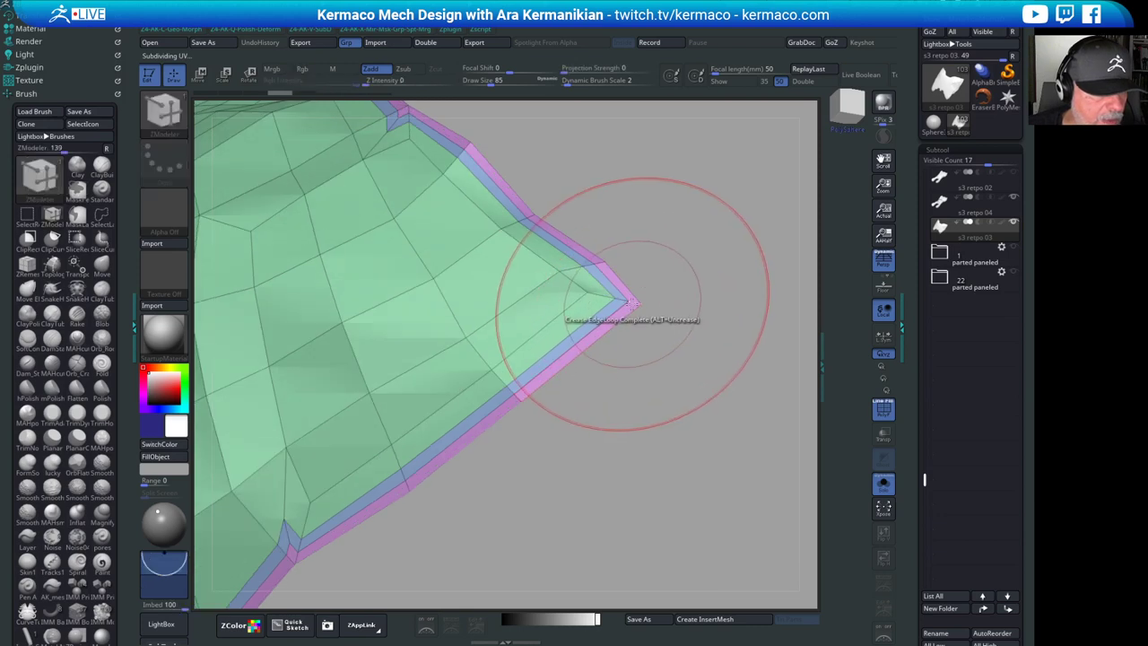
key(space)
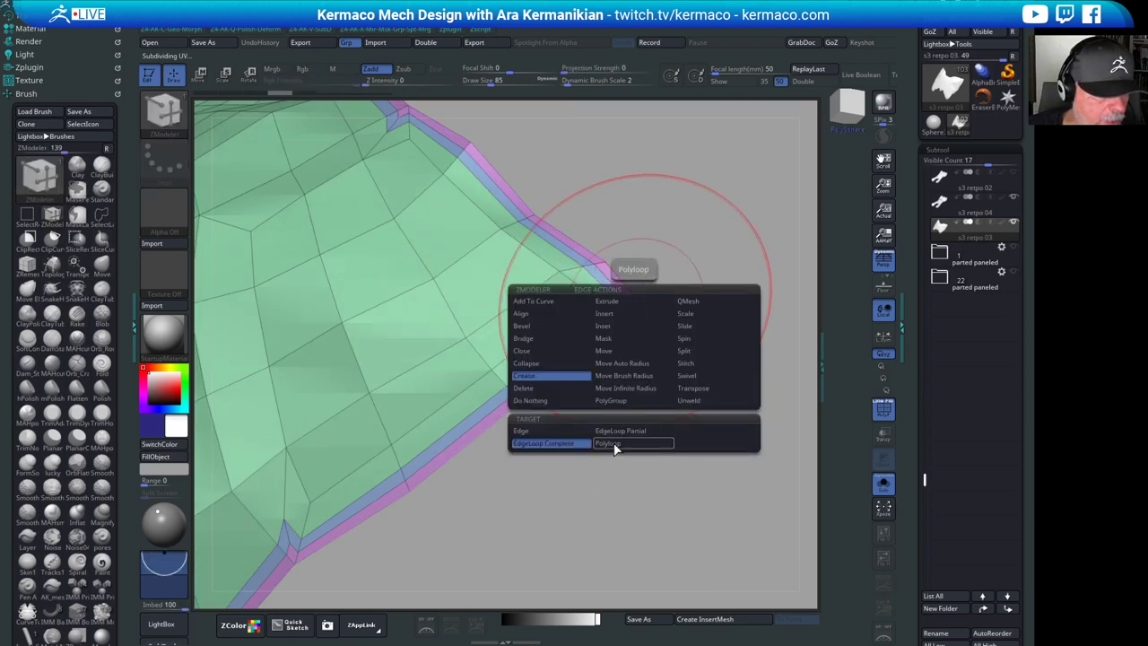
click(542, 435)
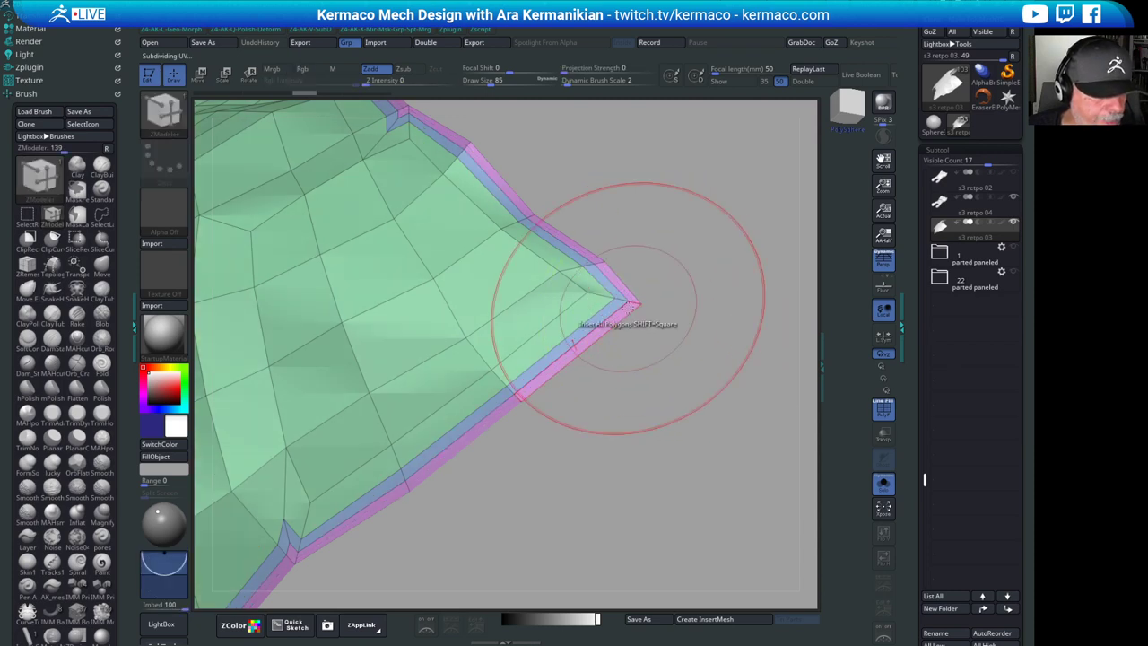
mouse_move(688, 326)
mouse_down()
mouse_move(712, 372)
mouse_move(590, 333)
mouse_up()
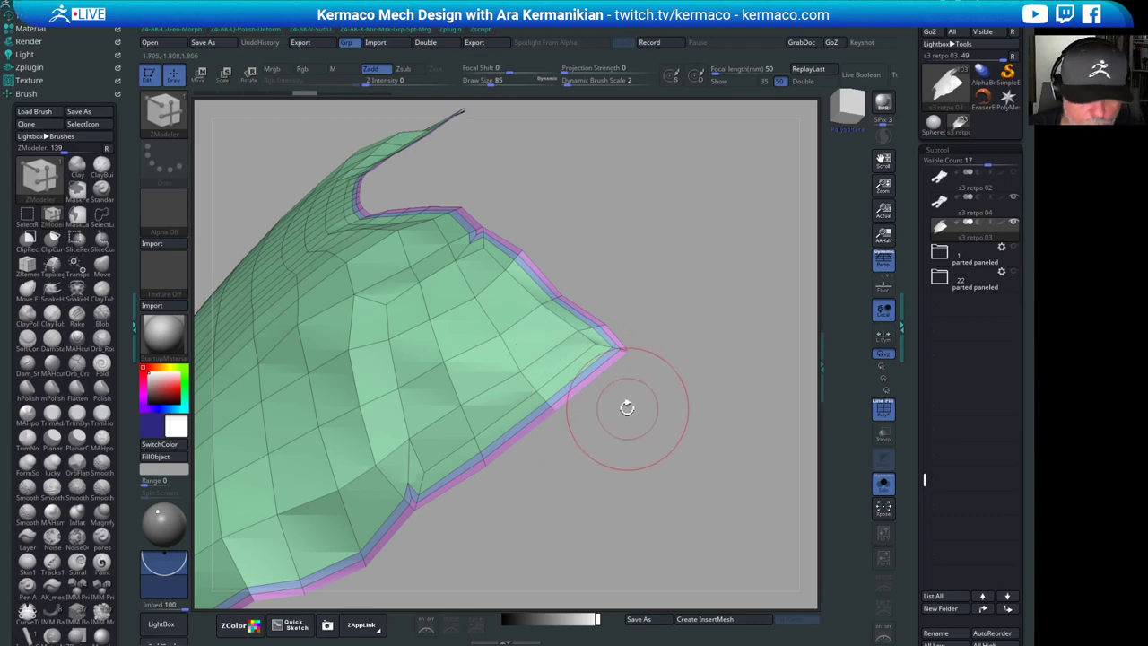
key(d)
alt+drag(675, 429, 857, 395)
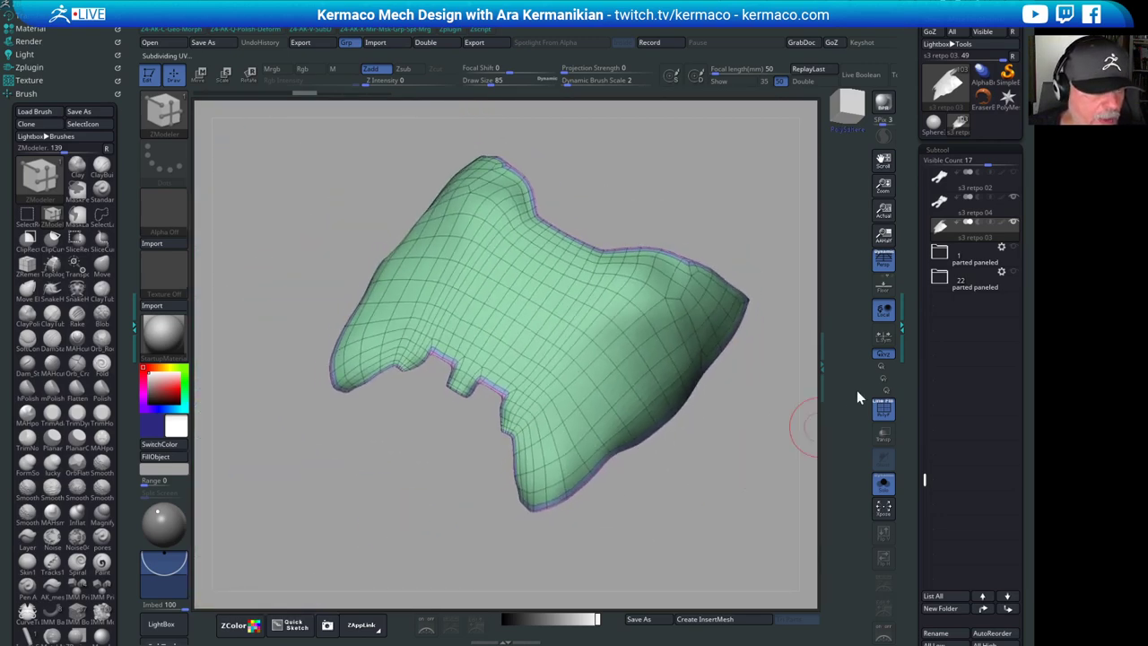
- Turn off Solo, show the s3 retpo 04 body together with the panel, and make the s3 retpo 03 panel active again
click(1014, 196)
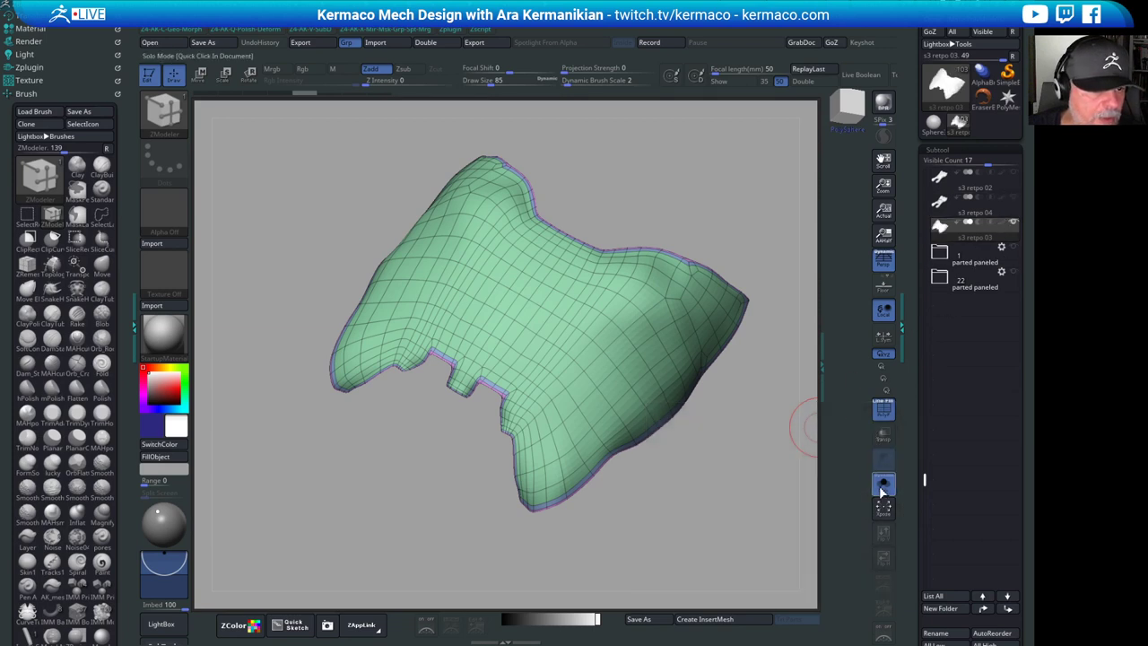
drag(688, 223, 806, 225)
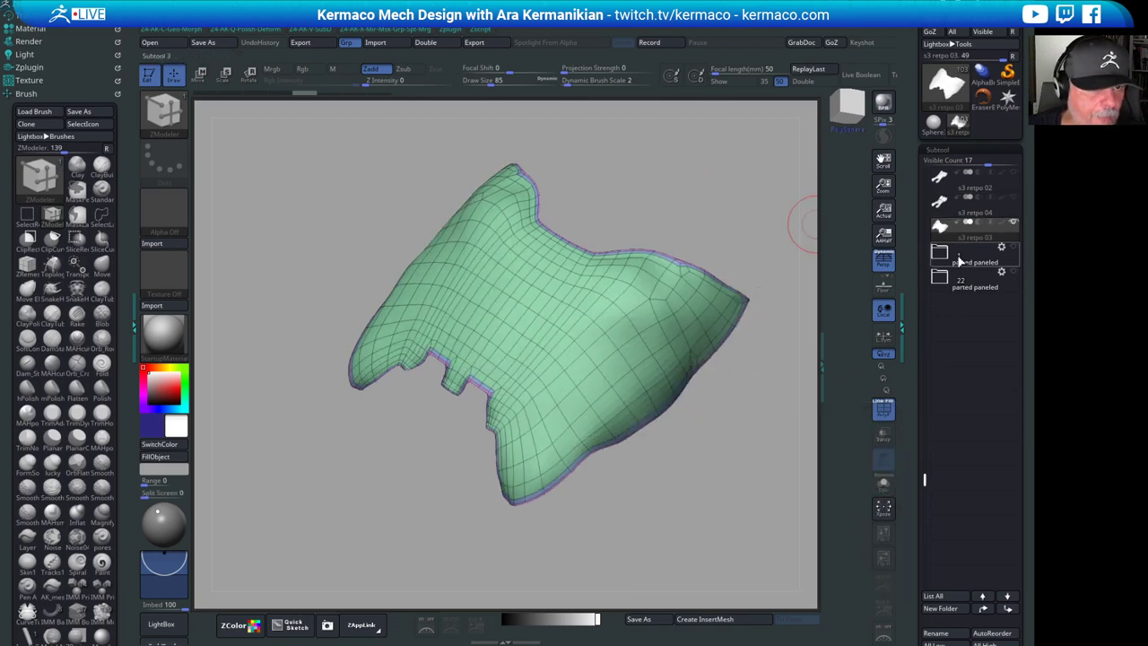
click(1012, 198)
alt+click(689, 380)
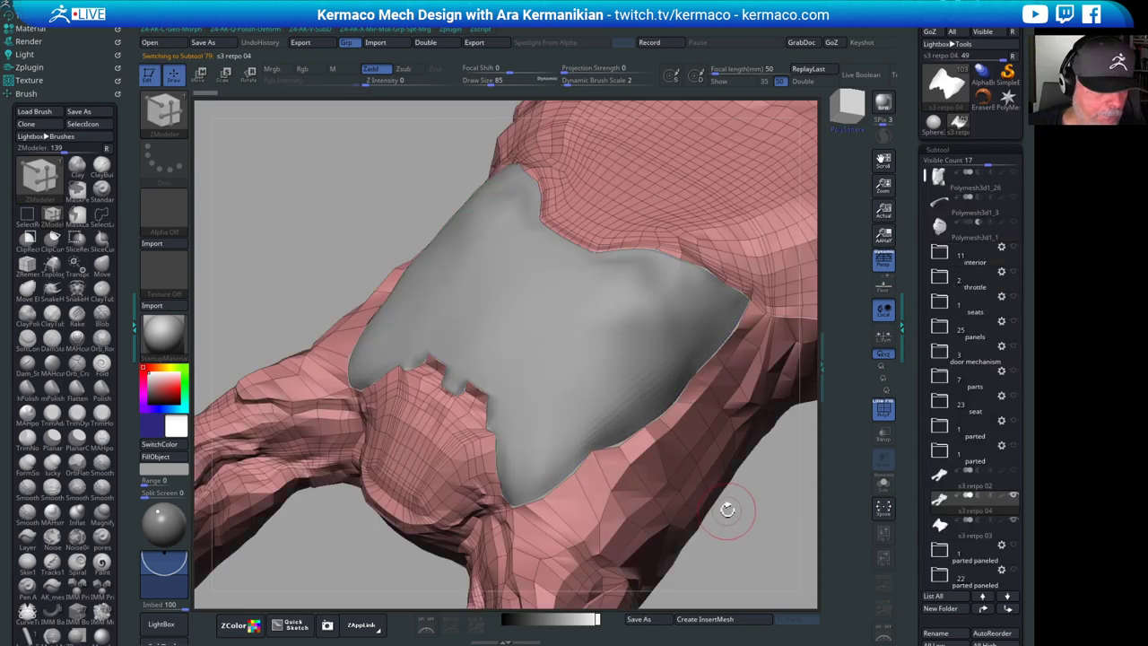
drag(728, 508, 685, 484)
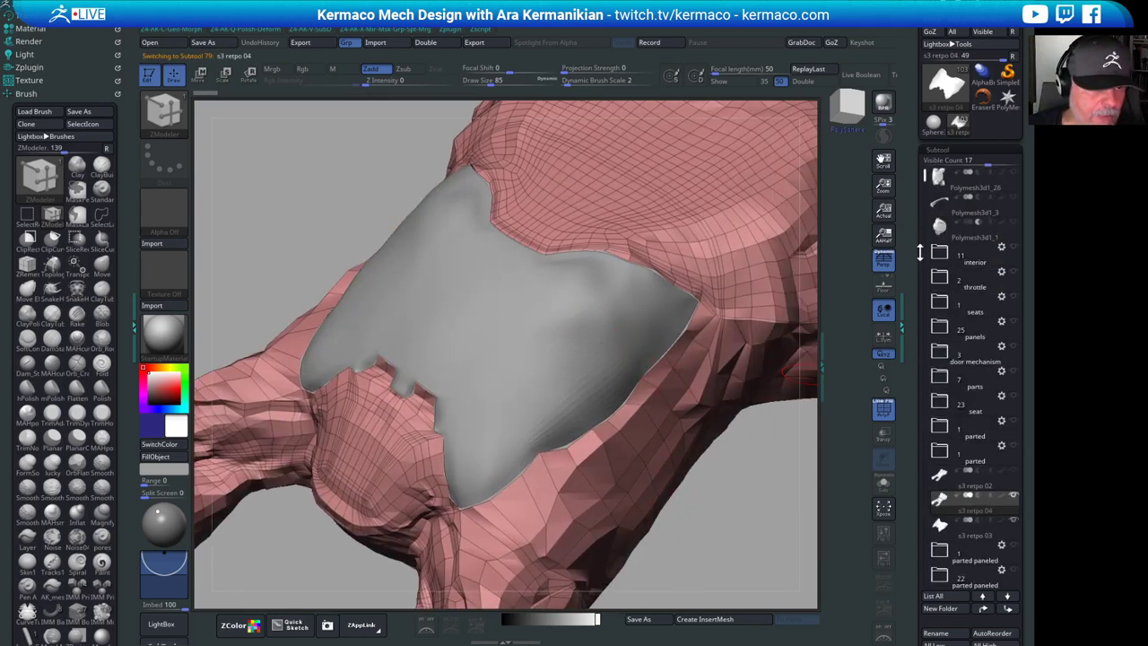
drag(922, 177, 929, 235)
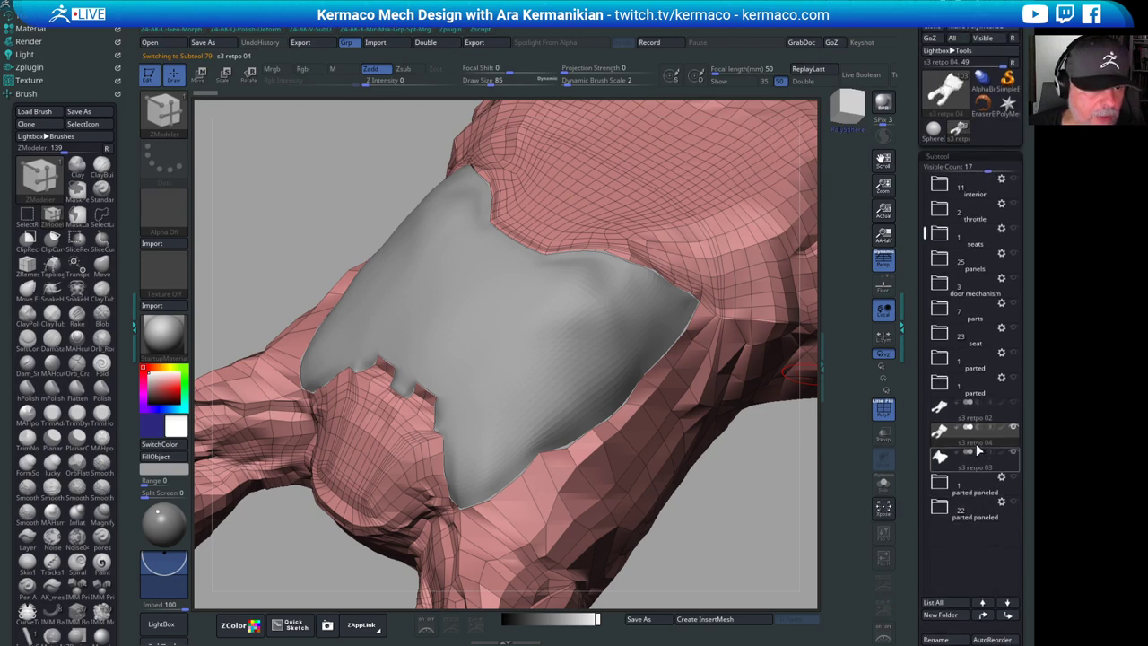
click(984, 466)
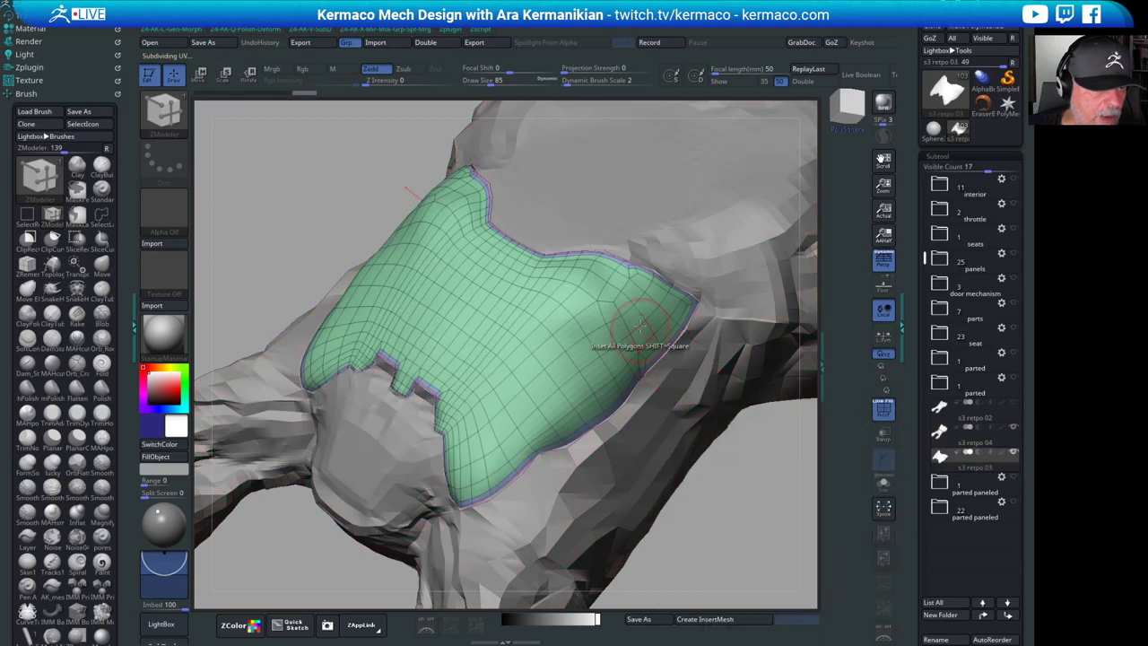
- Examine how the bordered panel fits against the surrounding body from several angles
alt+drag(756, 518, 714, 483)
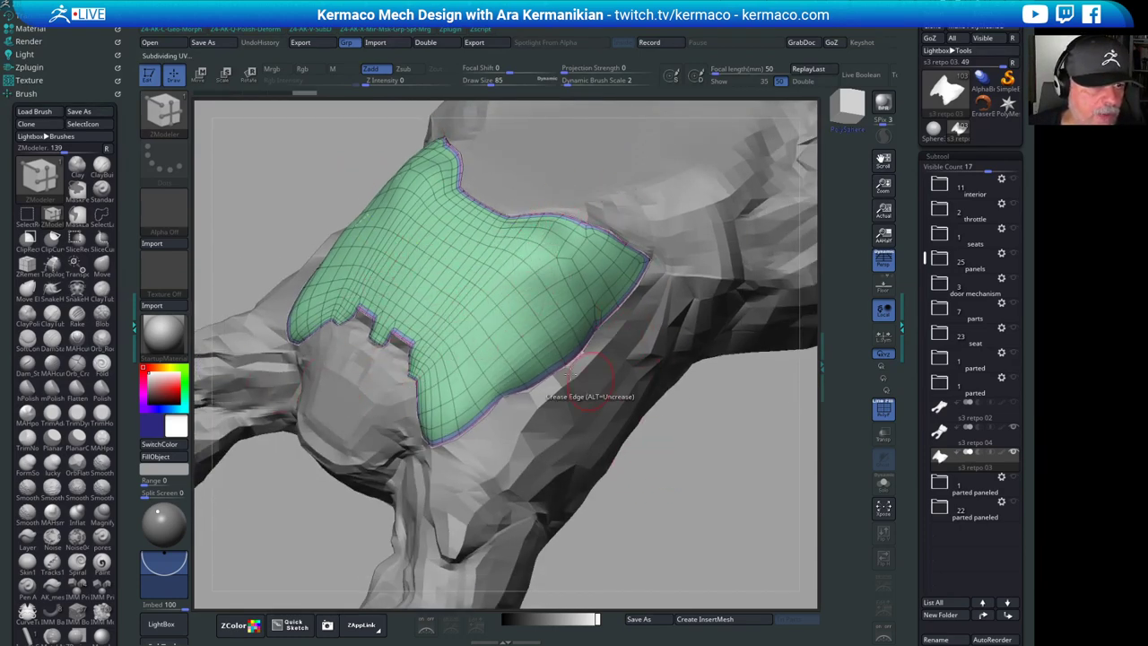
drag(677, 485, 645, 320)
drag(718, 487, 584, 320)
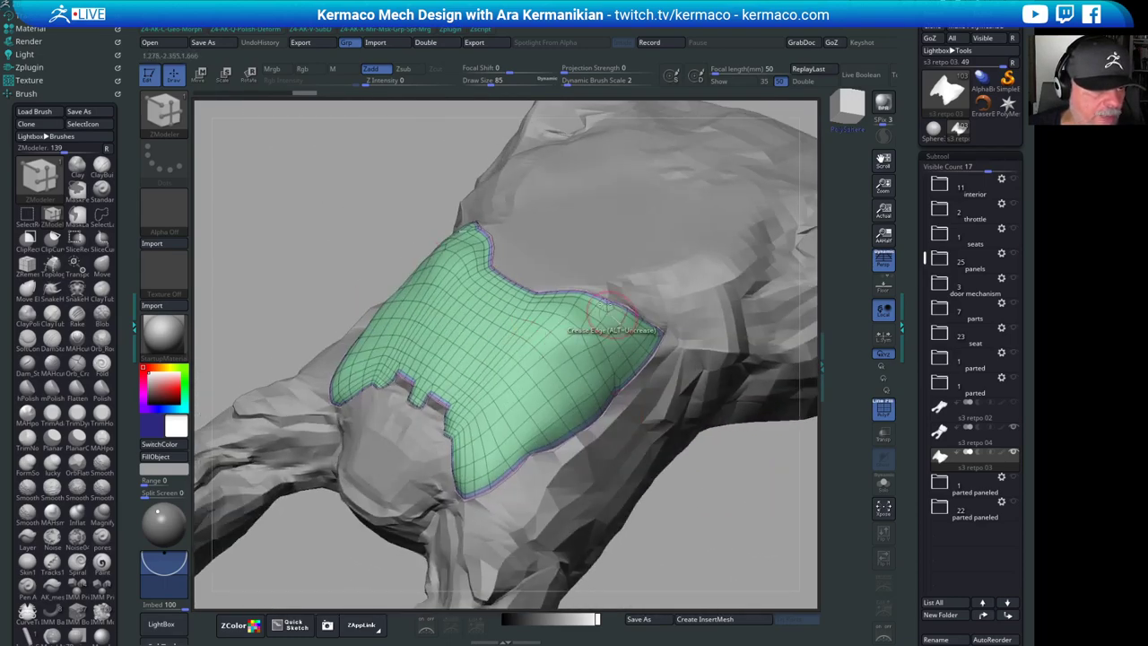
drag(706, 480, 694, 437)
drag(616, 476, 629, 514)
drag(596, 145, 594, 200)
drag(681, 518, 808, 346)
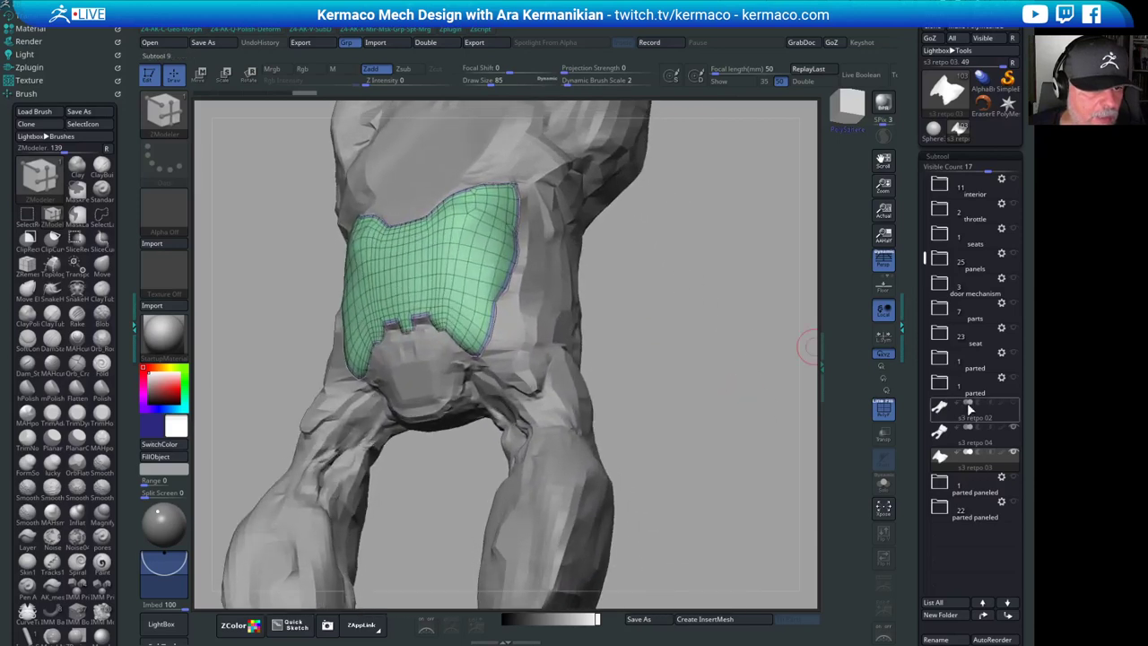
- Hide the s3 retpo 04 body and display the s3_parted subtool from the parted paneled folder, viewing its polygroups from several sides
click(1014, 429)
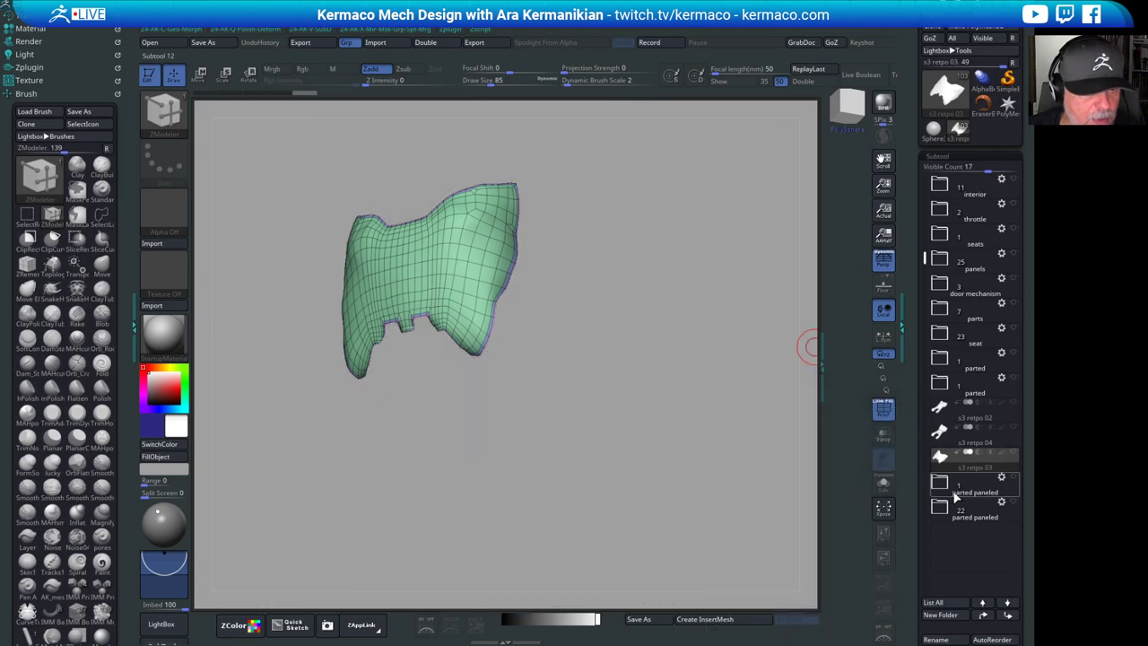
click(968, 515)
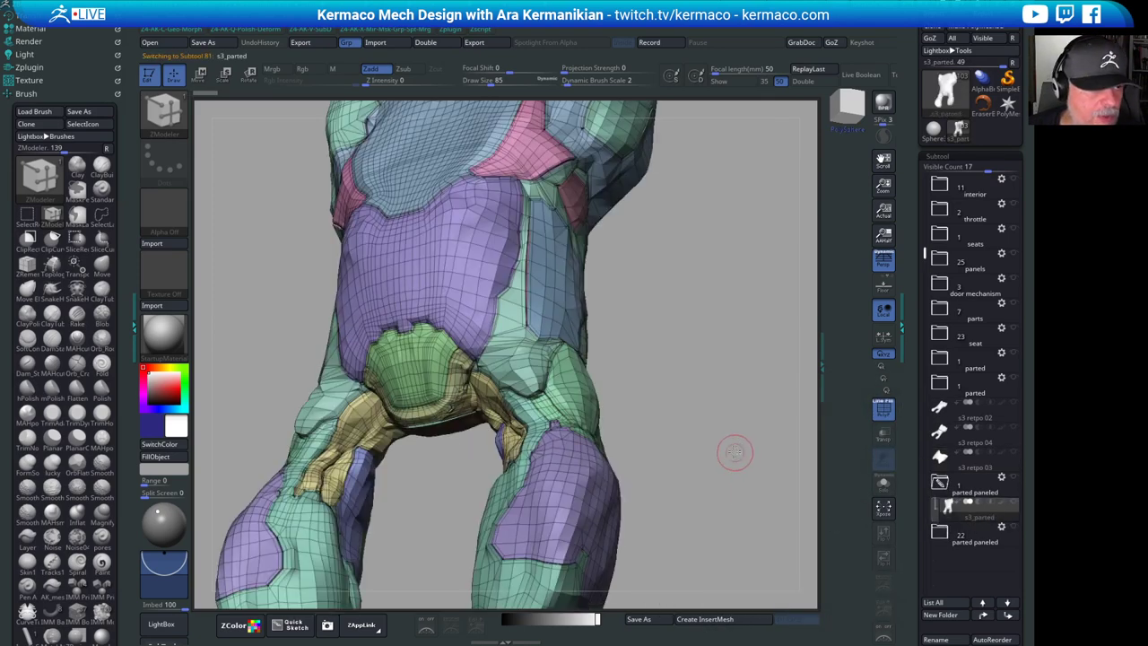
drag(734, 452, 606, 400)
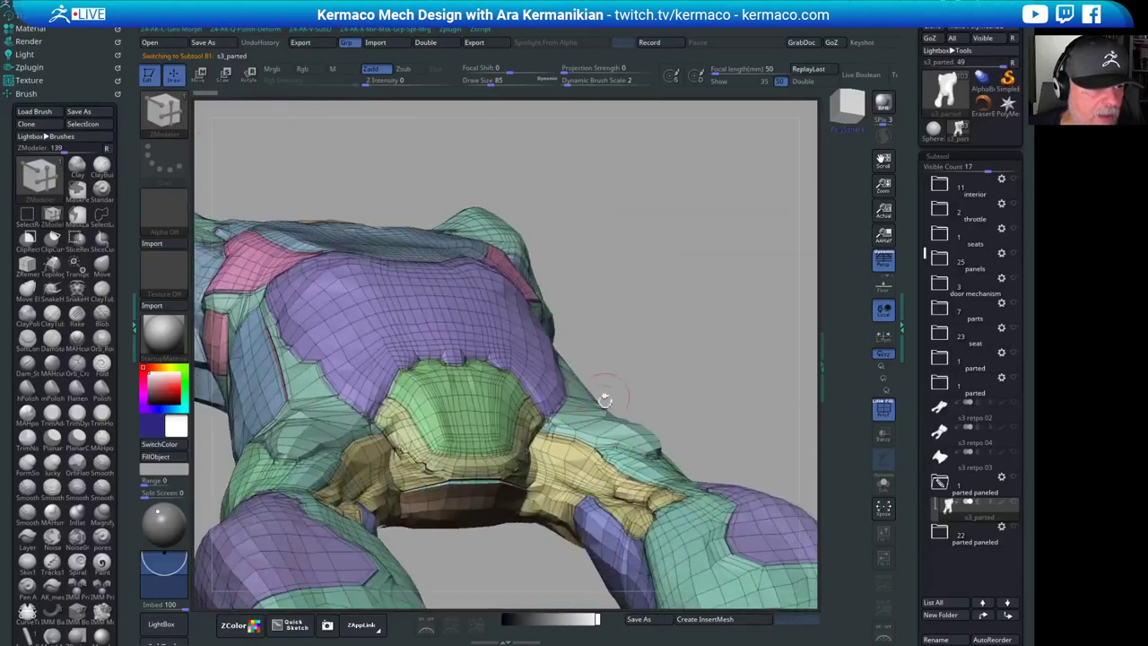
drag(721, 333, 789, 336)
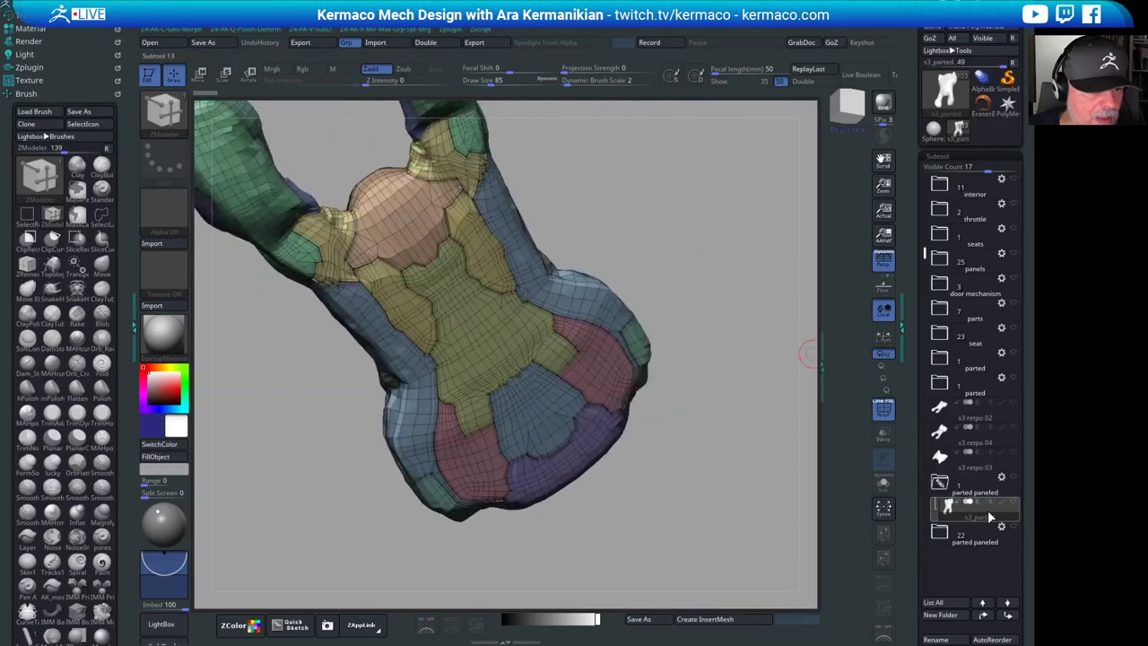
drag(736, 385, 674, 421)
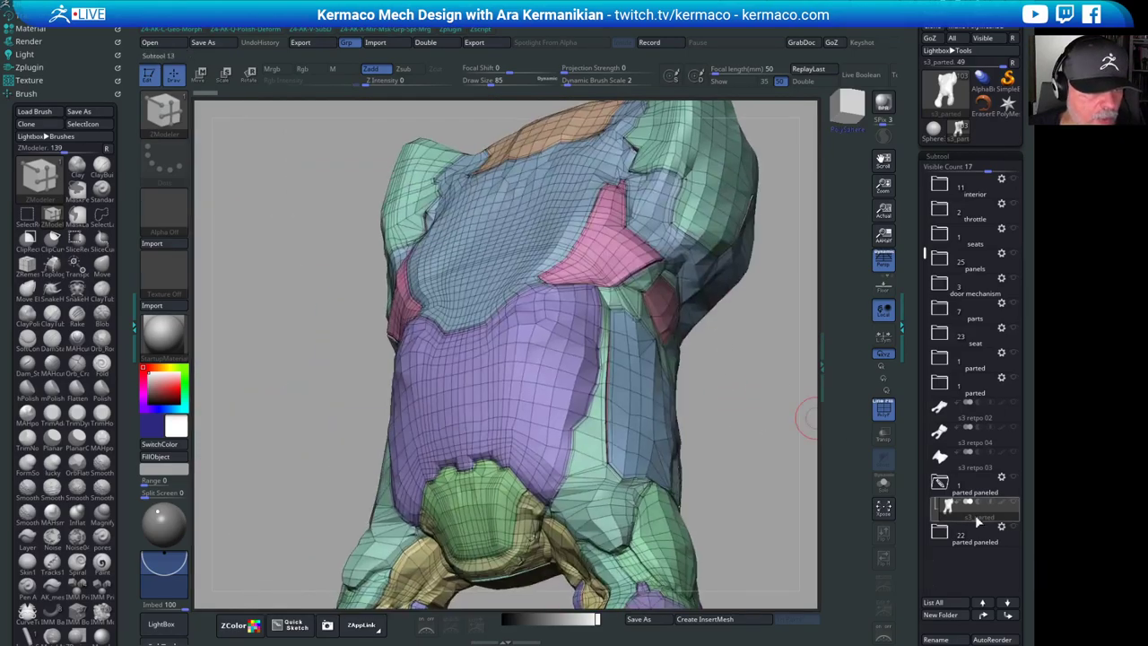
- Examine the panel borders and seams of s3_parted in the smoothed preview, first with the wireframe and without it
drag(734, 456, 700, 269)
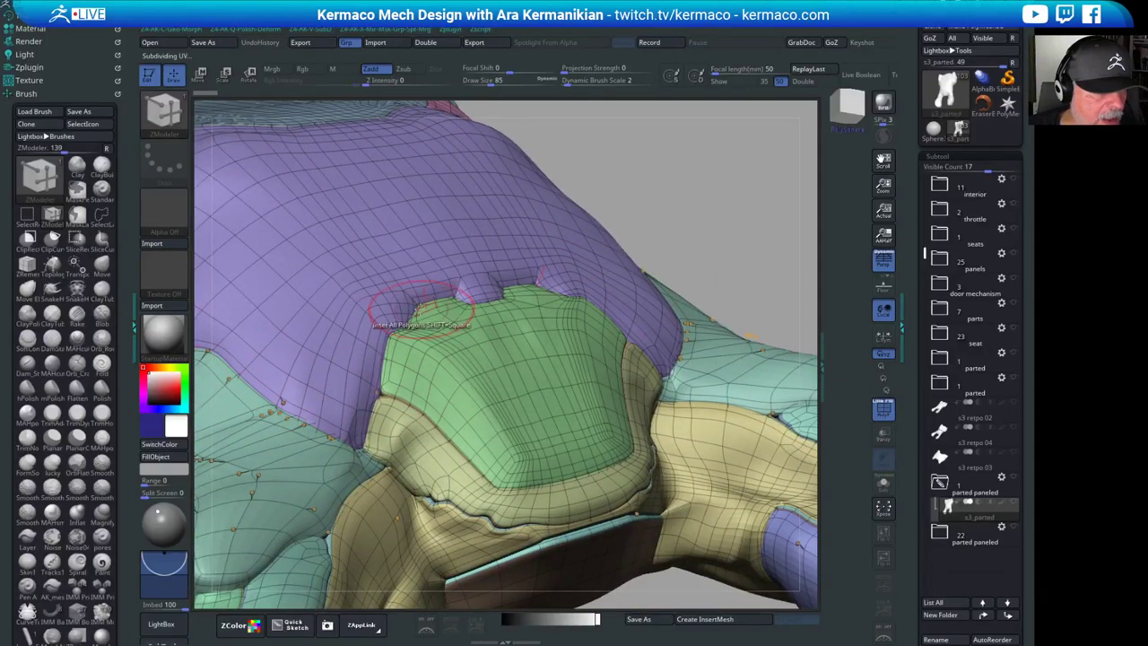
alt+drag(728, 240, 677, 312)
drag(489, 531, 431, 450)
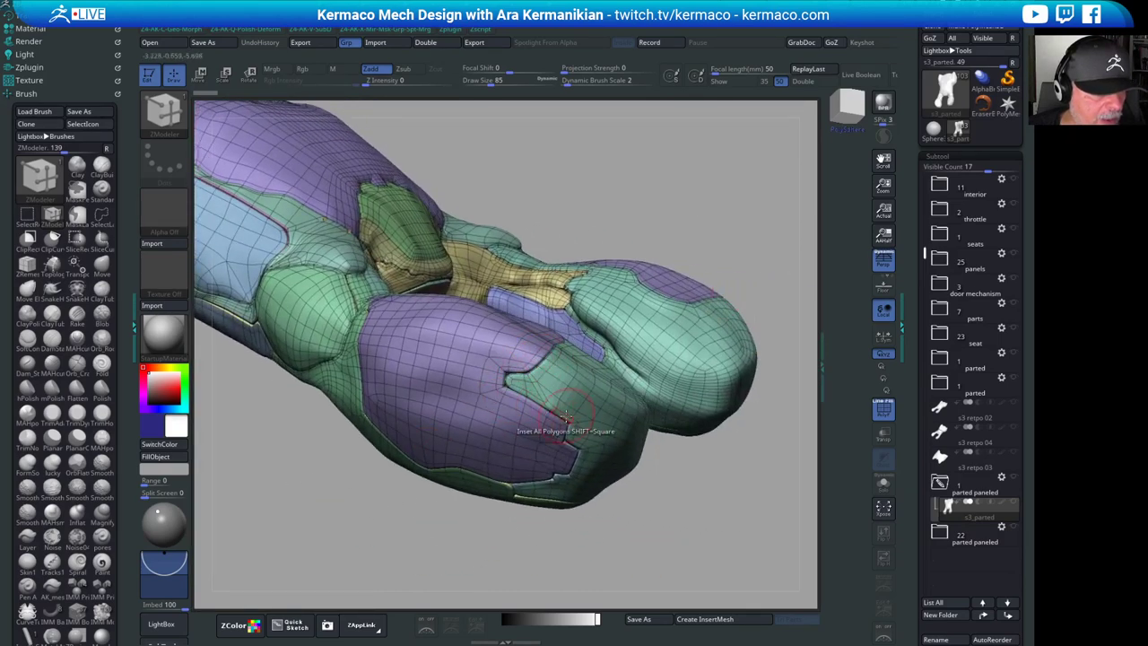
drag(542, 485, 741, 453)
key(shift+f)
drag(721, 420, 551, 247)
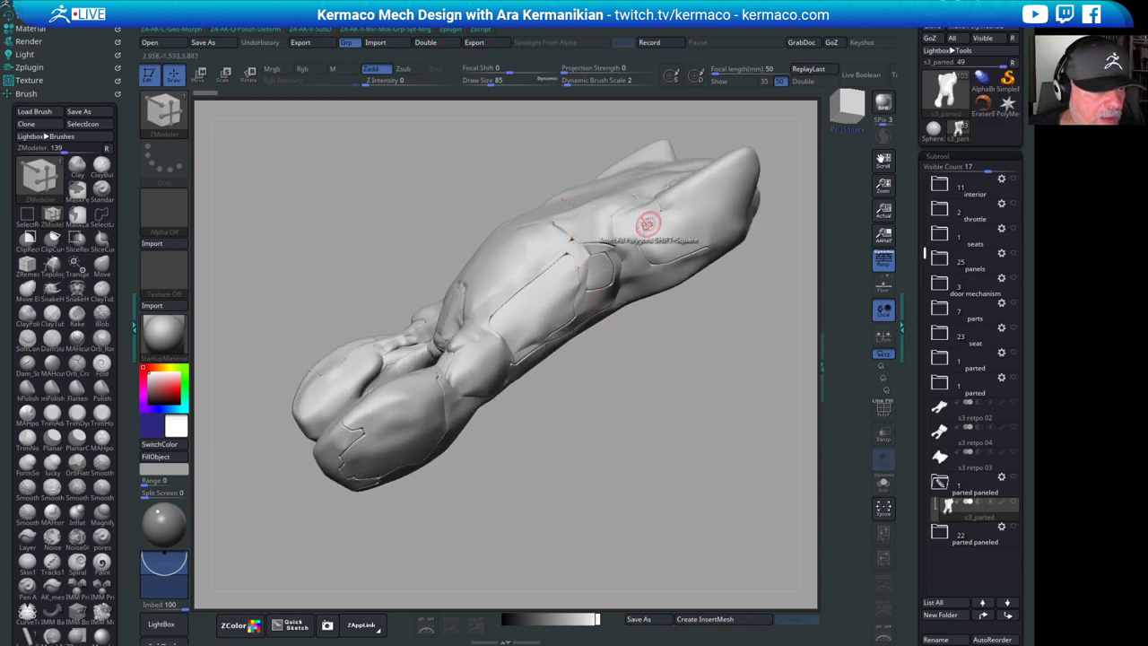
alt+drag(714, 343, 675, 447)
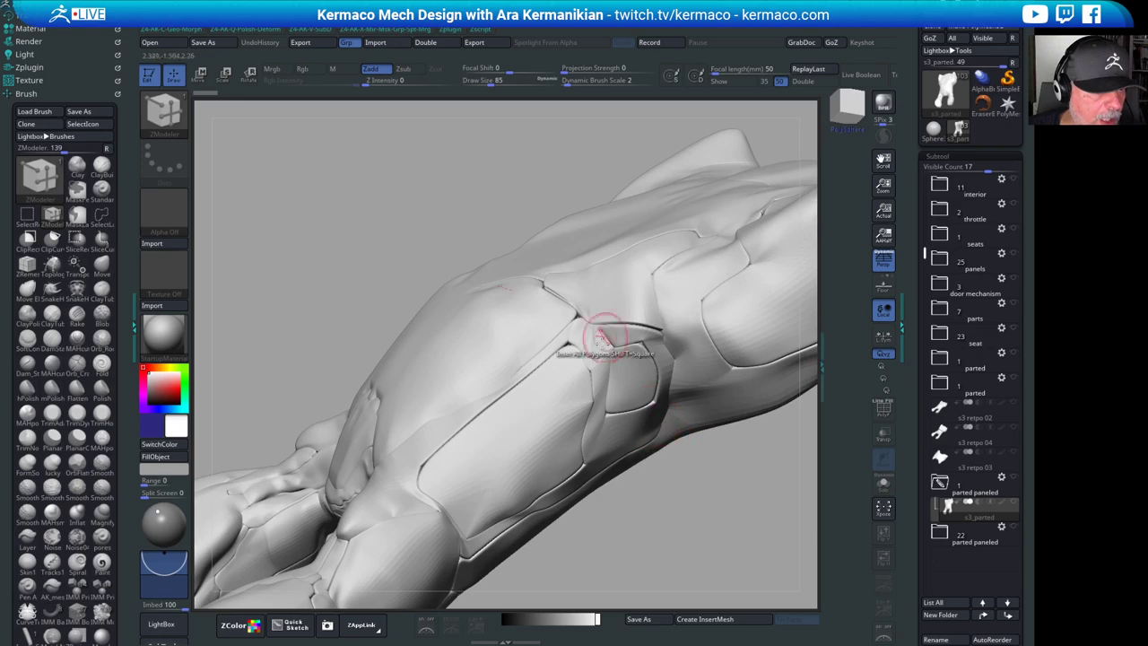
drag(684, 502, 674, 430)
drag(713, 476, 705, 446)
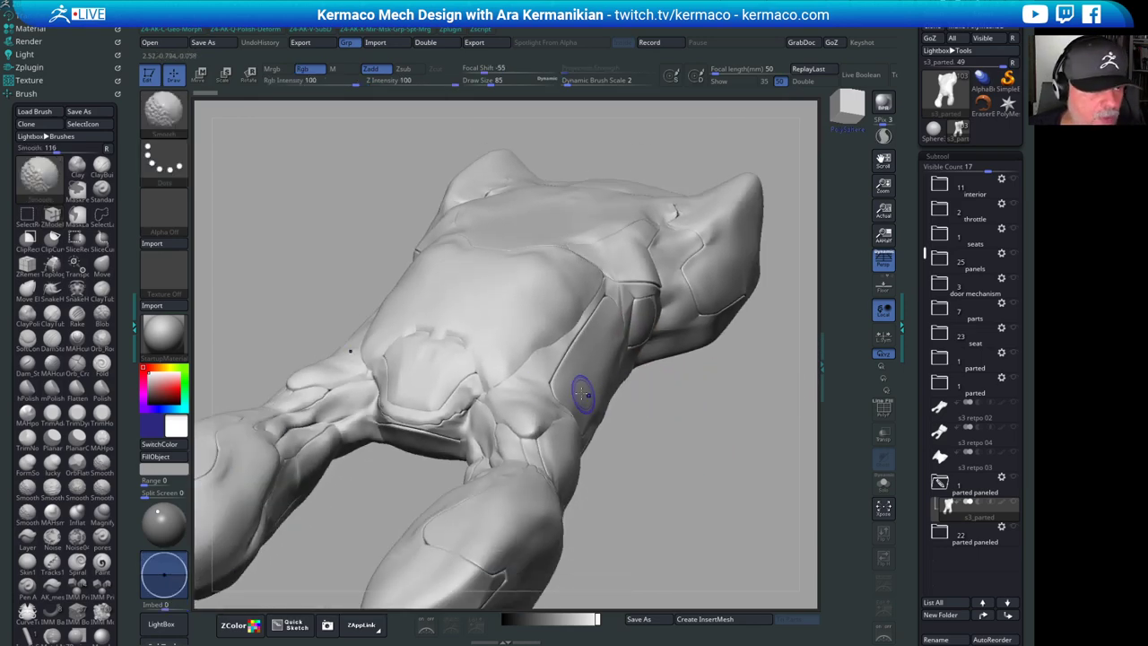
- Return s3_parted to its unsmoothed mesh with the wireframe shown, and check its polygon count
key(shift+d)
drag(700, 446, 730, 359)
key(shift+f)
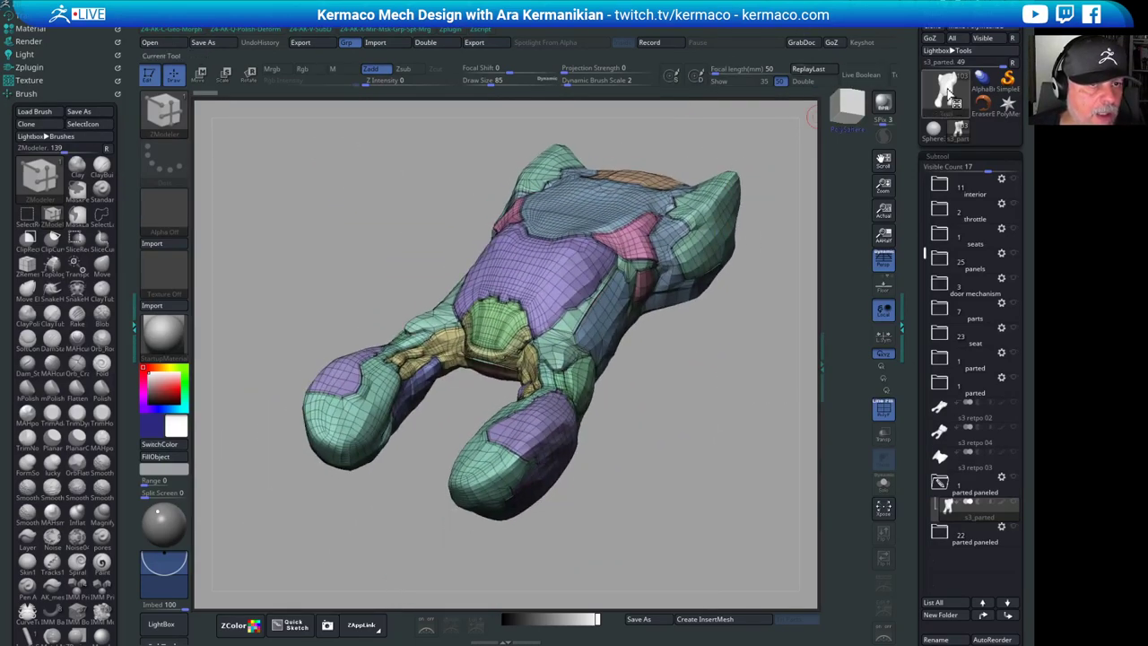
mouse_move(947, 99)
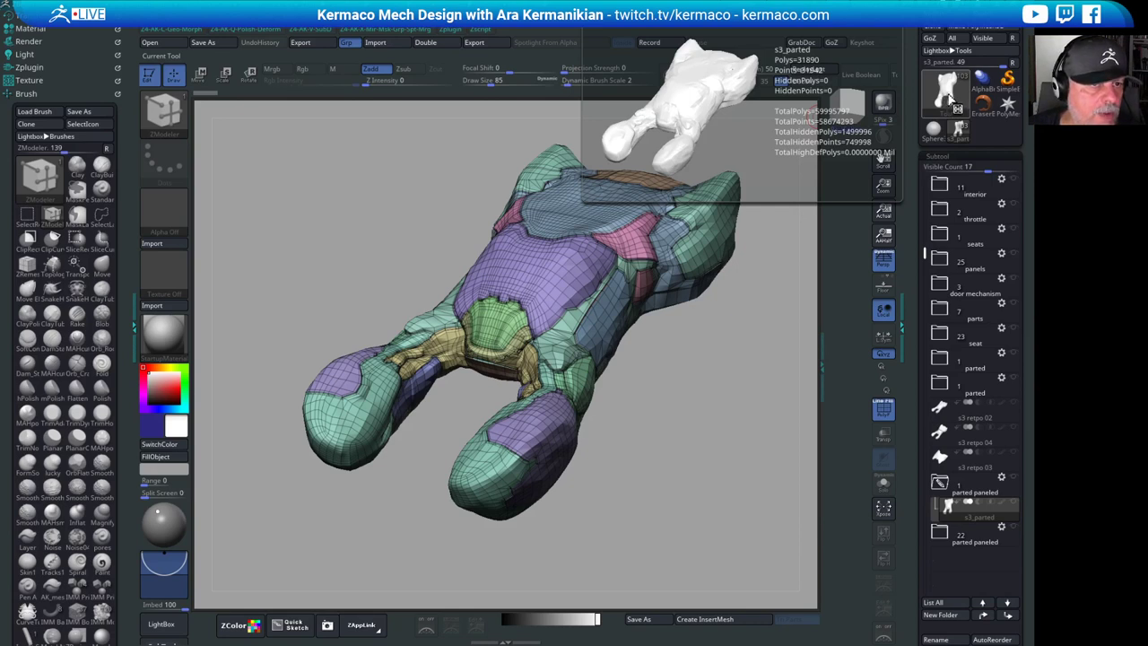
- Reshape the green seam strip between the purple panel and the blue side panel using the Move brush and smoothing, with Draw Size 29
drag(669, 404, 716, 482)
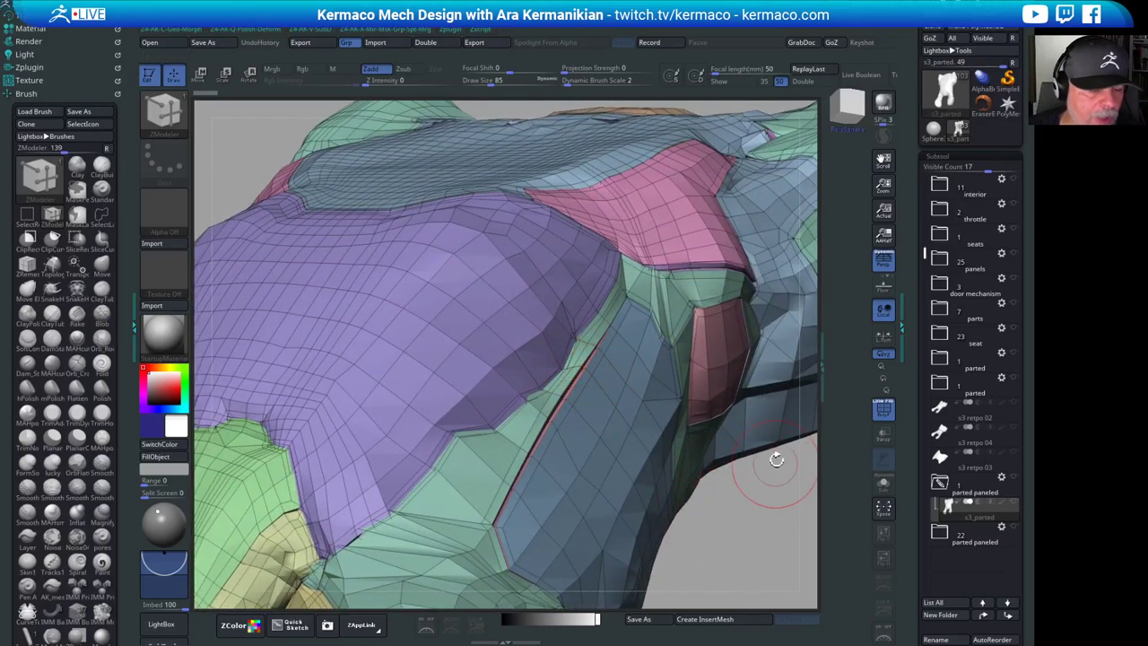
key(ctrl)
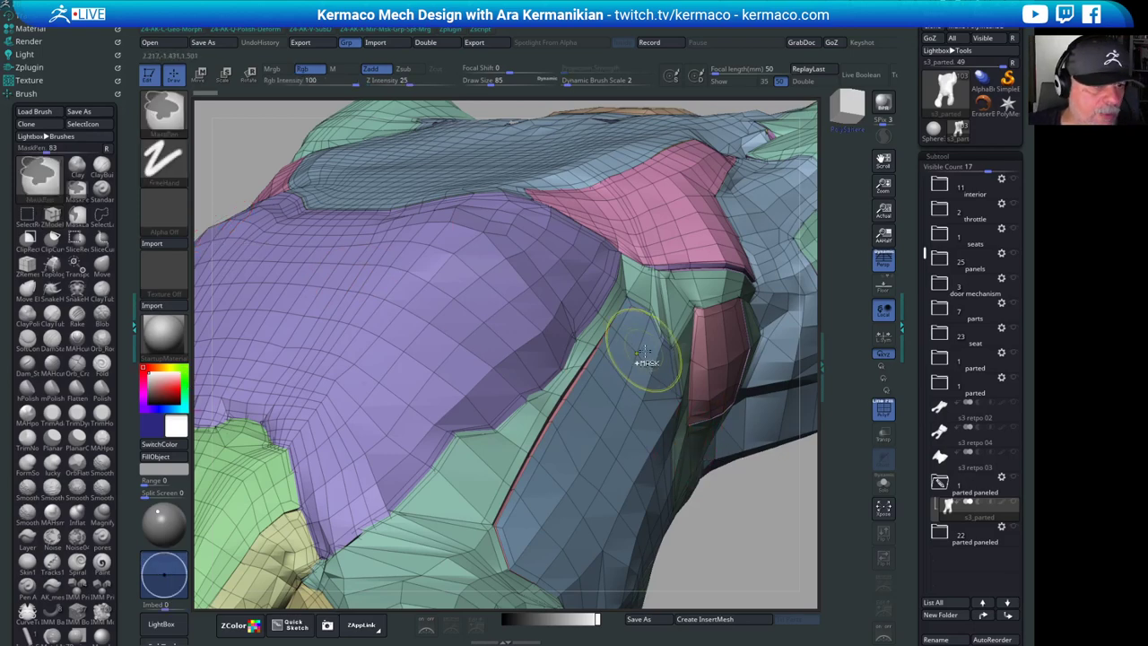
key(space)
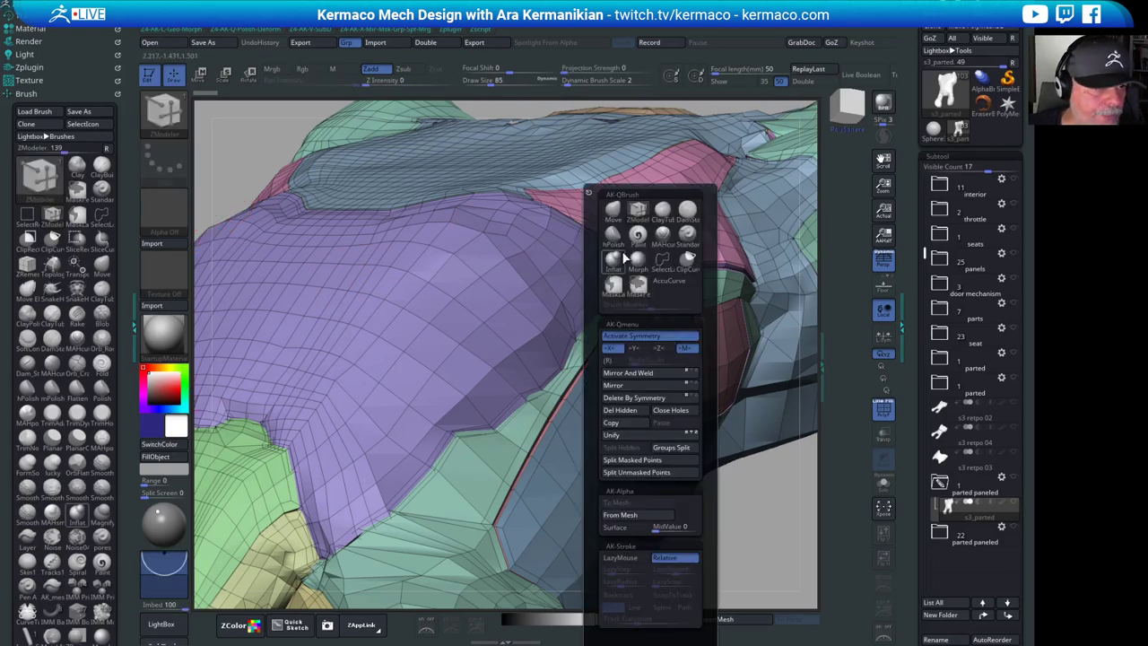
click(673, 281)
click(613, 218)
mouse_move(800, 529)
mouse_down()
mouse_move(781, 525)
mouse_move(654, 378)
mouse_up()
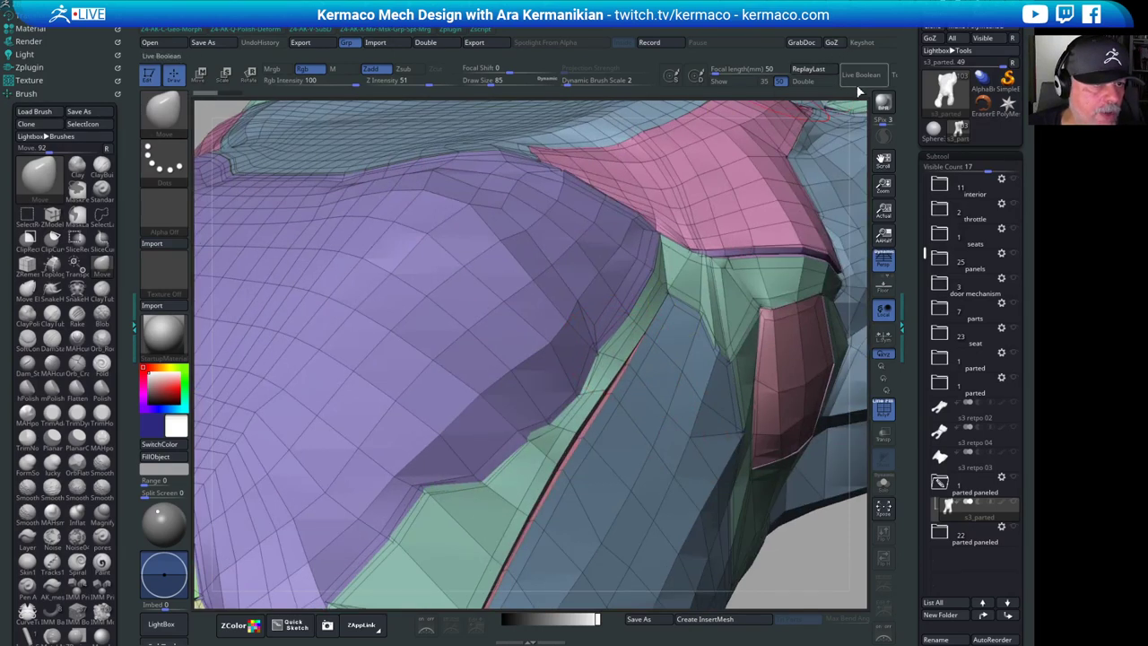
click(894, 77)
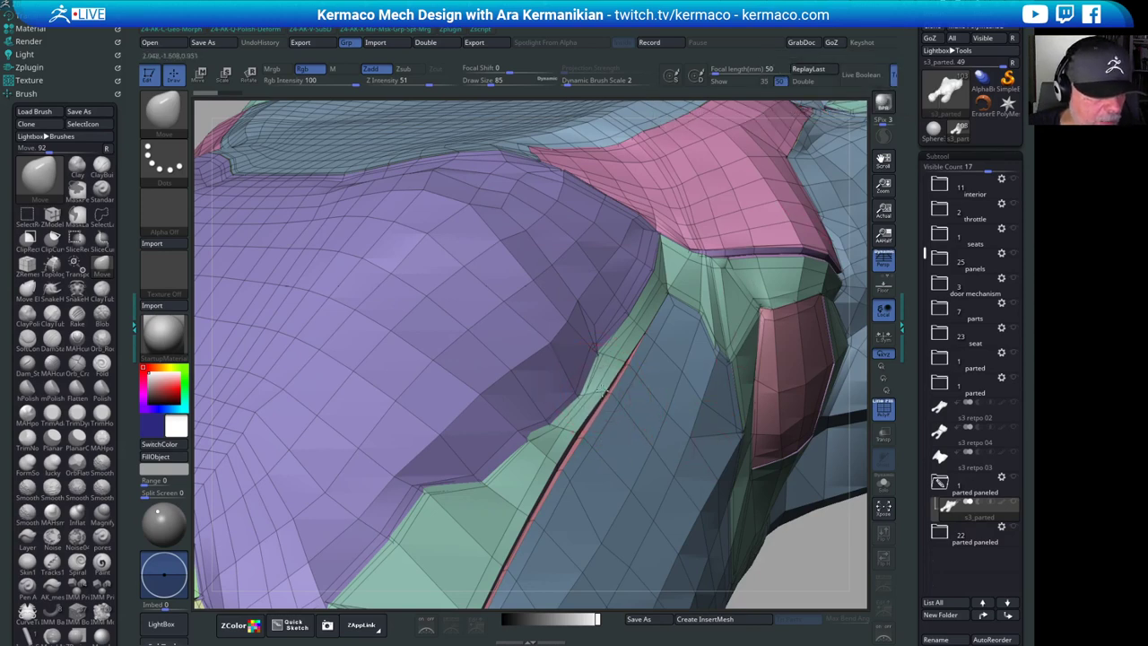
key(shift)
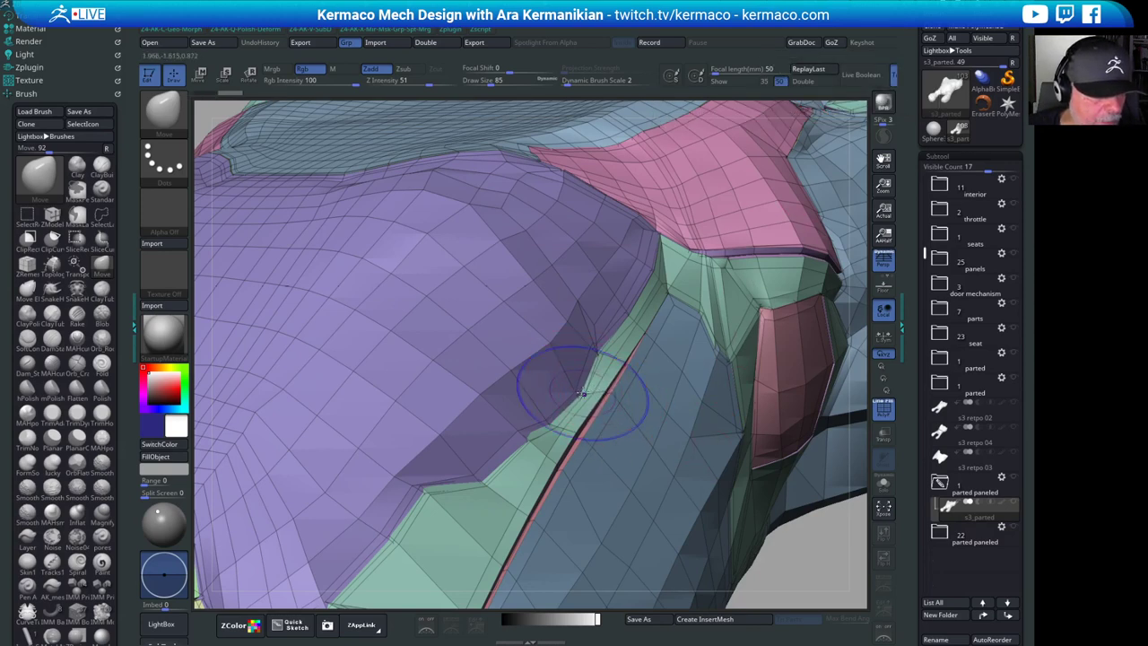
shift+drag(588, 395, 609, 410)
key(z)
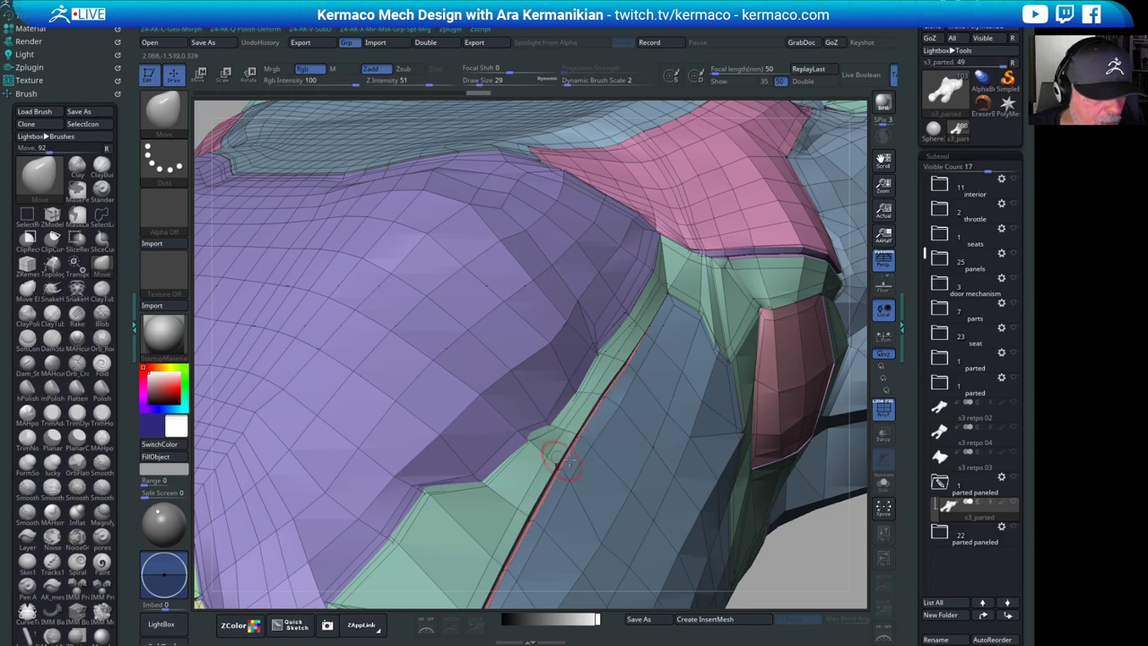
key(f)
drag(753, 439, 809, 394)
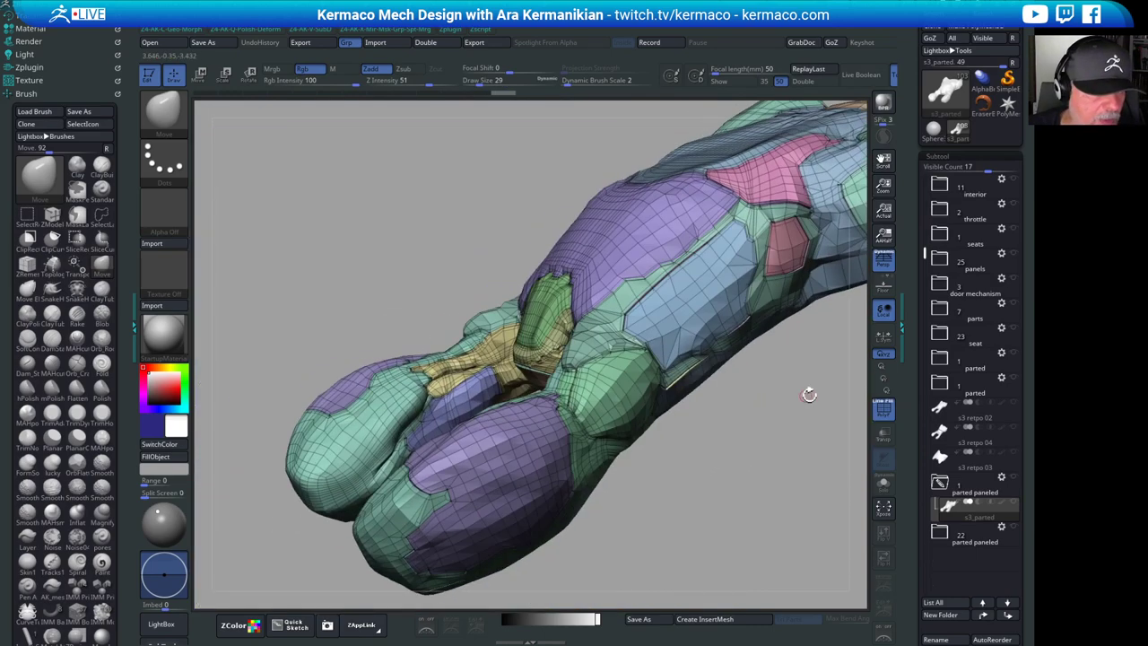
- Show s3_parted in the smoothed preview and examine the green seam strip around the upper corner of the blue side panel
key(d)
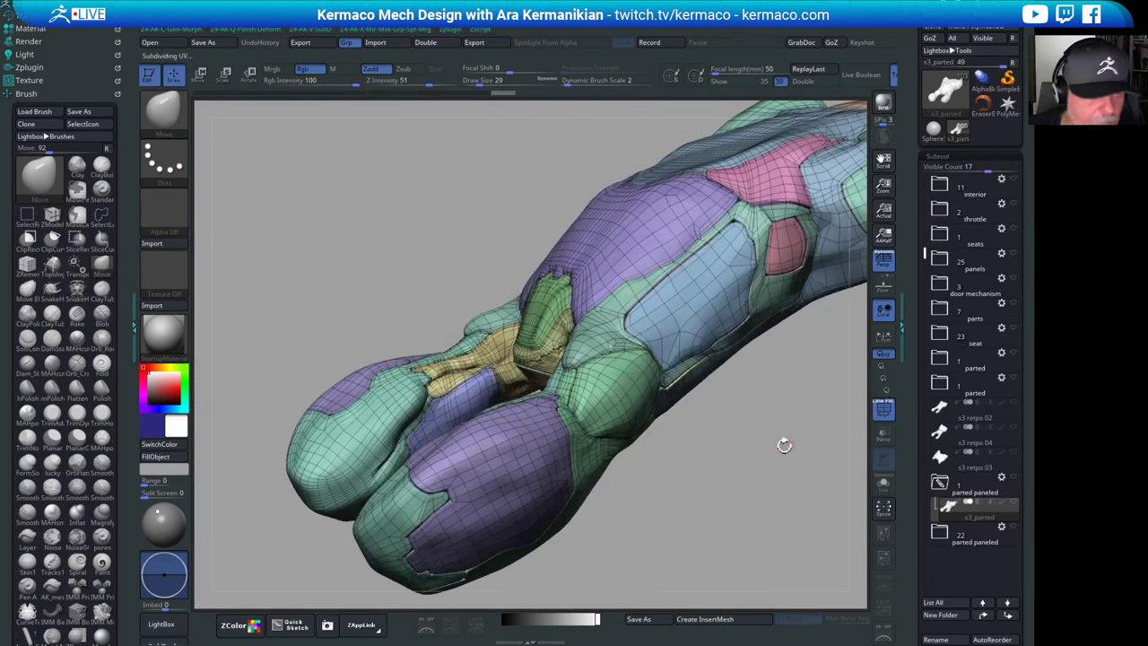
alt+drag(784, 443, 693, 565)
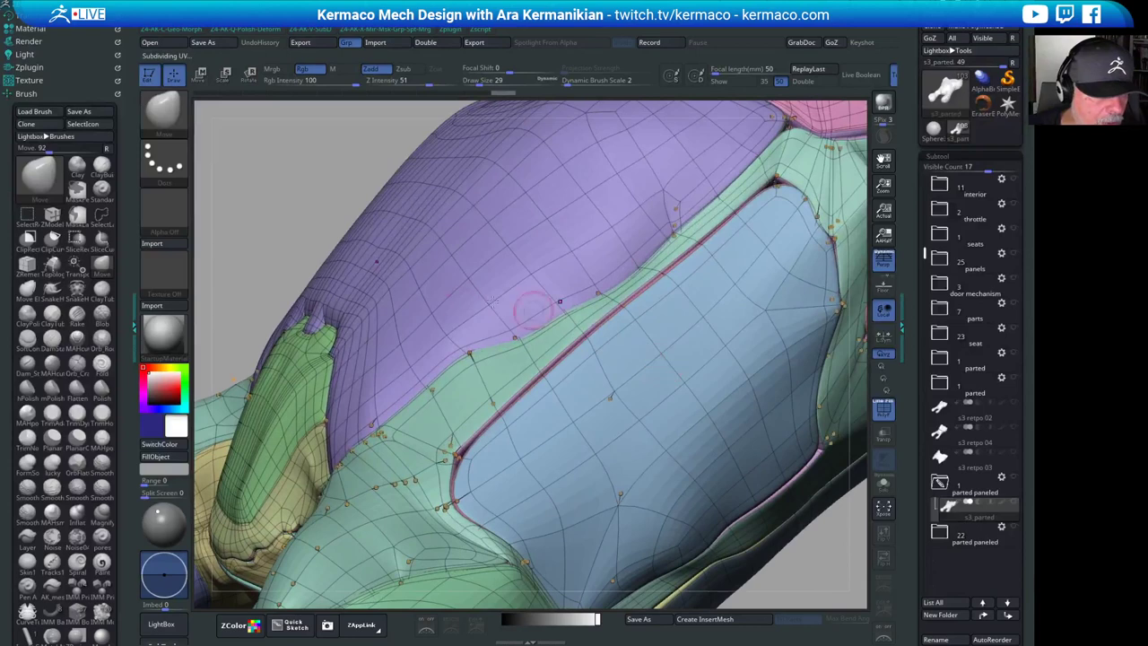
click(182, 225)
drag(299, 181, 384, 203)
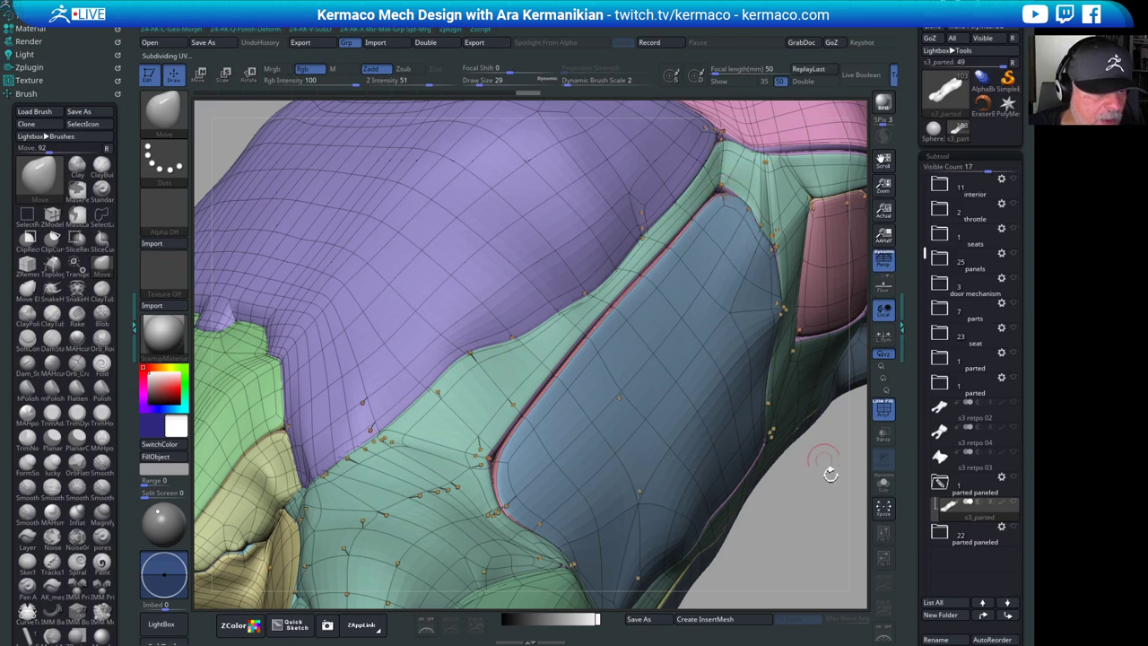
alt+drag(784, 576, 686, 557)
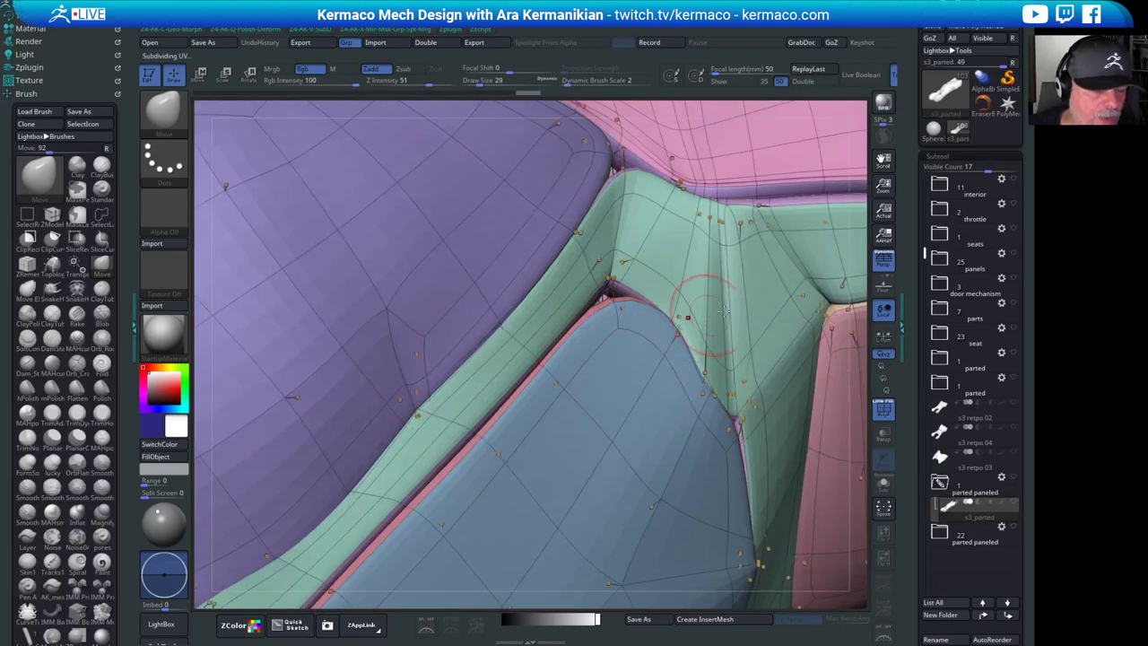
- Insert single edge loops close to the borders at the blue side panel's upper corner, using ZModeler's Insert edge action with Single EdgeLoop target
key(space)
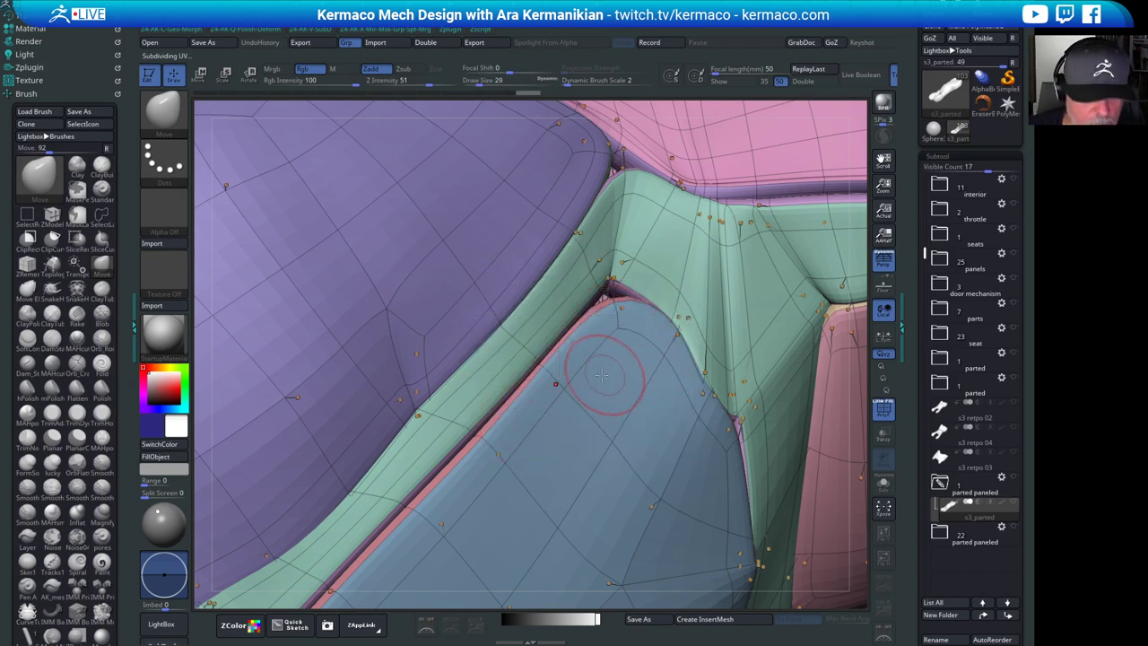
key(b)
key(z)
key(m)
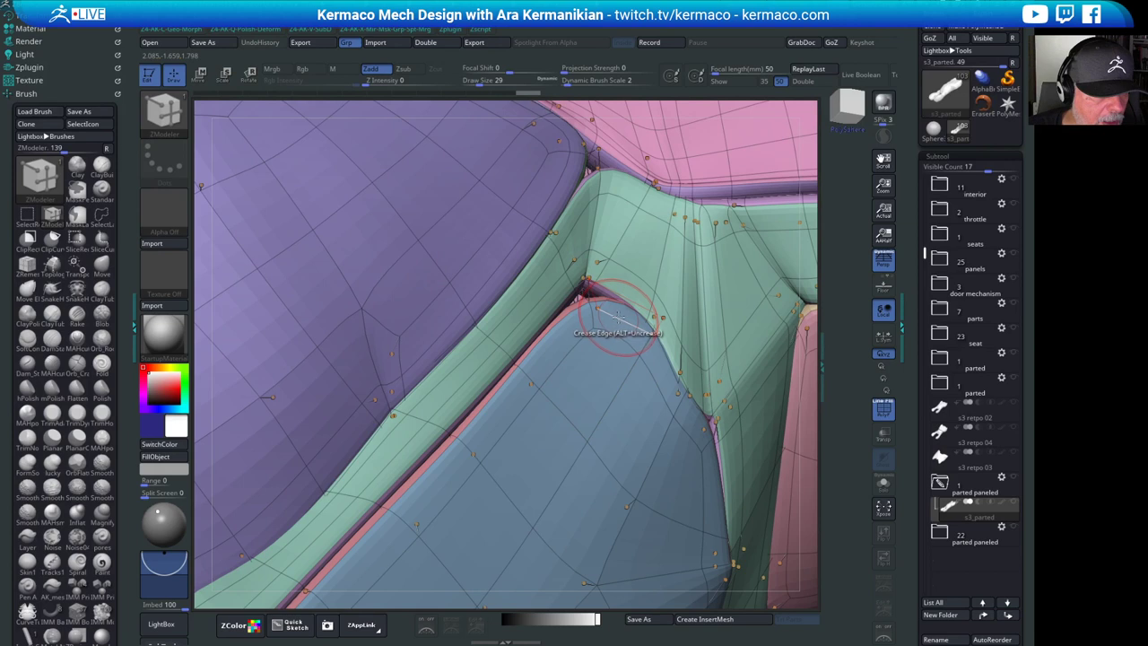
key(space)
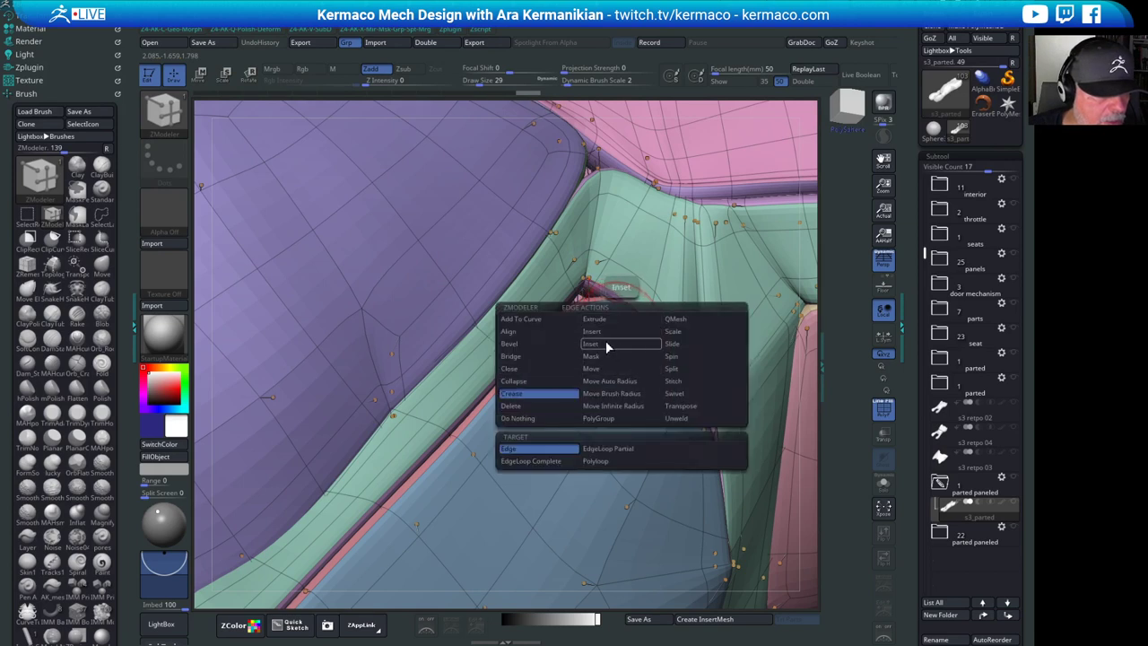
click(608, 345)
click(613, 333)
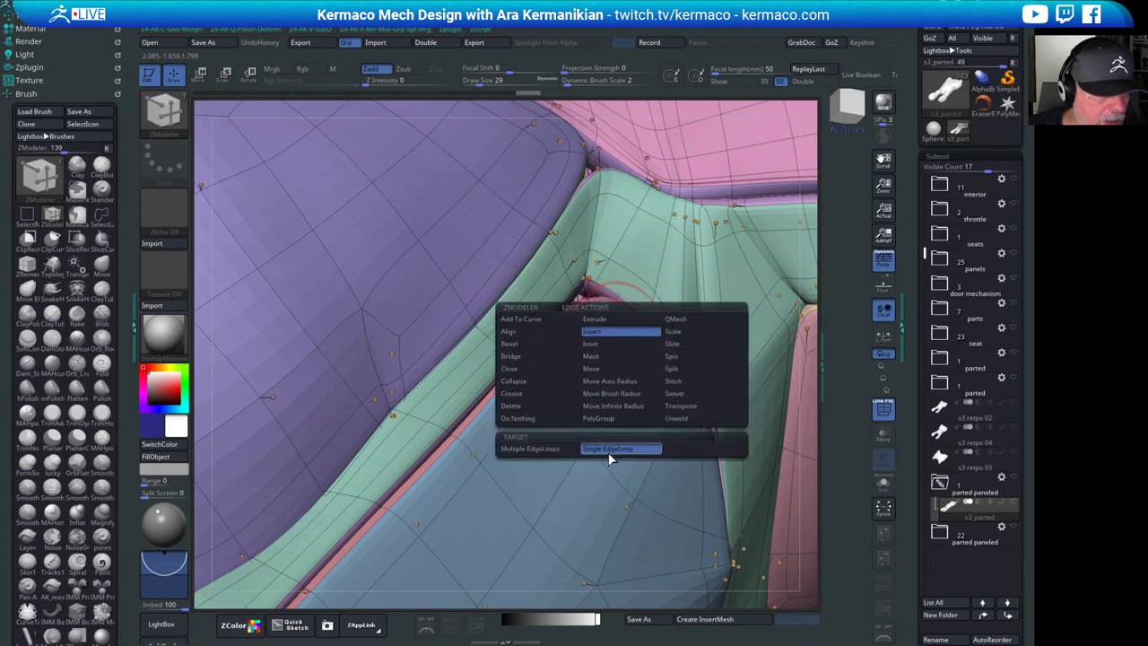
click(573, 339)
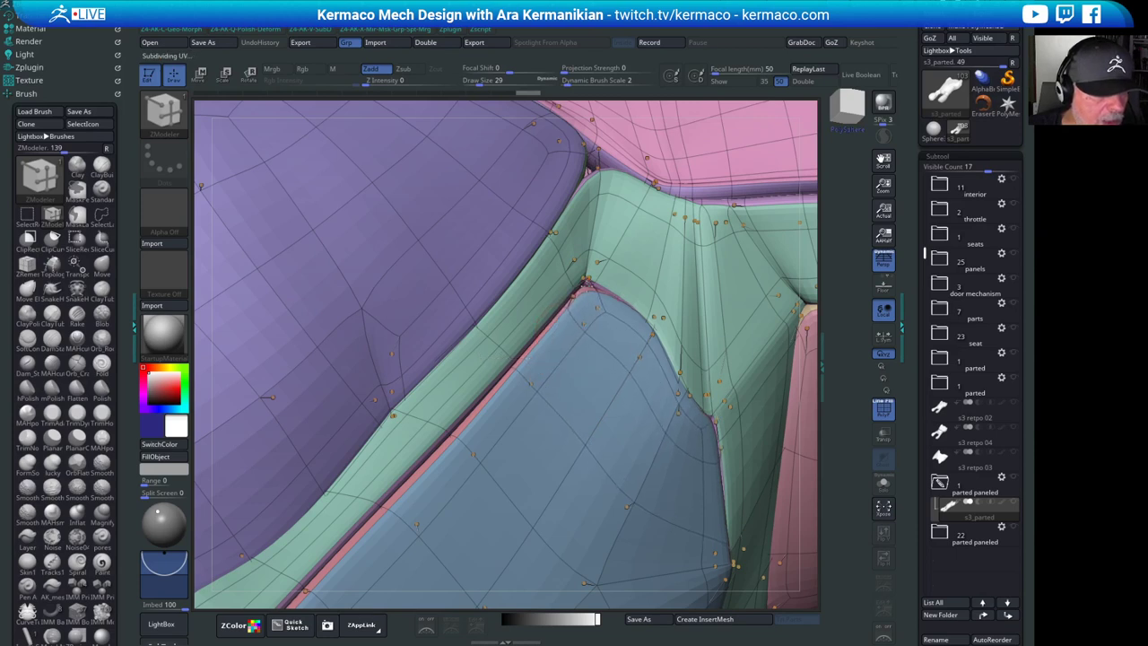
click(603, 311)
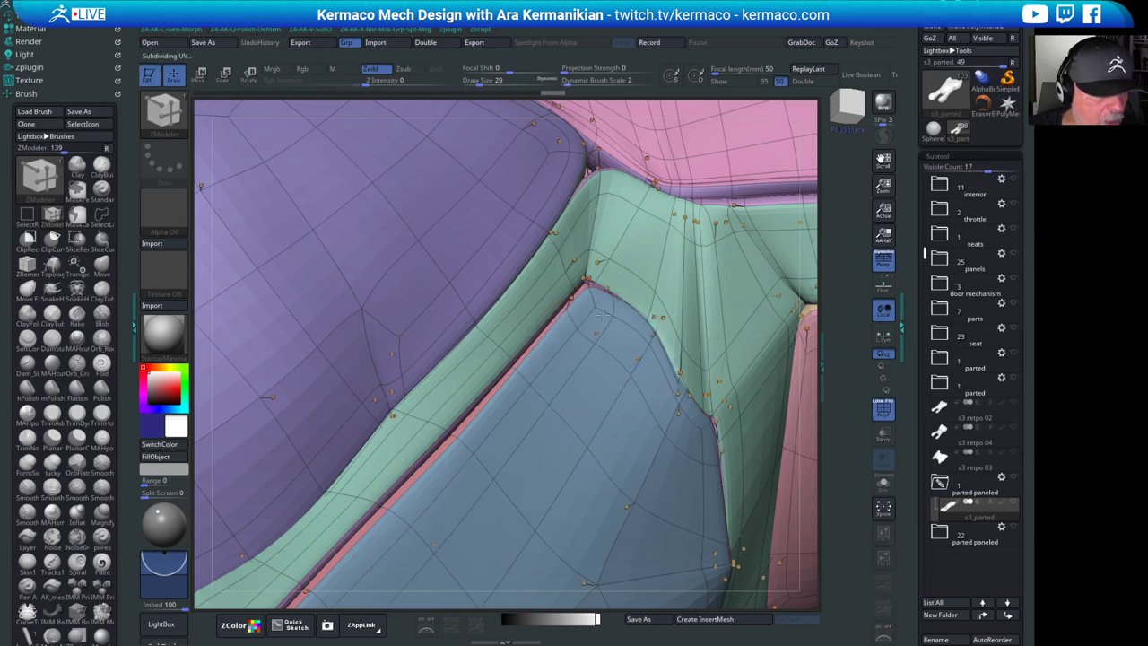
drag(603, 314, 570, 313)
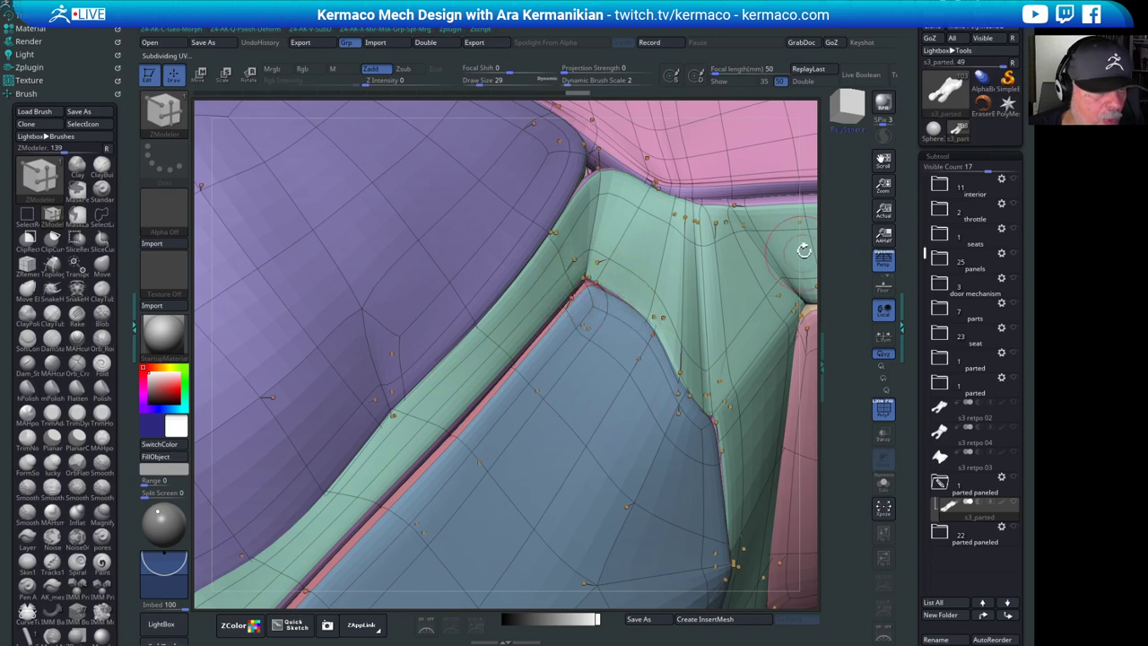
- Examine the sharpened blue side panel and the neighbouring panel borders across the whole body from the side and front
ctrl+right_drag(756, 249, 660, 215)
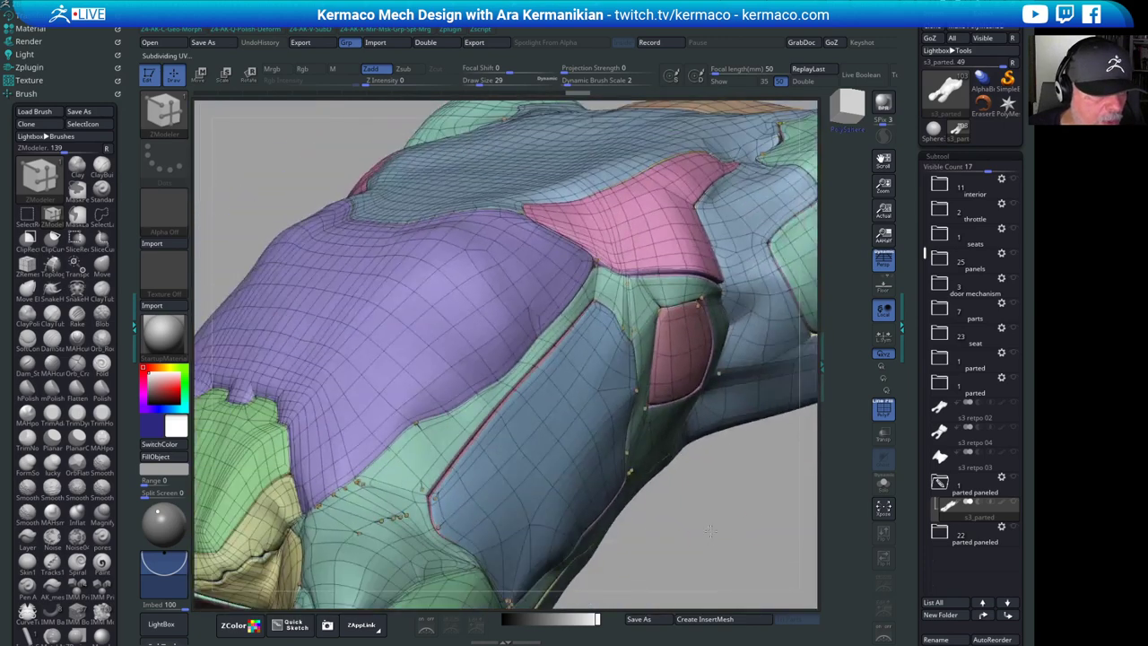
drag(709, 531, 678, 436)
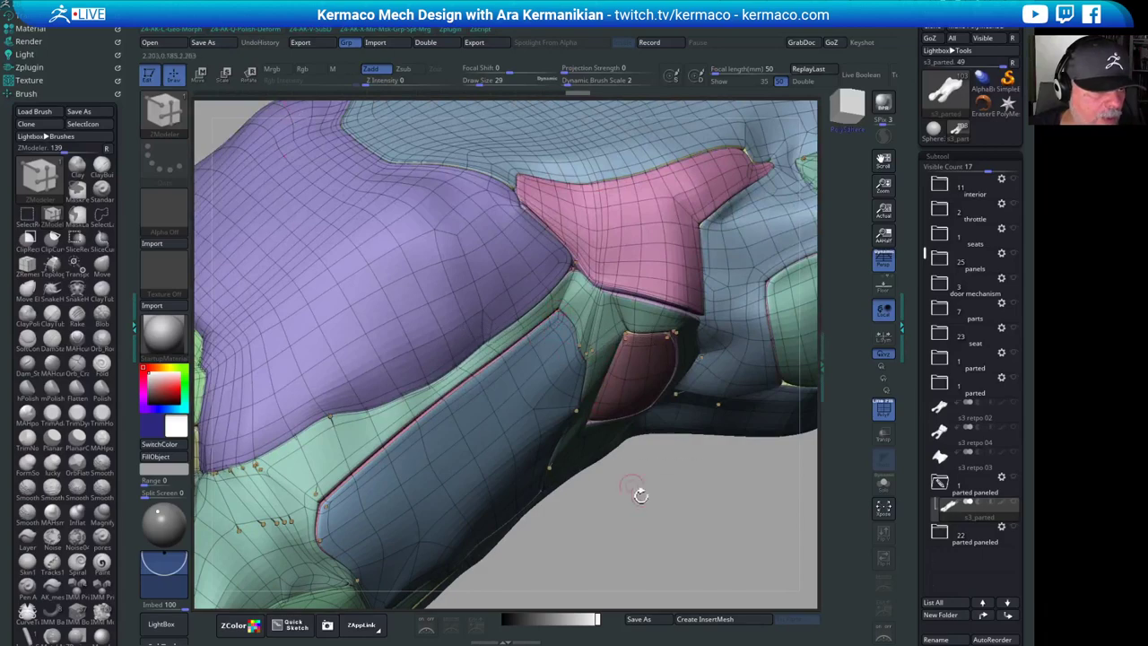
mouse_move(639, 496)
mouse_down()
mouse_move(642, 527)
mouse_move(691, 512)
mouse_move(731, 522)
mouse_move(689, 538)
mouse_move(686, 530)
mouse_move(730, 495)
mouse_move(669, 547)
mouse_move(718, 526)
mouse_move(654, 486)
mouse_up()
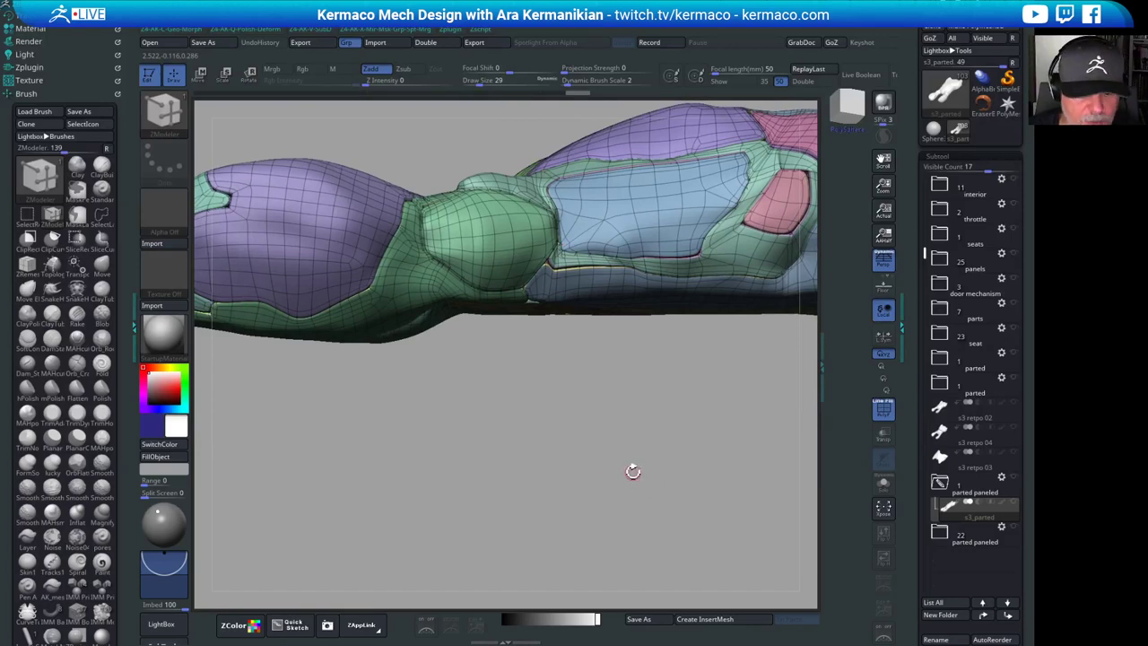
drag(633, 471, 686, 462)
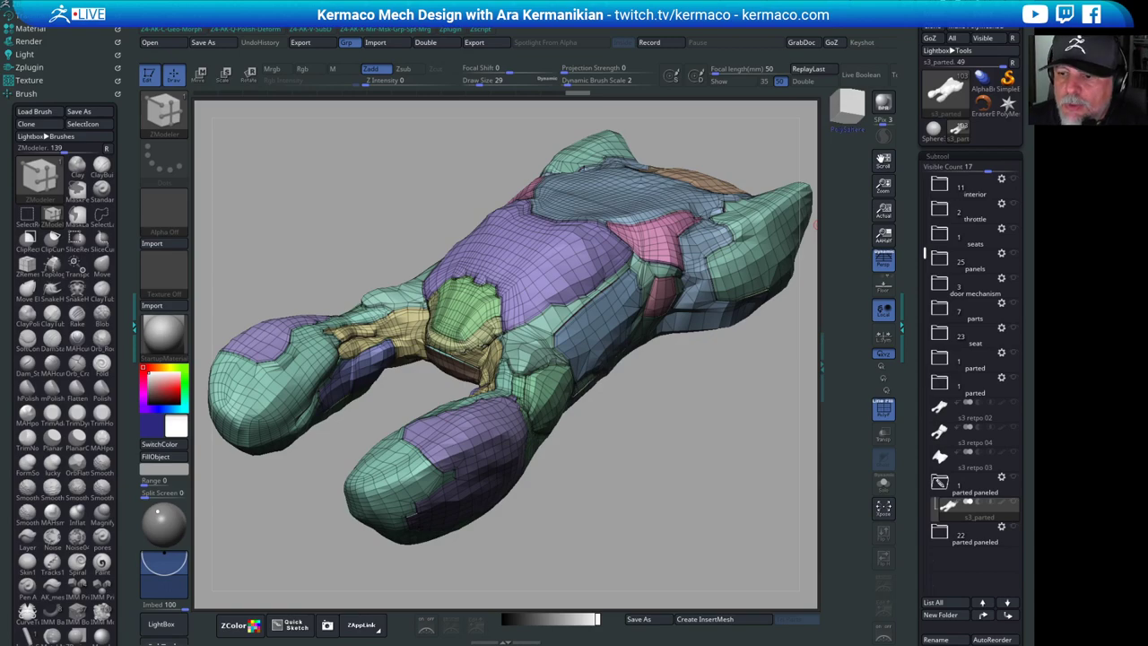
drag(709, 411, 762, 392)
drag(730, 172, 702, 322)
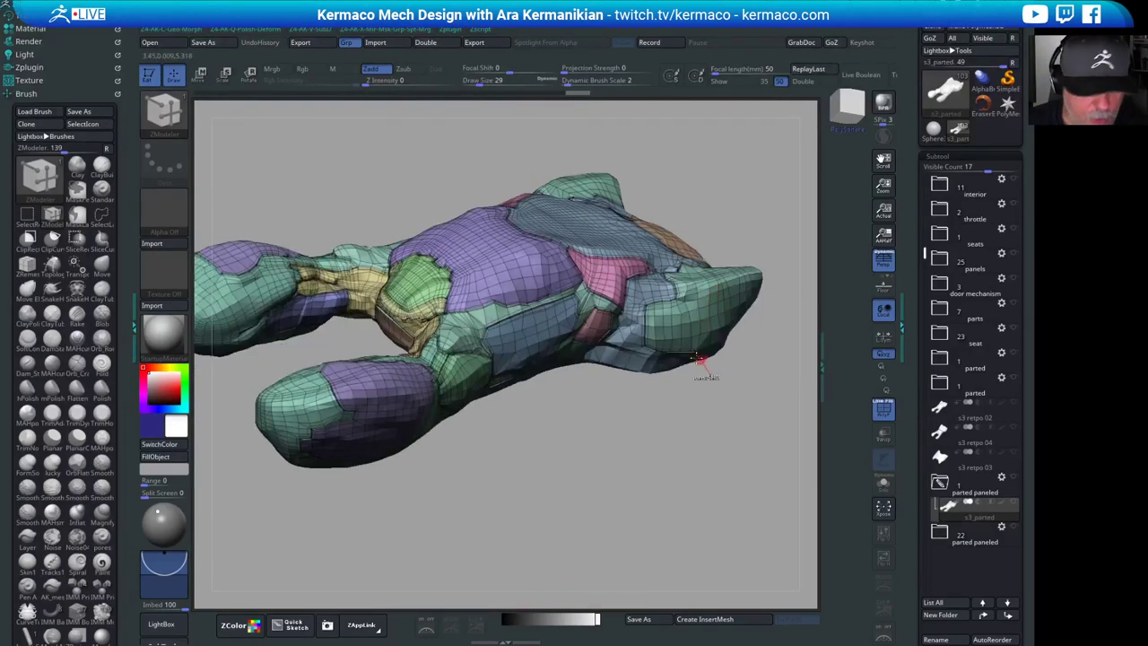
drag(610, 454, 661, 422)
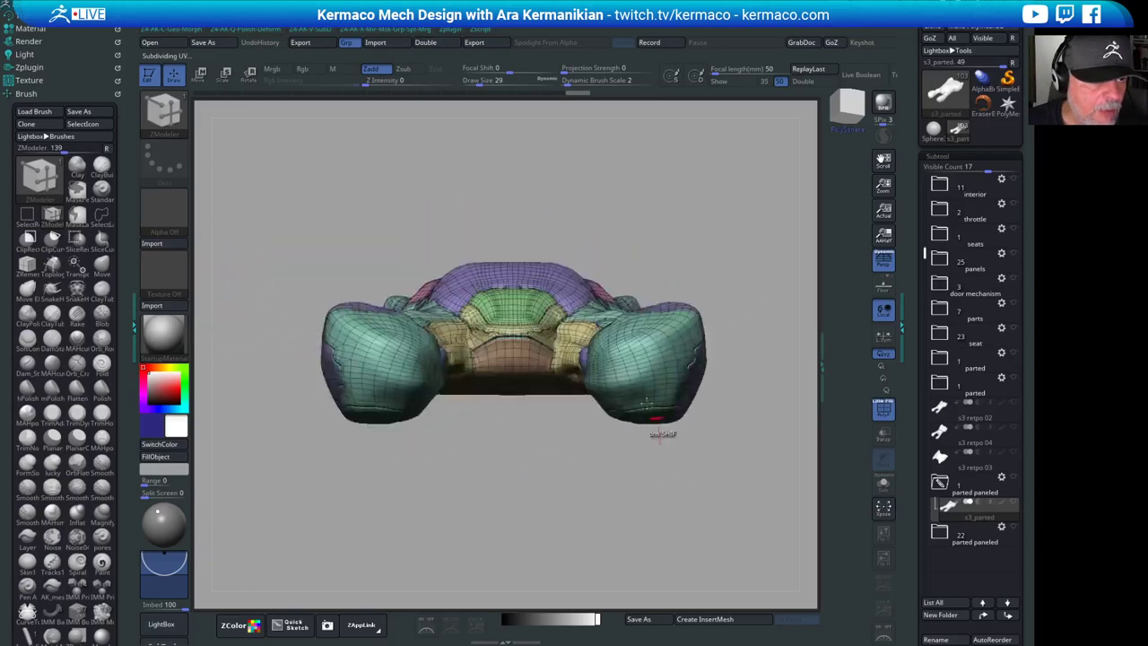
drag(713, 191, 682, 398)
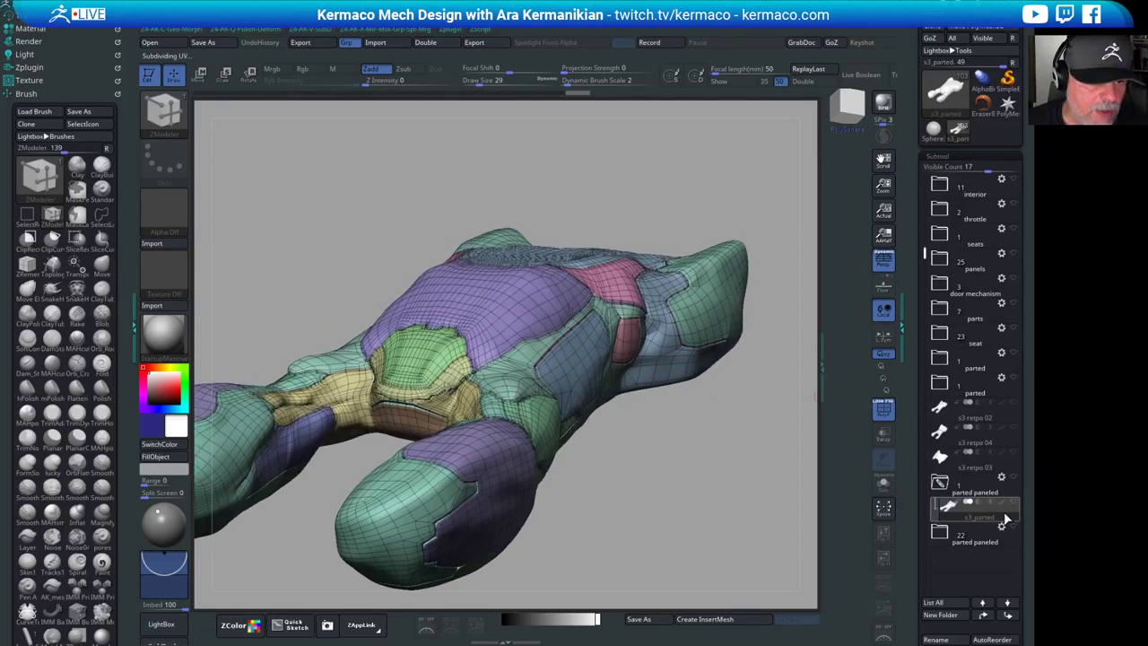
alt+drag(701, 507, 732, 444)
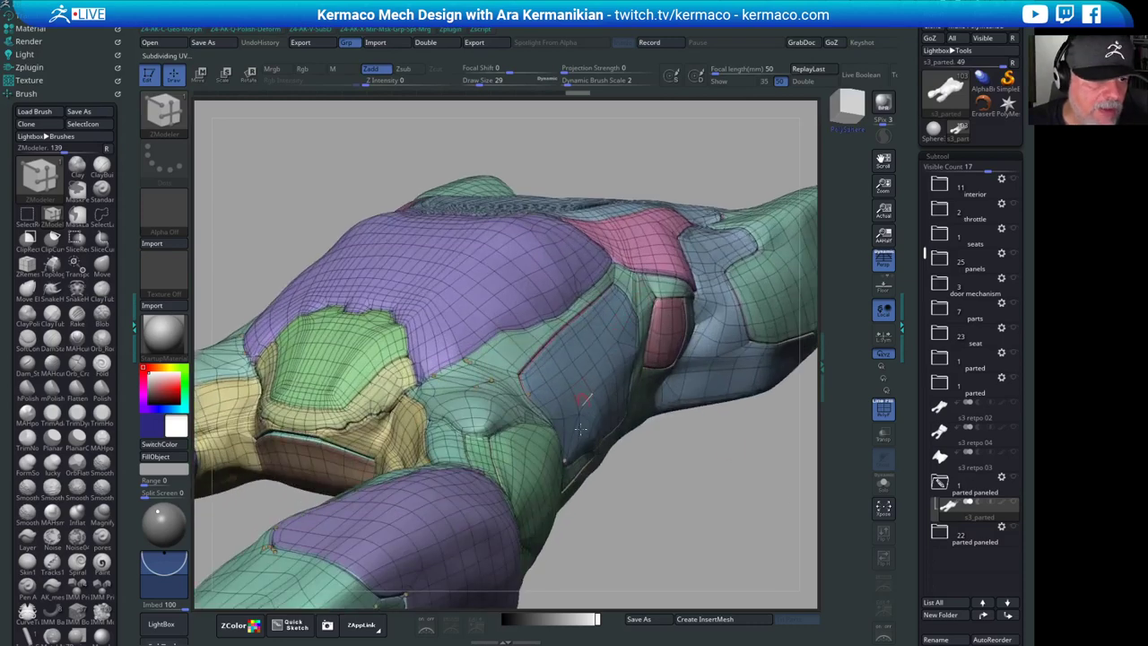
drag(679, 510, 661, 480)
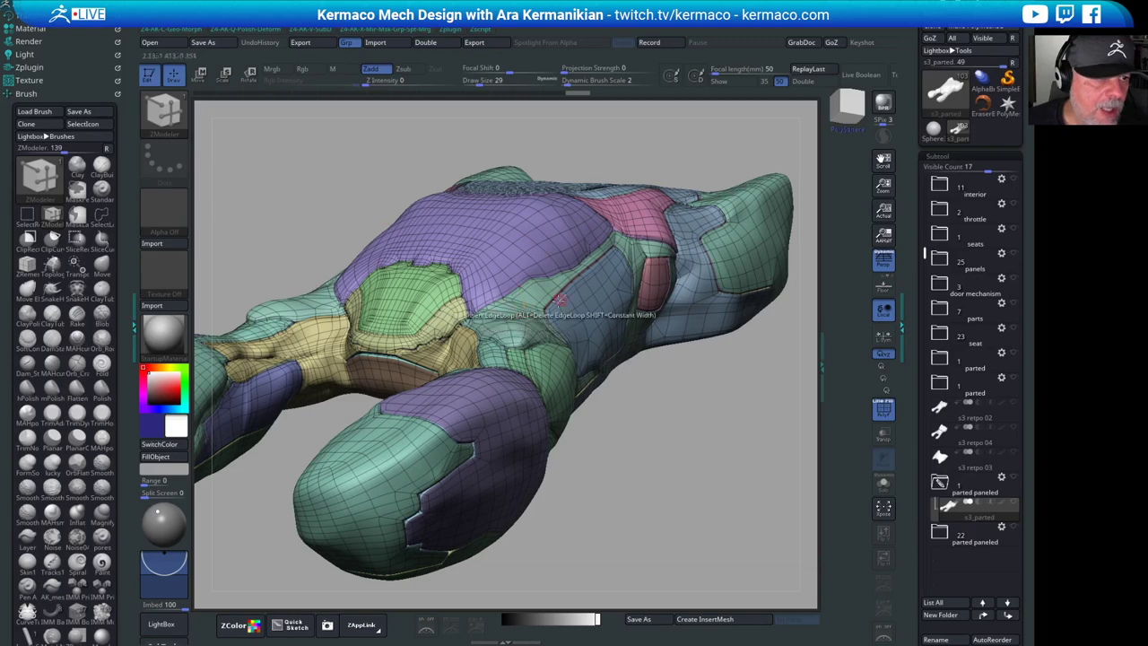
mouse_move(732, 423)
mouse_down()
mouse_move(738, 312)
mouse_move(718, 413)
mouse_up()
- Insert edge loops close to the borders of the small red side panel to tighten its corners
alt+drag(677, 470, 578, 421)
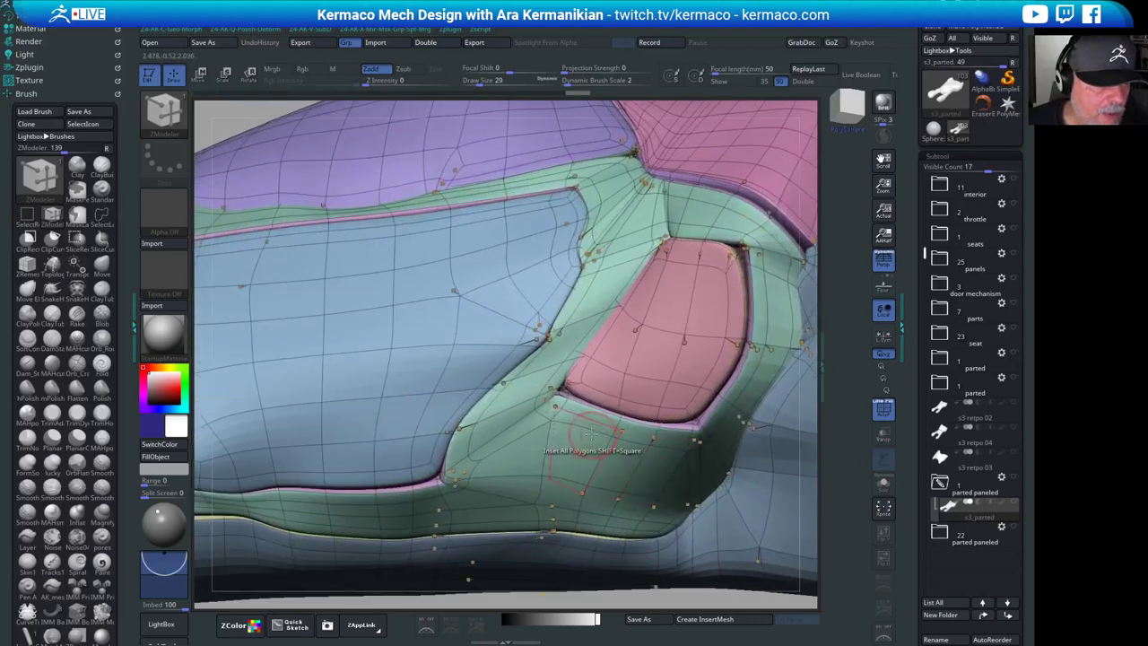
click(575, 420)
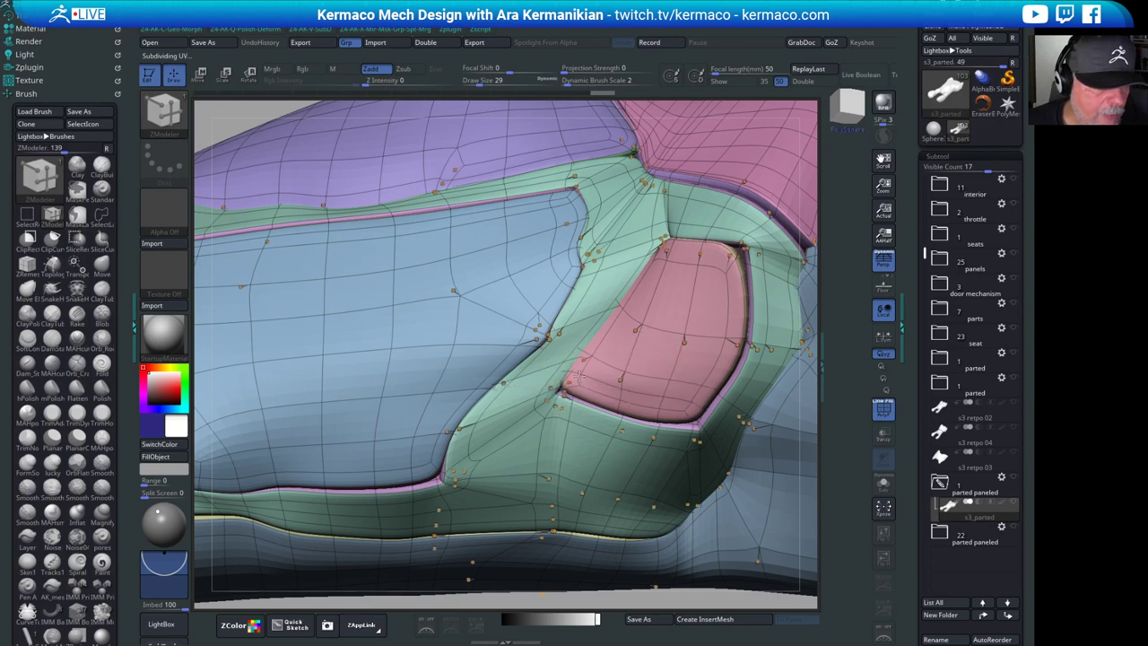
click(592, 389)
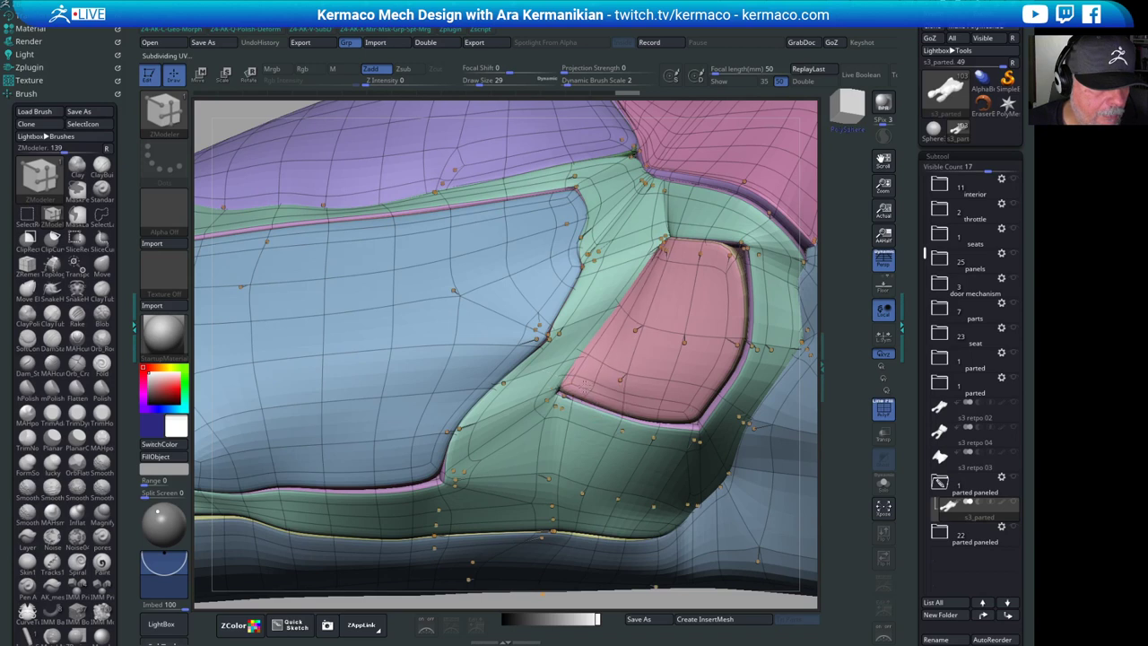
drag(671, 409, 679, 407)
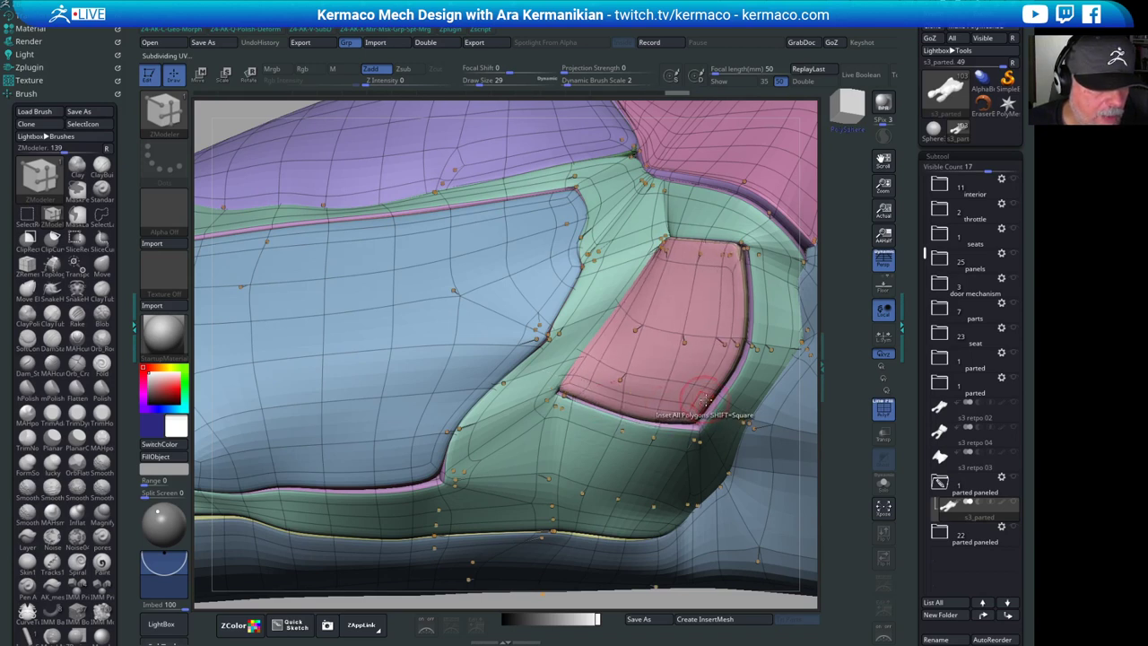
click(733, 288)
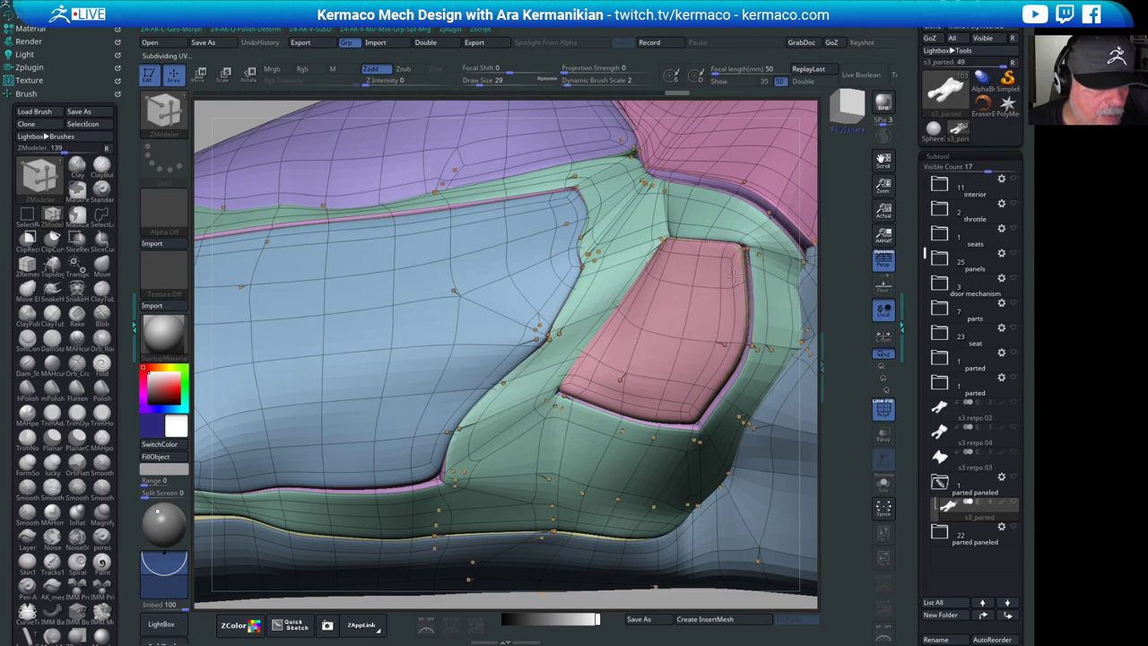
click(731, 269)
click(729, 261)
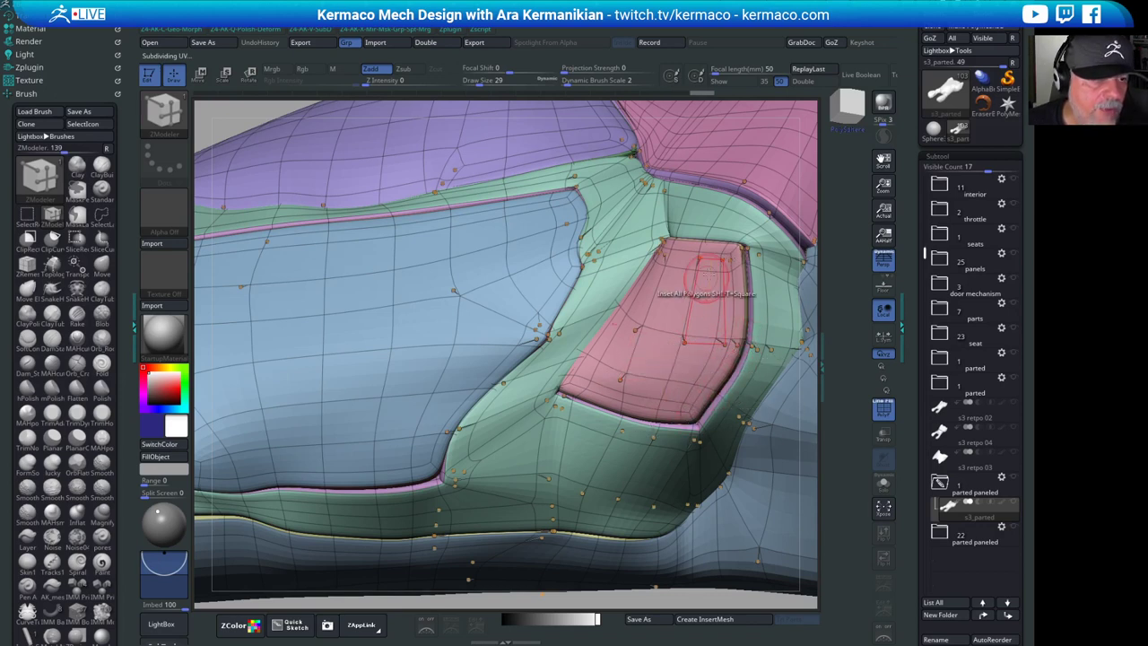
click(688, 301)
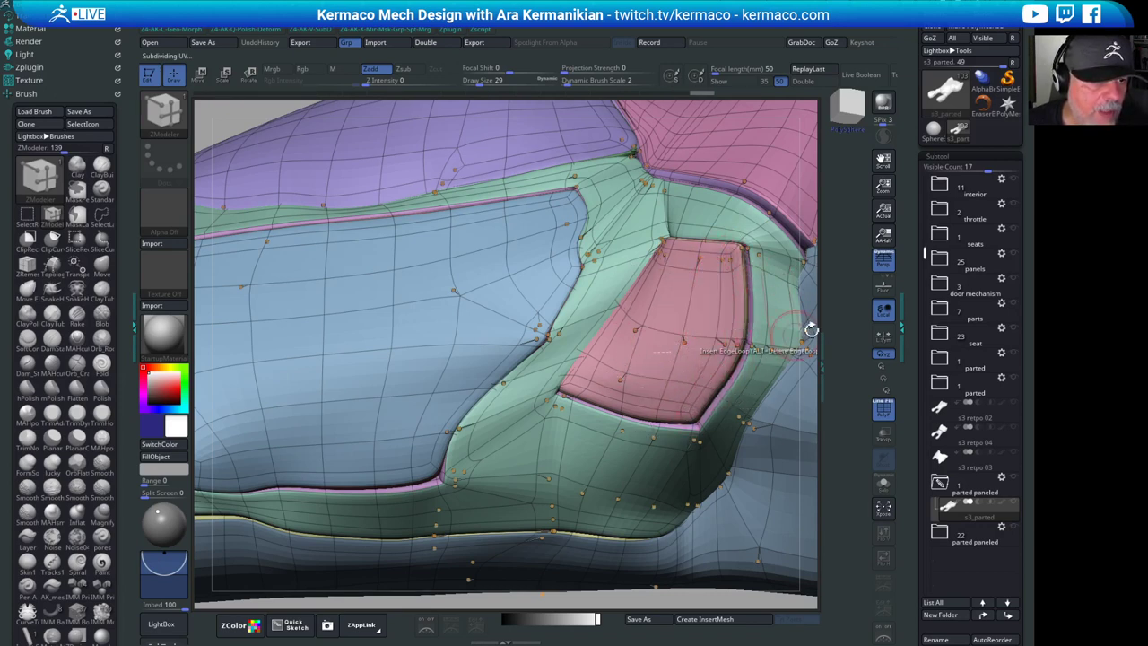
- Inspect the smoothed panel layout of the full body from above, underneath and the front
drag(600, 285, 805, 472)
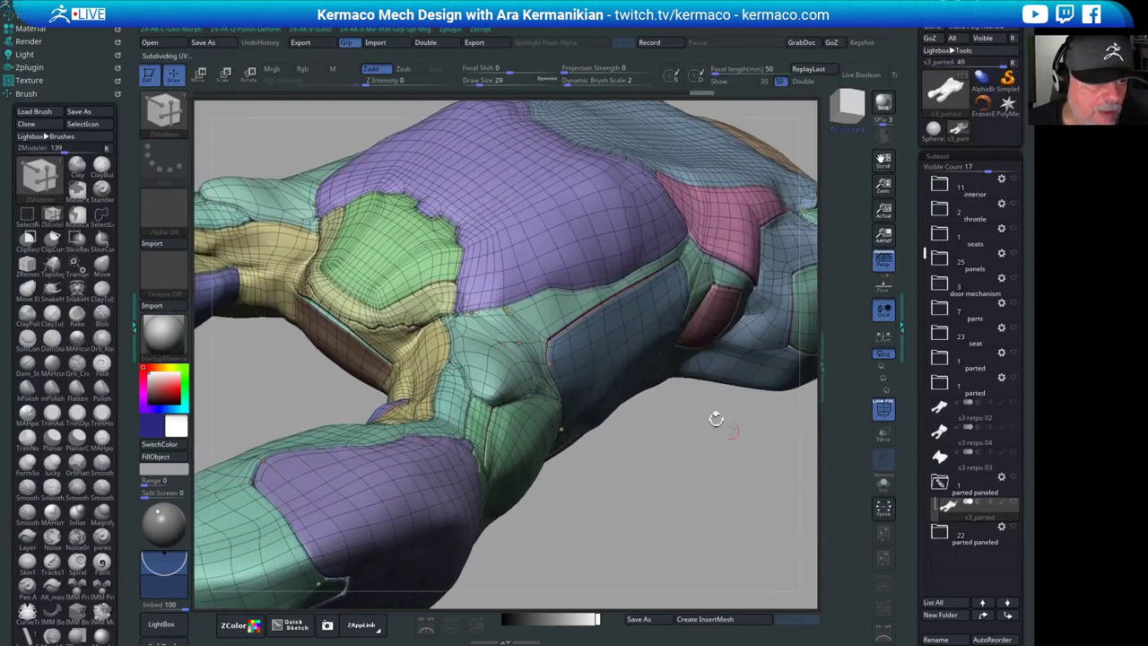
right_drag(718, 478, 617, 524)
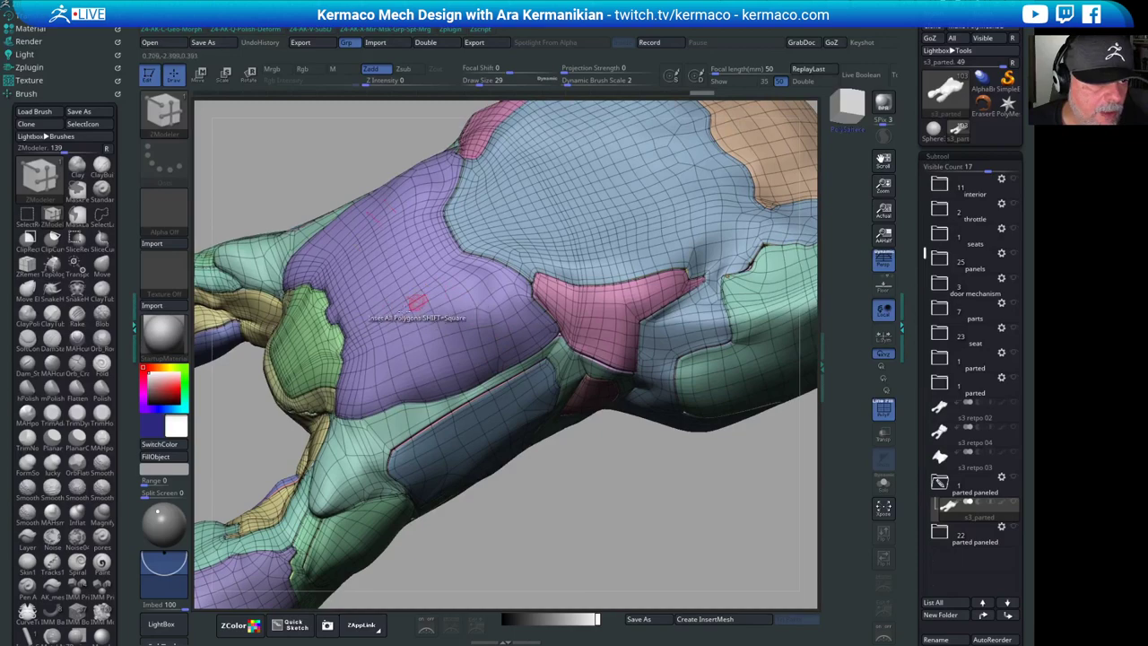
right_drag(417, 302, 508, 368)
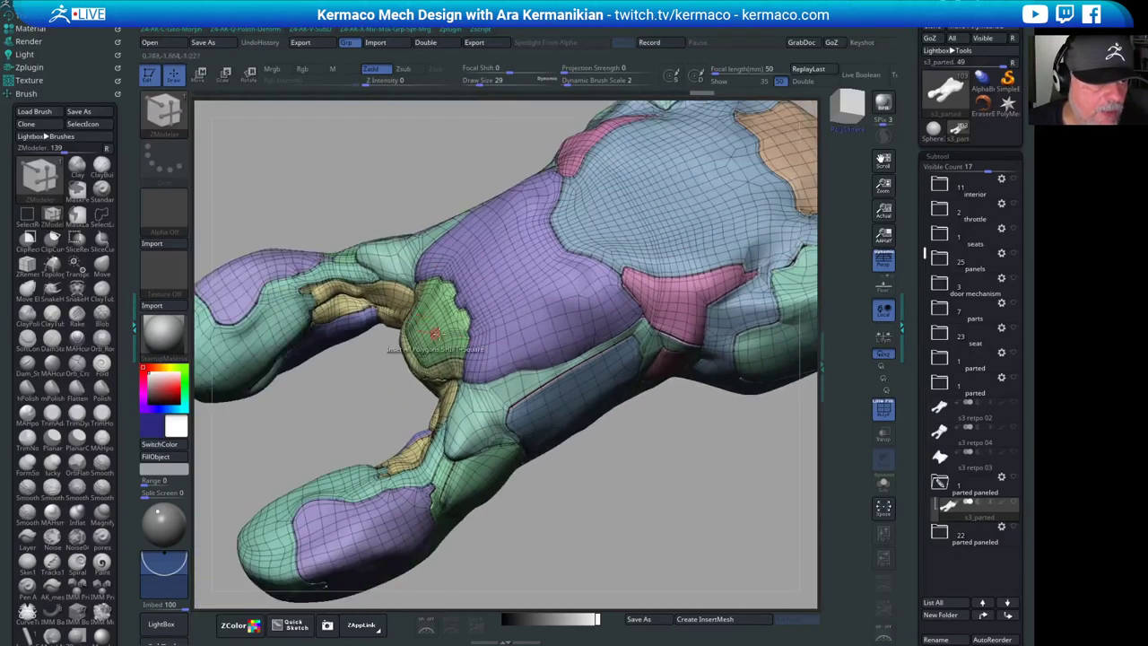
right_drag(435, 333, 611, 244)
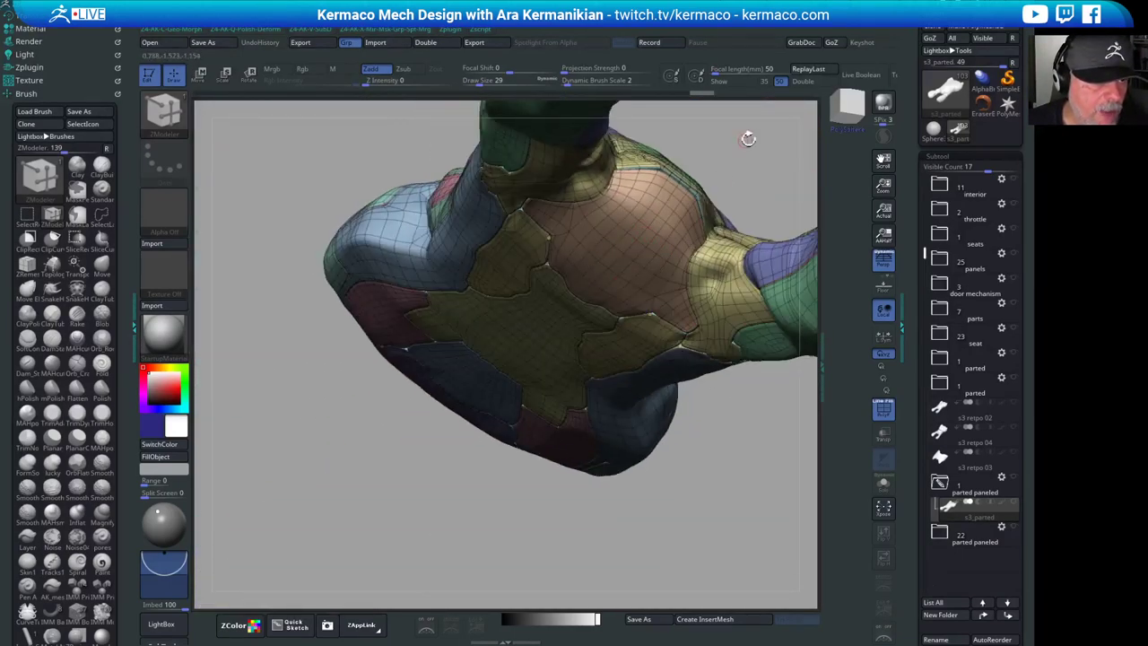
right_drag(748, 139, 744, 276)
right_drag(747, 435, 539, 267)
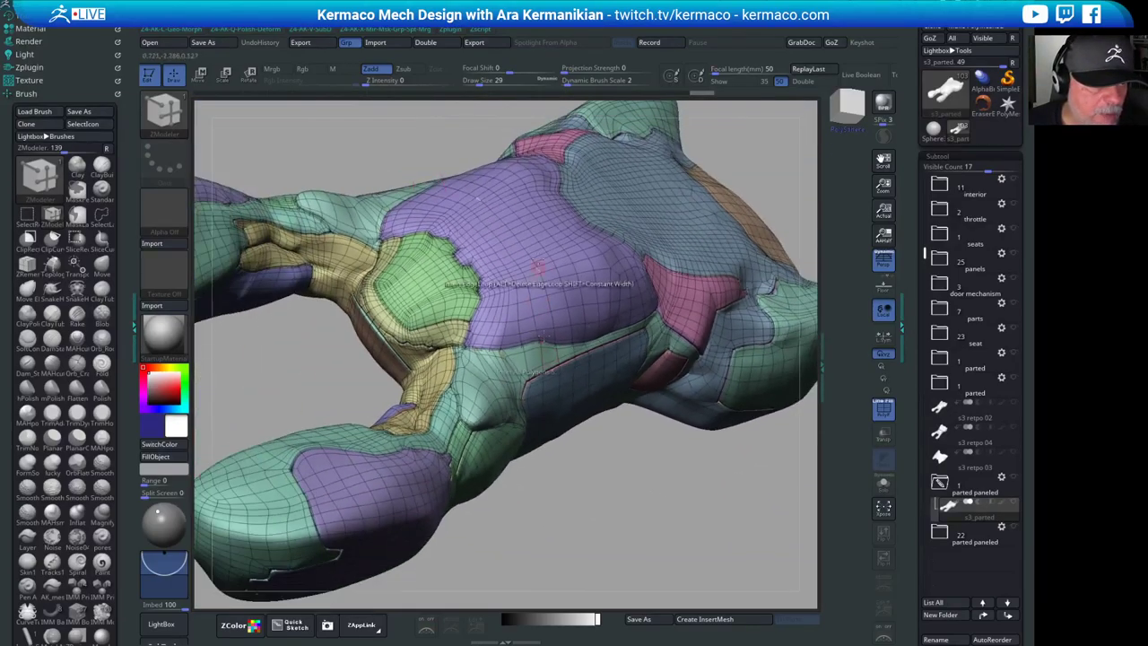
right_drag(574, 388, 591, 266)
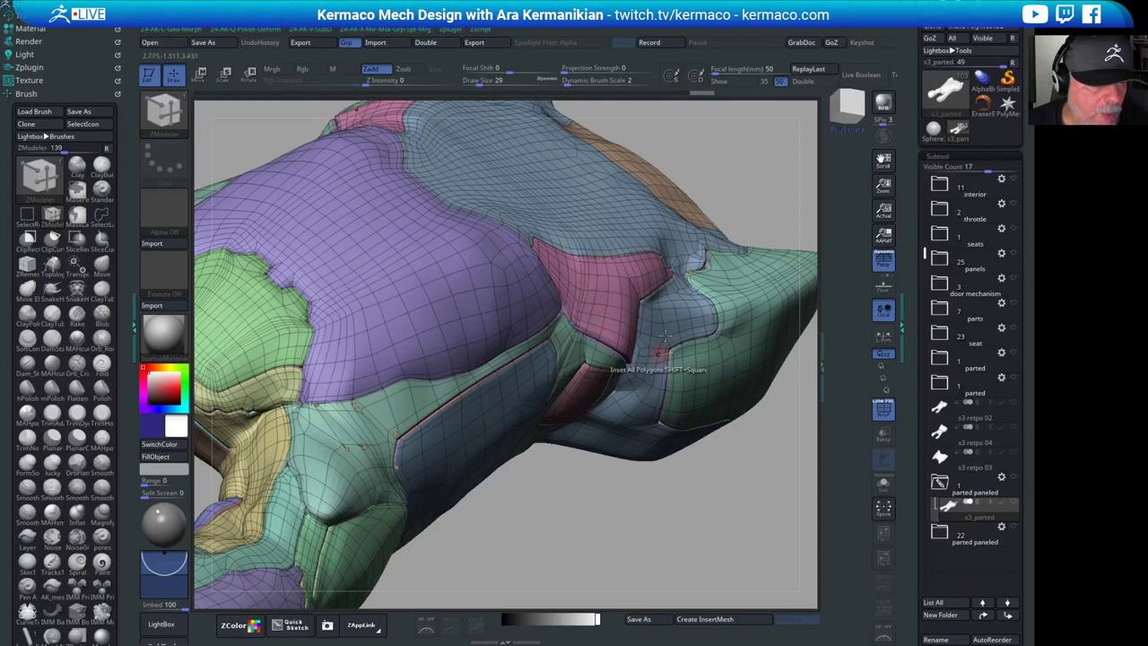
key(f)
right_drag(542, 354, 671, 392)
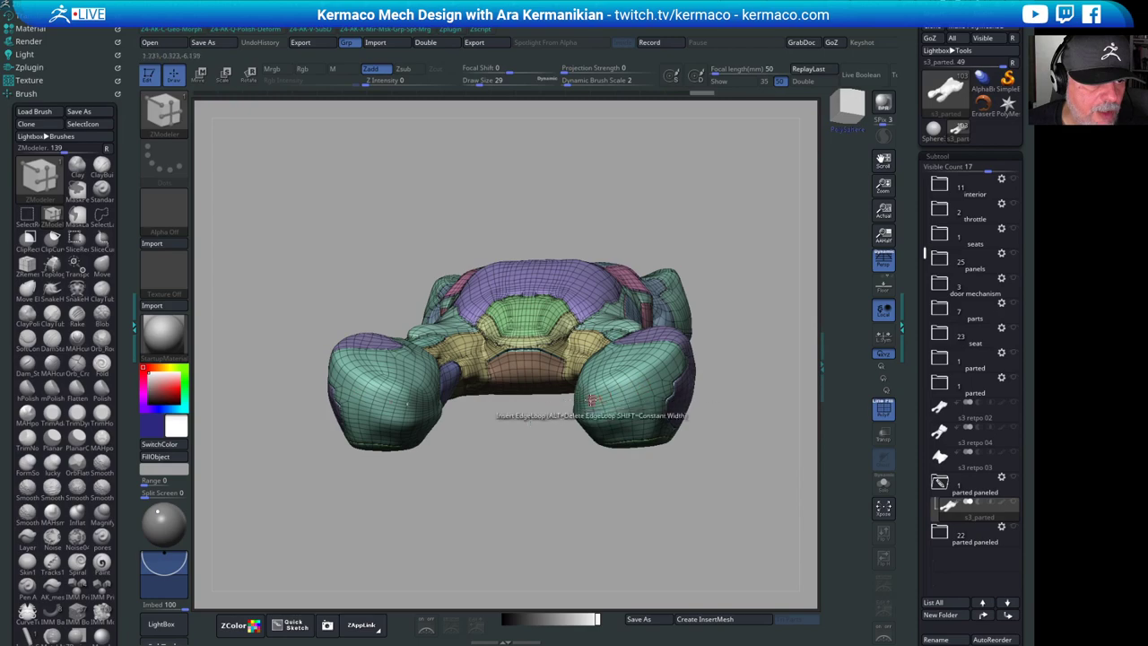
right_drag(743, 363, 793, 294)
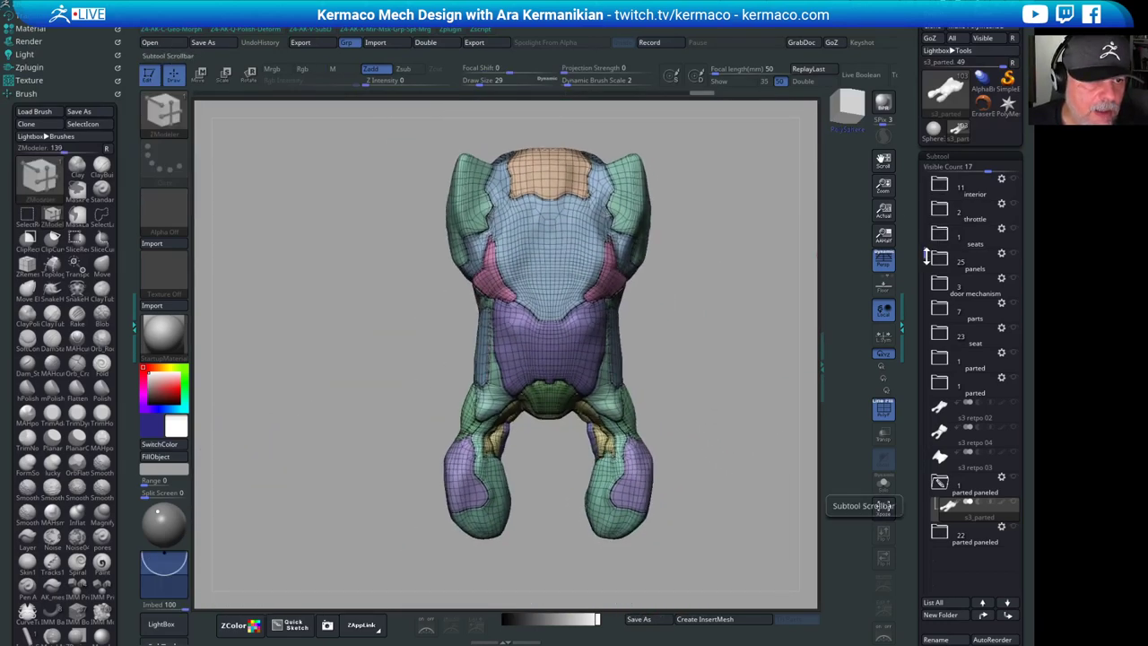
- Show the original sculpt Polymesh3d1_26 over the panelled body and make it the active subtool
scroll(924, 247, up, 3)
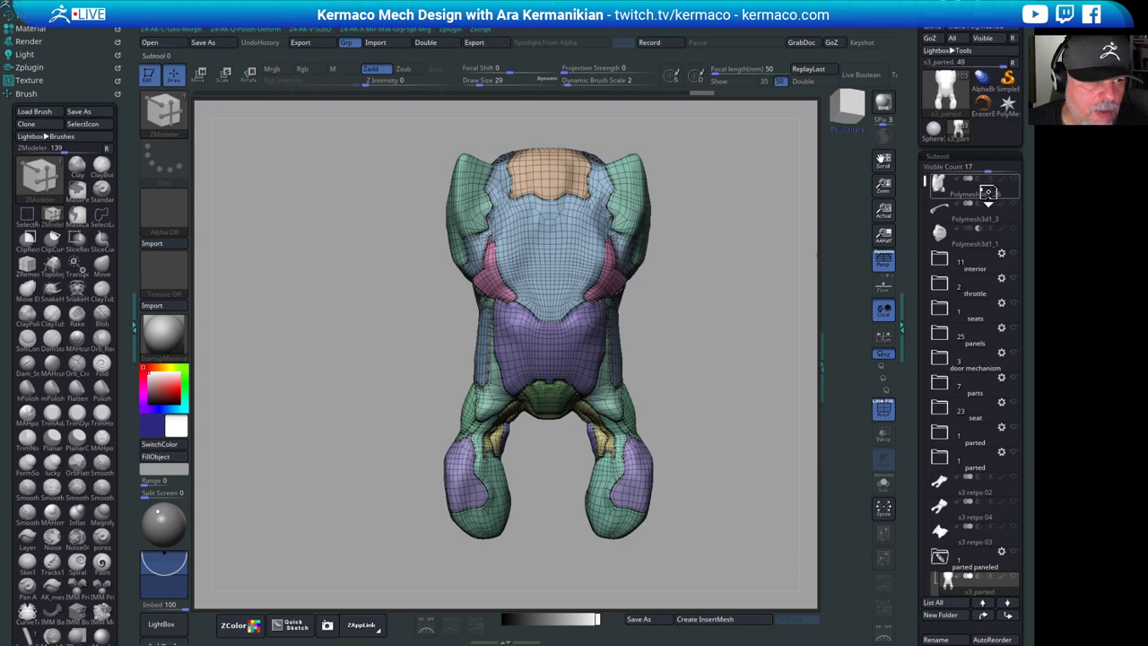
click(1015, 180)
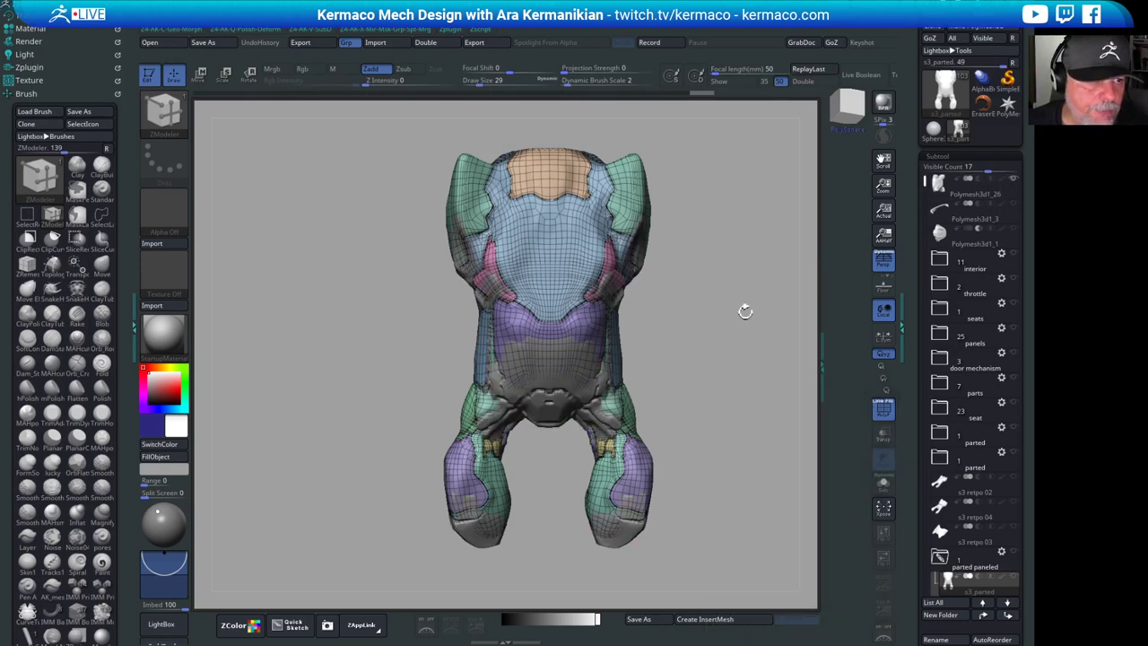
alt+right_drag(695, 353, 576, 361)
ctrl+right_drag(575, 361, 800, 296)
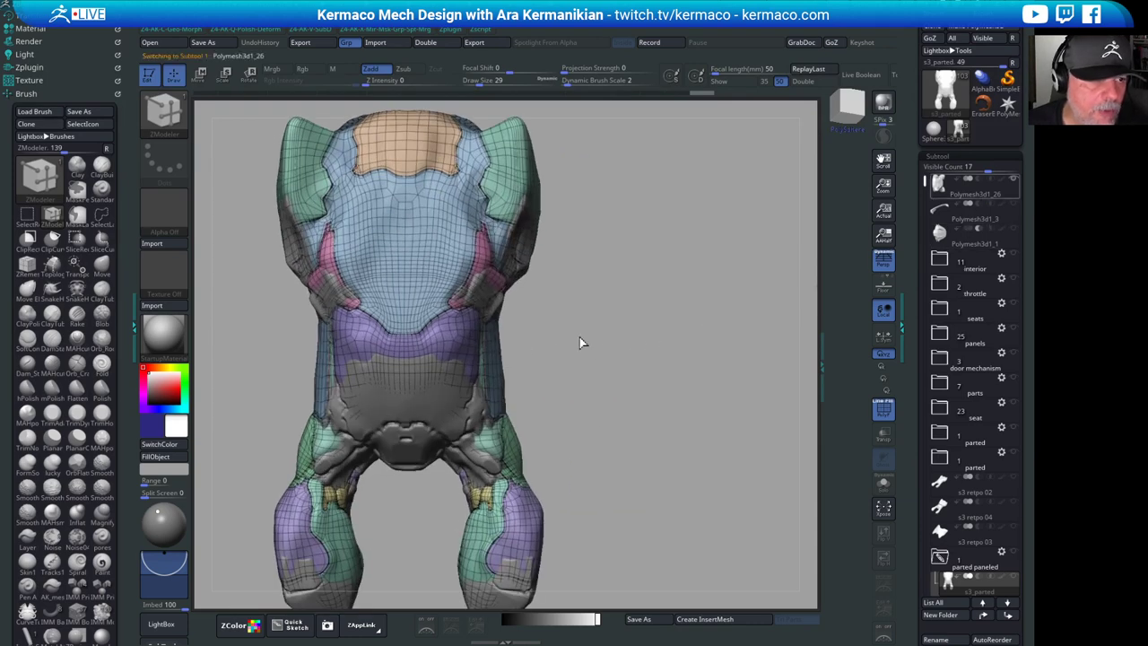
key(f)
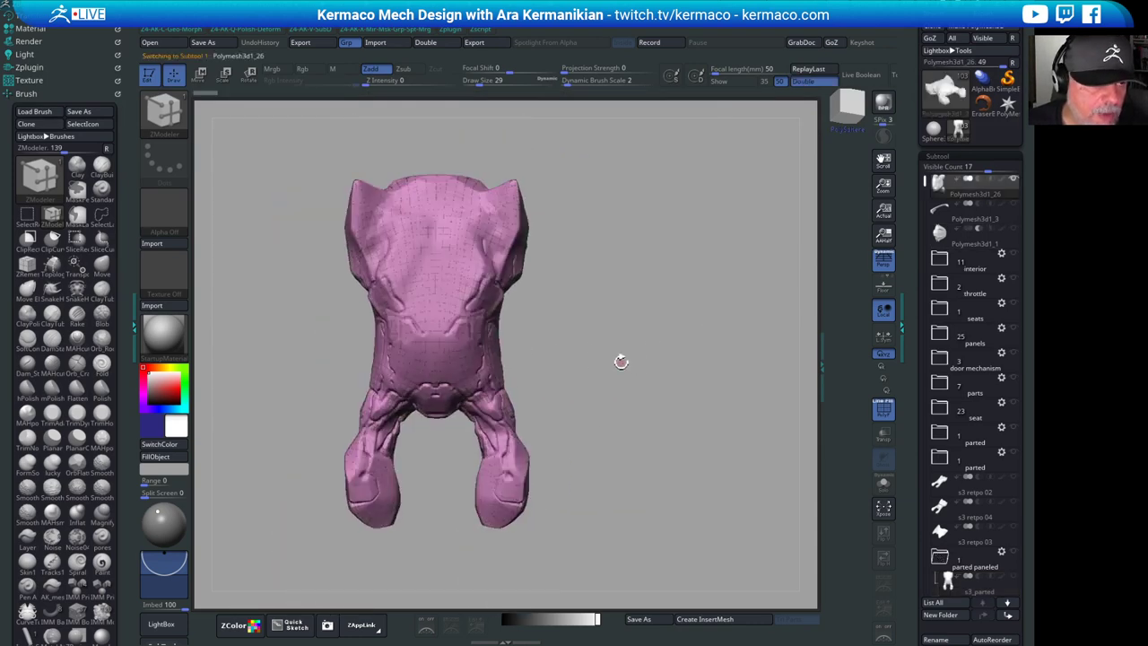
- Move Polymesh3d1_26 sideways along its X axis and show the s3_parted subtool beside it for comparison
key(w)
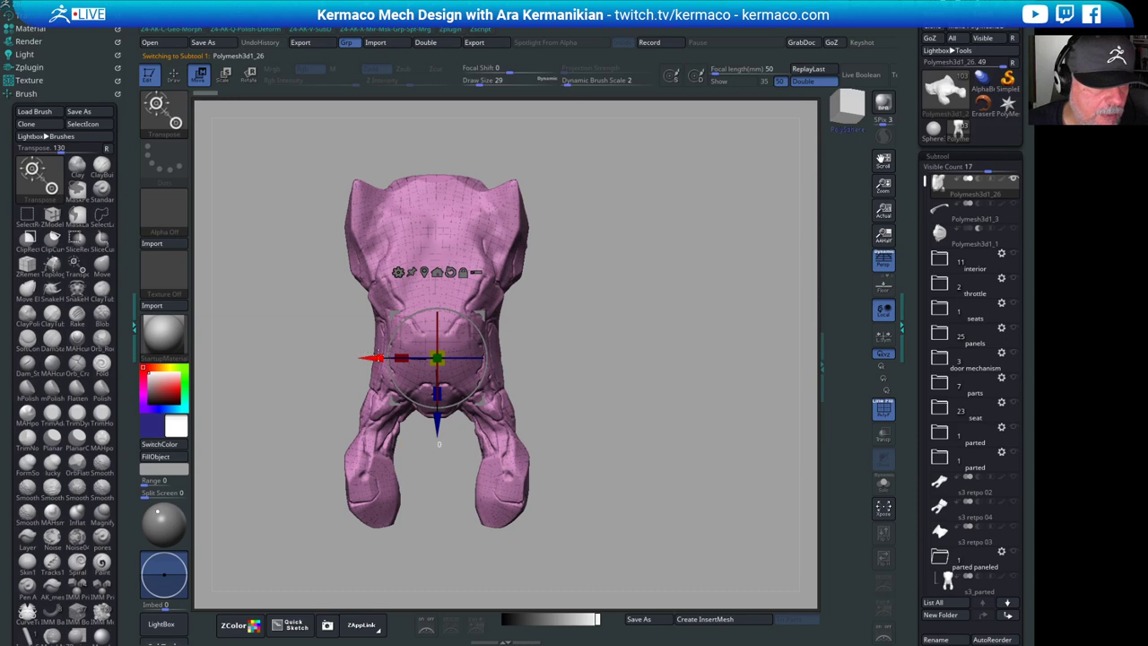
drag(378, 358, 641, 358)
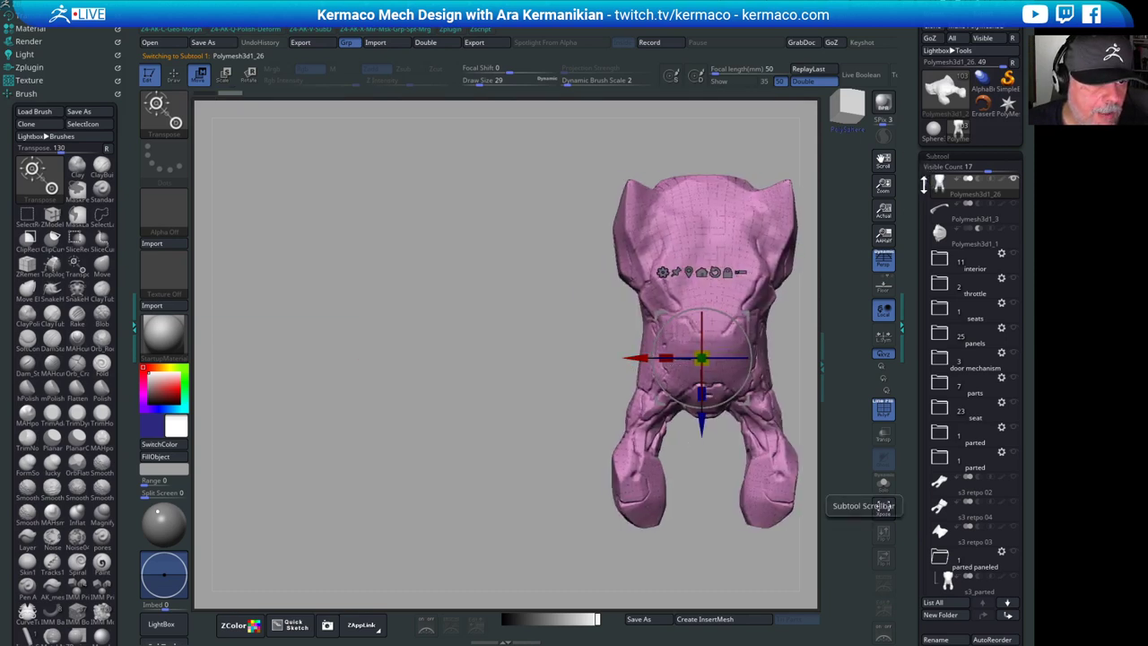
drag(925, 184, 923, 307)
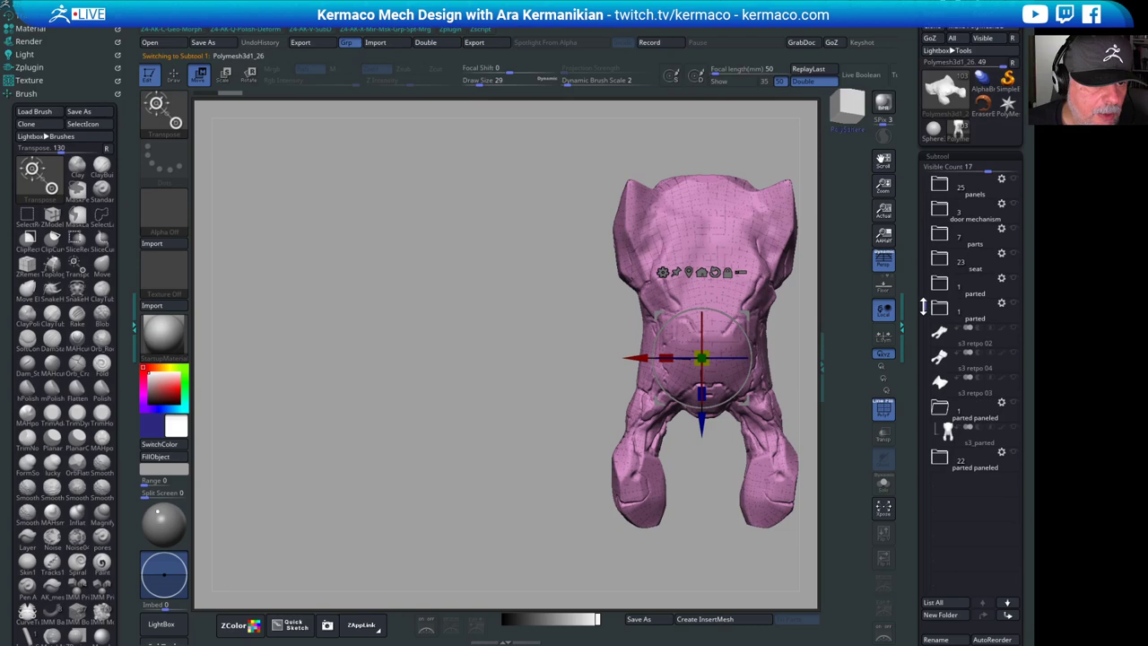
click(1013, 427)
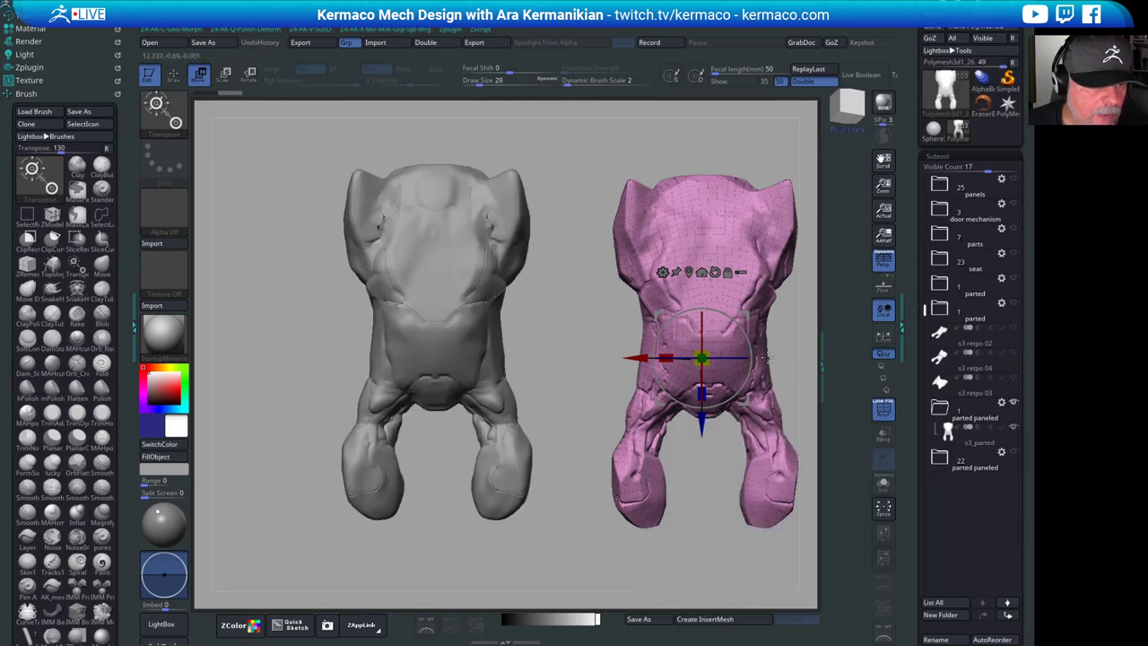
- Turn off the polyframe display and return to Draw mode to compare the plain surfaces of both bodies
drag(559, 353, 514, 298)
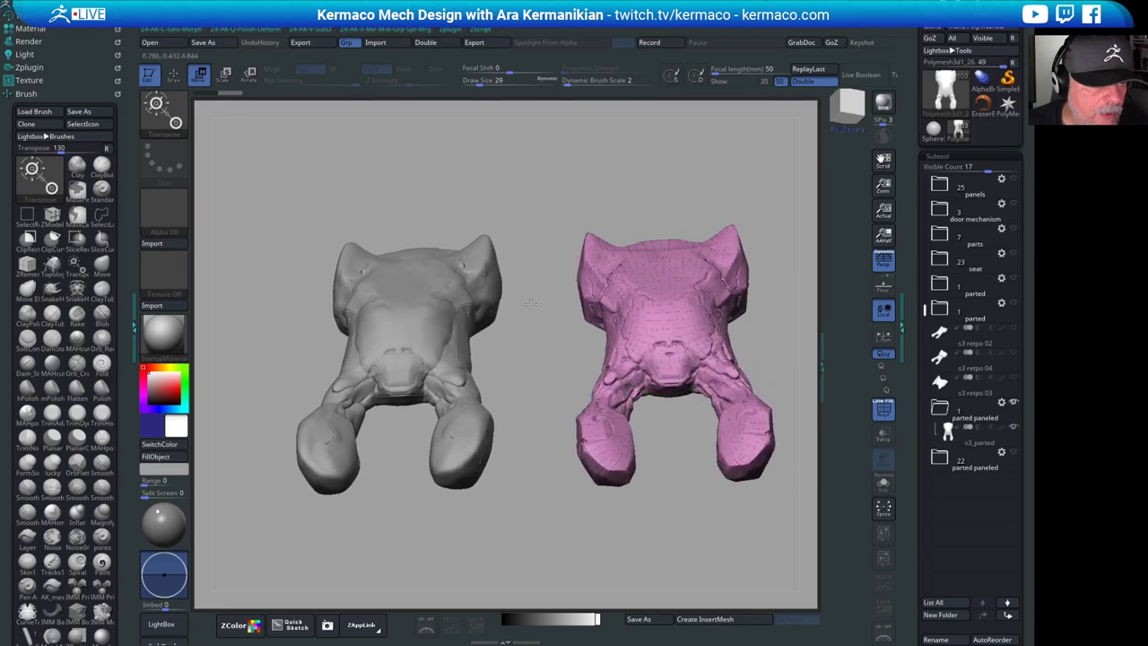
alt+drag(539, 361, 426, 338)
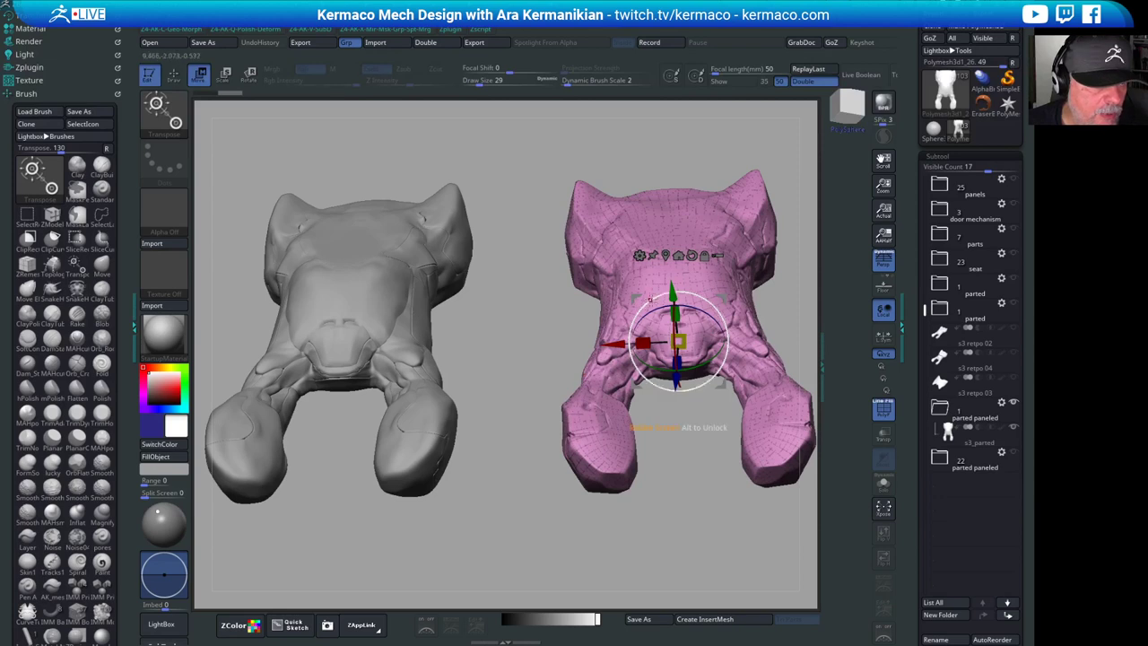
click(883, 409)
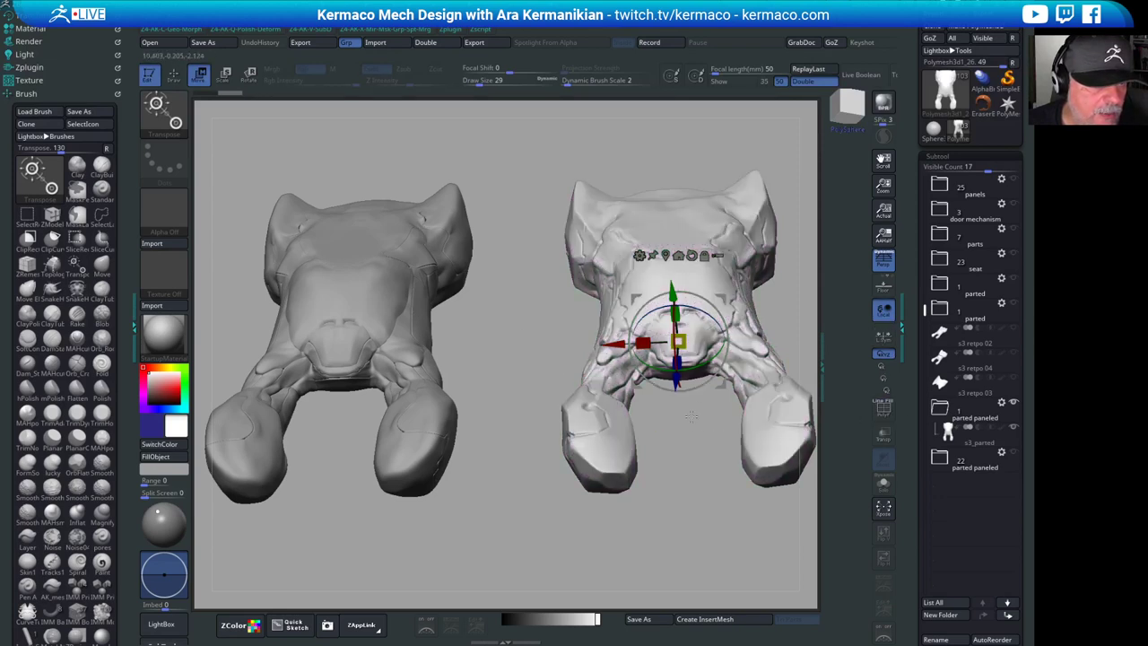
key(q)
- Compare the panel lines of s3_parted with the original sculpt from the three-quarter, side and front views
mouse_move(706, 440)
mouse_down()
mouse_move(583, 404)
mouse_move(566, 366)
mouse_move(574, 341)
mouse_up()
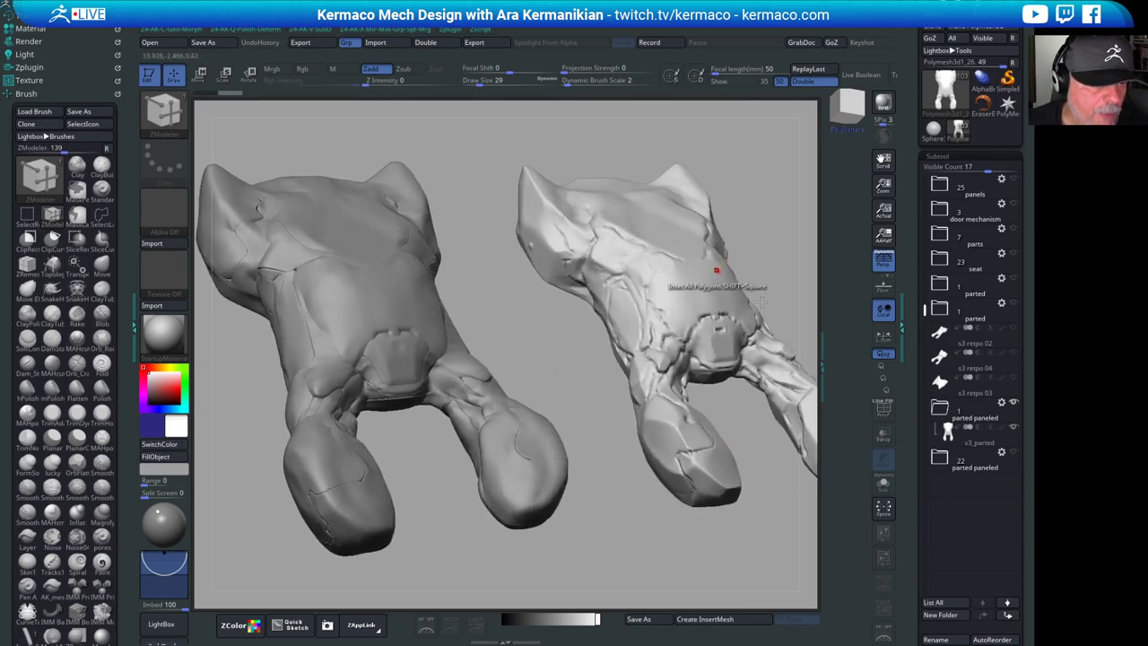
drag(777, 245, 690, 362)
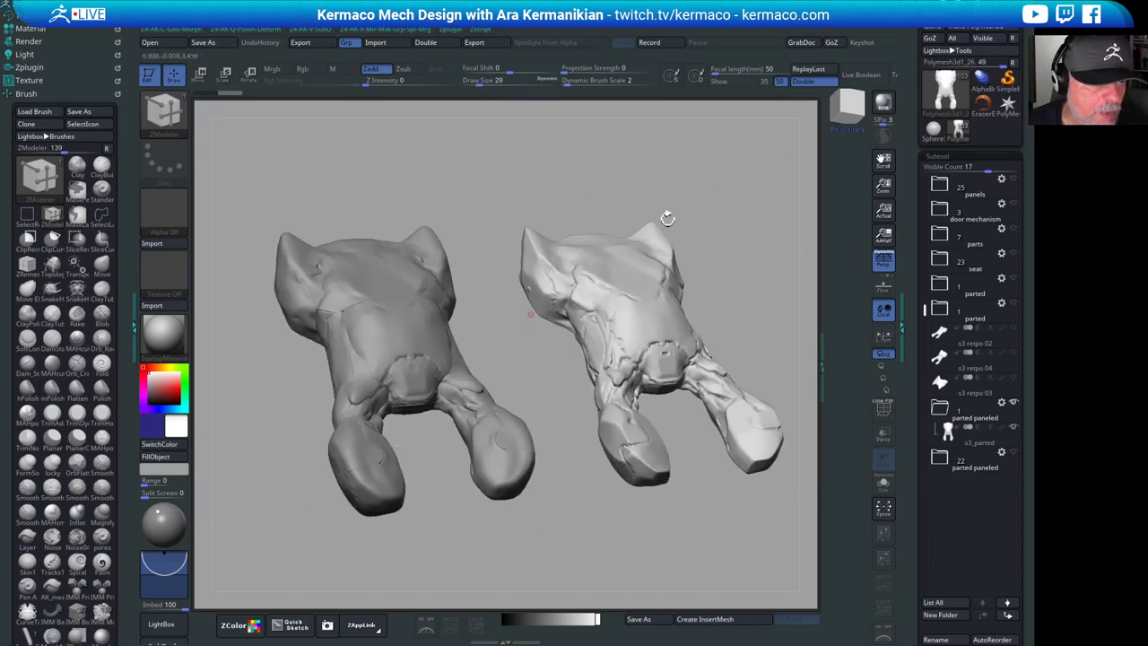
drag(668, 219, 731, 263)
key(shift)
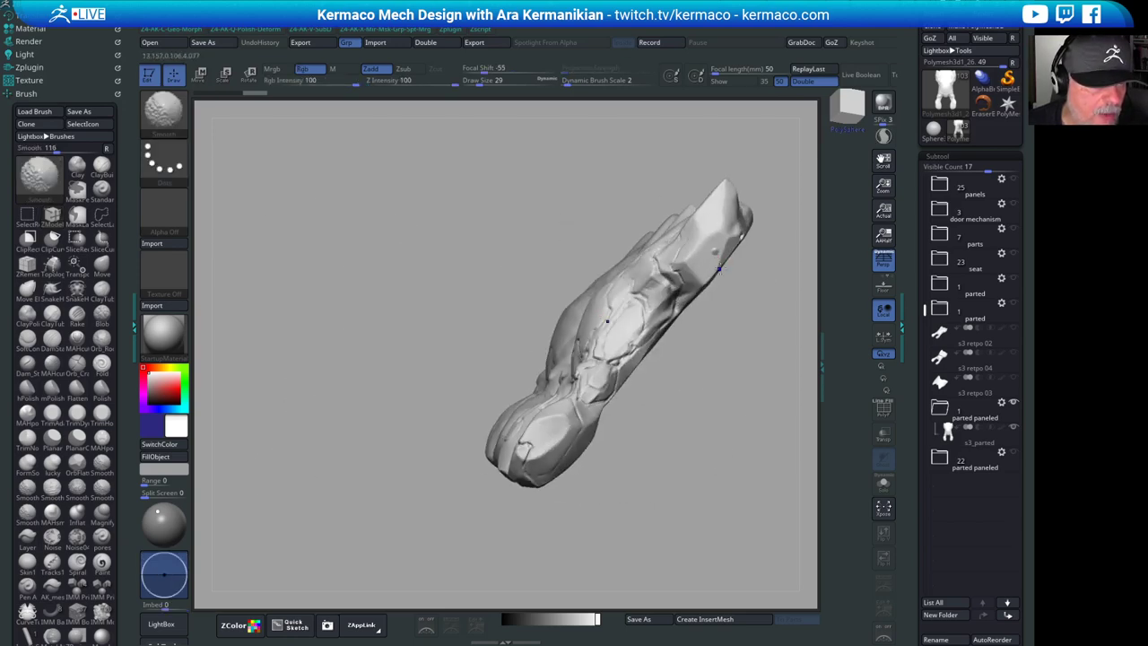
drag(755, 347, 689, 314)
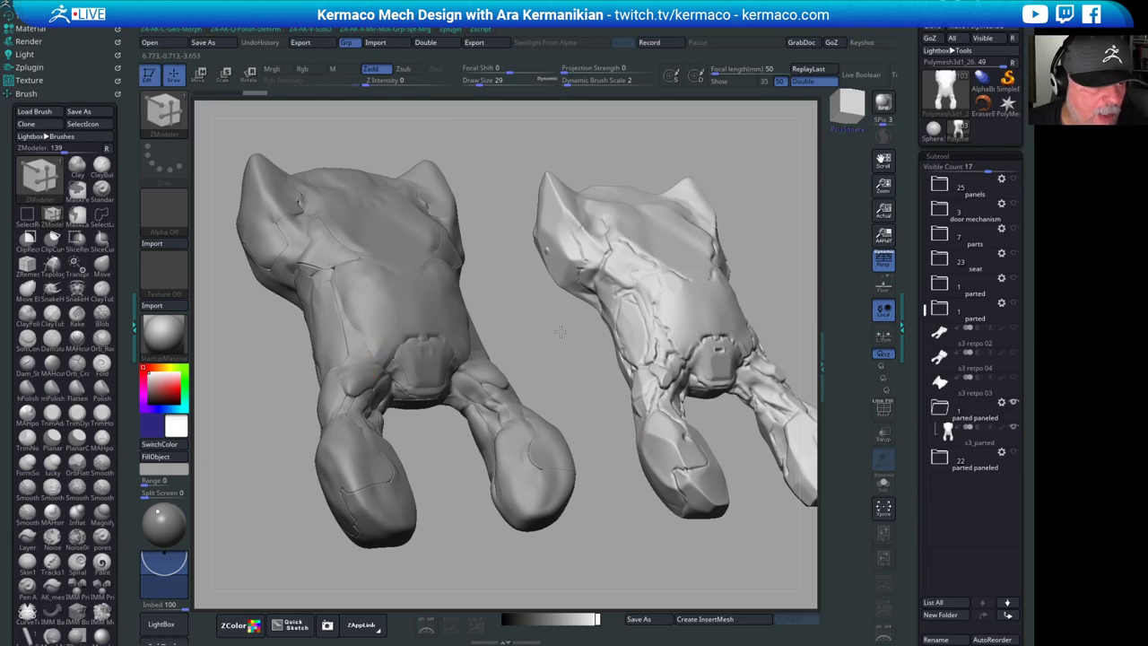
shift+drag(561, 332, 719, 300)
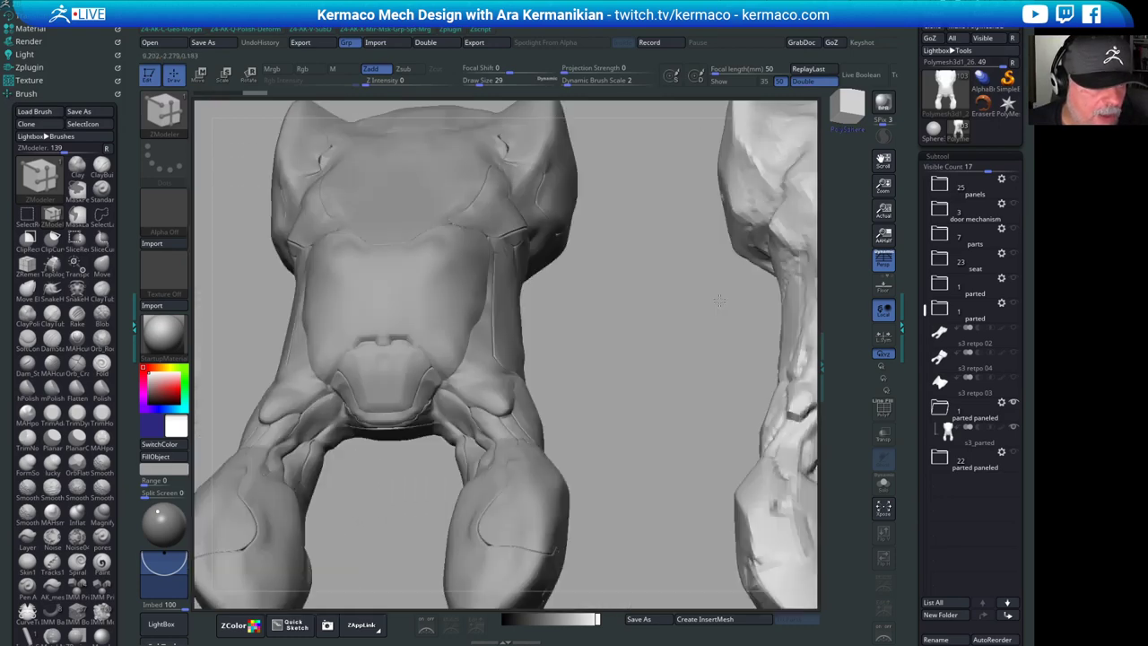
key(f)
key(f)
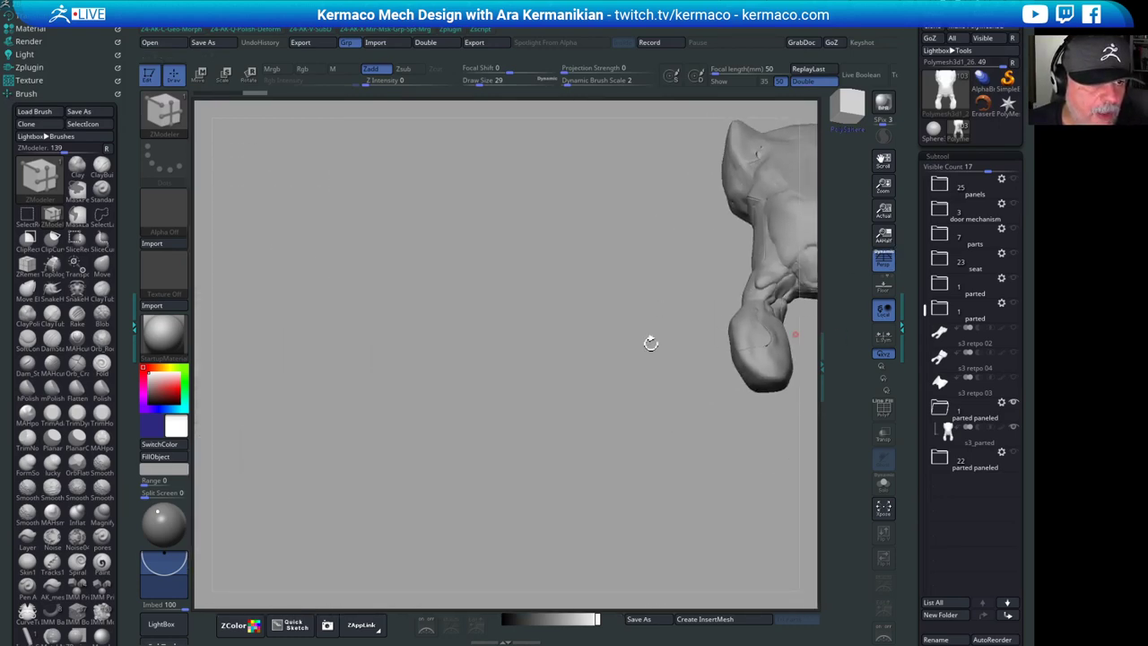
alt+drag(621, 326, 312, 402)
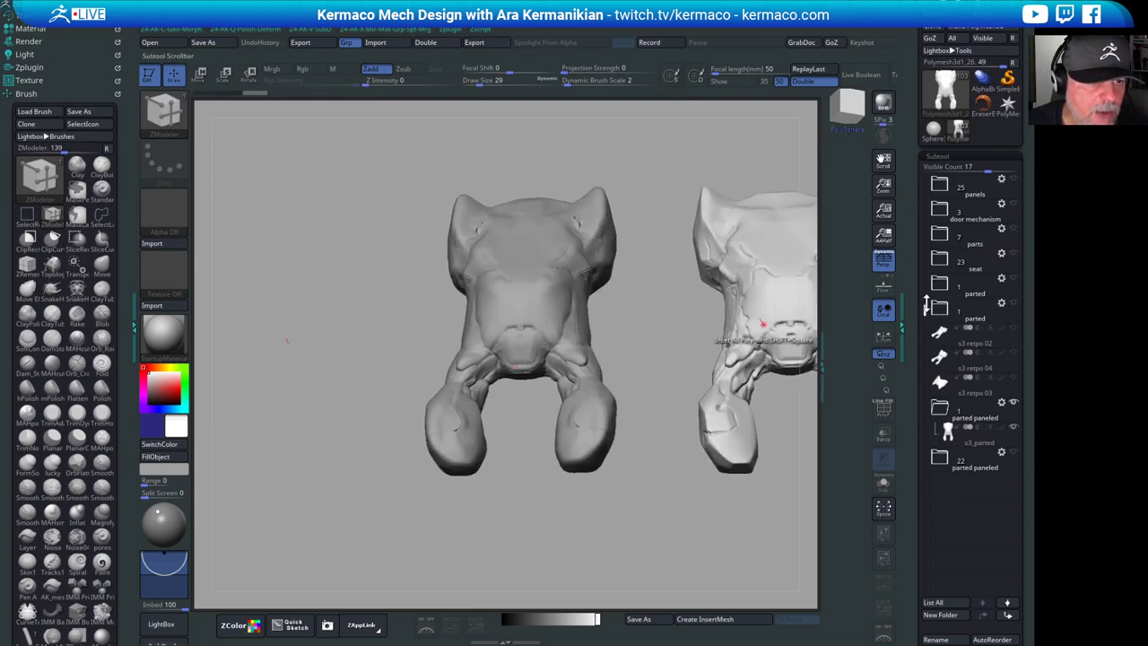
- Step Polymesh3d1_26 back in its undo history to its original position and examine its overlap with s3_parted
drag(927, 306, 925, 171)
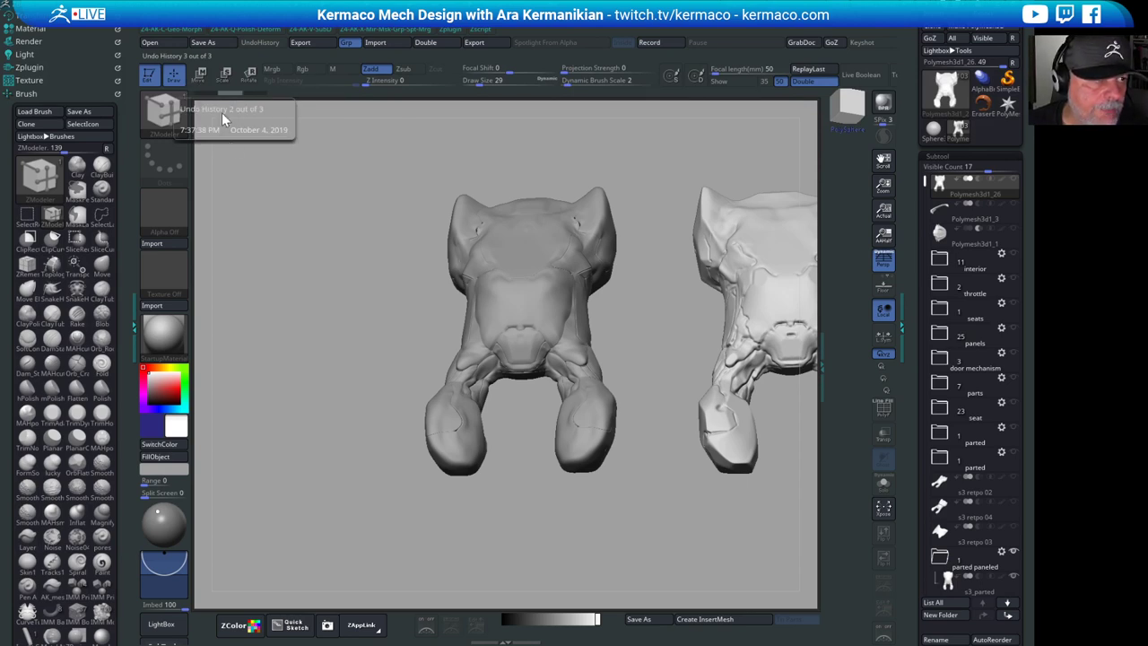
click(207, 94)
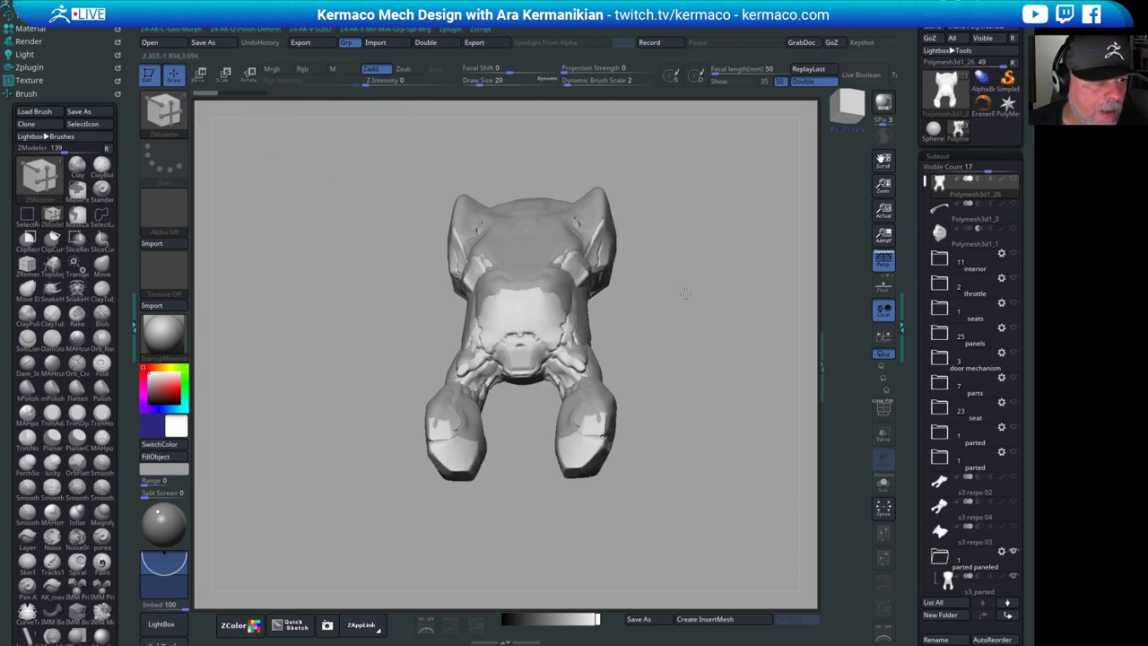
mouse_move(684, 294)
mouse_down()
mouse_move(710, 281)
mouse_move(906, 395)
mouse_up()
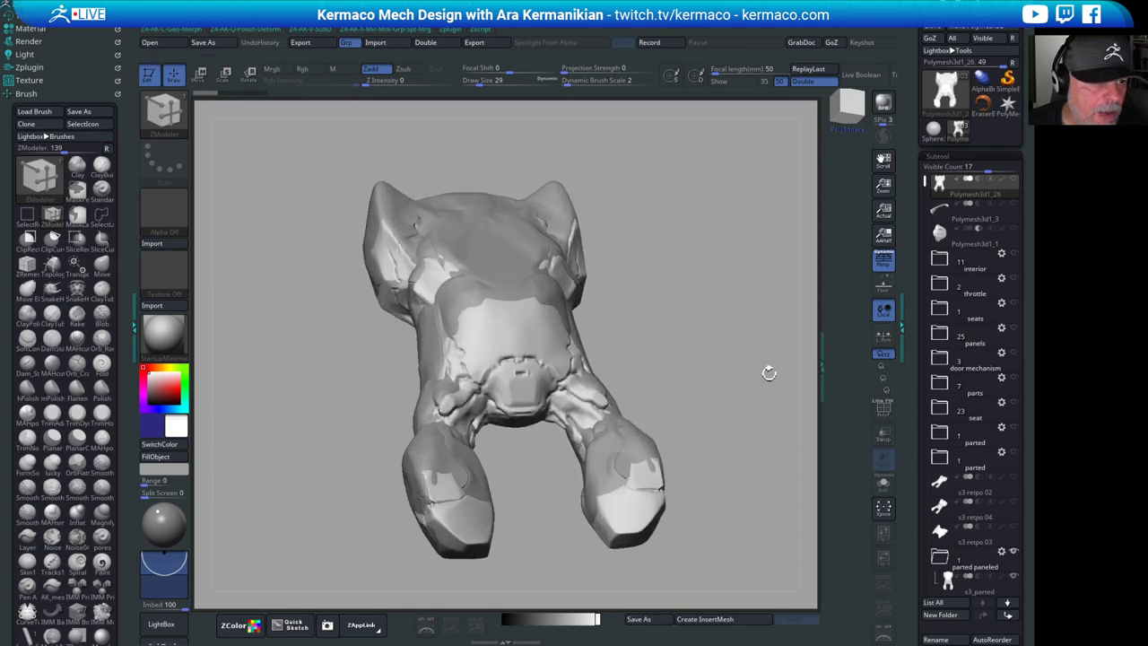
mouse_move(768, 372)
mouse_down()
mouse_move(752, 363)
mouse_move(804, 350)
mouse_up()
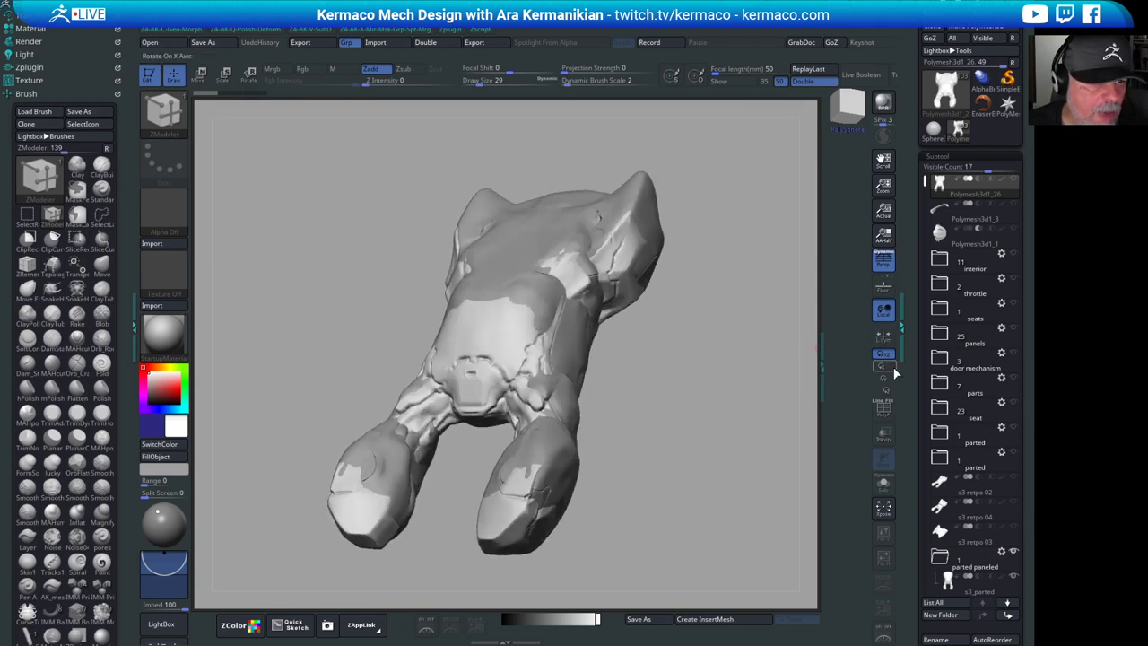
- Show the parted paneled folder of 22 separate panels, hiding the single-mesh s3_parted folder and the Polymesh3d1_26 sculpt
drag(926, 184, 948, 381)
click(940, 410)
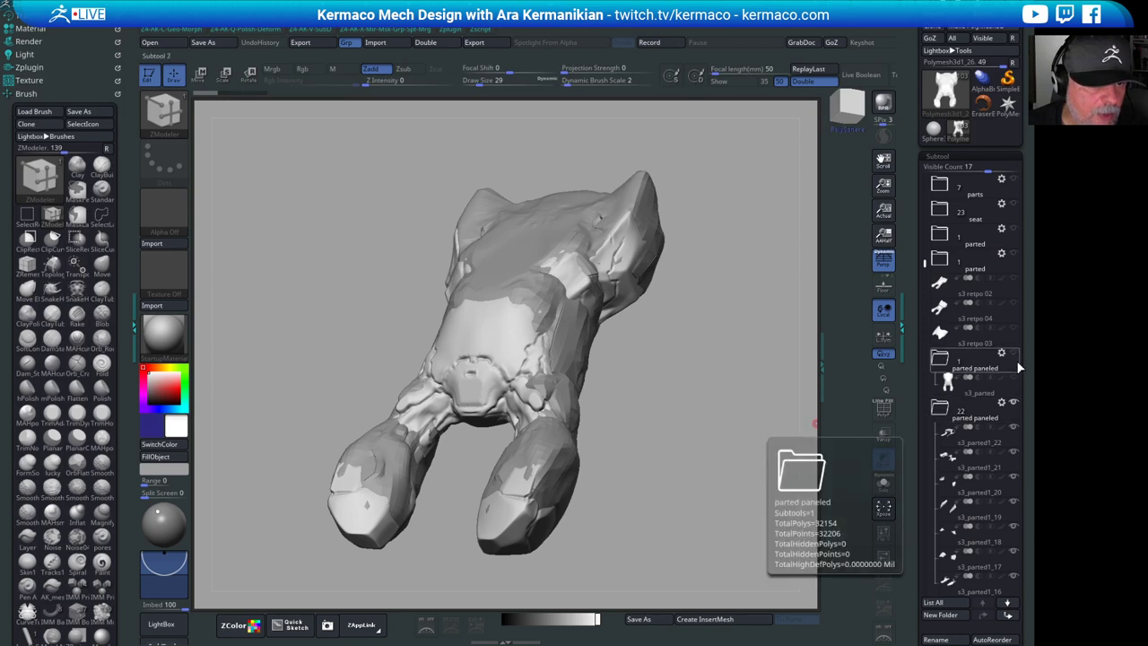
drag(746, 396, 754, 399)
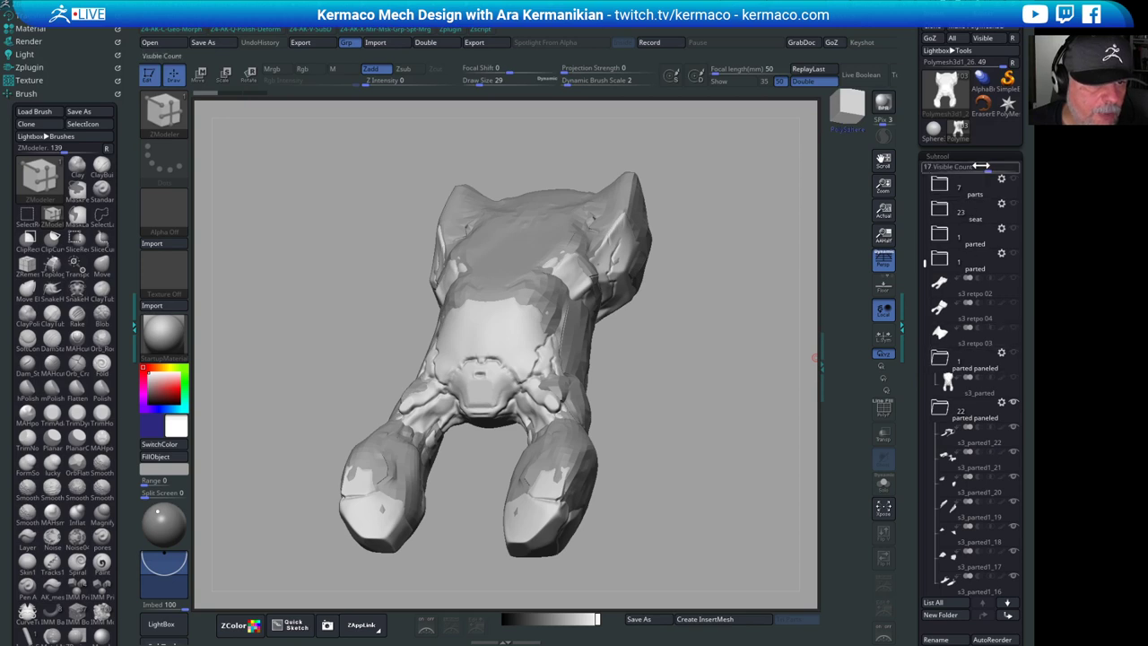
drag(923, 257, 915, 160)
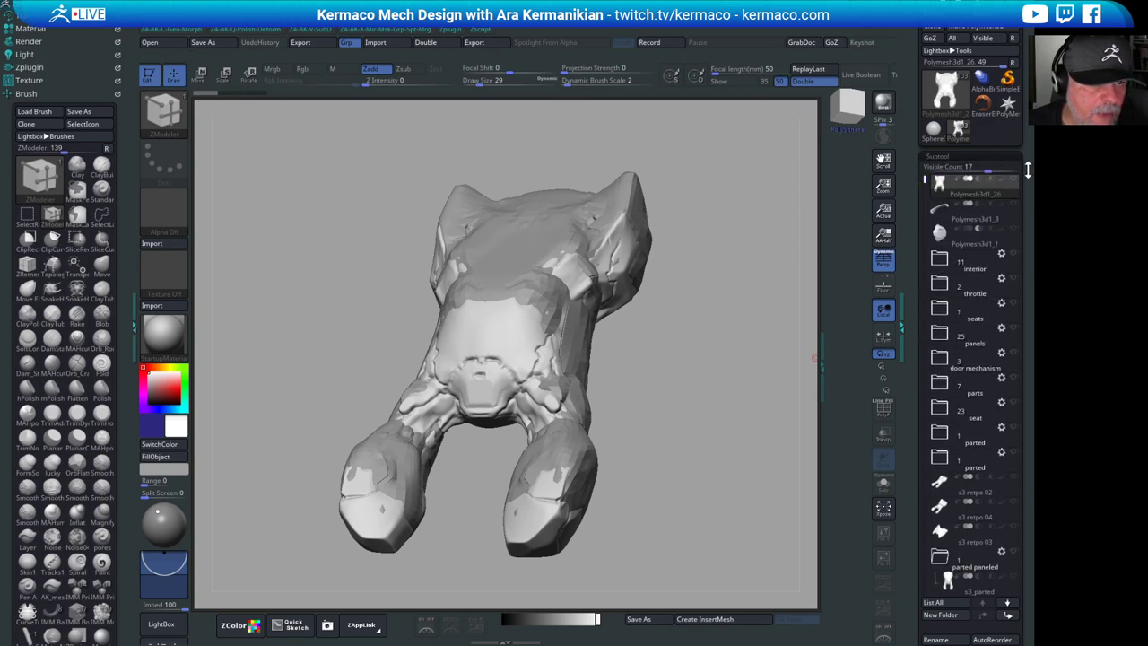
drag(716, 333, 739, 342)
drag(923, 179, 926, 389)
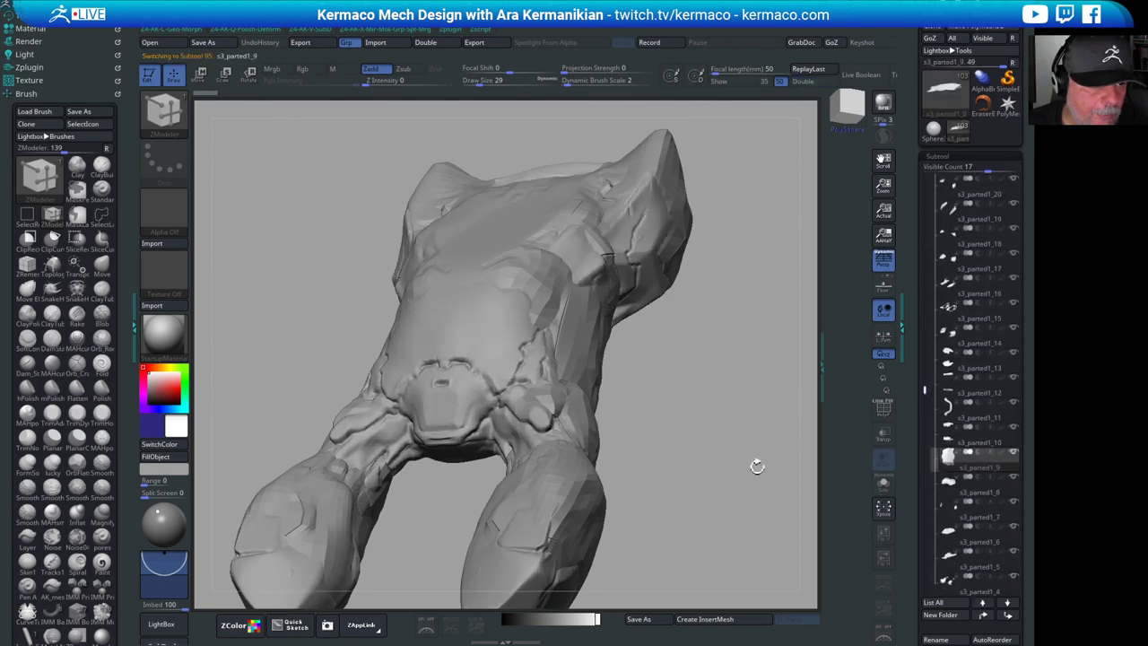
- Inspect the s3_parted1_8 panel's thickness and topology in Solo mode with polyframe on, then show the other panels again
click(721, 439)
click(883, 484)
drag(701, 436, 912, 489)
click(884, 410)
click(978, 492)
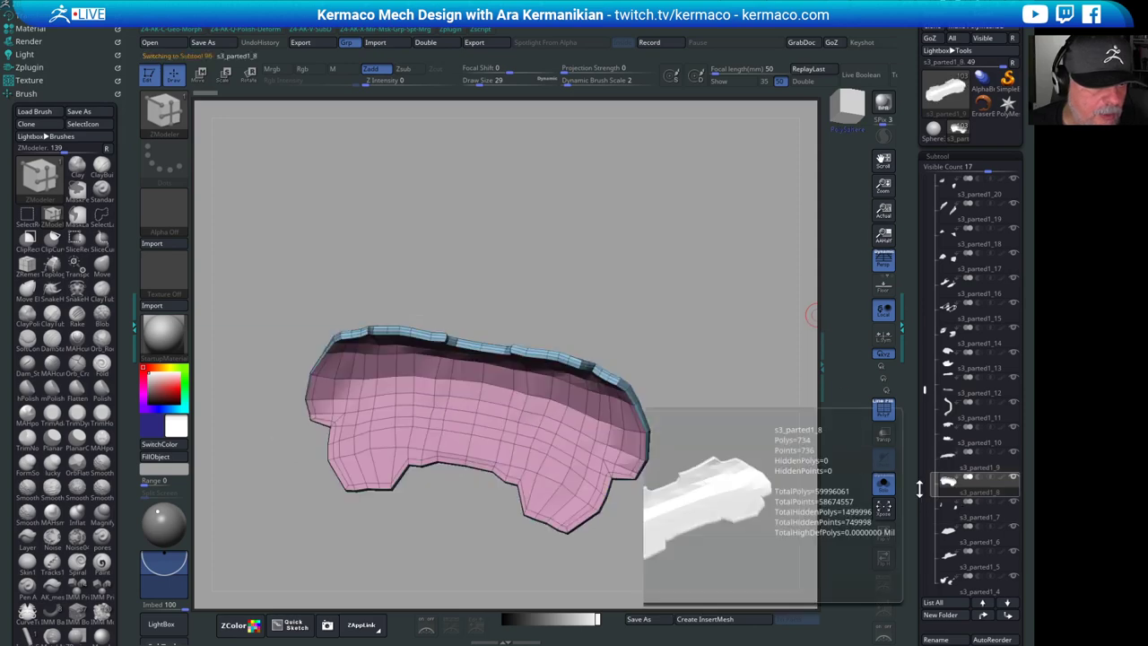
drag(763, 440, 812, 426)
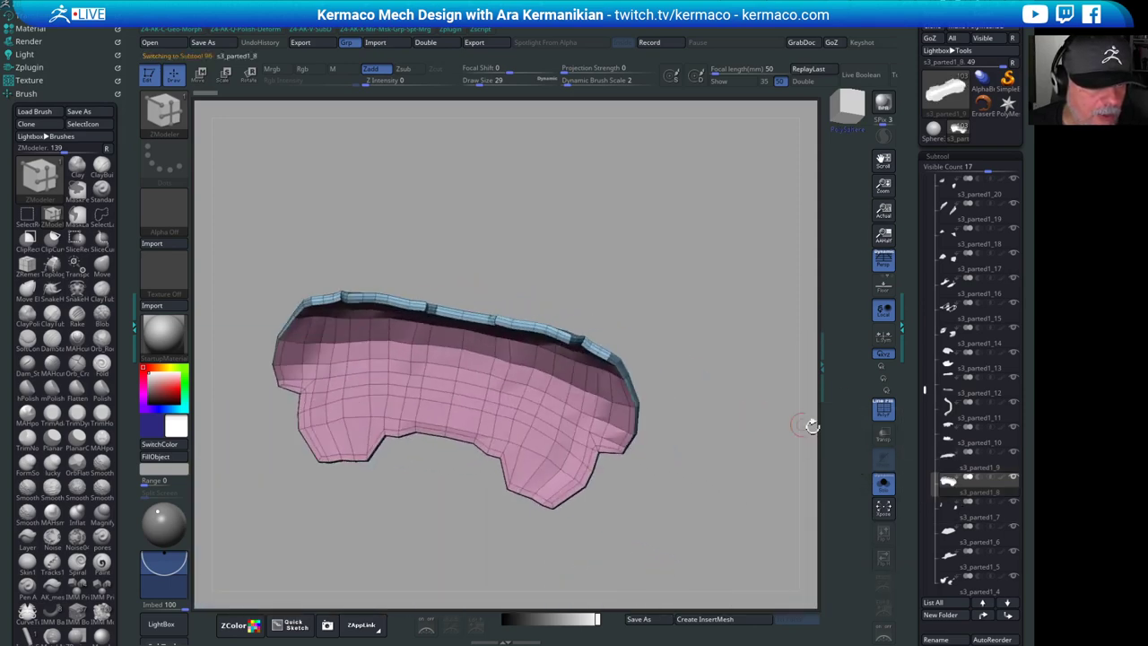
click(882, 483)
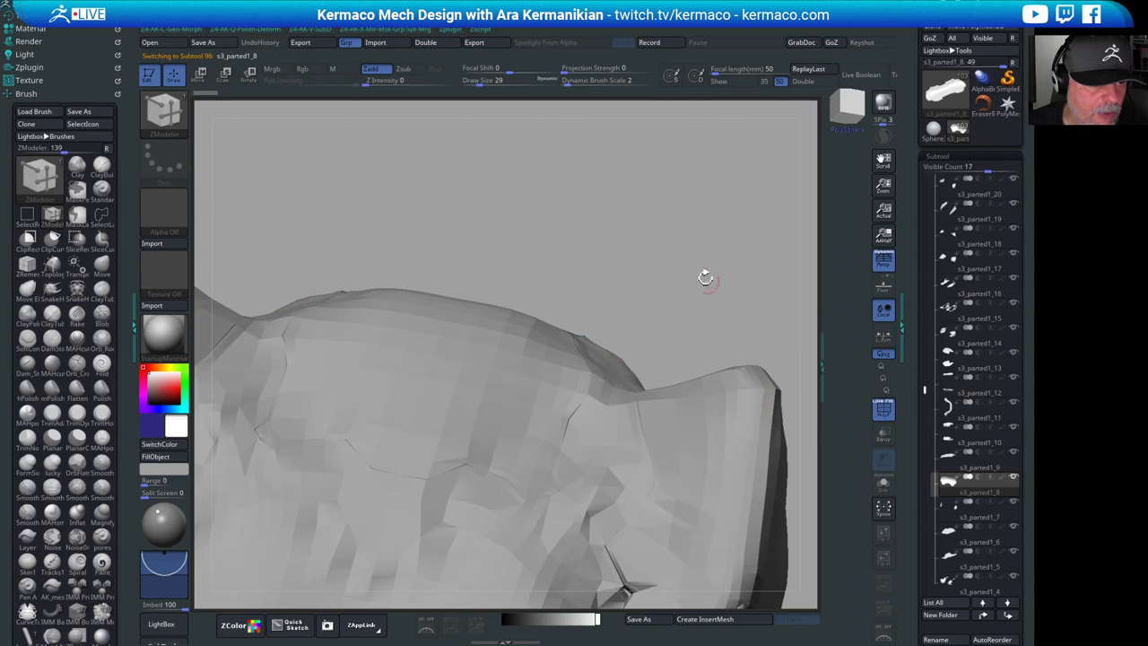
- Examine the seams around the s3_parted1_8 panel up close and return to the parted paneled folder
drag(706, 278, 657, 234)
key(f)
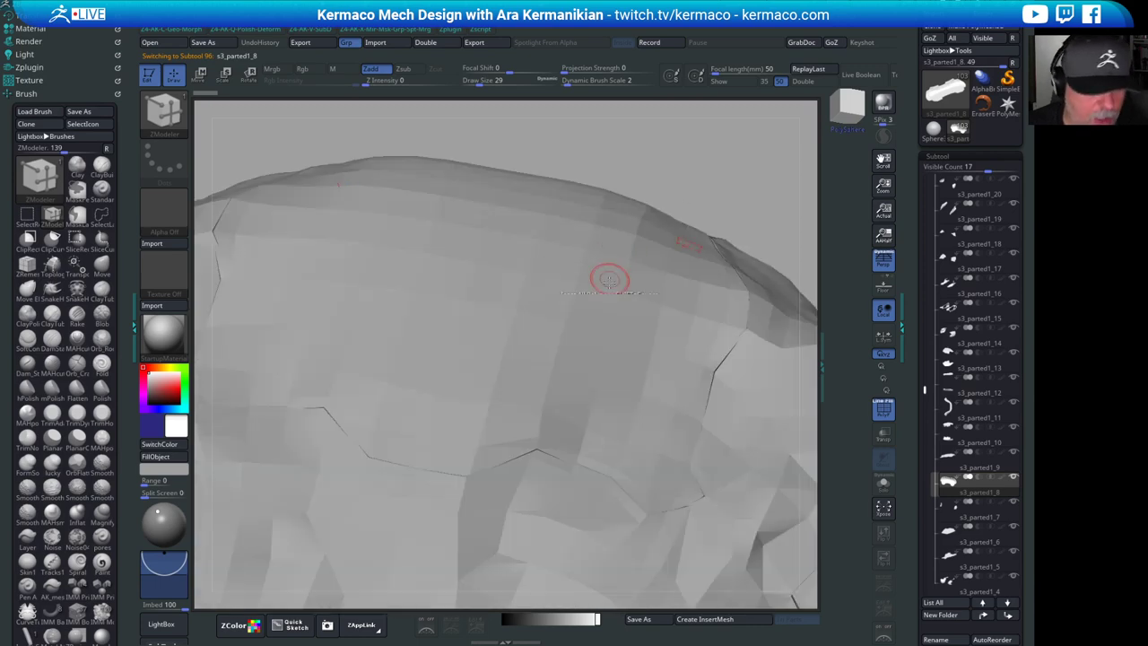
drag(749, 169, 813, 269)
drag(922, 384, 904, 311)
click(1016, 183)
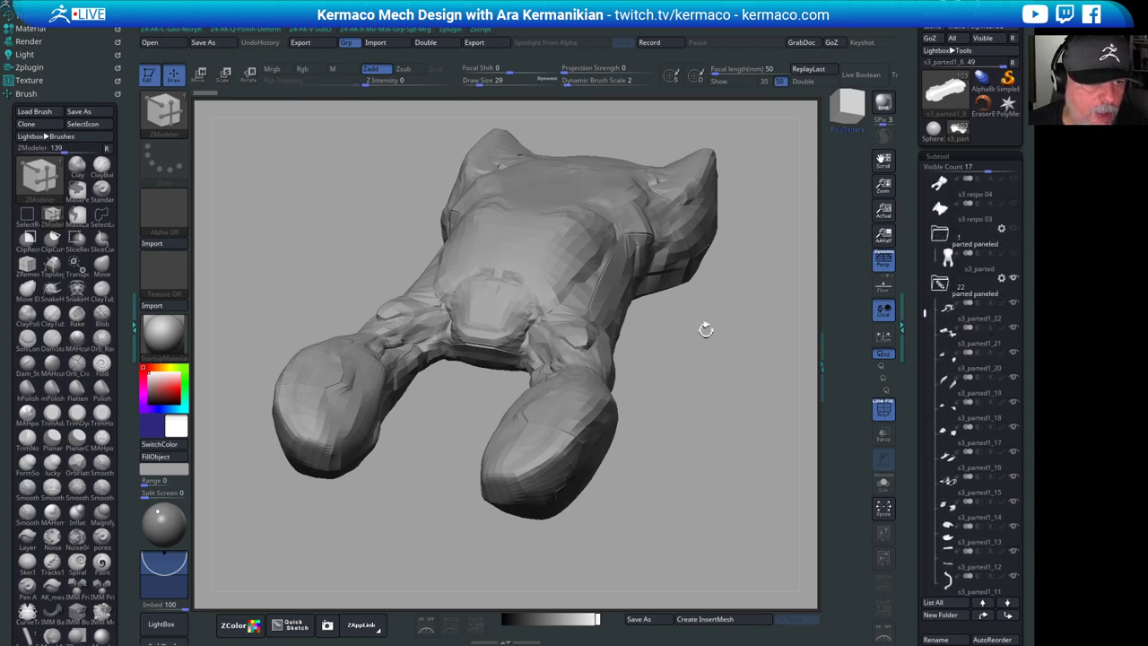
- Review the whole panelled body from the three-quarter view and select the s3_parted1_22 panel
mouse_move(712, 335)
mouse_down()
mouse_move(744, 346)
mouse_move(742, 359)
mouse_move(705, 348)
mouse_up()
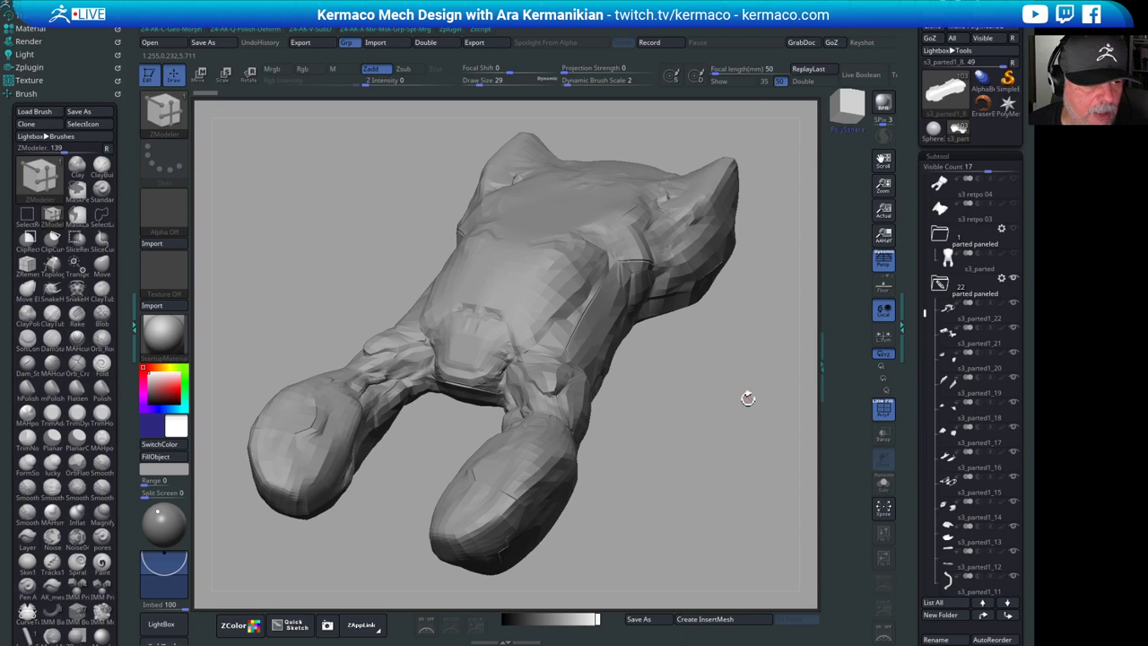
drag(749, 398, 757, 394)
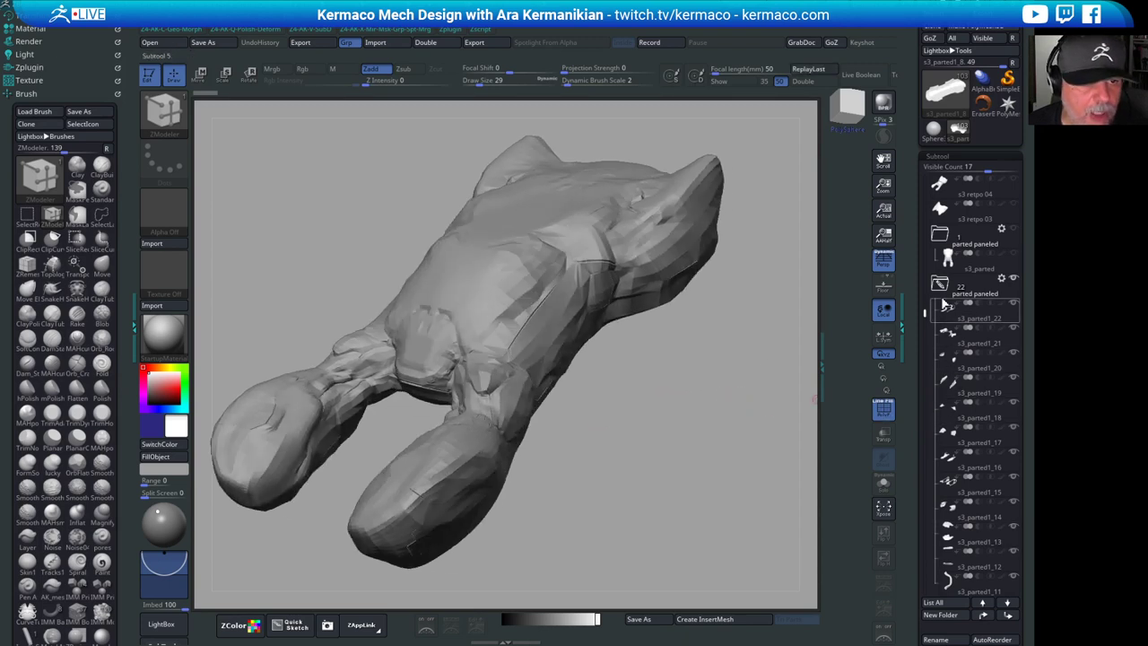
drag(745, 359, 812, 343)
mouse_move(960, 311)
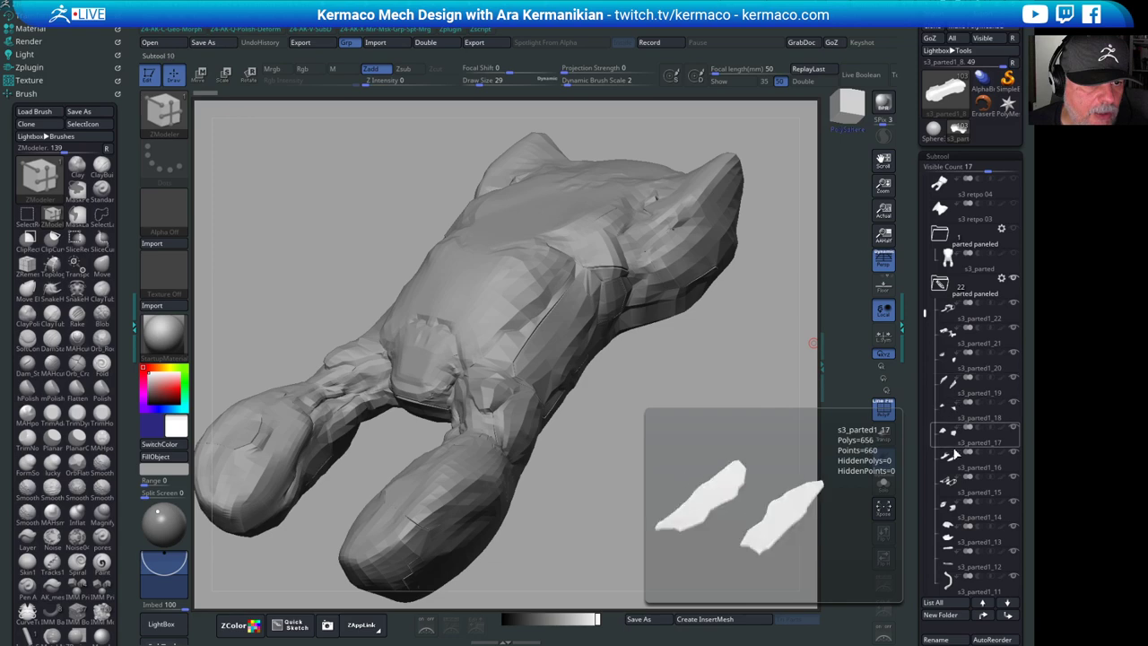
click(951, 310)
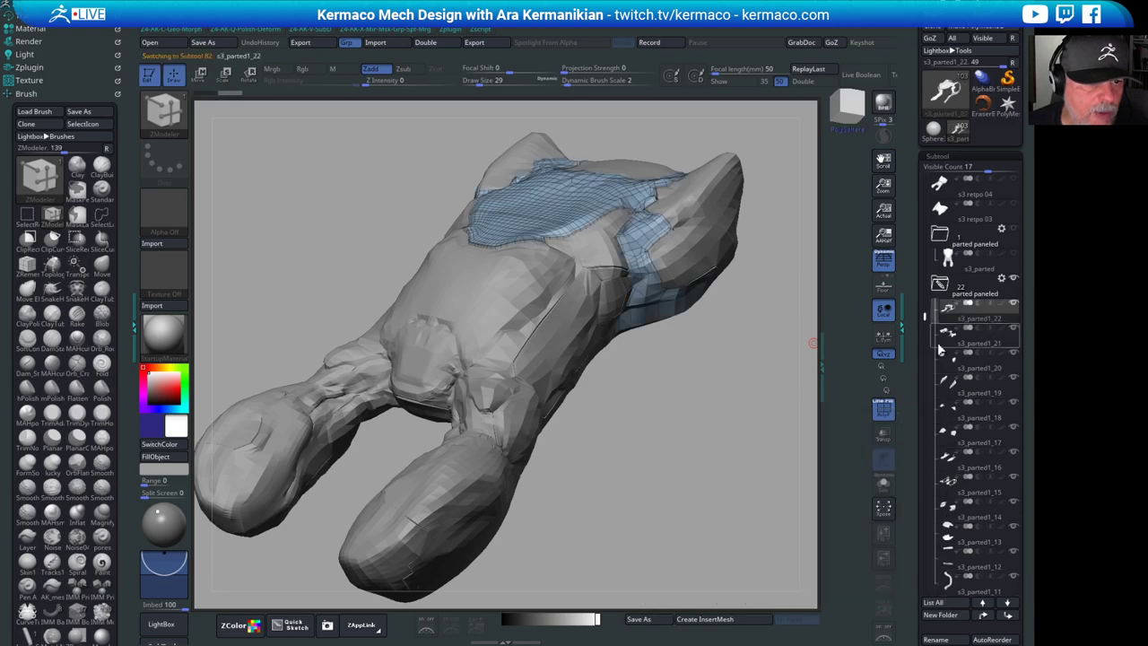
- Select the s3_parted1_21 panel and turn on ghosted transparency so it stands out from the other panels
mouse_move(713, 428)
mouse_down()
mouse_move(689, 428)
mouse_move(690, 451)
mouse_move(862, 437)
mouse_up()
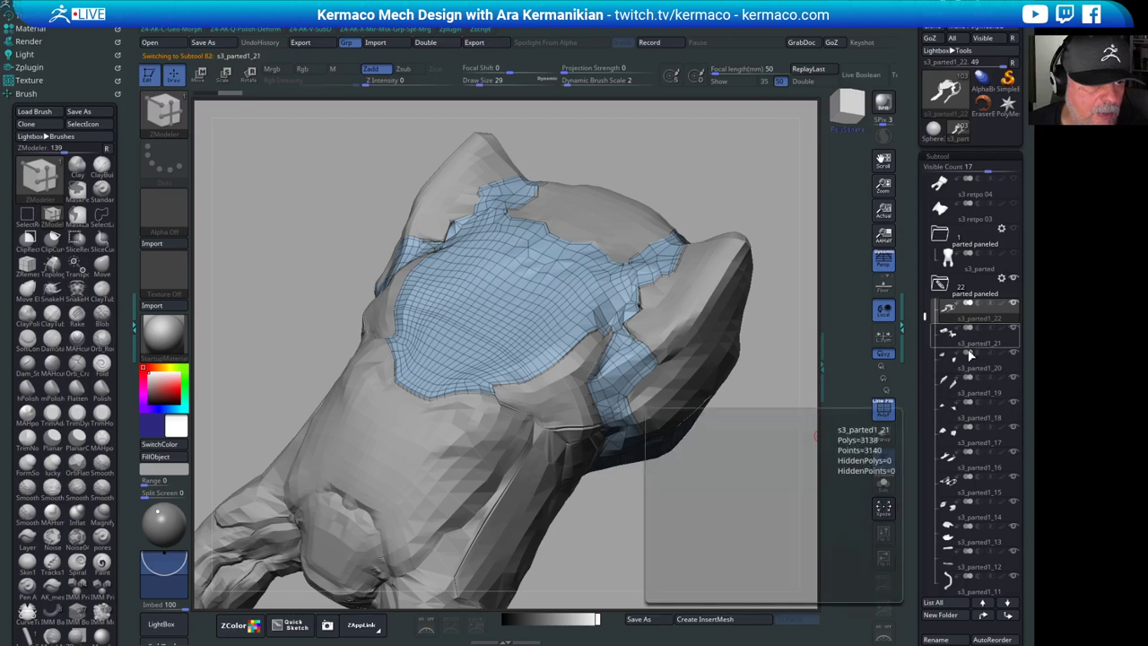
click(977, 342)
drag(671, 512, 859, 428)
click(886, 435)
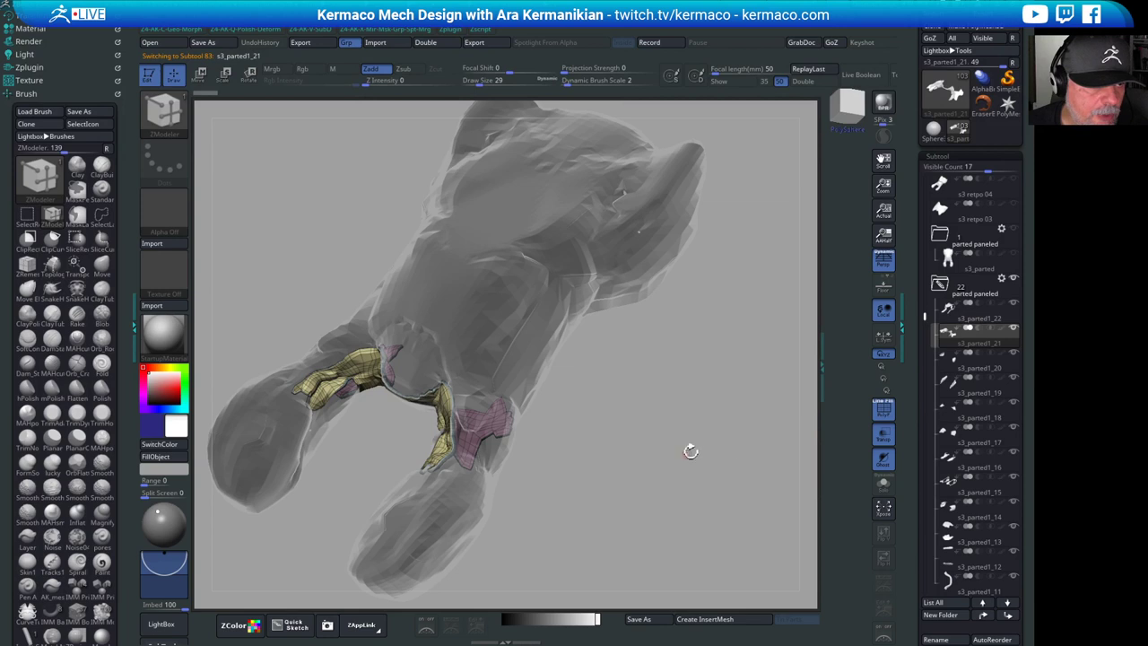
drag(692, 449, 770, 392)
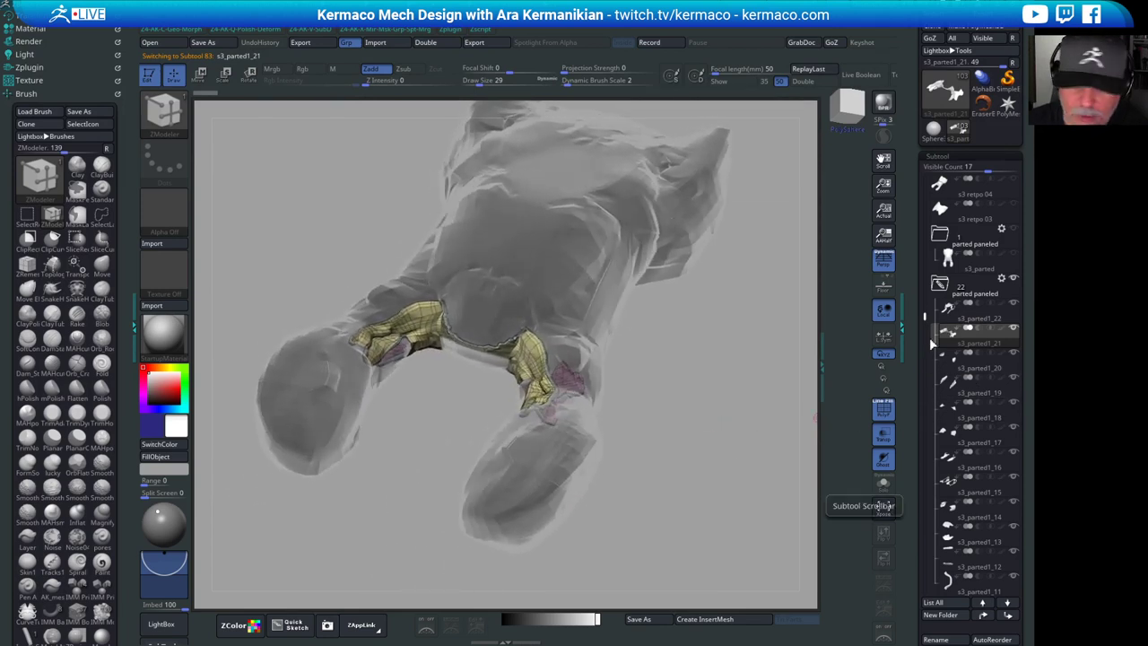
- Step down through the separate panels one by one from s3_parted1_20 to s3_parted1_1, examining each against the ghosted body
key(Down)
key(Down)
key(Down)
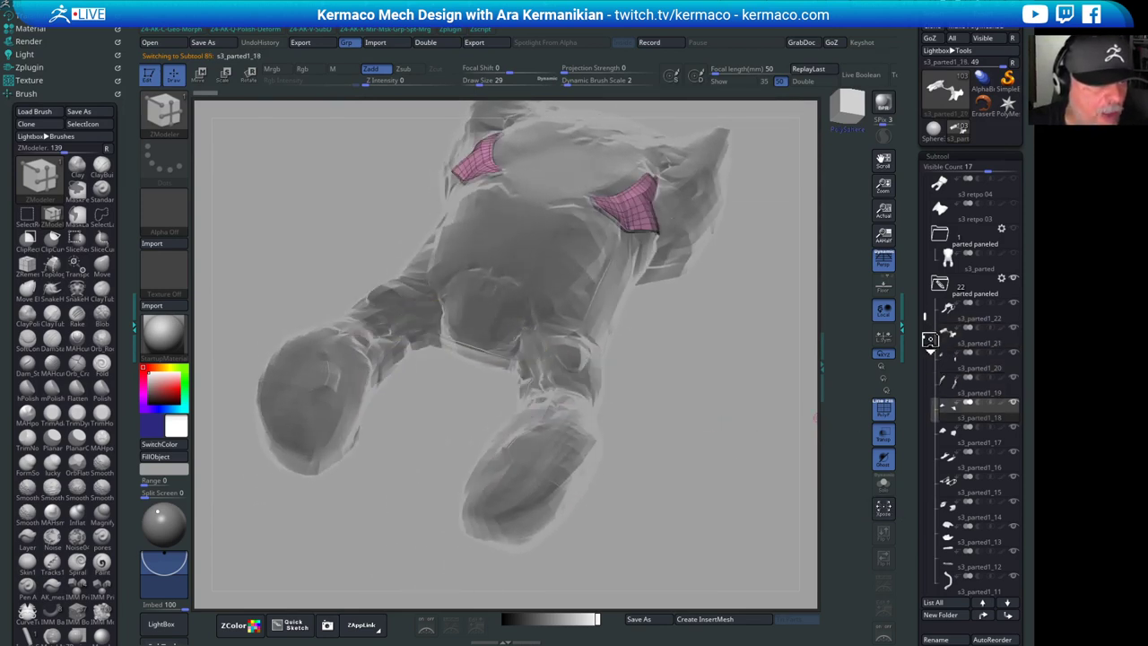
key(Down)
key(Down)
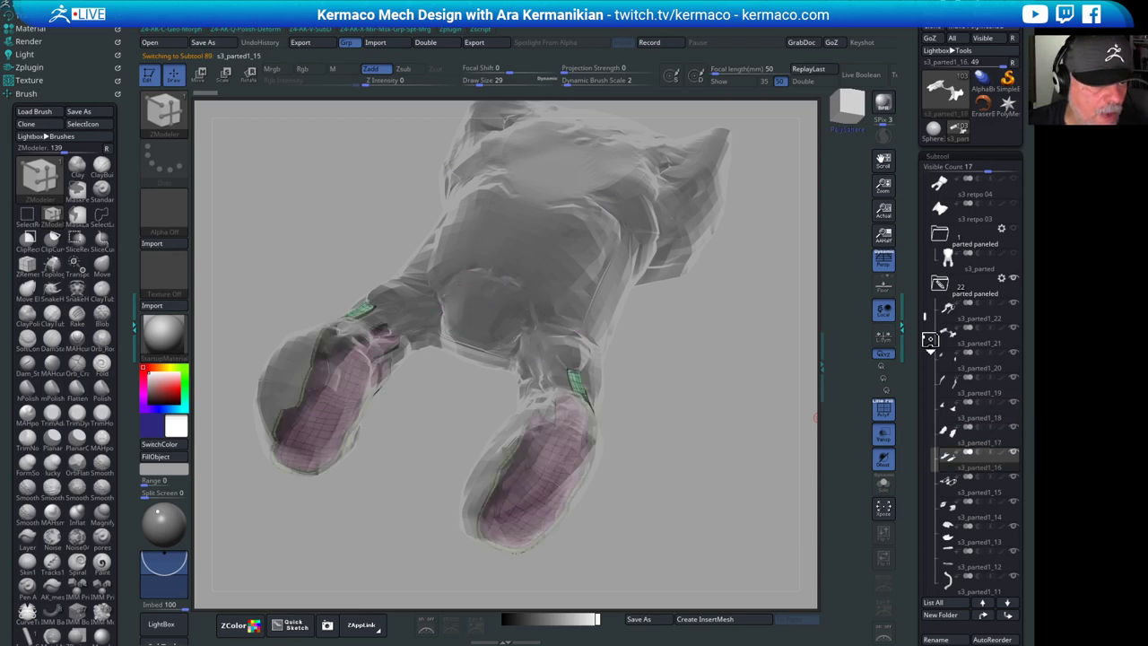
key(Down)
key(Down)
key(Down)
key(Down)
key(Down)
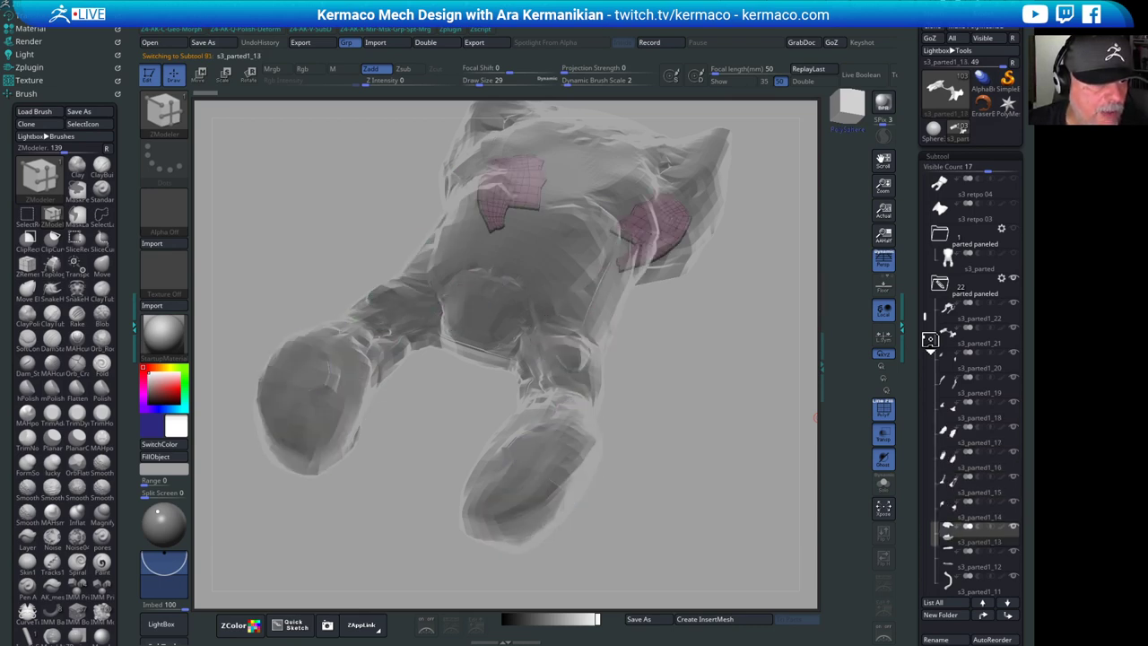
key(Down)
key(Down)
key(Down)
key(Down)
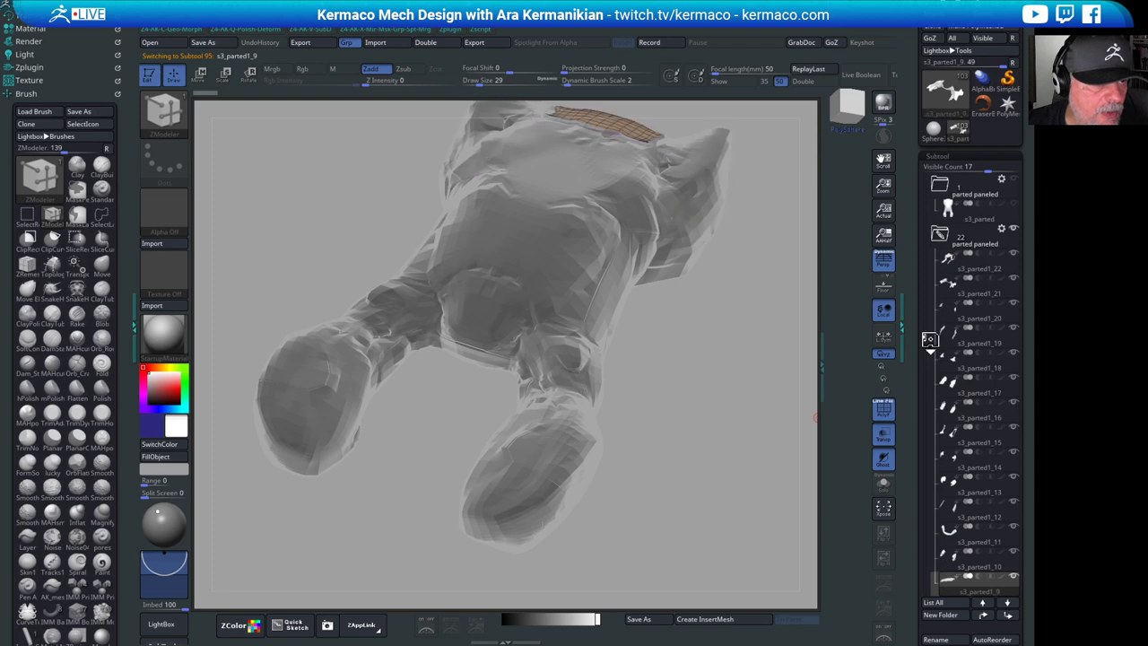
key(Down)
key(Down)
key(Down)
key(Down)
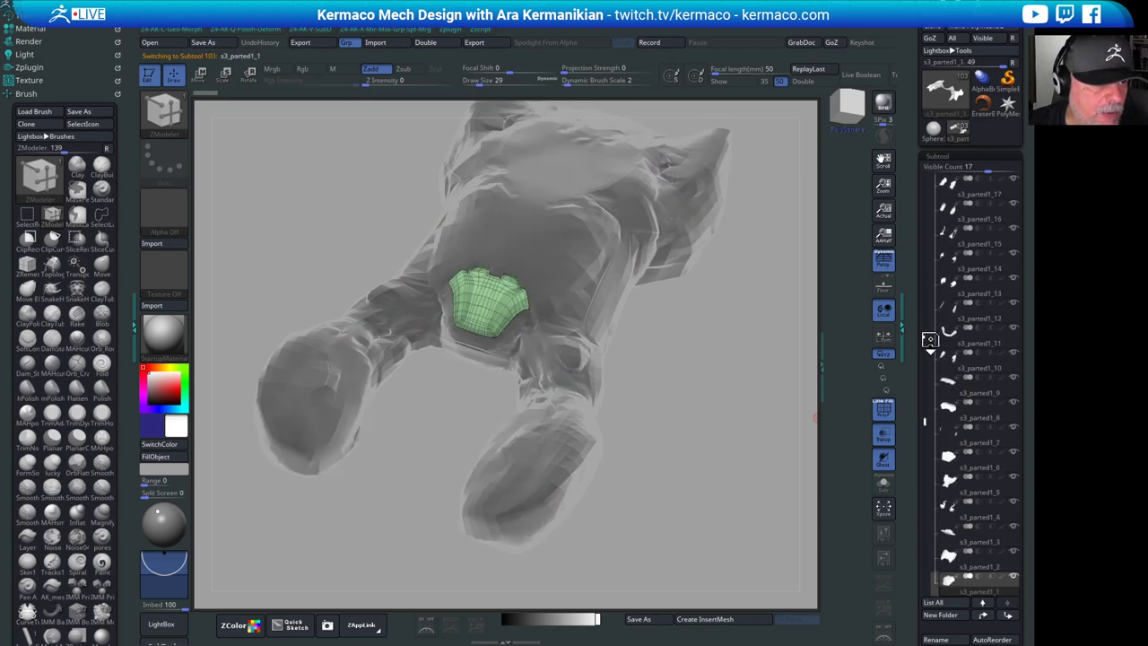
- Step back up through the panels from s3_parted1_1 to the retopo meshes above the parted paneled folders, examining each one
key(Up)
key(Up)
key(Up)
key(Up)
key(Up)
key(Up)
key(Up)
key(Up)
key(Up)
key(Up)
key(Up)
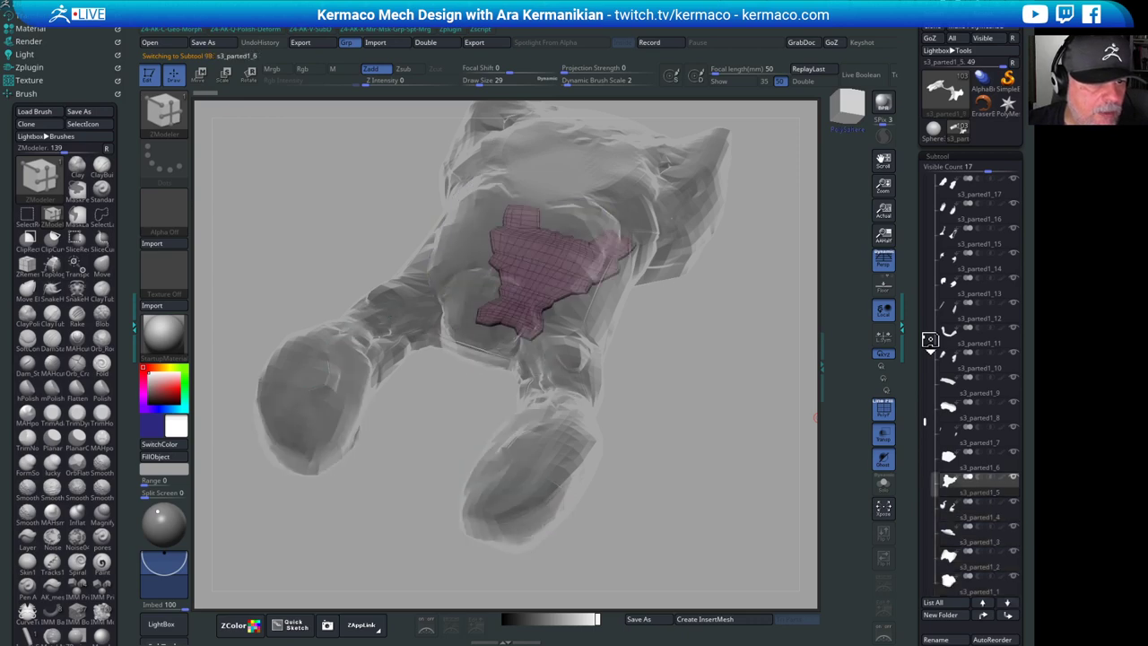
key(Up)
key(Up)
key(Up)
key(Up)
key(Up)
key(Up)
key(Up)
key(Up)
key(Up)
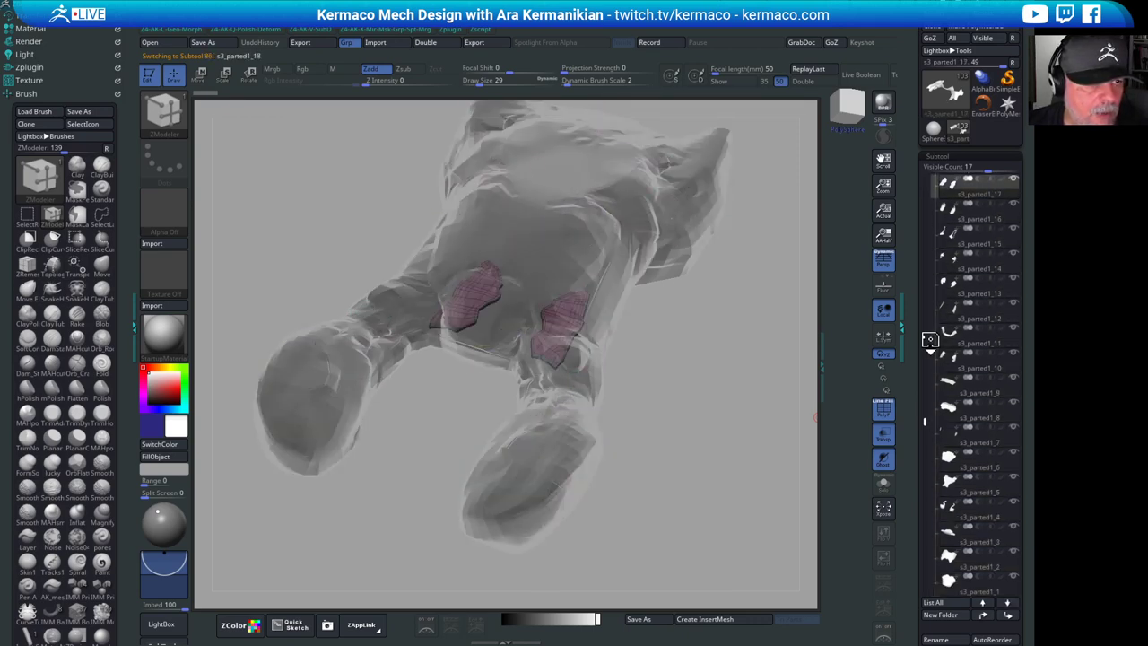
key(Up)
key(Up)
key(Up)
key(Up)
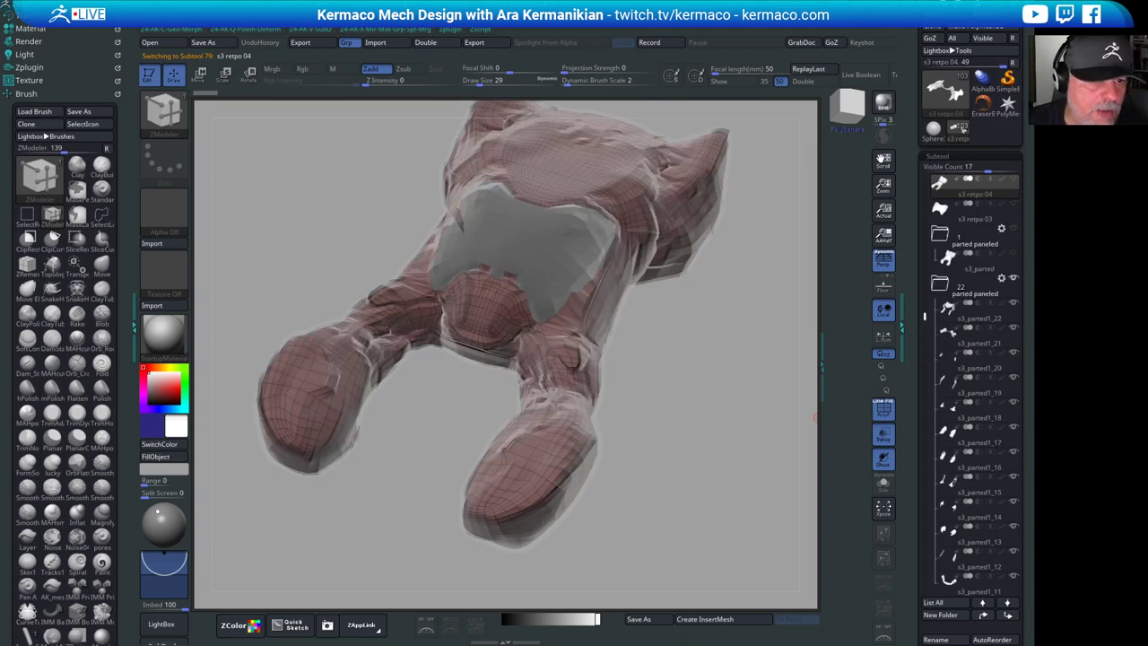
- Select the single-mesh s3_parted subtool and go back to the start of its undo history strip
key(Down)
key(Down)
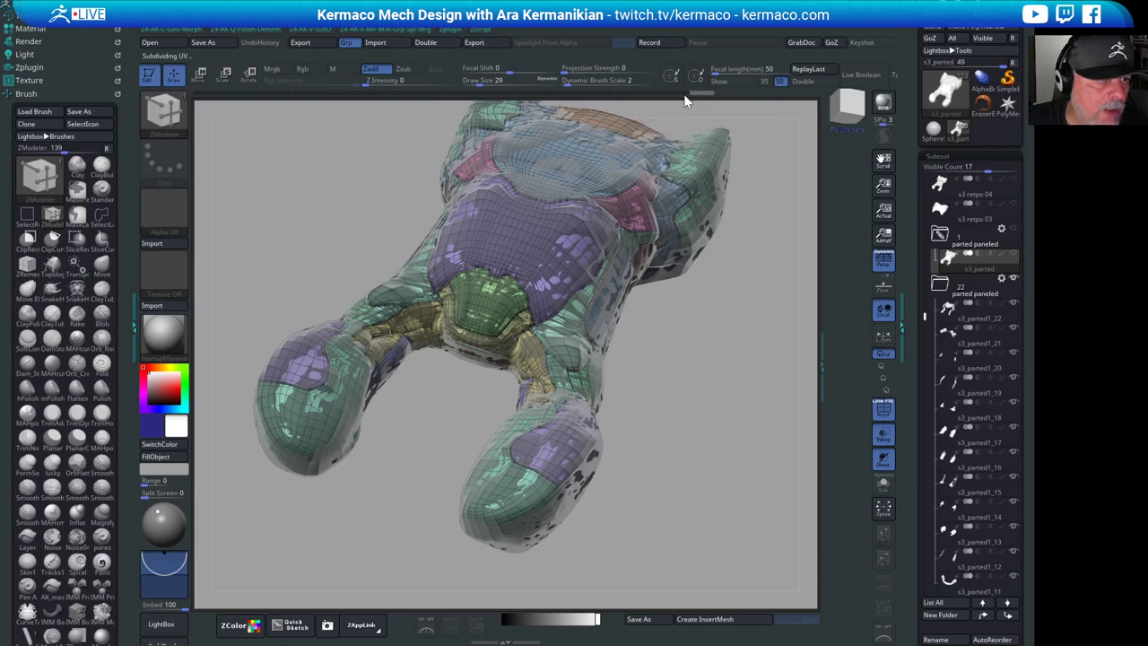
drag(684, 95, 120, 102)
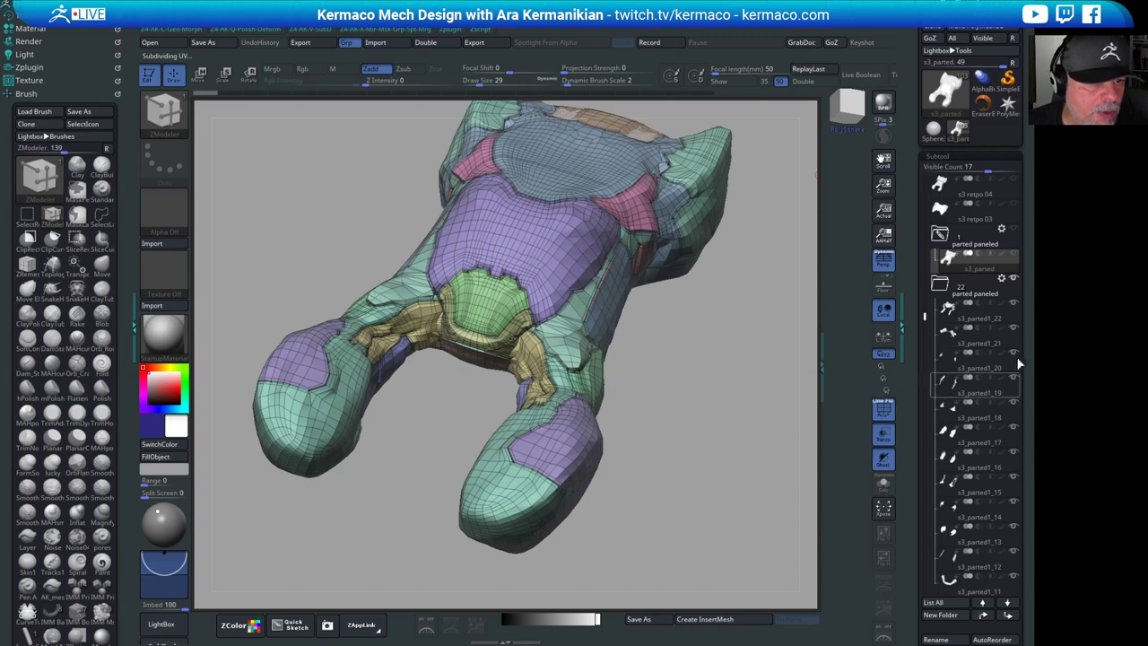
- Collapse the parted paneled folder that contains s3_parted and quick-save the project
click(942, 236)
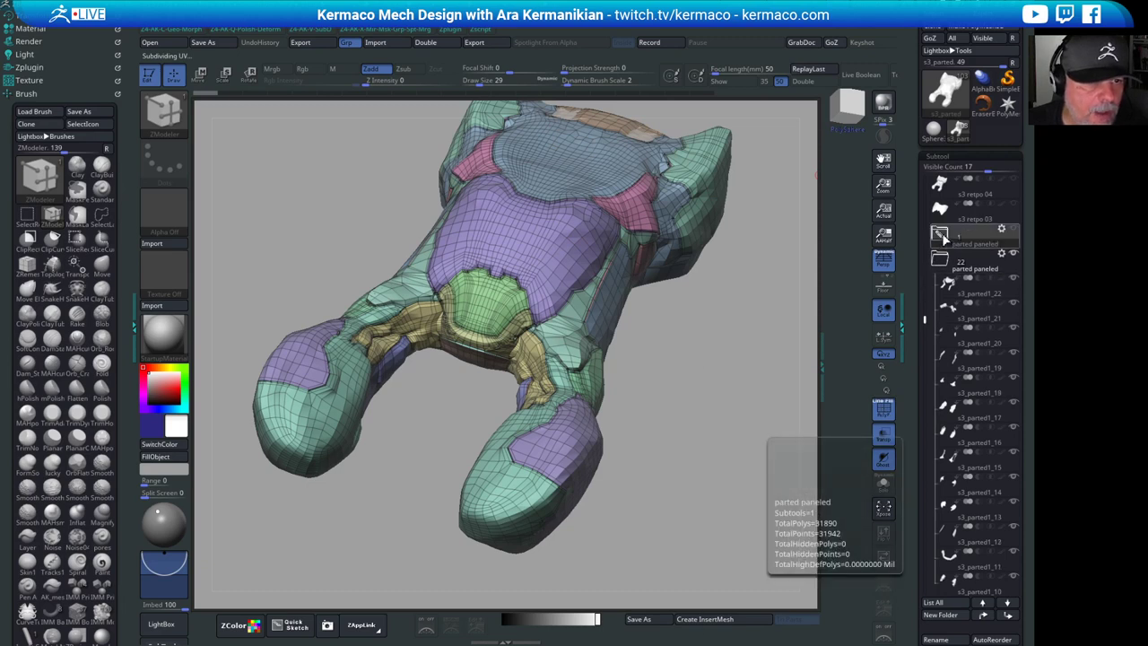
click(765, 28)
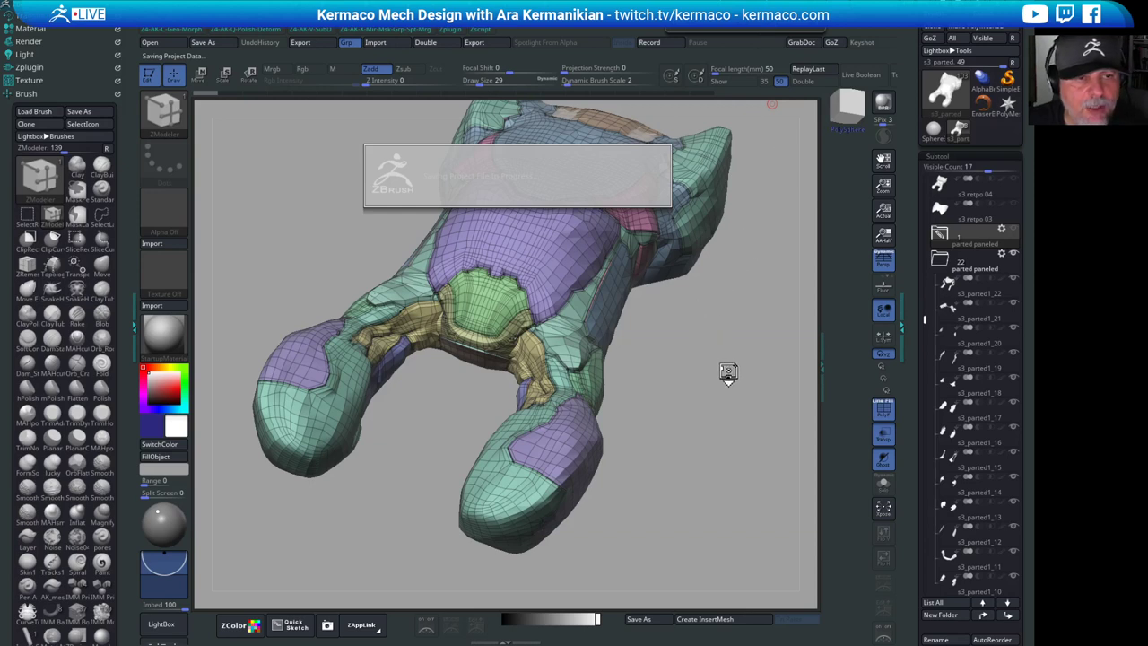
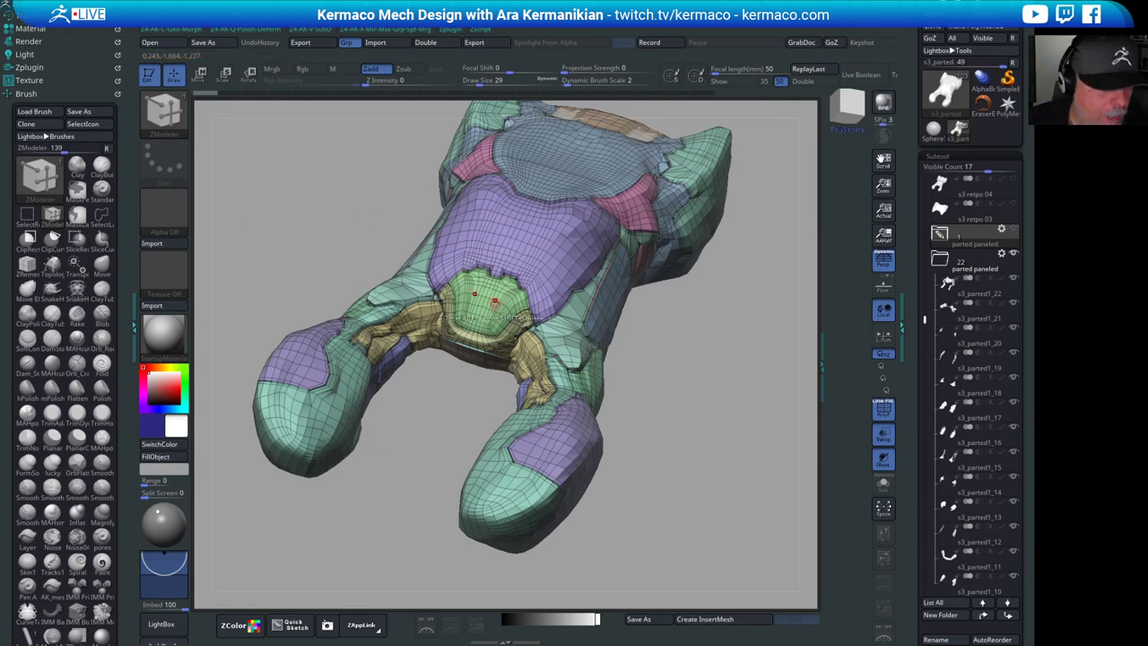
- Examine the coloured polygroup panels around the torso and shoulders of the s3_parted mesh up close
drag(692, 365, 782, 429)
alt+drag(783, 429, 690, 433)
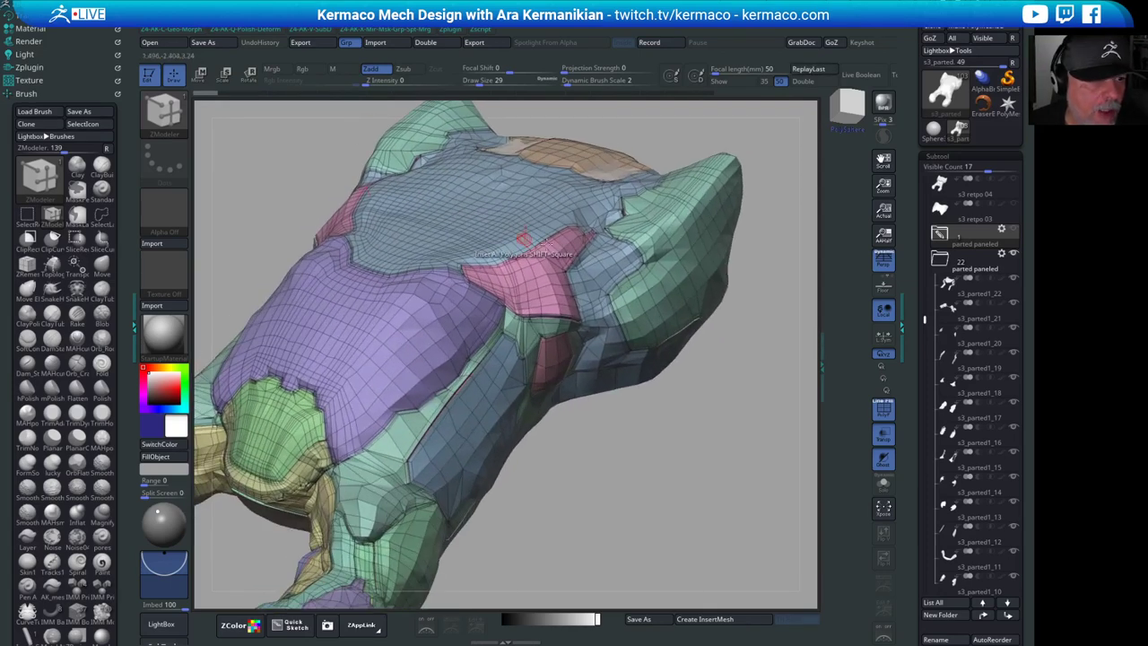
drag(777, 337, 904, 261)
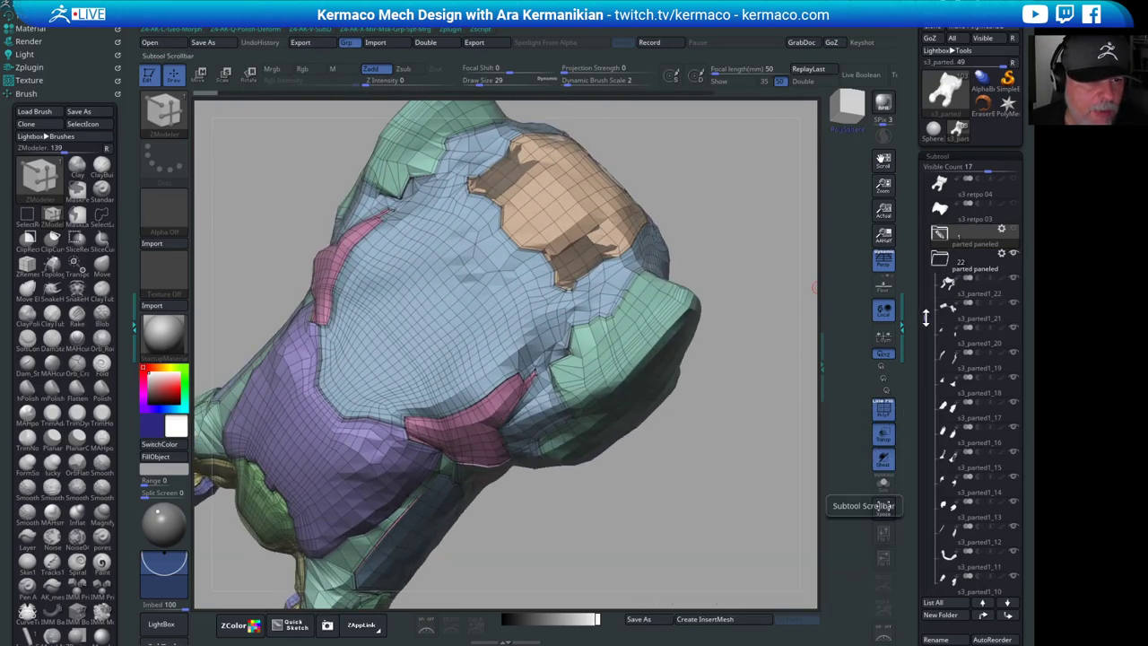
drag(925, 318, 944, 143)
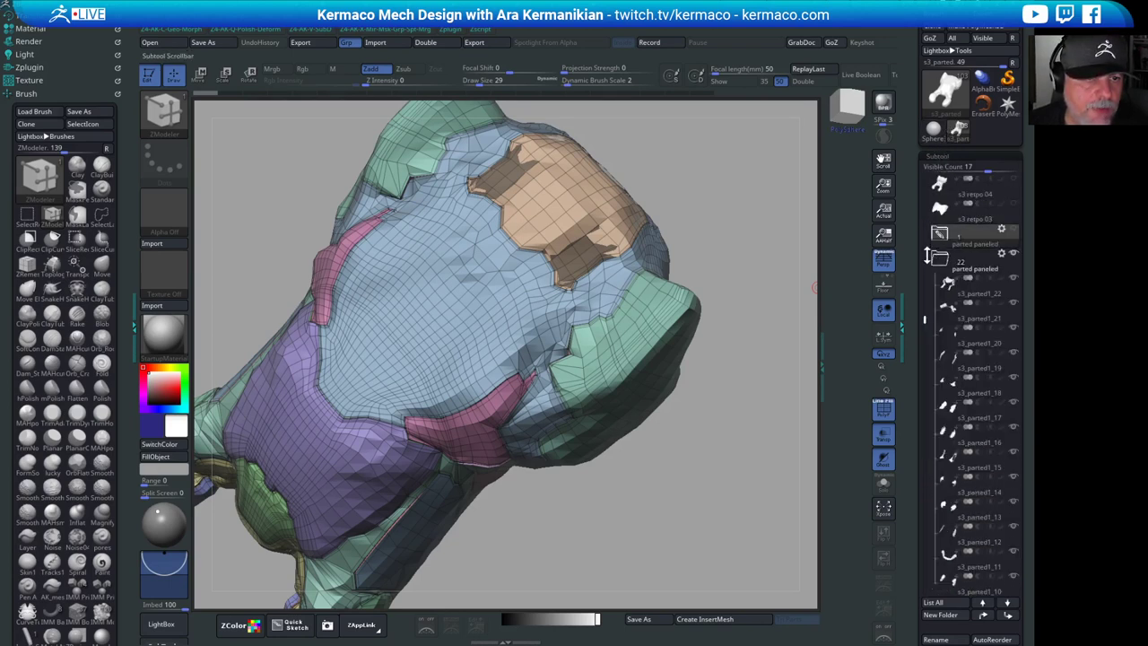
- Select the s3_parted1_22 panel and inspect its shape from several angles against the ghosted body
click(975, 298)
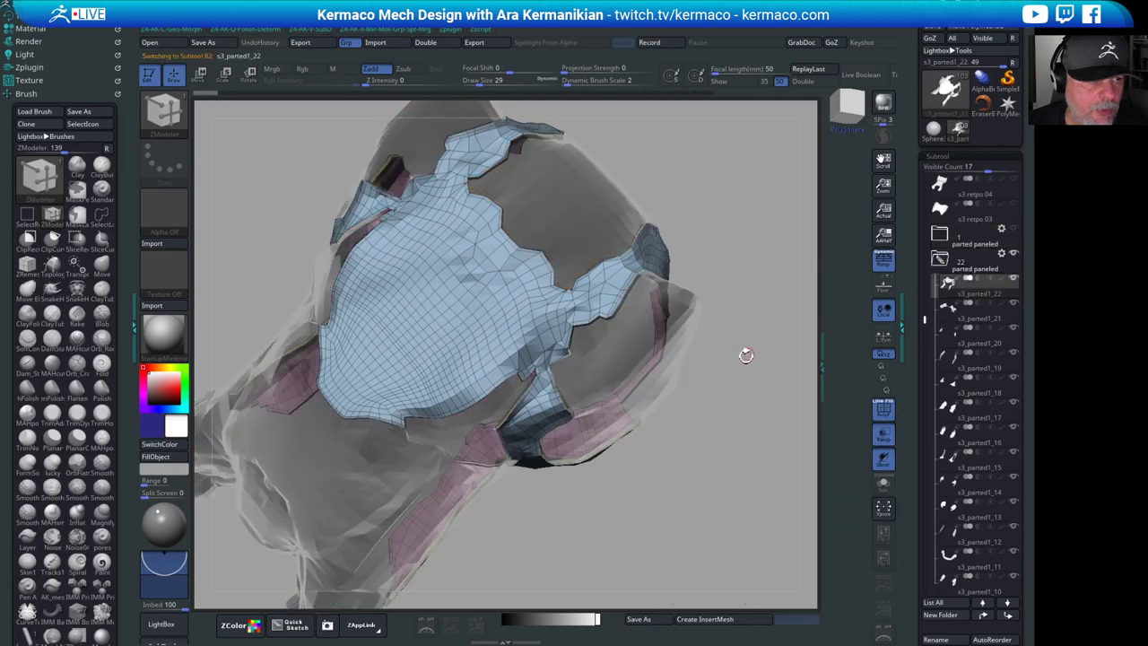
drag(707, 350, 794, 313)
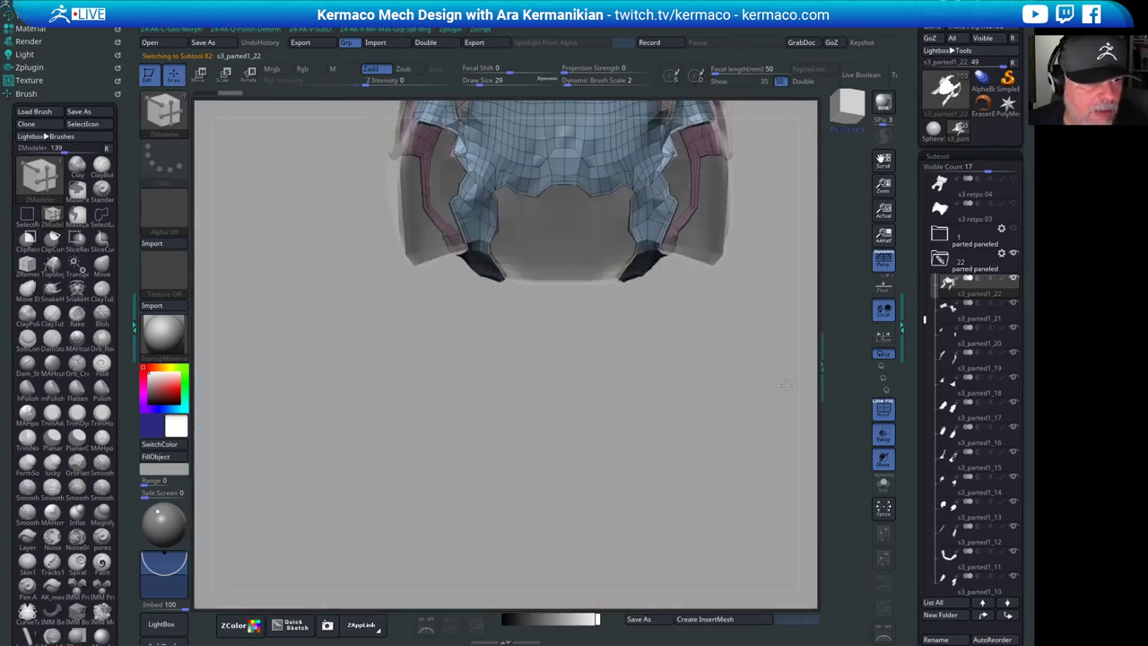
drag(794, 234, 716, 345)
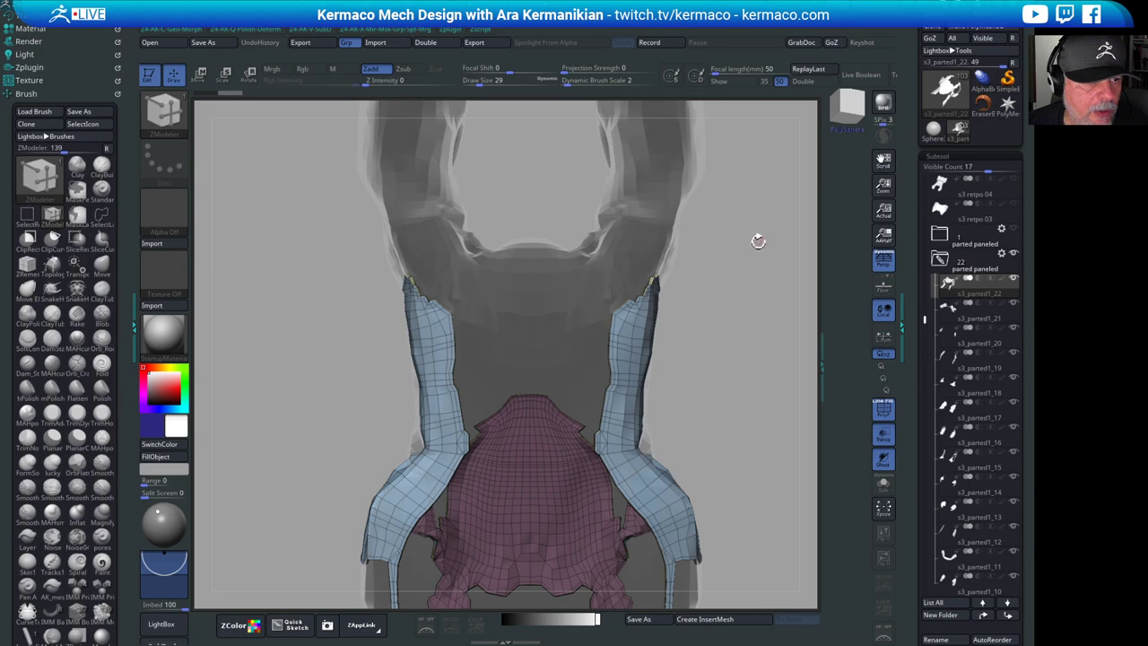
mouse_move(754, 240)
mouse_down()
mouse_move(623, 605)
mouse_move(720, 264)
mouse_up()
mouse_move(716, 328)
alt+mouse_down()
mouse_move(756, 311)
mouse_move(727, 344)
mouse_move(731, 281)
alt+mouse_up()
mouse_move(742, 387)
alt+mouse_down()
mouse_move(702, 192)
mouse_move(749, 281)
mouse_move(733, 328)
mouse_move(776, 394)
mouse_move(720, 405)
mouse_move(688, 315)
mouse_move(749, 351)
alt+mouse_up()
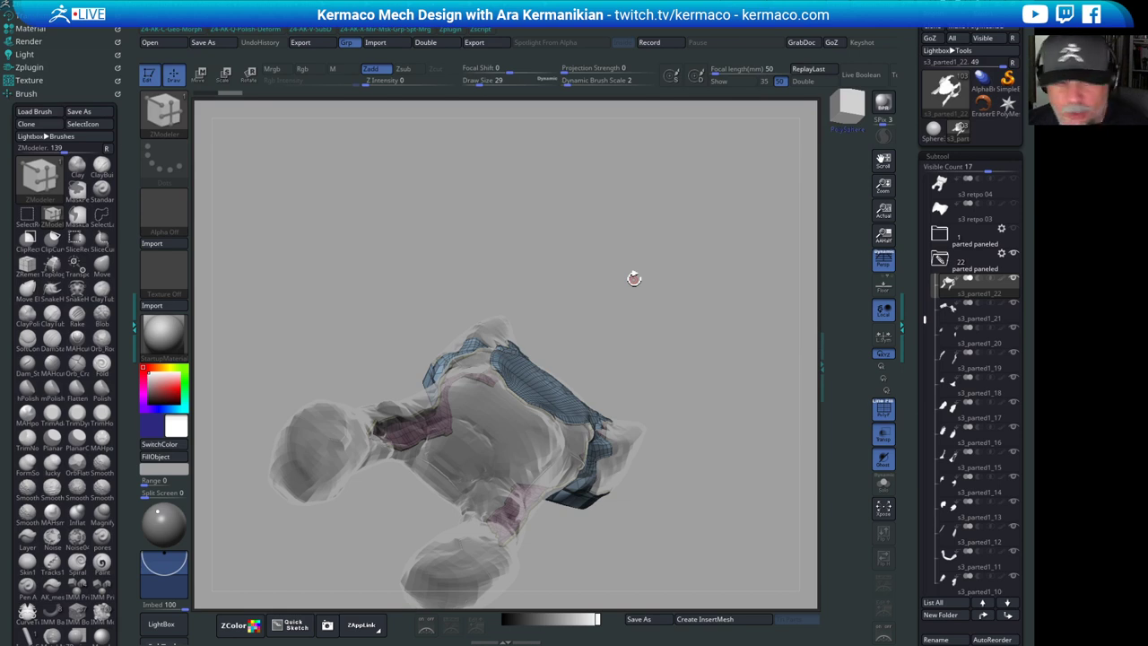
drag(613, 215, 717, 290)
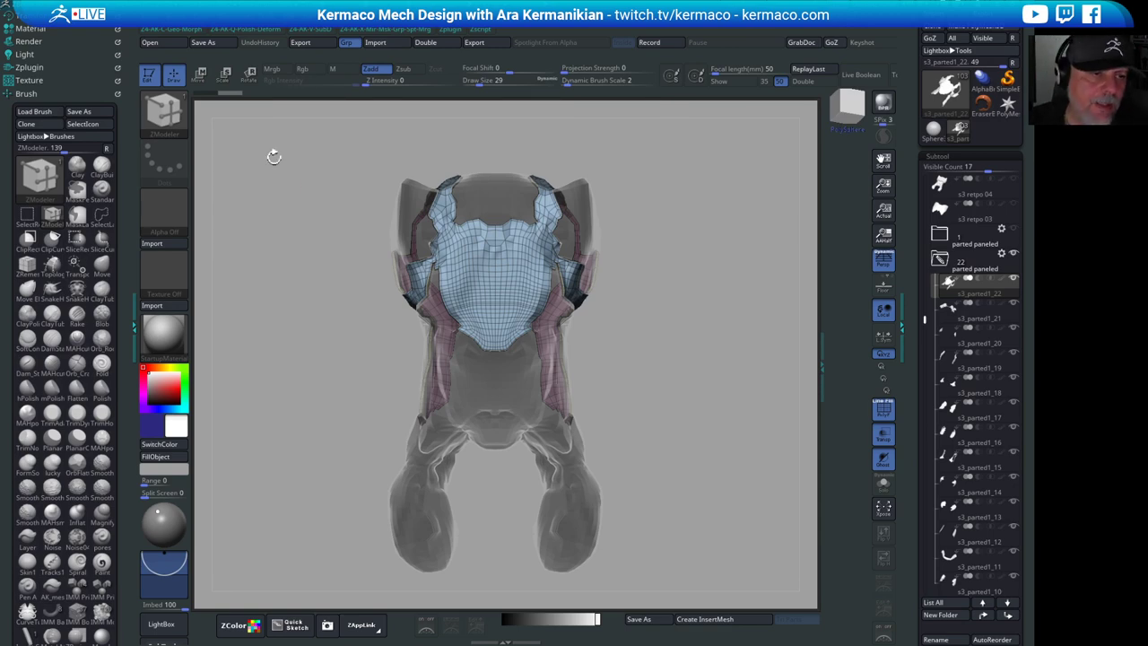
drag(647, 316, 684, 310)
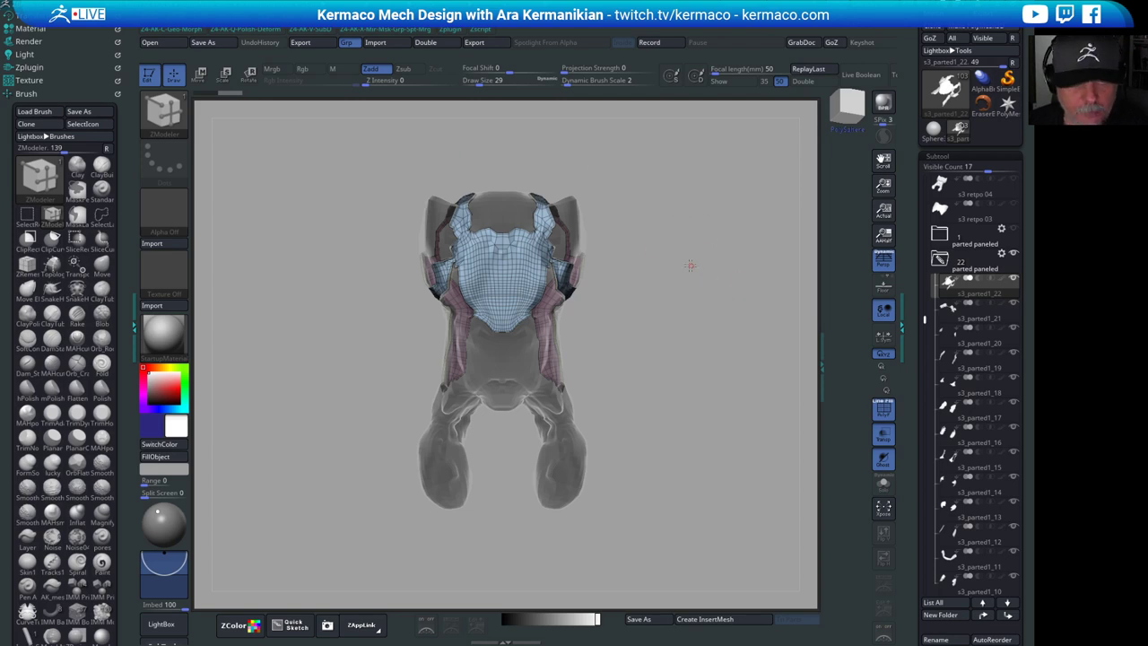
drag(689, 265, 721, 321)
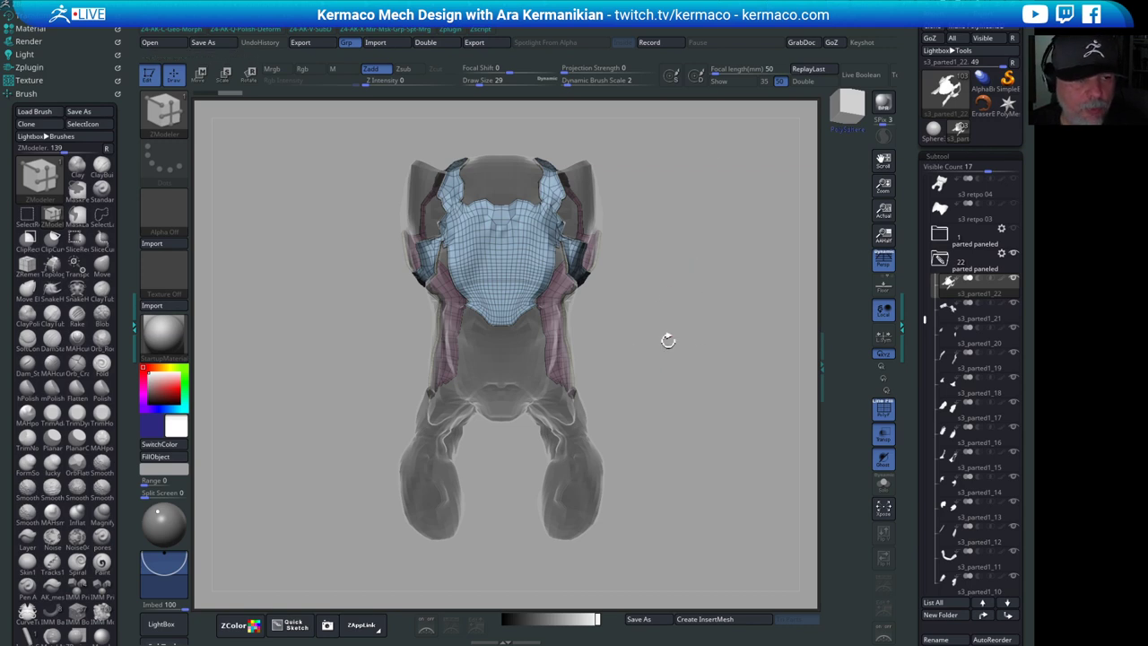
drag(728, 349, 741, 354)
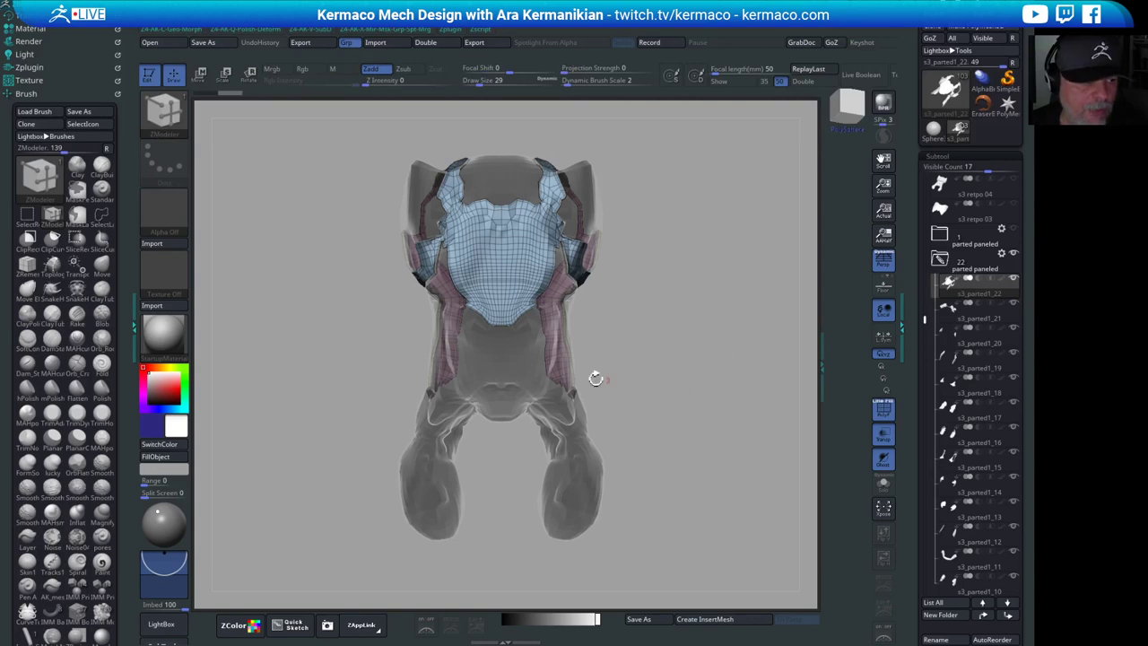
- Look over the QuickSave projects in LightBox and close it again
click(160, 624)
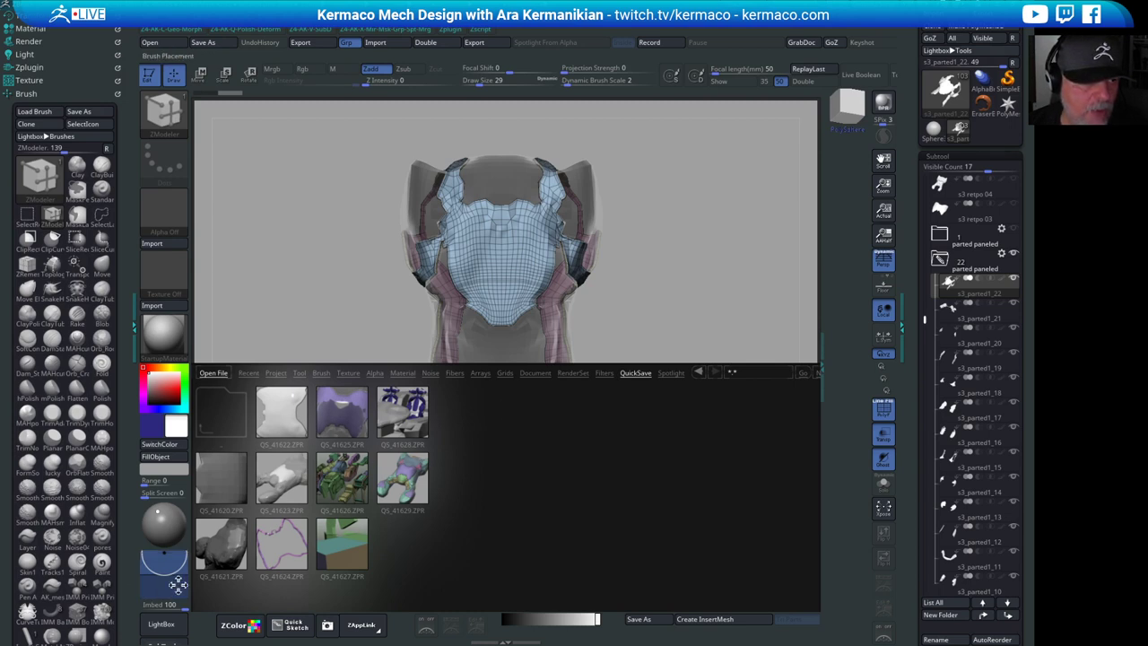
click(182, 619)
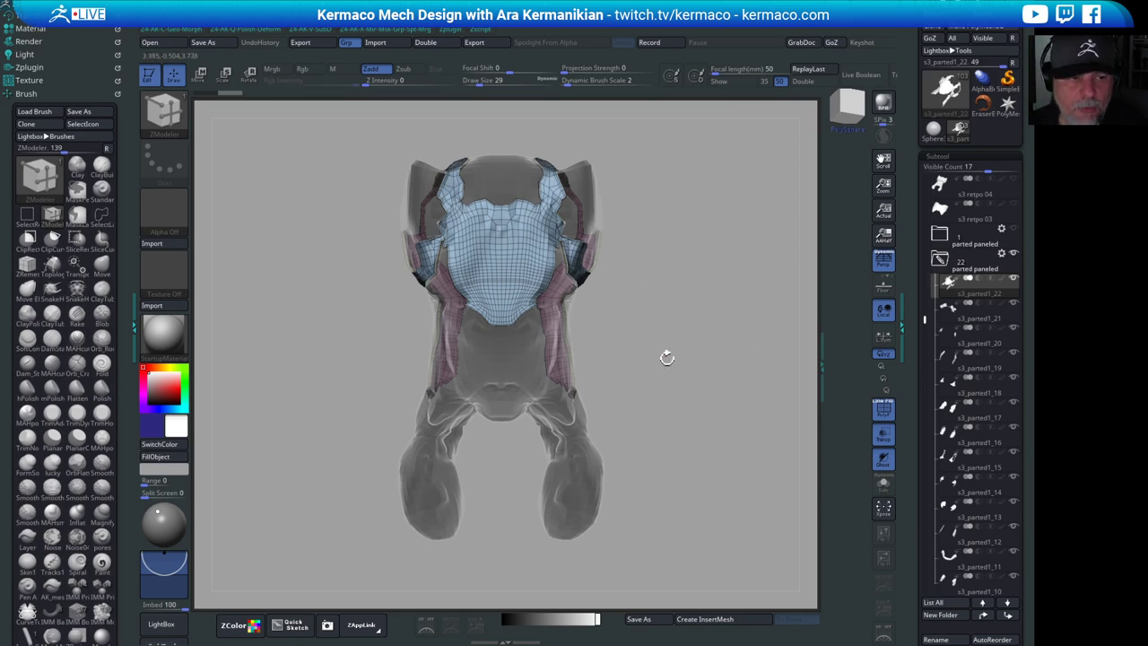
- Examine the polygon flow and stepped borders of the large central s3_parted1_22 panel up close in a straight-on view
drag(689, 349, 738, 434)
drag(749, 164, 701, 170)
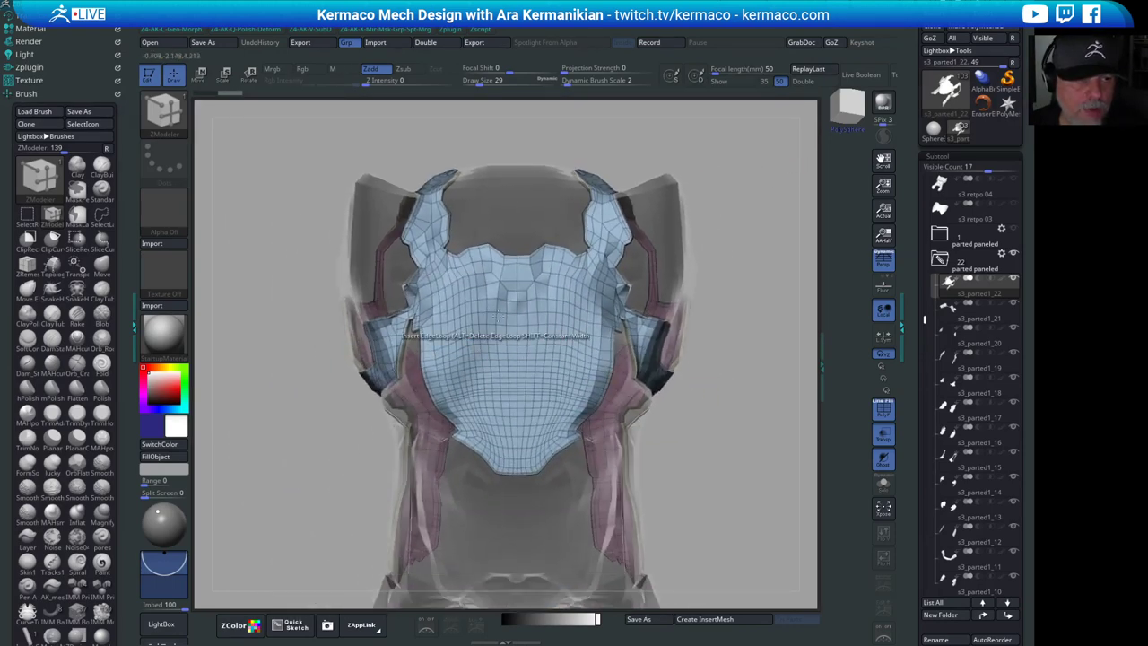
alt+drag(735, 334, 720, 360)
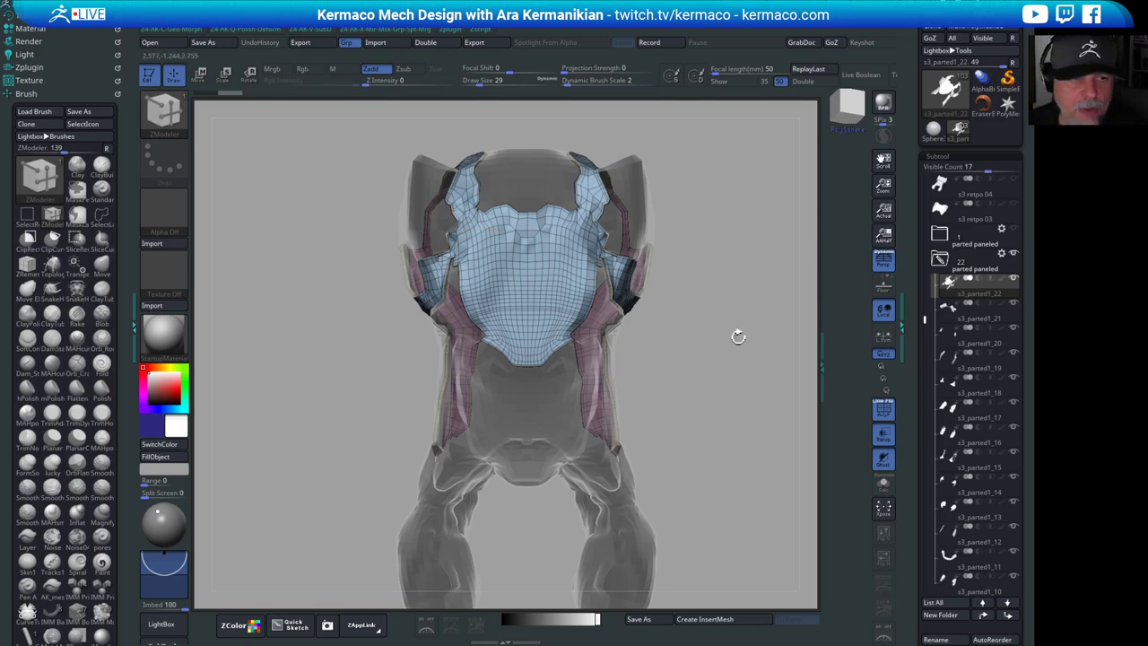
mouse_move(750, 342)
mouse_down()
mouse_move(751, 377)
mouse_move(798, 359)
mouse_move(763, 367)
mouse_move(758, 318)
mouse_move(702, 366)
mouse_move(762, 361)
mouse_up()
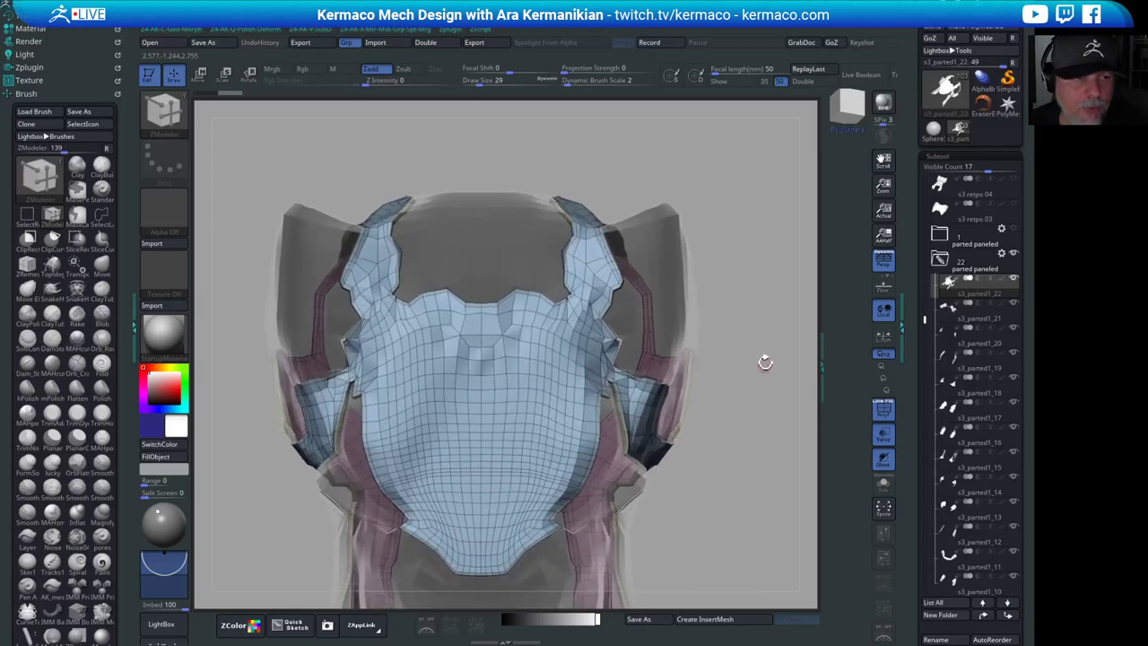
alt+drag(777, 321, 776, 170)
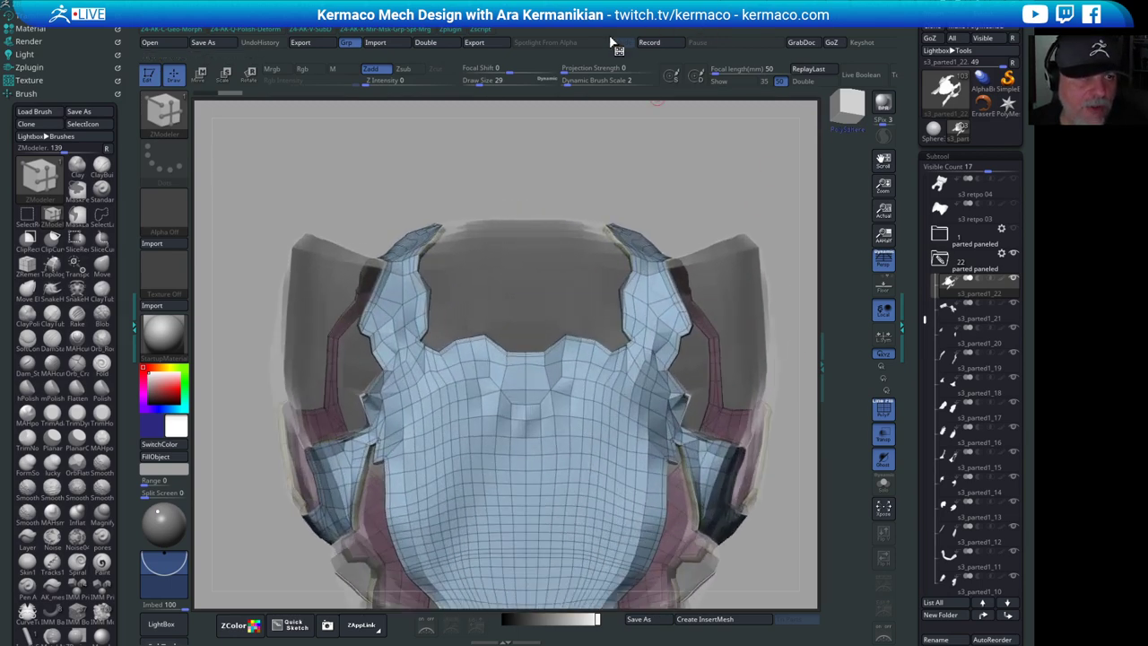
alt+drag(717, 220, 769, 221)
drag(681, 436, 841, 344)
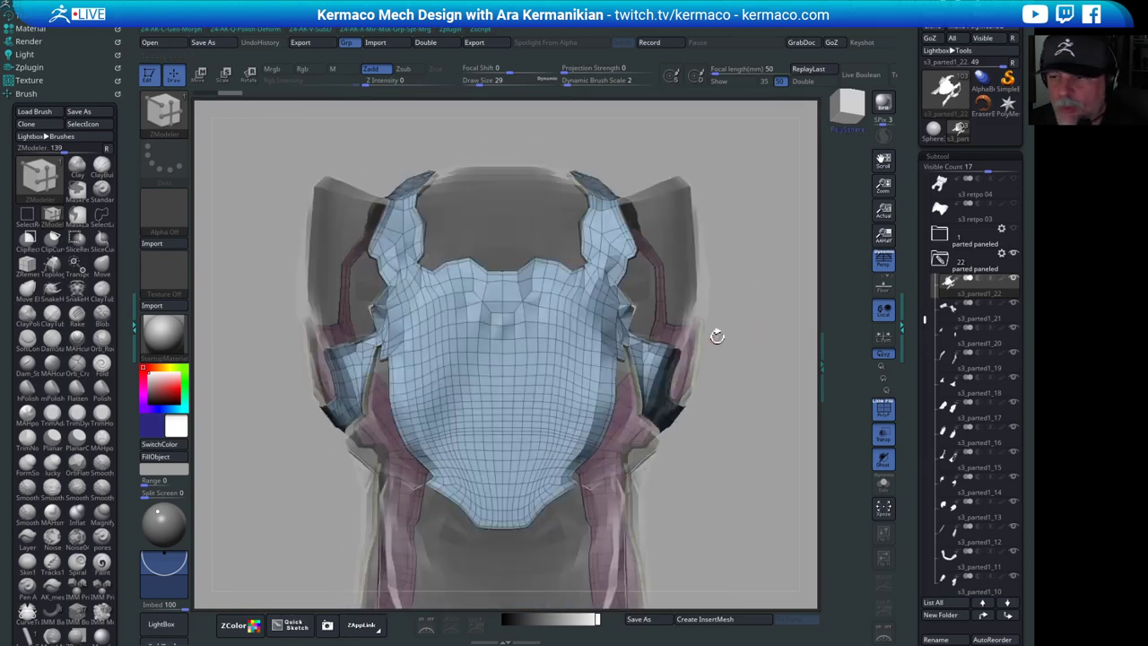
drag(718, 337, 593, 141)
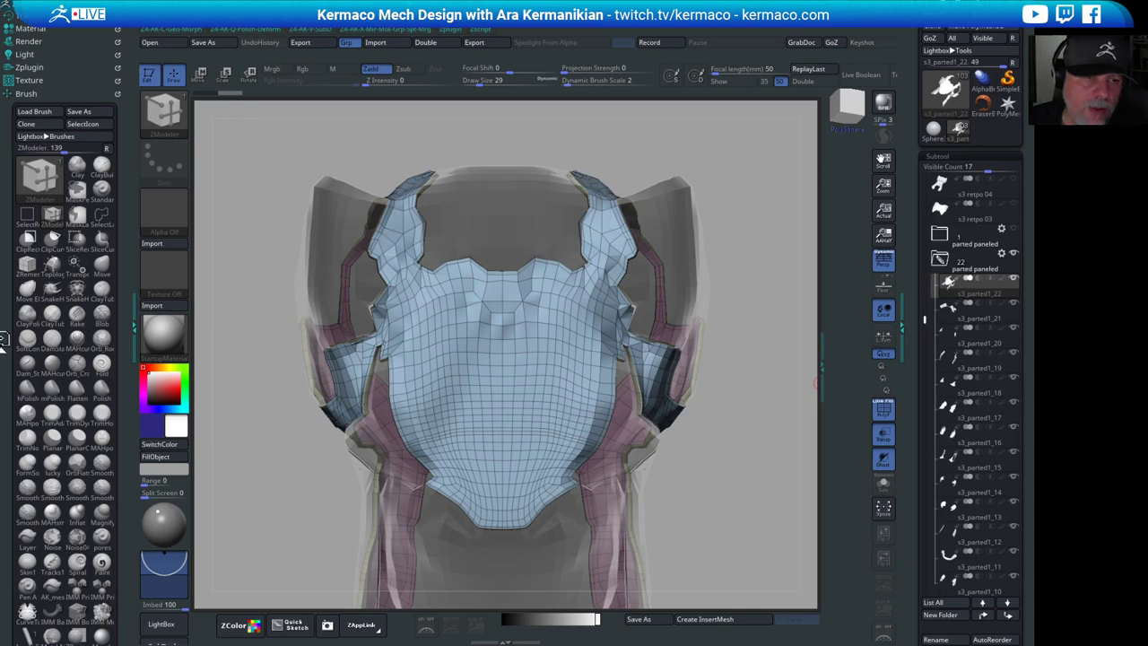
- Inspect the central s3_parted1_22 panel and its neighbouring panels against the ghosted body, up close and from a slight side angle
drag(745, 289, 748, 246)
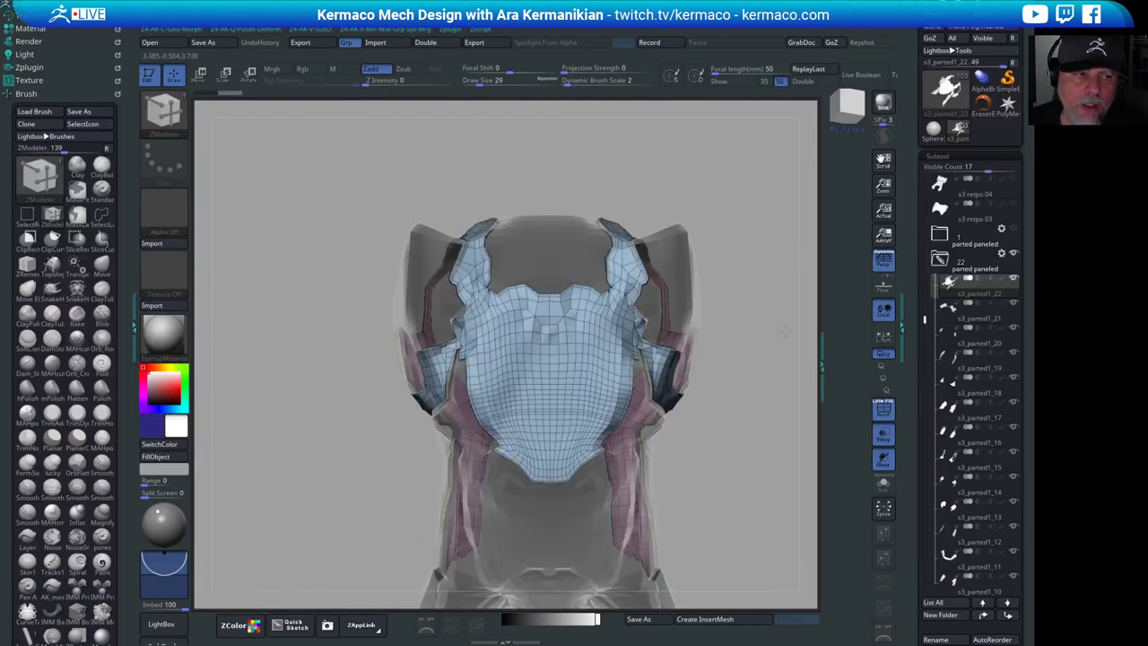
drag(783, 331, 693, 343)
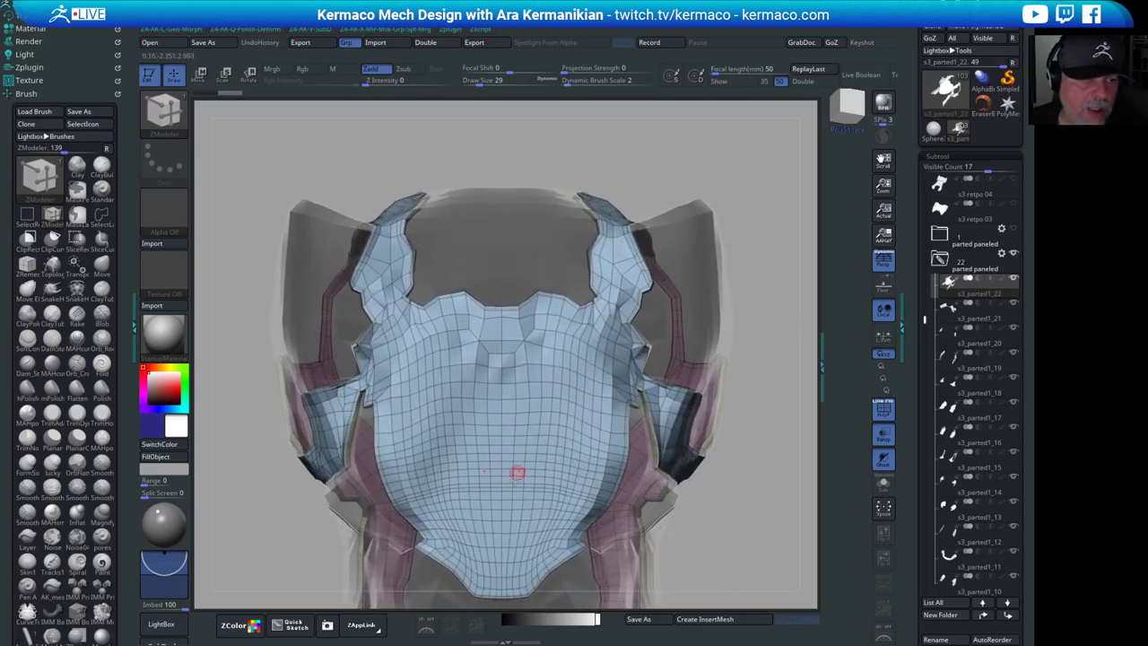
drag(760, 544, 801, 440)
alt+drag(752, 323, 671, 369)
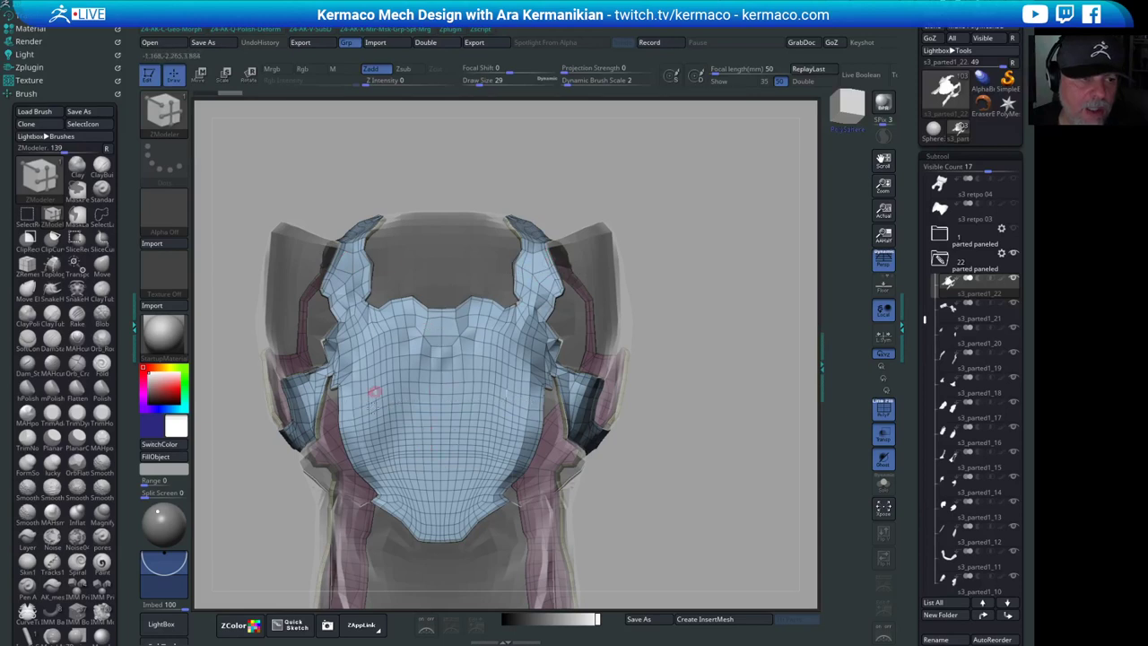
drag(759, 419, 711, 365)
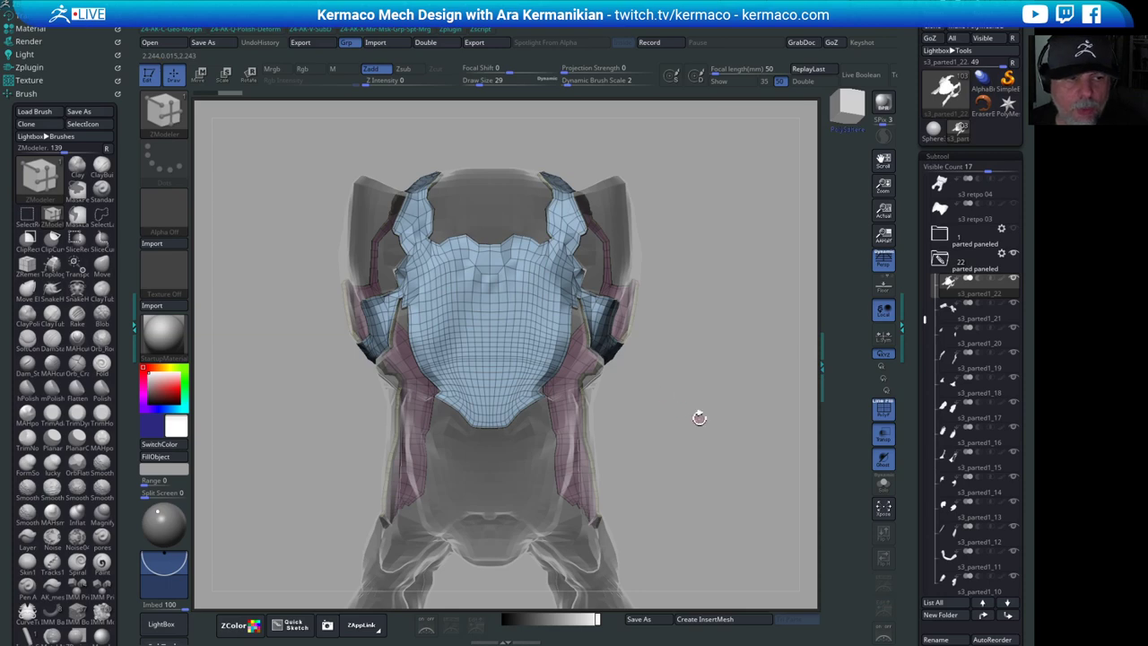
drag(702, 415, 628, 386)
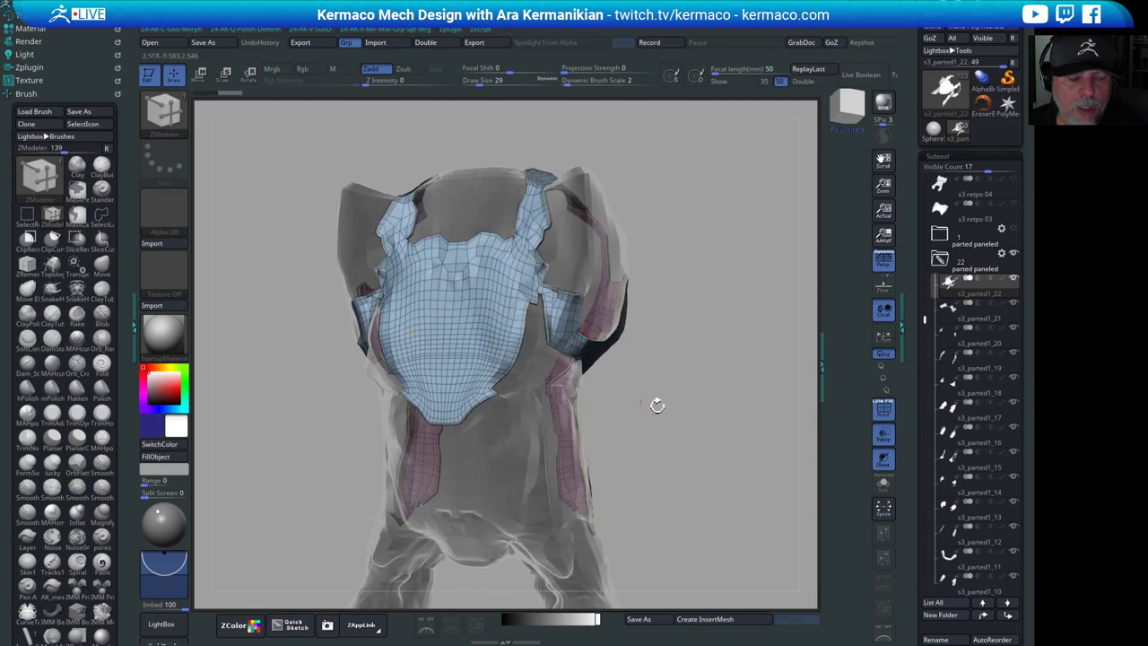
shift+drag(688, 381, 685, 379)
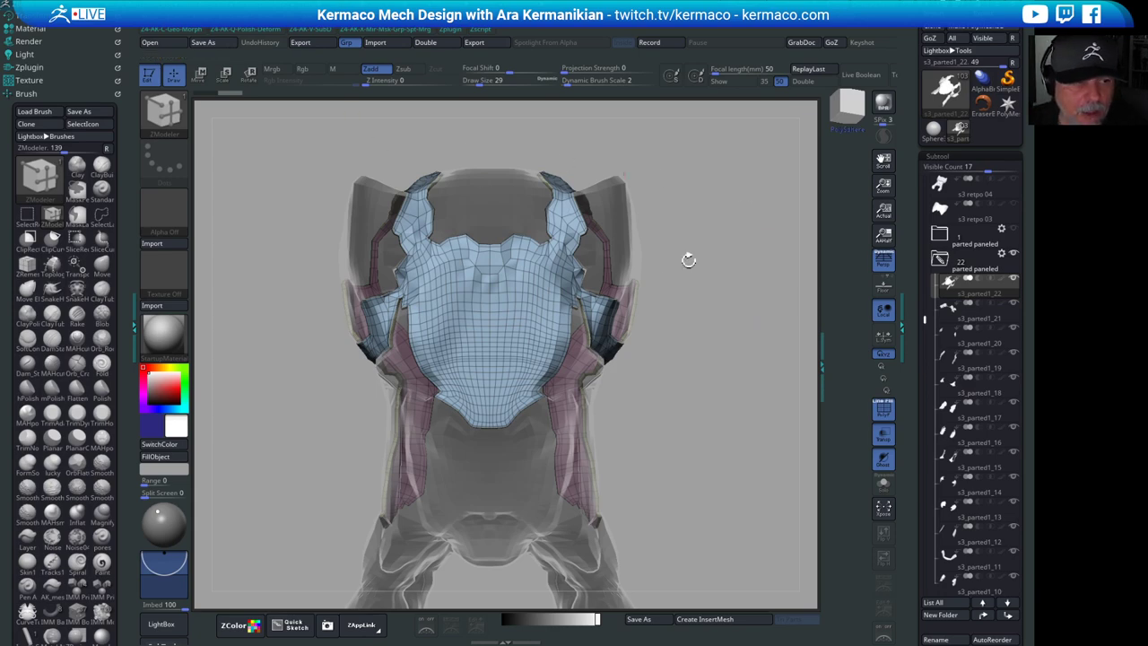
- Set the draw size to 68 and inspect the central panel's lower tabs and side pieces from inverted and oblique angles
alt+drag(744, 291, 712, 326)
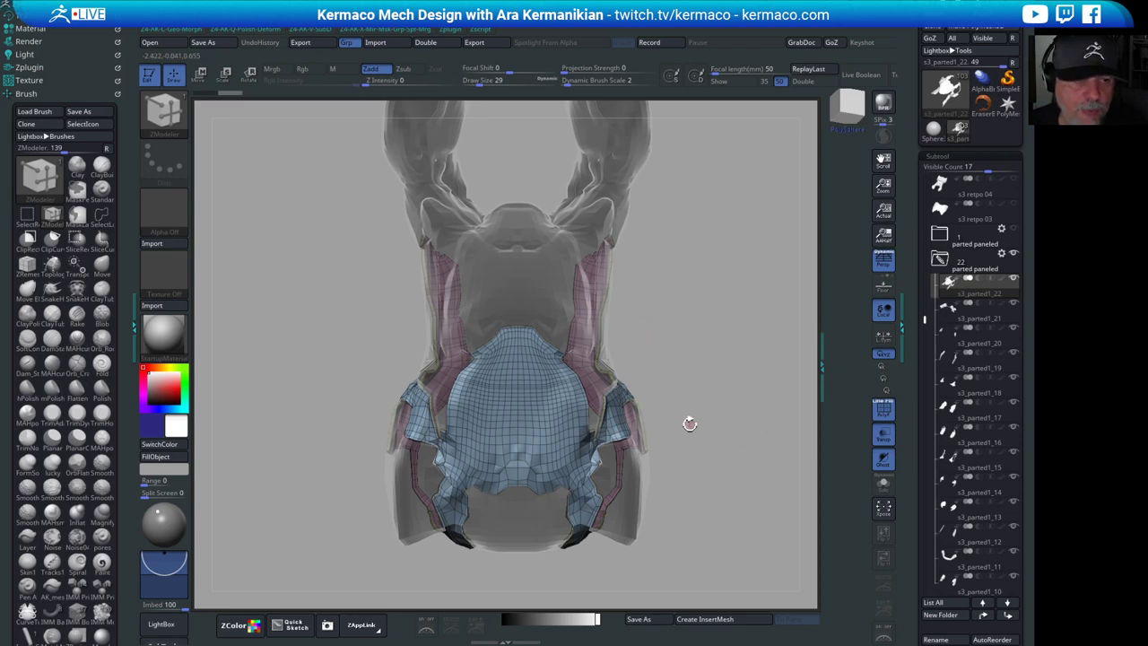
key(s)
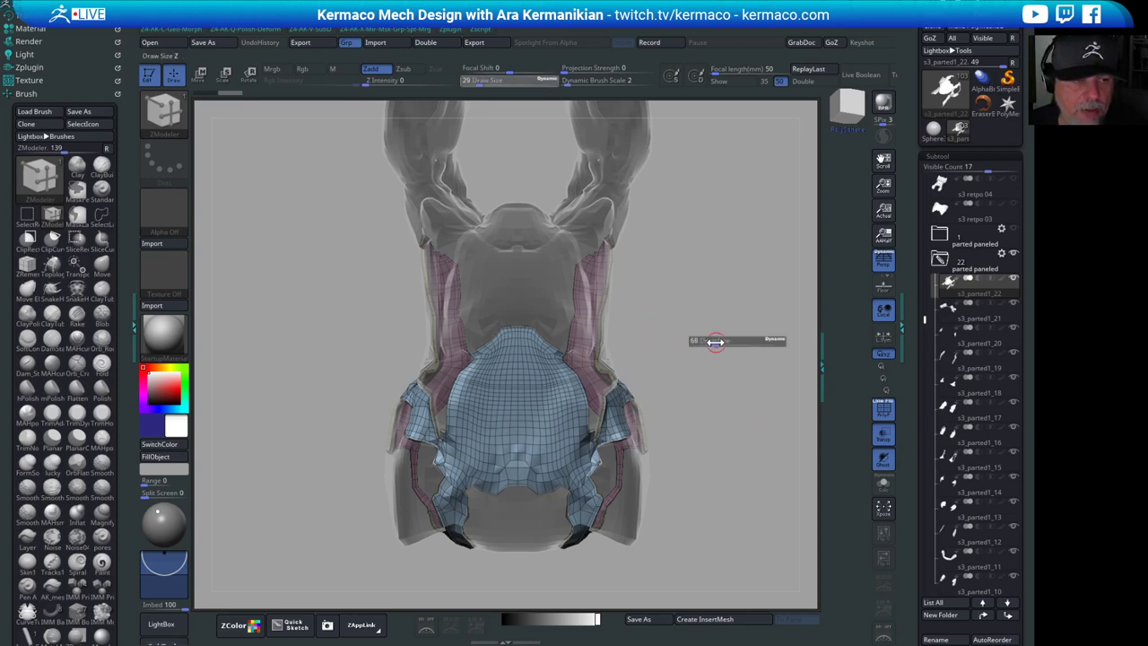
mouse_move(716, 342)
mouse_down()
mouse_move(730, 367)
mouse_move(751, 361)
mouse_move(762, 337)
mouse_move(752, 316)
mouse_move(741, 323)
mouse_move(755, 315)
mouse_move(723, 315)
mouse_move(699, 300)
mouse_move(733, 300)
mouse_move(709, 303)
mouse_move(615, 257)
mouse_move(461, 212)
mouse_move(684, 338)
mouse_move(661, 325)
mouse_move(628, 275)
mouse_up()
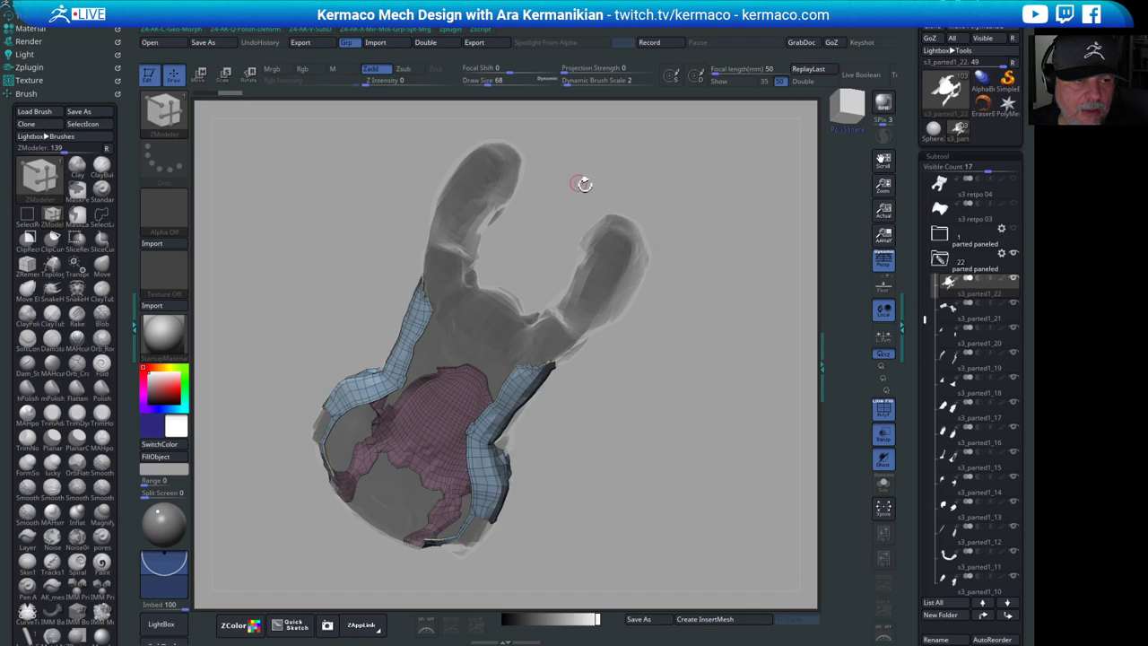
drag(584, 185, 764, 301)
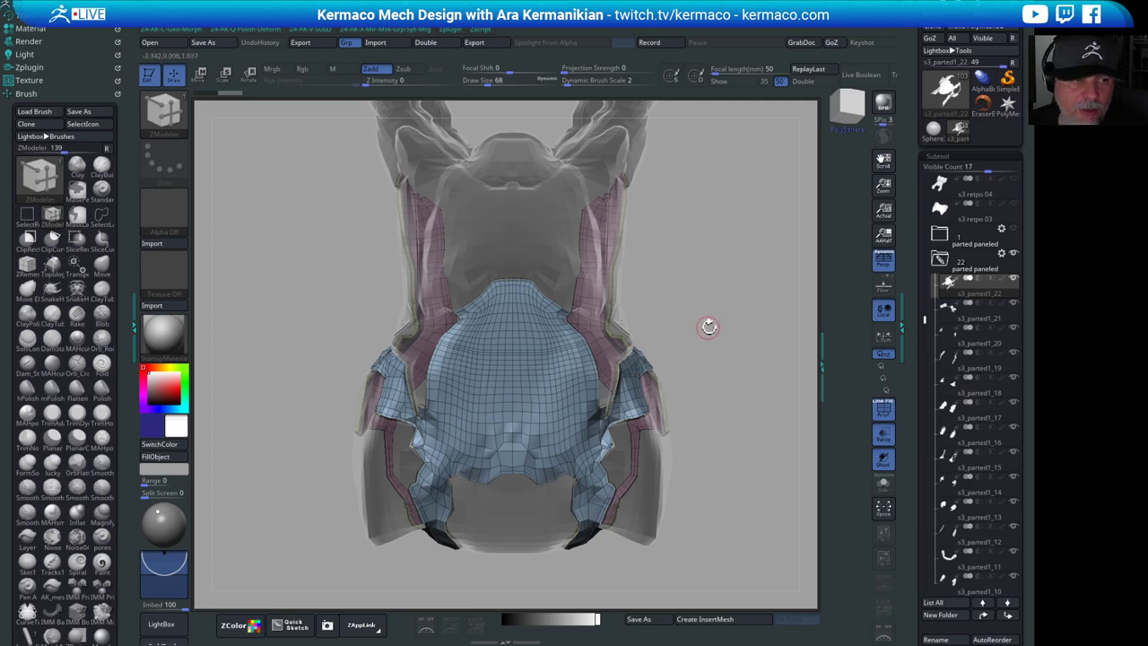
drag(710, 326, 745, 312)
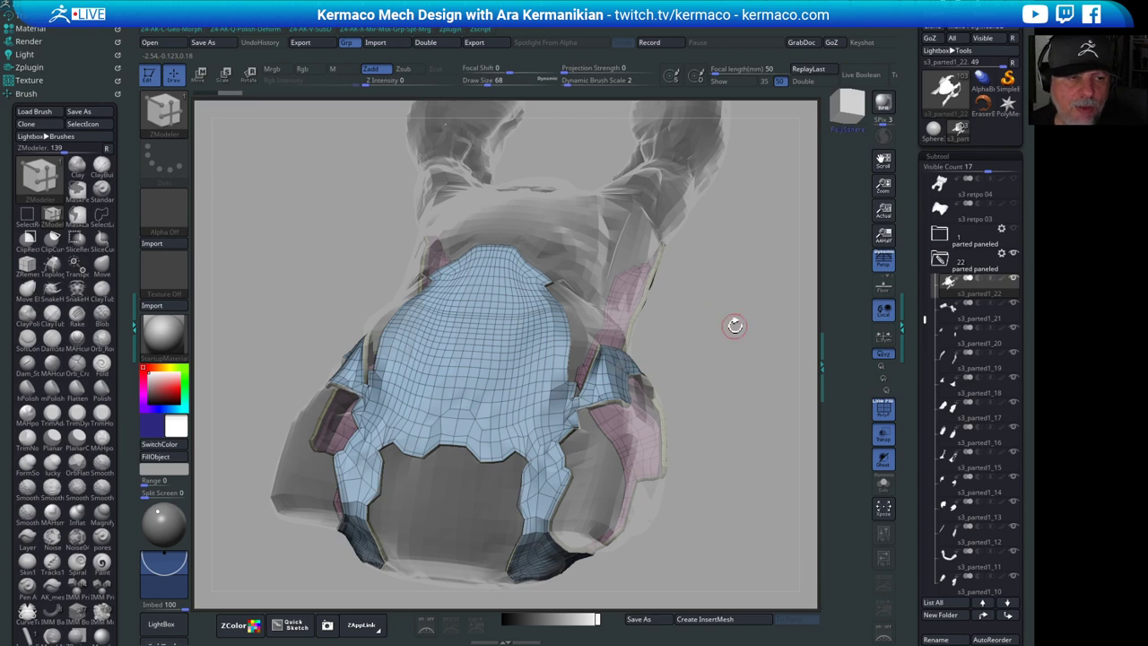
drag(748, 350, 741, 382)
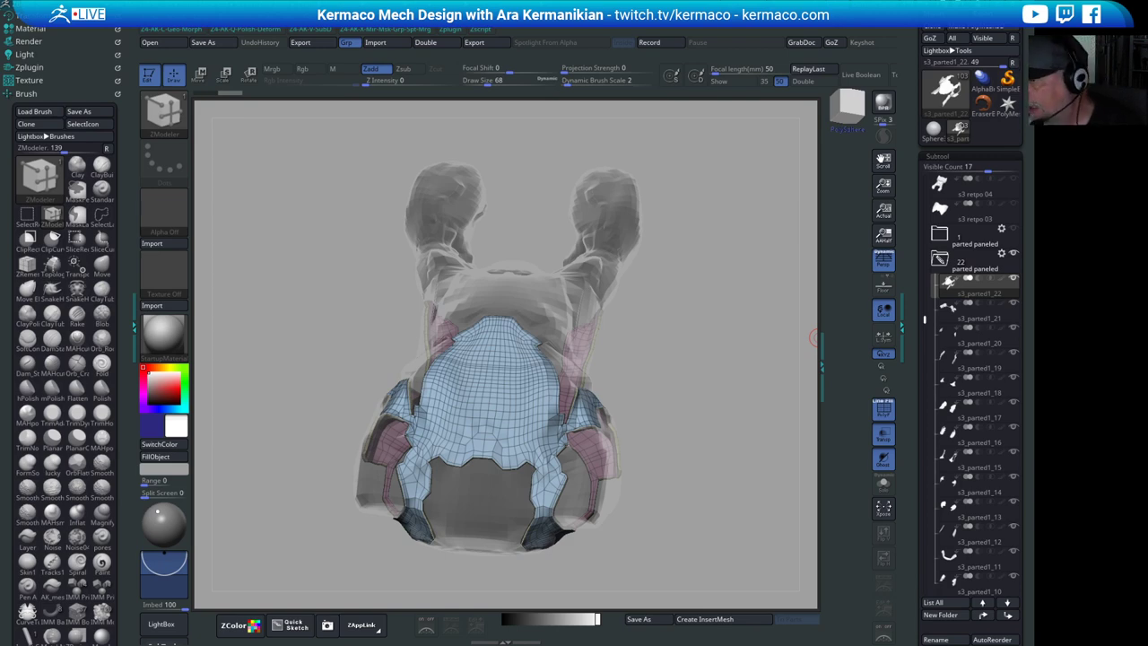
- Switch to the Chrome browser and search Google for "blade runner spinner" in a new tab
key(alt+Tab)
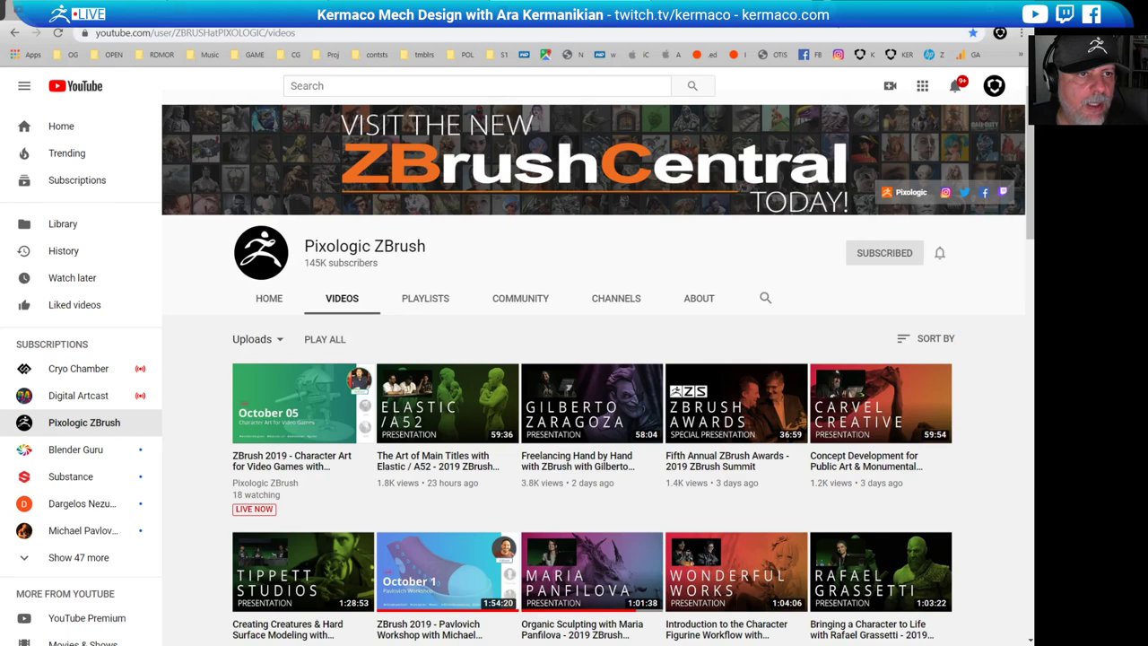
key(ctrl+t)
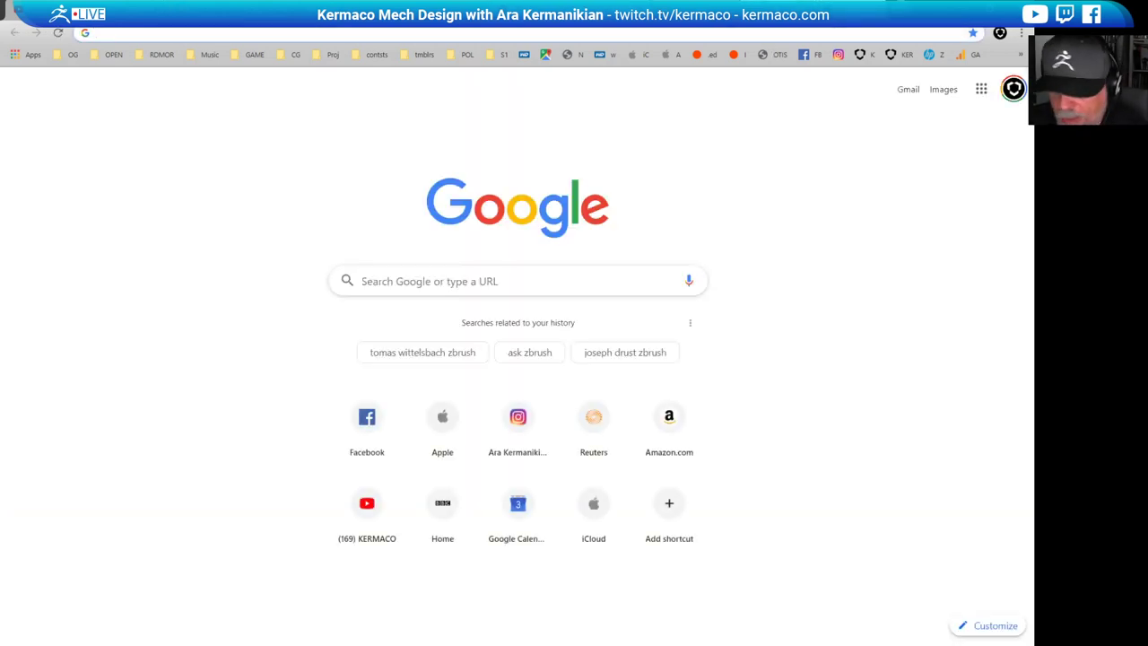
text(blas)
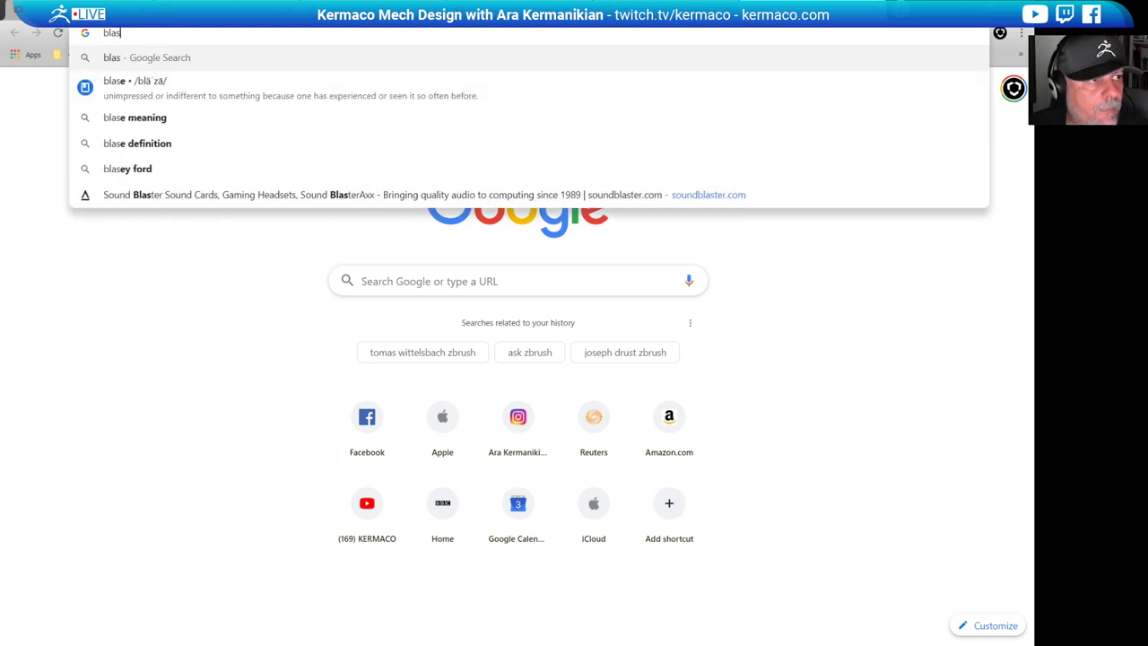
key(BackSpace)
text(de runner s)
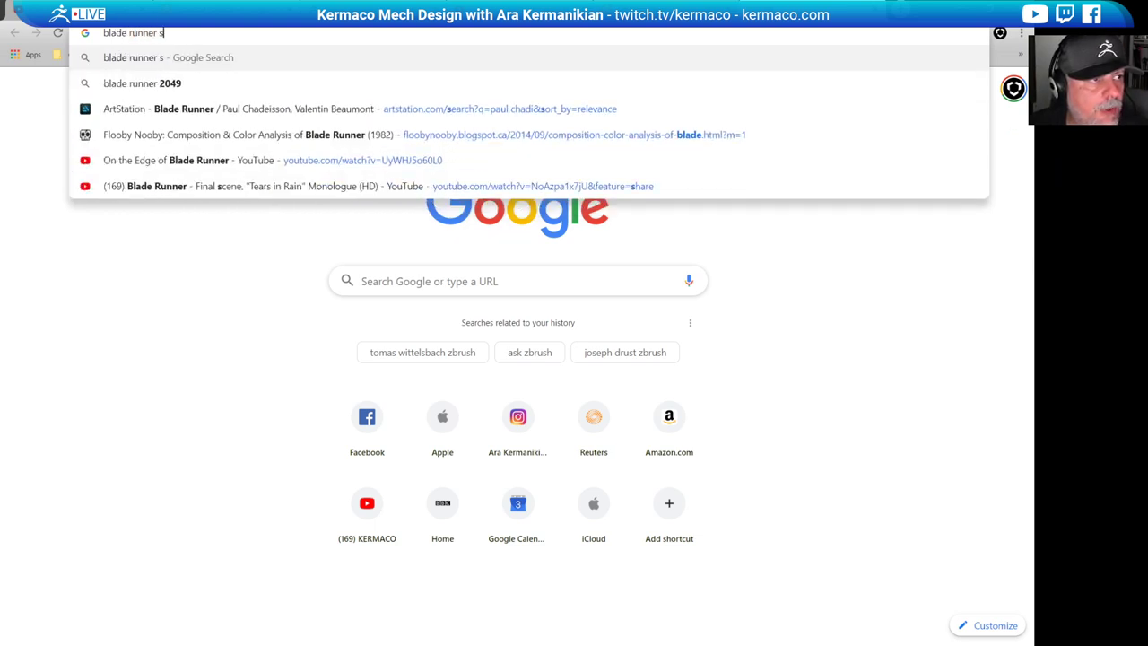
text(pinner)
key(Return)
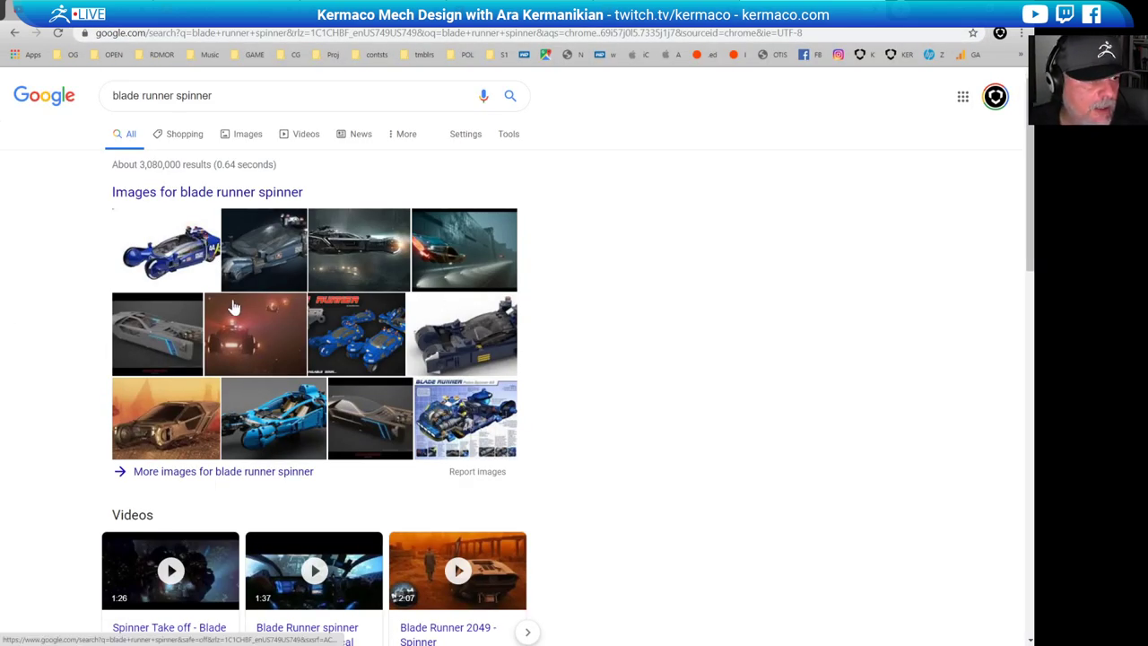
- Show the image results for the search and browse the pictures of spinner vehicle designs
scroll(230, 305, down, 2)
scroll(301, 292, up, 2)
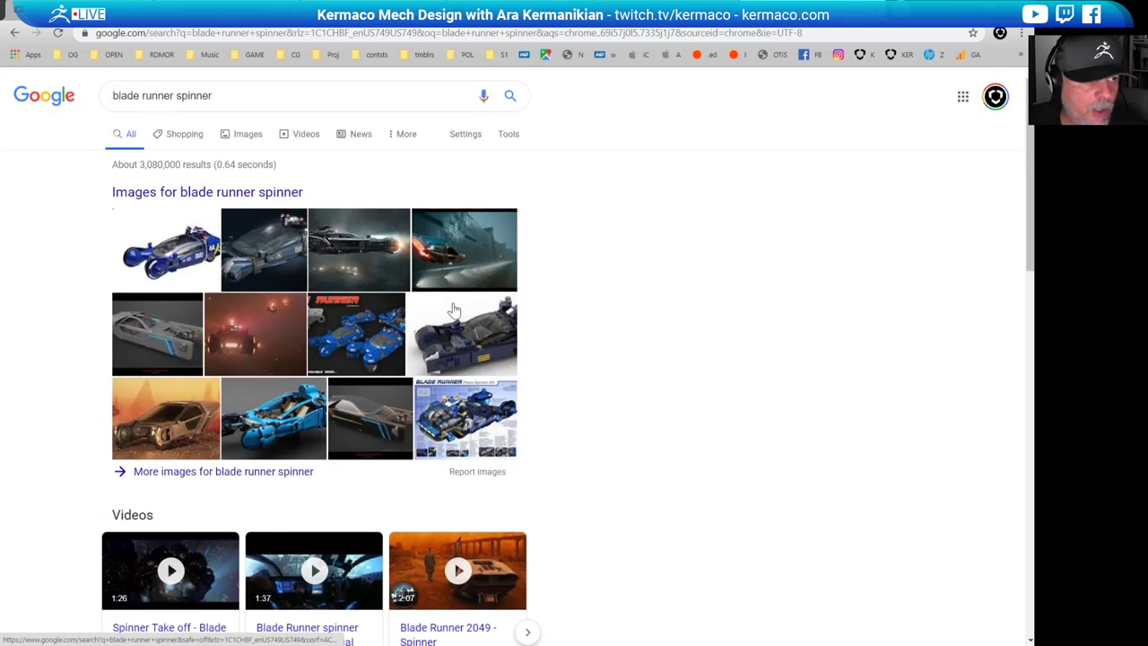
click(251, 136)
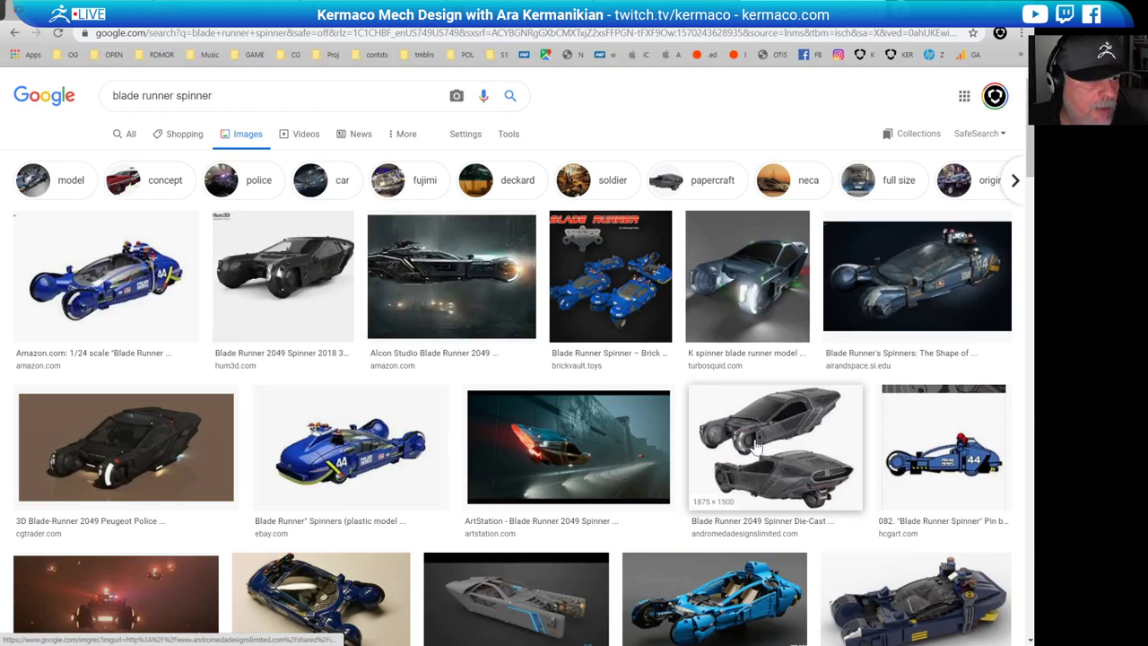
scroll(801, 446, down, 2)
scroll(377, 314, up, 2)
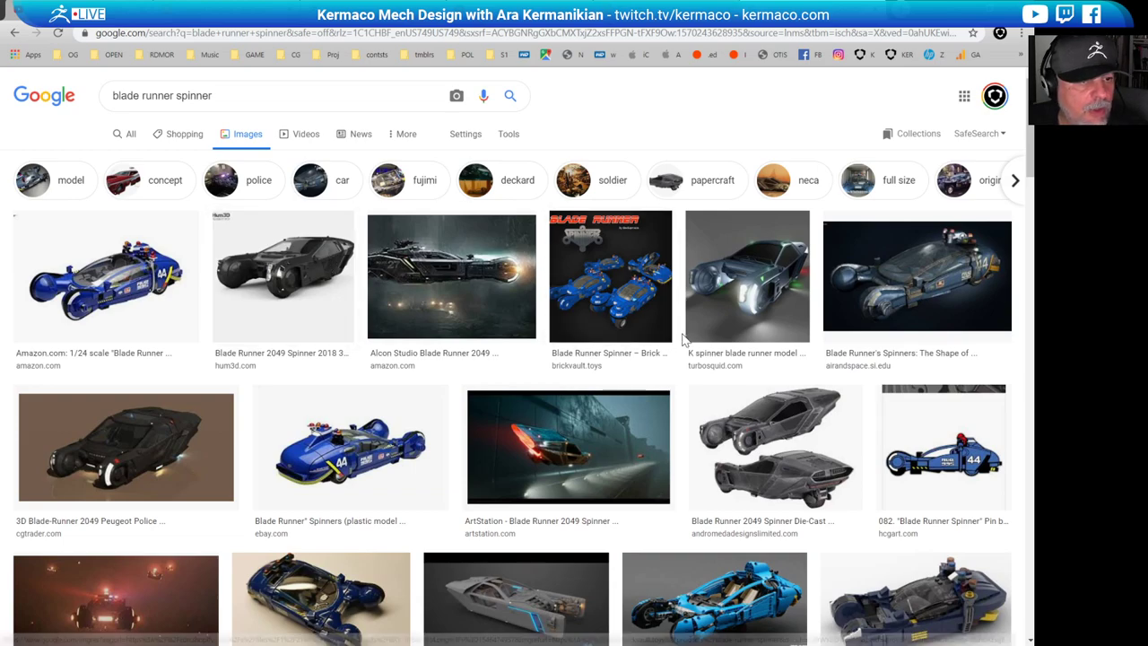
scroll(668, 324, down, 4)
scroll(616, 405, down, 3)
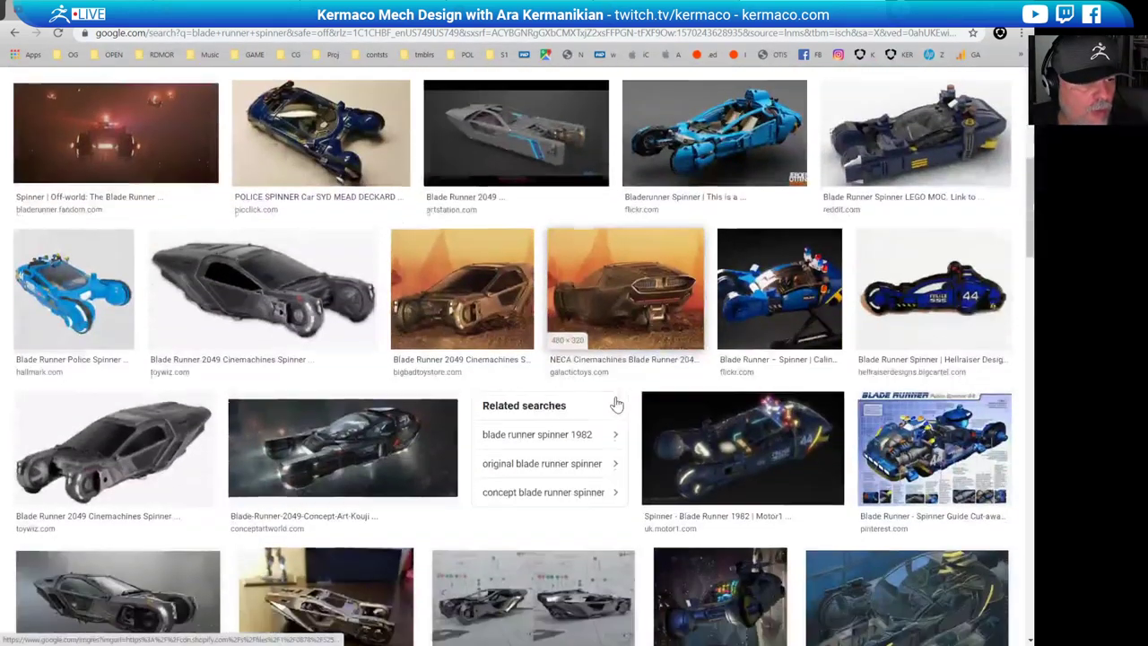
scroll(617, 405, down, 3)
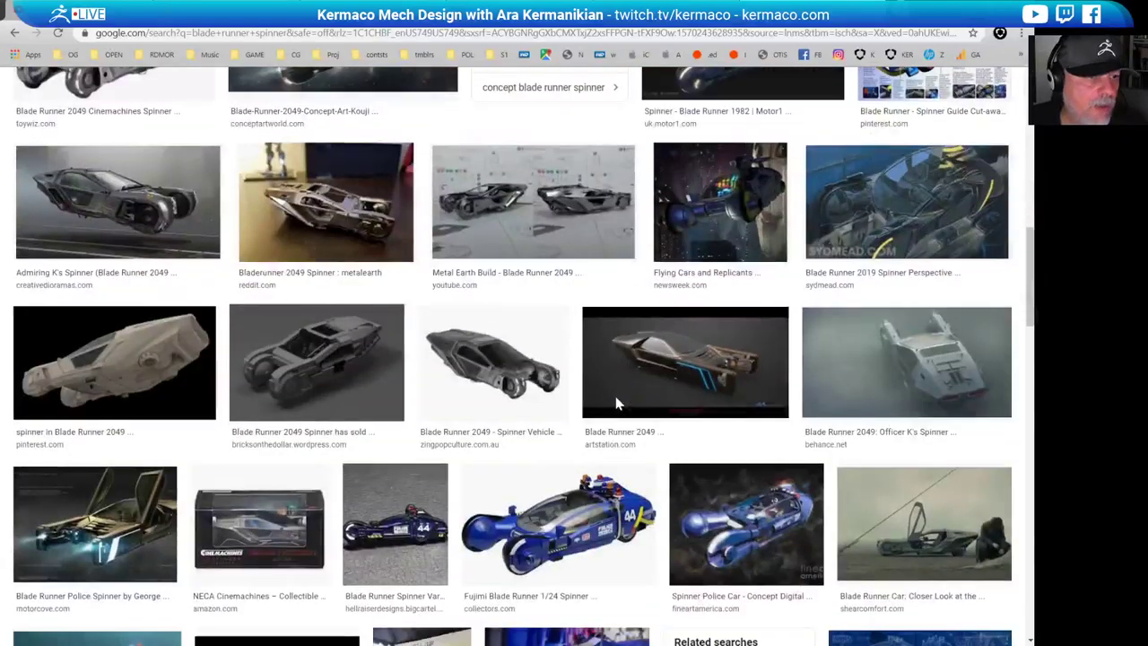
scroll(616, 405, down, 2)
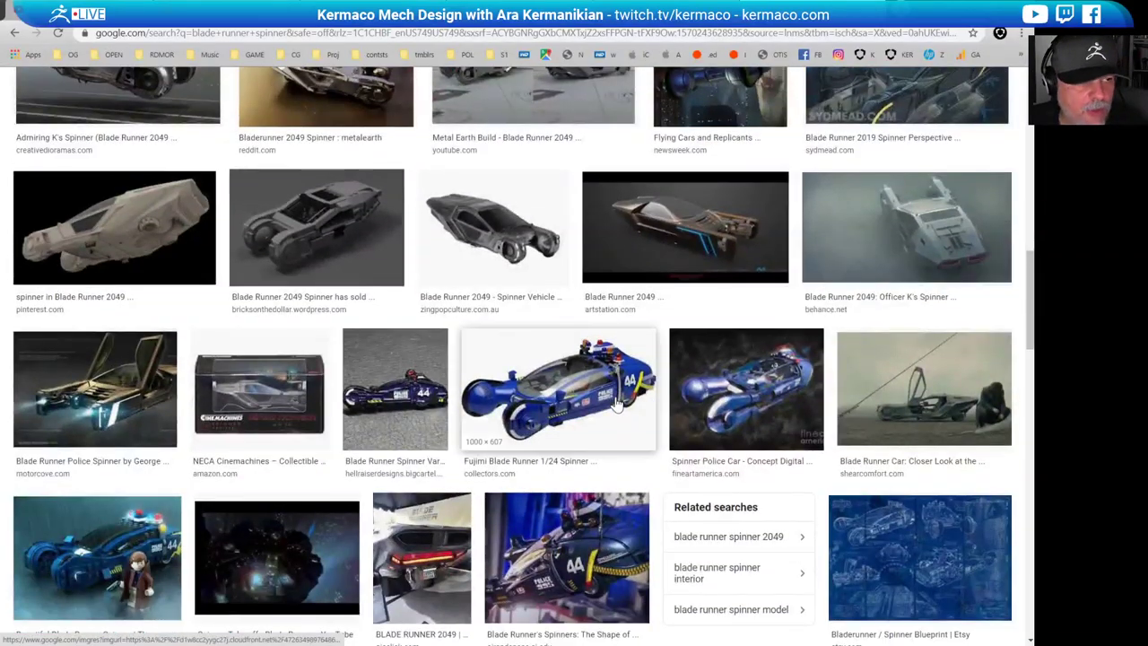
scroll(616, 405, down, 2)
scroll(617, 404, up, 10)
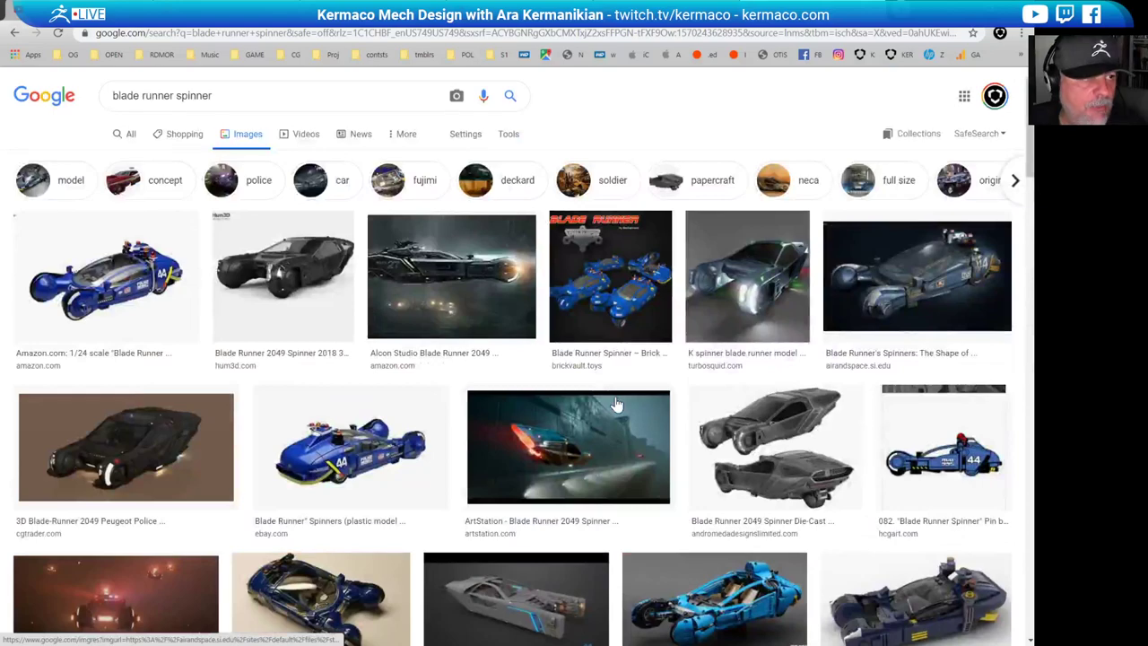
- Go back to the general web results and skim the videos, articles and related searches about the spinner
key(alt+Left)
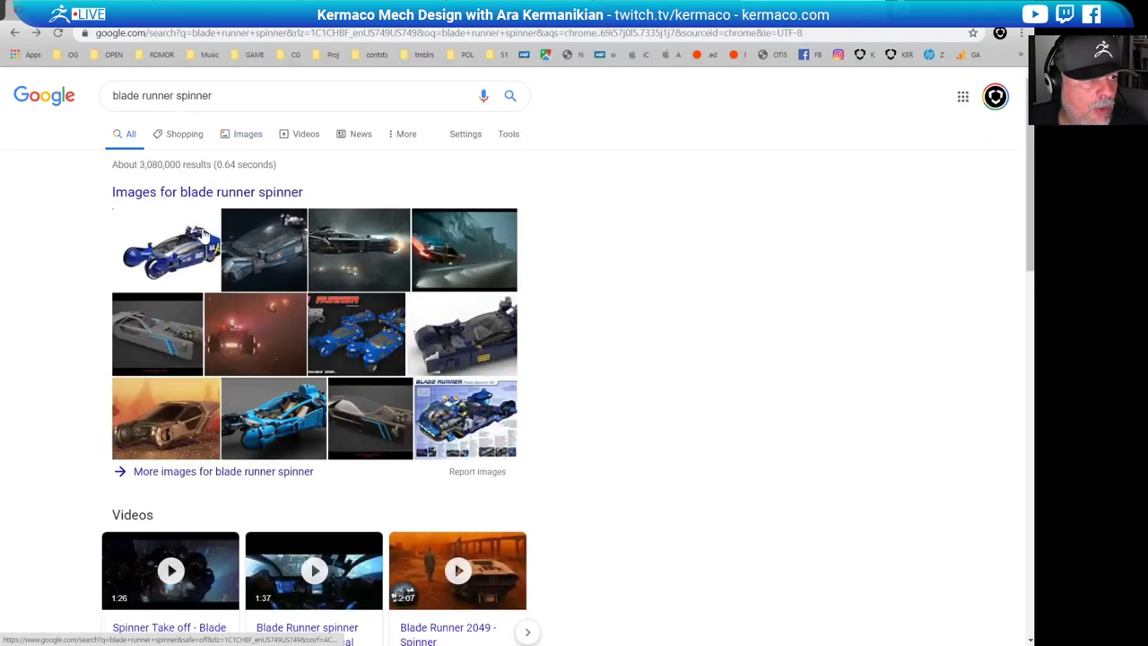
scroll(311, 294, down, 5)
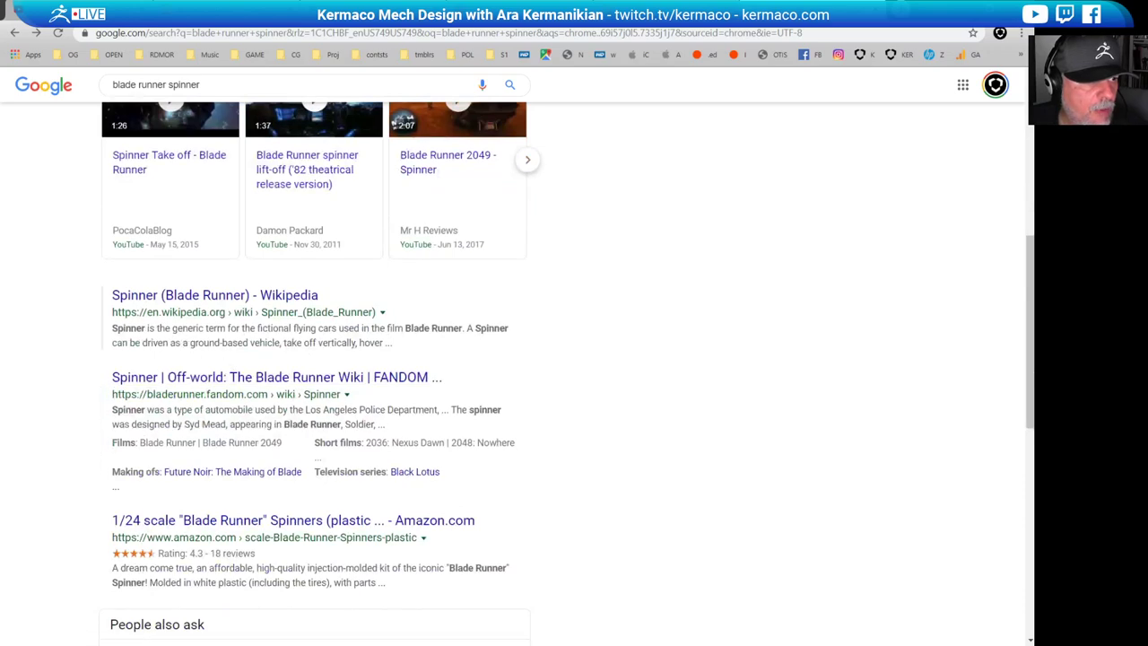
scroll(215, 409, down, 2)
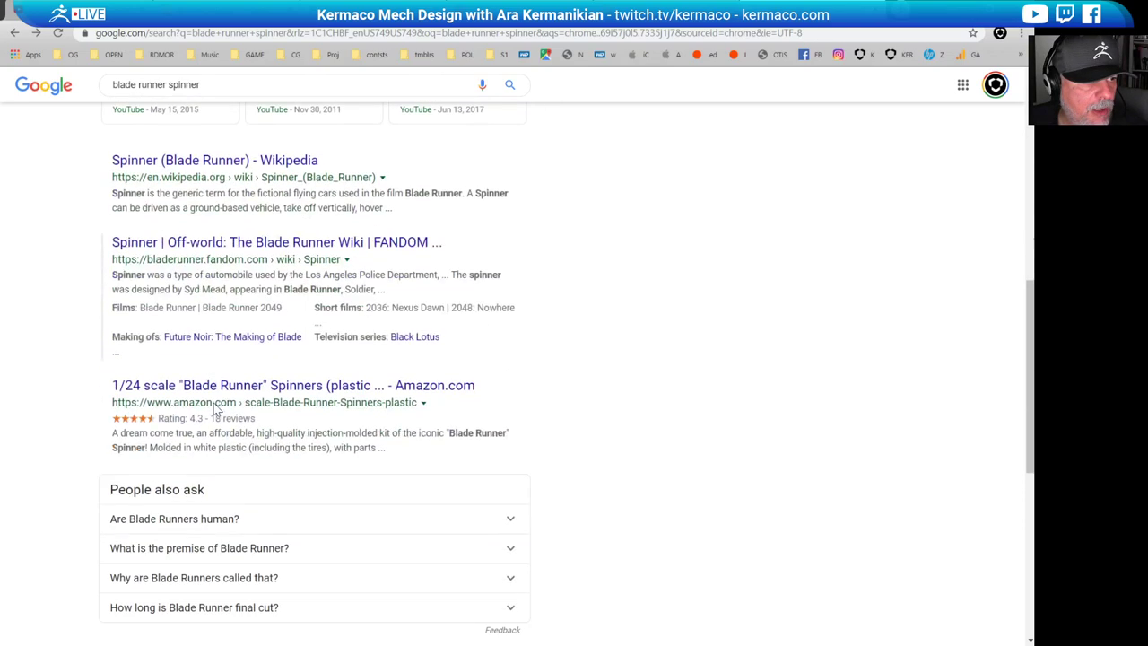
scroll(215, 408, down, 4)
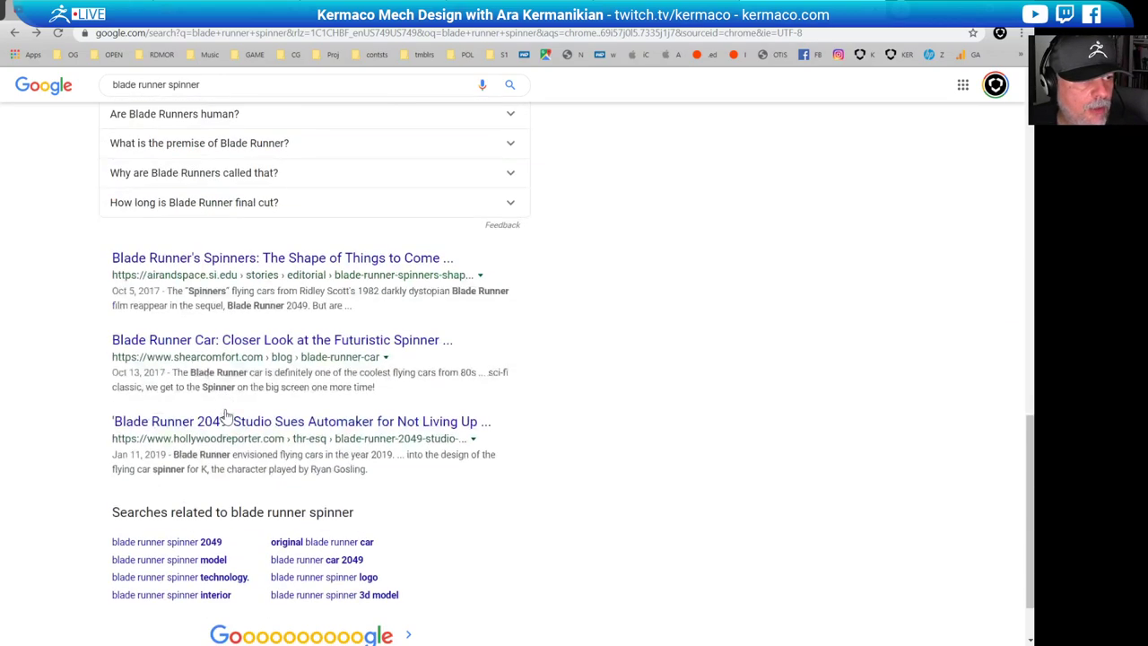
scroll(226, 415, up, 12)
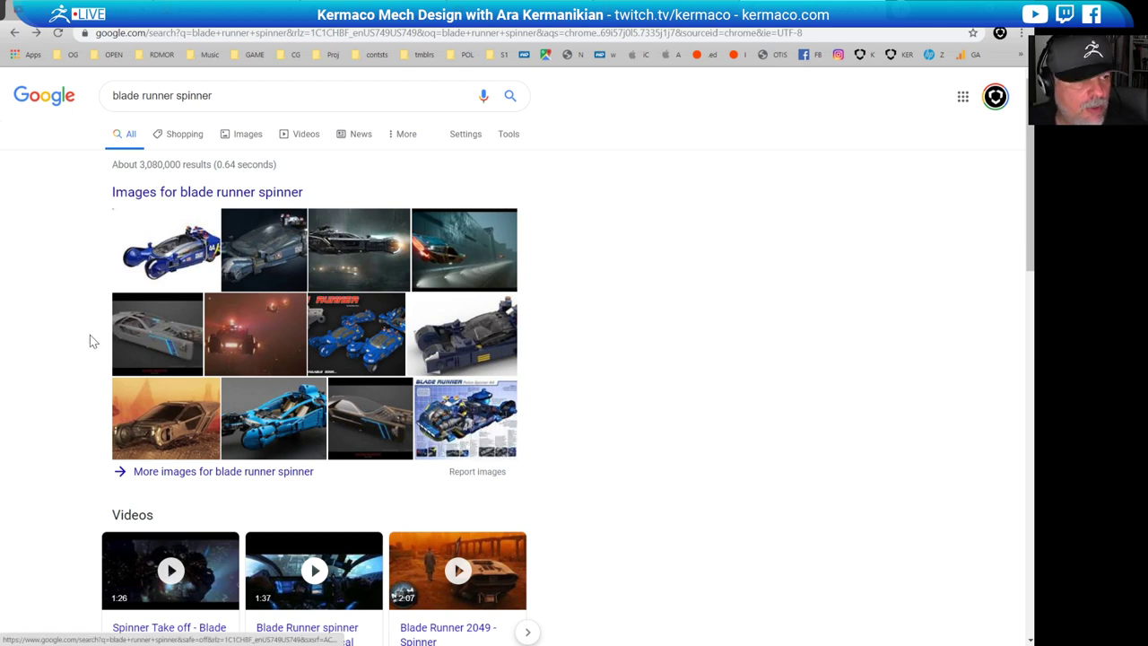
scroll(696, 390, down, 2)
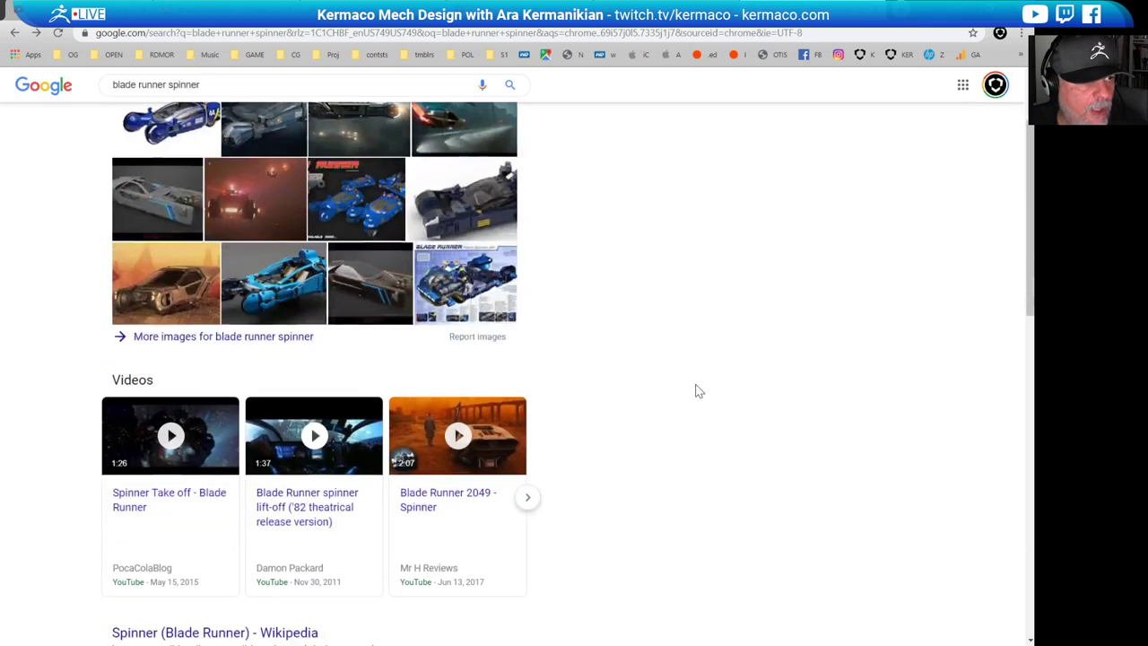
scroll(696, 391, up, 2)
- Reopen the image results and look further down through the spinner pictures for panelling and design references
click(250, 137)
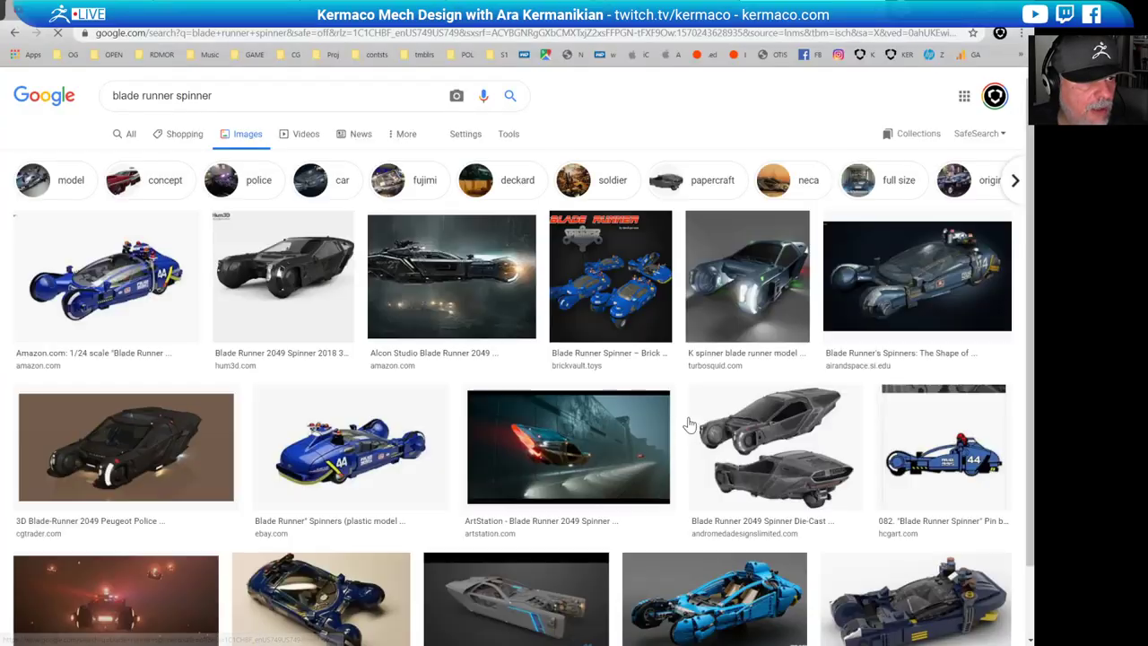
scroll(688, 423, down, 6)
scroll(689, 422, down, 15)
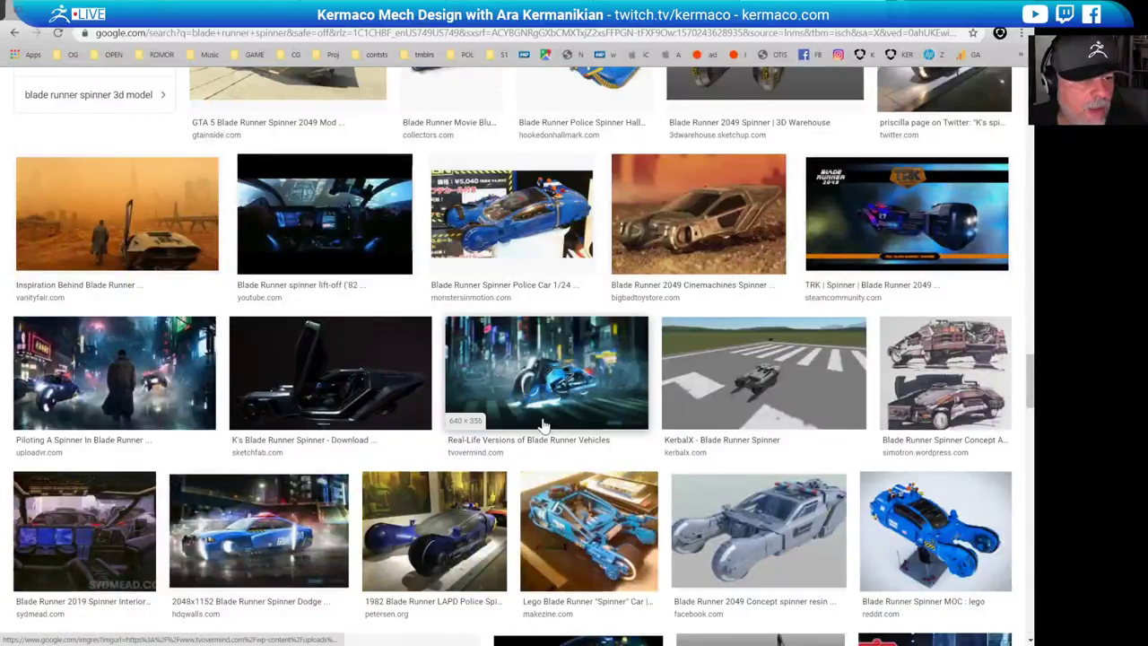
scroll(578, 427, down, 3)
scroll(580, 431, down, 12)
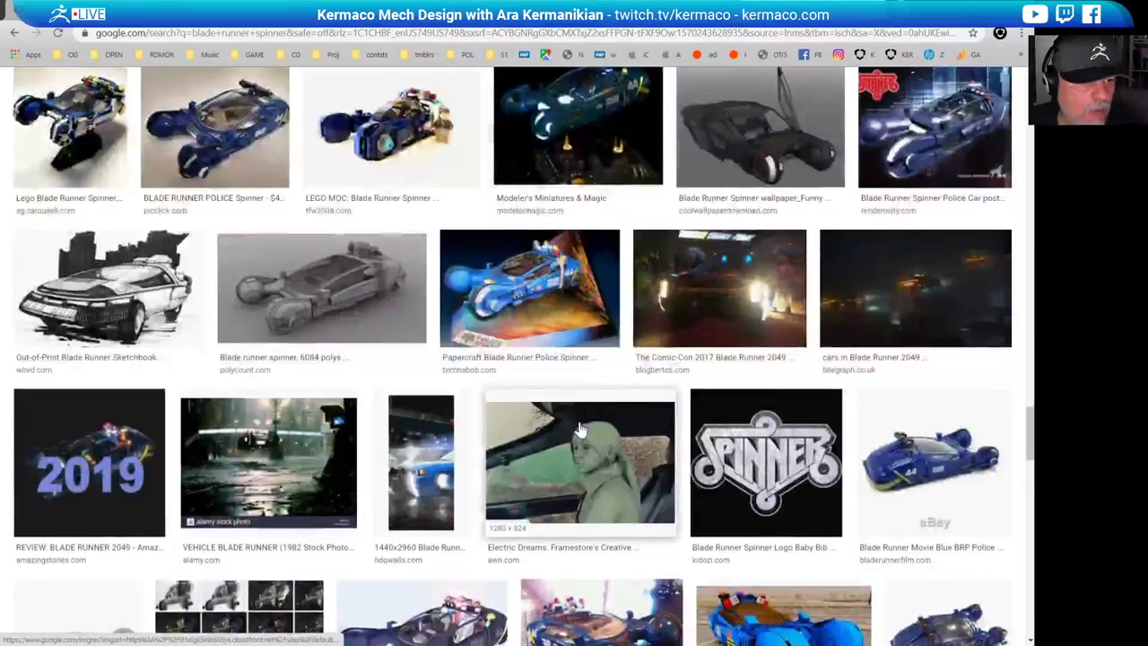
scroll(580, 431, down, 10)
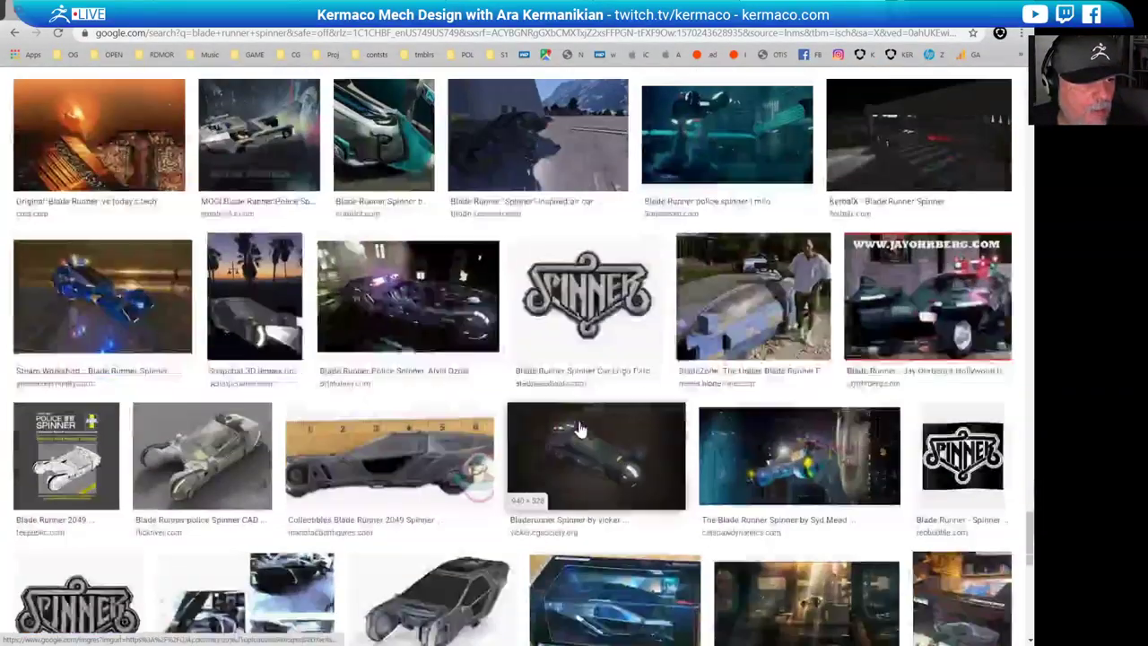
scroll(580, 430, up, 20)
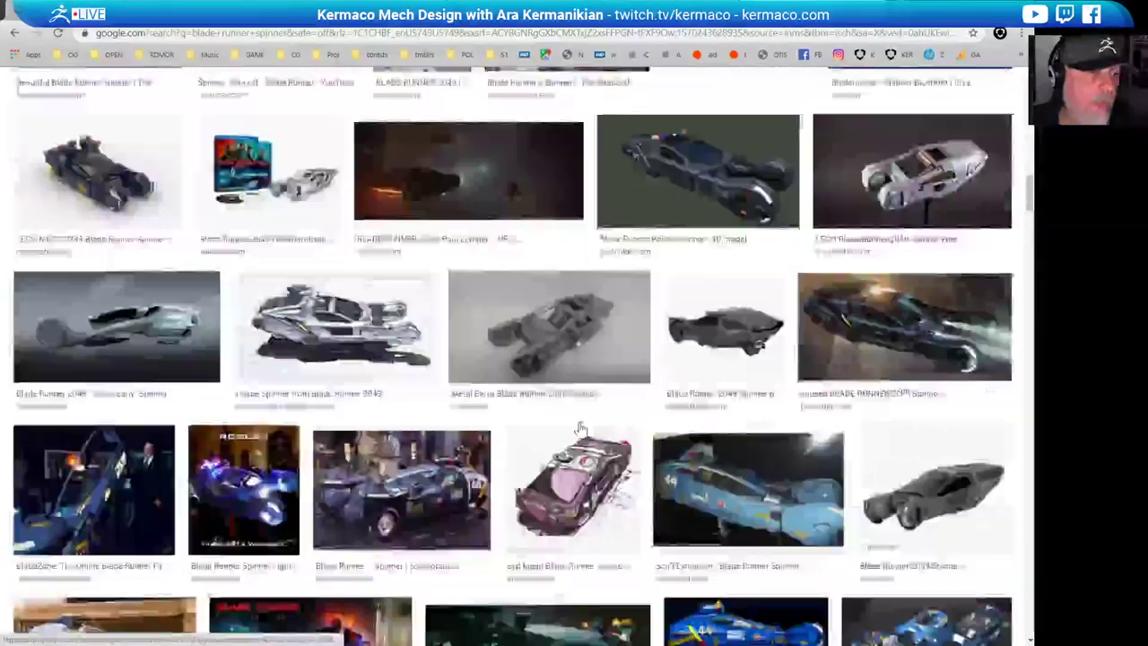
- Switch back to ZBrush and examine the armour body's panels and ghosted limbs from above and from the side
key(alt+Left)
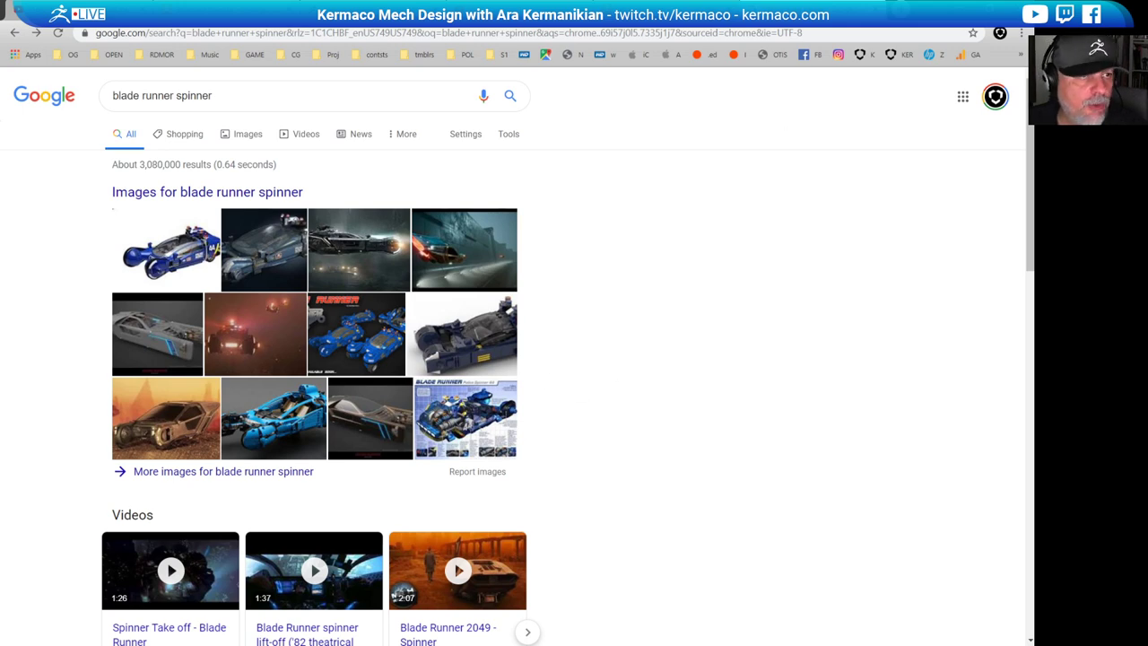
key(alt+Tab)
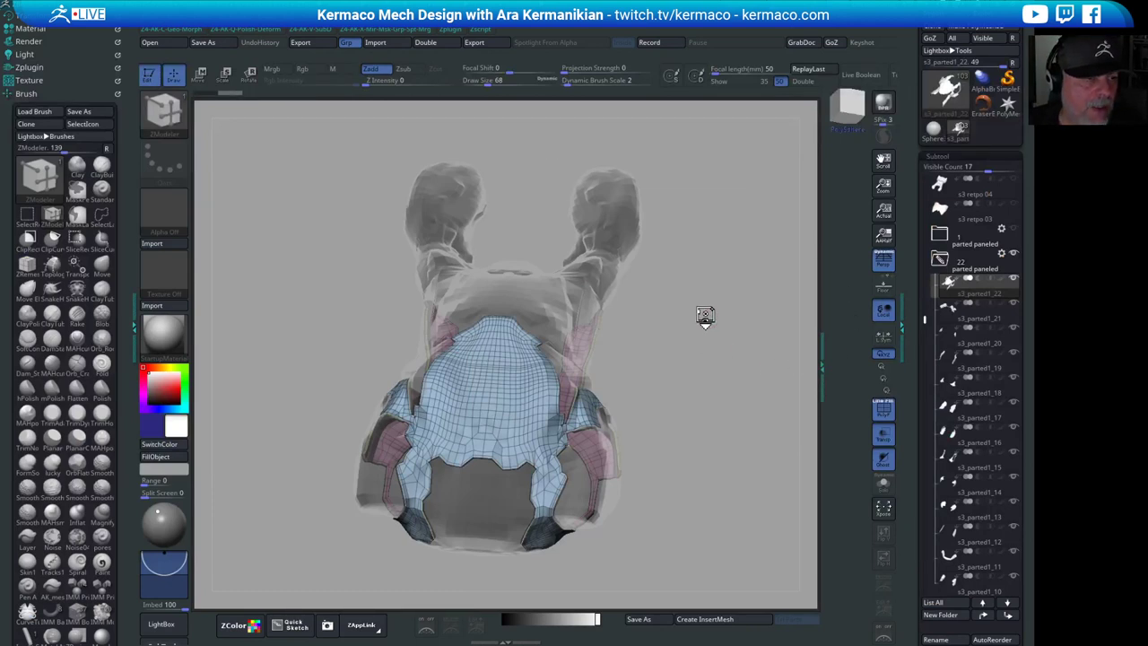
drag(705, 315, 669, 259)
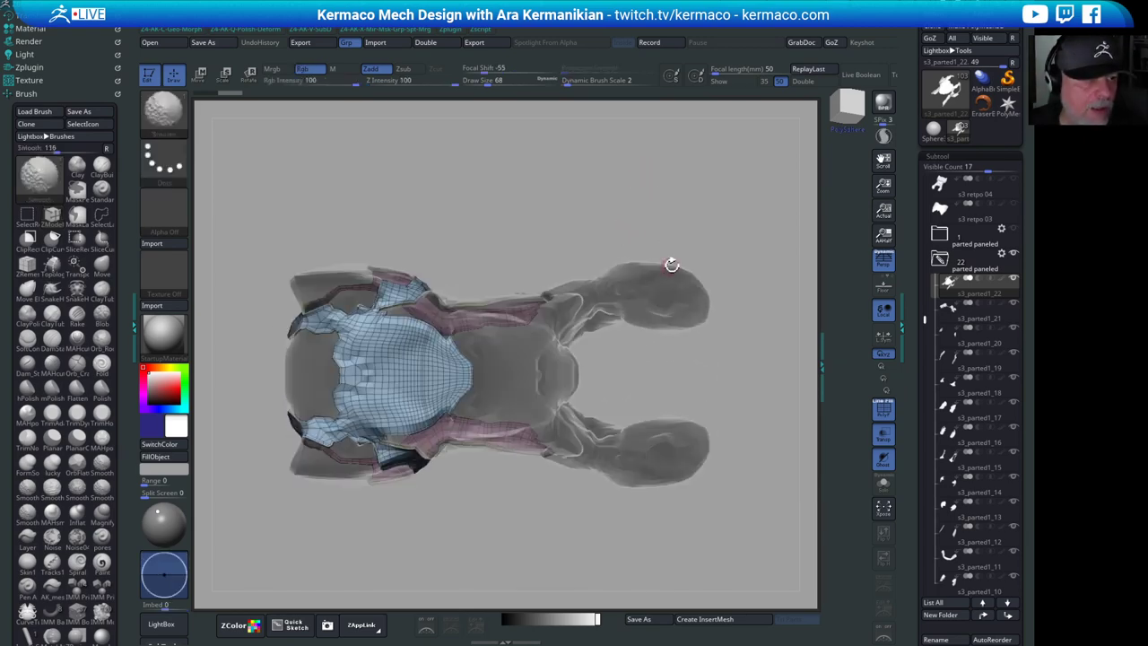
drag(744, 390, 721, 257)
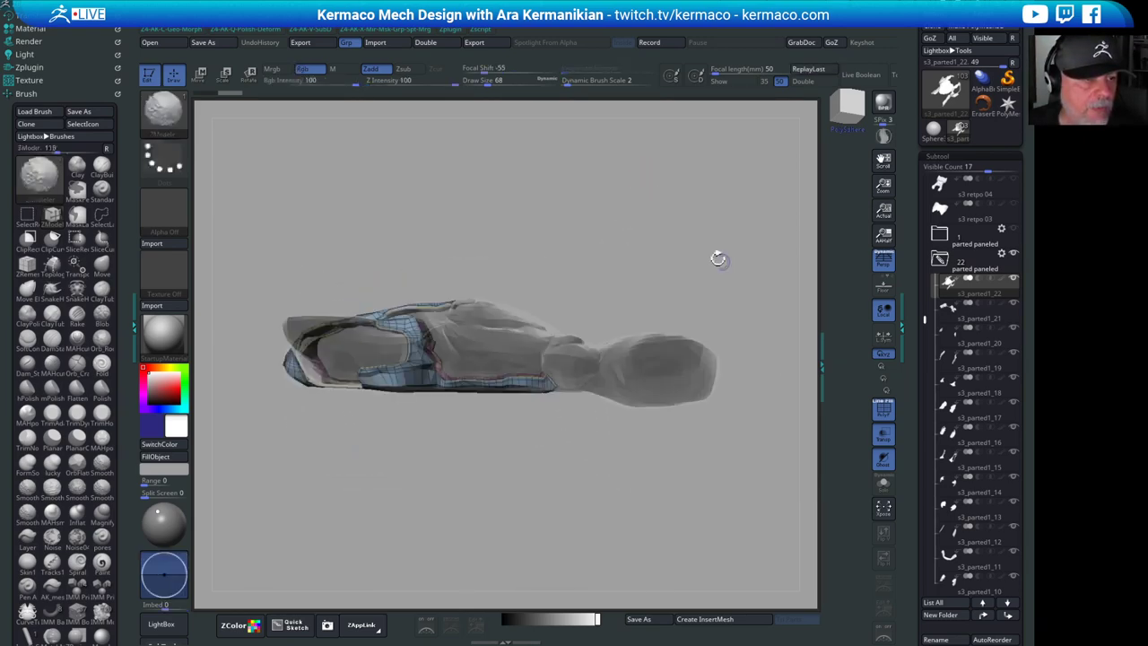
drag(625, 208, 648, 246)
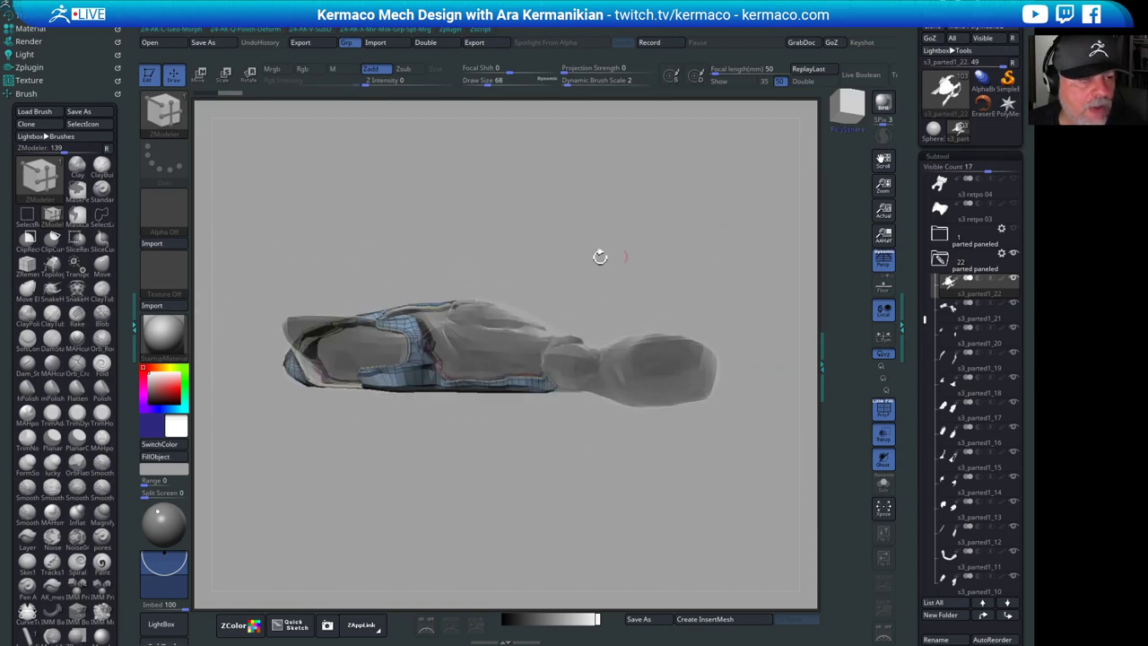
alt+drag(588, 482, 555, 480)
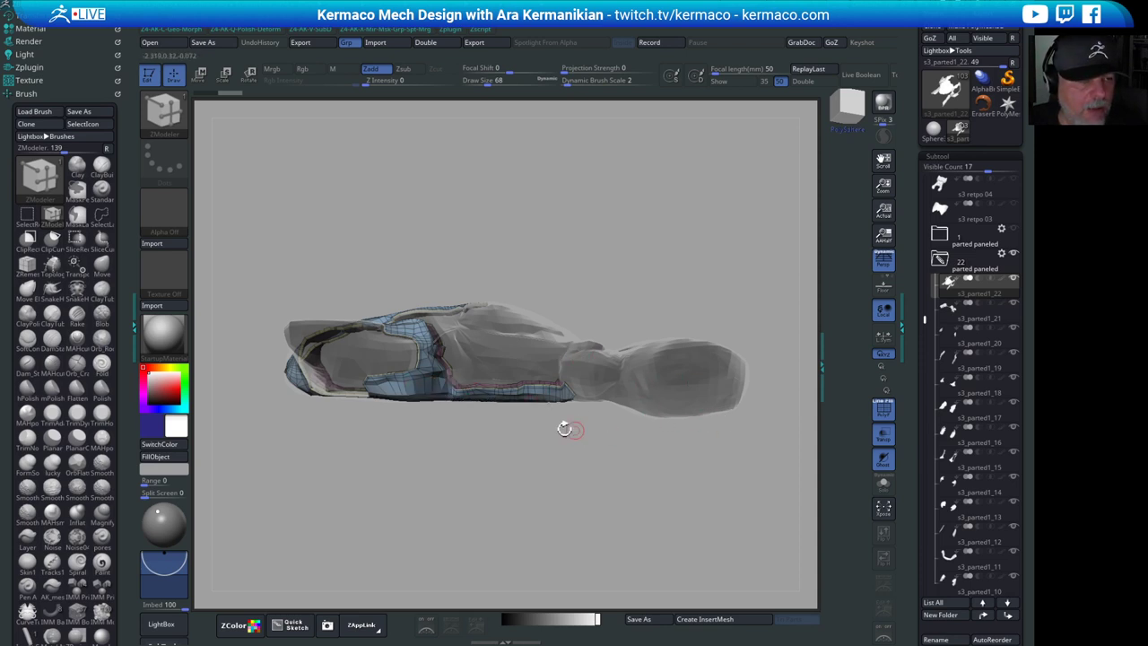
mouse_move(973, 508)
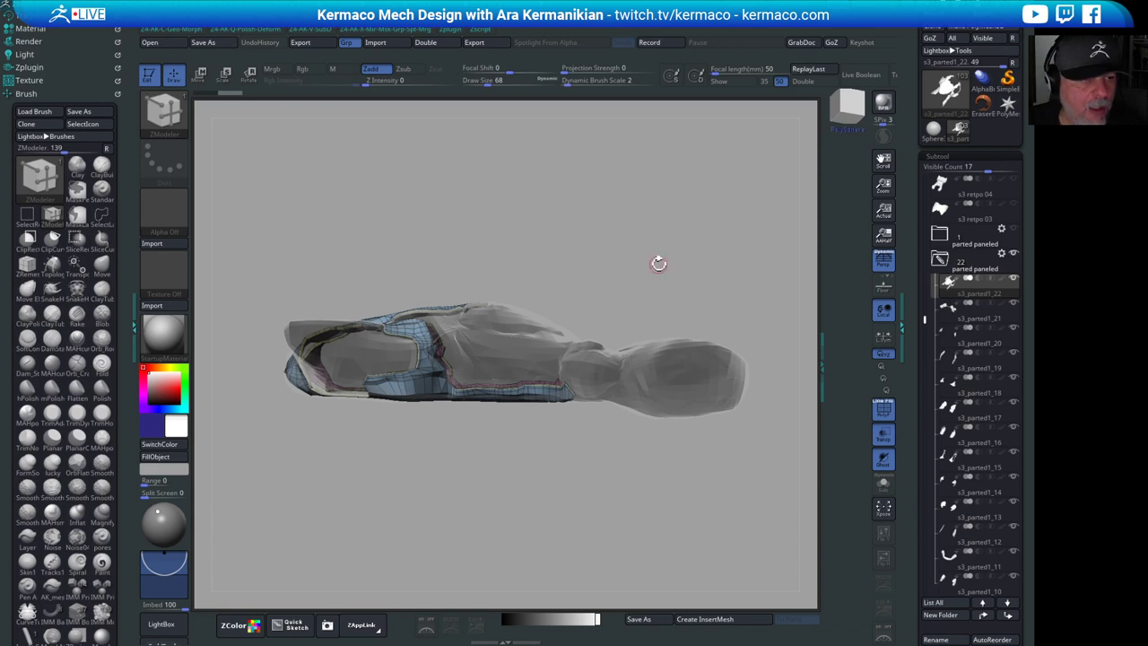
drag(659, 263, 666, 290)
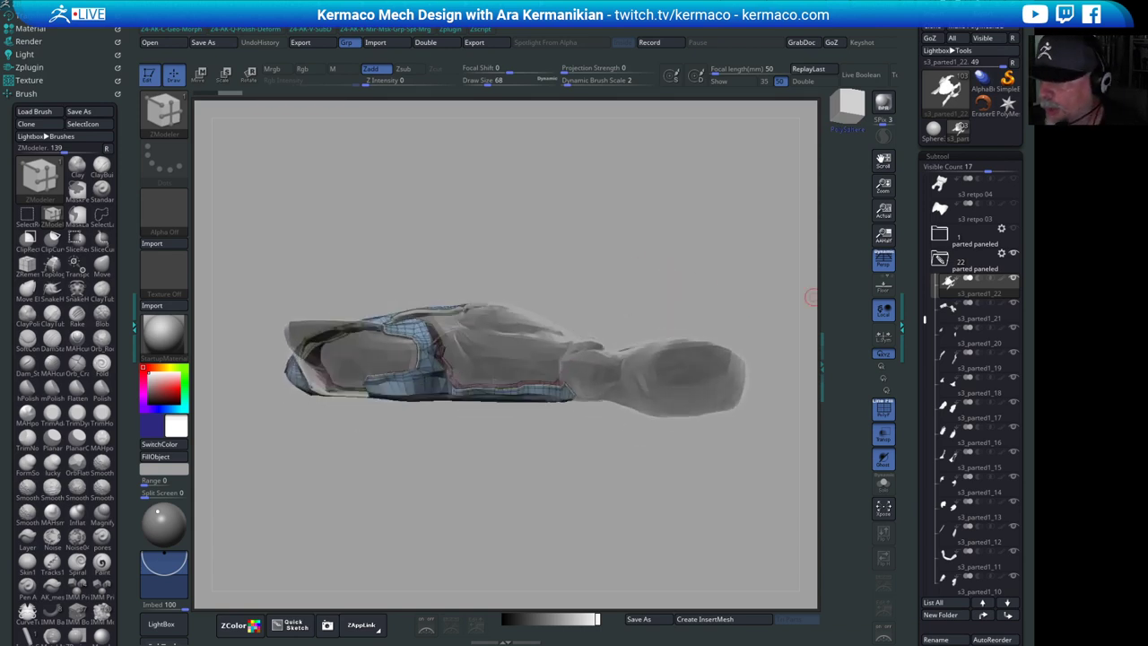
- Switch to the Chrome browser and search Google for "frozen hovering disc"
key(alt+Tab)
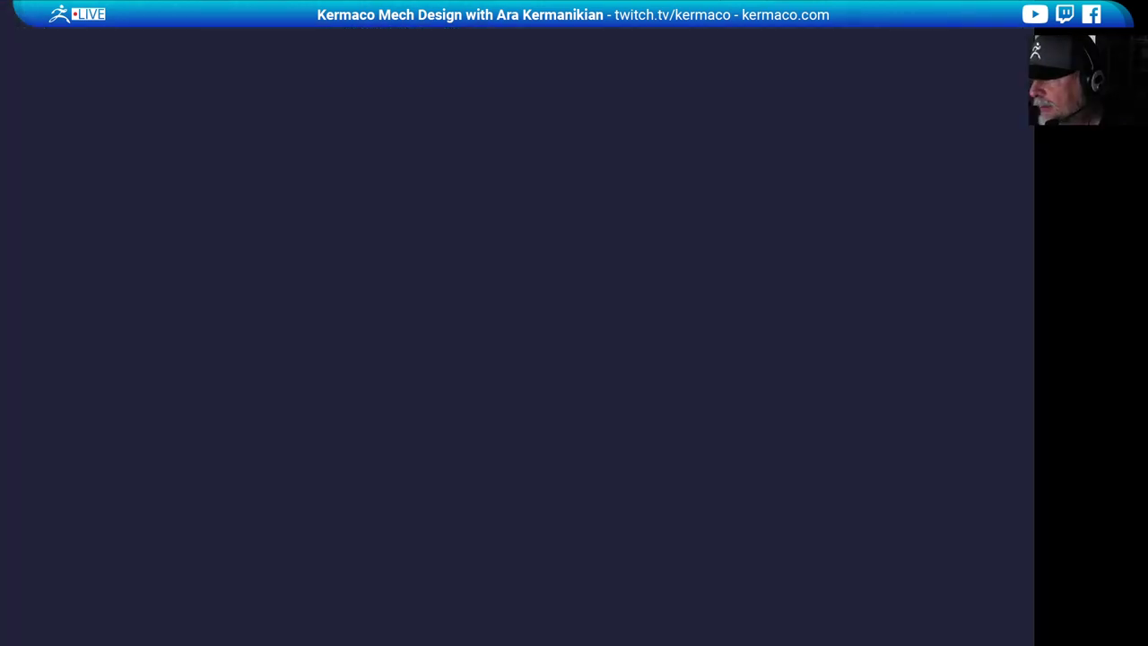
key(alt+Tab)
key(alt+Tab)
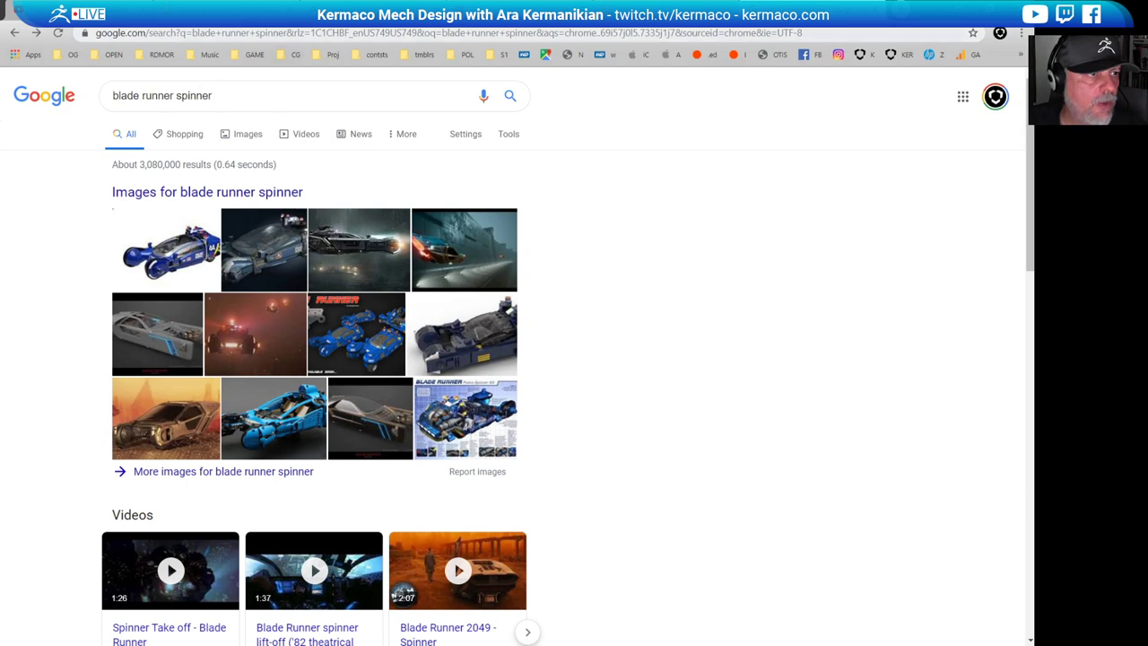
click(282, 36)
text(fro)
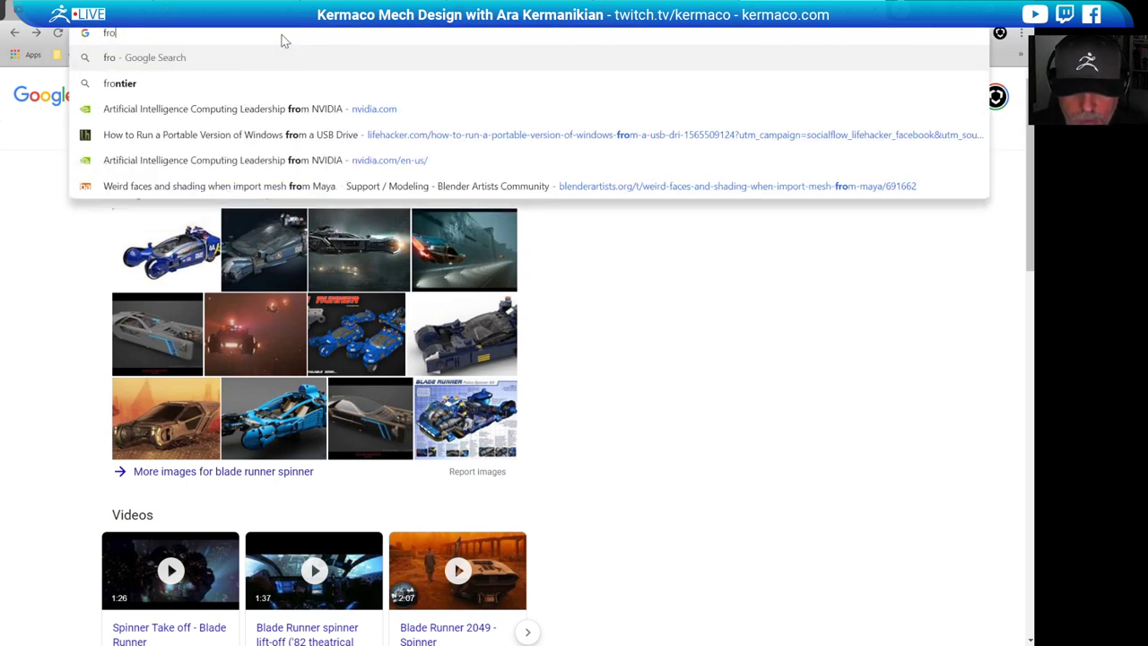
text(zen hocee)
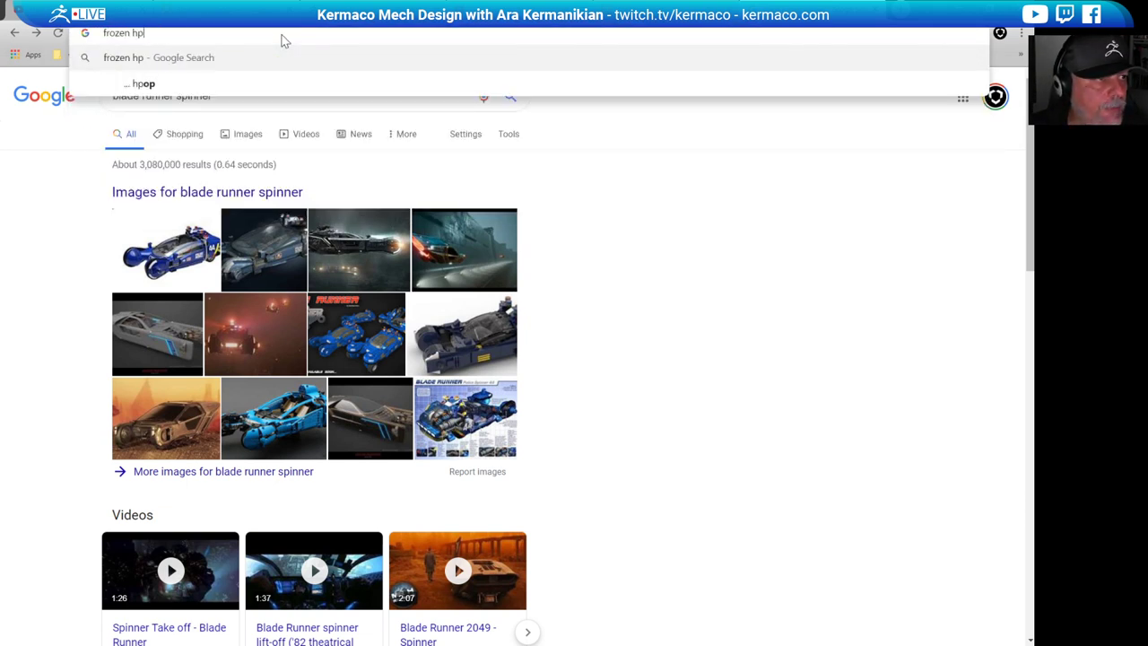
key(BackSpace)
key(BackSpace)
key(BackSpace)
key(BackSpace)
key(BackSpace)
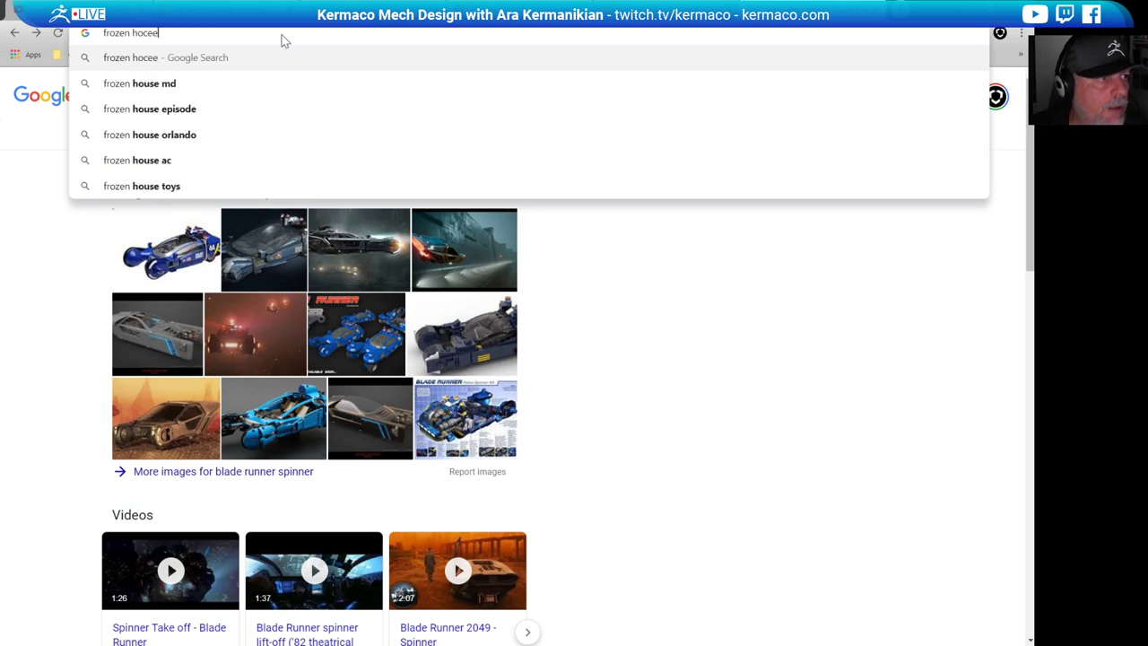
text(over)
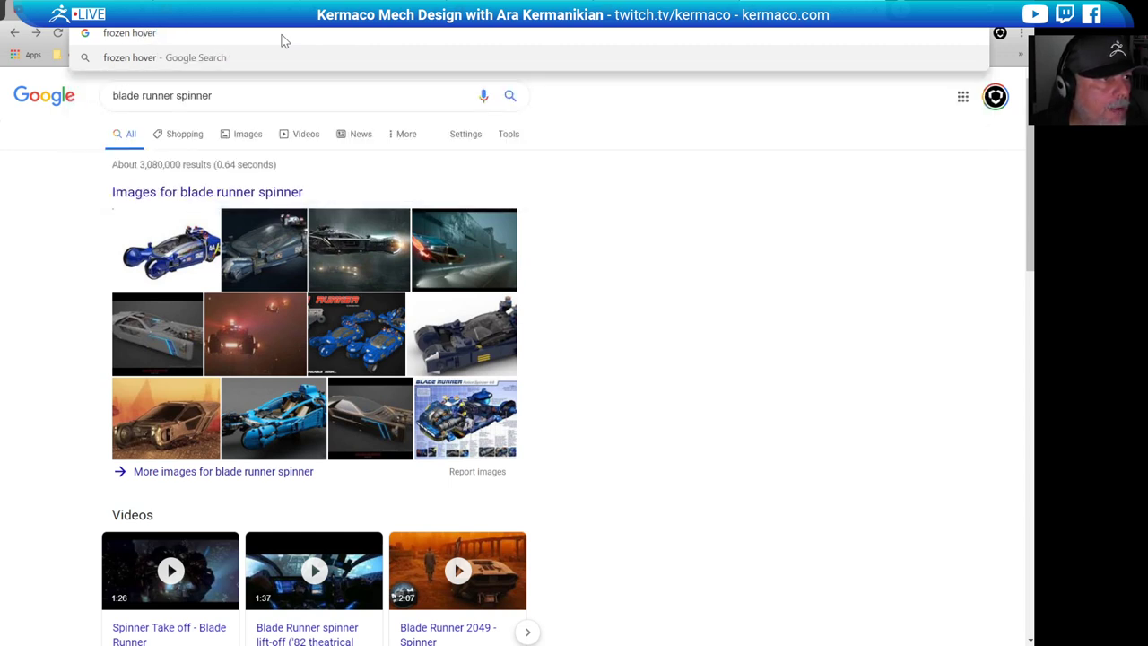
key(BackSpace)
text(i)
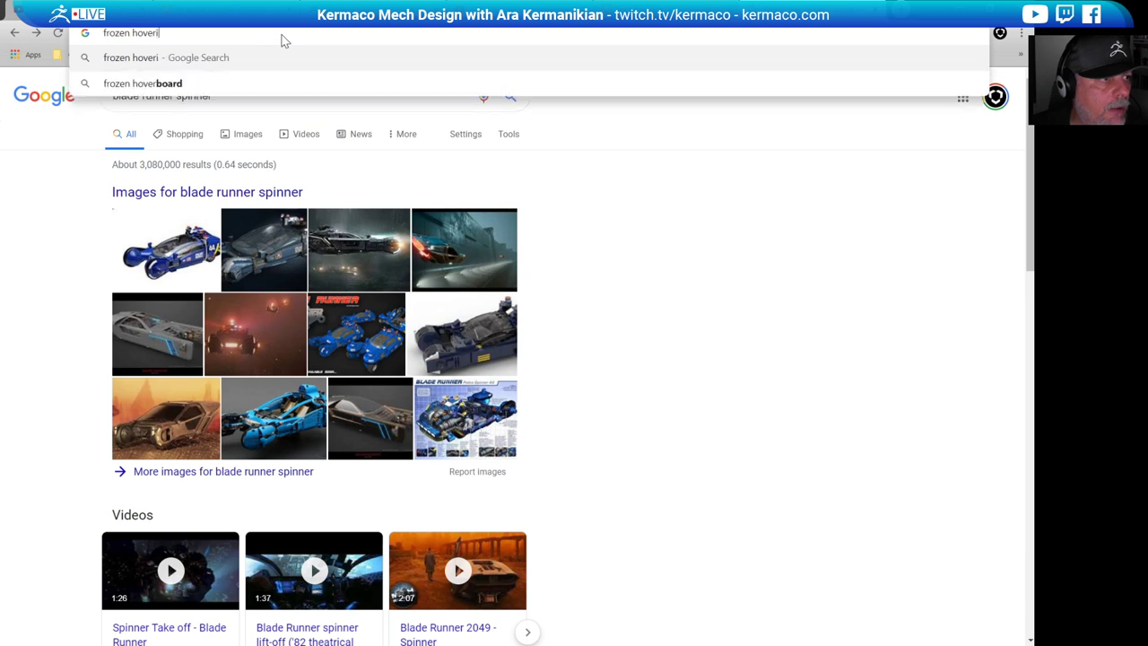
text(ng f)
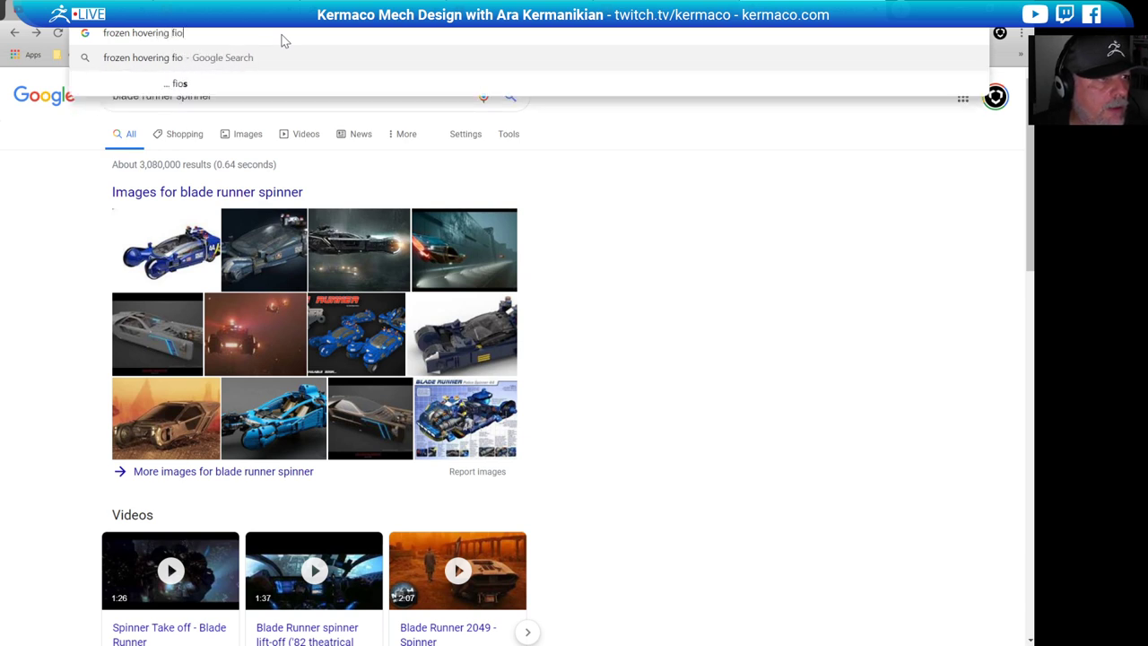
key(BackSpace)
text(d)
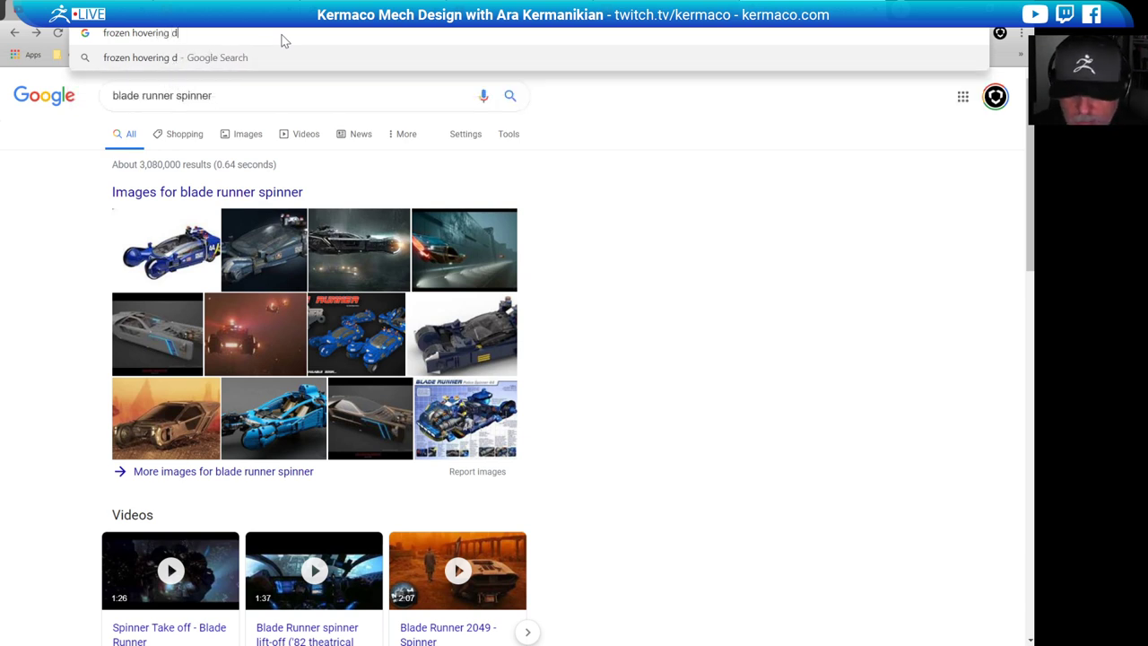
text(isc)
key(Return)
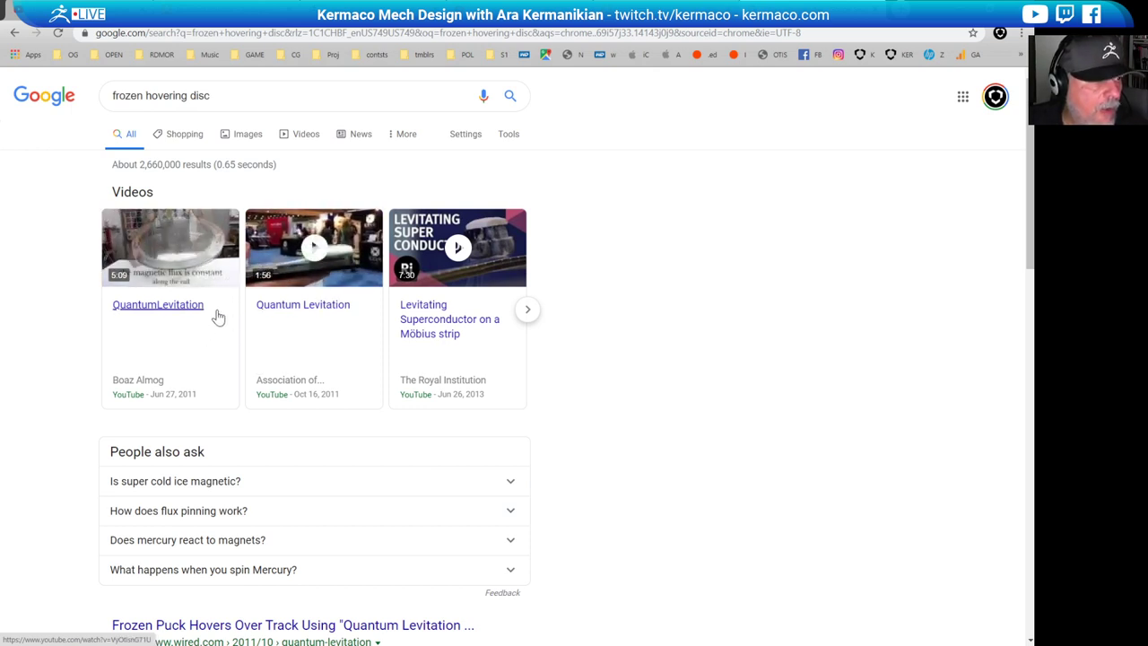
- Open the 5:09 QuantumLevitation video briefly, and return to the search results to look over the other levitation videos
mouse_move(217, 315)
mouse_down()
mouse_move(167, 321)
mouse_move(218, 319)
mouse_up()
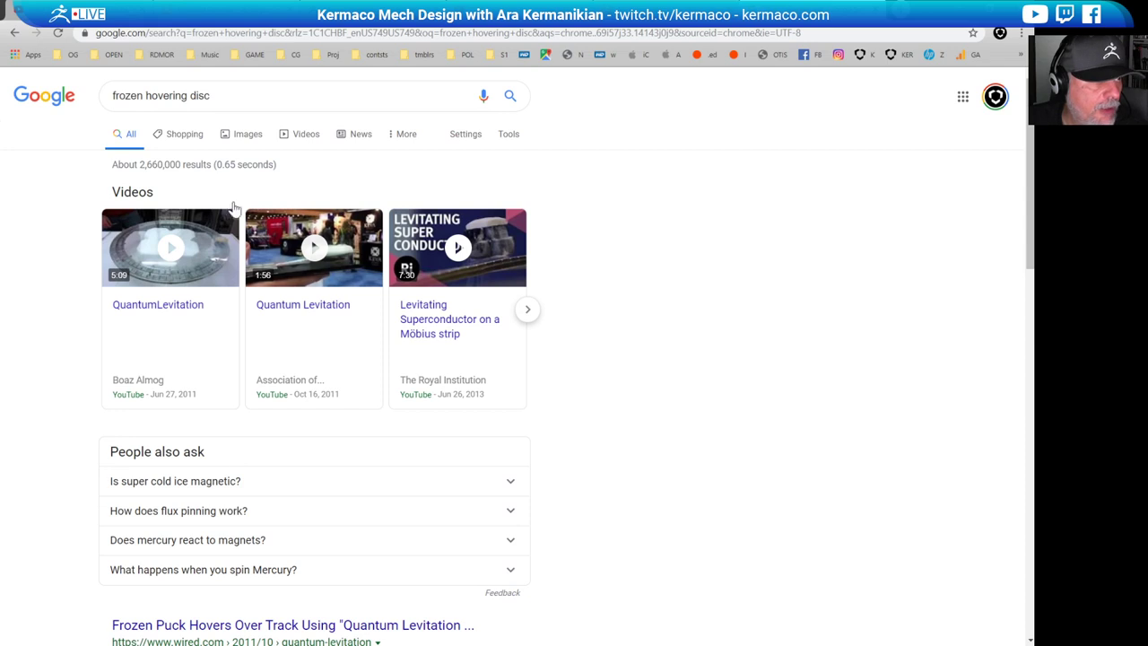
click(169, 306)
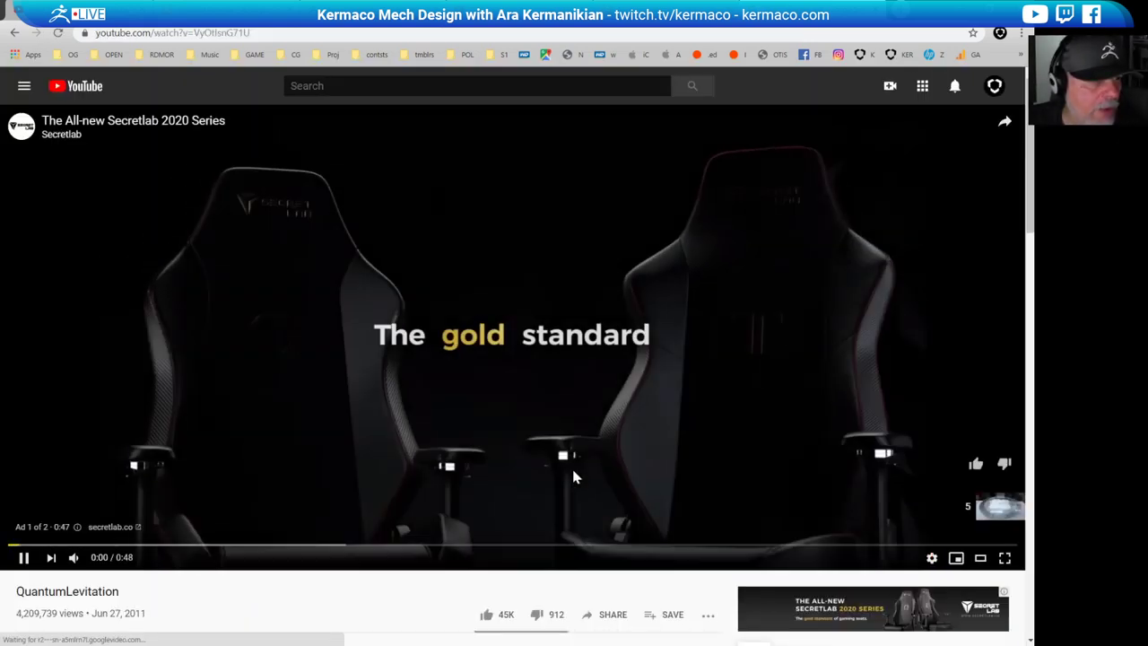
key(alt+Left)
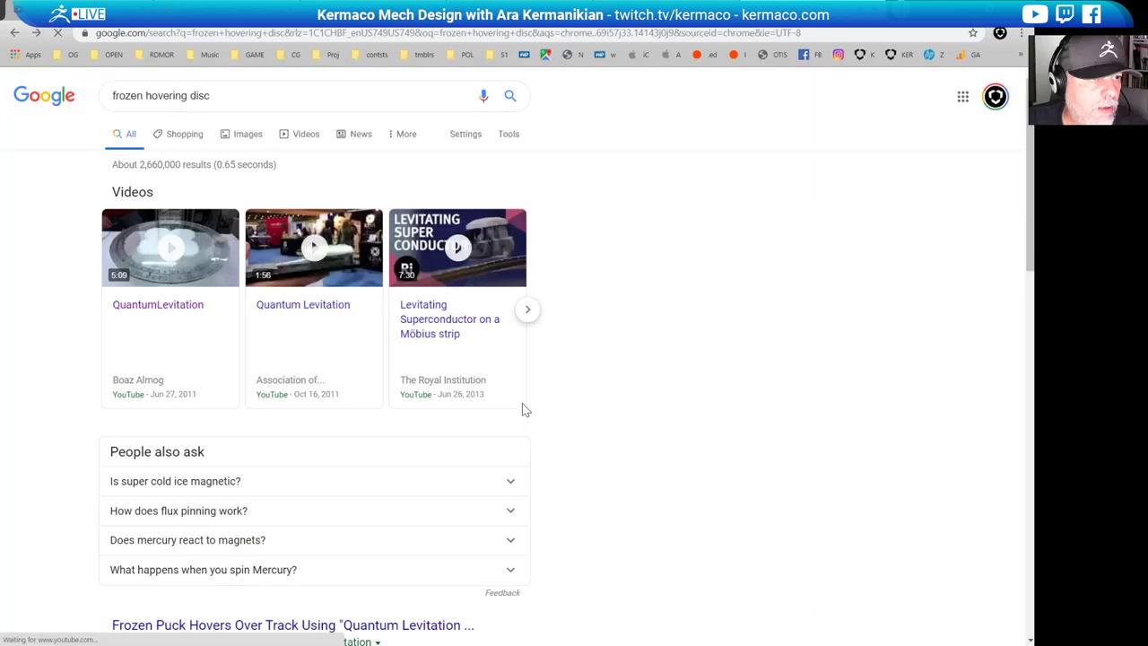
scroll(294, 334, down, 1)
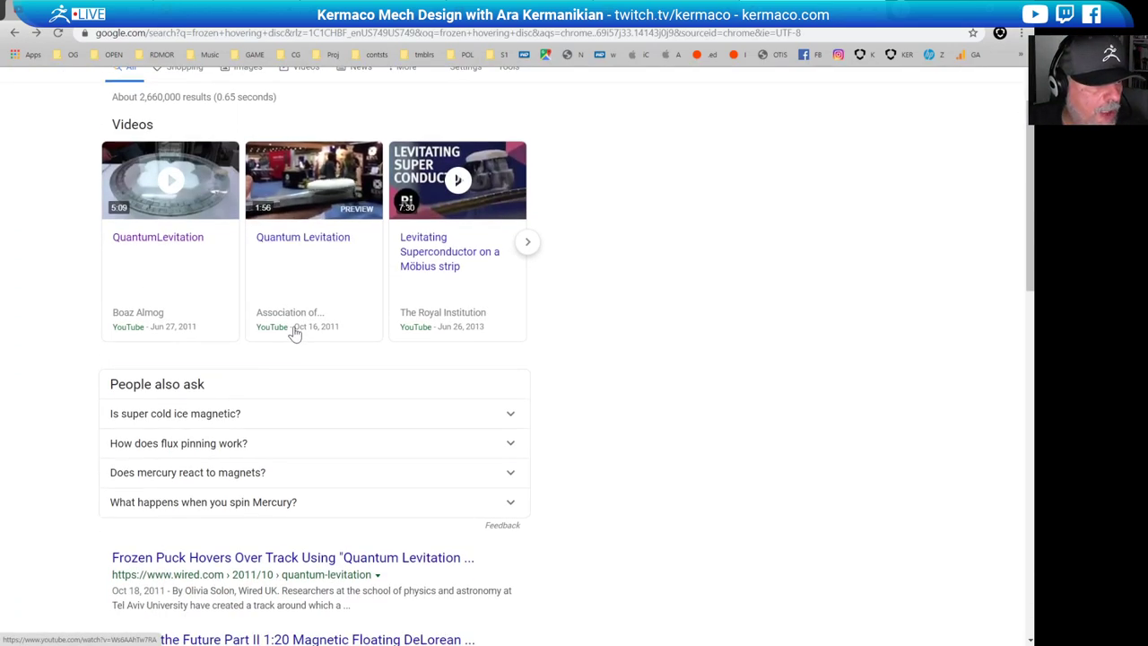
scroll(295, 334, down, 1)
scroll(295, 334, up, 1)
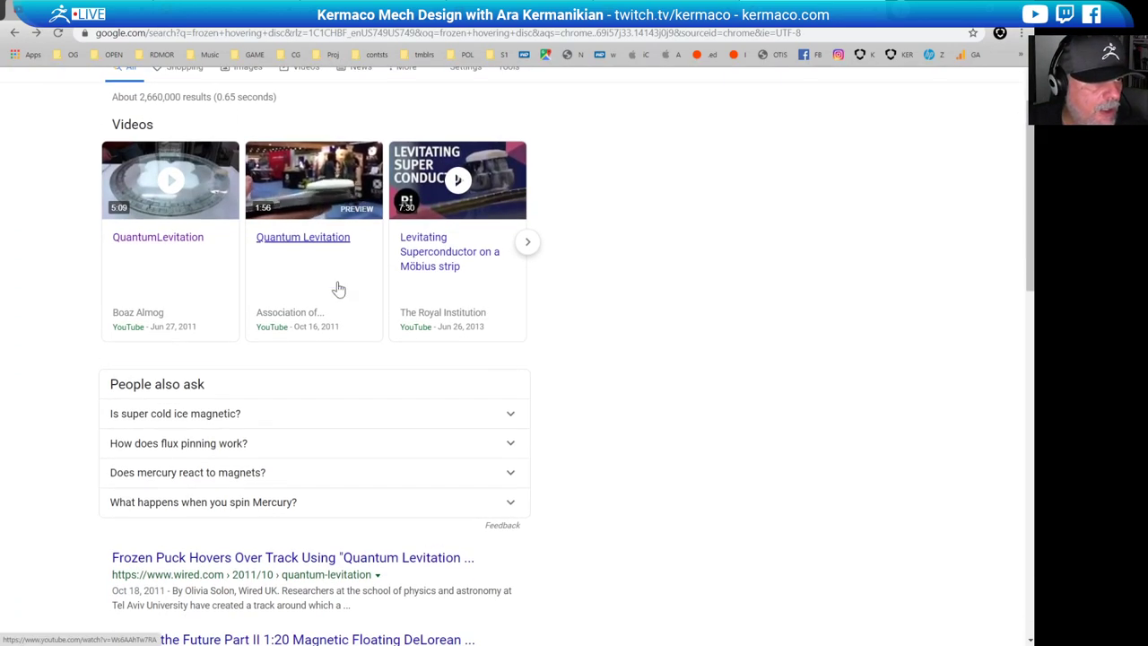
scroll(339, 289, up, 1)
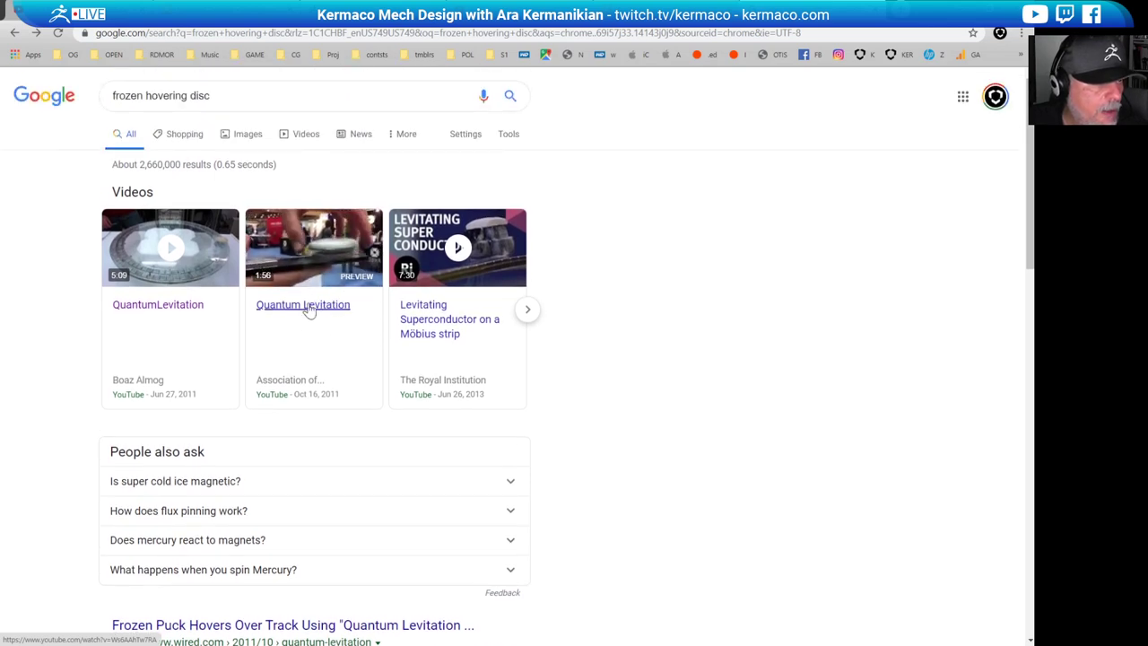
- Play the 1:56 Quantum Levitation video with the sound muted, skipping ahead to 0:20 to watch the hovering disc
click(309, 306)
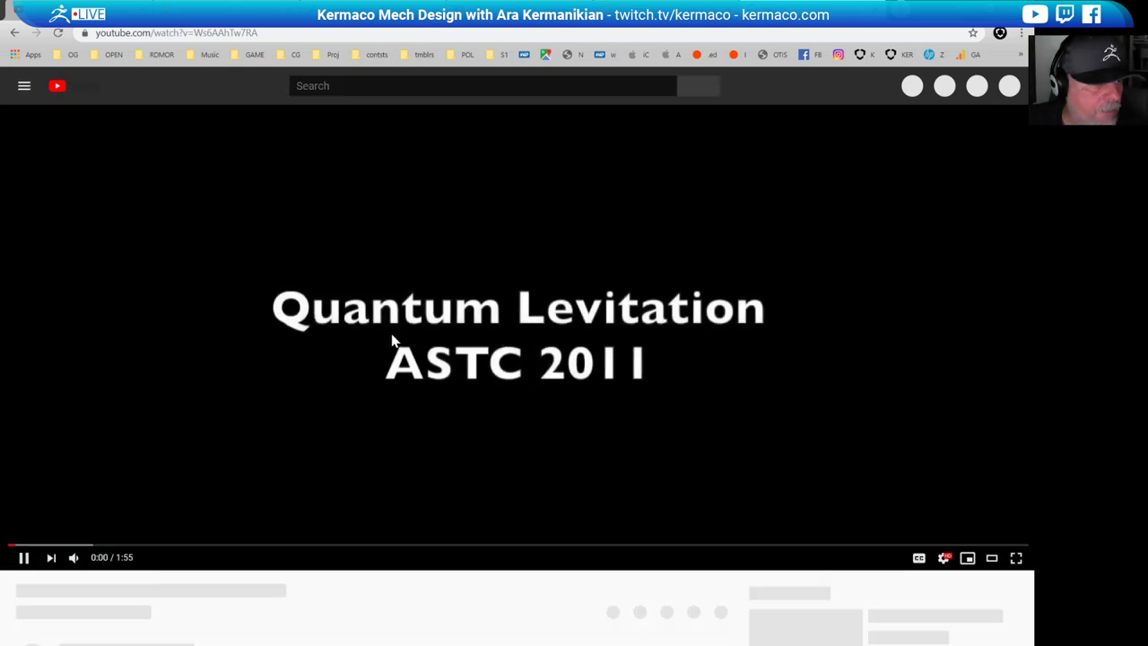
key(alt+Left)
key(alt+Right)
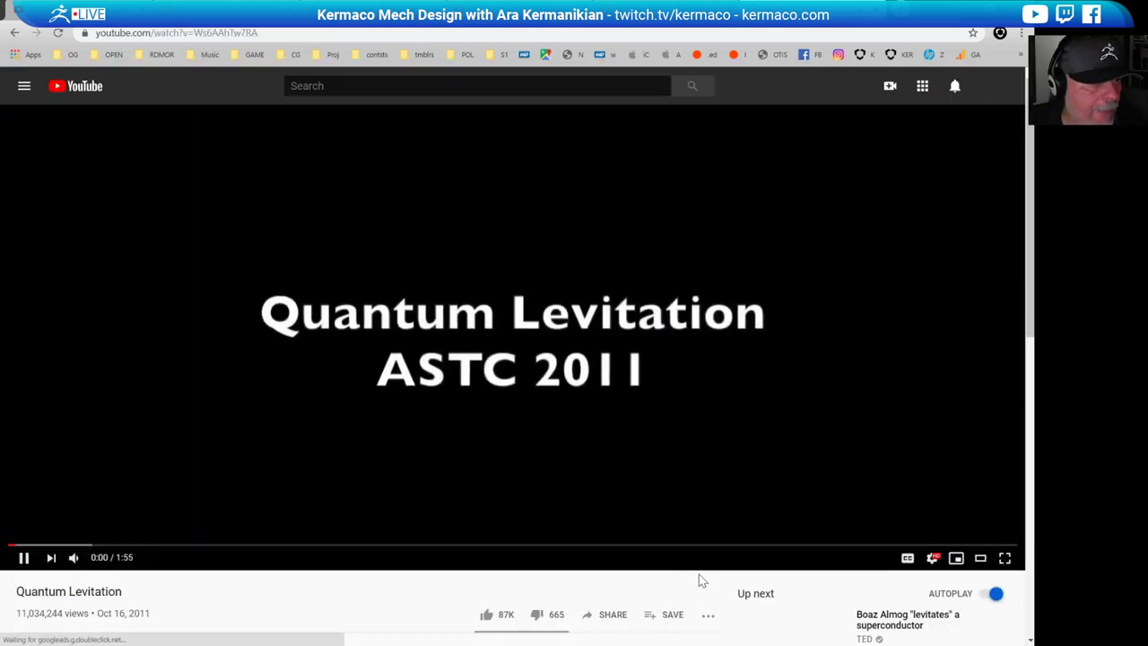
click(76, 558)
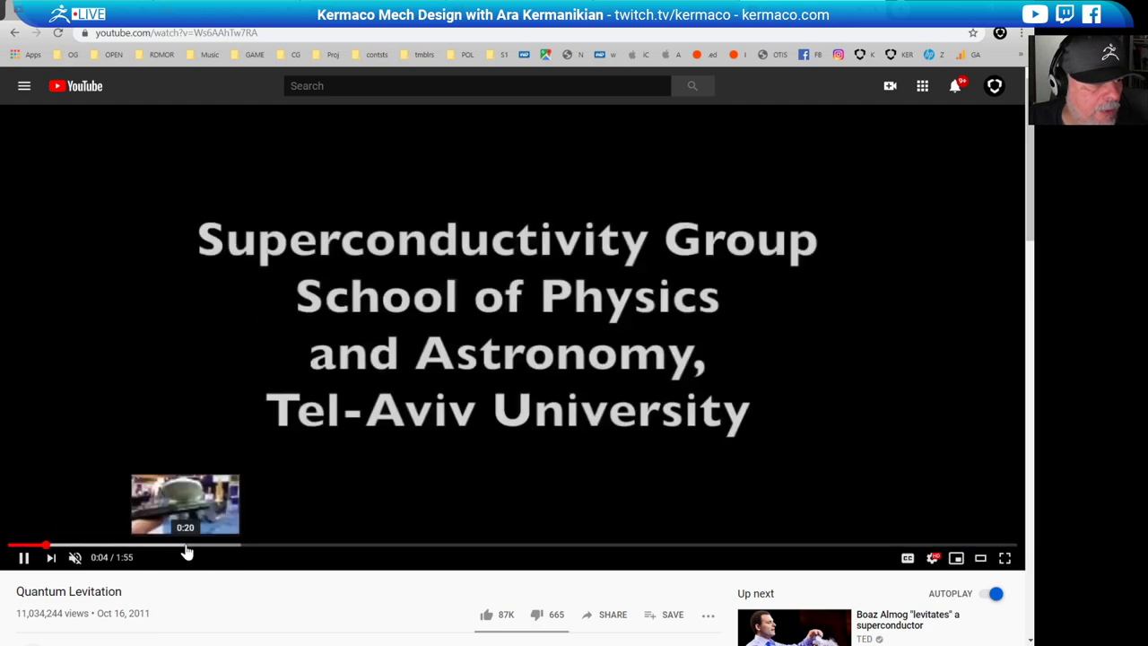
click(185, 545)
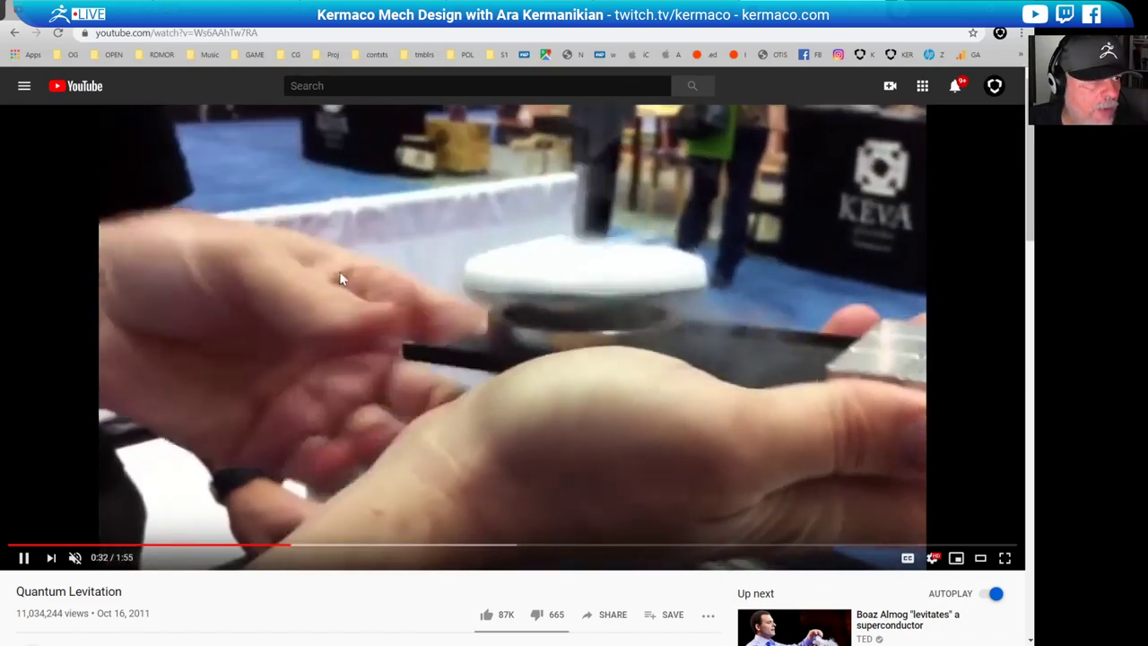
- Return to the Google results and replace the query with a search for "quantum levitation"
key(alt+Left)
drag(237, 97, 18, 103)
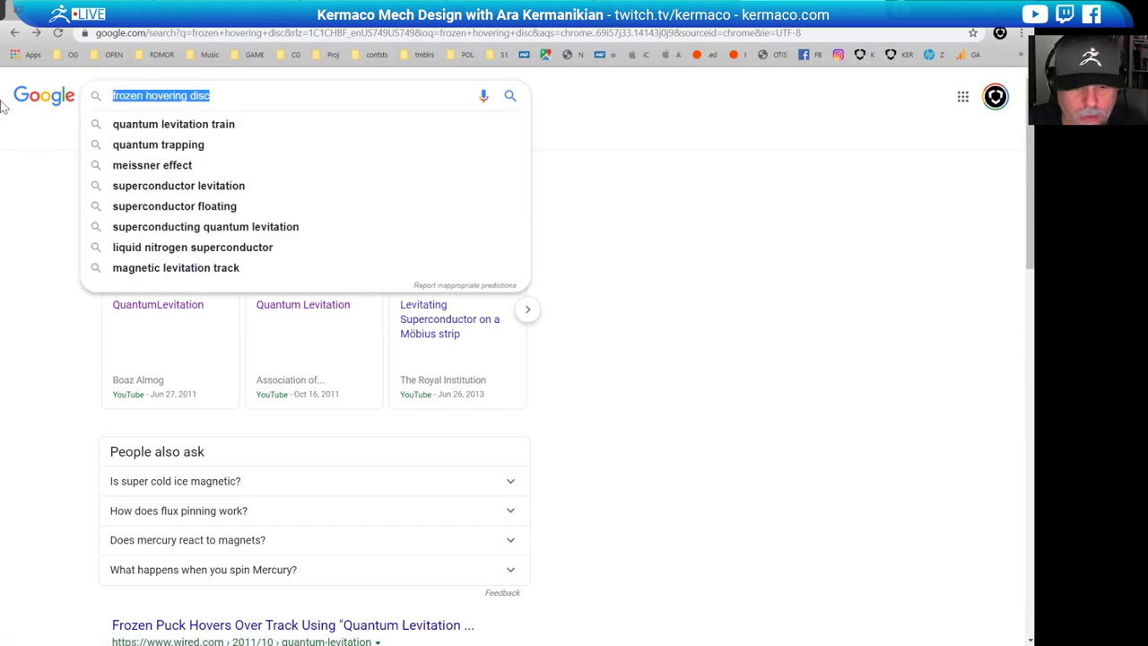
text(quantum levit)
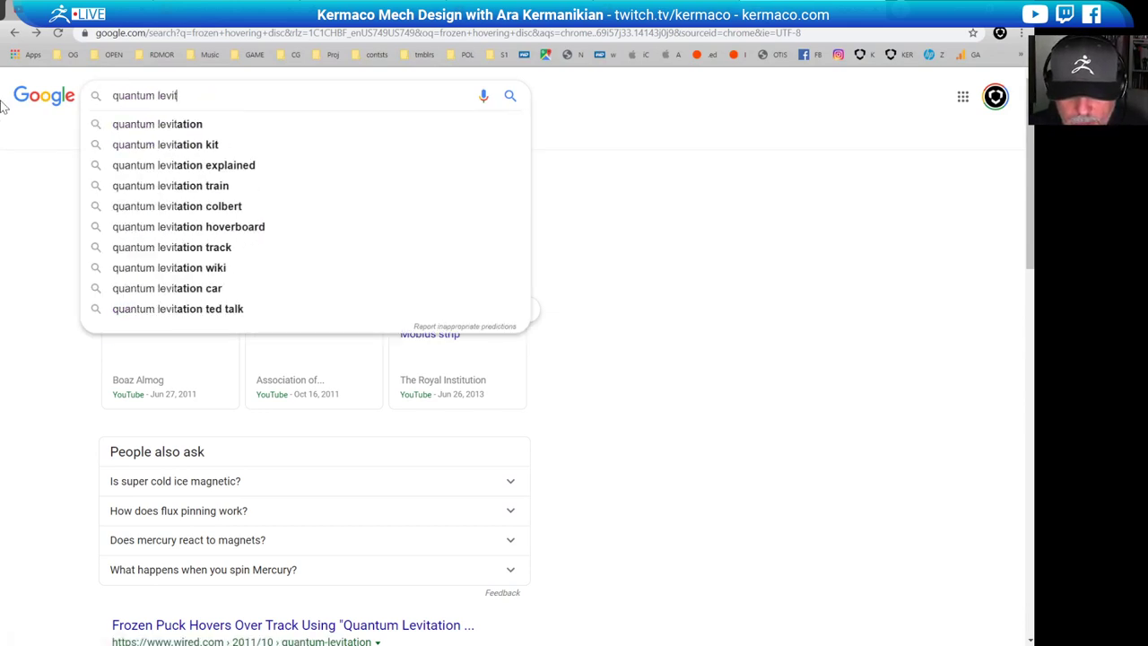
text(ation)
key(Return)
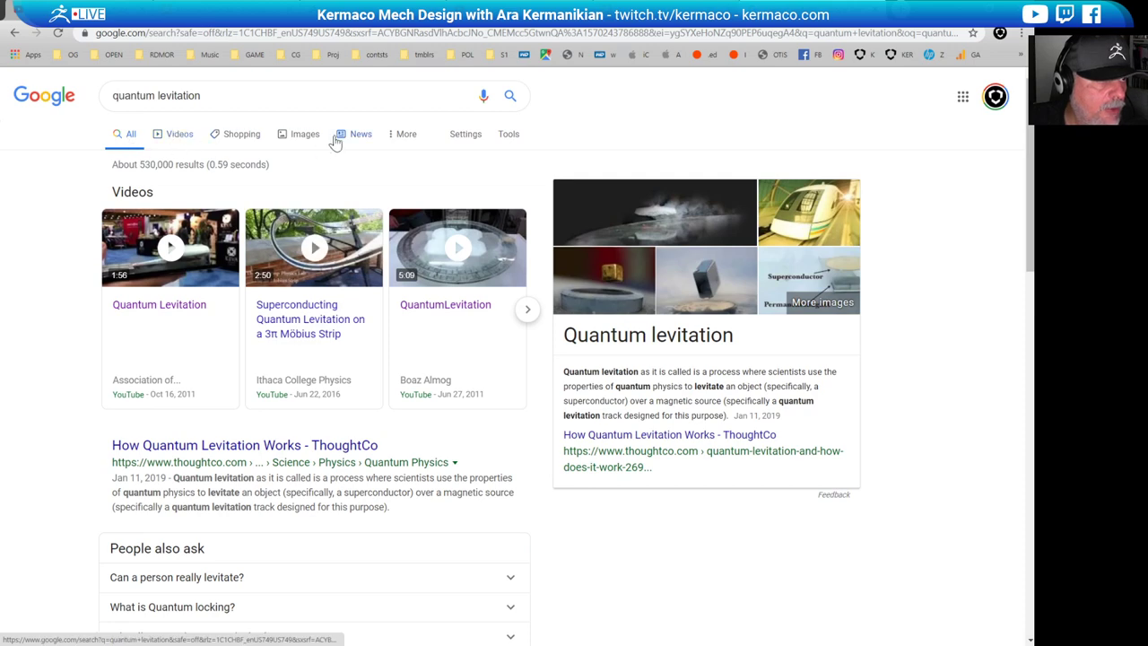
- Show the image results for quantum levitation and browse the pictures of levitating discs, trains and tracks
click(306, 136)
scroll(467, 386, down, 1)
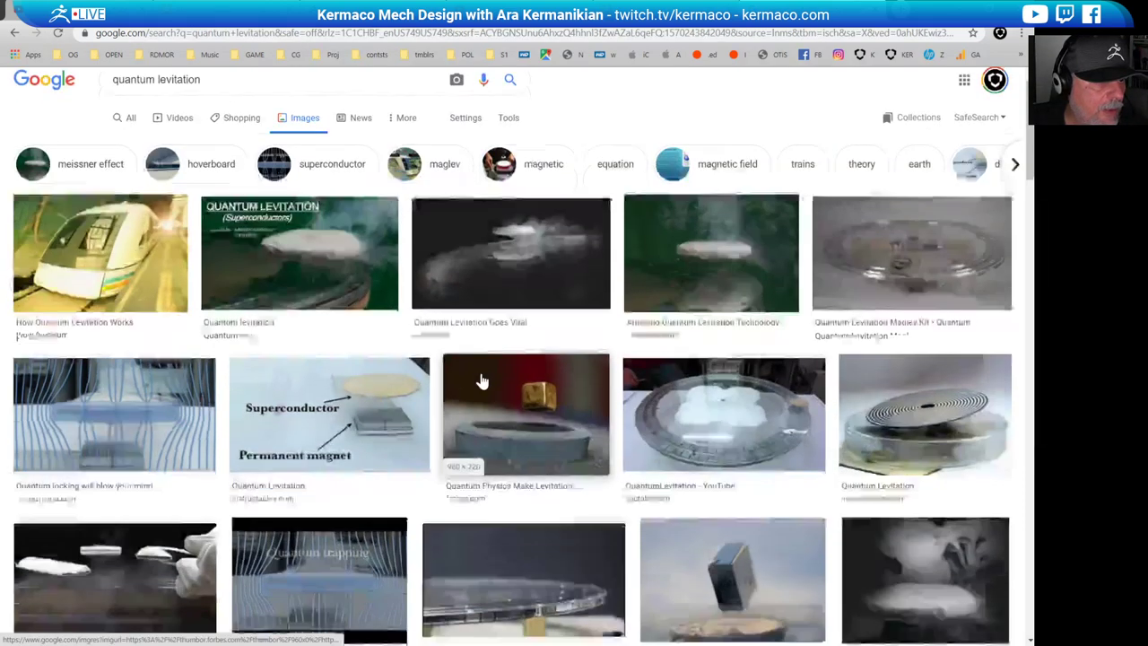
scroll(481, 382, up, 1)
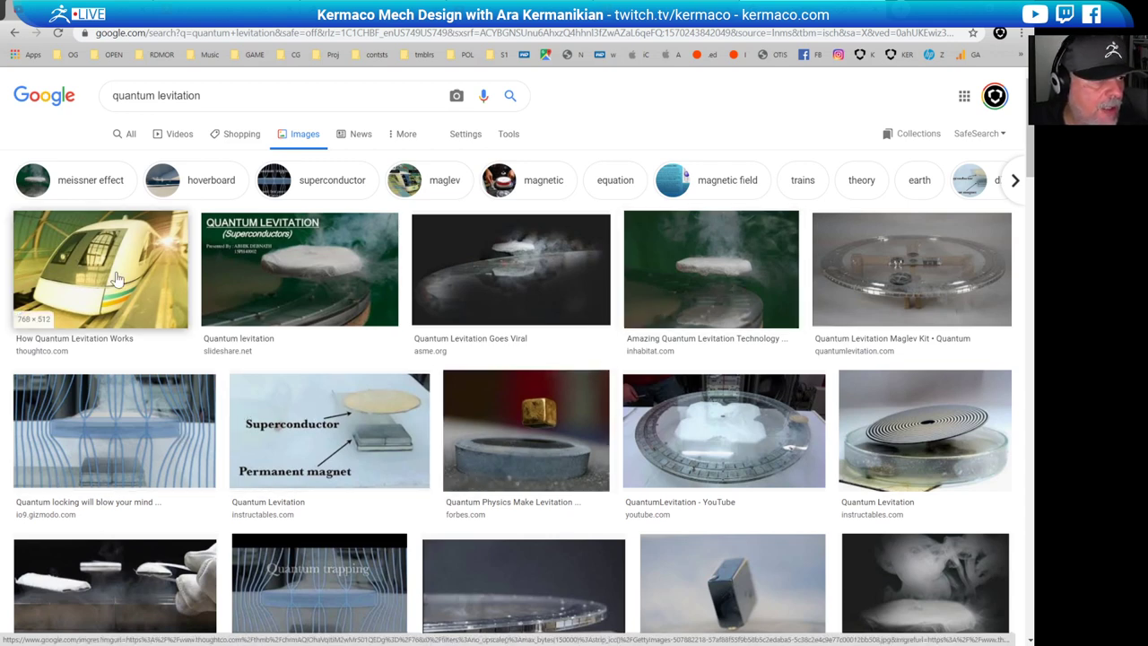
scroll(180, 341, down, 4)
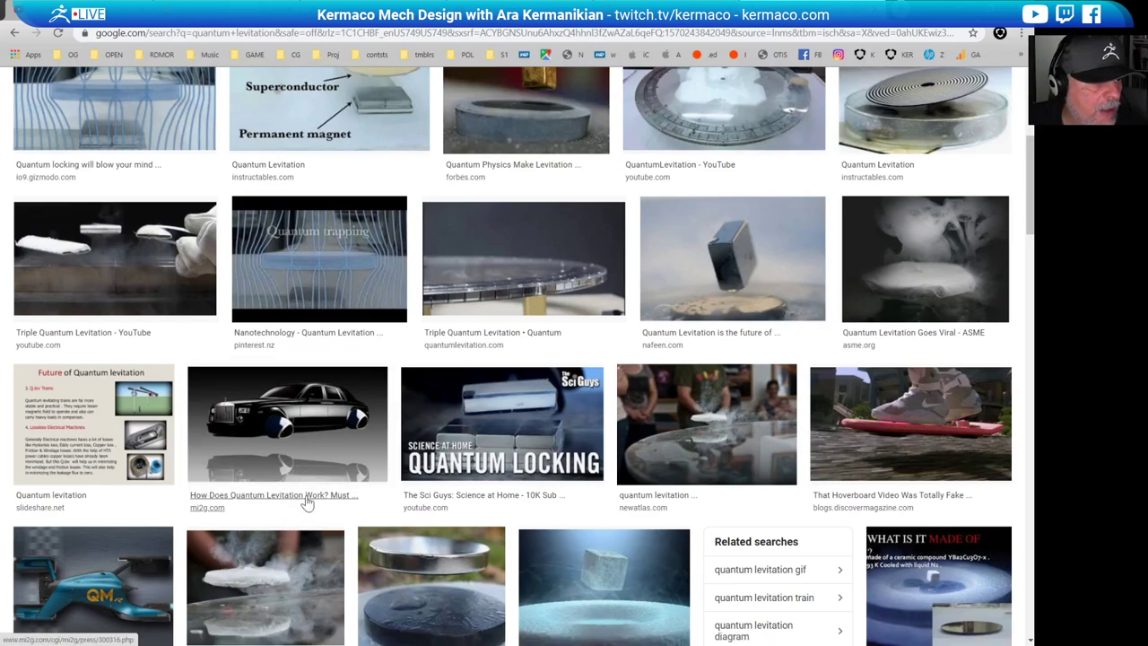
scroll(320, 441, down, 5)
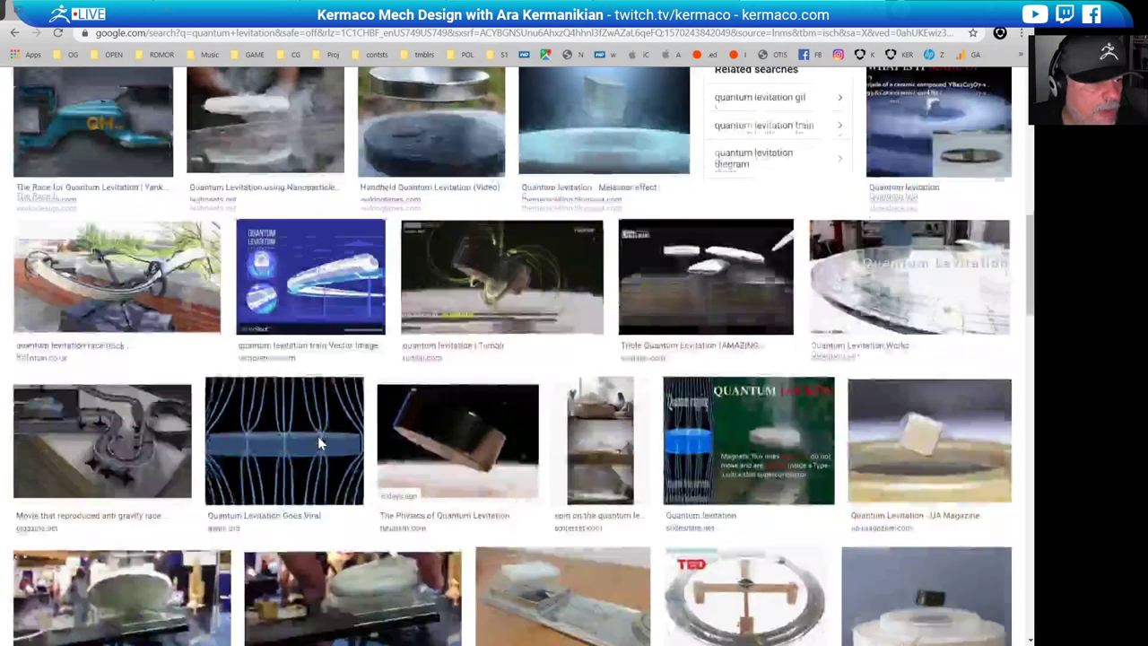
- Replace the quantum levitation image query with a search for "flying car"
scroll(318, 436, up, 5)
scroll(334, 440, up, 4)
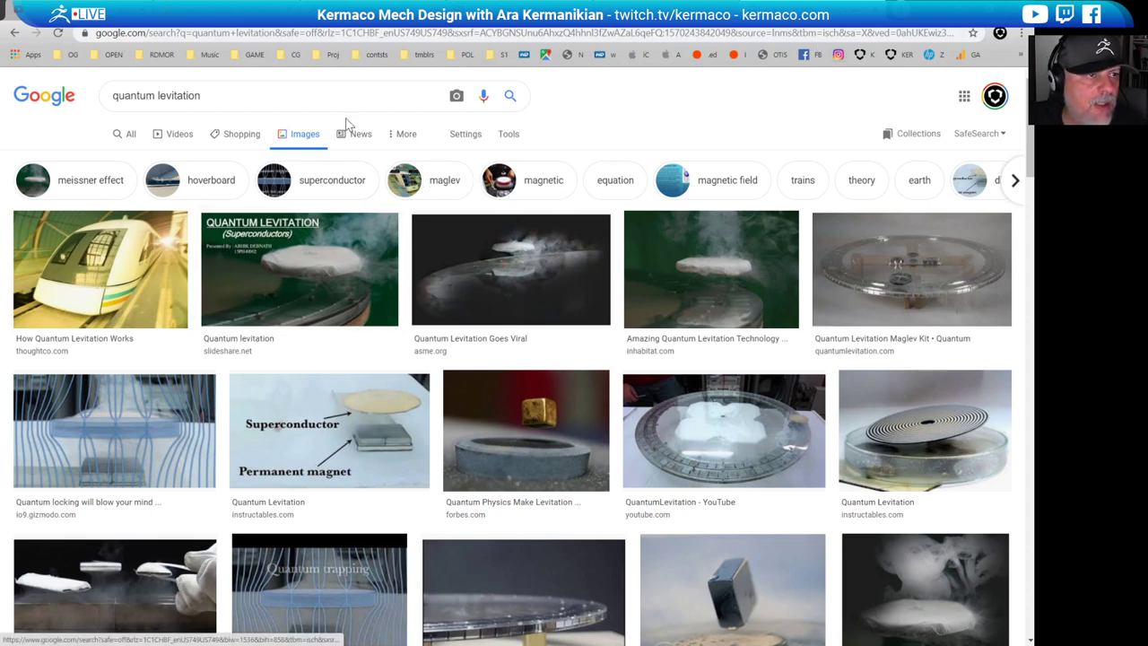
triple_click(216, 95)
text(f)
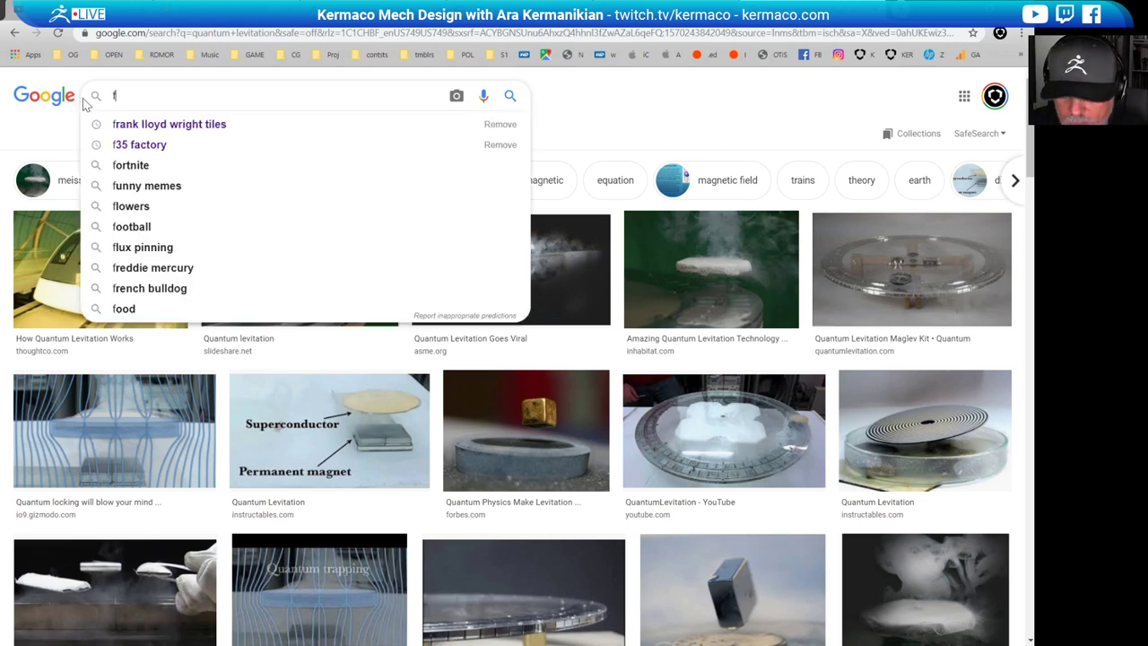
text(lying car)
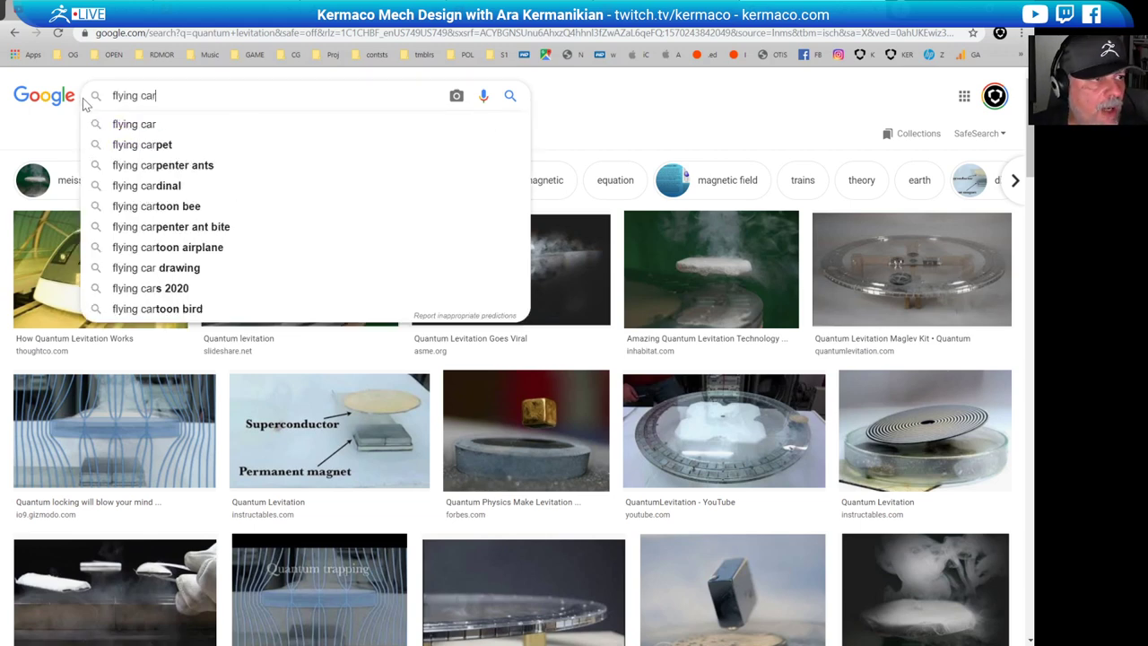
key(Return)
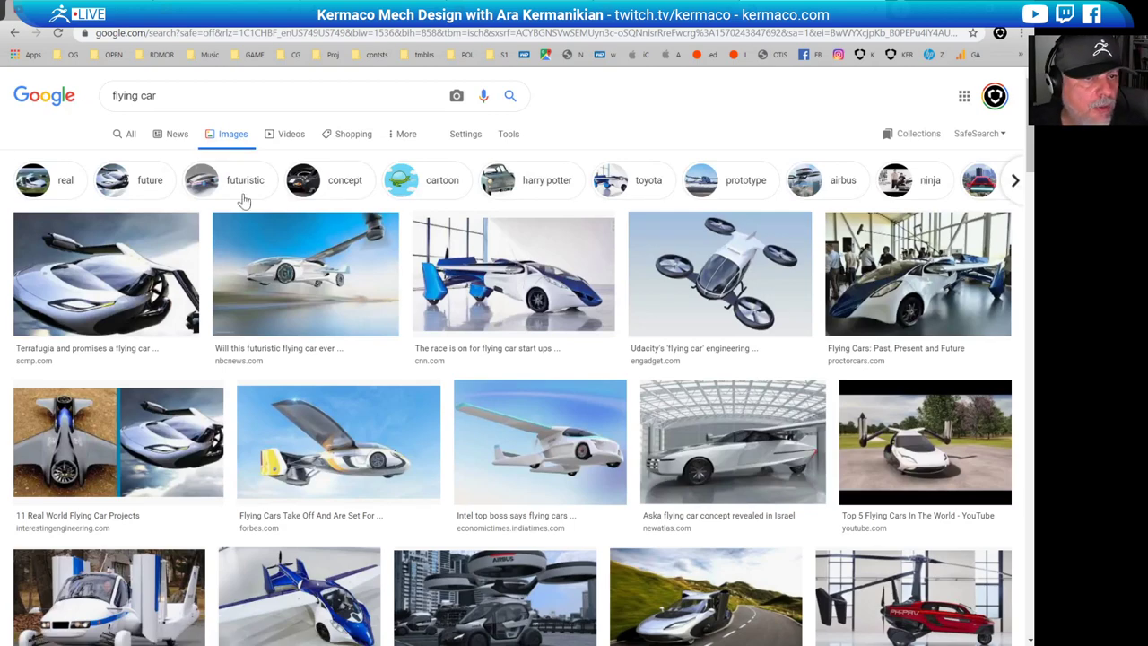
- Preview the "Flying Cars: Past, Present and Future" picture and browse its related images and the other flying car results
click(900, 303)
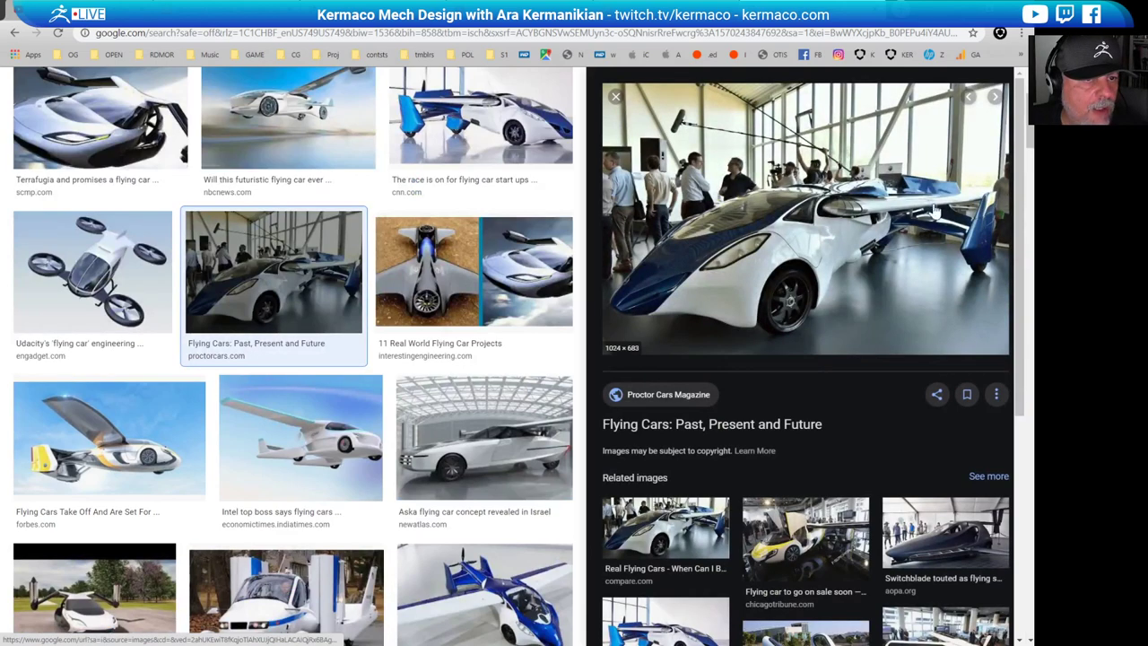
scroll(776, 304, down, 3)
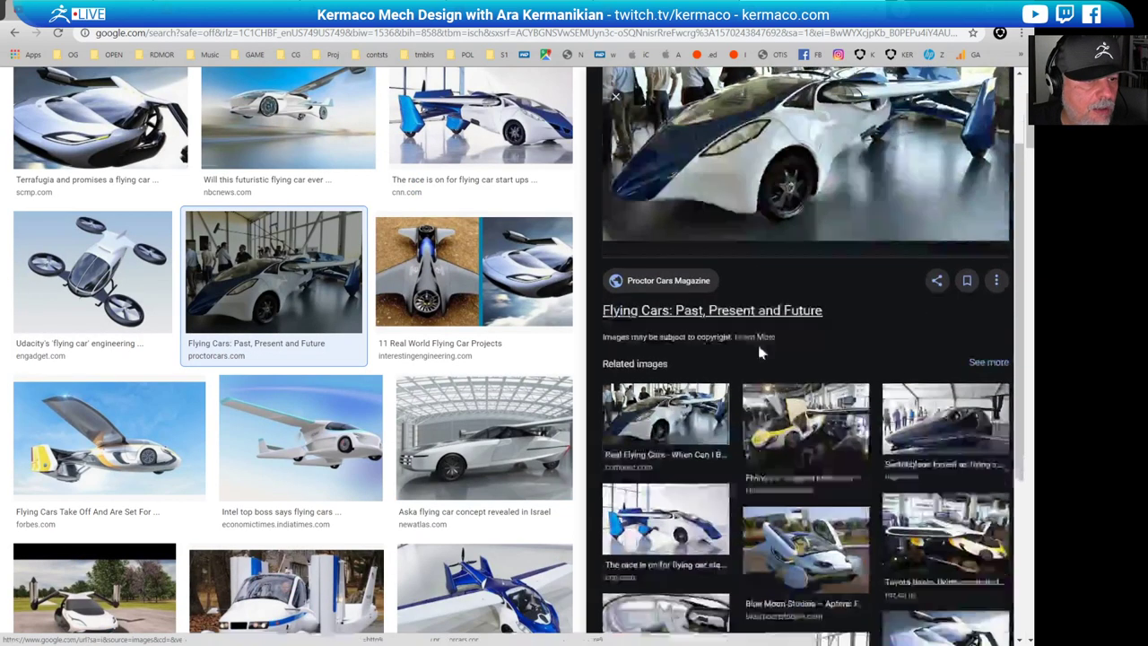
scroll(795, 476, down, 2)
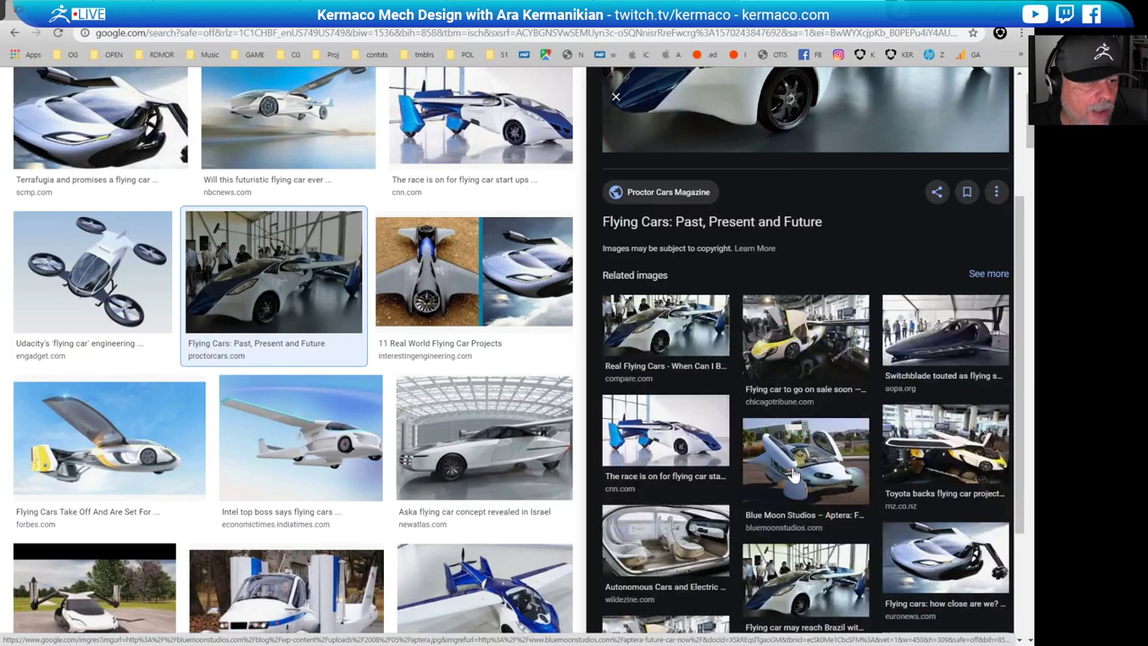
scroll(795, 475, up, 5)
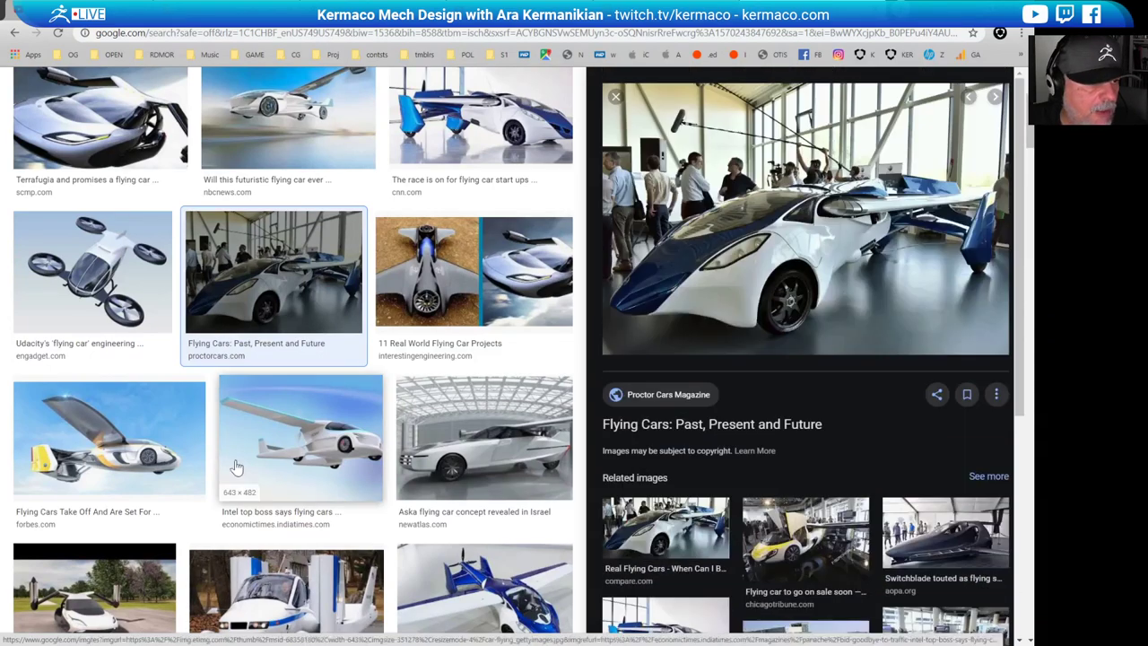
scroll(349, 427, down, 8)
scroll(349, 426, down, 5)
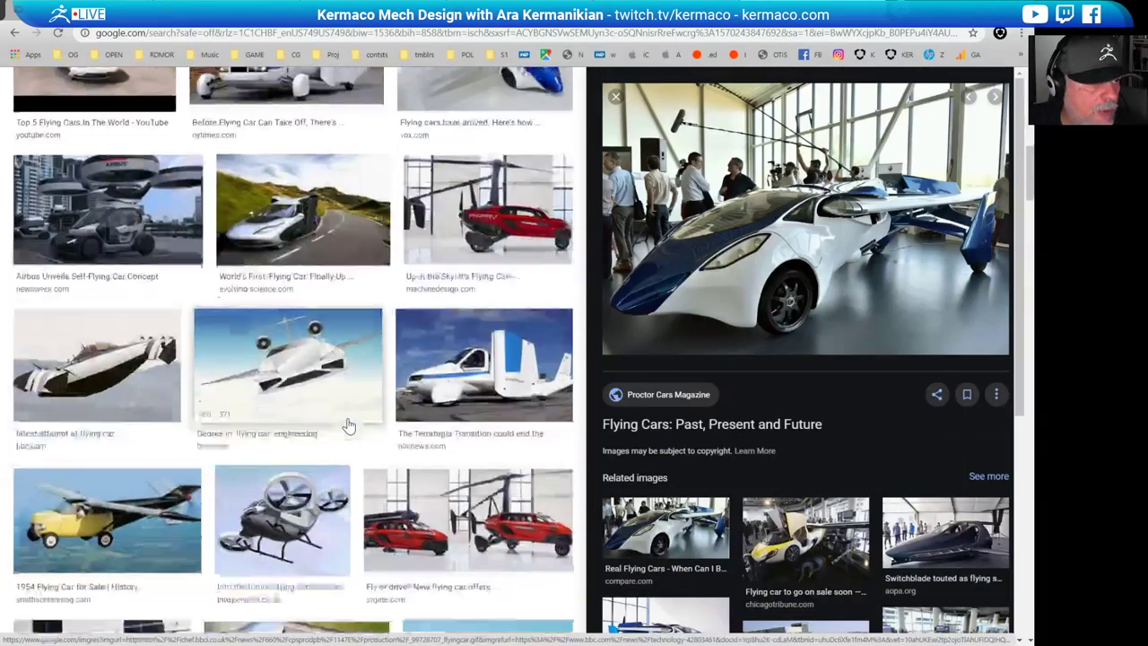
scroll(349, 425, down, 8)
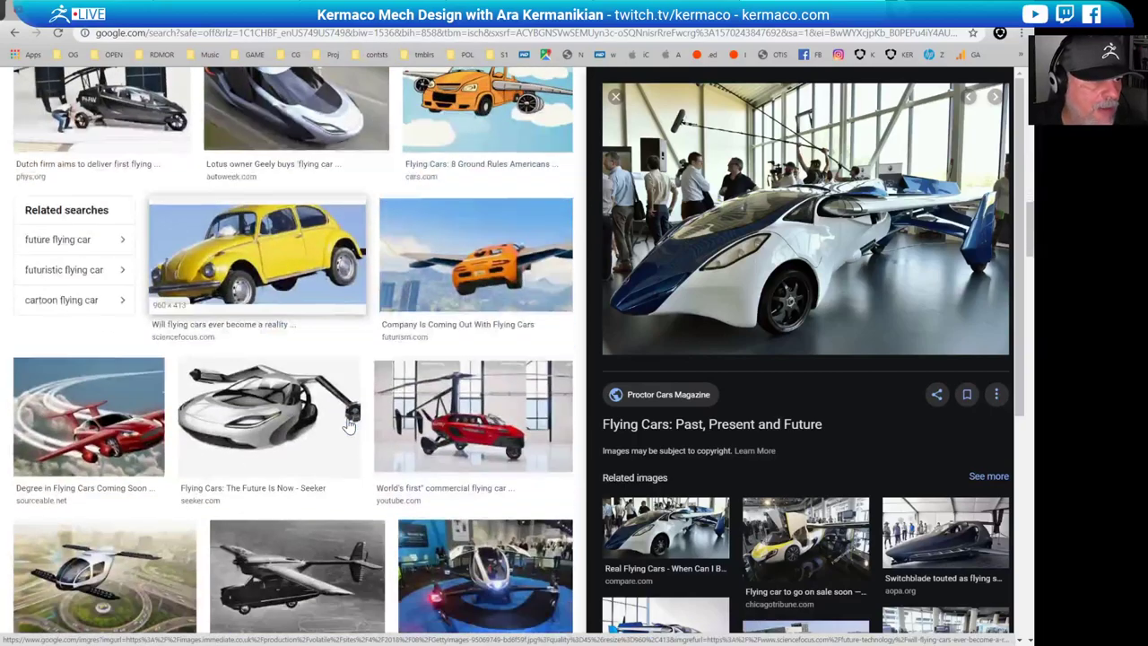
scroll(349, 426, up, 9)
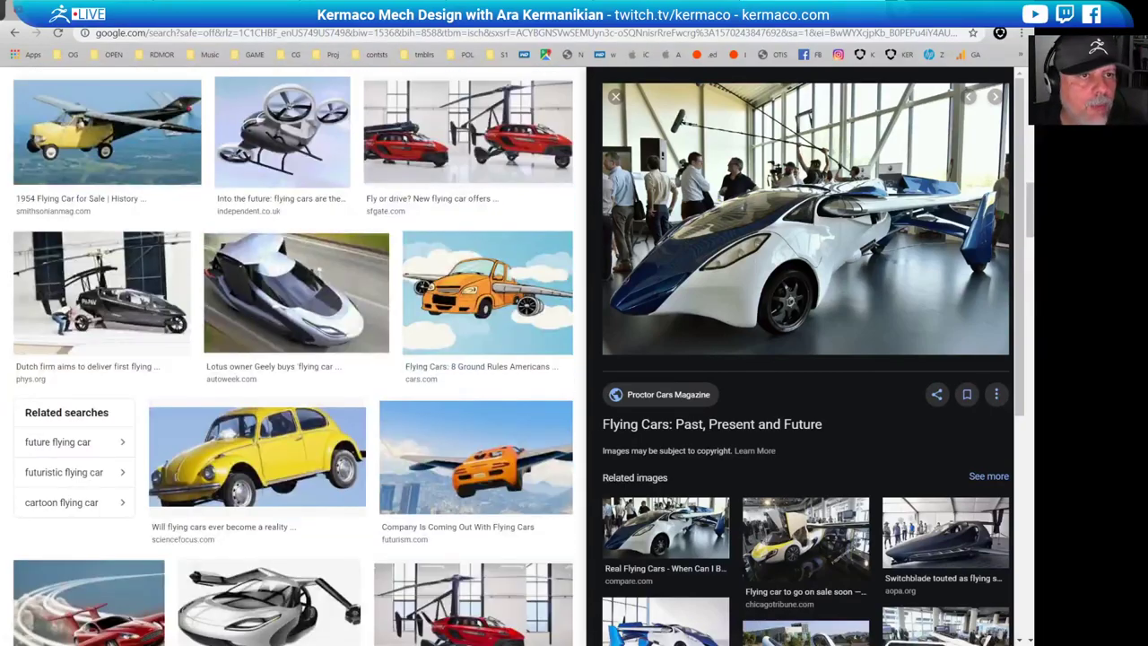
- Switch back to ZBrush and examine the paneled body from the side, back and above
key(ctrl+Tab)
key(alt+Tab)
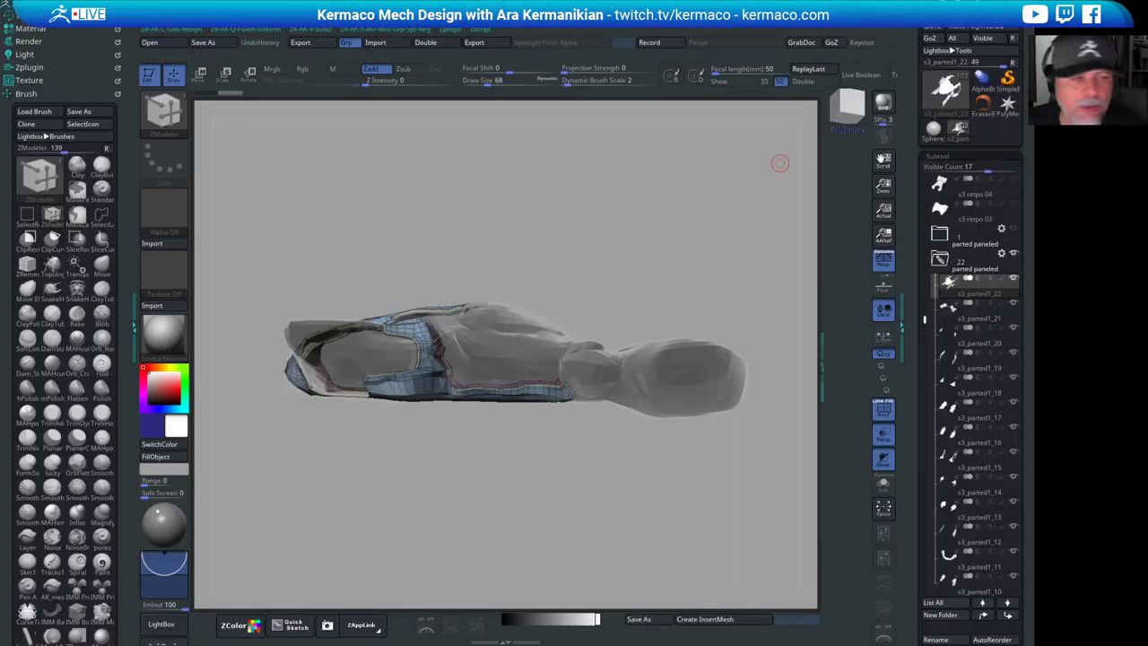
drag(690, 209, 702, 251)
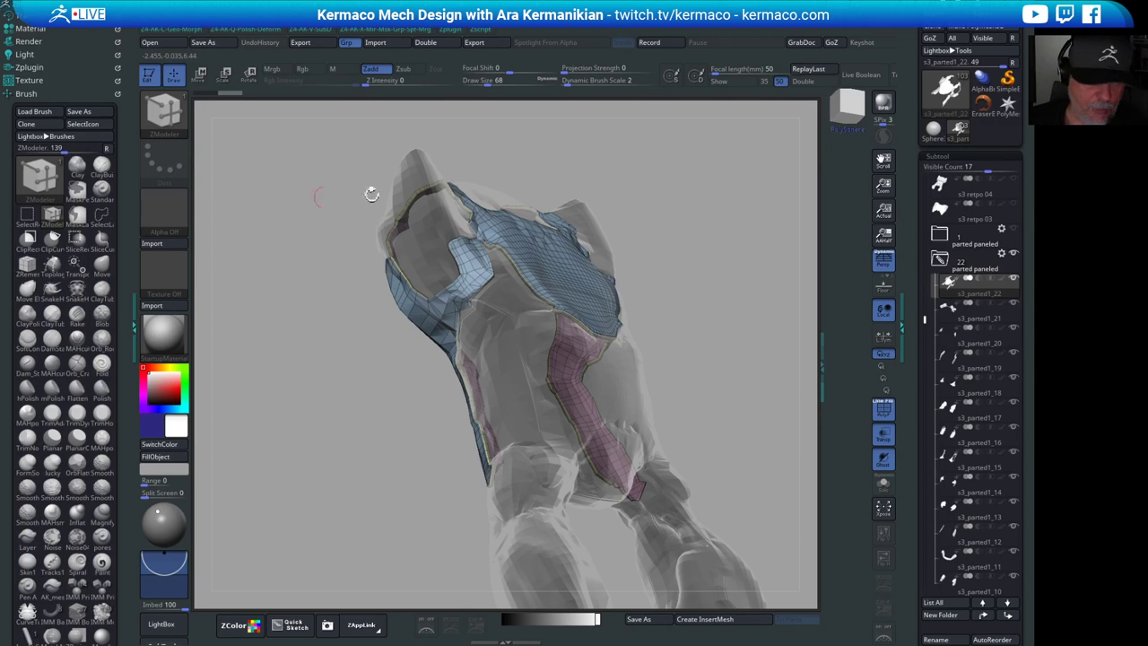
drag(755, 380, 495, 441)
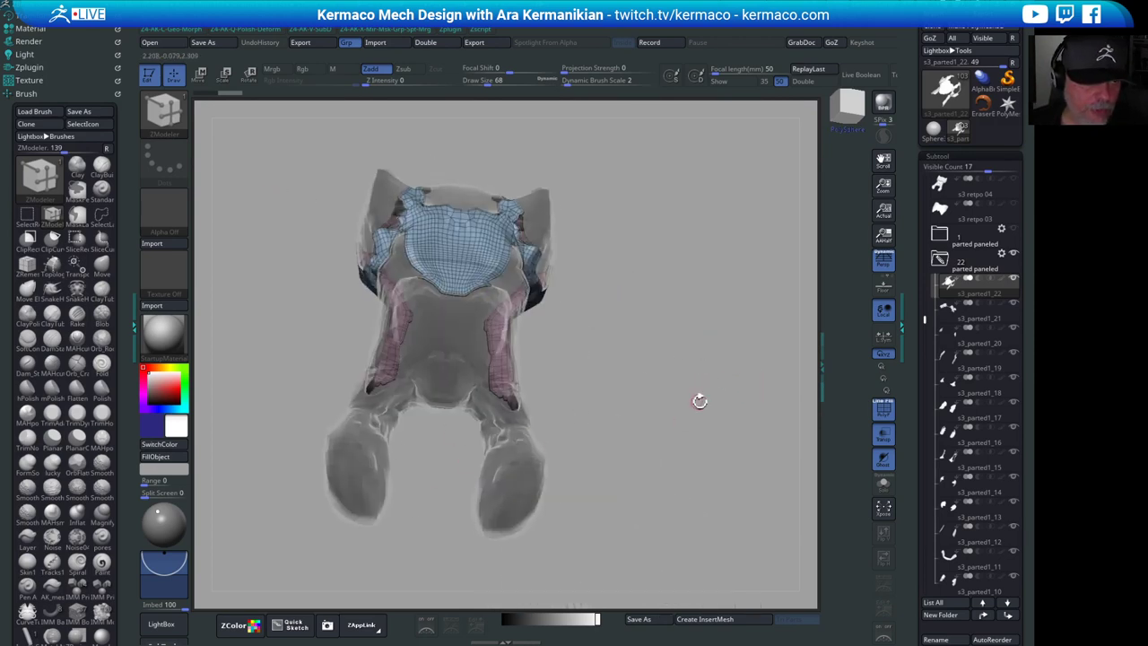
drag(700, 401, 556, 414)
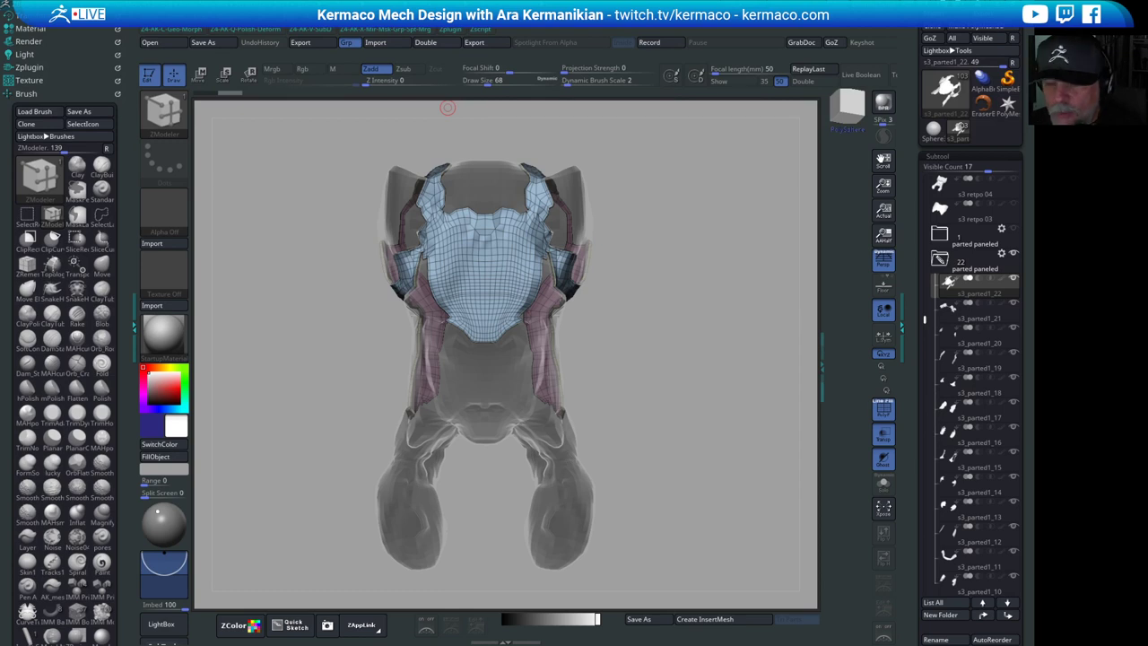
drag(617, 347, 798, 325)
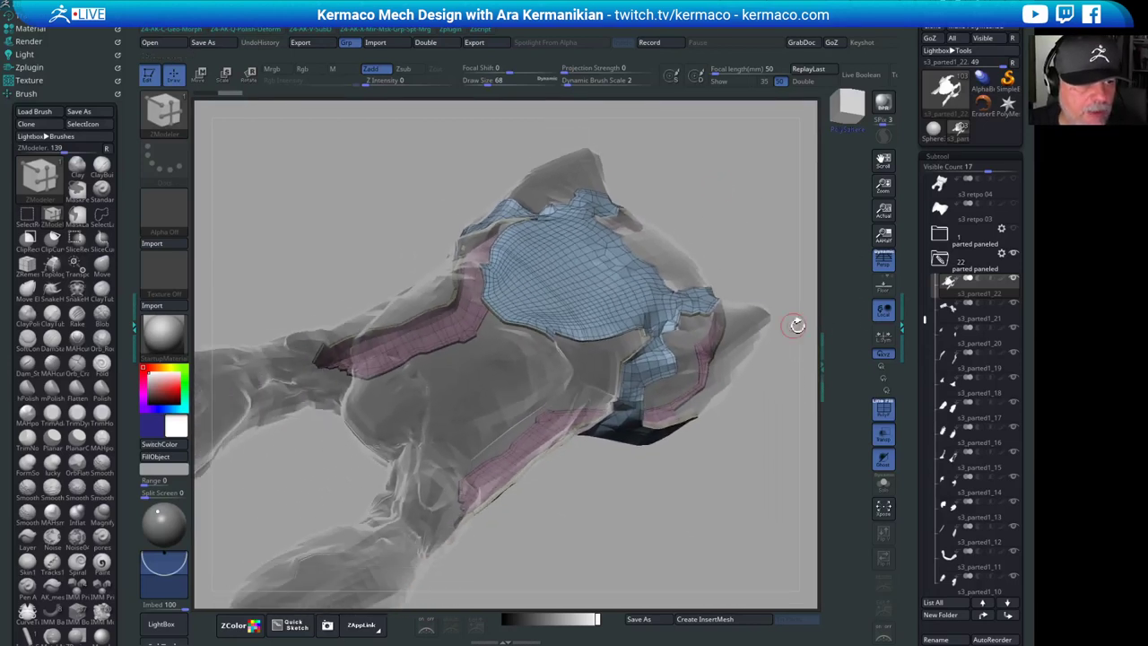
- Turn off the see-through display of the other parts, smooth the selected panels with subdivision, and inspect the back panel's scalloped edge
click(885, 435)
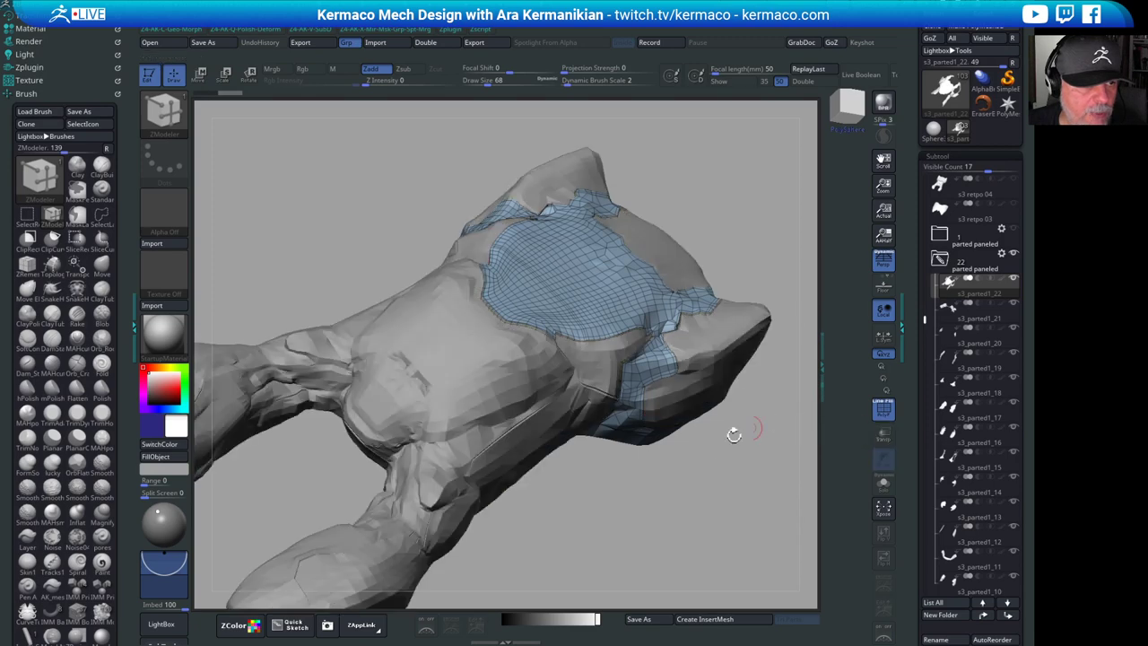
drag(752, 444, 701, 520)
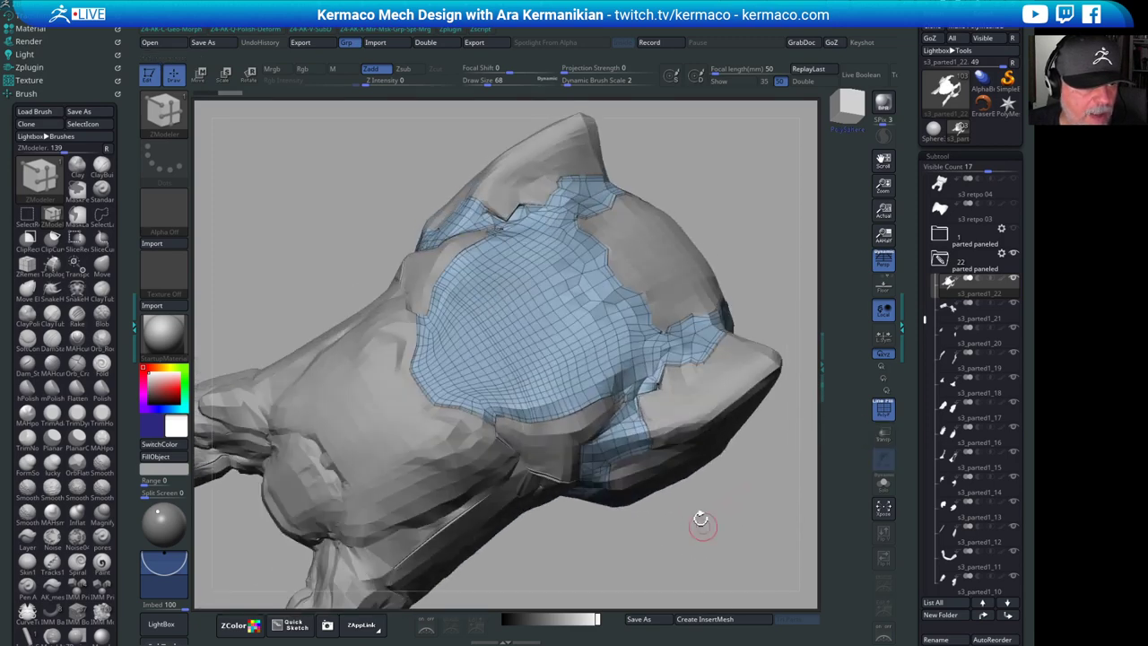
drag(770, 231, 790, 270)
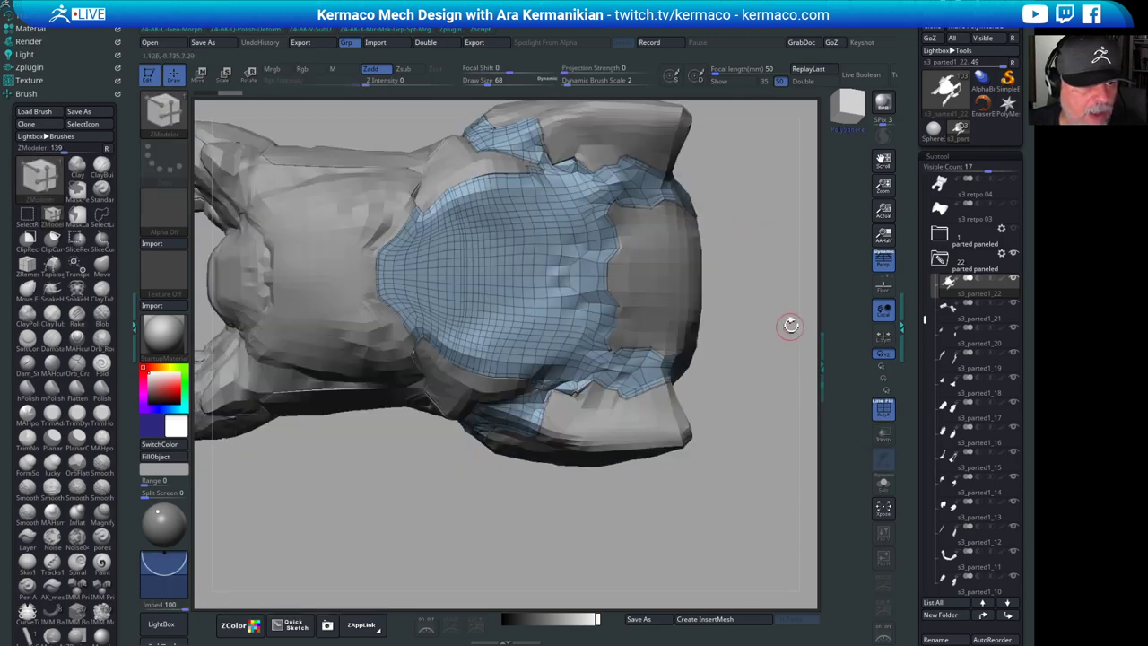
key(ctrl+d)
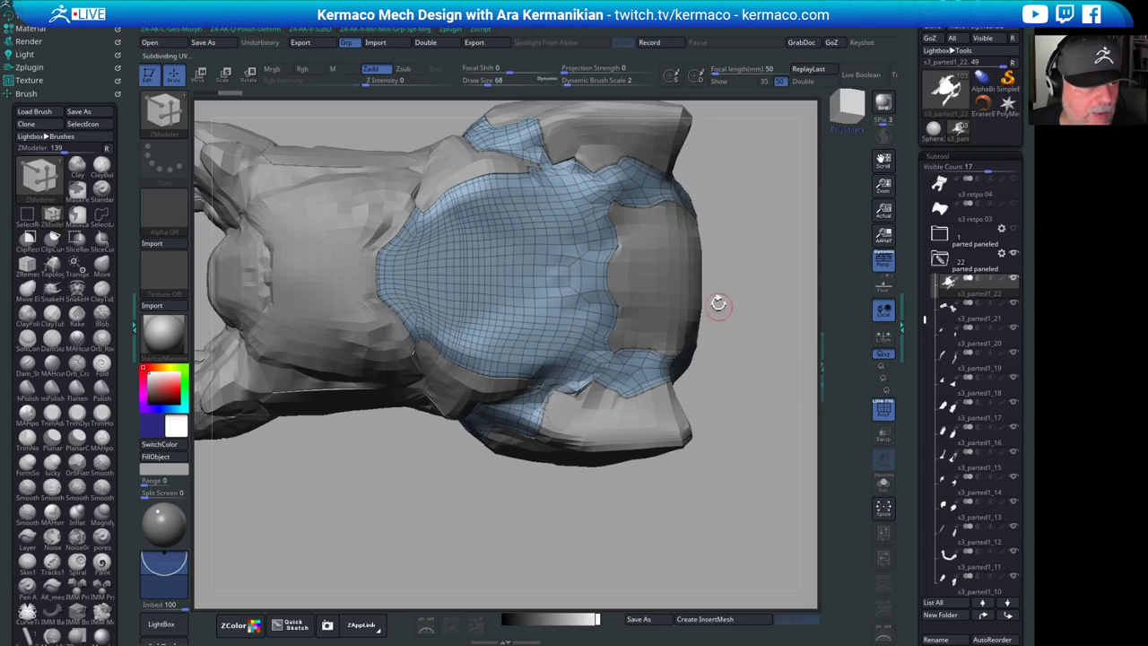
alt+drag(738, 297, 769, 329)
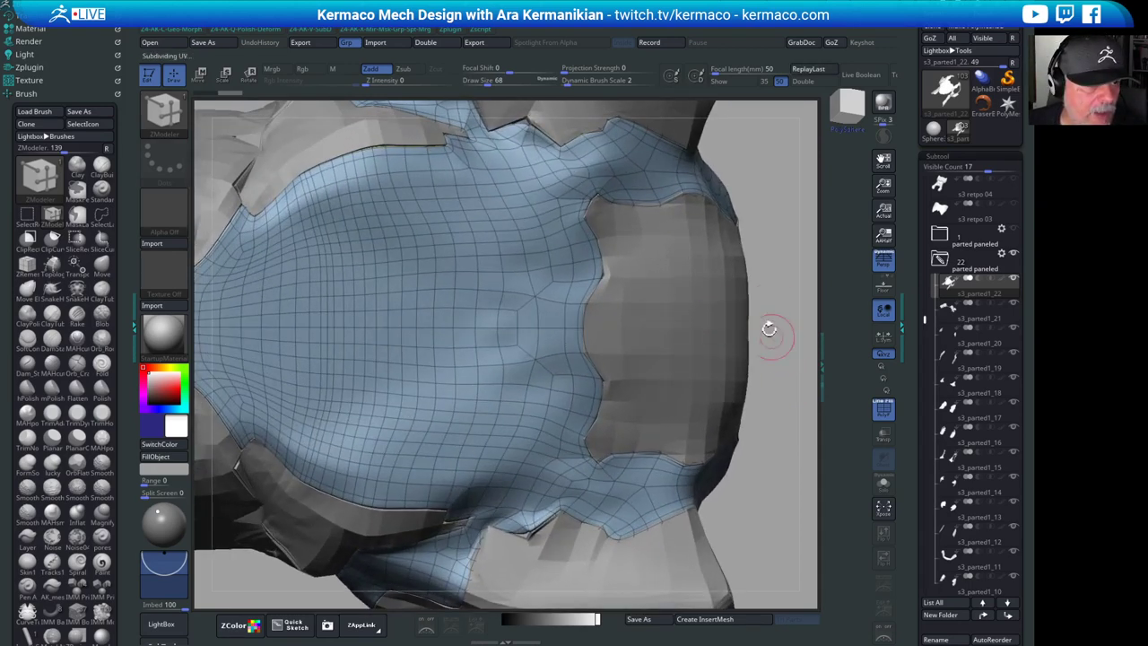
alt+drag(760, 243, 740, 327)
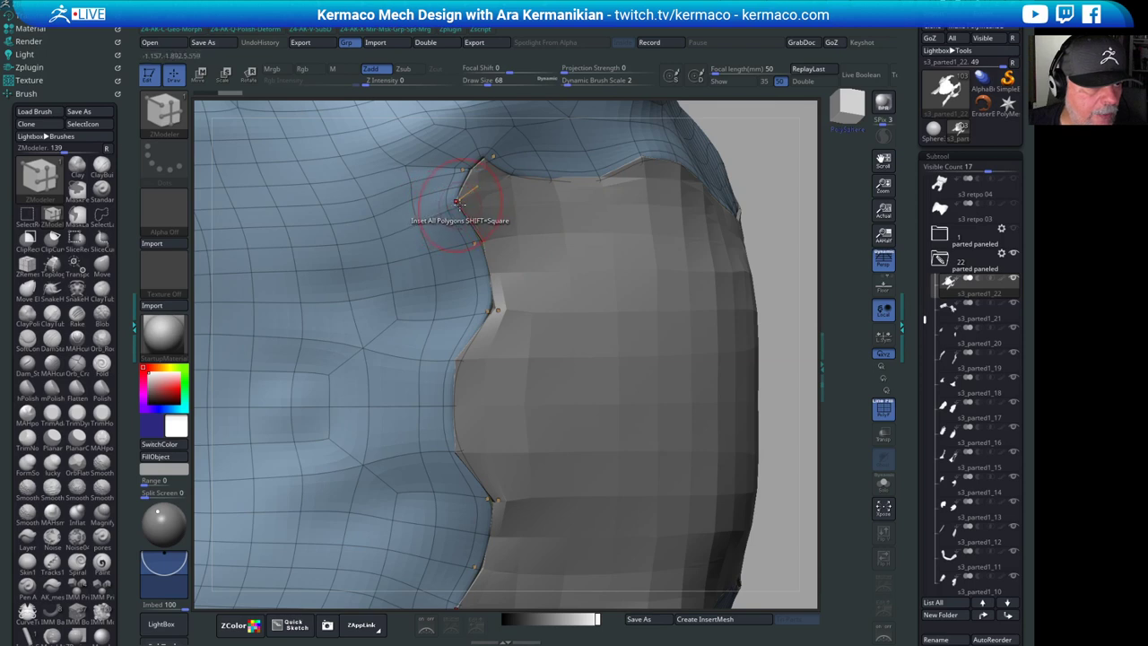
drag(759, 141, 756, 236)
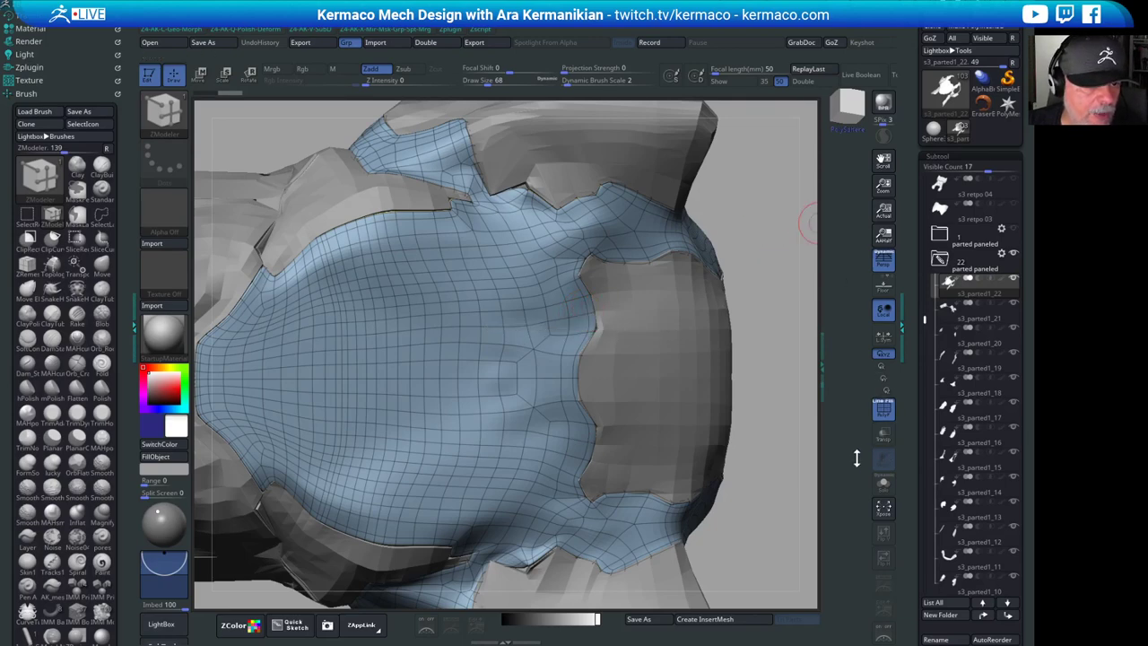
- Isolate the selected panel subtool and inset the back panel's blue polygroup using ZModeler's Inset with the Polygroup All target
click(886, 487)
drag(764, 398, 579, 320)
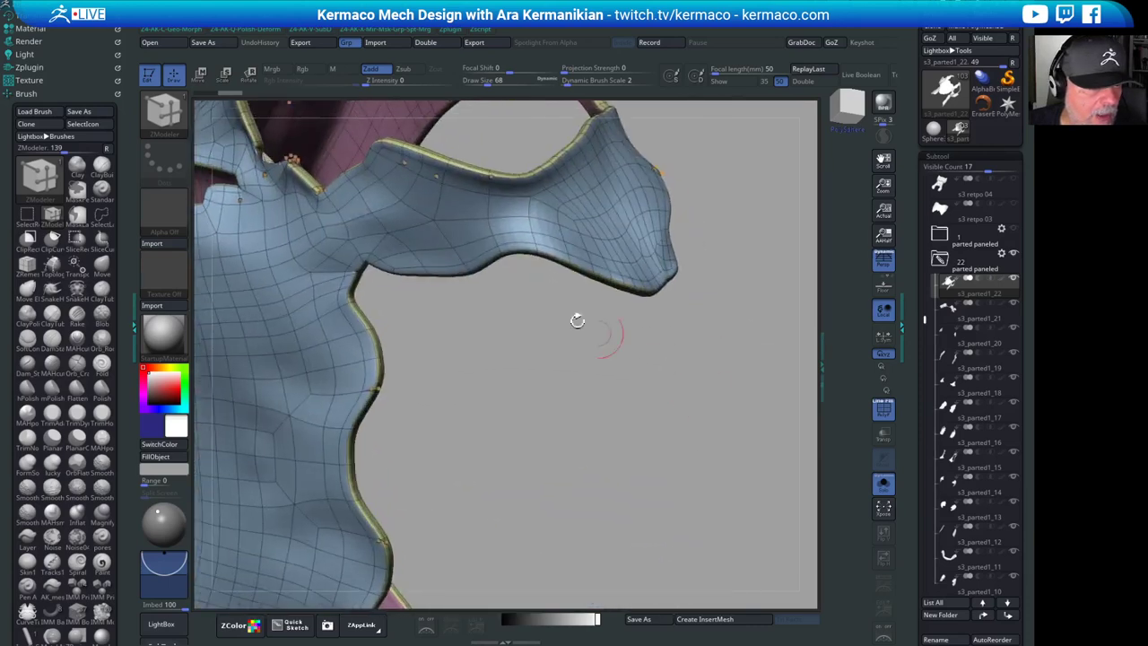
key(space)
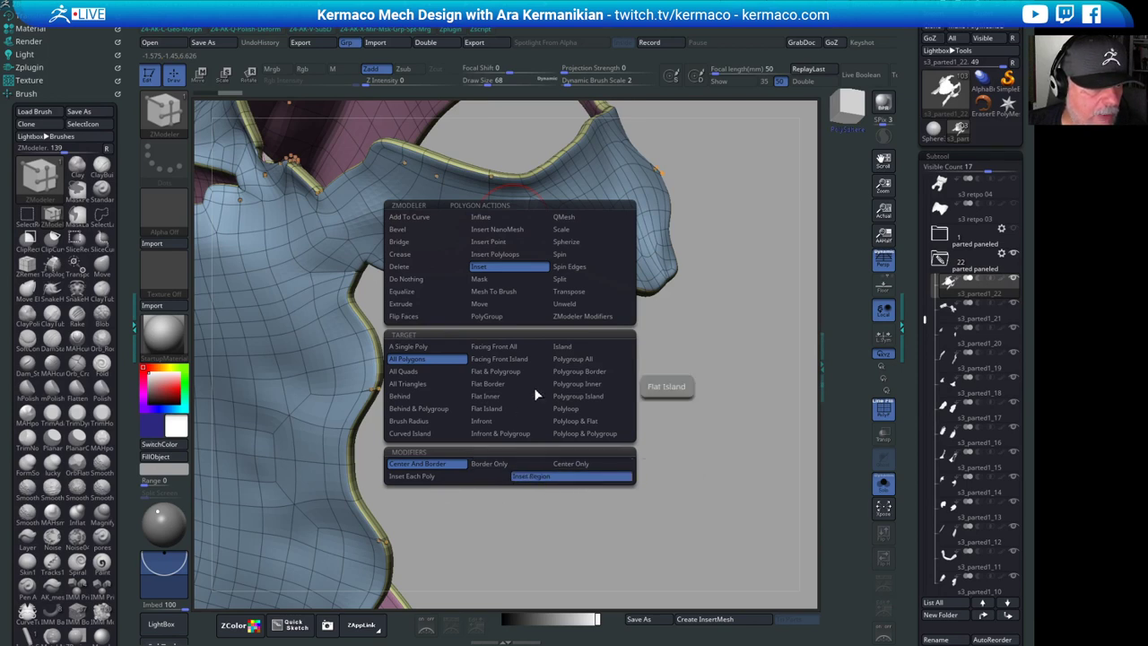
click(590, 359)
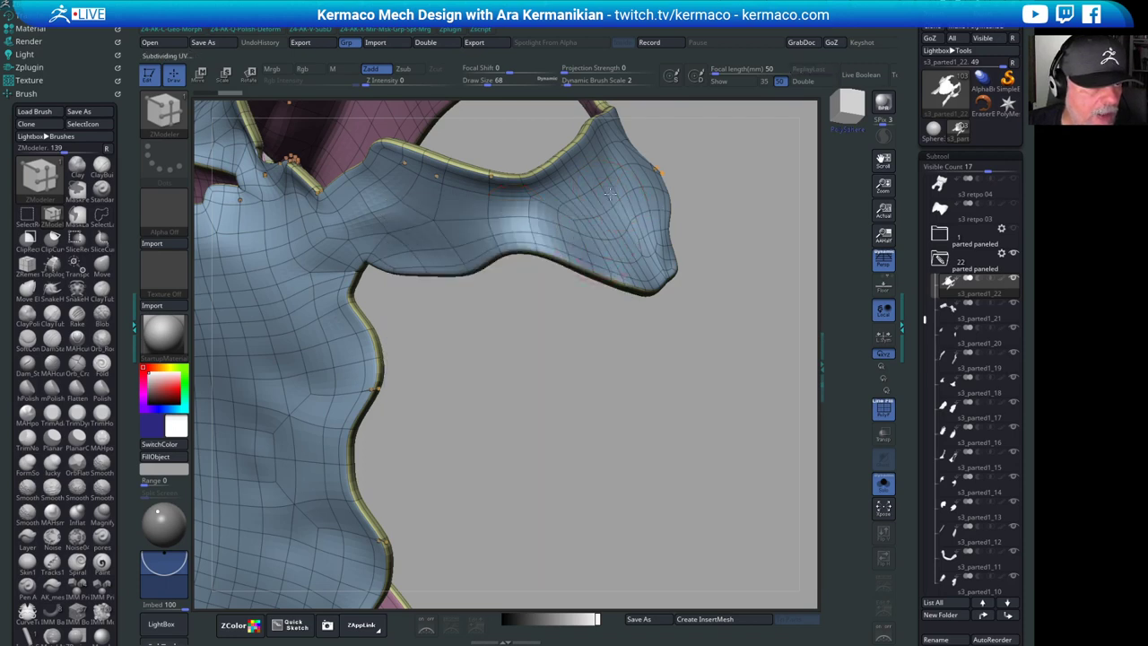
drag(611, 188, 607, 199)
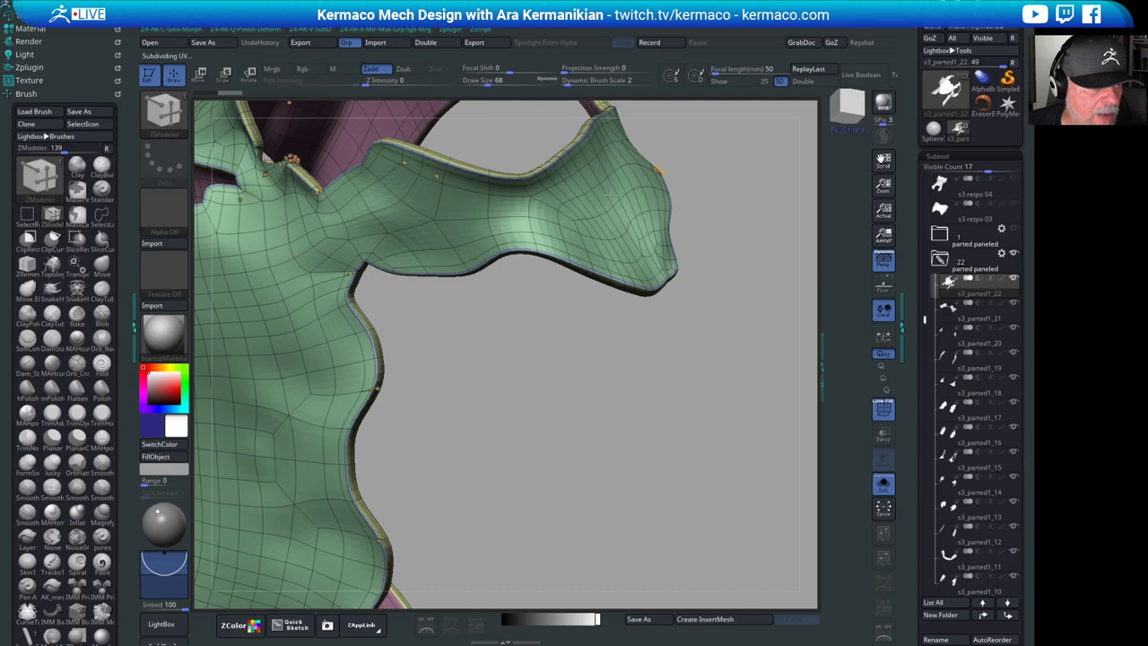
- Reduce the draw size to 17 and smooth the pinched corner in the back panel's notched edge
drag(587, 421, 742, 371)
drag(781, 323, 592, 370)
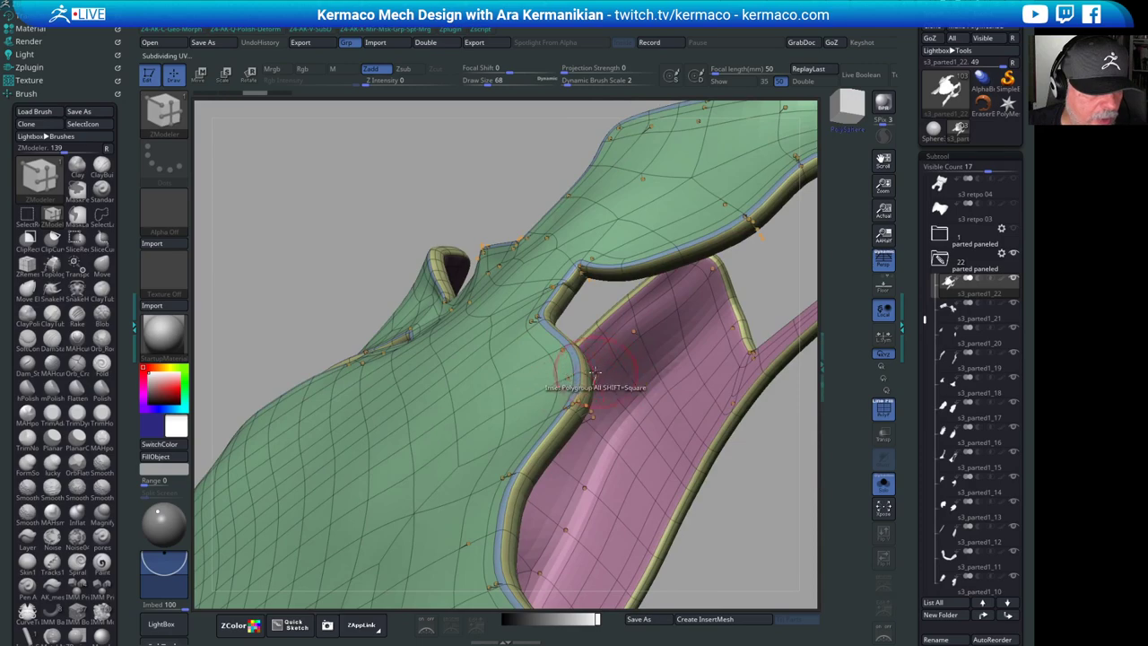
drag(575, 308, 592, 315)
right_drag(592, 314, 538, 224)
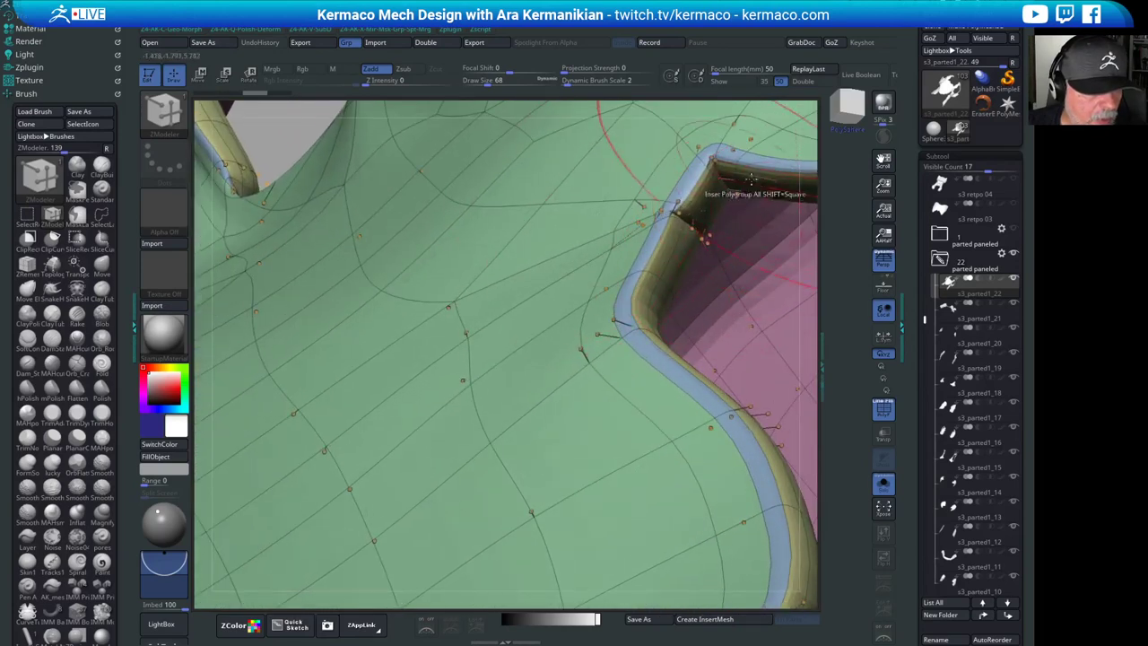
key(s)
drag(689, 230, 677, 232)
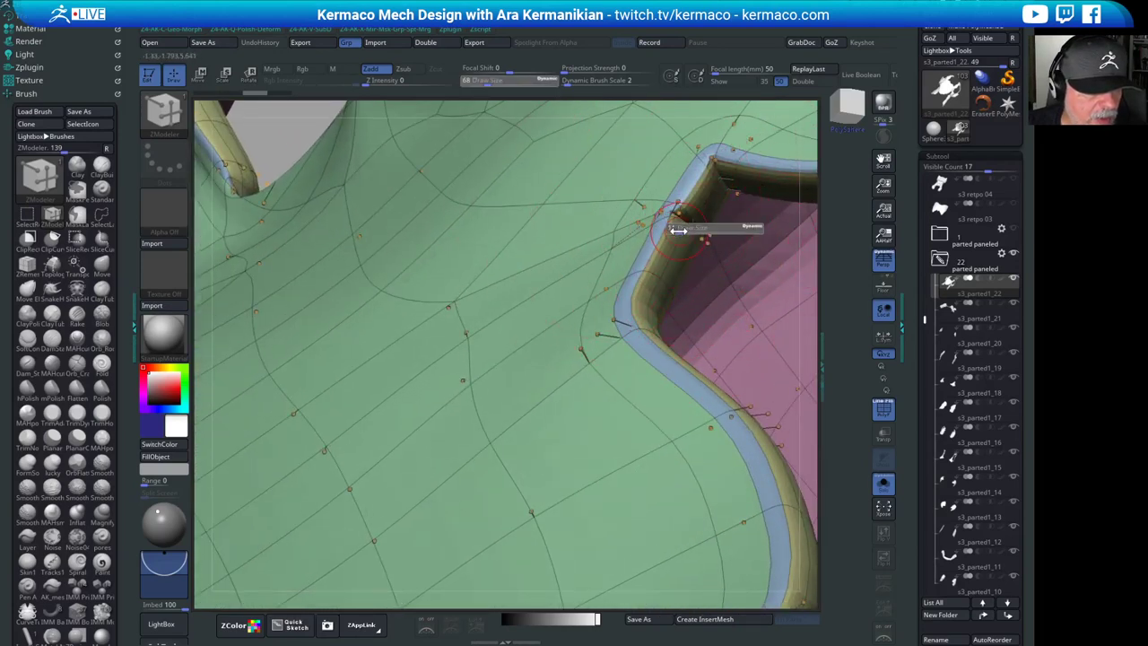
key(shift)
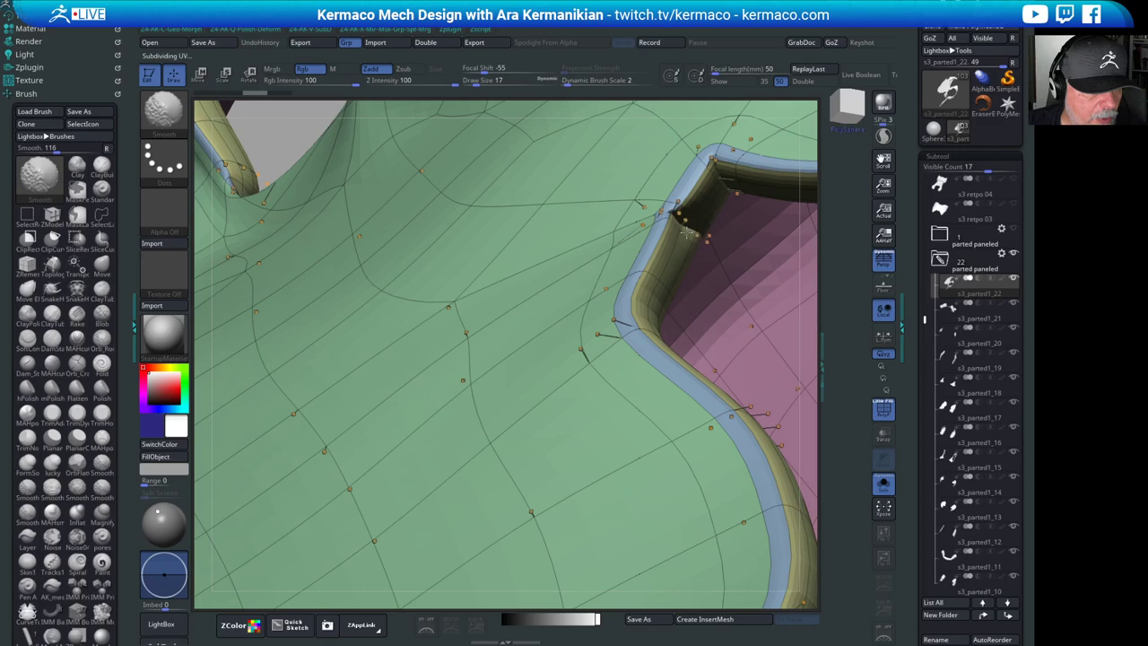
shift+drag(679, 228, 672, 217)
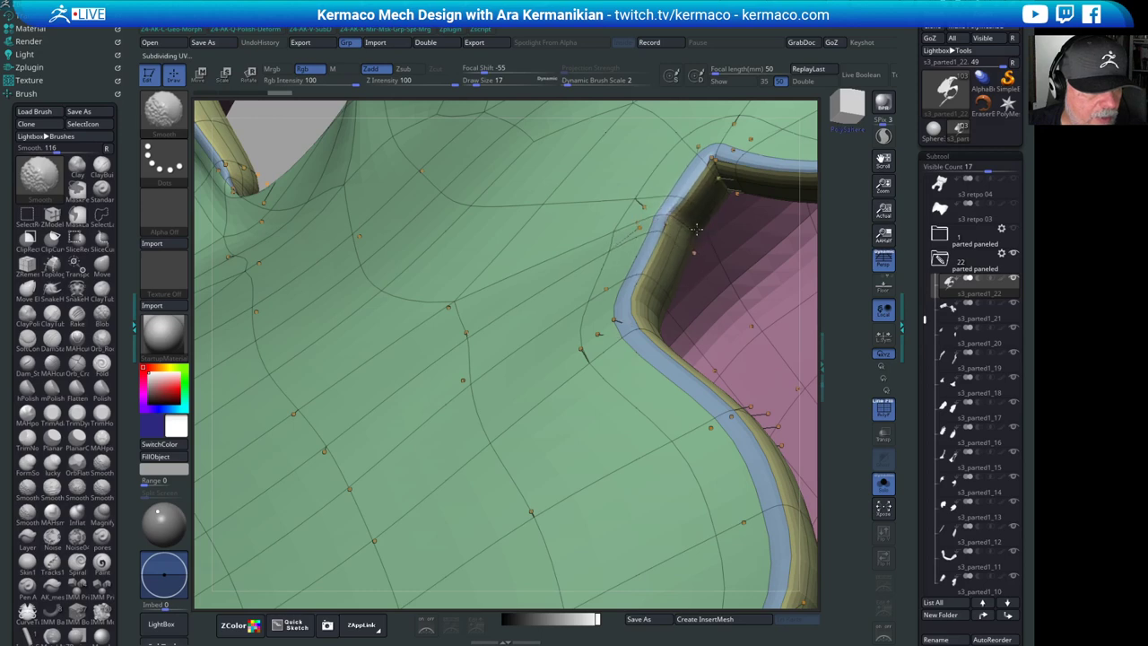
- Smooth the edge and corners of the back panel's scalloped notch
mouse_move(810, 242)
mouse_down()
mouse_move(808, 226)
mouse_move(556, 235)
mouse_up()
drag(771, 340, 561, 312)
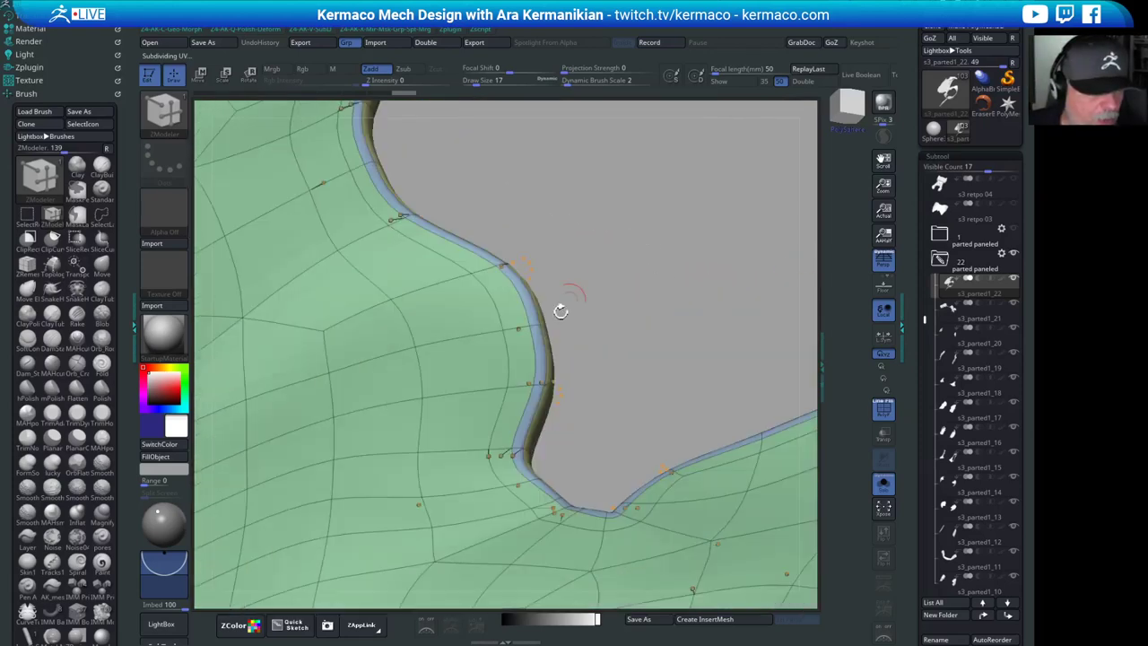
mouse_move(595, 436)
alt+mouse_down()
mouse_move(612, 345)
mouse_move(679, 408)
mouse_move(721, 341)
mouse_move(476, 236)
mouse_move(466, 305)
alt+mouse_up()
key(shift)
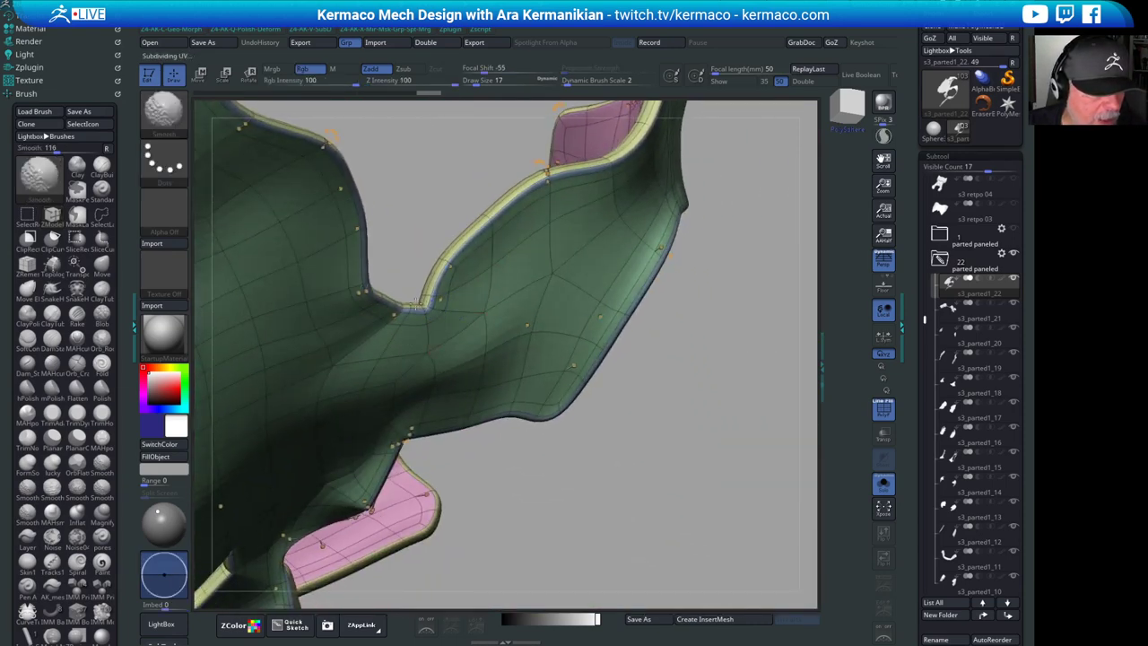
drag(644, 450, 386, 321)
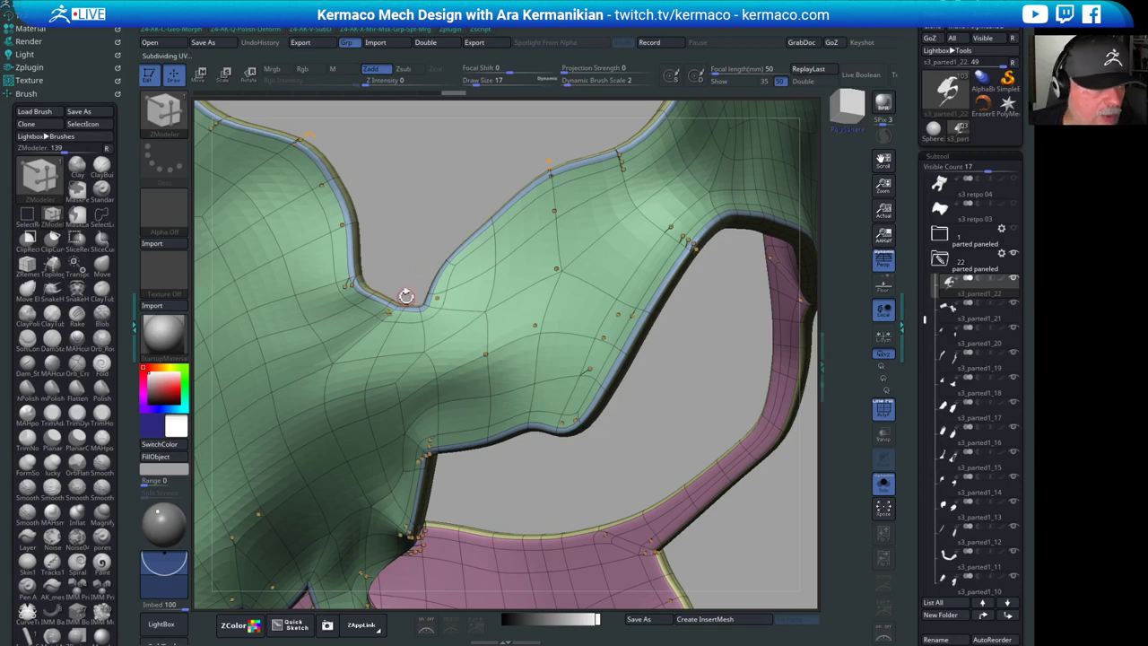
- Switch to the Move brush with AccuCurve enabled and nudge the corner of the scalloped notch into shape
key(b)
key(m)
key(v)
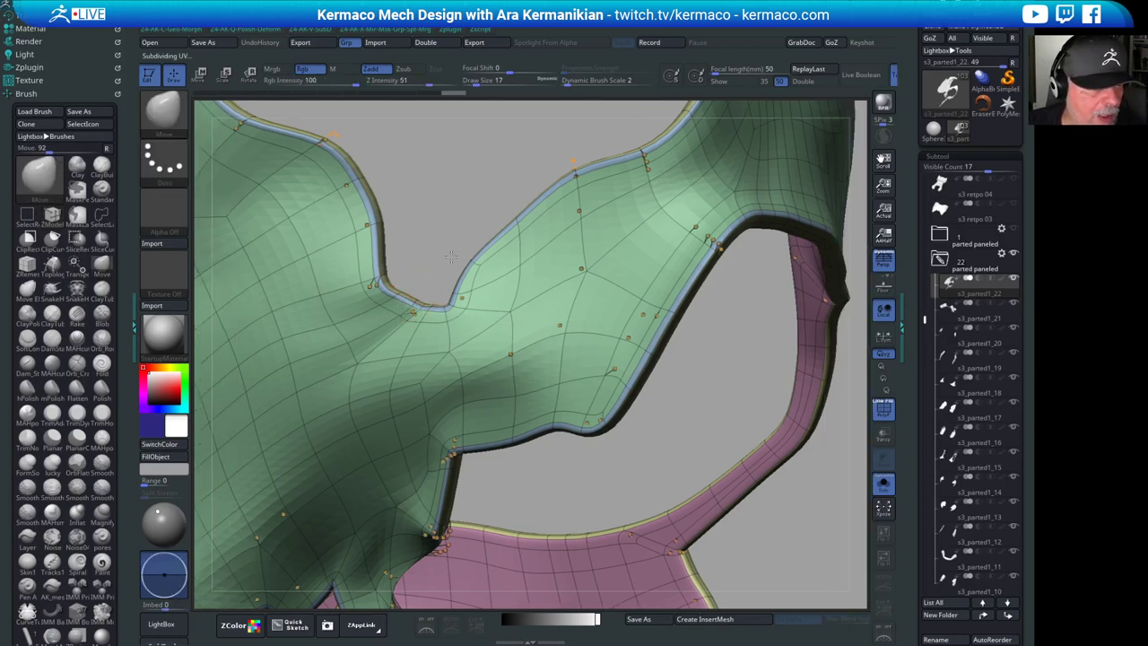
mouse_move(451, 257)
alt+mouse_down()
mouse_move(478, 244)
mouse_move(464, 282)
alt+mouse_up()
alt+drag(454, 234, 497, 304)
alt+drag(497, 304, 508, 343)
key(ctrl+space)
click(551, 285)
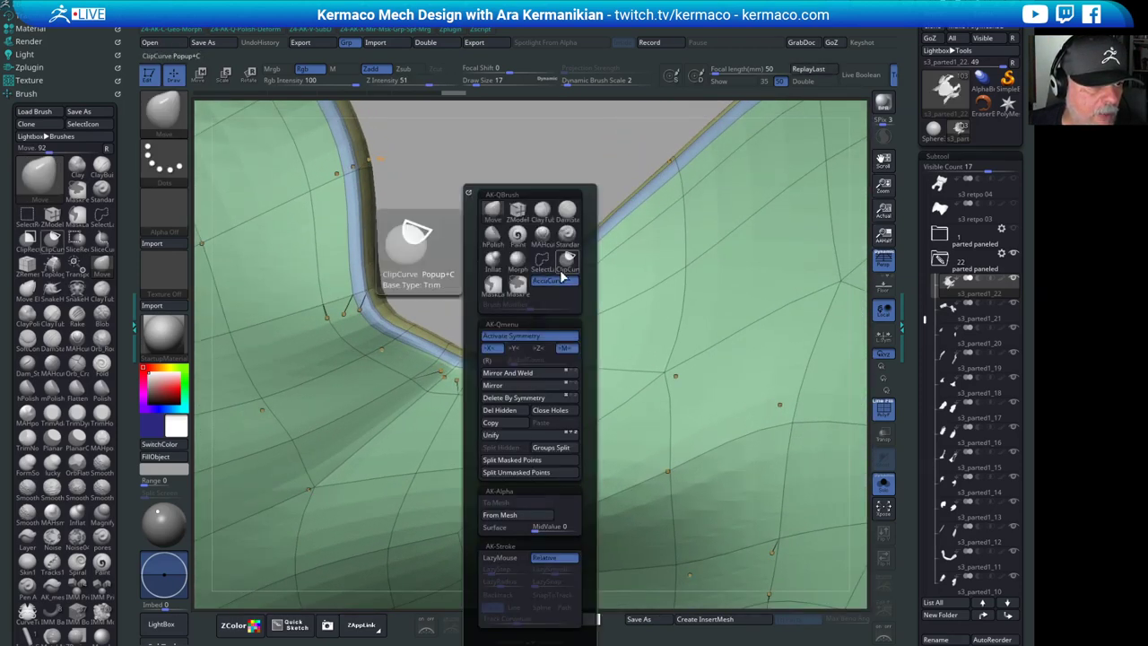
drag(463, 358, 472, 351)
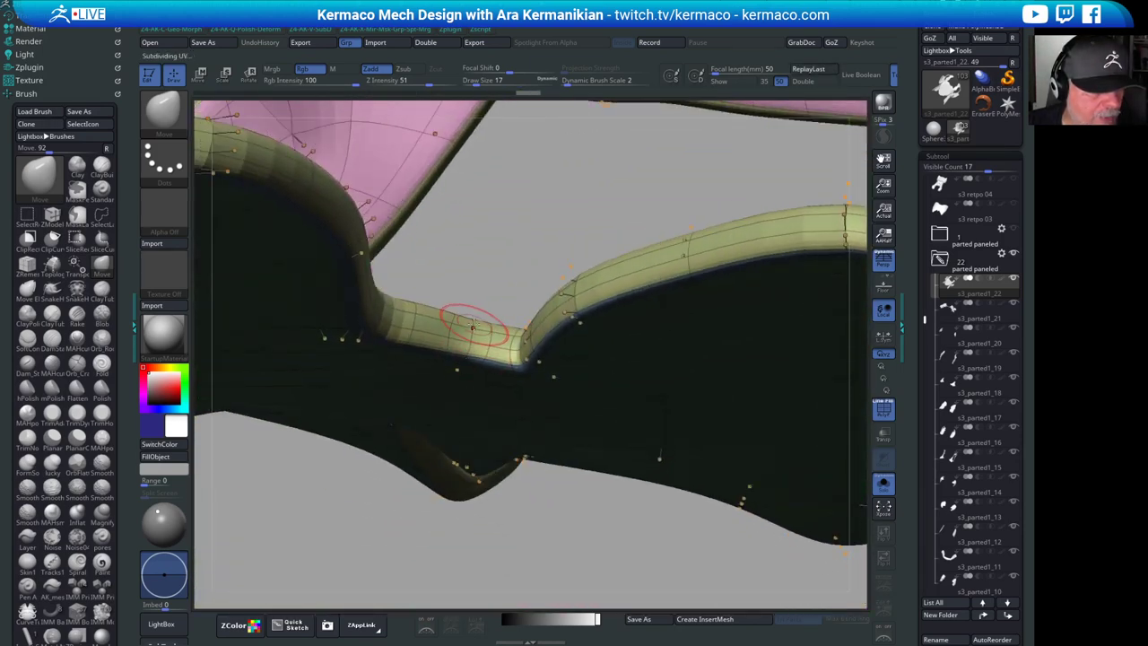
- Smooth the pinched polygons around the notch corner on the panel's pink inner side
mouse_move(475, 318)
right_down()
mouse_move(482, 301)
mouse_move(475, 317)
right_up()
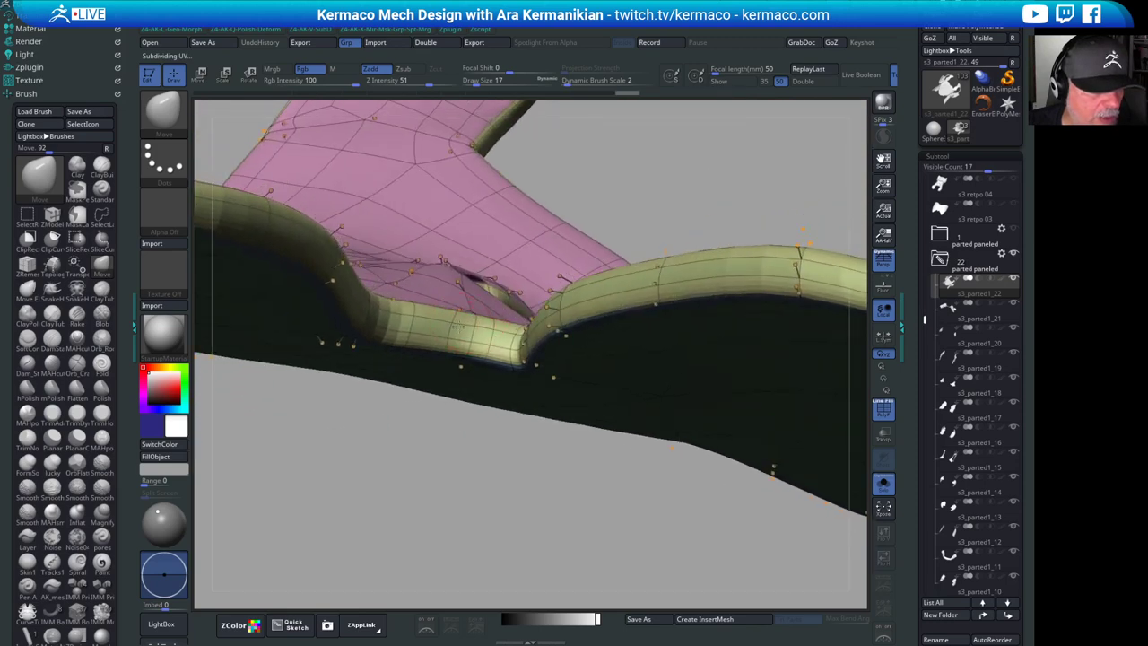
drag(665, 187, 639, 309)
shift+drag(466, 289, 472, 276)
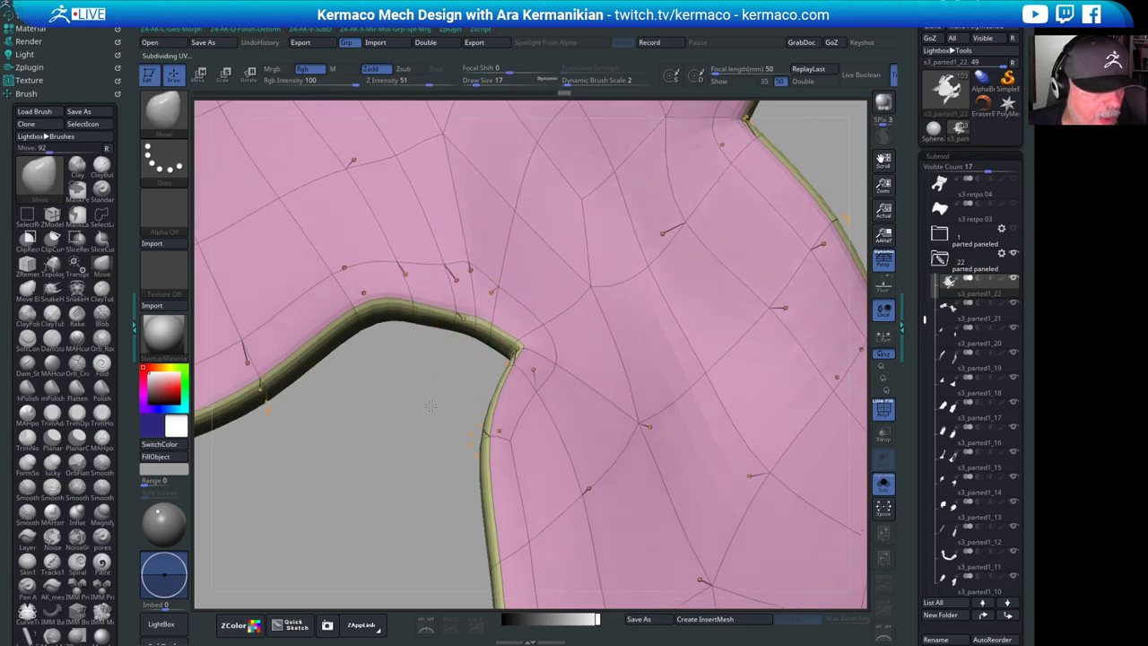
right_drag(474, 328, 474, 384)
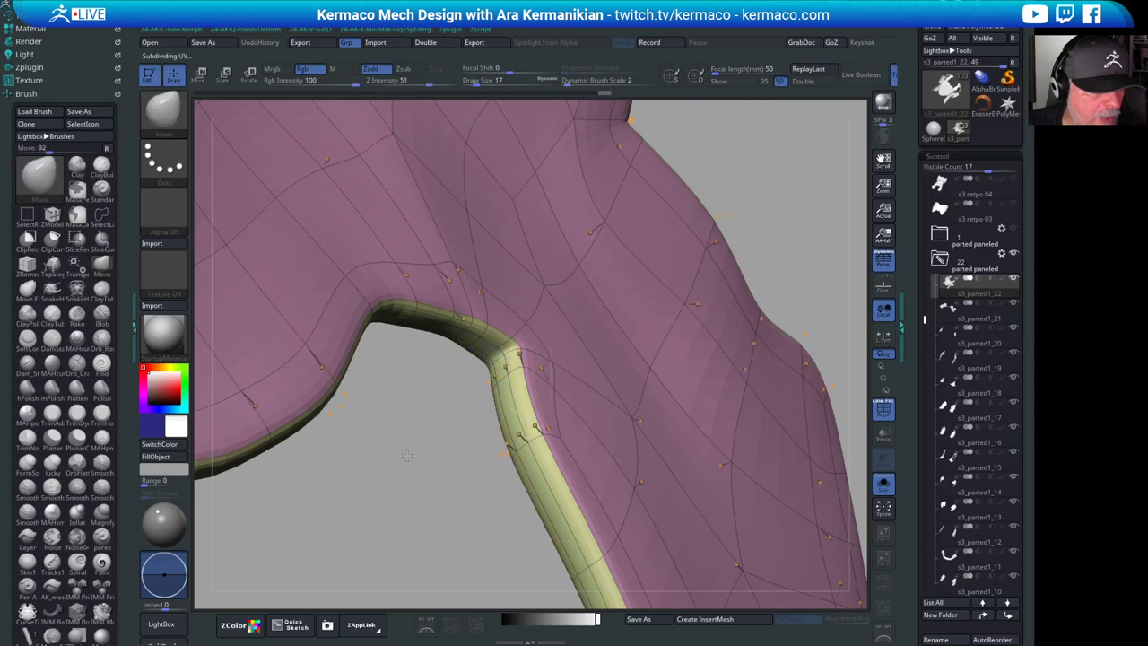
mouse_move(409, 456)
mouse_down()
mouse_move(394, 472)
mouse_move(384, 457)
mouse_up()
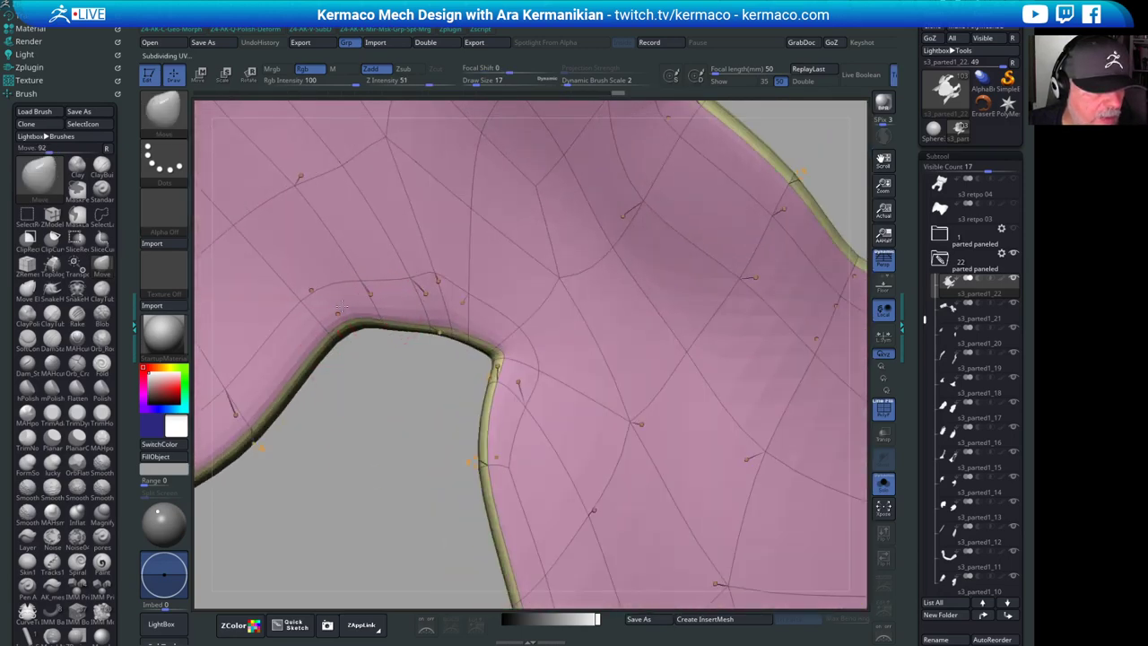
mouse_move(395, 410)
mouse_down()
mouse_move(425, 369)
mouse_move(413, 376)
mouse_up()
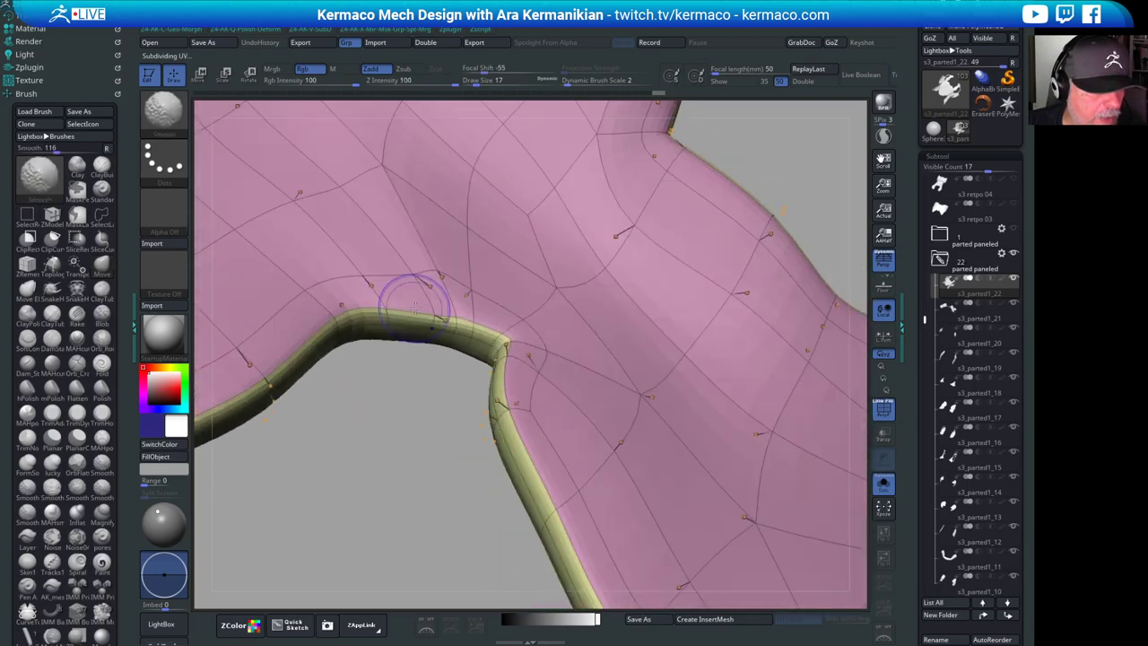
- Smooth the bunched polygons beside the notch corner on the panel's green outer side
mouse_move(448, 439)
mouse_down()
mouse_move(462, 359)
mouse_move(516, 260)
mouse_up()
right_drag(575, 213, 540, 286)
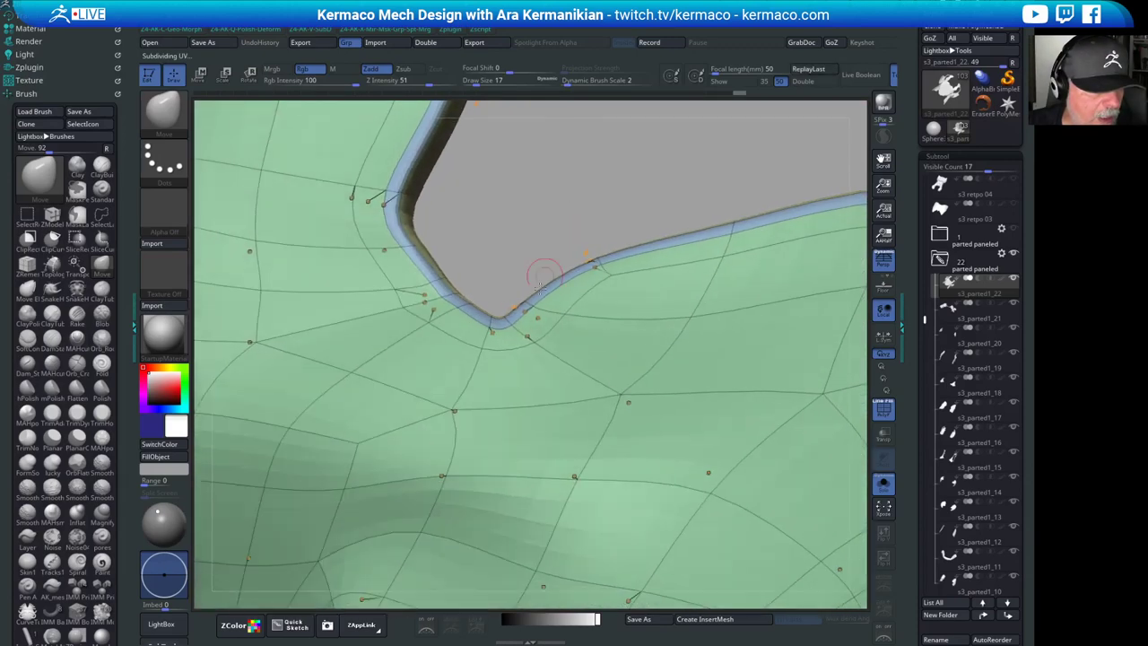
shift+drag(441, 298, 427, 302)
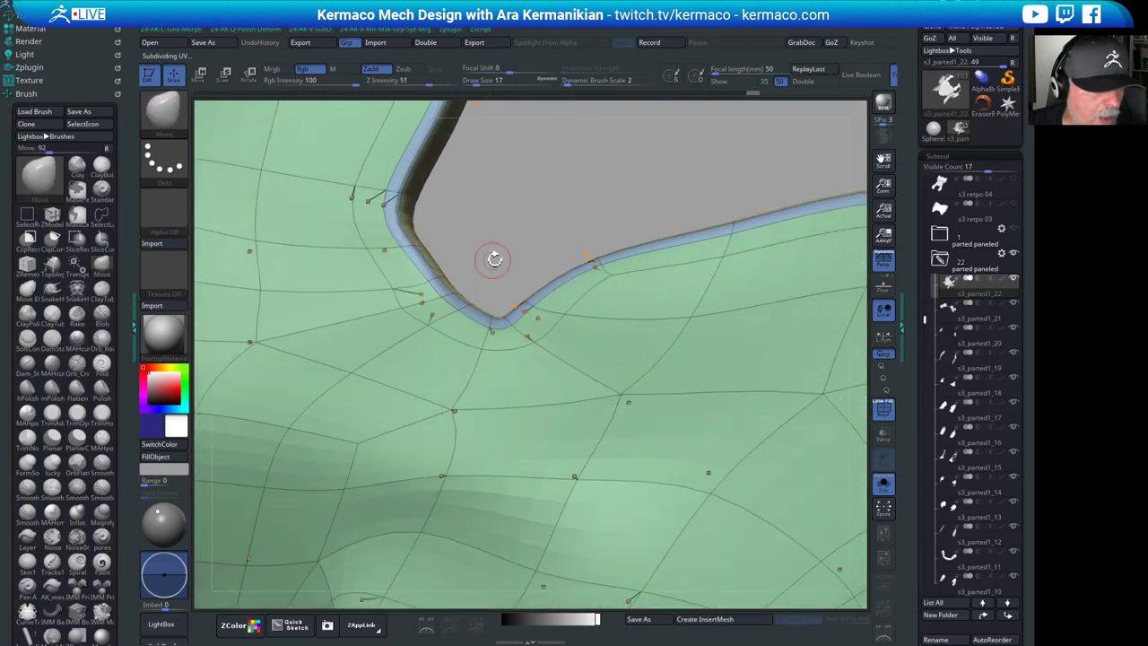
drag(494, 257, 513, 259)
shift+drag(407, 303, 416, 307)
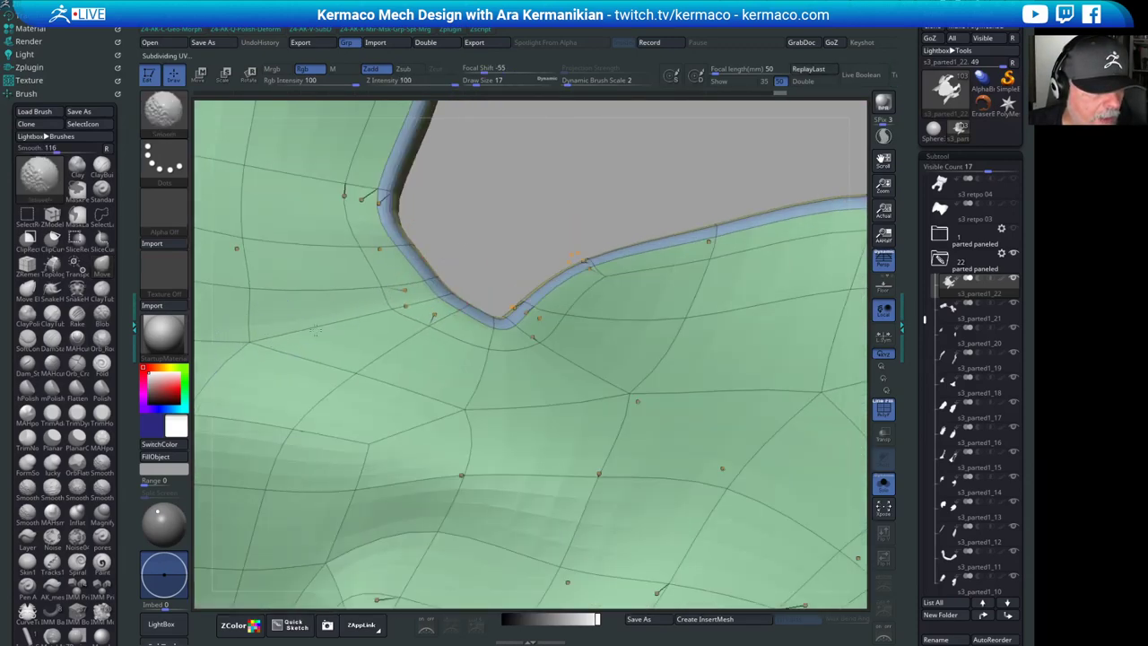
mouse_move(380, 273)
shift+mouse_down()
mouse_move(409, 304)
mouse_move(515, 309)
shift+mouse_up()
- Smooth the panel area around the notch and enlarge the draw size to 51
mouse_move(547, 235)
alt+mouse_down()
mouse_move(441, 233)
mouse_move(612, 201)
alt+mouse_up()
key(shift)
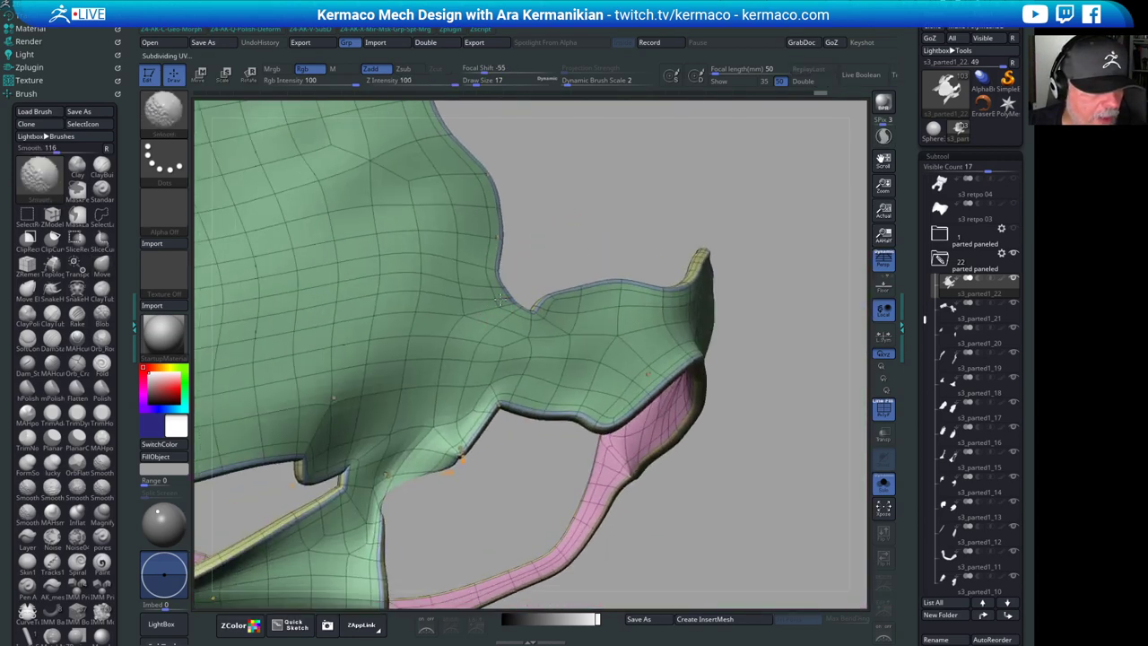
drag(677, 193, 530, 201)
key(shift)
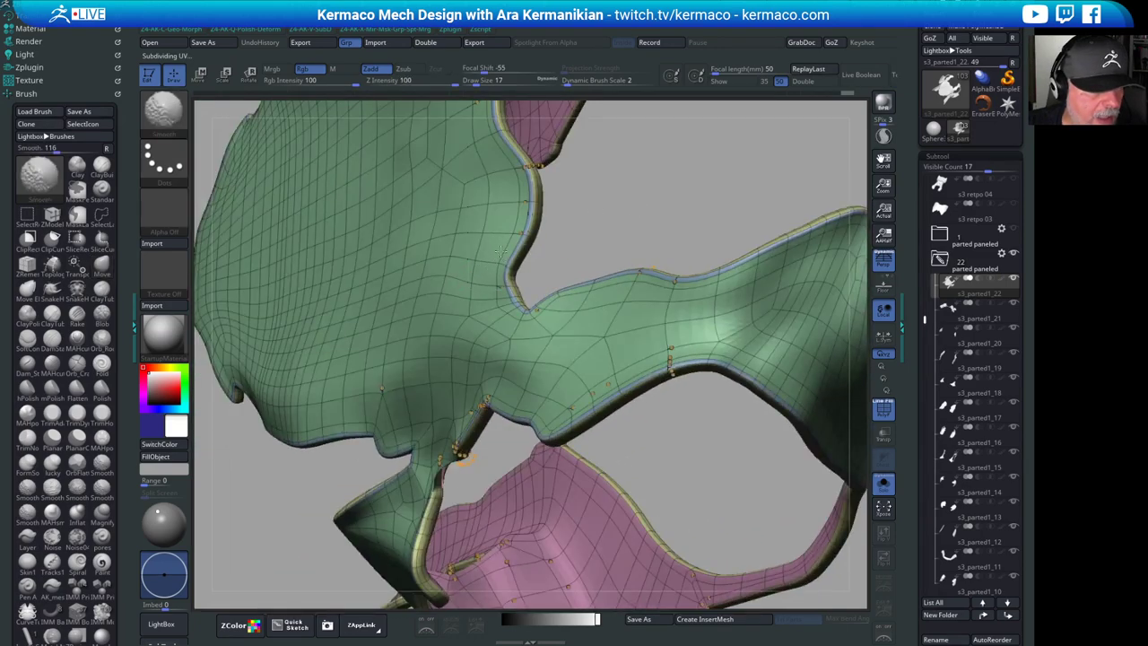
mouse_move(500, 251)
shift+mouse_down()
mouse_move(461, 261)
mouse_move(485, 264)
shift+mouse_up()
key(s)
key(shift)
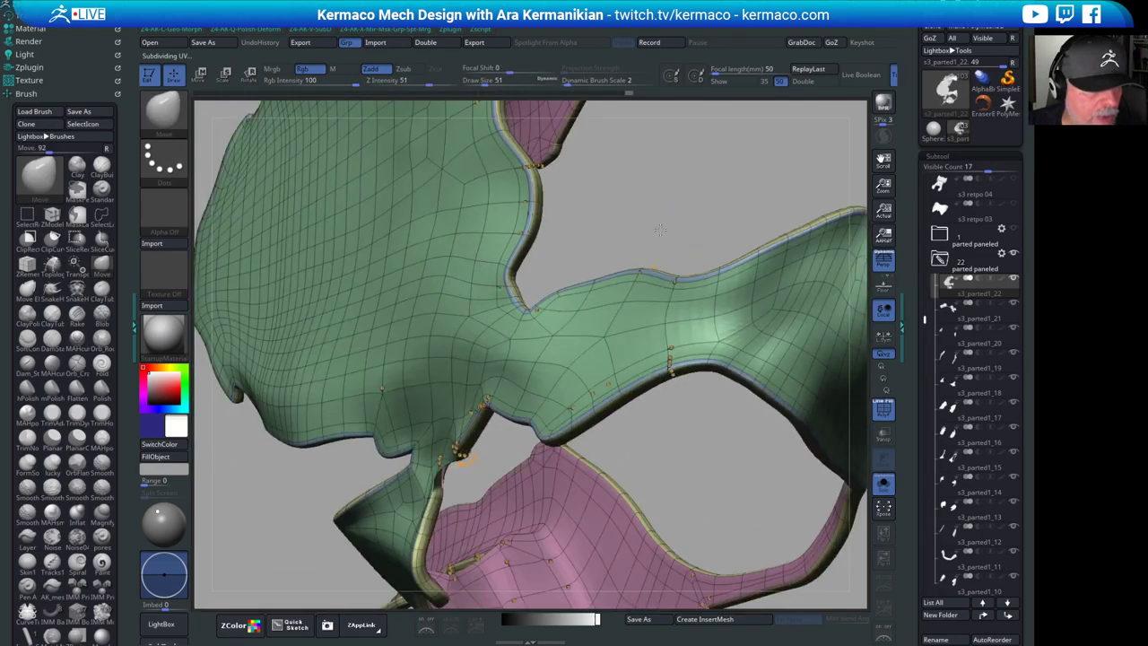
drag(661, 230, 703, 206)
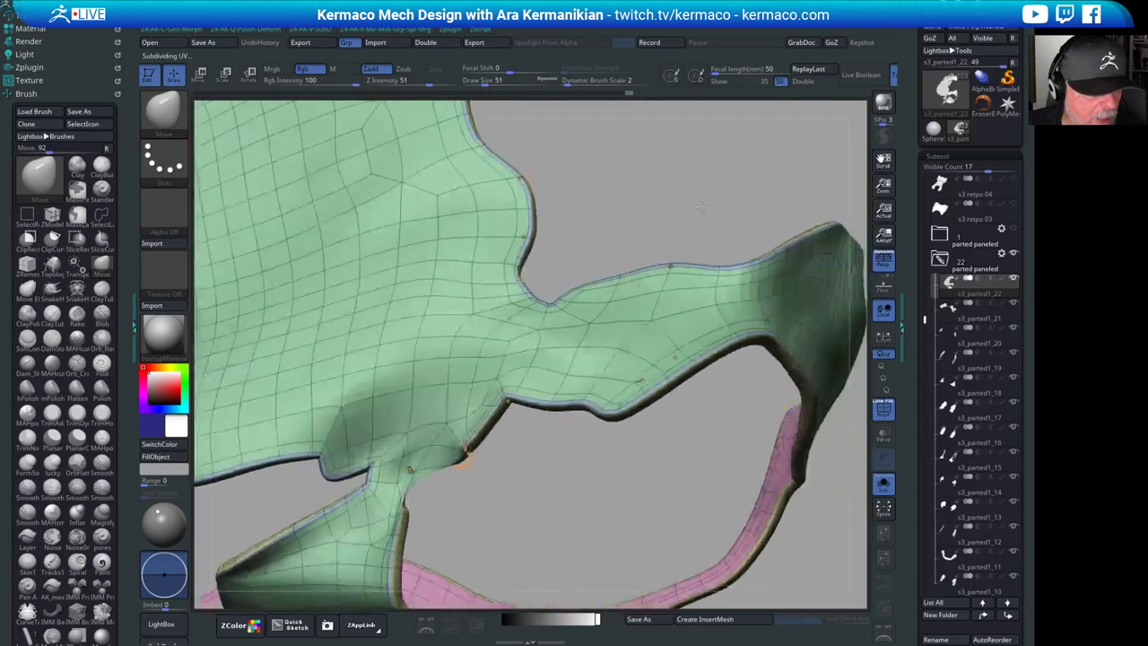
right_drag(702, 207, 857, 249)
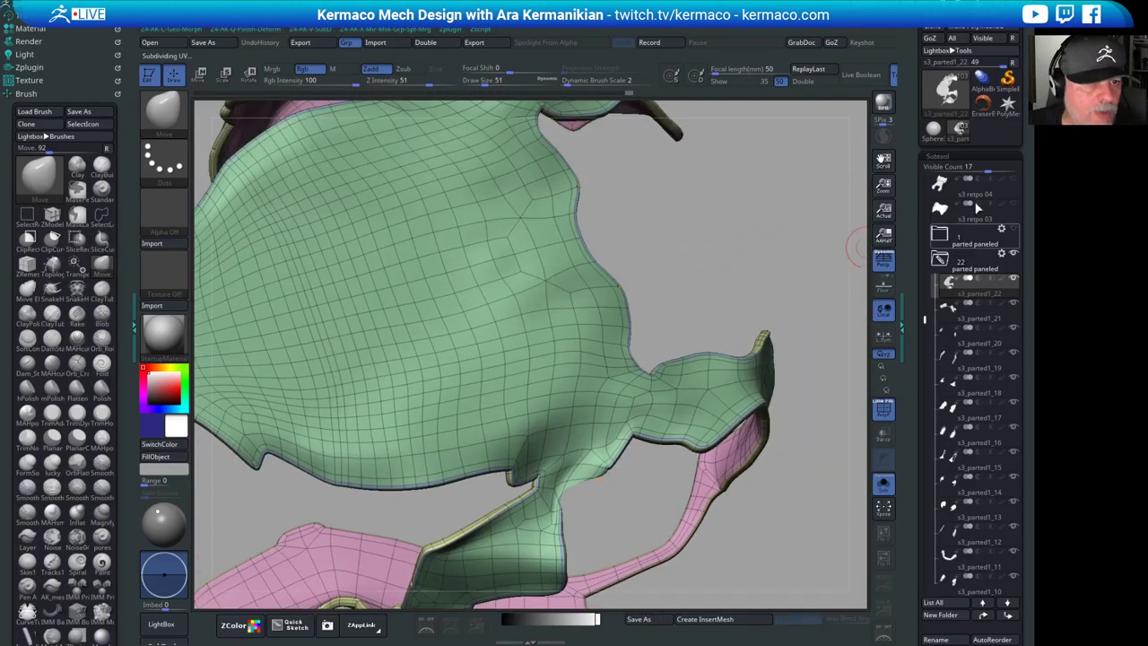
- Adjust the SmoothSubdiv level in the panel's Dynamic Subdiv settings and turn off the polyframe display
click(946, 157)
click(955, 176)
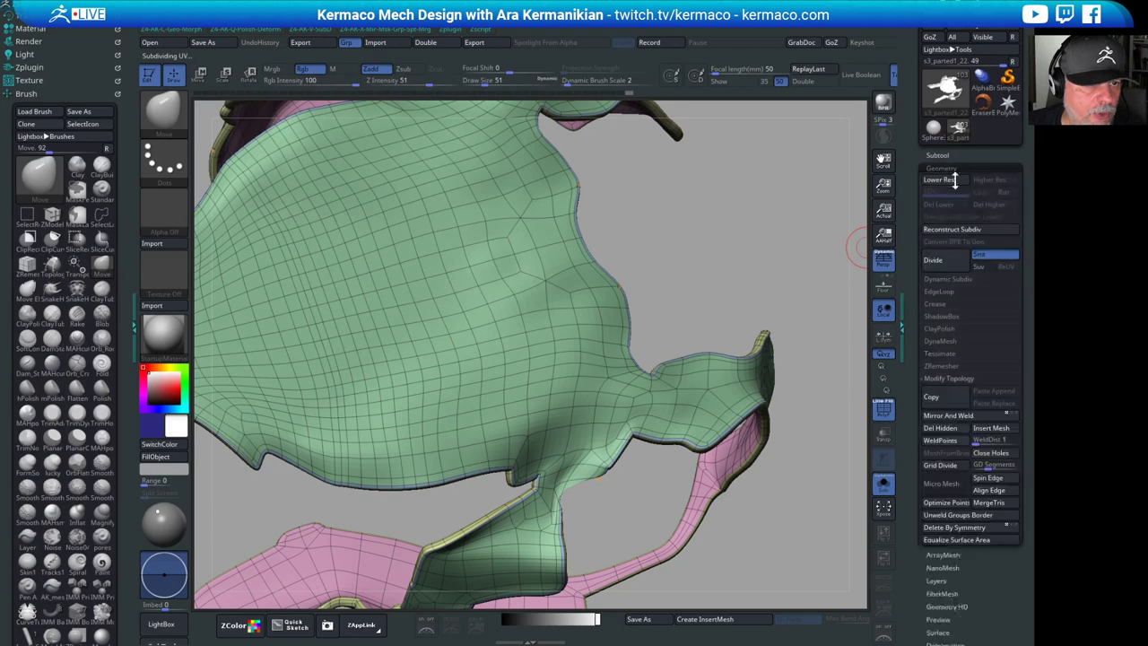
click(960, 279)
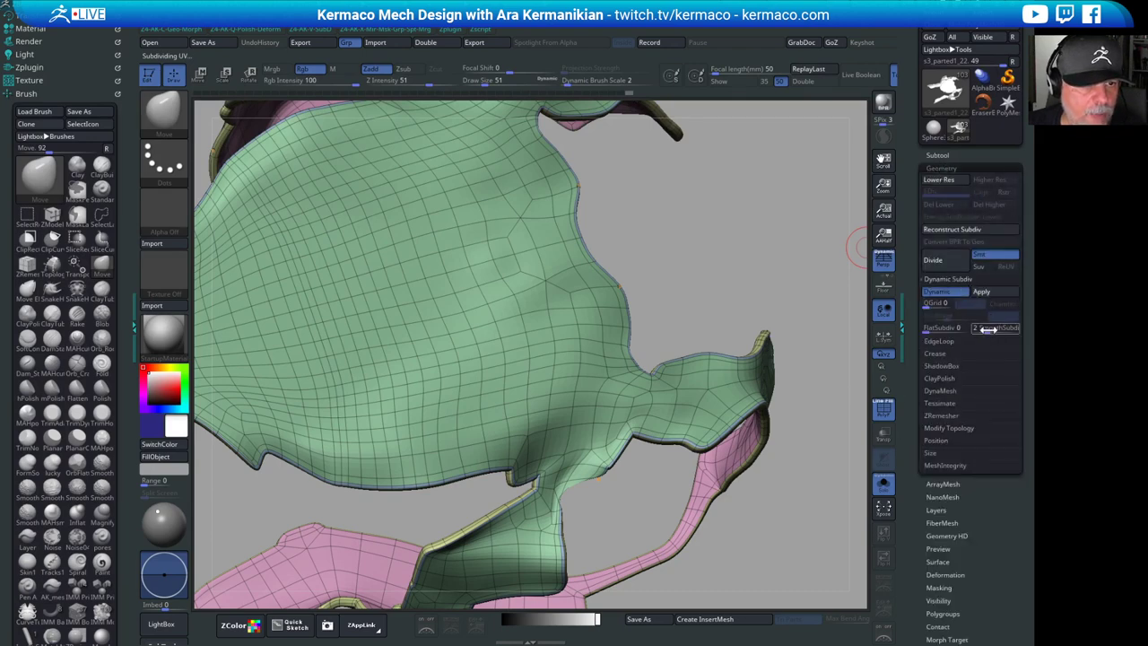
drag(988, 330, 995, 331)
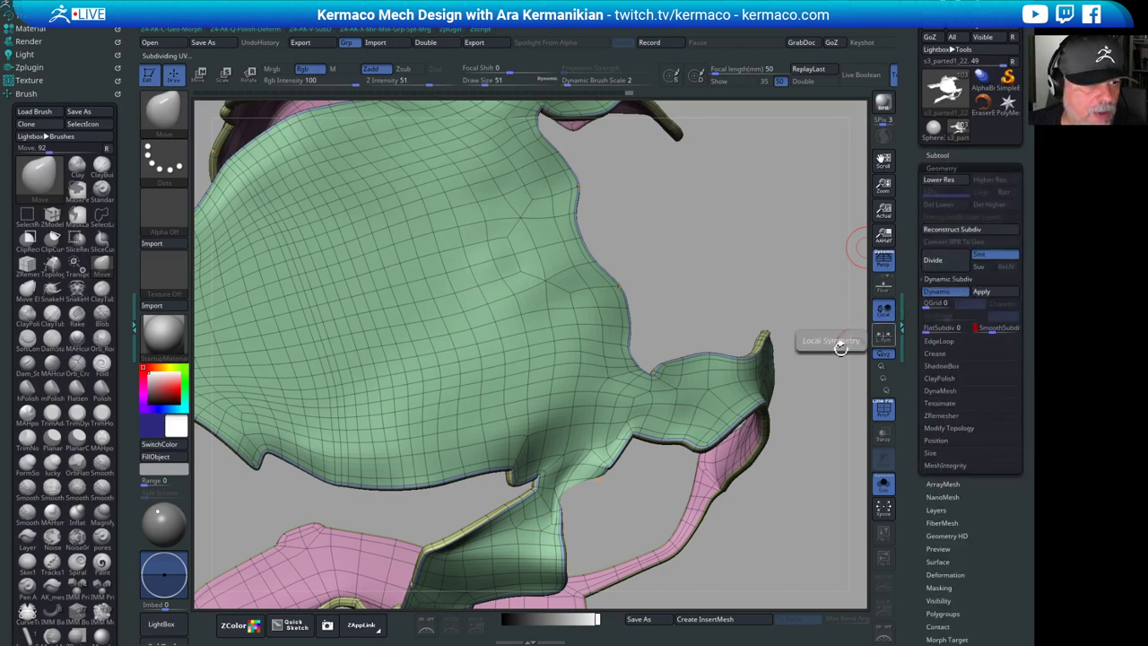
drag(801, 297, 861, 395)
key(shift+f)
- Smooth the uneven areas across the back panel's broad outer surface
mouse_move(786, 335)
mouse_down()
mouse_move(793, 348)
mouse_move(751, 361)
mouse_move(683, 336)
mouse_up()
key(shift)
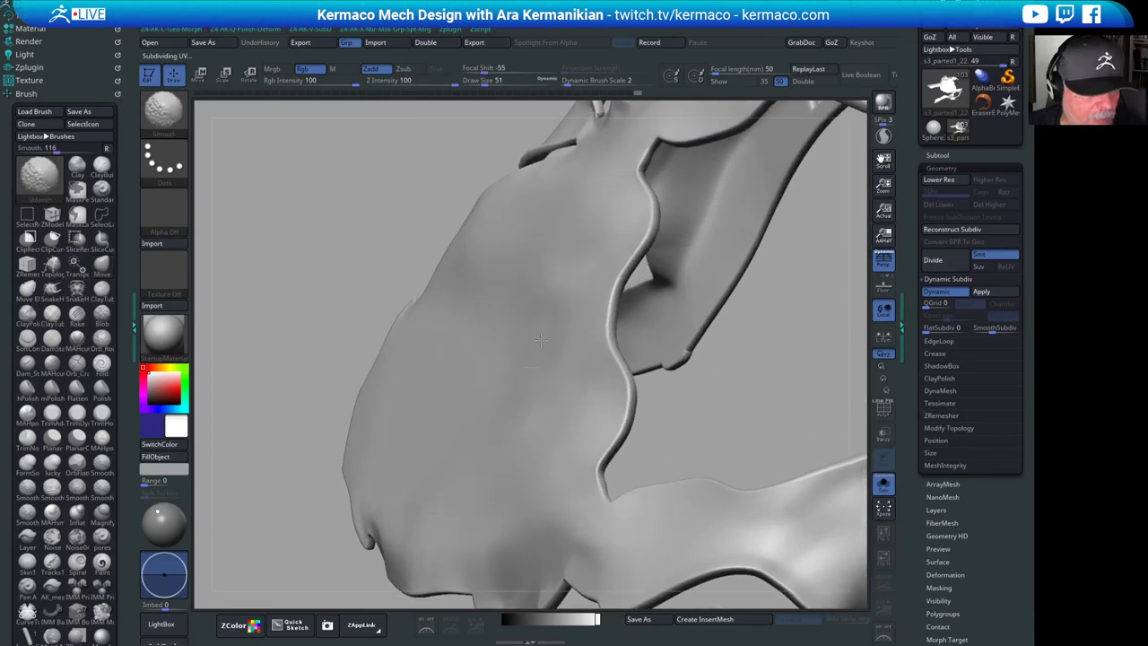
drag(803, 365, 709, 361)
key(shift)
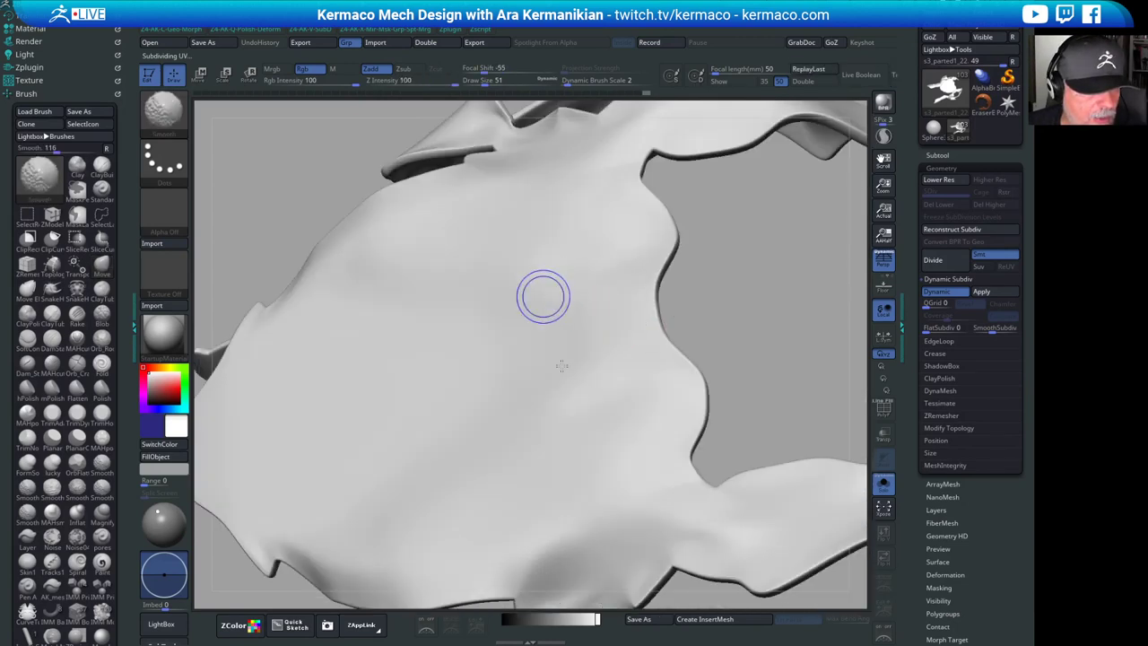
drag(825, 362, 627, 322)
drag(719, 386, 551, 332)
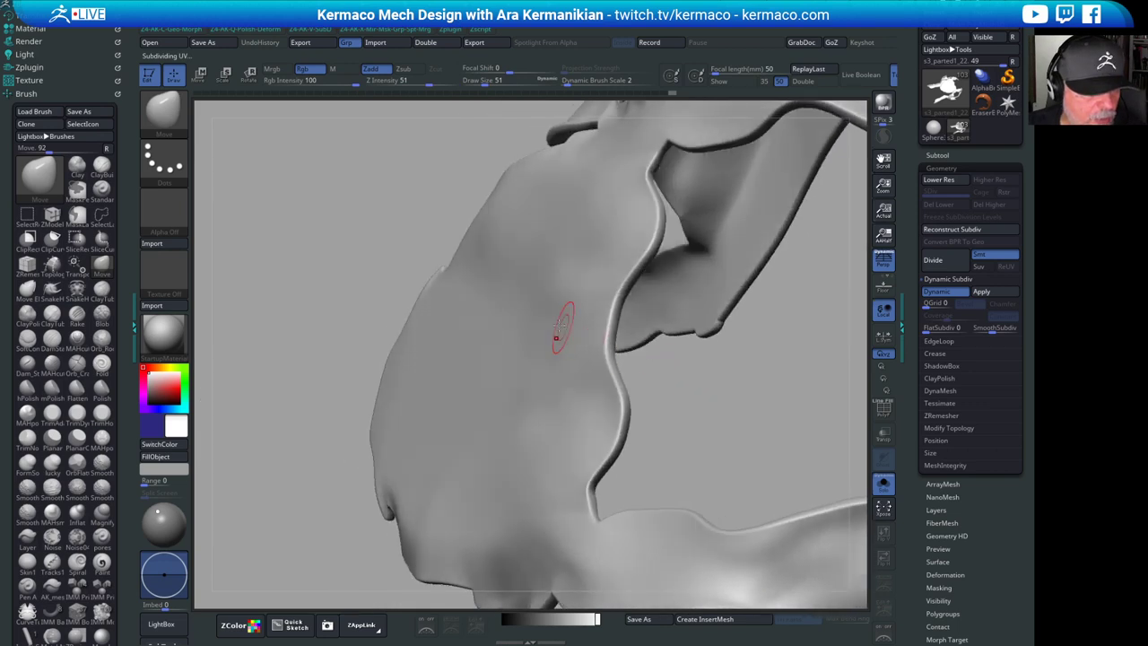
key(shift)
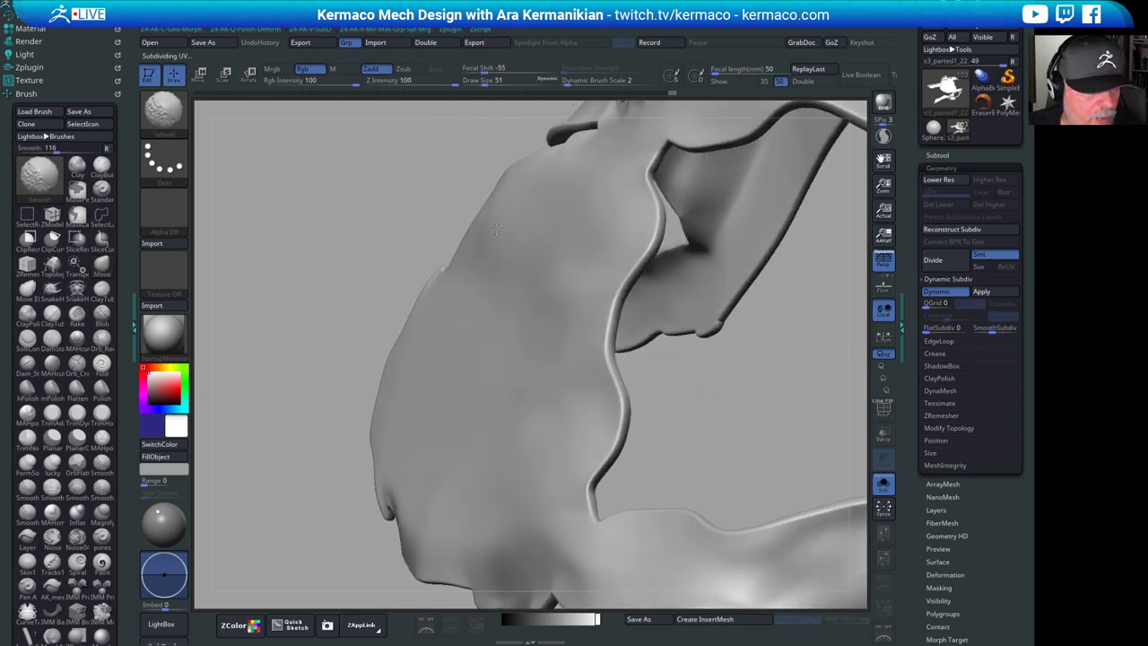
- Smooth the junction between the back panel and its side strap, plus the strap's lower edge
drag(703, 375, 787, 441)
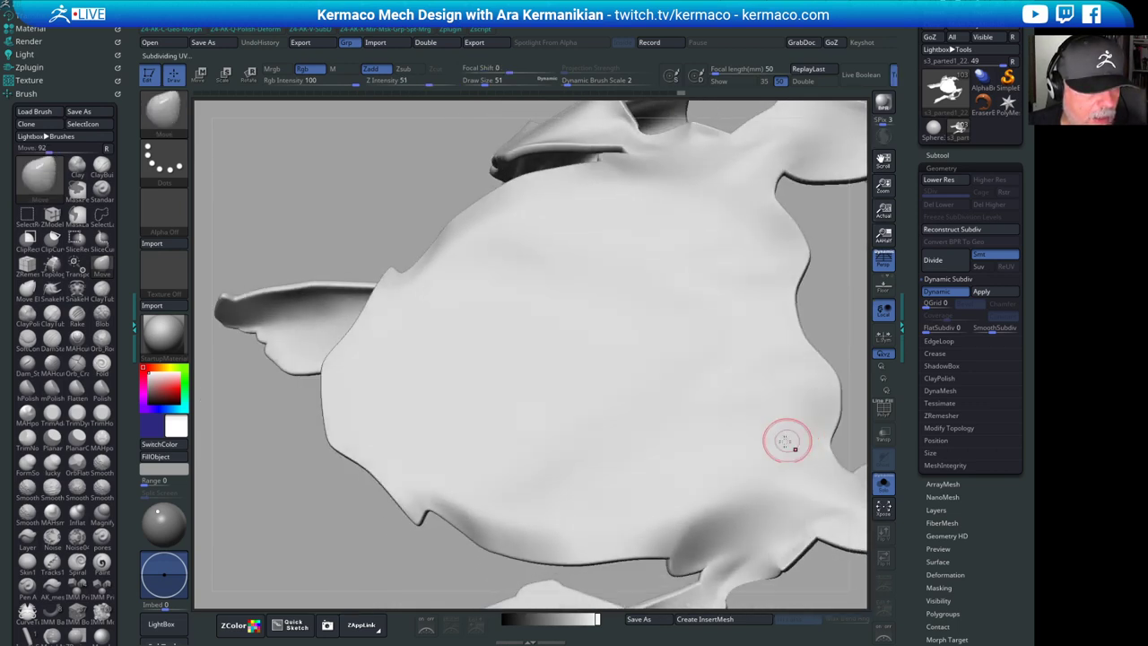
drag(836, 285, 475, 332)
key(shift)
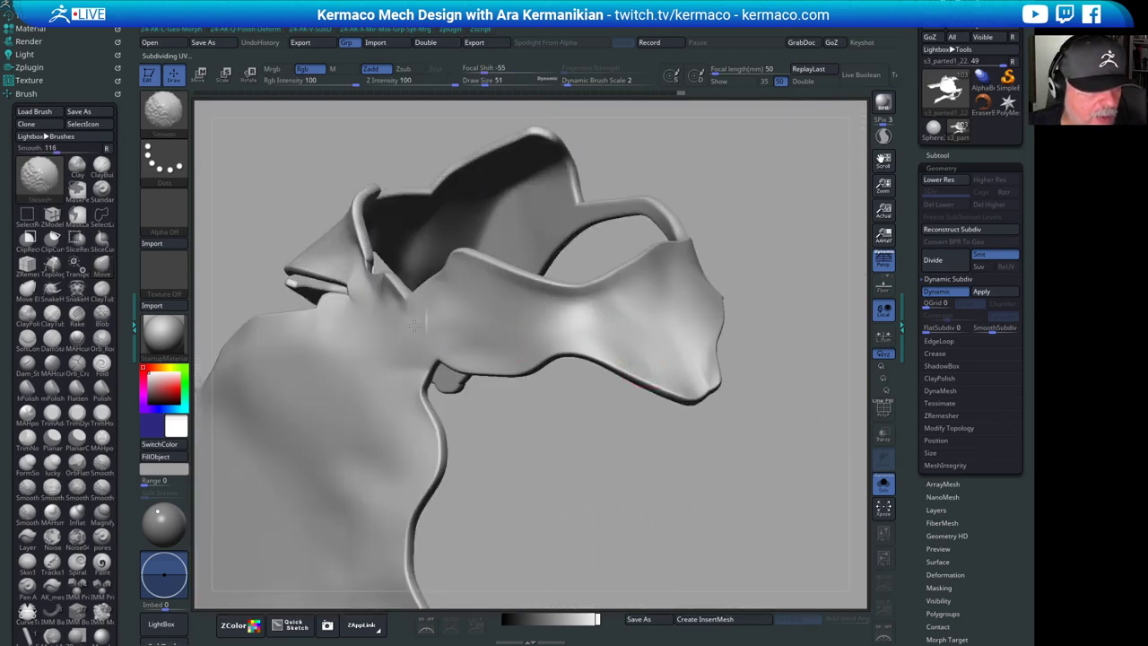
drag(725, 448, 531, 341)
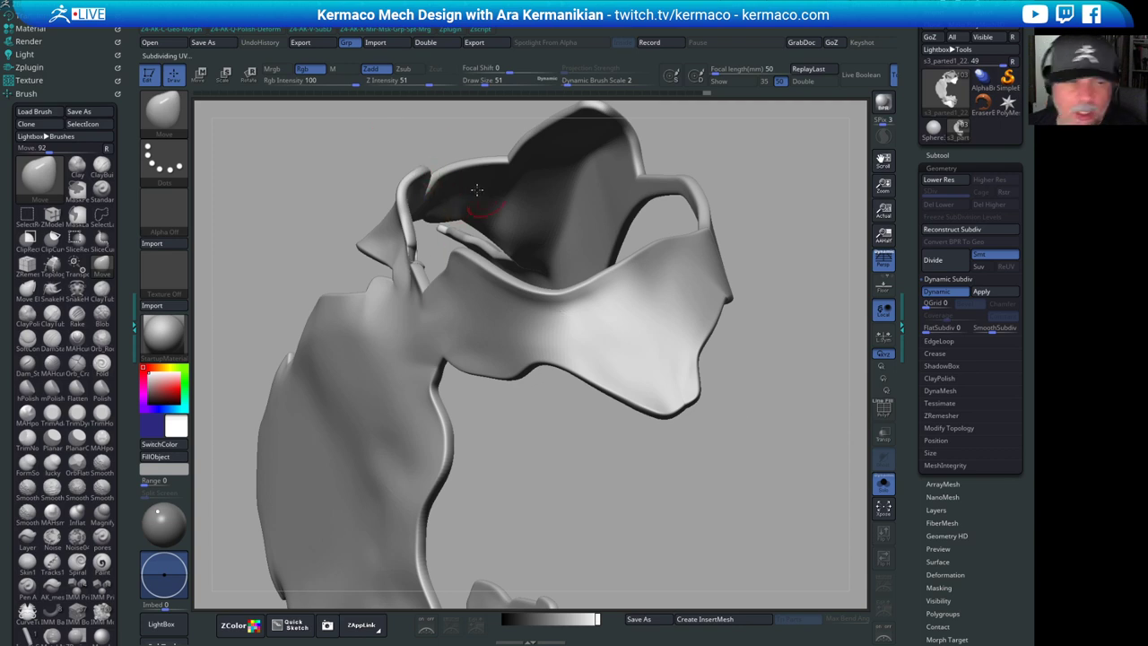
drag(787, 395, 742, 383)
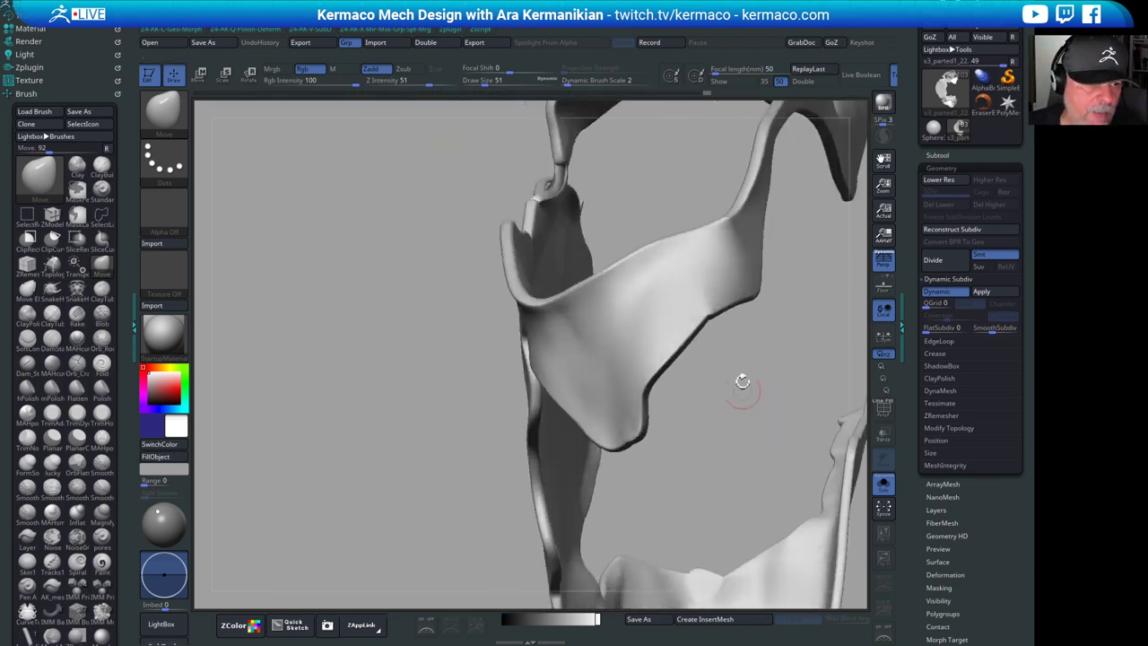
shift+drag(715, 311, 713, 311)
- Smooth the rim near the side strap's pointed end and check the panel's form from several angles
drag(744, 419, 598, 440)
drag(688, 455, 644, 439)
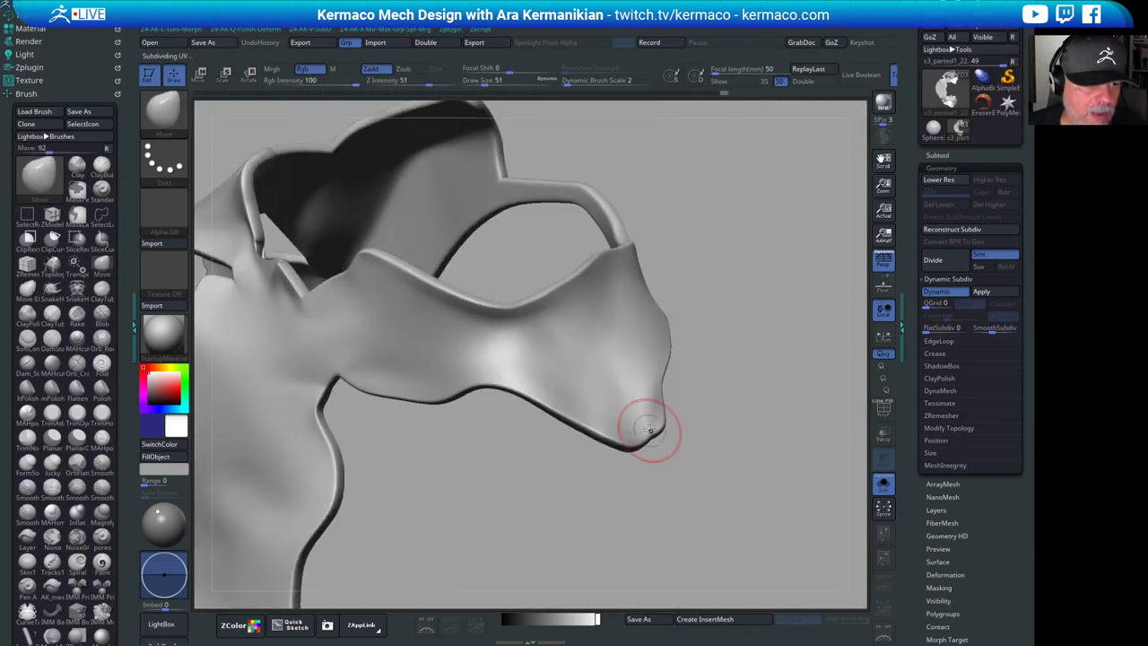
mouse_move(697, 489)
mouse_down()
mouse_move(725, 372)
mouse_move(713, 280)
mouse_move(669, 332)
mouse_up()
mouse_move(648, 409)
shift+mouse_down()
mouse_move(644, 419)
mouse_move(674, 399)
mouse_move(658, 406)
shift+mouse_up()
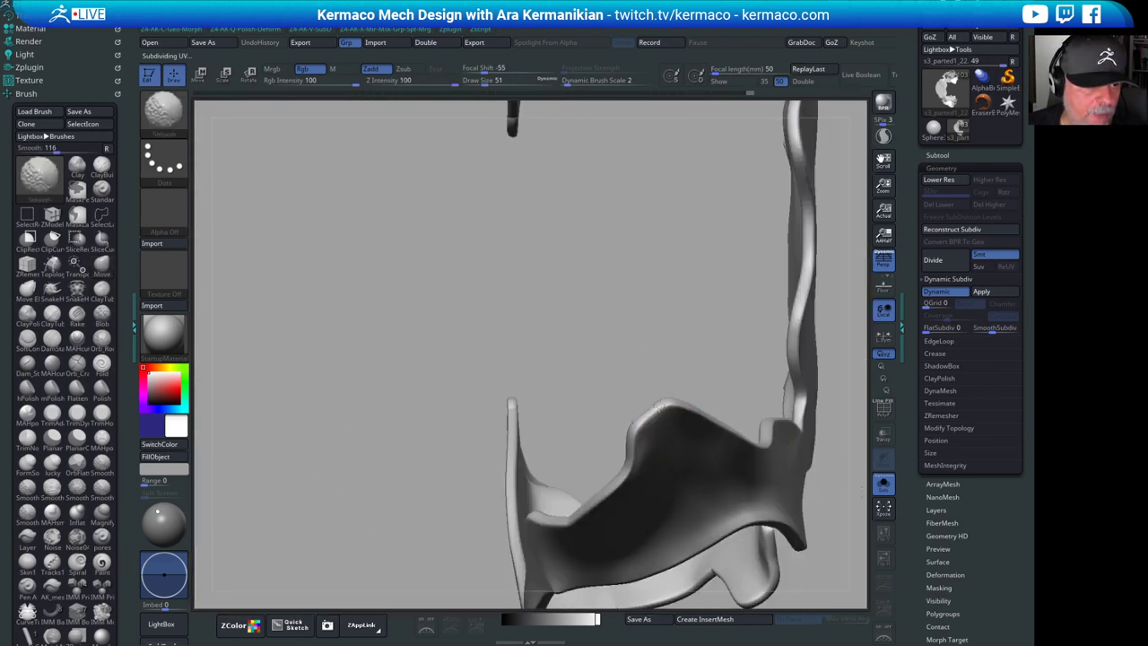
mouse_move(652, 338)
mouse_down()
mouse_move(613, 282)
mouse_move(643, 329)
mouse_move(689, 296)
mouse_up()
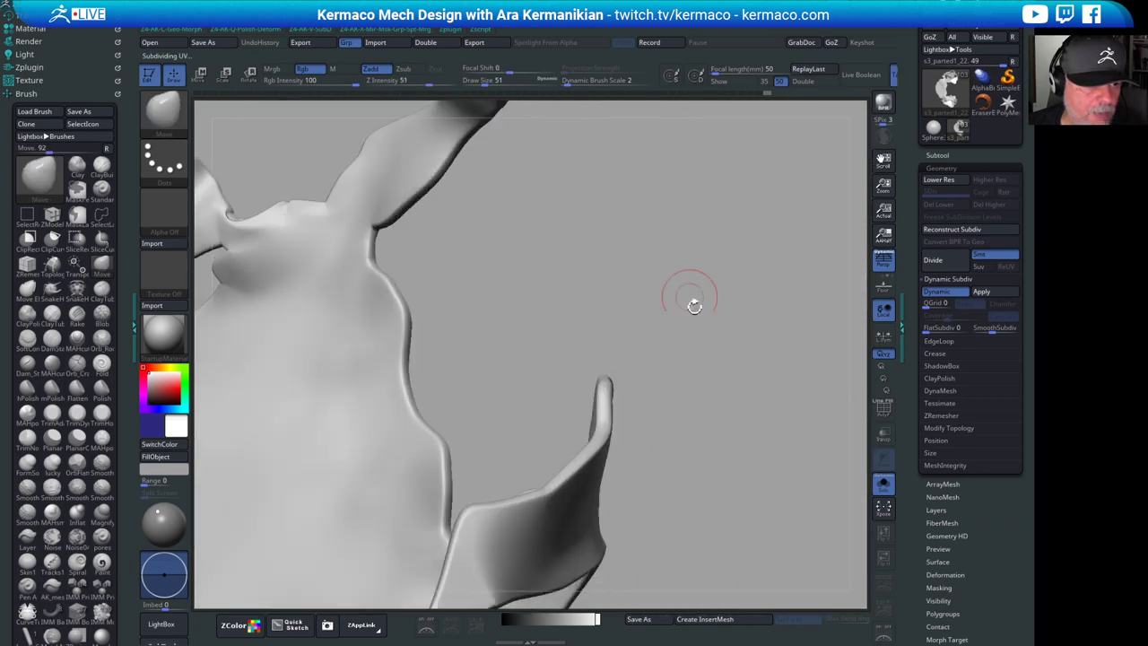
mouse_move(743, 420)
mouse_down()
mouse_move(707, 366)
mouse_move(536, 464)
mouse_up()
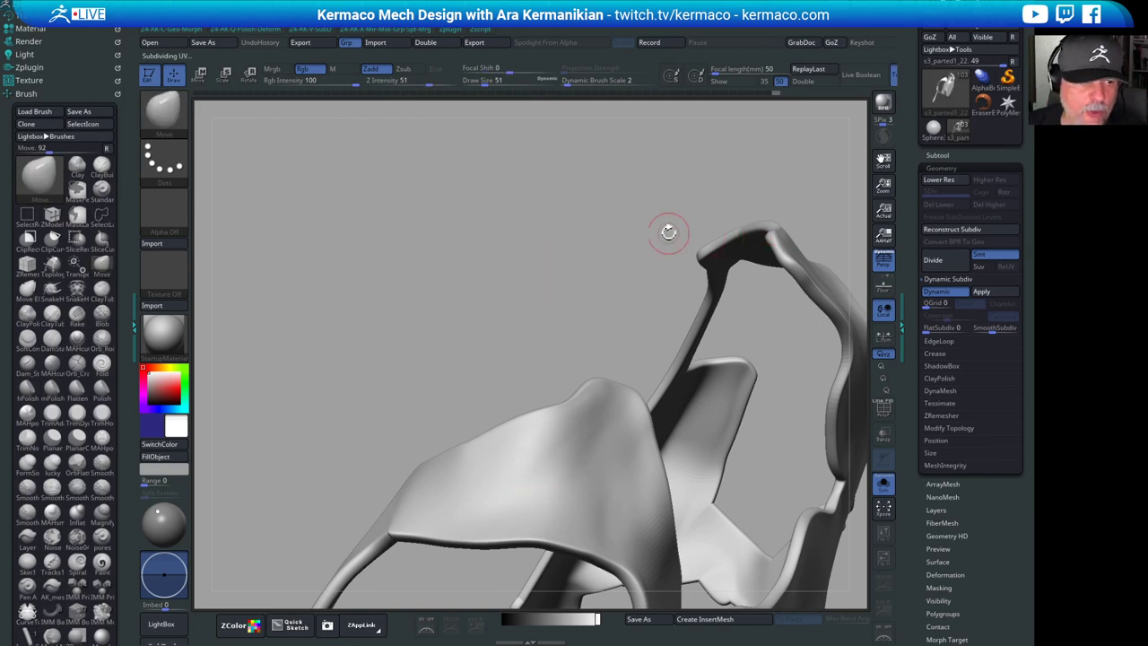
drag(668, 232, 617, 269)
drag(747, 237, 717, 244)
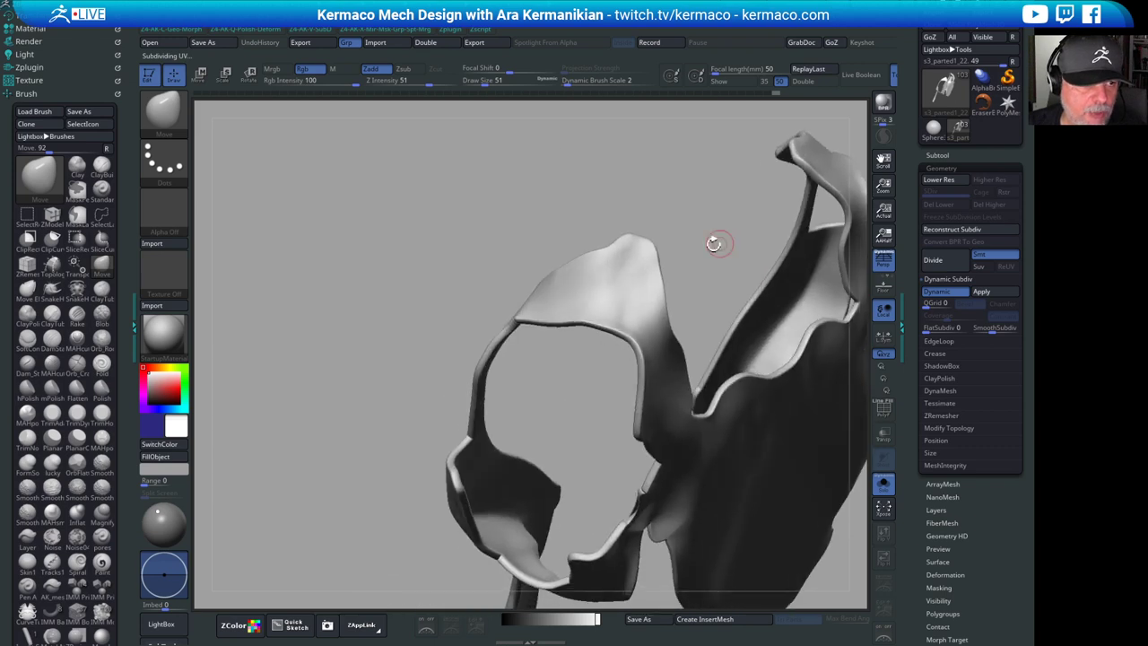
- Smooth the outer surface of the raised flap above the side opening, working from several angles
shift+drag(619, 295, 620, 297)
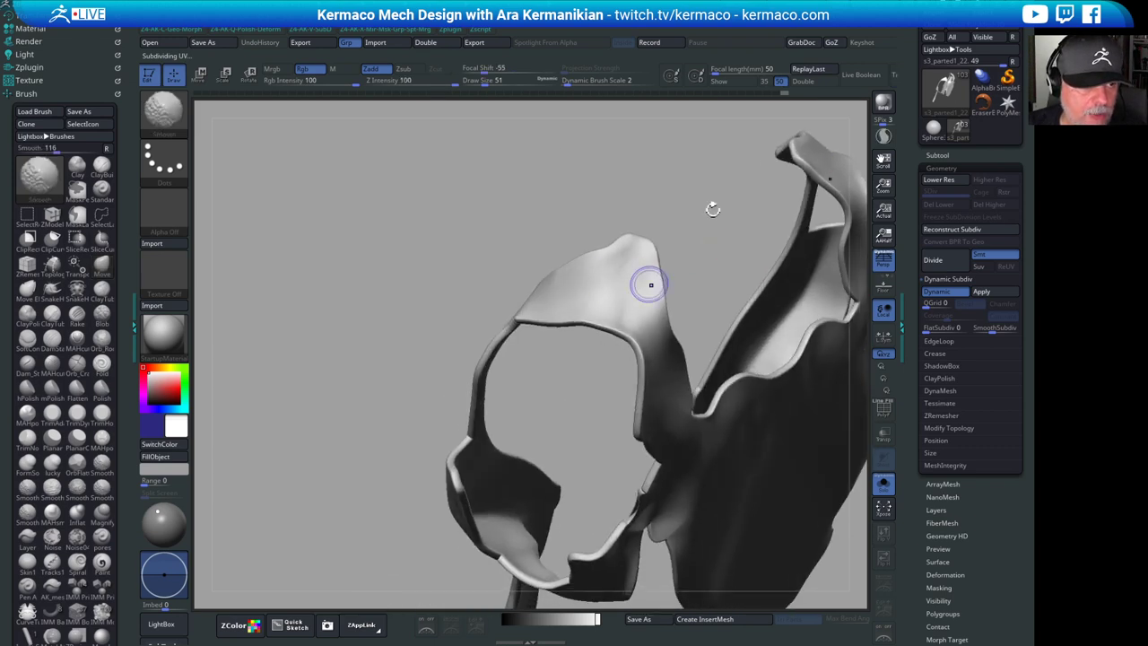
mouse_move(712, 210)
mouse_down()
mouse_move(704, 266)
mouse_move(620, 248)
mouse_up()
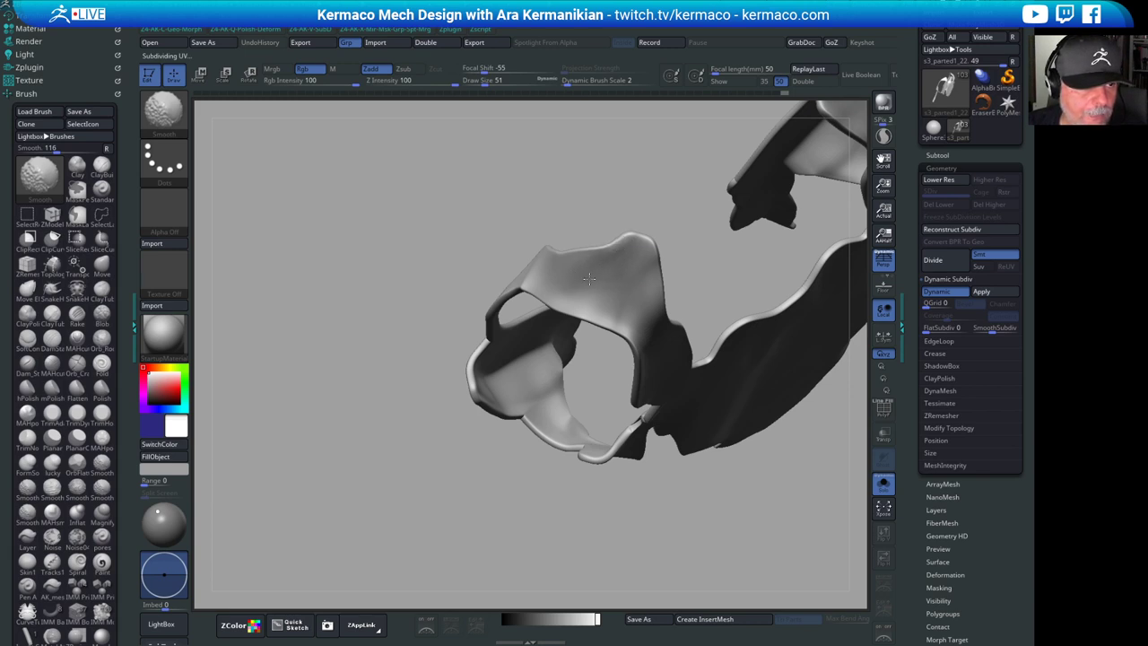
drag(733, 257, 709, 215)
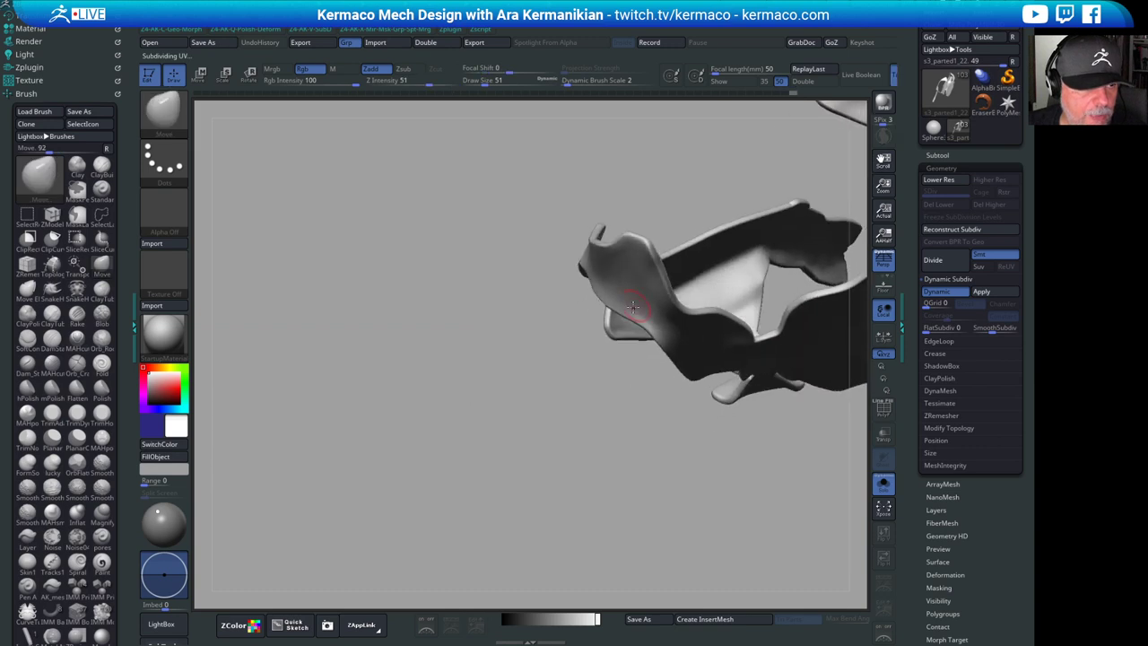
shift+drag(638, 303, 637, 309)
drag(644, 269, 624, 247)
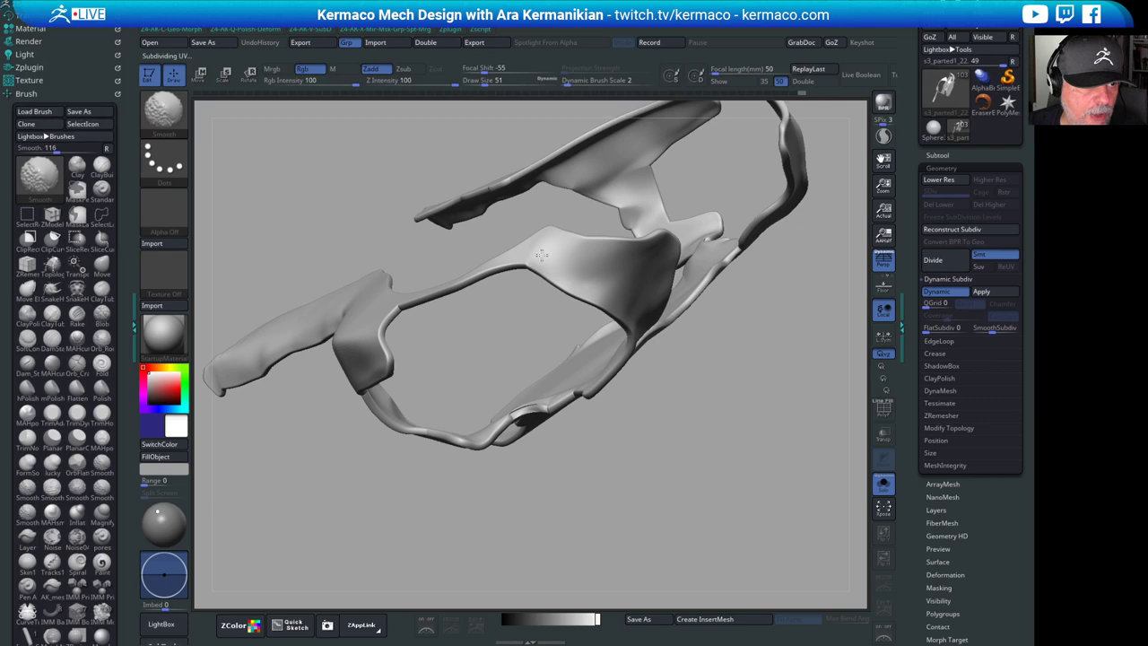
- Smooth the raised flap's transition into the thin strap and the narrow neck linking it to the back panel
drag(508, 356, 542, 247)
drag(730, 371, 666, 278)
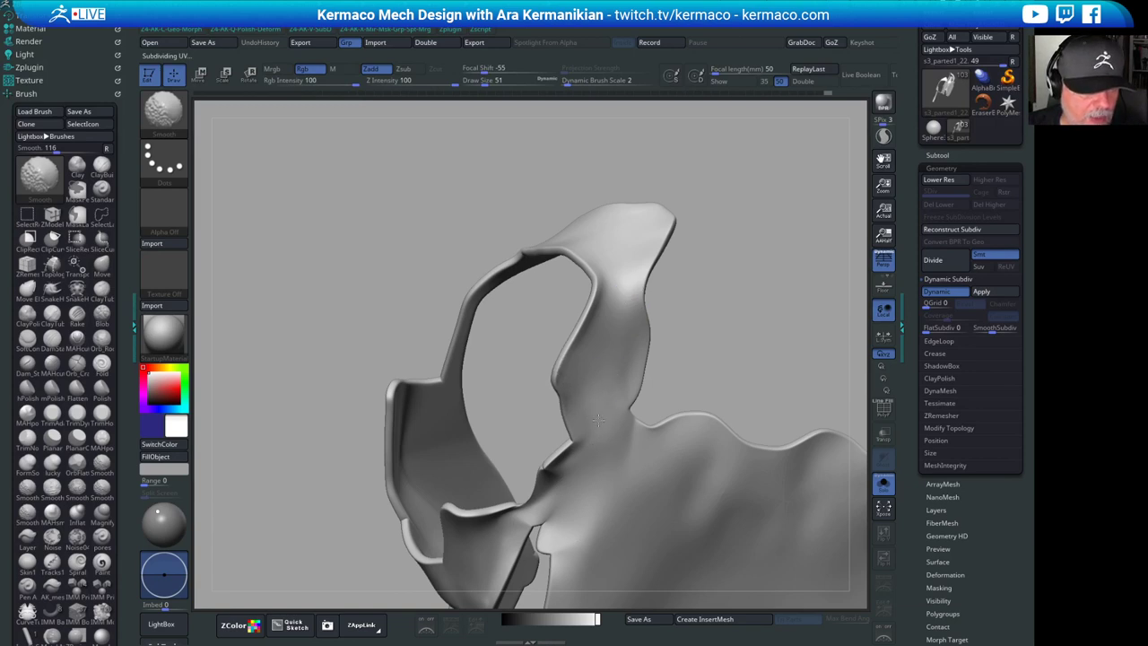
drag(694, 395, 637, 440)
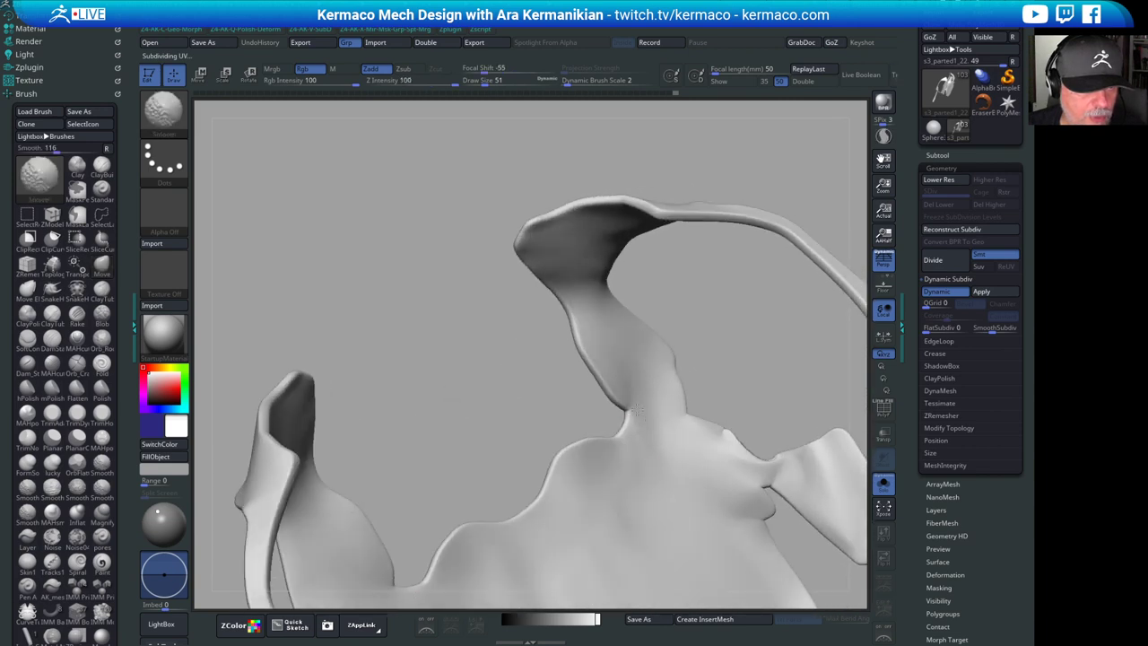
key(shift)
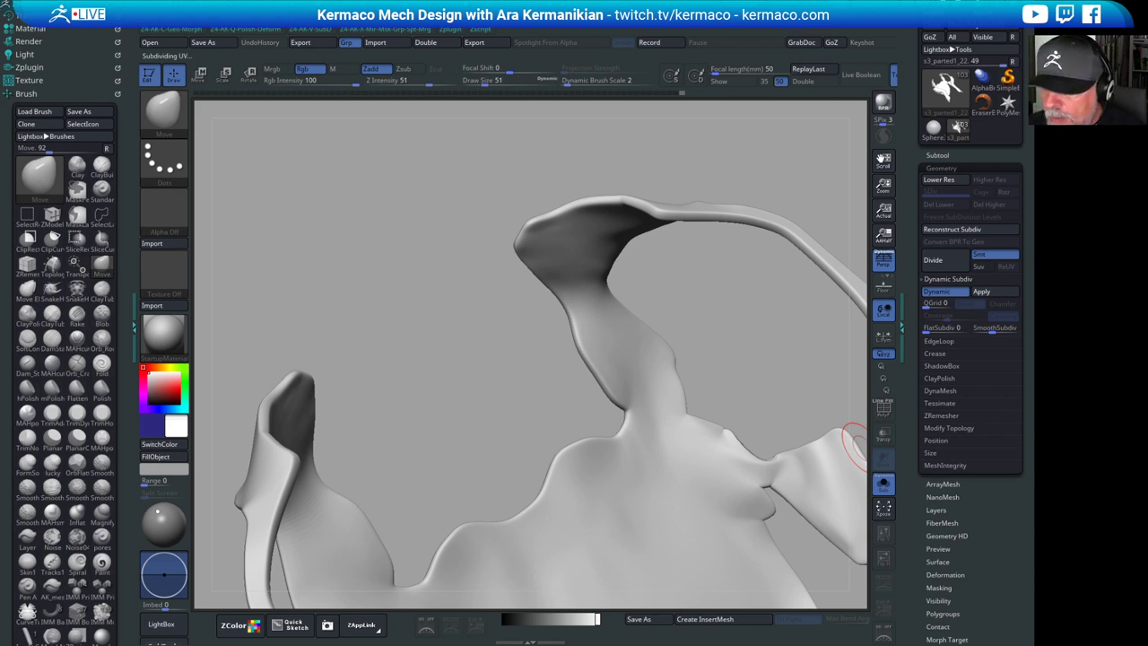
- Smooth the base of the narrow neck and the adjoining stepped rim where they meet the broad back panel
alt+drag(766, 377, 698, 333)
shift+drag(583, 340, 569, 365)
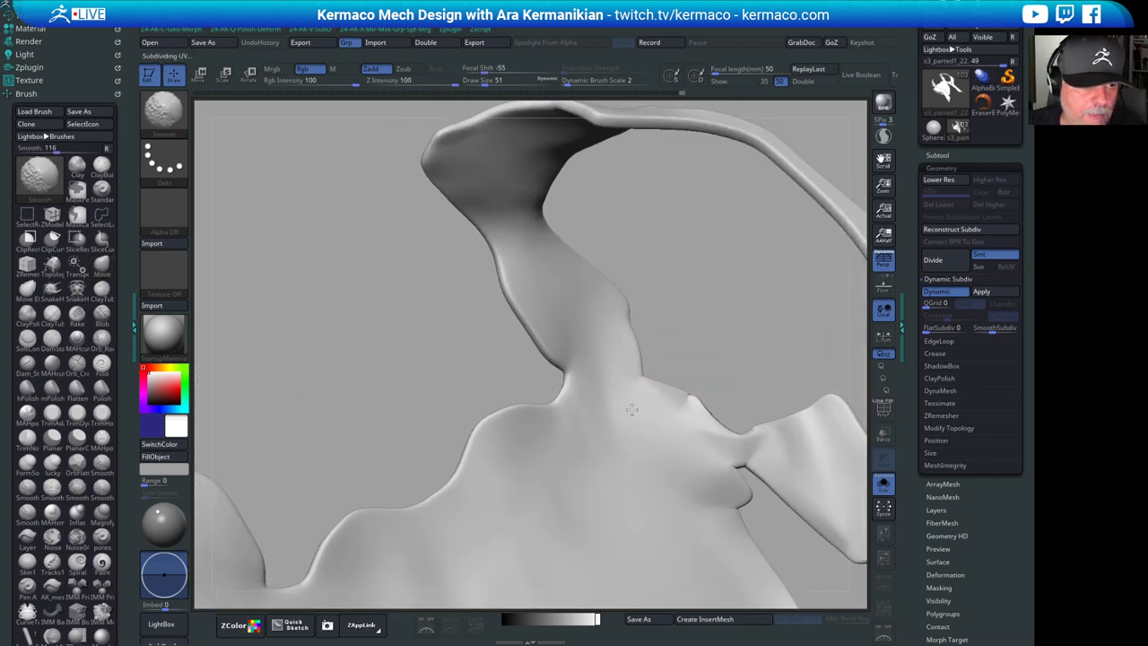
shift+drag(695, 400, 708, 413)
mouse_move(720, 359)
mouse_down()
mouse_move(627, 304)
mouse_move(582, 296)
mouse_up()
drag(602, 241, 631, 390)
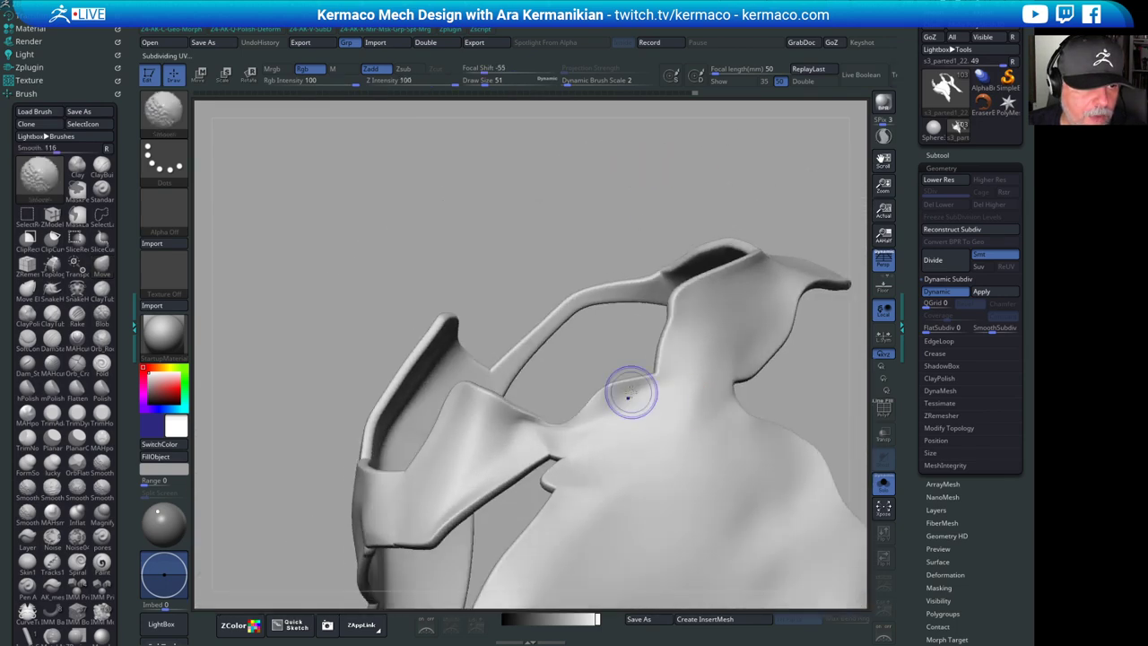
shift+drag(602, 428, 617, 399)
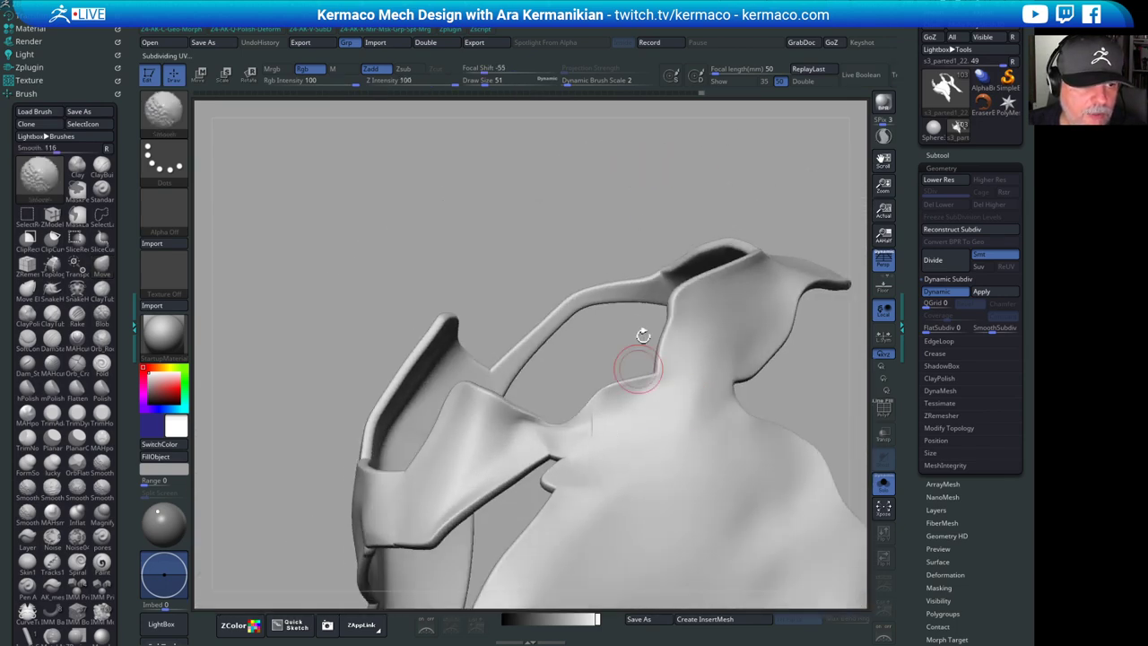
- Smooth the thin strap bordering the side opening and check the surrounding panel's form from other angles
drag(546, 212, 588, 296)
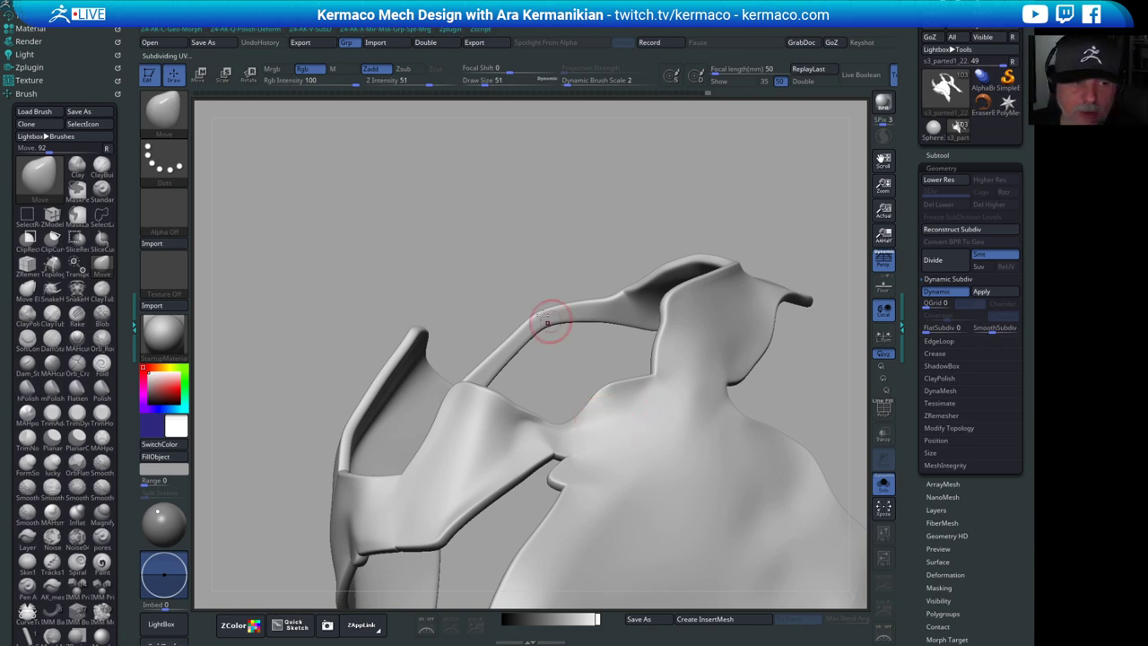
mouse_move(577, 366)
mouse_down()
mouse_move(687, 287)
mouse_move(714, 224)
mouse_move(691, 231)
mouse_up()
mouse_move(548, 258)
mouse_down()
mouse_move(574, 379)
mouse_move(559, 356)
mouse_up()
key(shift)
mouse_move(549, 334)
mouse_down()
mouse_move(745, 269)
mouse_move(588, 377)
mouse_up()
mouse_move(720, 402)
mouse_down()
mouse_move(748, 401)
mouse_move(716, 396)
mouse_up()
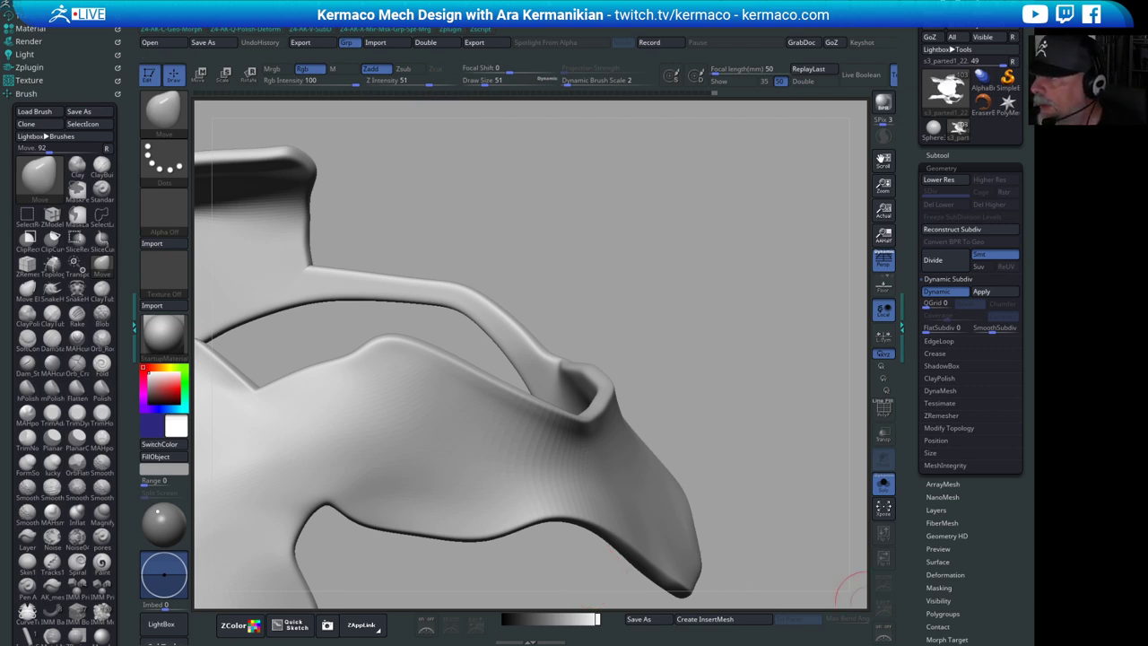
- Switch to the web browser, search Google for "syd mead app" in a new tab and open the Progressions Augmented Reality App store page
key(alt+Tab)
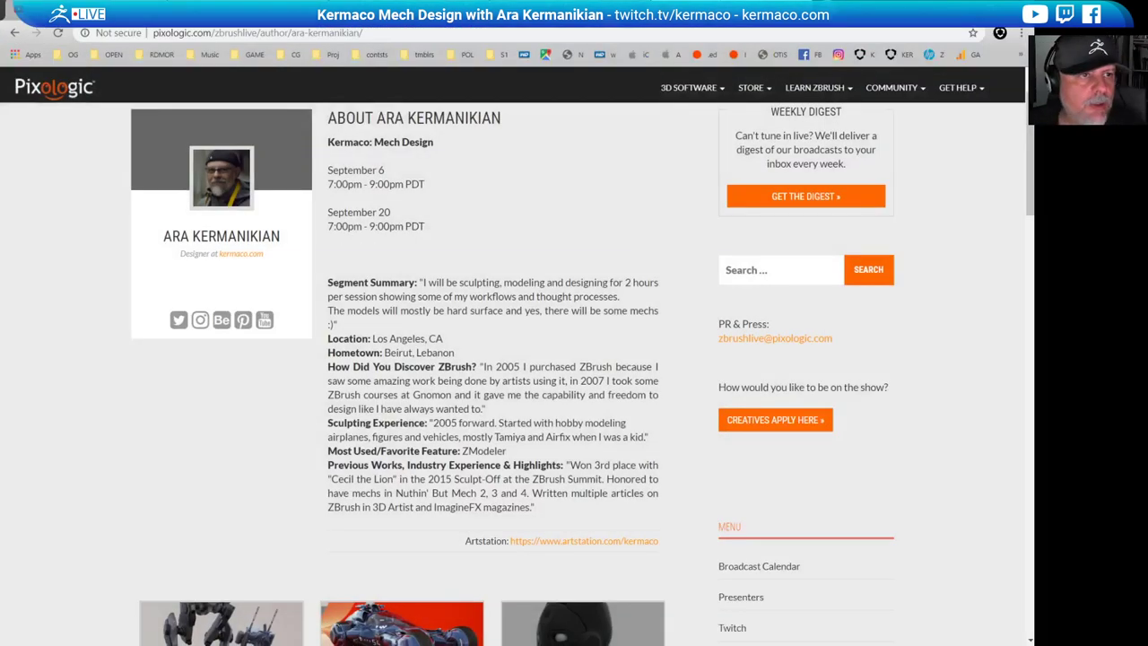
key(ctrl+t)
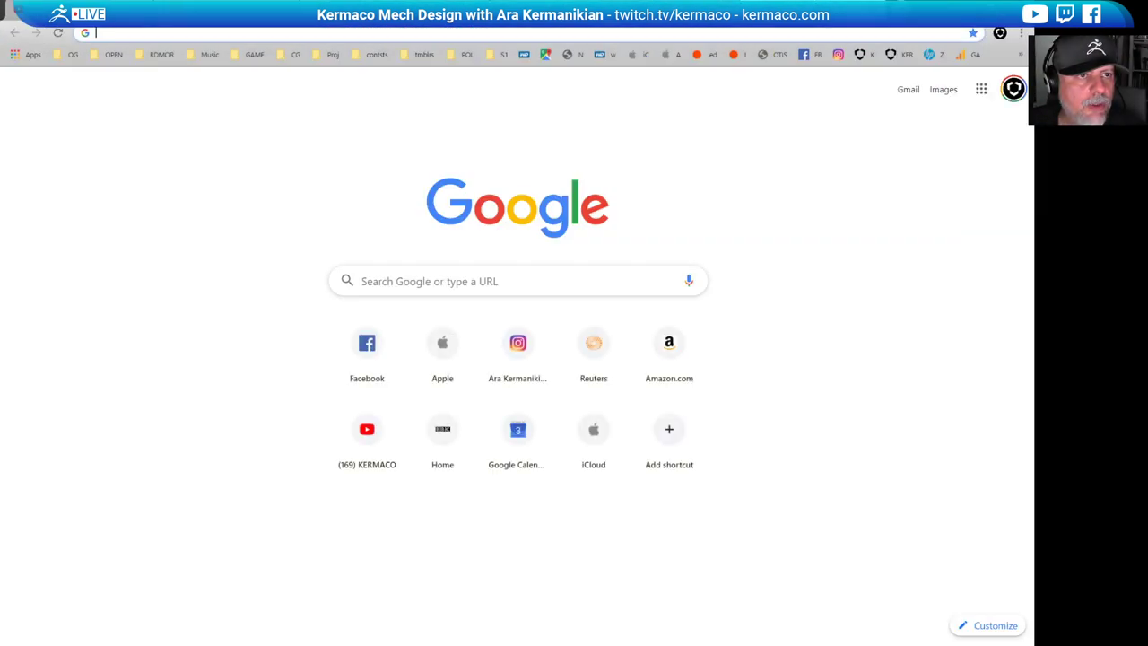
text(syd me)
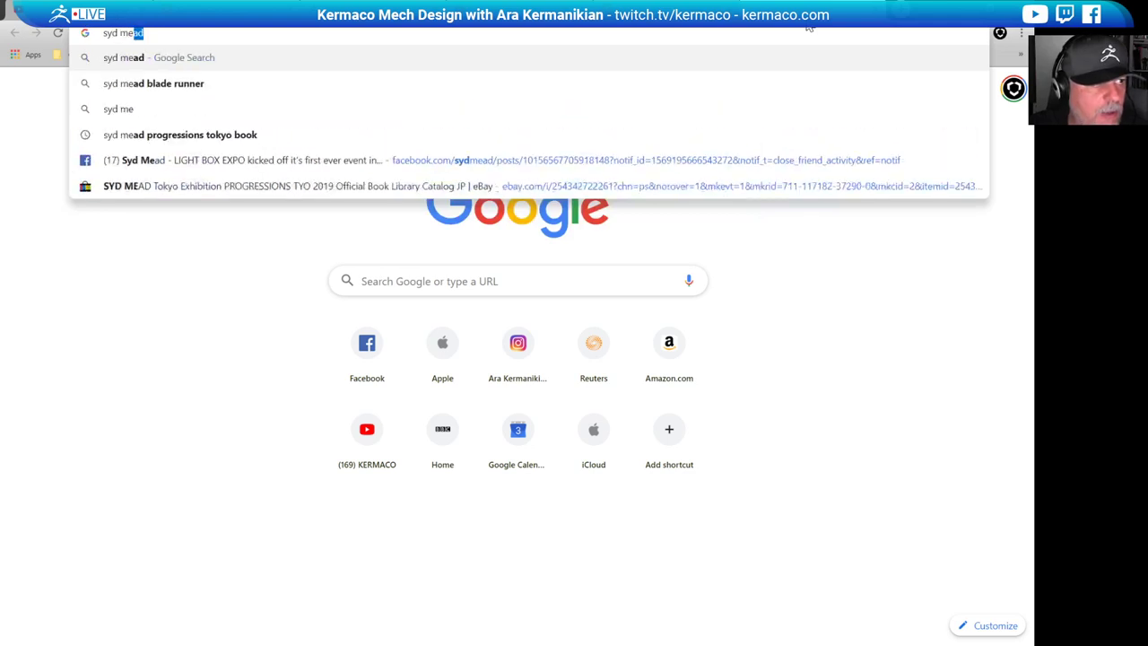
text(ad app)
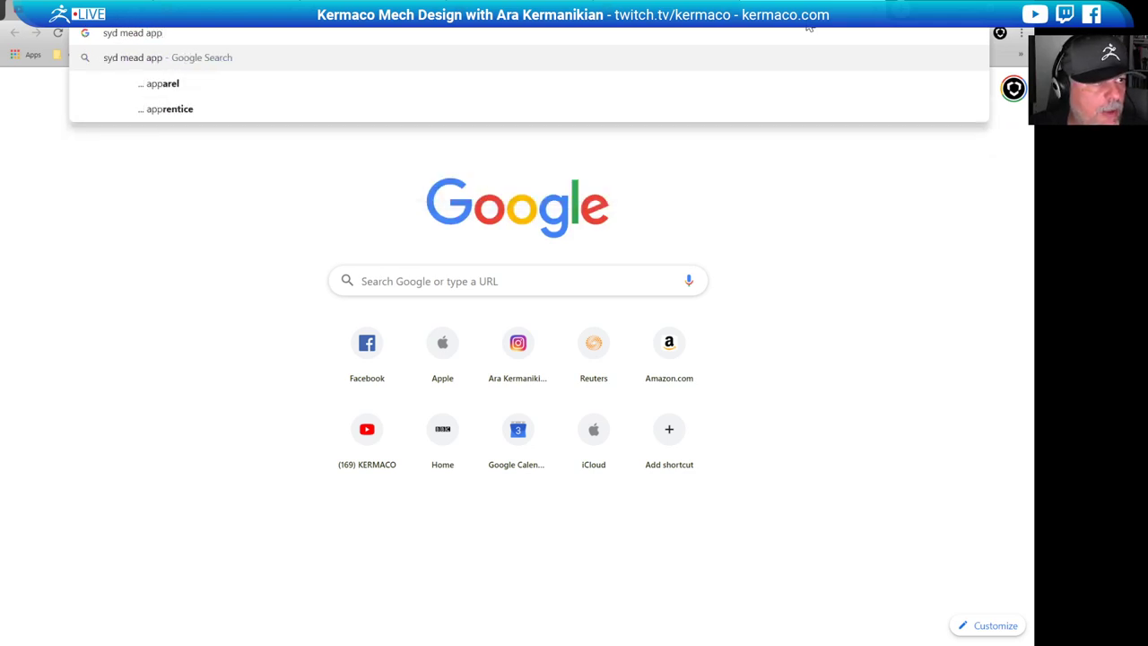
key(Return)
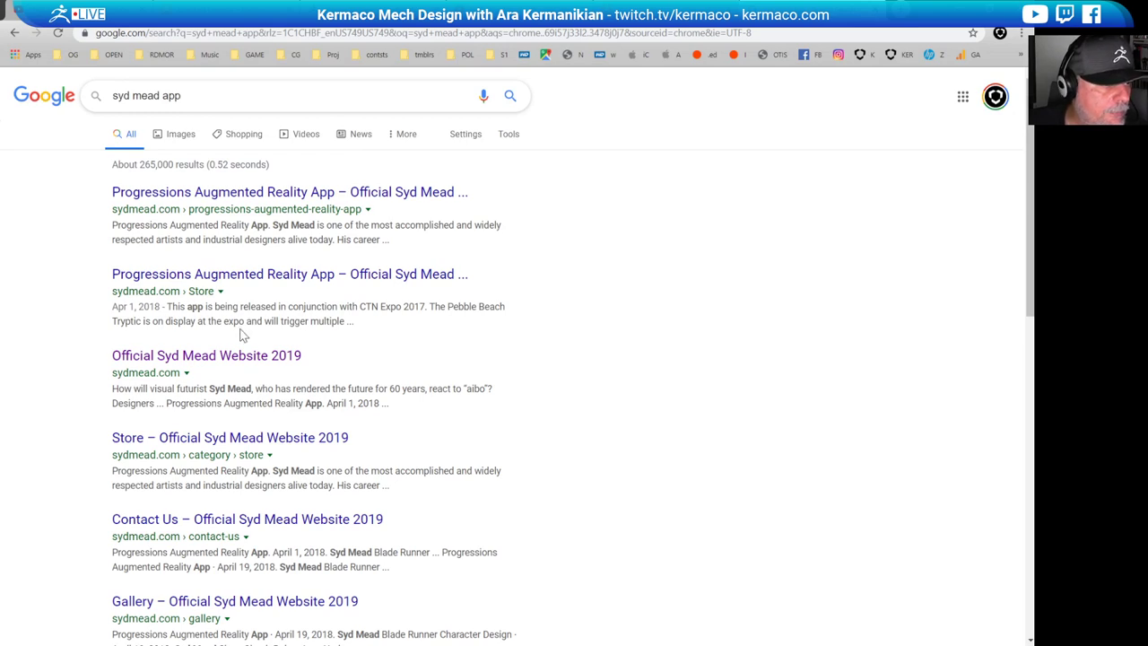
click(279, 275)
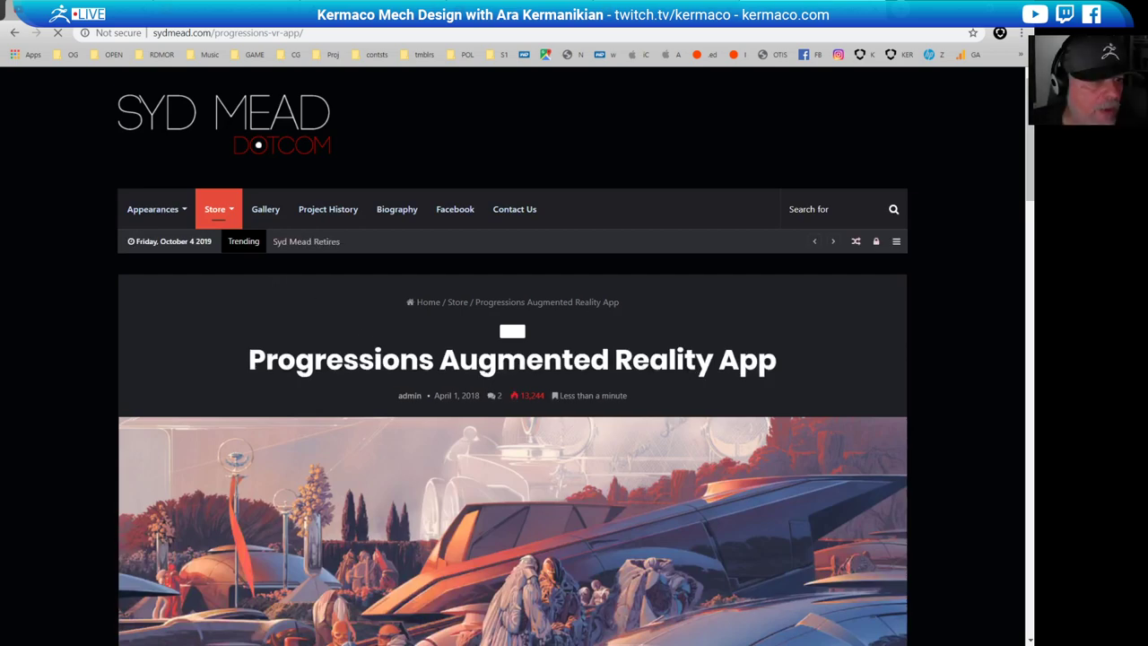
- Examine the app page's banner artwork, description and store download links
scroll(450, 387, down, 5)
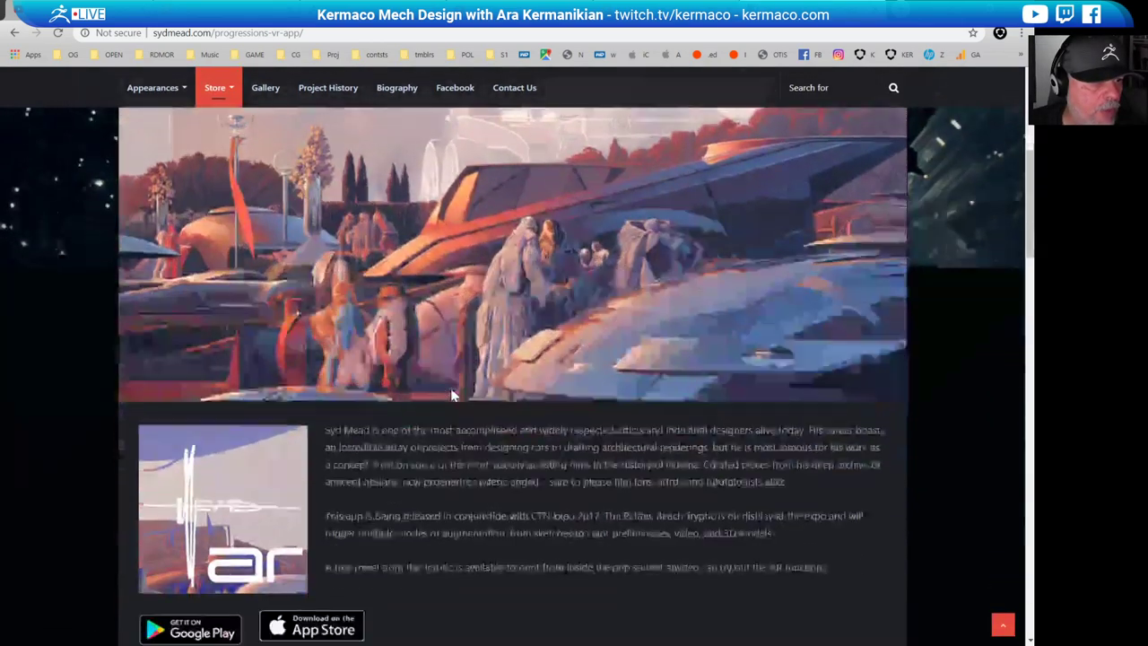
scroll(451, 388, down, 2)
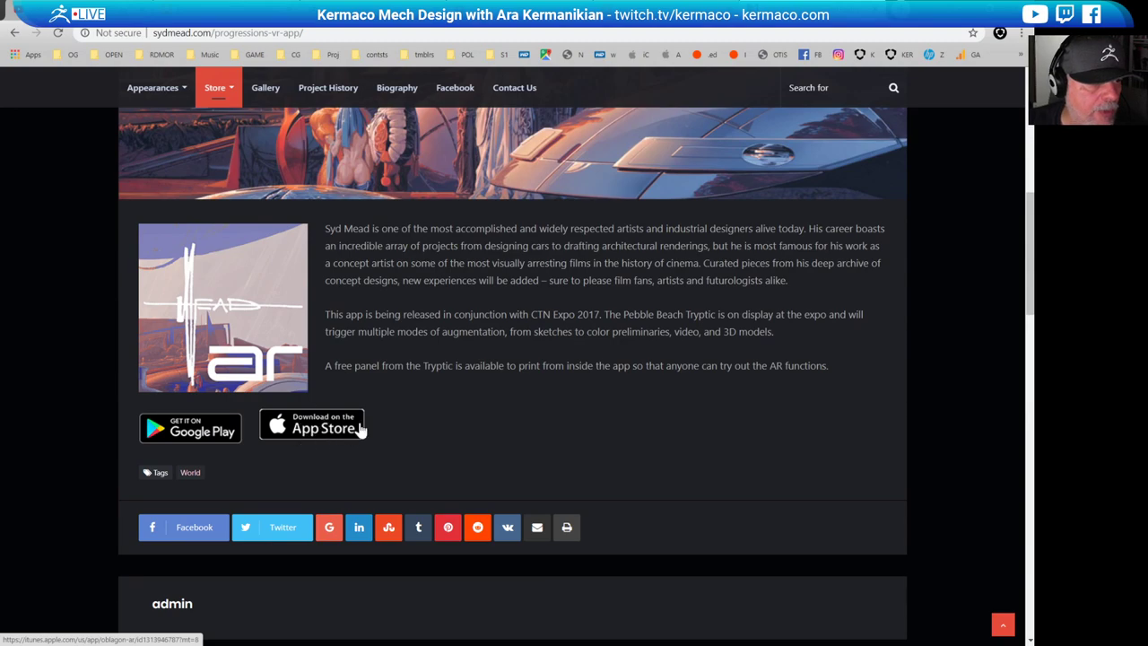
scroll(465, 410, up, 4)
scroll(305, 493, down, 3)
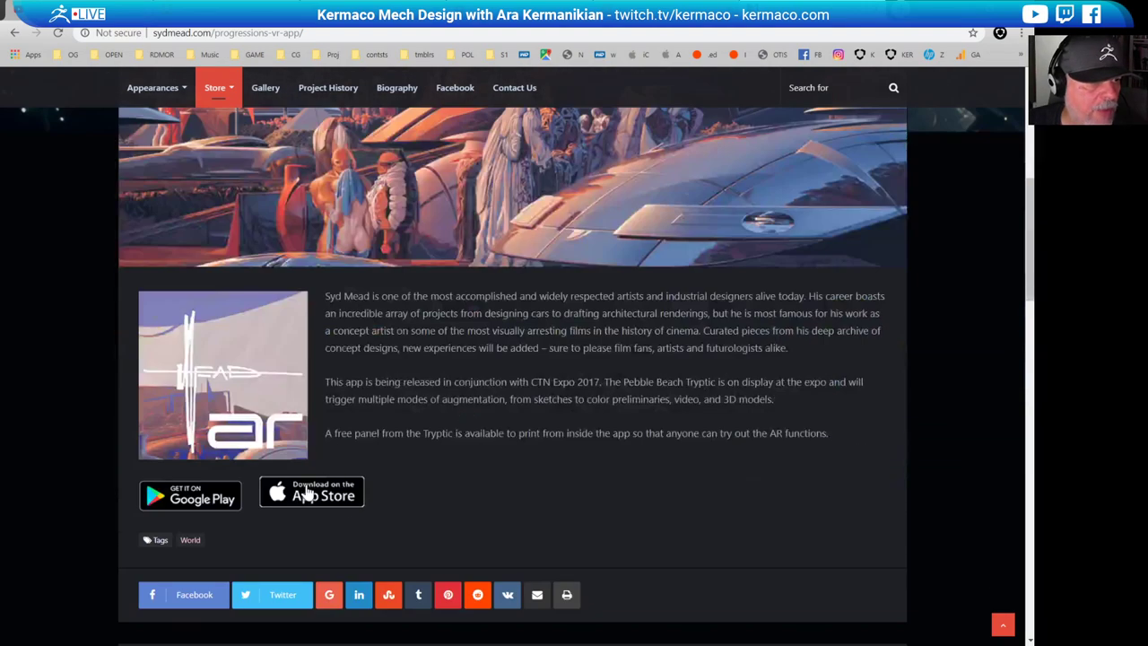
scroll(305, 493, up, 1)
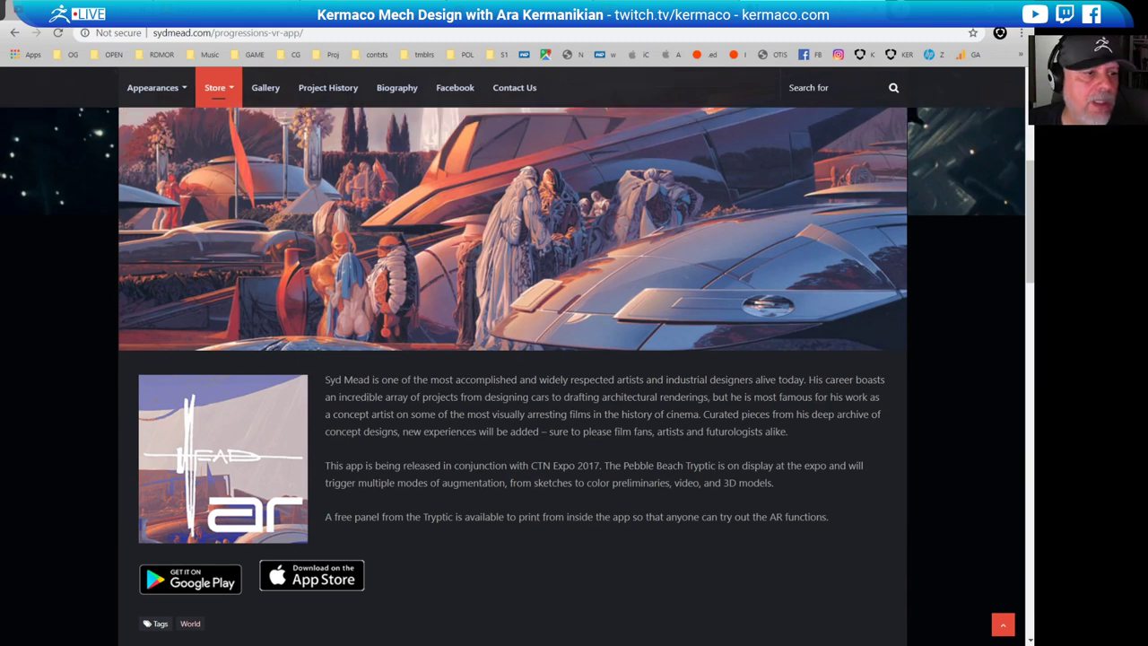
scroll(574, 368, up, 1)
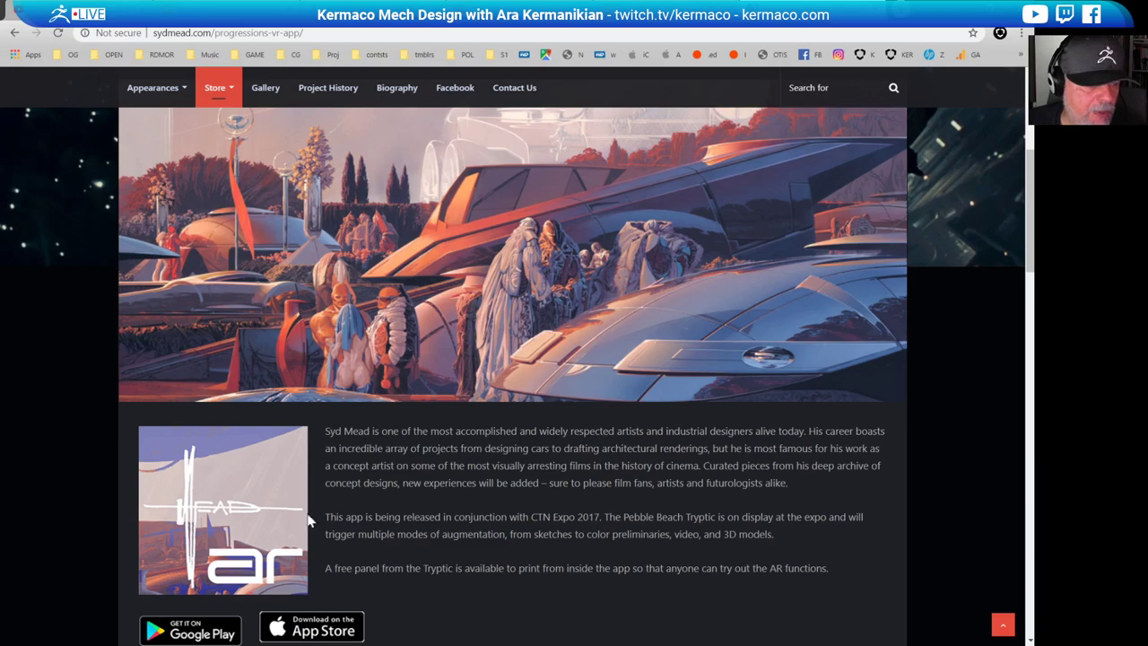
scroll(480, 443, up, 3)
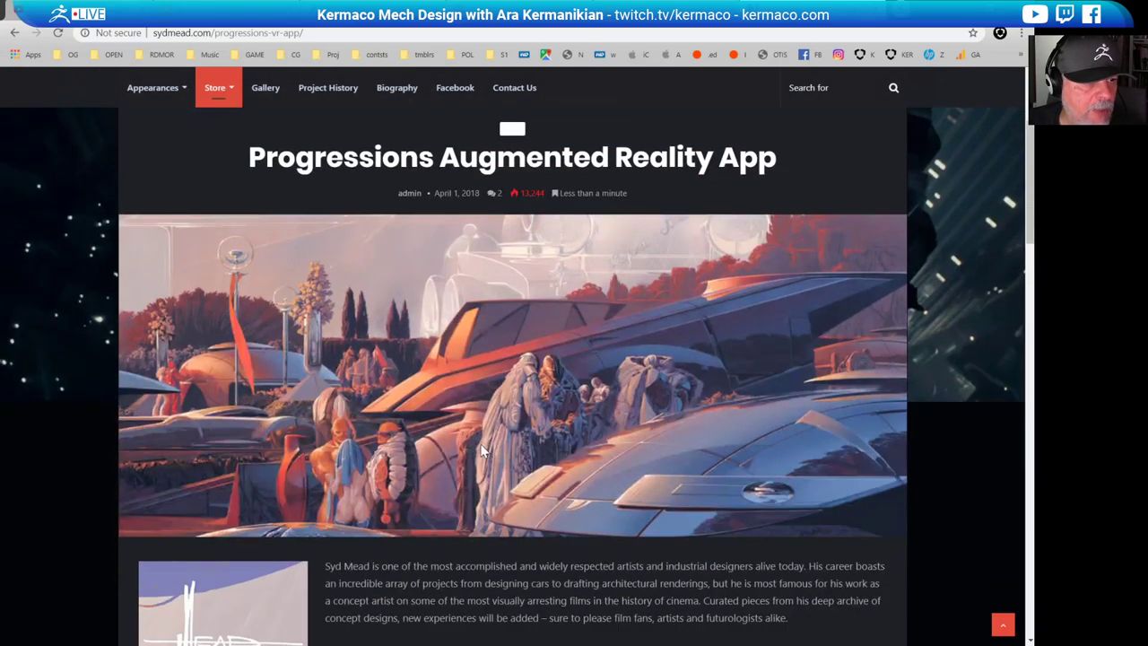
scroll(479, 443, down, 2)
scroll(480, 452, down, 2)
scroll(480, 451, up, 1)
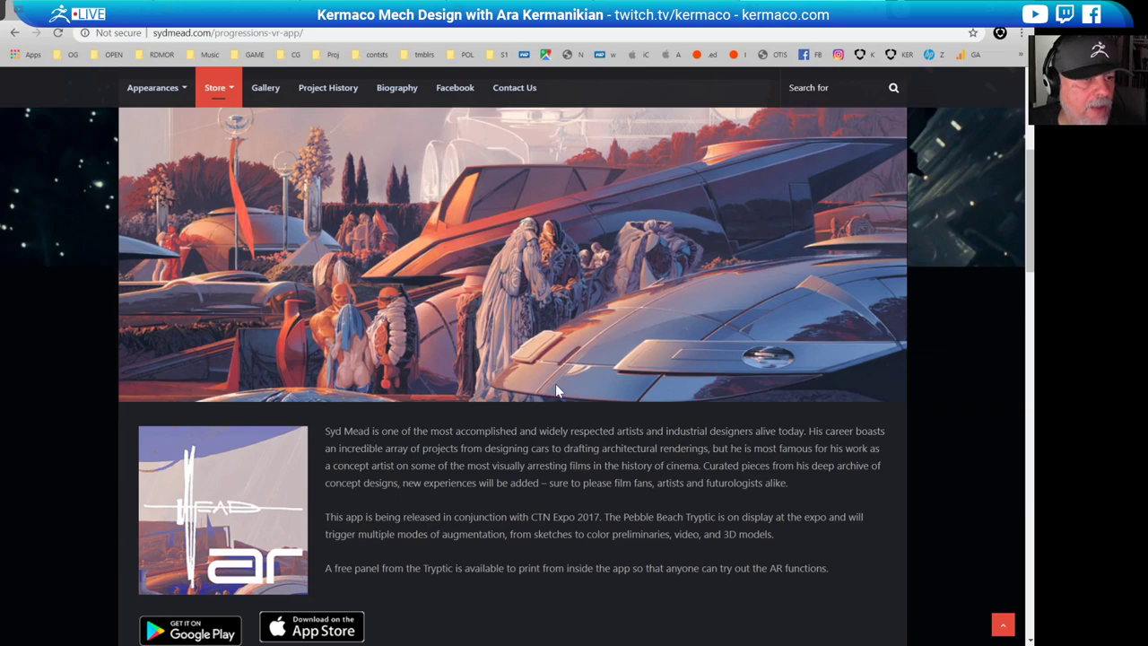
scroll(556, 385, down, 2)
scroll(555, 386, up, 7)
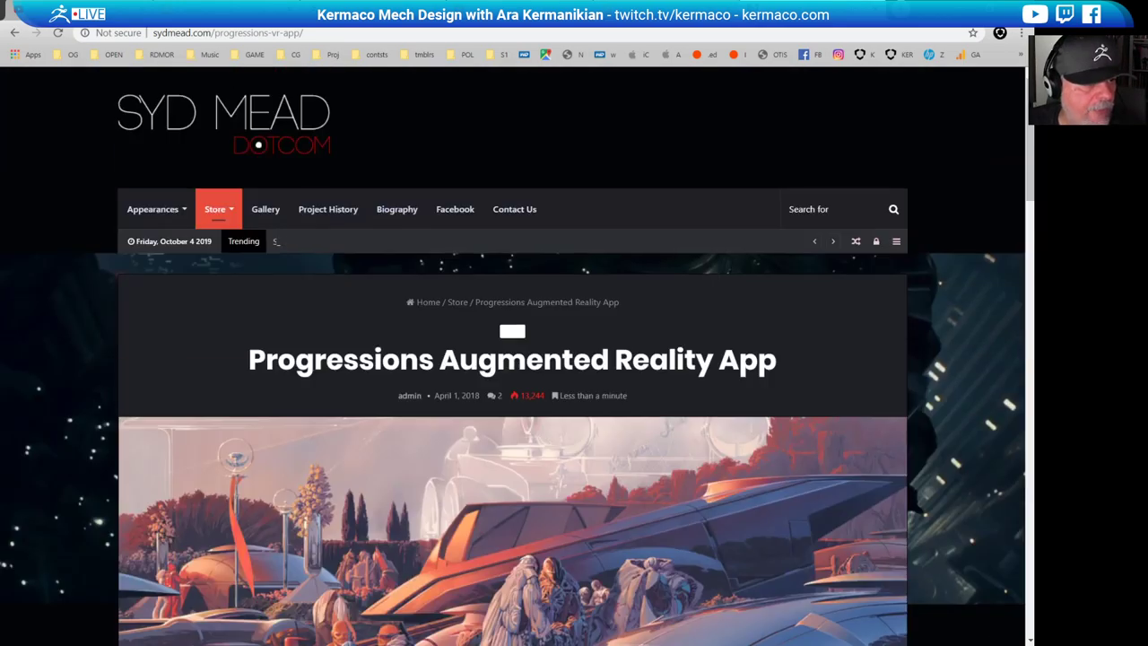
scroll(555, 386, down, 1)
scroll(555, 385, down, 6)
scroll(555, 386, up, 1)
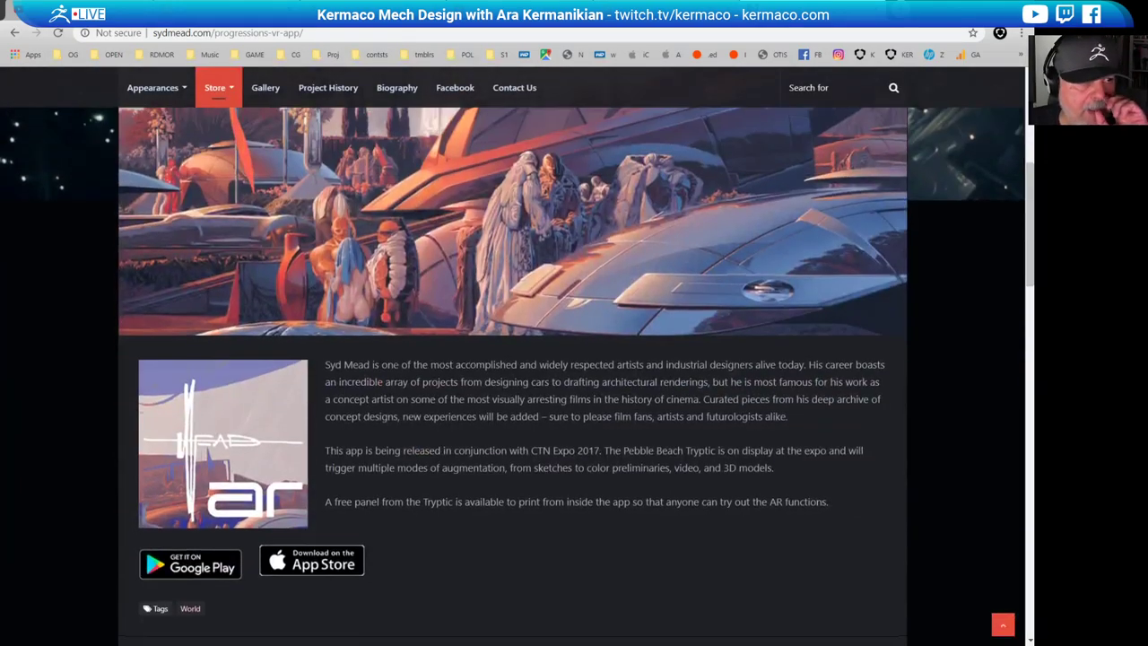
scroll(555, 386, up, 2)
scroll(557, 384, up, 1)
scroll(556, 384, down, 3)
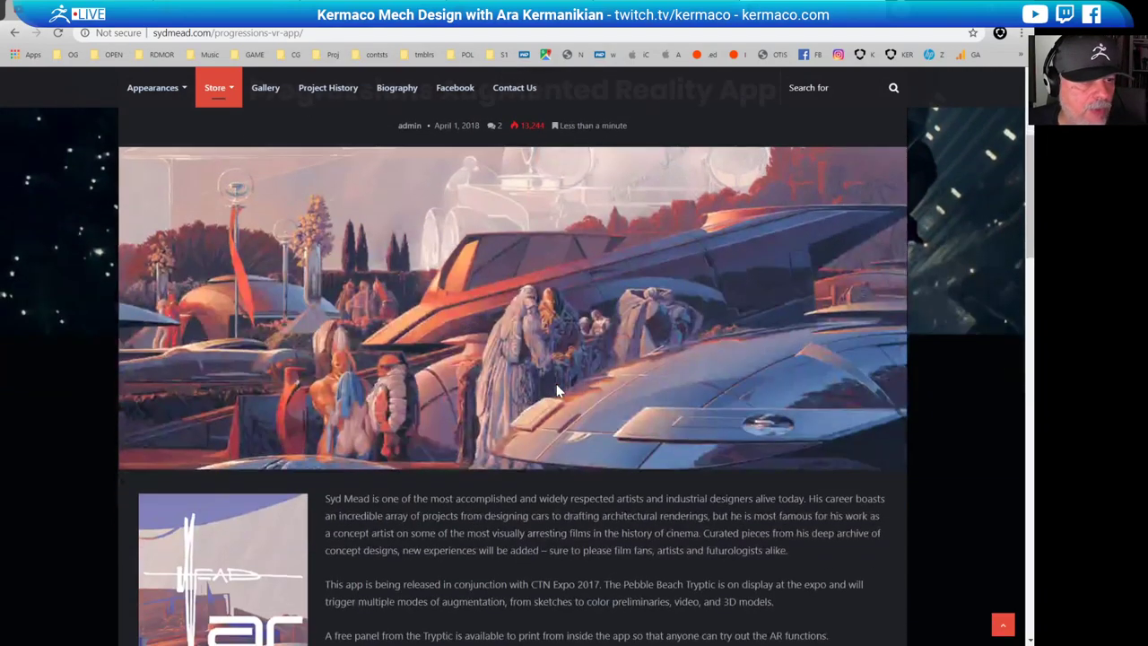
scroll(556, 384, up, 1)
scroll(556, 384, up, 1)
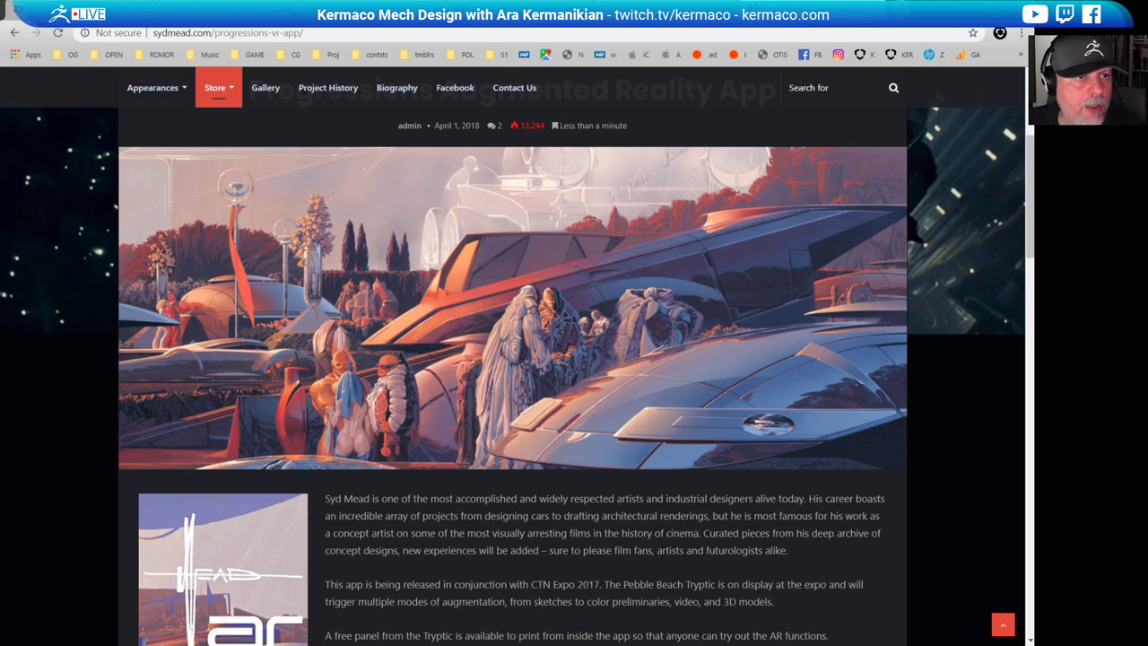
- Return to ZBrush, set the Draw Size to 34 and smooth the notch where the side flap meets the back panel
key(alt+Tab)
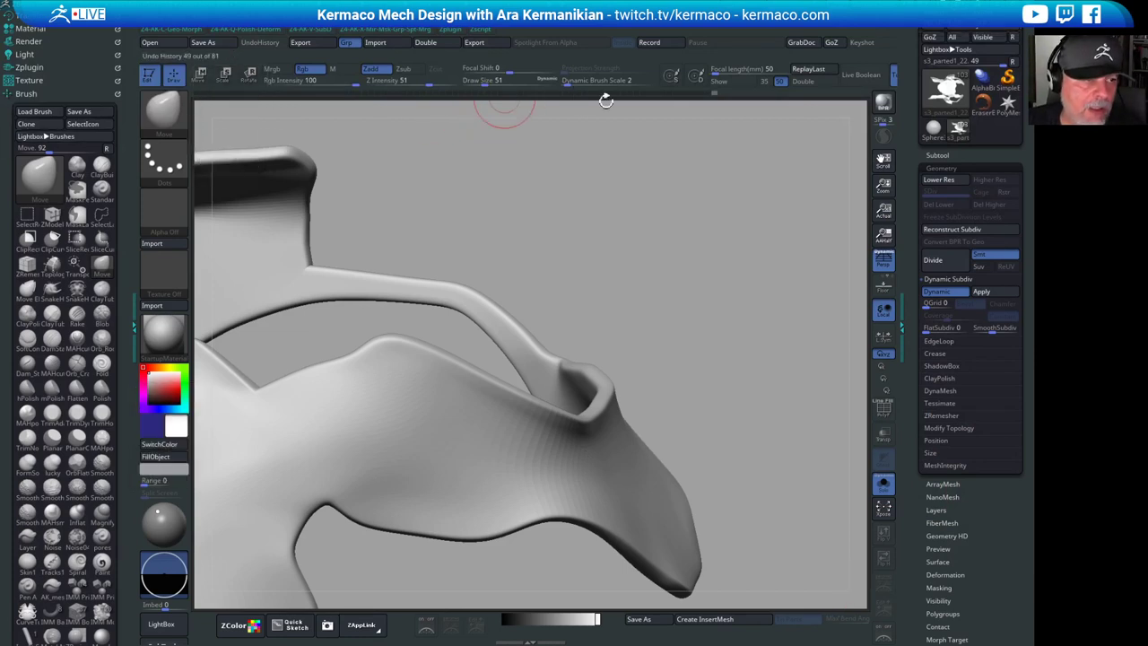
alt+drag(657, 235, 628, 192)
key(s)
drag(490, 307, 502, 303)
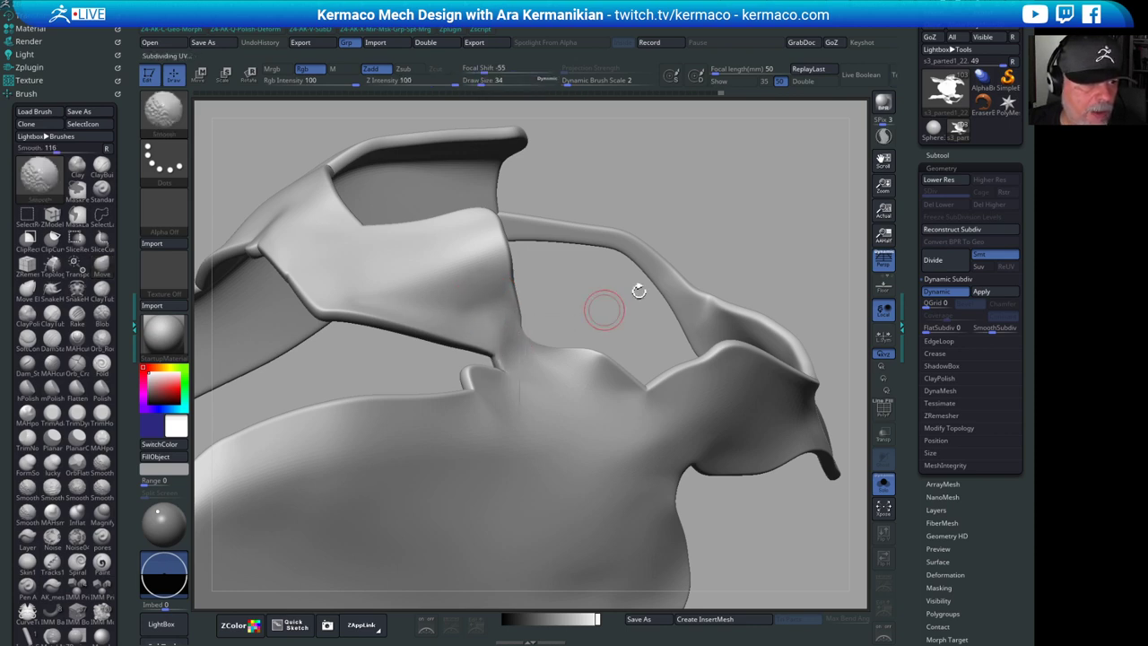
drag(603, 308, 504, 359)
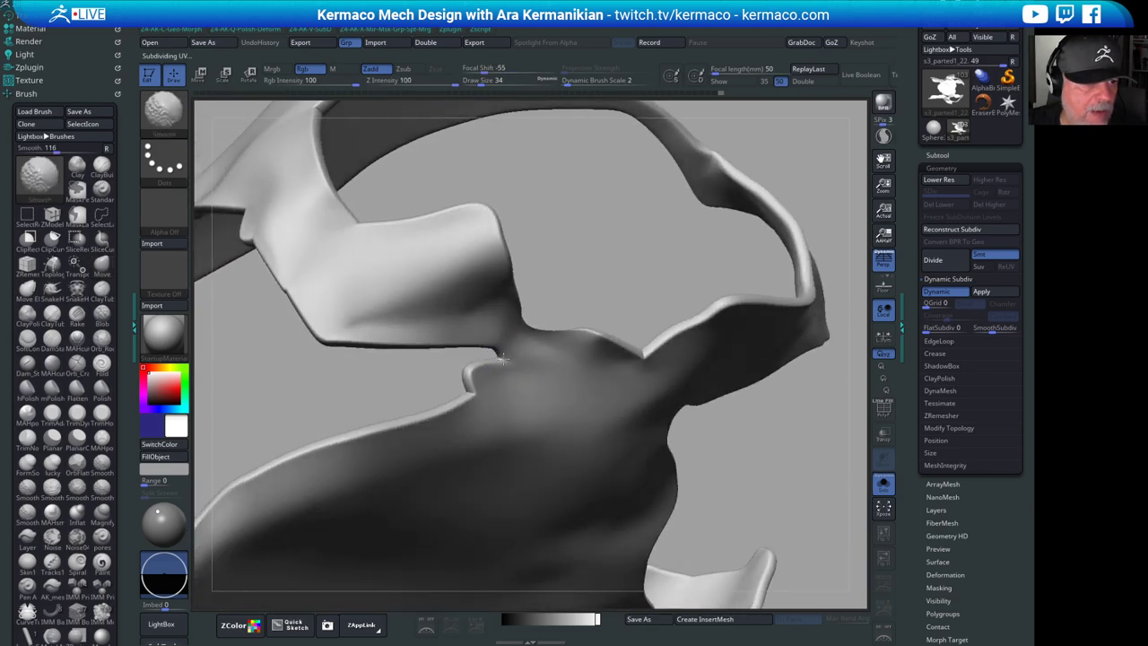
- Smooth the side flap's lower rim, including the small bump and the corner beside it
drag(504, 359, 546, 277)
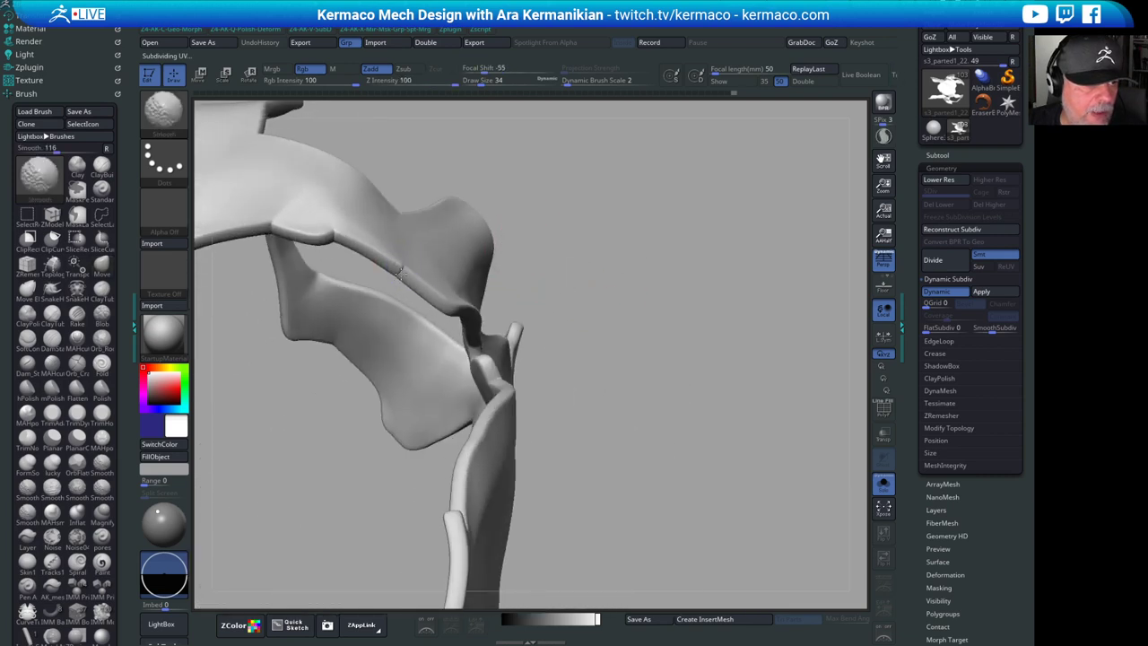
mouse_move(598, 156)
mouse_down()
mouse_move(610, 213)
mouse_move(615, 181)
mouse_up()
mouse_move(615, 181)
alt+mouse_down()
mouse_move(750, 218)
mouse_move(718, 255)
alt+mouse_up()
drag(432, 365, 371, 269)
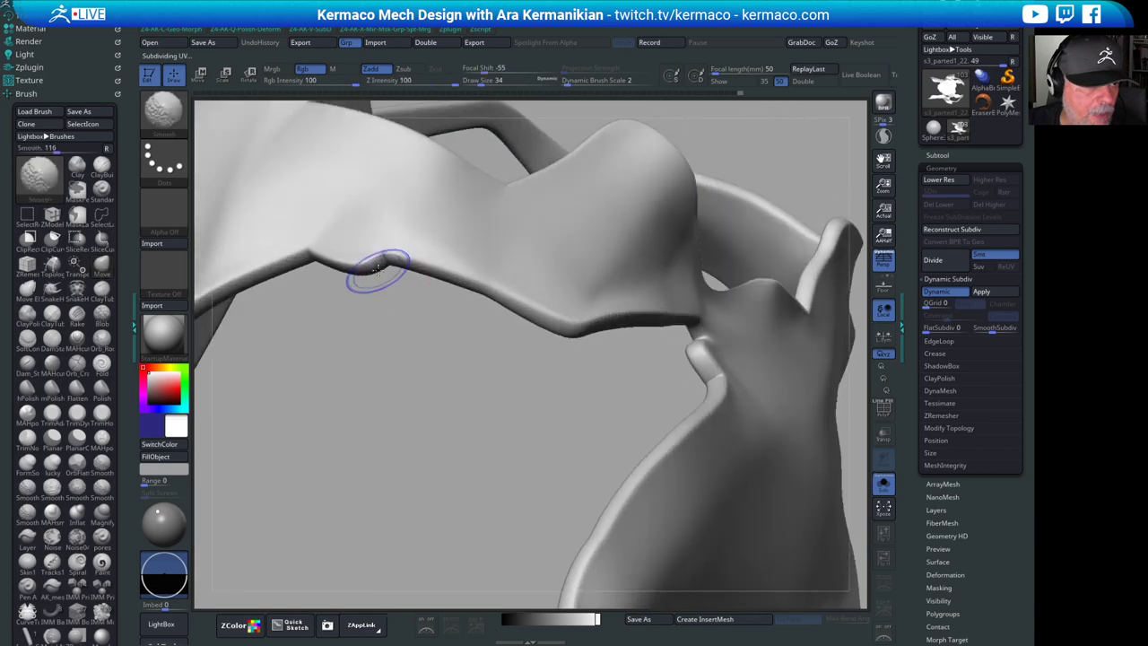
mouse_move(440, 341)
mouse_down()
mouse_move(412, 166)
mouse_move(395, 184)
mouse_up()
drag(300, 277, 310, 248)
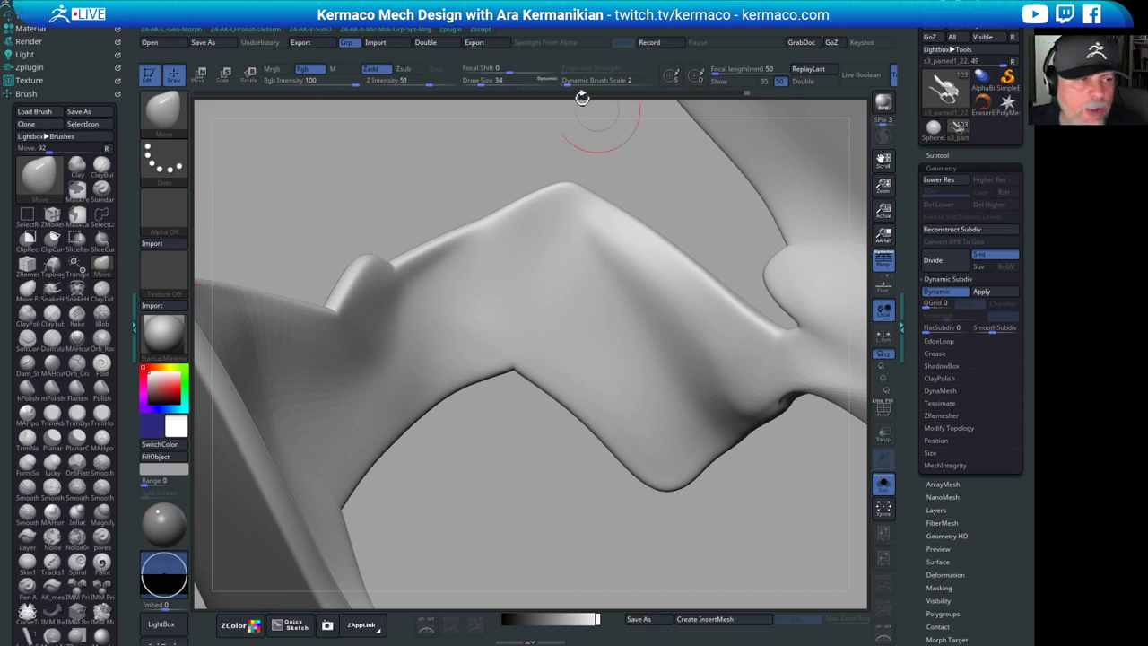
- Reshape the small bump on the side flap's rim with the Move brush, pulling its peak and neighbouring corner
mouse_move(500, 179)
mouse_down()
mouse_move(444, 204)
mouse_move(400, 171)
mouse_move(498, 213)
mouse_up()
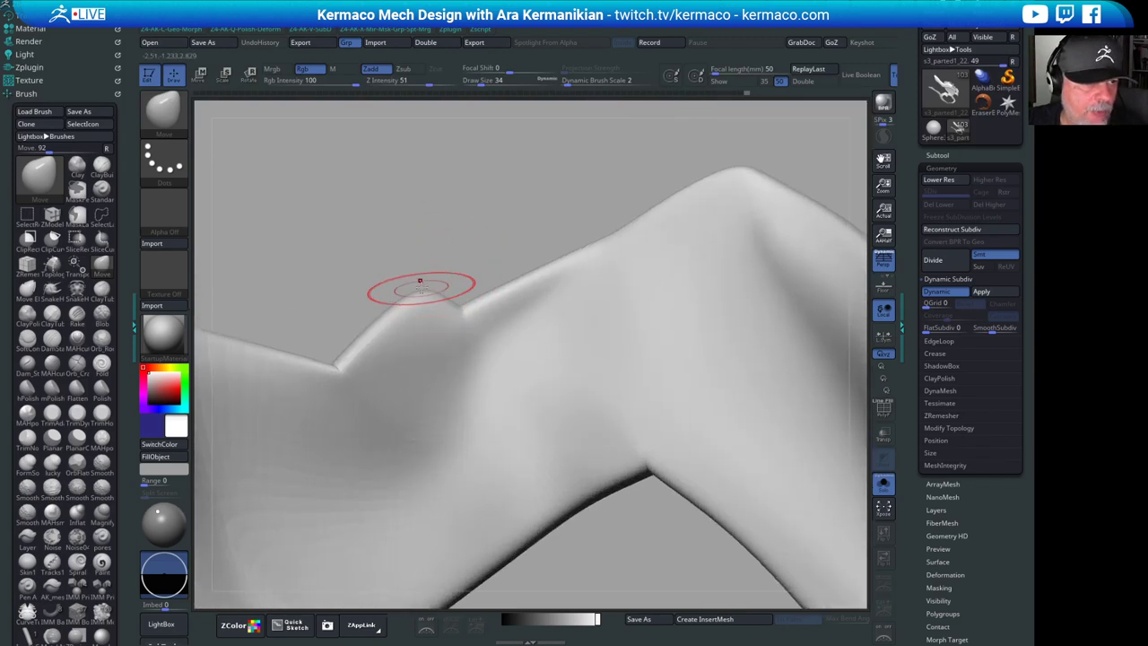
drag(423, 290, 451, 198)
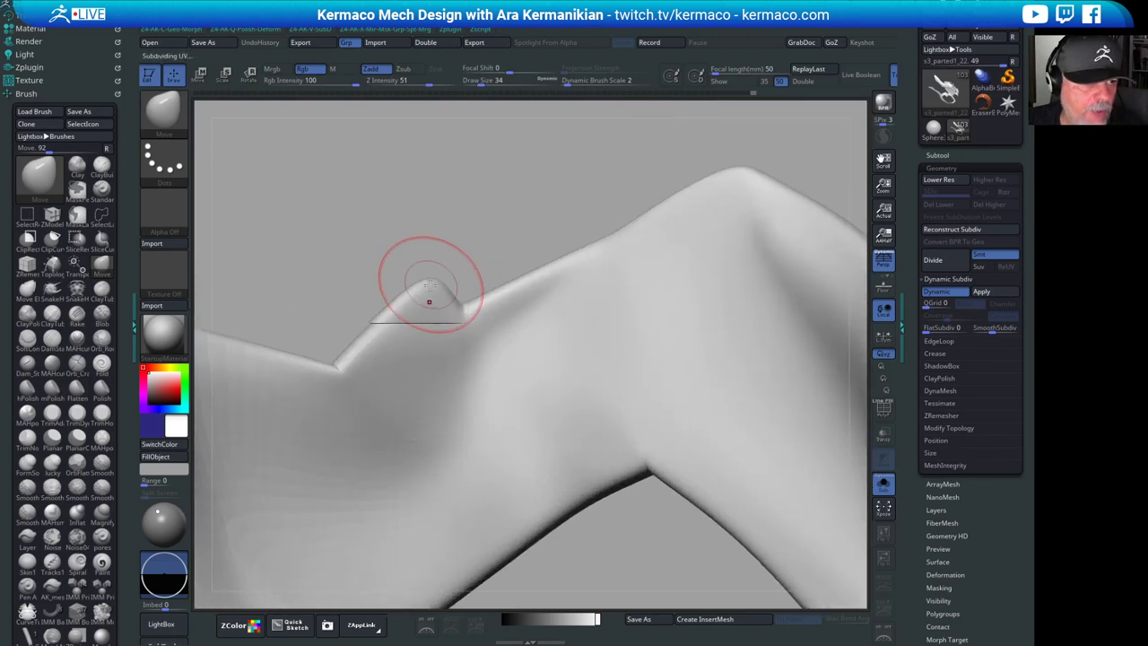
drag(428, 300, 437, 275)
drag(471, 314, 450, 289)
drag(448, 225, 798, 285)
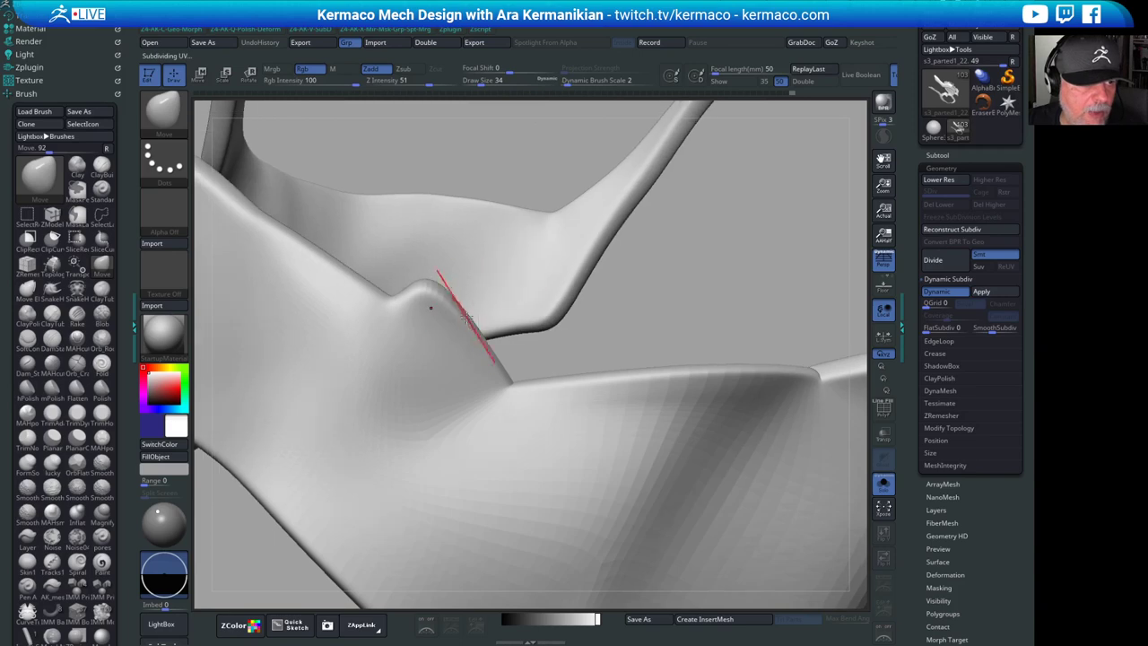
- Show the polygroup wireframe, set the Draw Size to 16 and nudge the bump's border edge with the Move brush
click(884, 408)
drag(641, 313, 487, 249)
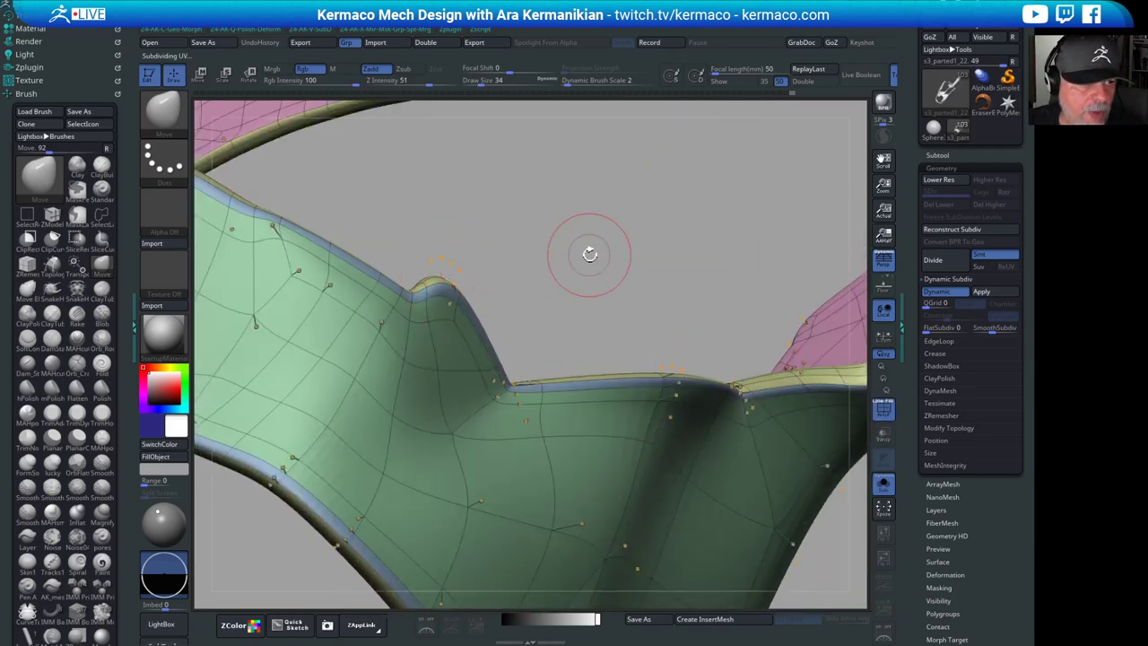
drag(589, 251, 526, 274)
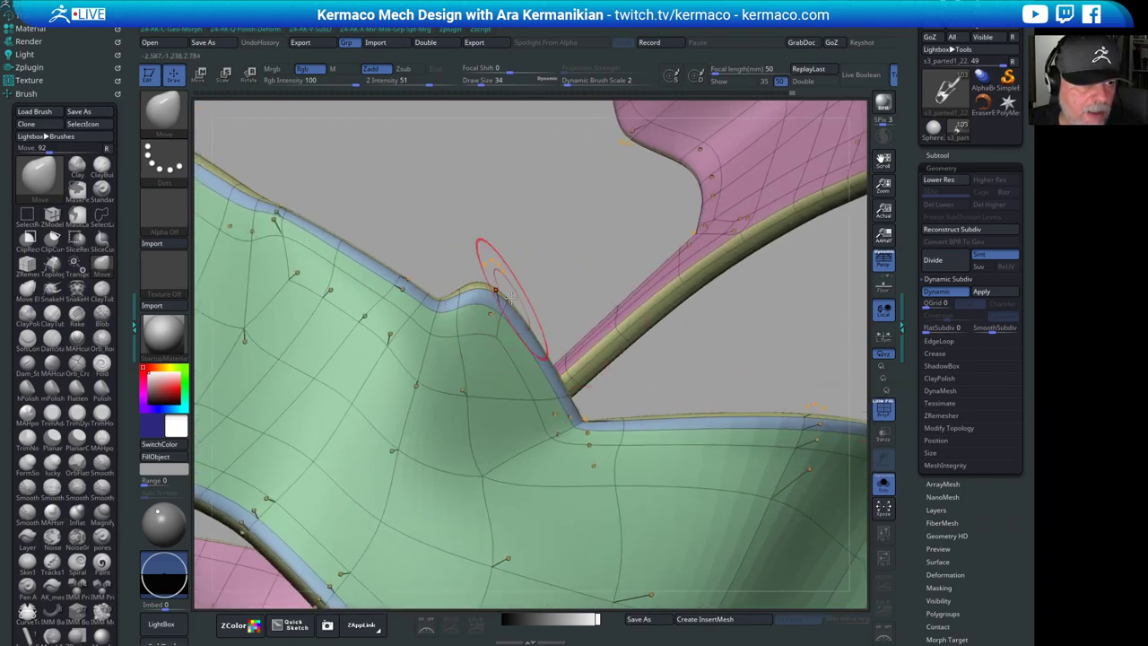
drag(587, 268, 545, 275)
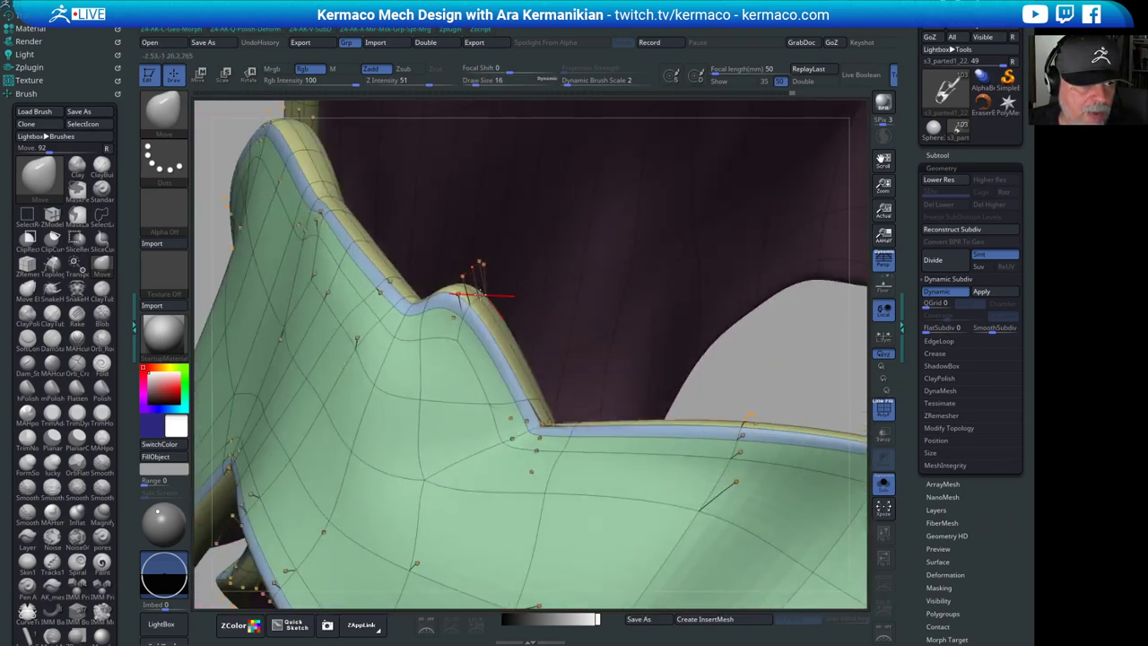
drag(472, 288, 486, 298)
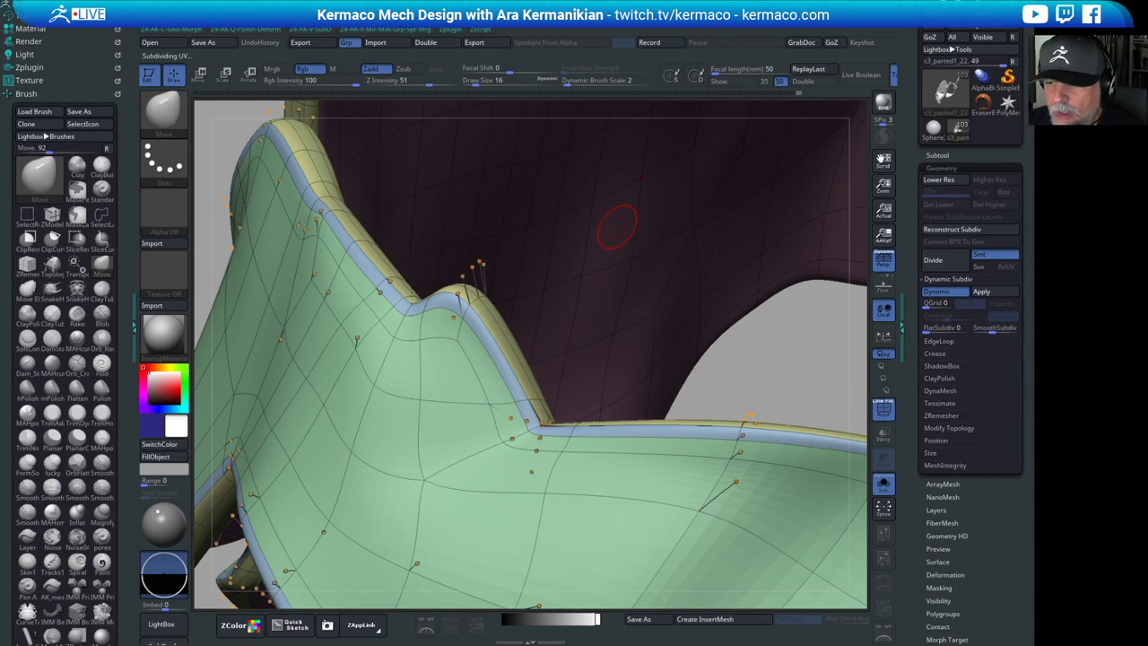
drag(747, 357, 812, 424)
drag(750, 461, 709, 425)
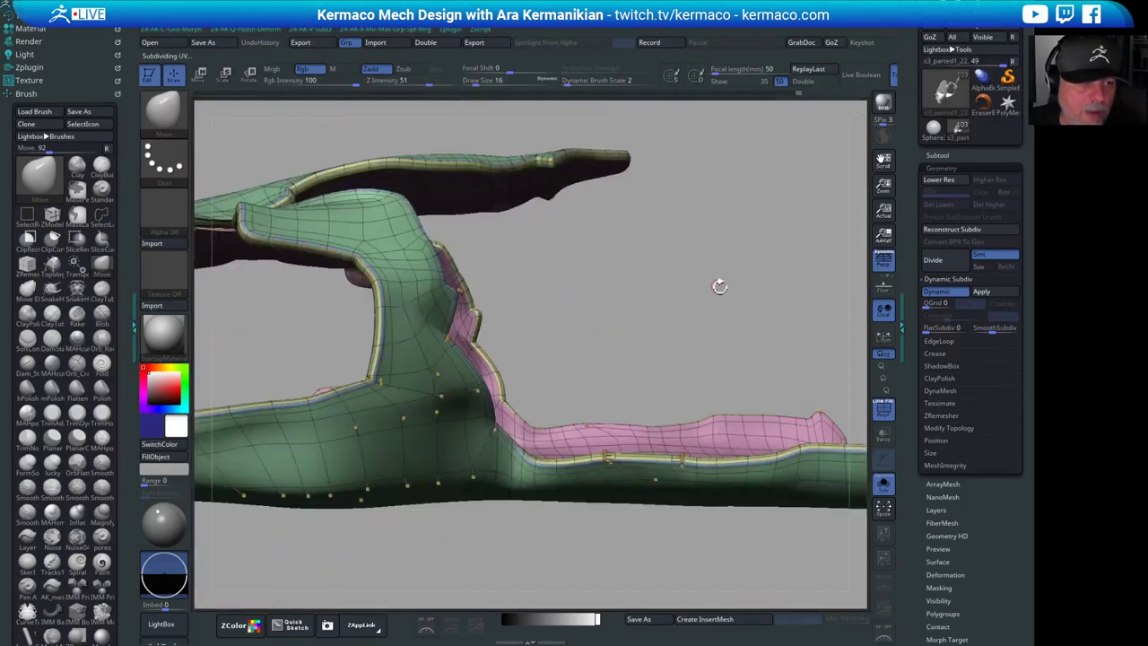
drag(719, 286, 688, 184)
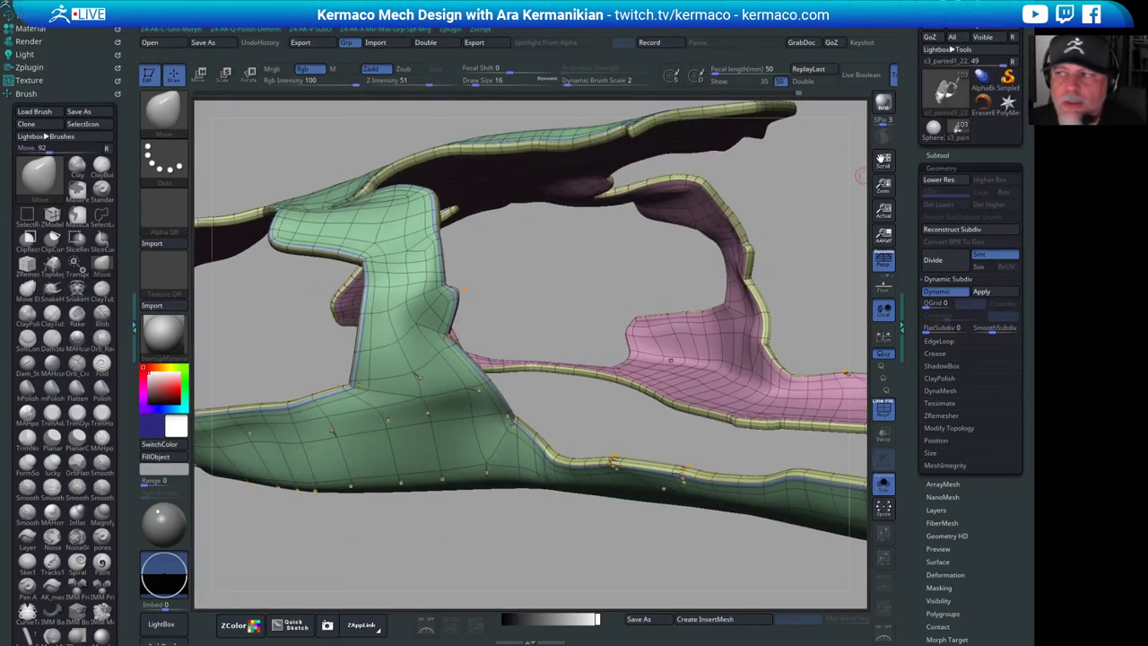
- Switch to the web browser, bring up the Pixologic ZBrushLIVE presenter page and open page 2 of its Kermaco: Mech Design episodes
key(alt+Tab)
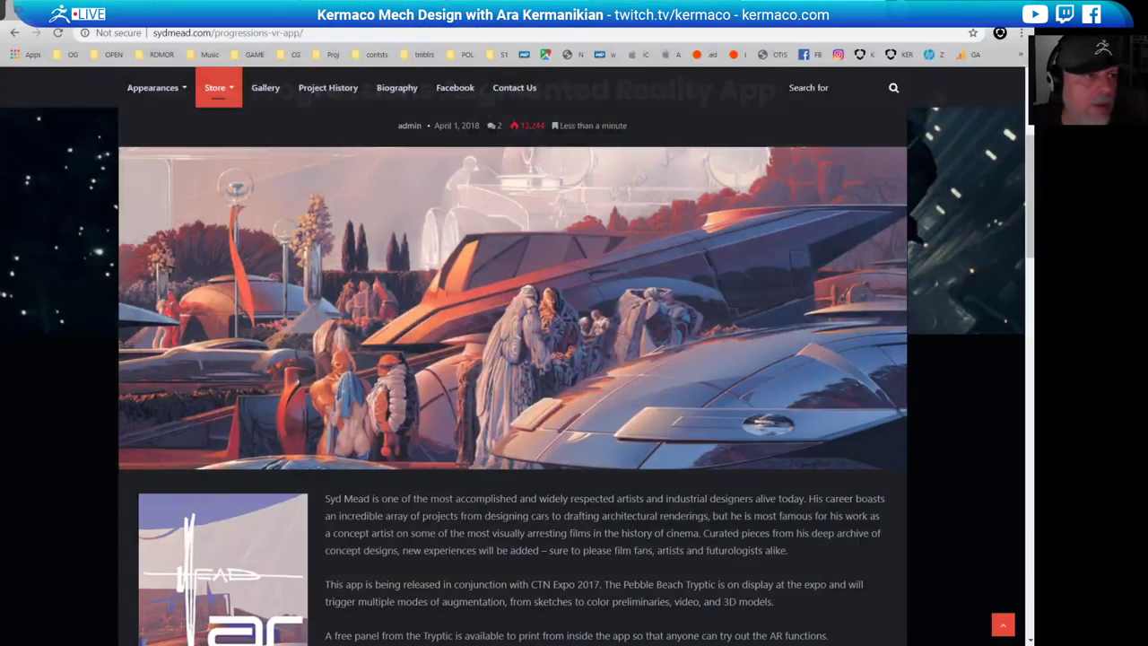
click(695, 17)
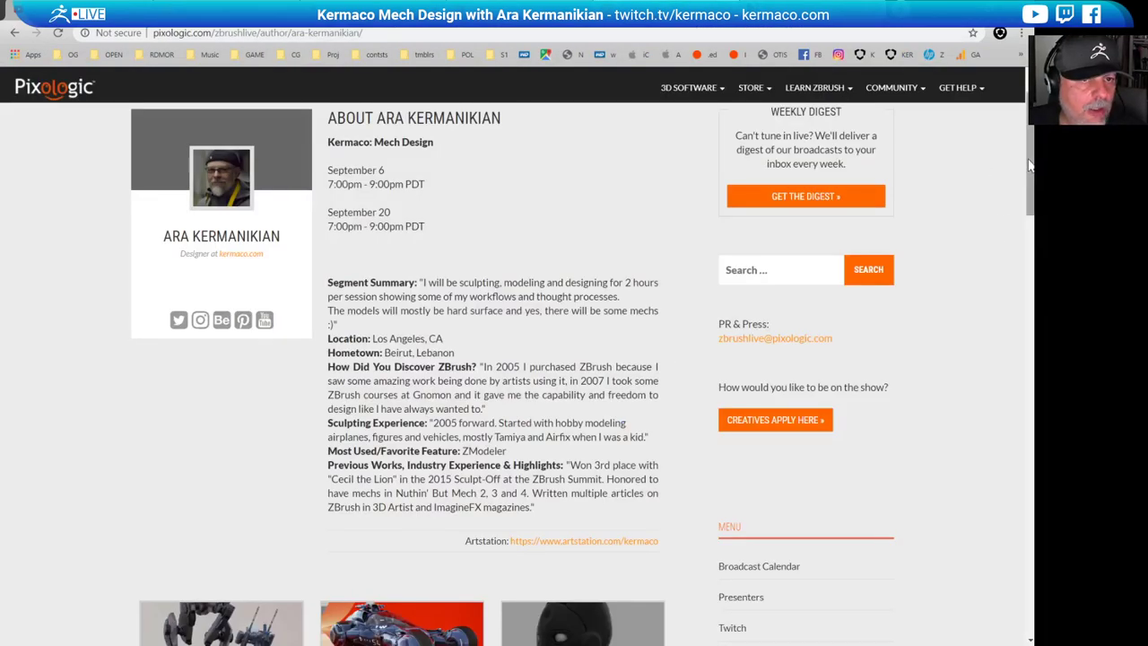
drag(1030, 165, 980, 479)
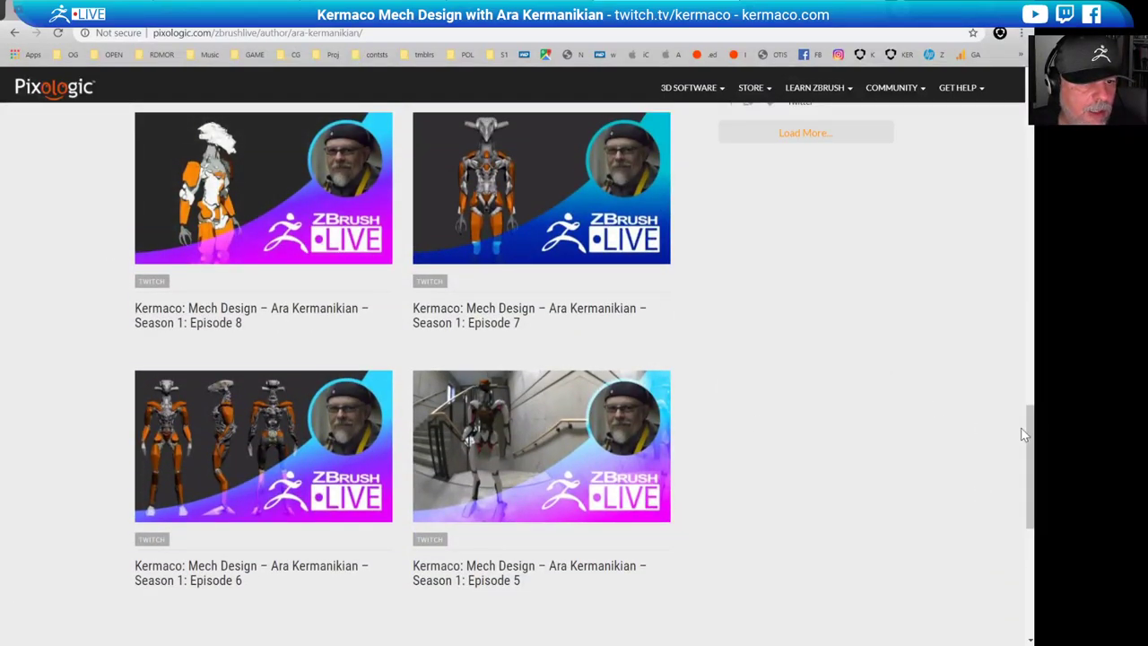
scroll(1024, 435, down, 4)
scroll(436, 464, up, 1)
click(403, 436)
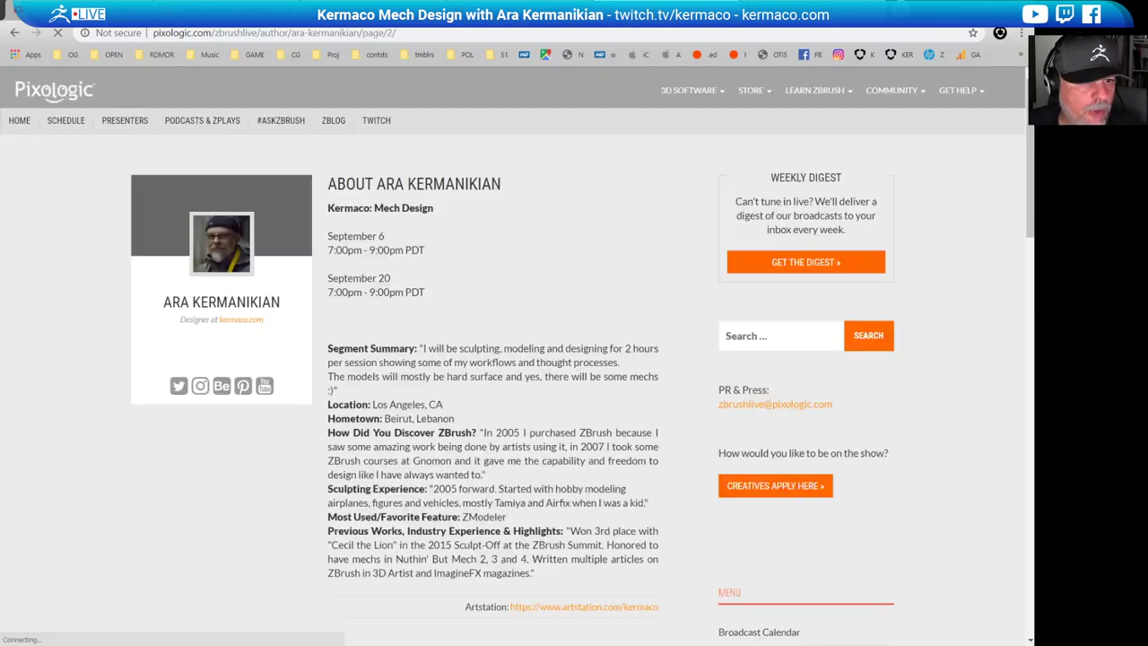
- Examine the mech thumbnails of the Season 1 episodes 1 to 4 on the episode list
drag(1030, 160, 1030, 391)
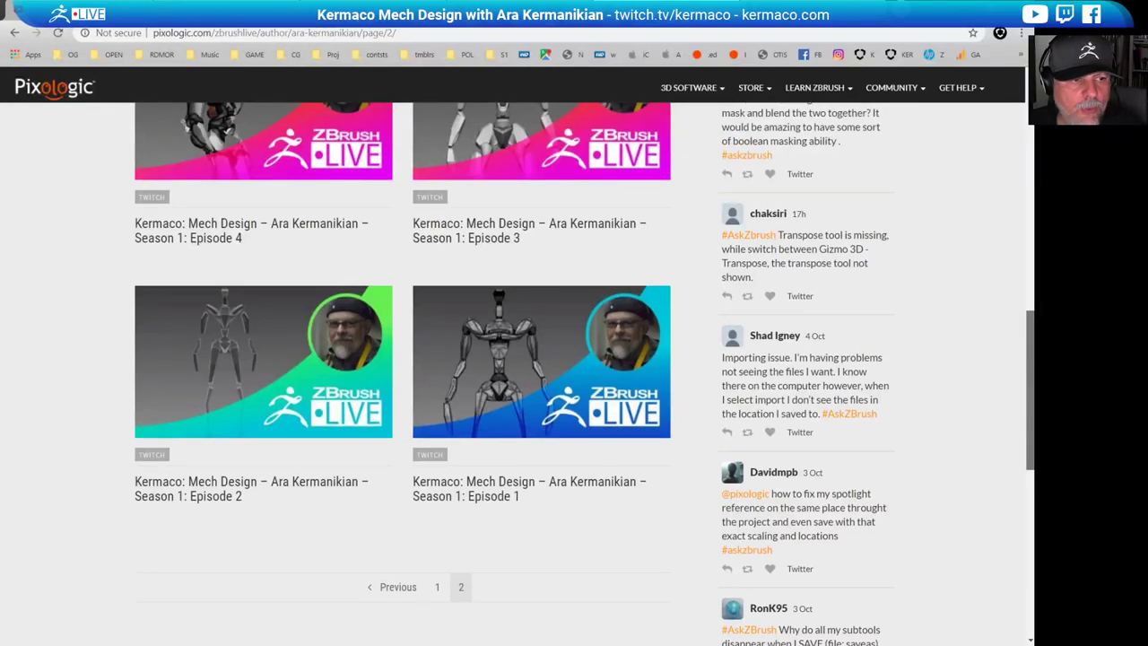
scroll(584, 374, down, 1)
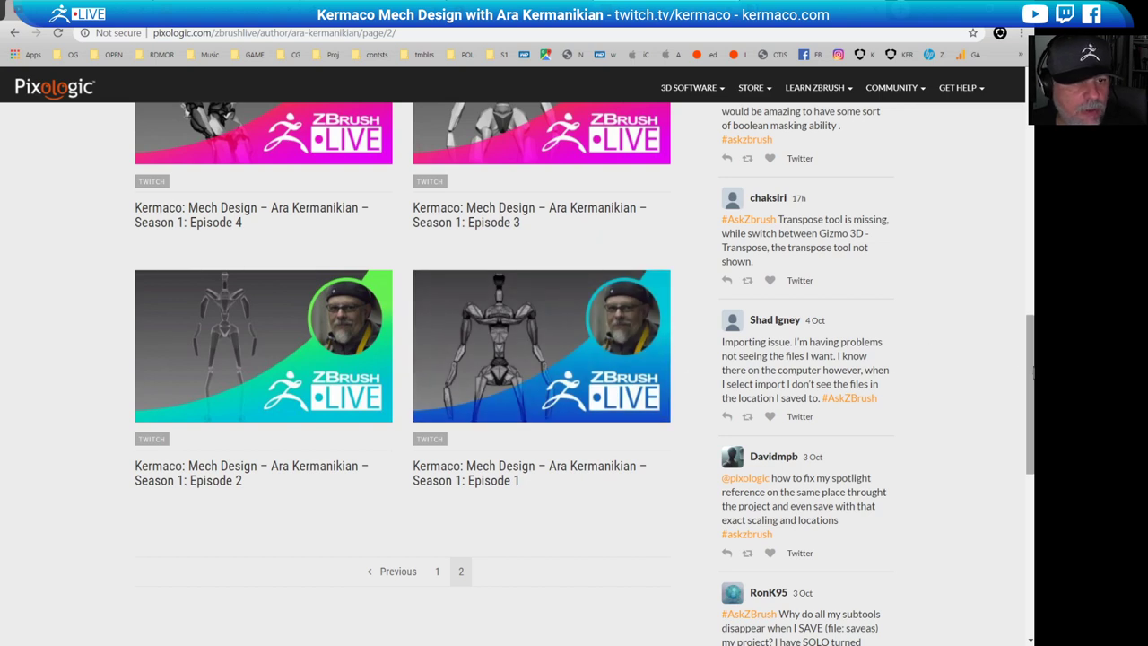
drag(1033, 369, 1033, 371)
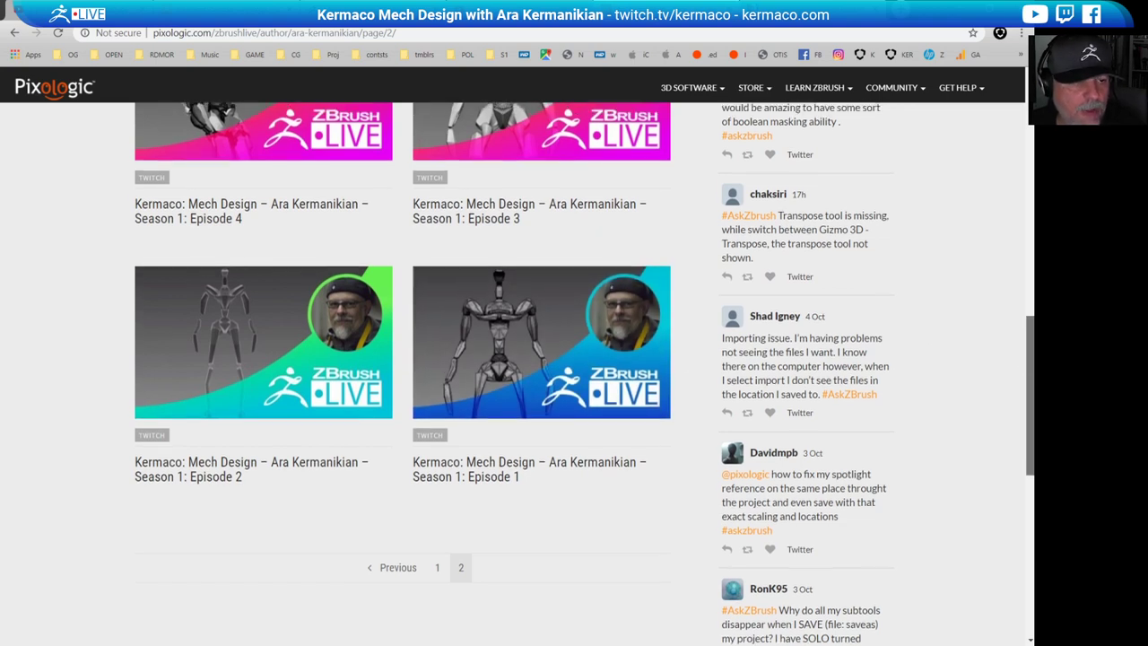
scroll(1030, 372, up, 2)
scroll(269, 404, down, 1)
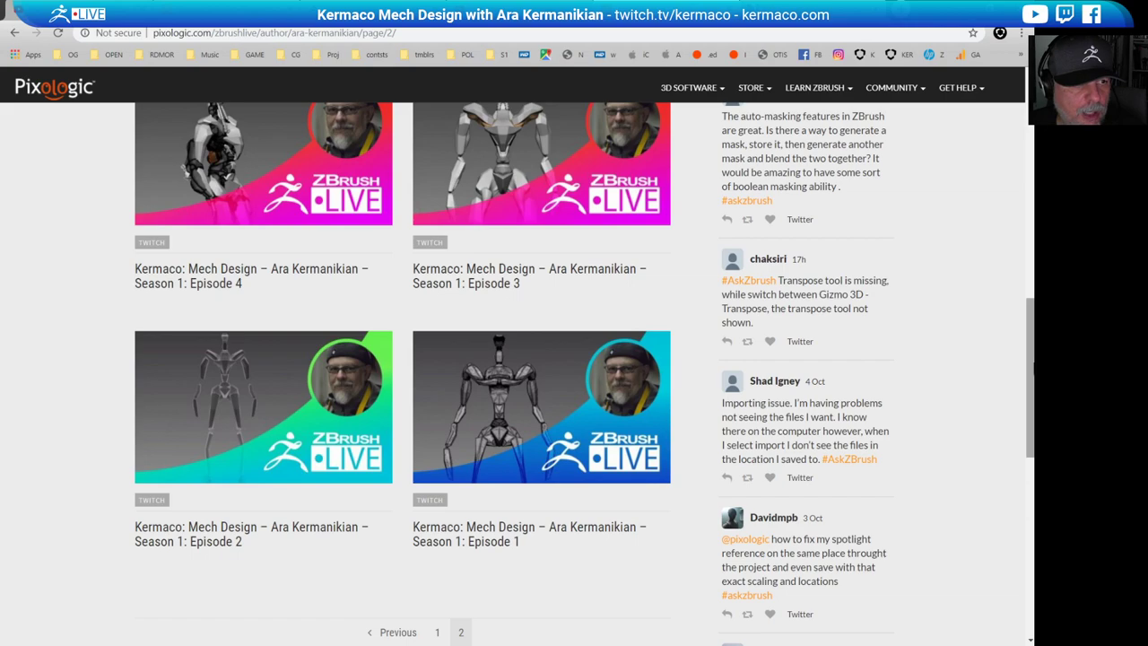
scroll(1031, 363, up, 4)
scroll(953, 435, down, 6)
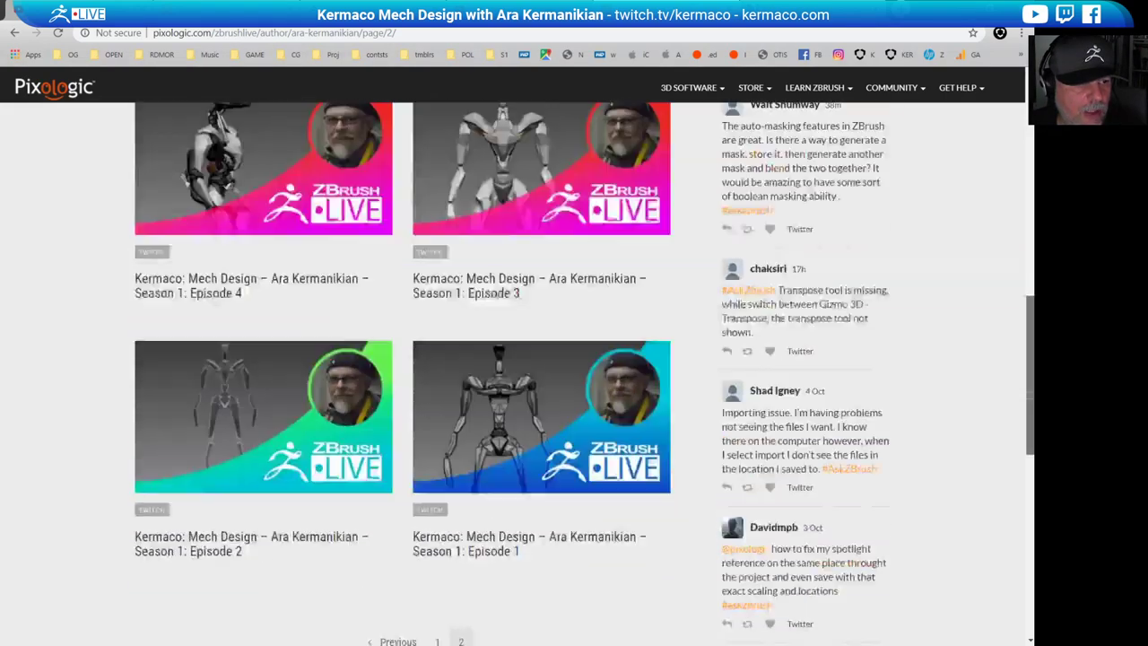
- Browse the presenter's ZBrushLive page for past Mech Design and Sci-Fi Vehicle Design episodes
click(434, 461)
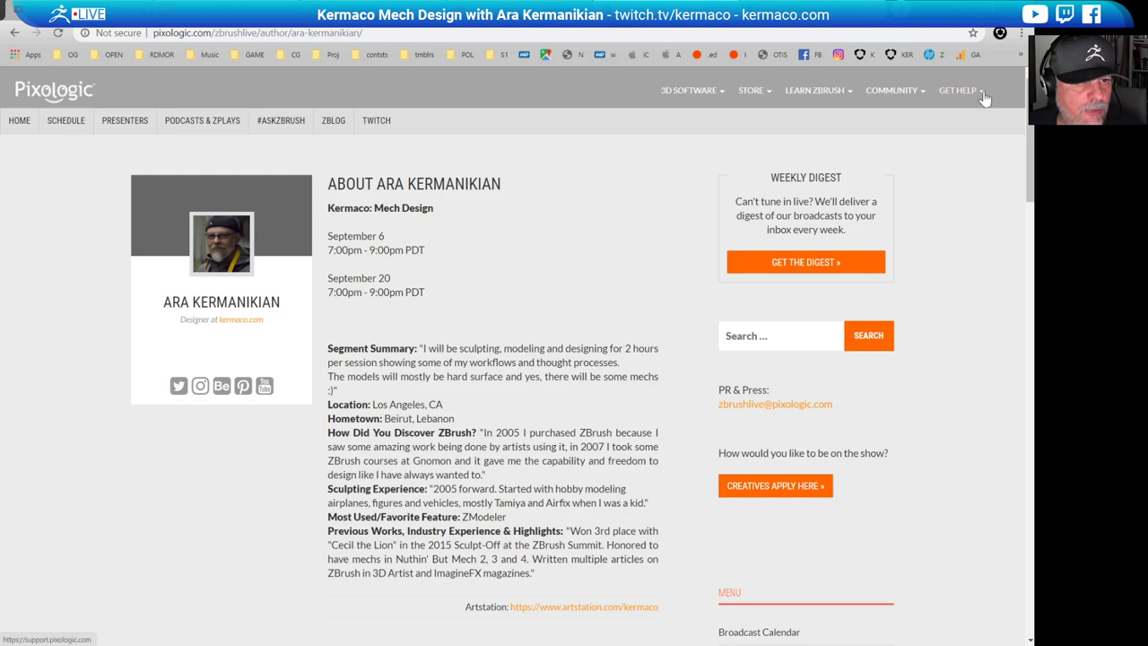
drag(1030, 134, 1024, 394)
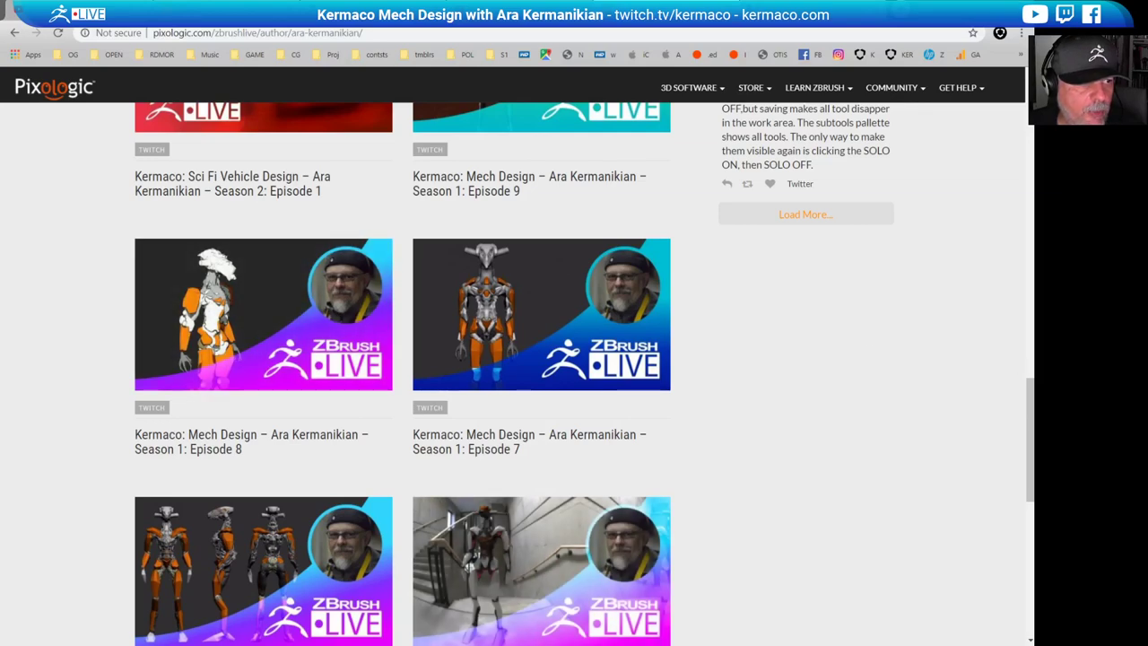
scroll(1030, 403, up, 3)
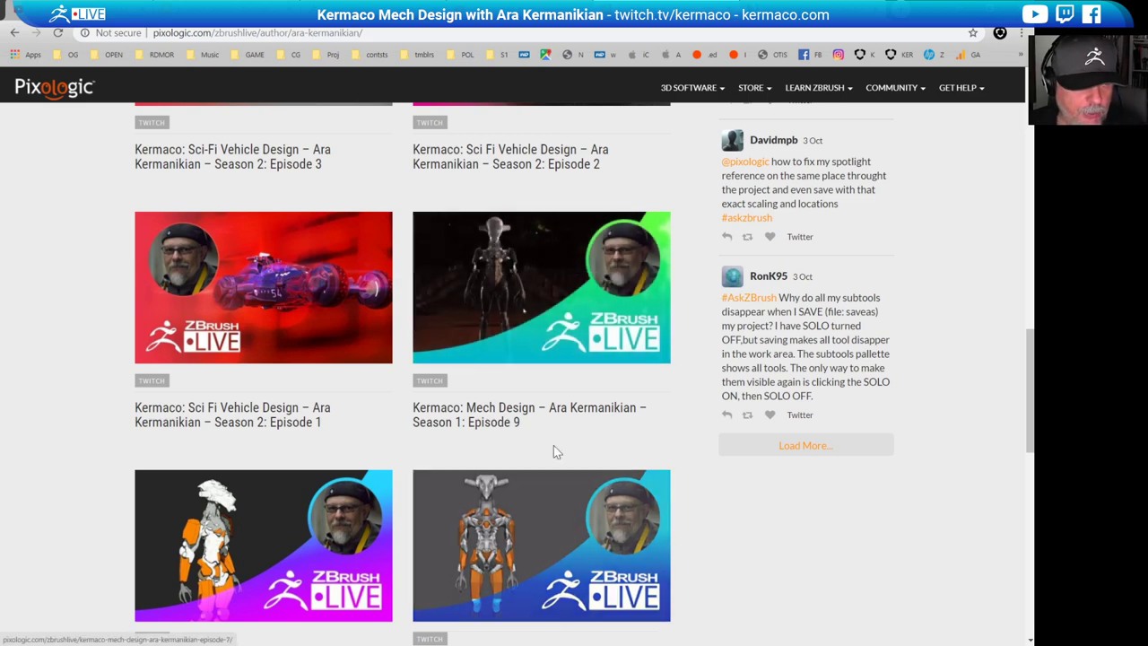
drag(1030, 405, 1032, 449)
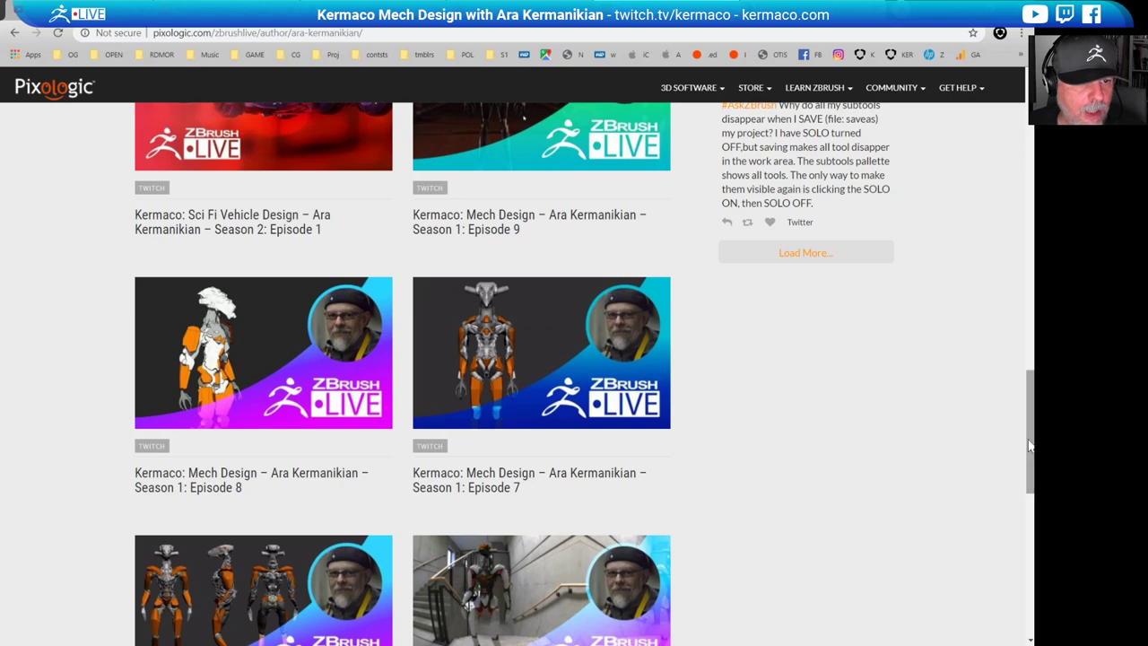
drag(1029, 440, 1029, 399)
scroll(585, 487, down, 4)
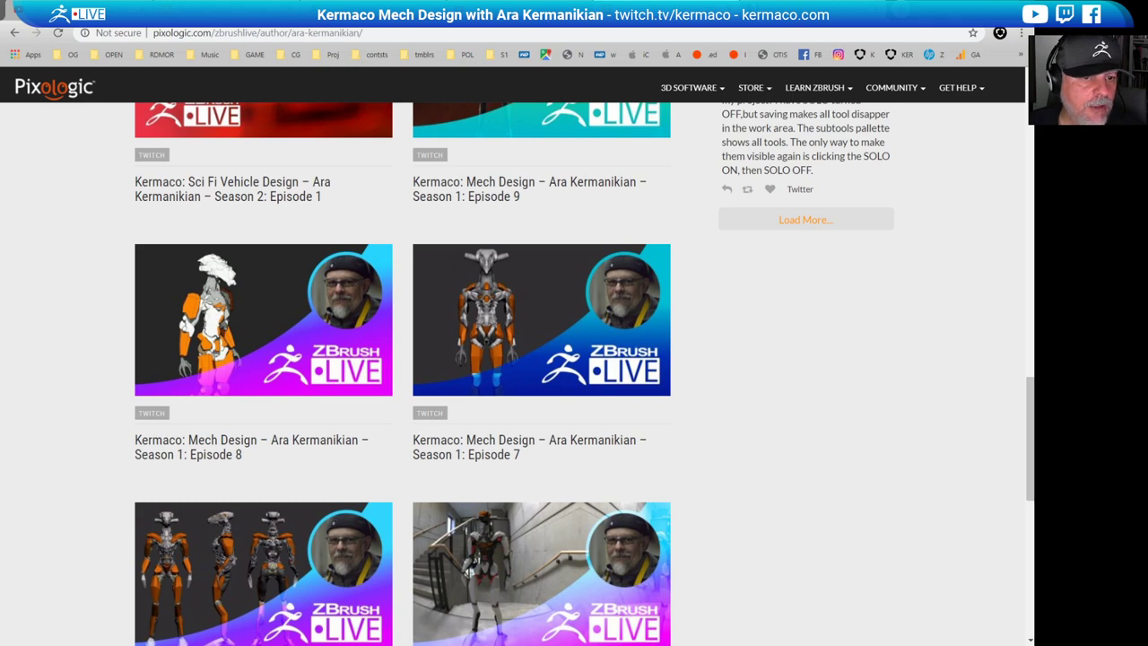
scroll(1029, 433, up, 3)
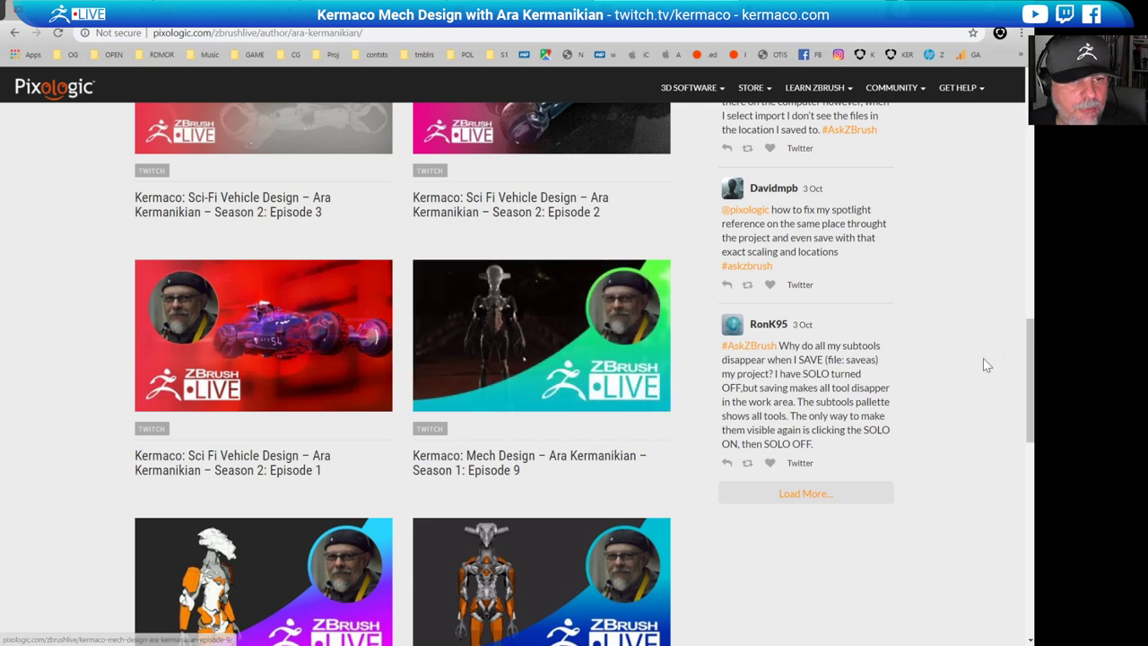
scroll(1032, 361, up, 1)
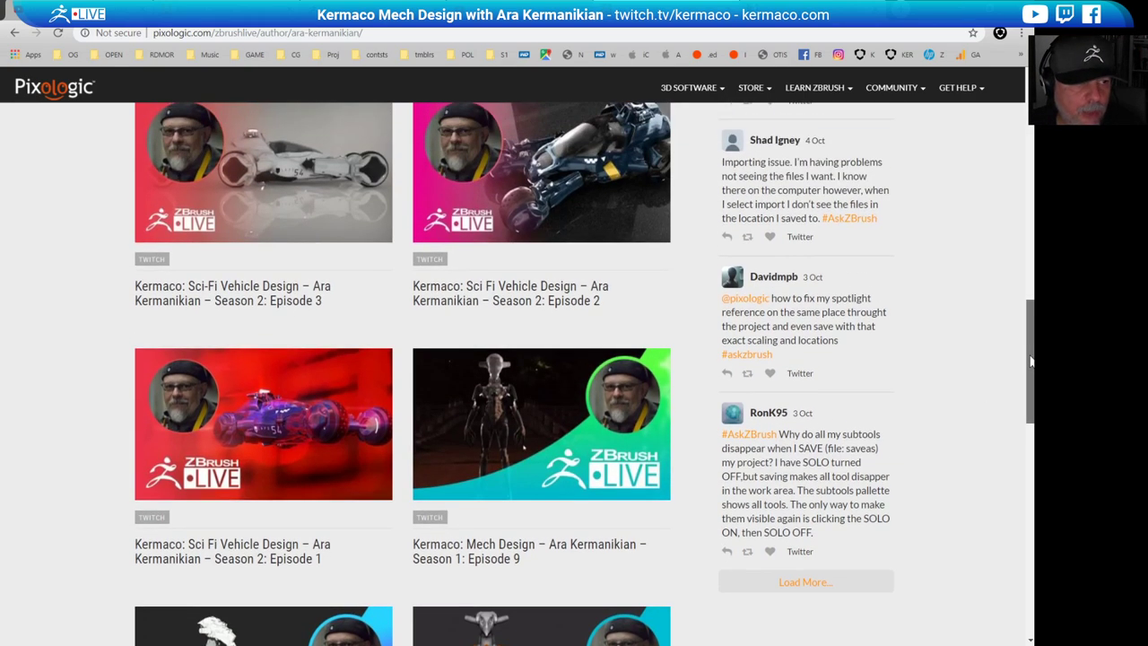
drag(1032, 361, 935, 112)
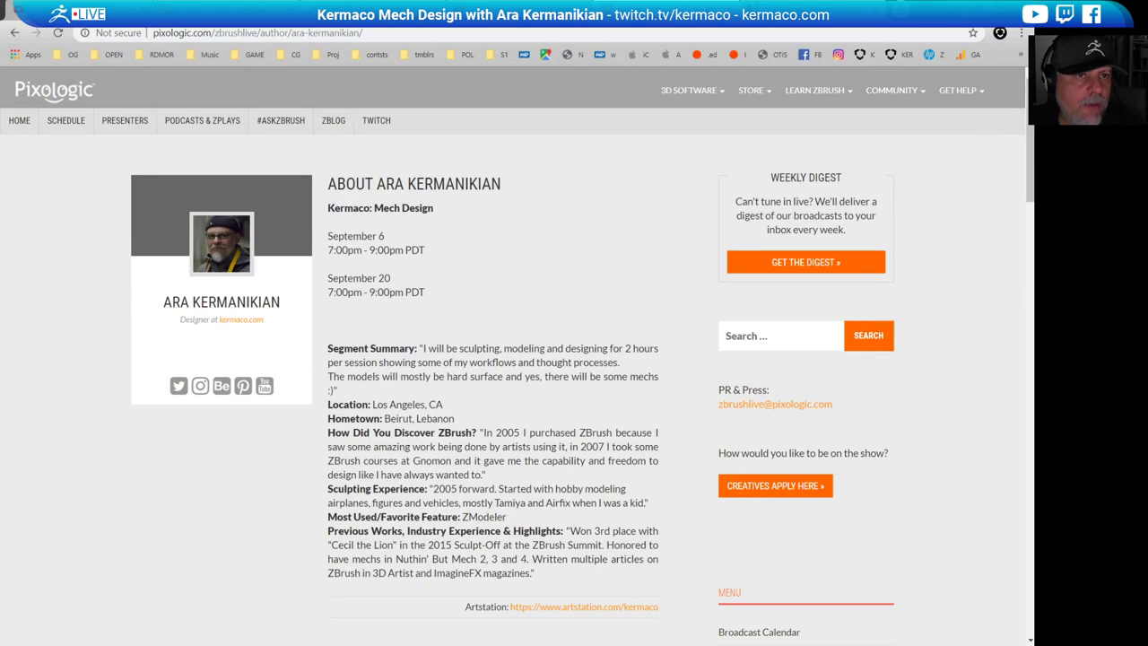
- Switch to ZBrush and examine the isolated shell mesh's rims, side struts and inner faces from several angles
key(alt+Tab)
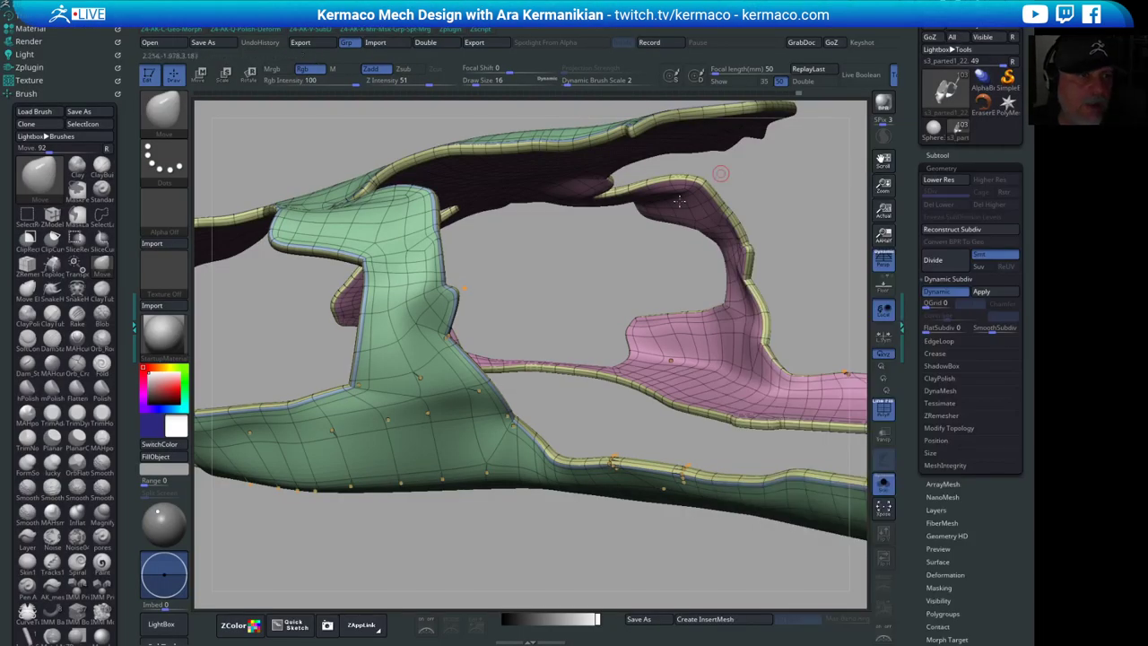
drag(588, 287, 803, 333)
drag(813, 243, 686, 327)
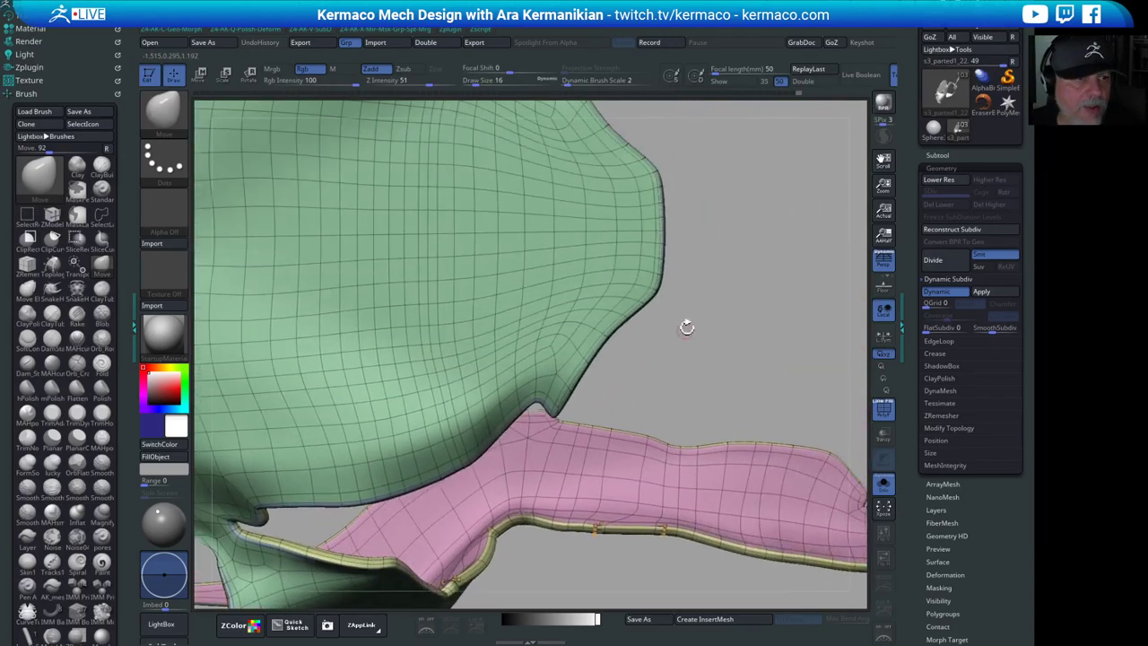
mouse_move(733, 297)
mouse_down()
mouse_move(784, 341)
mouse_move(755, 266)
mouse_move(779, 297)
mouse_move(736, 284)
mouse_up()
mouse_move(723, 231)
mouse_down()
mouse_move(759, 275)
mouse_move(726, 224)
mouse_up()
drag(744, 167, 756, 267)
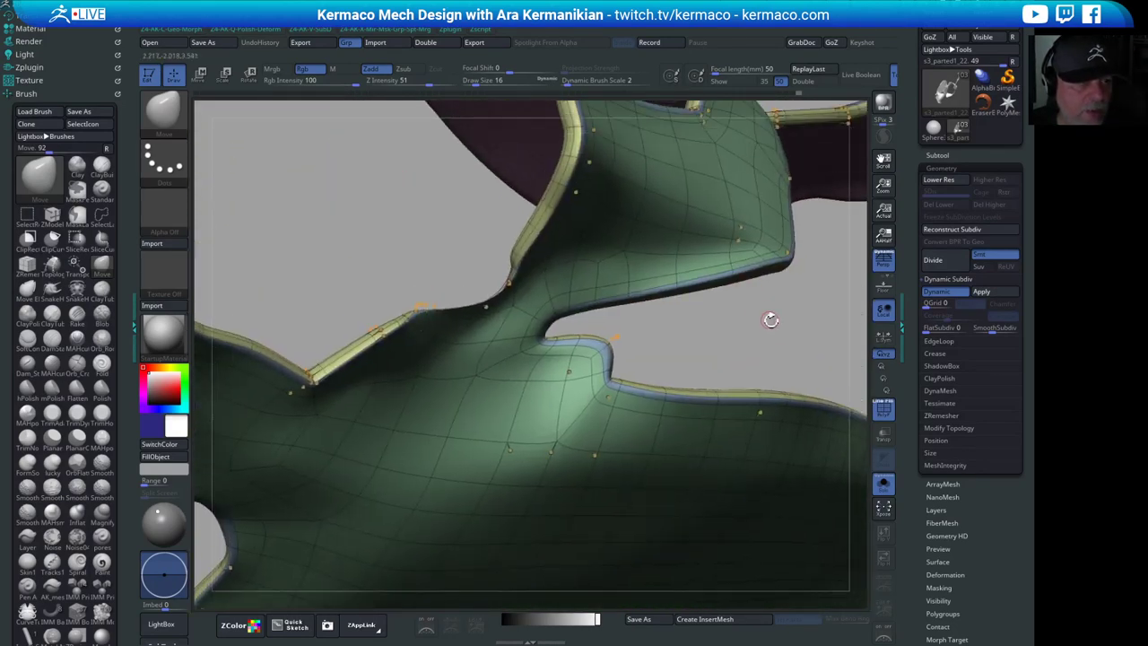
drag(770, 320, 821, 393)
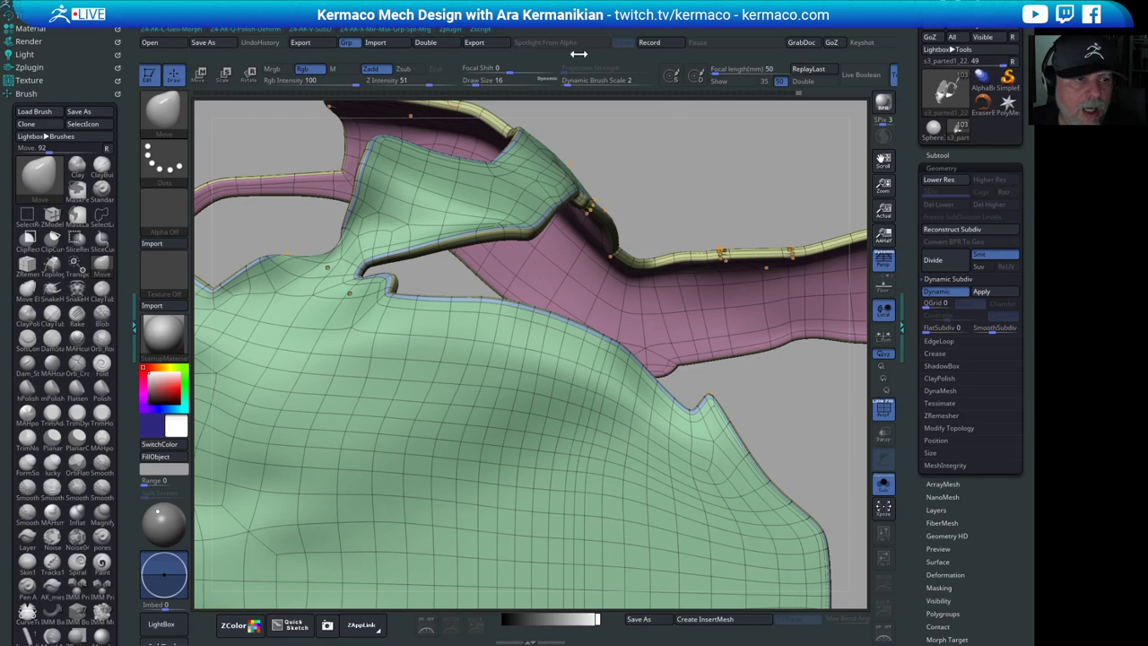
drag(711, 198, 690, 269)
drag(528, 300, 525, 320)
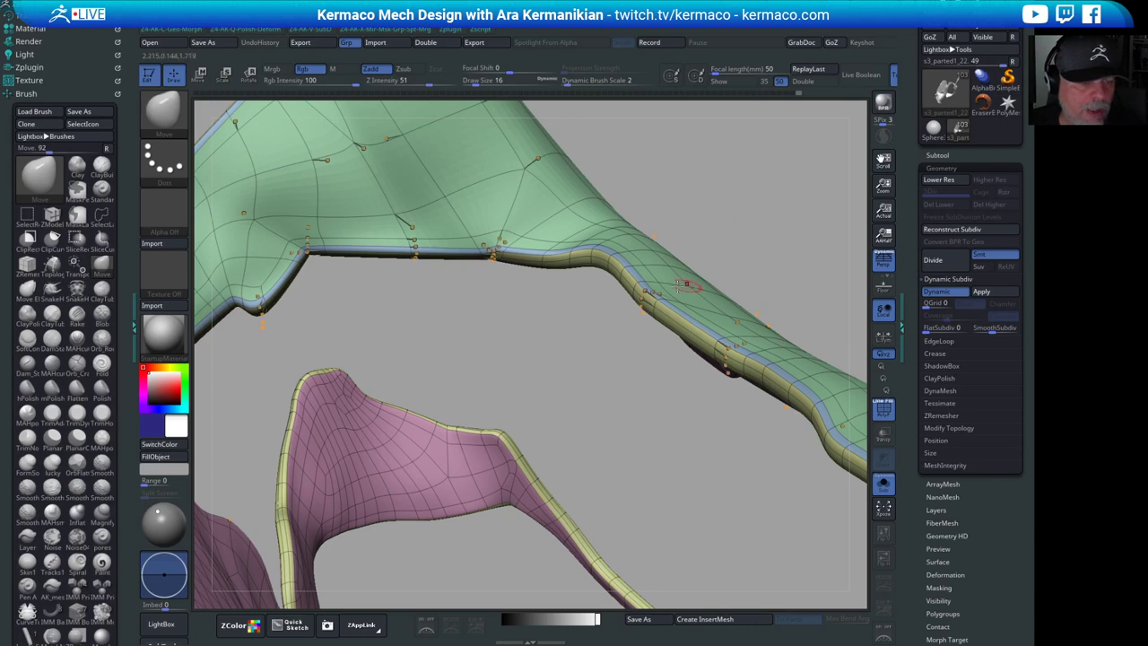
drag(551, 363, 686, 297)
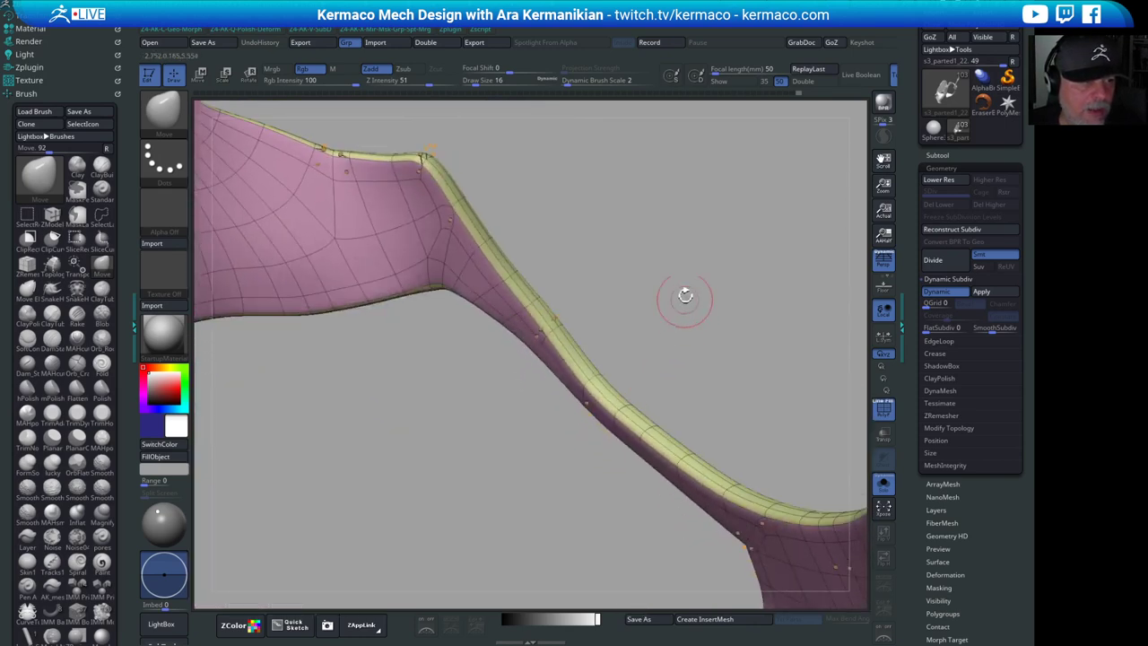
- Smooth the uneven corners along the shell's thin rim with the Smooth brush
alt+drag(639, 232, 758, 422)
alt+drag(849, 597, 669, 459)
mouse_move(584, 272)
alt+mouse_down()
mouse_move(637, 487)
mouse_move(812, 325)
mouse_move(645, 512)
alt+mouse_up()
shift+click(662, 366)
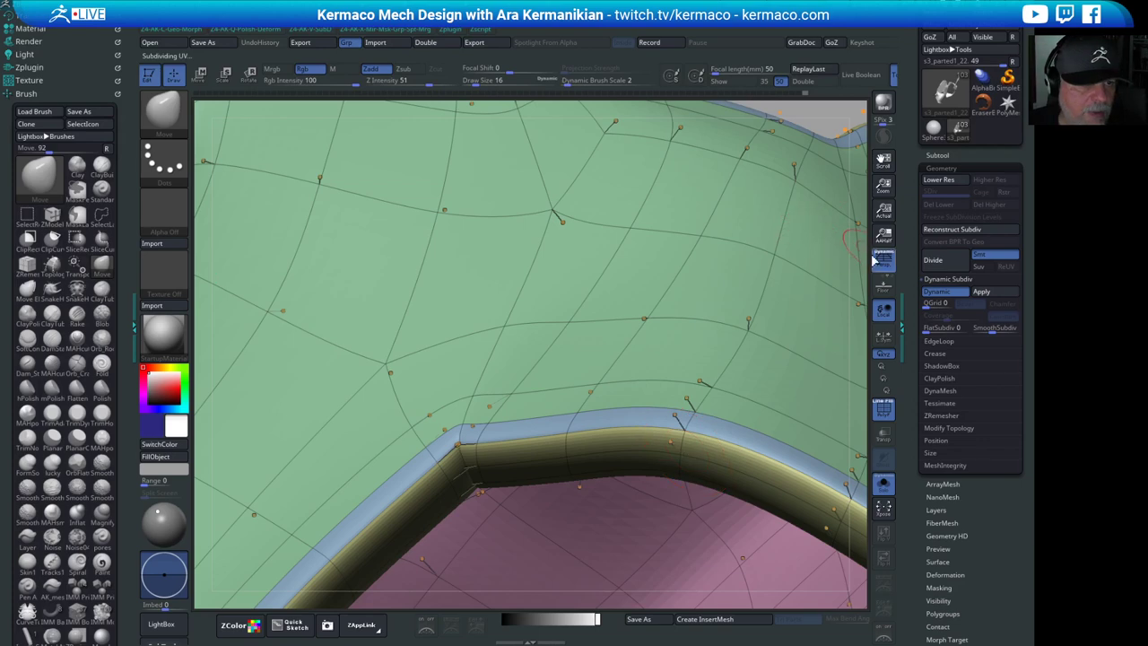
drag(873, 260, 861, 228)
drag(651, 344, 644, 378)
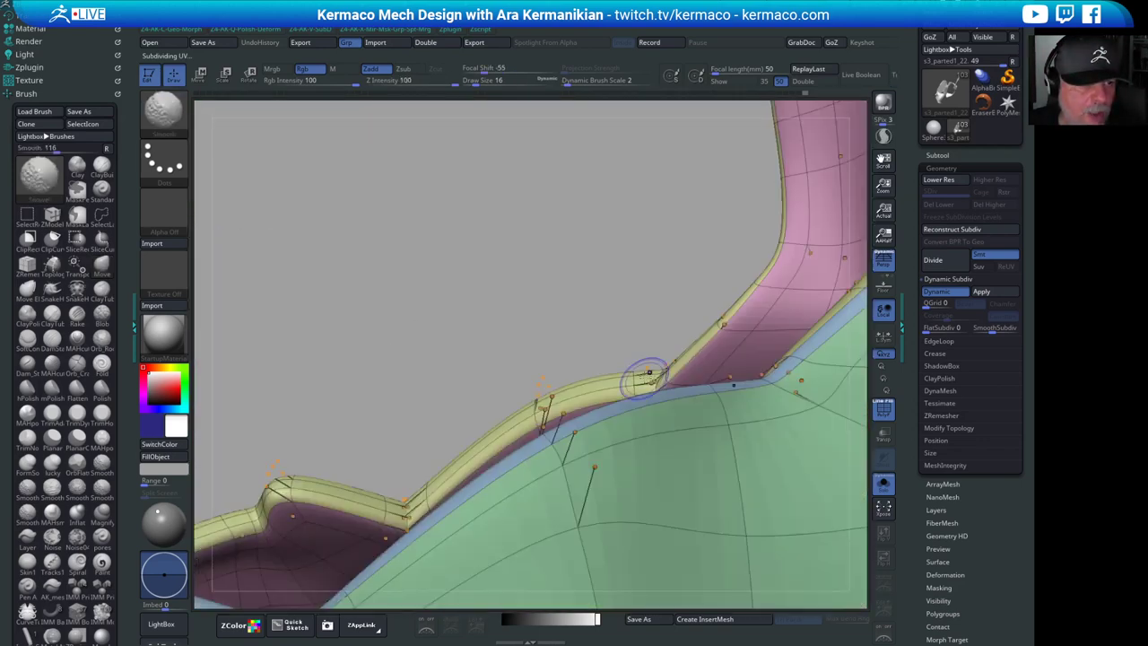
- Set the draw size to 85 and smooth the shell's surface near the middle of its scalloped edge
drag(615, 311, 532, 311)
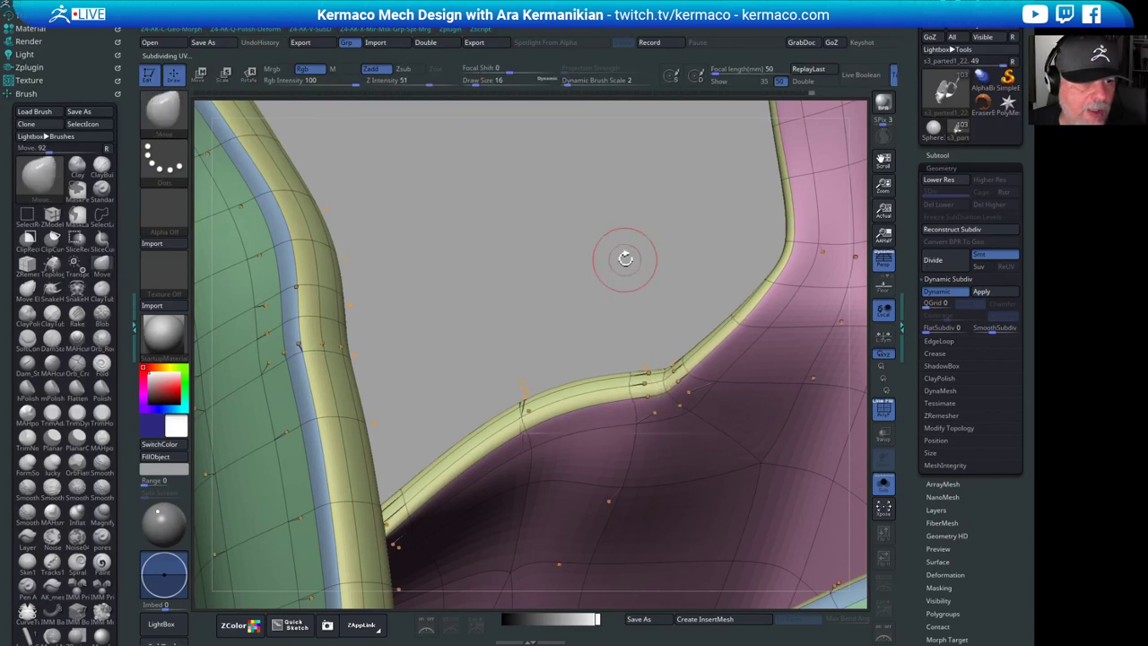
mouse_move(623, 256)
mouse_down()
mouse_move(723, 347)
mouse_move(820, 461)
mouse_move(718, 451)
mouse_move(823, 381)
mouse_move(718, 334)
mouse_move(588, 430)
mouse_move(650, 296)
mouse_move(657, 228)
mouse_up()
drag(669, 171, 213, 164)
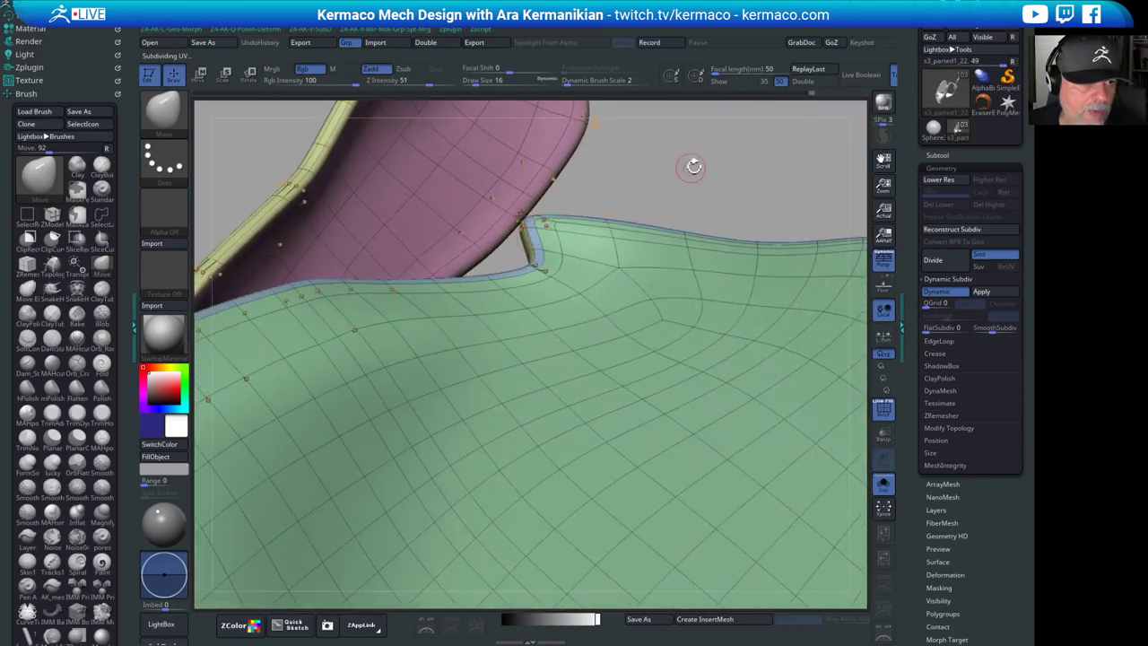
drag(692, 166, 723, 508)
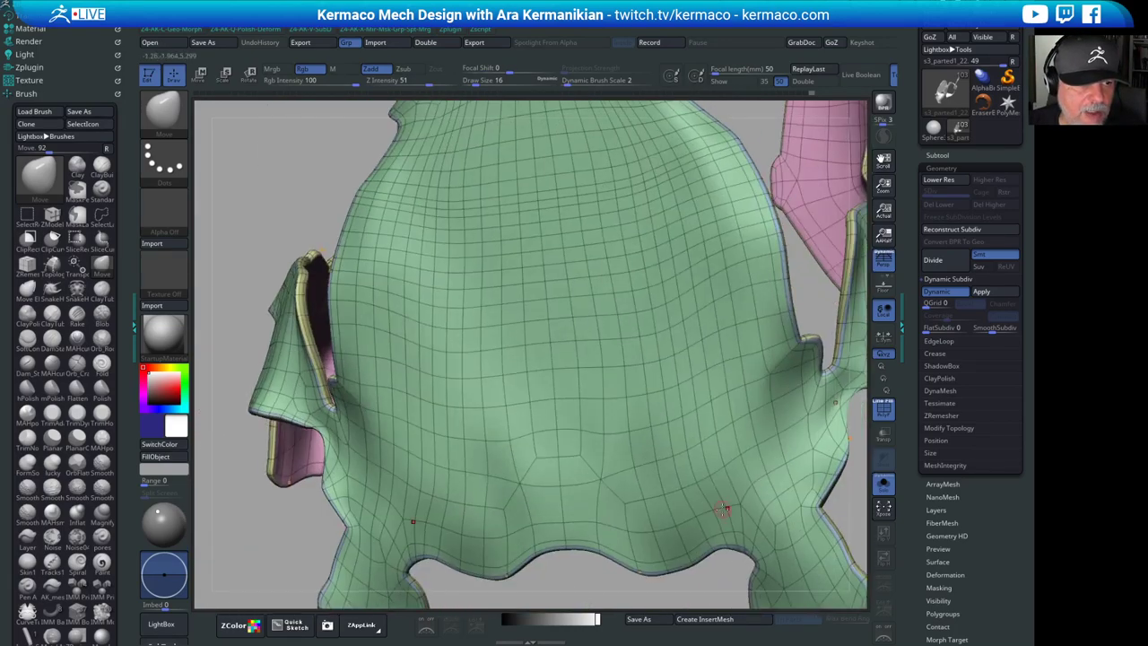
drag(841, 508, 744, 213)
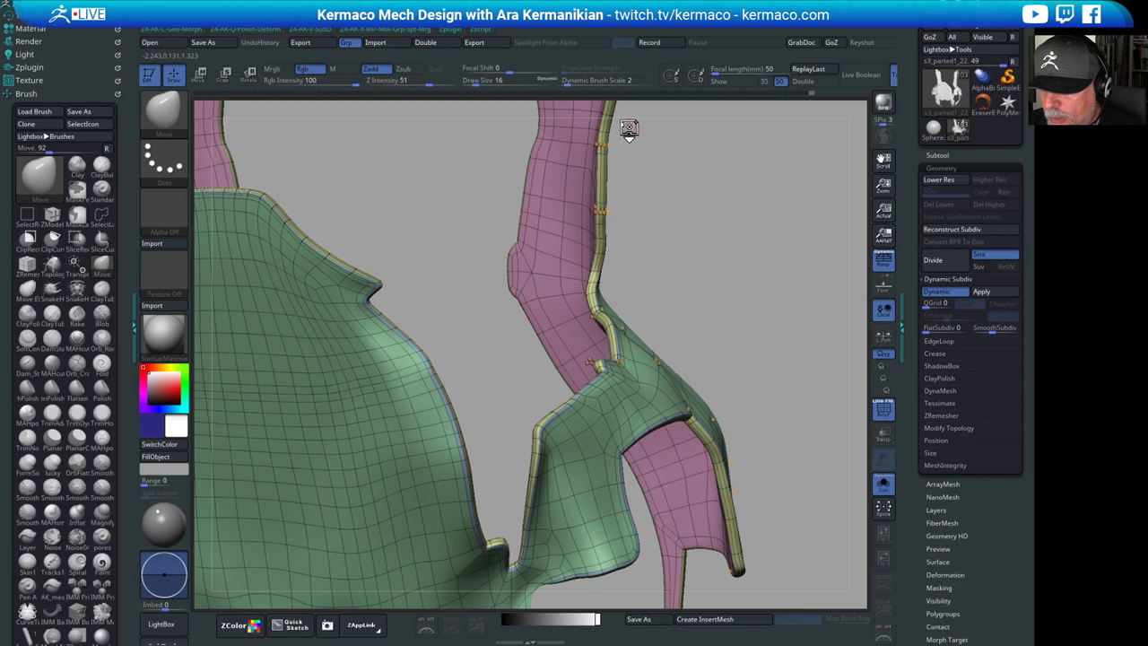
alt+drag(773, 263, 719, 317)
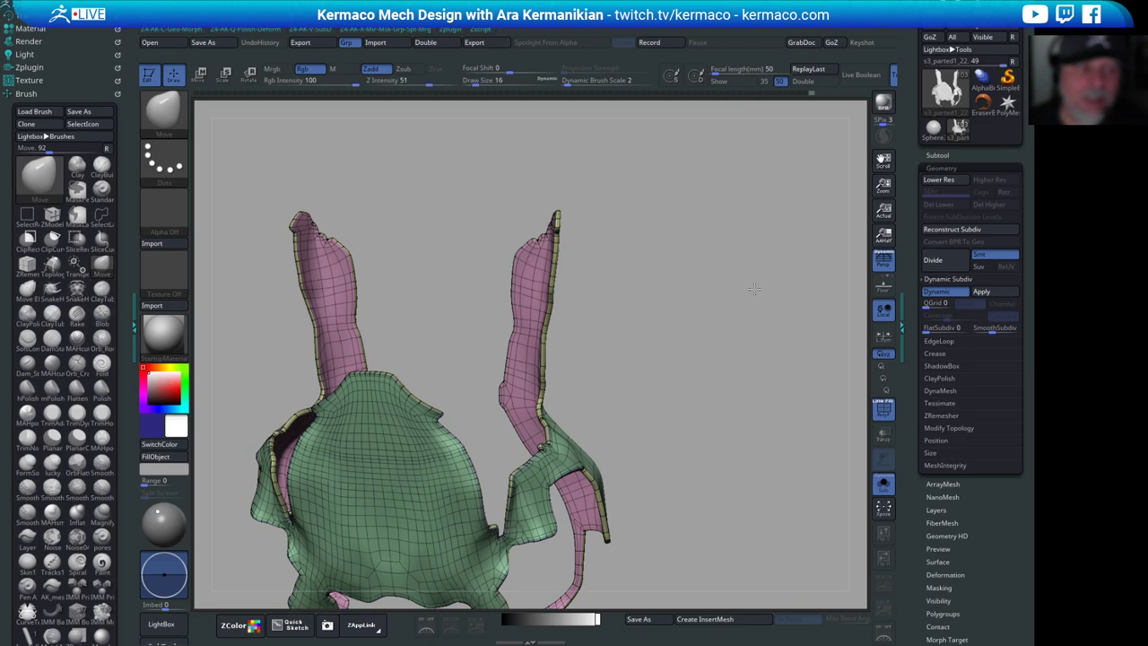
drag(753, 289, 737, 355)
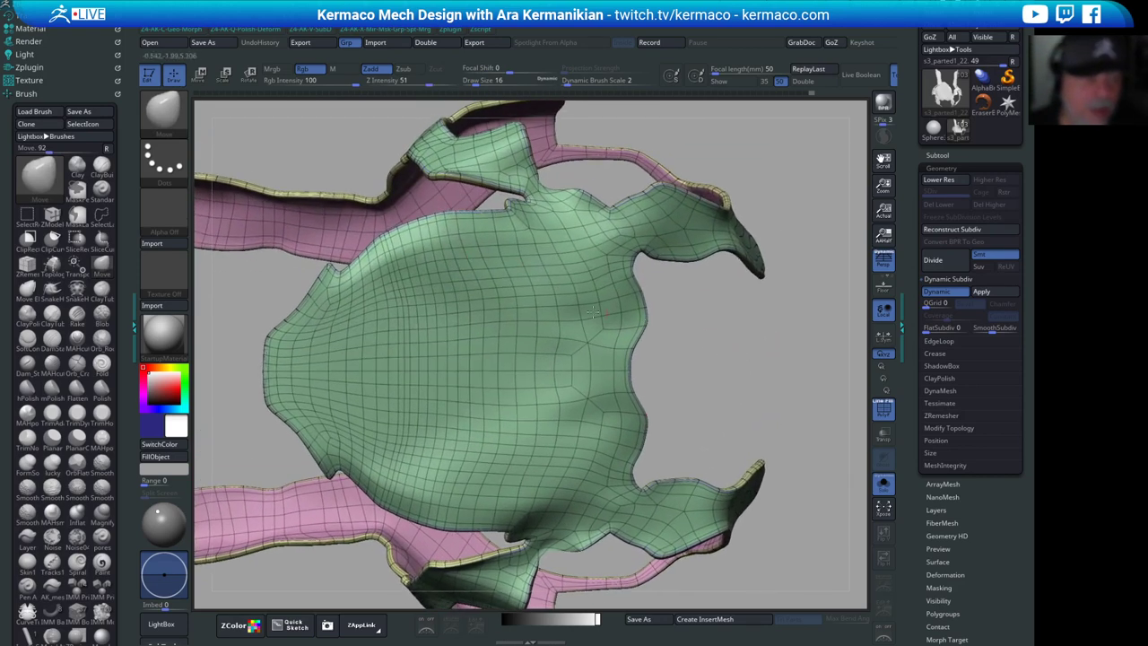
key(s)
drag(589, 307, 585, 307)
drag(711, 356, 711, 322)
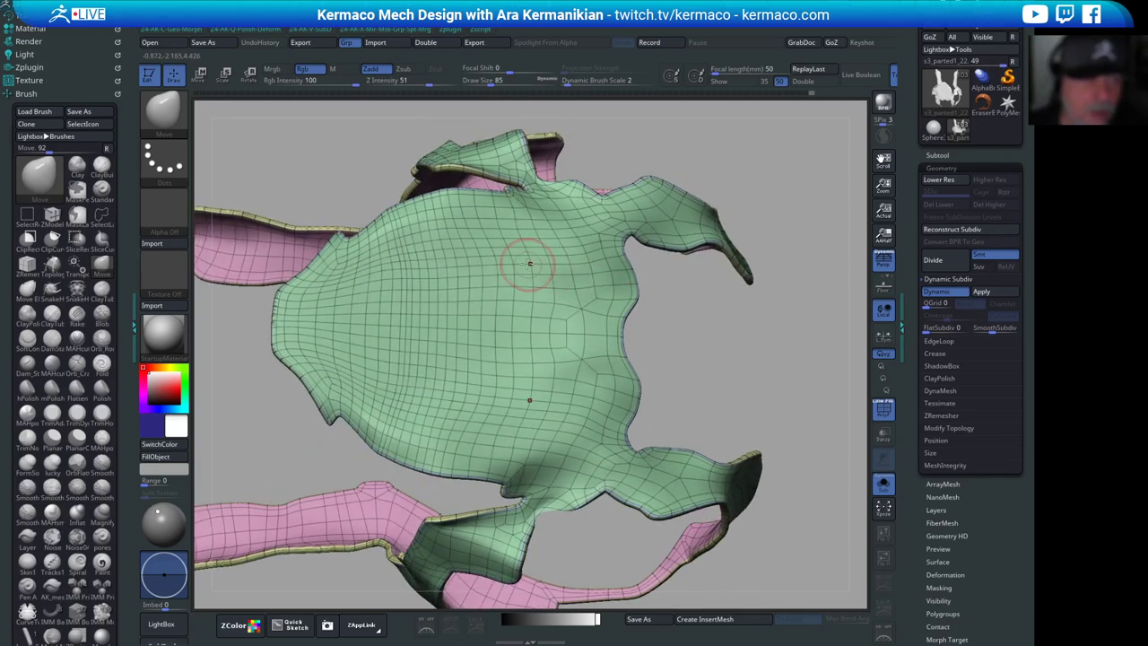
mouse_move(565, 300)
shift+mouse_down()
mouse_move(545, 347)
mouse_move(582, 334)
shift+mouse_up()
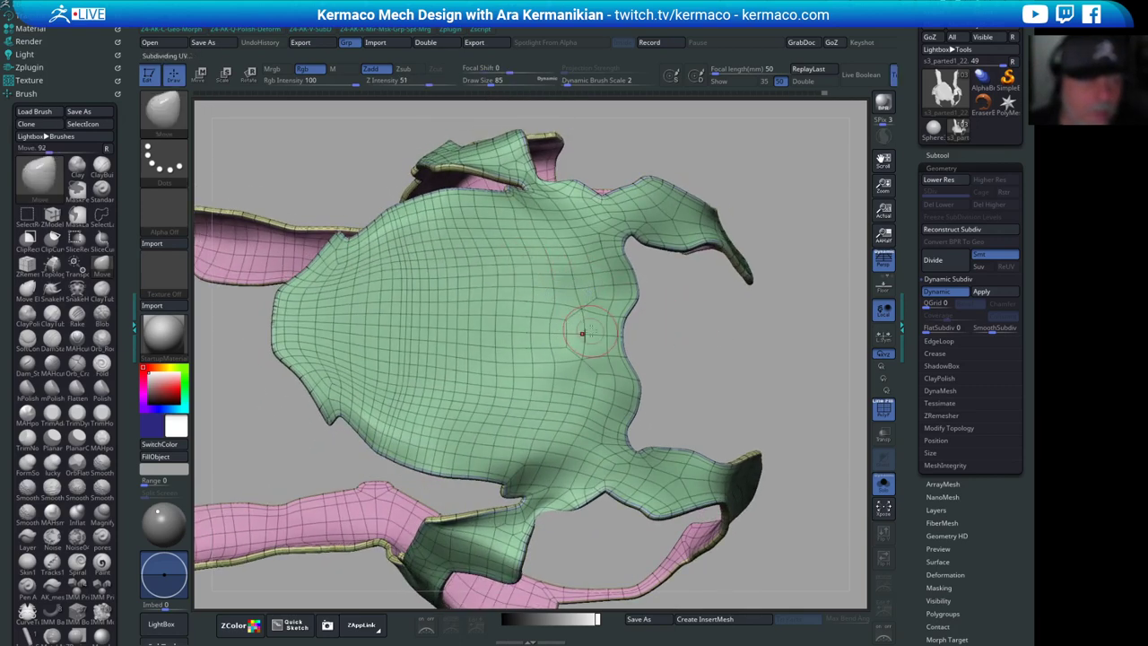
- With draw size 62 and Solo off, pull the central notch of the scalloped edge farther into the shell using the Move brush
mouse_move(756, 361)
mouse_down()
mouse_move(739, 335)
mouse_move(714, 391)
mouse_move(687, 385)
mouse_move(700, 384)
mouse_move(708, 467)
mouse_move(738, 486)
mouse_move(697, 368)
mouse_up()
key(s)
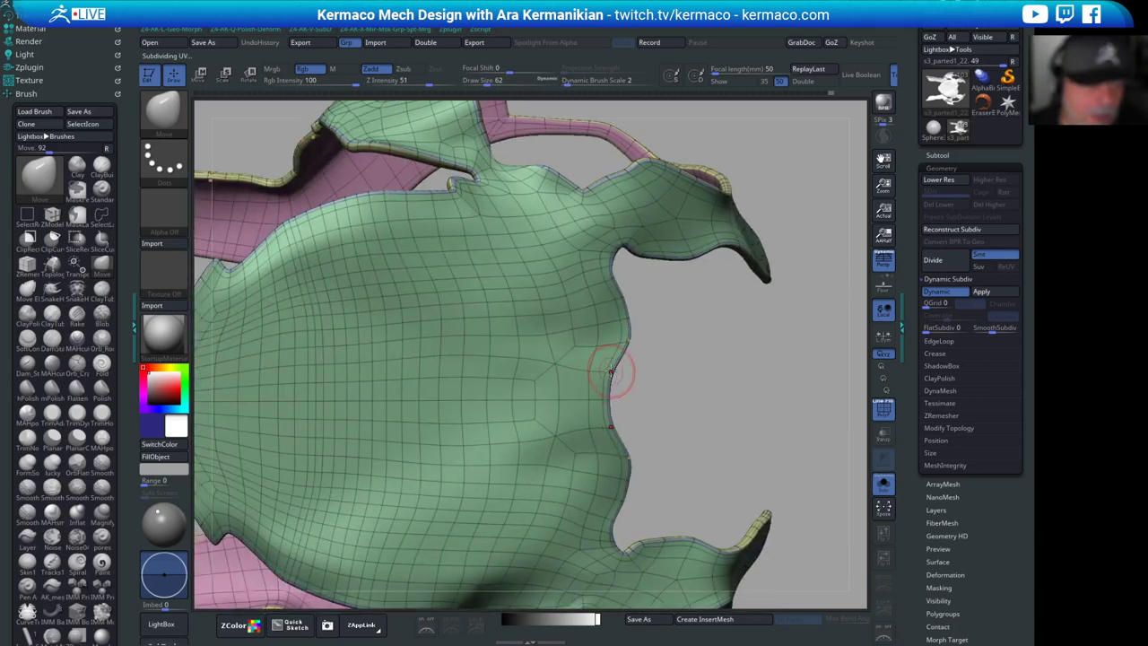
alt+drag(689, 417, 700, 391)
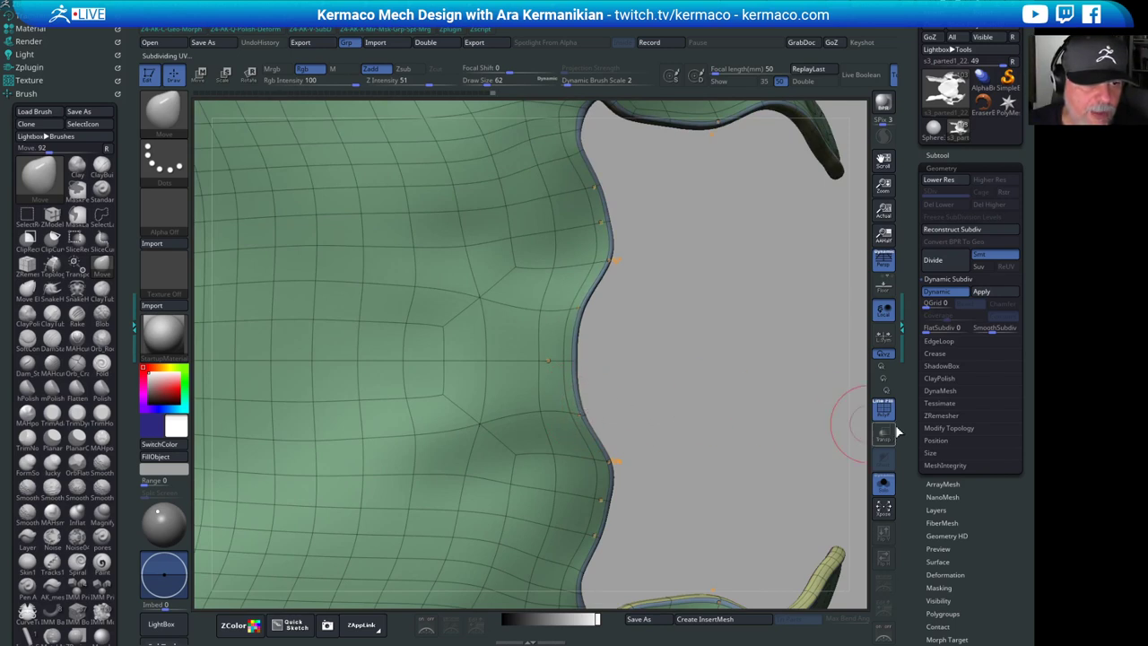
click(885, 486)
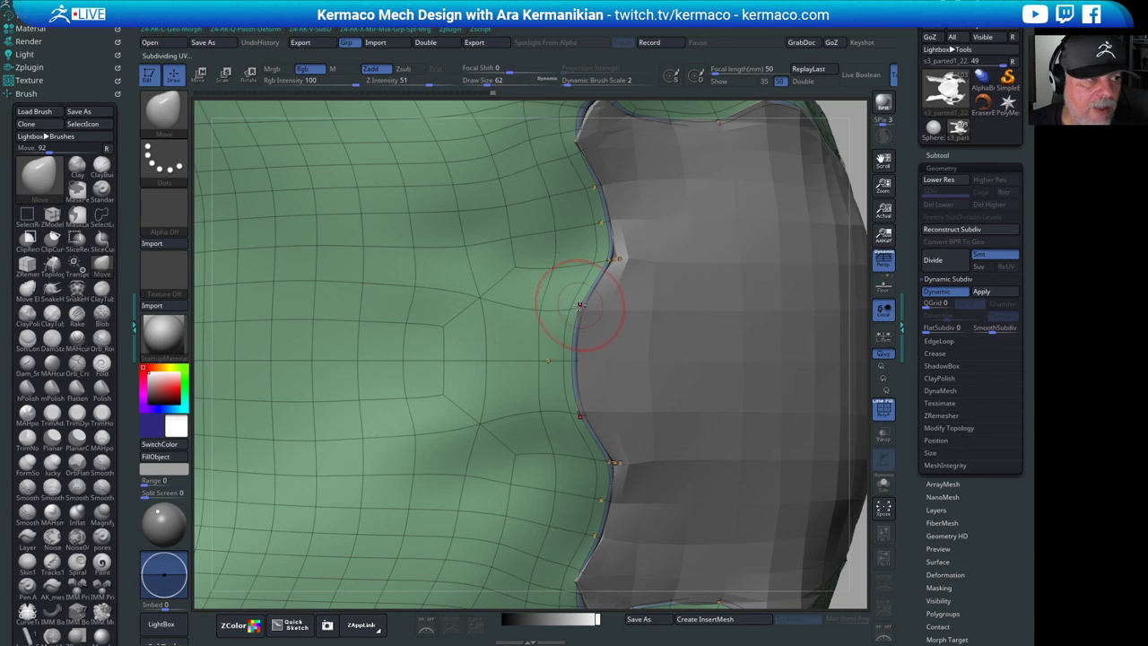
drag(579, 306, 575, 307)
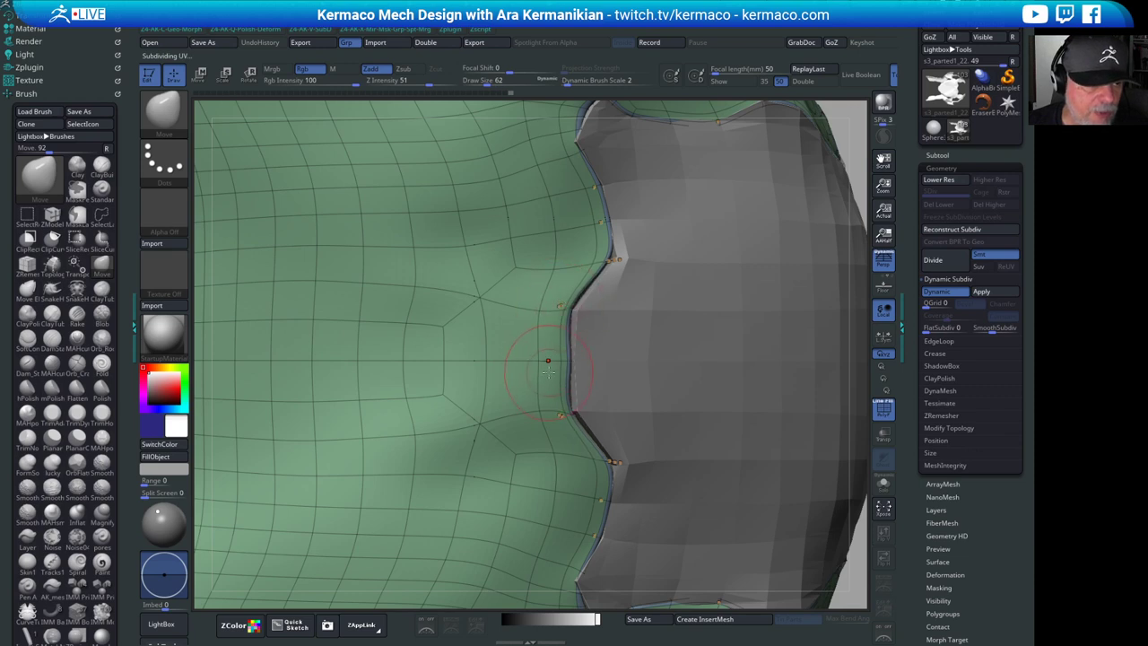
mouse_move(557, 362)
mouse_down()
mouse_move(528, 325)
mouse_move(573, 341)
mouse_up()
key(shift)
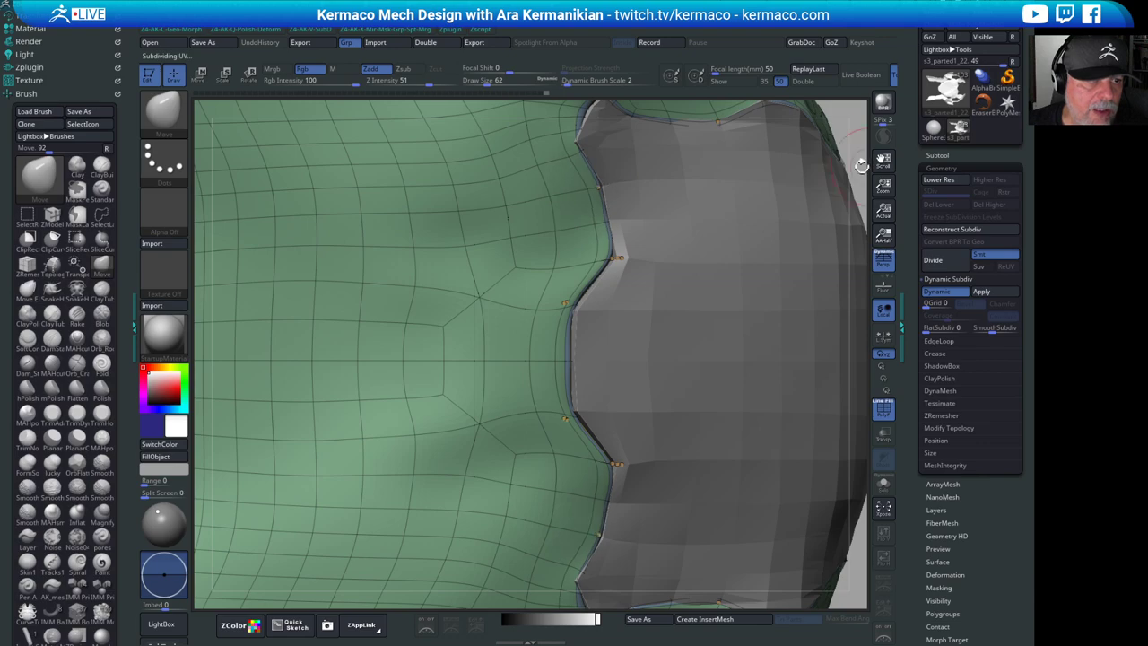
- Pull the shell's concave corner deeper and even out the adjoining edge beside the grey panel with the Move brush, ending at draw size 40
mouse_move(852, 144)
mouse_down()
mouse_move(751, 147)
mouse_move(805, 238)
mouse_move(821, 225)
mouse_move(778, 230)
mouse_up()
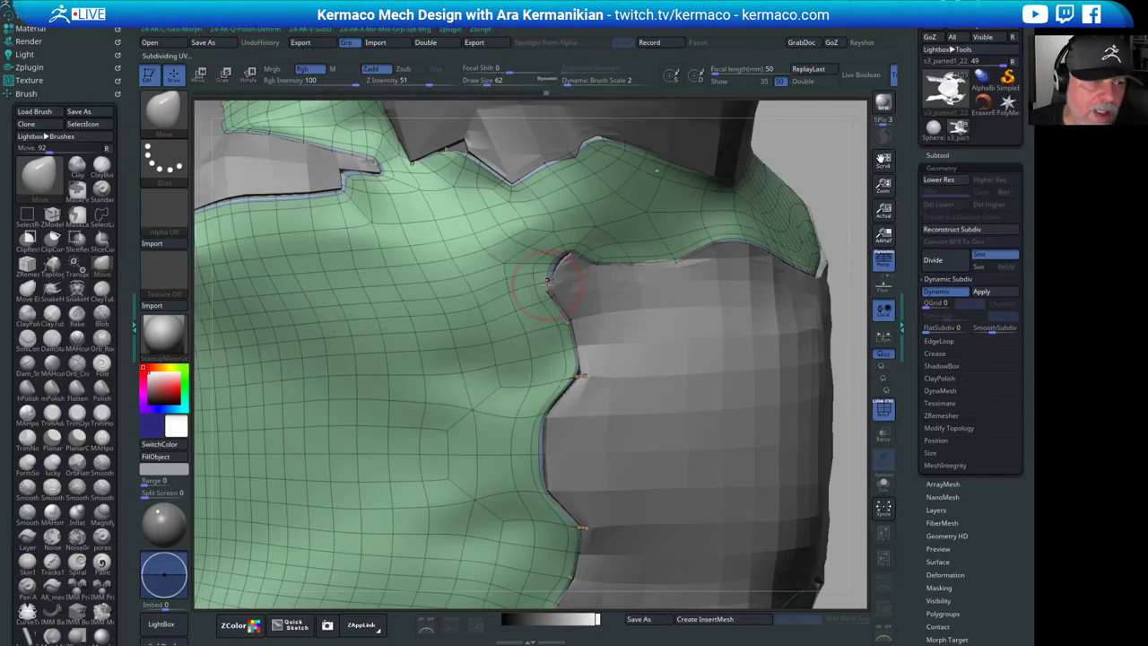
drag(532, 287, 528, 286)
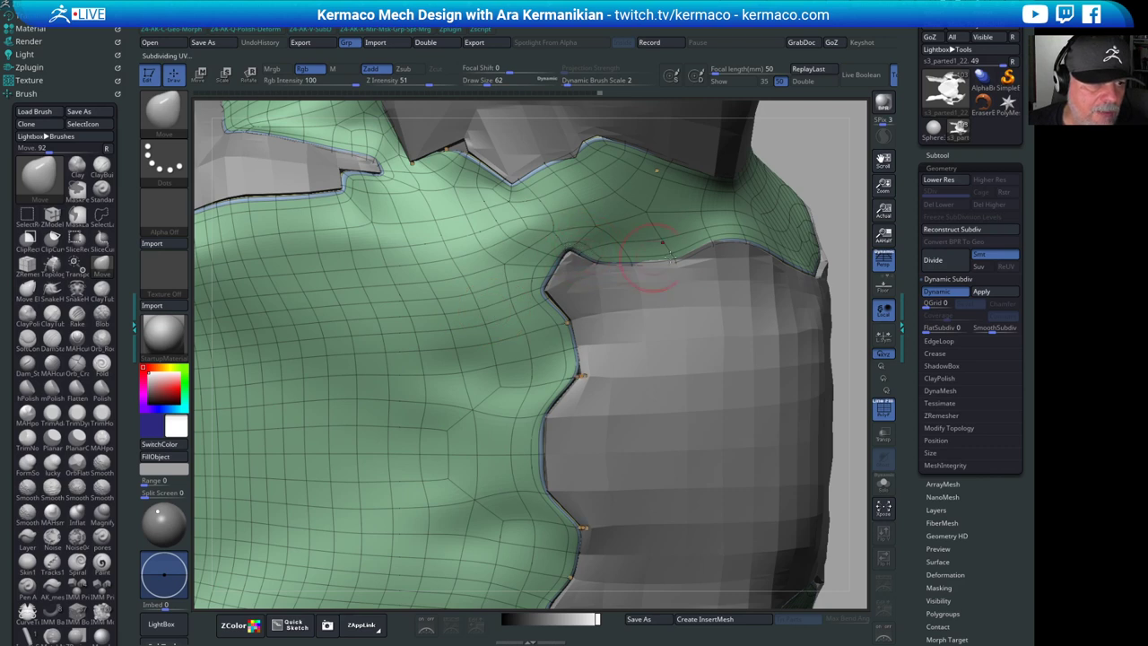
key(s)
drag(673, 260, 679, 259)
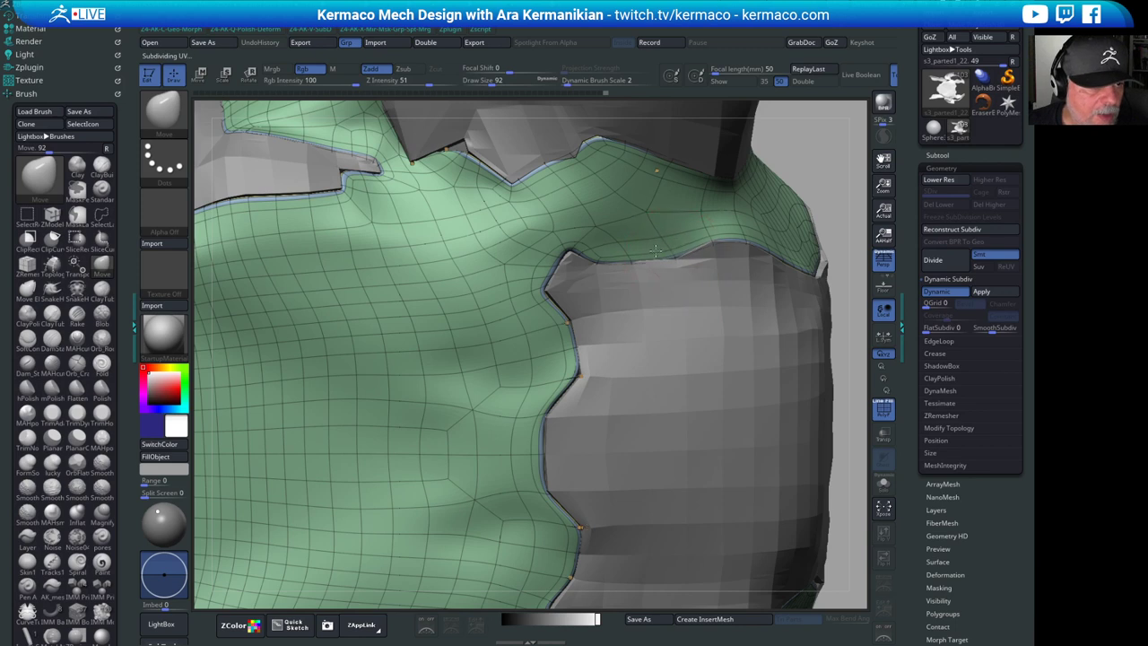
key(s)
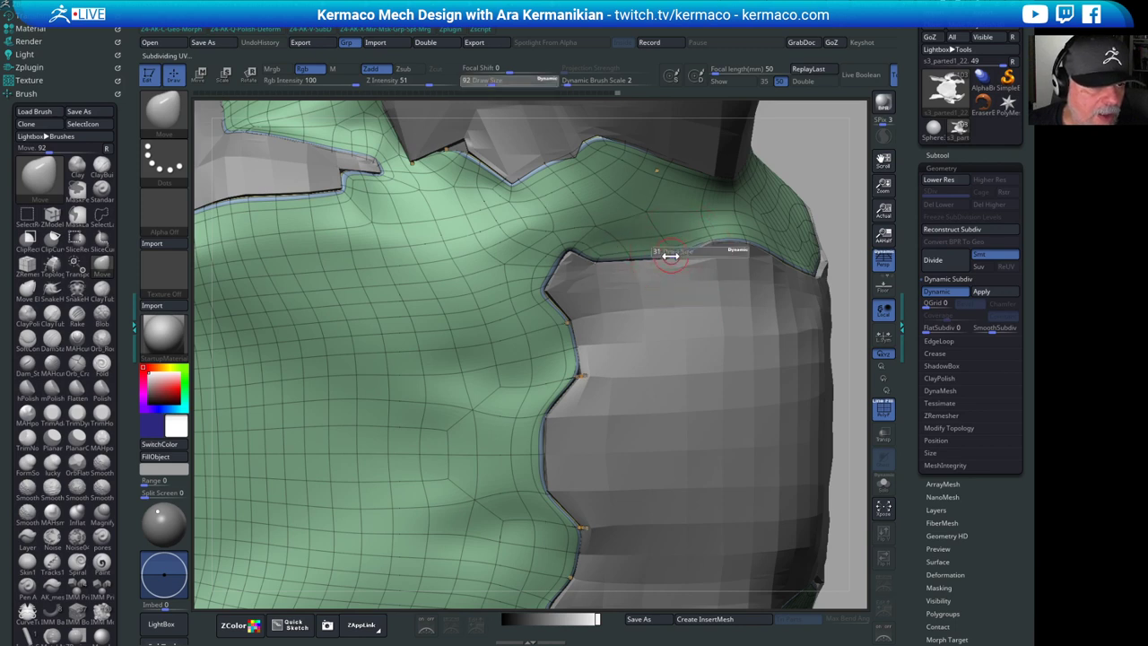
drag(667, 252, 678, 256)
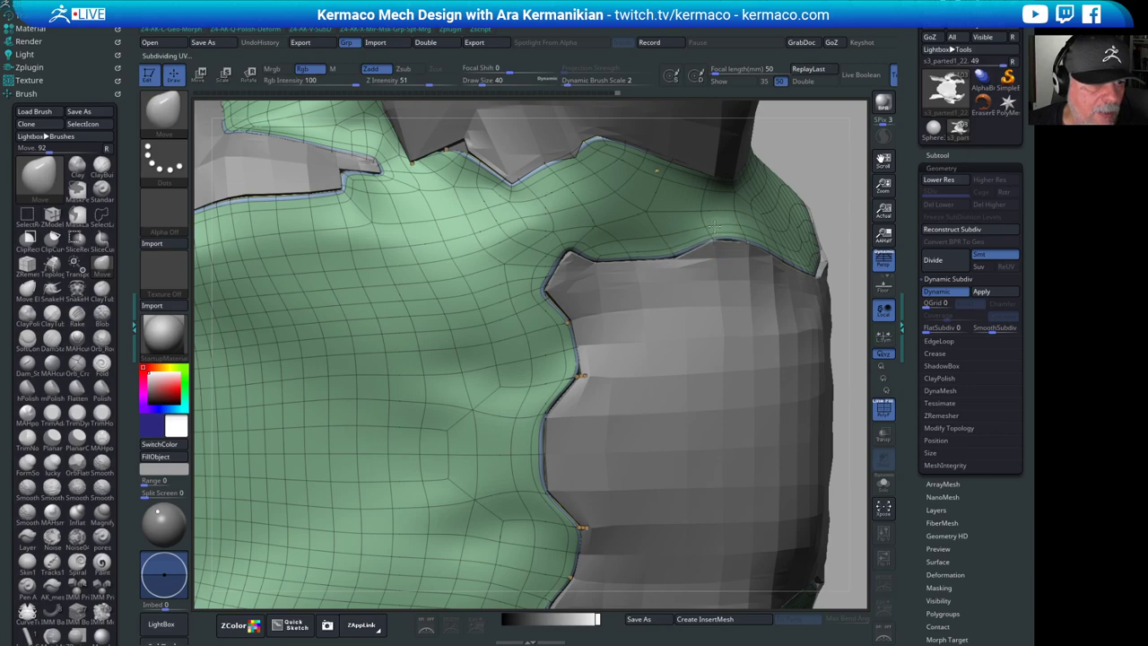
- Nudge the shell's outer edge tip flush against the grey panel in a side view with the Move brush
drag(819, 210, 651, 315)
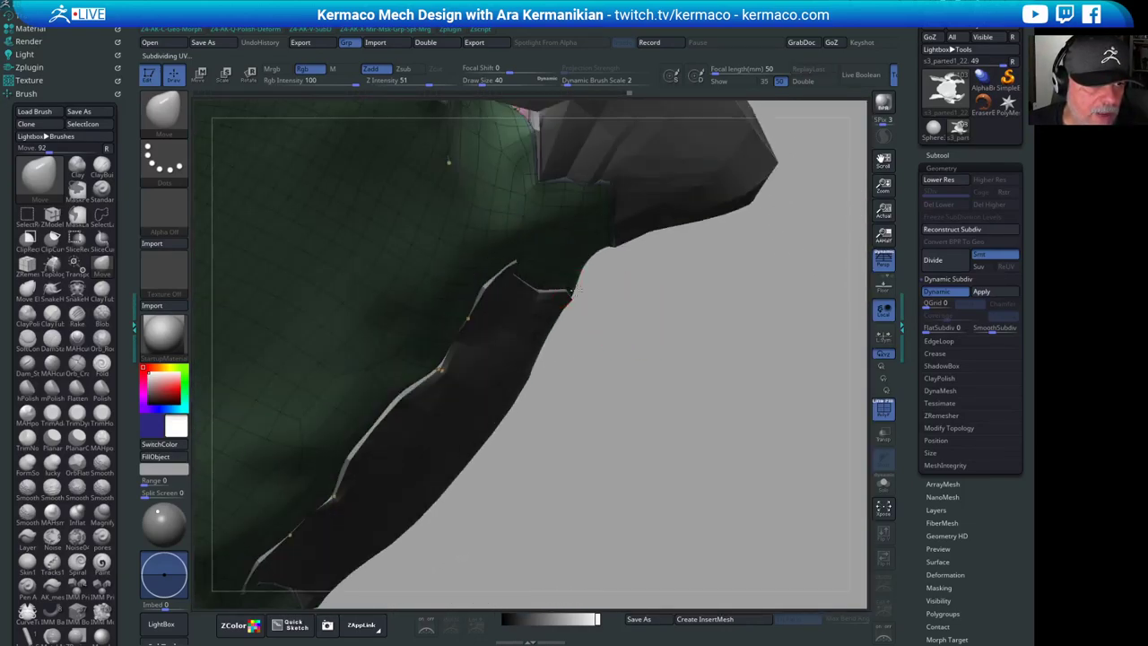
drag(576, 288, 569, 289)
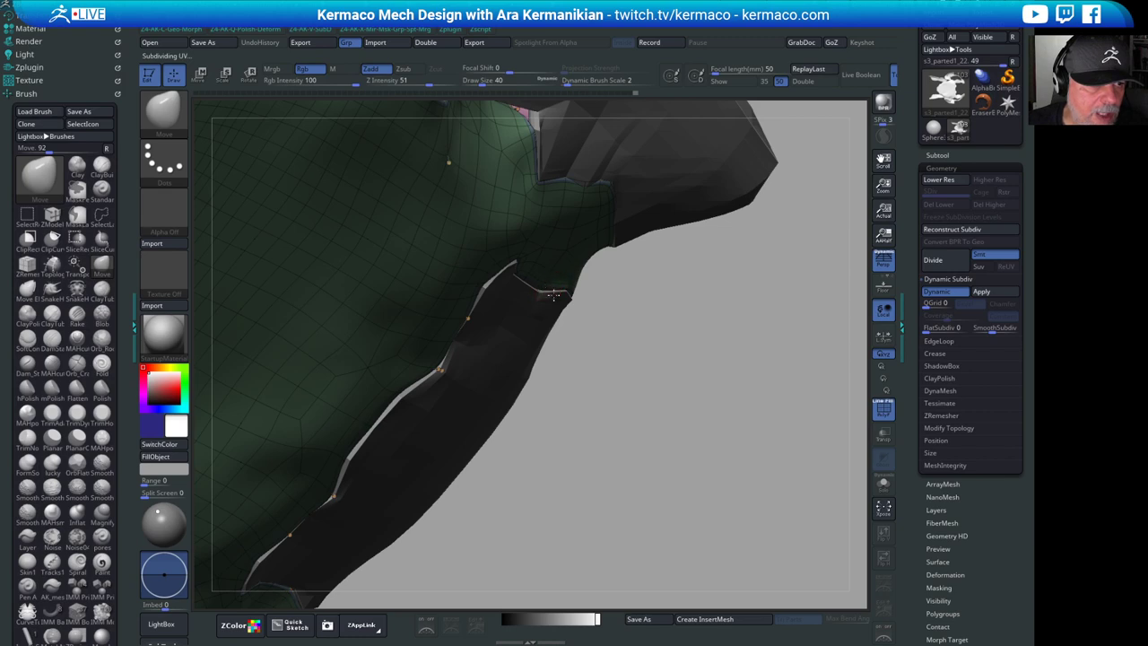
drag(699, 333, 707, 296)
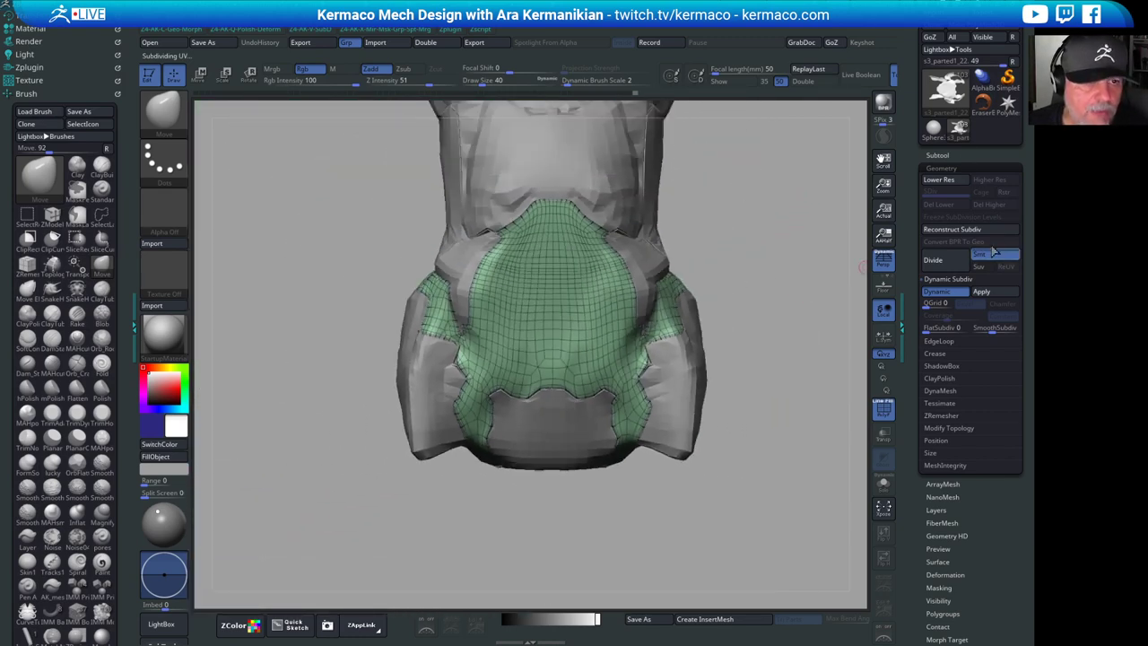
- Go through the subtools from s3_parted1_21 down to s3_parted1_11 and turn on Dynamic Subdiv for the faceted parts
click(934, 156)
click(981, 316)
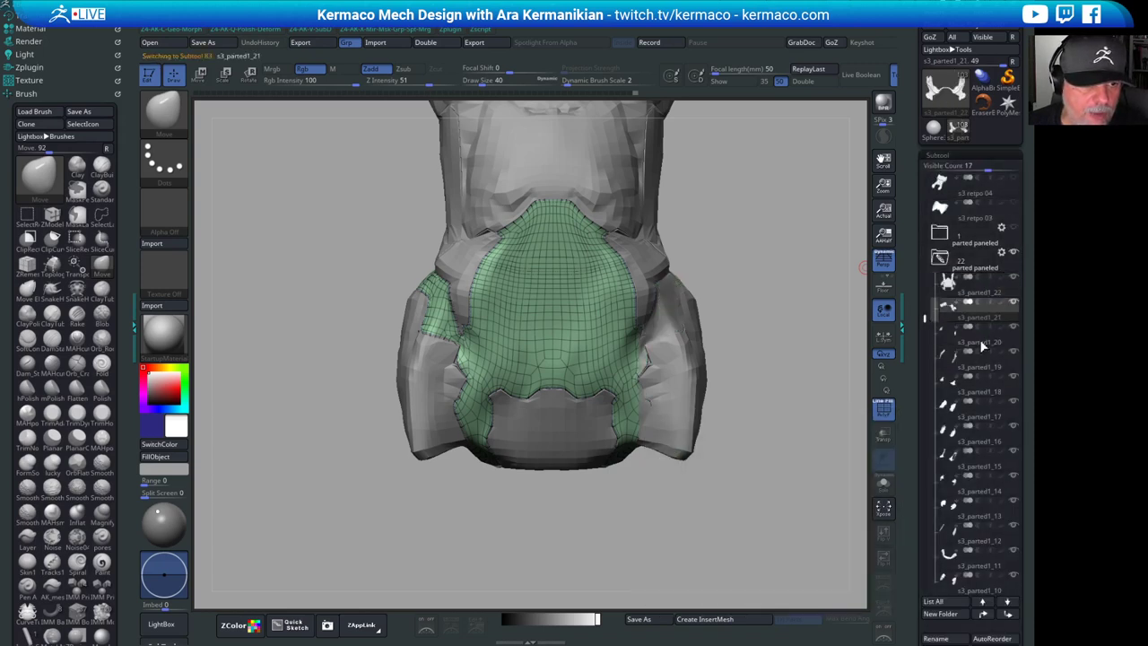
mouse_move(983, 350)
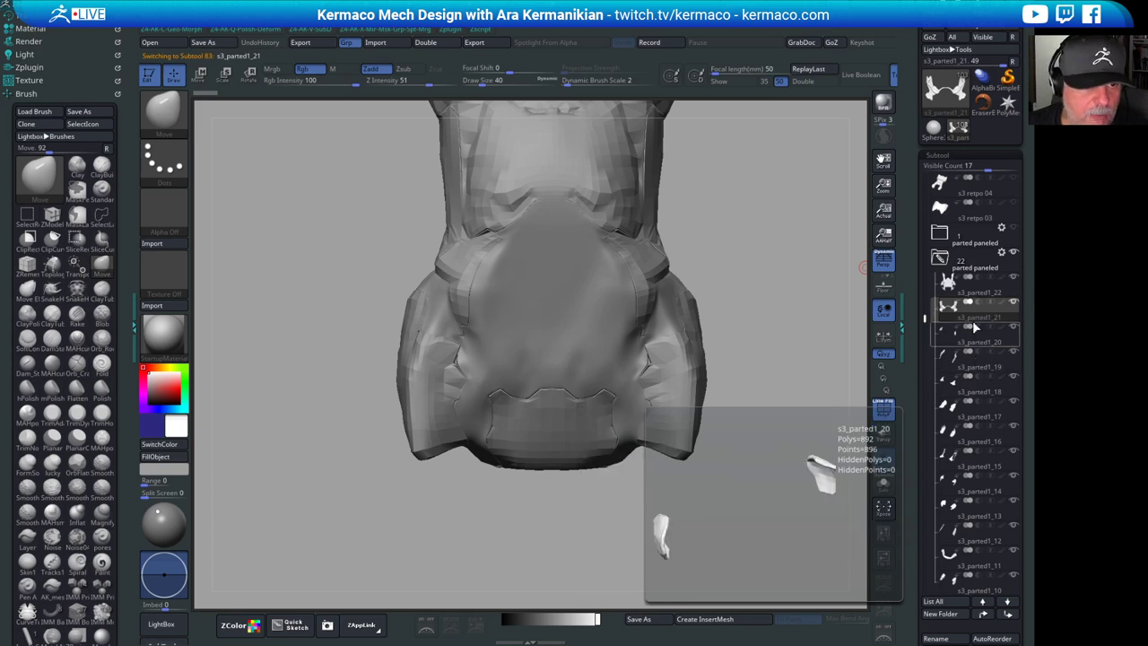
mouse_move(1014, 260)
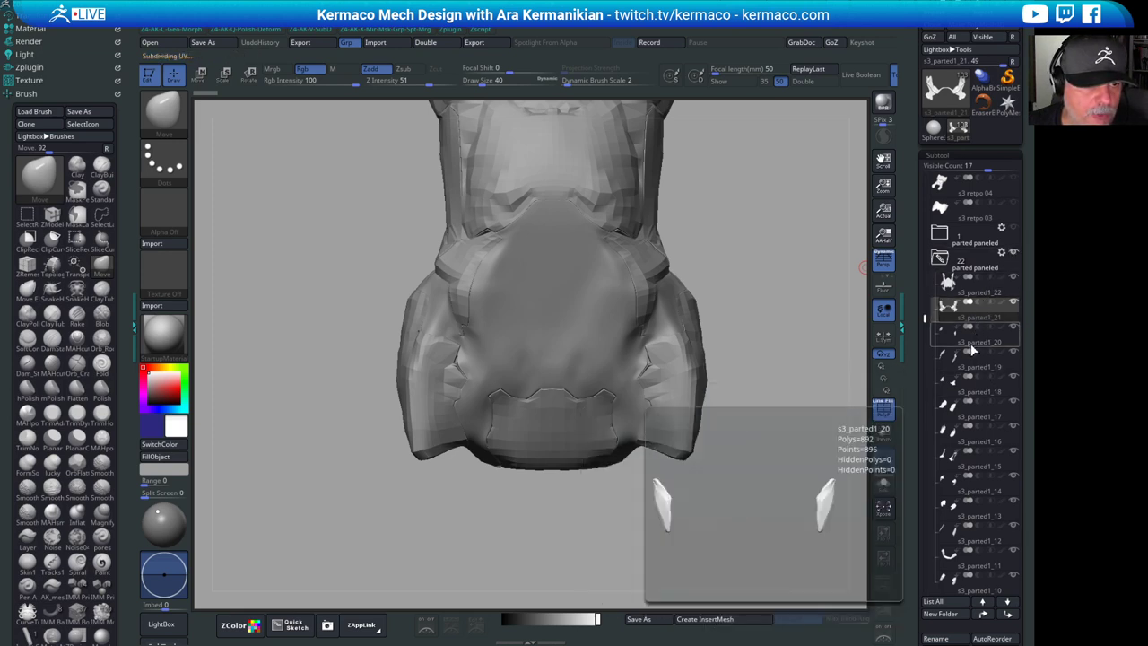
click(982, 375)
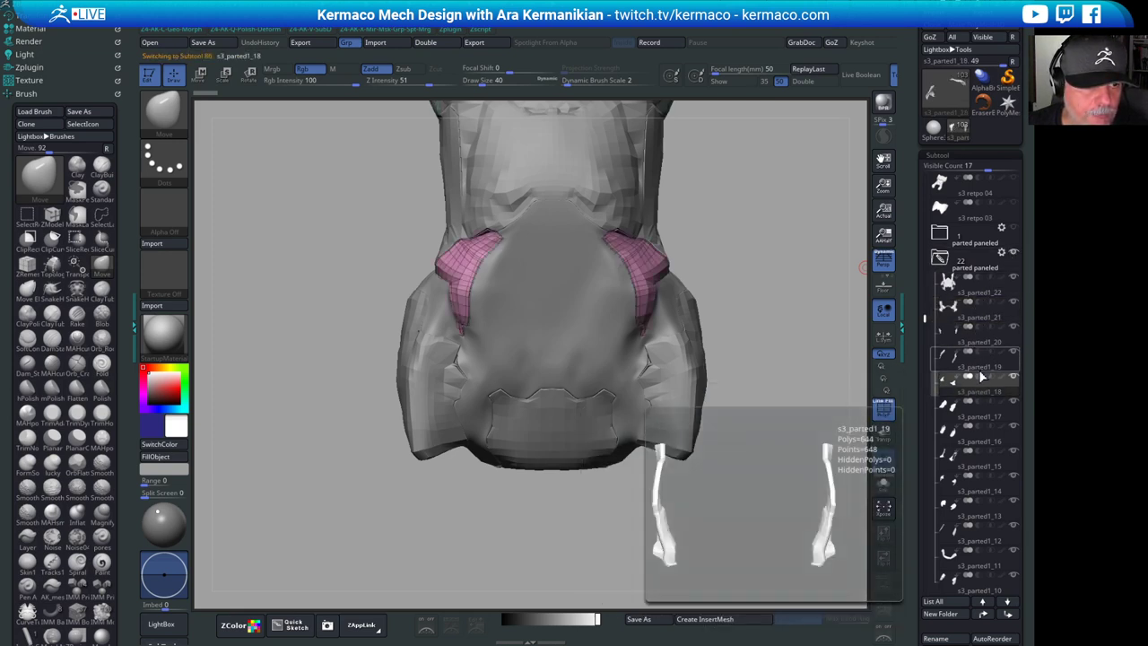
click(984, 411)
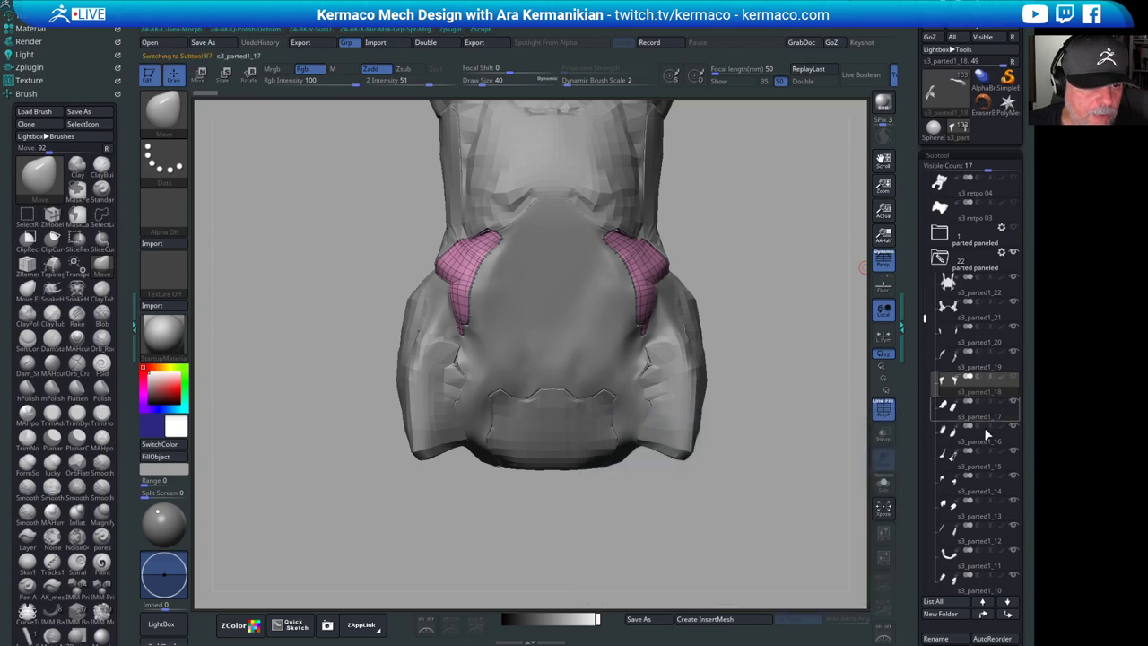
click(985, 437)
click(983, 461)
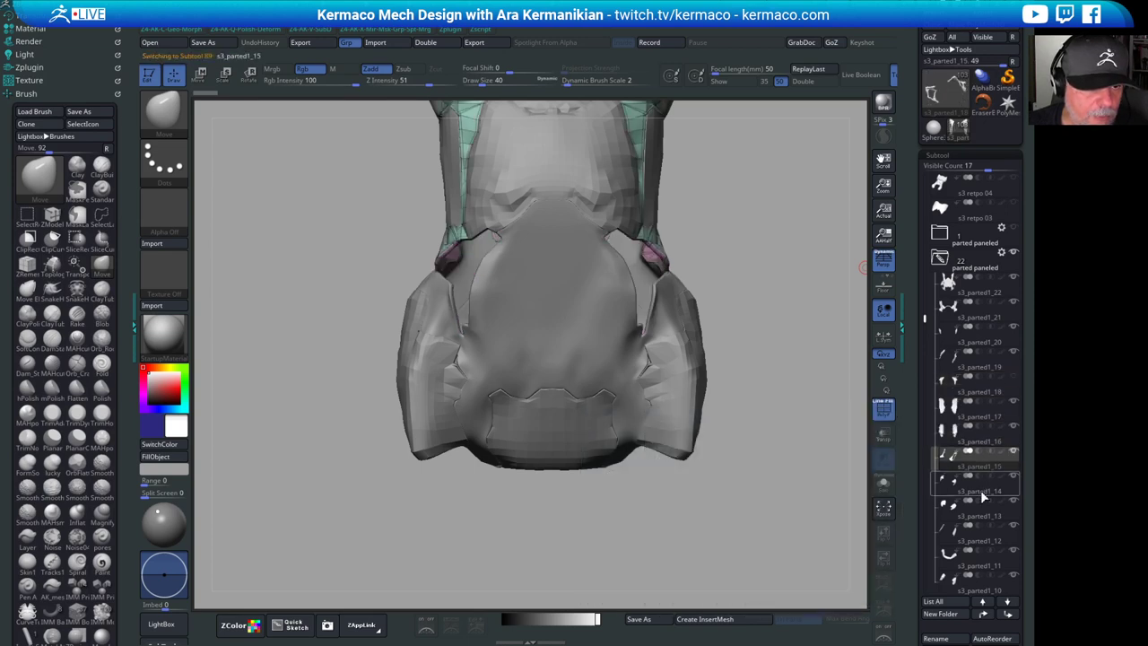
click(984, 496)
click(982, 519)
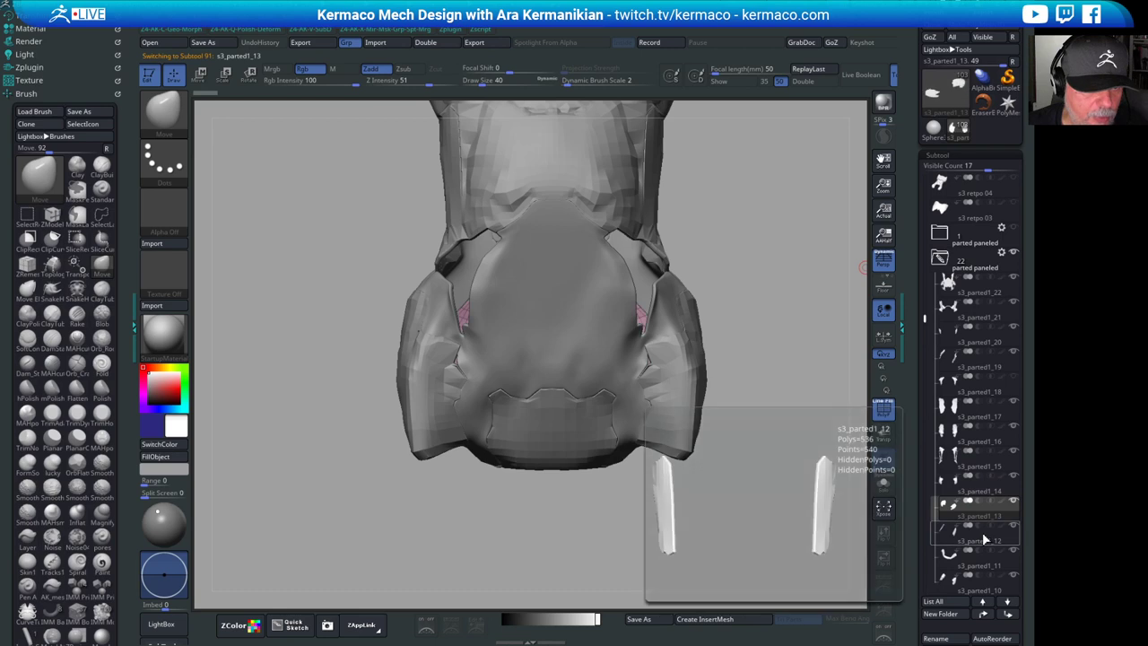
click(984, 536)
click(983, 560)
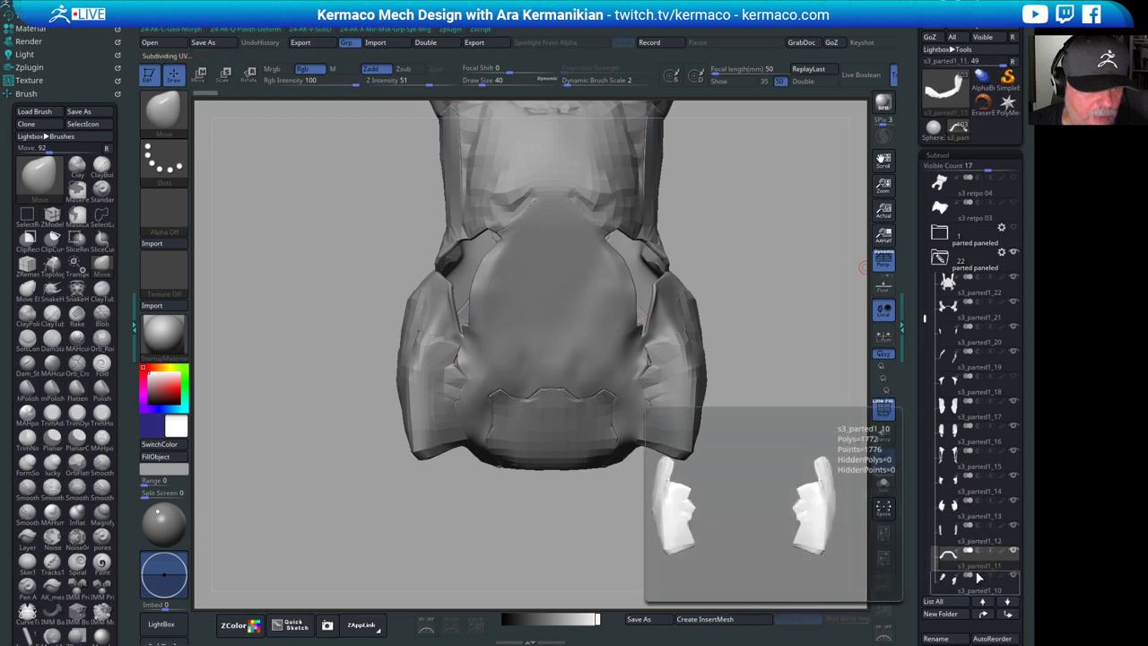
- Turn on Dynamic Subdiv for the faceted parts among subtools s3_parted1_10 to s3_parted1_6
scroll(996, 466, down, 3)
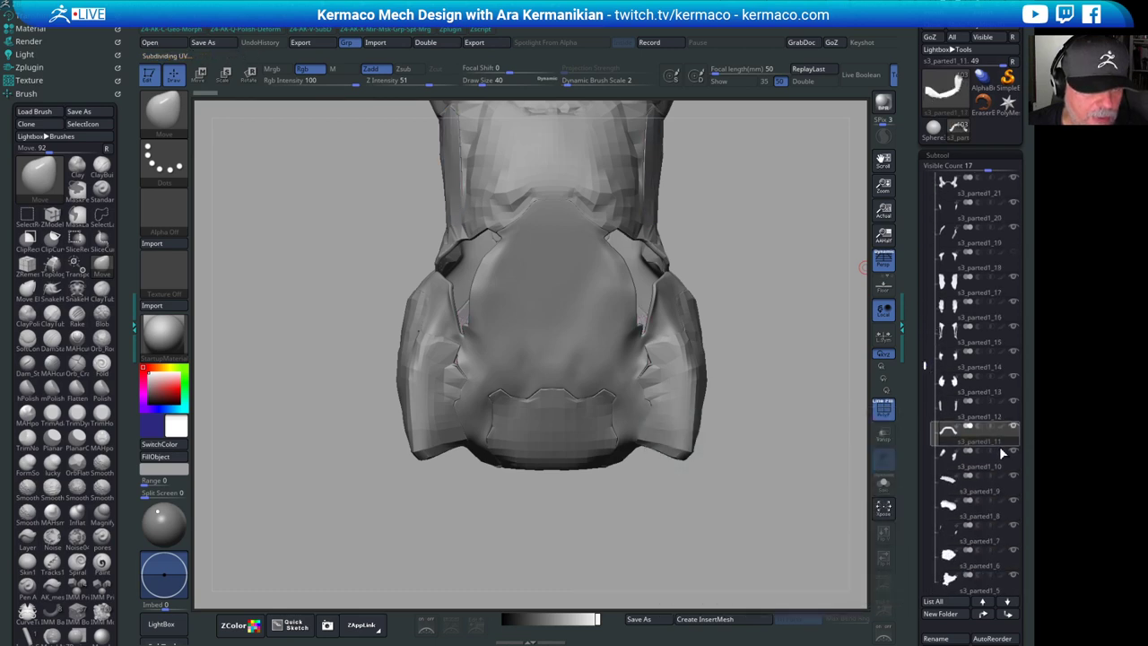
click(980, 468)
click(977, 493)
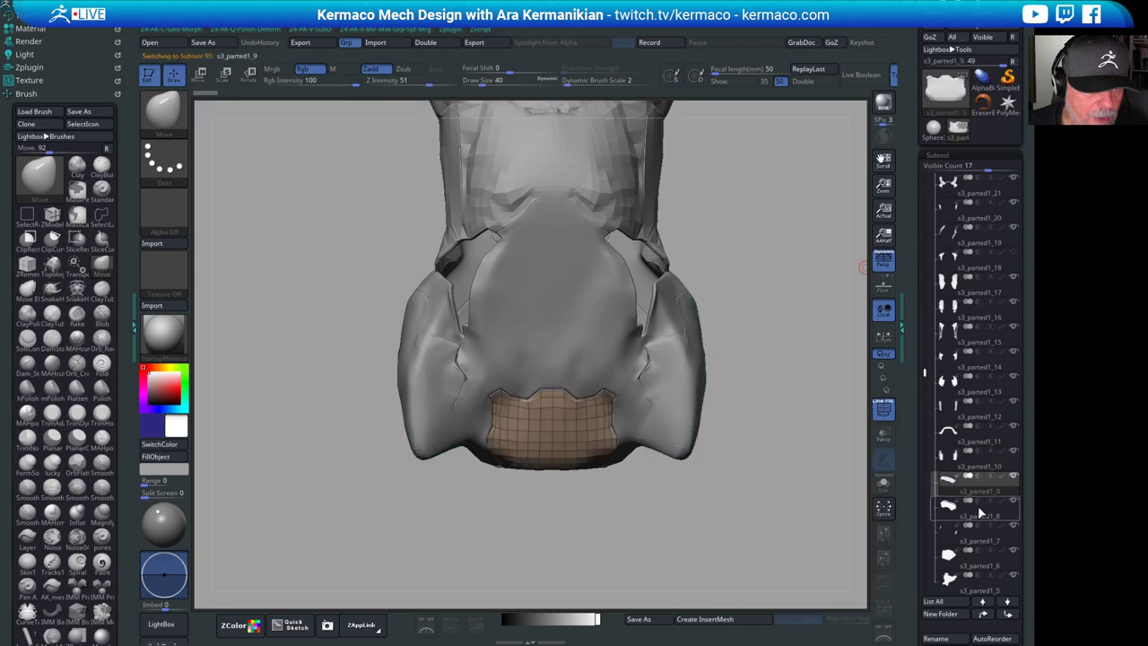
click(980, 511)
click(978, 541)
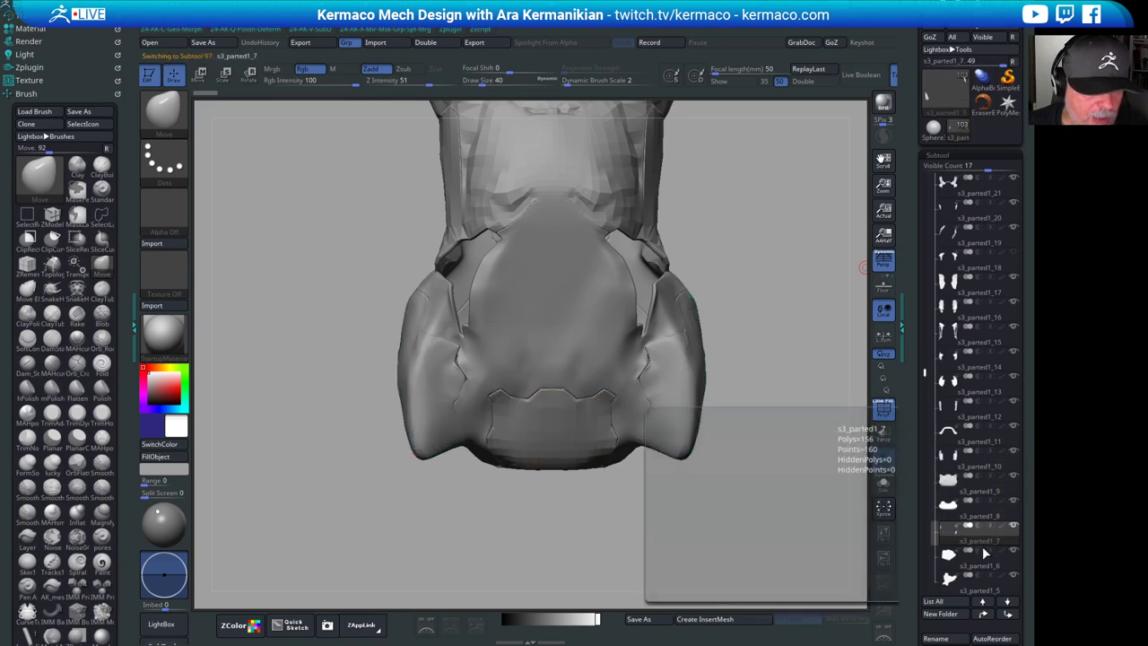
click(985, 554)
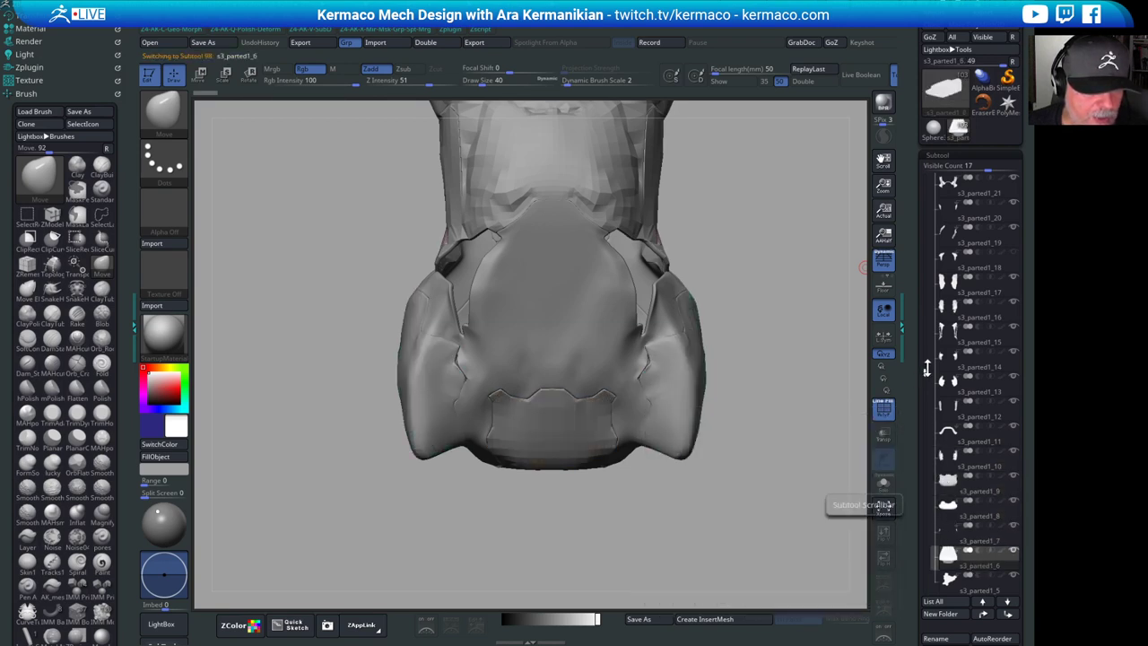
- Turn on Dynamic Subdiv for the remaining faceted parts among subtools s3_parted1_5 to s3_parted1_1
drag(928, 368, 926, 404)
click(980, 509)
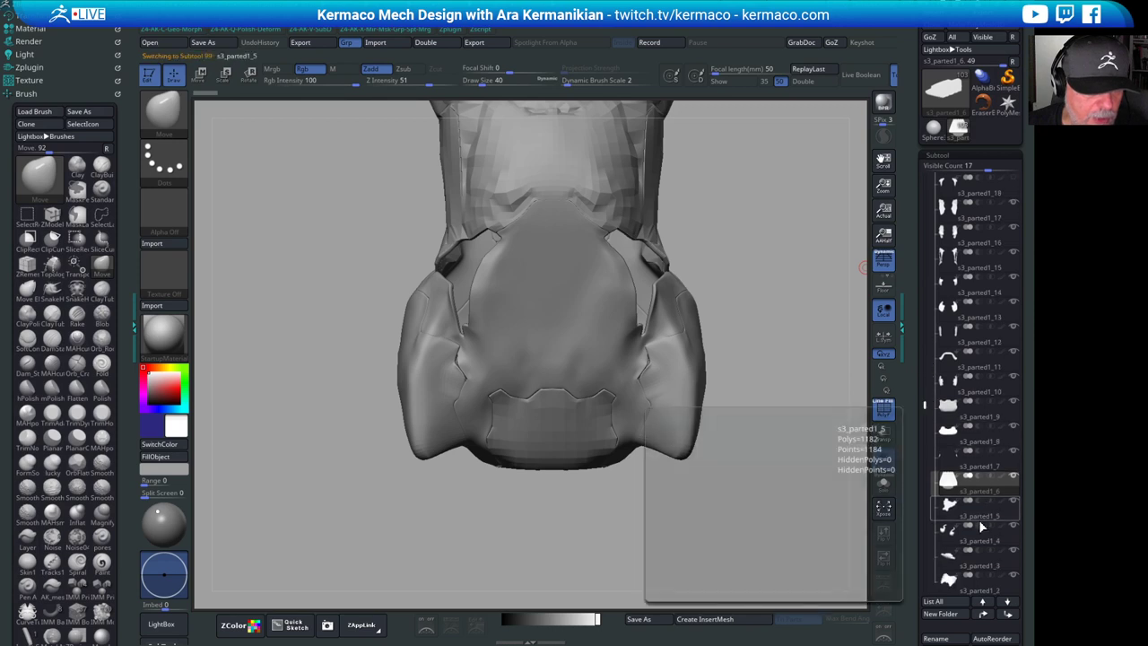
click(982, 529)
click(981, 554)
click(982, 581)
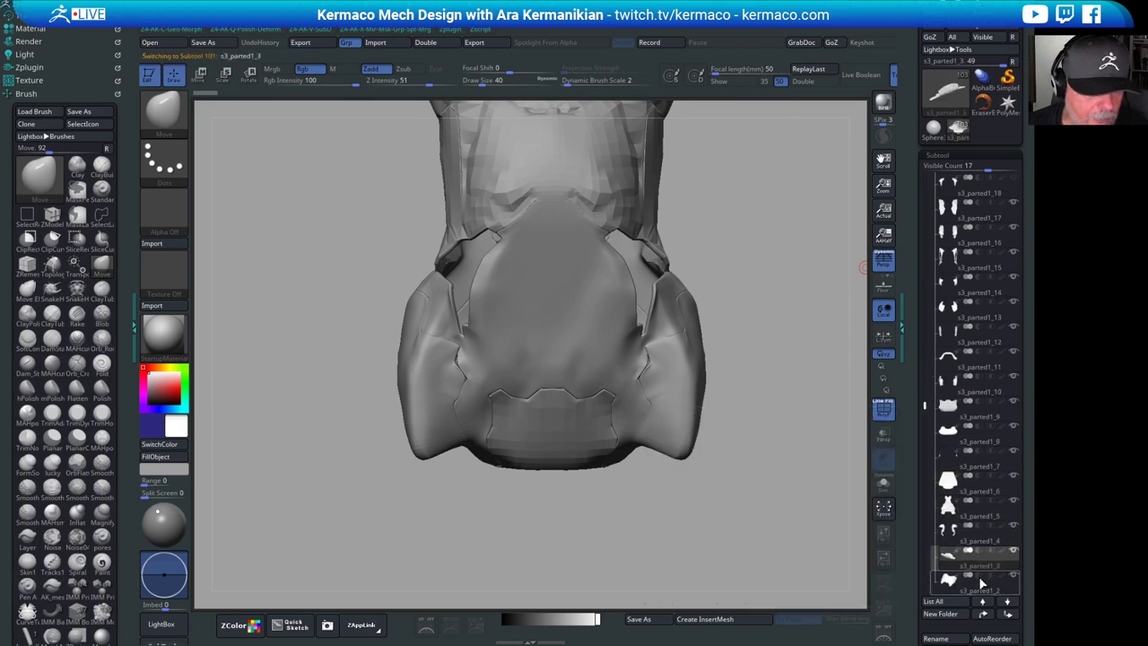
drag(927, 408, 929, 444)
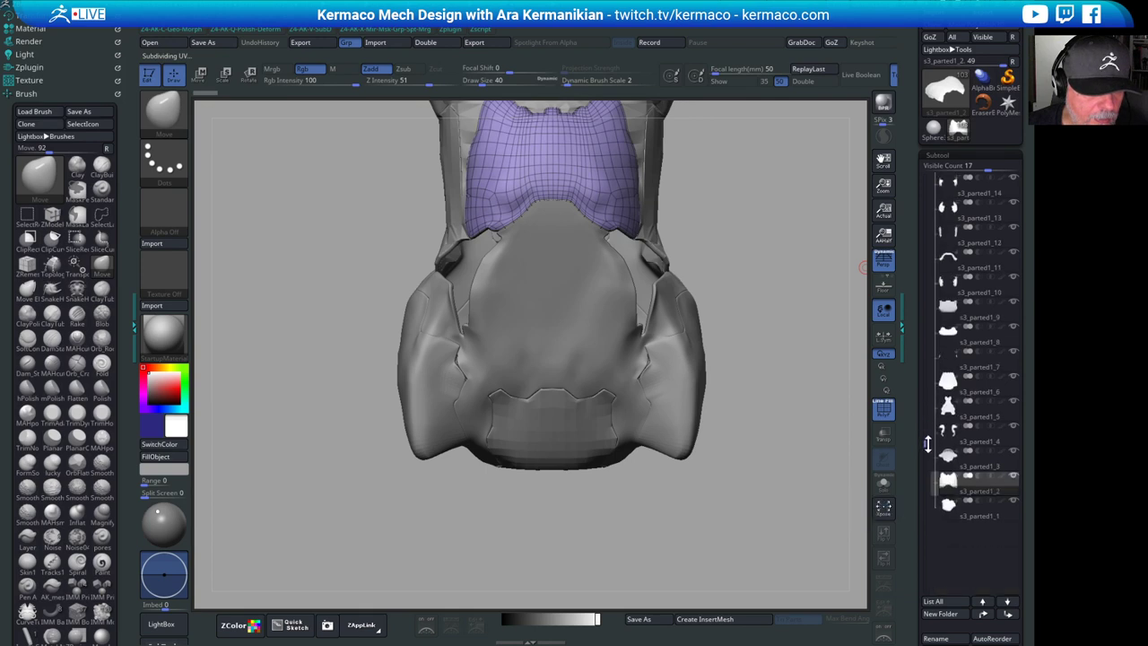
click(975, 507)
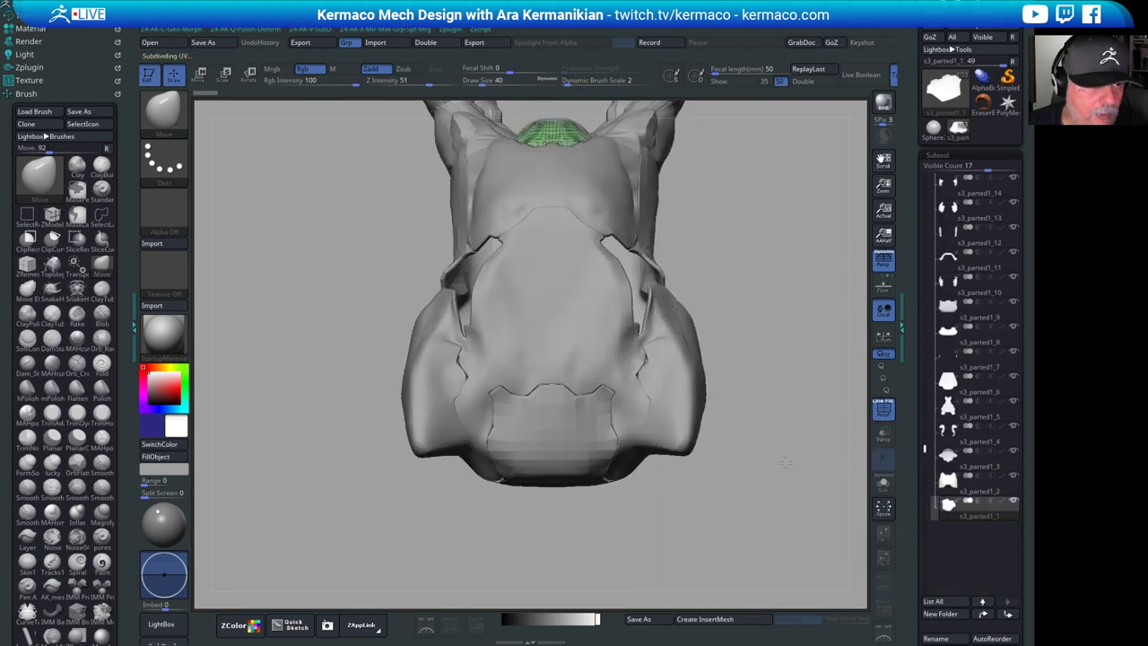
- Select the end panel s3_parted1_9, check the smoothed assembly, and unhide the shoulder parts in subtool s3_parted1_18
drag(785, 462, 765, 454)
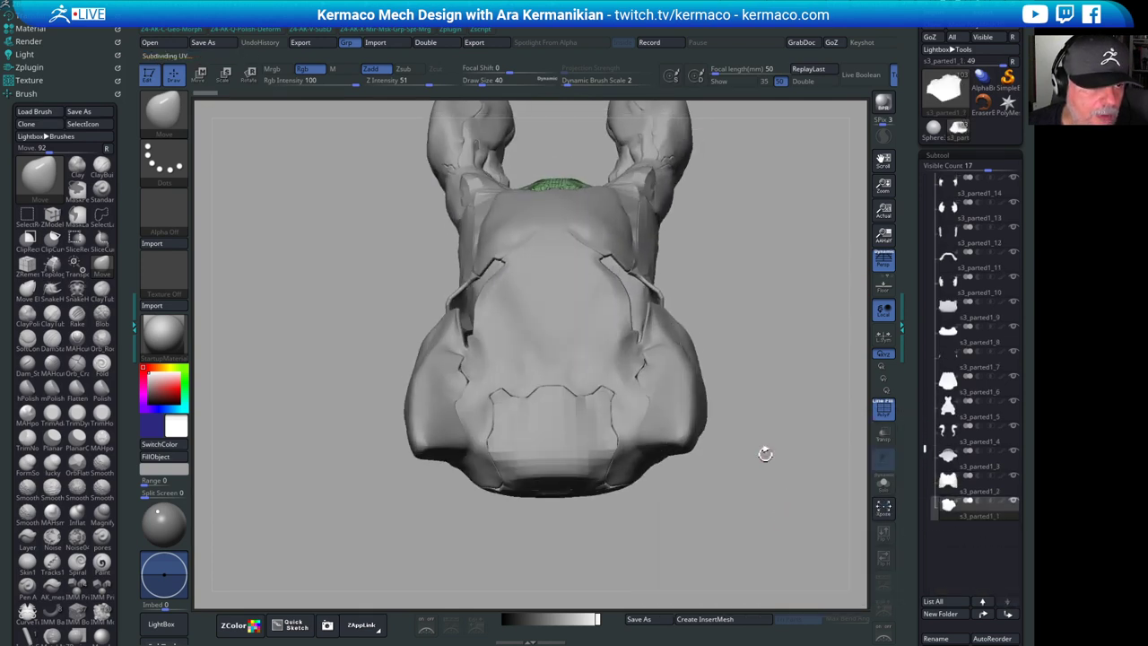
alt+click(595, 449)
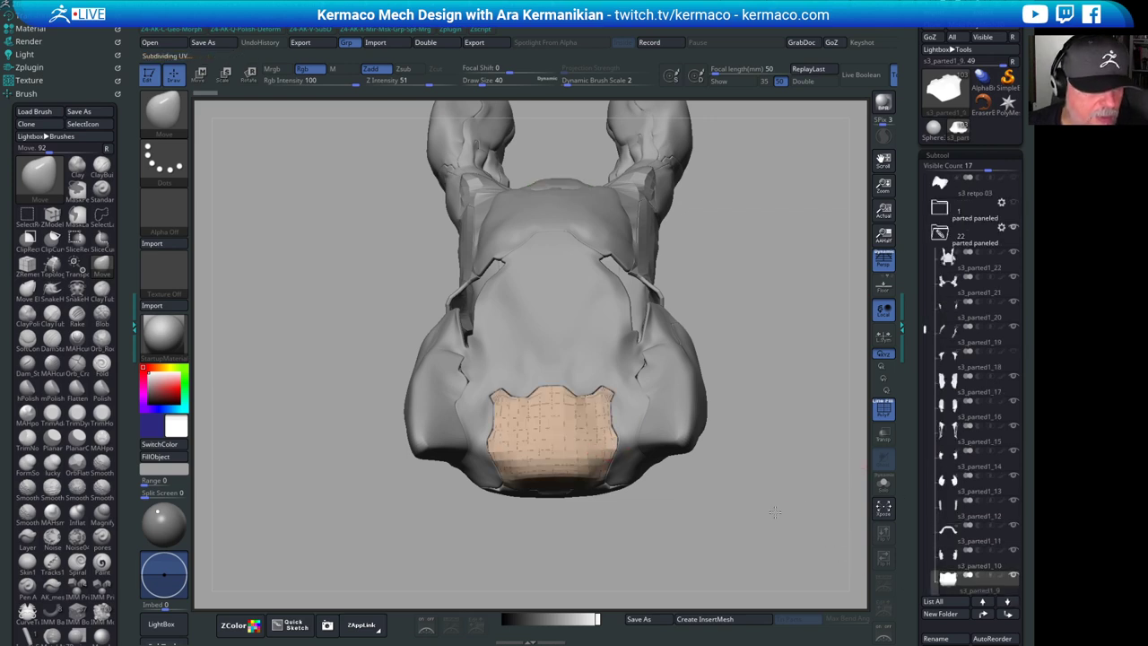
drag(775, 513, 811, 395)
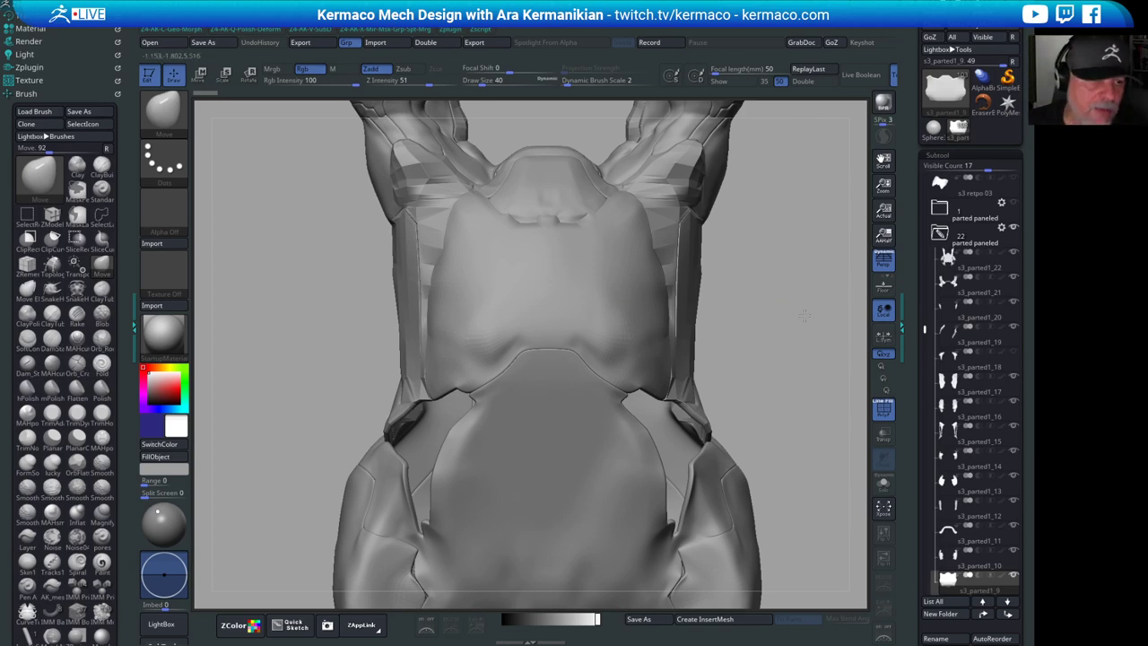
mouse_move(805, 316)
alt+mouse_down()
mouse_move(768, 316)
mouse_move(798, 309)
alt+mouse_up()
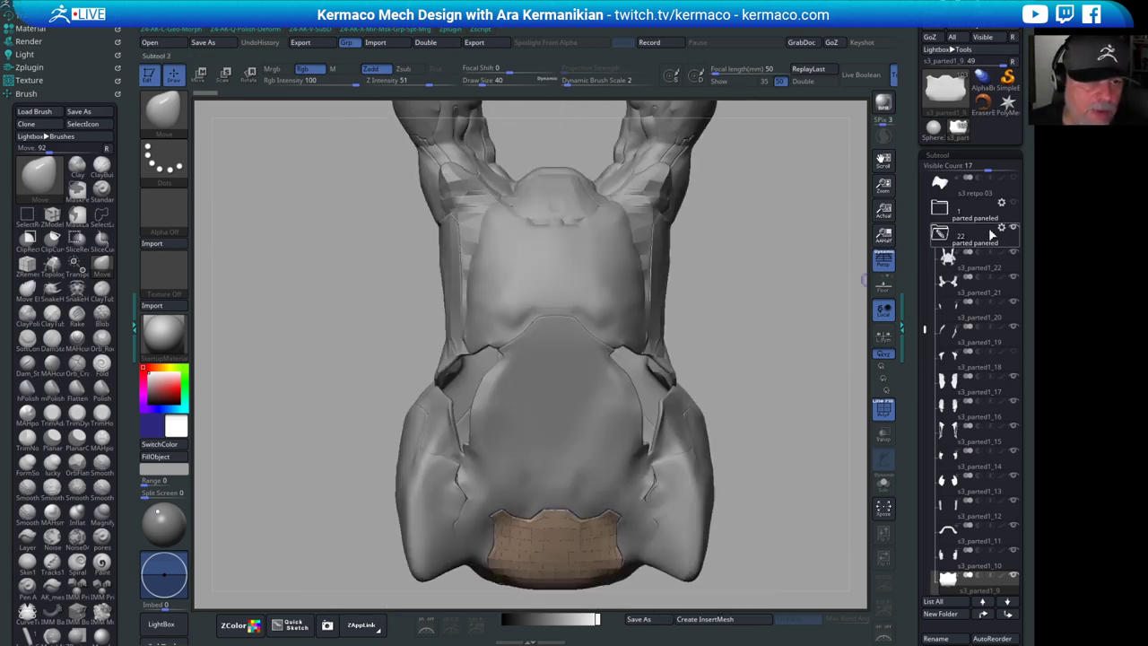
click(1015, 351)
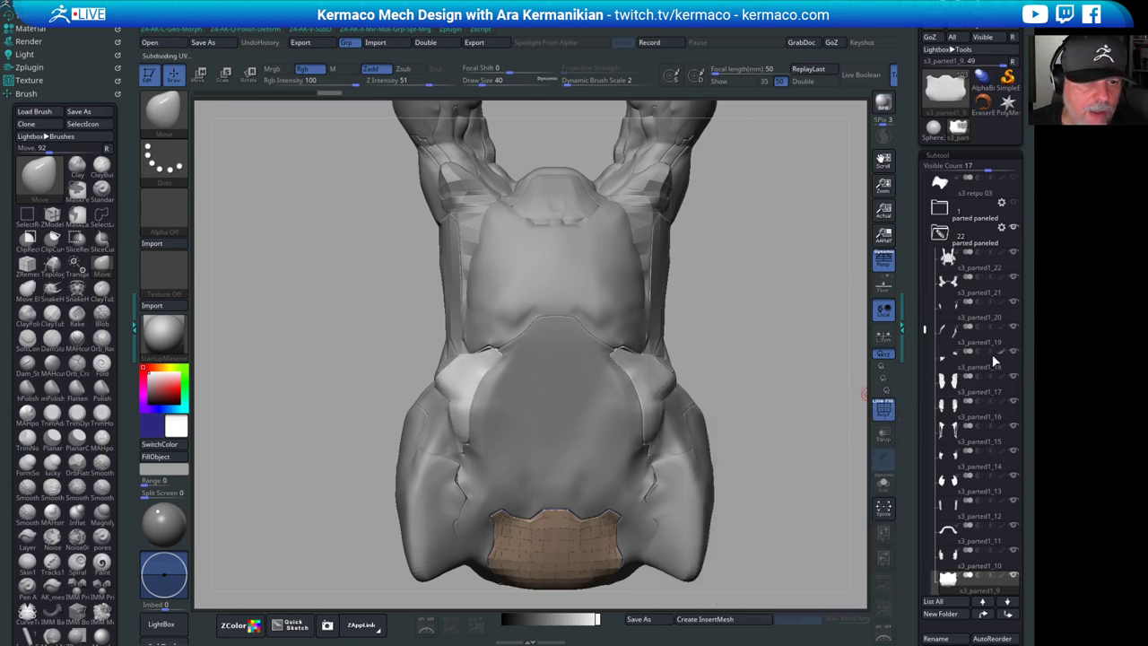
- Reselect the shell s3_parted1_22 and adjust the corners of its central notch against the end panel with the Move brush
mouse_move(819, 387)
mouse_down()
mouse_move(810, 329)
mouse_move(764, 339)
mouse_up()
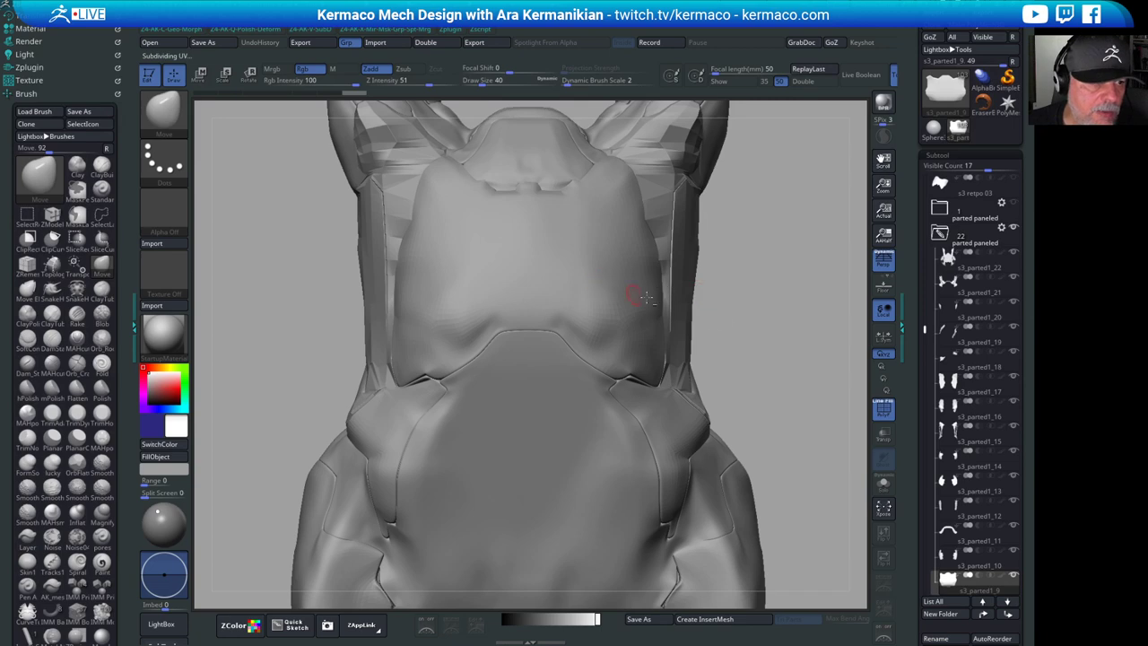
mouse_move(770, 330)
mouse_down()
mouse_move(762, 260)
mouse_move(774, 310)
mouse_move(792, 320)
mouse_move(718, 210)
mouse_move(723, 168)
mouse_move(710, 196)
mouse_move(751, 212)
mouse_move(671, 197)
mouse_move(729, 159)
mouse_move(645, 244)
mouse_move(687, 241)
mouse_up()
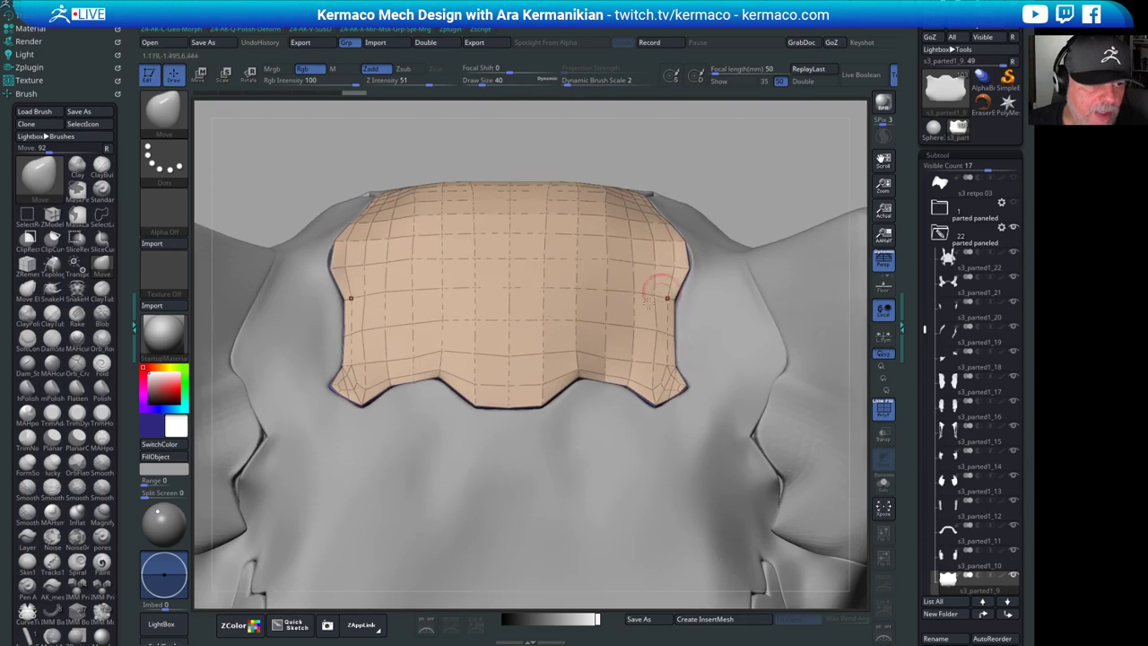
mouse_move(760, 156)
mouse_down()
mouse_move(693, 134)
mouse_move(691, 166)
mouse_move(731, 185)
mouse_move(741, 230)
mouse_up()
alt+click(559, 365)
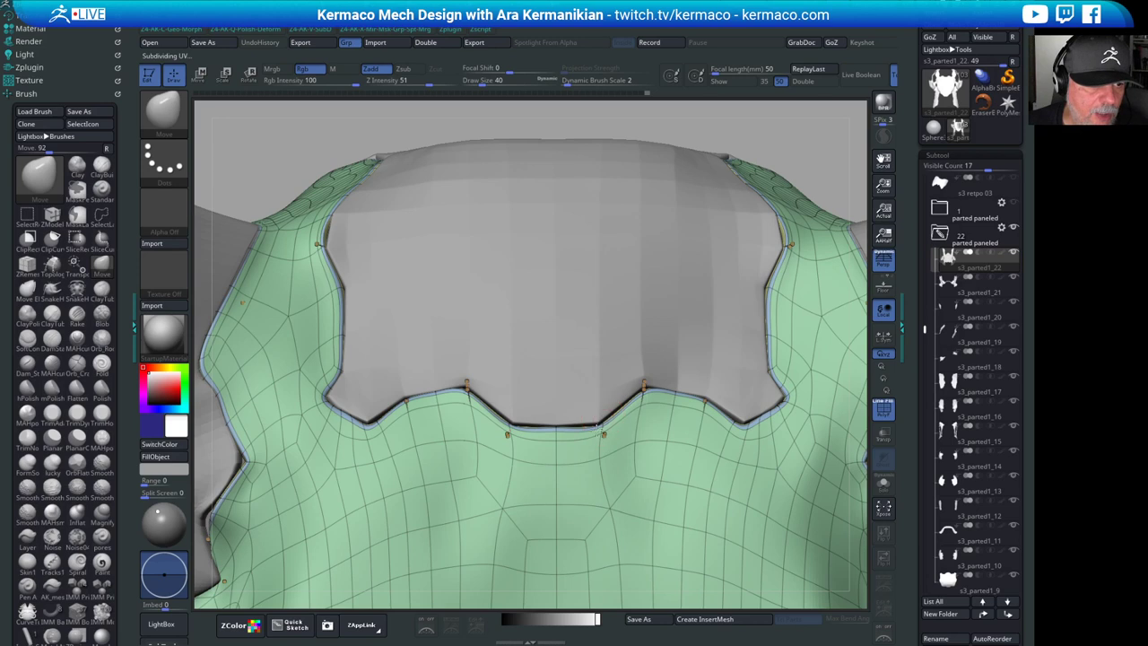
mouse_move(602, 430)
mouse_down()
mouse_move(531, 429)
mouse_move(531, 418)
mouse_up()
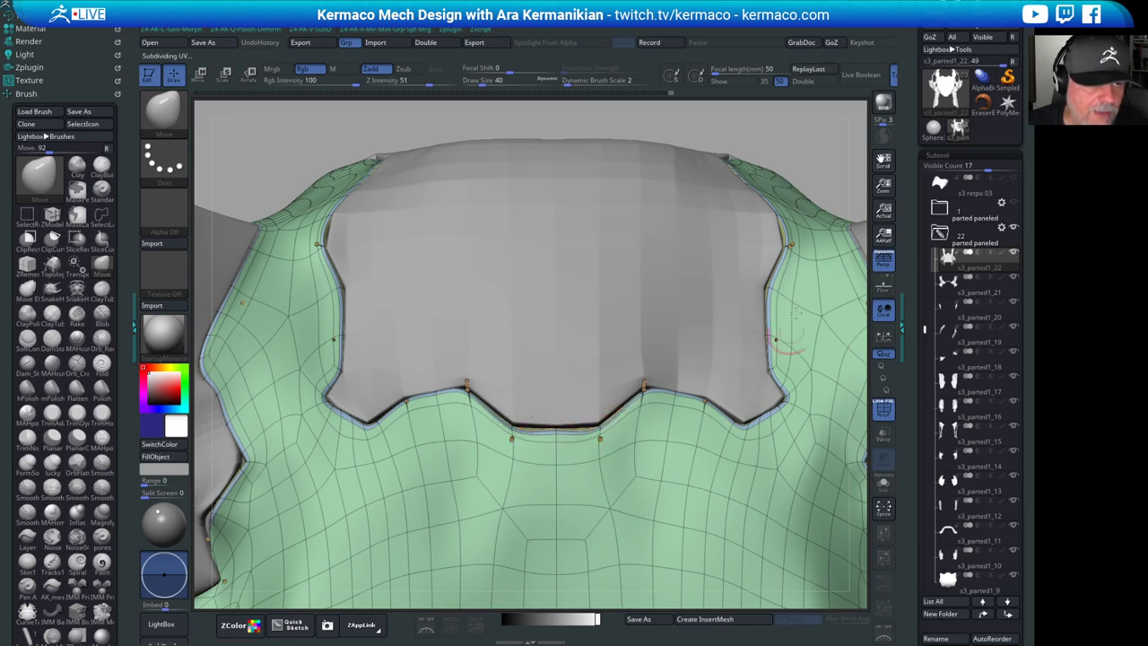
alt+drag(842, 149, 790, 76)
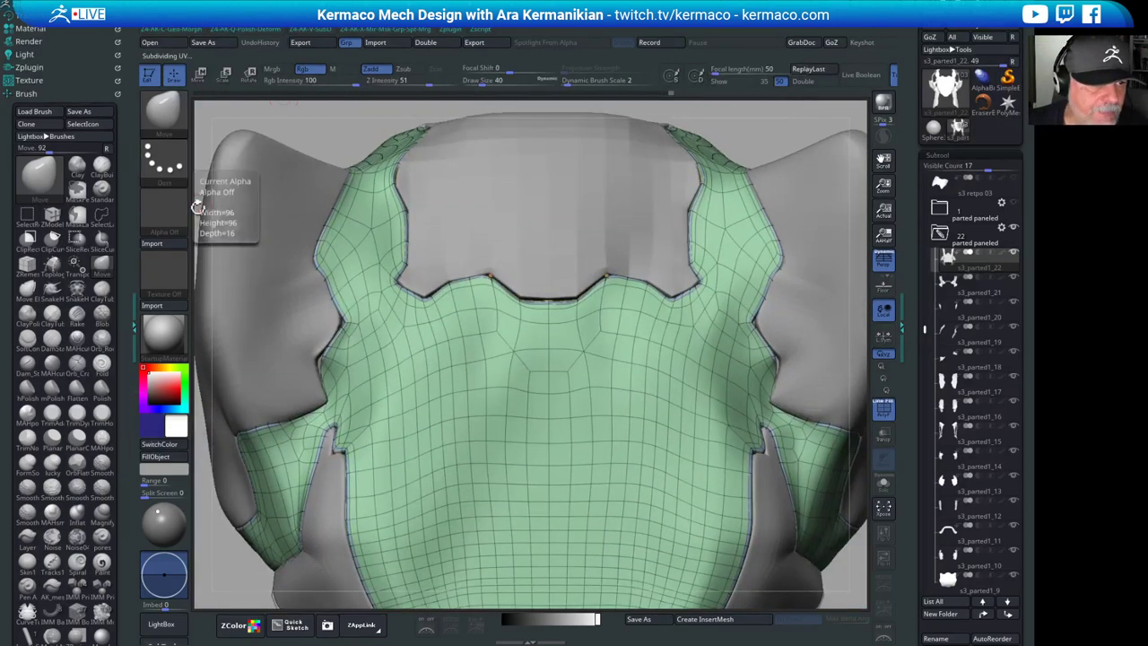
alt+drag(780, 128, 780, 300)
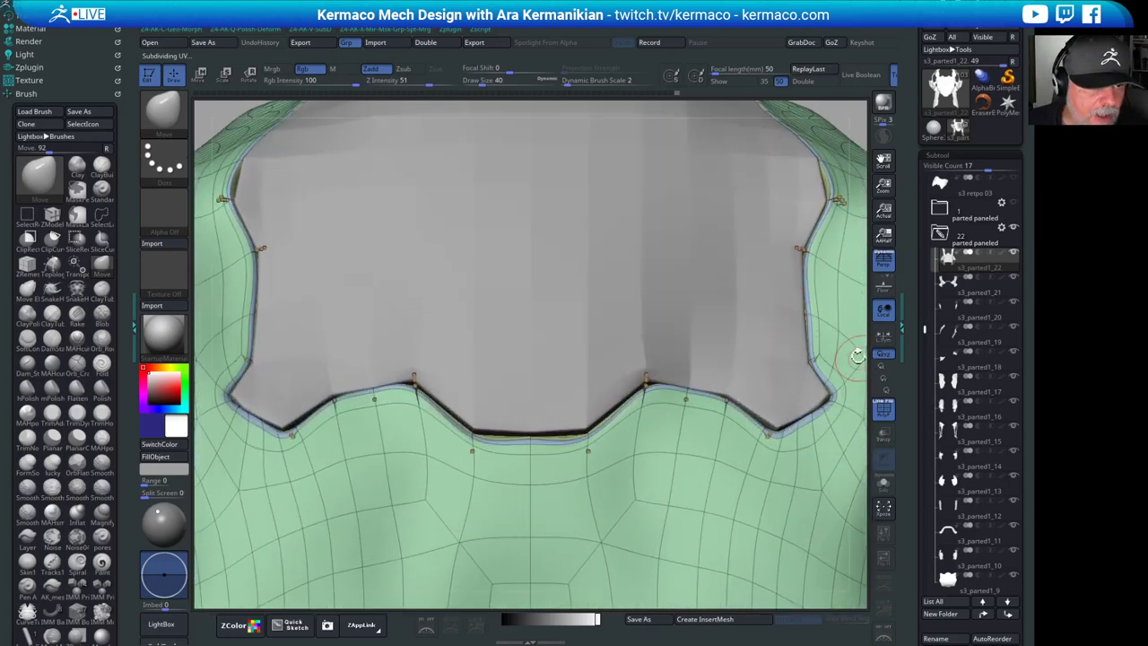
- Enlarge the Move brush to draw size 65 and pull the shell's upper corner into the notch of the adjoining top panel
drag(841, 106, 744, 289)
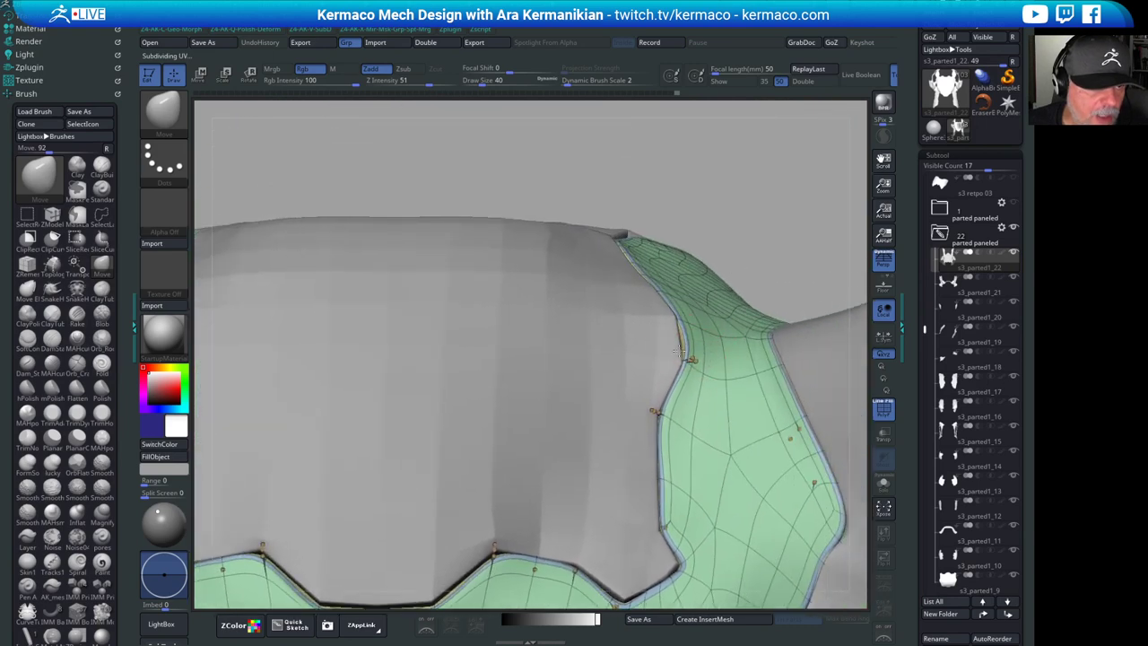
drag(810, 206, 700, 301)
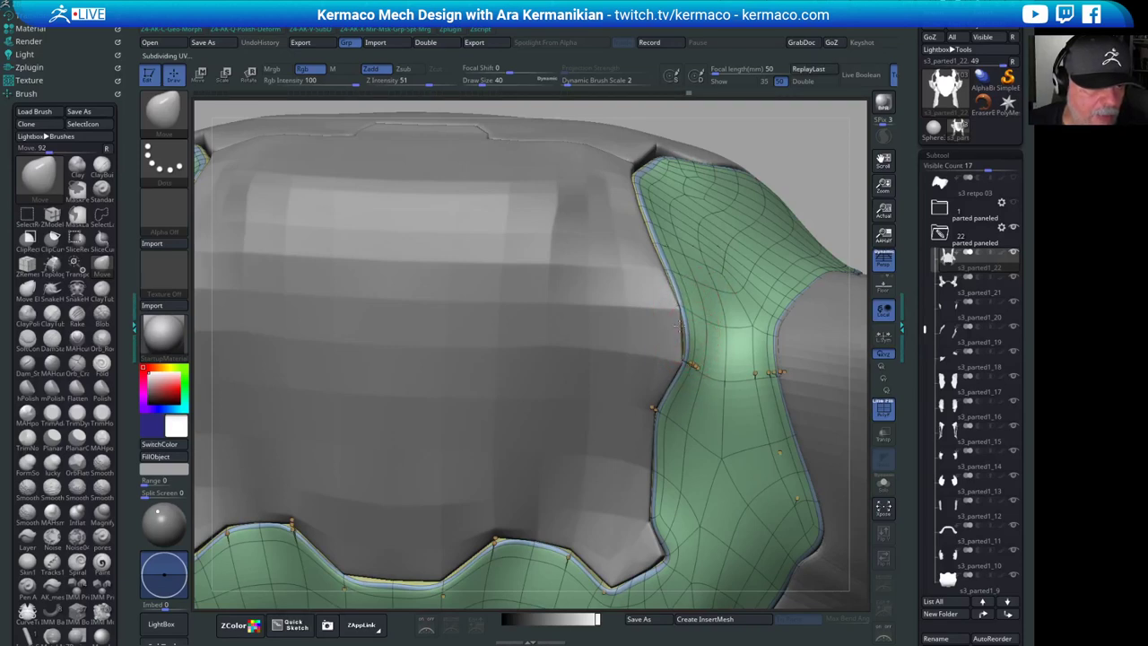
drag(841, 128, 808, 395)
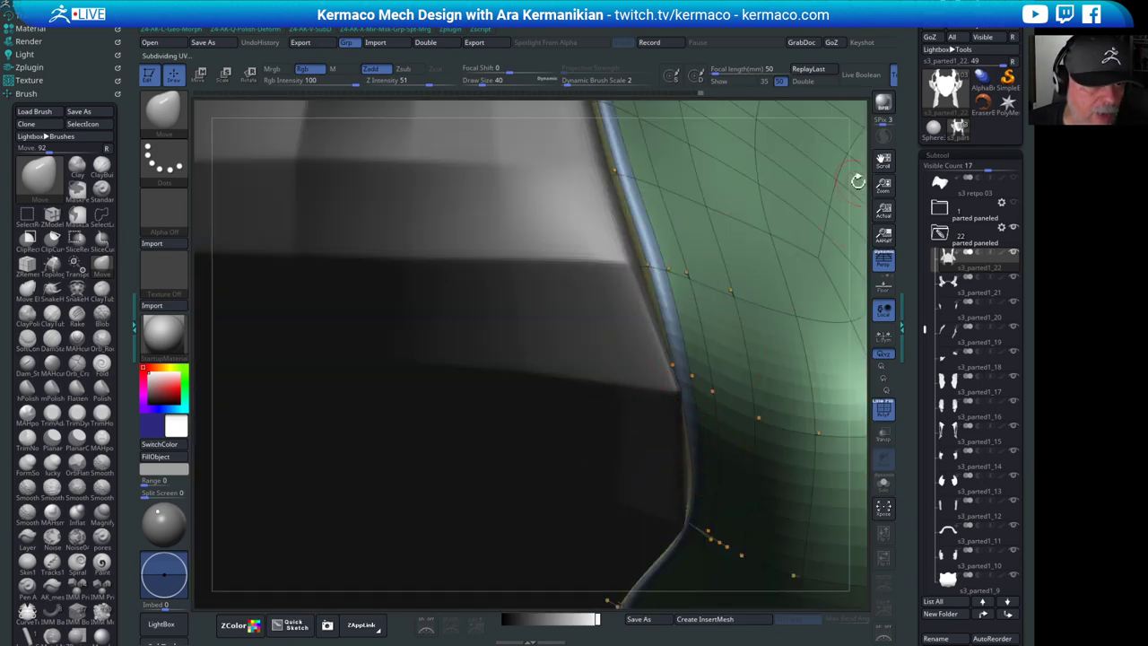
drag(862, 160, 616, 159)
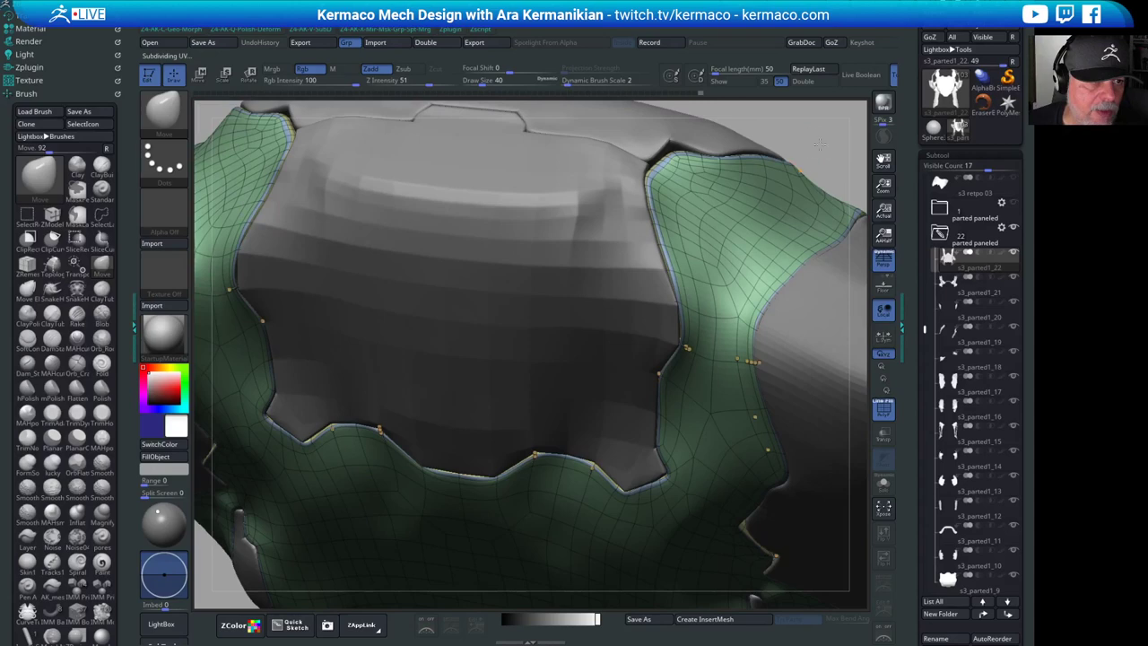
drag(827, 150, 543, 499)
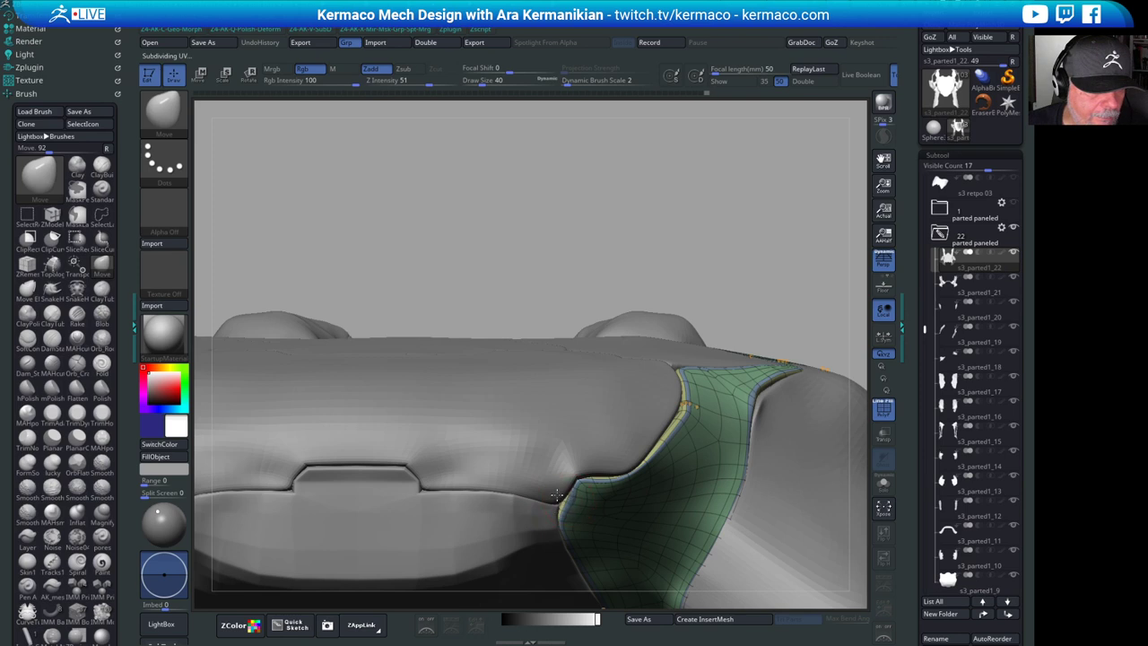
mouse_move(682, 256)
mouse_down()
mouse_move(722, 278)
mouse_move(702, 246)
mouse_move(647, 215)
mouse_move(621, 230)
mouse_up()
key(])
key(])
key(])
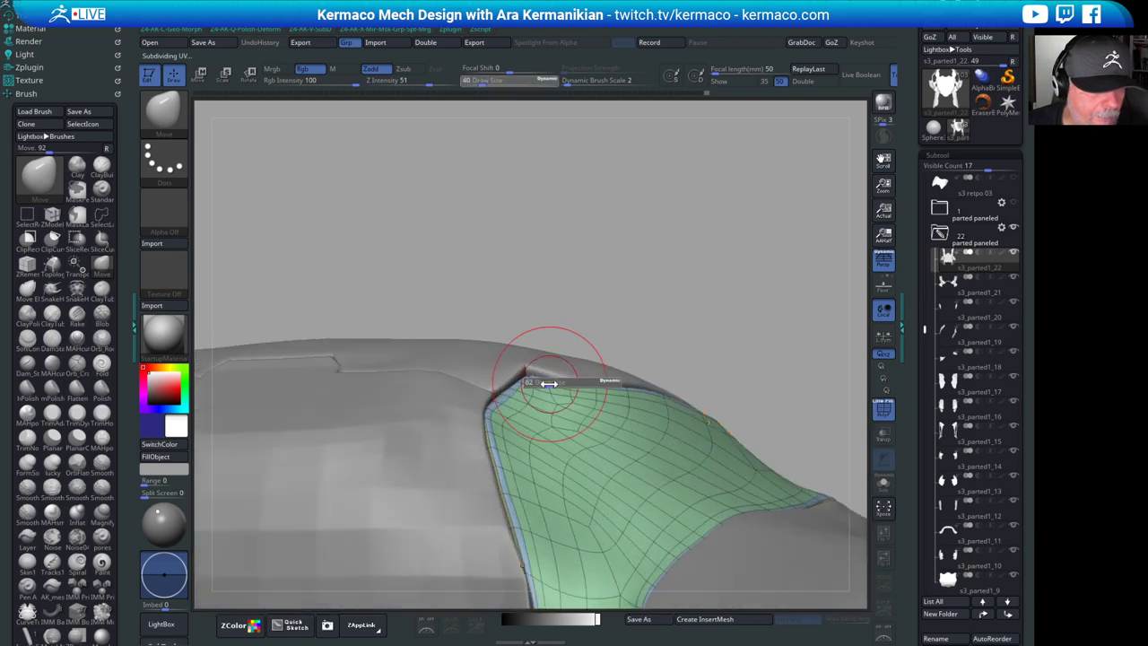
drag(551, 384, 551, 411)
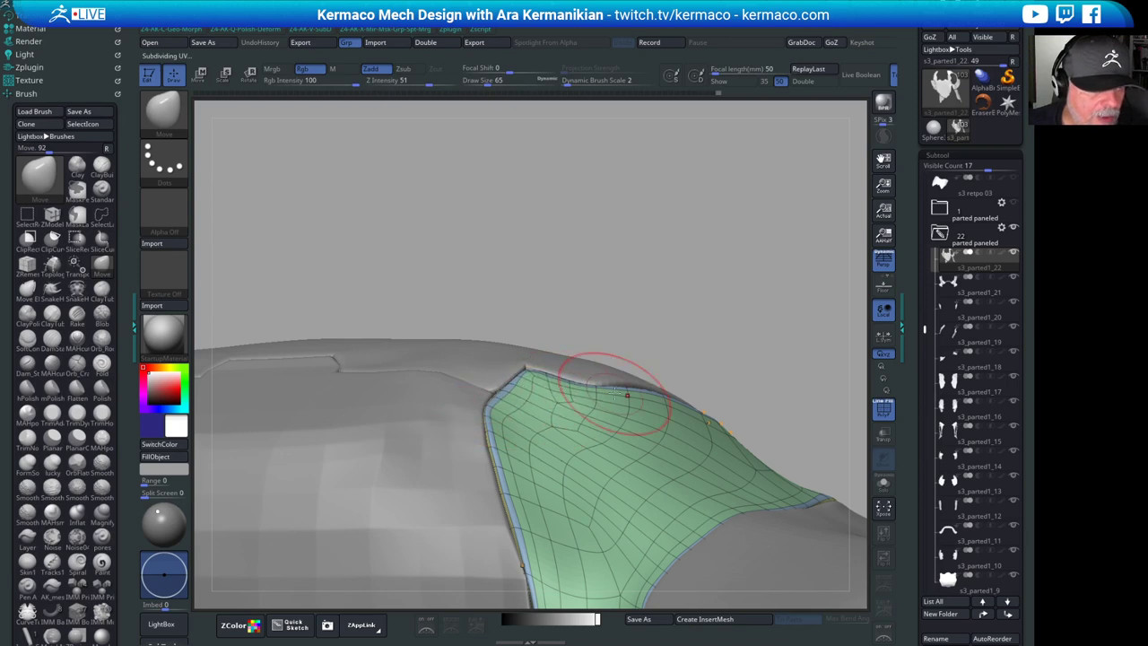
- Adjust the shell's upper edge and side edge with the Move brush to follow the seams of the neighbouring panels
drag(713, 326, 708, 356)
drag(653, 384, 665, 383)
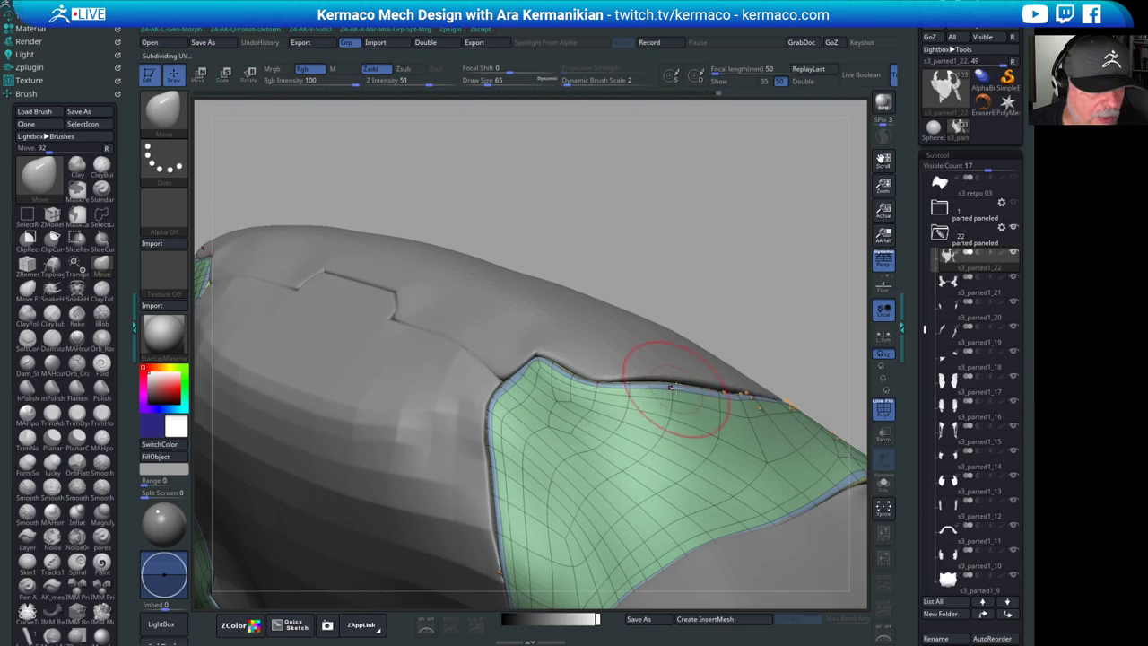
drag(743, 296, 723, 375)
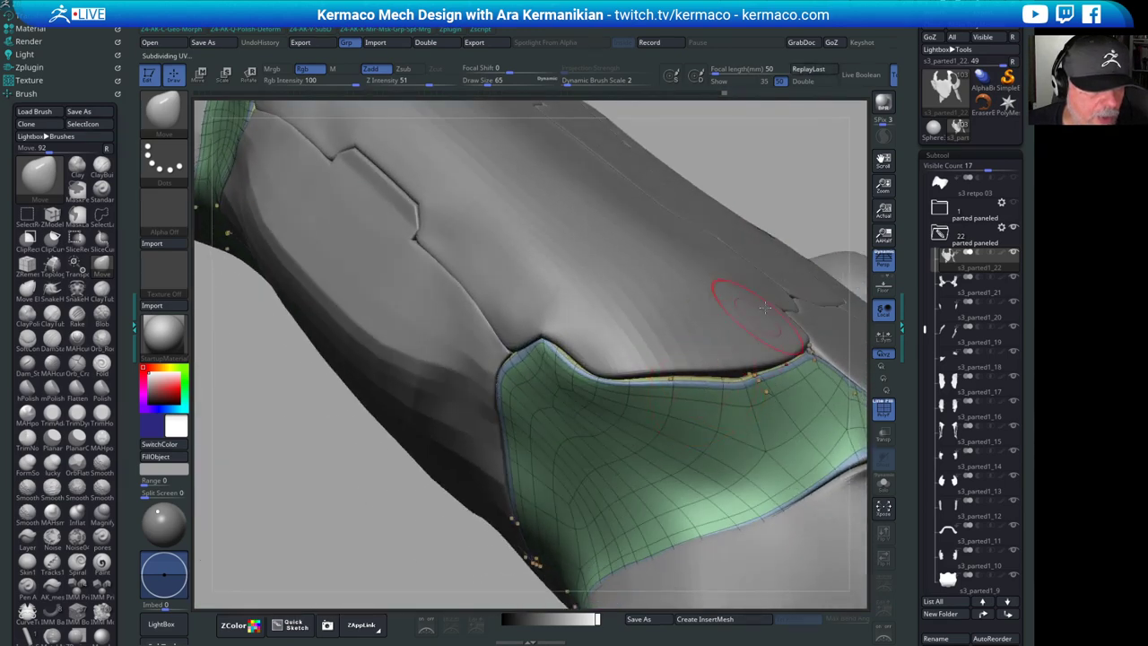
mouse_move(764, 308)
right_down()
mouse_move(588, 359)
mouse_move(578, 339)
mouse_move(634, 322)
mouse_move(644, 238)
mouse_move(531, 357)
right_up()
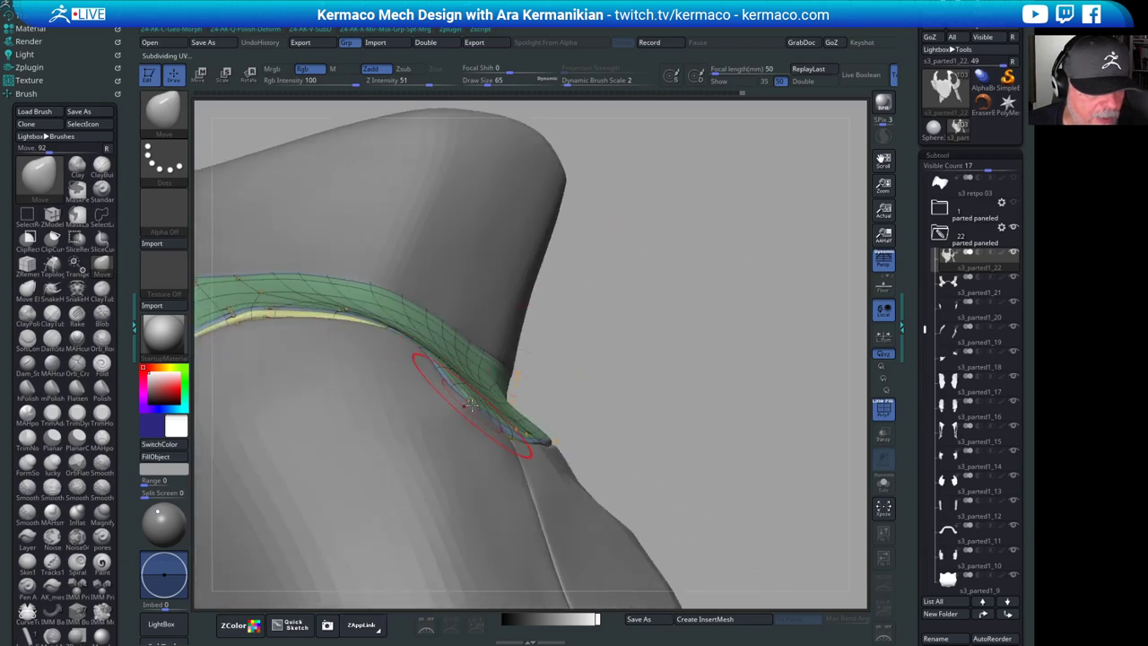
mouse_move(687, 395)
right_down()
mouse_move(655, 354)
mouse_move(610, 381)
right_up()
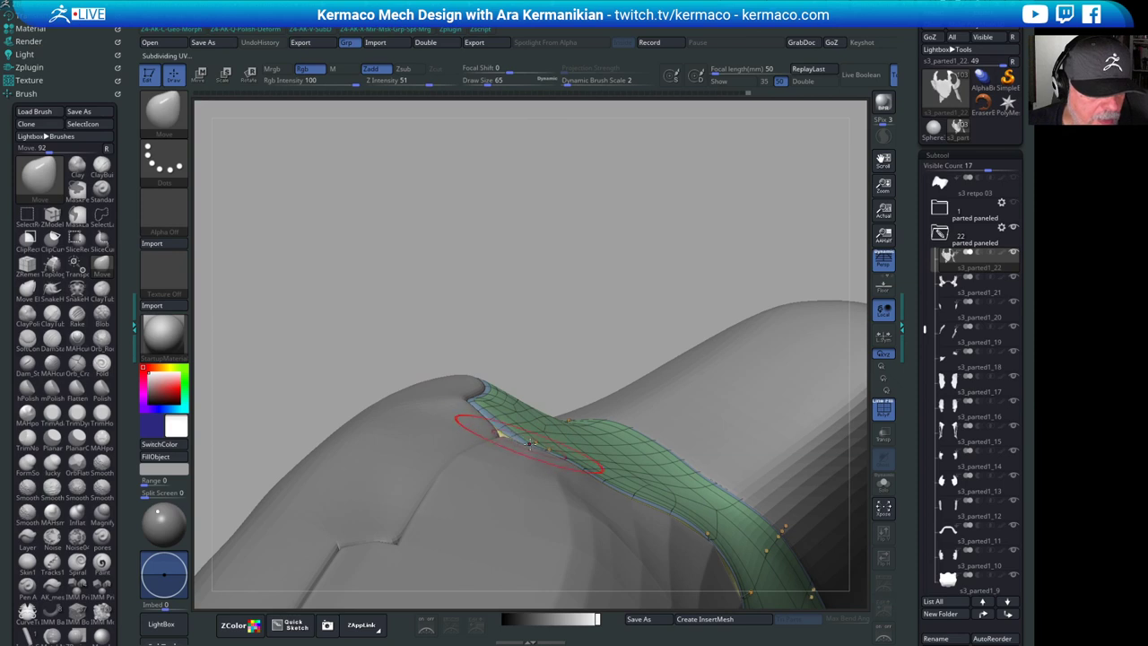
drag(585, 294, 546, 256)
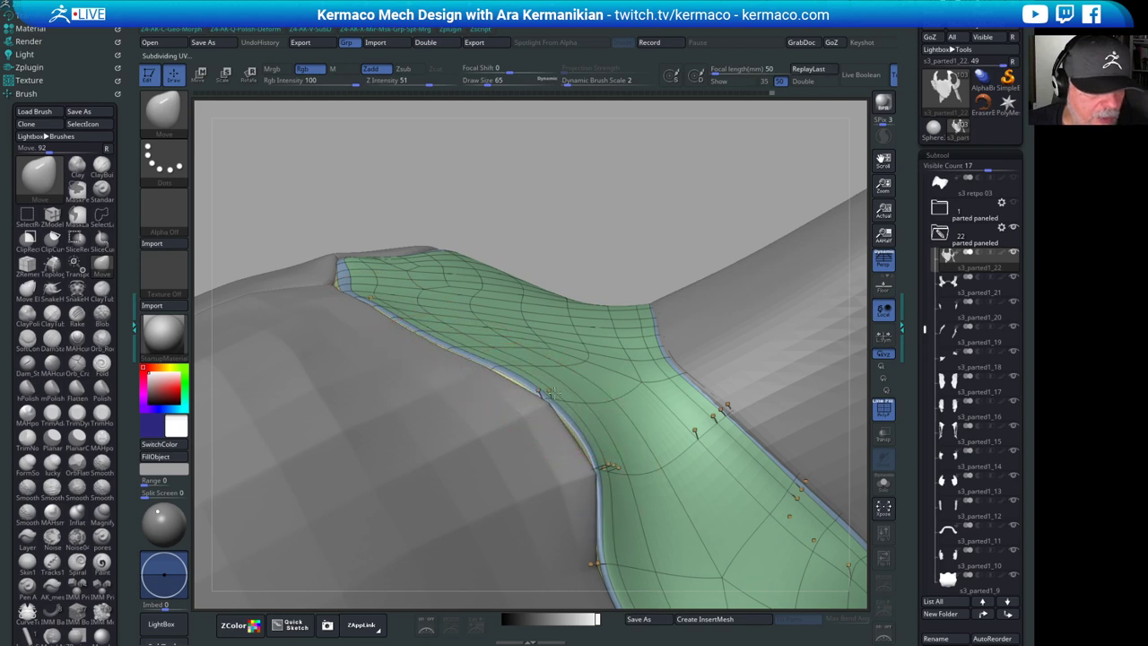
alt+drag(662, 186, 845, 119)
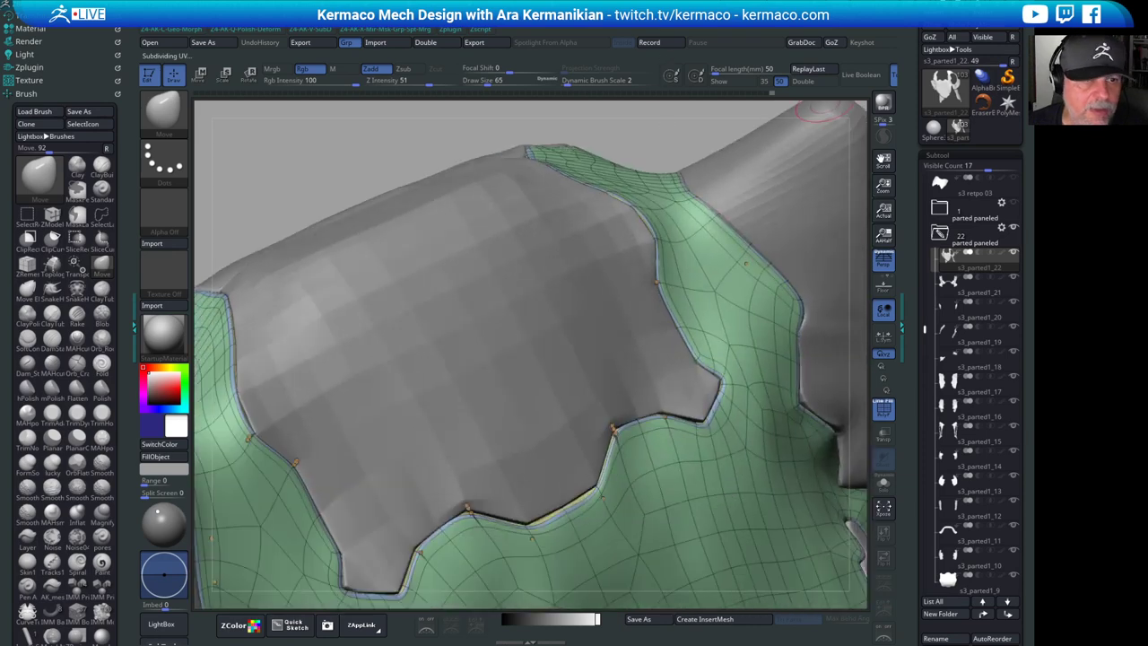
- Select the end panel s3_parted1_9 and set its Dynamic Subdiv QGrid to 0
click(979, 591)
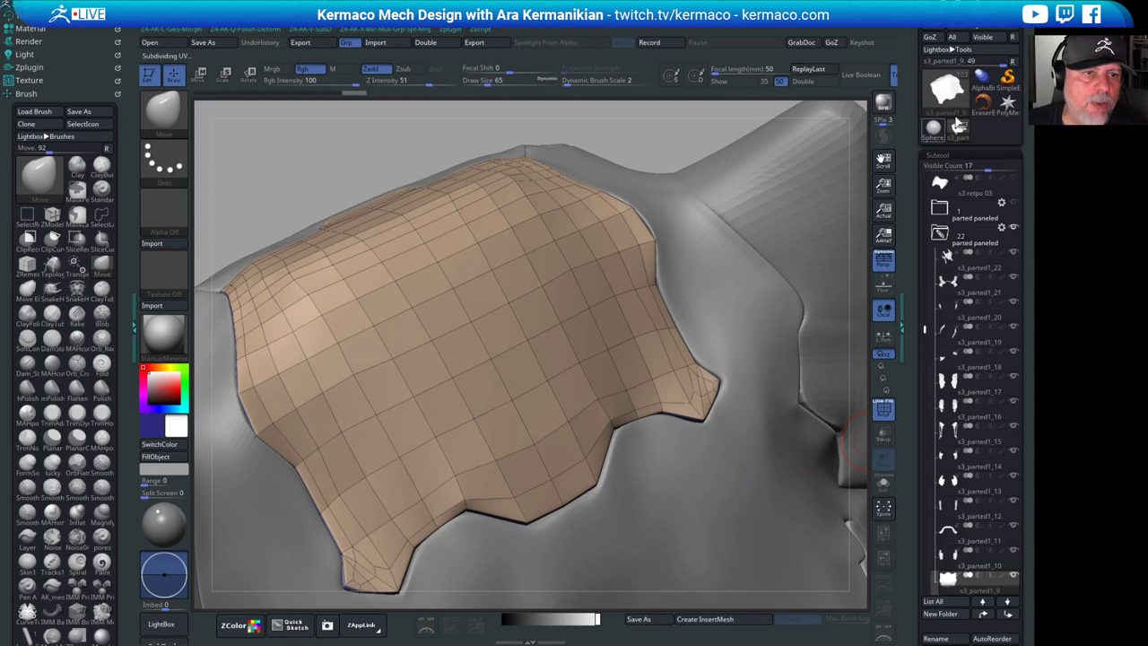
drag(924, 332, 942, 178)
drag(907, 244, 908, 117)
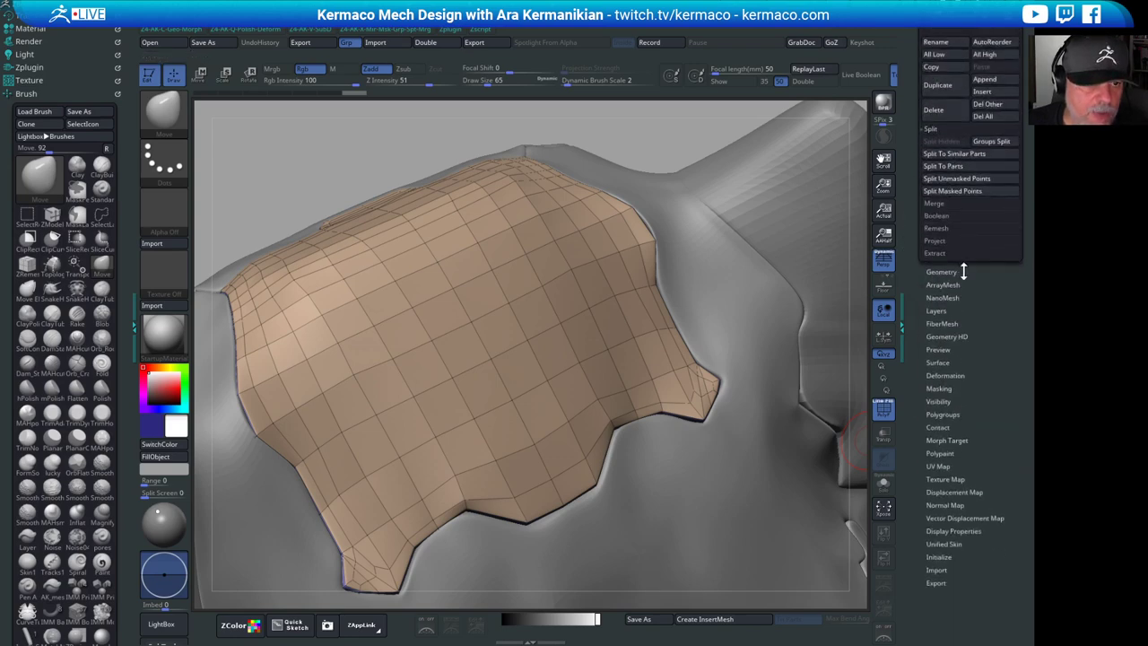
click(960, 272)
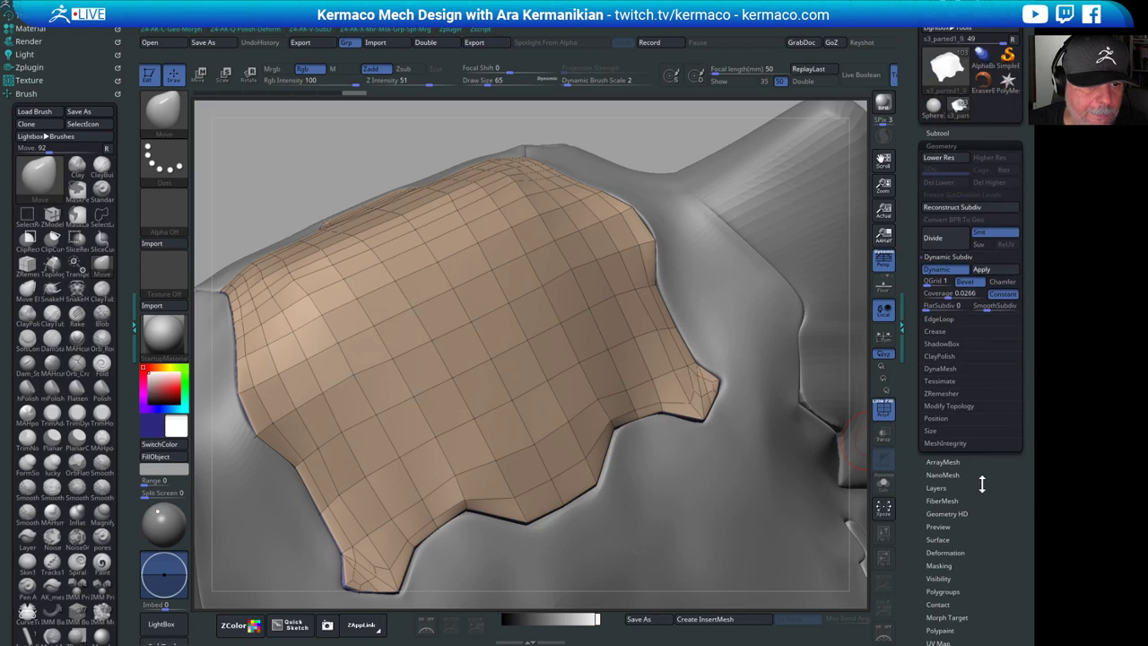
click(933, 274)
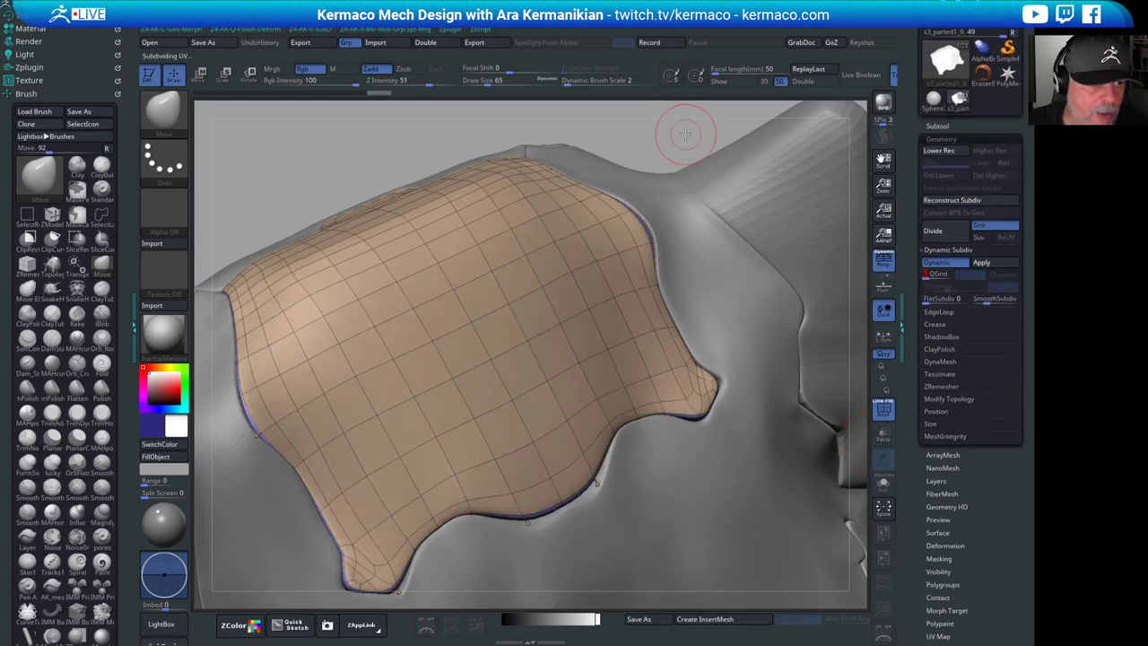
drag(686, 134, 725, 155)
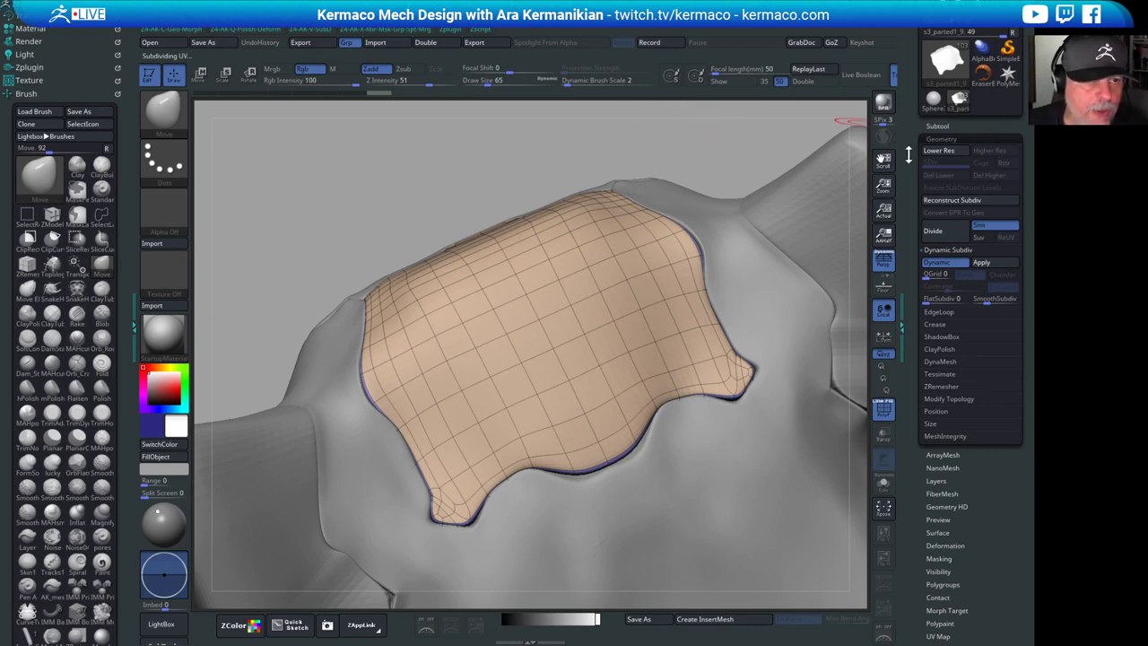
drag(910, 148, 917, 243)
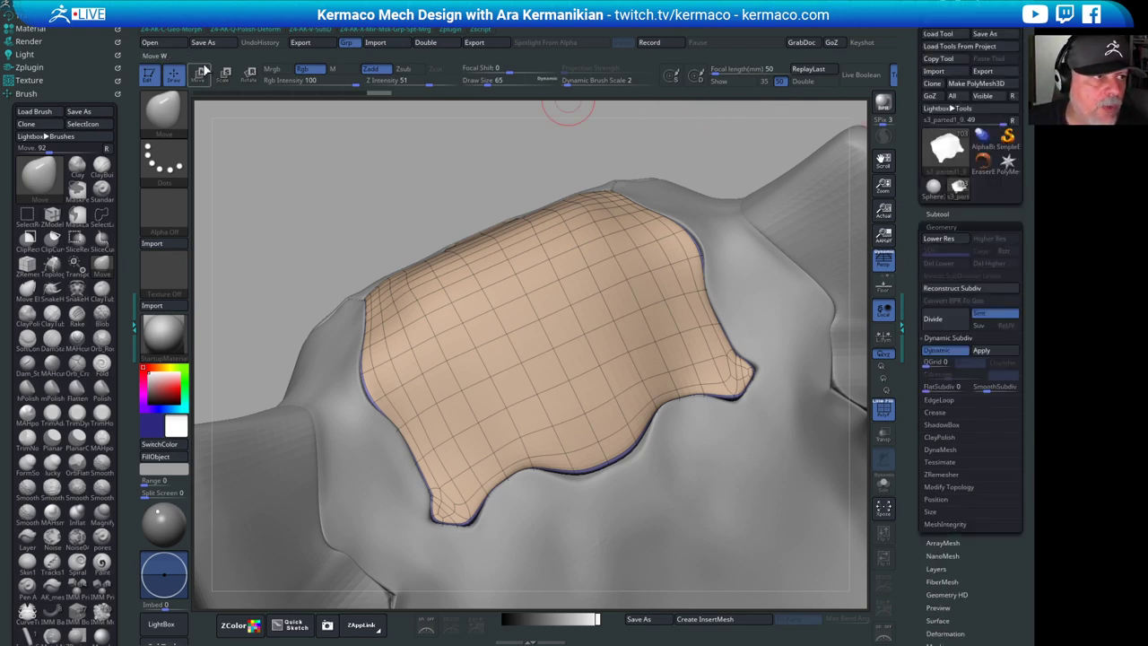
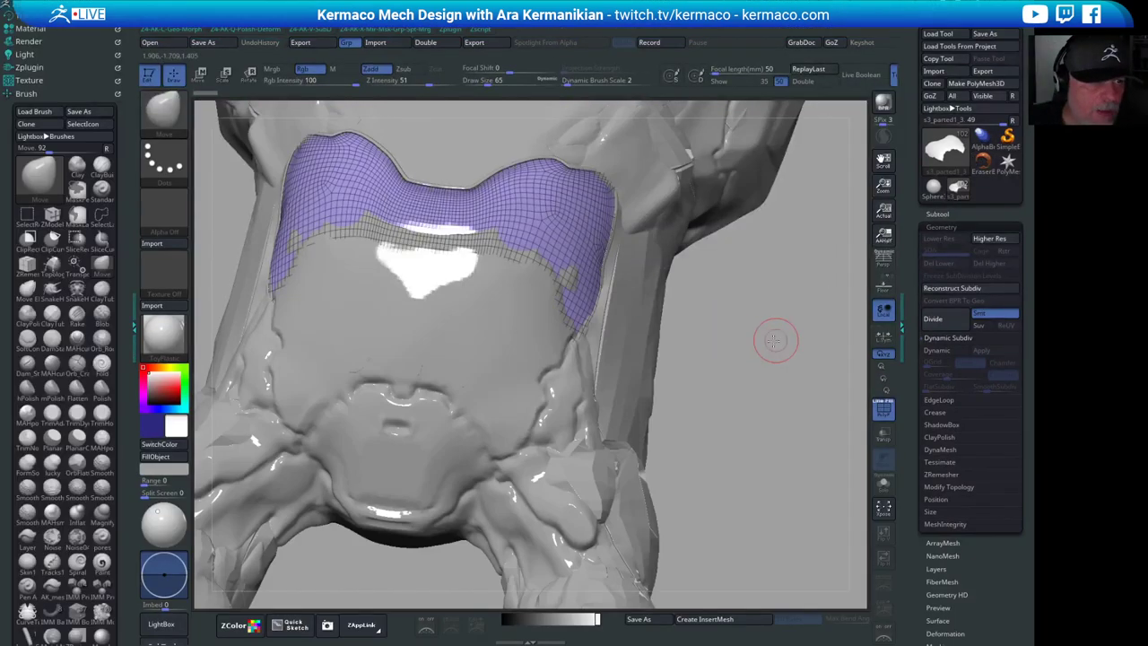
- Show the subtool list and select the thin outline strip s3_parted1_2 around the purple panel
mouse_move(773, 341)
mouse_down()
mouse_move(709, 339)
mouse_move(763, 291)
mouse_move(795, 368)
mouse_move(826, 374)
mouse_up()
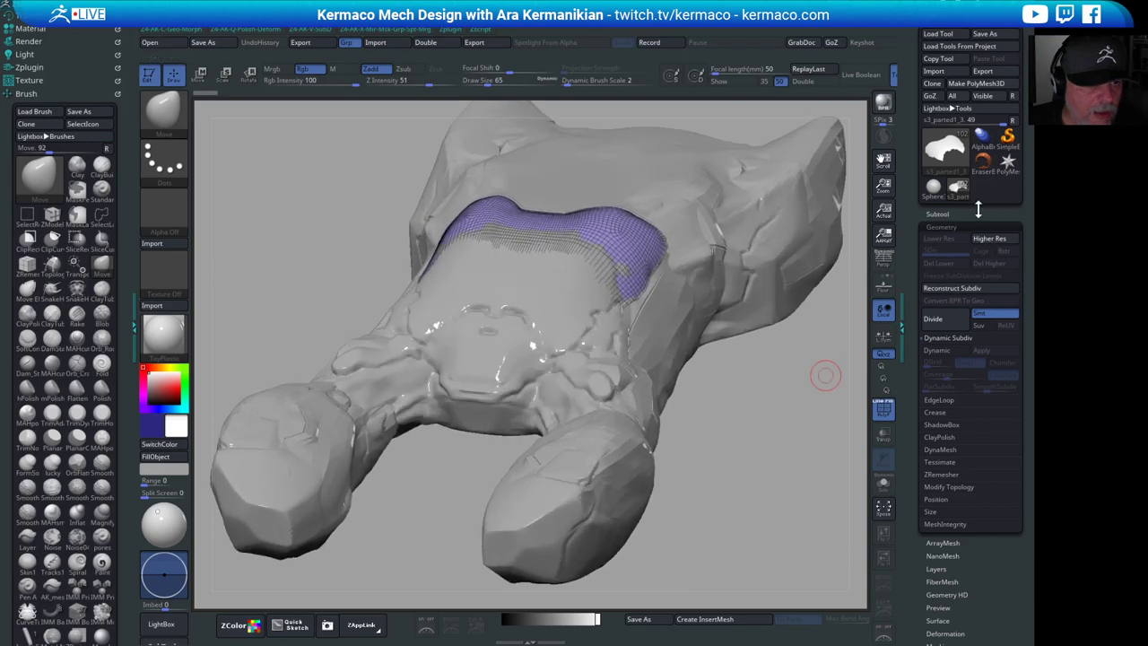
click(937, 213)
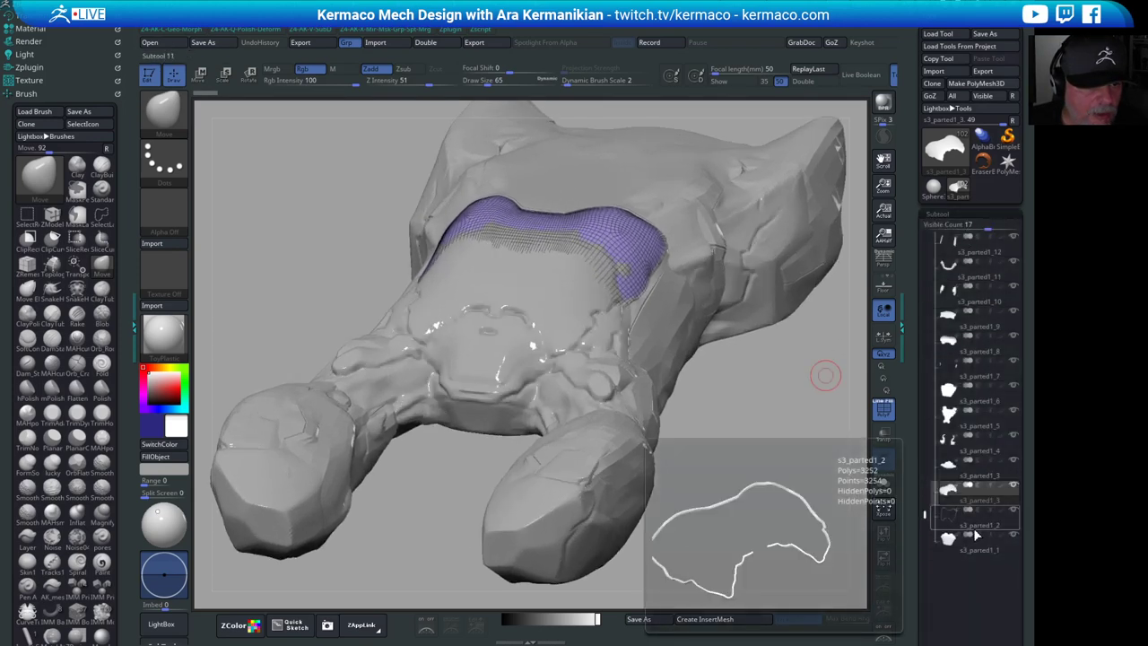
mouse_move(823, 491)
mouse_down()
mouse_move(808, 485)
mouse_move(789, 413)
mouse_move(626, 294)
mouse_up()
click(994, 524)
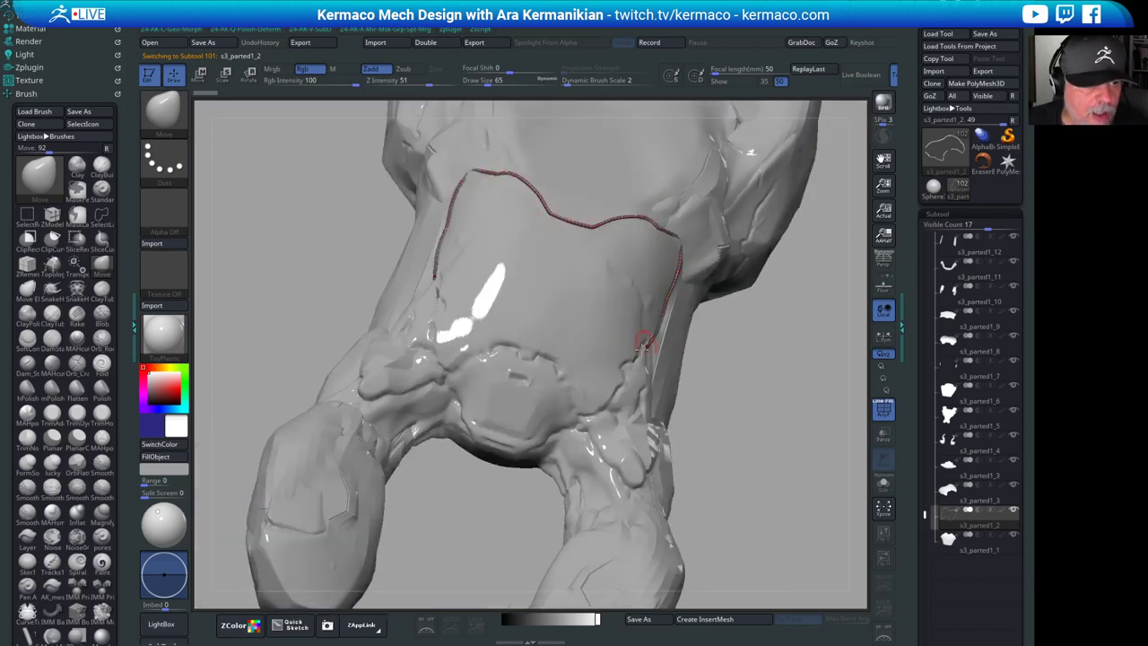
drag(773, 433, 695, 376)
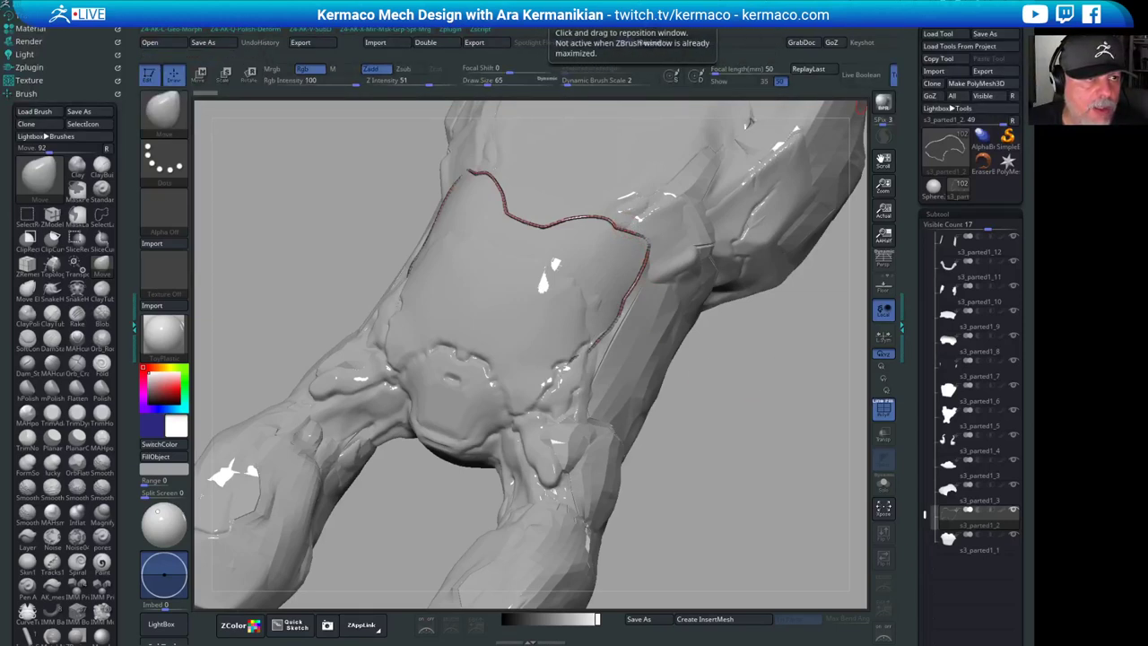
click(1004, 11)
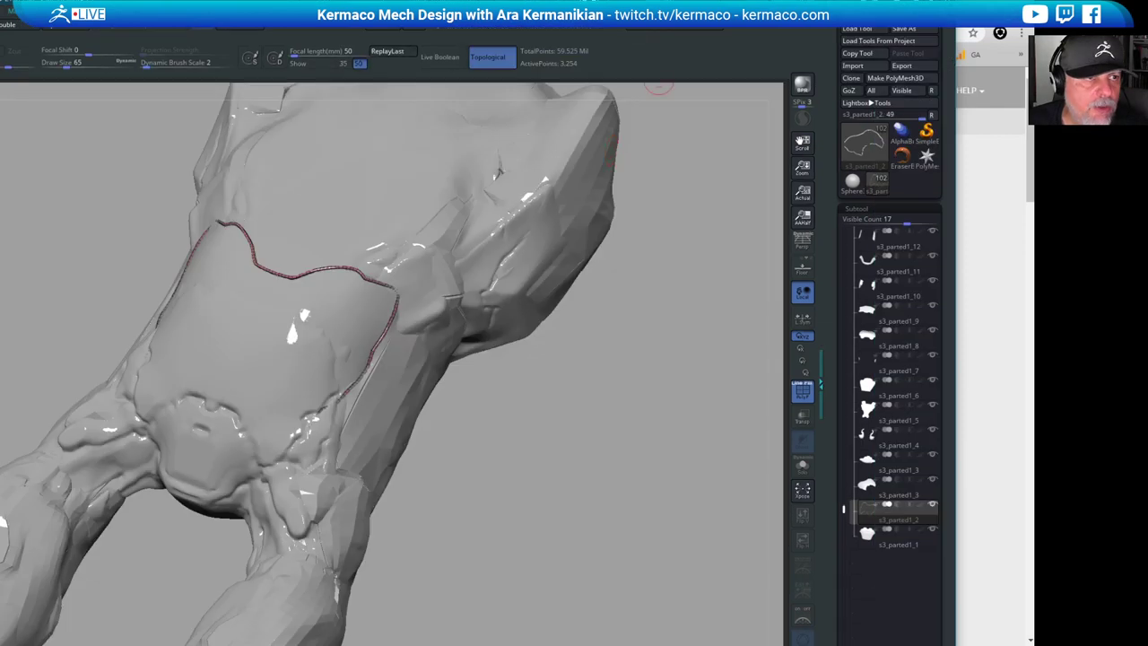
drag(597, 6, 1147, 35)
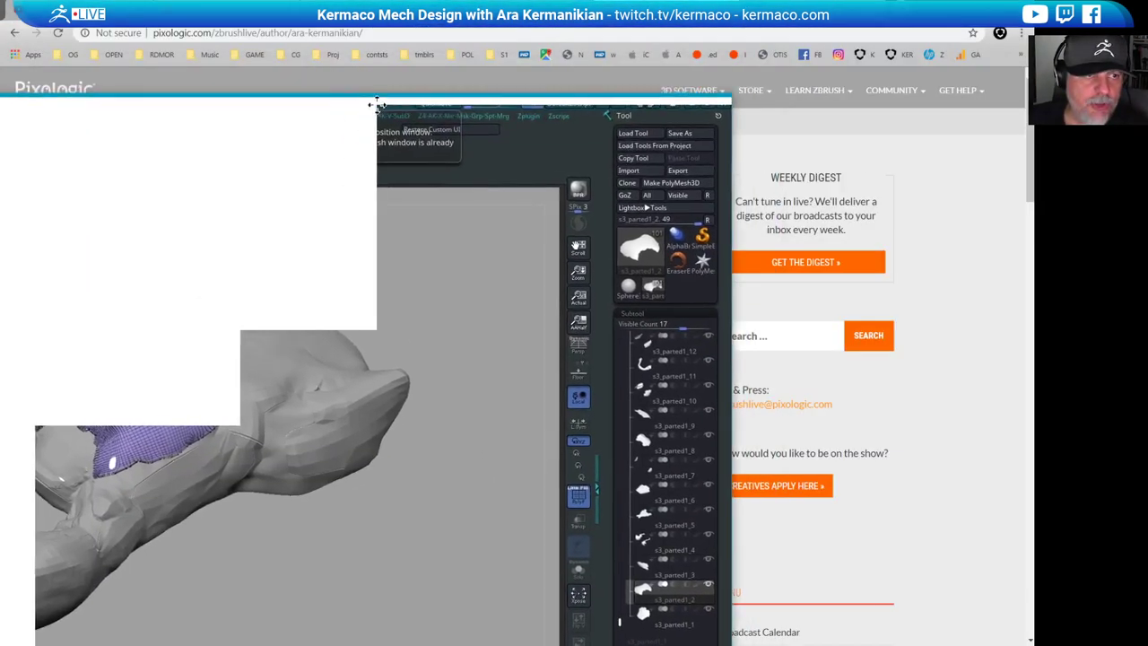
drag(377, 105, 446, 88)
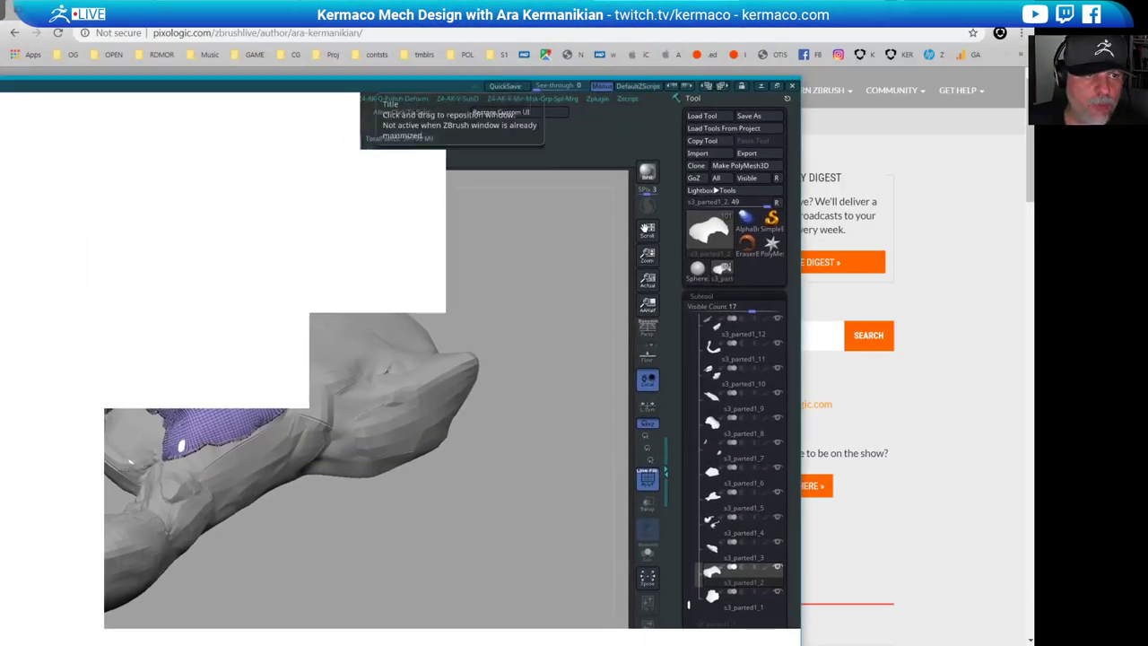
click(778, 86)
- Assign the ToyPlastic material to the model
mouse_move(730, 428)
mouse_down()
mouse_move(743, 455)
mouse_move(751, 437)
mouse_up()
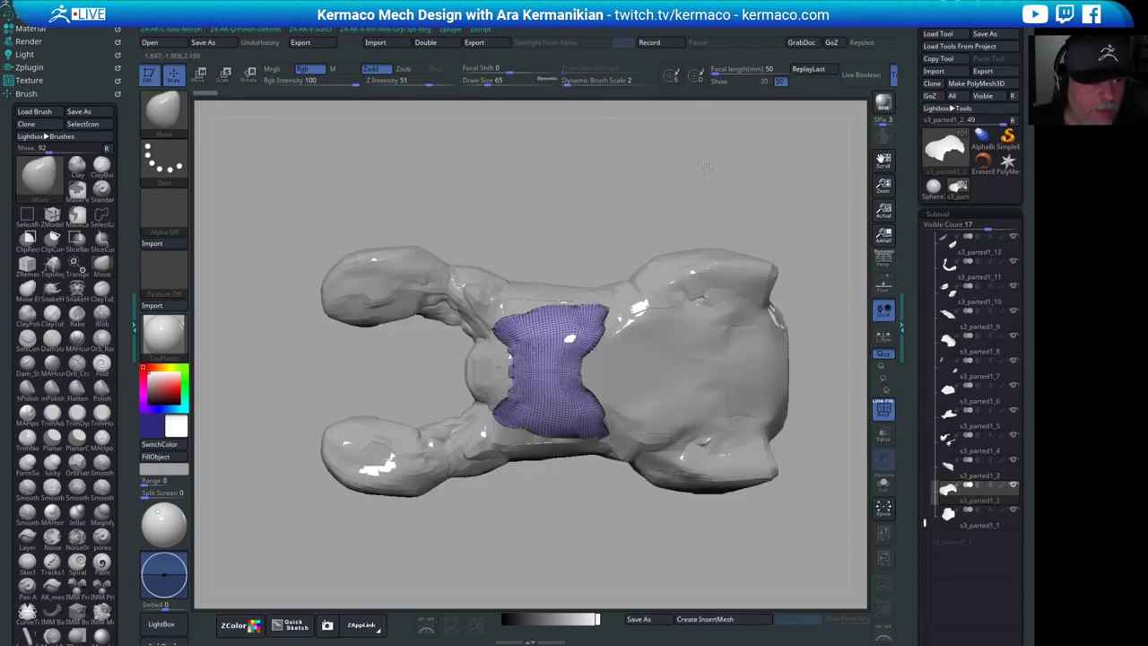
mouse_move(652, 177)
mouse_down()
mouse_move(685, 185)
mouse_move(717, 154)
mouse_move(807, 236)
mouse_move(741, 190)
mouse_move(757, 141)
mouse_move(784, 174)
mouse_move(793, 356)
mouse_move(777, 405)
mouse_move(271, 343)
mouse_up()
click(160, 344)
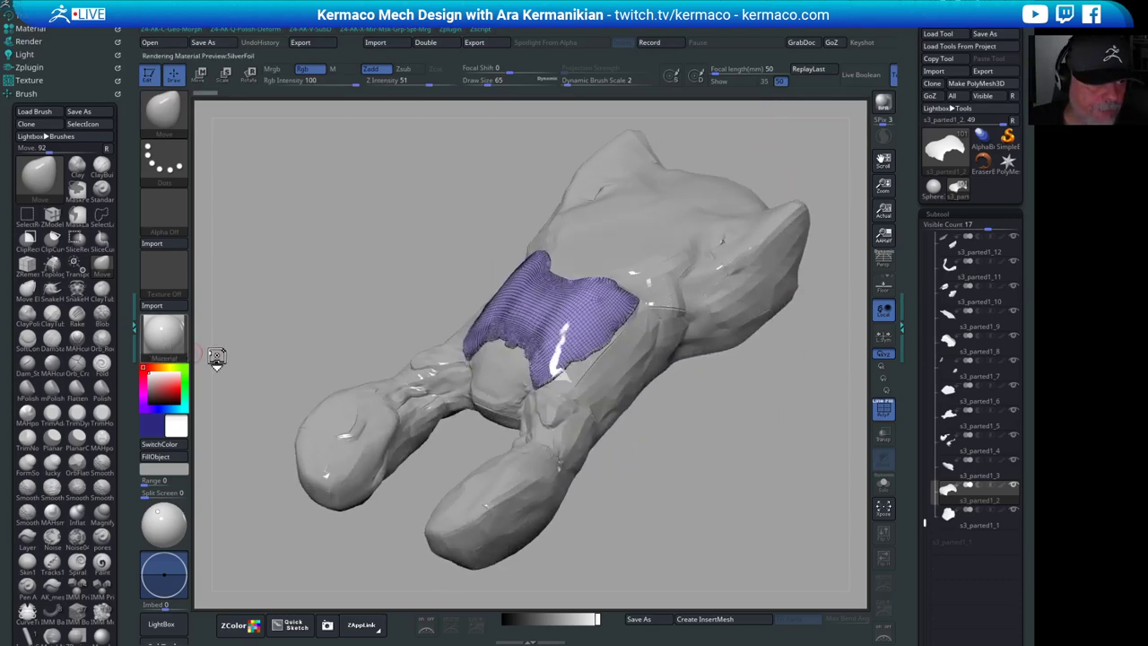
mouse_move(576, 551)
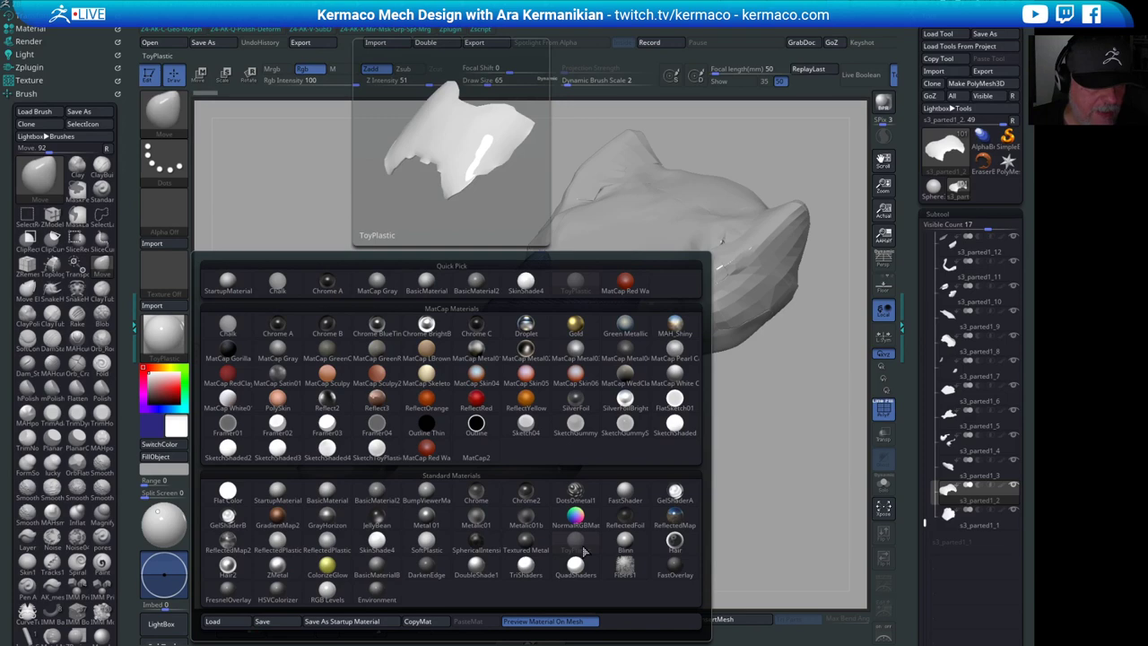
click(576, 549)
mouse_move(726, 469)
mouse_down()
mouse_move(750, 481)
mouse_move(707, 521)
mouse_move(747, 461)
mouse_up()
drag(736, 425, 687, 431)
drag(712, 185, 741, 218)
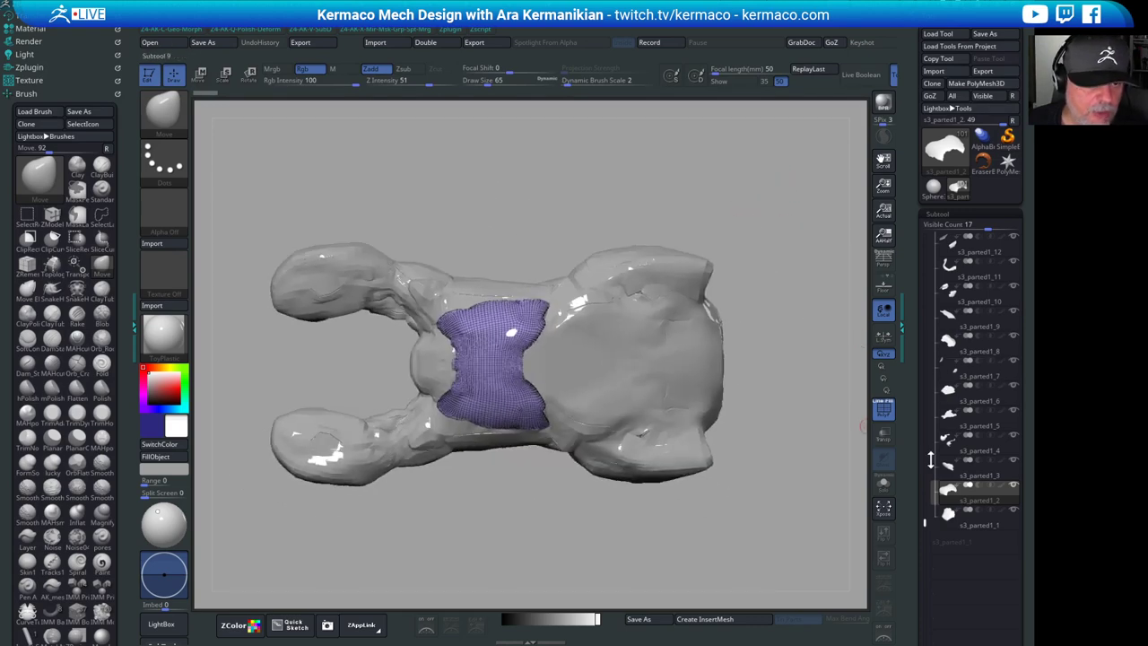
mouse_move(924, 520)
mouse_down()
mouse_move(949, 377)
mouse_move(926, 430)
mouse_move(924, 498)
mouse_up()
drag(799, 426, 555, 525)
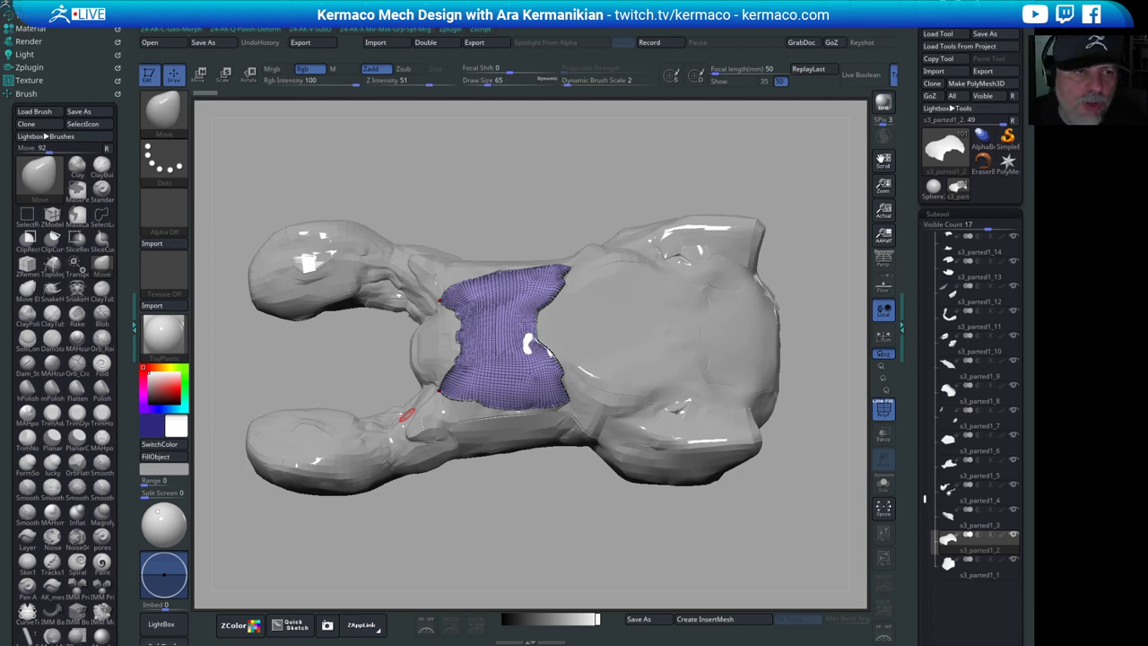
drag(793, 135, 790, 174)
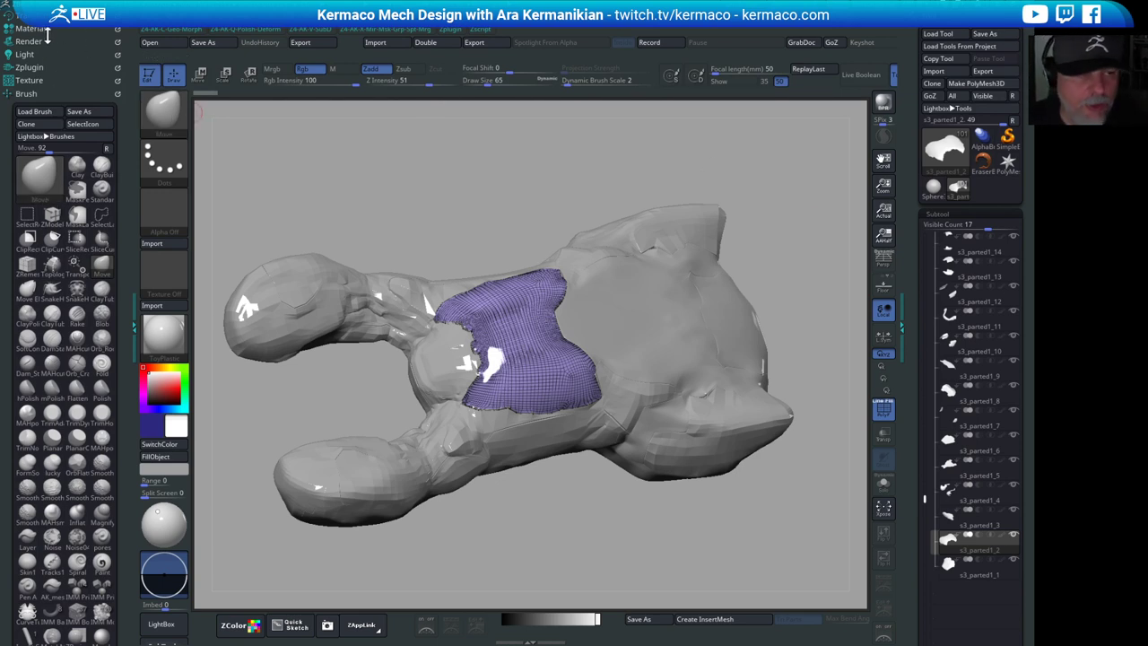
- Switch to the web browser and open zbrushcentral.com in a new tab
key(alt+Tab)
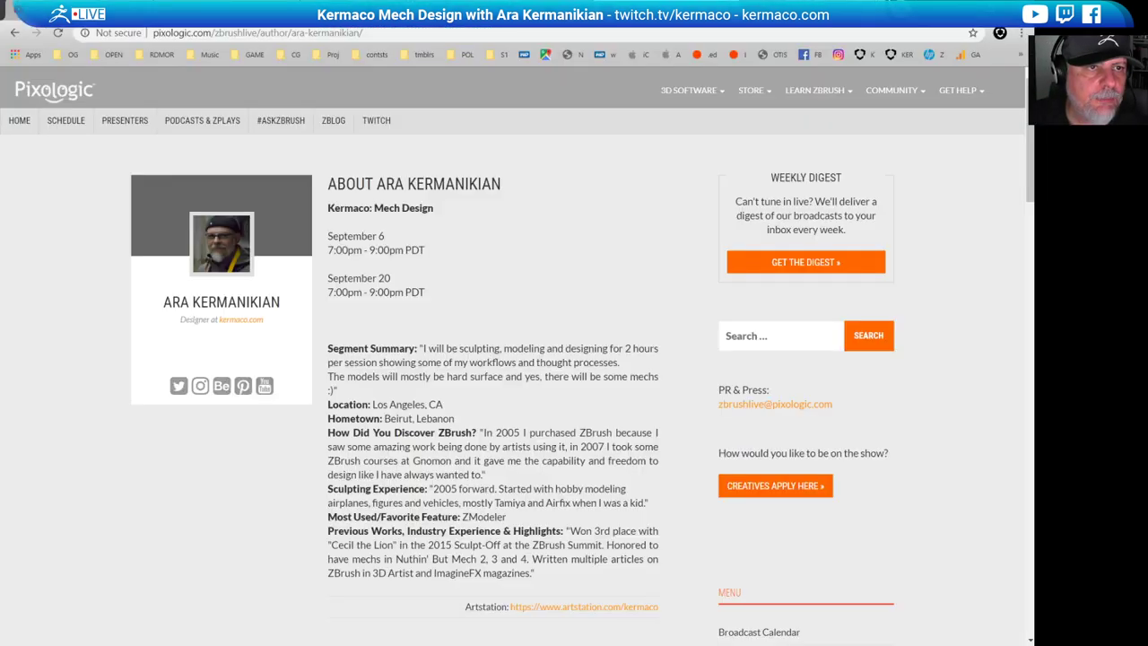
key(ctrl+t)
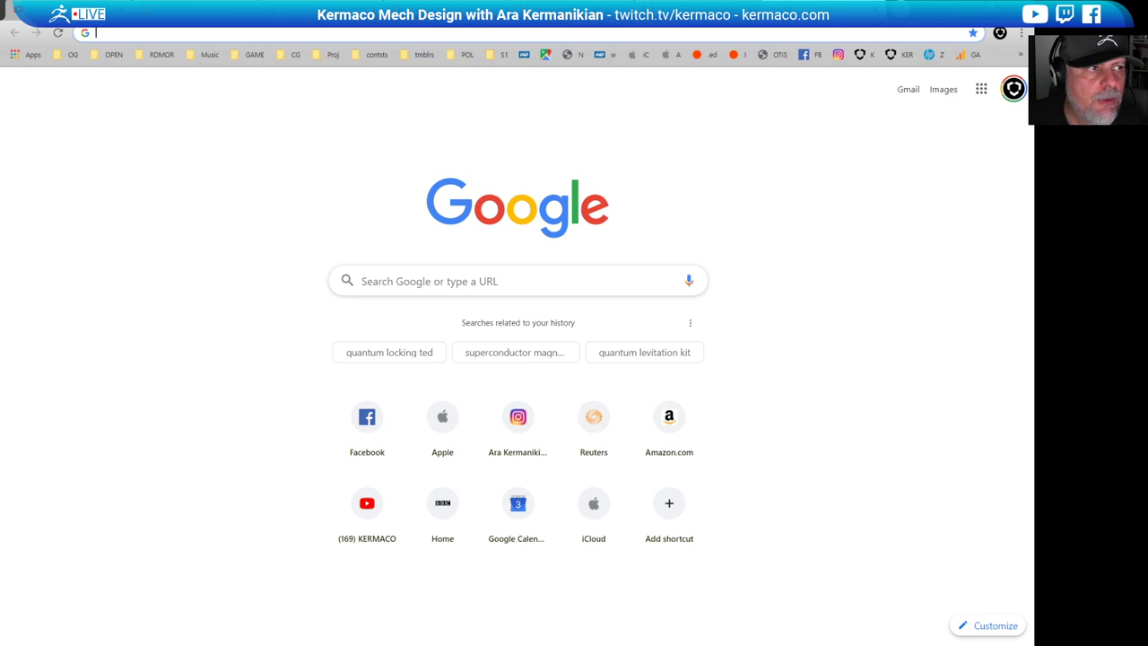
text(zb)
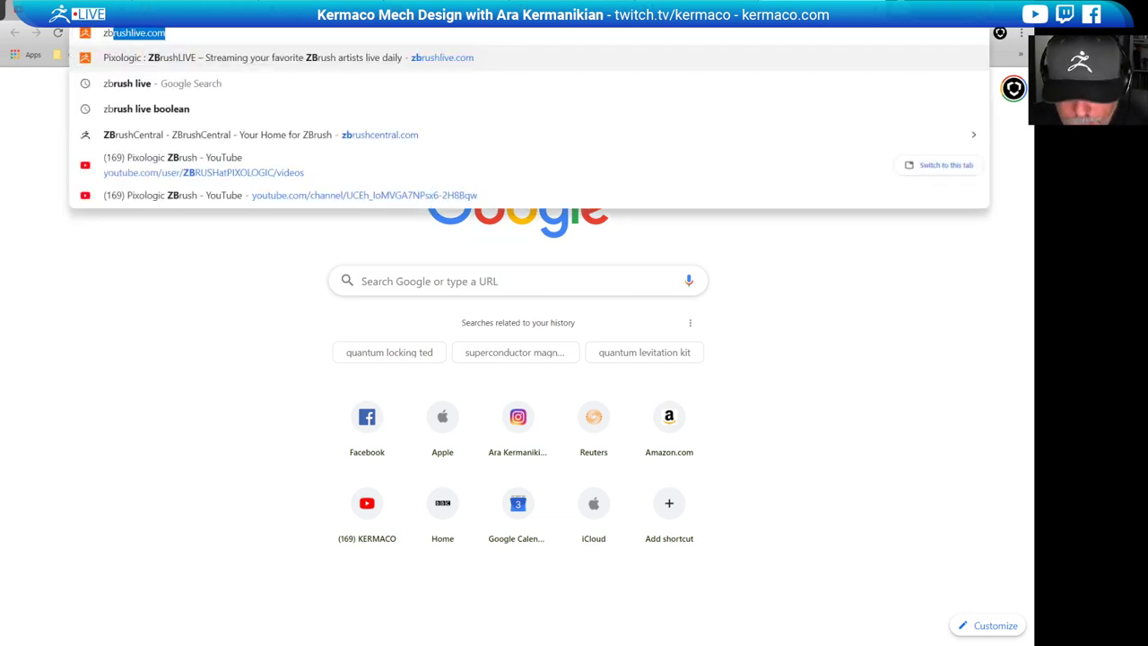
text(rushcentral.com)
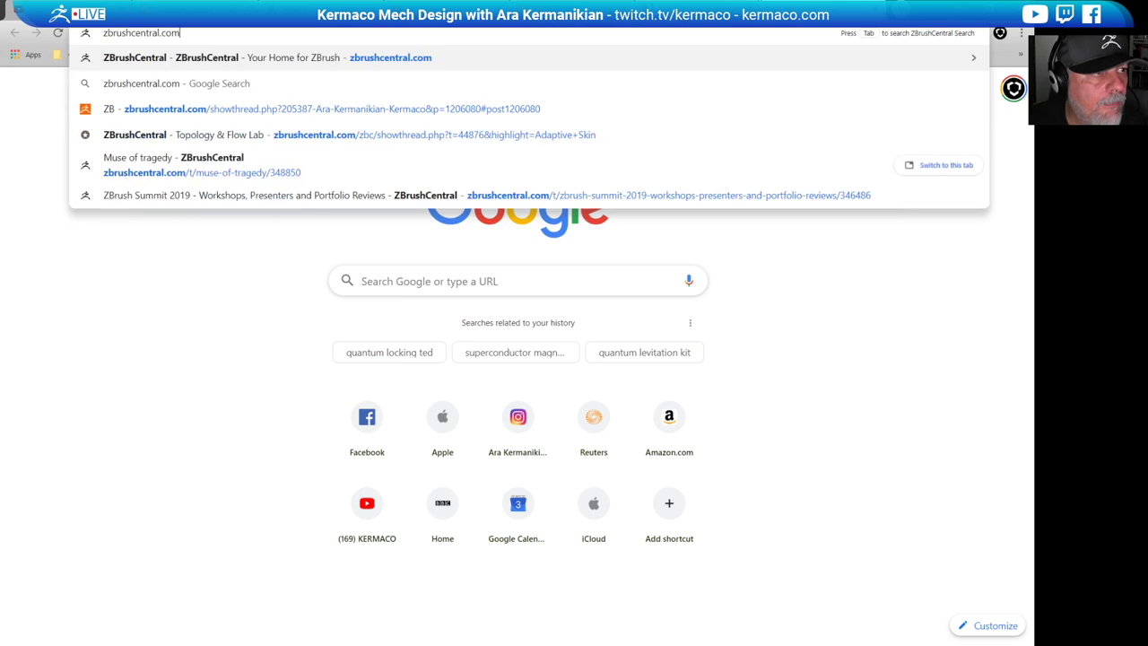
key(Return)
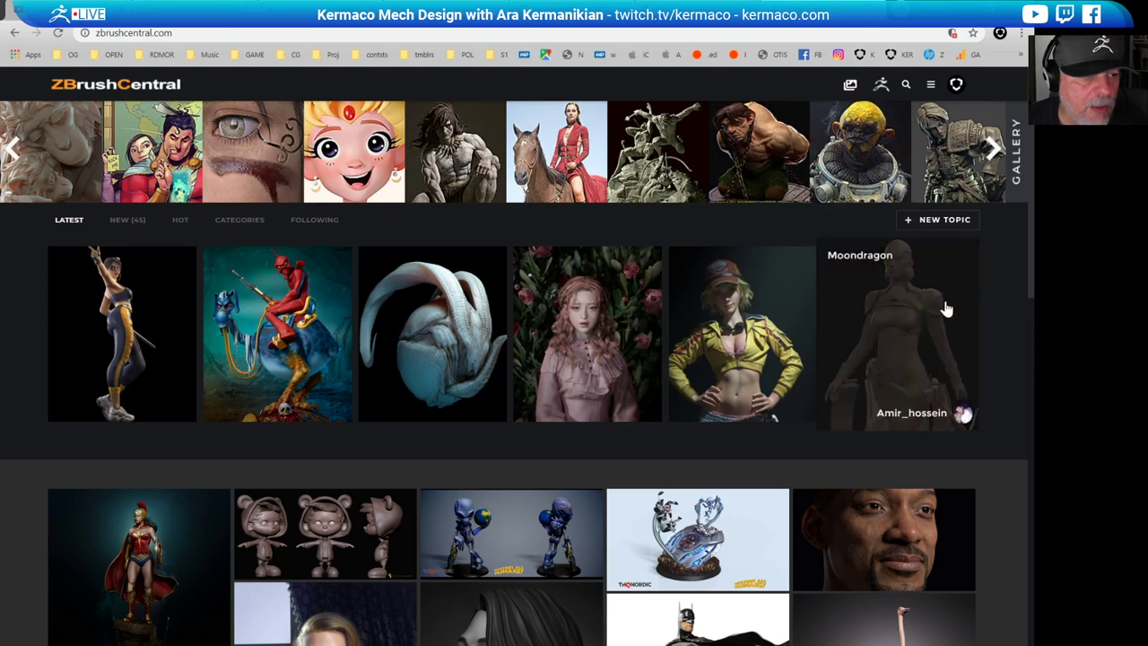
- Browse the latest artwork in the ZBrushCentral gallery and return to the start of the page
scroll(518, 373, down, 5)
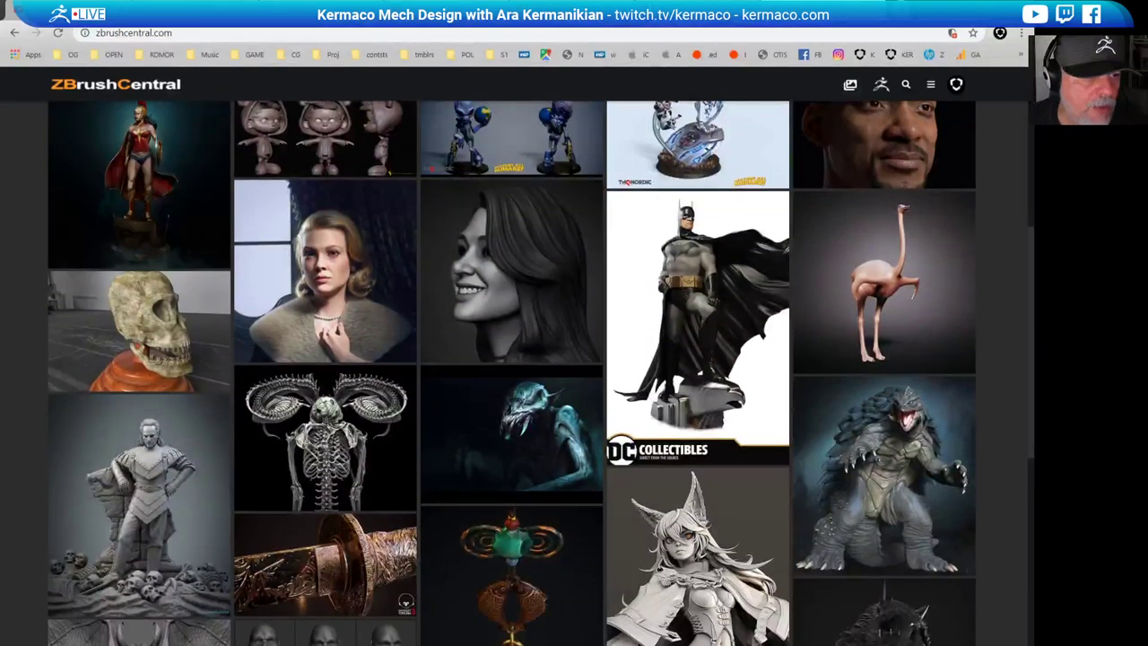
scroll(895, 375, down, 1)
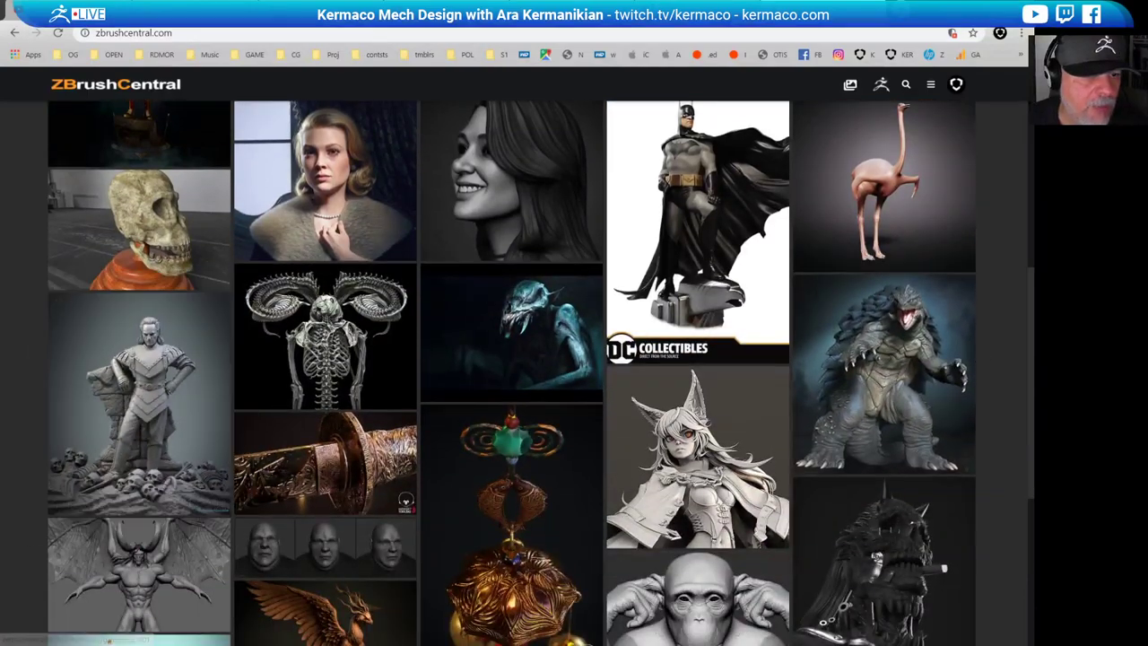
scroll(1027, 376, down, 3)
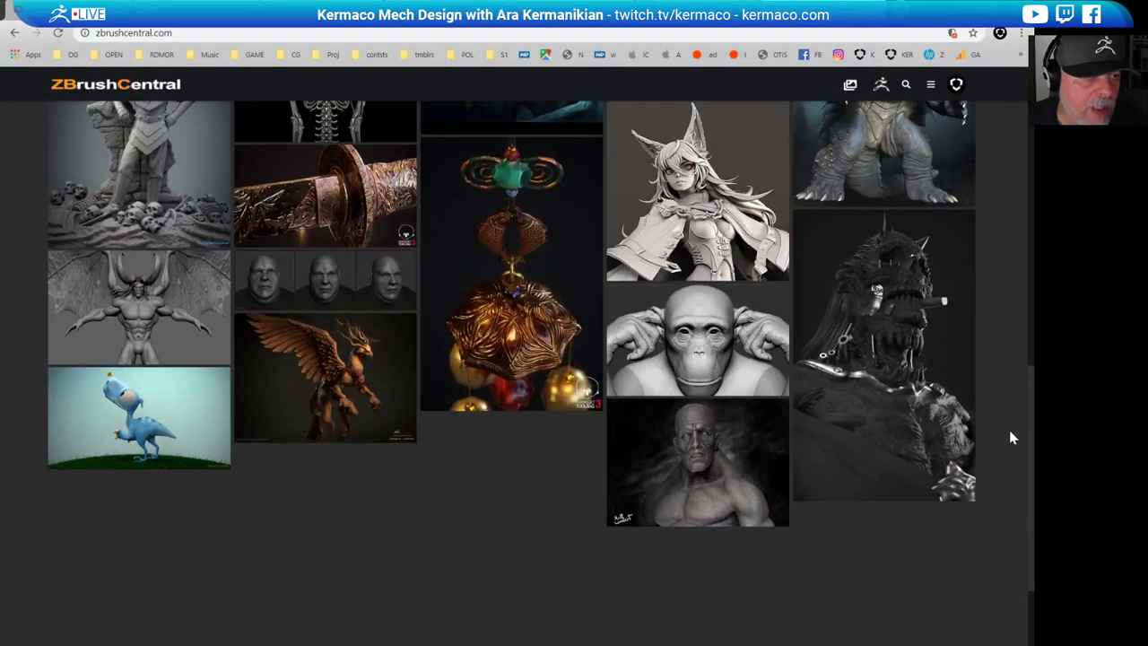
scroll(1012, 437, down, 1)
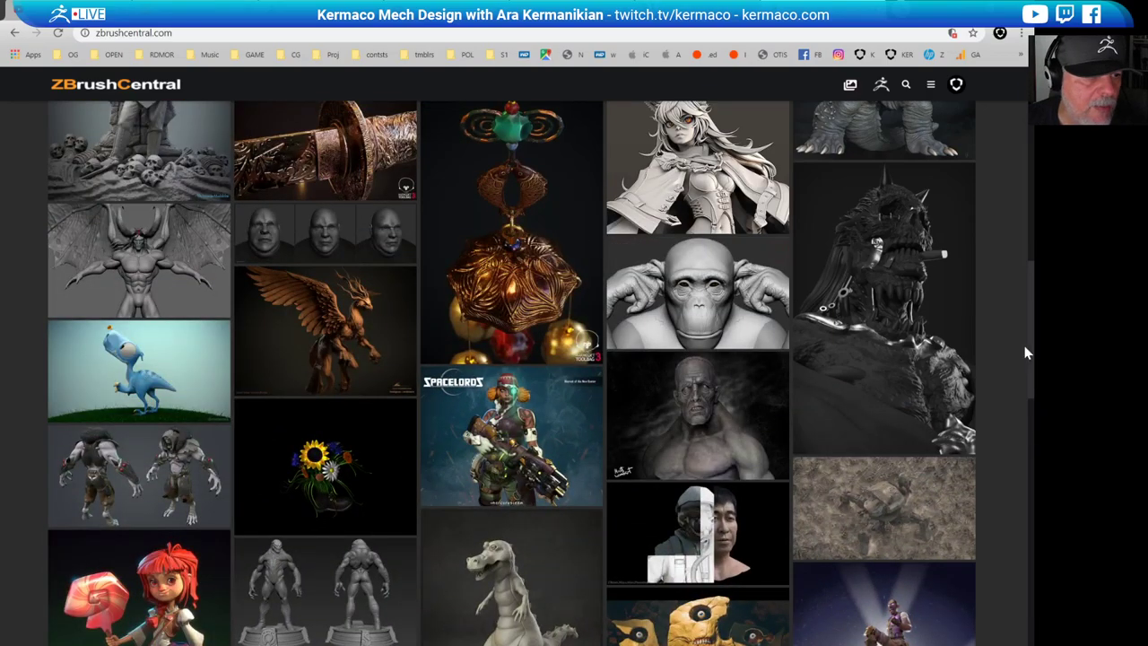
drag(1031, 338, 996, 571)
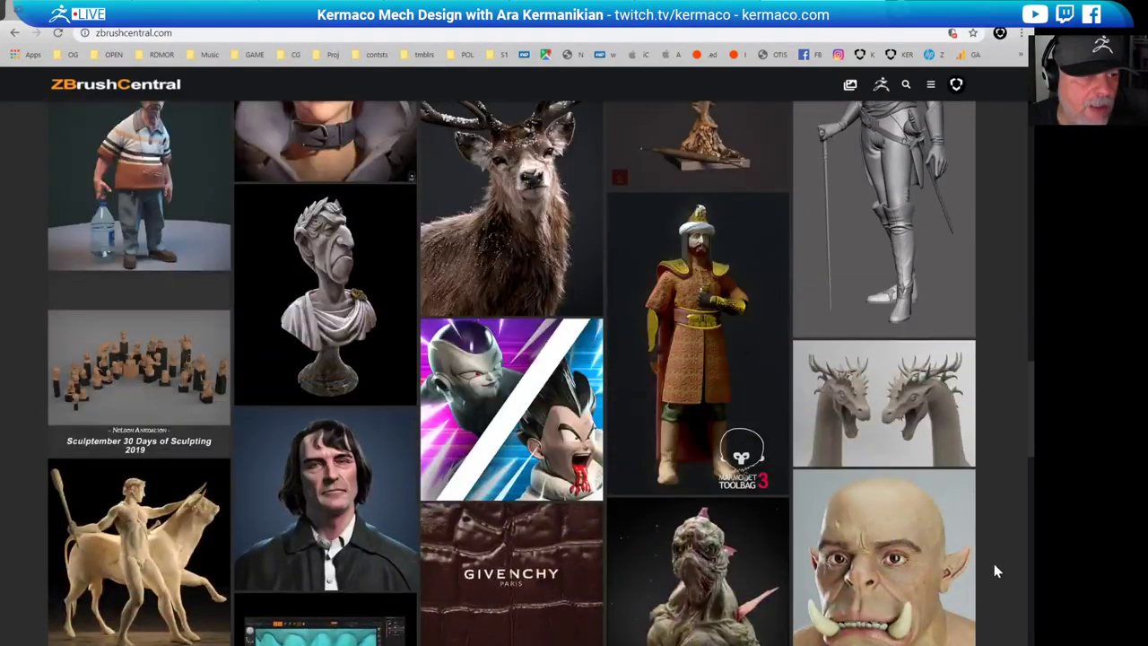
scroll(994, 570, down, 10)
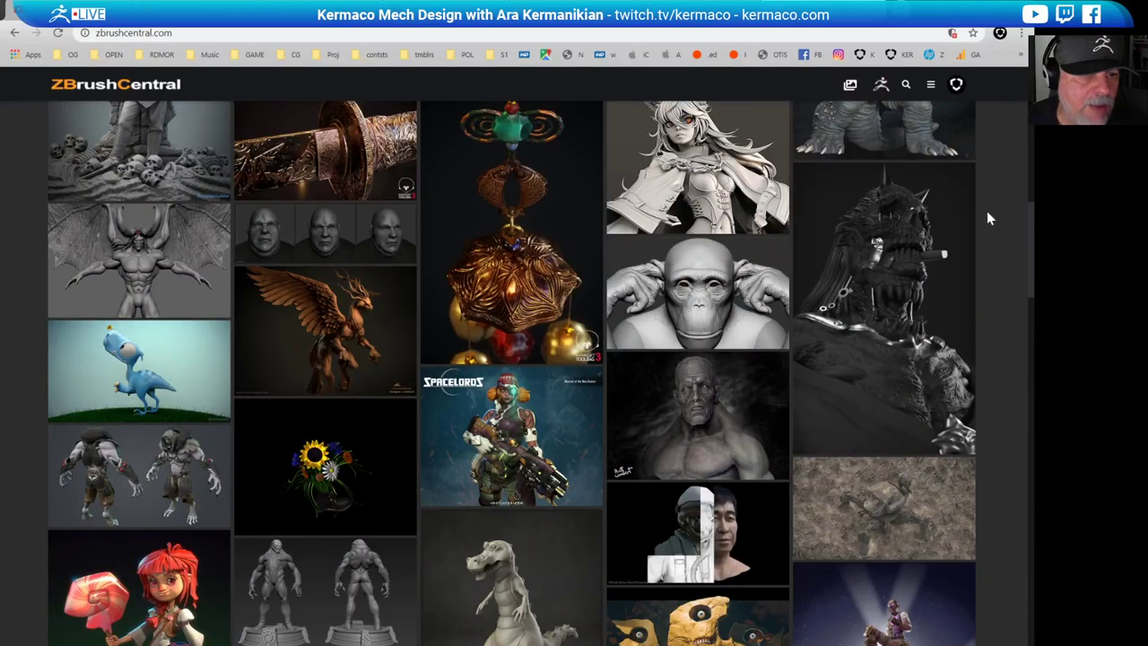
scroll(987, 218, down, 4)
scroll(987, 218, up, 6)
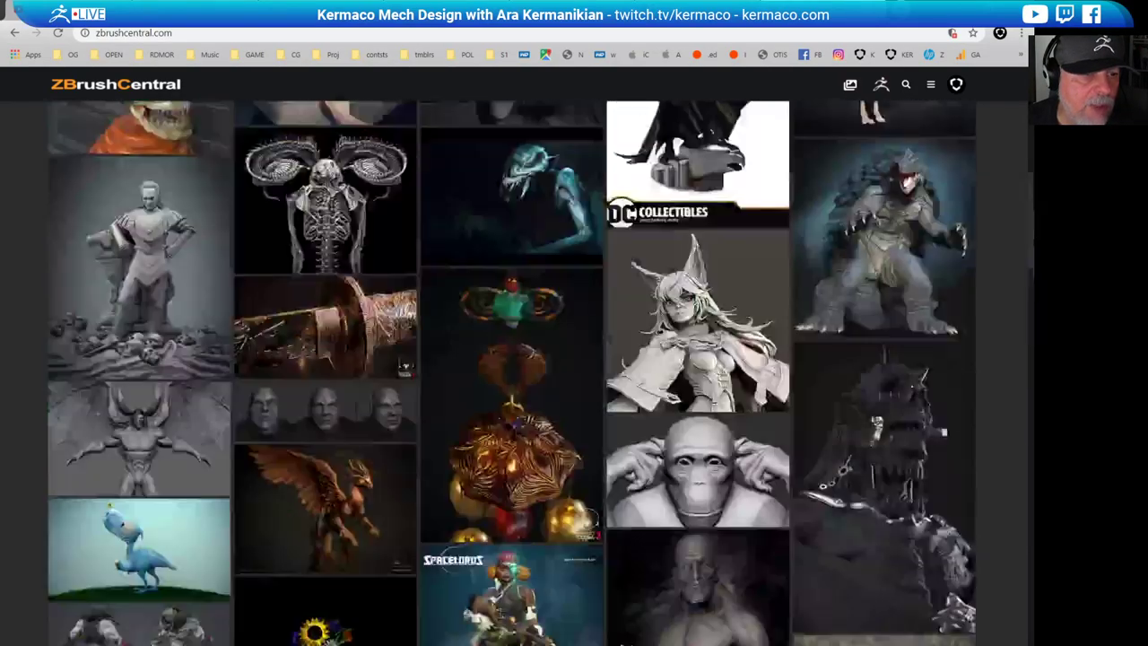
scroll(490, 433, up, 5)
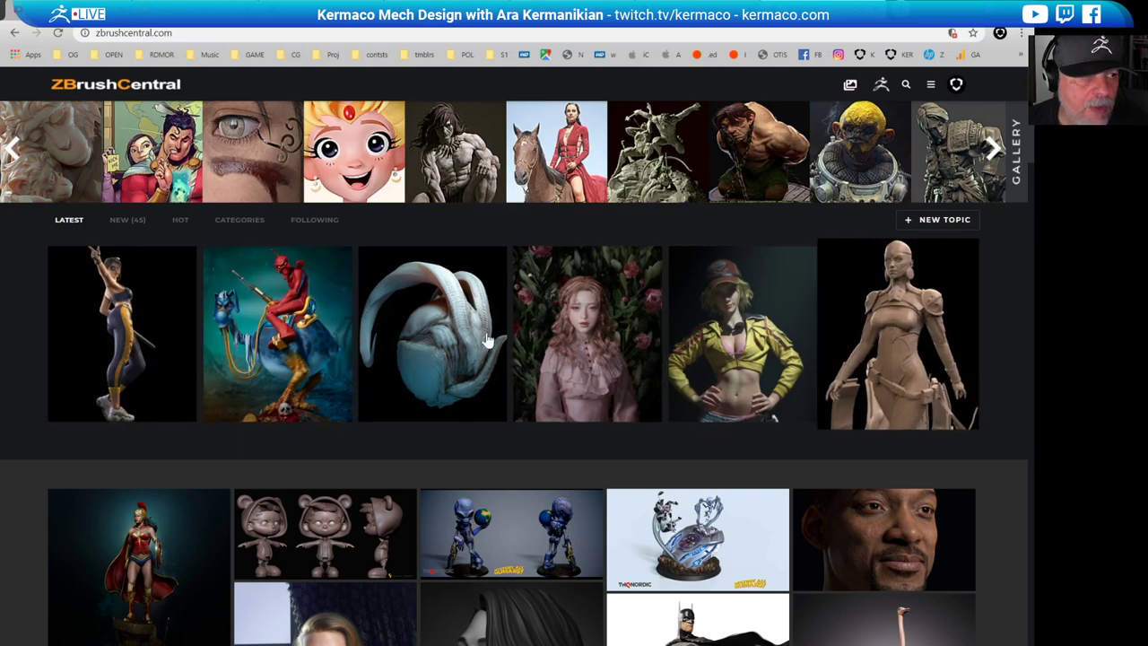
- Look through the Hot and New artwork listings on ZBrushCentral
click(181, 217)
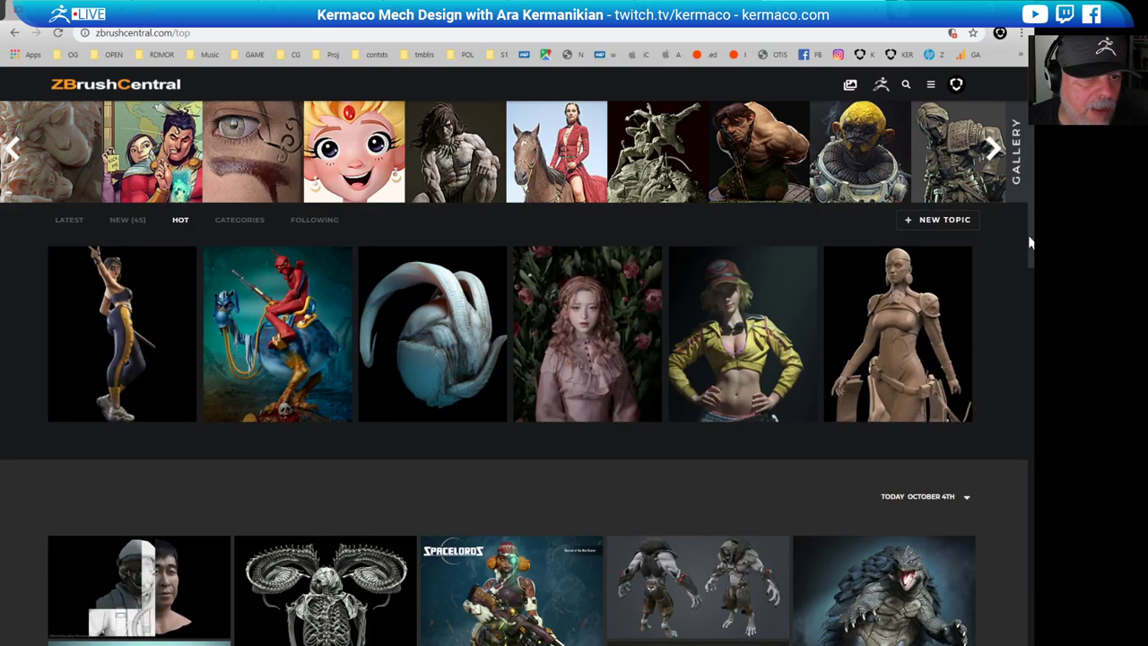
scroll(515, 374, down, 3)
scroll(515, 373, down, 1)
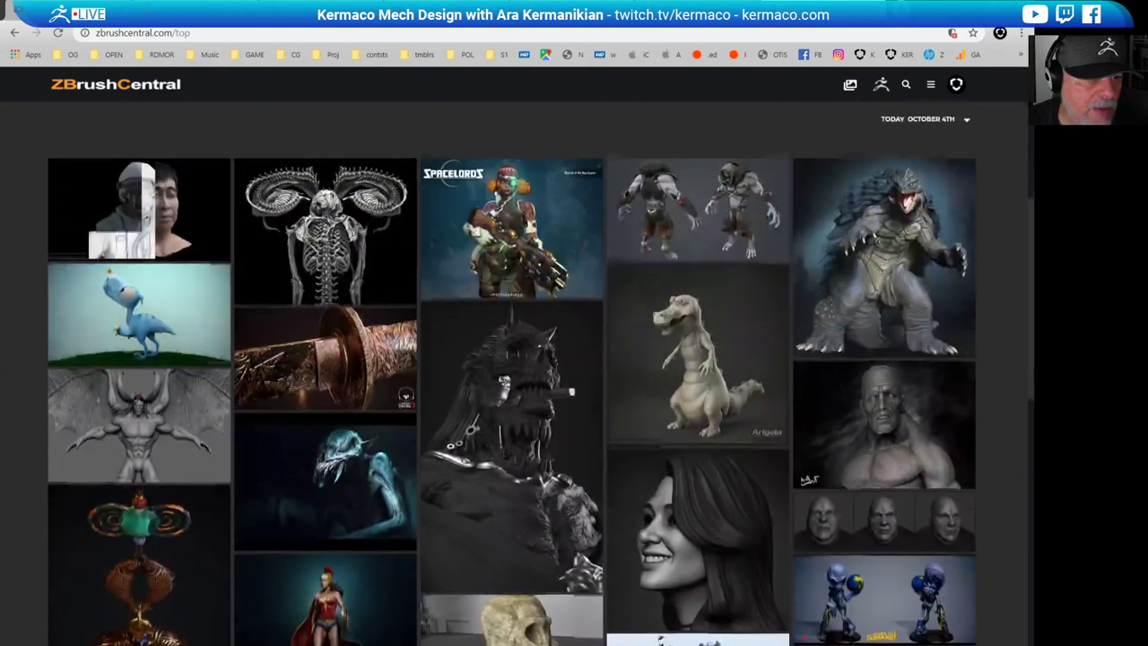
scroll(515, 373, up, 4)
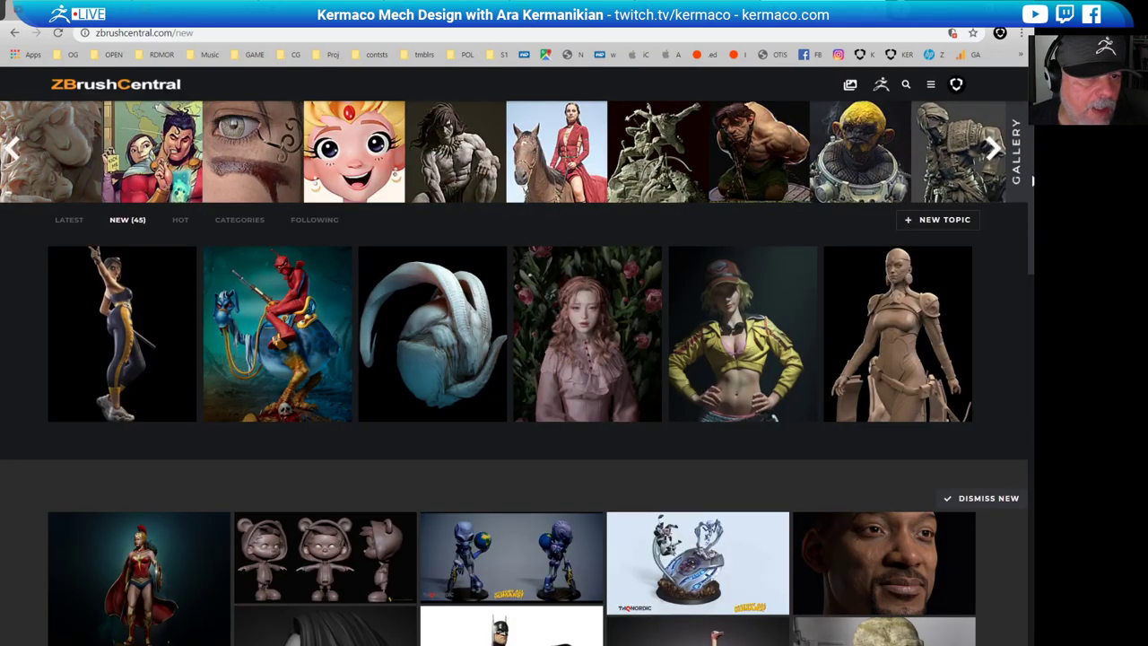
scroll(1032, 184, down, 4)
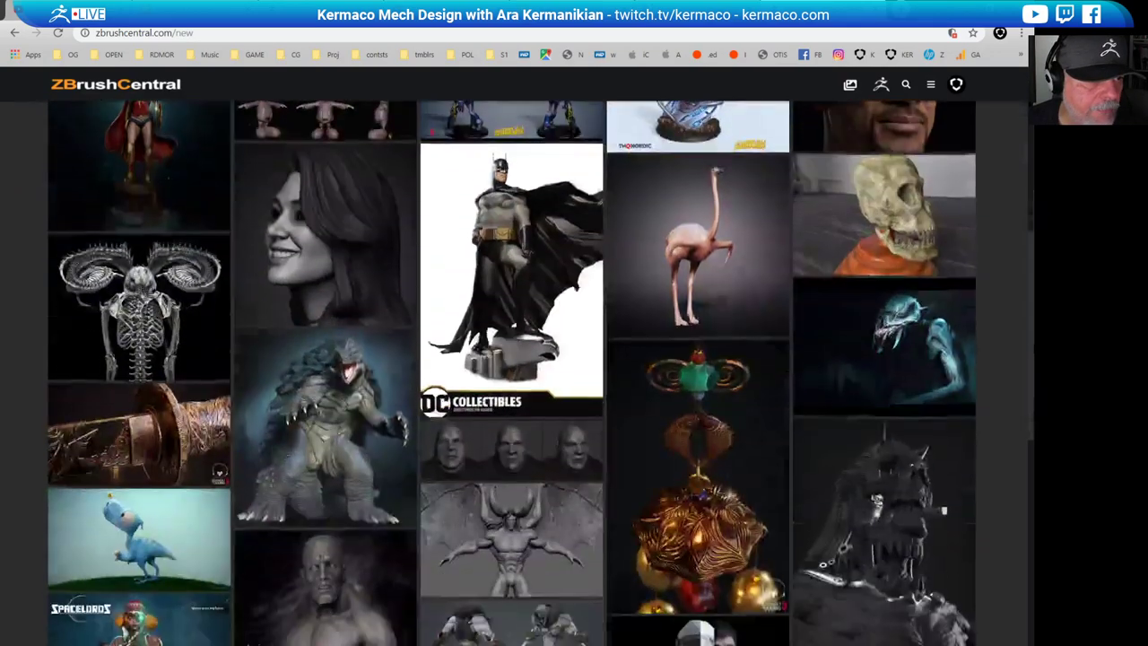
scroll(305, 182, up, 6)
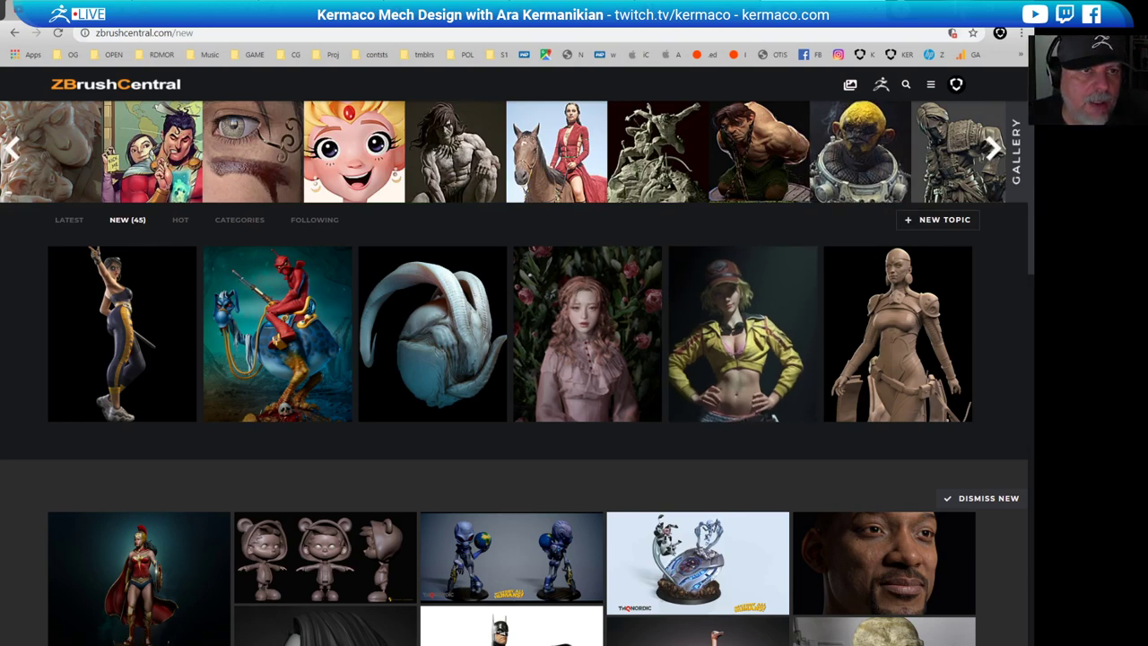
- Switch back to ZBrush, inspect the mech's shell, and move subtool s3_parted1_3 above s3_parted1_4 in the subtool order
click(947, 10)
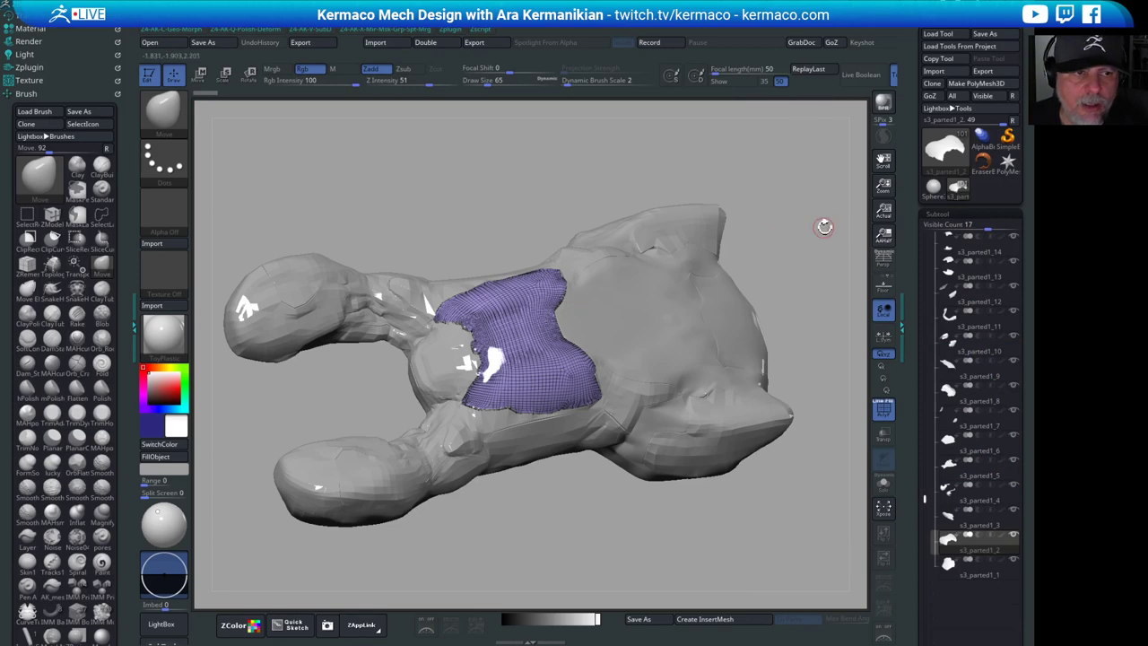
drag(821, 242, 826, 285)
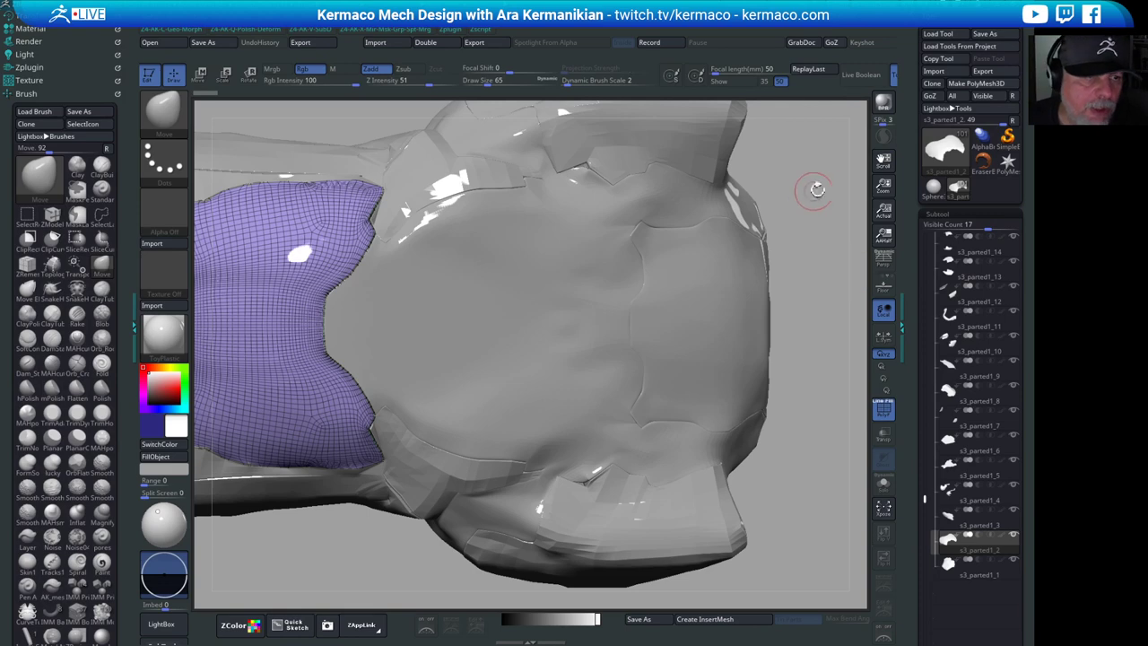
alt+drag(810, 190, 788, 199)
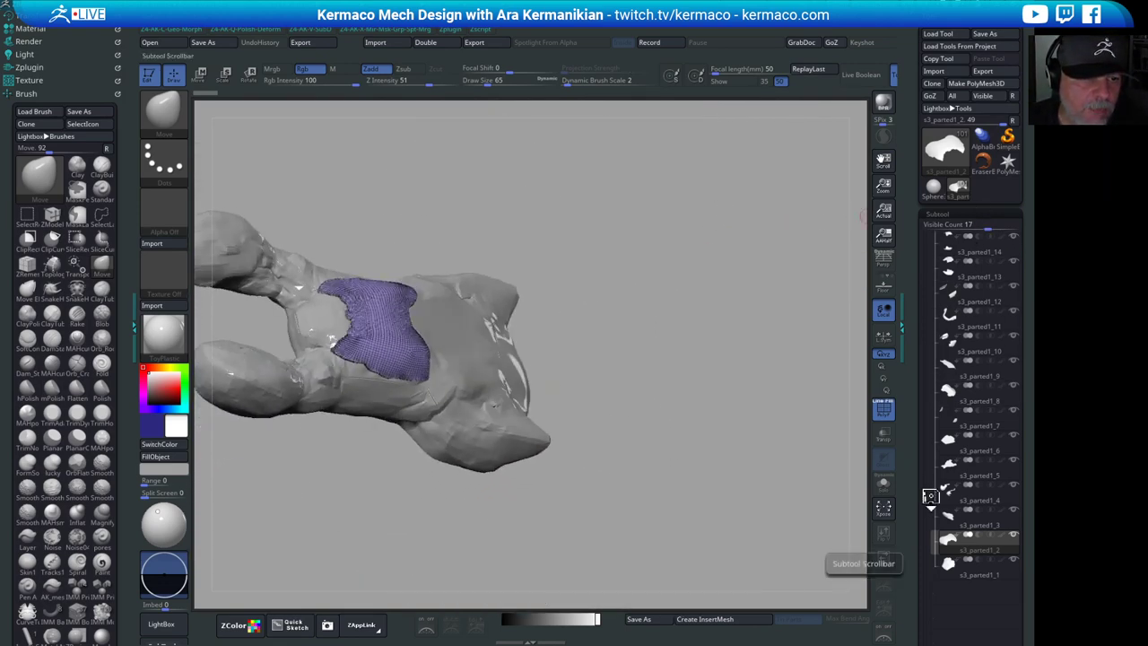
drag(933, 512, 940, 494)
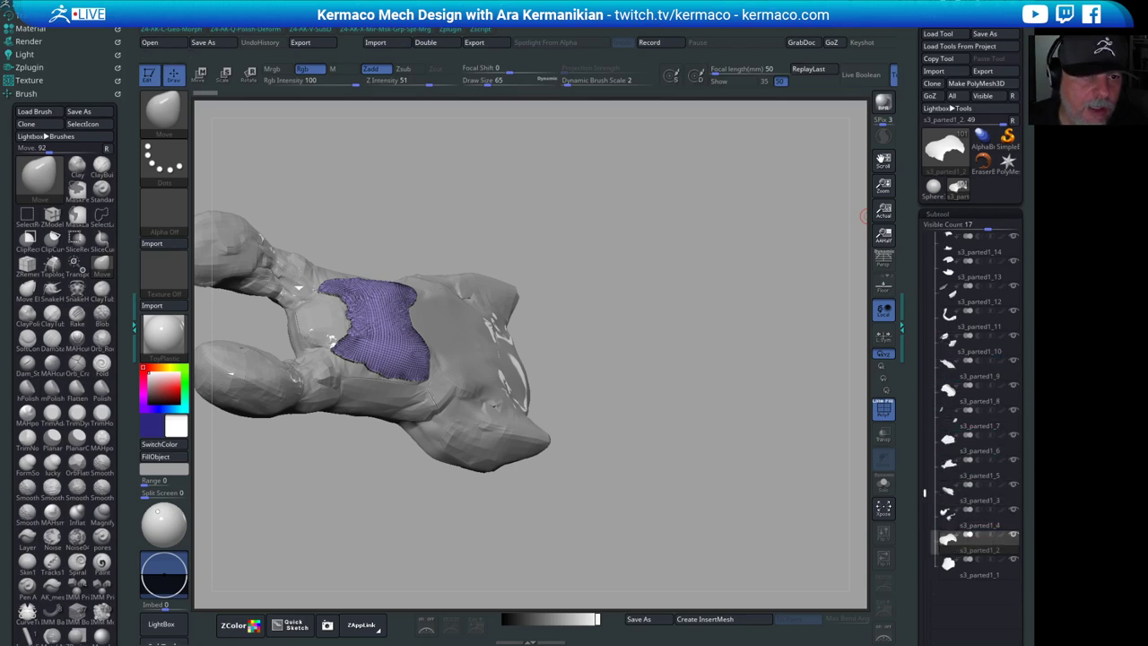
- Switch to the PolyMesh3D star tool and initialize it as a QCube with a resolution of 2 on X, Y and Z
click(1008, 162)
shift+drag(569, 343, 839, 212)
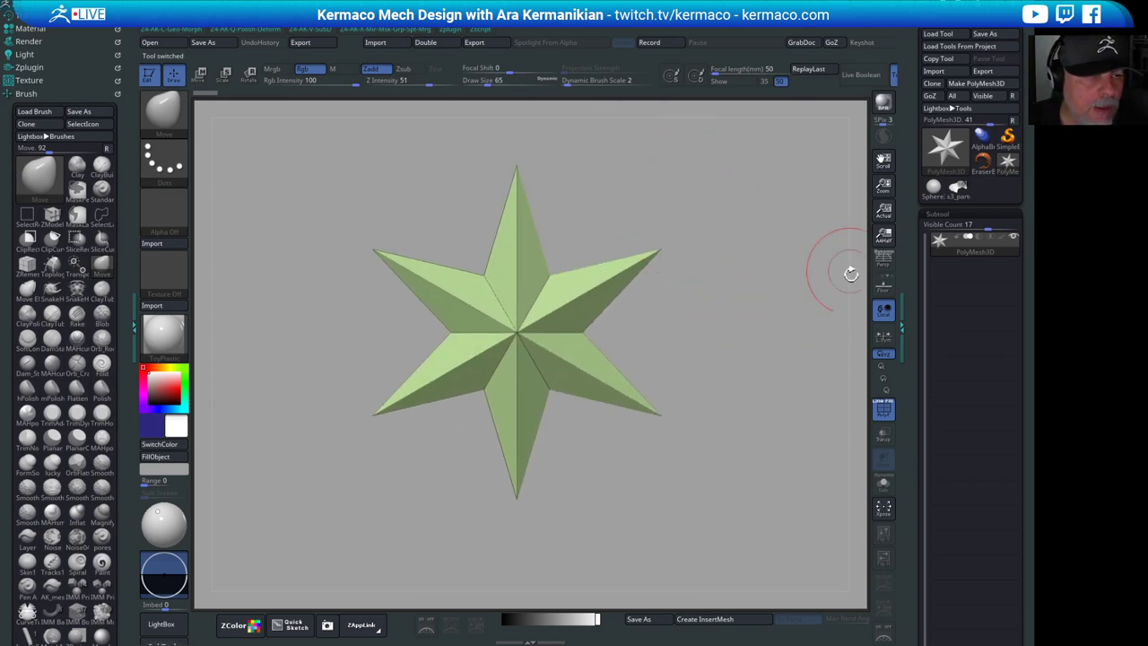
drag(913, 306, 926, 164)
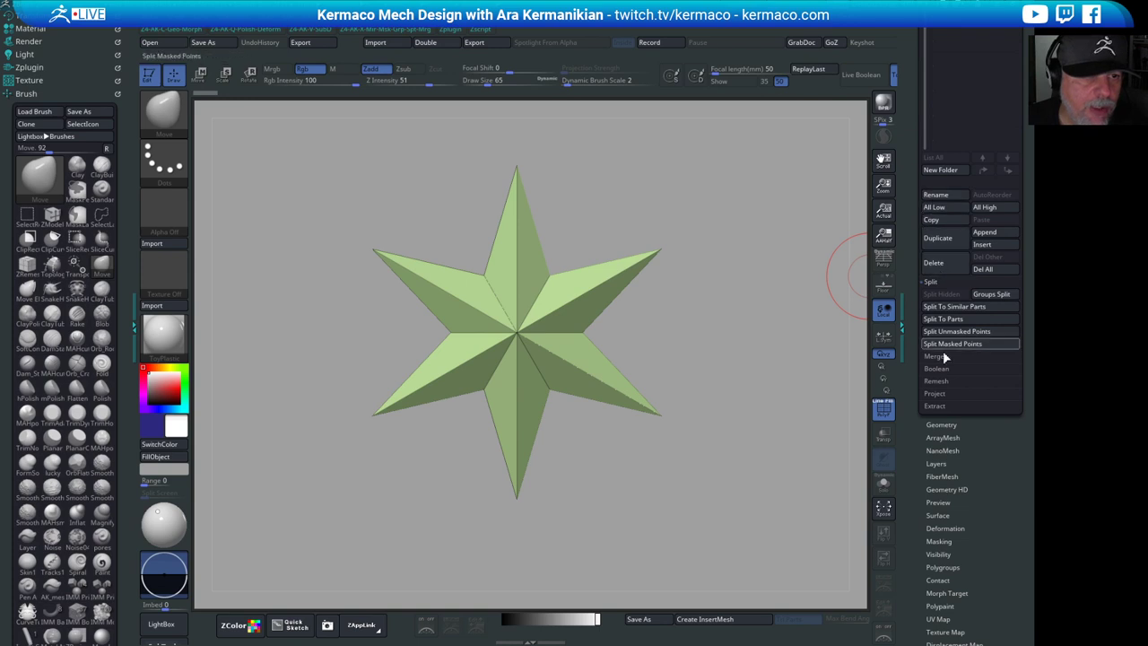
drag(911, 416, 906, 339)
drag(965, 457, 979, 486)
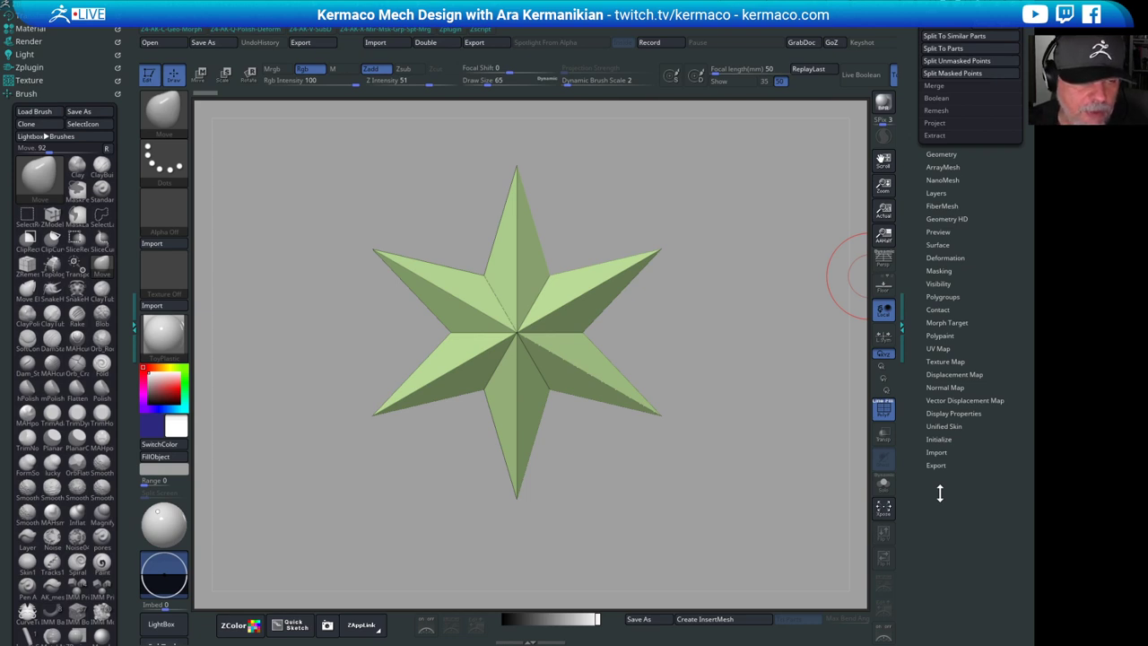
drag(969, 454, 963, 611)
click(946, 443)
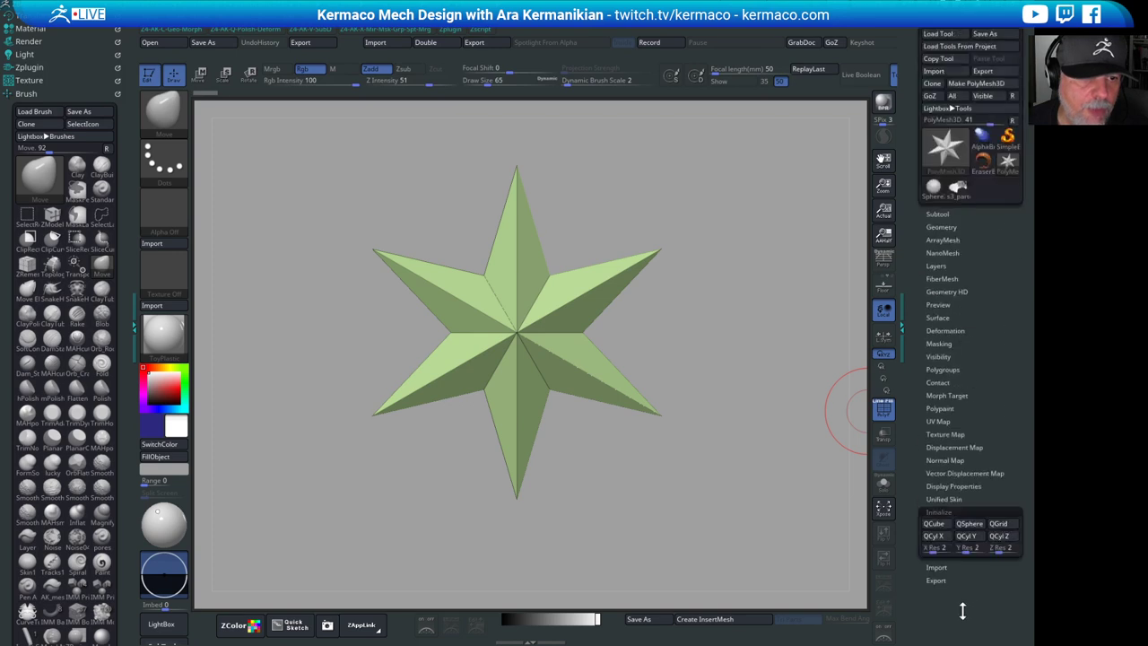
click(944, 522)
drag(664, 410, 760, 357)
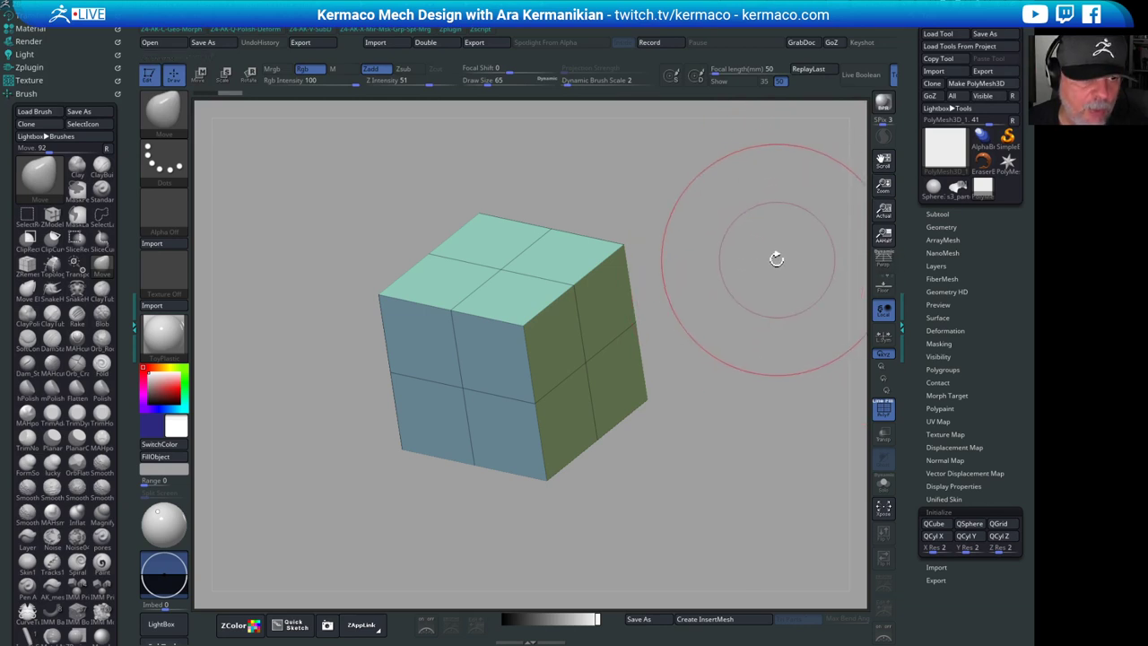
- Reduce the Draw Size to 19 and turn on perspective for viewing the cube
key(s)
mouse_move(771, 259)
mouse_down()
mouse_move(755, 258)
mouse_move(735, 288)
mouse_move(777, 272)
mouse_move(759, 282)
mouse_move(771, 283)
mouse_up()
click(884, 259)
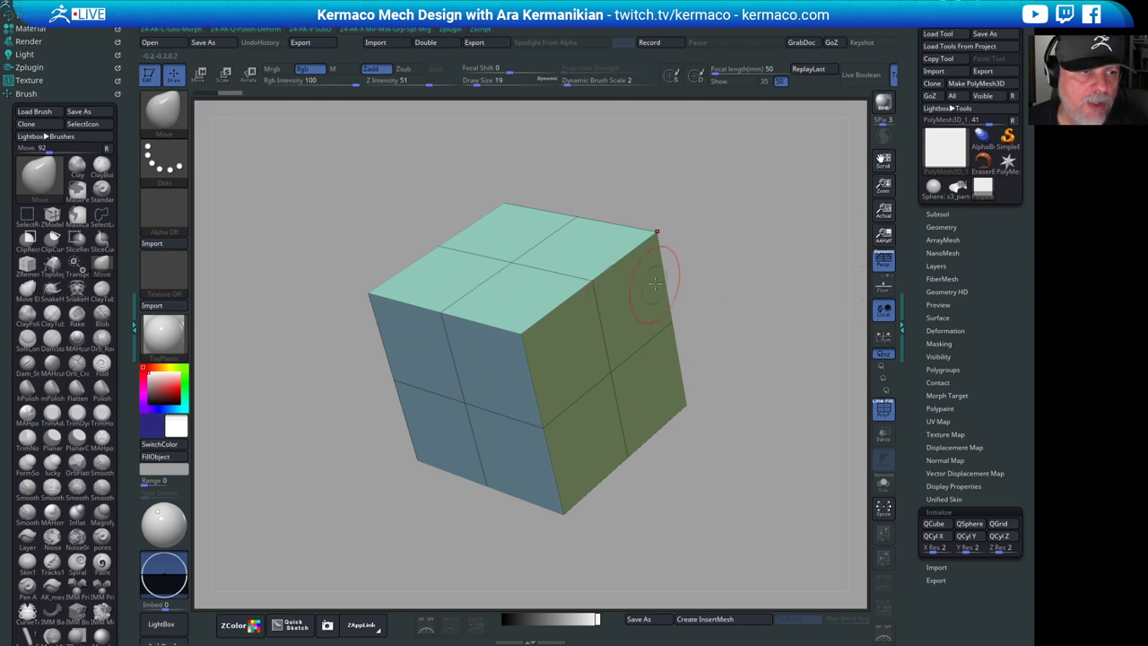
drag(718, 205, 576, 213)
drag(787, 222, 907, 216)
- Turn on Dynamic Subdiv for the cube and inspect its smoothed shape with QGrid at 0
click(942, 227)
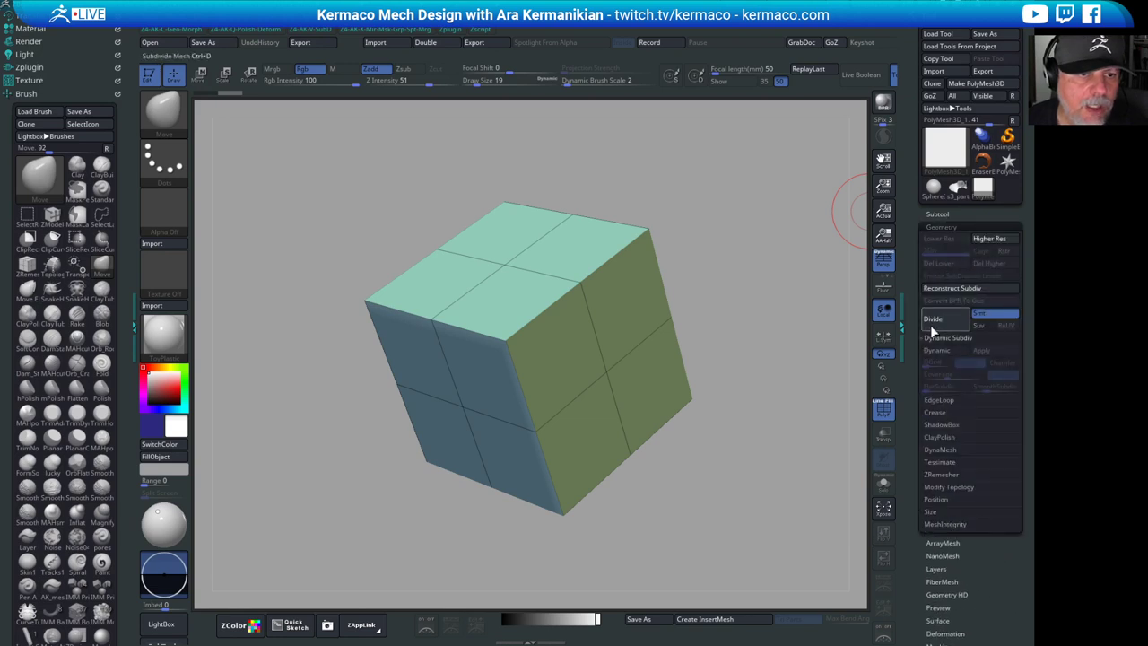
key(d)
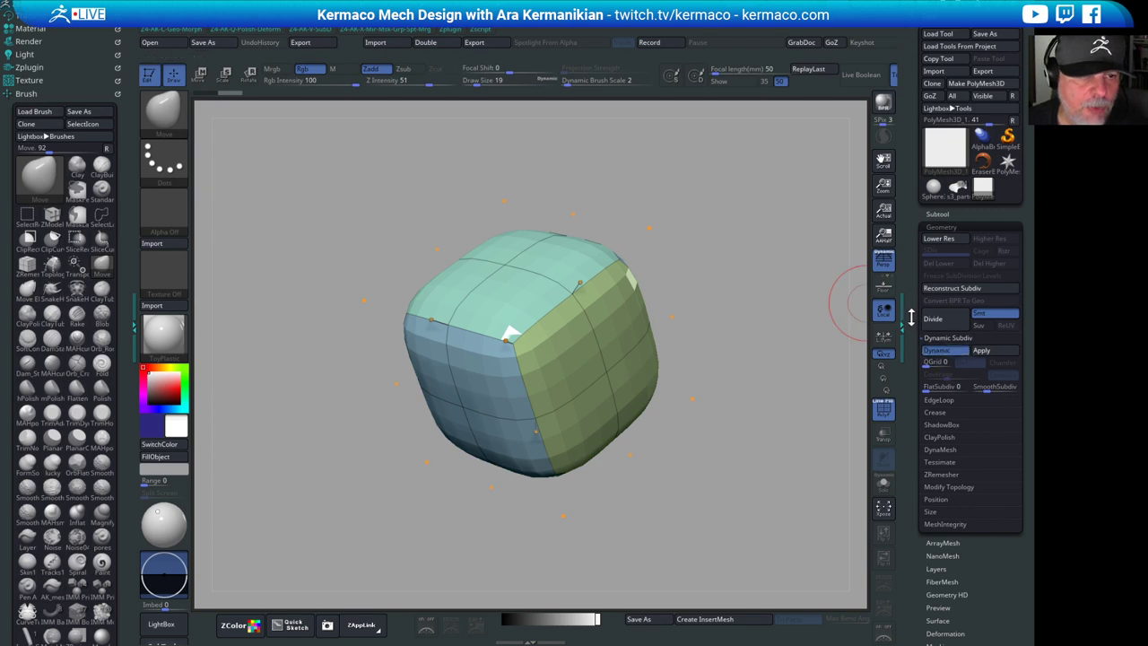
drag(911, 317, 937, 278)
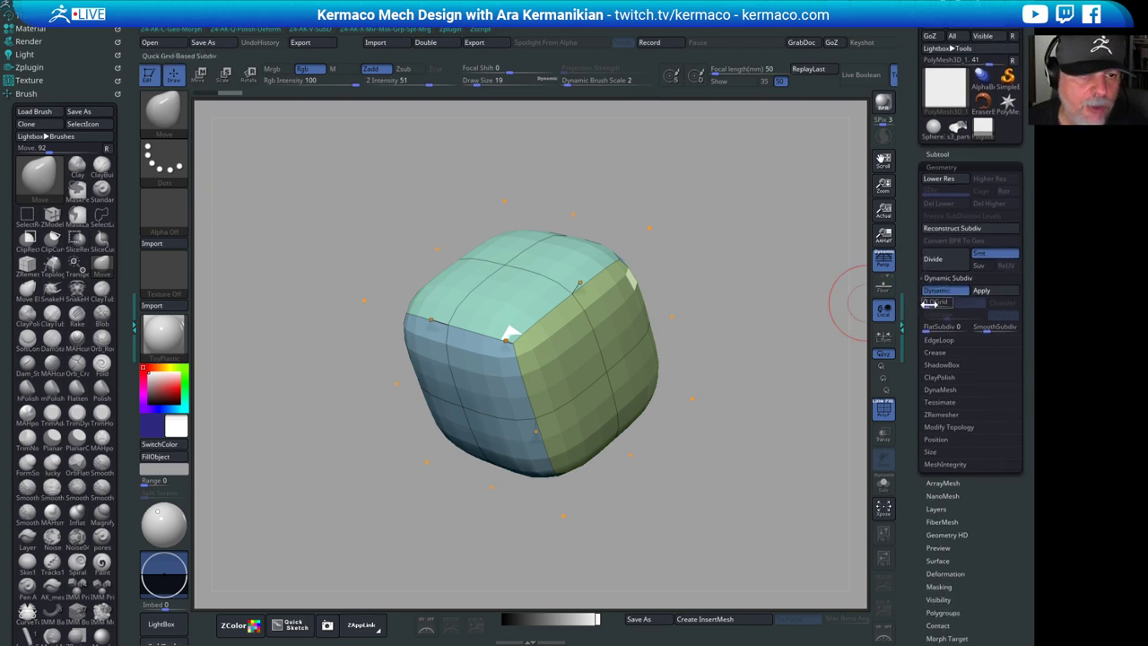
click(944, 293)
click(956, 292)
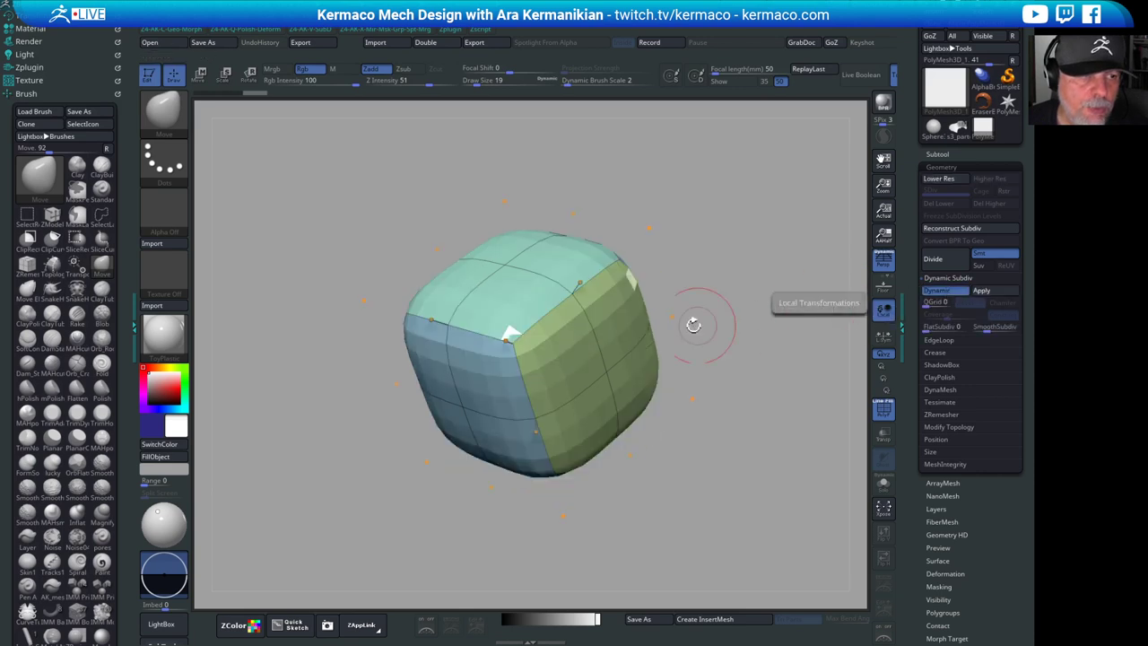
drag(719, 317, 727, 321)
drag(743, 272, 805, 282)
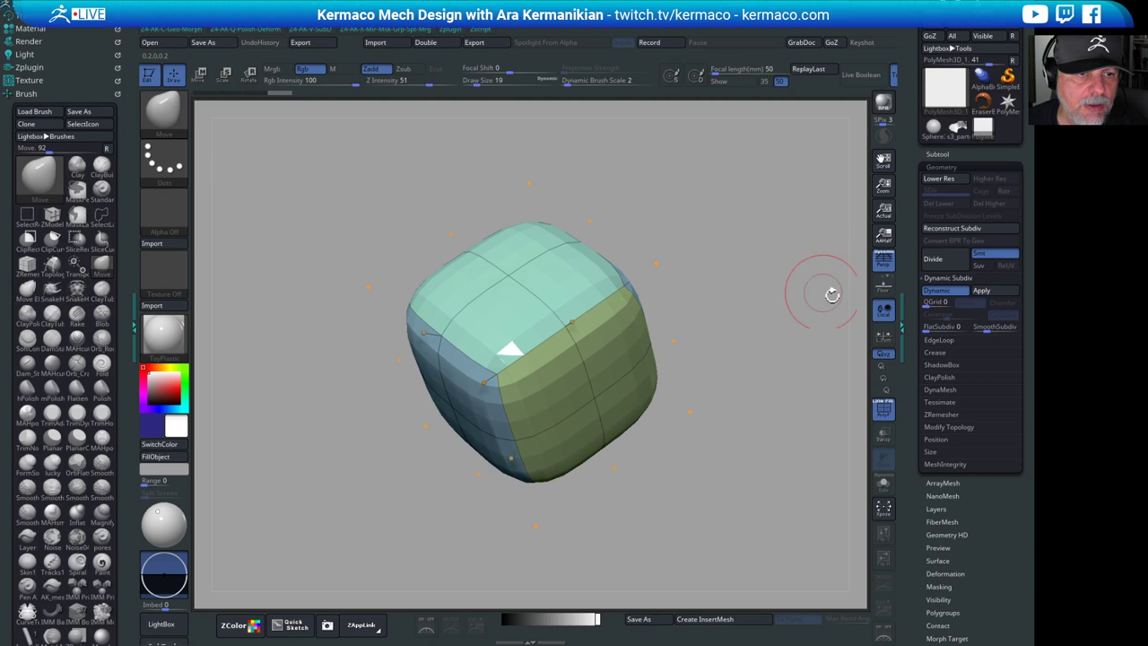
- Set the cube's Dynamic Subdiv QGrid to 11 and examine the beveled edges from other angles
mouse_move(924, 305)
mouse_down()
mouse_move(974, 316)
mouse_move(943, 305)
mouse_up()
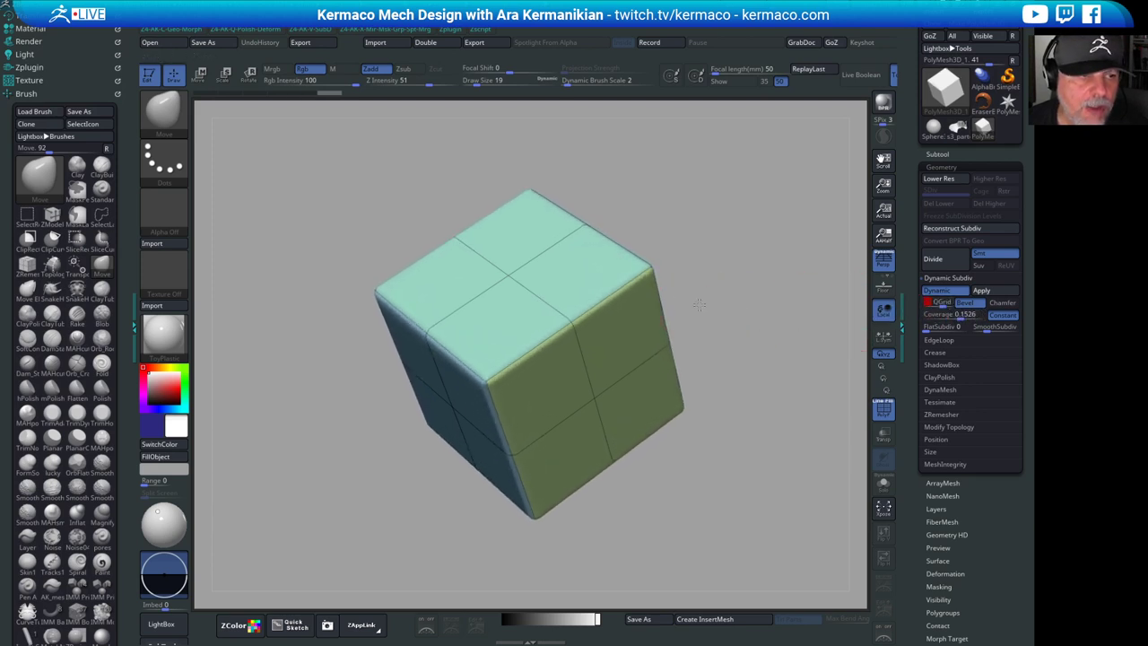
drag(700, 305, 731, 248)
alt+drag(730, 248, 846, 308)
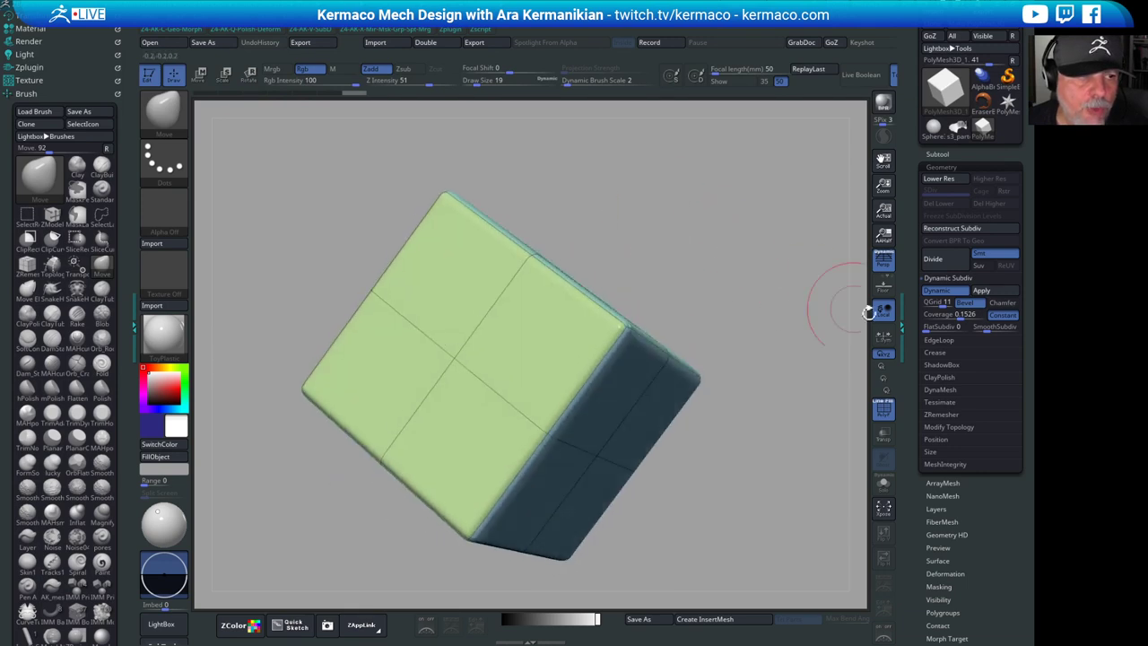
- Switch the cube's QGrid edge style to Chamfer, lower QGrid to 5 and inspect the edges
click(1009, 307)
click(977, 308)
drag(931, 306, 933, 307)
drag(794, 317, 846, 282)
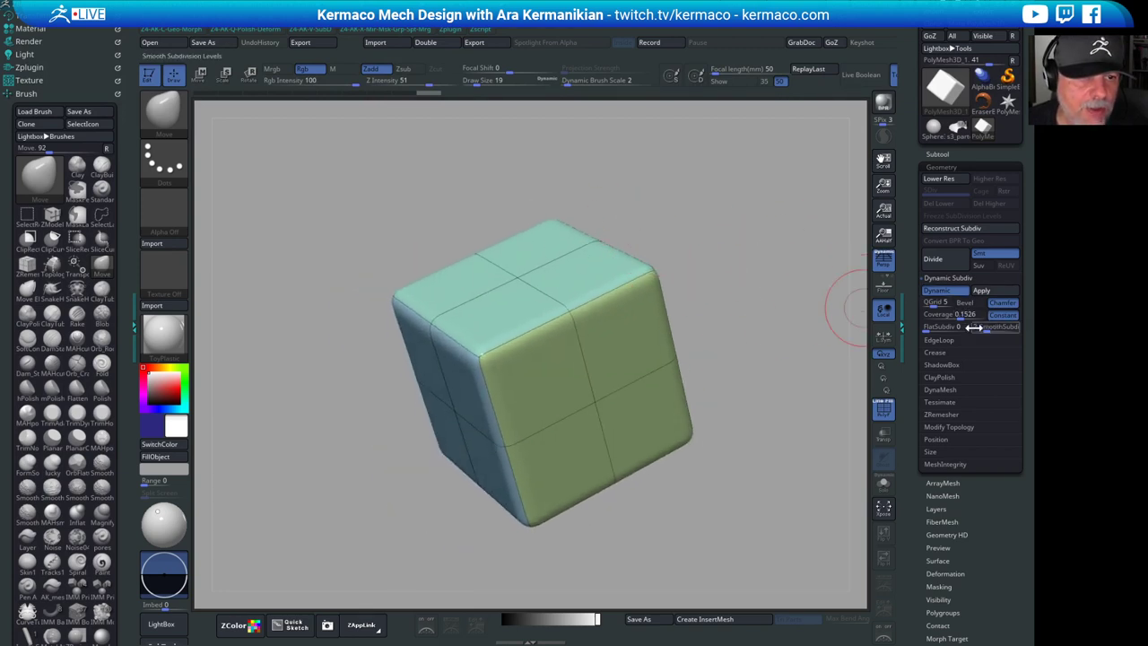
- Try applying Dynamic Subdiv to the cube as real geometry, inspect its wireframe from several angles and undo it
click(982, 291)
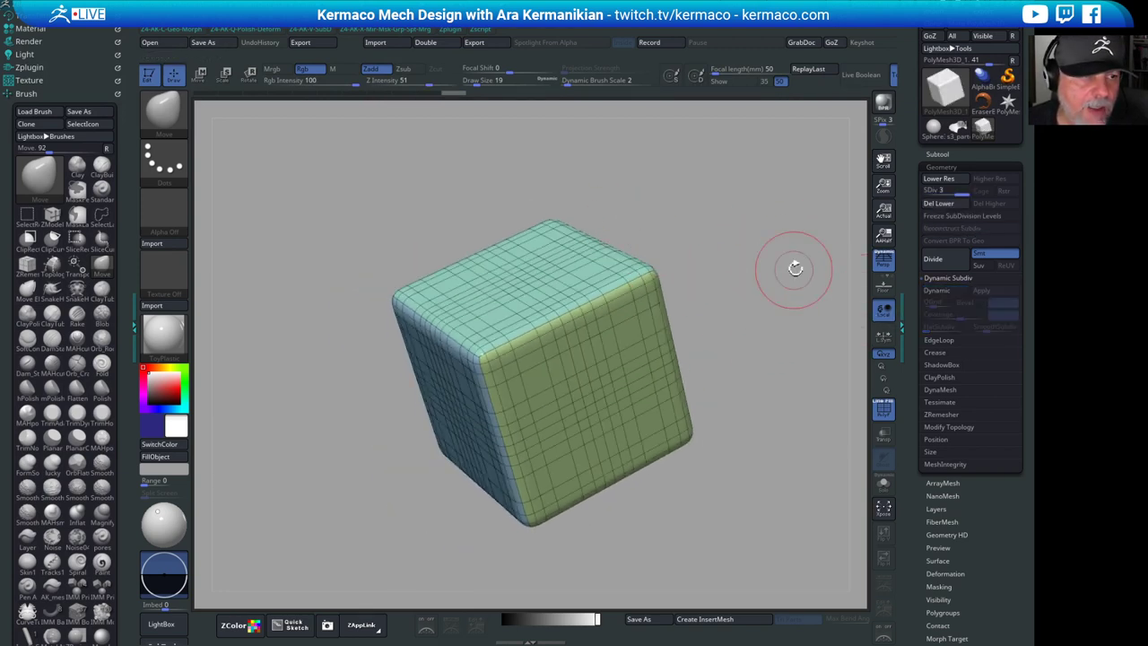
drag(795, 267, 546, 339)
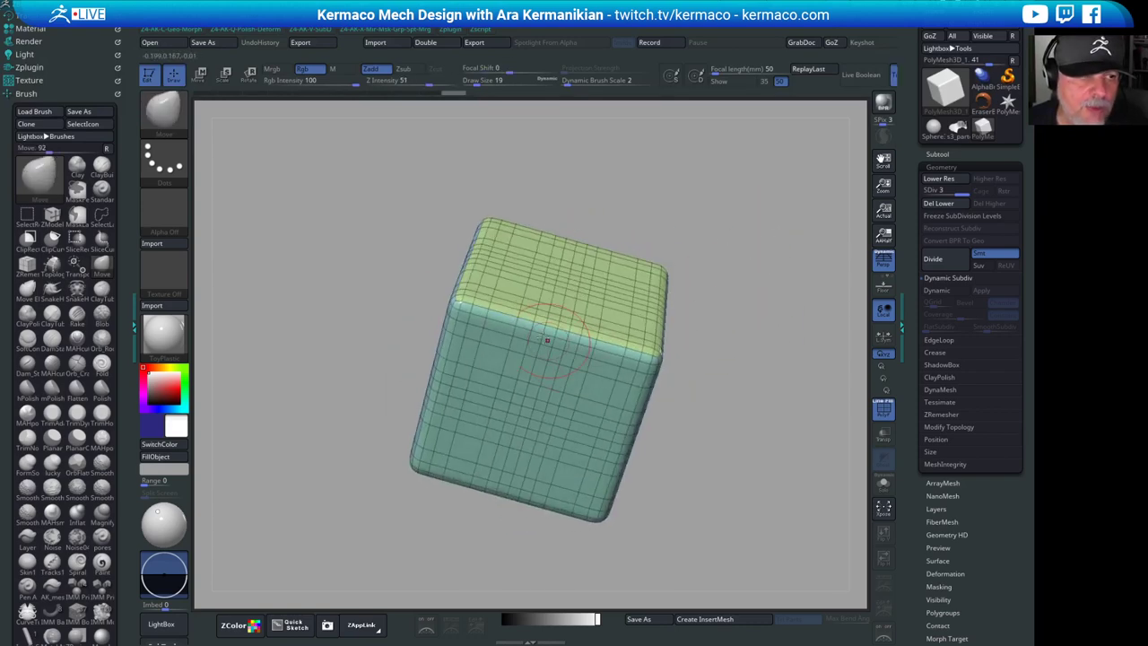
drag(748, 324, 726, 270)
key(f)
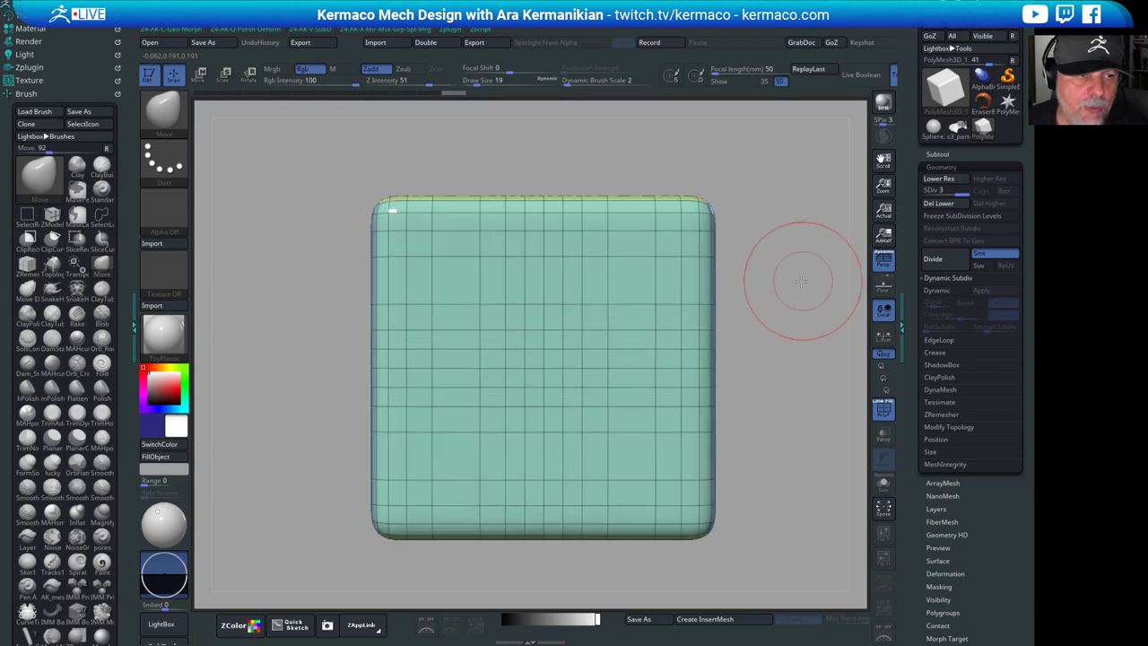
drag(801, 281, 724, 329)
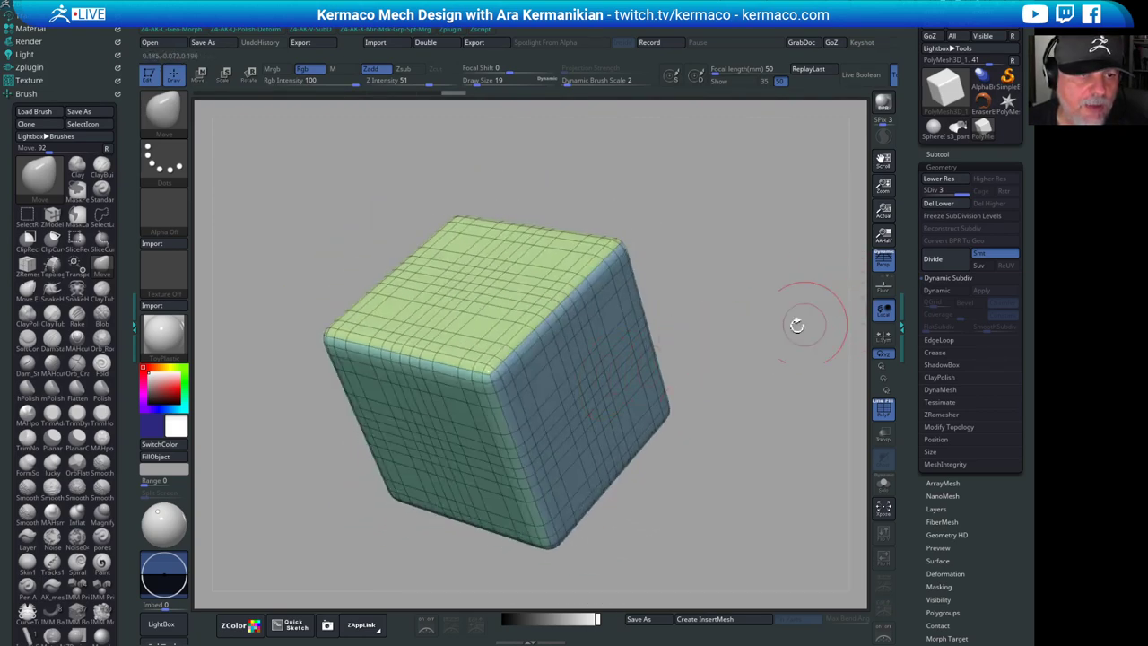
key(ctrl+z)
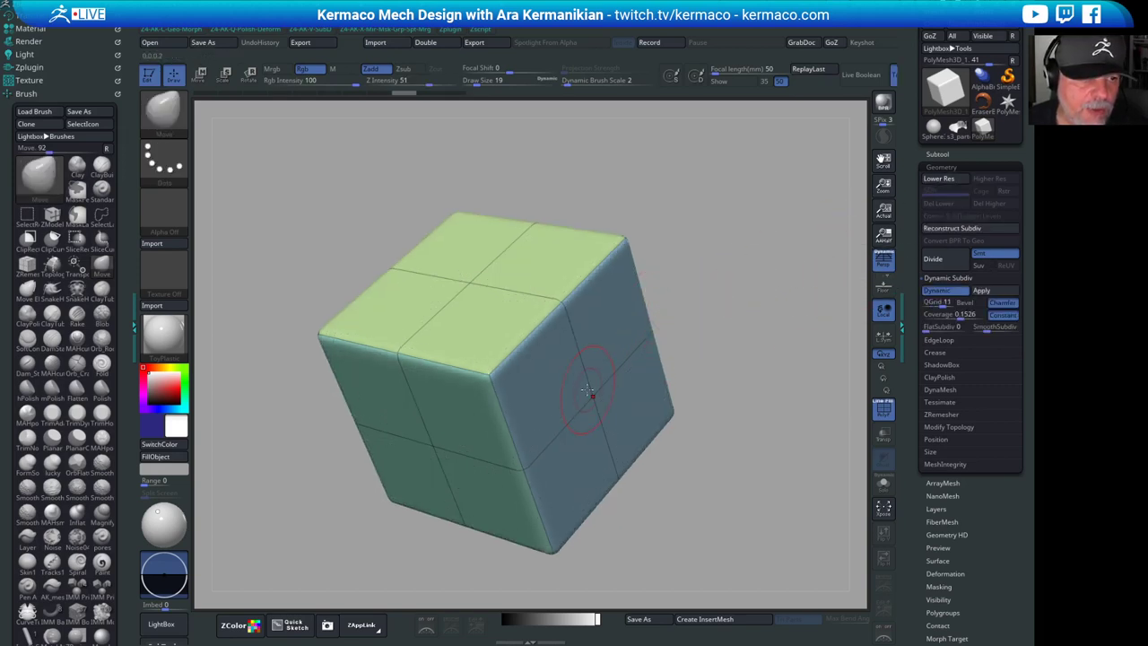
- Pull the center point of the cube's blue face outward with the Move brush and turn off Dynamic Subdiv
drag(633, 395, 711, 432)
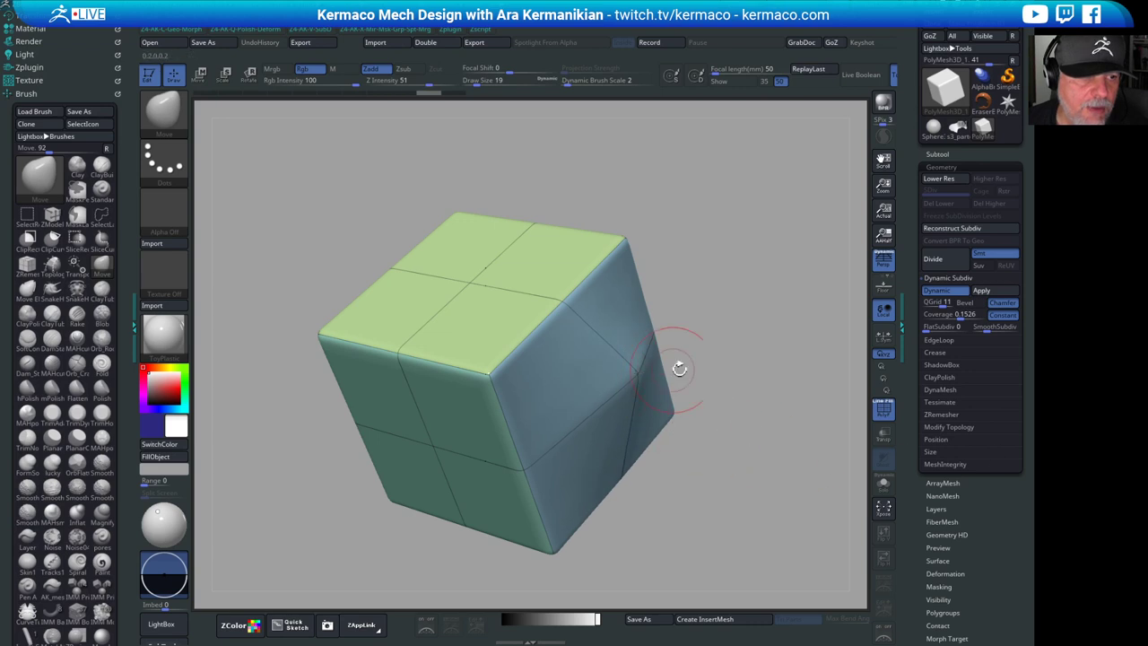
click(946, 292)
drag(741, 354, 694, 236)
drag(613, 357, 568, 339)
alt+drag(622, 236, 619, 144)
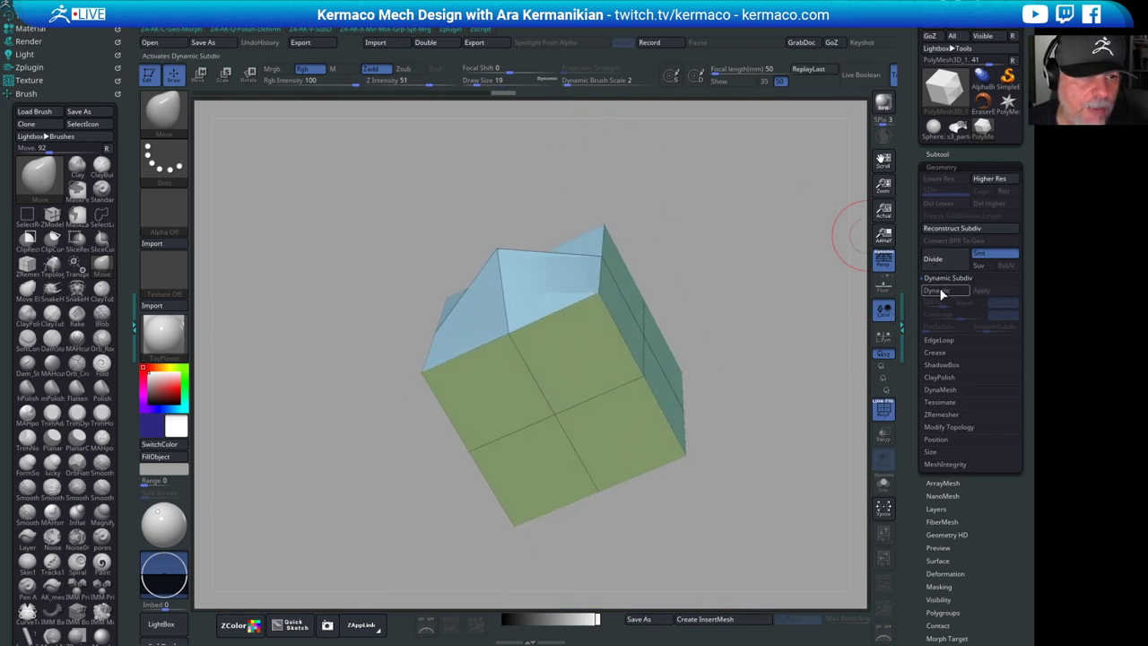
- Turn Dynamic Subdiv back on and smooth down the peak on the cube's blue face
key(d)
drag(813, 252, 824, 289)
drag(638, 279, 600, 330)
shift+drag(531, 301, 538, 324)
mouse_move(722, 290)
mouse_down()
mouse_move(448, 320)
mouse_move(559, 302)
mouse_move(580, 272)
mouse_up()
key(shift)
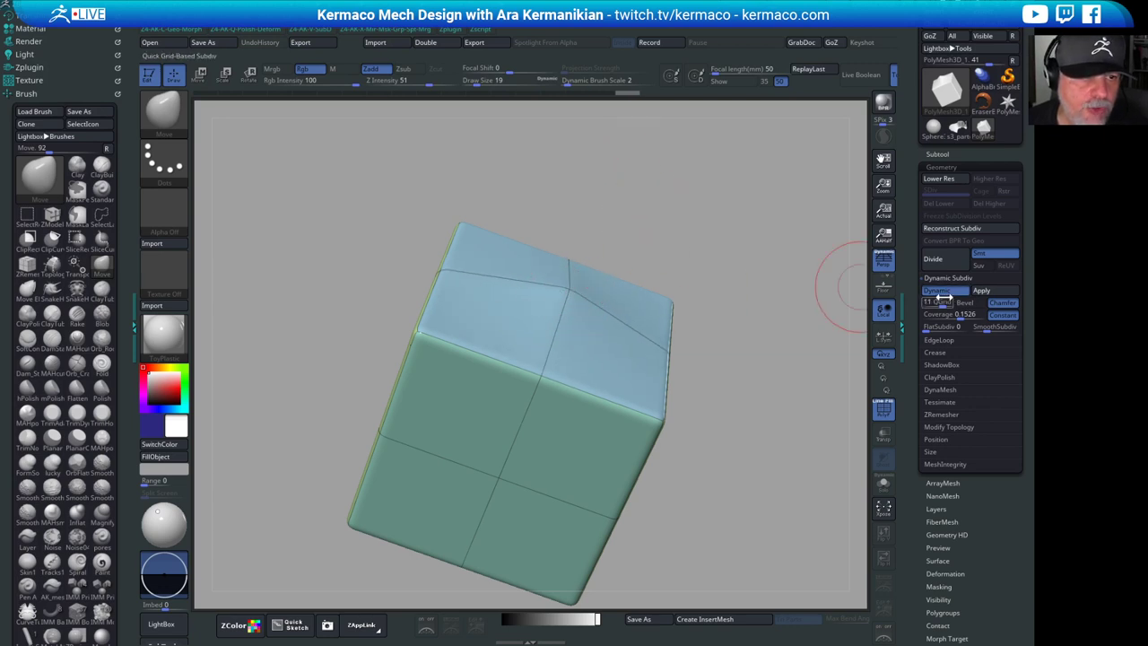
- Compare the deformed cube with Dynamic Subdiv off and on, viewing it from the front and at an angle
key(shift+d)
drag(654, 274, 570, 277)
alt+drag(691, 280, 654, 252)
drag(654, 252, 831, 258)
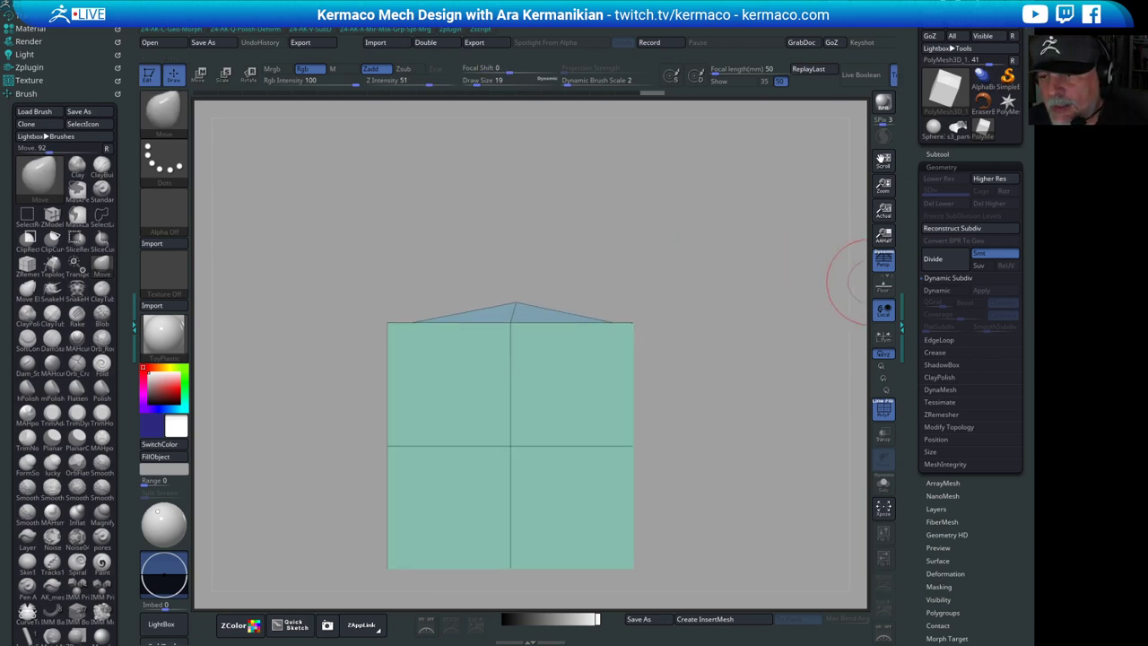
key(d)
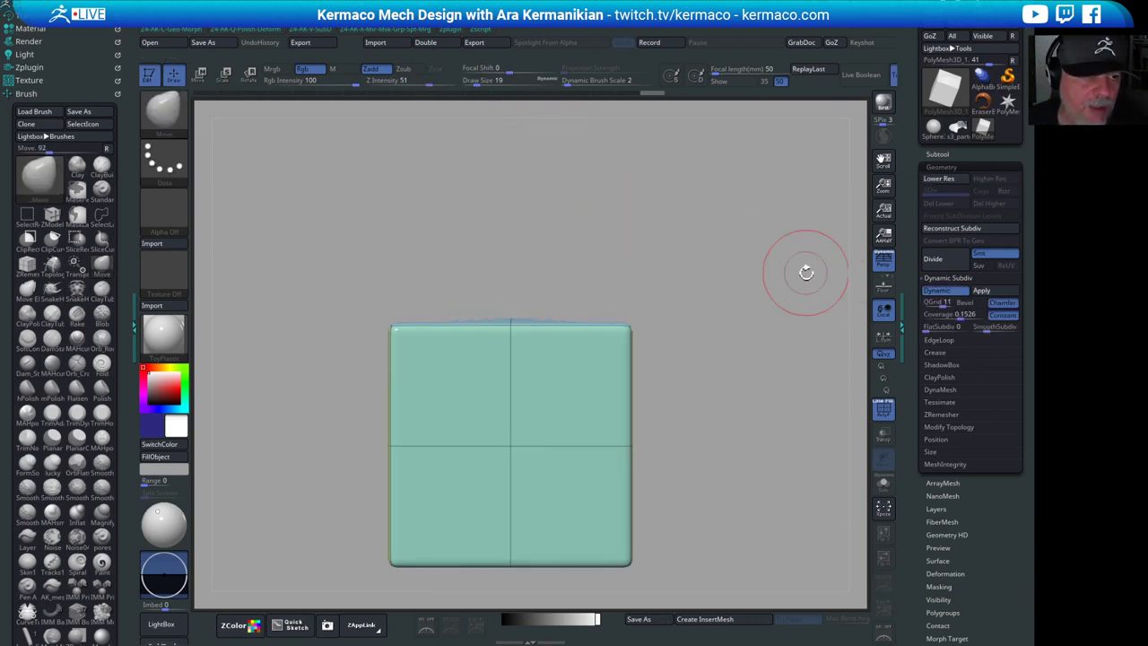
alt+drag(747, 314, 857, 246)
- Switch back to the multi-part mech tool, frame the s3_parted1_2 panel and look over the surrounding body
click(942, 156)
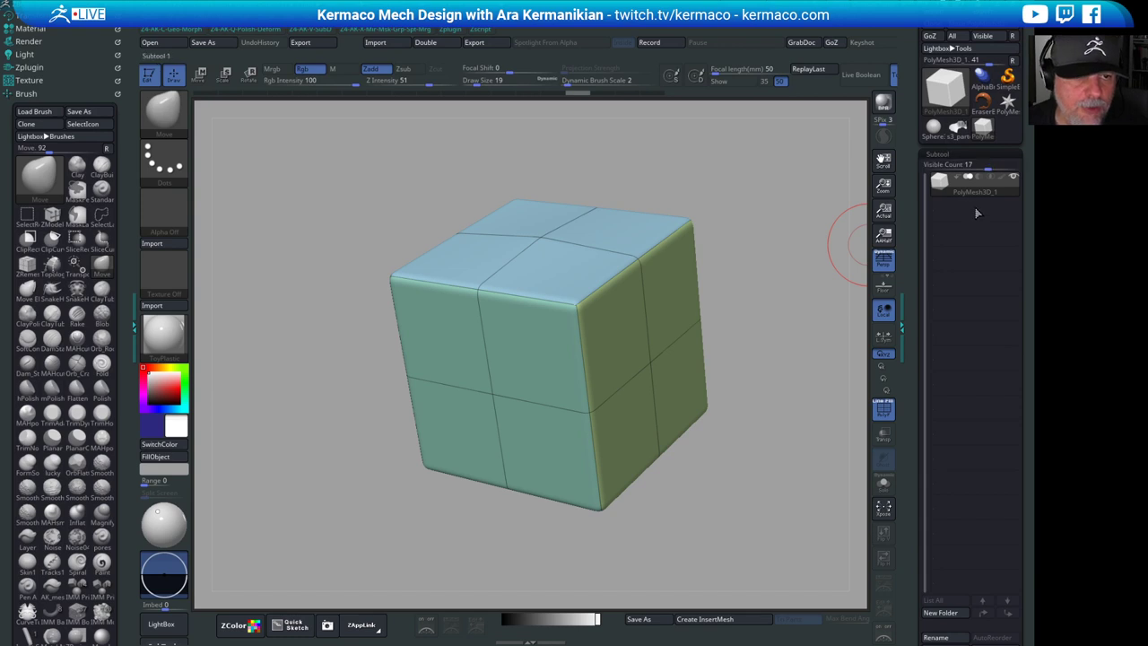
click(957, 135)
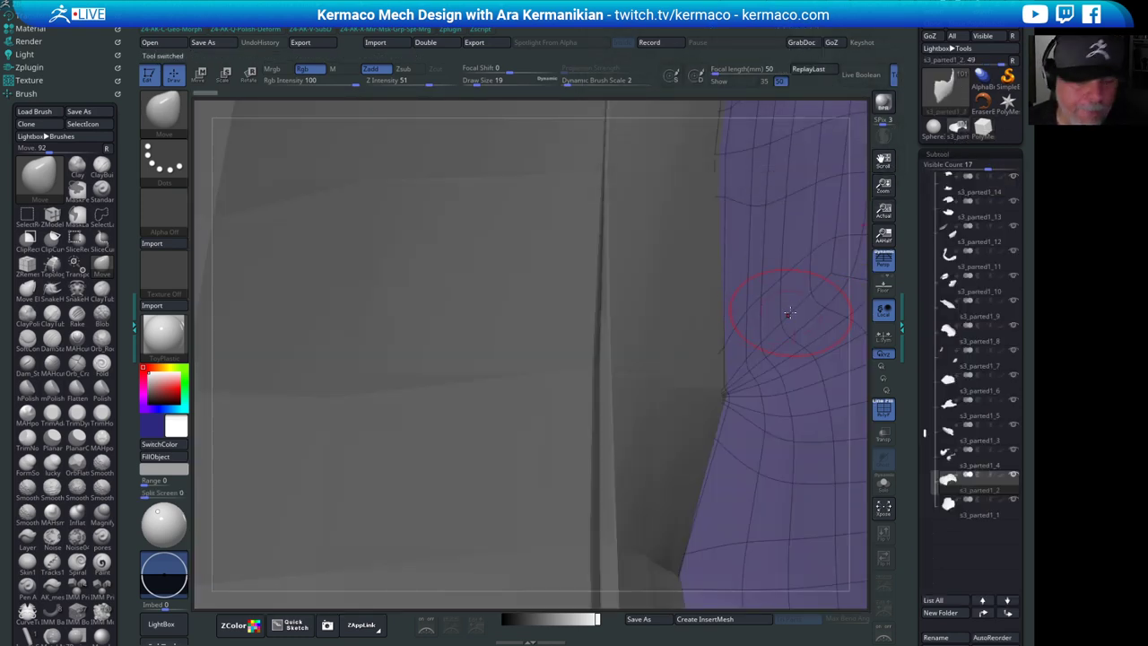
key(f)
drag(766, 265, 855, 208)
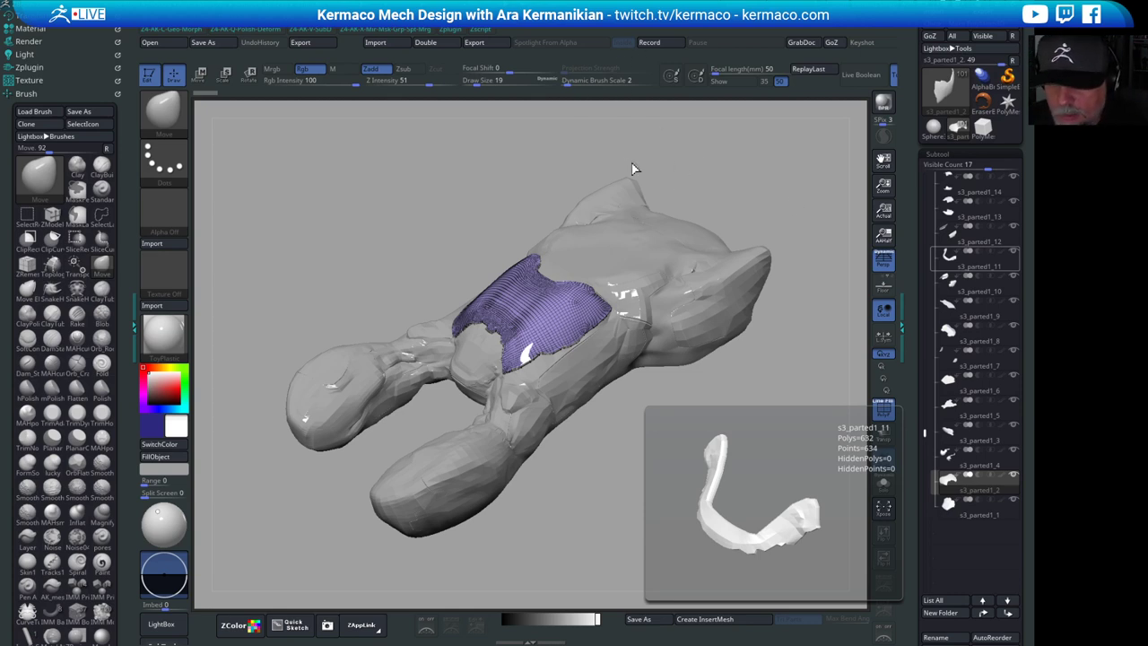
drag(779, 166, 863, 293)
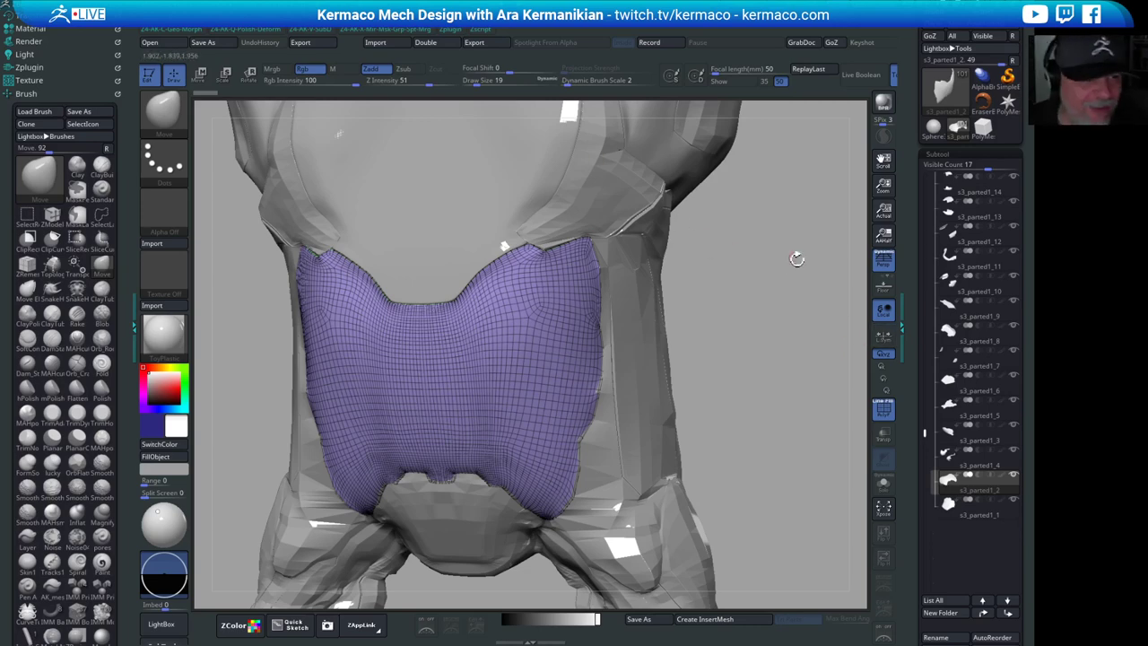
mouse_move(797, 259)
mouse_down()
mouse_move(742, 283)
mouse_move(757, 310)
mouse_move(795, 295)
mouse_move(773, 313)
mouse_move(783, 311)
mouse_move(732, 328)
mouse_move(794, 256)
mouse_up()
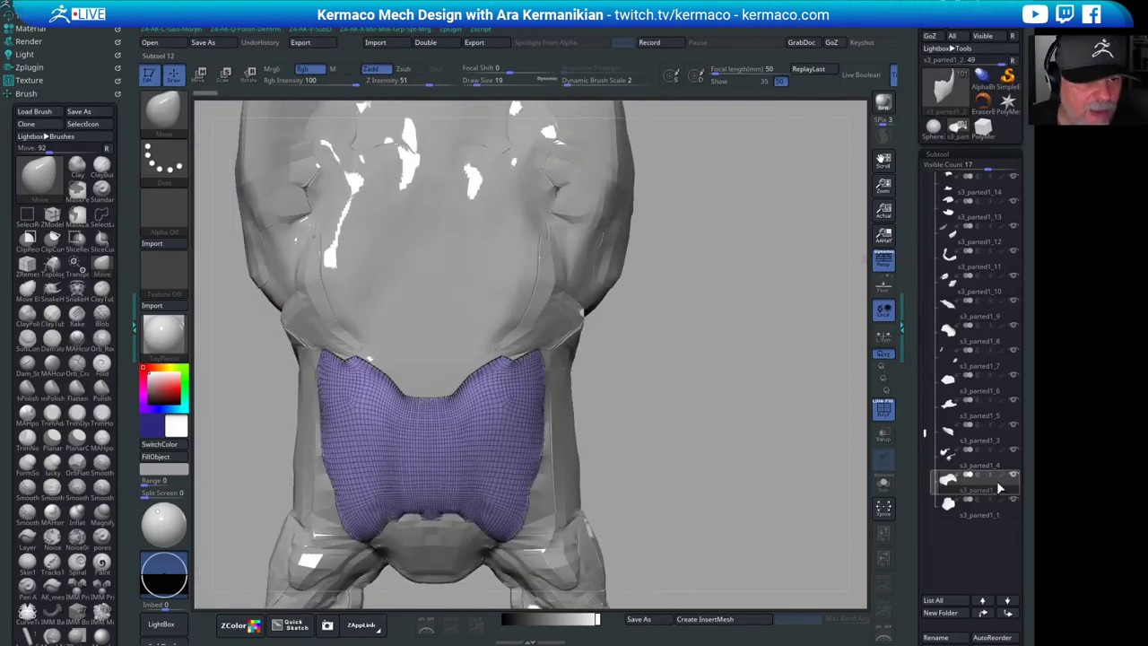
- Select the s3_parted1_1 subtool, isolate it with Solo and turn off PolyFrame
click(966, 513)
drag(763, 467, 789, 341)
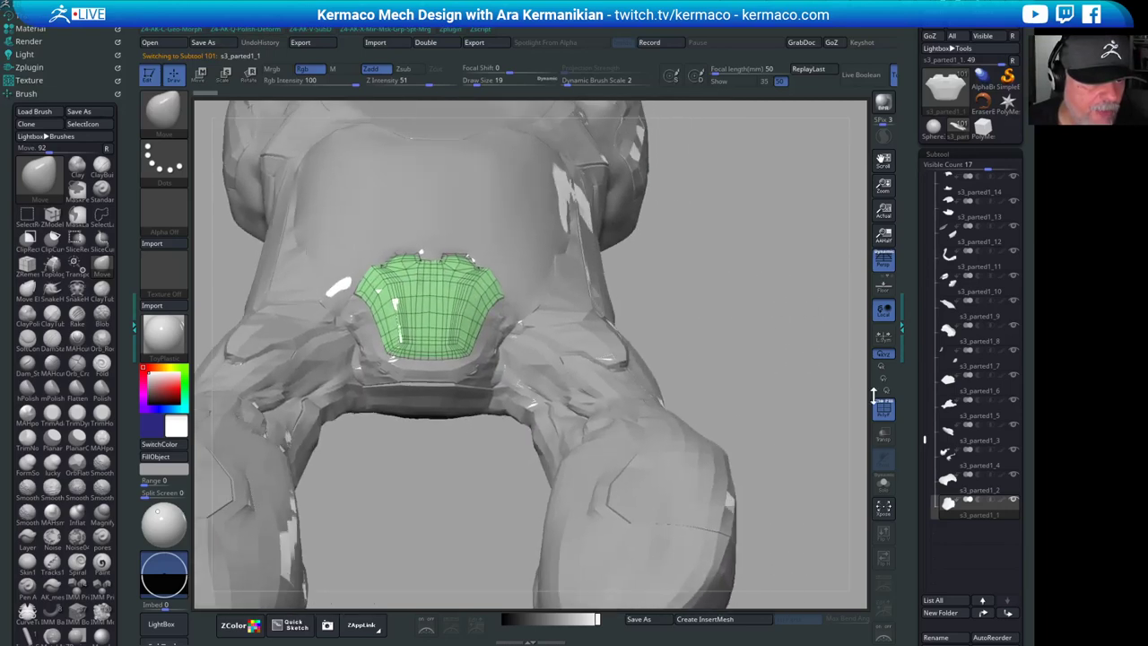
click(883, 484)
drag(723, 329, 691, 358)
click(884, 409)
alt+drag(691, 359, 764, 356)
- Subdivide the isolated panel, compare its lower and higher subdivision levels and return to the higher one
key(ctrl+d)
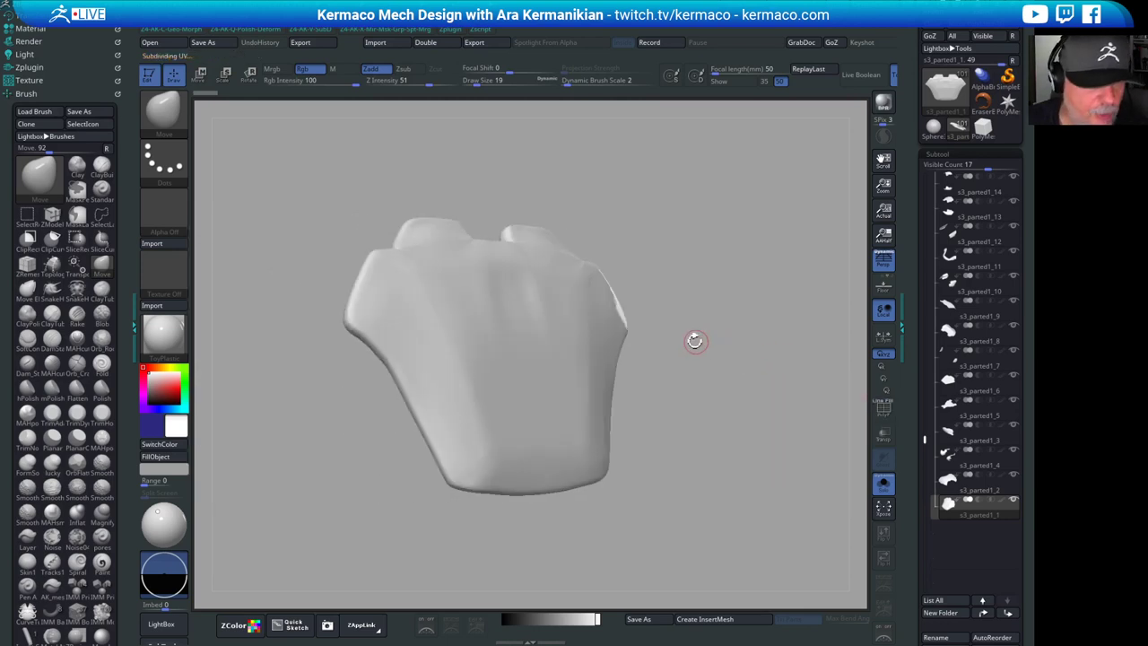
key(shift+d)
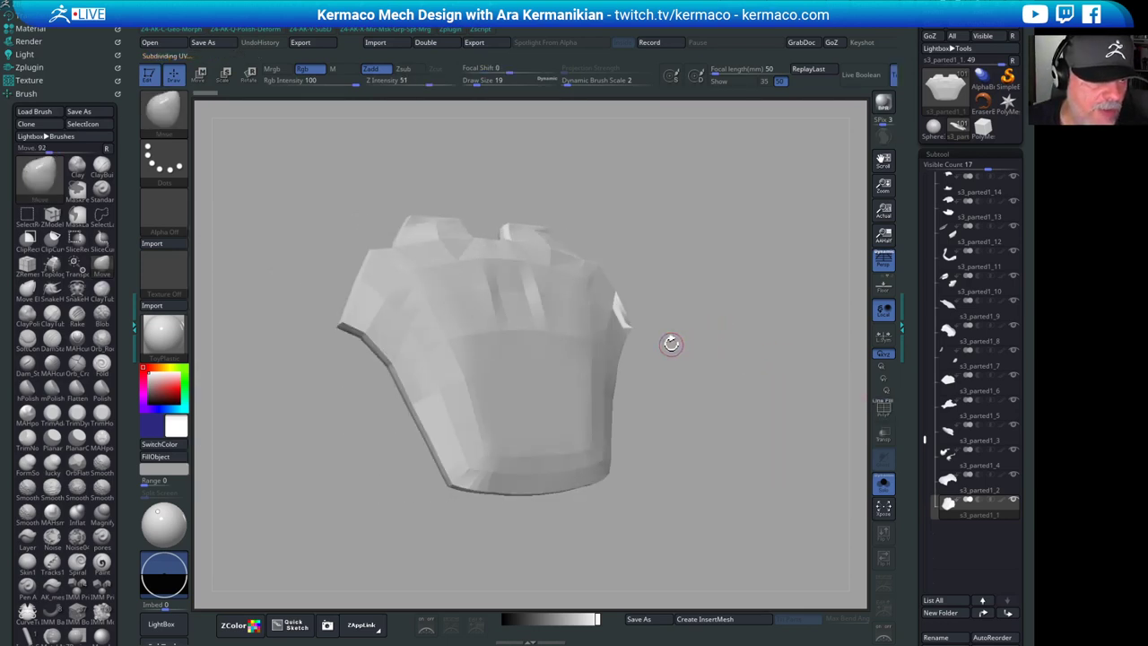
key(d)
drag(720, 320, 762, 359)
mouse_move(764, 296)
mouse_down()
mouse_move(773, 341)
mouse_move(763, 291)
mouse_move(624, 185)
mouse_move(675, 266)
mouse_up()
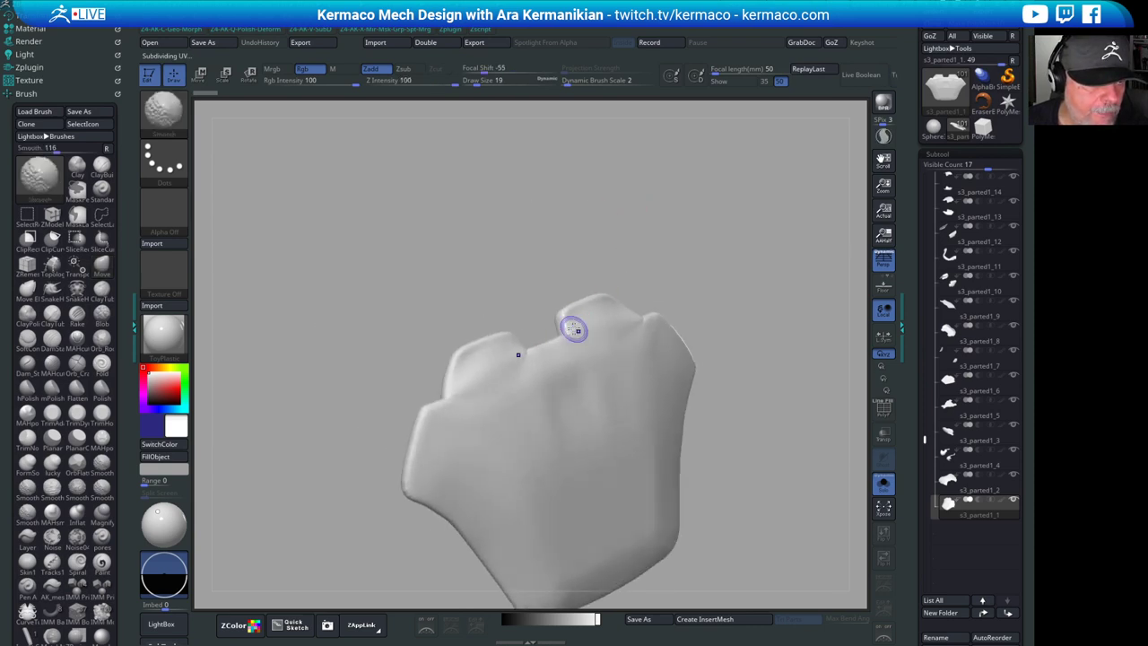
- Smooth the surface around the notches and raised tabs along the panel's upper edge with the Smooth brush
shift+drag(575, 328, 563, 331)
drag(637, 258, 597, 278)
shift+drag(540, 330, 519, 325)
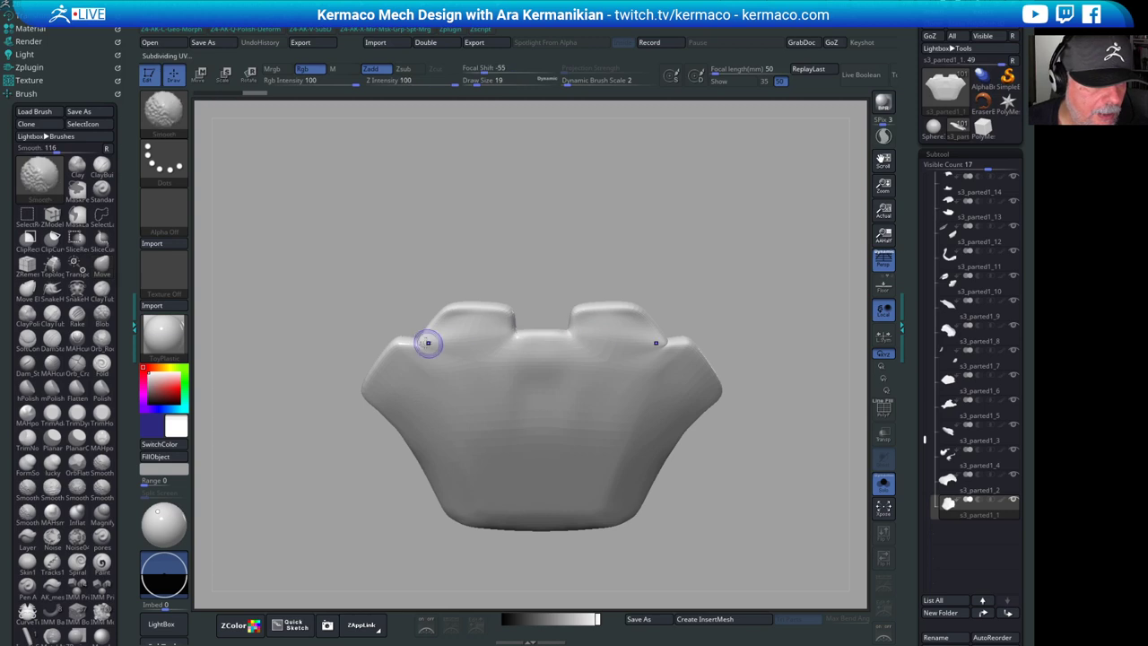
mouse_move(662, 326)
mouse_down()
mouse_move(628, 333)
mouse_move(639, 350)
mouse_up()
key(shift)
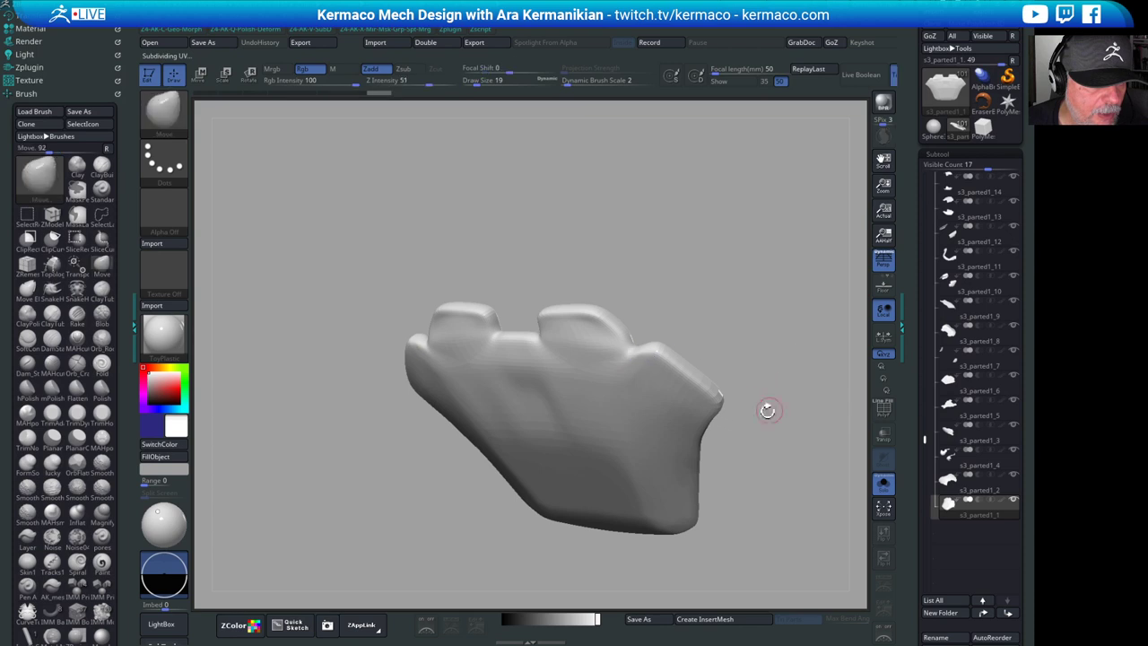
drag(693, 289, 598, 307)
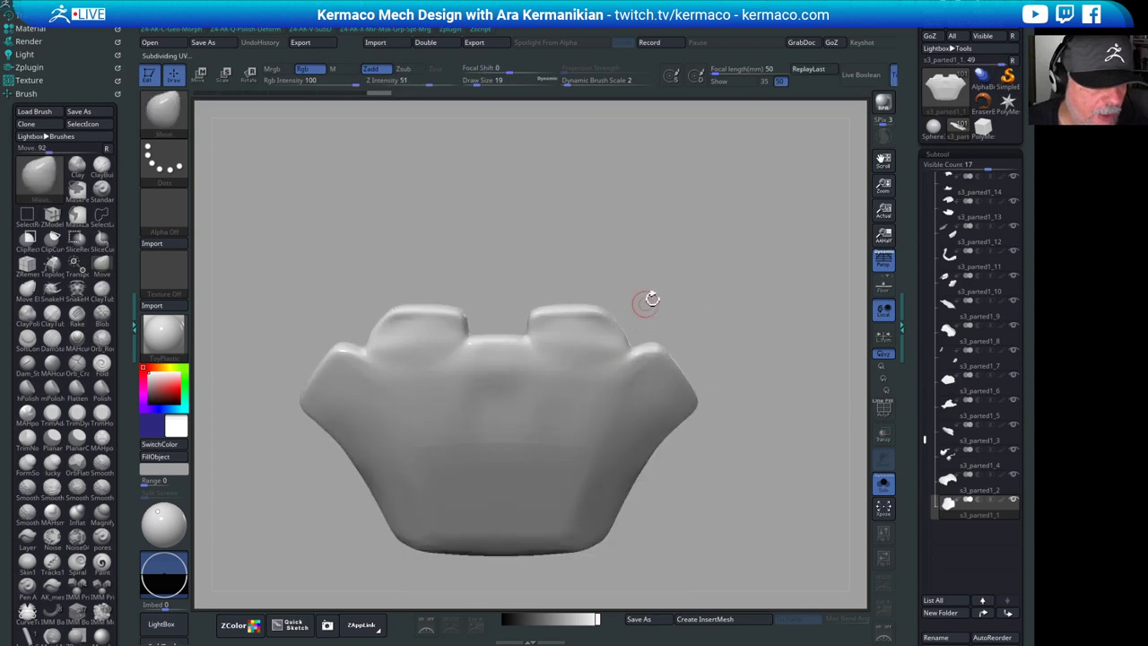
drag(660, 287, 596, 307)
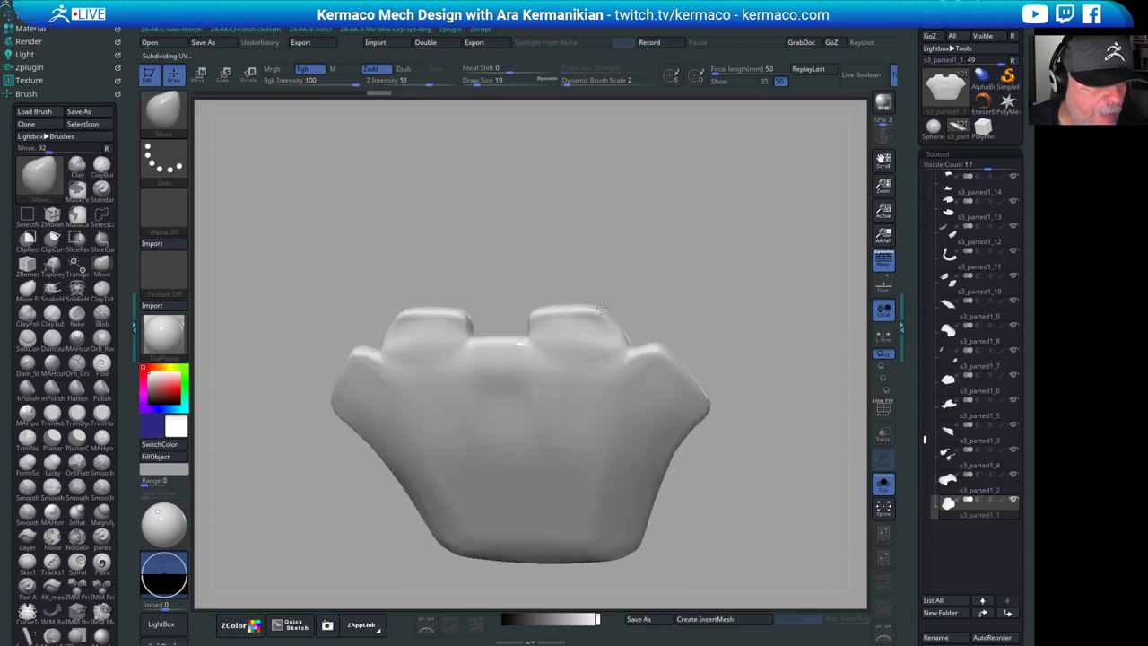
- Turn PolyFrame on, nudge the notch between the panel's upper tabs with the Move brush and set Draw Size to 20
click(887, 409)
mouse_move(715, 336)
mouse_down()
mouse_move(682, 303)
mouse_move(708, 248)
mouse_up()
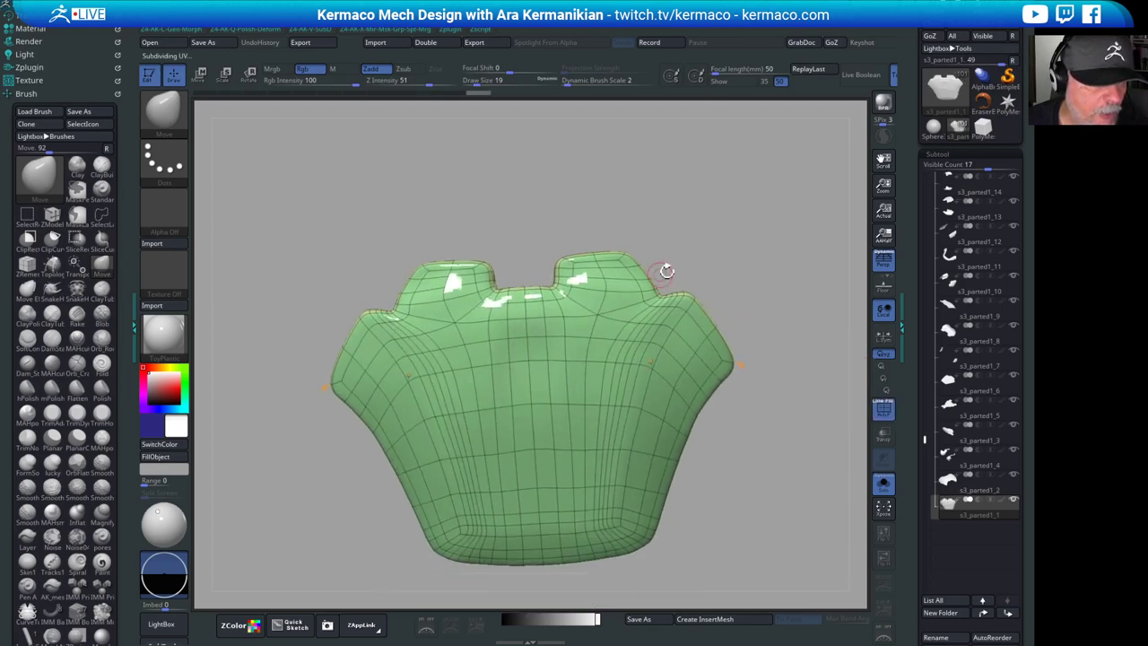
drag(660, 277, 663, 330)
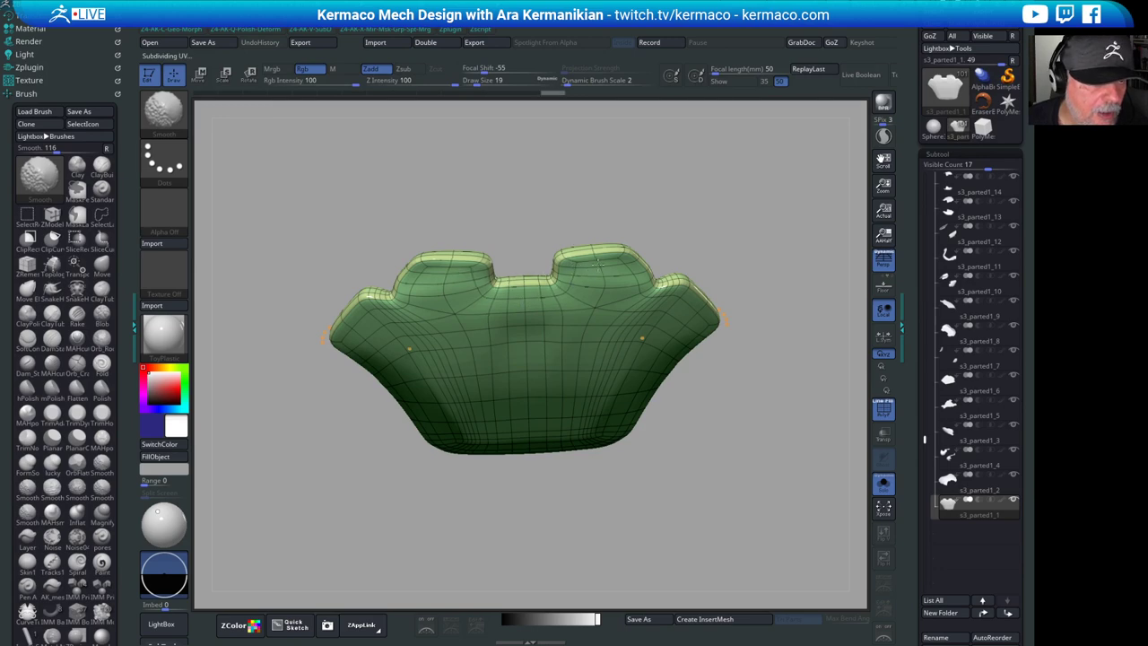
mouse_move(666, 234)
mouse_down()
mouse_move(712, 205)
mouse_move(725, 246)
mouse_move(753, 269)
mouse_move(687, 254)
mouse_up()
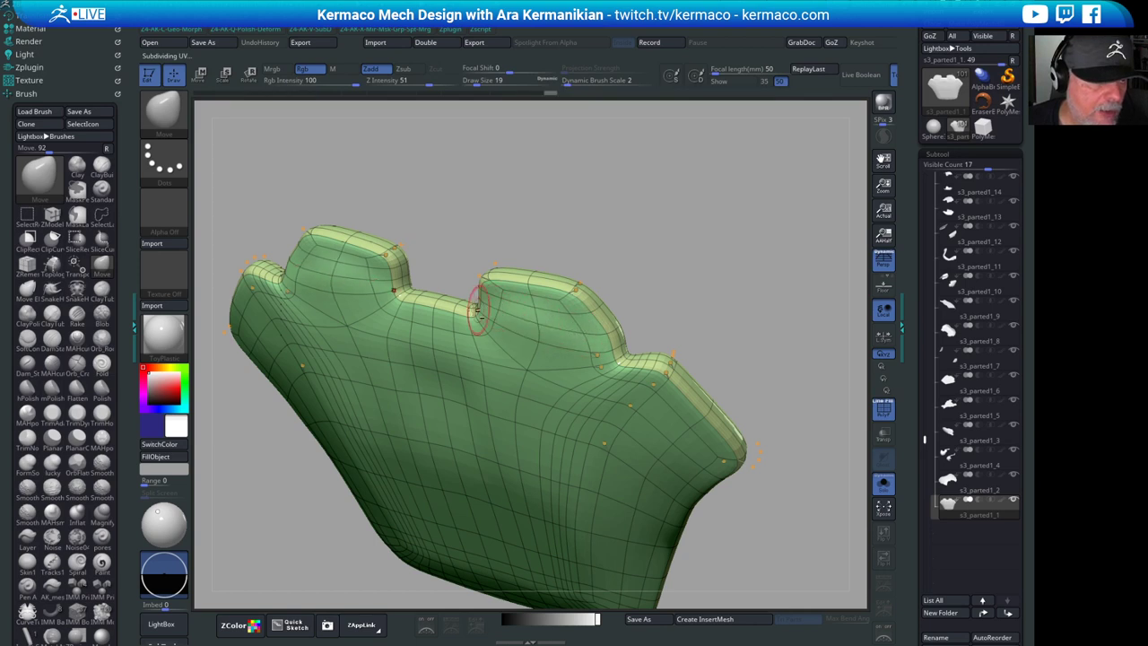
drag(477, 309, 434, 328)
mouse_move(602, 243)
mouse_down()
mouse_move(412, 245)
mouse_move(479, 198)
mouse_move(622, 183)
mouse_move(633, 211)
mouse_move(621, 247)
mouse_move(668, 287)
mouse_move(687, 274)
mouse_move(467, 284)
mouse_move(476, 310)
mouse_move(455, 294)
mouse_up()
key(s)
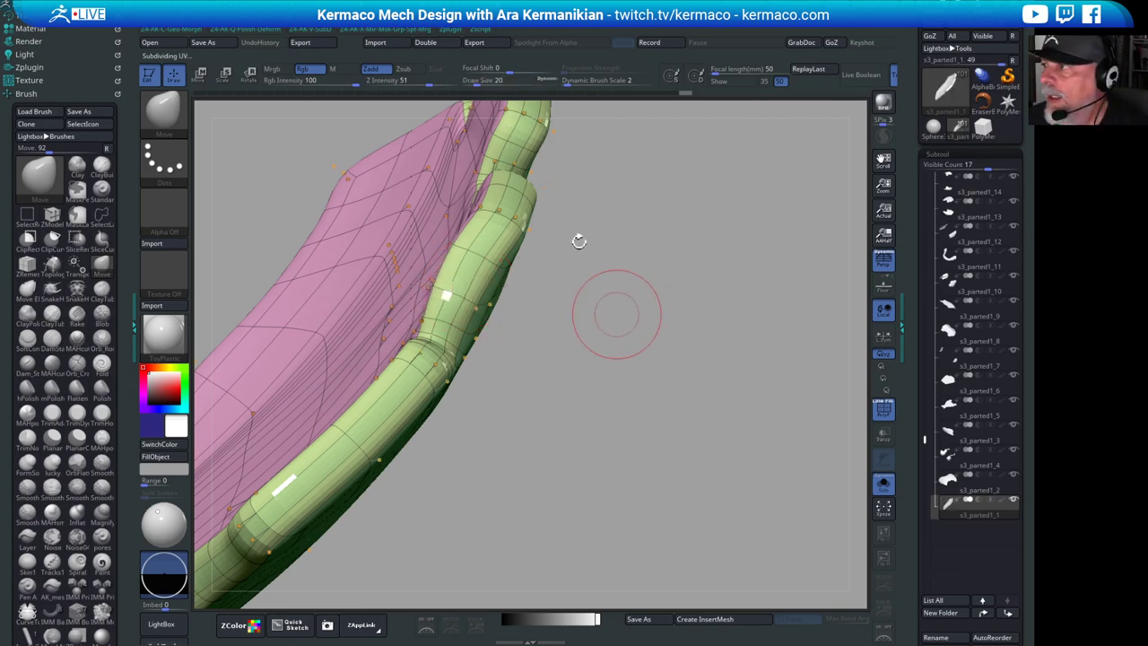
- Switch to the Chrome browser and open kermaco.com in a new tab
key(alt+Tab)
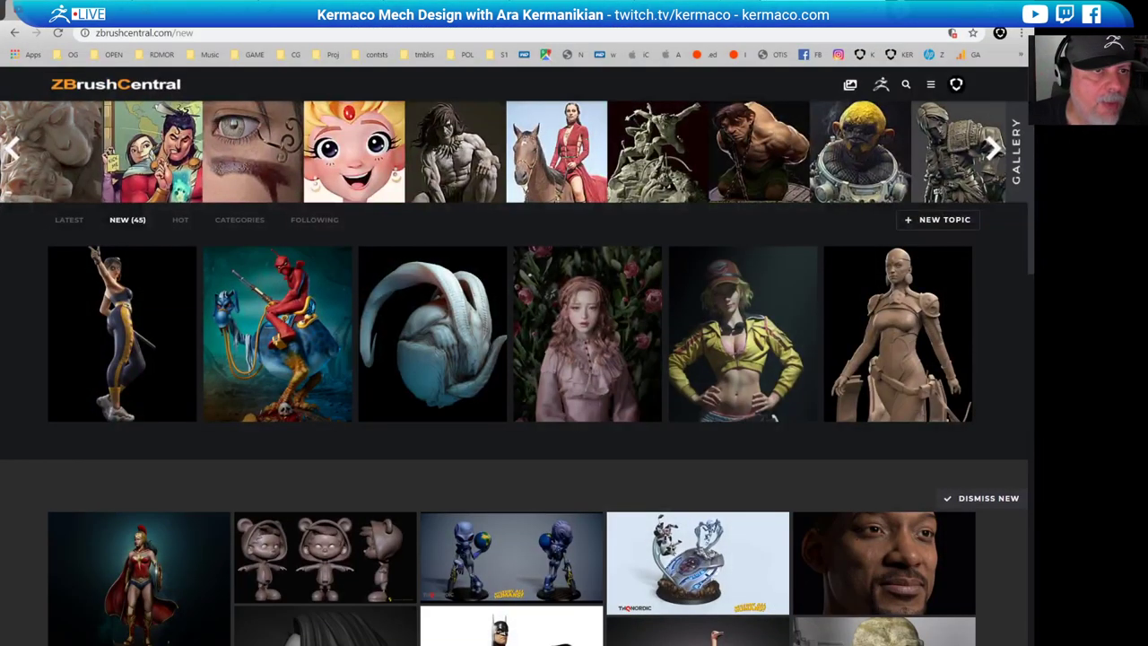
key(ctrl+t)
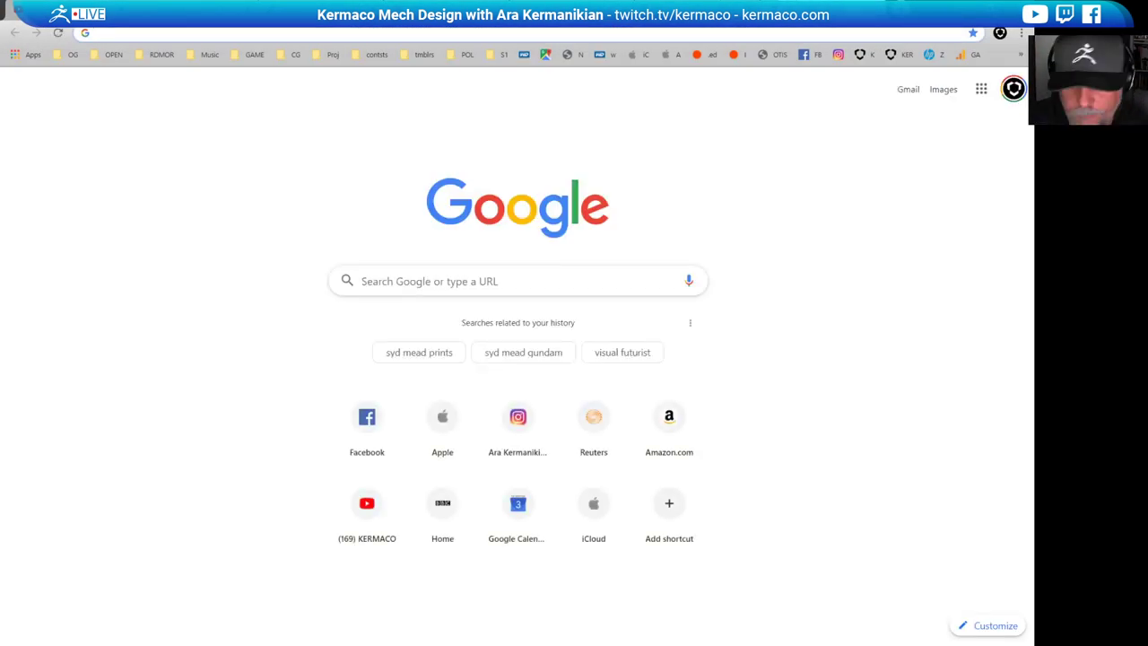
text(ker,acxi)
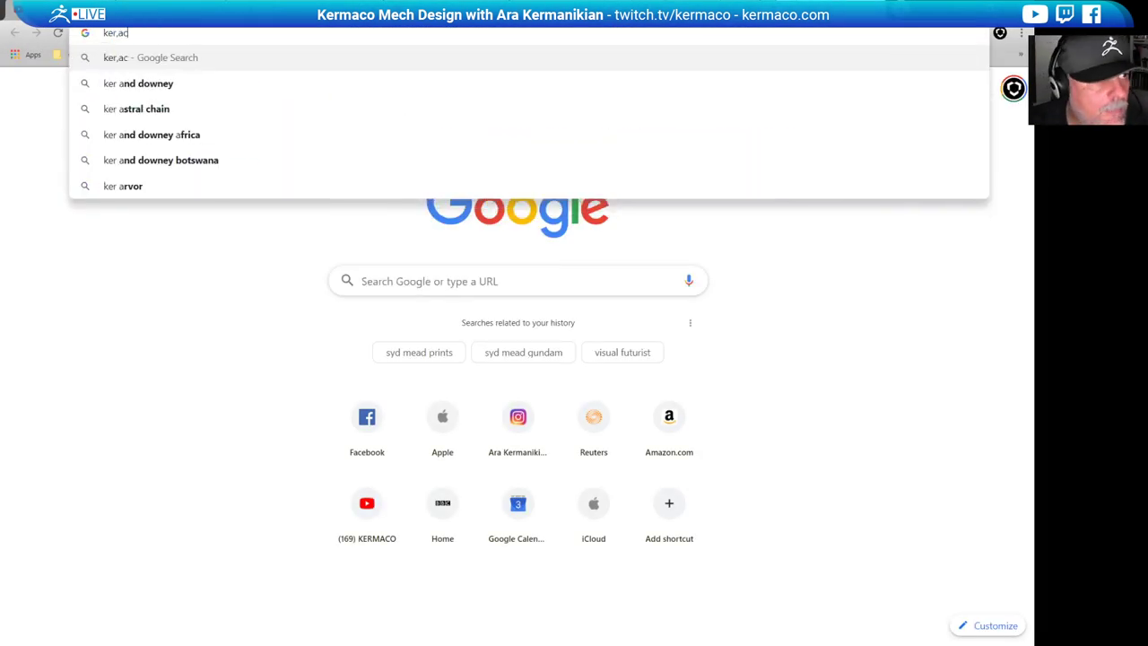
key(BackSpace)
key(BackSpace)
key(BackSpace)
key(BackSpace)
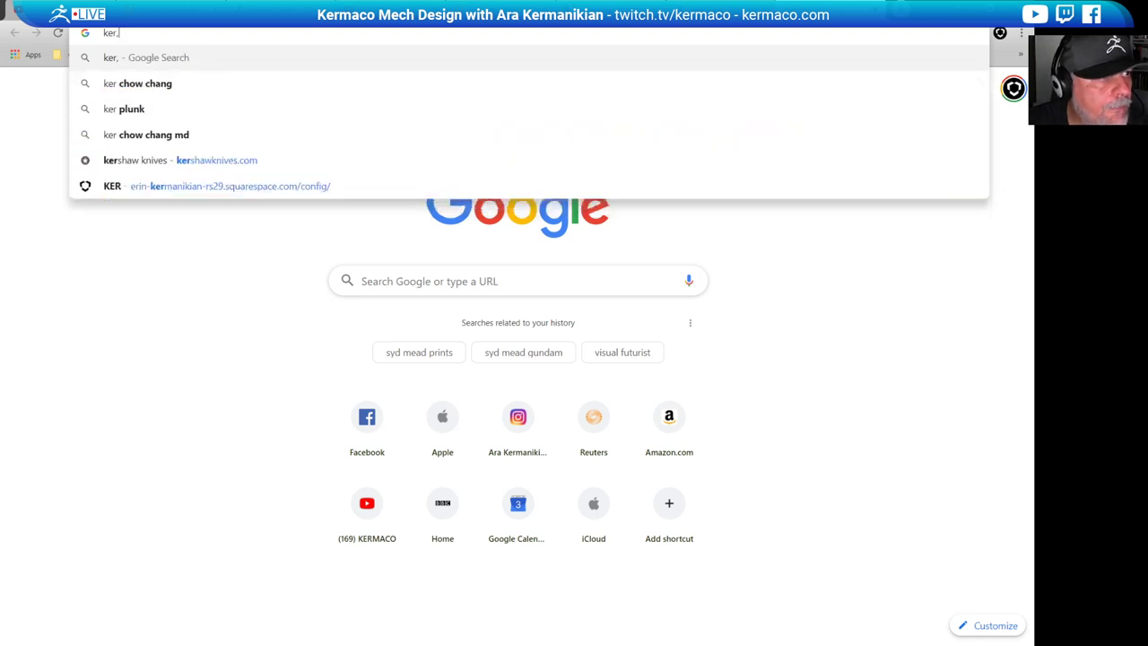
key(BackSpace)
key(Down)
key(Return)
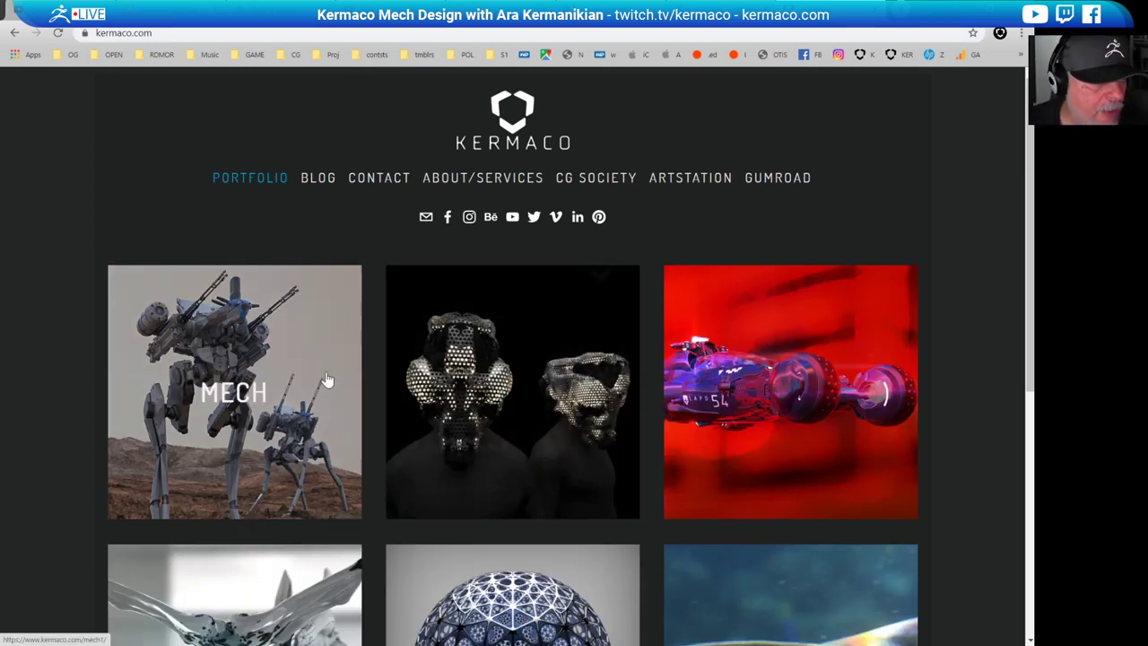
- Open the Mech portfolio gallery and enlarge its first image, the two mechs on rocky ground
click(258, 379)
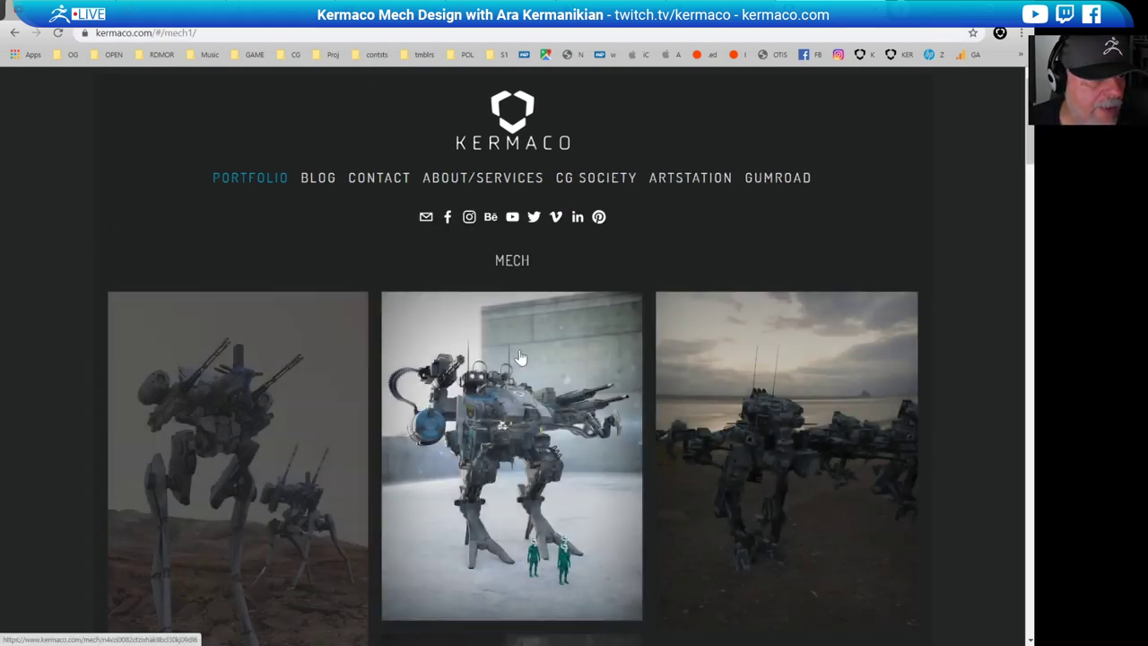
click(204, 428)
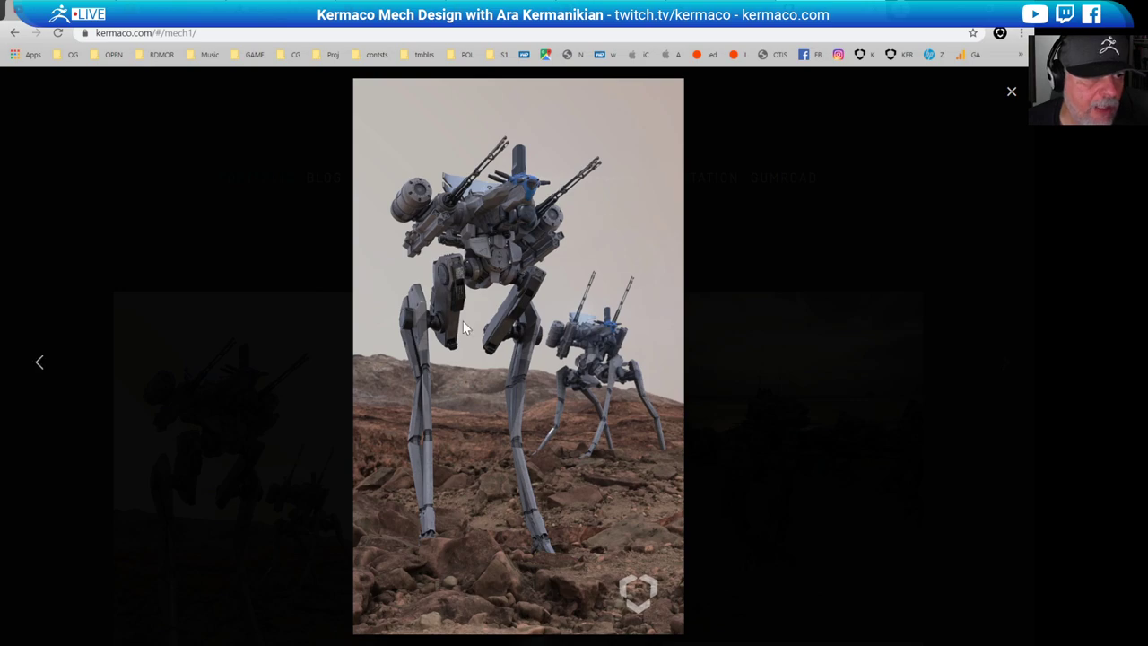
- Close the enlarged picture, view the Mech gallery's dark mechs on the shoreline at full size and return to the gallery
click(1010, 92)
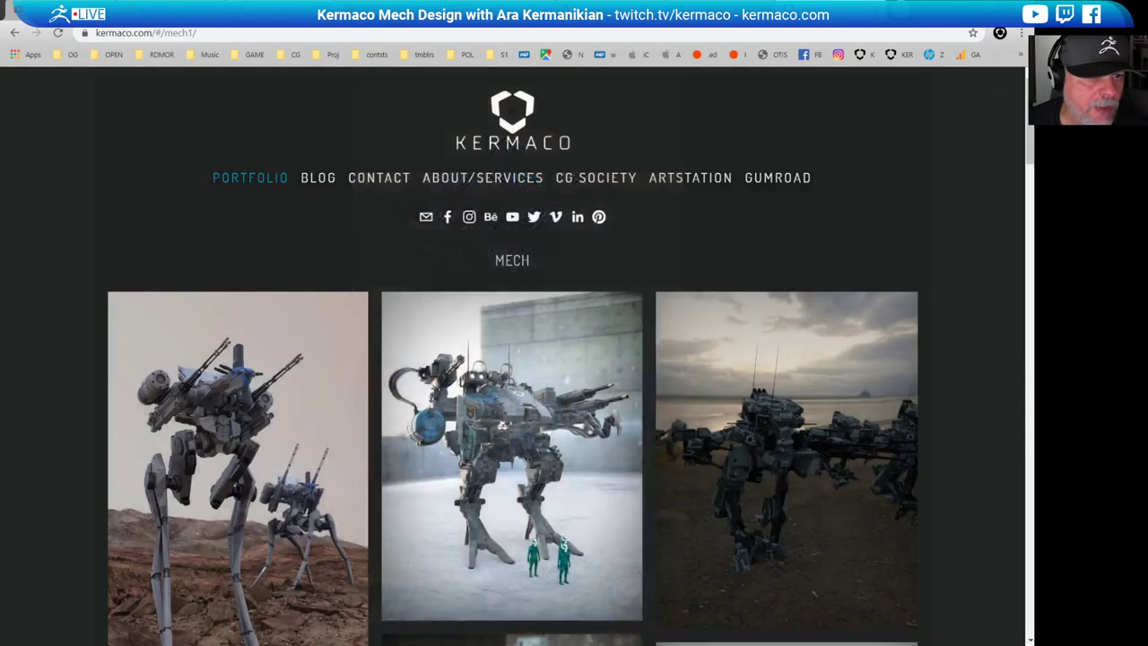
scroll(704, 319, down, 4)
scroll(705, 319, up, 2)
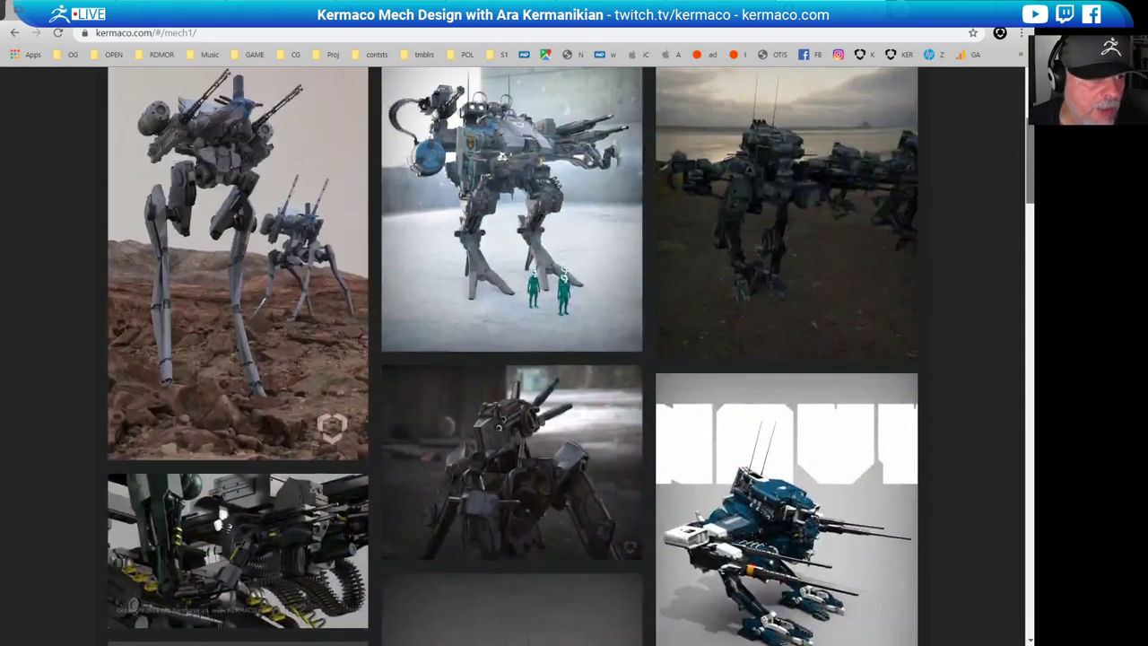
click(781, 222)
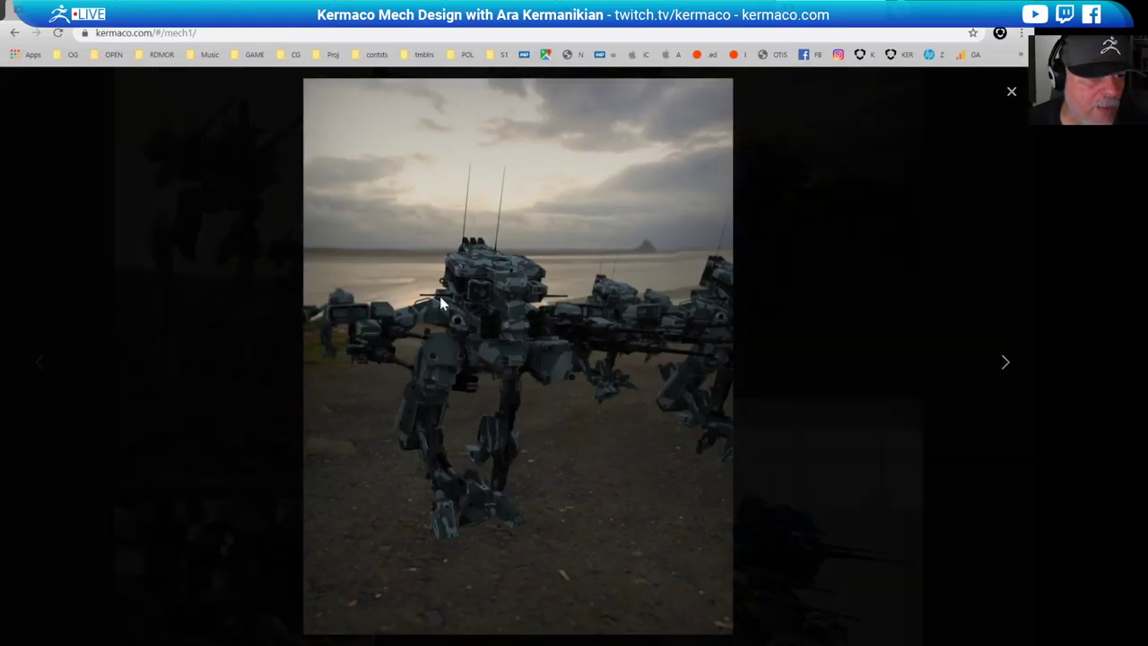
click(1012, 93)
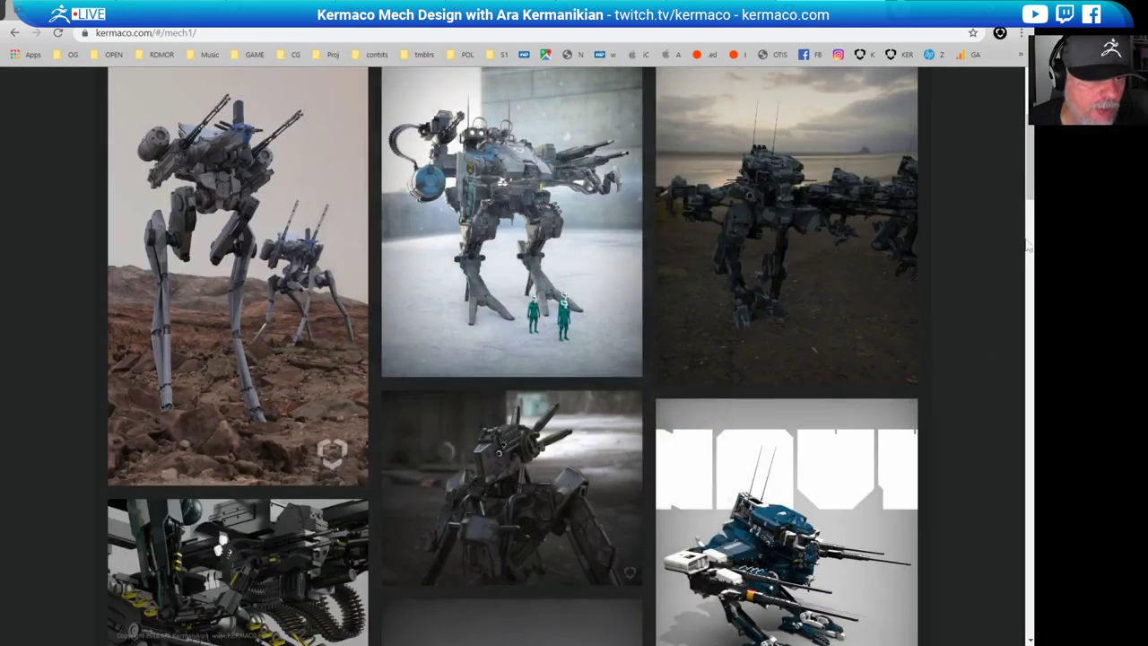
- View the Mech gallery's close-up of the dark mech with raised barrels at full size and close it again
scroll(1020, 251, down, 5)
scroll(901, 239, up, 2)
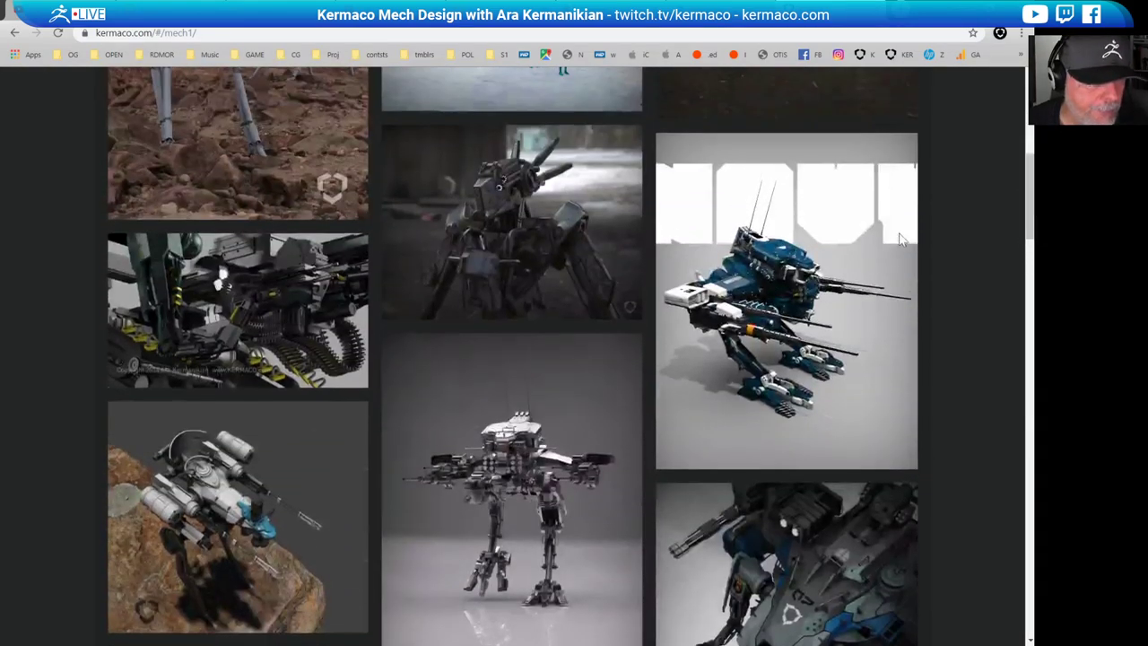
click(568, 274)
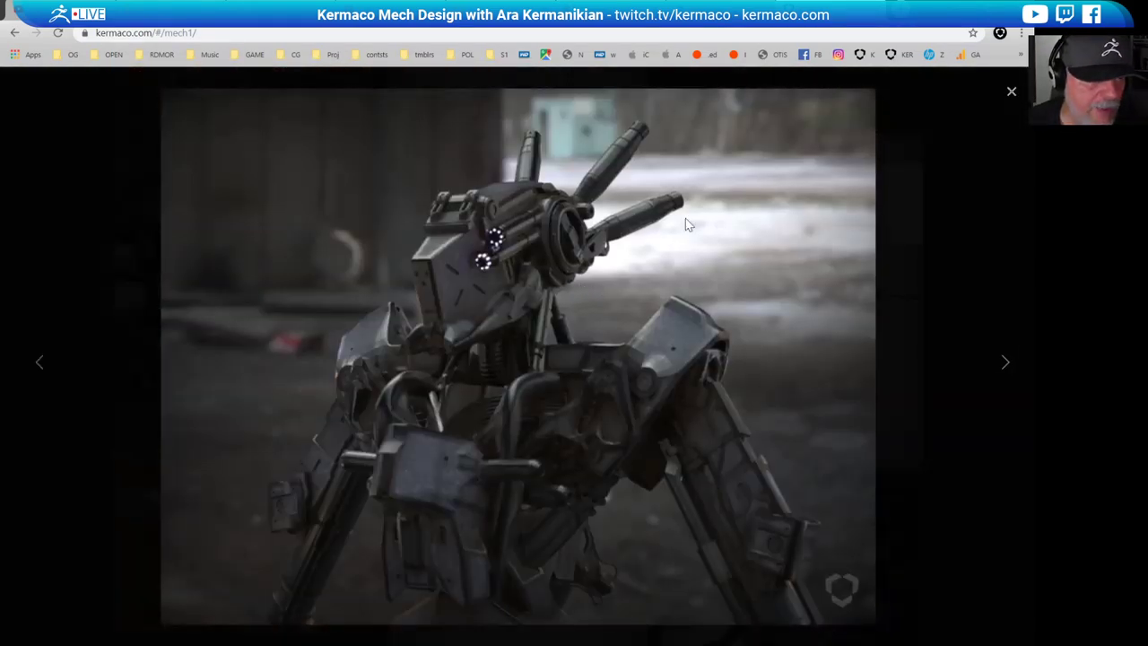
click(1012, 93)
scroll(1032, 220, down, 1)
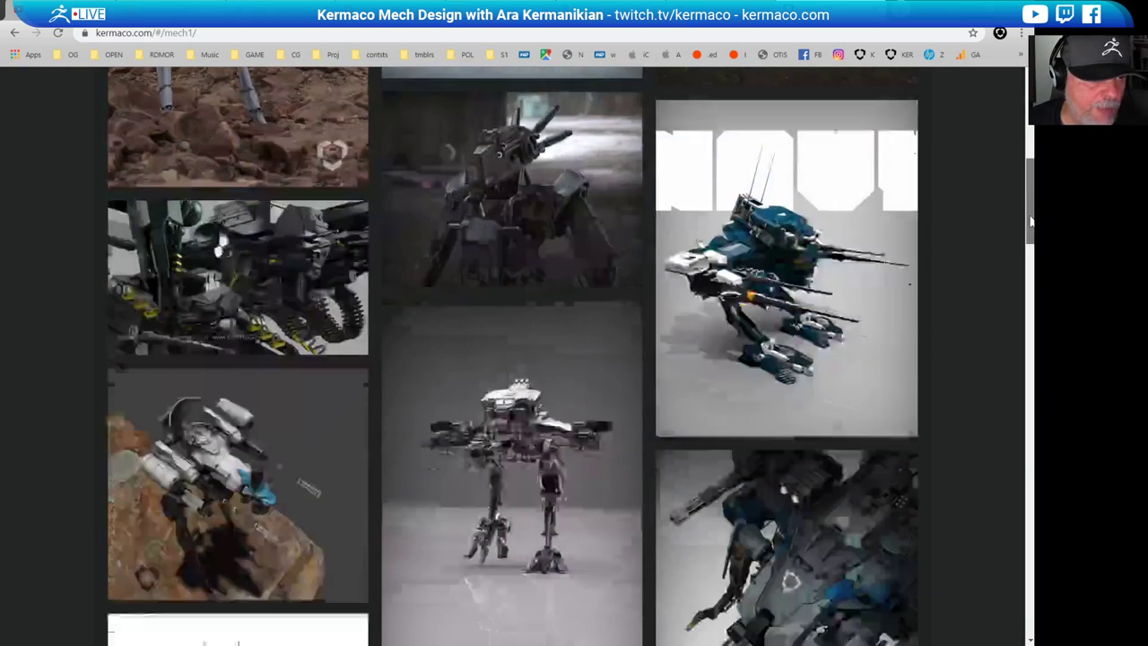
- View the grey mech standing on a reflective floor at full size and return to the Mech gallery
drag(1032, 220, 1029, 371)
click(536, 371)
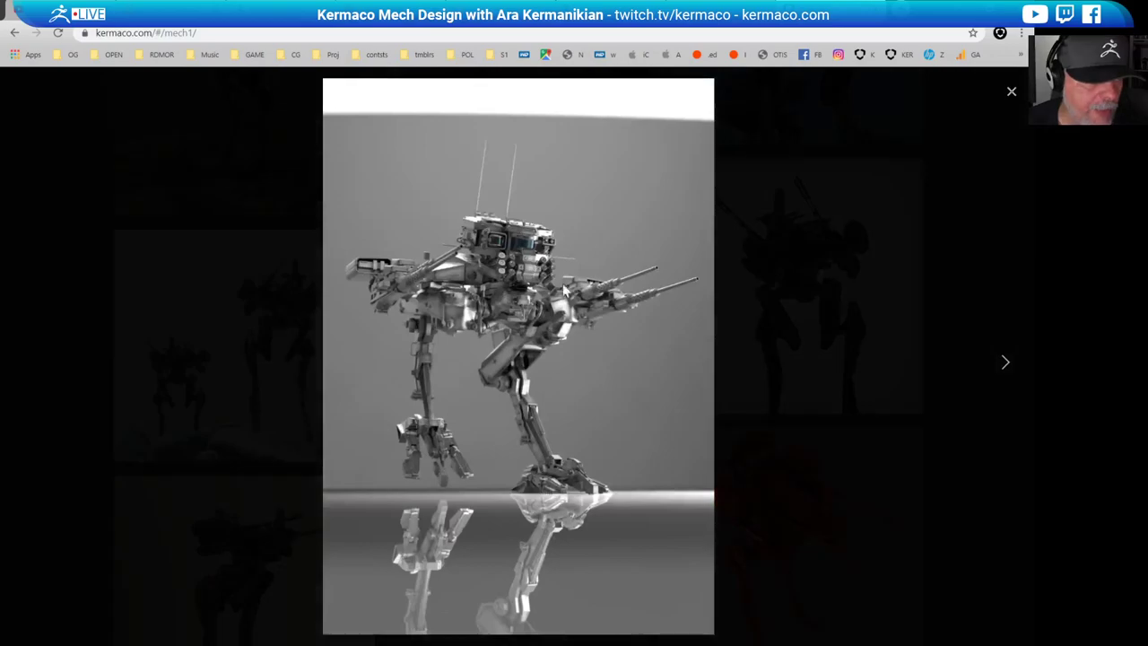
click(1007, 97)
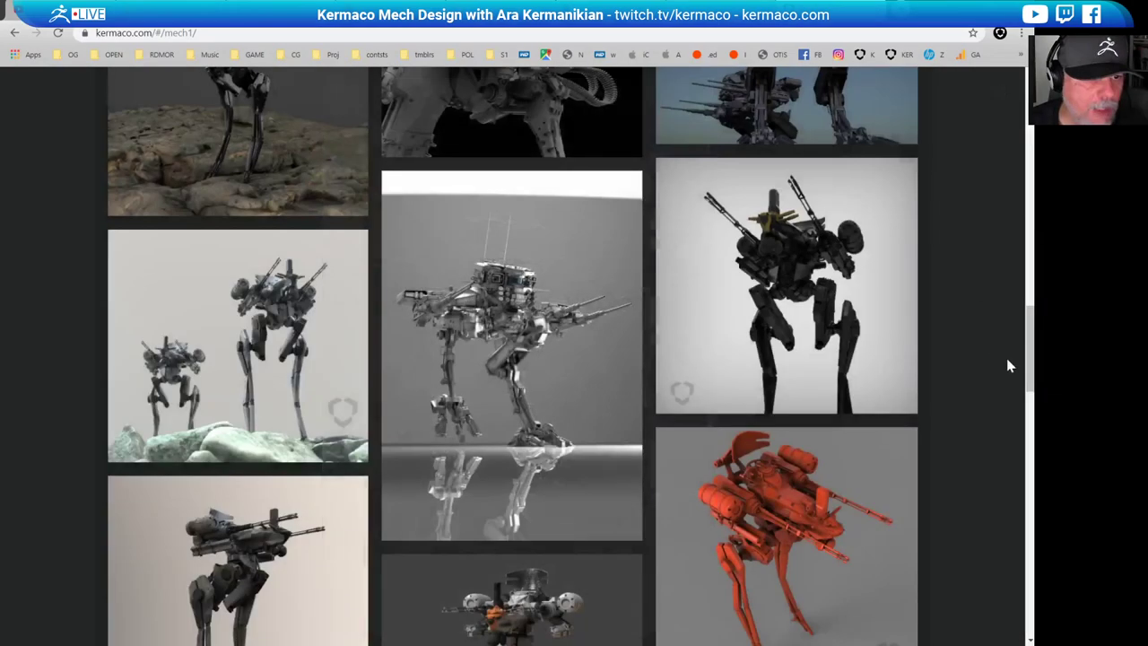
- Open the Vehicle portfolio gallery and view the dark blue vehicle with the yellow stripe at full size
drag(1029, 367, 916, 511)
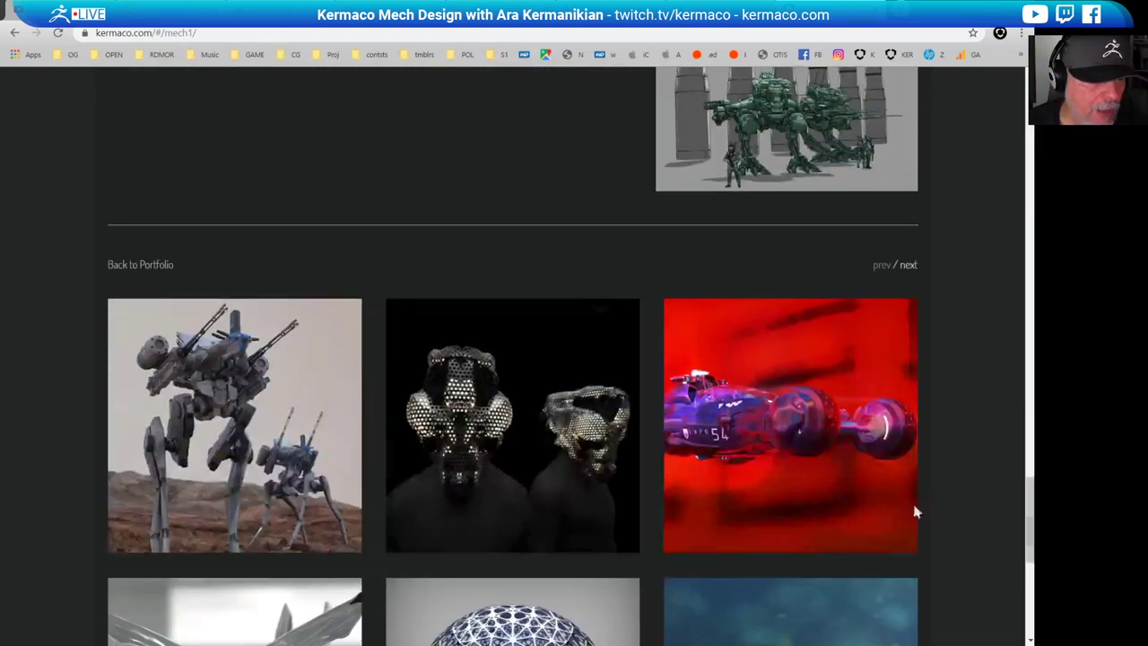
click(861, 498)
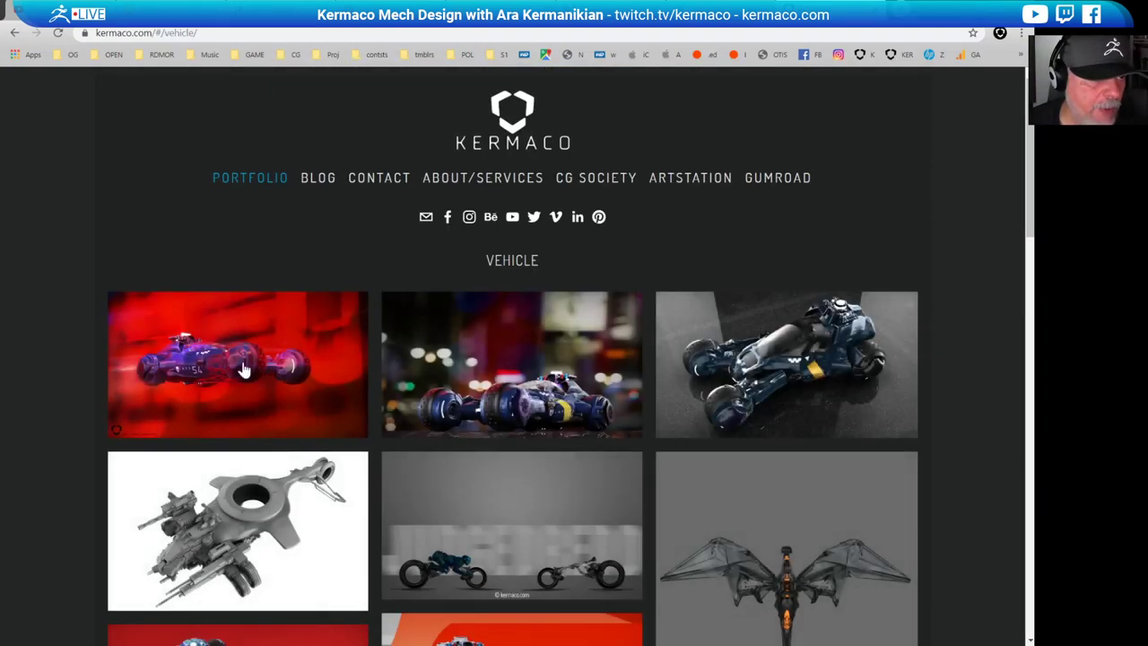
click(827, 359)
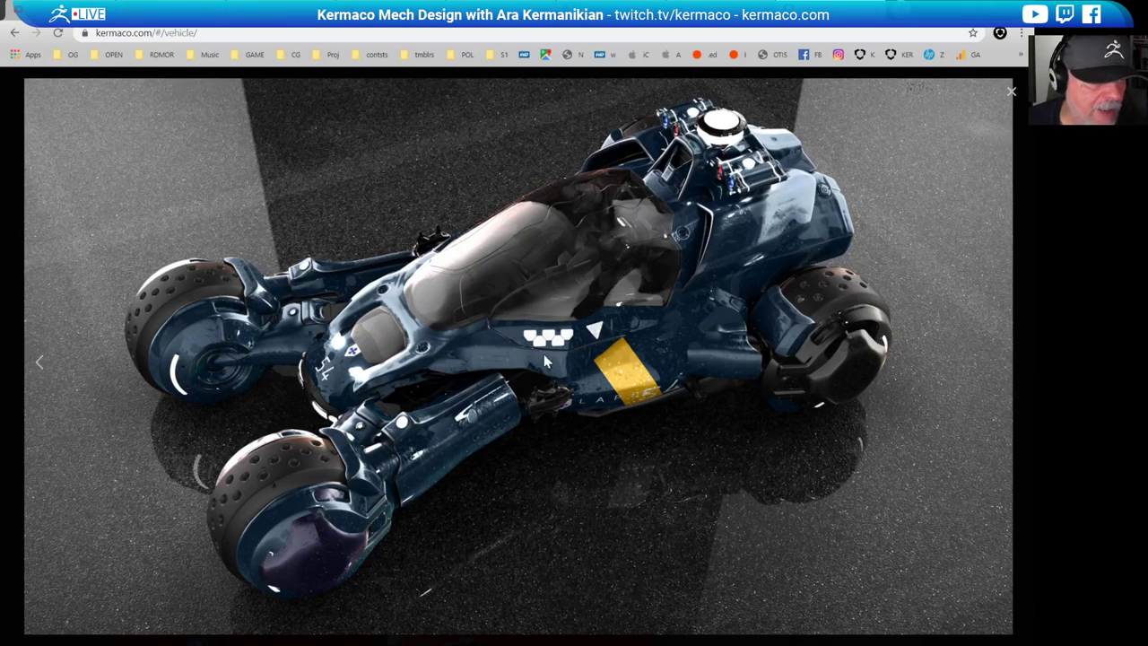
click(1011, 92)
- View the white and navy ring-shaped craft at the end of the Vehicle gallery at full size and close it
scroll(987, 359, down, 10)
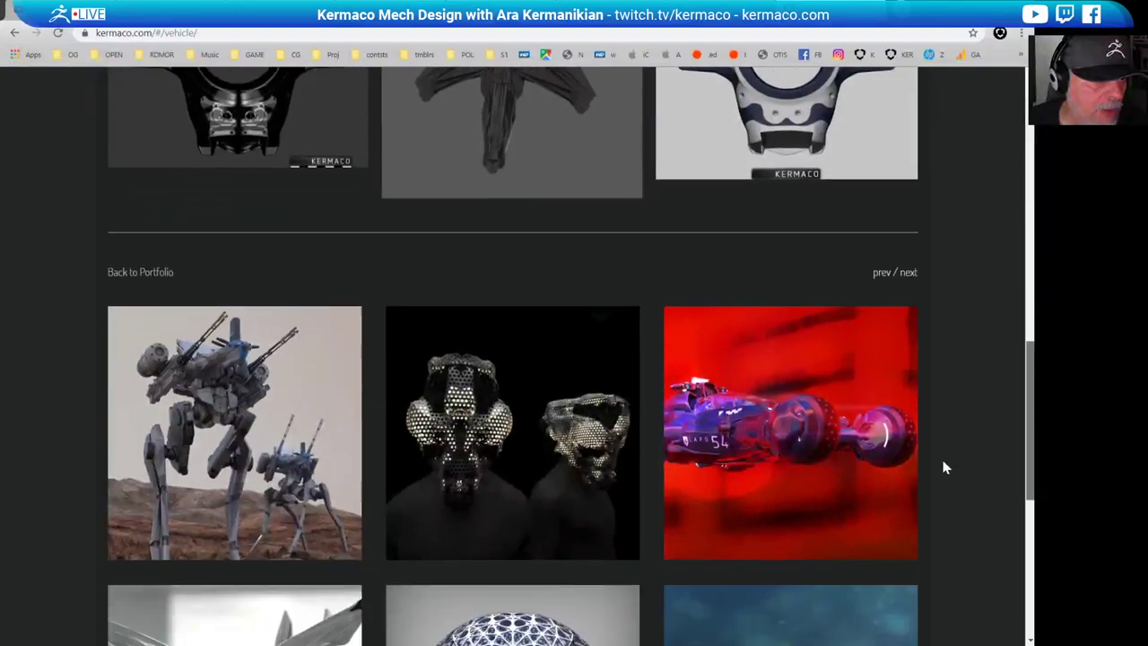
scroll(984, 418, up, 2)
click(766, 235)
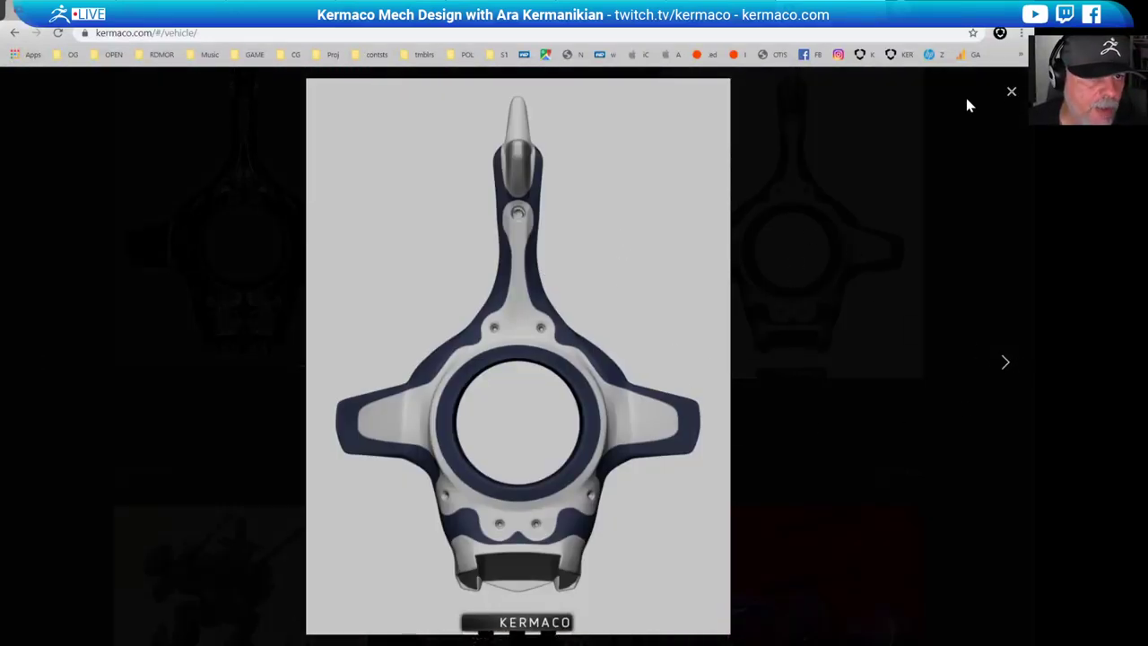
click(1011, 94)
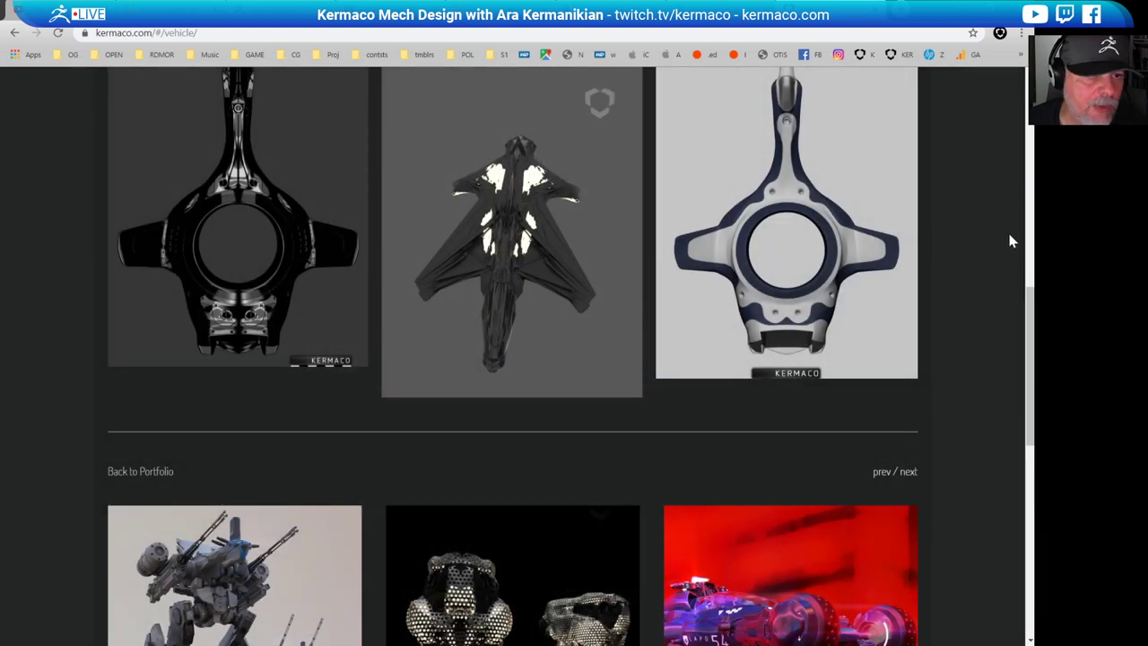
- Open the Character portfolio gallery and view the YOKAI head image at full size
scroll(542, 419, down, 3)
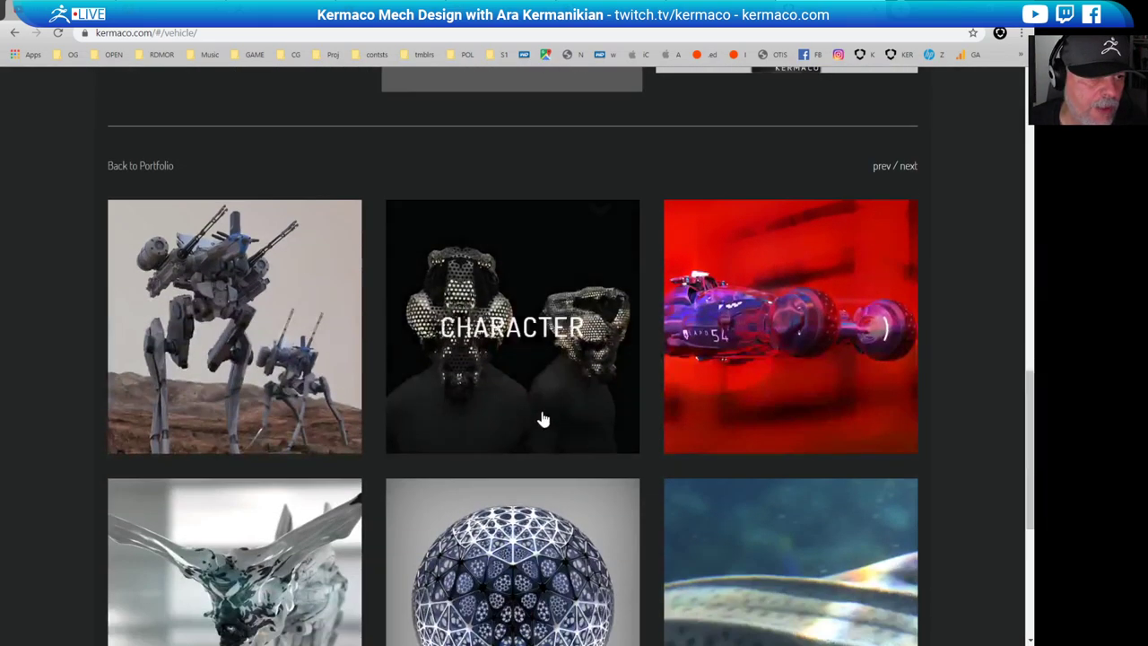
click(542, 419)
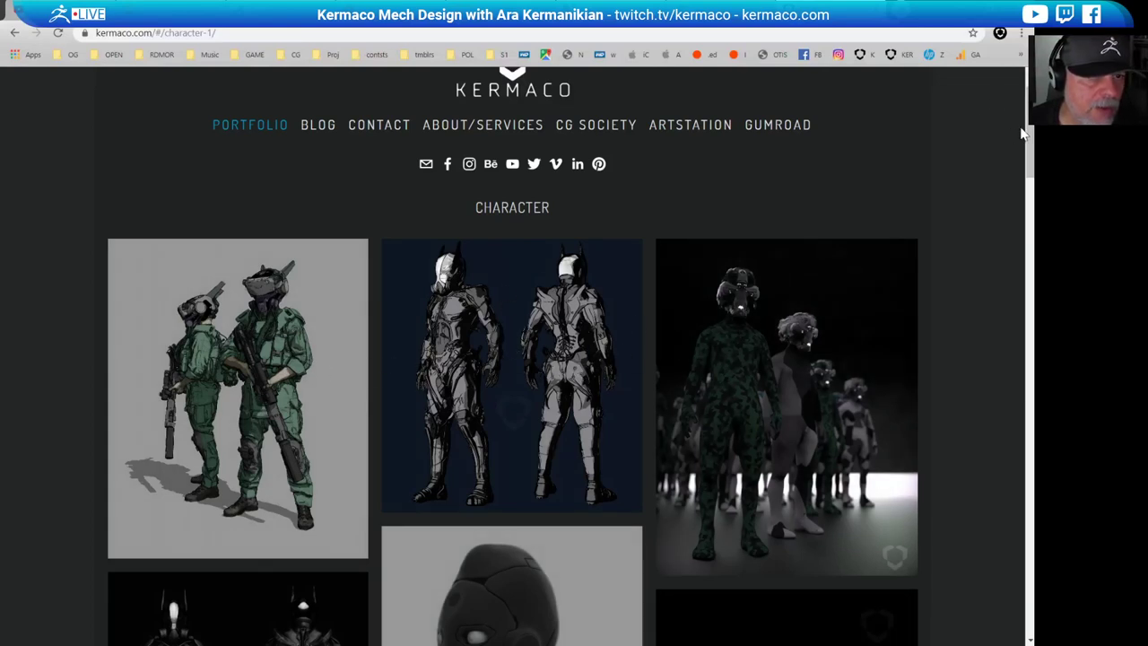
scroll(1018, 179, down, 5)
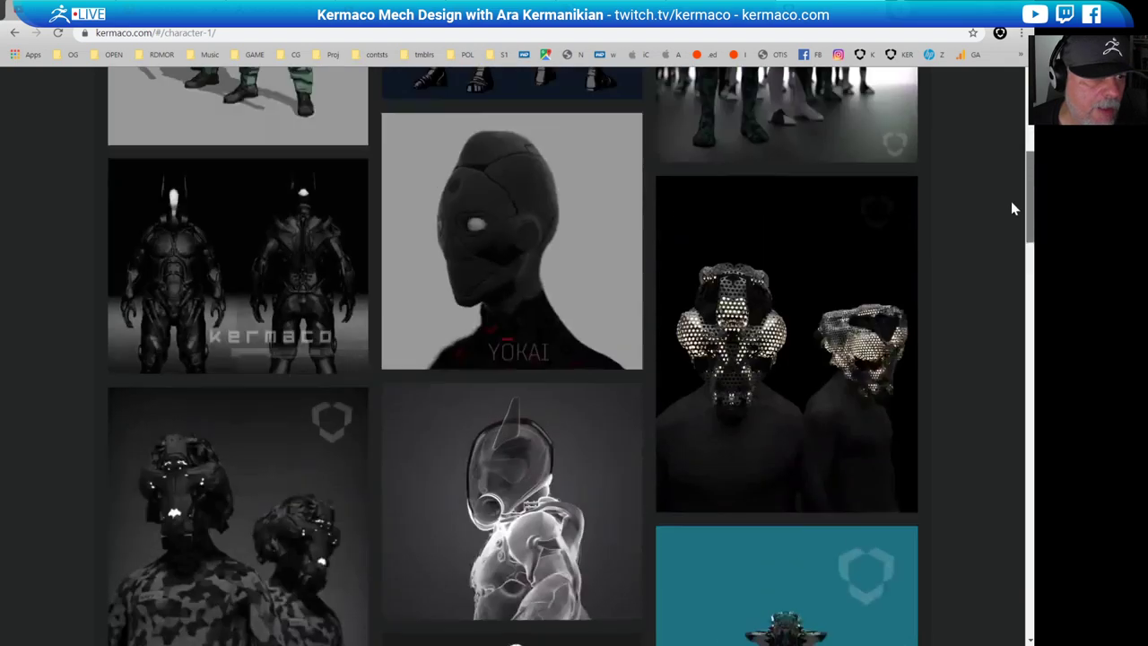
scroll(531, 296, up, 1)
click(531, 295)
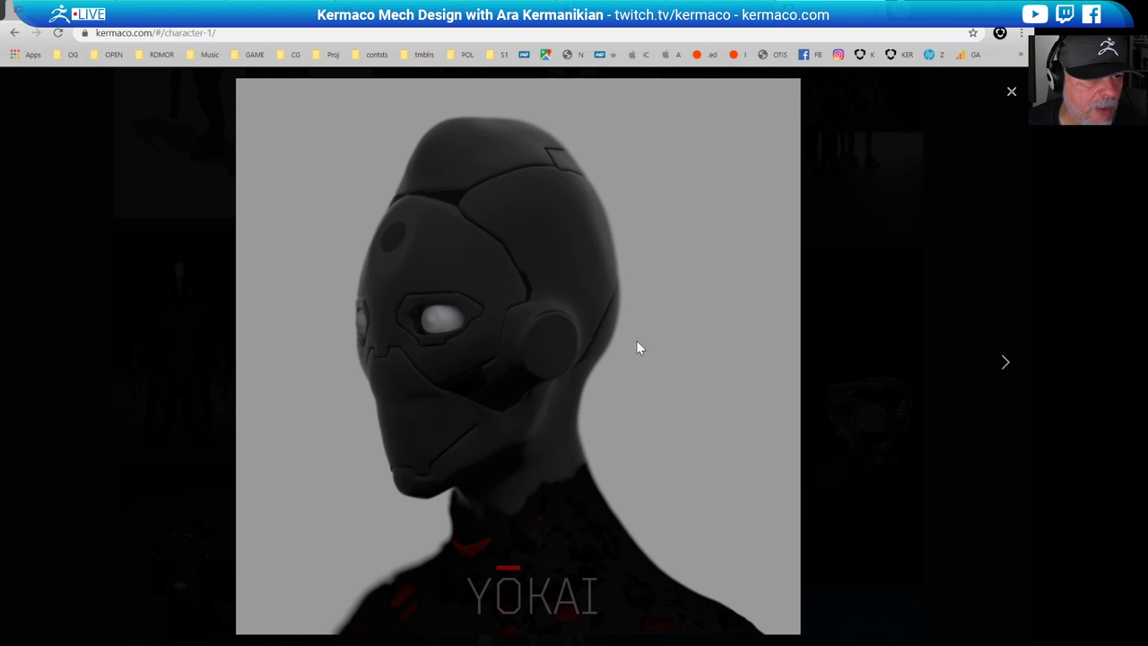
click(1012, 95)
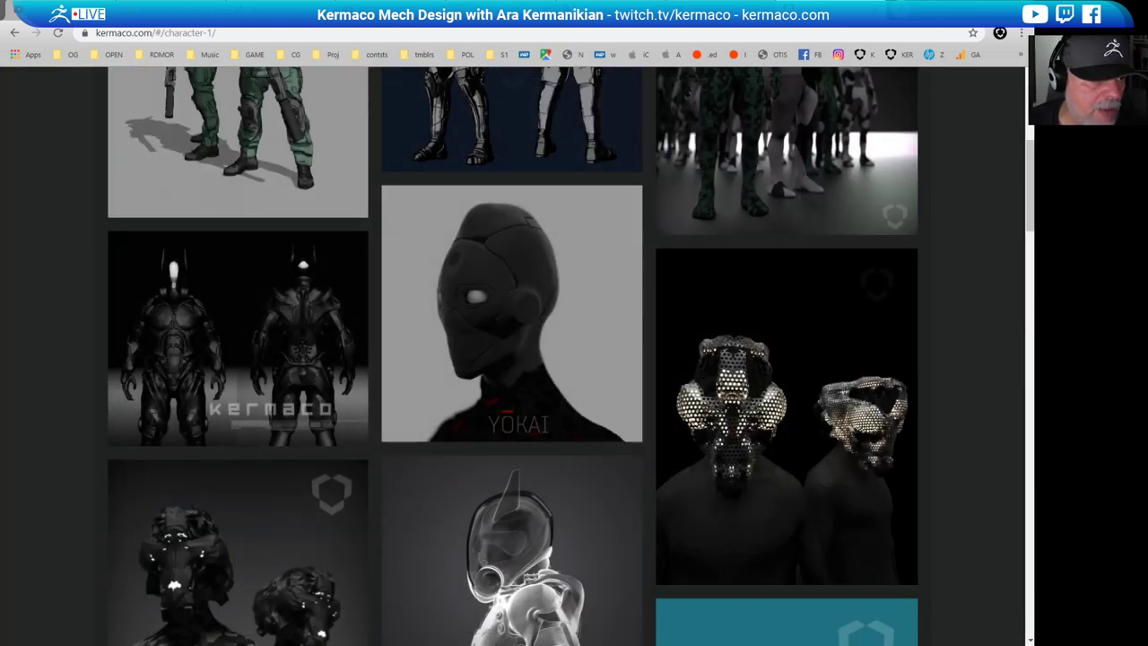
- View the front and back image of the horned armoured figure at full size and return to the Character gallery's start
click(324, 334)
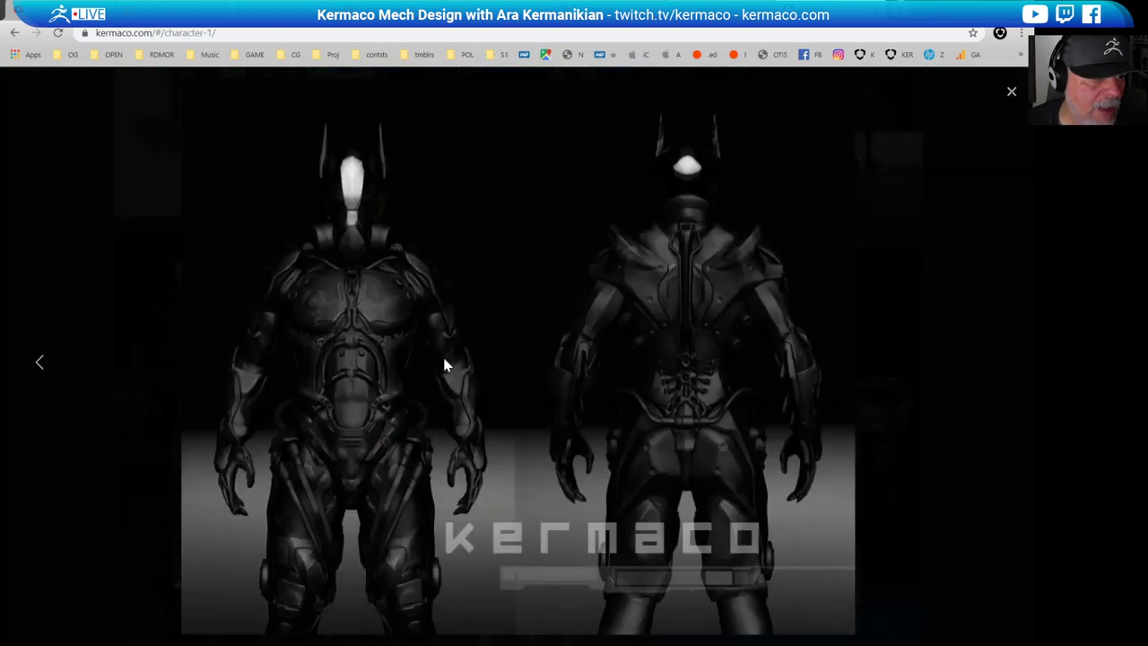
click(1012, 96)
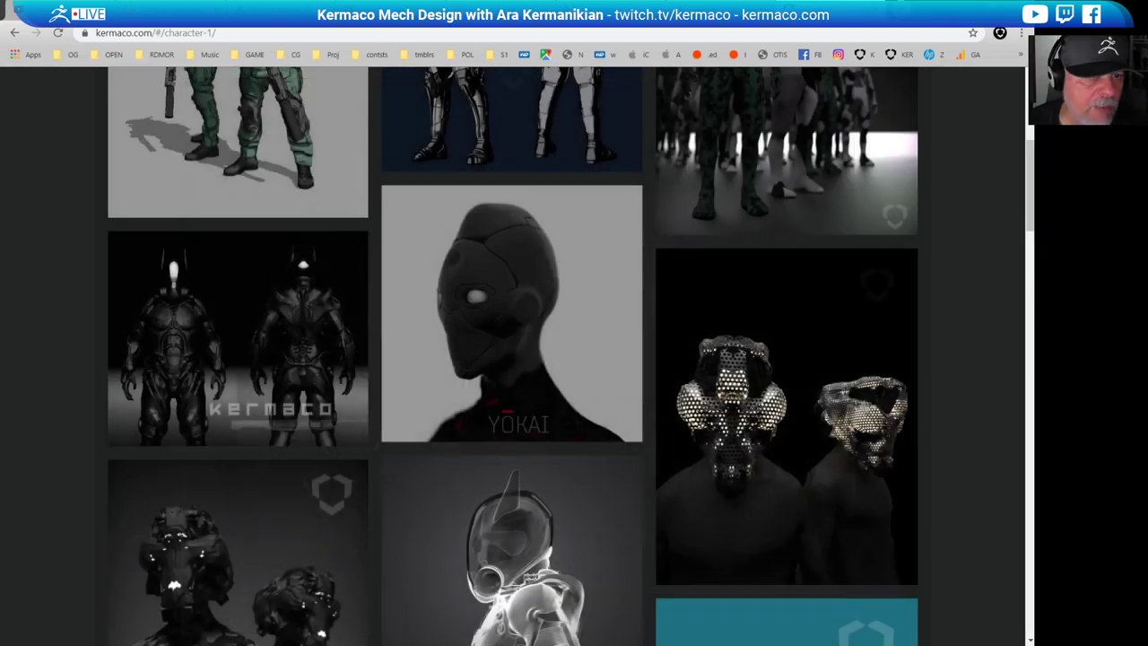
click(1030, 268)
drag(1030, 267, 1038, 117)
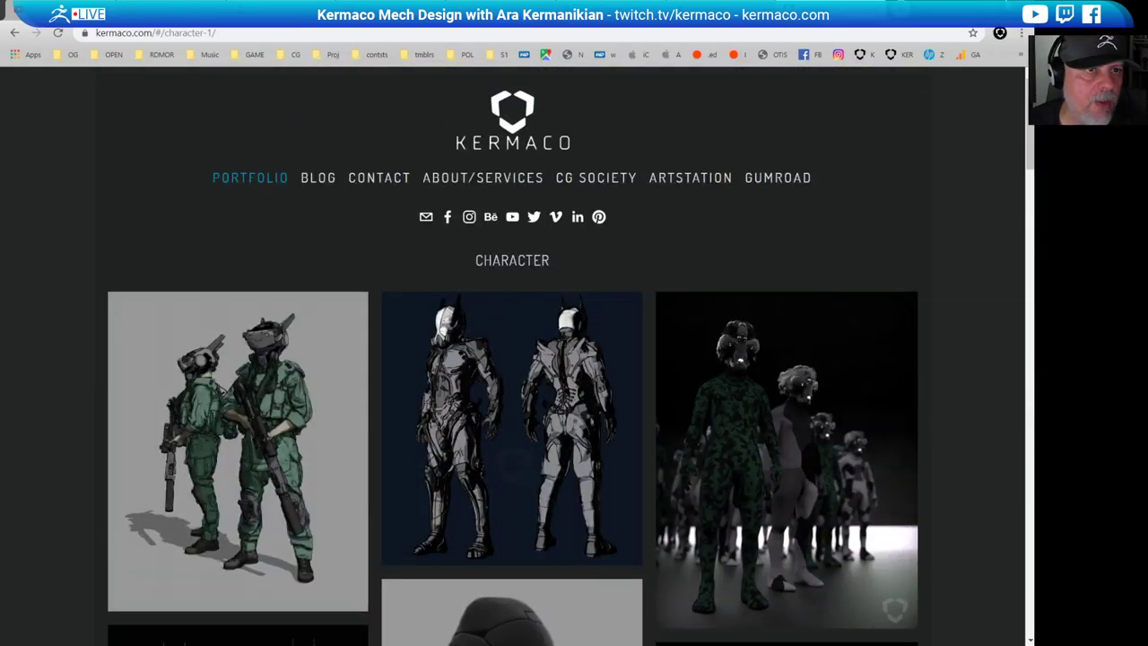
- Switch back to ZBrush and smooth the panel's front surface beside the notches in its upper edge
key(alt+Tab)
mouse_move(638, 311)
mouse_down()
mouse_move(715, 336)
mouse_move(809, 333)
mouse_up()
mouse_move(358, 239)
shift+mouse_down()
mouse_move(420, 263)
mouse_move(430, 310)
mouse_move(385, 280)
mouse_move(348, 309)
mouse_move(402, 312)
shift+mouse_up()
drag(705, 328, 512, 292)
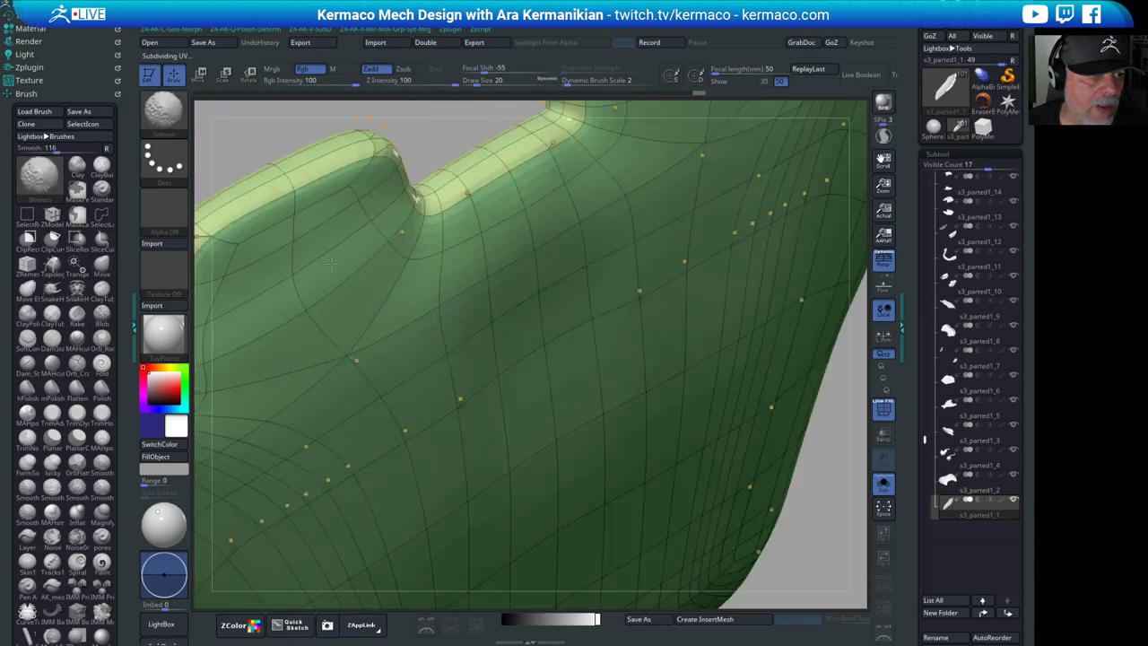
alt+drag(461, 122, 385, 138)
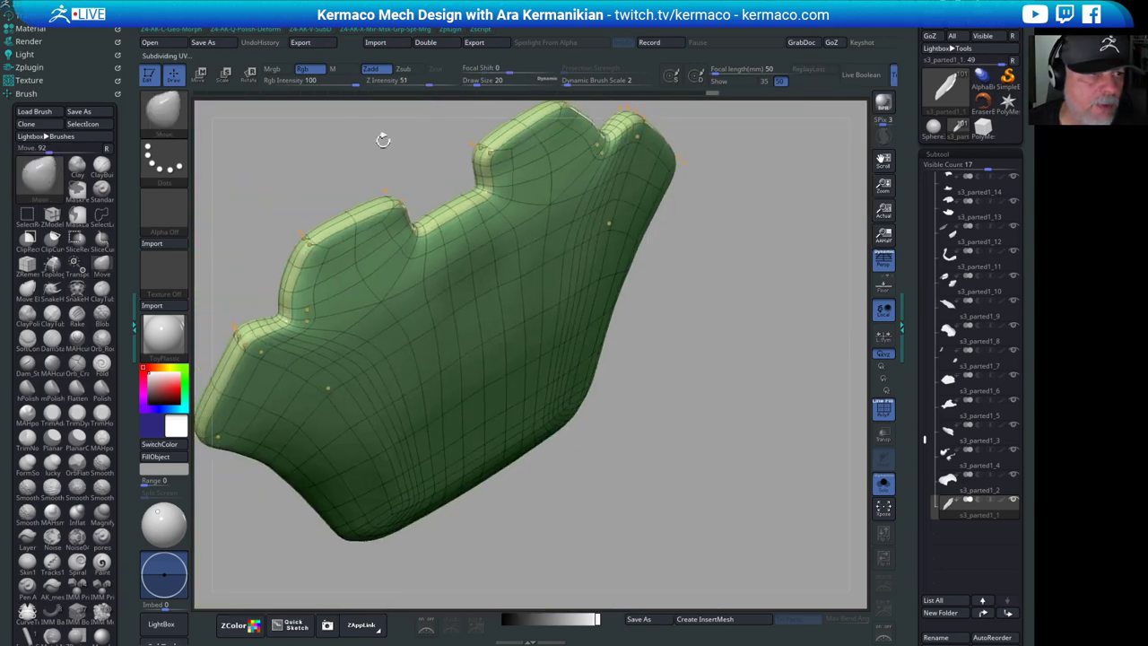
mouse_move(593, 127)
mouse_down()
mouse_move(761, 167)
mouse_move(737, 148)
mouse_up()
shift+right_drag(736, 147, 763, 145)
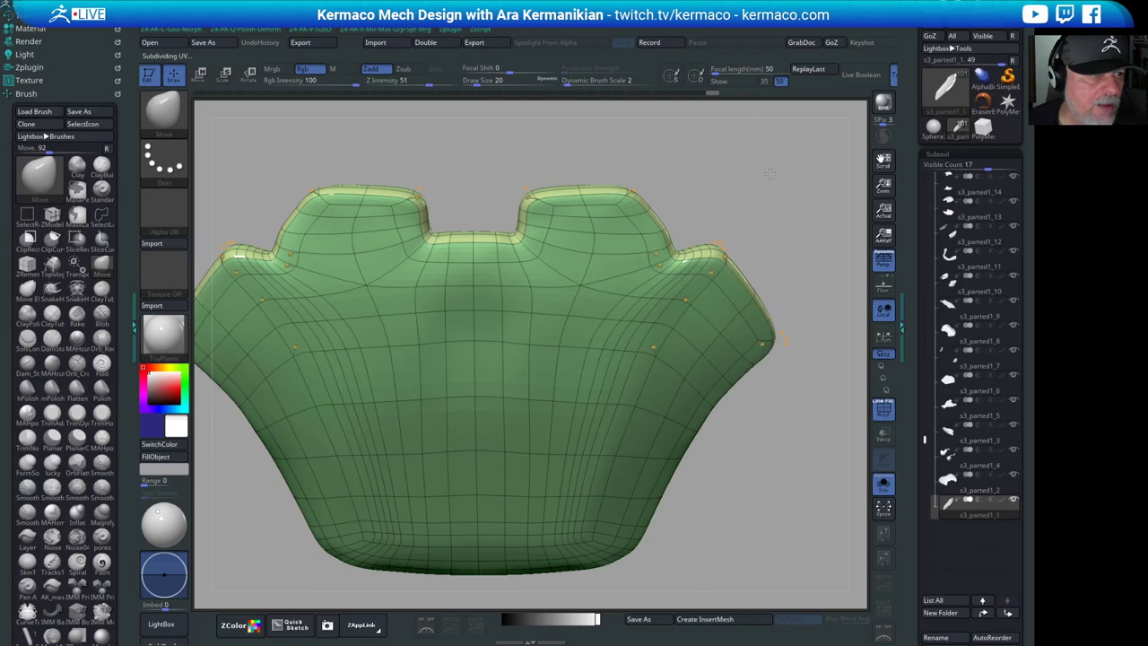
- Adjust the outer corners of the panel's raised upper tabs with the Move brush at Draw Size 20
alt+drag(770, 173, 795, 215)
mouse_move(759, 158)
alt+mouse_down()
mouse_move(738, 169)
mouse_move(734, 191)
alt+mouse_up()
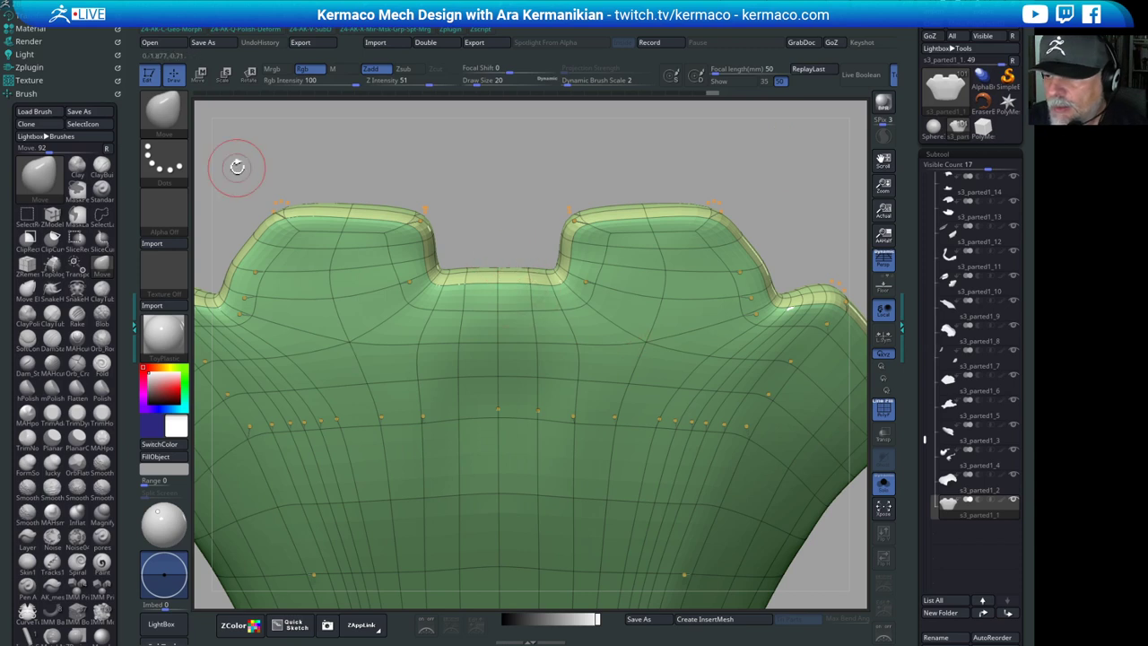
mouse_move(718, 166)
mouse_down()
mouse_move(695, 159)
mouse_move(725, 230)
mouse_move(705, 186)
mouse_move(716, 220)
mouse_move(700, 224)
mouse_up()
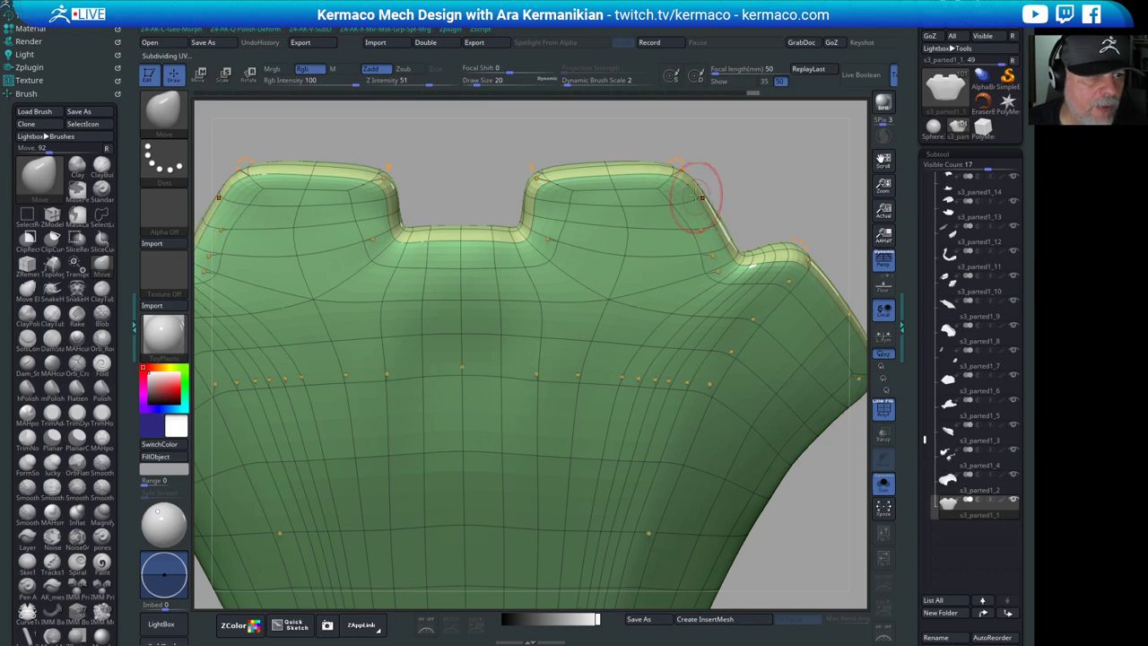
drag(756, 193, 696, 285)
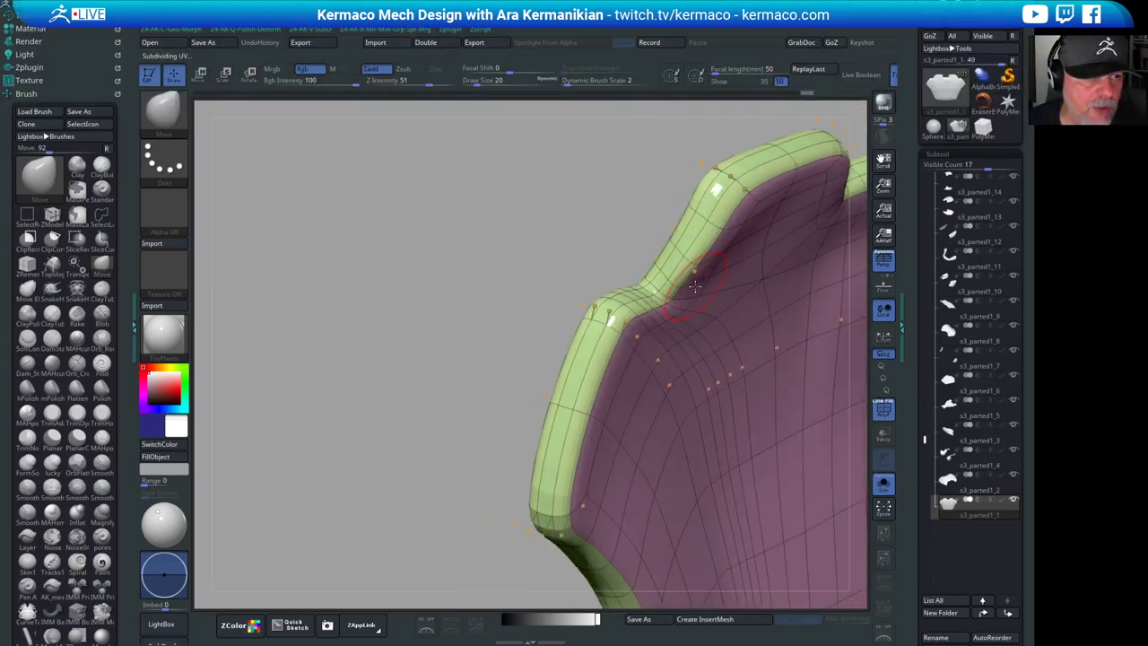
drag(732, 224, 615, 204)
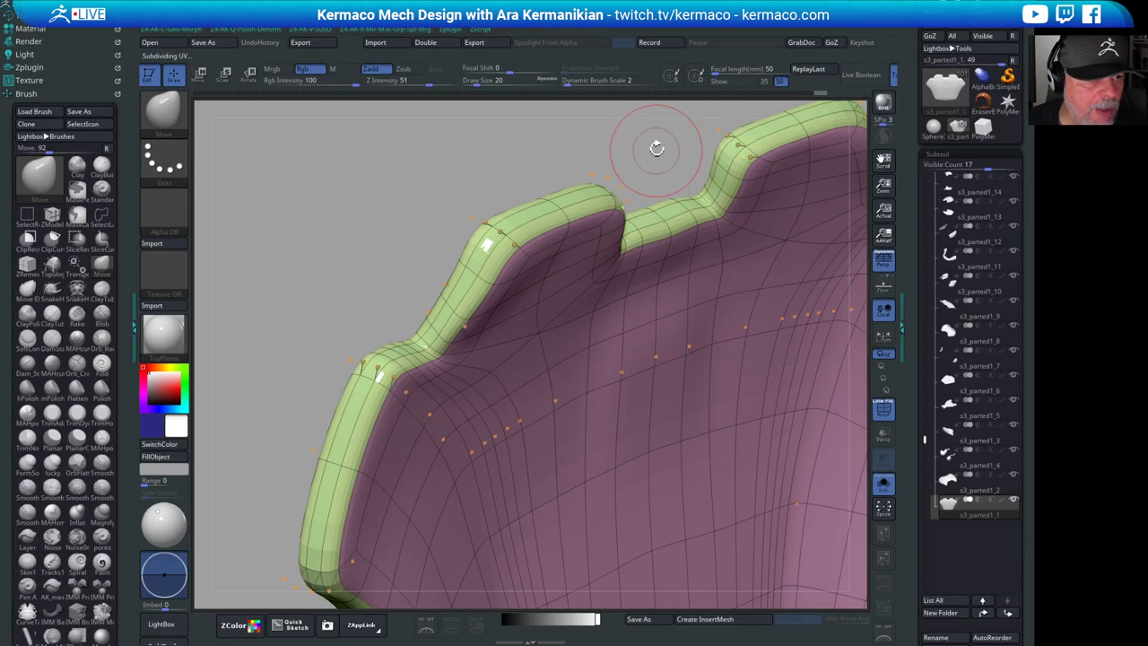
- Smooth the rim and inner face around the panel's upper tabs and notches with the Smooth brush
key(shift)
shift+drag(743, 202, 642, 224)
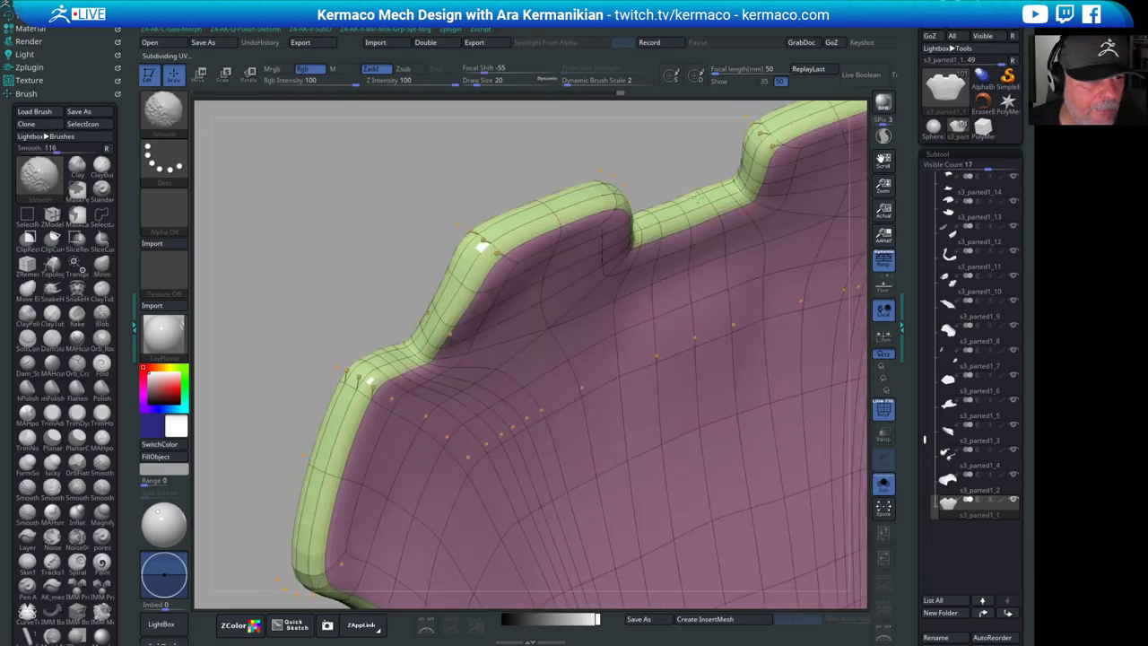
drag(538, 157, 744, 241)
key(shift)
mouse_move(799, 206)
alt+mouse_down()
mouse_move(763, 144)
mouse_move(824, 257)
mouse_move(761, 451)
mouse_move(848, 374)
alt+mouse_up()
click(639, 198)
key(shift)
- Turn PolyFrame off and smooth the panel's outer side corners and the tapering side edges below them
click(888, 417)
drag(829, 422, 626, 461)
mouse_move(697, 507)
mouse_down()
mouse_move(674, 422)
mouse_move(660, 448)
mouse_move(679, 505)
mouse_move(669, 435)
mouse_move(646, 469)
mouse_up()
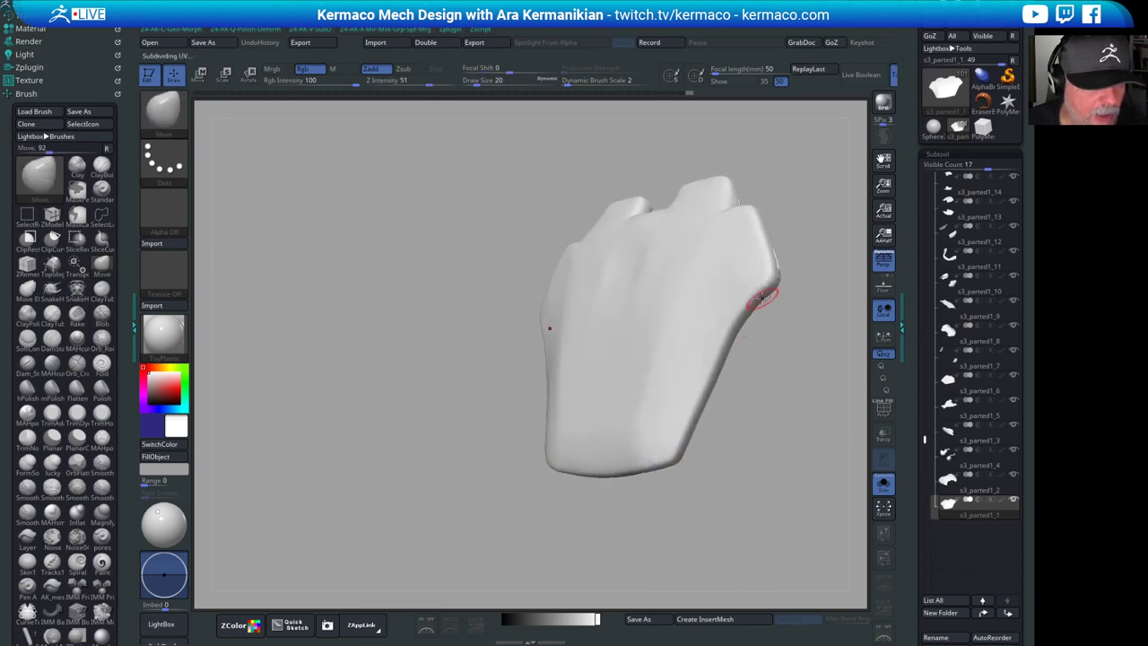
shift+drag(766, 276, 739, 210)
shift+drag(745, 315, 758, 299)
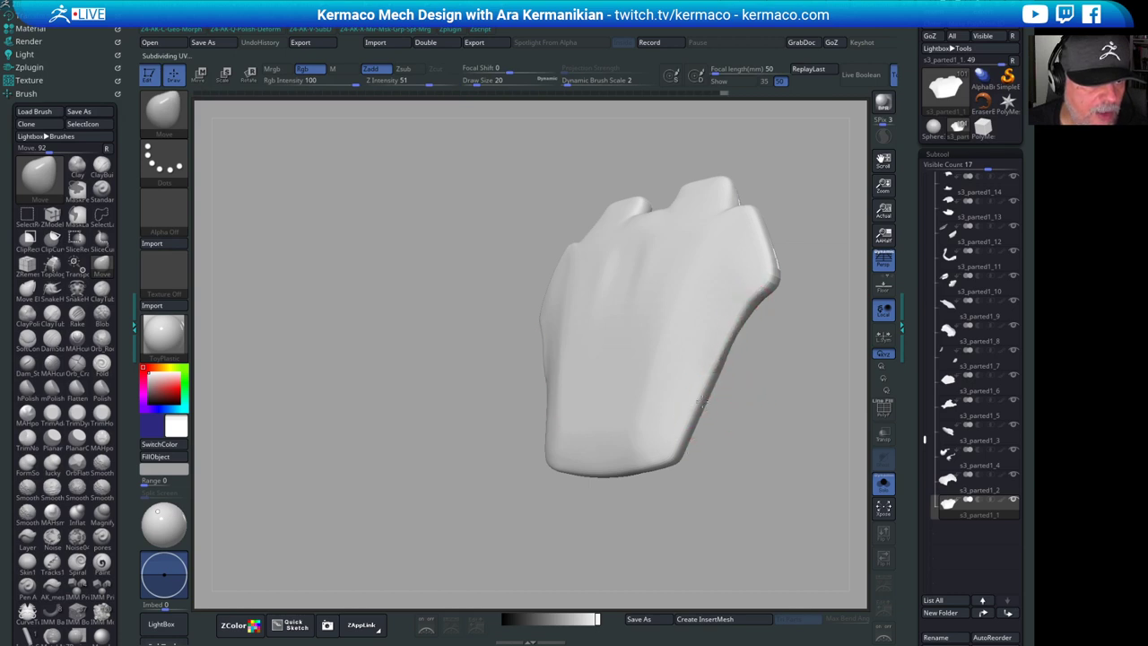
mouse_move(737, 453)
mouse_down()
mouse_move(787, 432)
mouse_move(751, 436)
mouse_up()
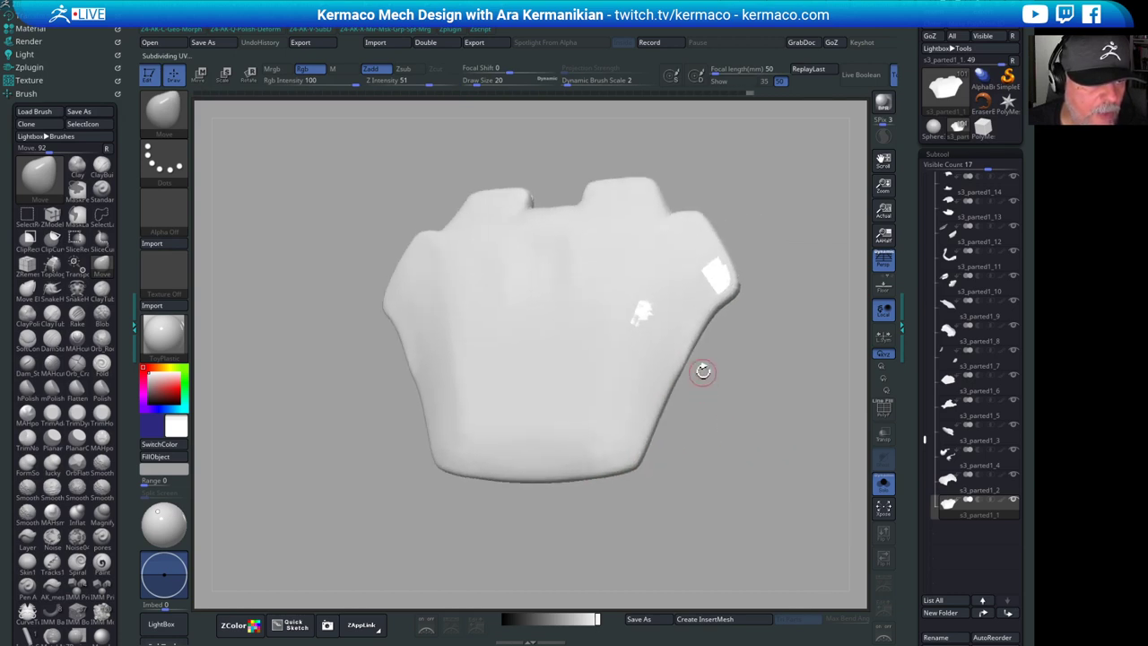
shift+drag(690, 355, 696, 357)
alt+drag(775, 366, 807, 386)
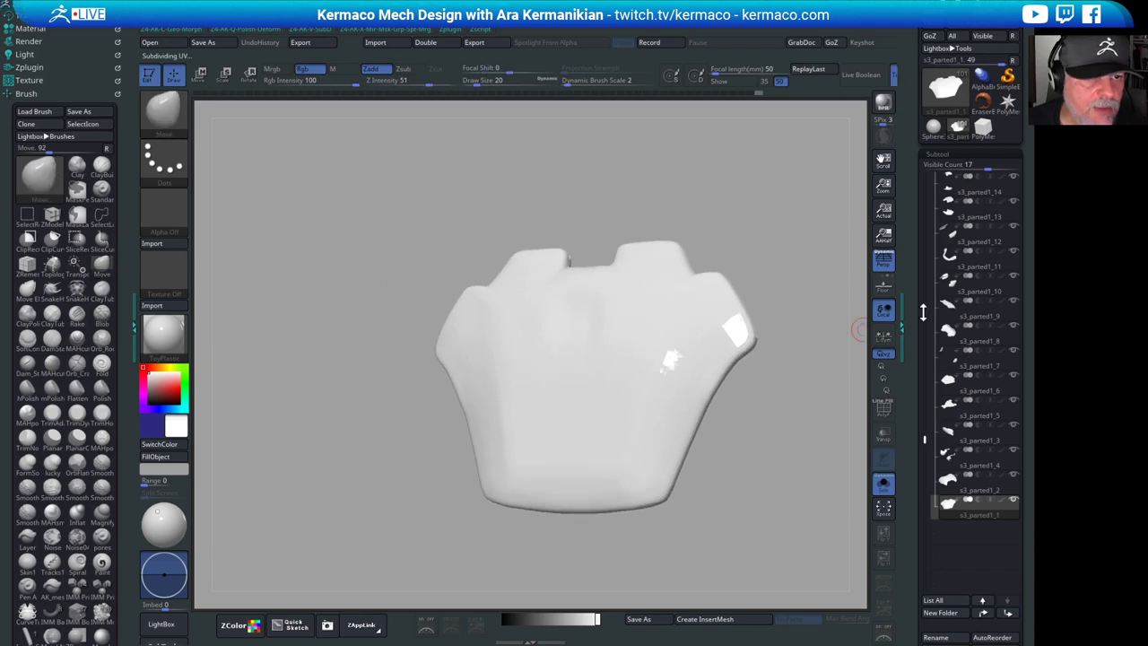
- Set up beveled Dynamic Subdiv on the panel with a QGrid value of 5
drag(924, 216, 927, 312)
click(948, 421)
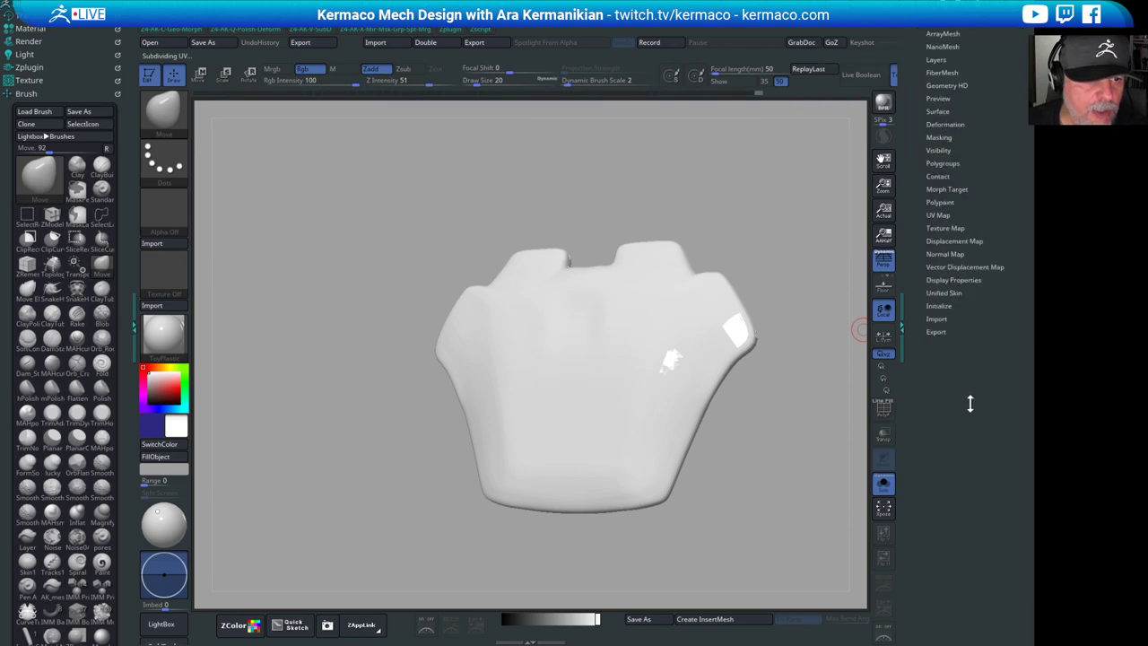
drag(1010, 357, 975, 566)
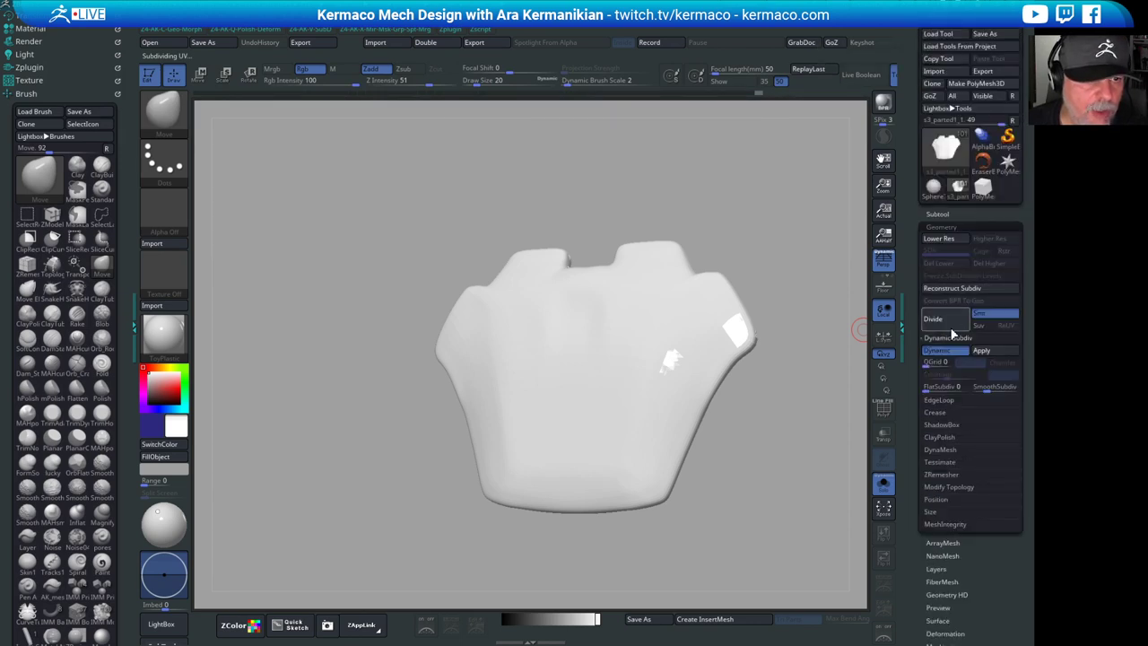
click(930, 364)
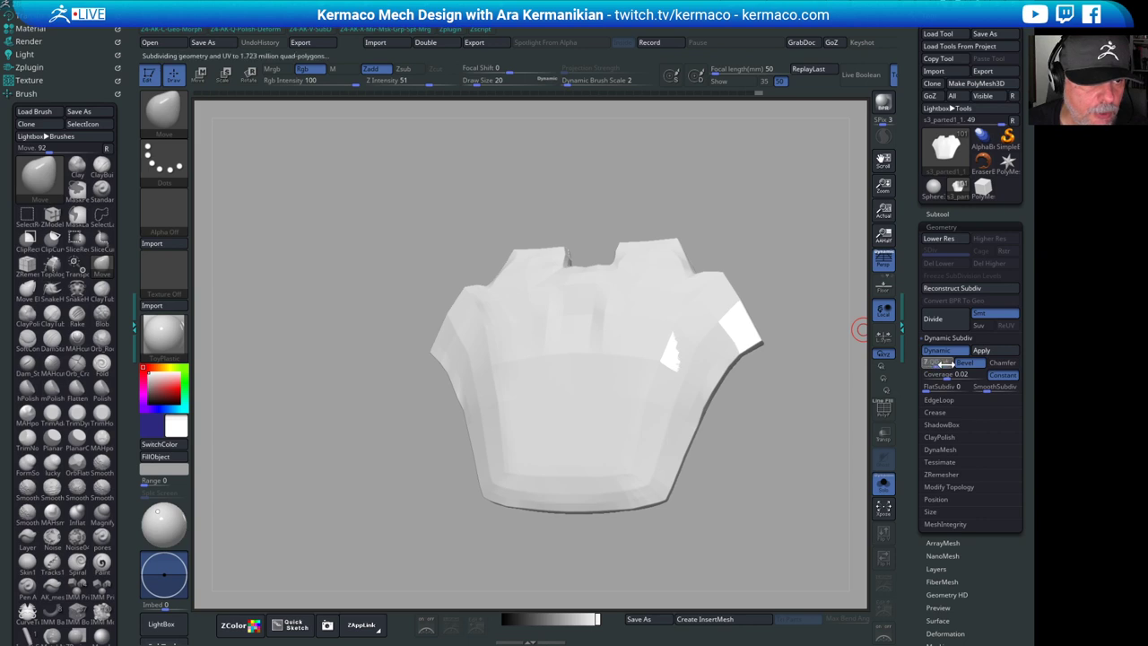
mouse_move(933, 363)
mouse_down()
mouse_move(913, 364)
mouse_move(969, 377)
mouse_move(955, 376)
mouse_up()
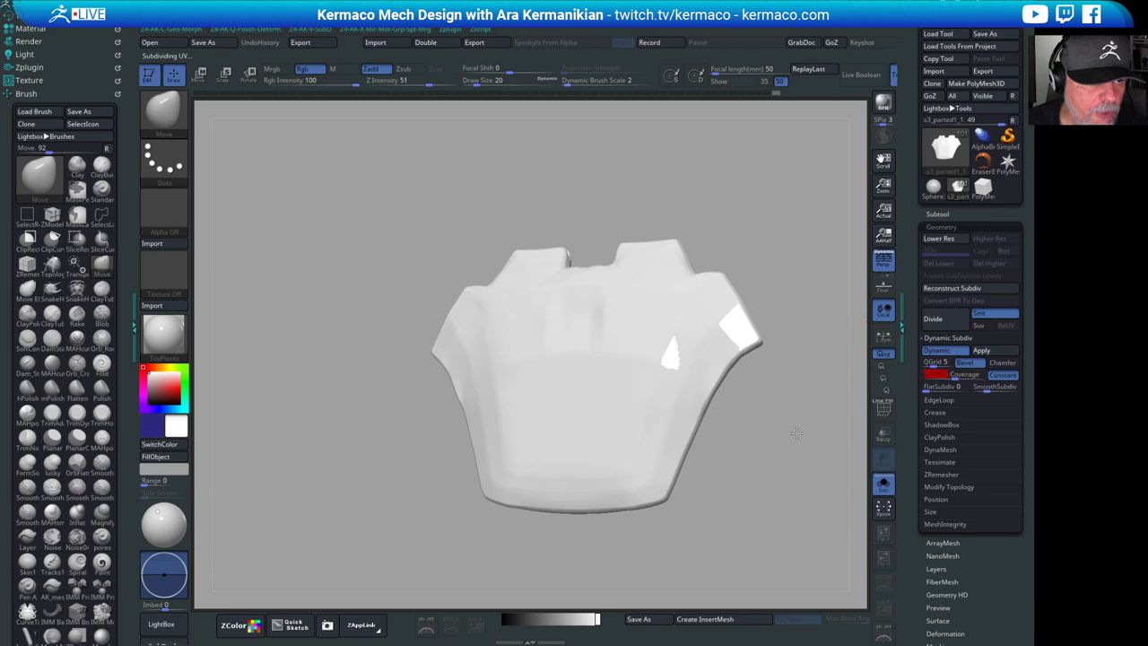
- Set the bevel Coverage to 1 with Constant off and smooth the panel's edges around the upper tabs and notches
drag(779, 441, 792, 221)
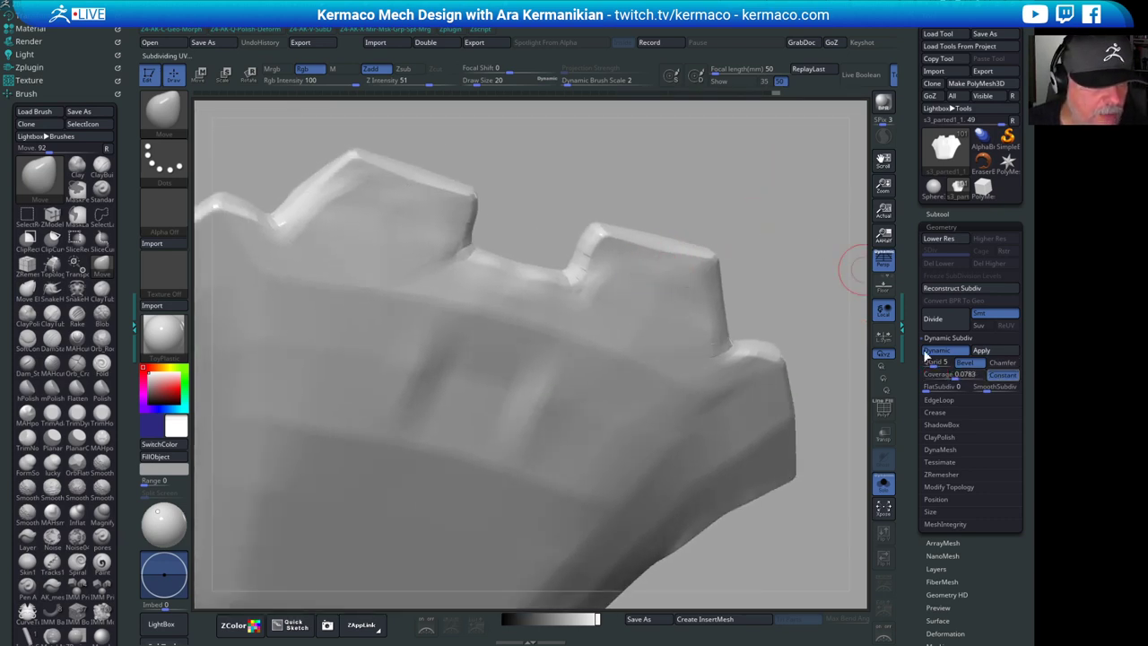
mouse_move(587, 265)
shift+mouse_down()
mouse_move(604, 267)
mouse_move(576, 248)
shift+mouse_up()
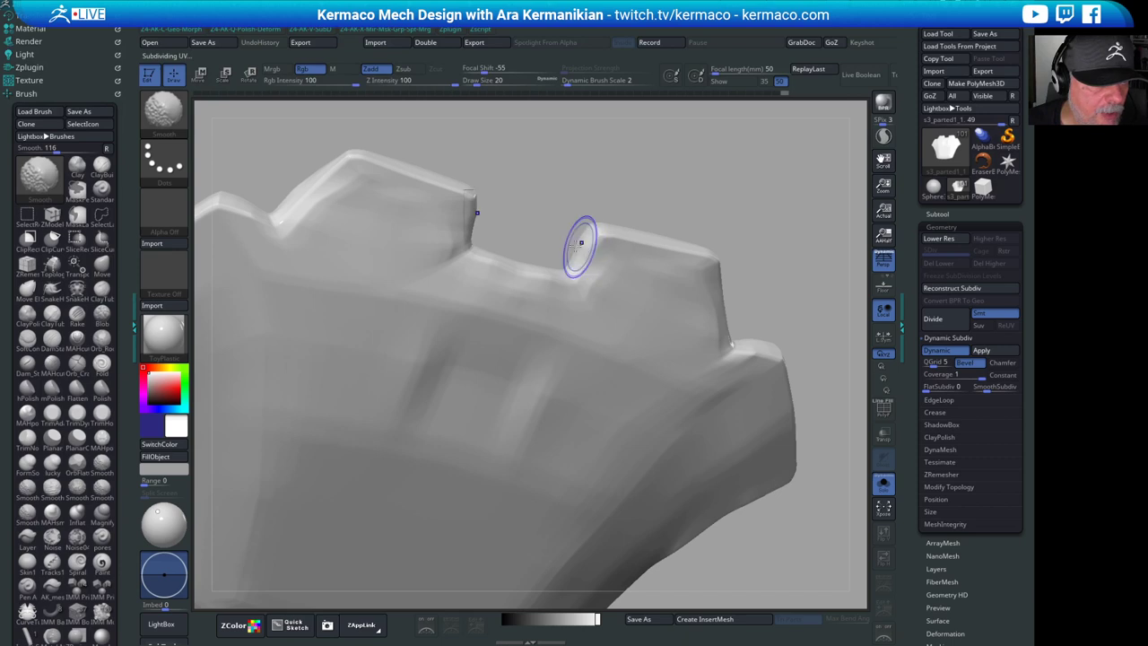
mouse_move(756, 238)
mouse_down()
mouse_move(587, 308)
mouse_move(538, 294)
mouse_up()
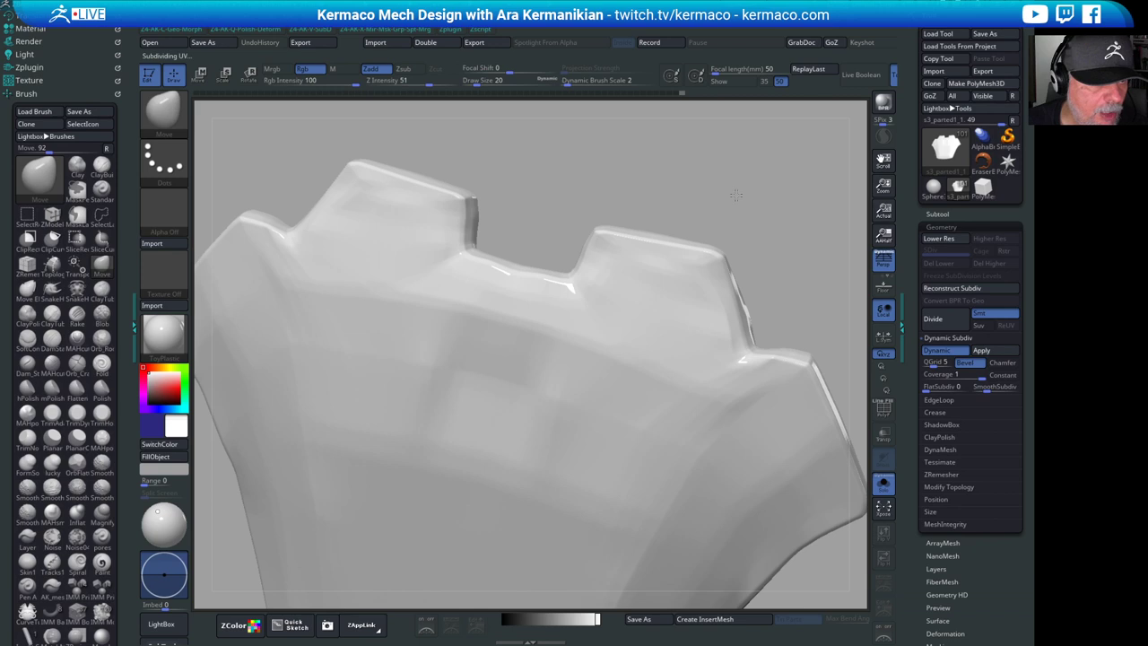
mouse_move(738, 192)
mouse_down()
mouse_move(772, 196)
mouse_move(729, 233)
mouse_up()
drag(798, 341, 646, 377)
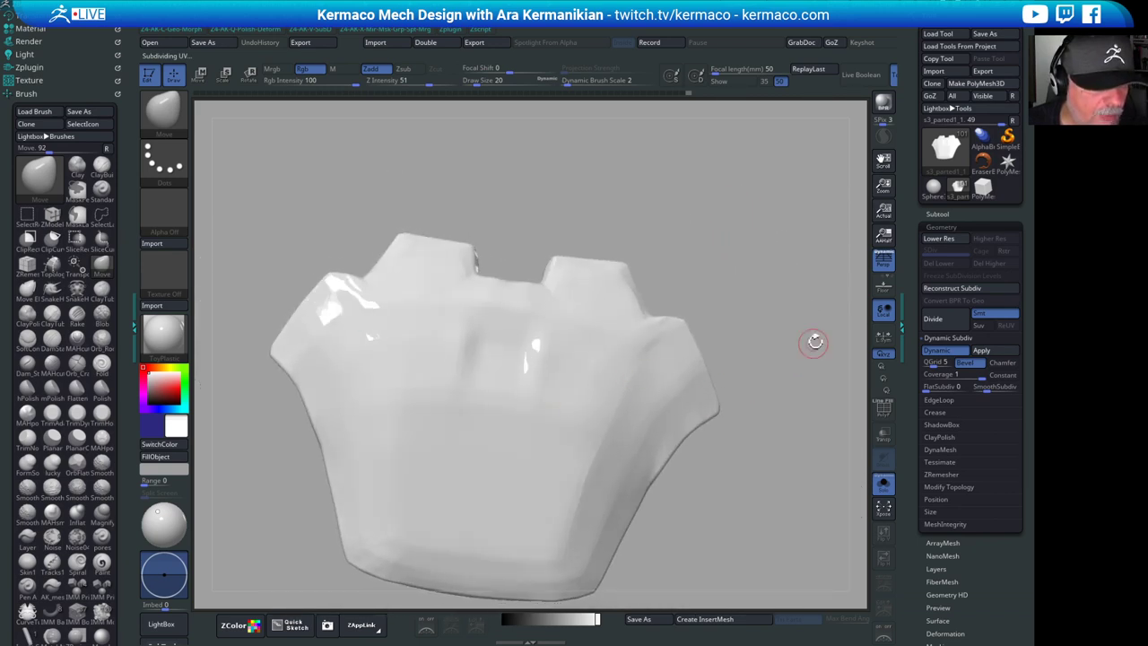
mouse_move(815, 341)
alt+mouse_down()
mouse_move(654, 404)
mouse_move(664, 418)
alt+mouse_up()
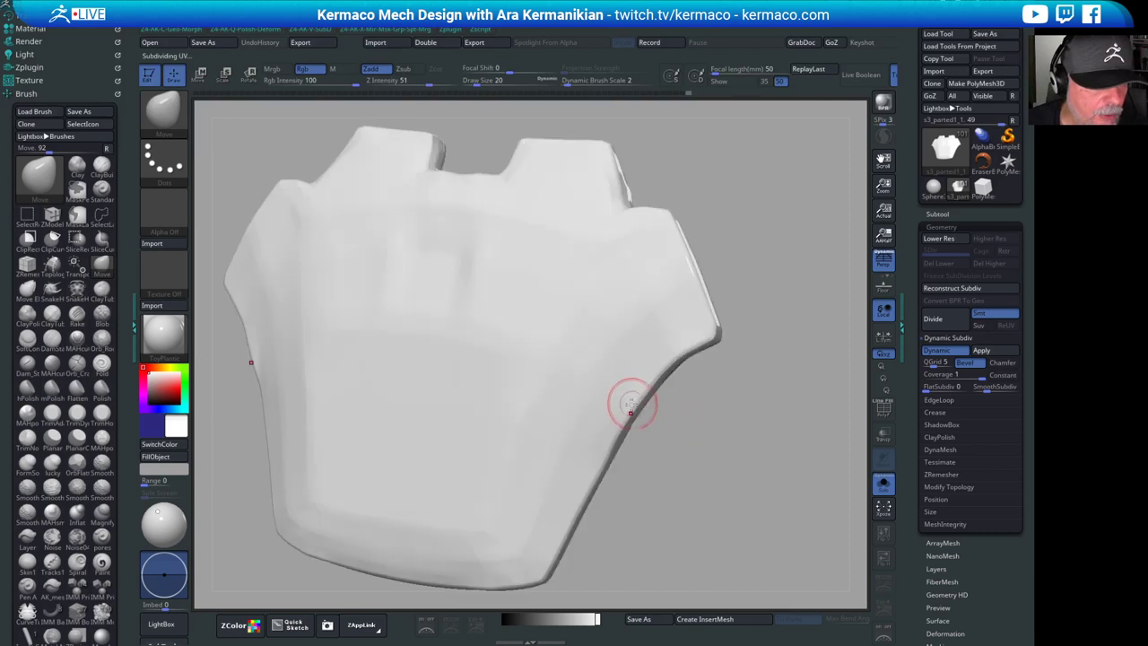
mouse_move(737, 466)
alt+mouse_down()
mouse_move(816, 416)
mouse_move(769, 428)
mouse_move(749, 459)
mouse_move(773, 481)
mouse_move(655, 341)
alt+mouse_up()
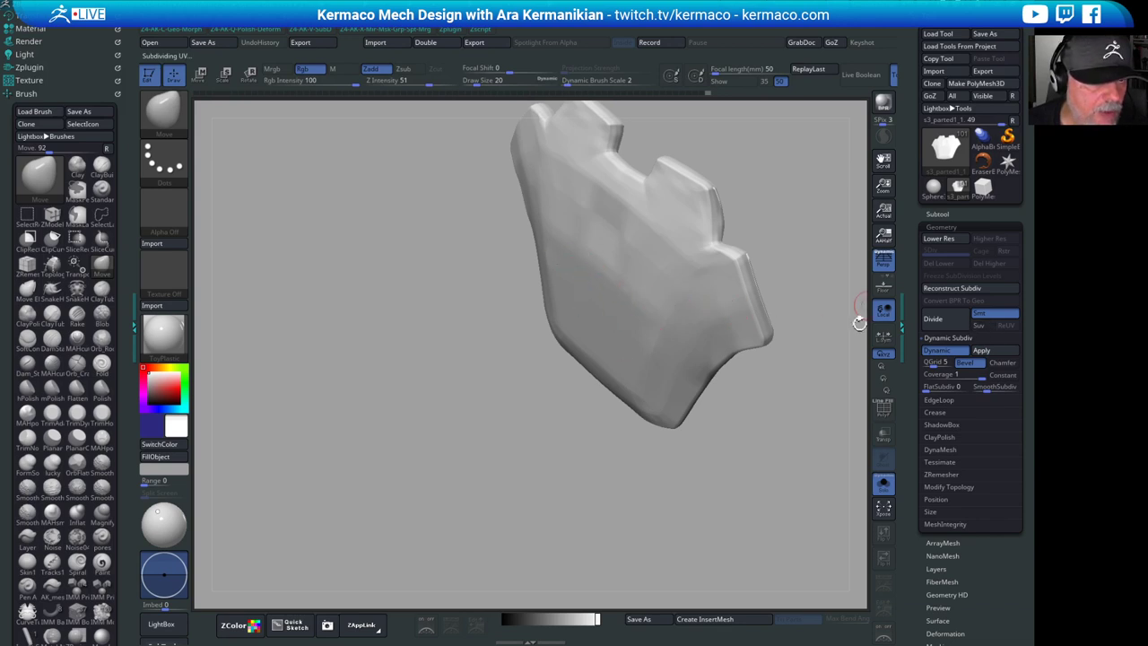
drag(786, 211, 654, 297)
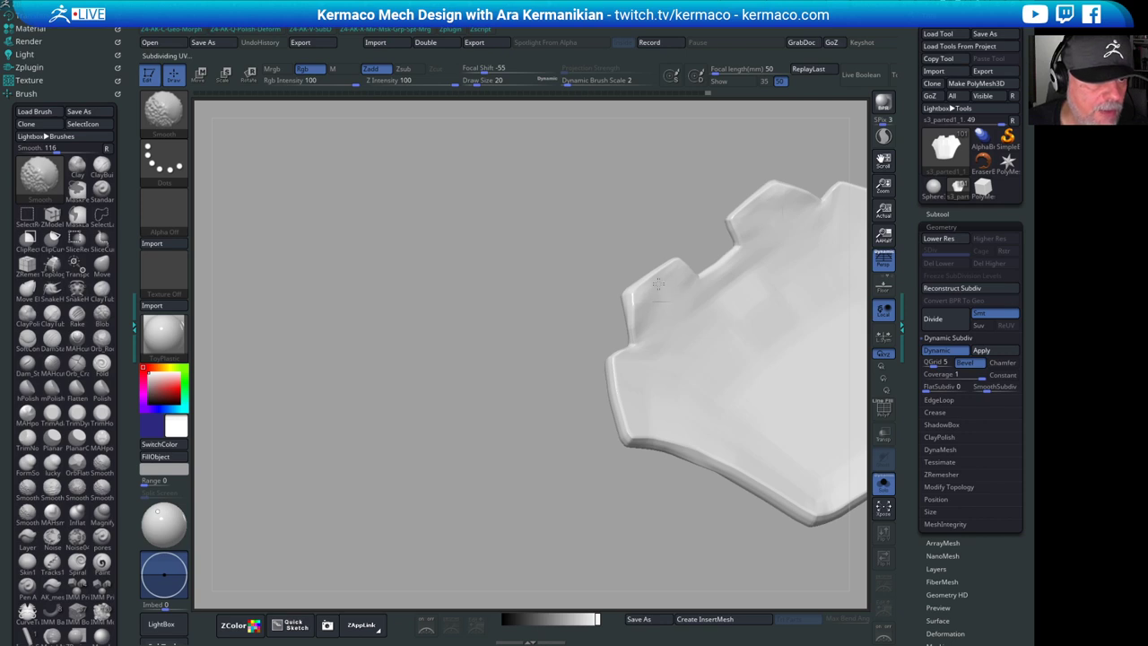
mouse_move(527, 293)
mouse_down()
mouse_move(736, 242)
mouse_move(738, 256)
mouse_up()
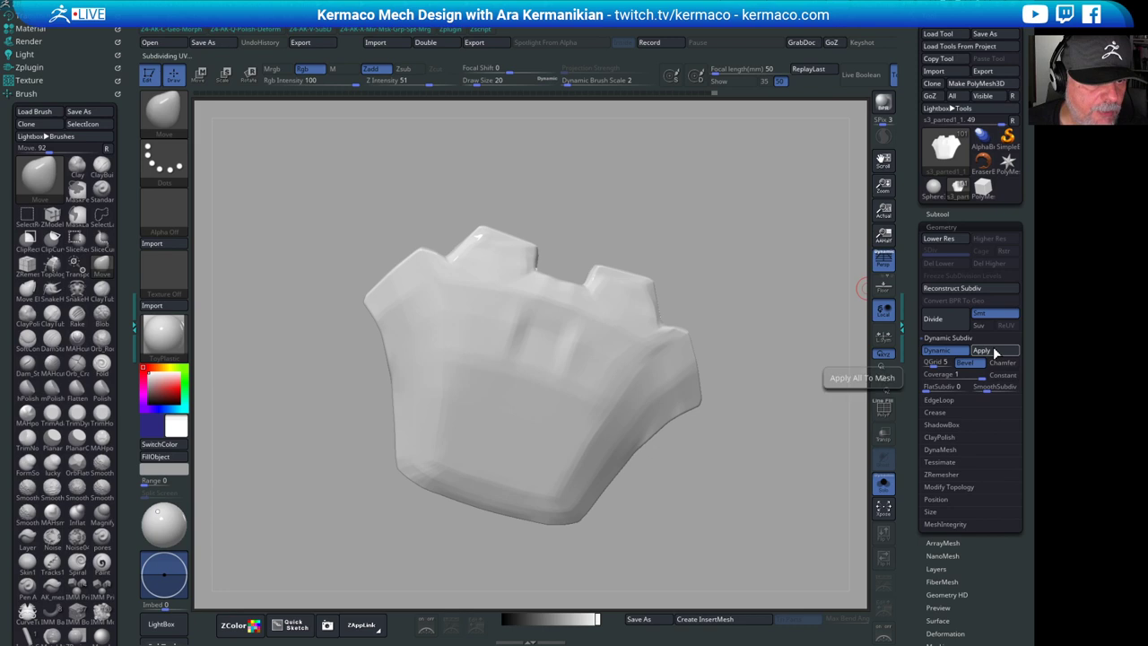
- Apply the dynamic subdivision to the panel's mesh and set the brush Draw Size to 24
click(986, 353)
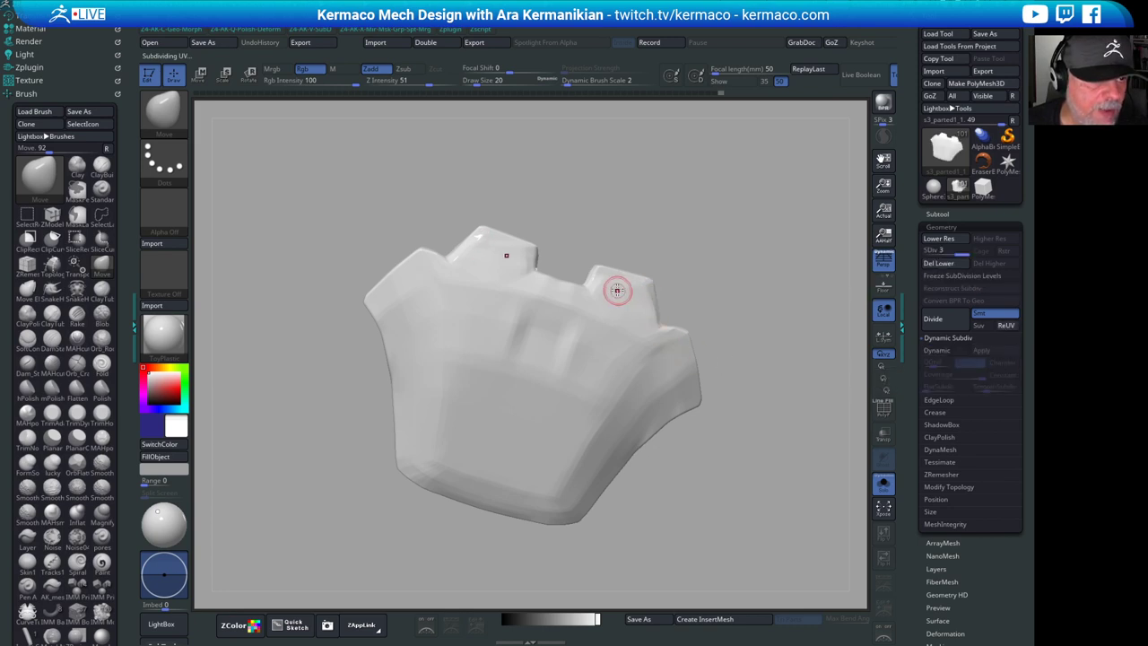
drag(759, 290, 618, 311)
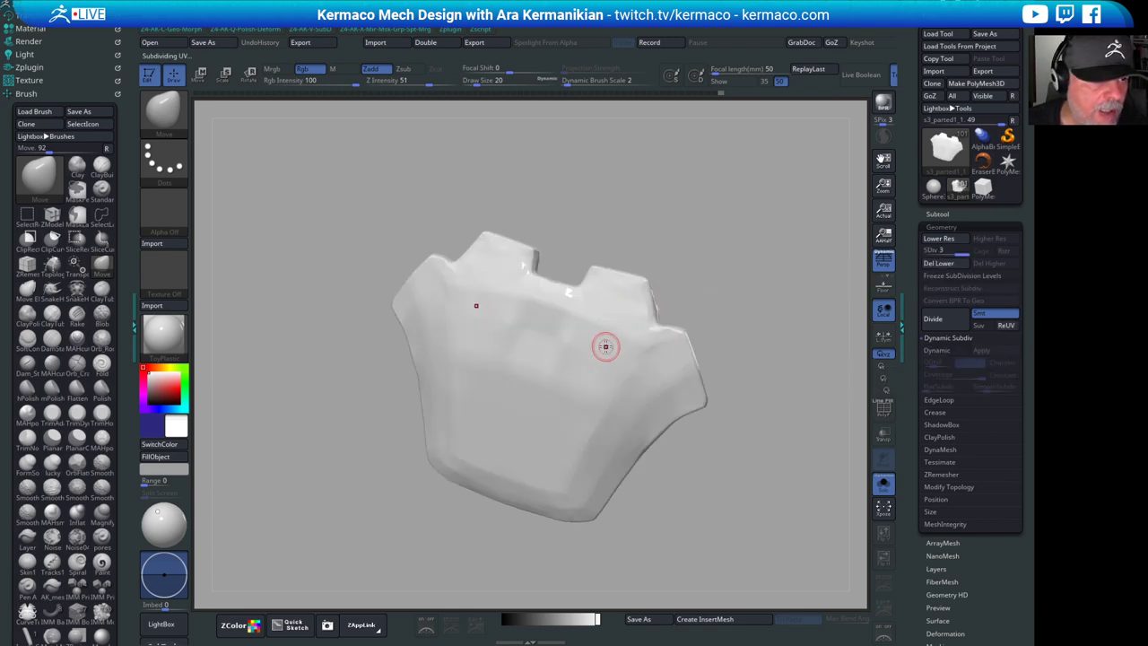
key(s)
drag(594, 351, 595, 352)
drag(804, 348, 773, 312)
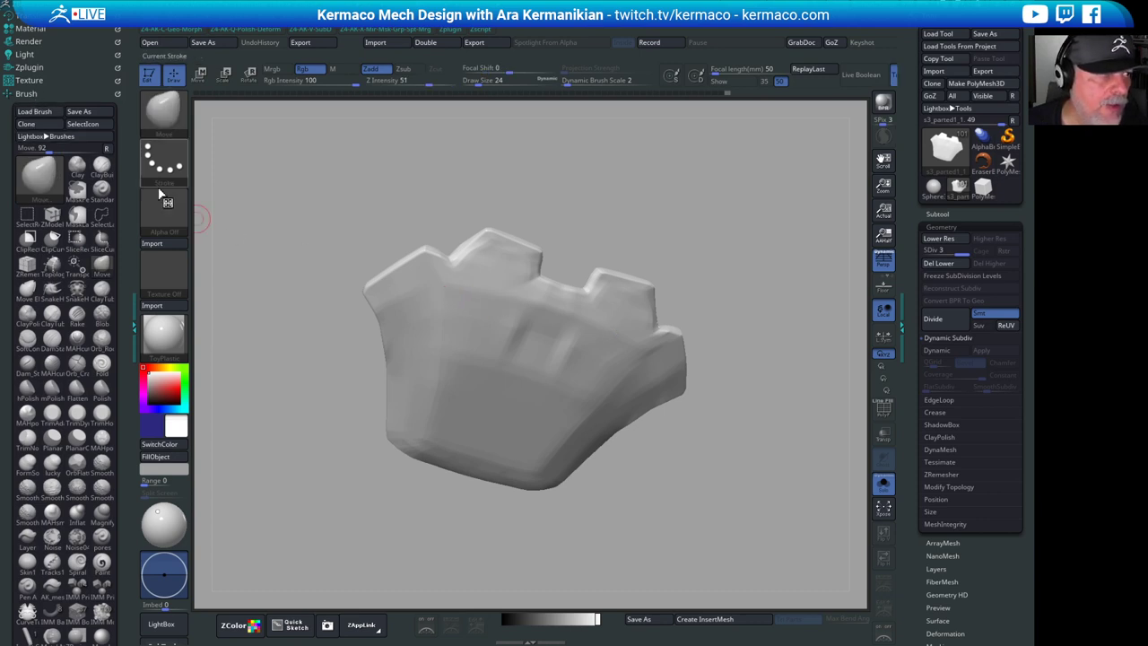
- Set the Smooth brush's Weighted Smooth Mode to 1 and smooth the panel's front surface below the upper tabs
mouse_move(131, 192)
mouse_down()
mouse_move(135, 117)
mouse_move(114, 66)
mouse_up()
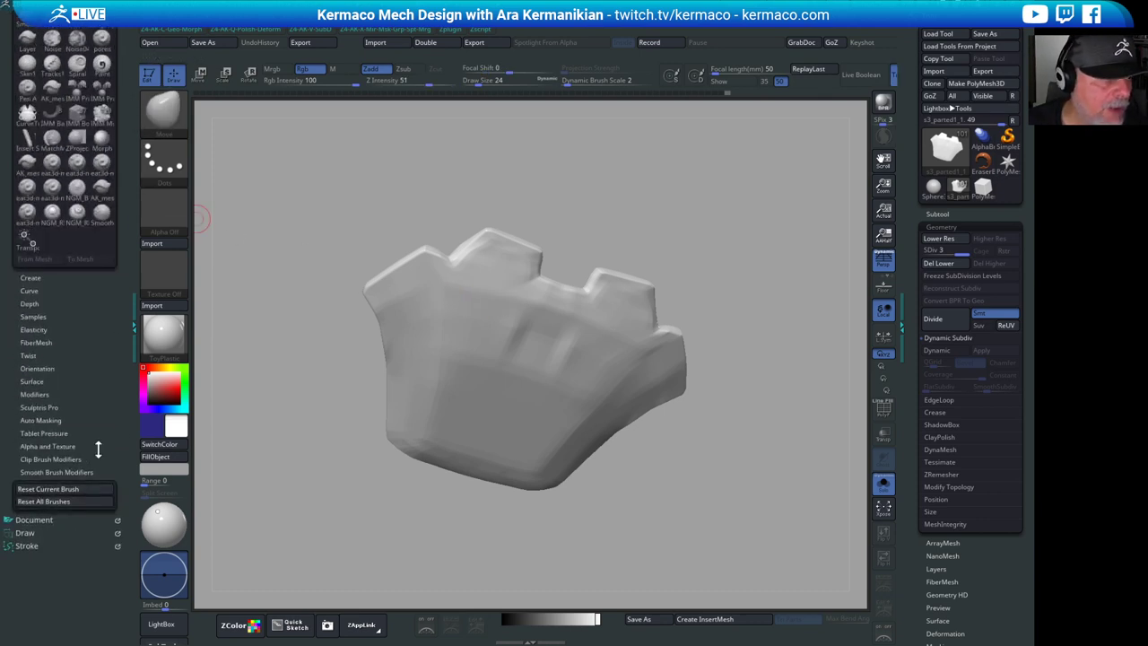
click(65, 472)
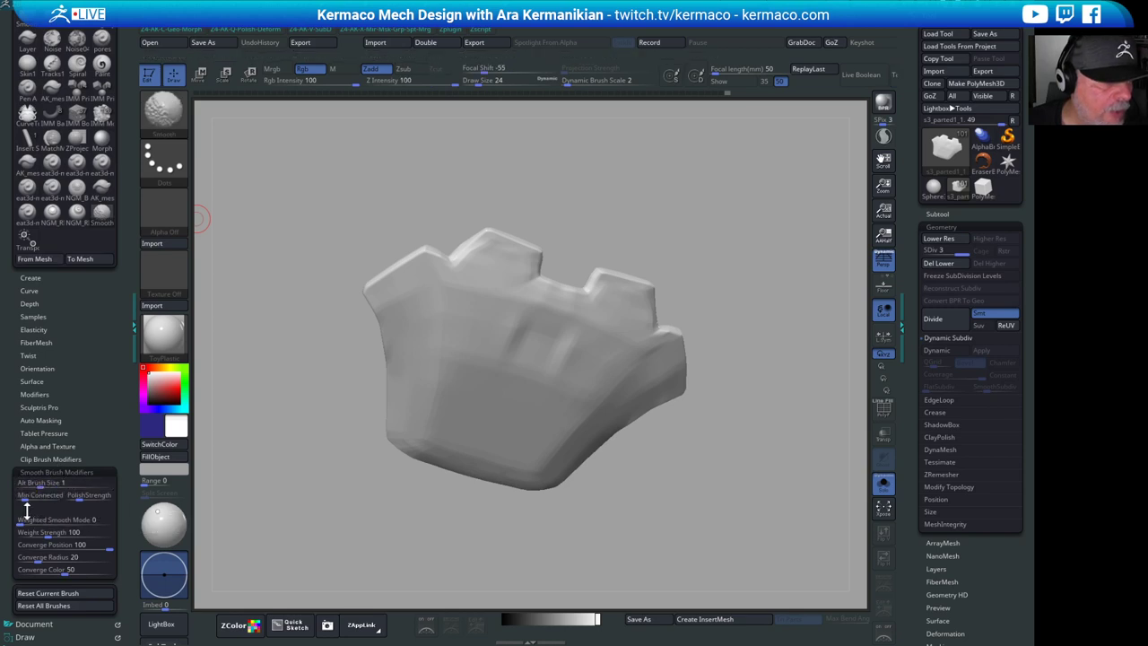
click(36, 519)
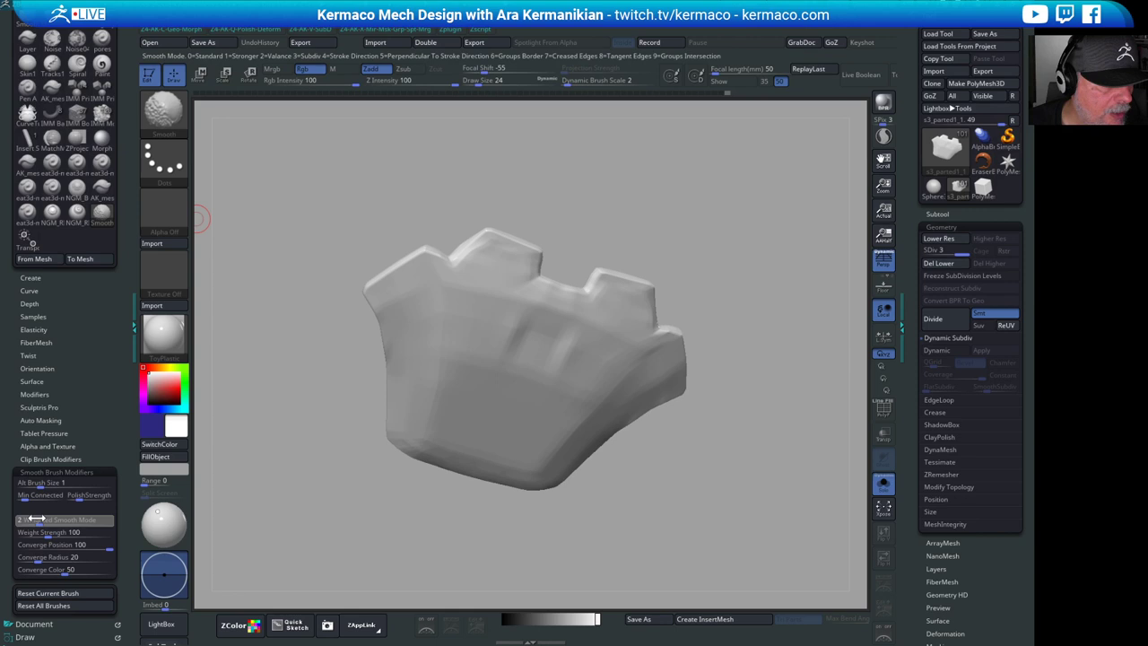
drag(616, 329, 558, 313)
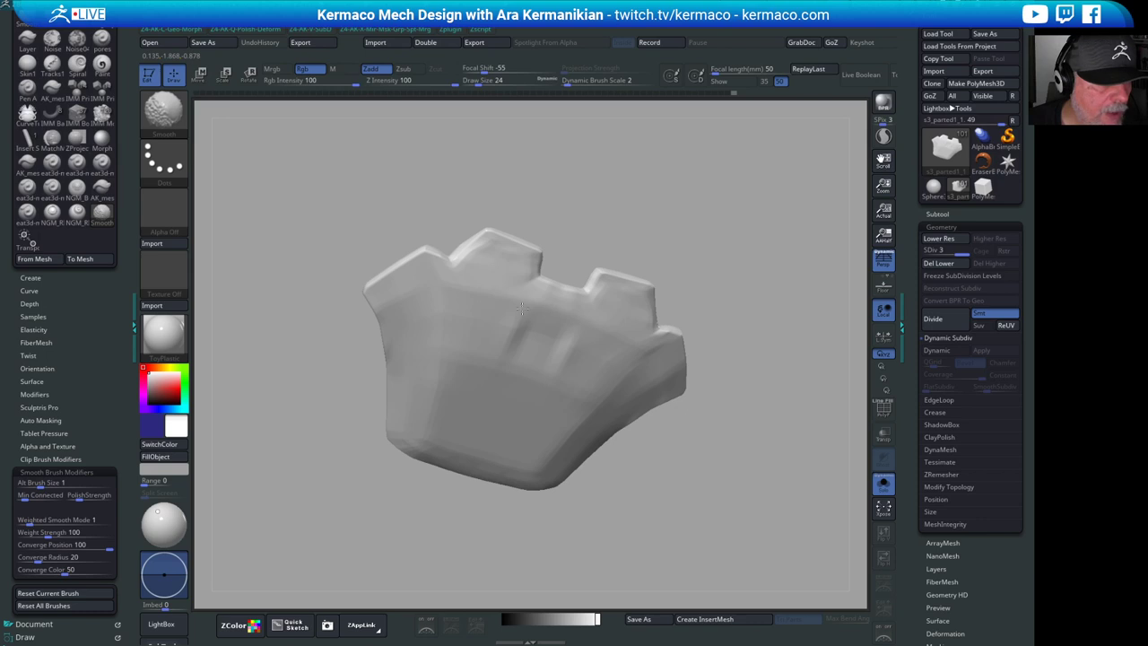
mouse_move(697, 256)
mouse_down()
mouse_move(741, 239)
mouse_move(672, 282)
mouse_move(759, 269)
mouse_up()
shift+drag(457, 329, 490, 310)
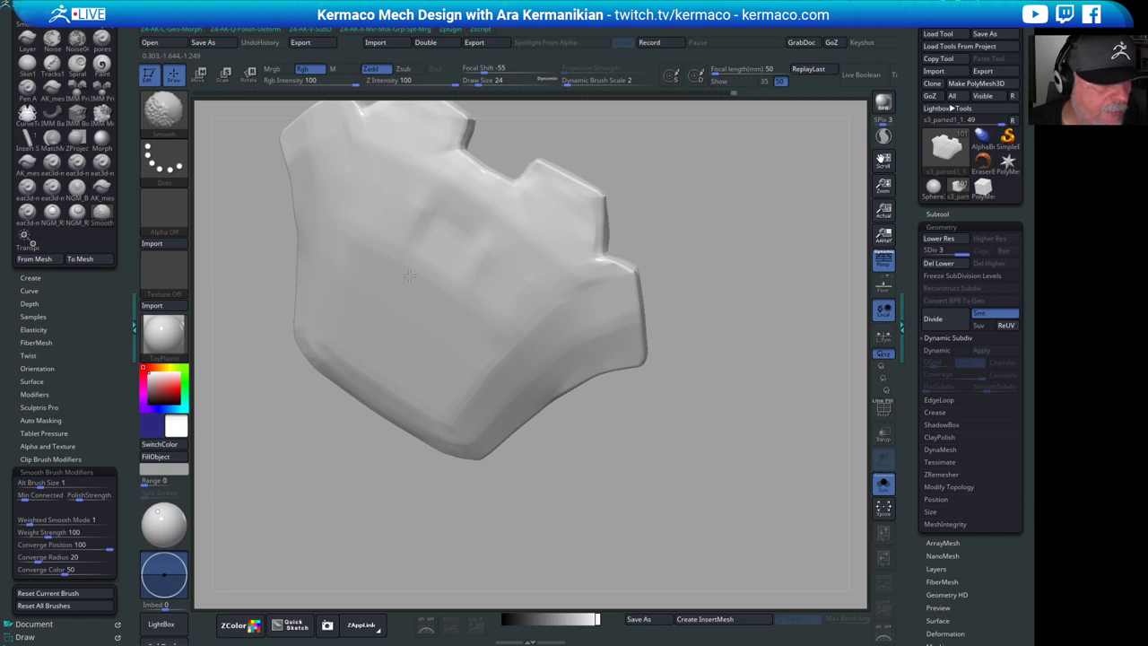
- Set the Weighted Smooth Mode to 2 and smooth the panel's upper front surface and side edge
shift+click(35, 519)
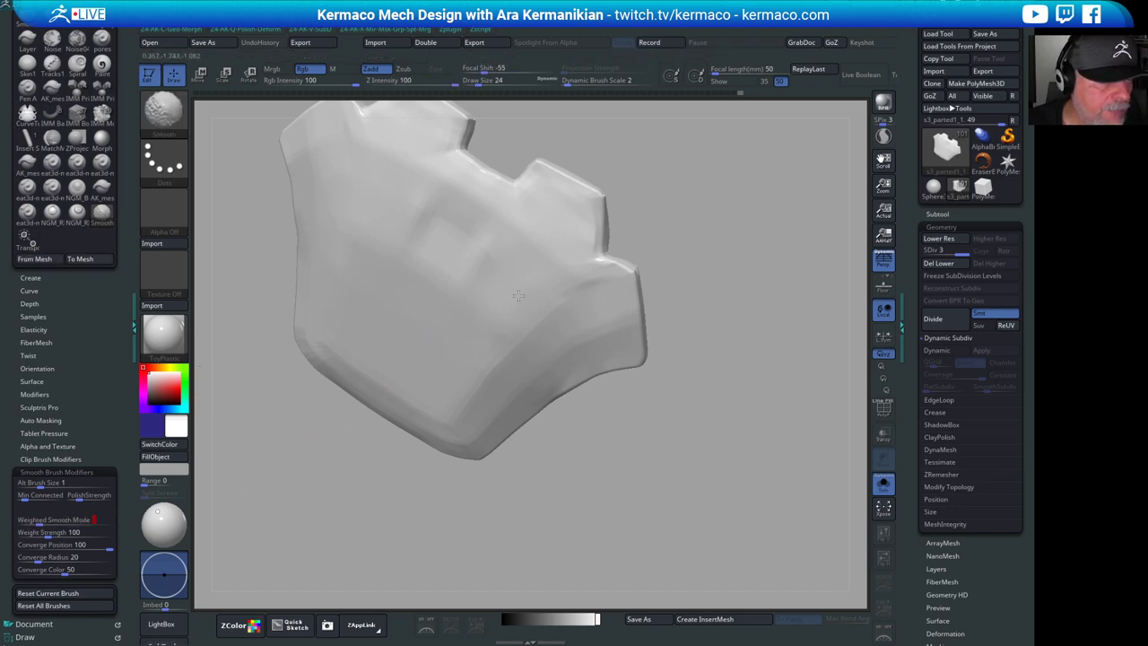
shift+drag(504, 224, 521, 237)
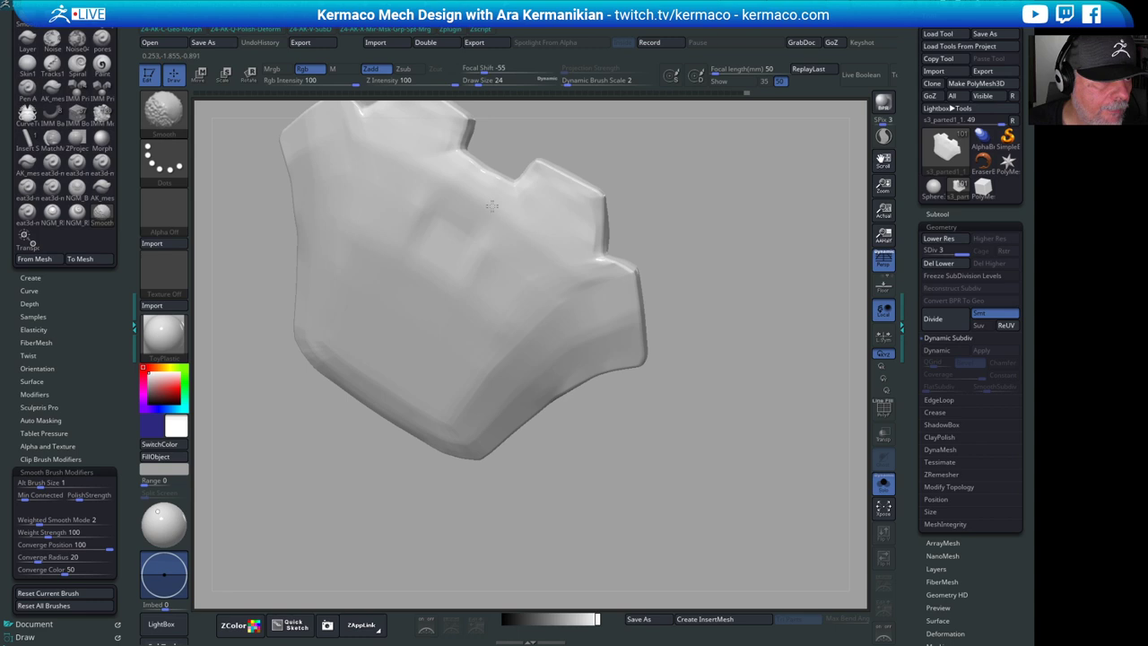
shift+drag(289, 148, 294, 171)
mouse_move(687, 230)
mouse_down()
mouse_move(650, 195)
mouse_move(746, 168)
mouse_up()
- Check the panel's wireframe with PolyFrame, and smooth the surface along the central notch between the upper tabs
click(885, 414)
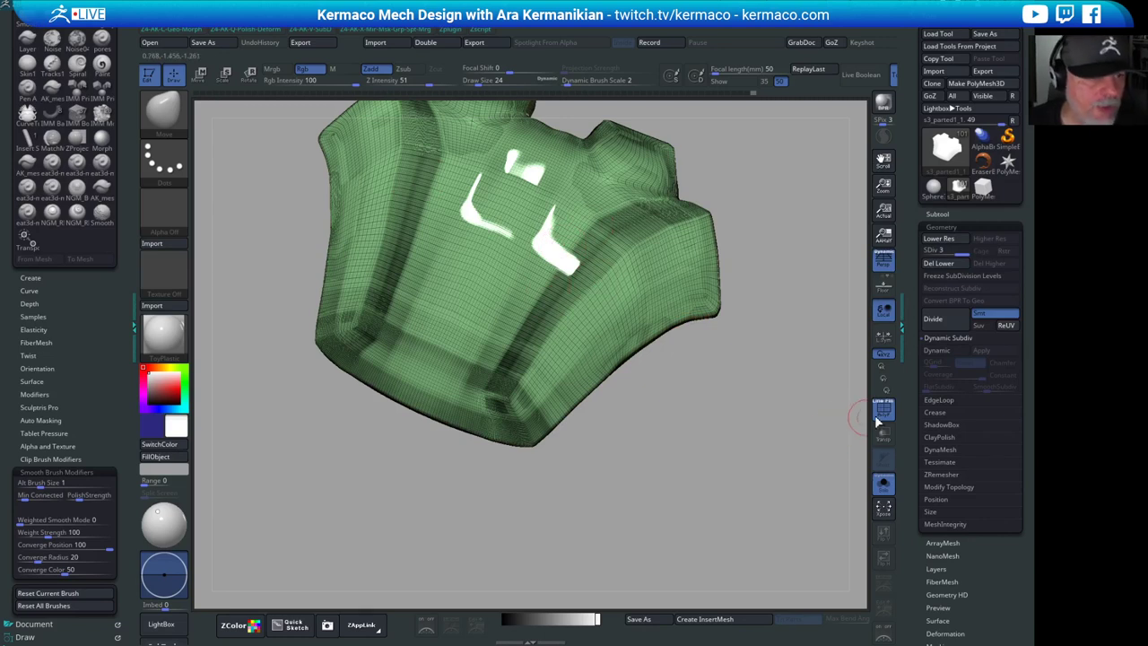
click(884, 410)
mouse_move(810, 382)
mouse_down()
mouse_move(821, 310)
mouse_move(772, 326)
mouse_up()
mouse_move(761, 251)
mouse_down()
mouse_move(804, 286)
mouse_move(782, 296)
mouse_up()
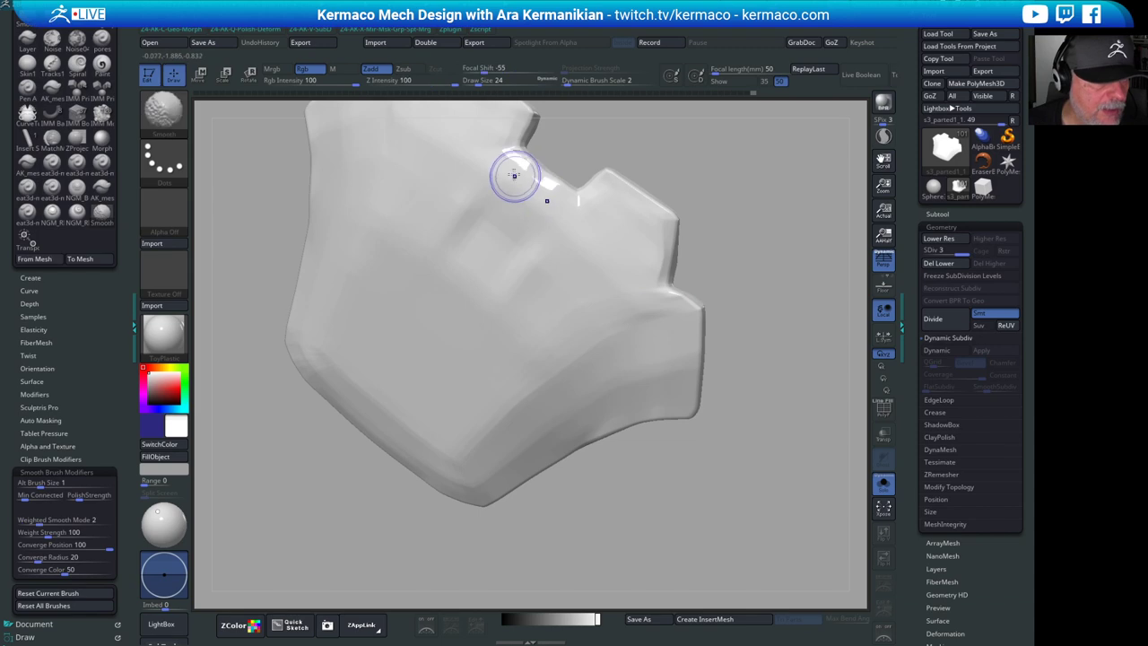
drag(745, 136, 546, 205)
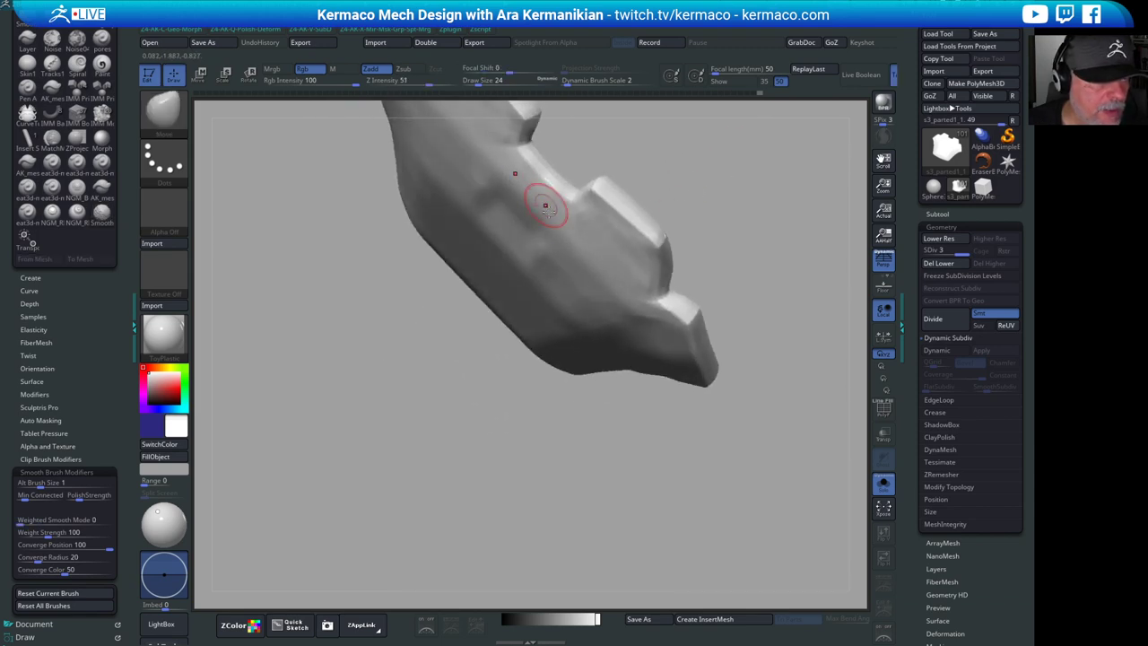
- Switch to the hPolish brush and restore the custom user interface
key(ctrl)
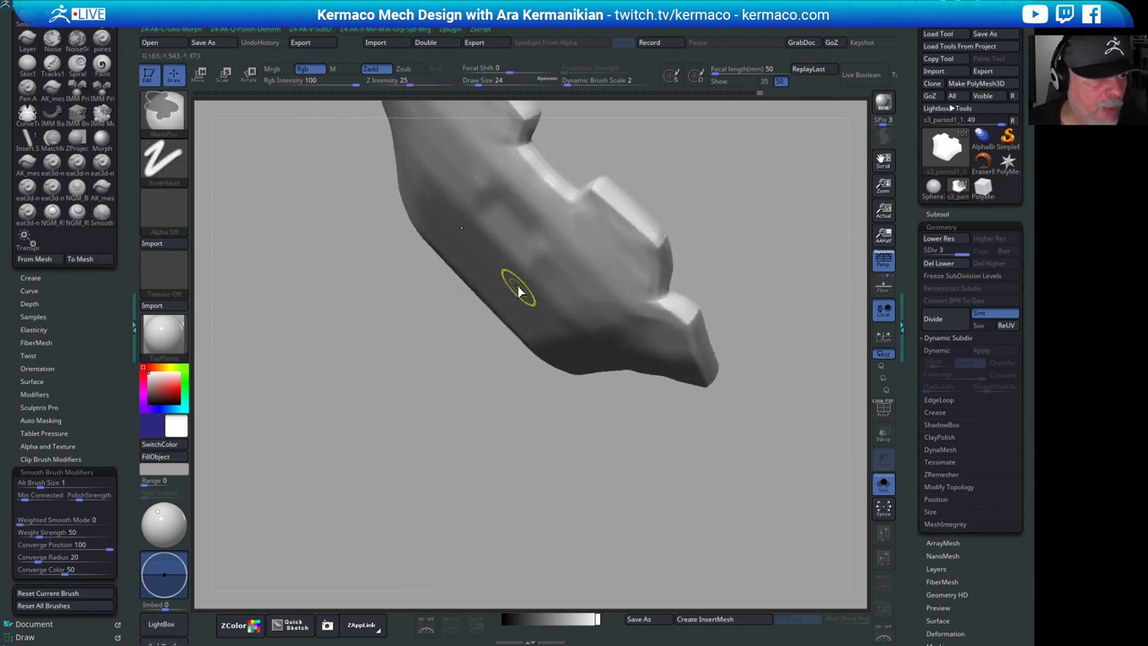
key(ctrl+q)
click(486, 240)
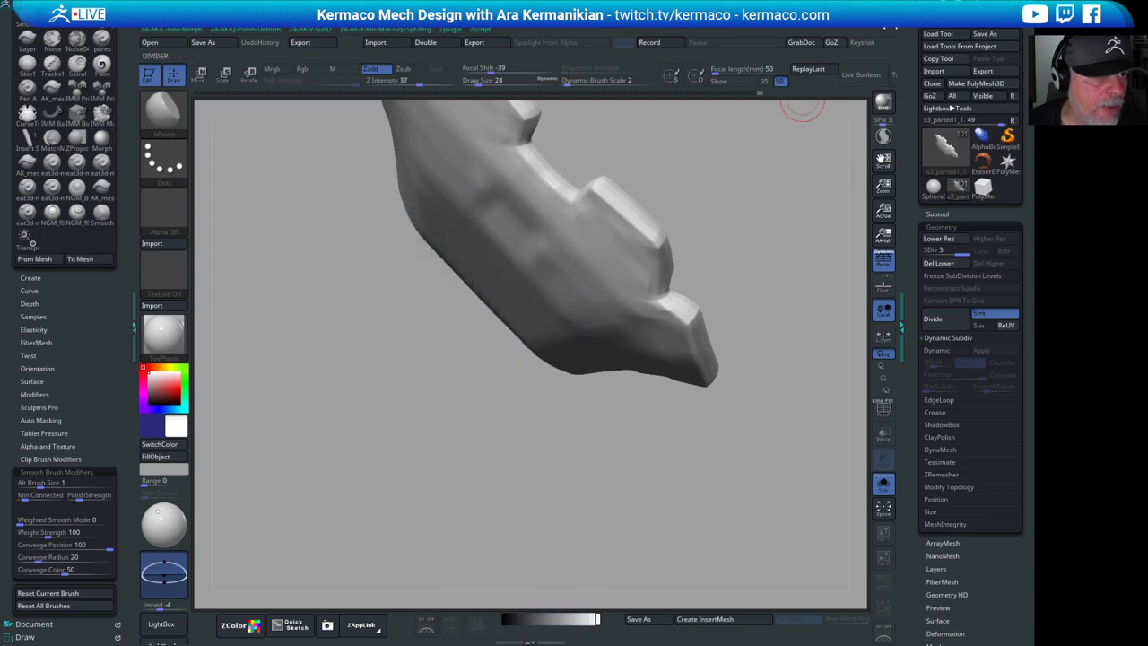
click(539, 30)
click(555, 56)
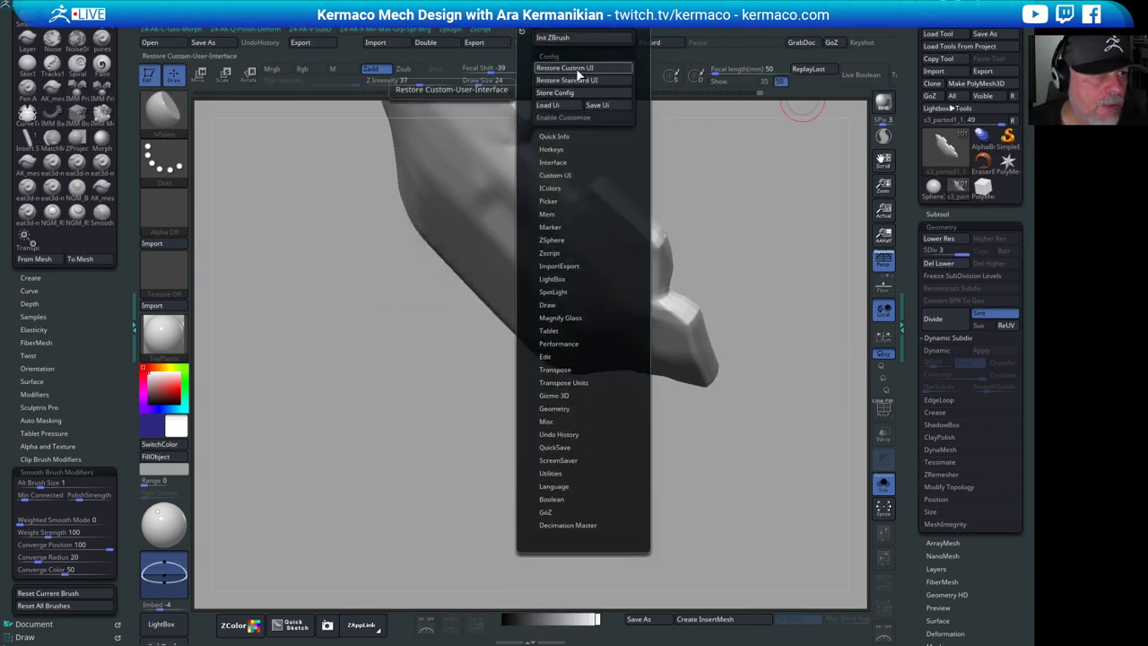
click(576, 68)
- Polish the panel's front surface beside the central notch and the top faces of the raised tabs with hPolish
mouse_move(718, 210)
alt+mouse_down()
mouse_move(750, 244)
mouse_move(749, 229)
alt+mouse_up()
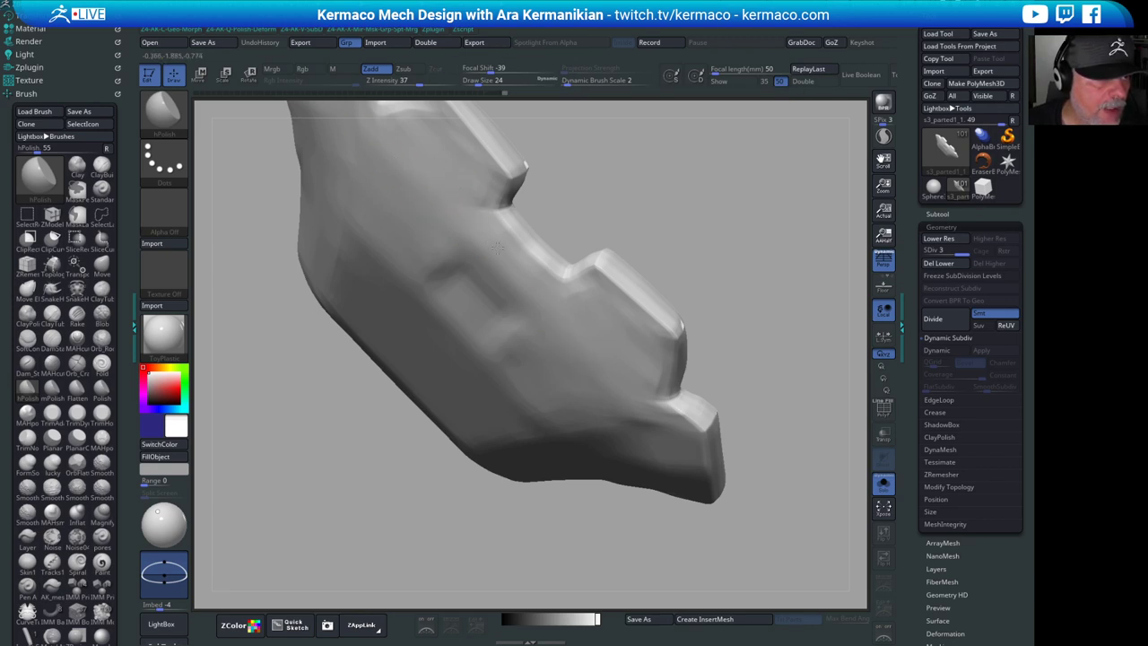
mouse_move(473, 213)
mouse_down()
mouse_move(562, 302)
mouse_move(495, 210)
mouse_up()
drag(709, 203, 604, 233)
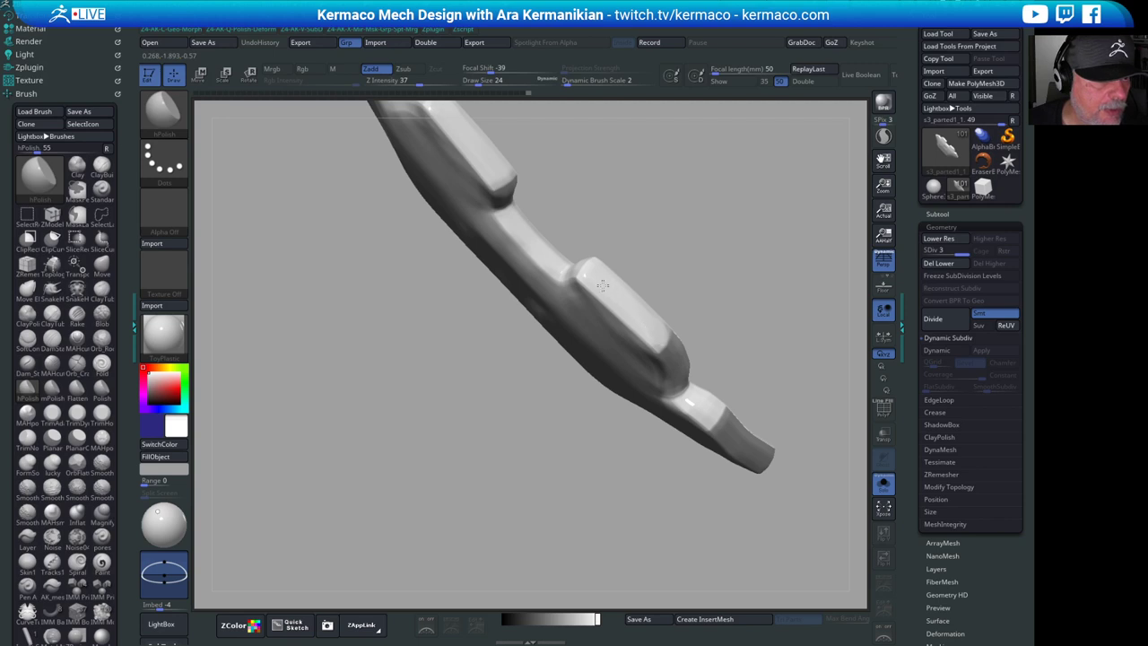
drag(658, 239, 715, 272)
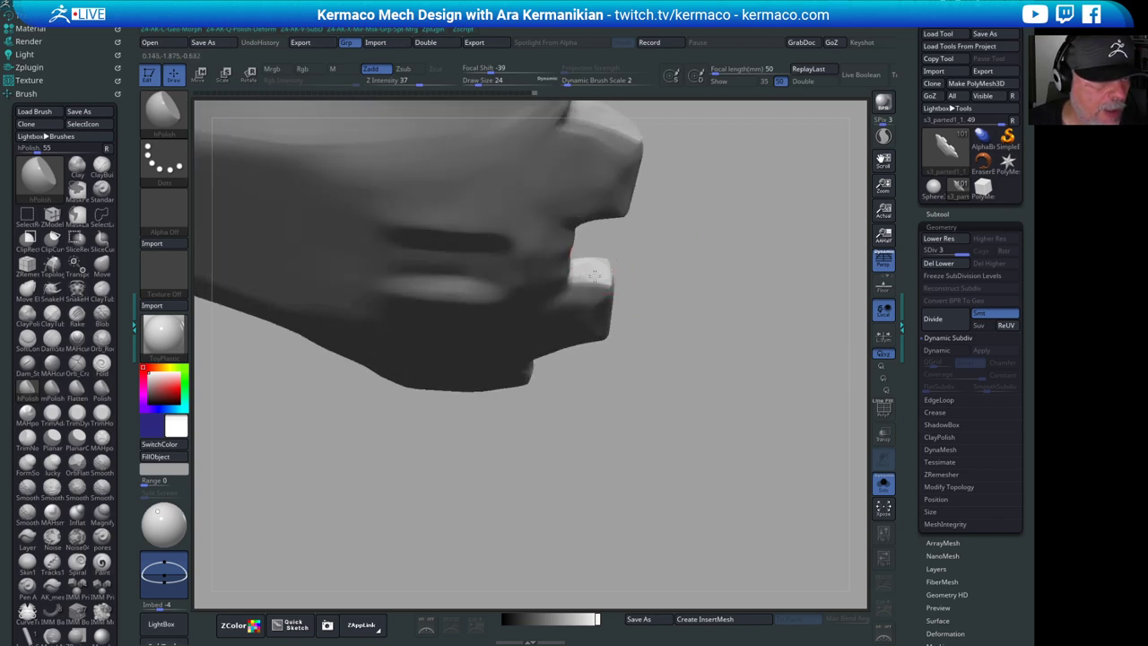
- Flatten the front faces and corners of the raised upper tabs and the adjoining notch edge with hPolish
drag(700, 297, 584, 272)
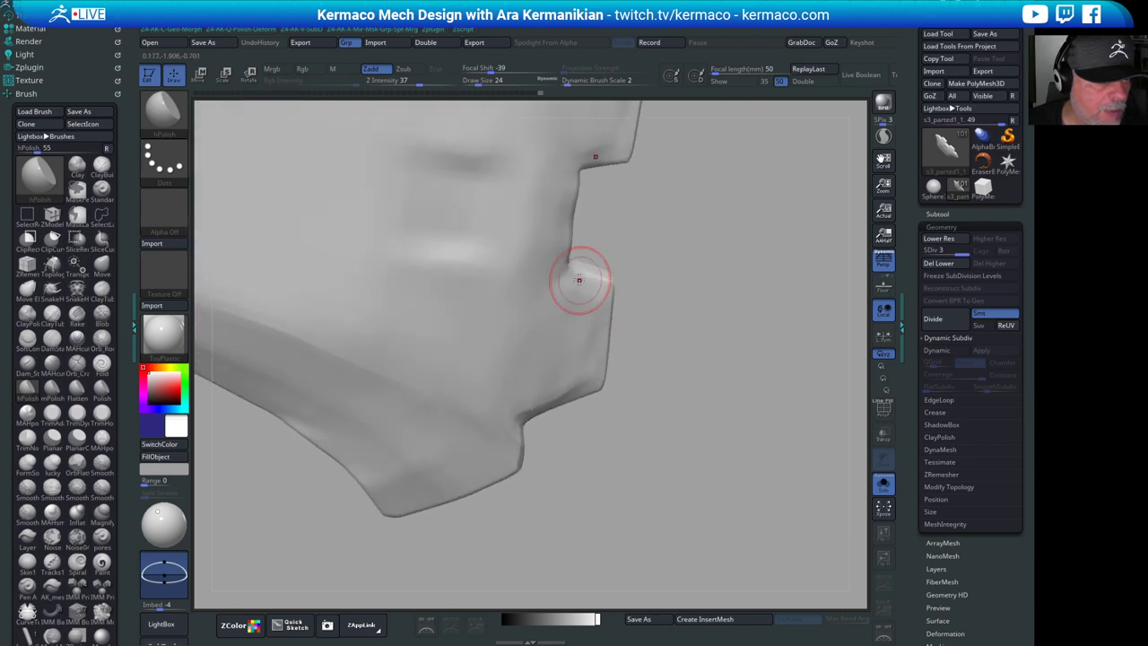
mouse_move(681, 313)
mouse_down()
mouse_move(713, 271)
mouse_move(688, 292)
mouse_up()
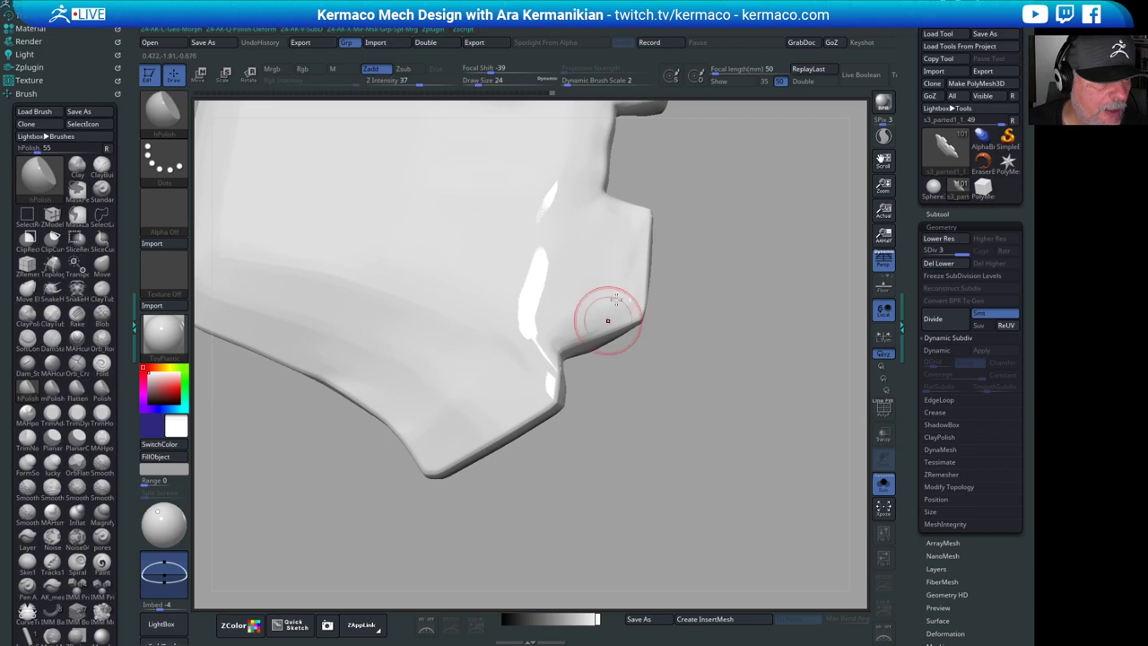
drag(744, 274, 734, 321)
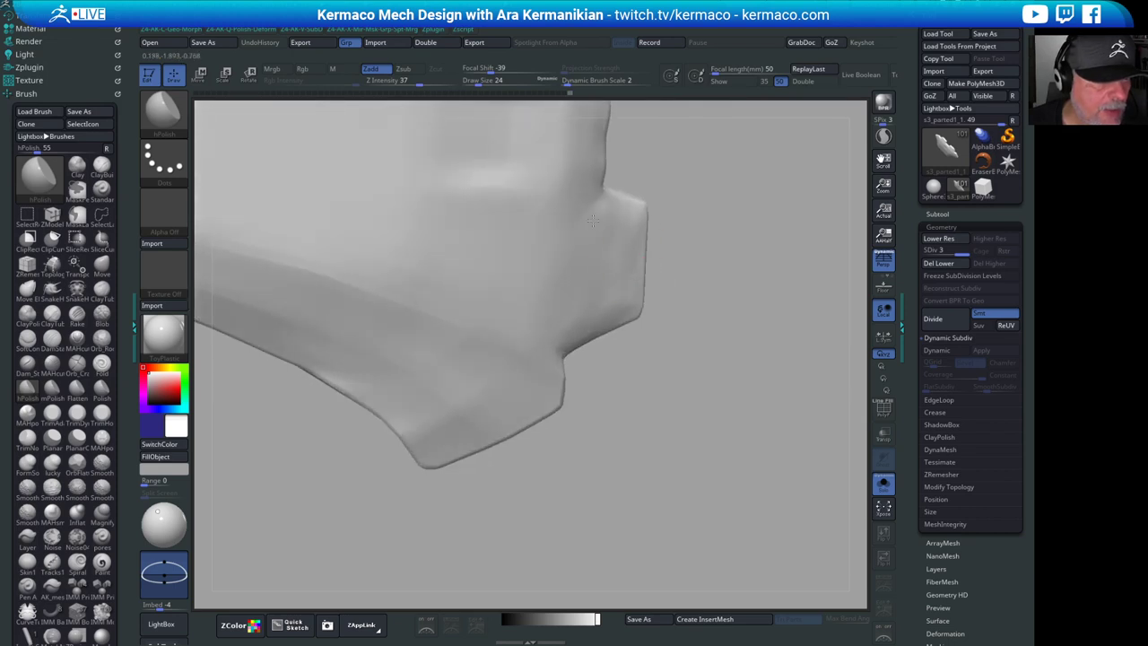
mouse_move(600, 181)
mouse_down()
mouse_move(661, 170)
mouse_move(614, 173)
mouse_up()
mouse_move(712, 183)
mouse_down()
mouse_move(741, 156)
mouse_move(736, 264)
mouse_up()
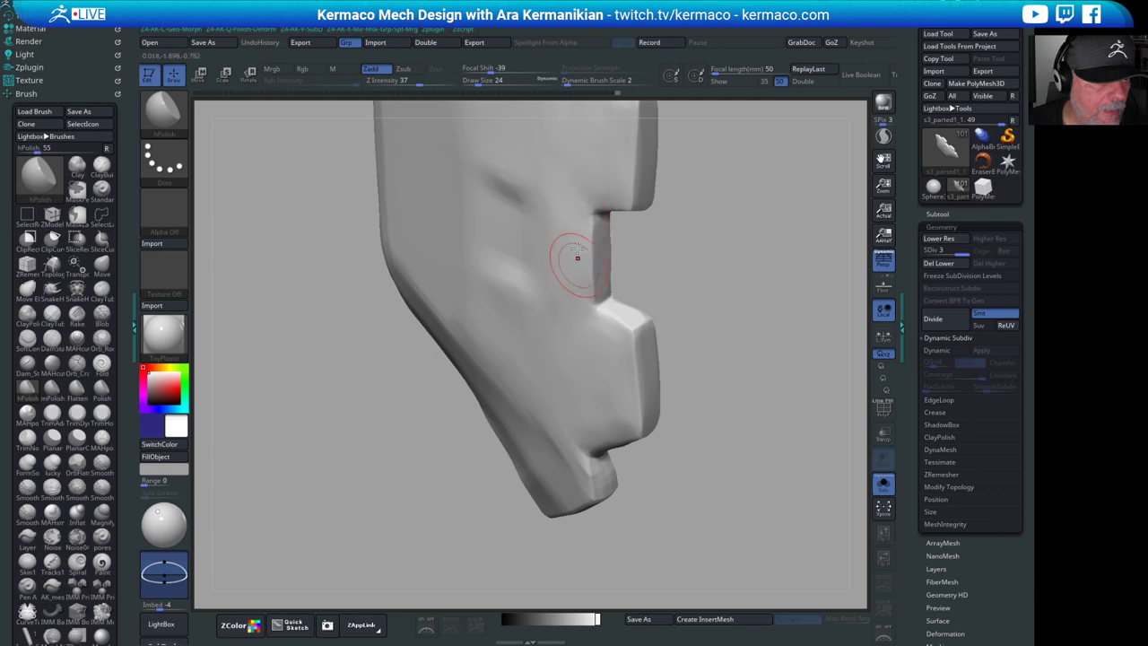
- Polish the outer faces of the panel's two raised tabs with the hPolish brush
drag(730, 285, 521, 274)
mouse_move(474, 365)
mouse_down()
mouse_move(338, 338)
mouse_move(725, 289)
mouse_move(661, 228)
mouse_move(741, 255)
mouse_move(618, 304)
mouse_up()
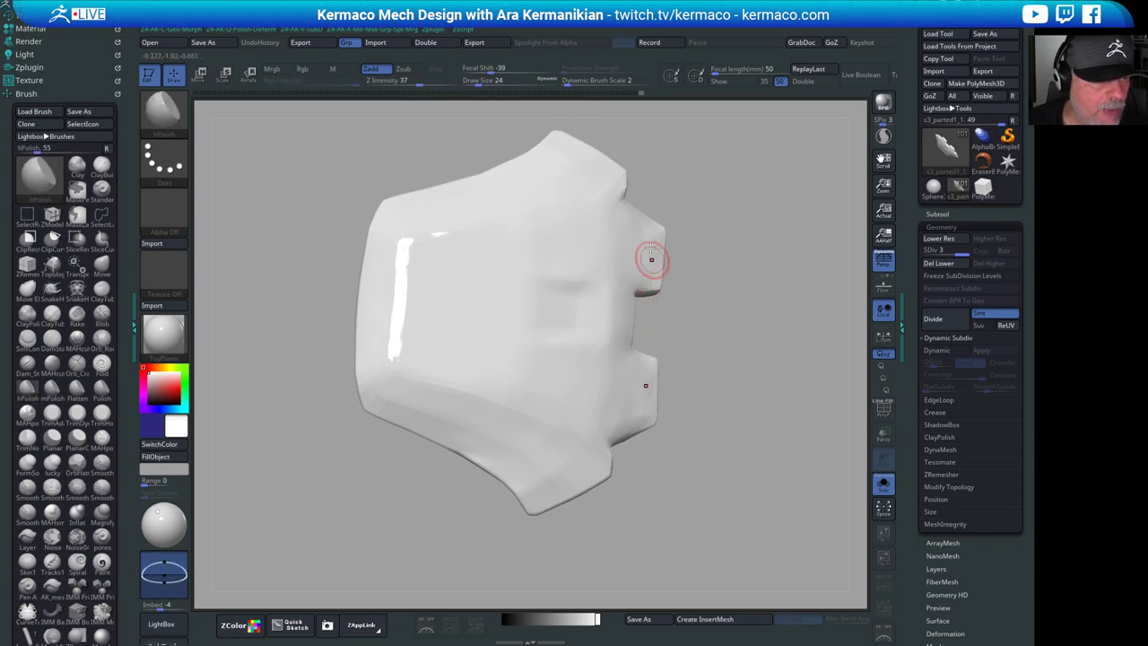
mouse_move(654, 233)
mouse_down()
mouse_move(666, 341)
mouse_move(667, 303)
mouse_up()
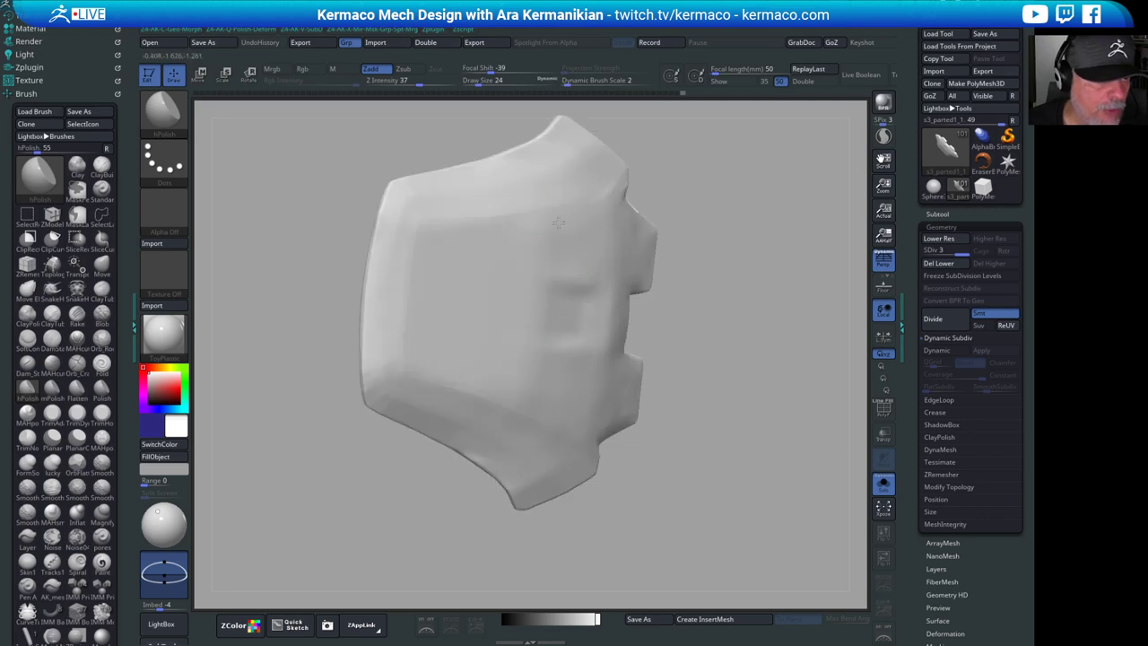
drag(684, 190, 743, 246)
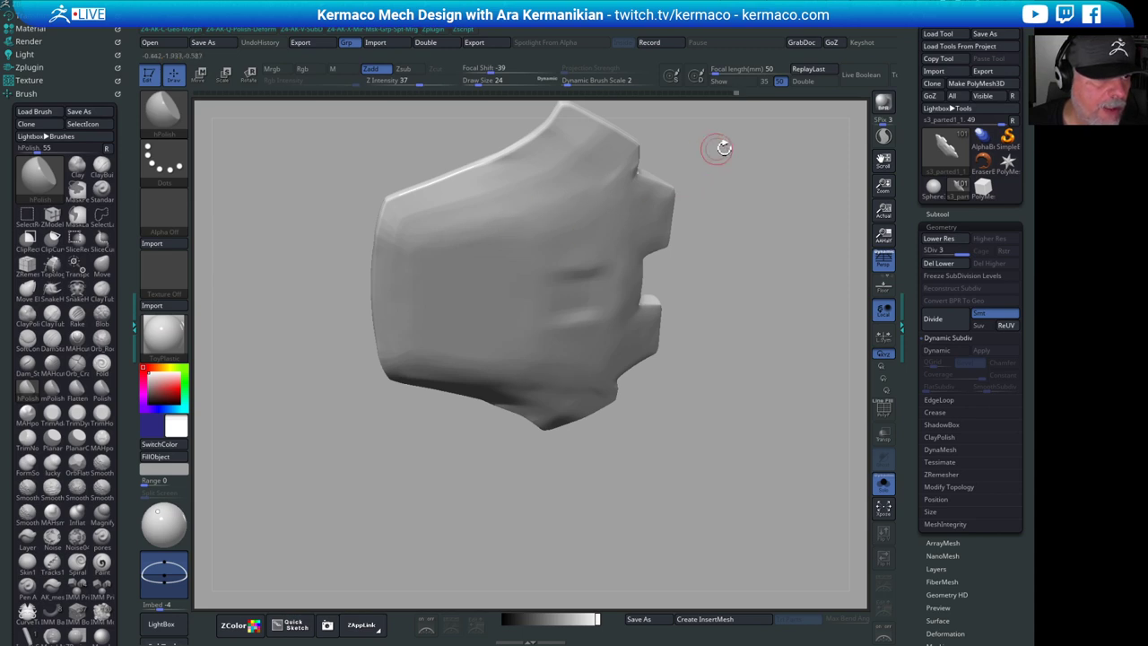
mouse_move(724, 148)
mouse_down()
mouse_move(750, 227)
mouse_move(781, 252)
mouse_move(772, 279)
mouse_up()
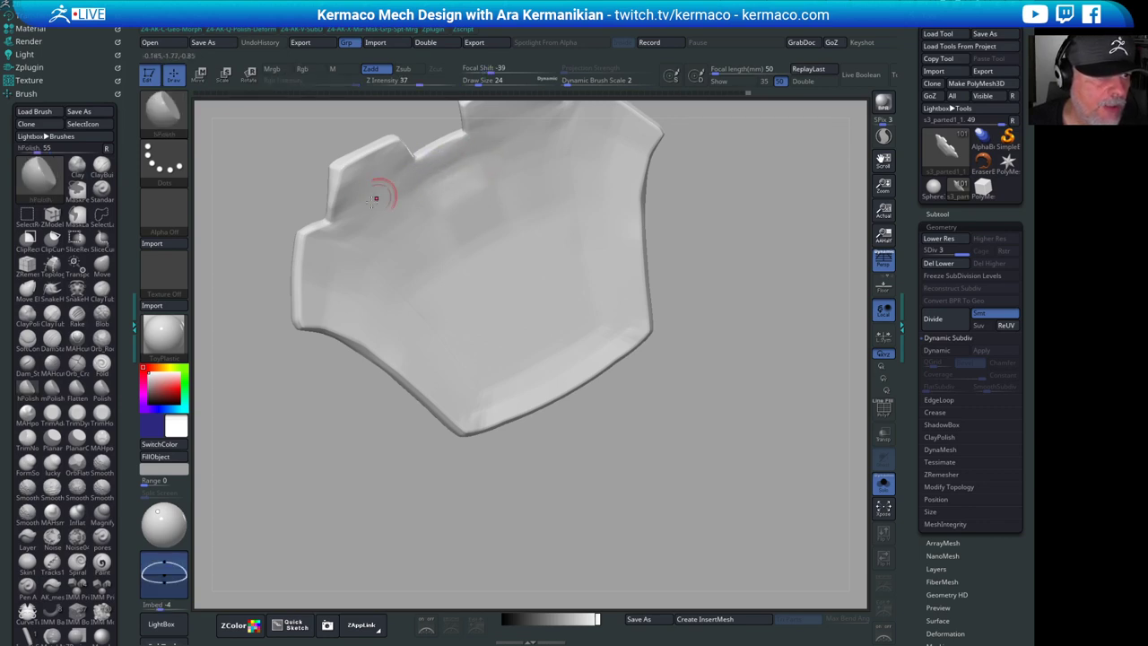
- Polish the inner faces and slanted side edges of the raised tabs on the back of the panel with hPolish
key(shift)
mouse_move(751, 230)
alt+mouse_down()
mouse_move(717, 274)
mouse_move(709, 249)
alt+mouse_up()
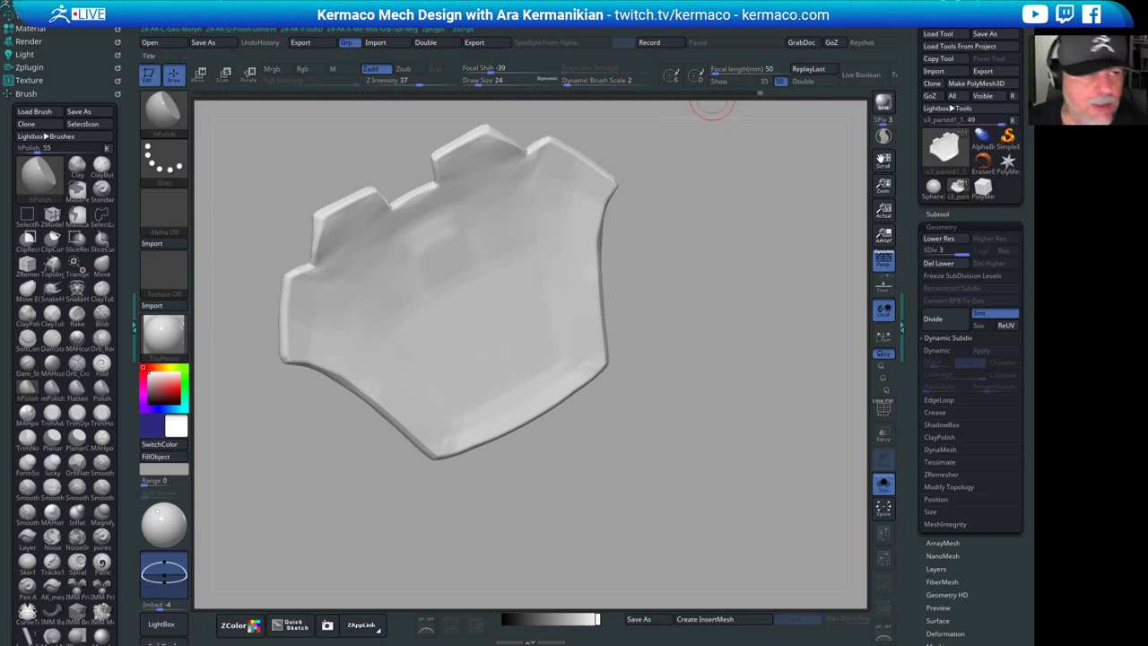
mouse_move(646, 257)
alt+mouse_down()
mouse_move(745, 284)
mouse_move(743, 314)
alt+mouse_up()
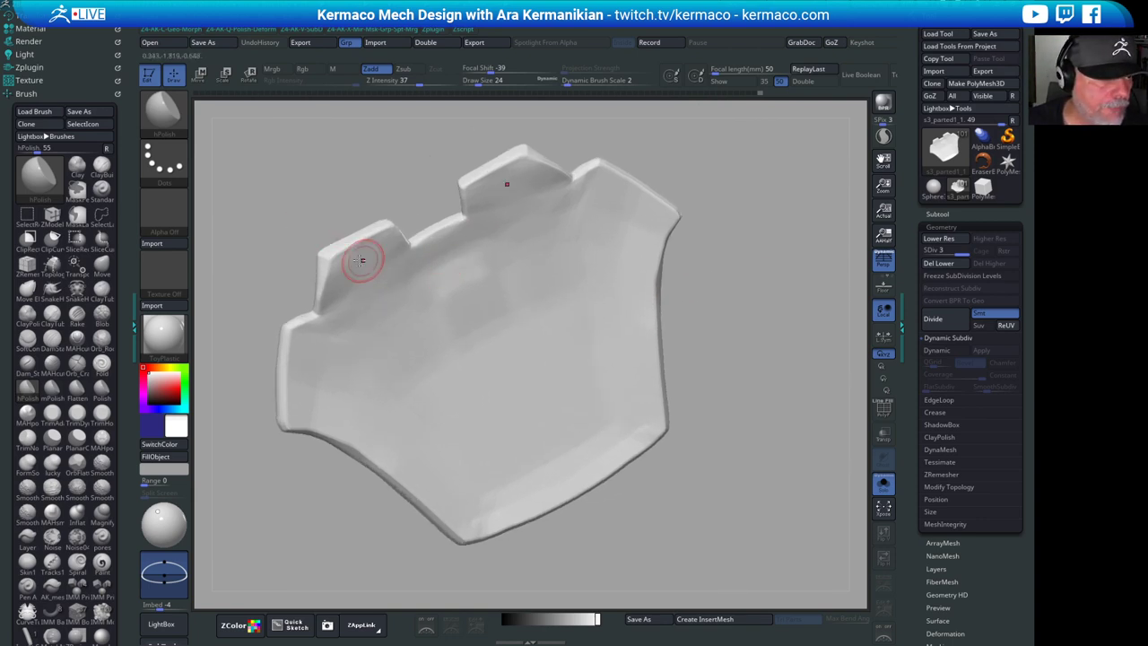
drag(343, 282, 341, 262)
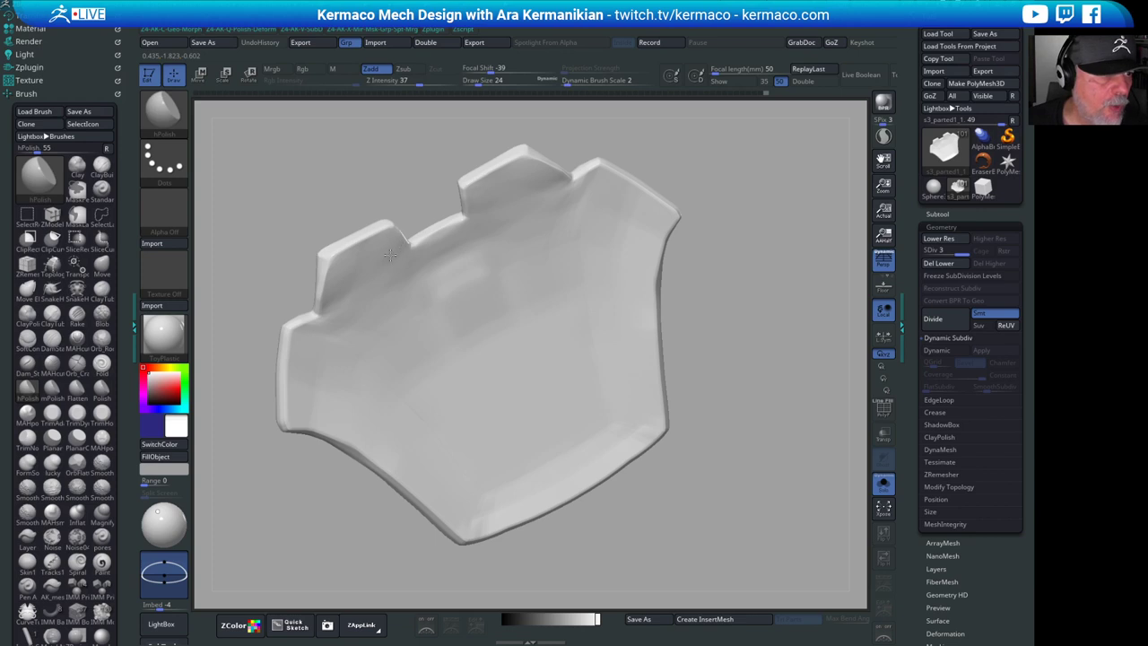
drag(346, 295, 323, 288)
mouse_move(290, 216)
mouse_down()
mouse_move(336, 231)
mouse_move(316, 285)
mouse_up()
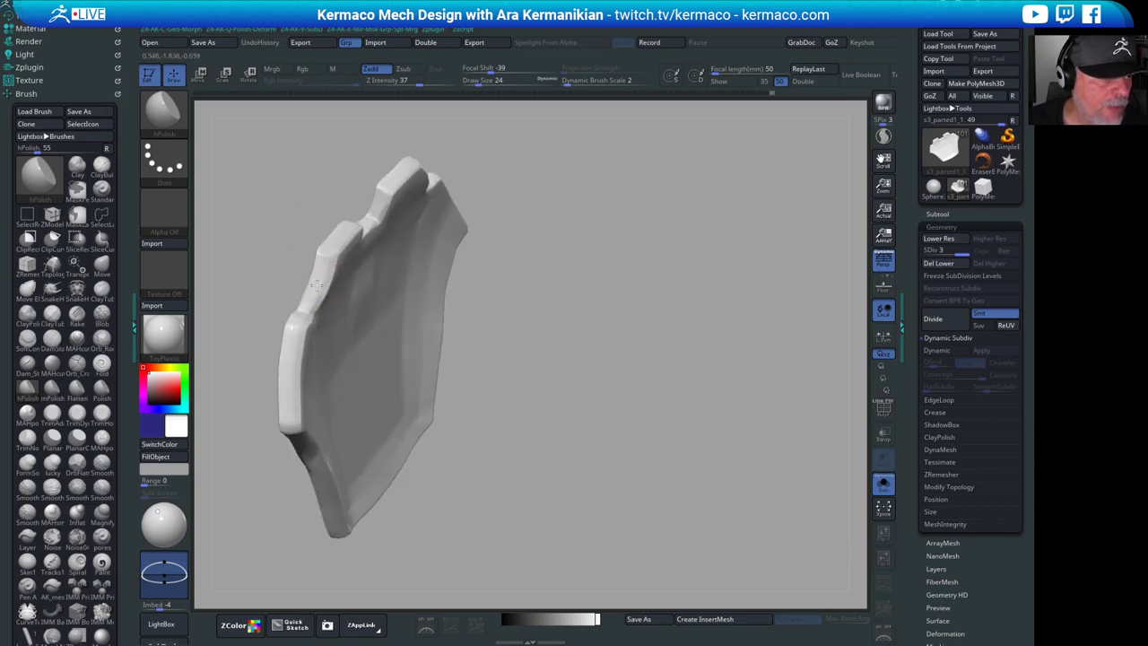
- Smooth the slanted outer edge of the raised tabs on the panel's inner side
right_drag(348, 312, 541, 257)
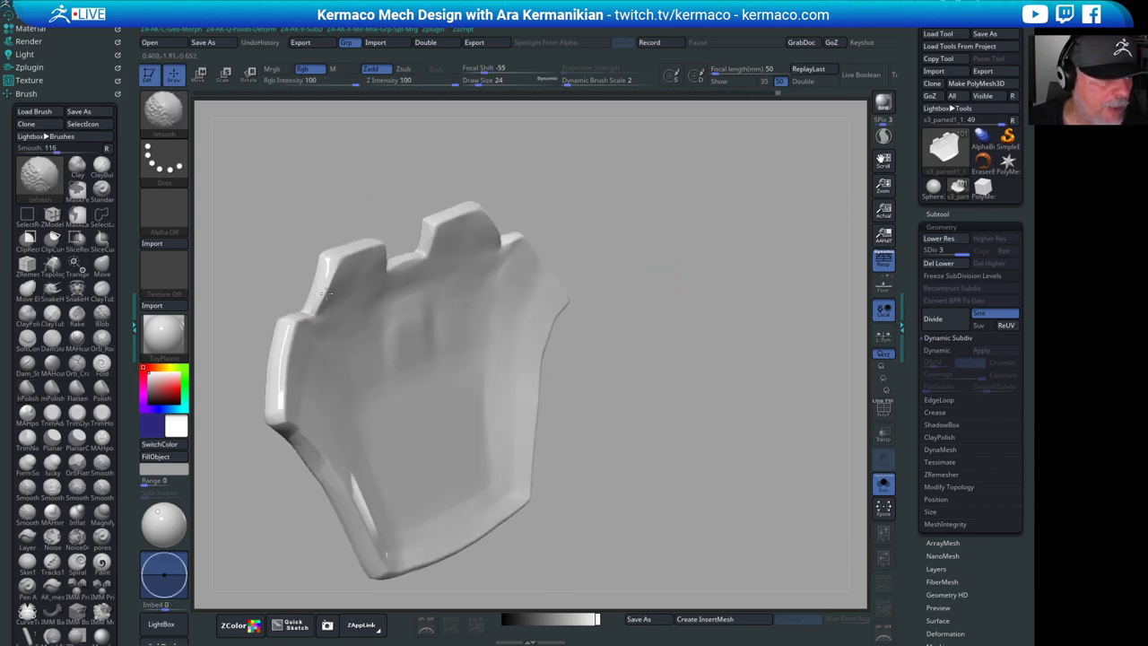
shift+drag(321, 291, 333, 279)
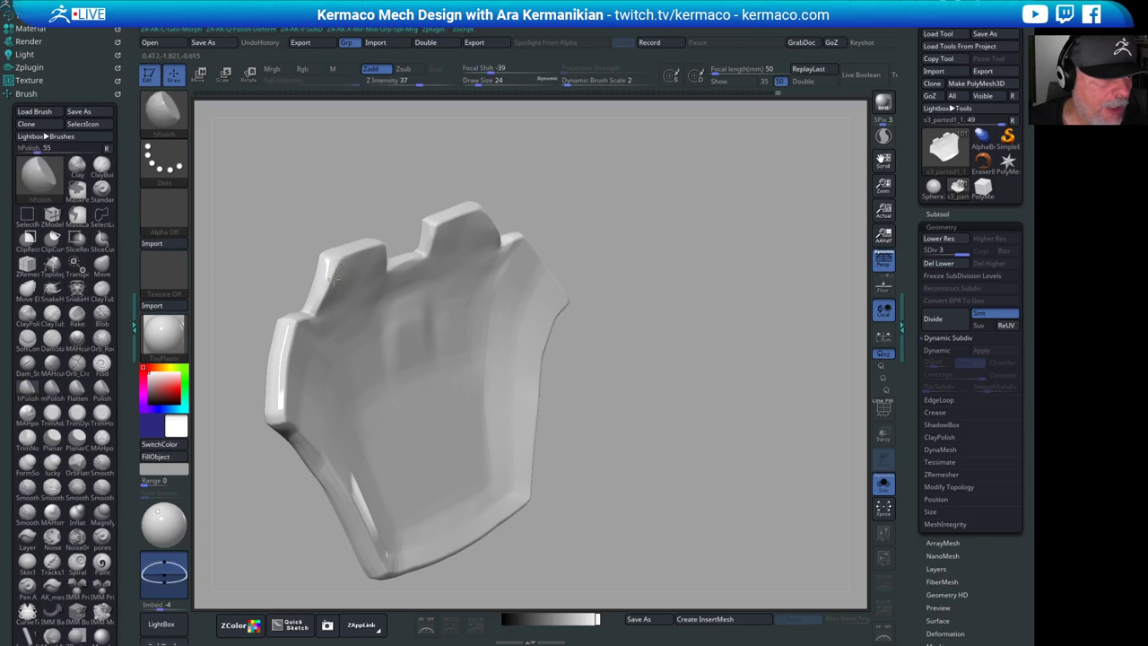
right_drag(345, 281, 661, 218)
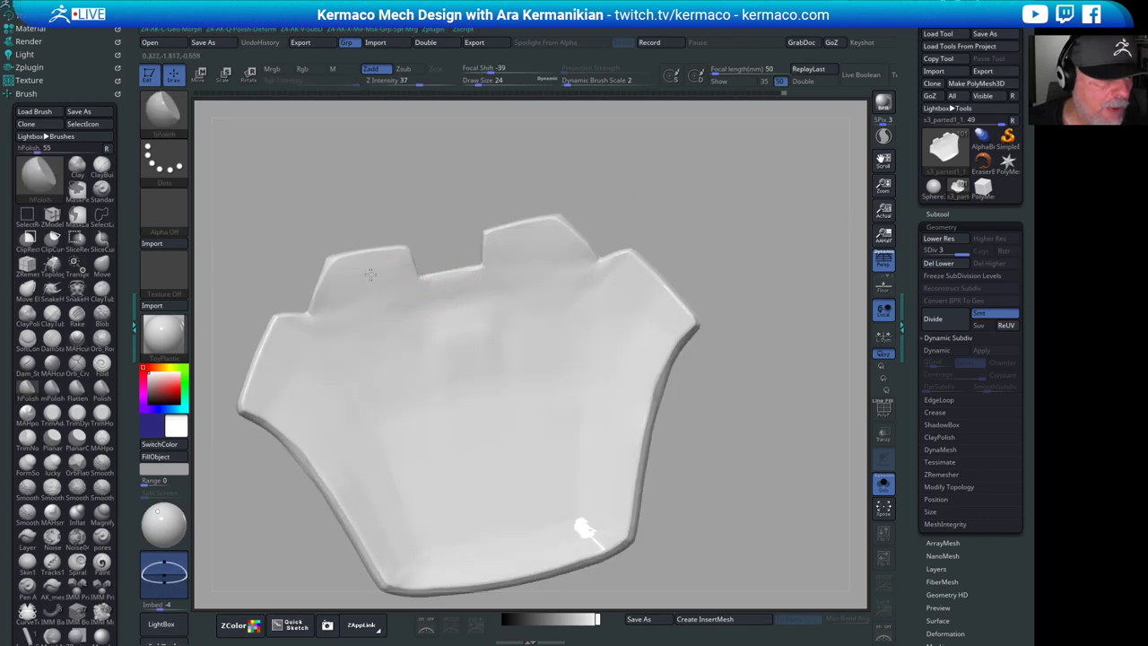
key(shift)
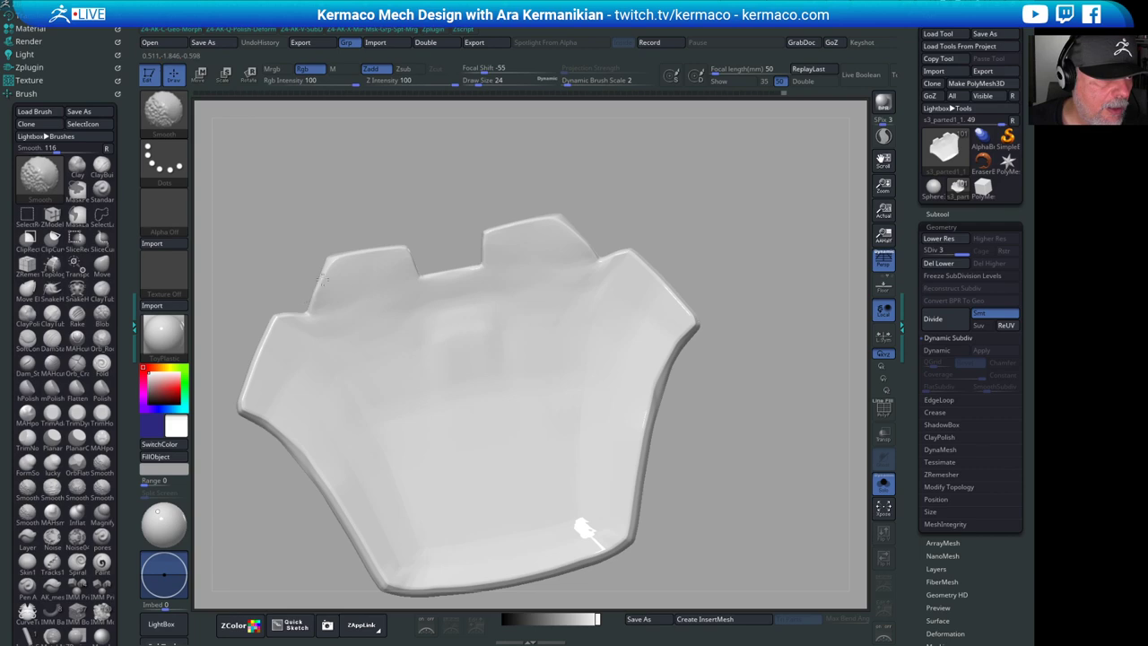
key(shift)
- Switch to the Paint brush, fill the panel with the dark blue secondary colour, and refill it with white
click(51, 197)
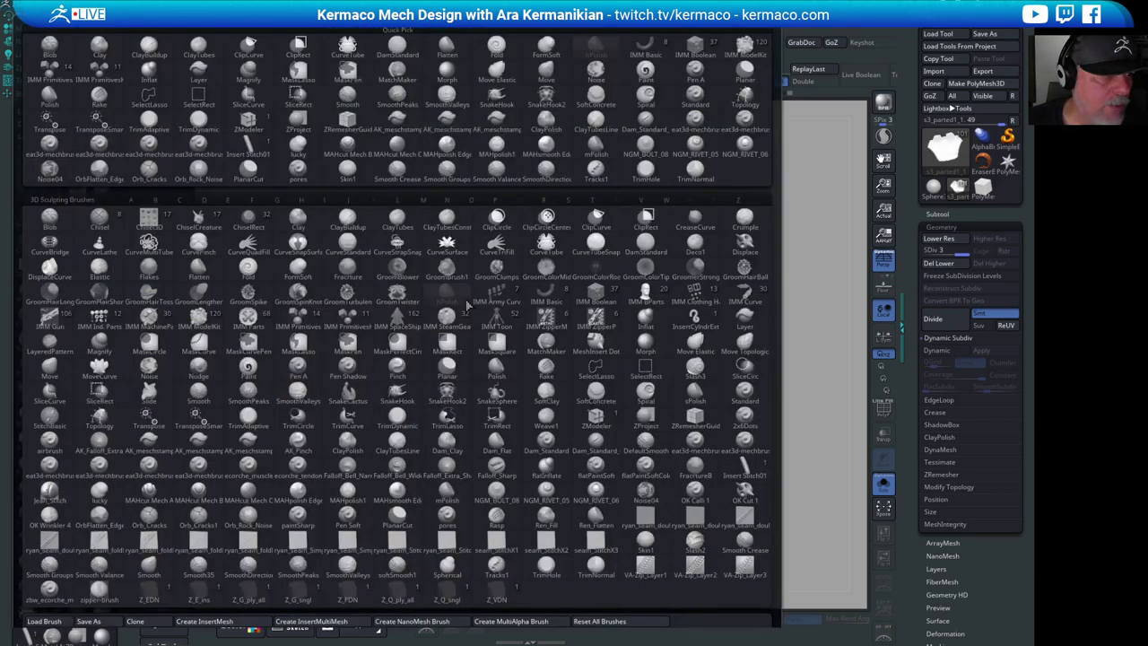
click(250, 372)
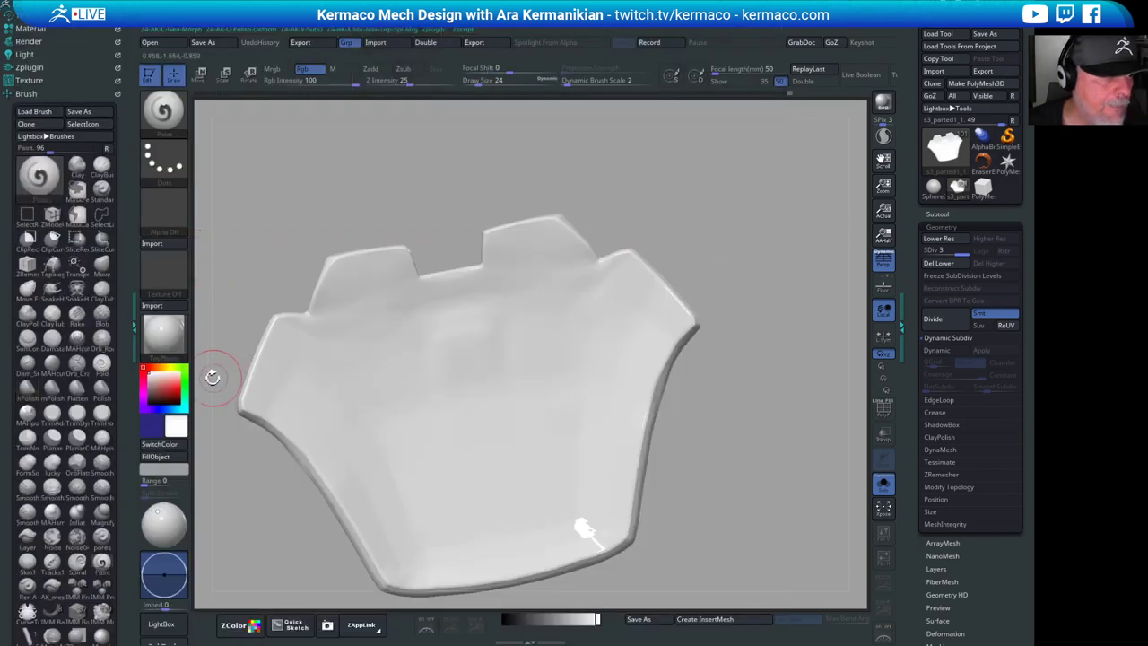
click(158, 444)
click(155, 456)
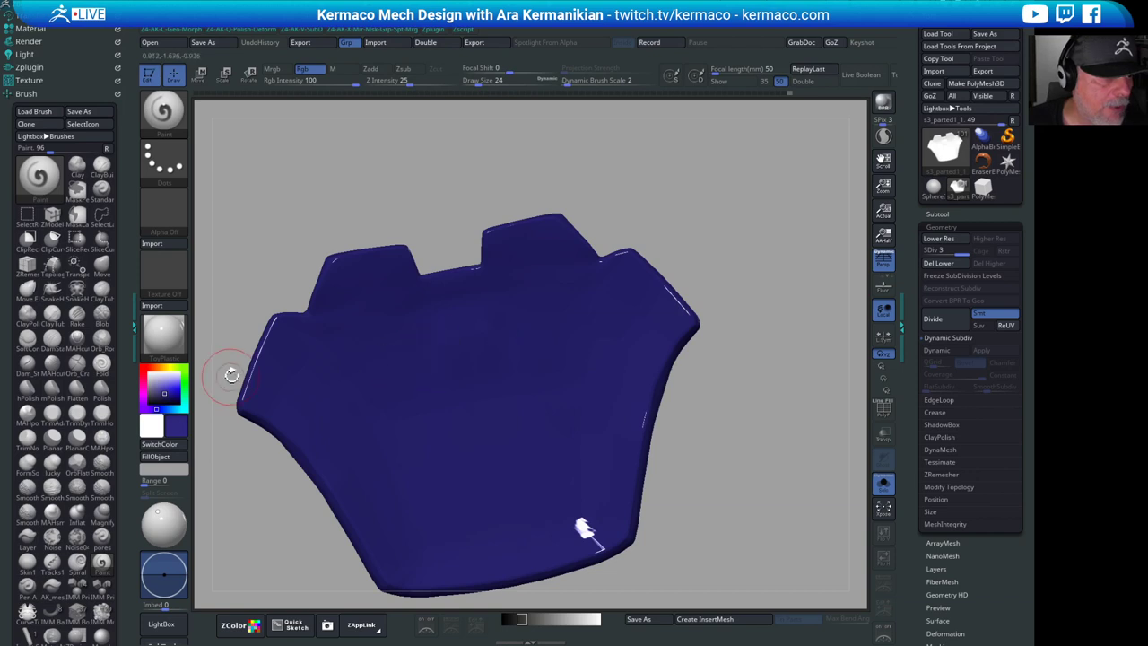
click(162, 444)
click(157, 456)
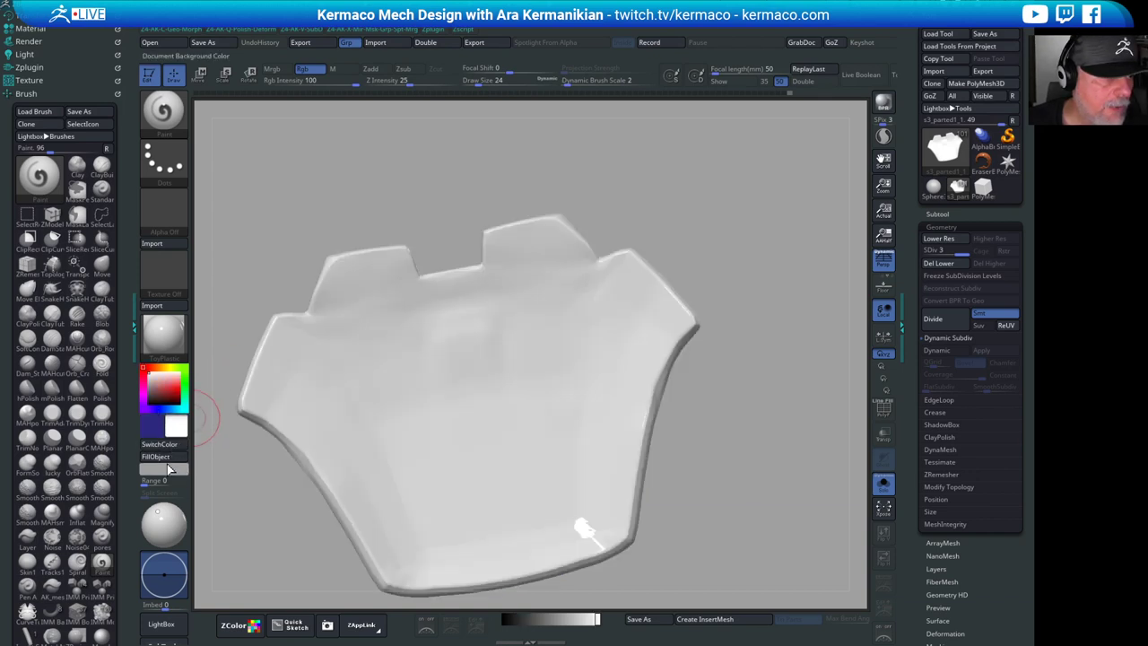
- Pick red, try a paint stroke on the panel and undo it, and fill the whole panel with red
click(172, 386)
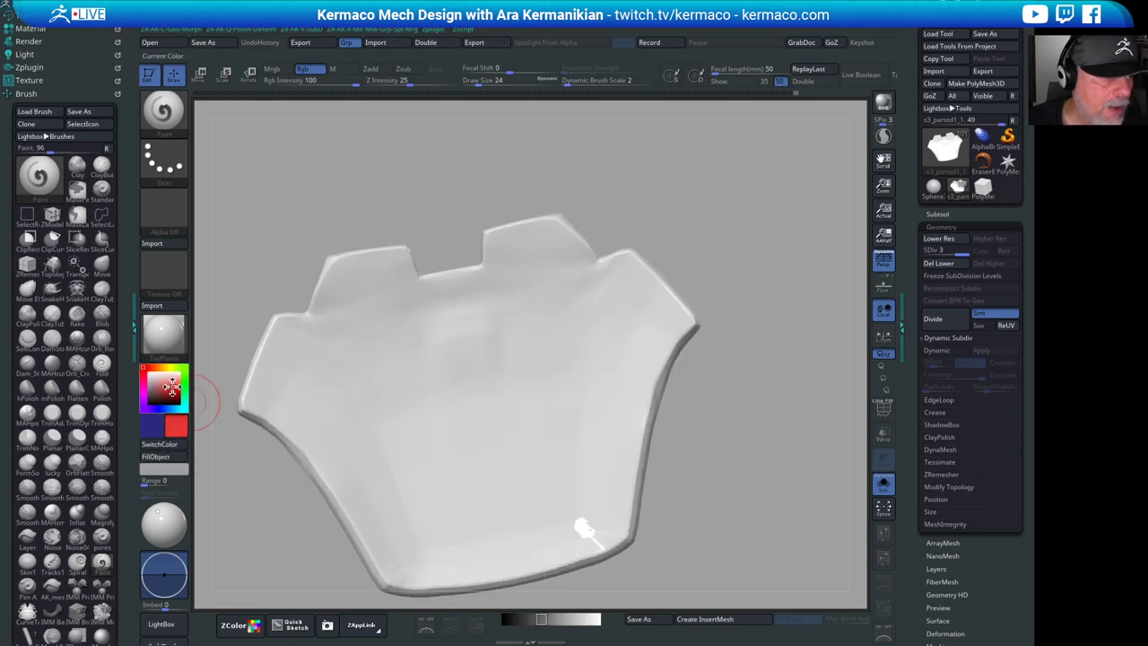
mouse_move(351, 360)
mouse_down()
mouse_move(377, 386)
mouse_move(431, 395)
mouse_move(418, 525)
mouse_move(417, 312)
mouse_move(429, 313)
mouse_up()
key(ctrl+z)
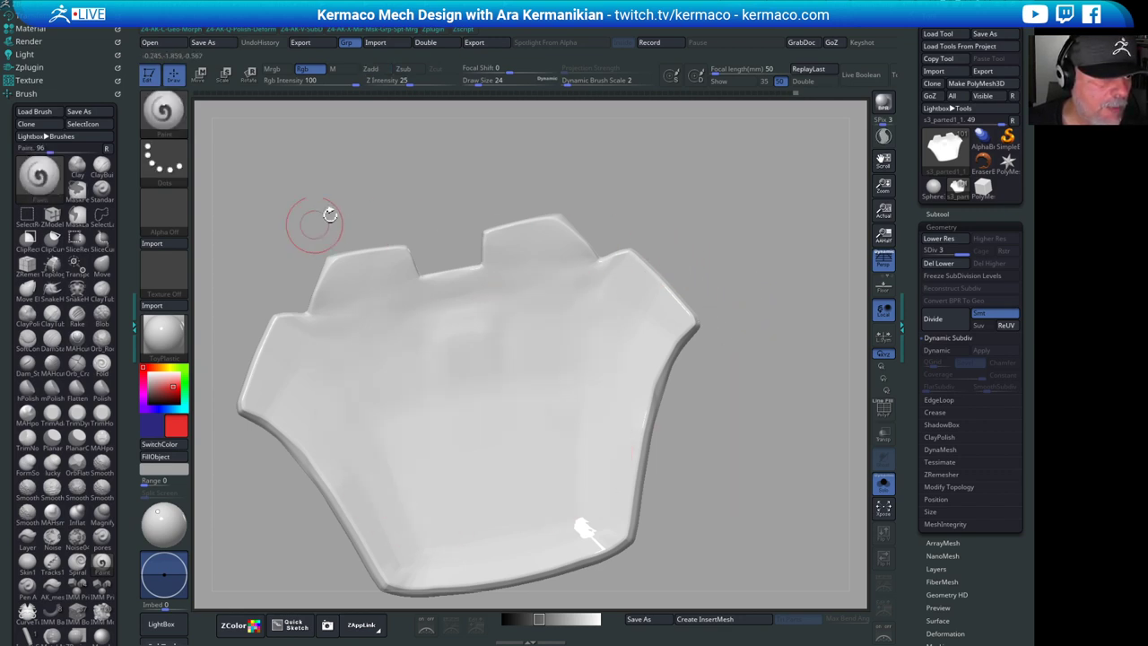
drag(330, 215, 453, 186)
key(ctrl+f)
drag(619, 308, 682, 293)
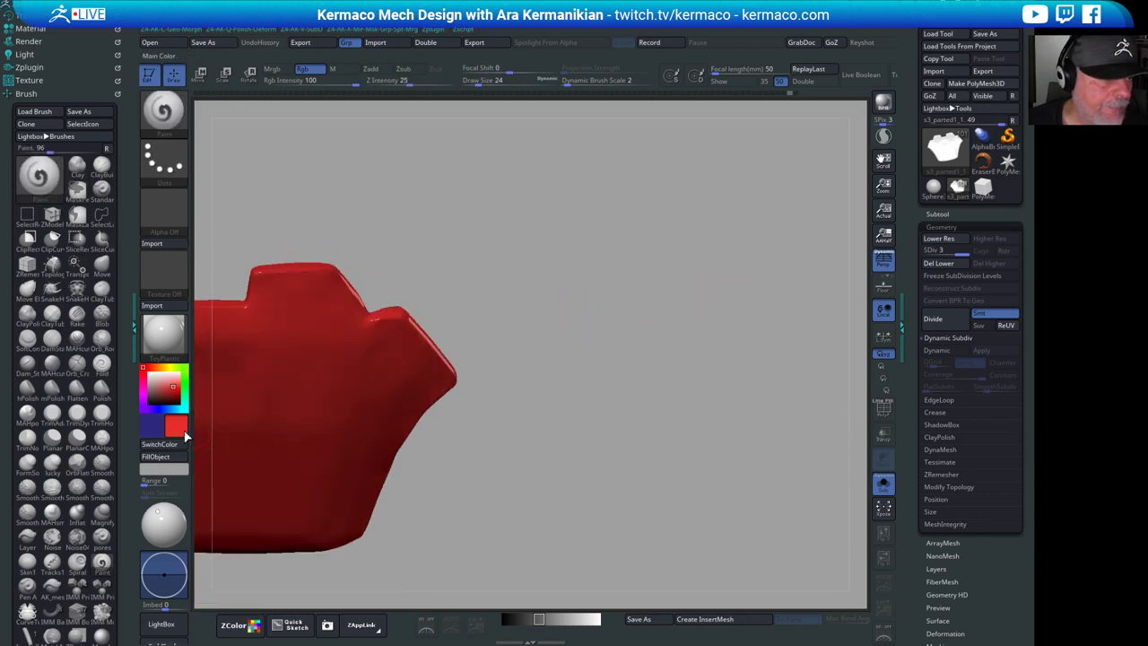
- Fill the panel with white again and smooth the corner between the raised tab and the side wing
drag(174, 384, 141, 359)
key(ctrl+f)
mouse_move(574, 262)
mouse_down()
mouse_move(651, 247)
mouse_move(695, 223)
mouse_move(564, 269)
mouse_up()
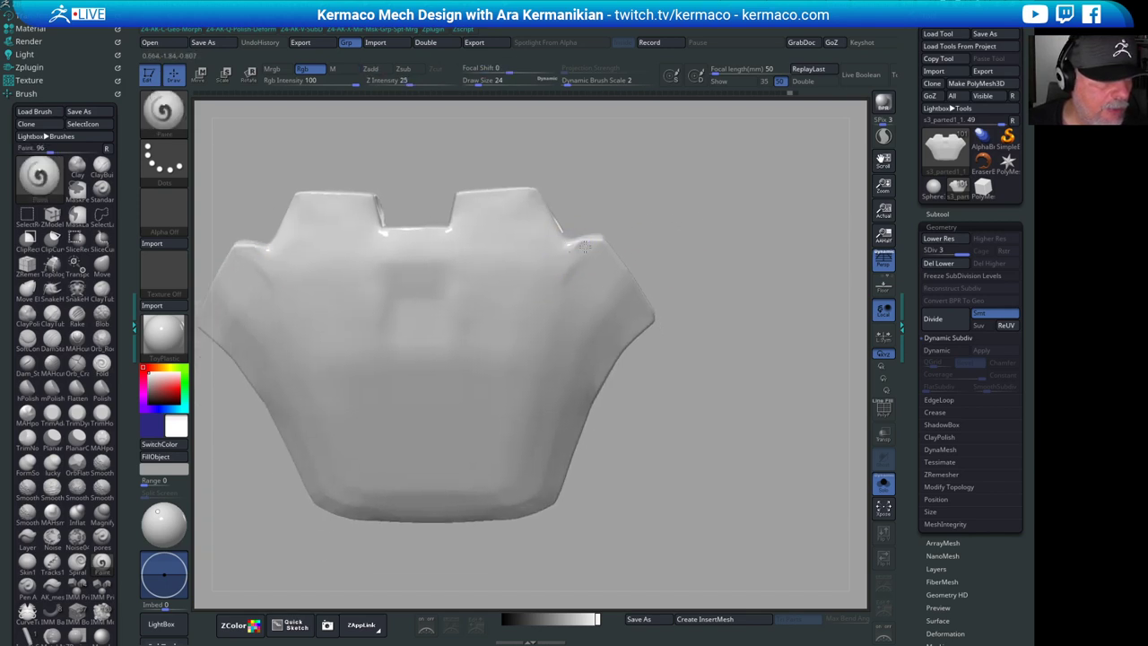
shift+drag(694, 221, 578, 245)
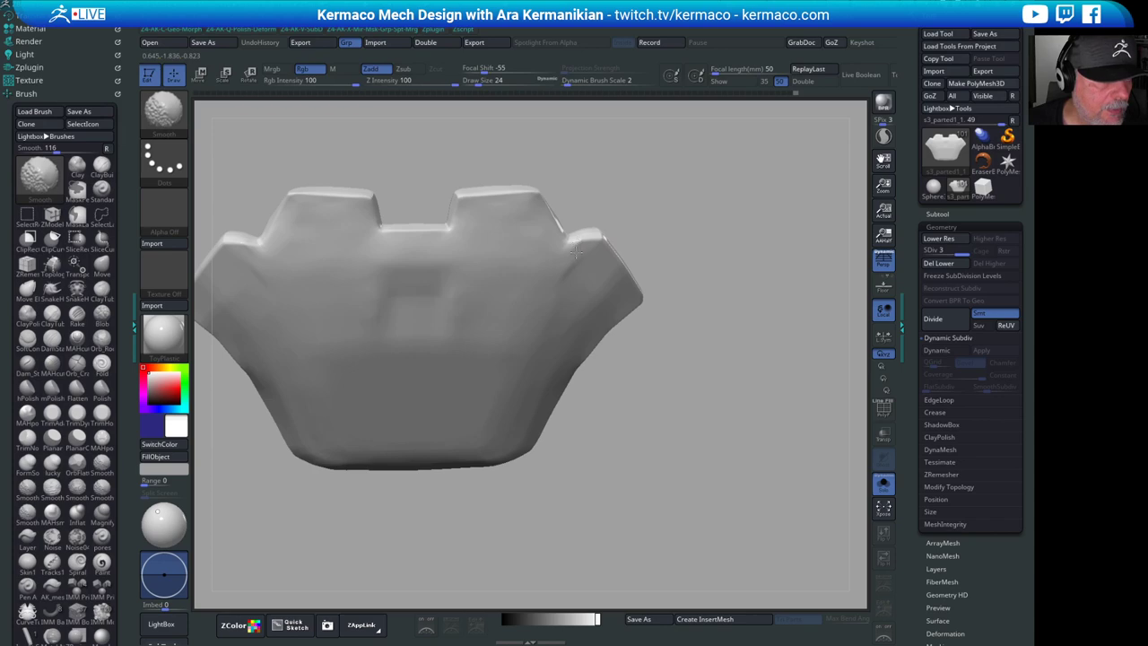
alt+drag(673, 205, 754, 230)
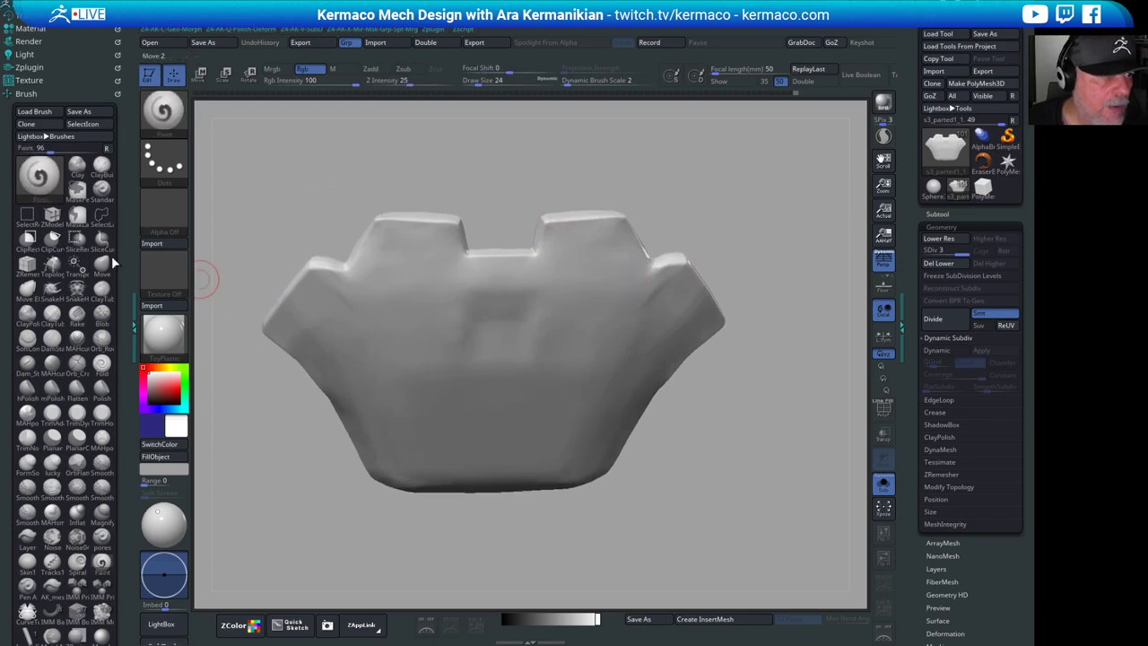
- Switch to the Move brush for adjusting the panel around the side notches
click(162, 110)
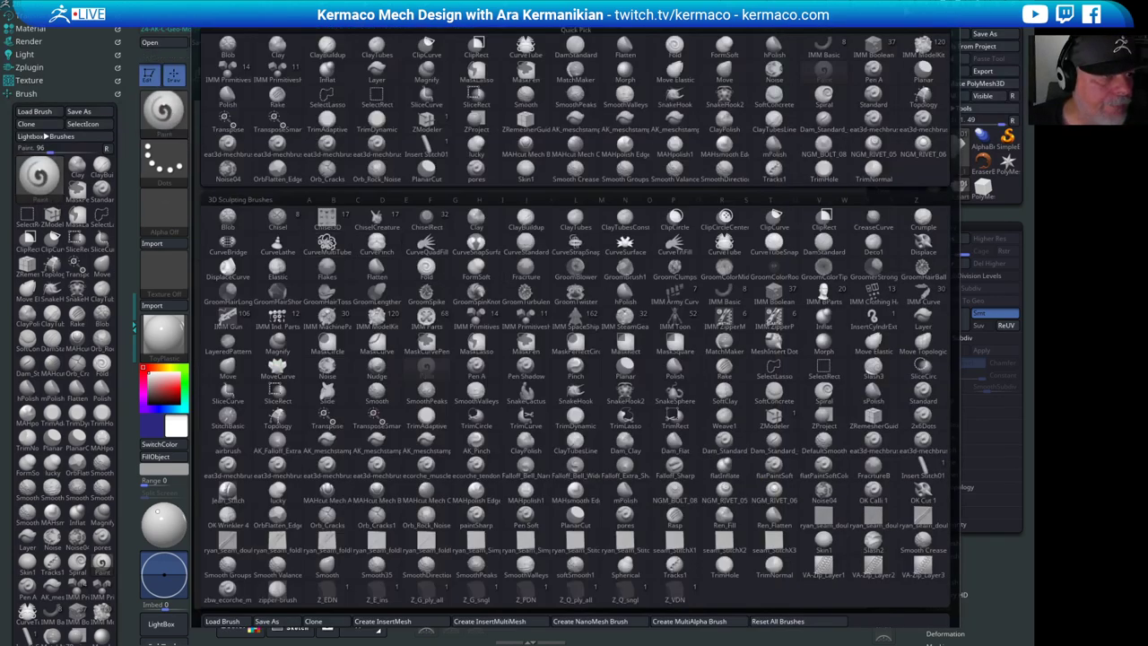
key(ctrl+space)
key(ctrl+space)
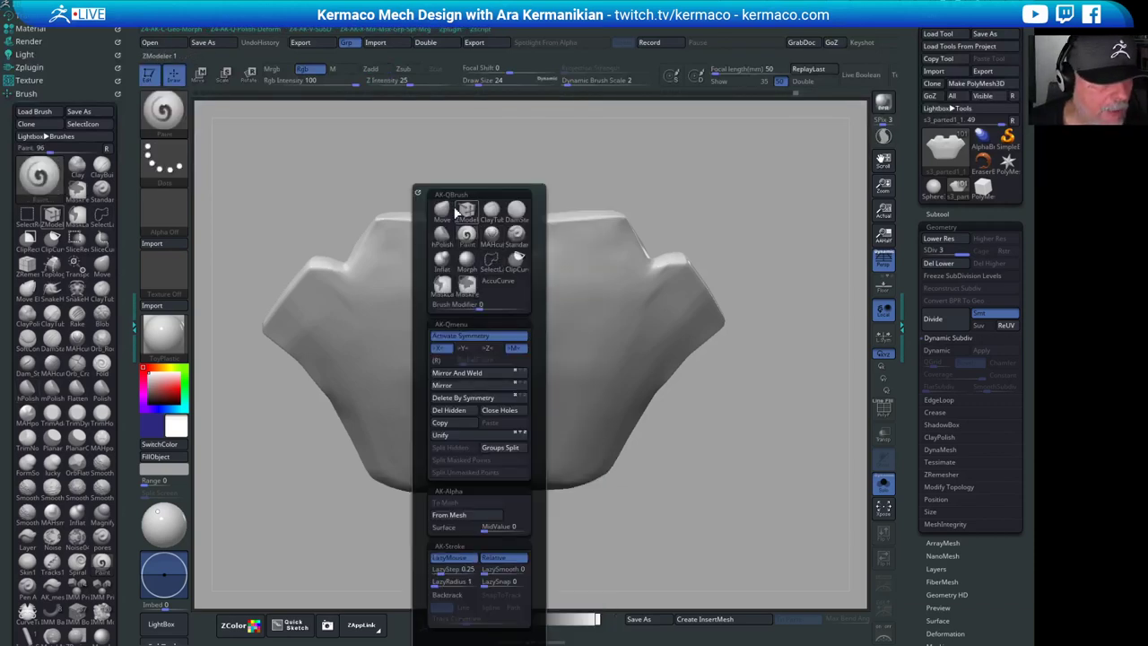
click(444, 212)
drag(730, 234, 640, 295)
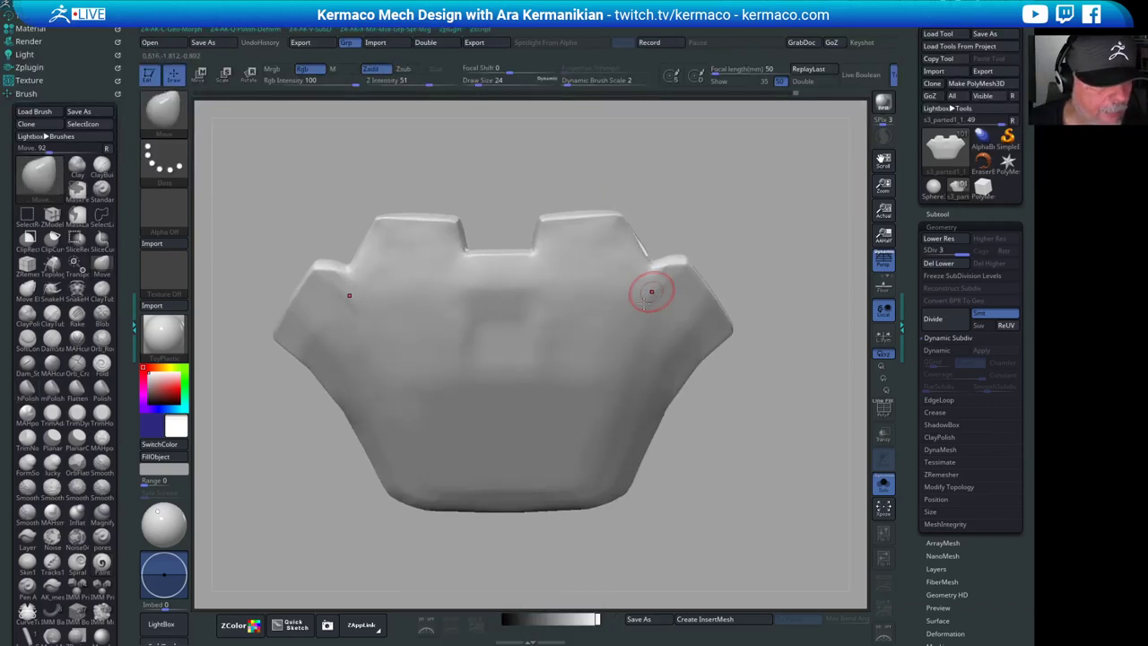
key(shift)
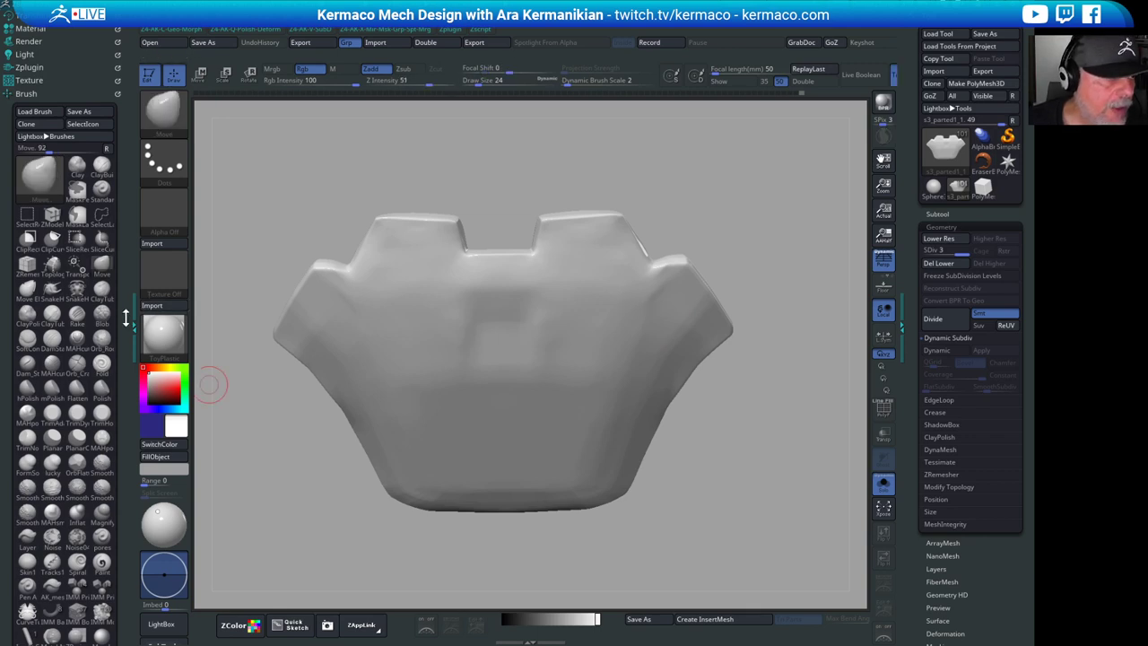
- Open the Smooth brush's modifiers and raise its Weighted Smooth Mode
scroll(107, 225, down, 5)
scroll(65, 319, down, 5)
key(shift)
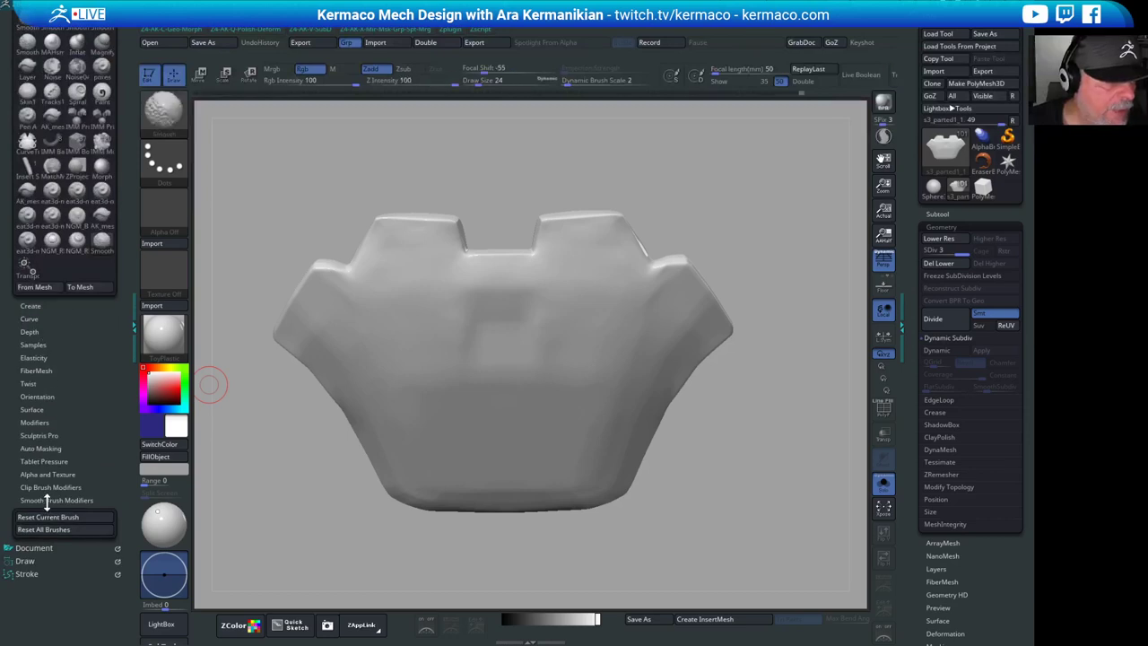
click(54, 501)
drag(36, 551, 51, 553)
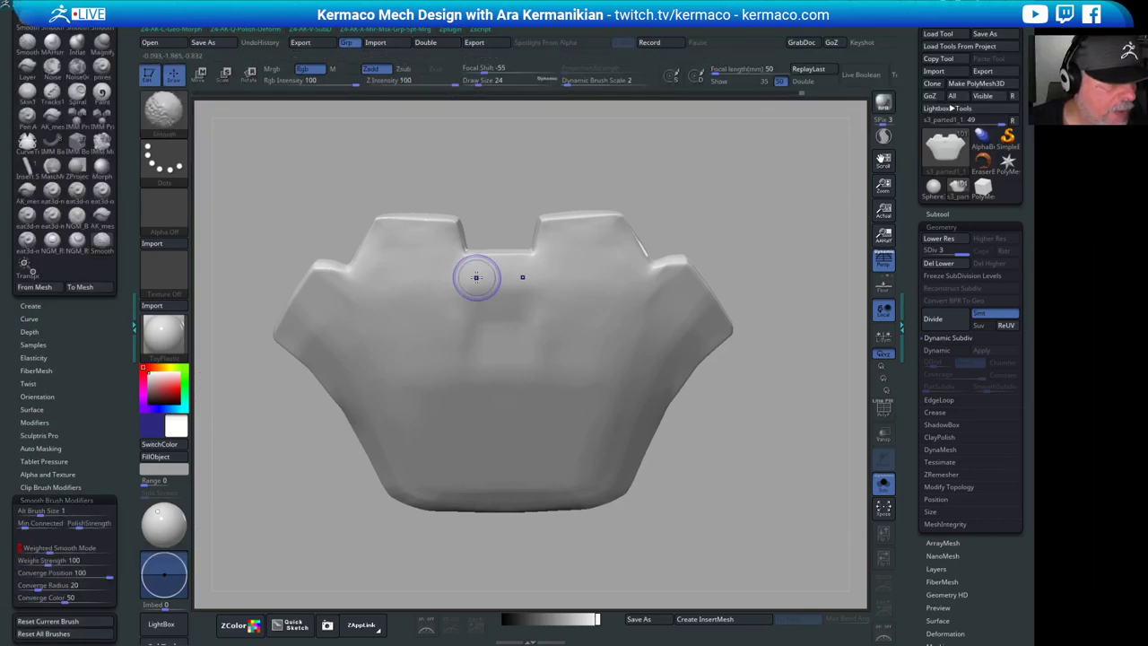
key(shift)
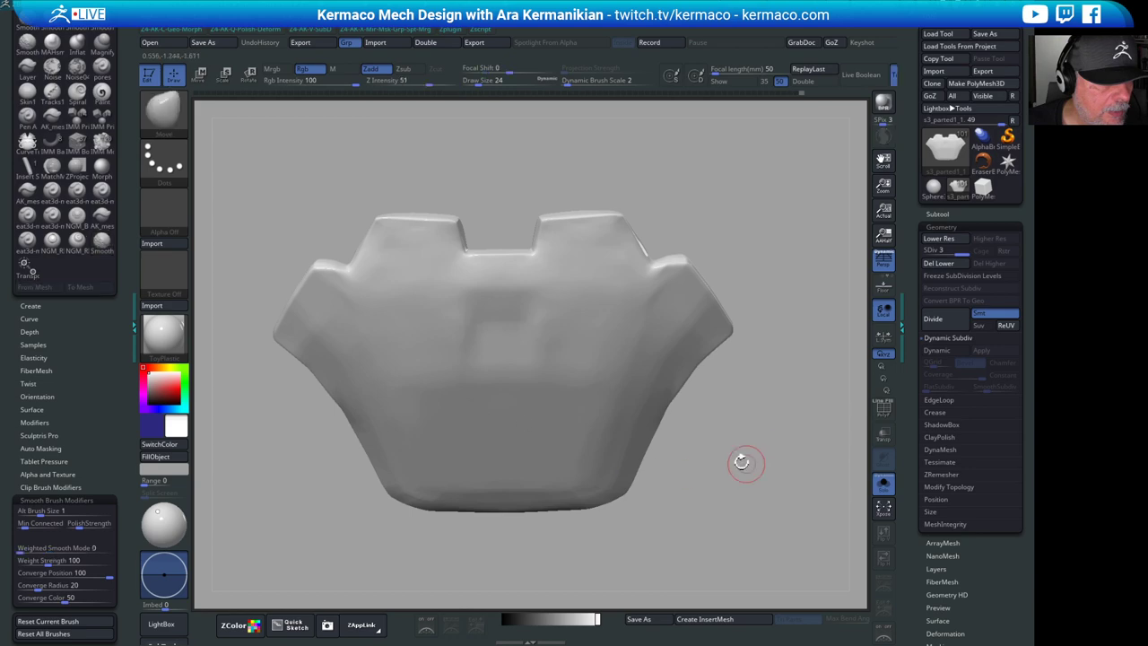
- Show the panel's PolyFrame wireframe and lower the panel to subdivision level 1
mouse_move(744, 463)
mouse_down()
mouse_move(738, 377)
mouse_move(758, 333)
mouse_up()
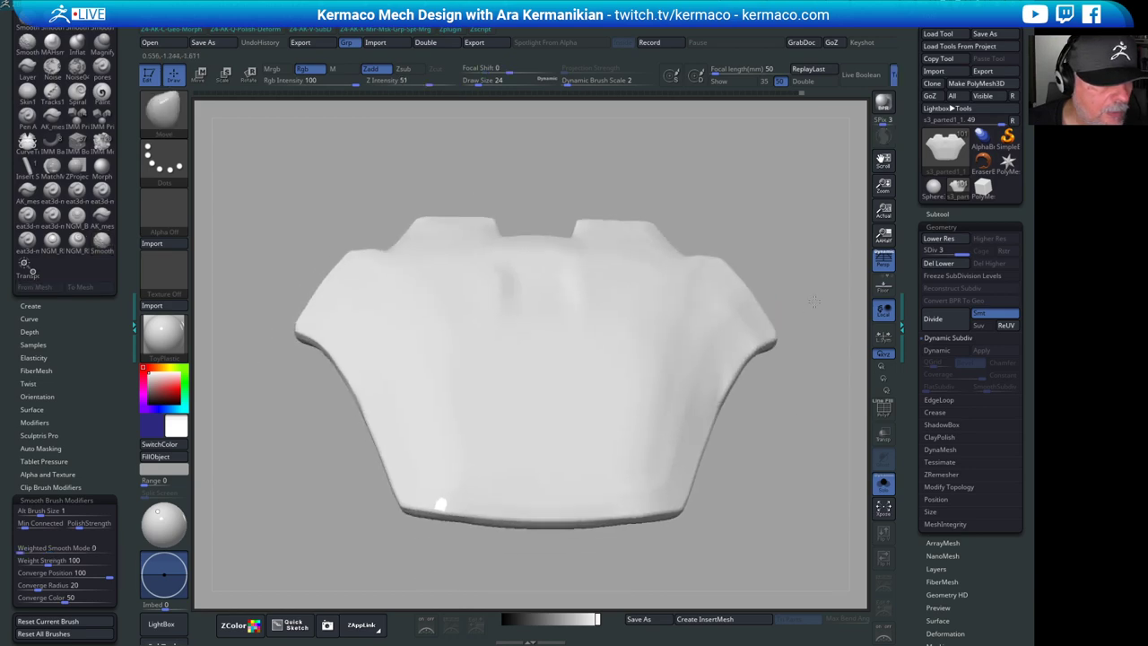
click(884, 409)
drag(810, 287, 856, 216)
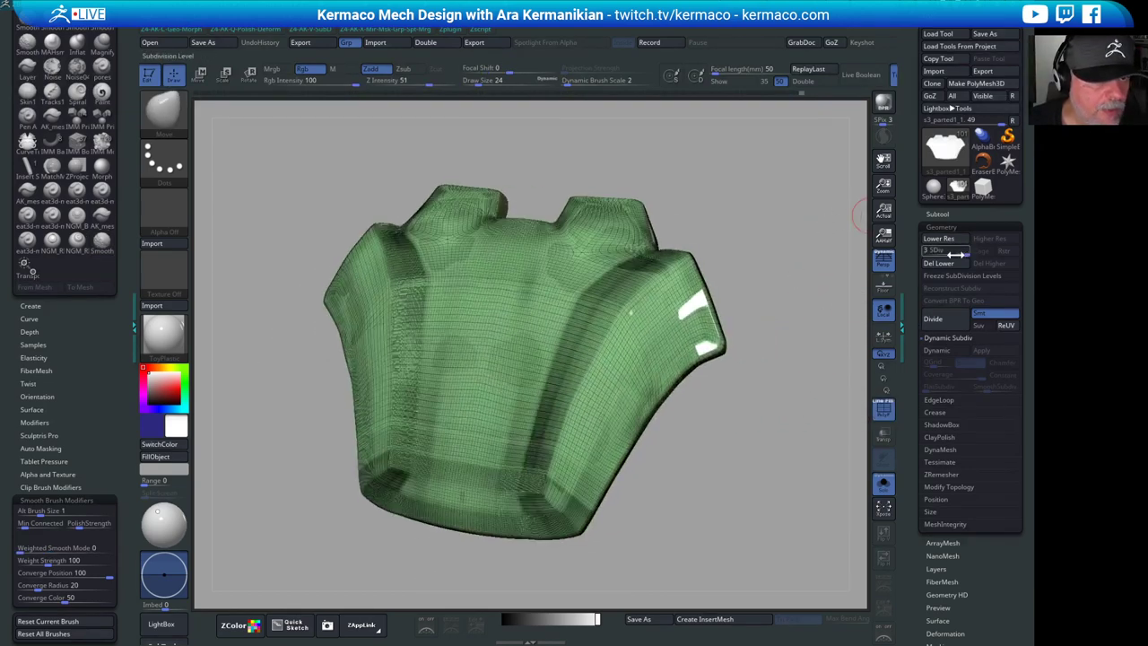
drag(958, 254, 914, 254)
drag(770, 262, 804, 293)
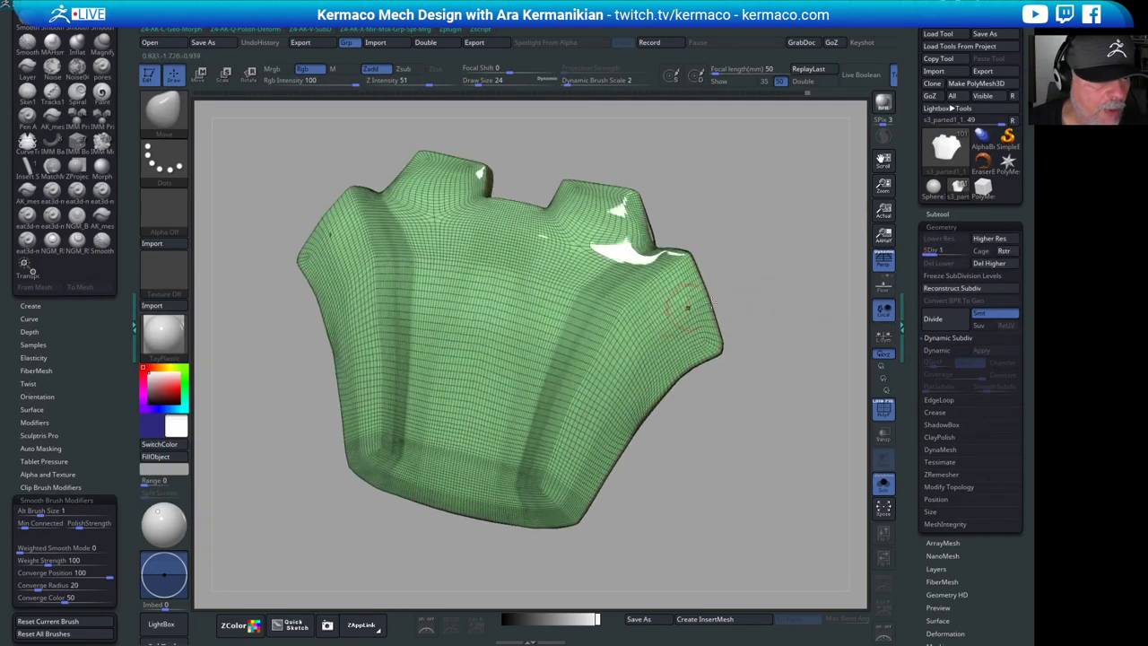
- Turn off Solo mode to bring back the surrounding mech parts, and hide the PolyFrame wireframe
click(884, 484)
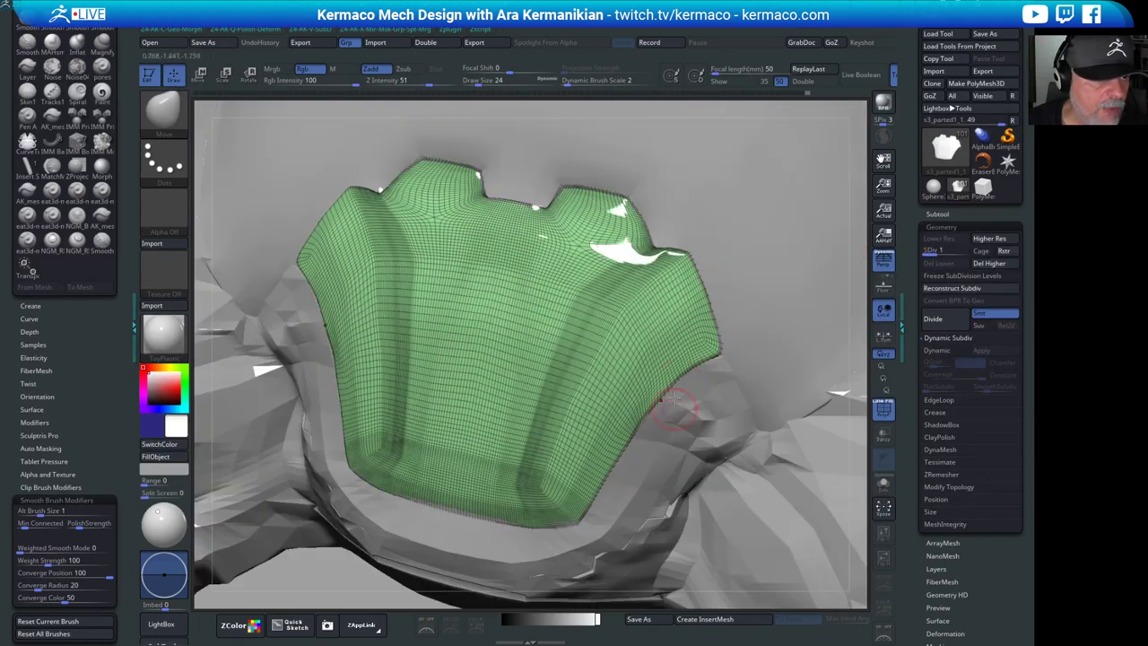
click(885, 412)
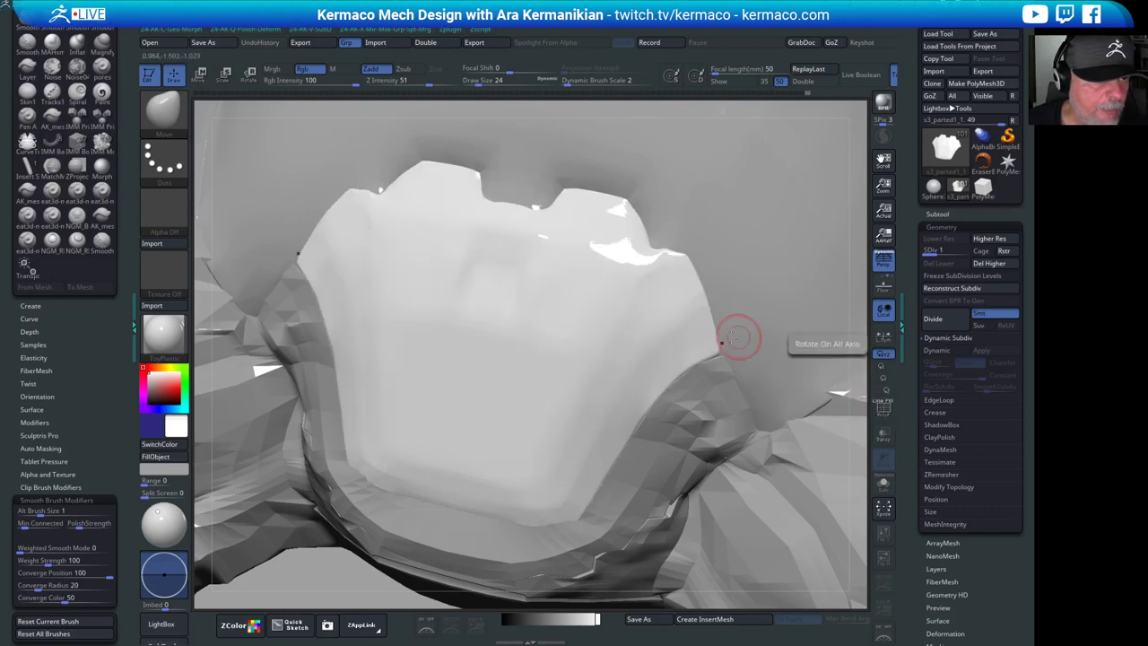
key(shift)
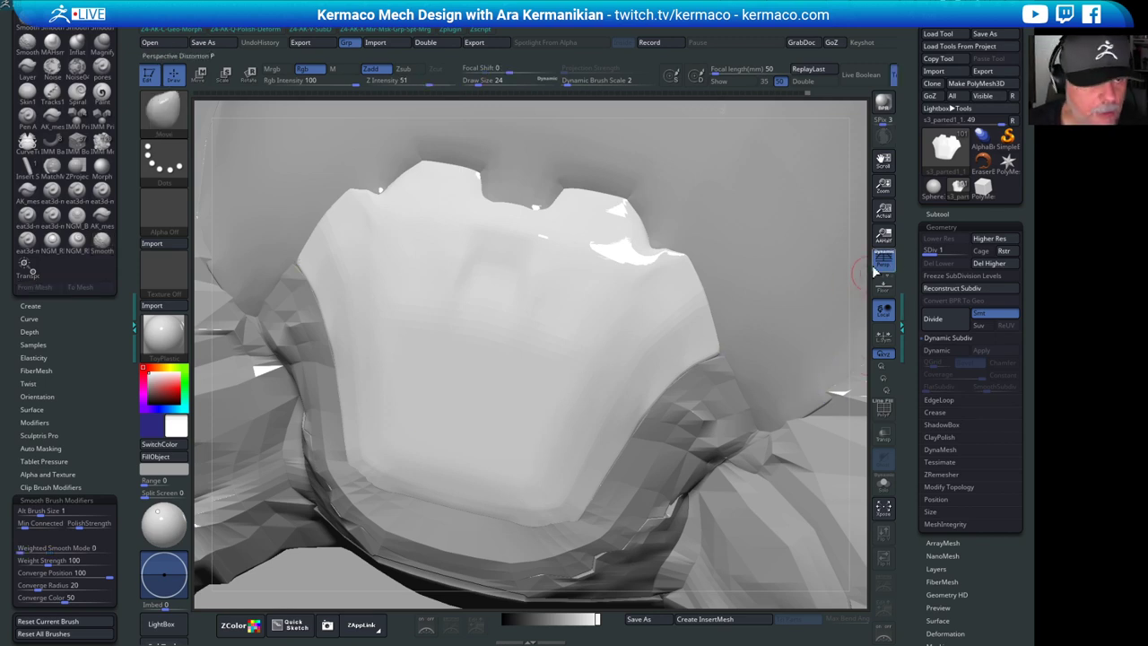
- Isolate the notched panel from the surrounding mech parts with Solo mode
alt+drag(786, 276, 917, 418)
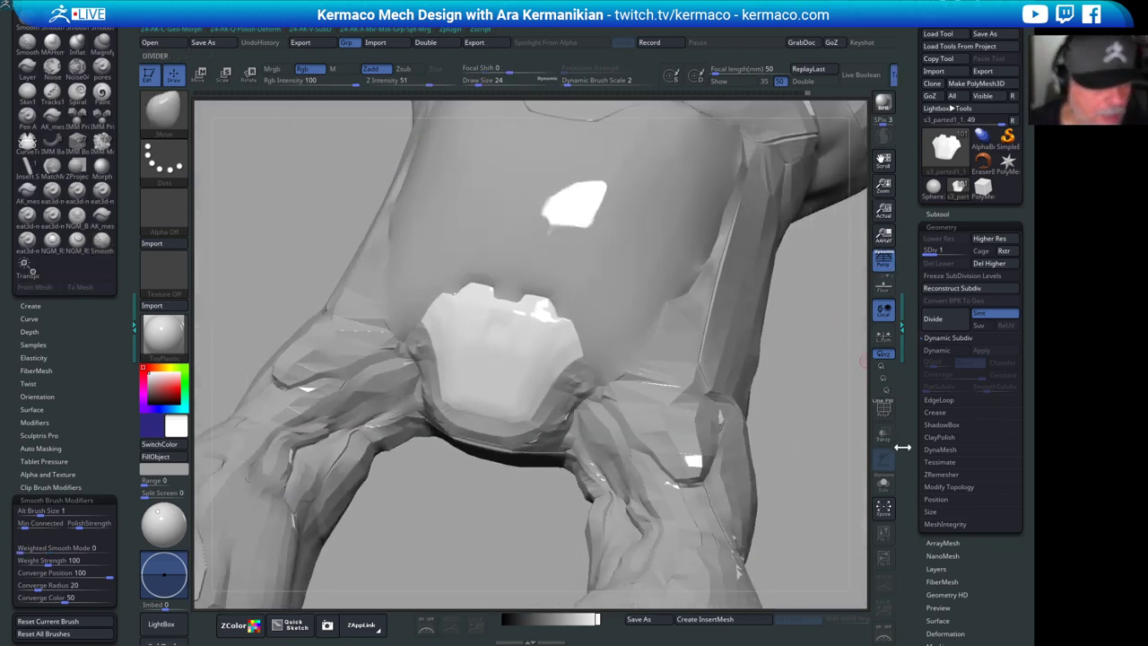
click(886, 486)
drag(805, 423, 625, 324)
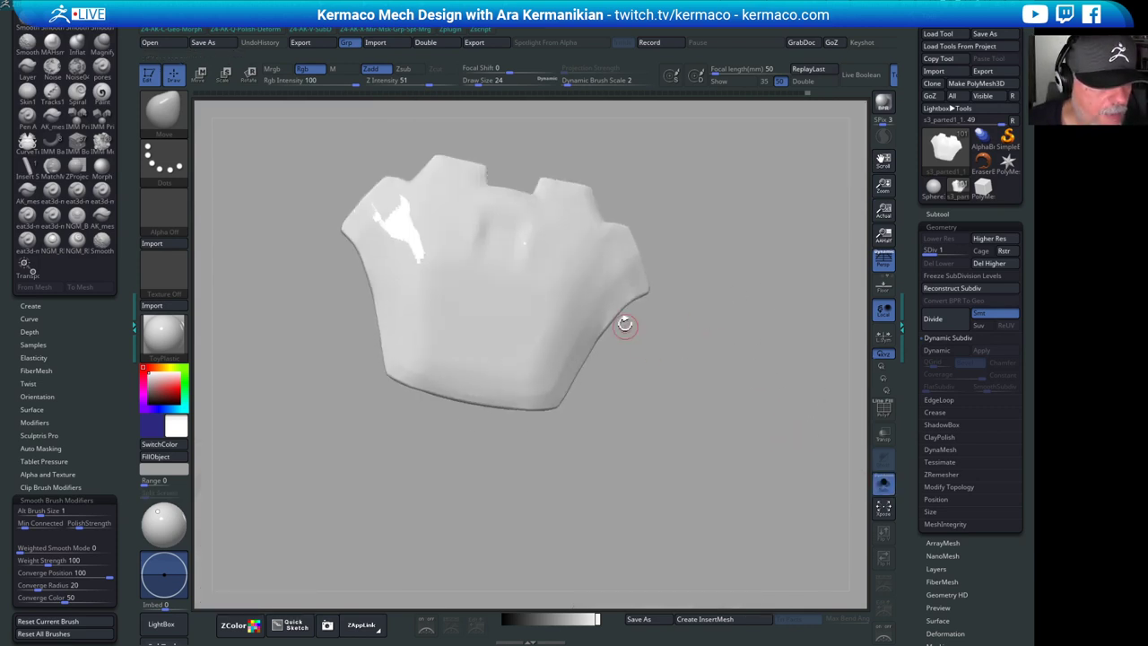
- Smooth the panel's front surface around the tabs and down its side with the Smooth brush
key(shift)
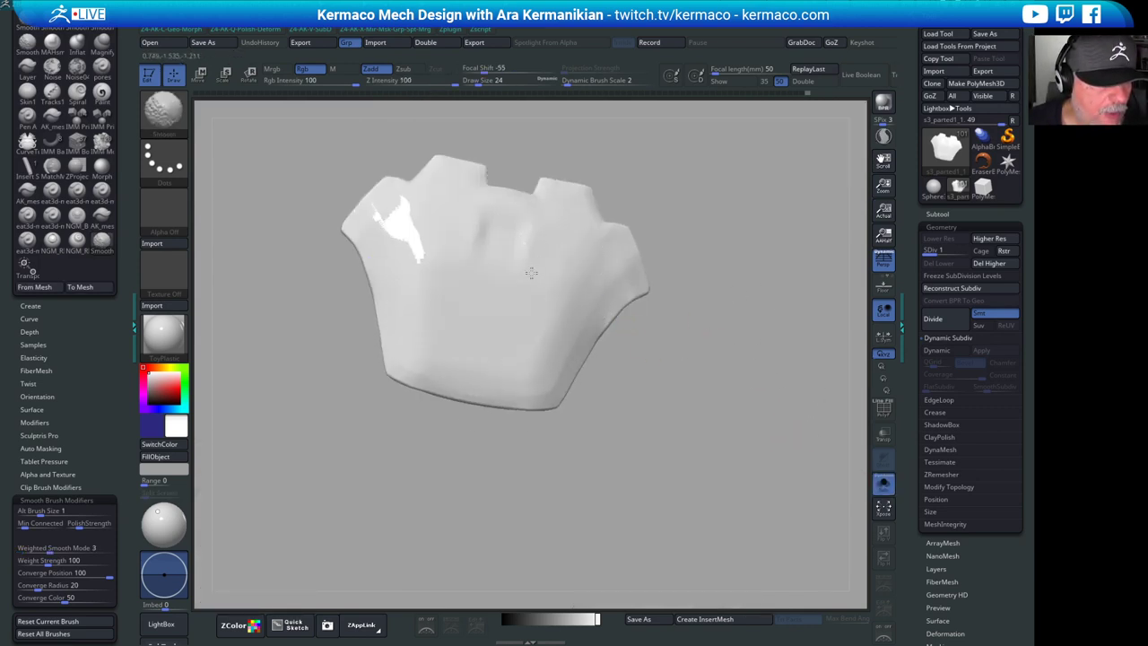
mouse_move(634, 200)
mouse_down()
mouse_move(711, 189)
mouse_move(728, 240)
mouse_up()
shift+drag(424, 215, 340, 192)
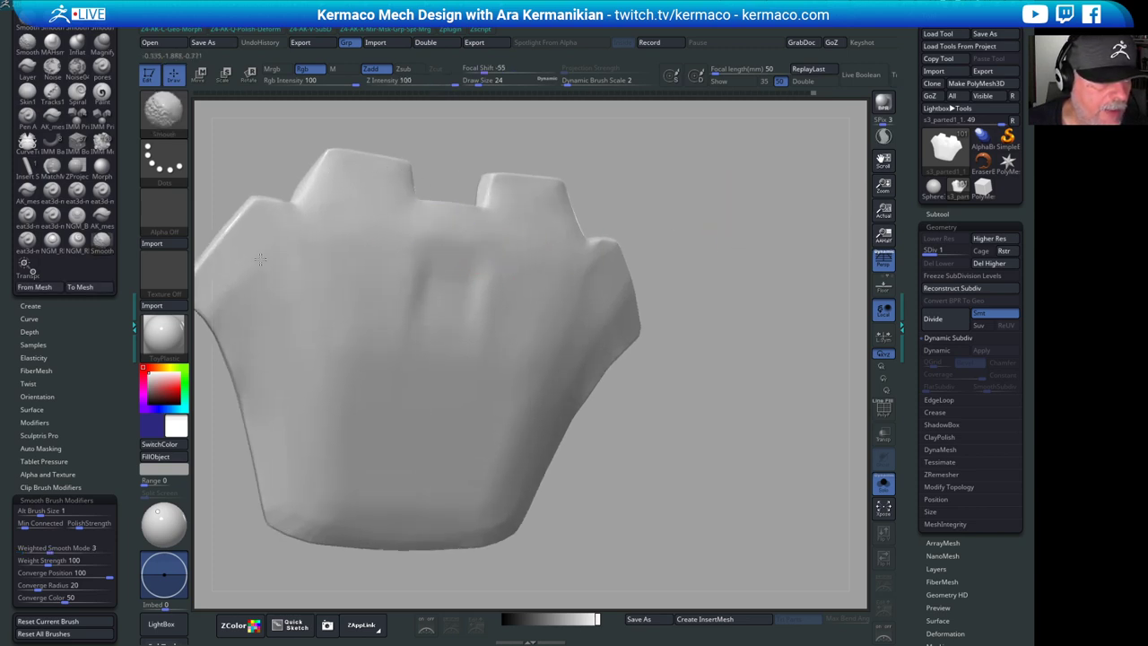
shift+drag(236, 360, 449, 411)
alt+drag(691, 400, 725, 356)
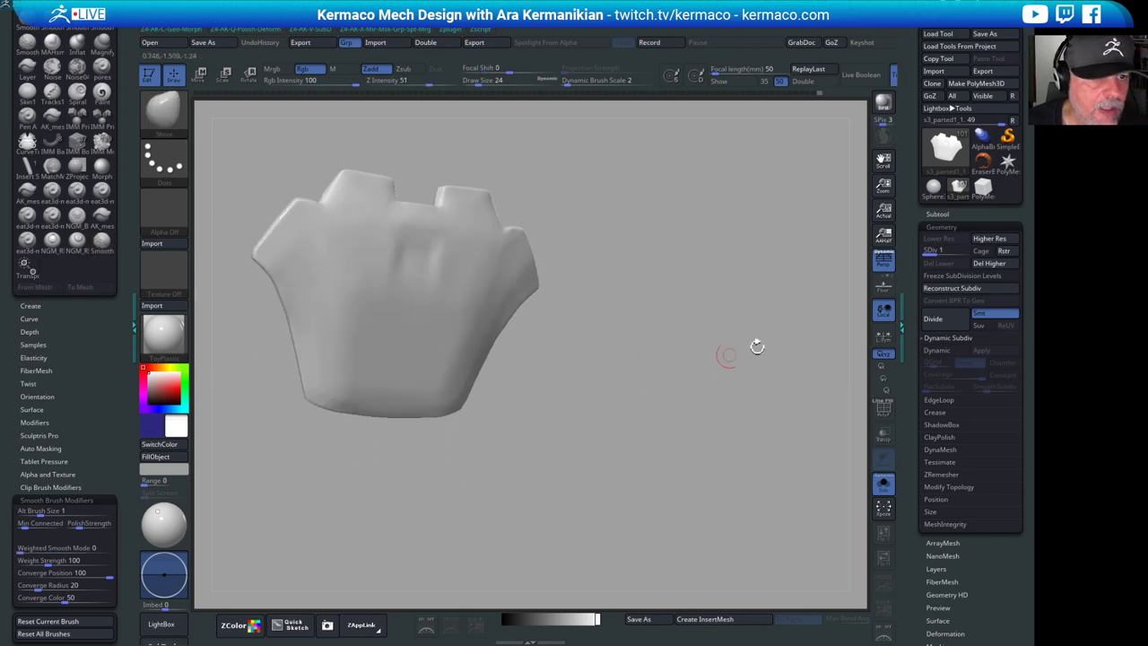
- Delete the panel's higher subdivision levels, keeping level 1
drag(762, 319, 857, 286)
mouse_move(945, 252)
mouse_down()
mouse_move(972, 253)
mouse_move(926, 250)
mouse_up()
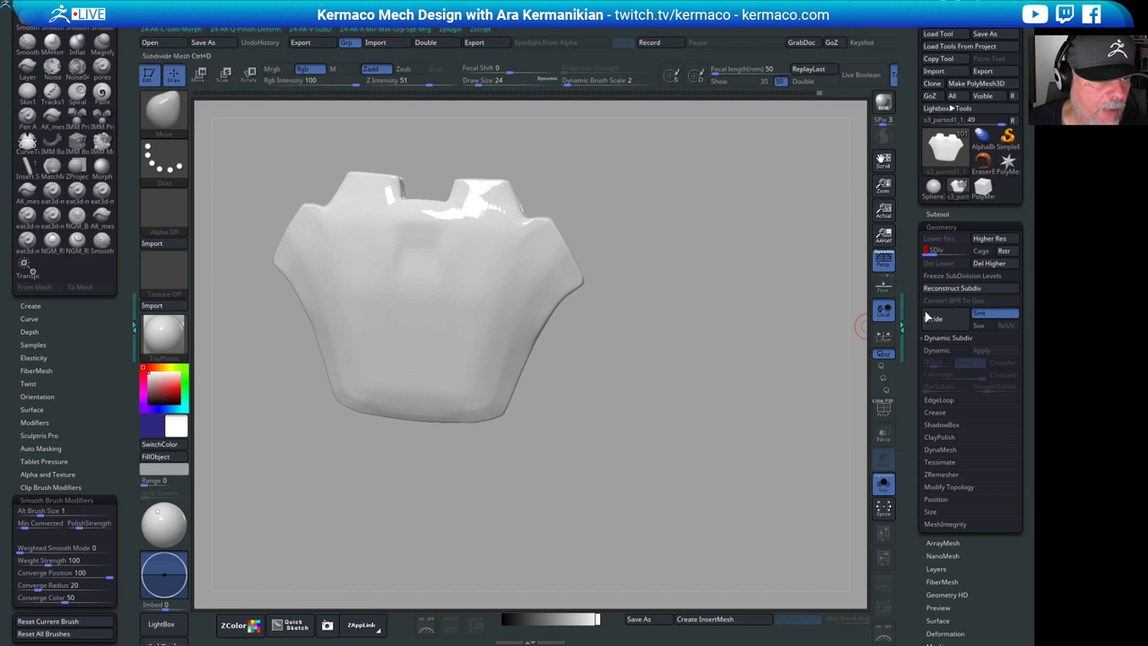
click(1009, 264)
- Smooth and nudge the outer corners of the upper tabs into shape with the Smooth and Move brushes
mouse_move(705, 336)
mouse_down()
mouse_move(584, 248)
mouse_move(593, 264)
mouse_up()
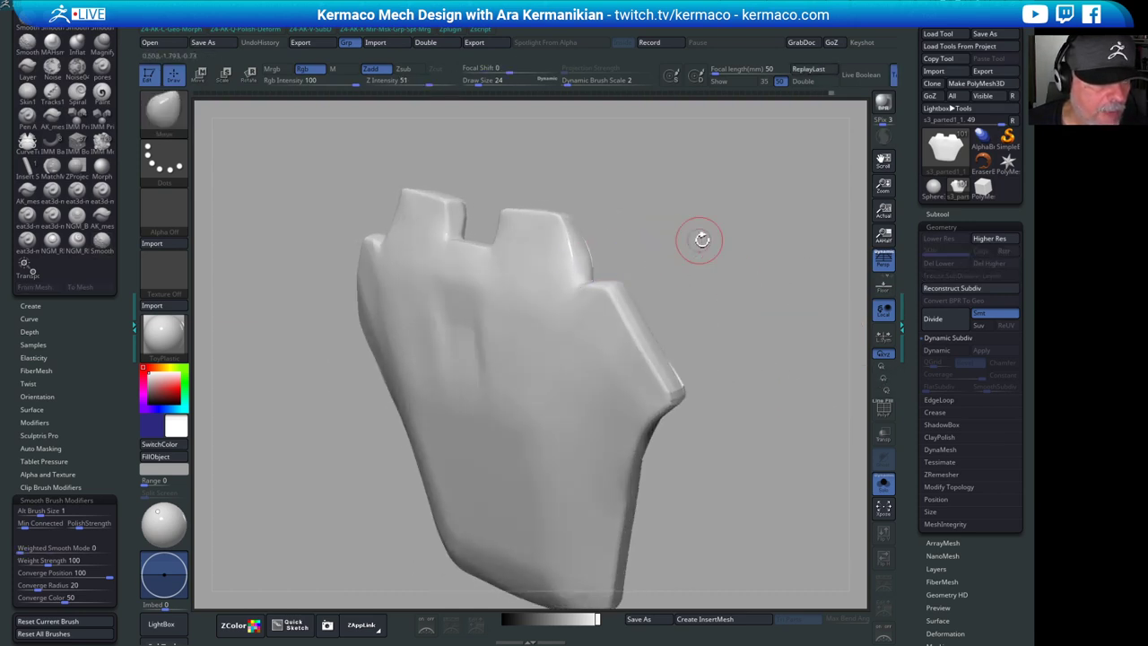
drag(700, 237, 622, 253)
drag(564, 308, 359, 332)
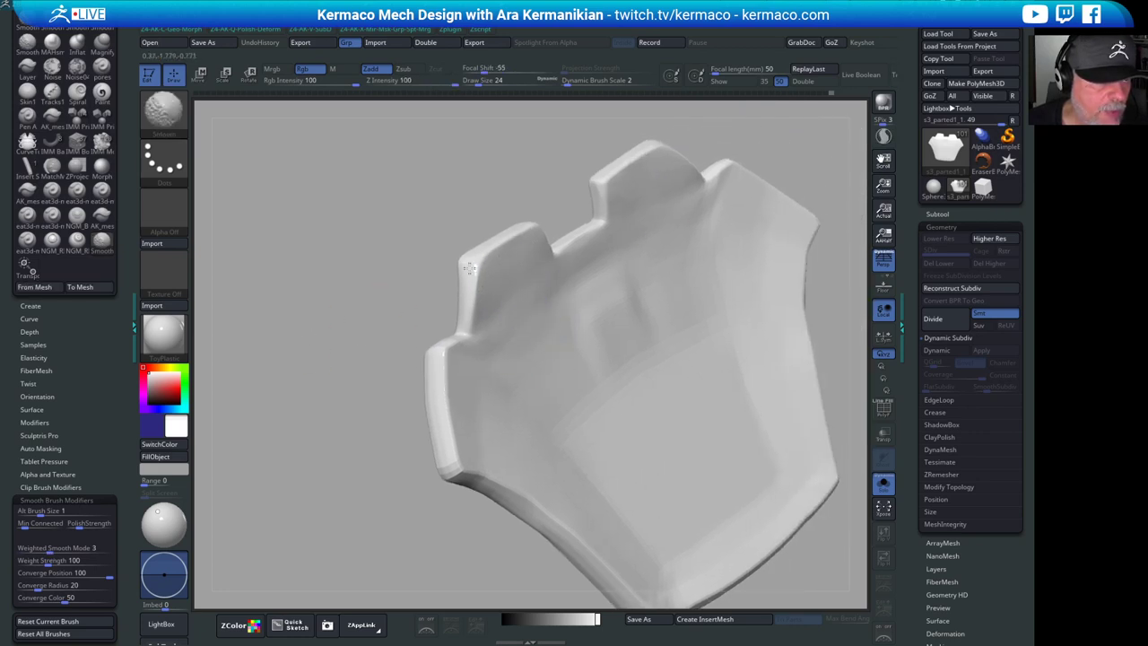
drag(486, 263, 476, 265)
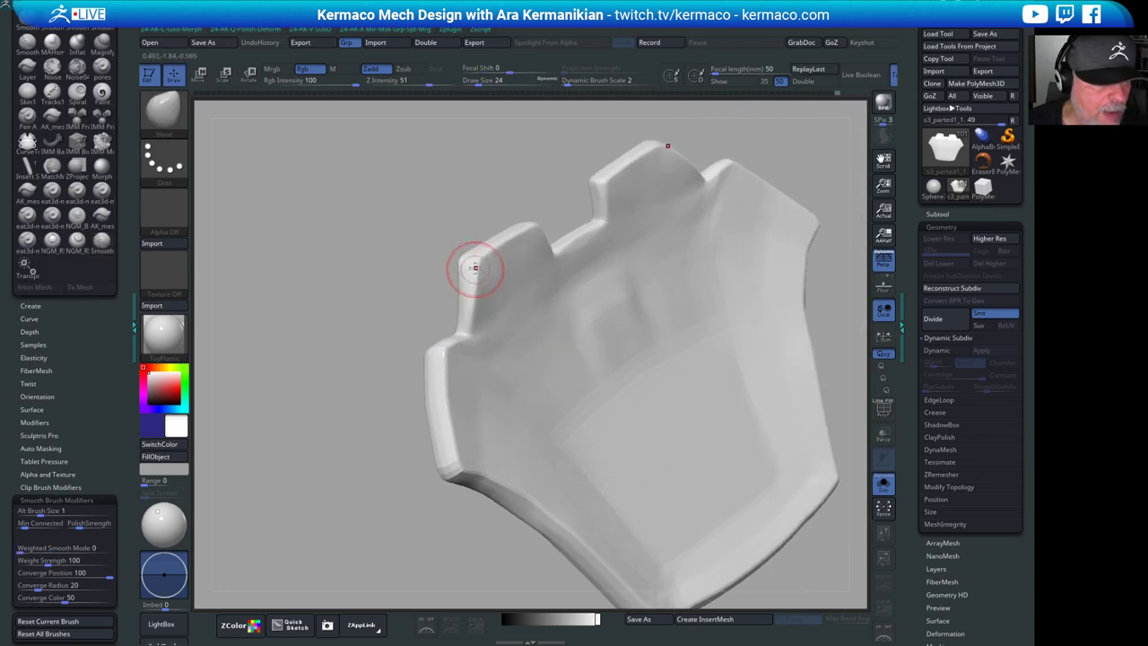
drag(533, 195, 565, 280)
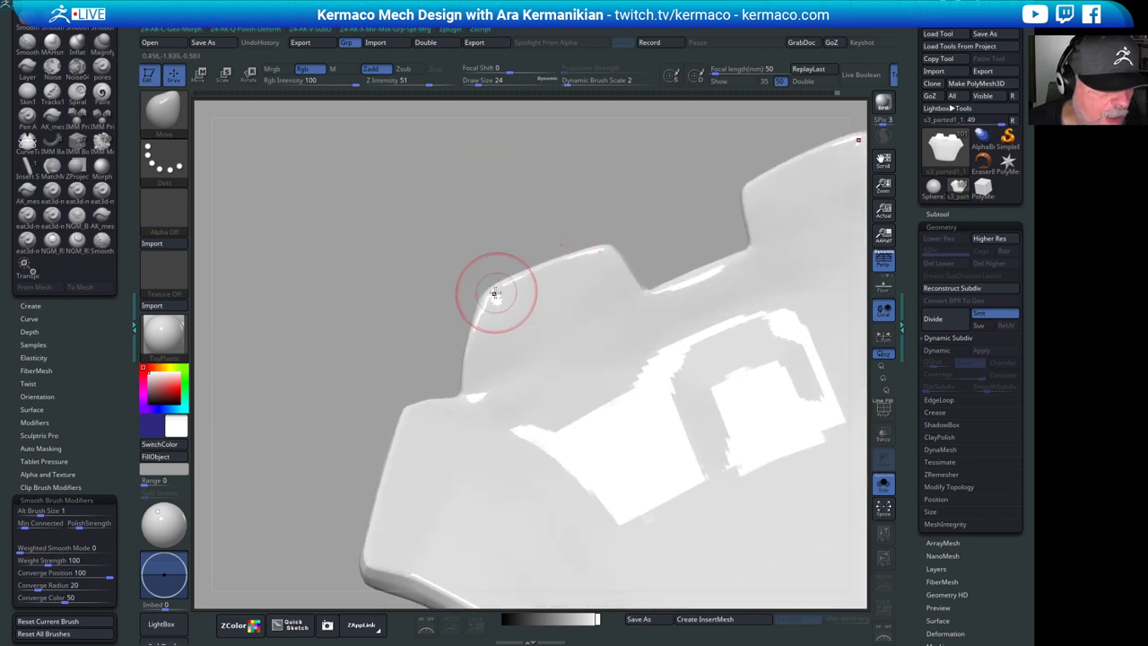
drag(490, 296, 459, 325)
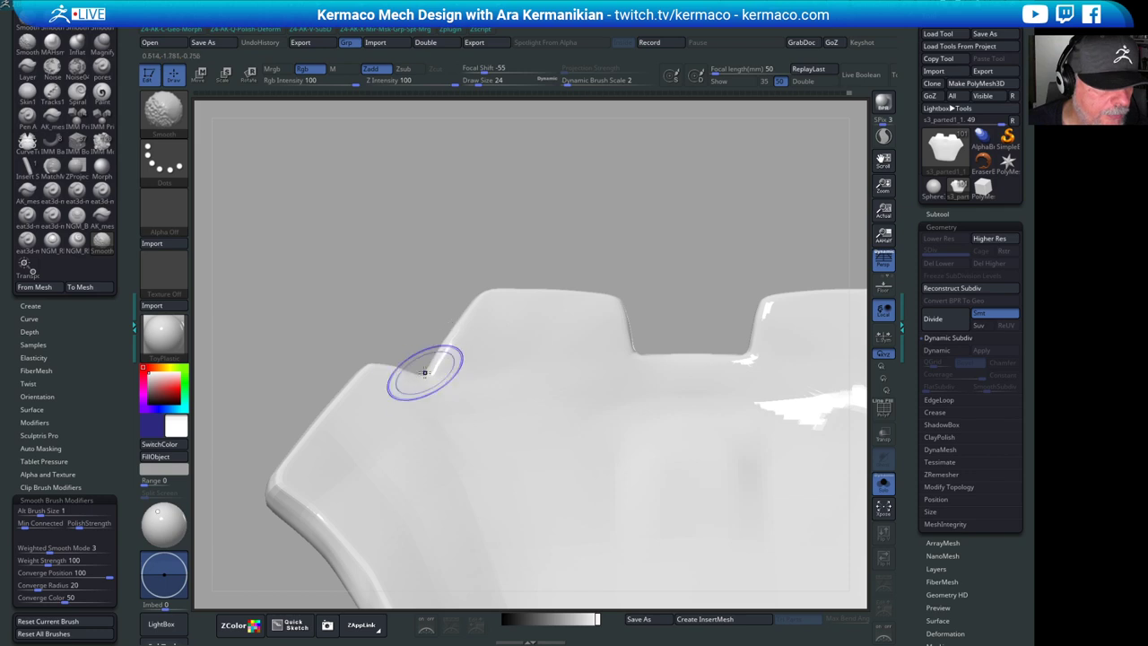
drag(530, 230, 537, 323)
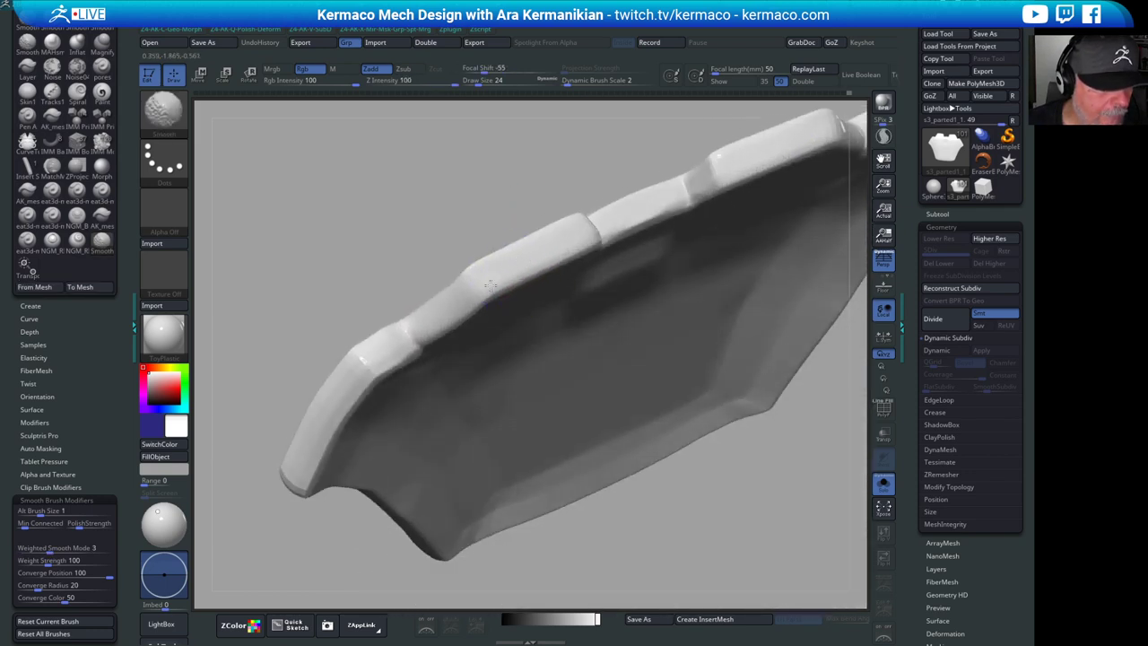
- Smooth the inner corners of the central notch with the Smooth brush
drag(787, 482, 768, 476)
drag(722, 448, 692, 392)
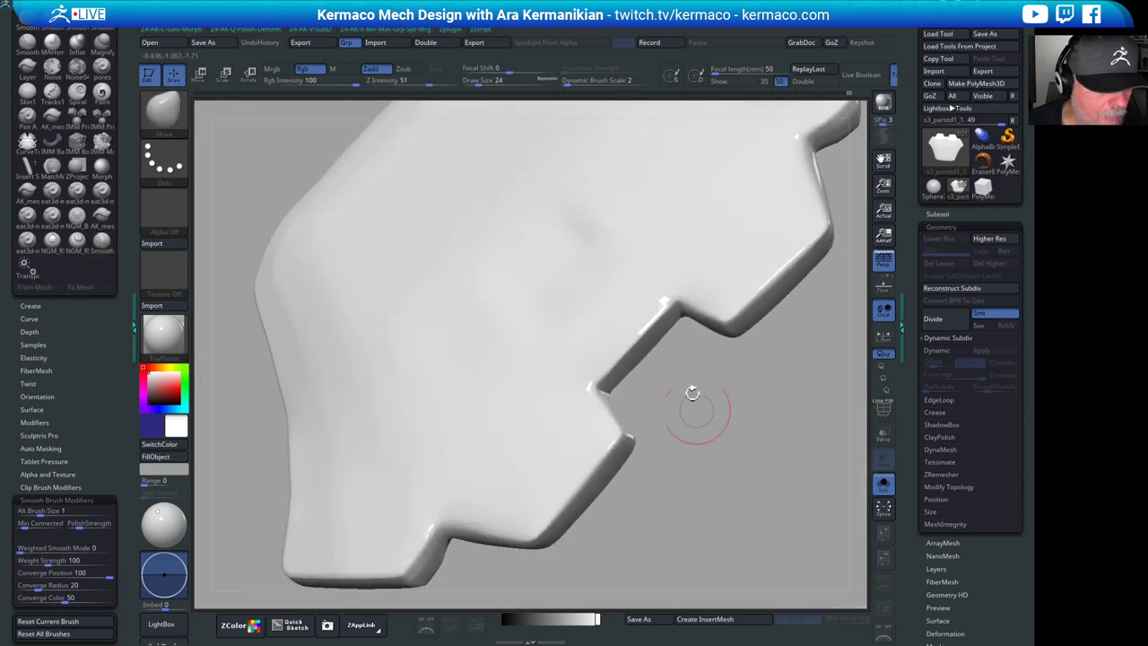
key(shift)
shift+drag(628, 372, 624, 377)
mouse_move(713, 449)
mouse_down()
mouse_move(731, 389)
mouse_move(728, 331)
mouse_move(709, 317)
mouse_up()
mouse_move(679, 171)
mouse_down()
mouse_move(695, 240)
mouse_move(721, 276)
mouse_up()
drag(789, 313, 807, 329)
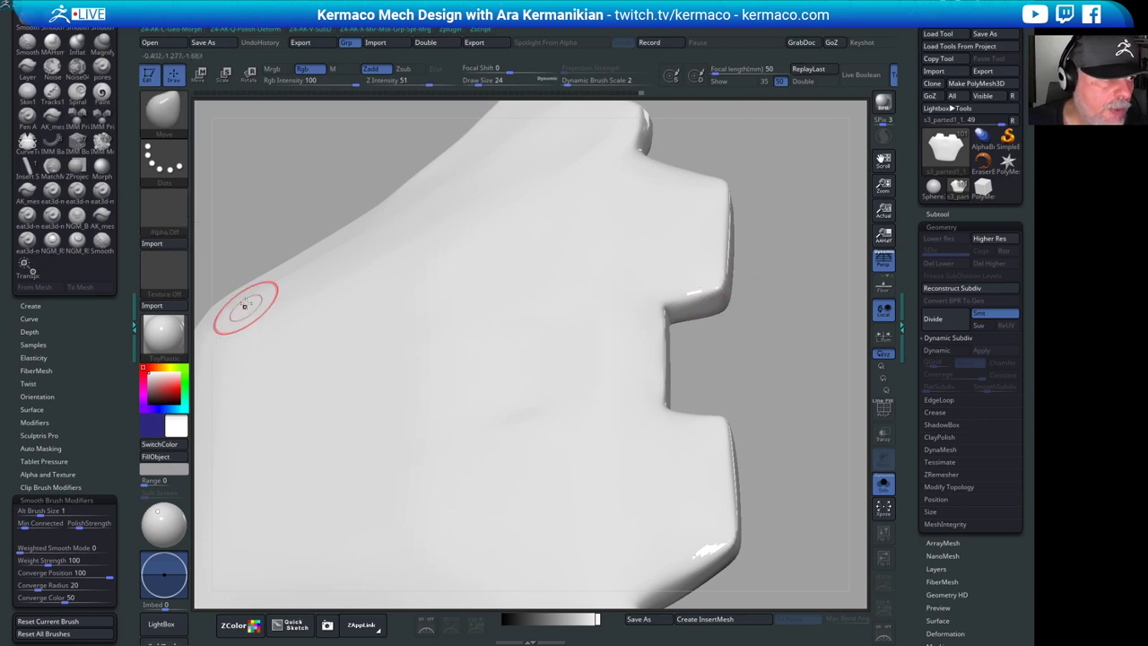
- Switch to the DamStandard brush and define the edges and inner corners of the central notch
key(shift+q)
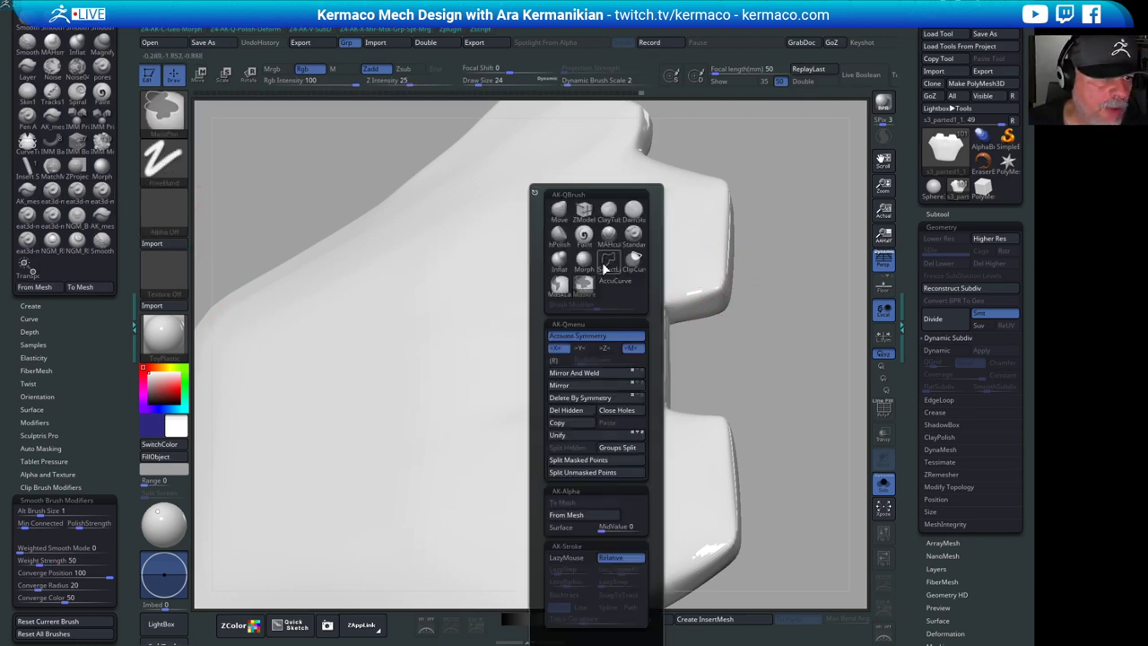
click(630, 214)
drag(802, 295, 752, 288)
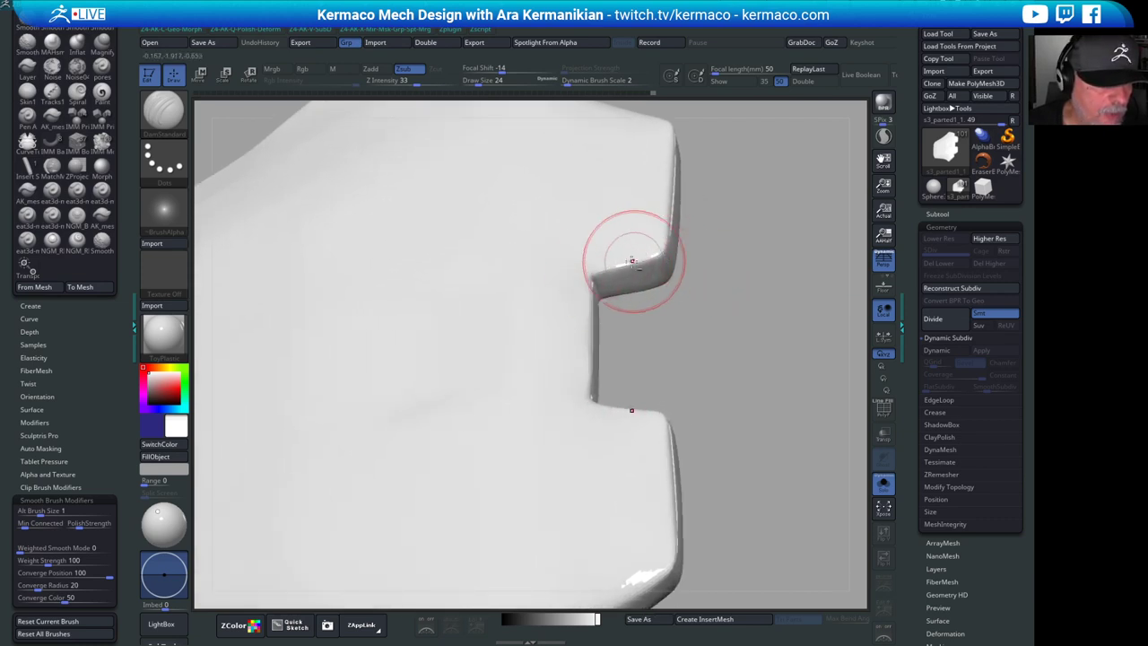
drag(757, 282, 662, 264)
key(shift)
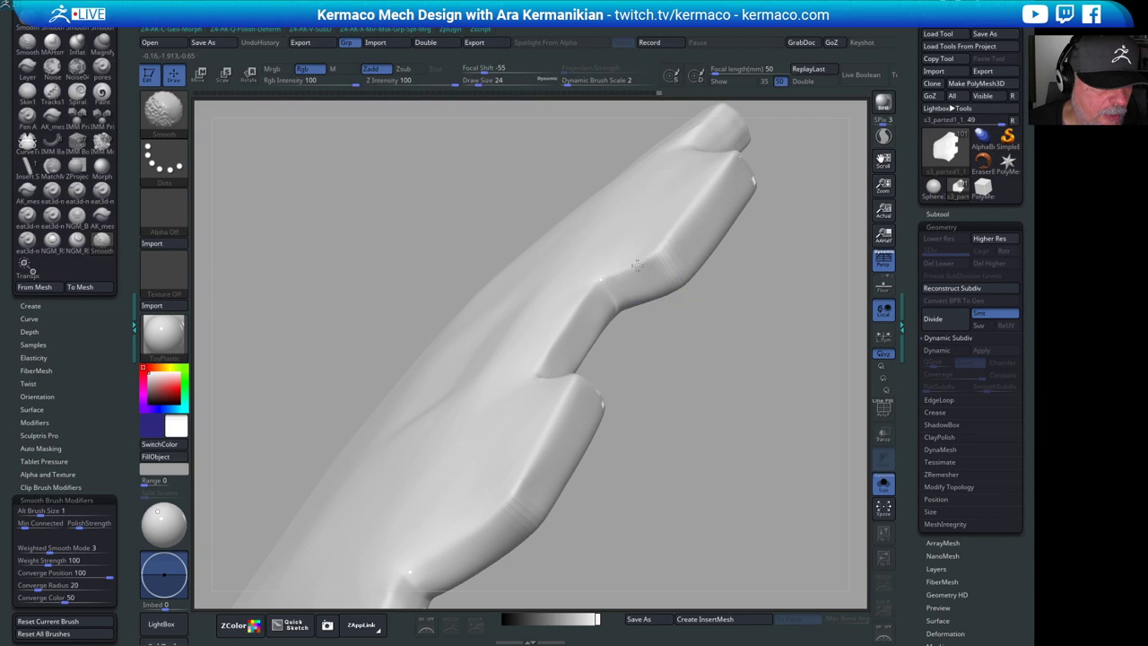
drag(702, 346, 602, 297)
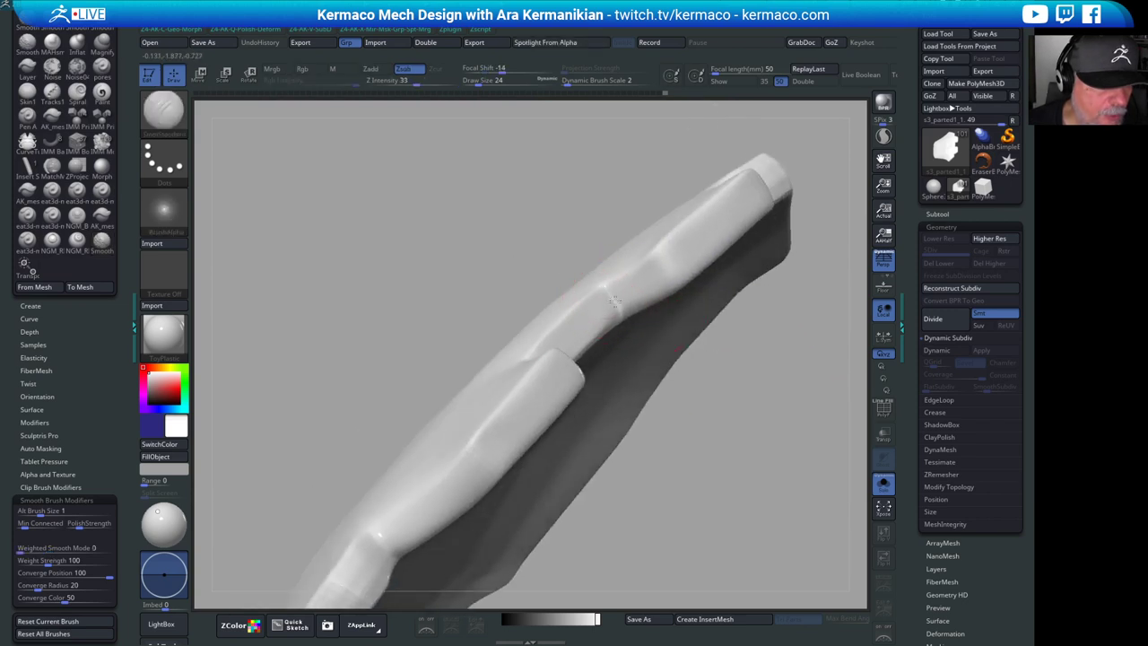
drag(723, 366, 634, 303)
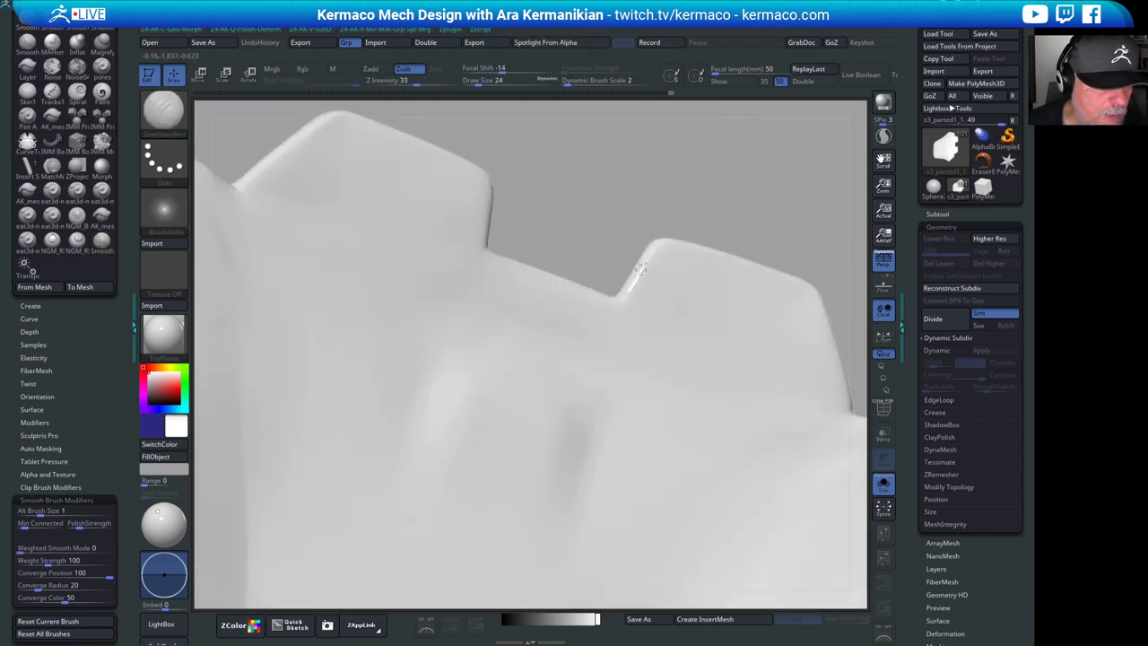
drag(712, 197, 672, 278)
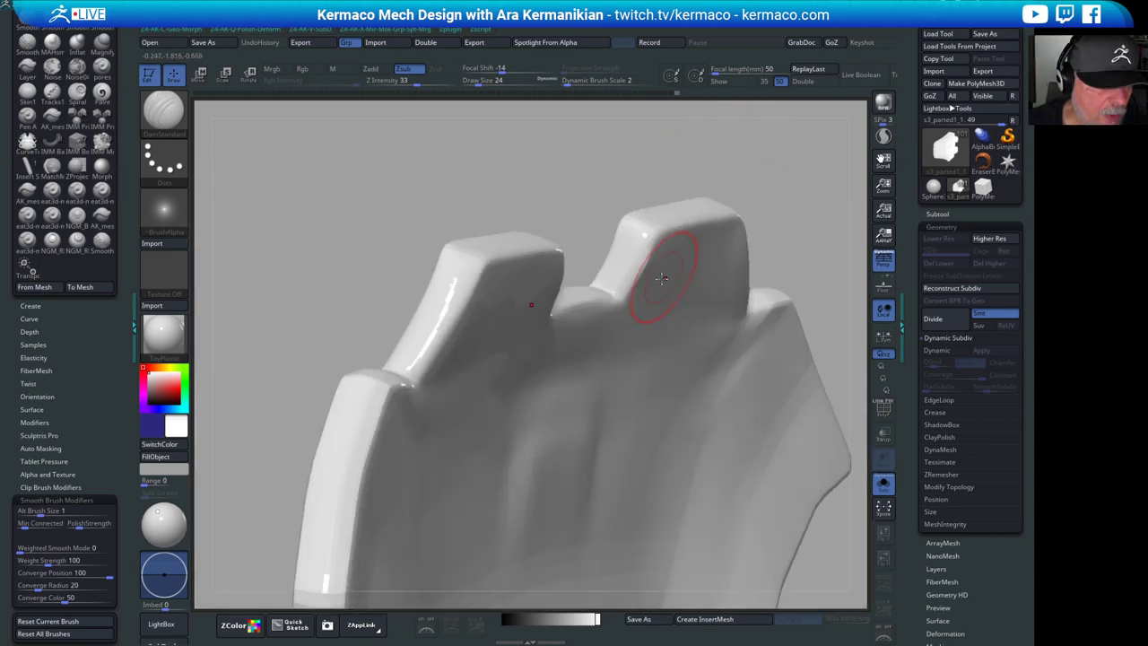
- Smooth and sharpen the rims of the two upper tabs around their corners
key(shift)
drag(795, 167, 688, 233)
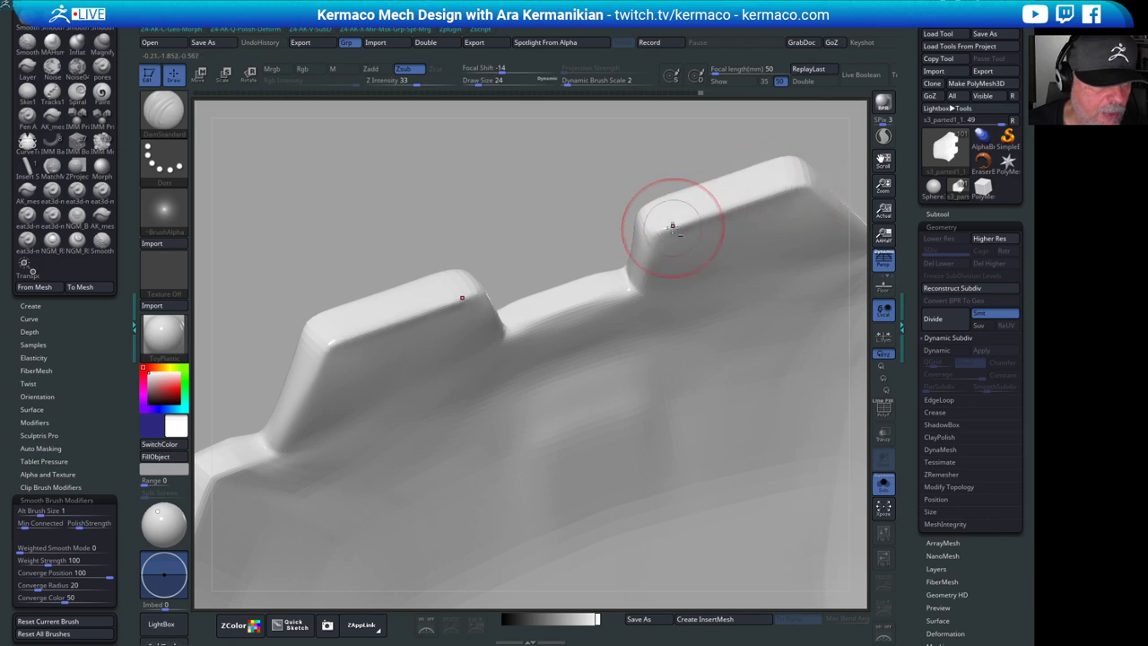
drag(603, 173, 636, 205)
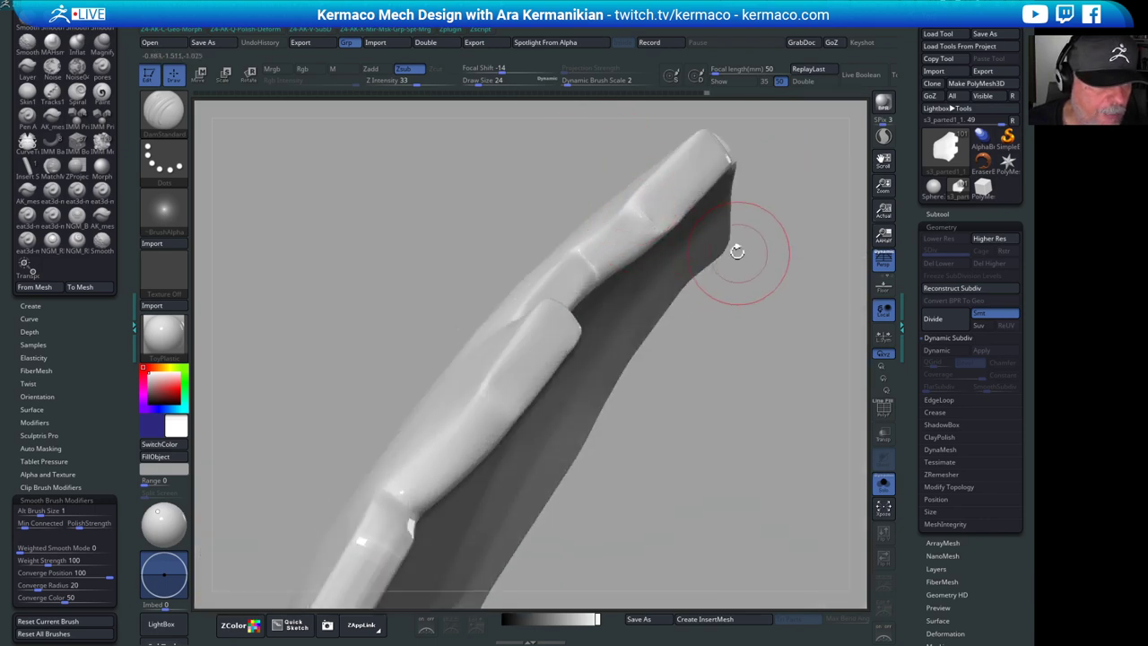
key(shift)
drag(718, 268, 684, 215)
shift+drag(711, 233, 705, 221)
- Carve along the slanted edge and inner corner of the side notch with the DamStandard brush
mouse_move(855, 180)
alt+mouse_down()
mouse_move(754, 197)
mouse_move(816, 221)
mouse_move(756, 218)
mouse_move(536, 405)
alt+mouse_up()
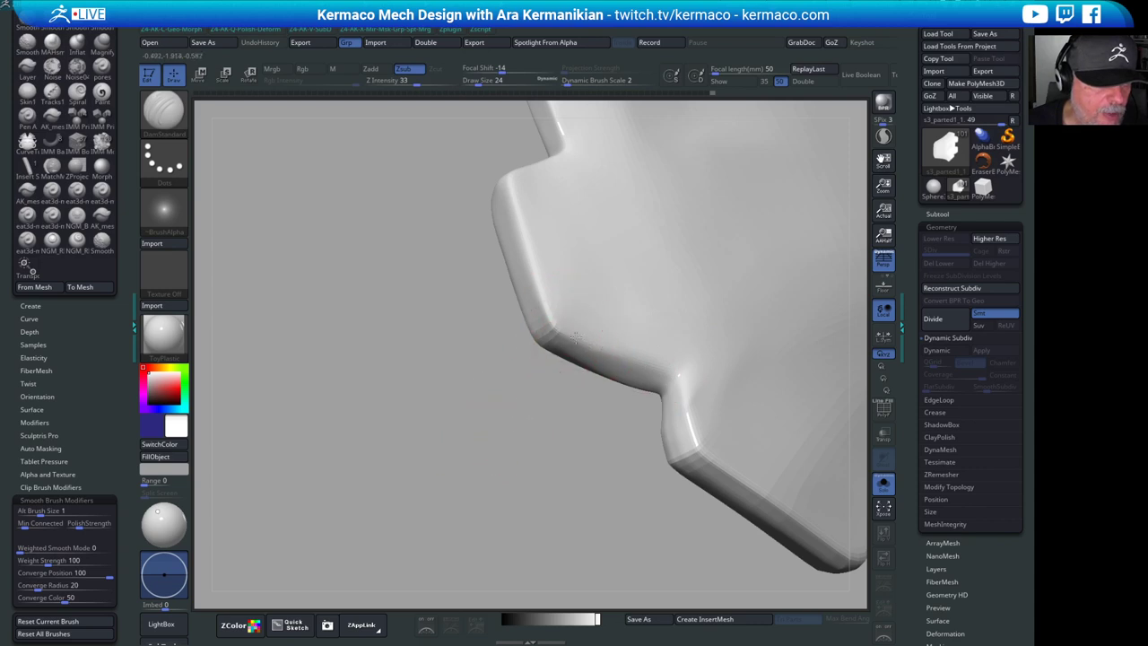
drag(583, 344, 687, 391)
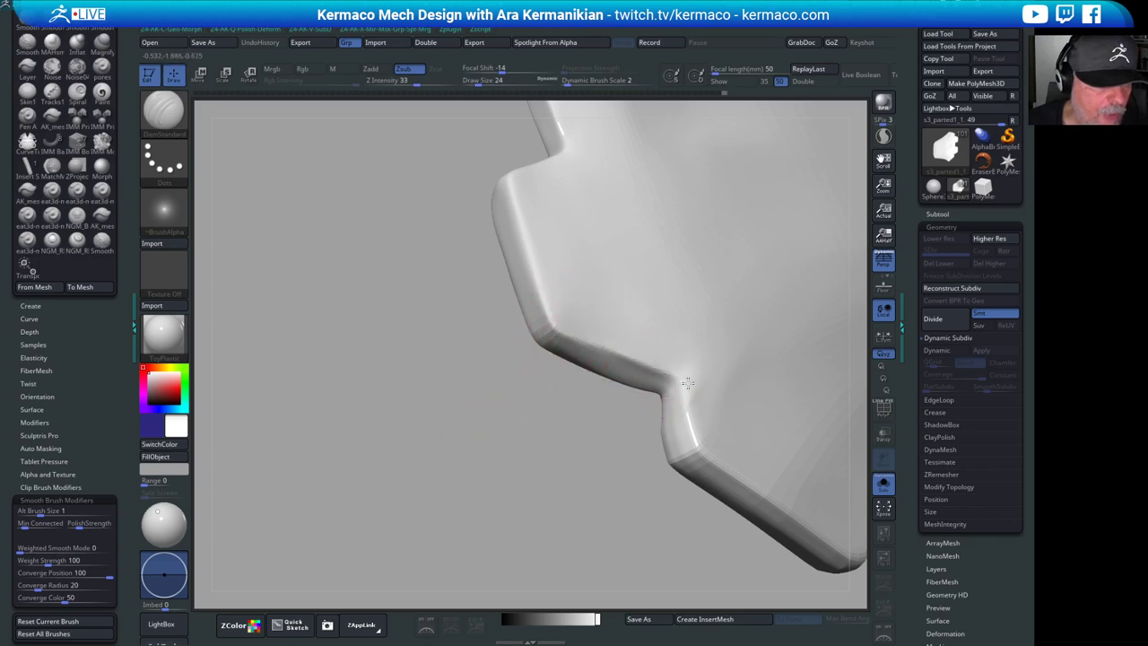
mouse_move(563, 465)
mouse_down()
mouse_move(608, 429)
mouse_move(636, 367)
mouse_up()
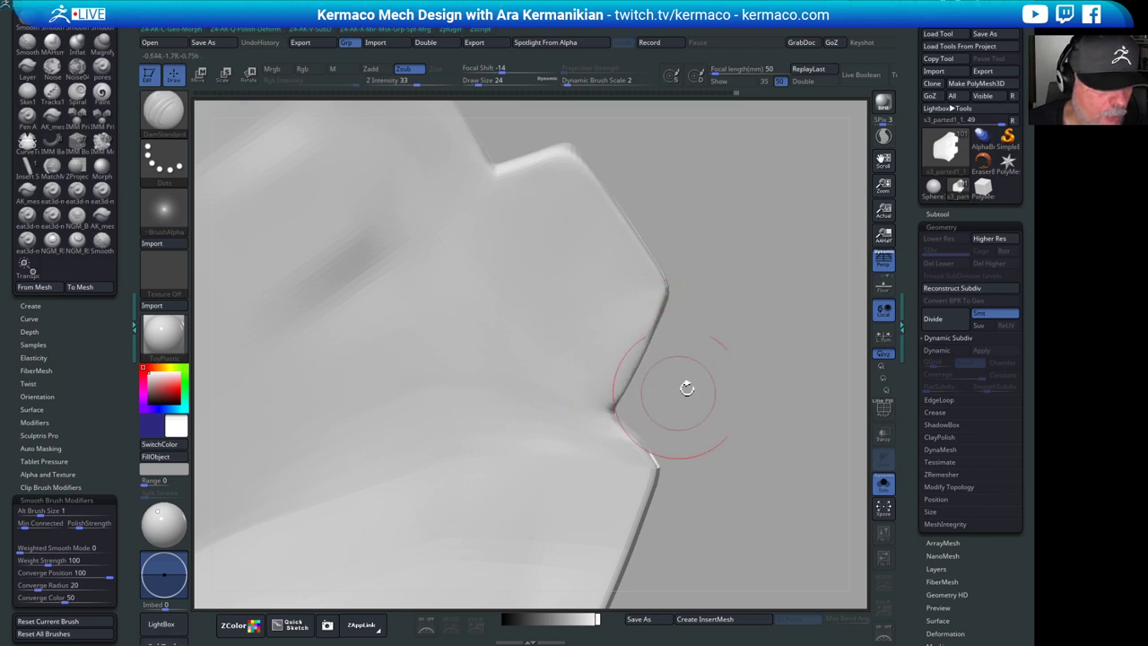
mouse_move(686, 388)
mouse_down()
mouse_move(664, 356)
mouse_move(648, 370)
mouse_move(644, 410)
mouse_up()
drag(718, 412, 679, 414)
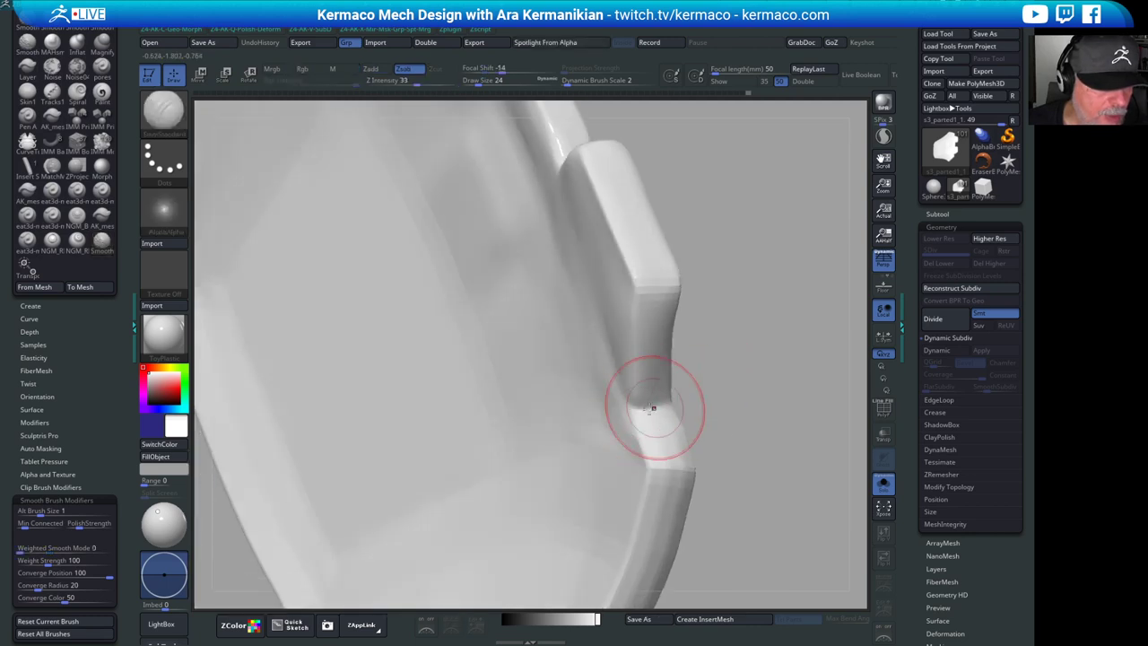
drag(745, 392, 666, 408)
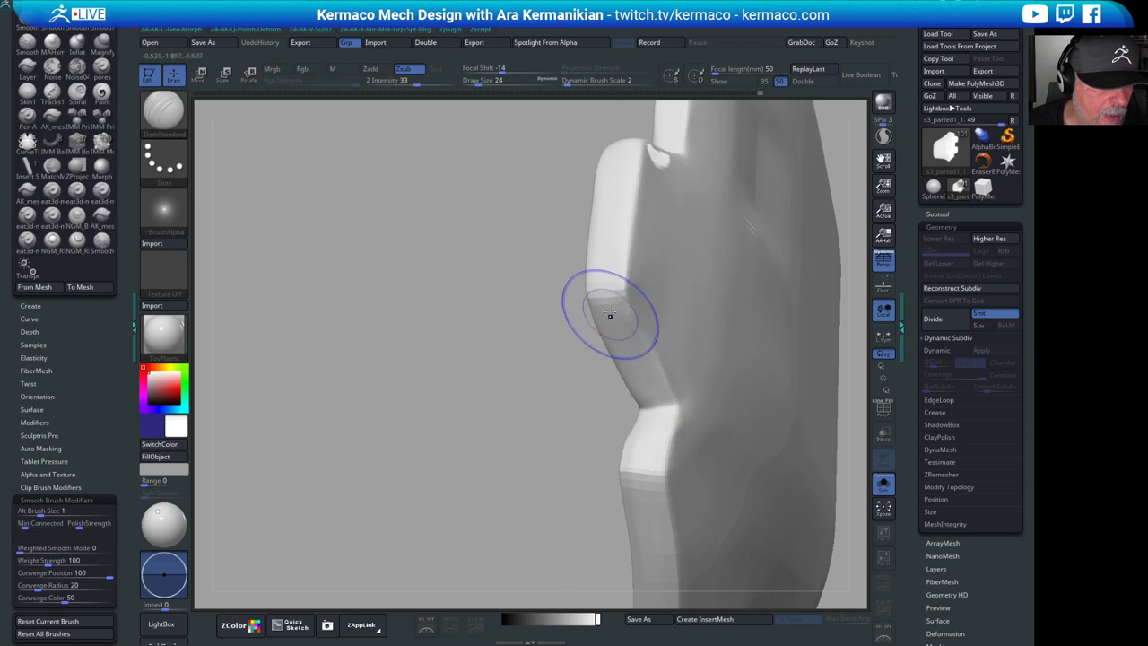
- Smooth the side notch's inner wall and clean up its inner corner
shift+drag(610, 314, 626, 348)
mouse_move(505, 448)
mouse_down()
mouse_move(633, 446)
mouse_move(825, 414)
mouse_up()
shift+drag(572, 418, 578, 446)
drag(664, 462, 646, 449)
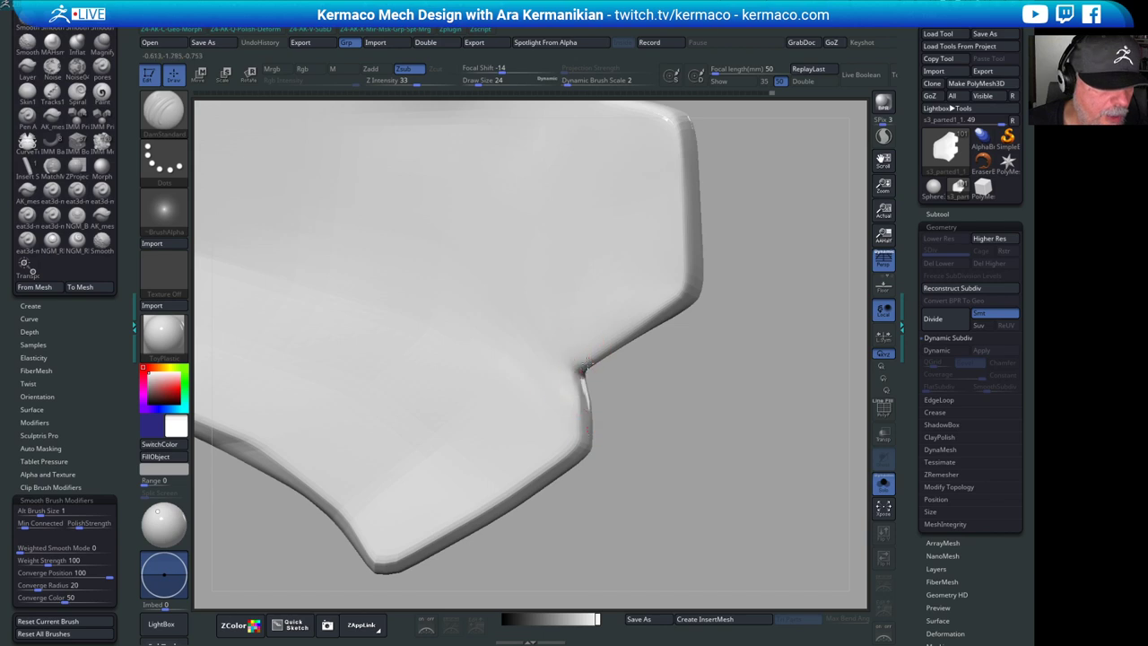
- Define the short edge below the side notch's inner corner with the DamStandard brush
drag(712, 385, 586, 407)
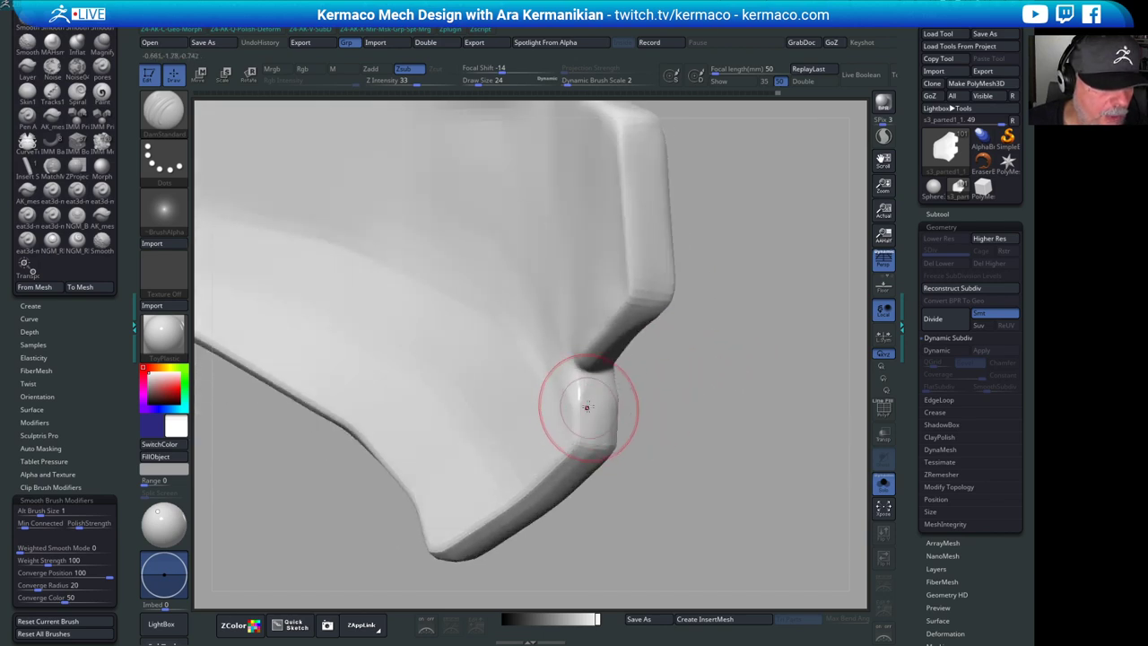
drag(733, 464, 635, 448)
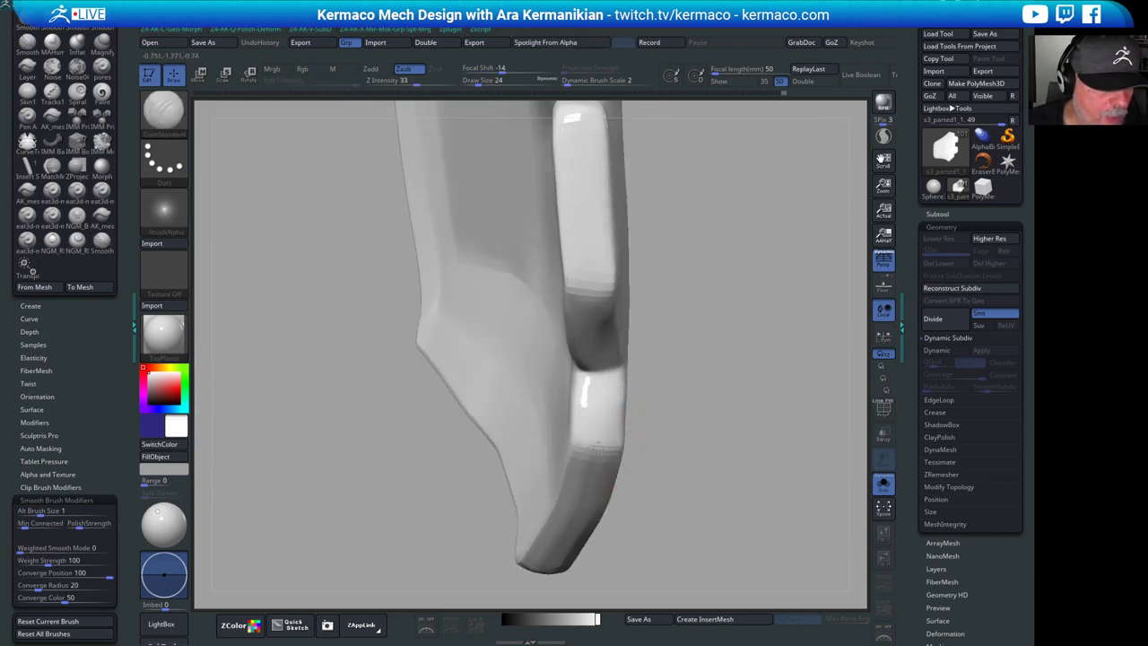
drag(738, 440, 633, 410)
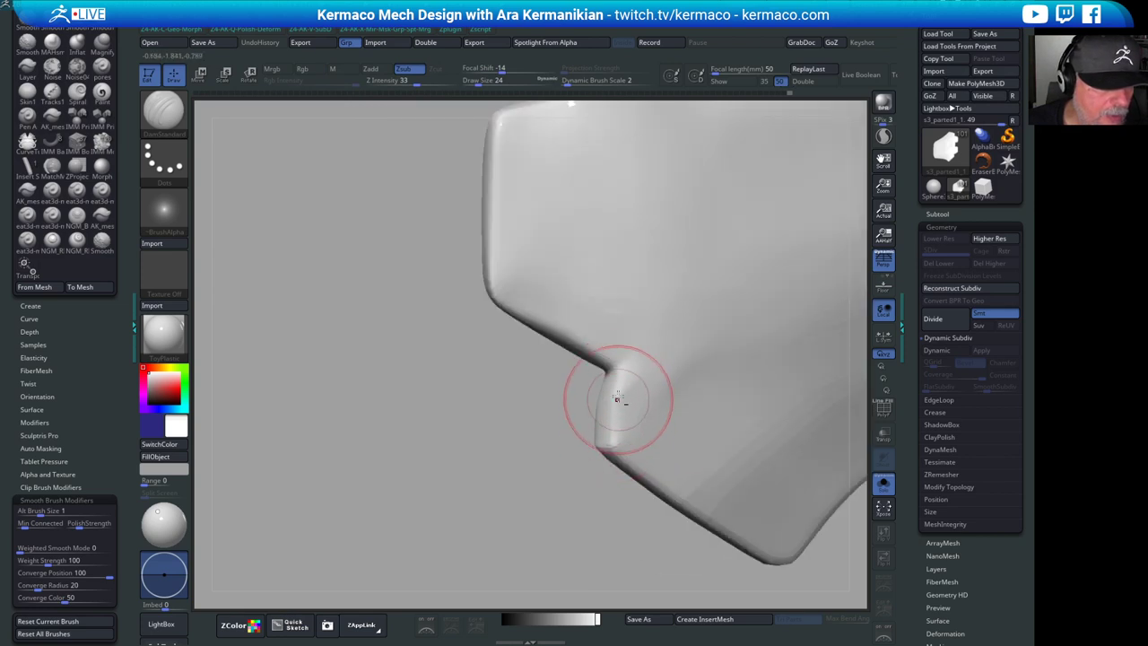
- Smooth the panel face and the slanted edge next to the side notch
key(shift)
alt+drag(520, 537, 368, 500)
shift+drag(553, 346, 476, 287)
shift+drag(432, 251, 493, 280)
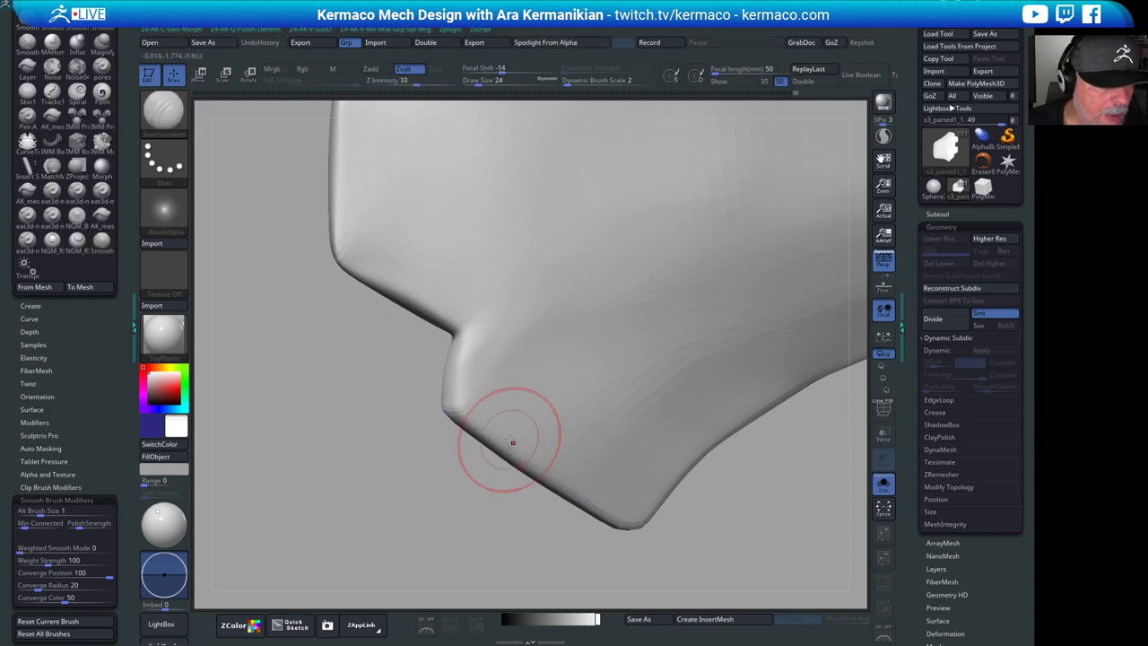
- Sharpen the long edge below the side notch and the panel's lower outer corner with the DamStandard brush
drag(458, 414, 518, 463)
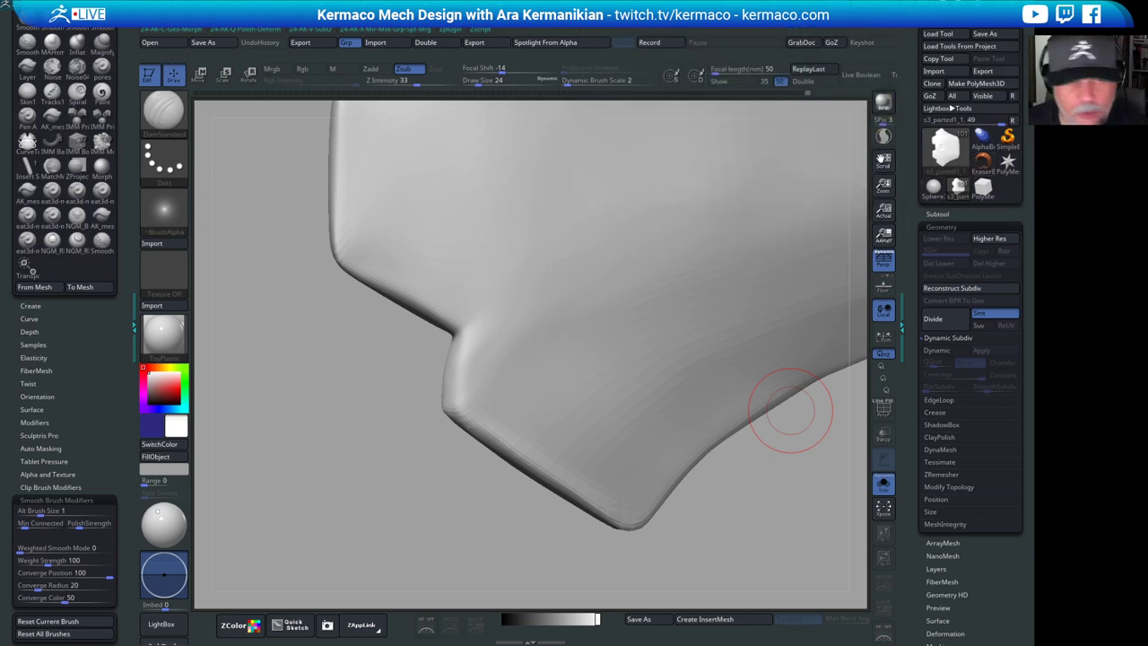
drag(829, 454, 676, 401)
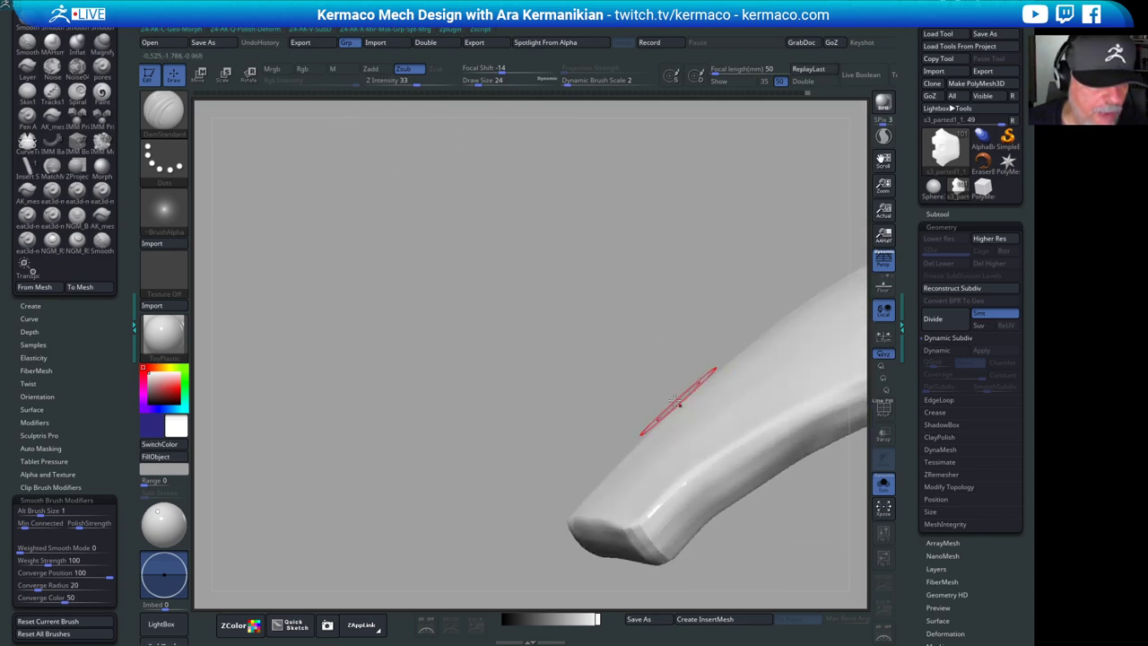
alt+drag(554, 335, 381, 229)
drag(480, 405, 499, 392)
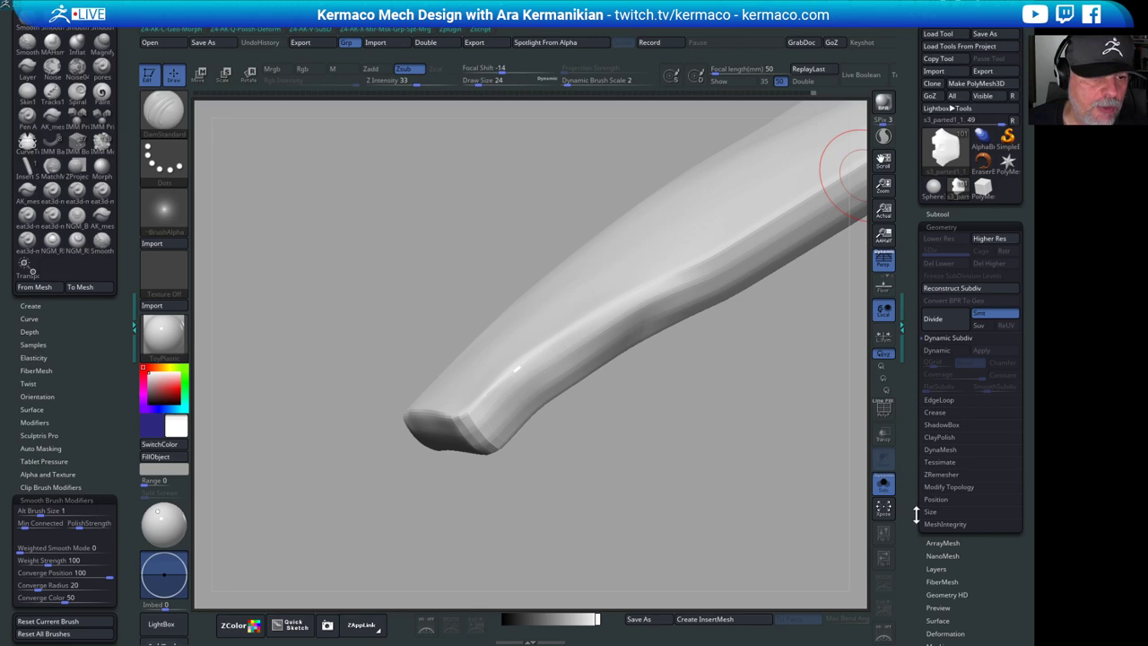
scroll(942, 431, down, 10)
click(937, 395)
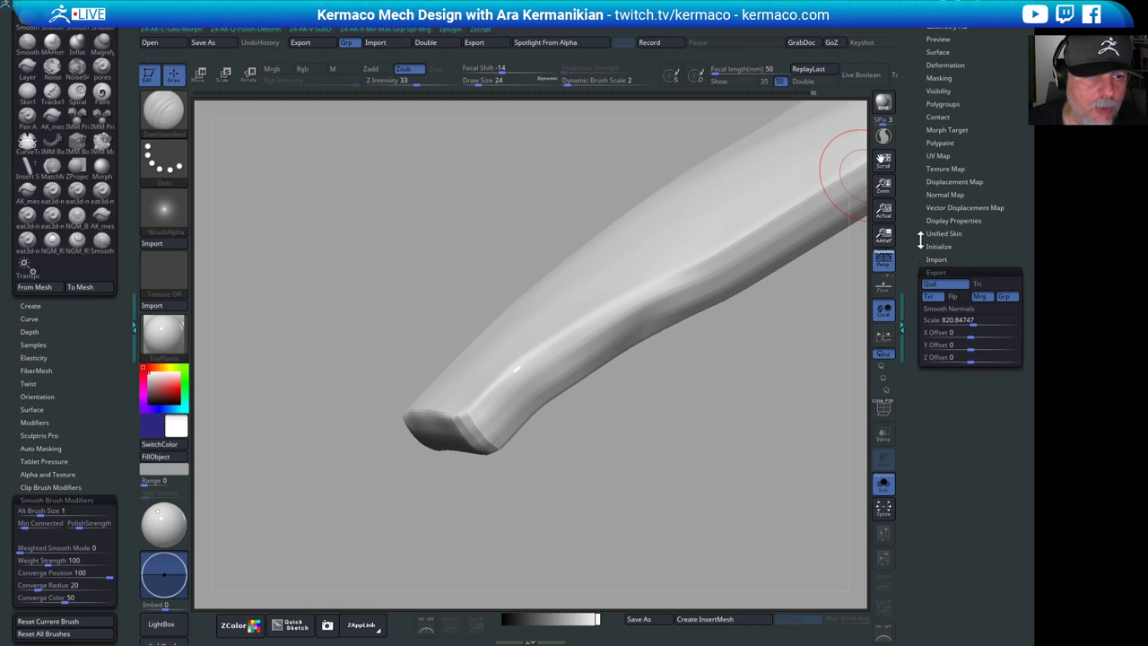
scroll(919, 239, up, 5)
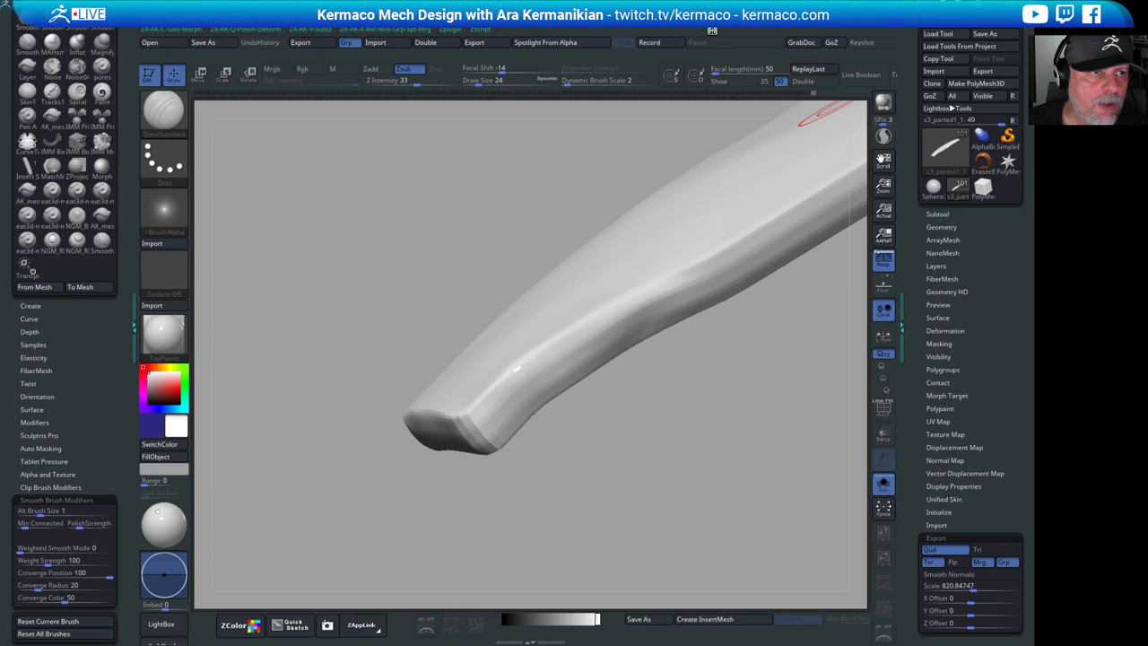
click(464, 33)
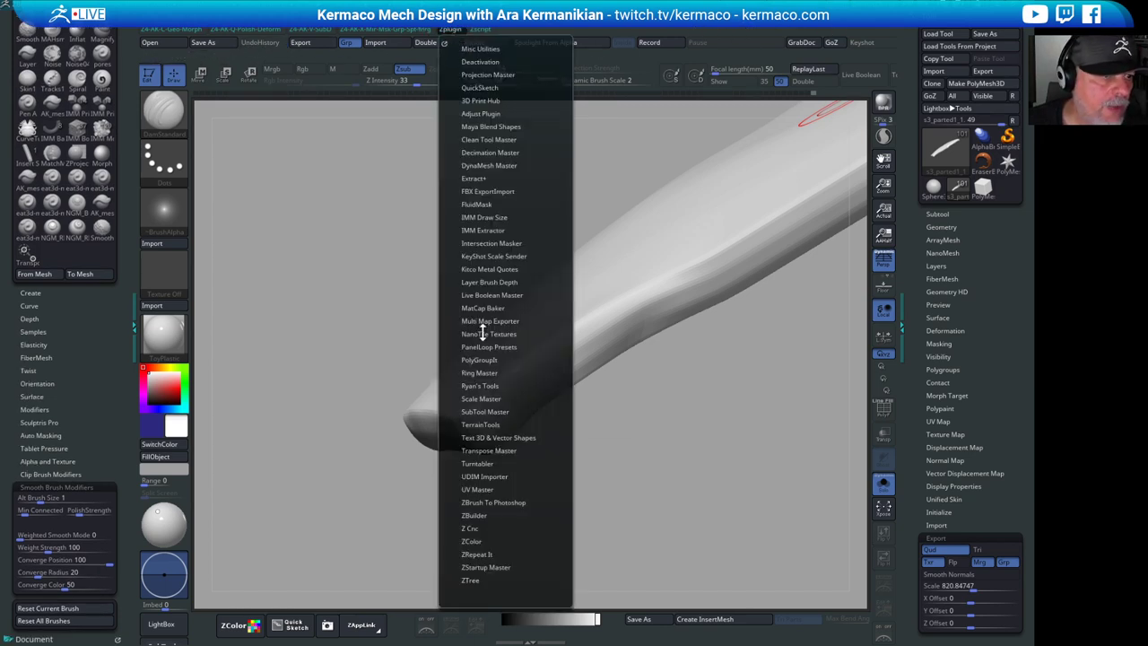
click(484, 192)
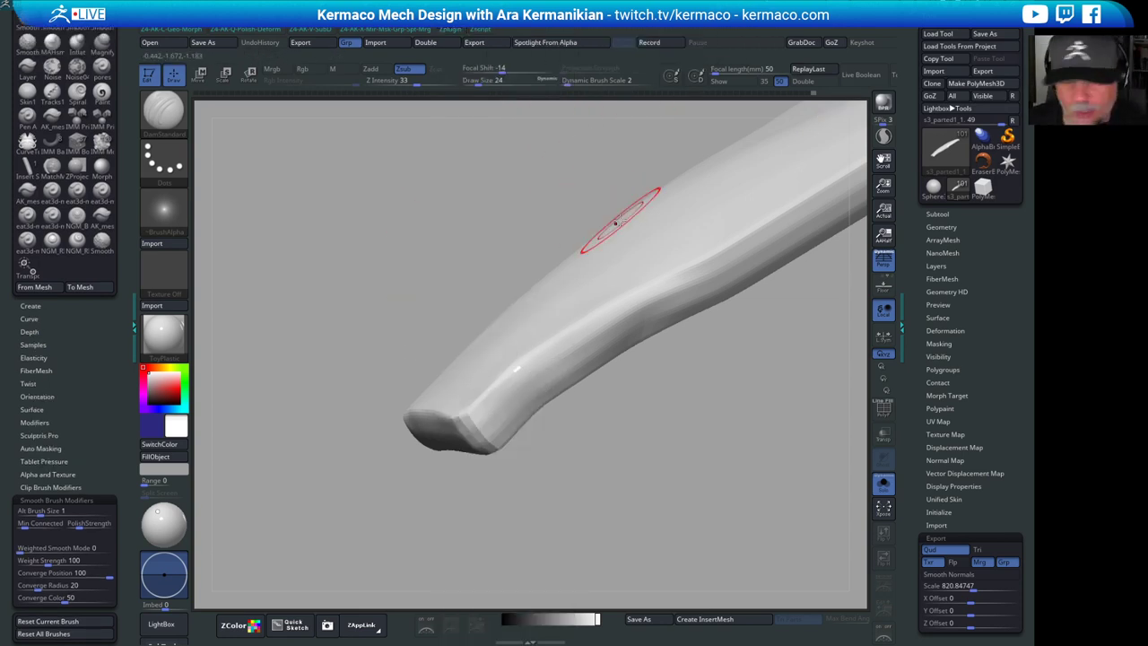
- Smooth the edges and corners of the stepped tabs along the panel's notched side
drag(448, 341, 599, 437)
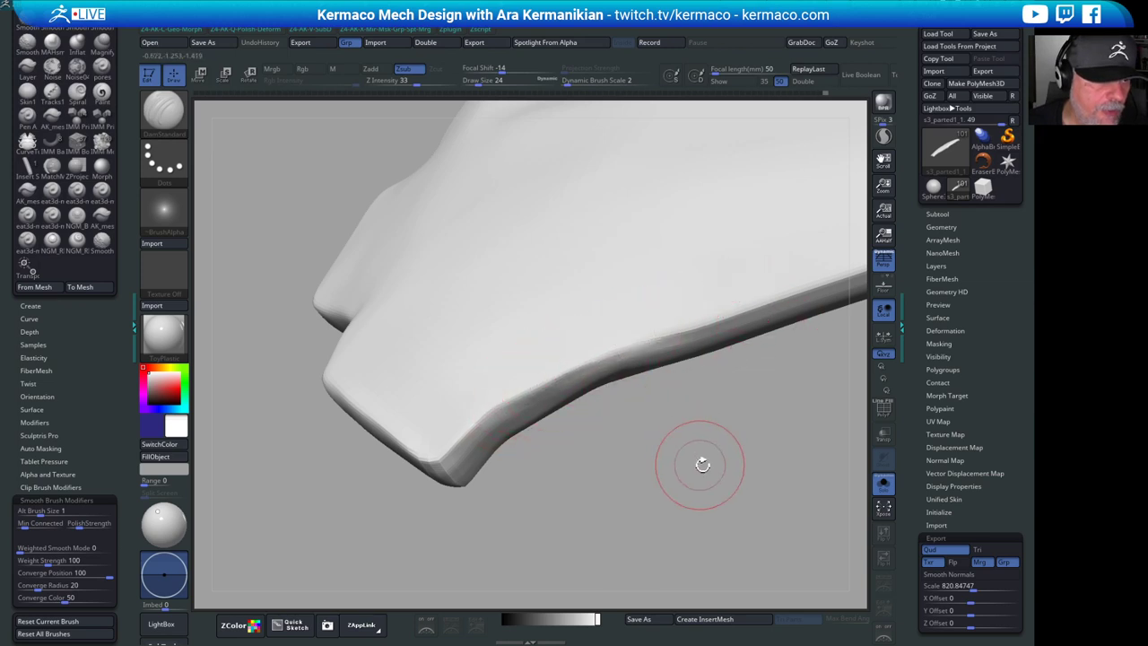
key(shift)
mouse_move(655, 441)
mouse_down()
mouse_move(608, 454)
mouse_move(479, 390)
mouse_up()
mouse_move(519, 426)
mouse_down()
mouse_move(646, 454)
mouse_move(559, 415)
mouse_move(453, 444)
mouse_move(461, 346)
mouse_up()
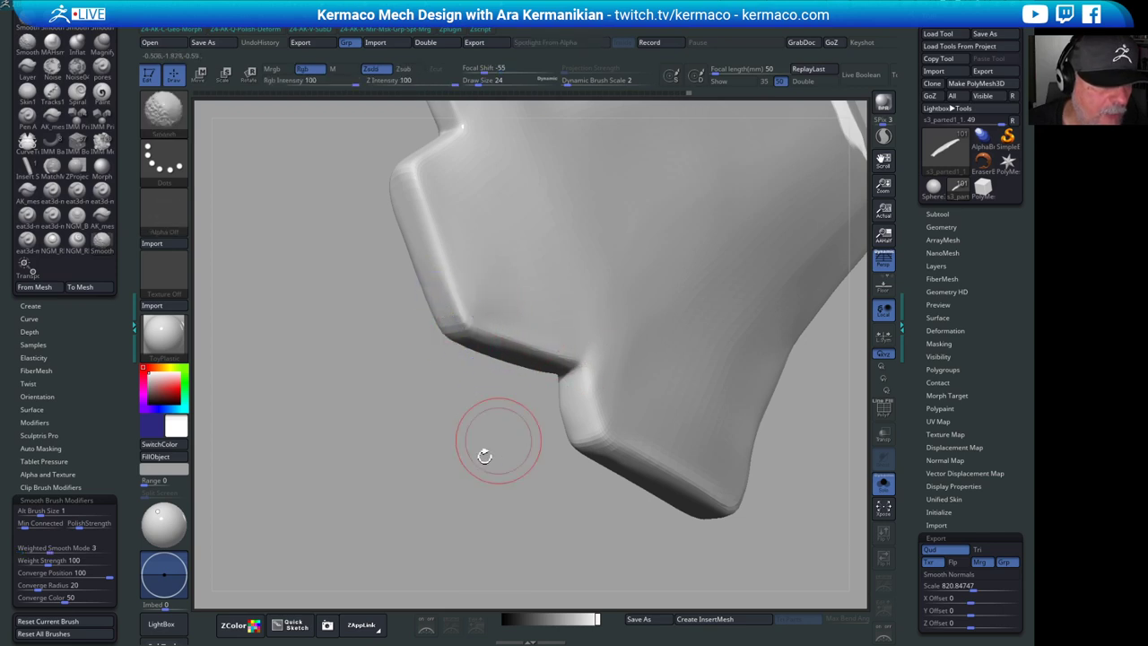
drag(484, 454, 511, 394)
shift+drag(436, 381, 426, 398)
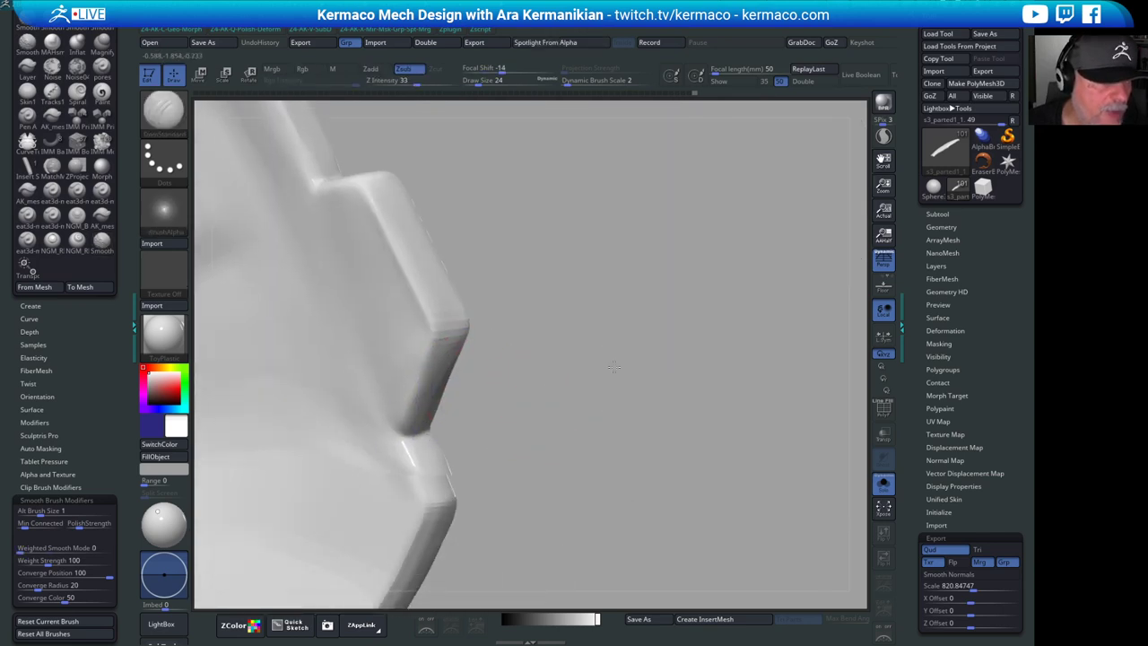
- Flatten the side walls of the stepped tabs and the notch between them with the hPolish brush
alt+drag(611, 365, 617, 351)
key(space)
click(577, 244)
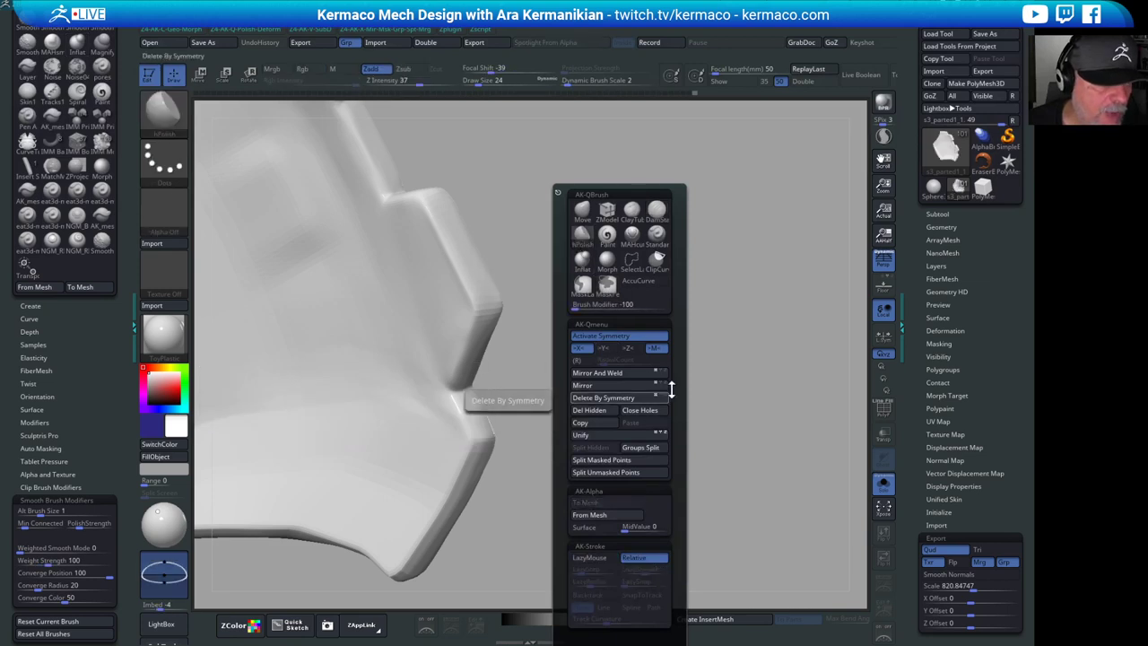
drag(768, 368, 675, 305)
drag(485, 338, 481, 348)
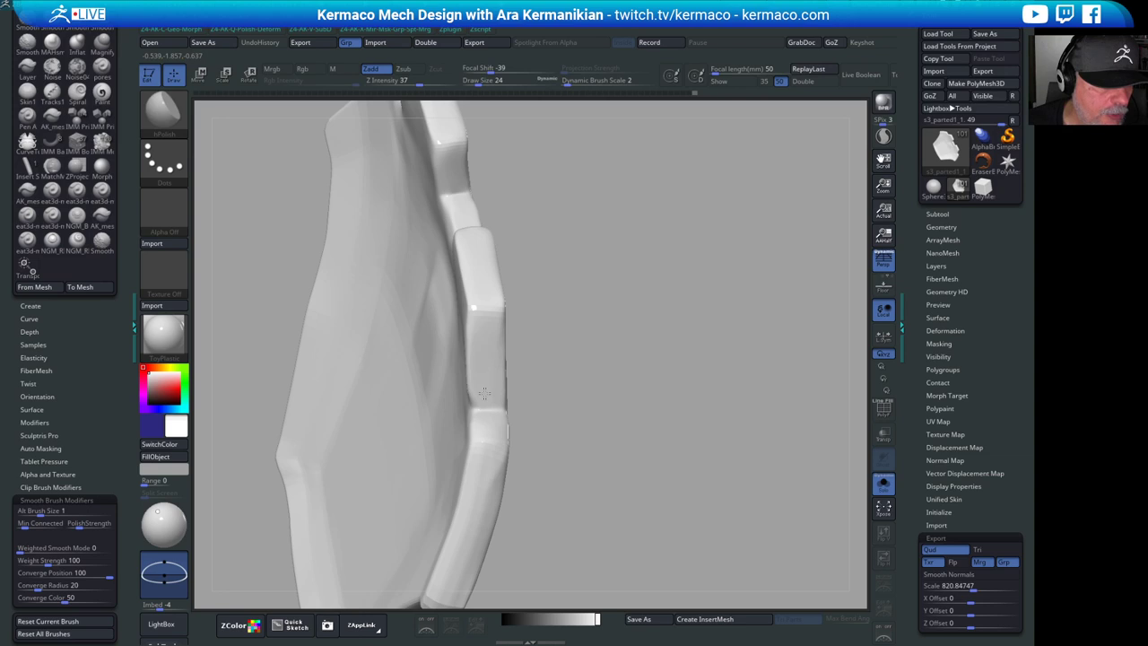
drag(610, 377, 704, 391)
drag(469, 356, 478, 321)
alt+drag(635, 377, 710, 320)
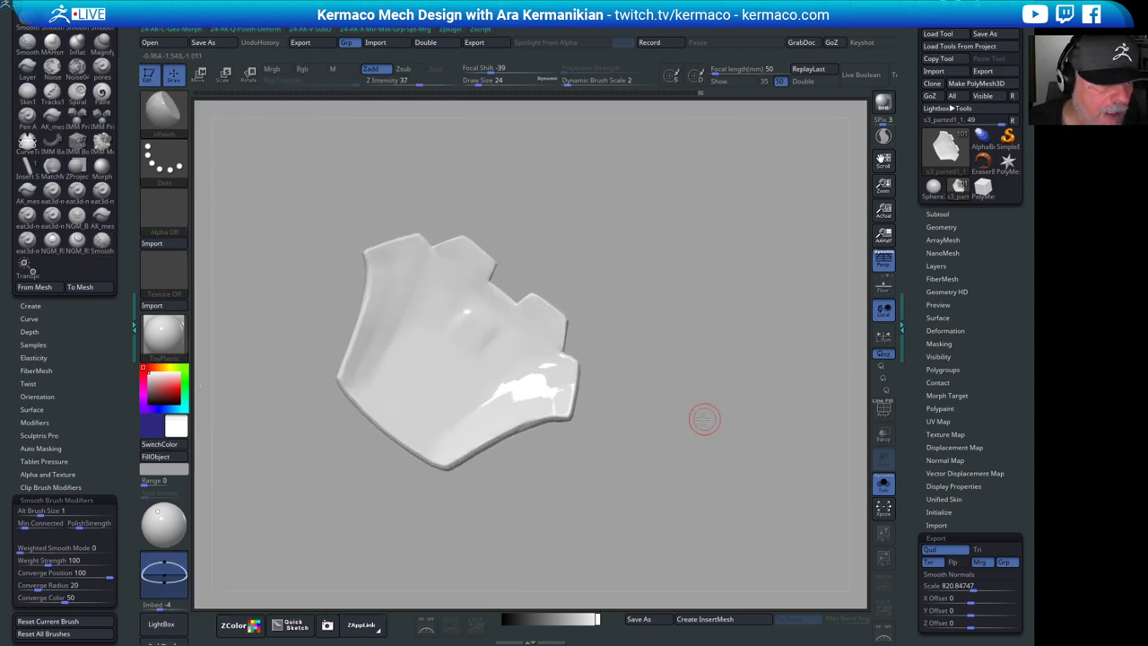
- Smooth the panel's long un-notched rim and polish the edge wall of its end tab
drag(706, 419, 705, 417)
drag(673, 463, 643, 364)
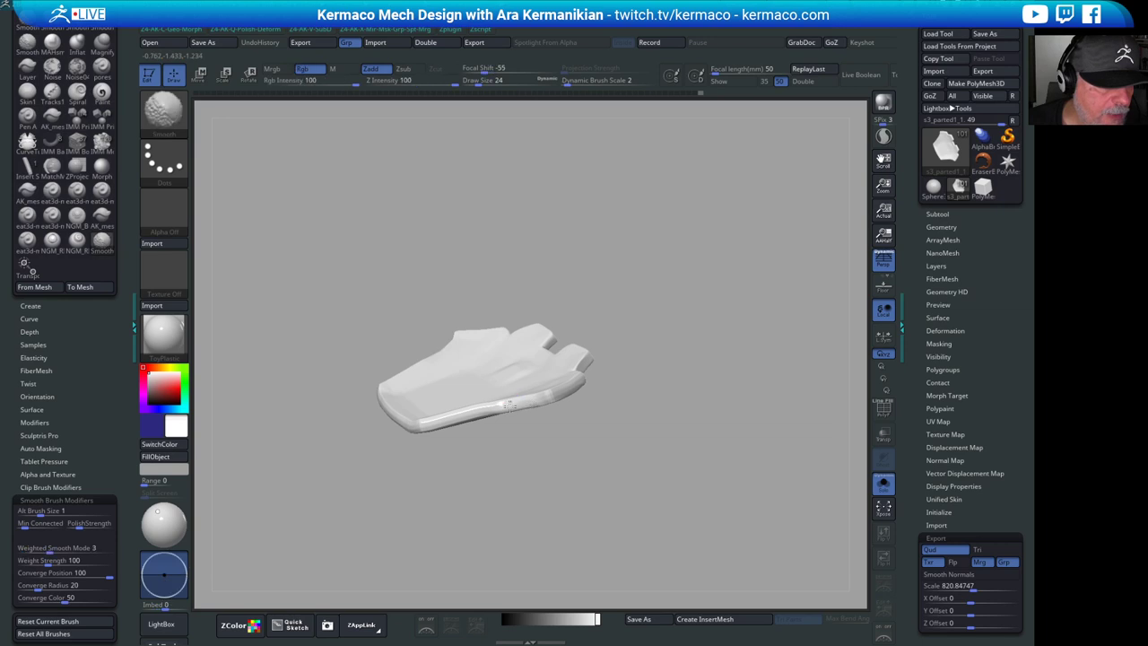
mouse_move(603, 310)
mouse_down()
mouse_move(575, 374)
mouse_move(594, 371)
mouse_up()
mouse_move(669, 315)
alt+mouse_down()
mouse_move(780, 304)
mouse_move(625, 361)
alt+mouse_up()
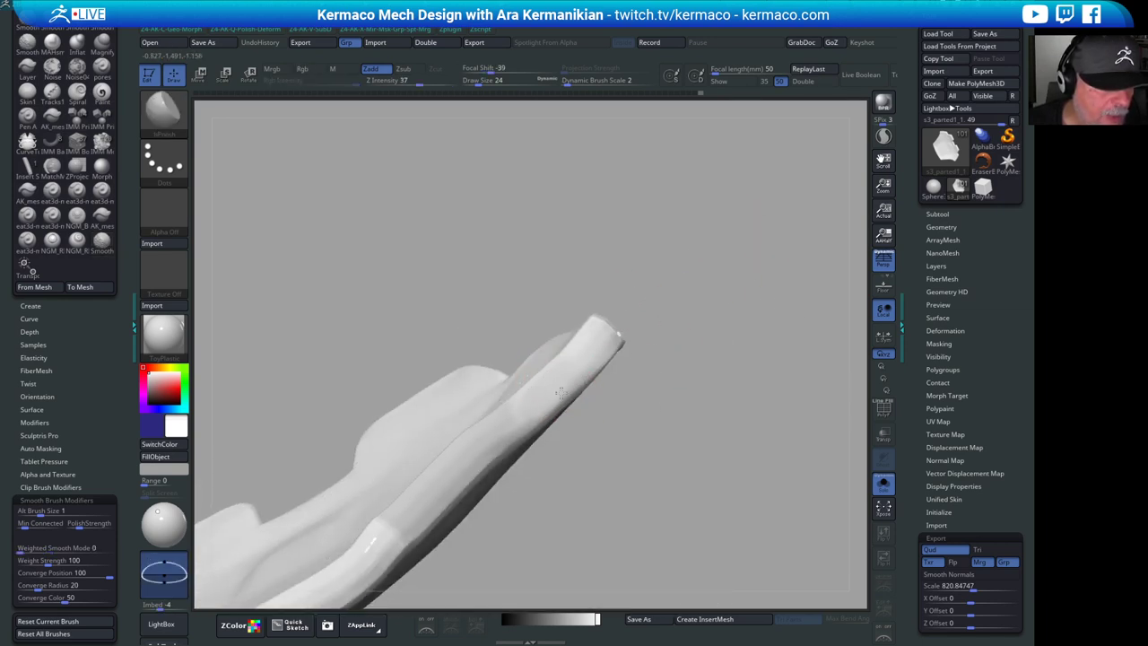
mouse_move(783, 429)
mouse_down()
mouse_move(781, 377)
mouse_move(769, 410)
mouse_move(734, 320)
mouse_move(682, 376)
mouse_move(615, 353)
mouse_up()
key(shift)
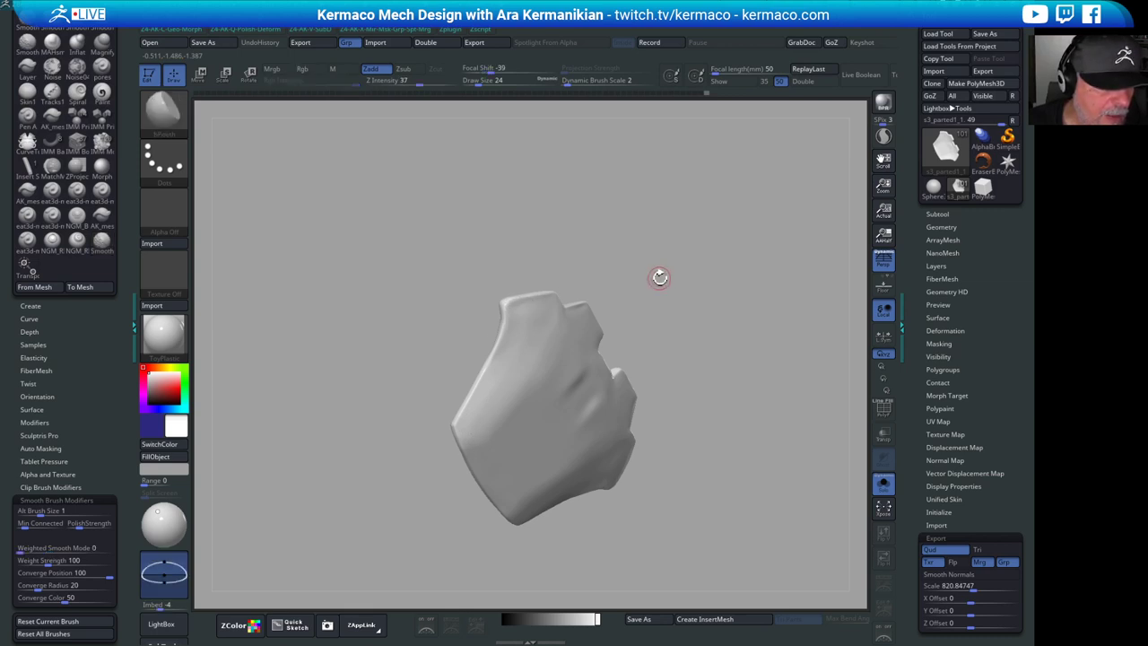
- Smooth the panel face between the notched tabs and the long lower edge
mouse_move(658, 275)
mouse_down()
mouse_move(584, 303)
mouse_move(695, 281)
mouse_up()
key(shift)
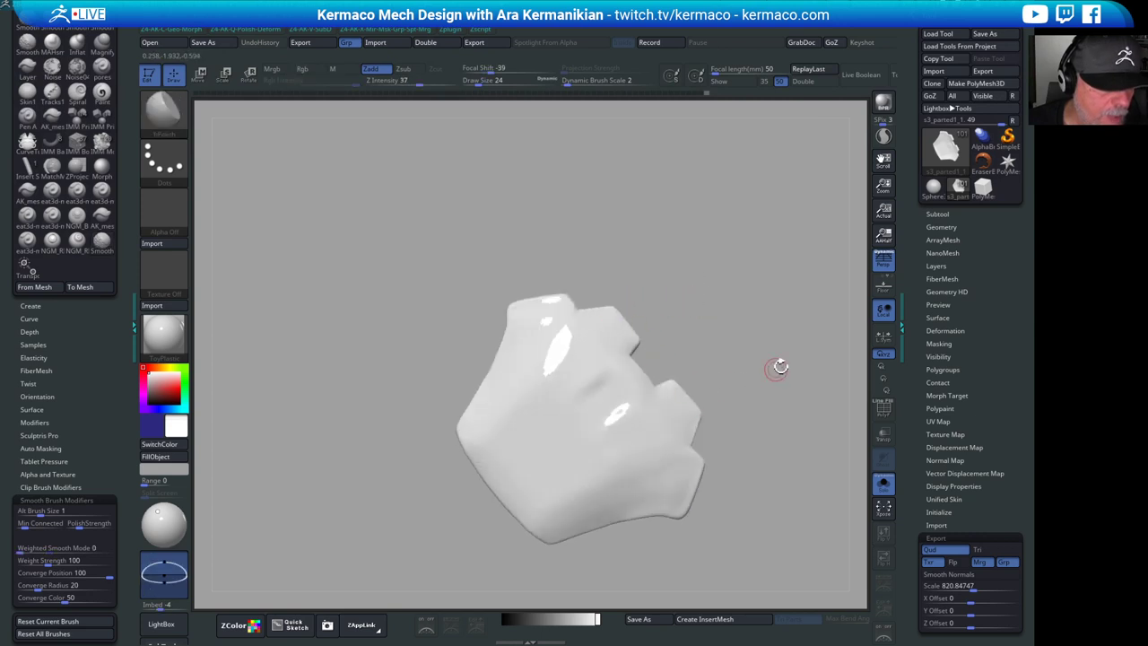
mouse_move(777, 367)
mouse_down()
mouse_move(667, 327)
mouse_move(730, 292)
mouse_move(735, 330)
mouse_move(543, 425)
mouse_move(620, 472)
mouse_move(600, 455)
mouse_up()
key(shift)
key(shift)
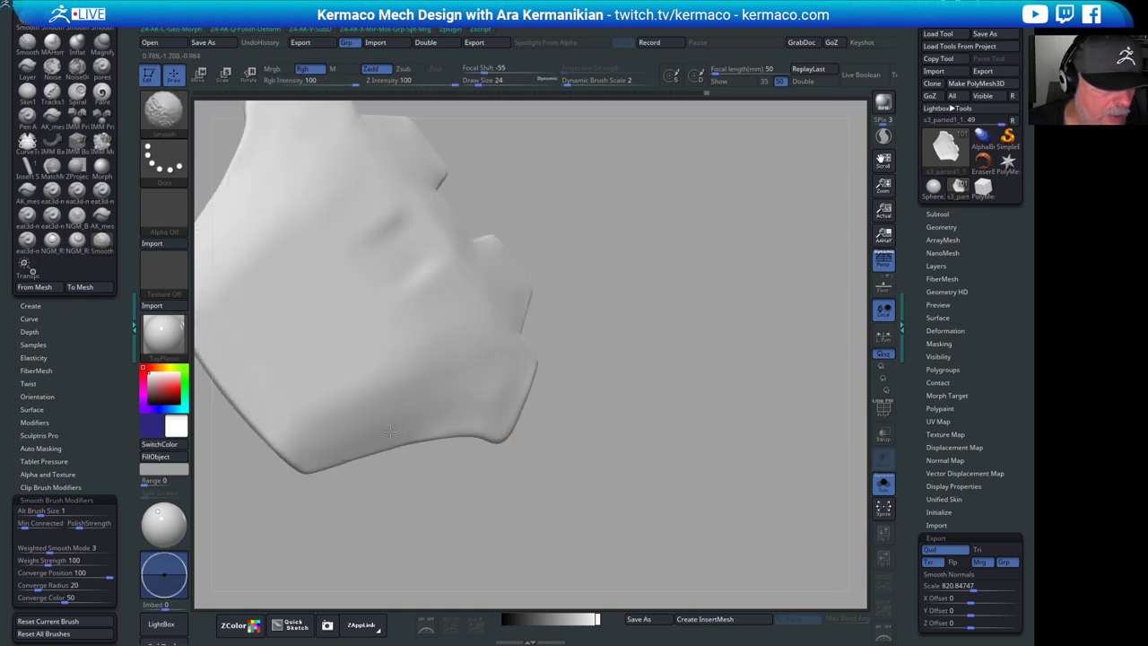
- Polish the wall of the panel's long lower edge with the hPolish brush
mouse_move(346, 482)
mouse_down()
mouse_move(402, 497)
mouse_move(384, 459)
mouse_move(474, 338)
mouse_move(503, 211)
mouse_up()
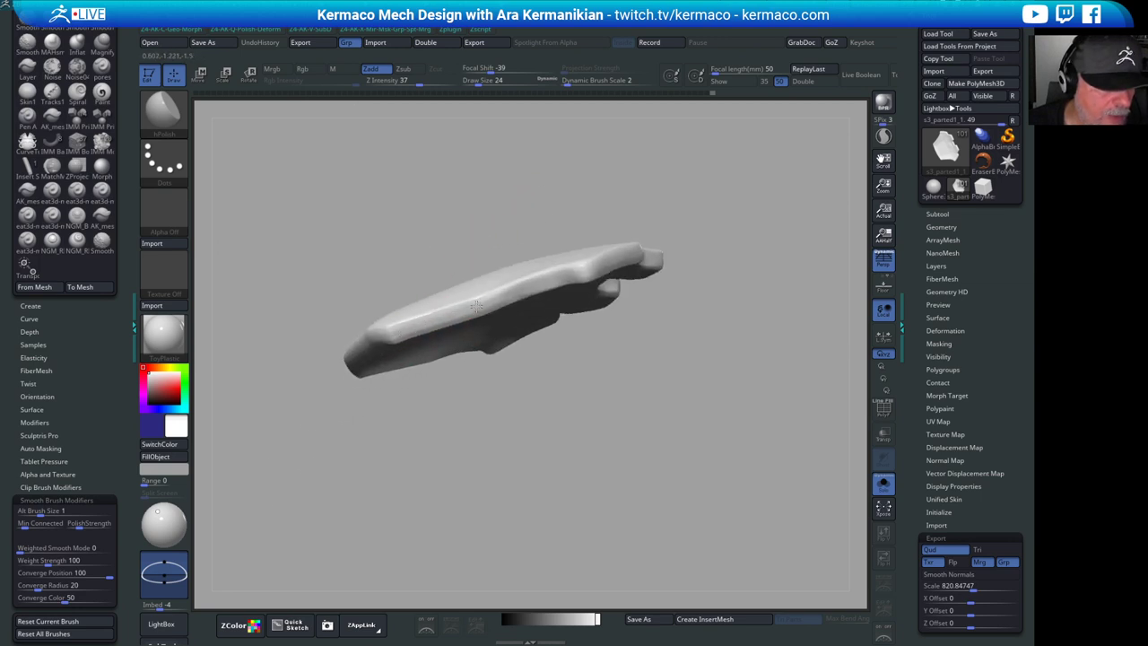
drag(463, 414, 409, 417)
drag(396, 332, 461, 386)
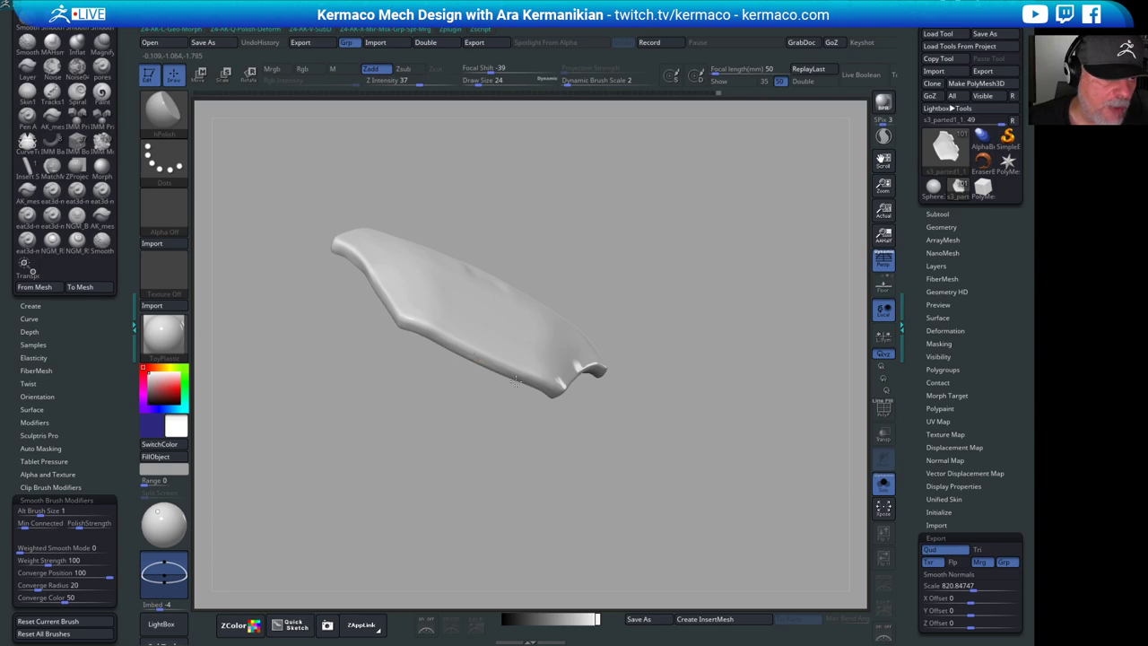
mouse_move(758, 289)
mouse_down()
mouse_move(727, 379)
mouse_move(749, 405)
mouse_move(642, 354)
mouse_move(656, 304)
mouse_move(468, 260)
mouse_up()
drag(695, 186, 511, 299)
- Smooth the panel face along the slanted edge leading up to the widest tab
key(shift)
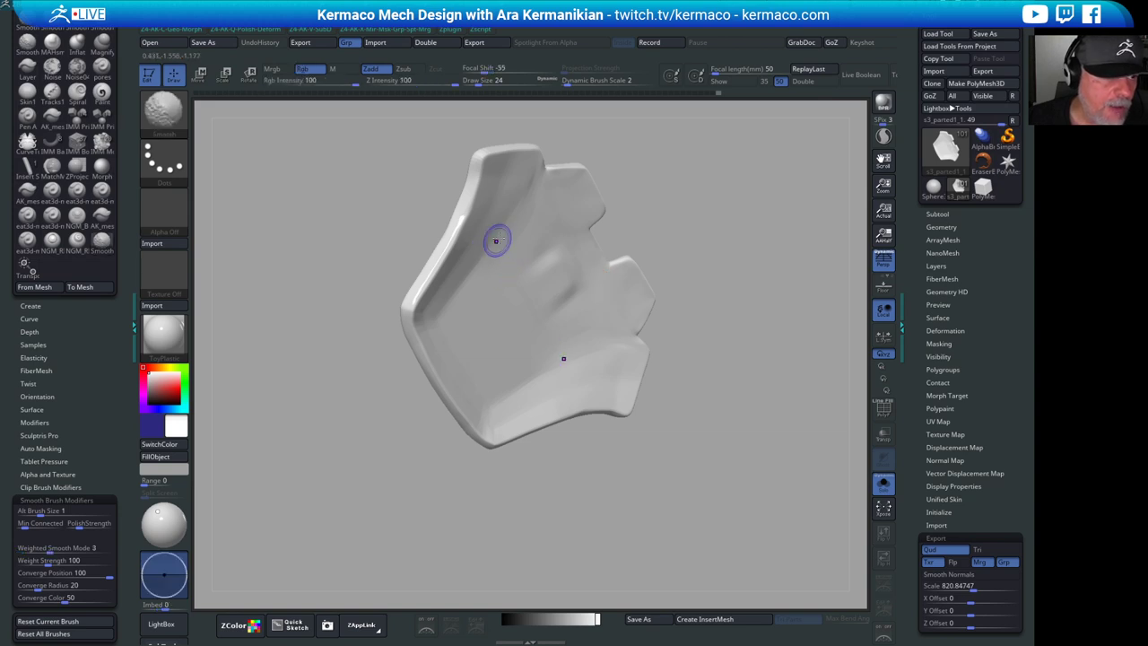
shift+drag(499, 239, 520, 203)
drag(712, 210, 470, 221)
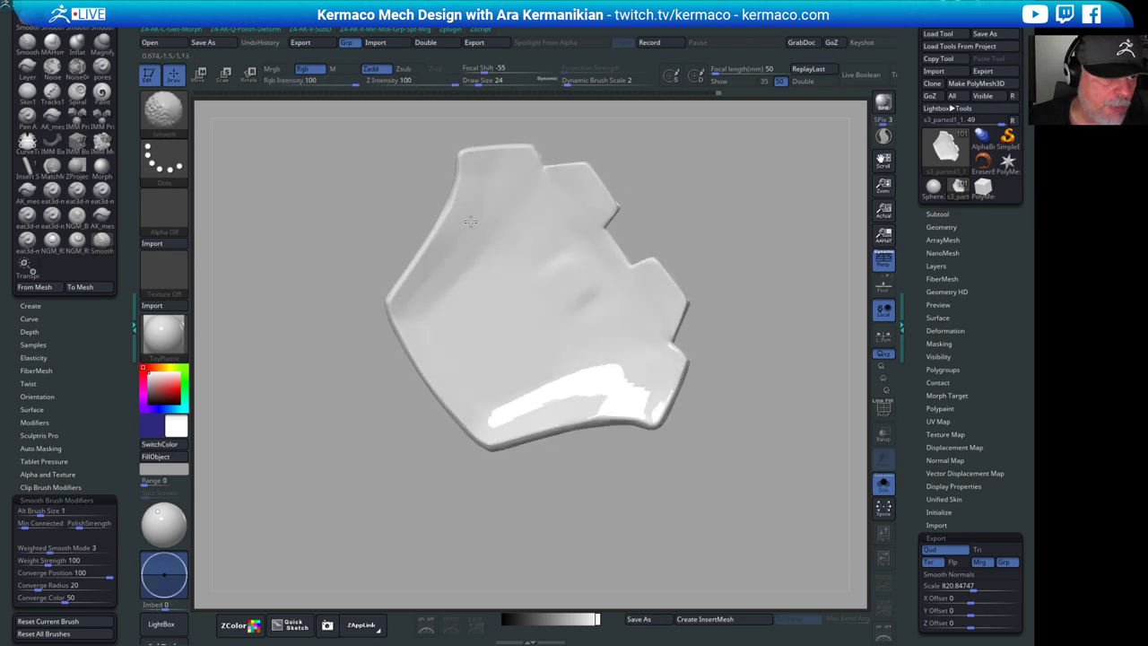
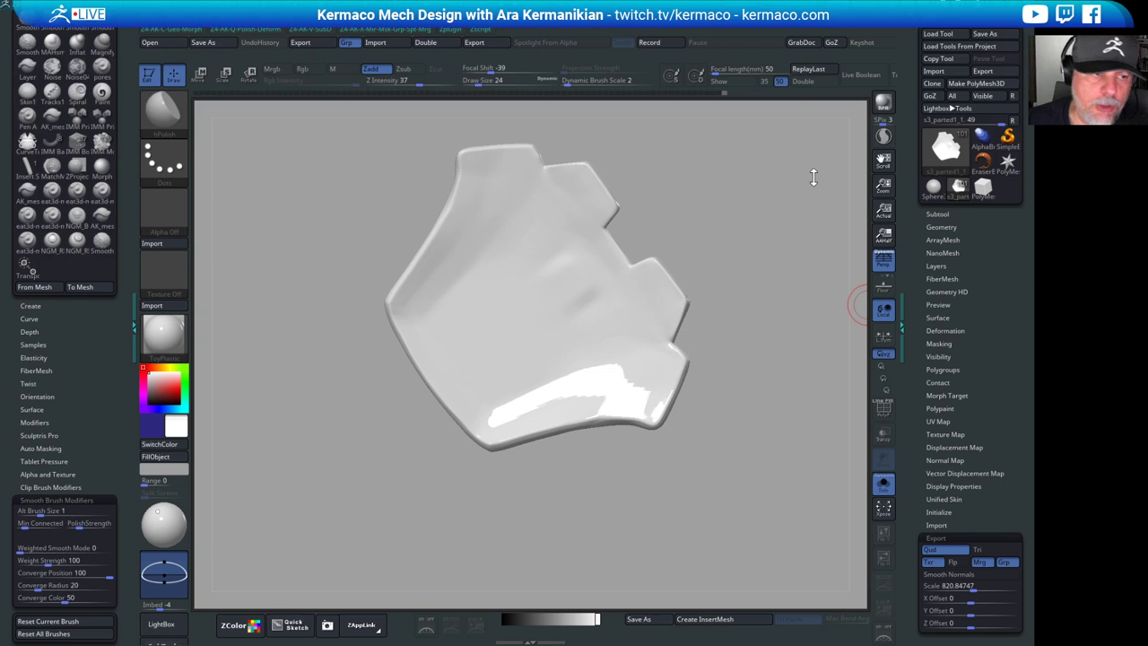
mouse_move(779, 186)
mouse_down()
mouse_move(751, 260)
mouse_move(720, 280)
mouse_up()
shift+drag(600, 351, 599, 342)
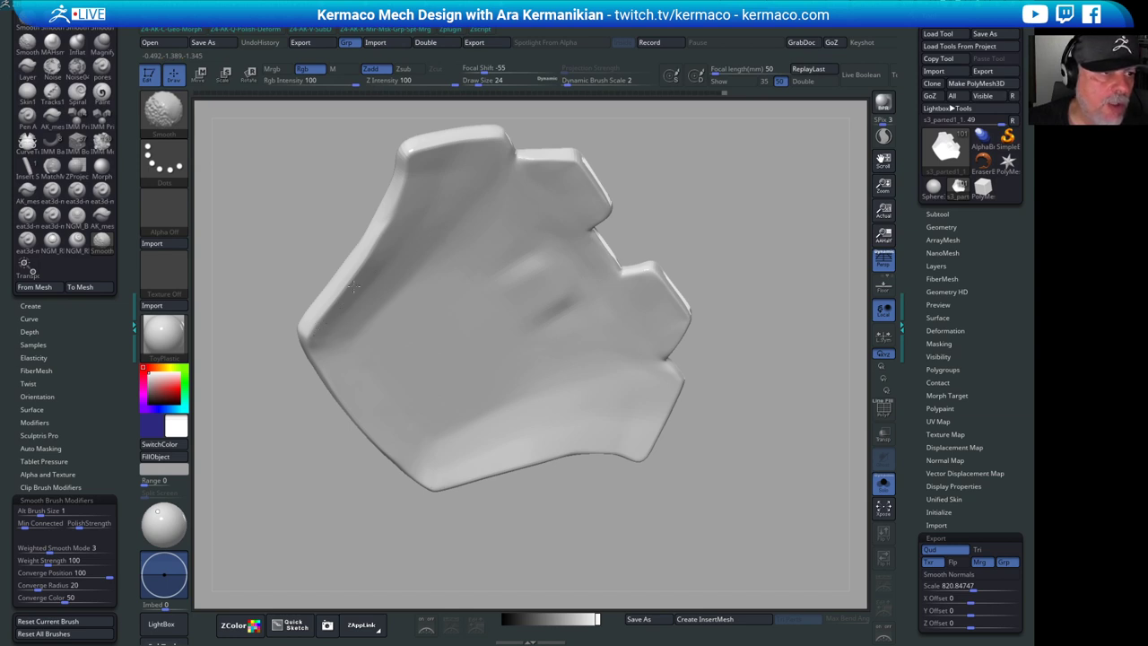
shift+drag(354, 286, 400, 240)
- Polish the slanted edge's rim and outer wall below the widest tab with the hPolish brush
mouse_move(420, 203)
mouse_down()
mouse_move(381, 229)
mouse_move(389, 232)
mouse_up()
drag(659, 178, 759, 200)
drag(415, 214, 377, 232)
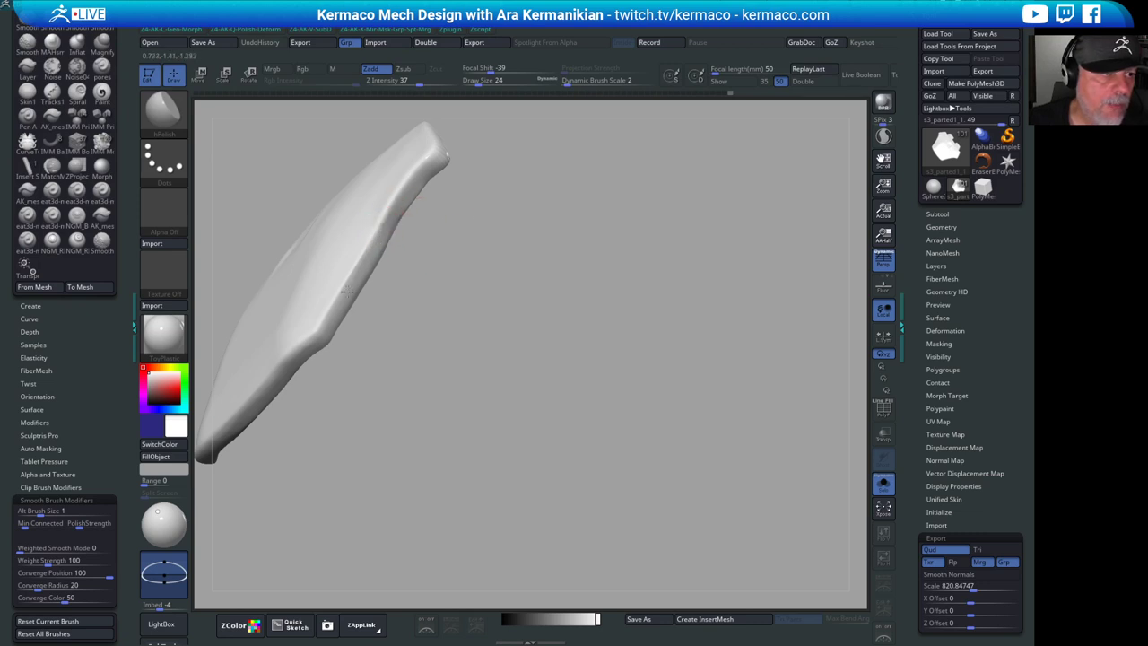
- Flatten the end wall and corners of the widest tab with the hPolish brush
right_drag(488, 237, 494, 169)
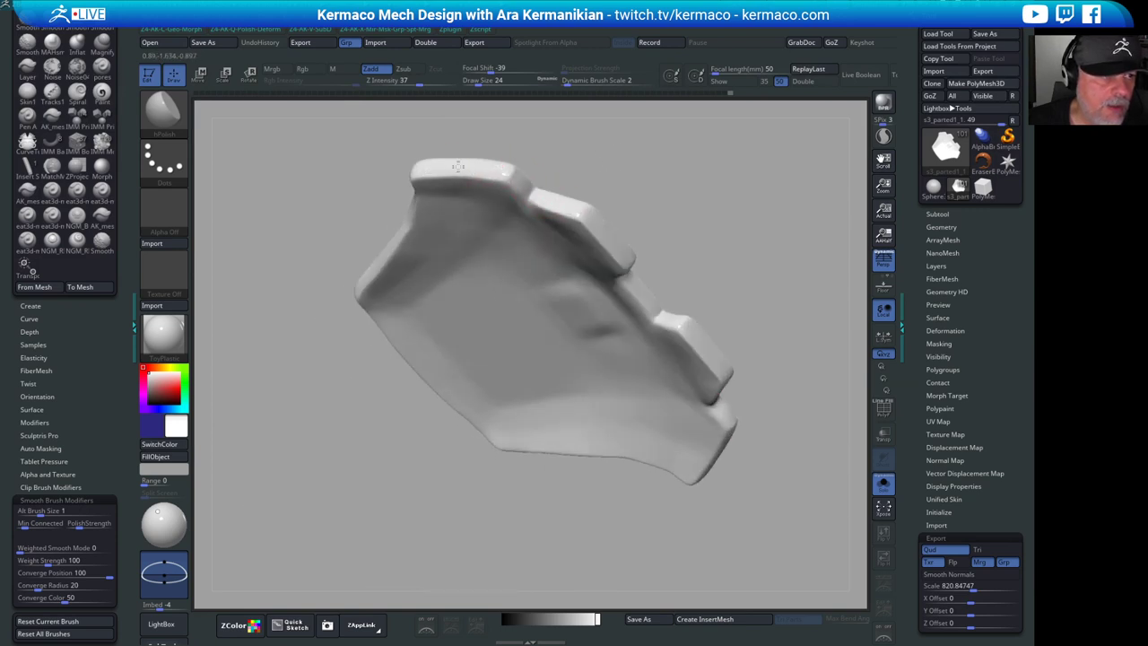
drag(459, 167, 532, 182)
mouse_move(557, 174)
right_down()
mouse_move(671, 269)
mouse_move(626, 441)
mouse_move(585, 438)
right_up()
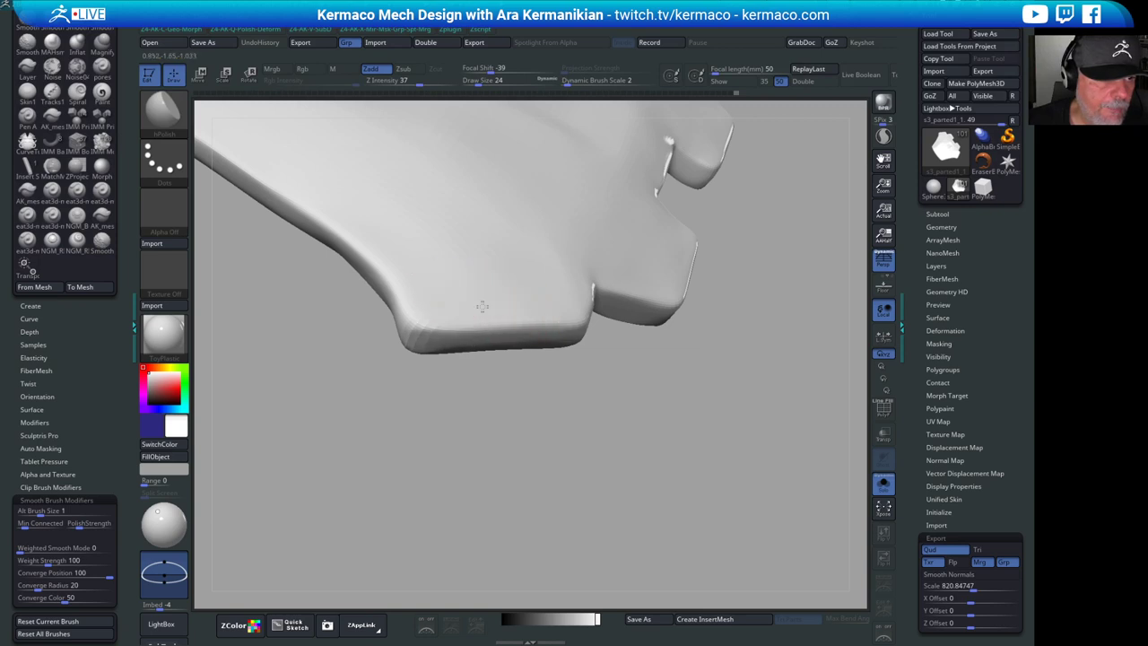
right_drag(584, 367, 500, 308)
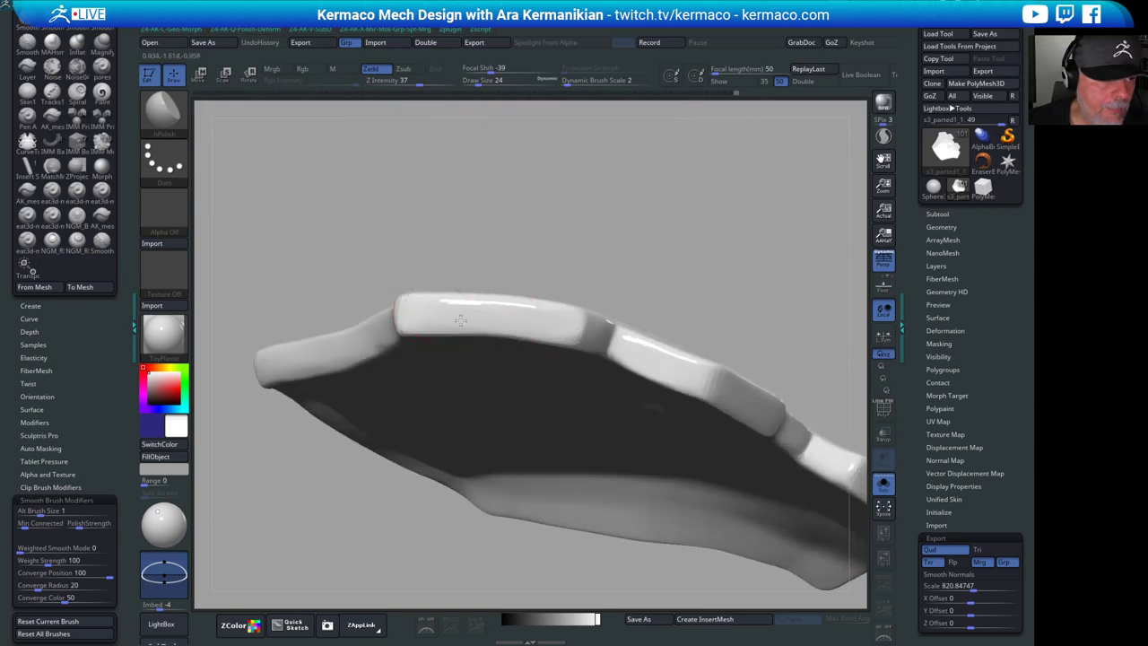
drag(561, 318, 490, 308)
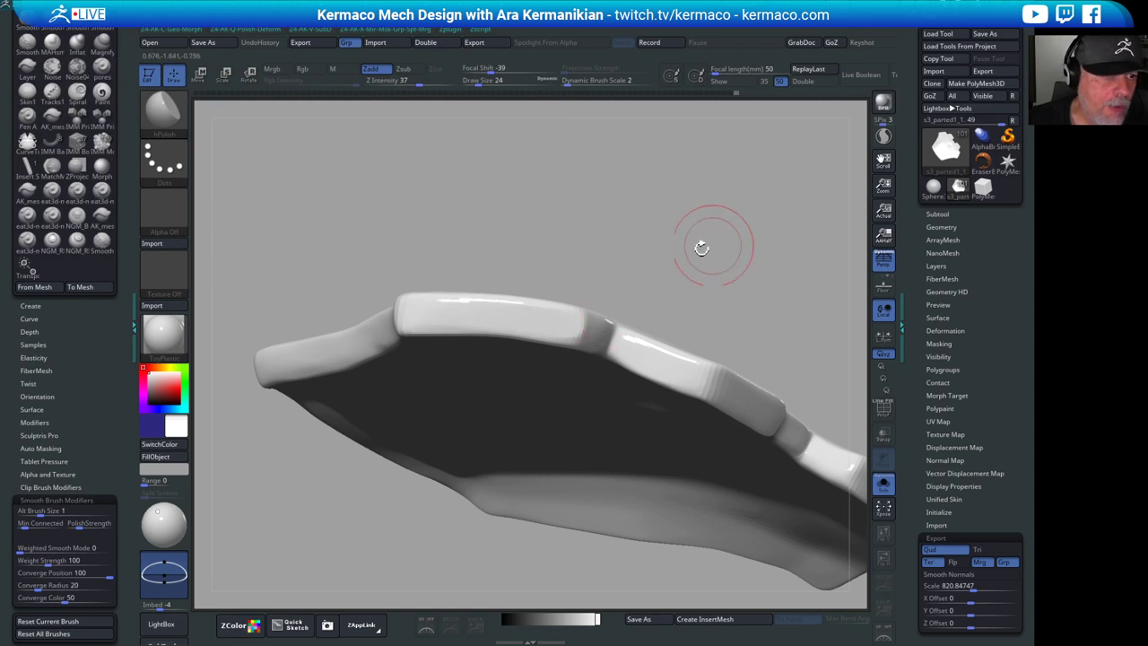
- Polish the step between the widest tab and its neighbouring tab, and smooth the adjoining panel face
right_drag(700, 243, 545, 333)
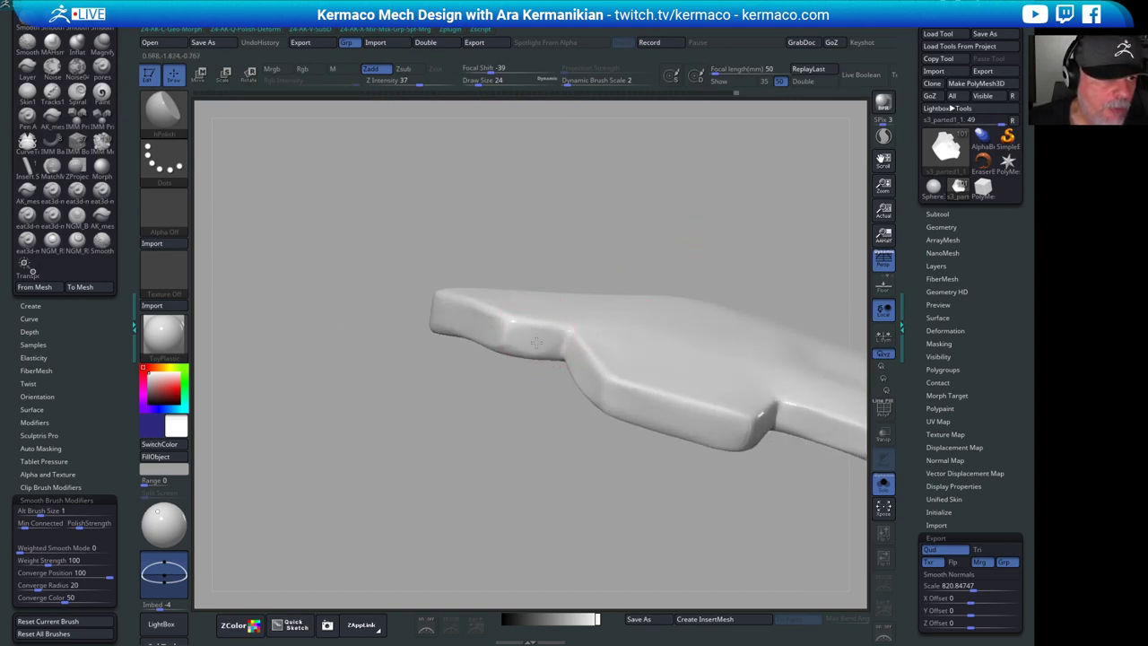
right_drag(554, 266, 694, 297)
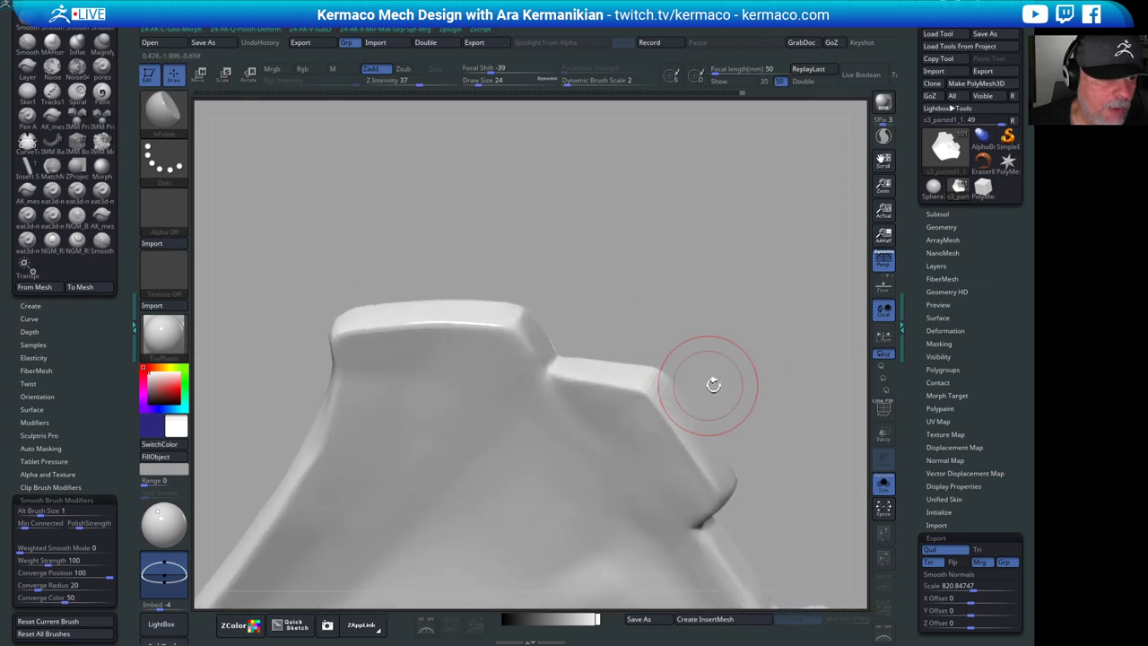
right_drag(712, 384, 683, 294)
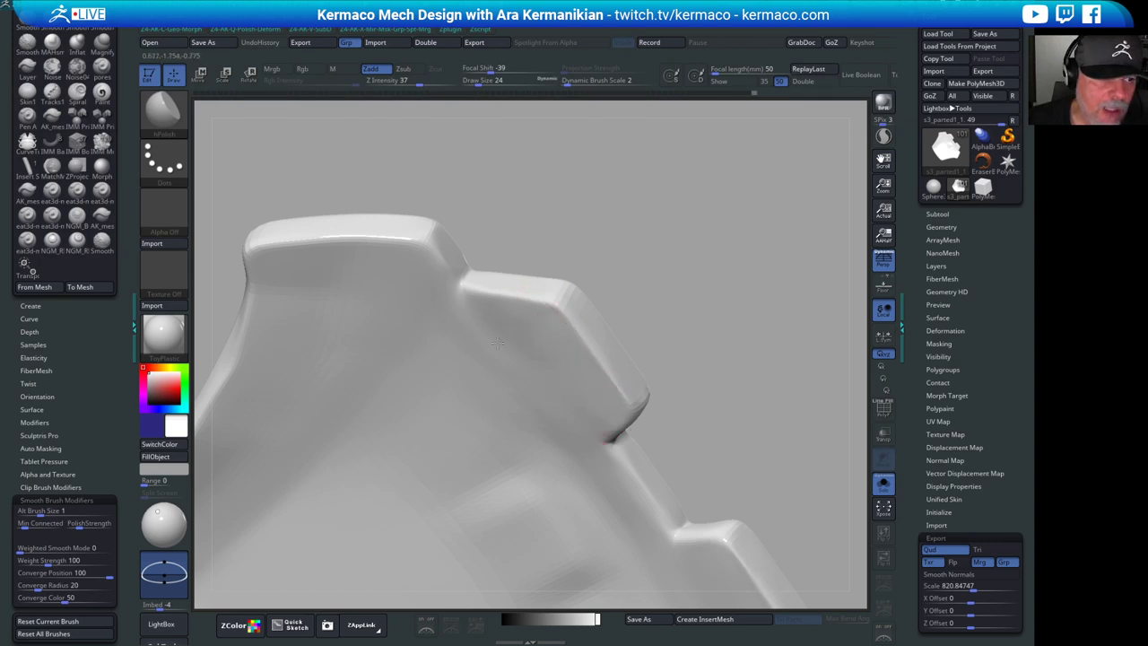
key(shift)
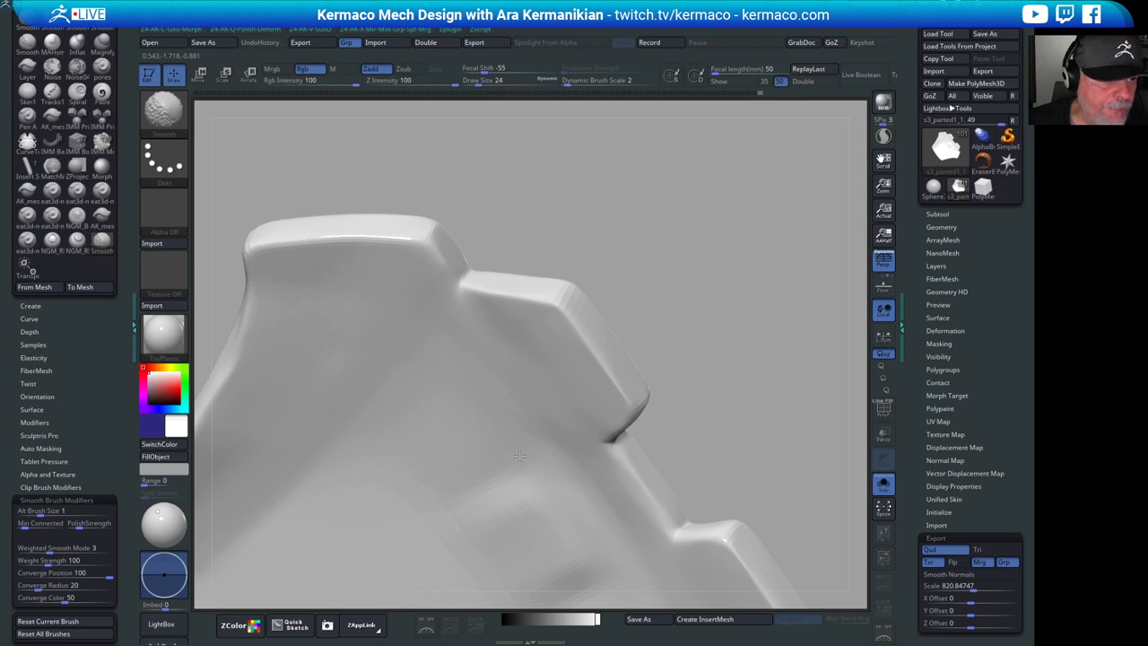
alt+drag(787, 377, 752, 193)
key(shift)
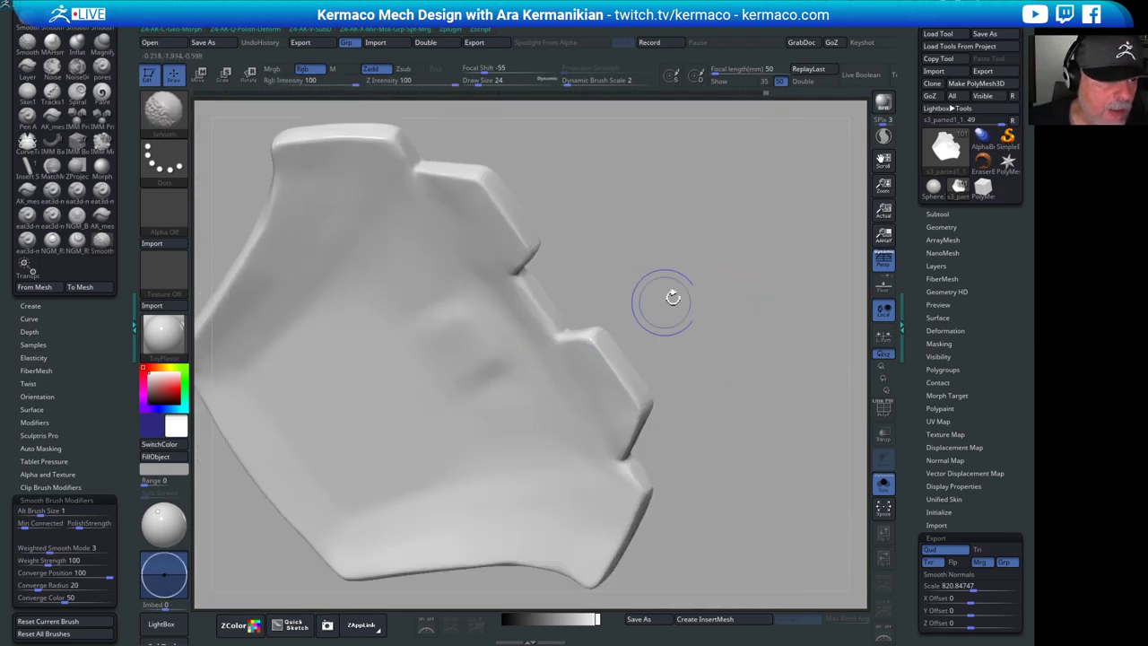
- Polish the reverse faces of the two middle tabs with the hPolish brush
mouse_move(724, 285)
mouse_down()
mouse_move(718, 348)
mouse_move(692, 410)
mouse_move(650, 444)
mouse_up()
drag(544, 503, 479, 516)
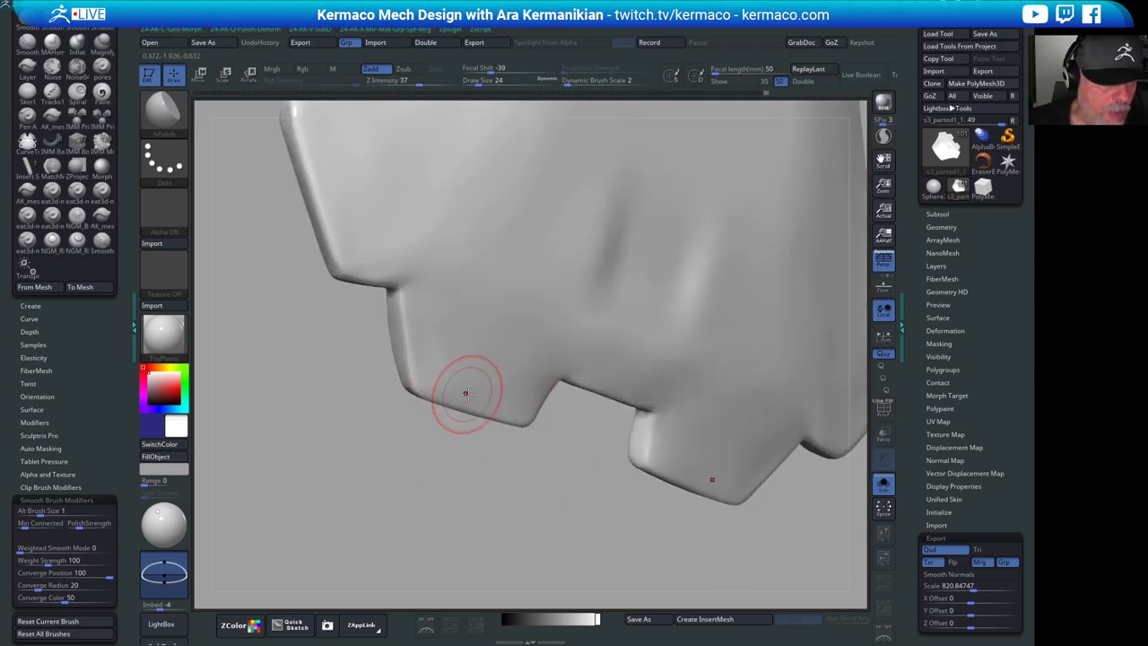
drag(417, 308, 417, 333)
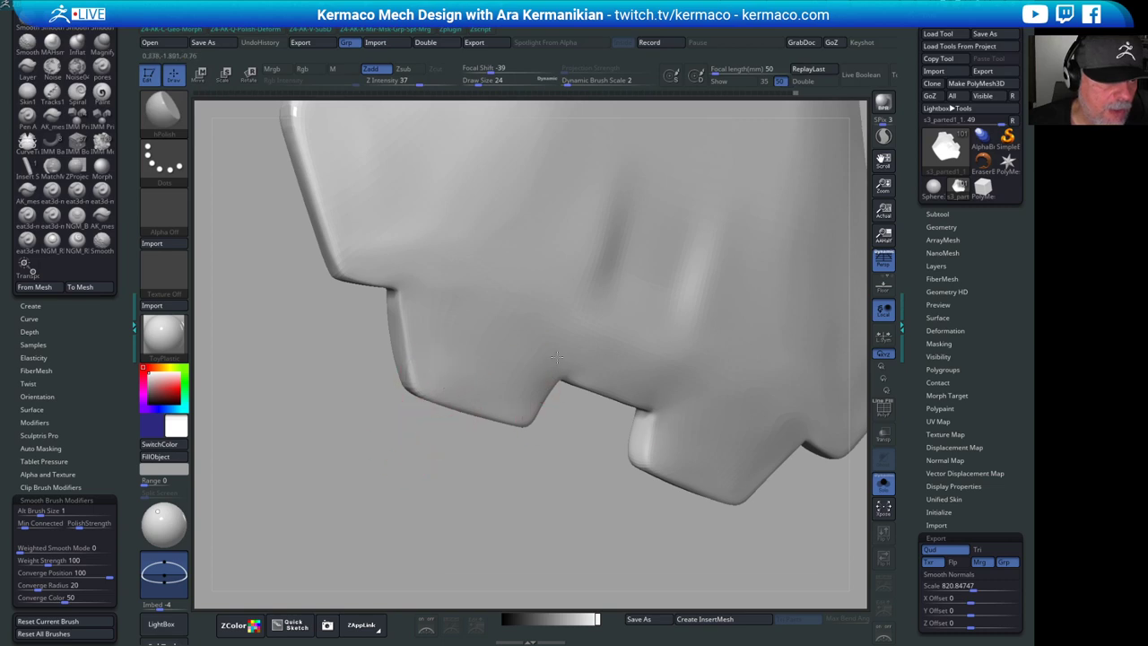
- Polish the panel's reverse face from the notch between the tabs across to the opposite outer corner
alt+drag(554, 547, 561, 500)
mouse_move(791, 422)
mouse_down()
mouse_move(728, 344)
mouse_move(721, 359)
mouse_move(759, 370)
mouse_move(746, 433)
mouse_up()
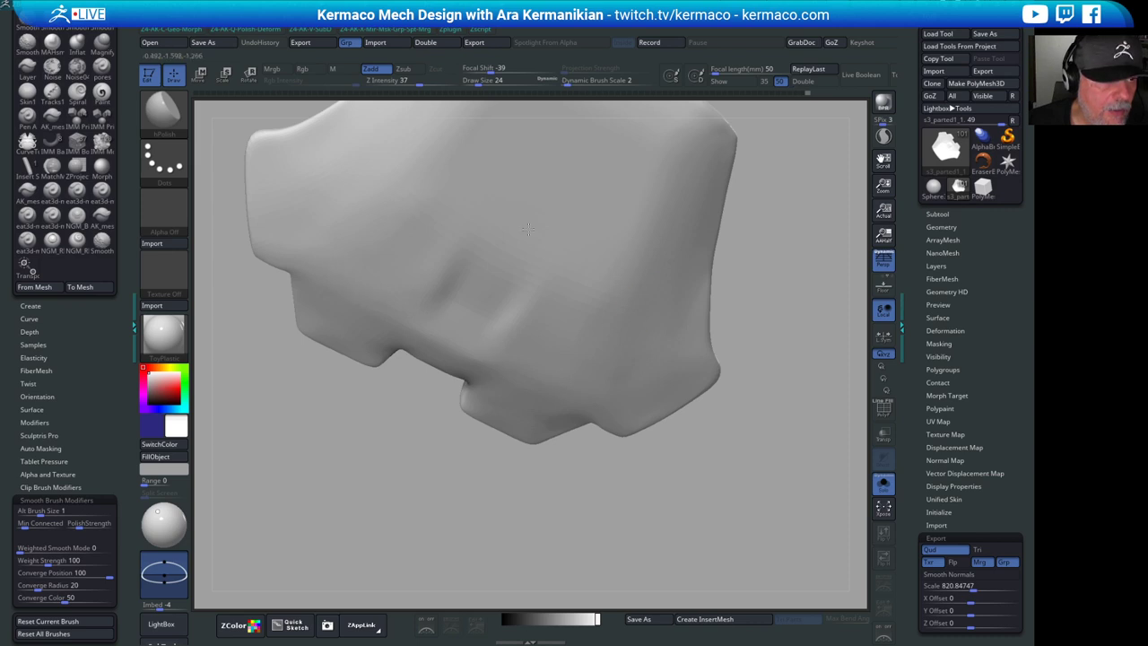
mouse_move(758, 310)
mouse_down()
mouse_move(737, 319)
mouse_move(584, 275)
mouse_up()
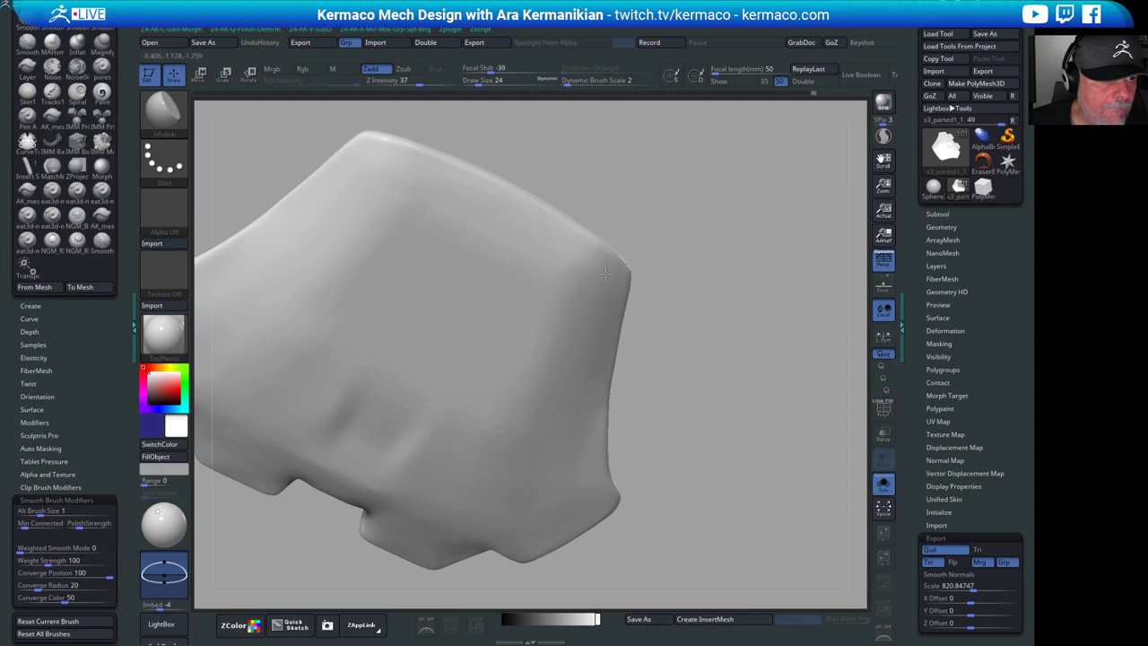
- Polish the panel's outer corner and side edge with hPolish, and smooth the inner face along the rim
mouse_move(632, 333)
mouse_down()
mouse_move(567, 387)
mouse_move(590, 510)
mouse_up()
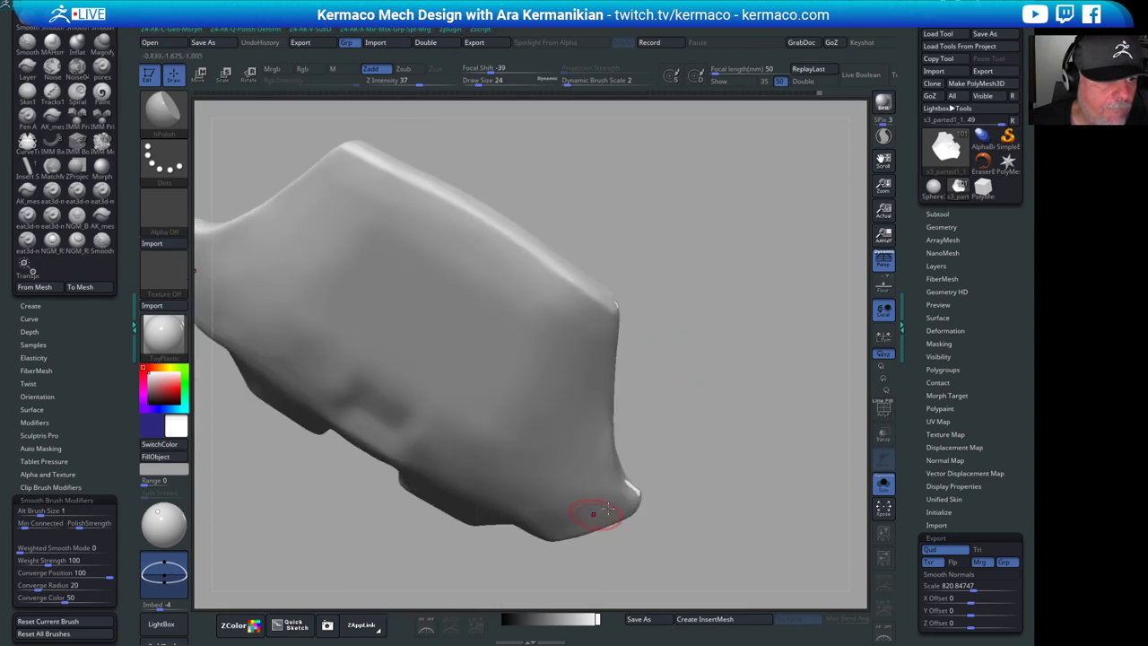
drag(794, 434, 692, 267)
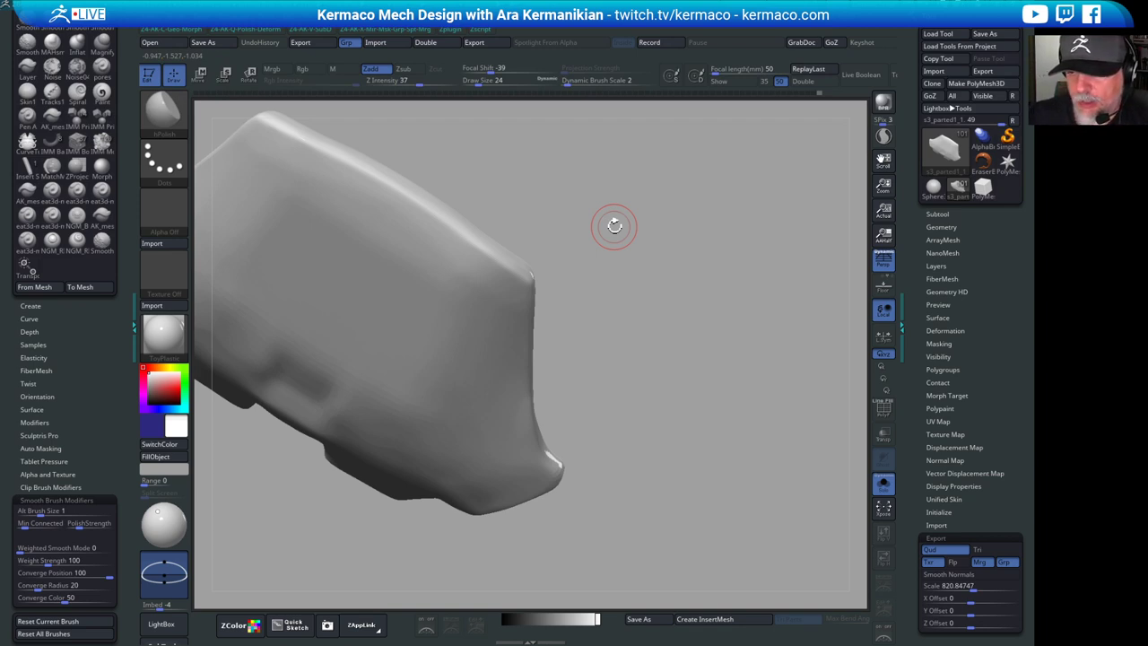
mouse_move(467, 188)
mouse_down()
mouse_move(538, 193)
mouse_move(570, 248)
mouse_move(636, 218)
mouse_up()
mouse_move(826, 260)
mouse_down()
mouse_move(679, 216)
mouse_move(692, 108)
mouse_move(692, 184)
mouse_move(685, 192)
mouse_move(717, 128)
mouse_move(615, 153)
mouse_move(515, 329)
mouse_up()
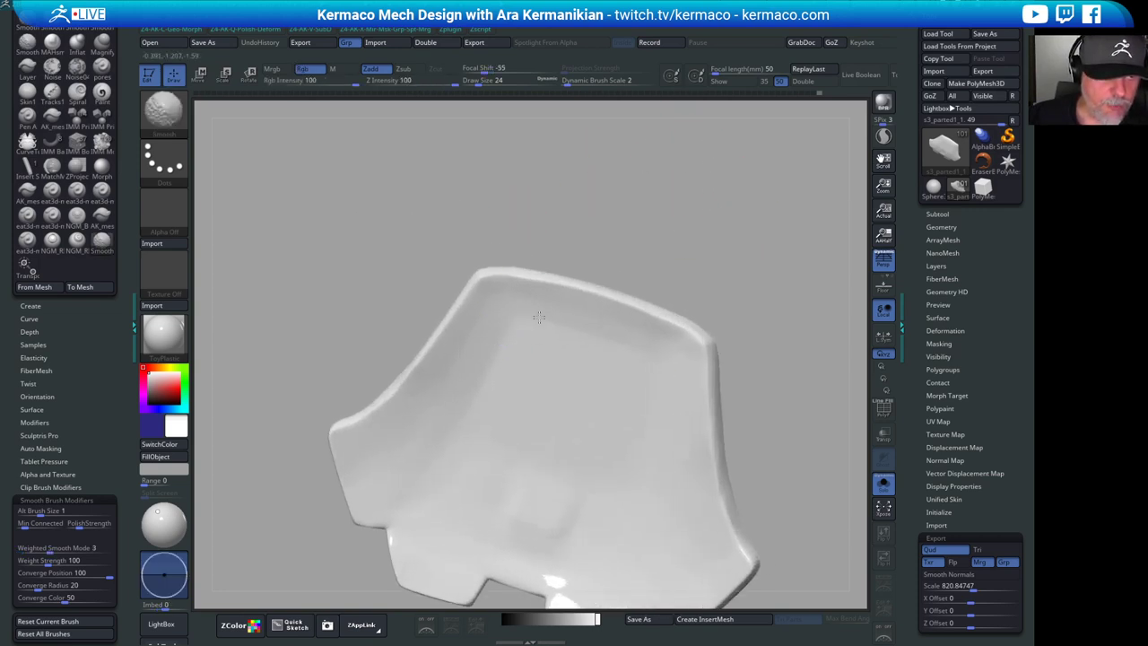
mouse_move(667, 230)
mouse_down()
mouse_move(600, 323)
mouse_move(675, 330)
mouse_move(691, 278)
mouse_move(594, 428)
mouse_move(471, 375)
mouse_up()
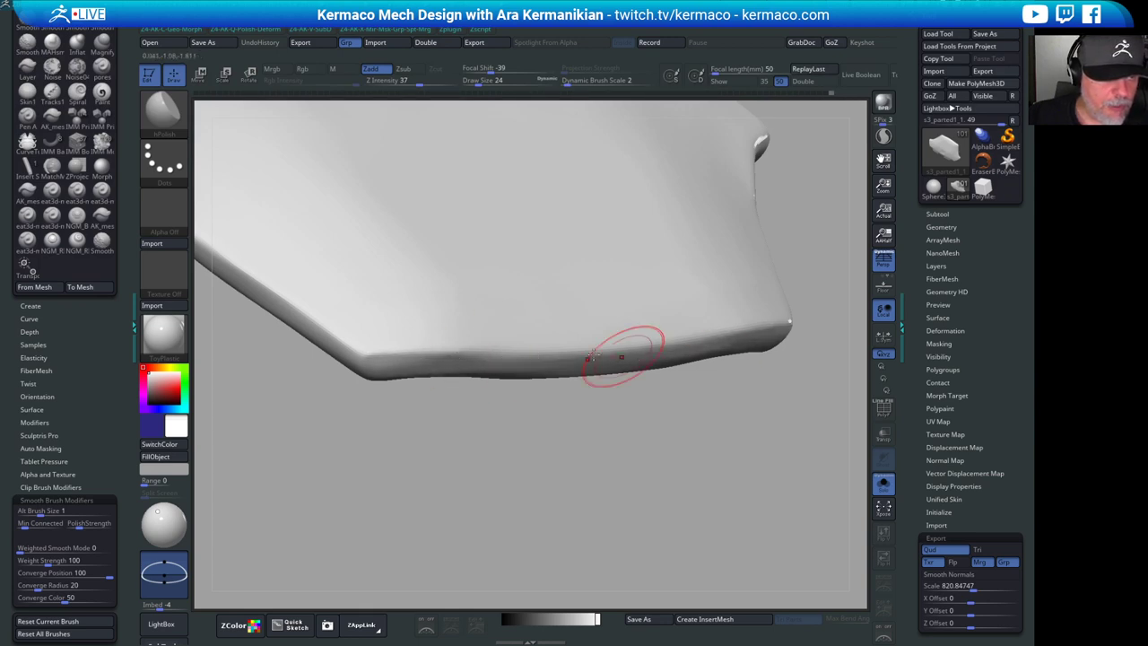
- Flatten the long rim wall opposite the tabs into a clean plane with the hPolish brush
drag(746, 385, 586, 355)
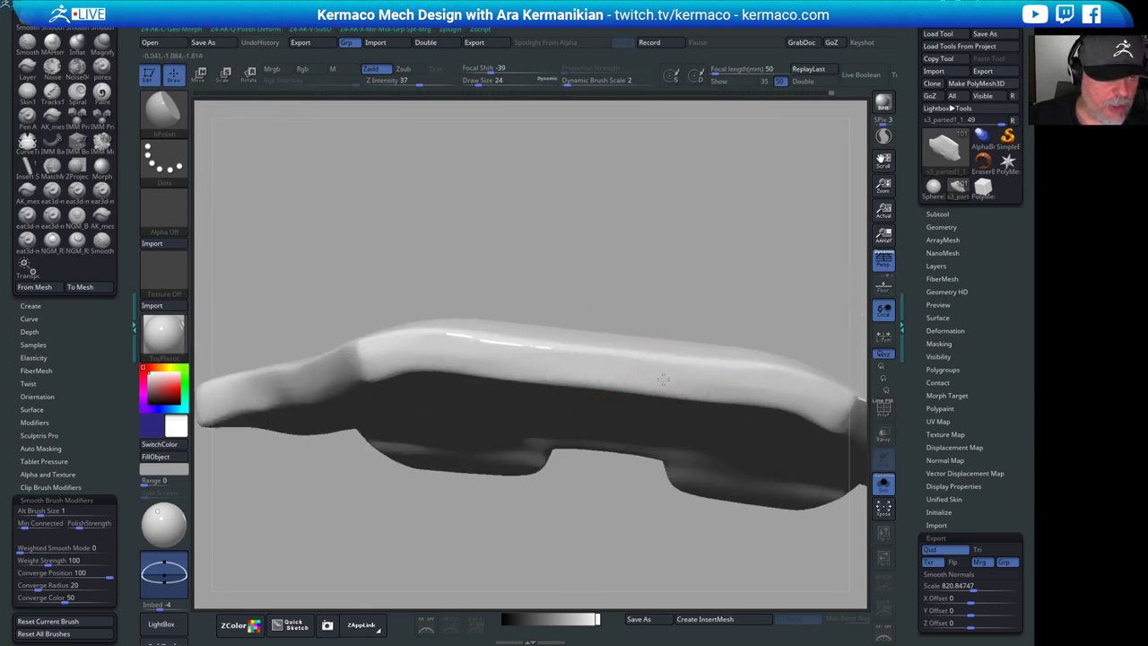
drag(782, 404, 687, 354)
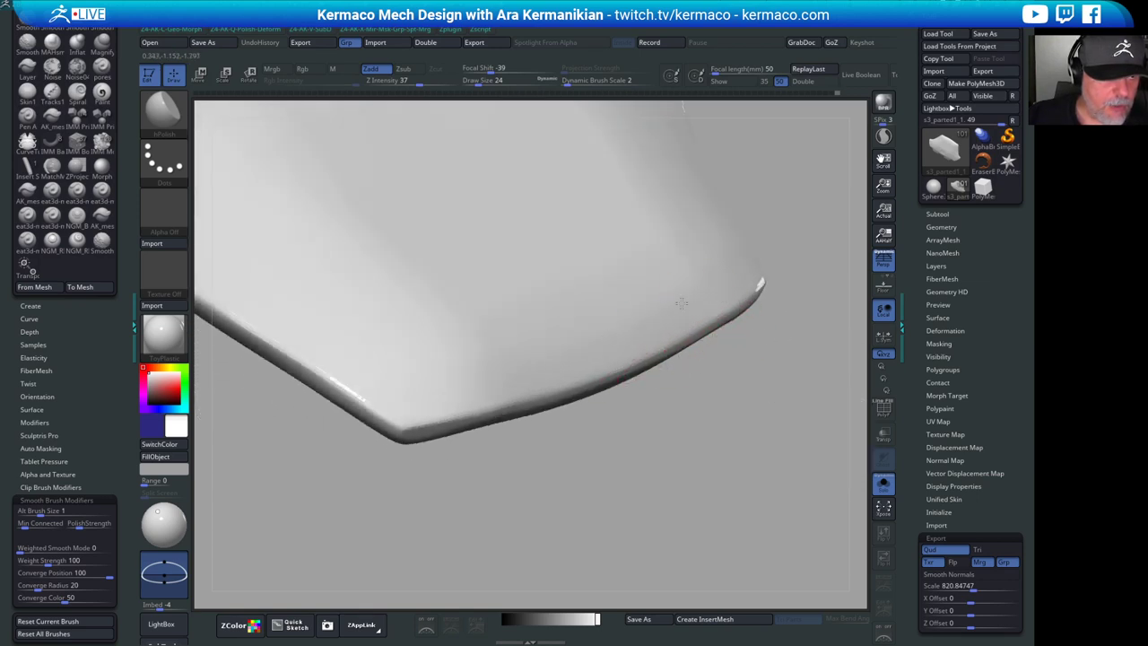
drag(726, 410, 559, 341)
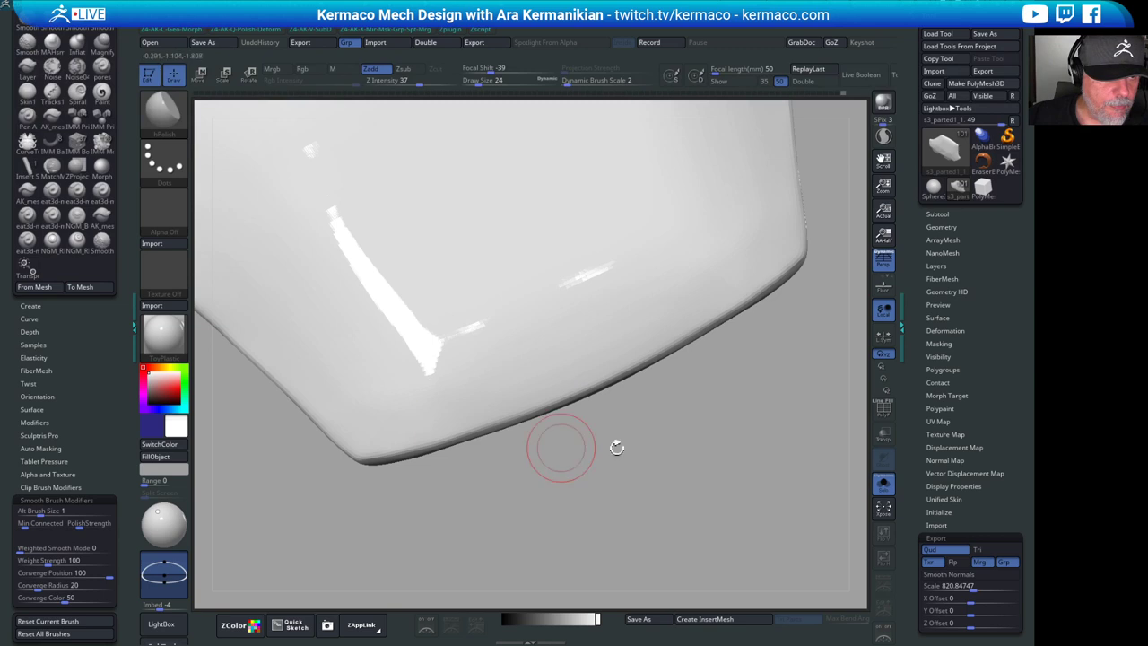
drag(617, 447, 641, 341)
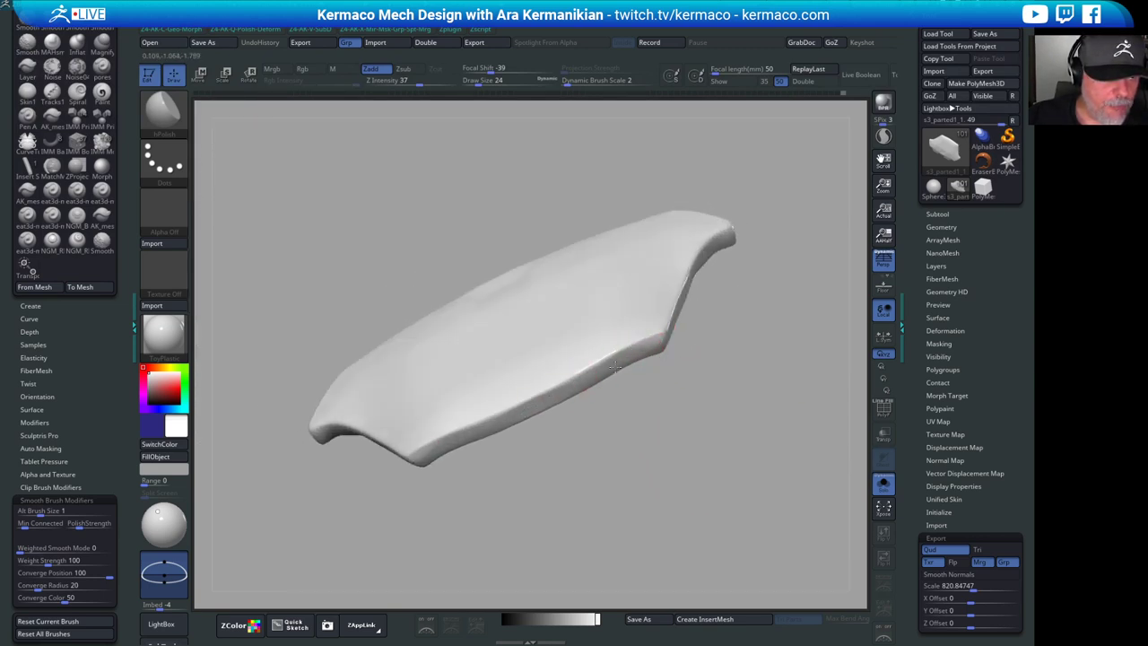
drag(641, 422, 655, 363)
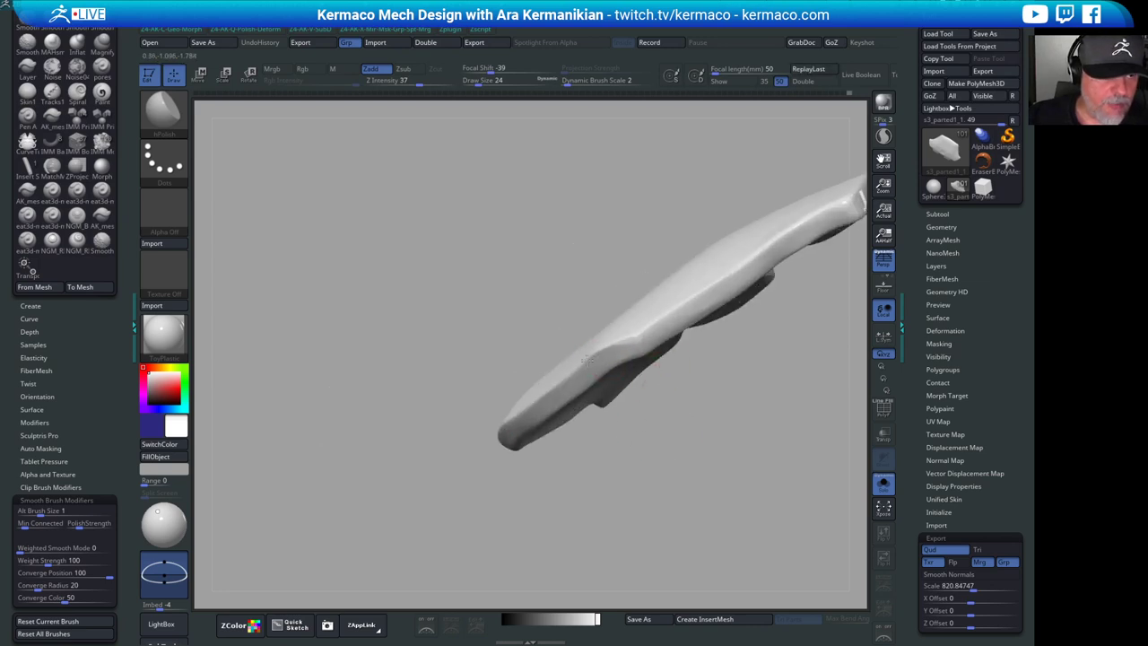
- Smooth the corner where the long rim meets the side edge, and soften the panel face below the tabs
key(shift)
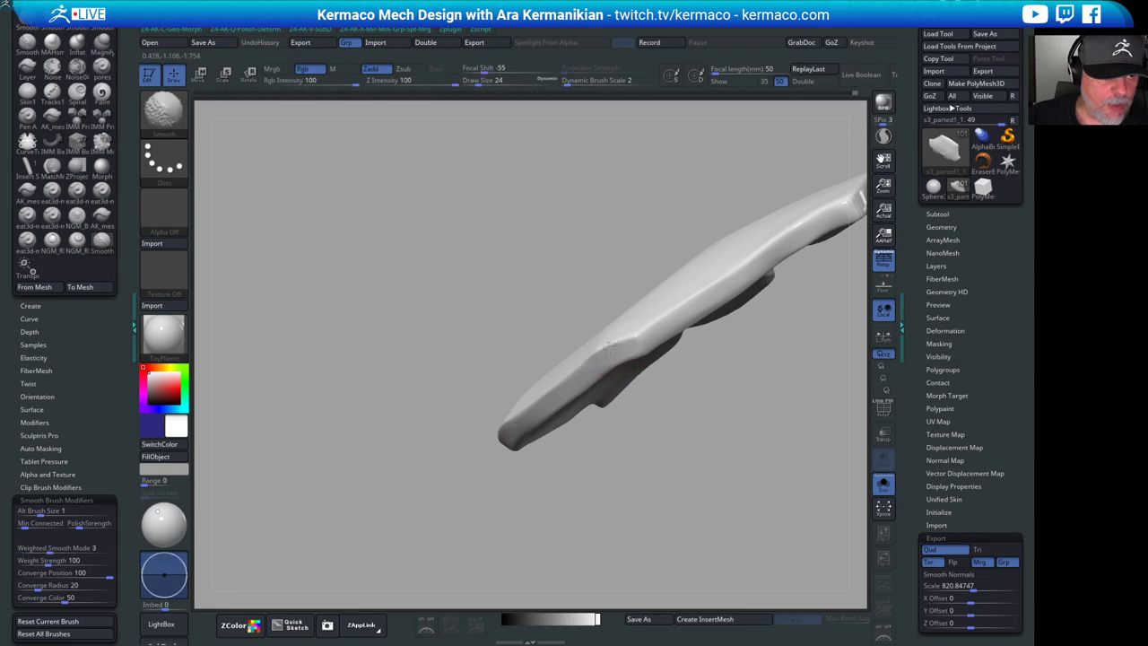
mouse_move(631, 345)
mouse_down()
mouse_move(674, 425)
mouse_move(715, 374)
mouse_move(725, 439)
mouse_move(776, 400)
mouse_move(777, 466)
mouse_move(675, 439)
mouse_up()
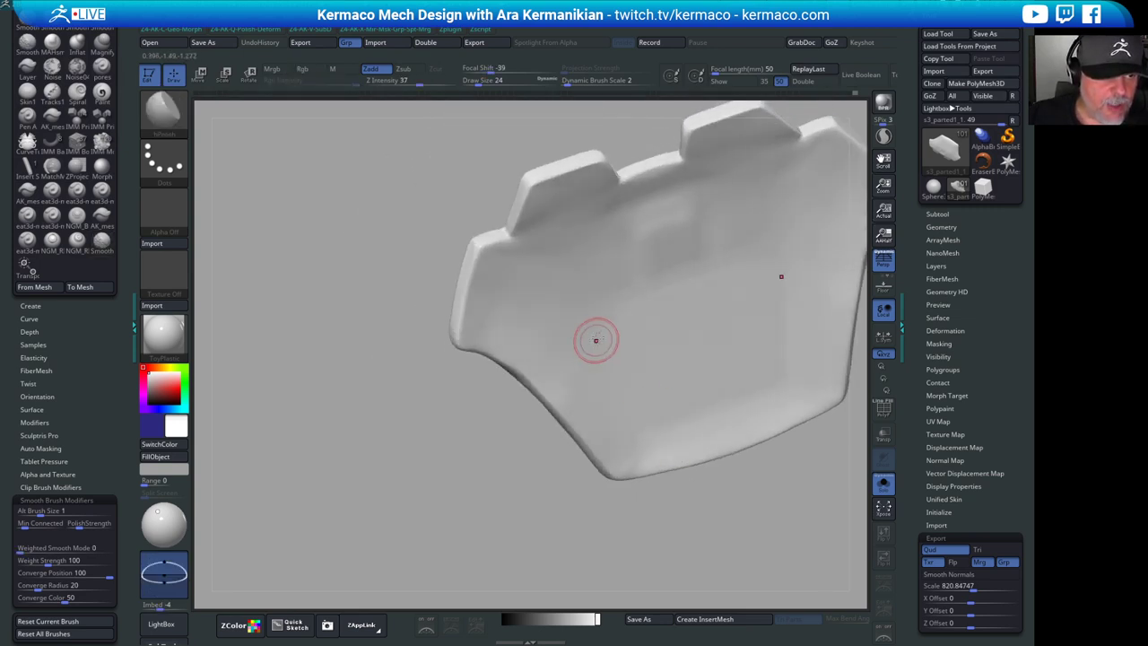
key(shift)
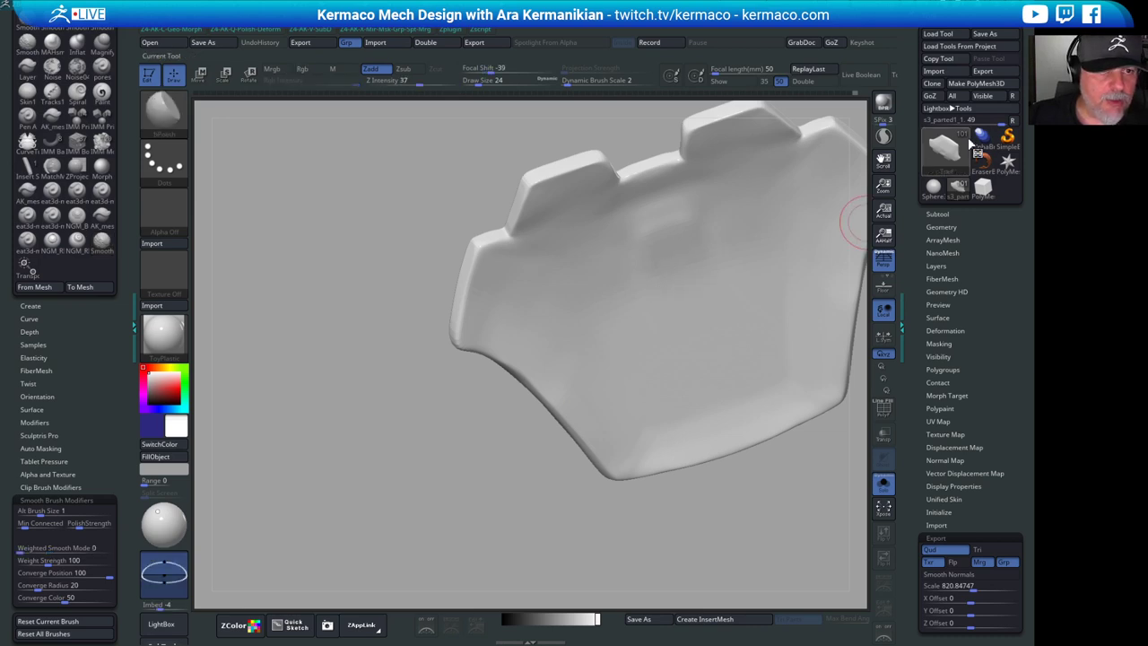
- Check the panel's polygon count and examine its wireframe across the face and along the rim
mouse_move(951, 148)
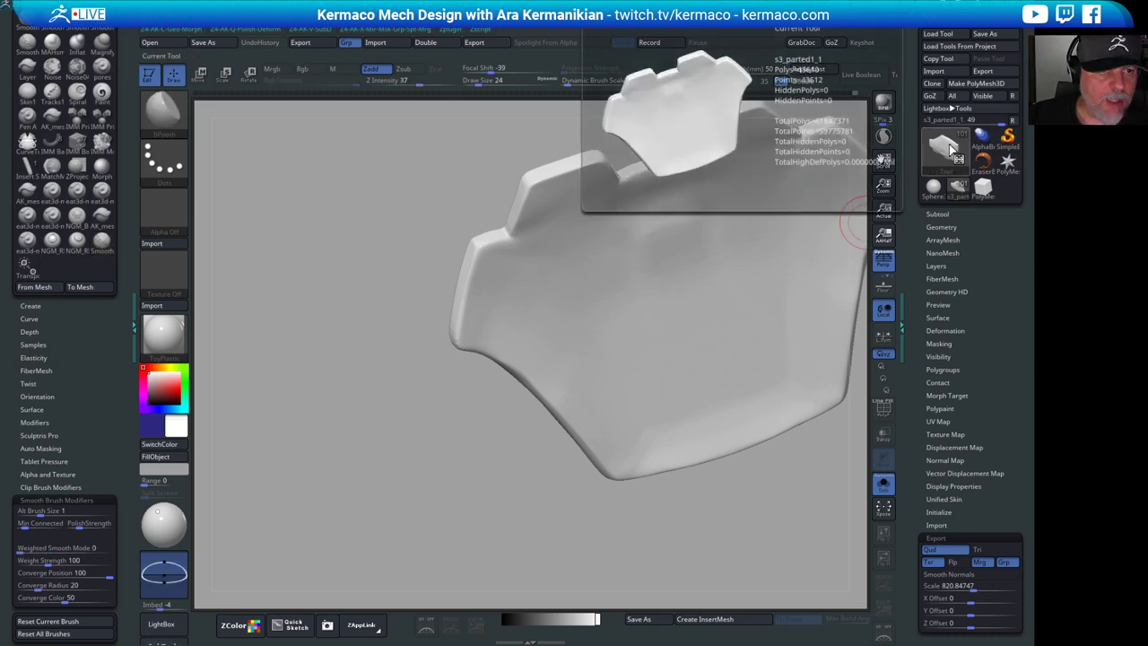
click(887, 267)
click(887, 267)
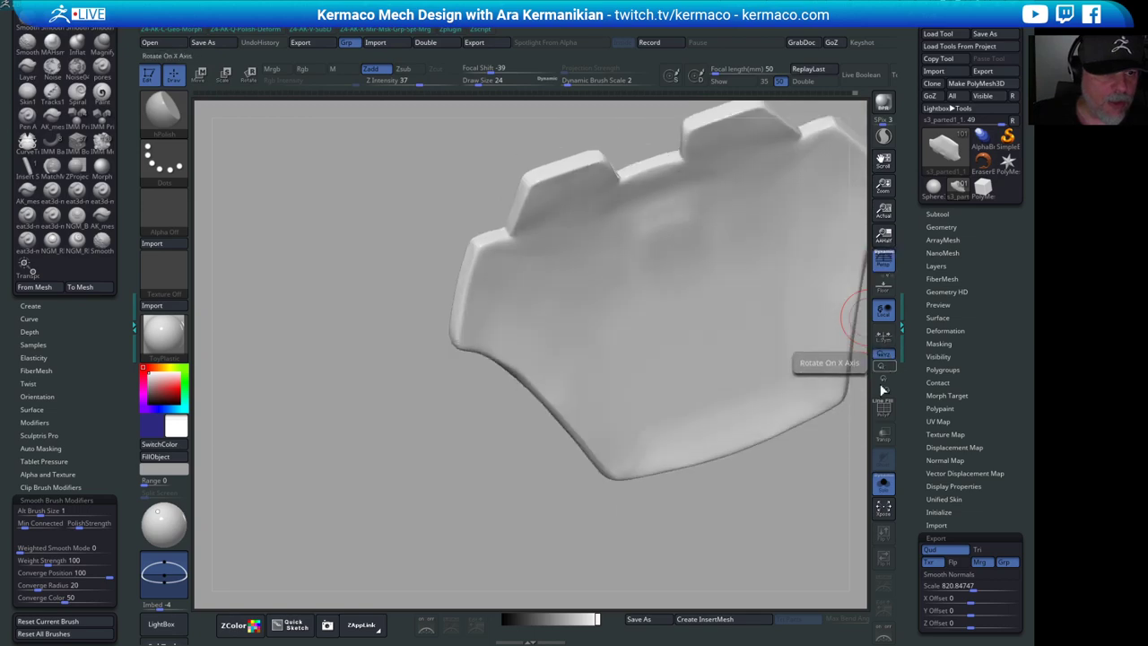
click(888, 409)
drag(702, 512, 742, 309)
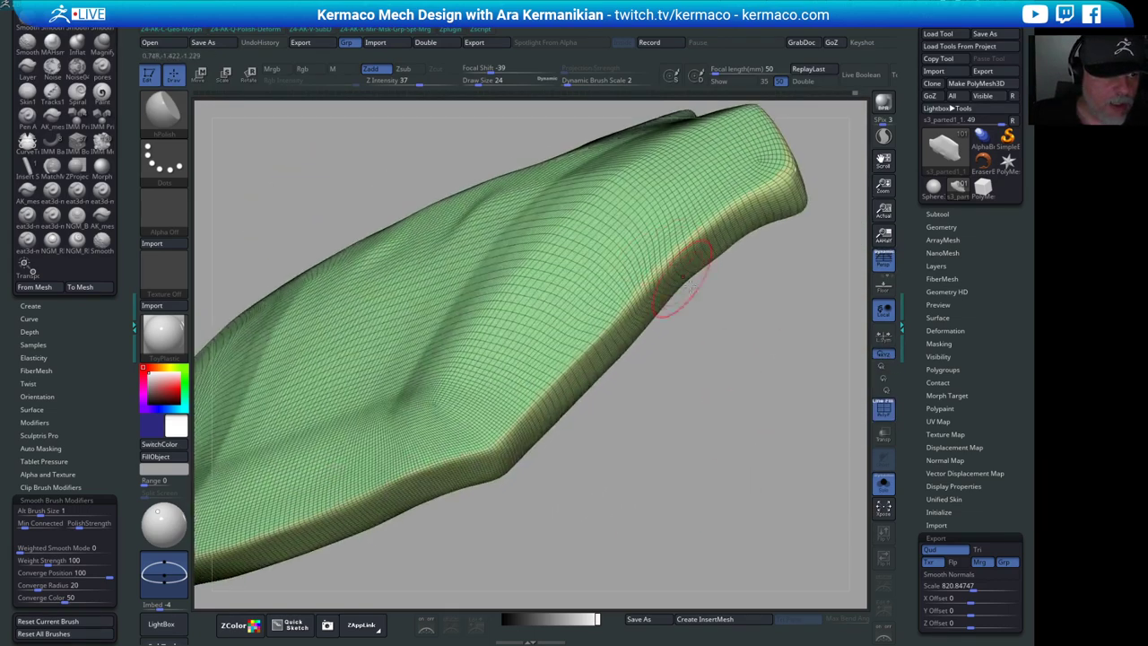
drag(737, 368, 859, 350)
click(884, 410)
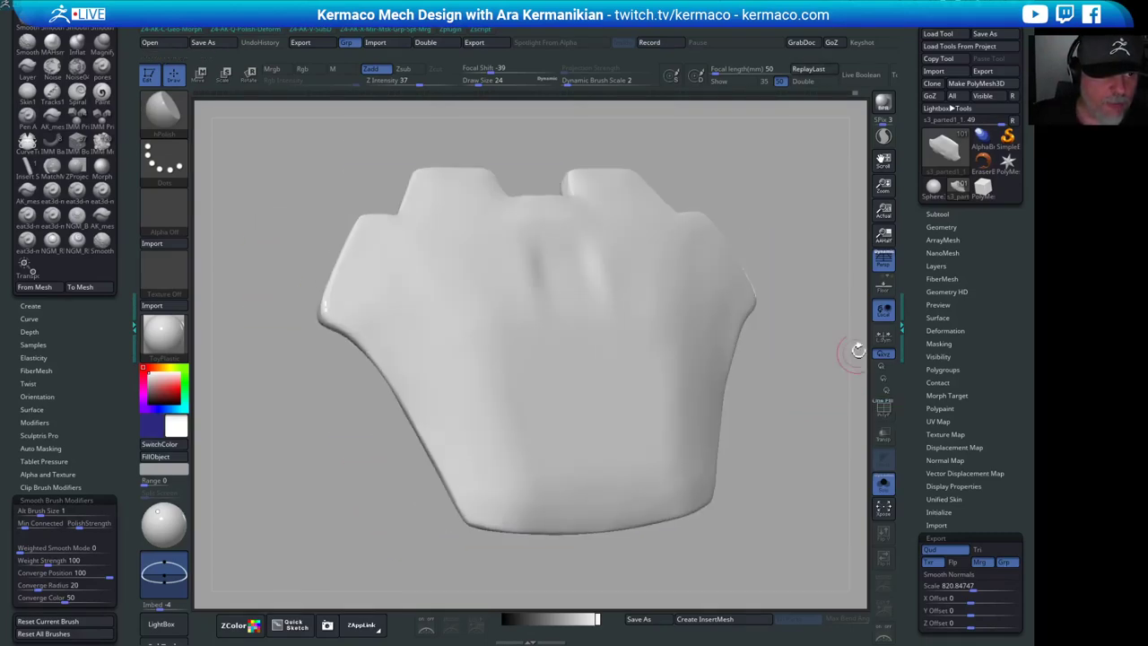
- Duplicate the polished panel s3_parted1_1 as a separate subtool
click(957, 213)
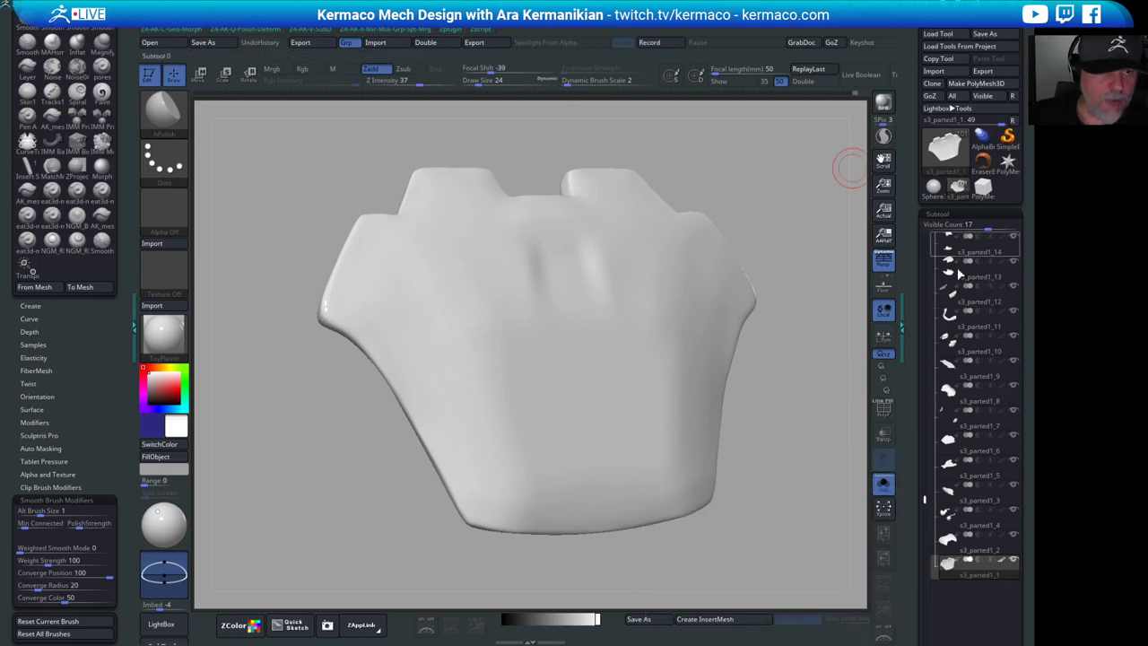
scroll(951, 449, down, 5)
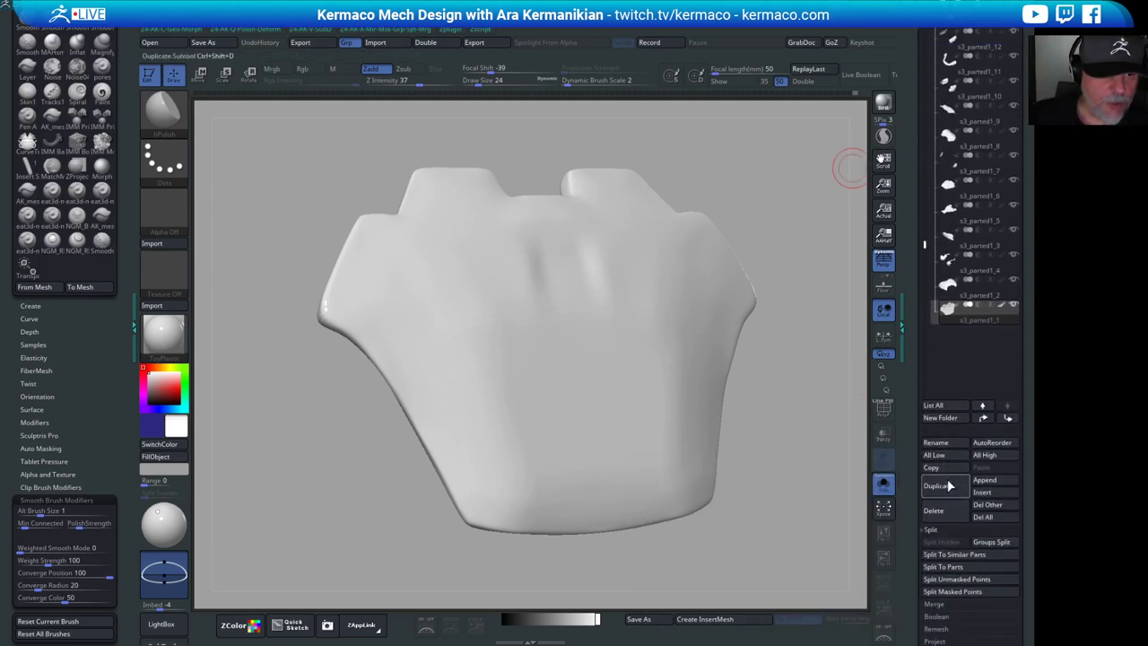
click(949, 486)
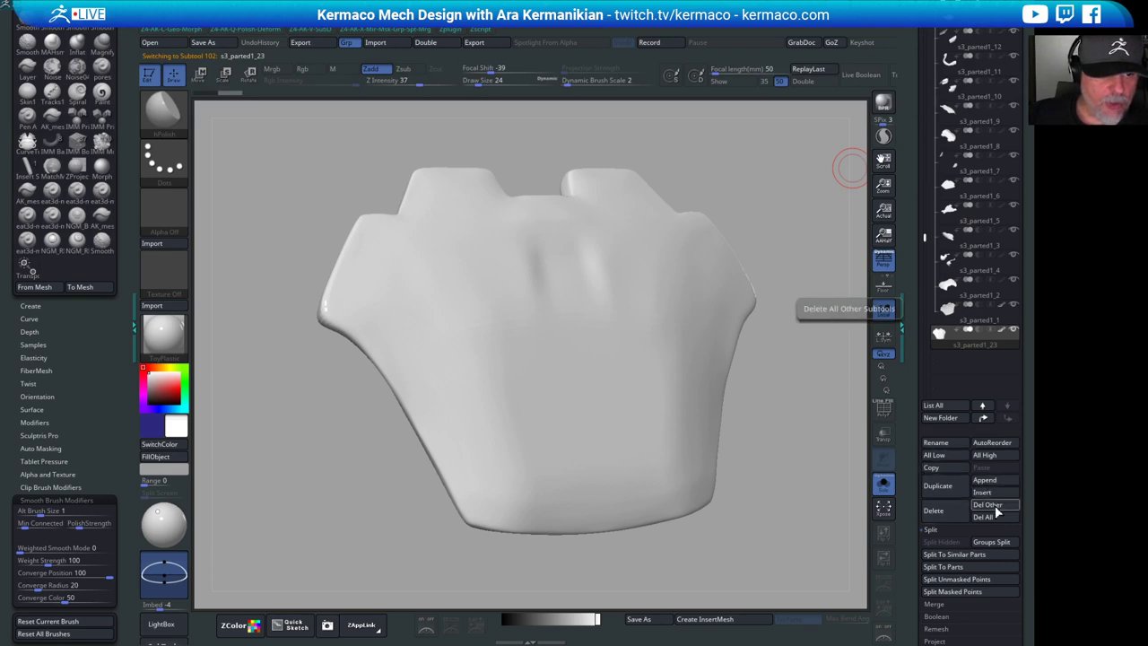
scroll(909, 381, down, 4)
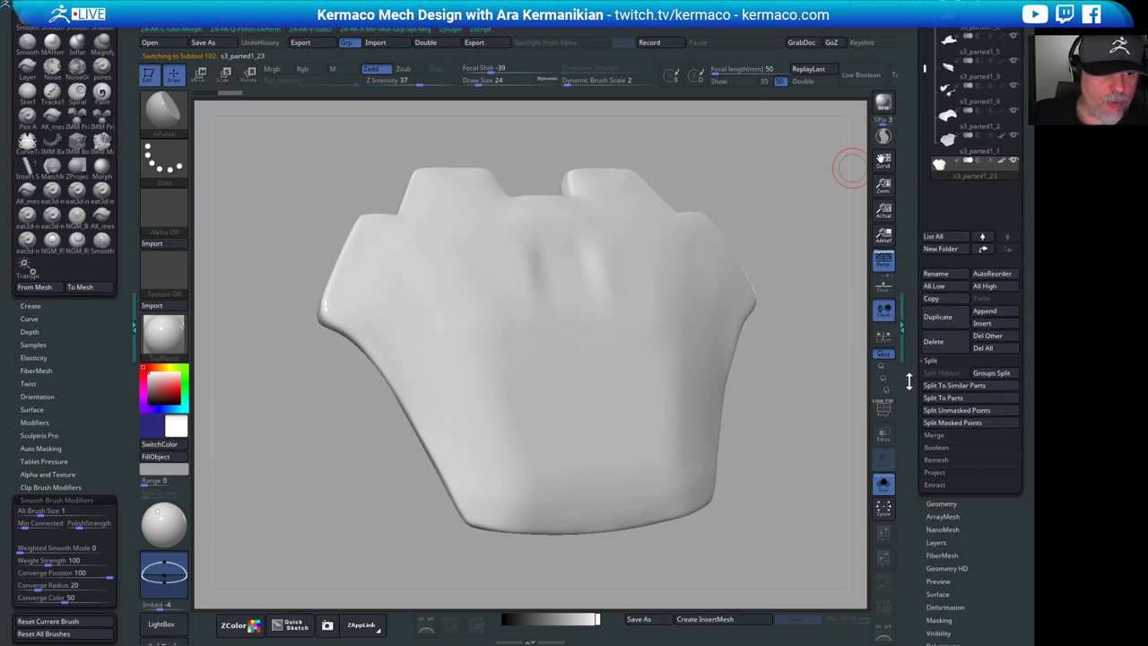
- Open the EdgeLoop settings and examine the chest plate's mesh topology on the front and back with the polyframe shown
click(940, 498)
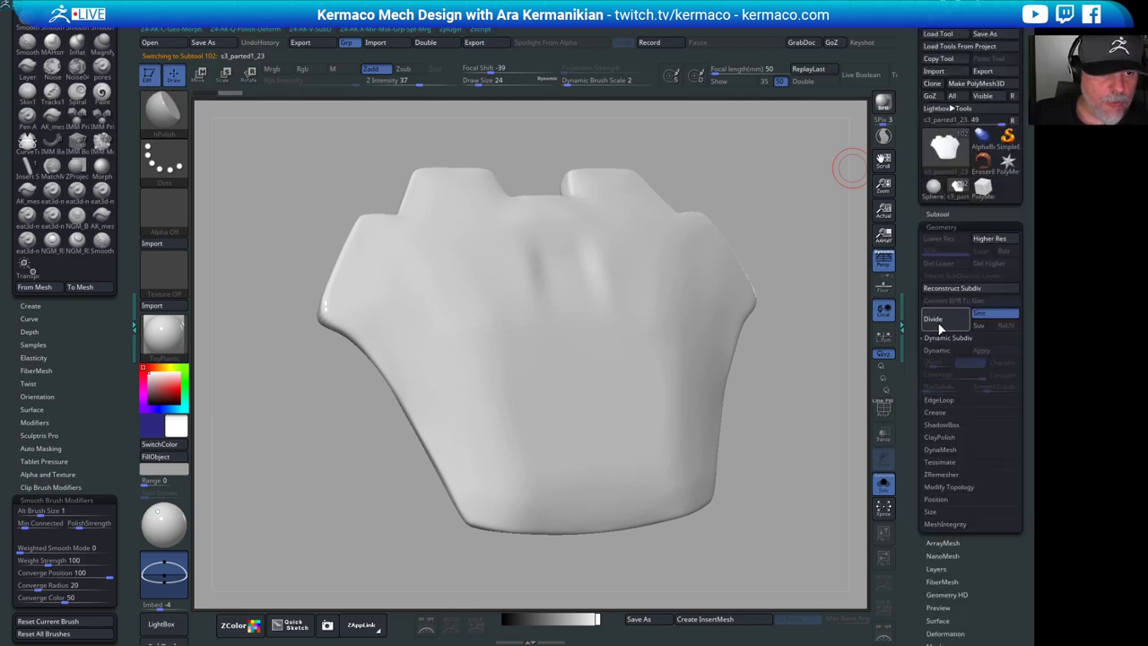
click(937, 400)
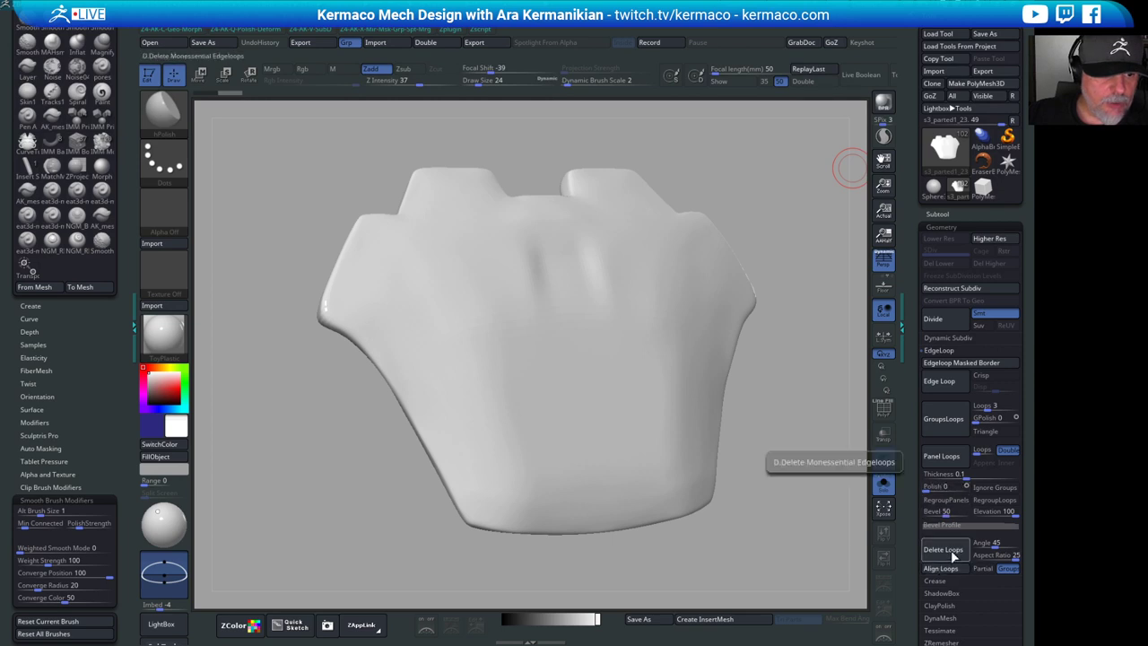
drag(777, 522, 725, 515)
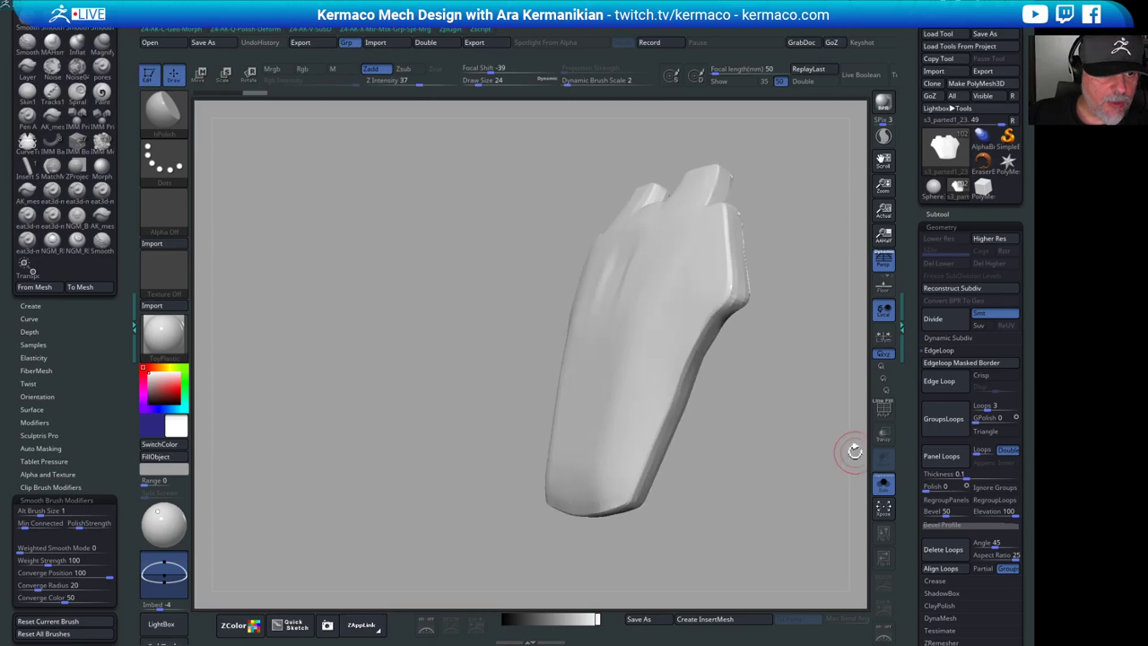
click(884, 414)
drag(771, 456, 909, 135)
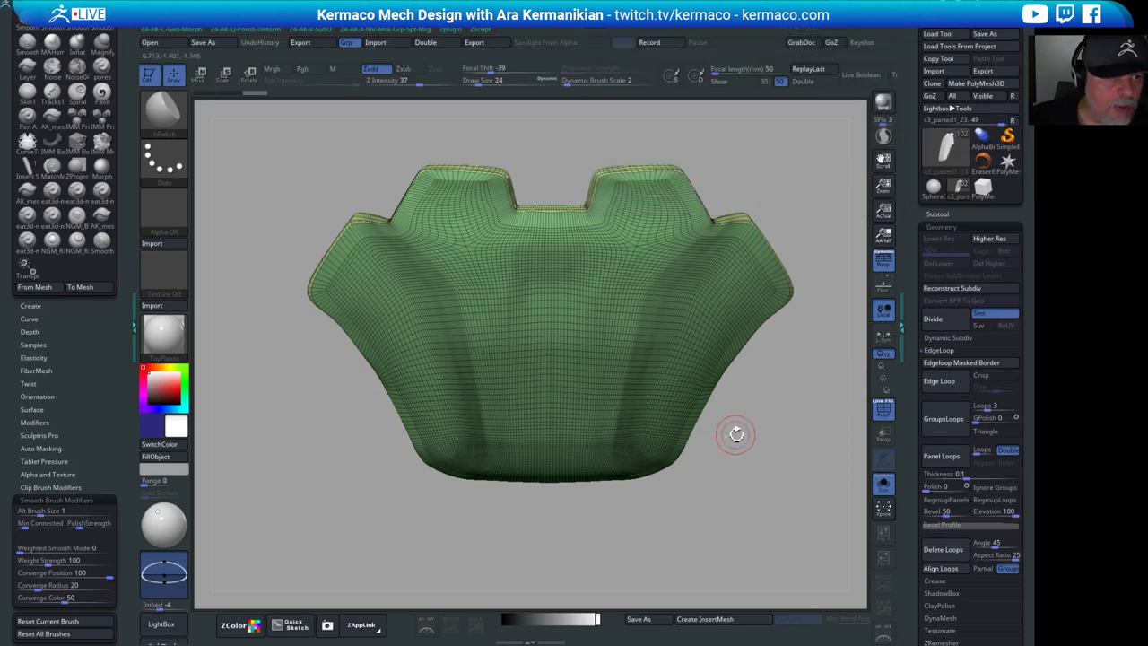
mouse_move(735, 430)
mouse_down()
mouse_move(757, 445)
mouse_move(759, 408)
mouse_up()
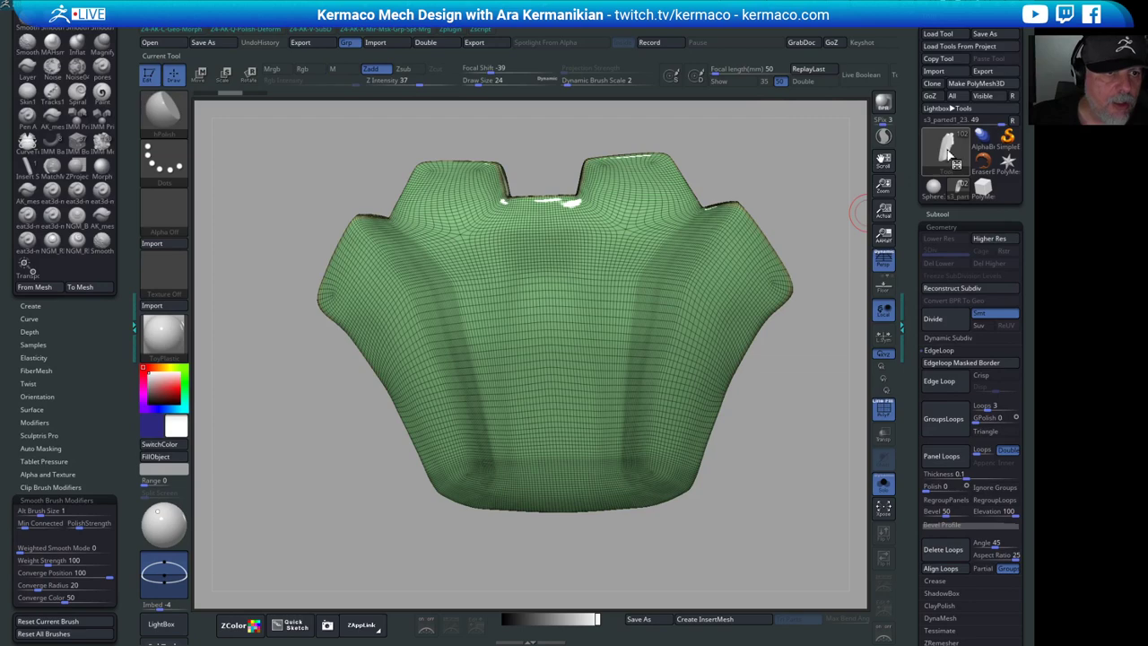
mouse_move(951, 150)
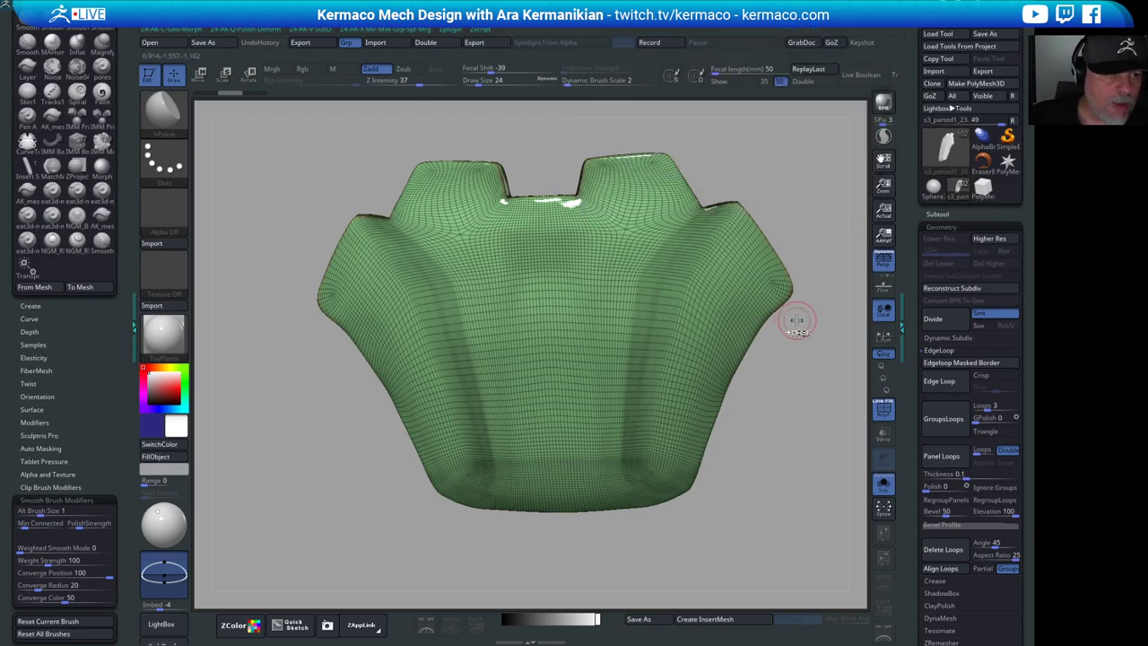
shift+drag(799, 385, 827, 371)
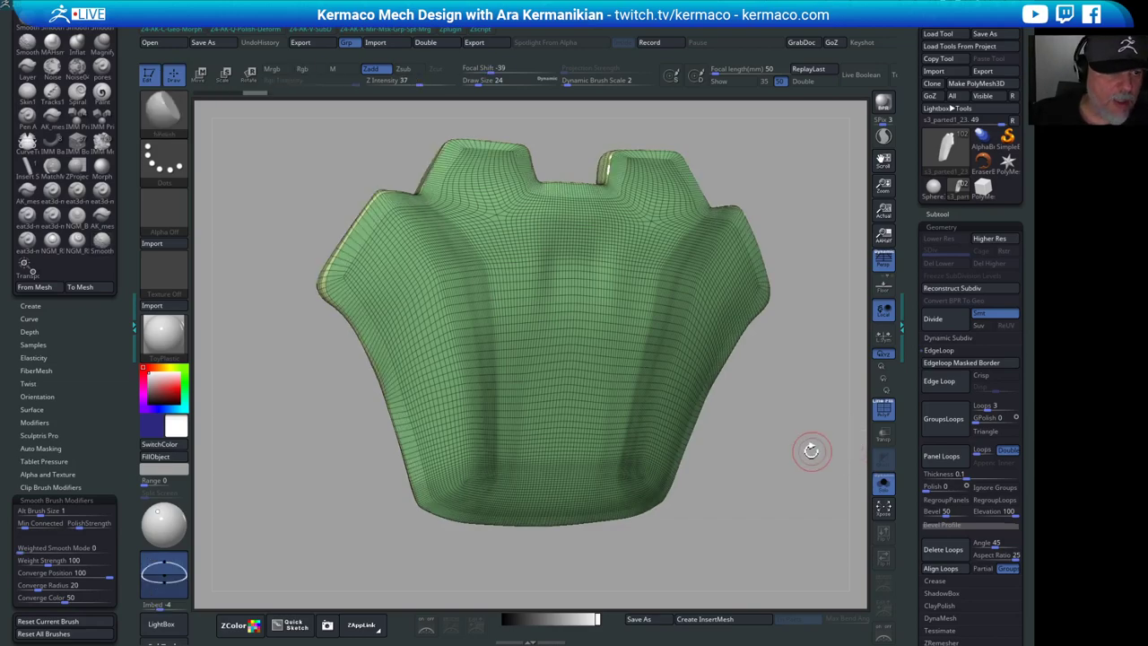
mouse_move(810, 451)
mouse_down()
mouse_move(731, 396)
mouse_move(879, 432)
mouse_up()
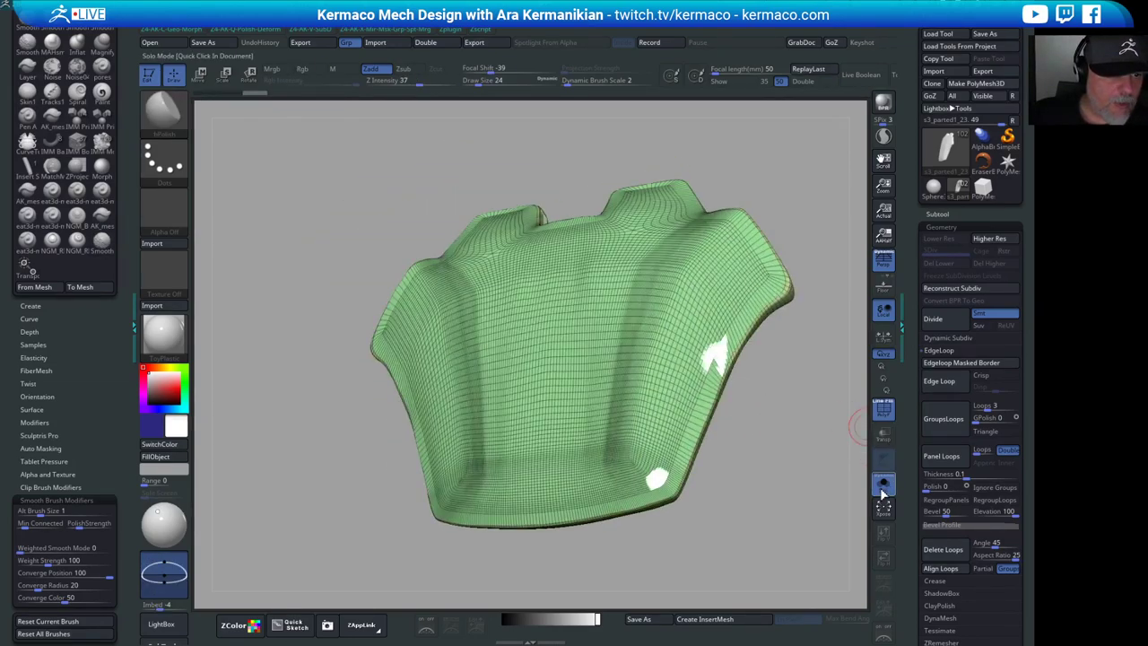
click(883, 411)
drag(782, 466, 752, 463)
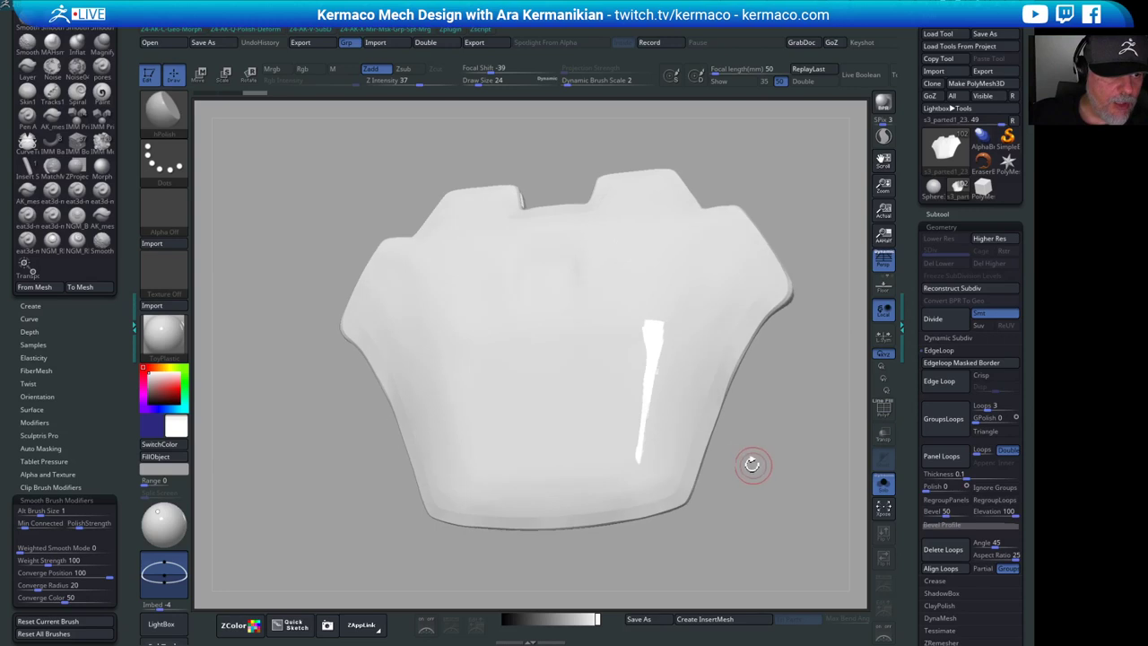
drag(709, 393, 634, 479)
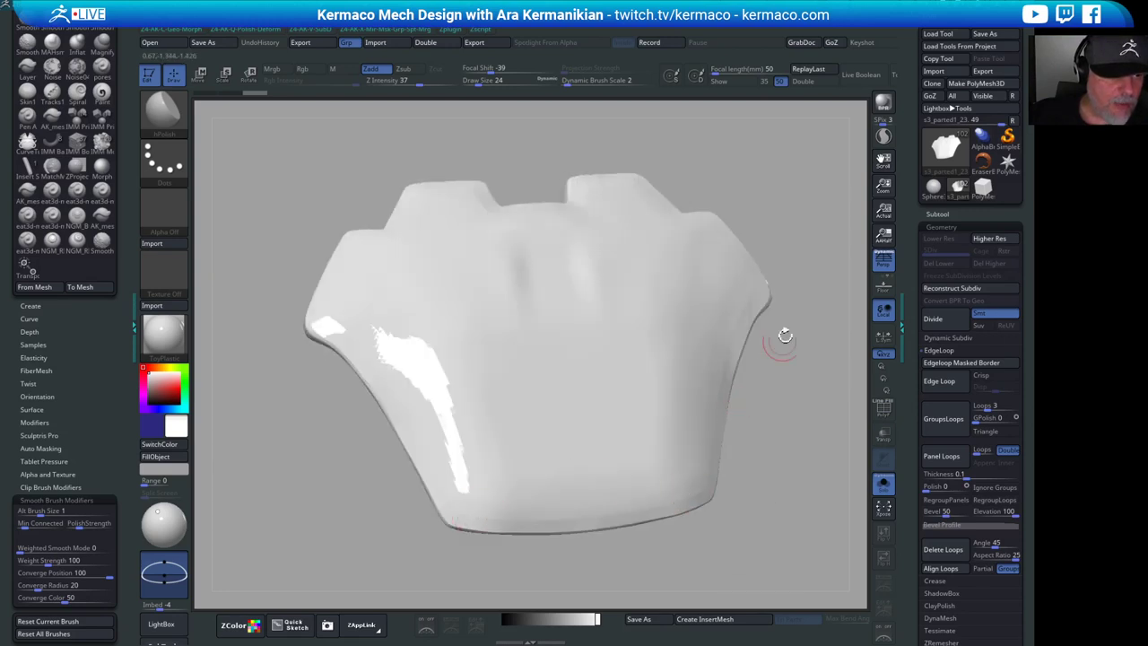
- Smooth the chest plate's upper tab and the middle of its front surface, comparing the strokes through undo and redo
drag(793, 185, 770, 244)
shift+drag(624, 186, 616, 183)
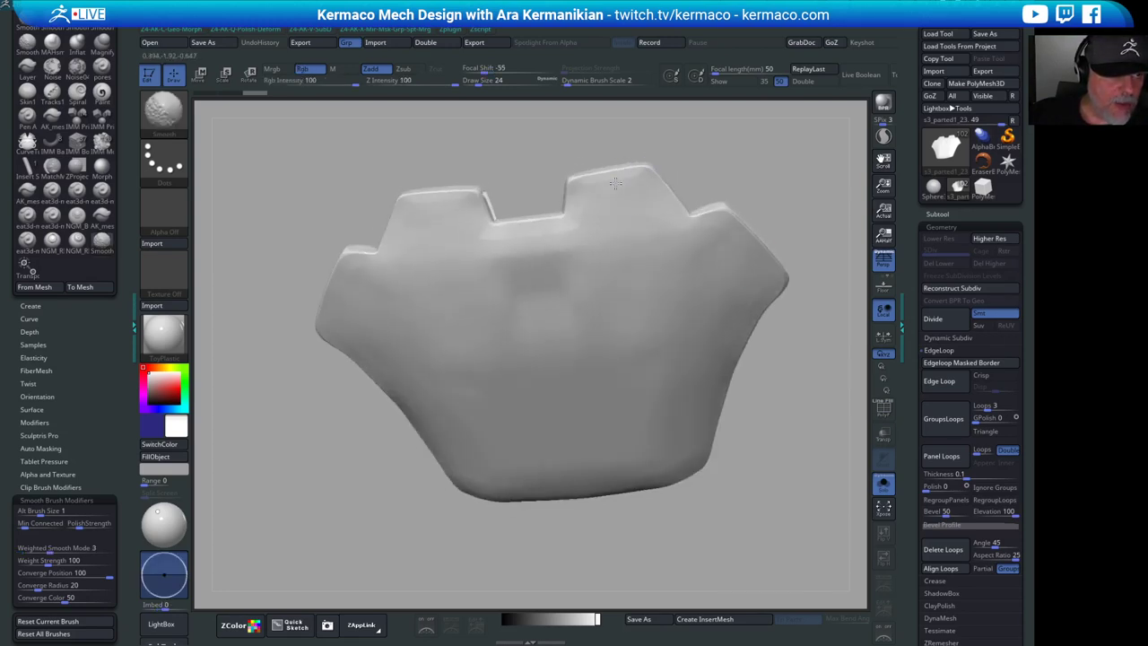
key(ctrl+z)
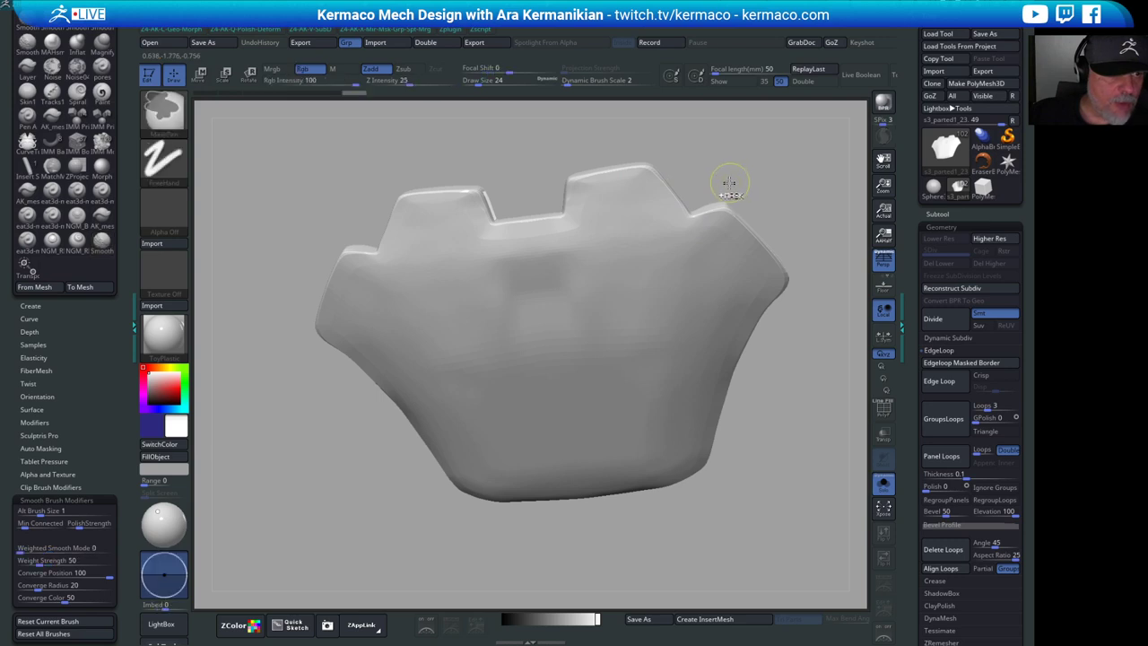
drag(662, 214, 653, 204)
key(ctrl+z)
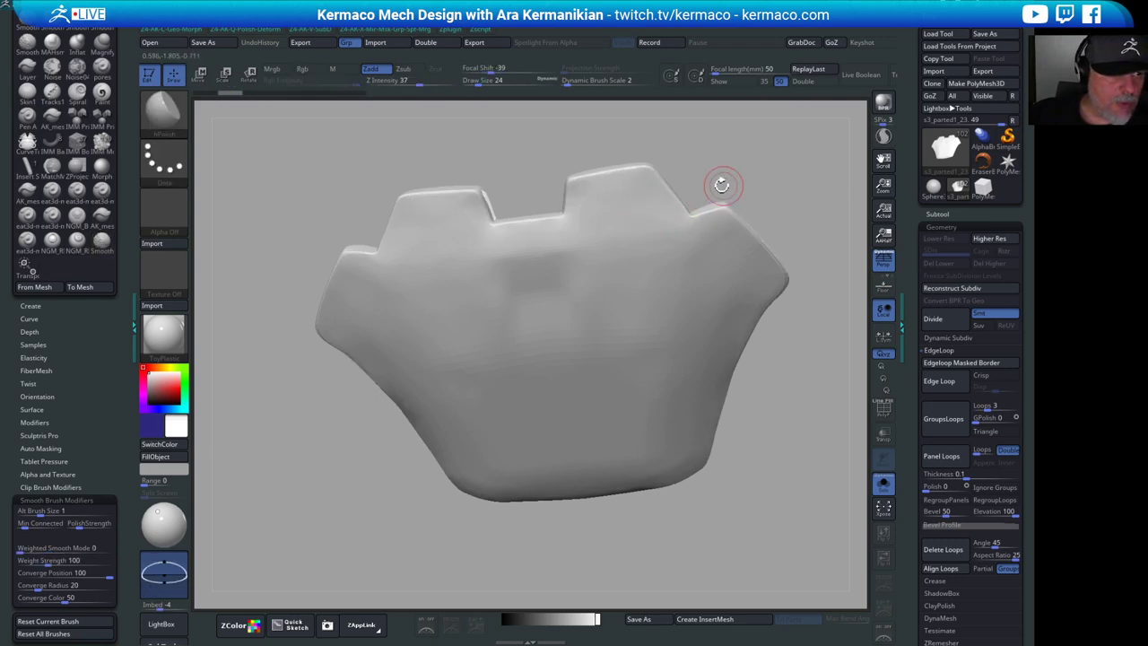
key(ctrl+shift+z)
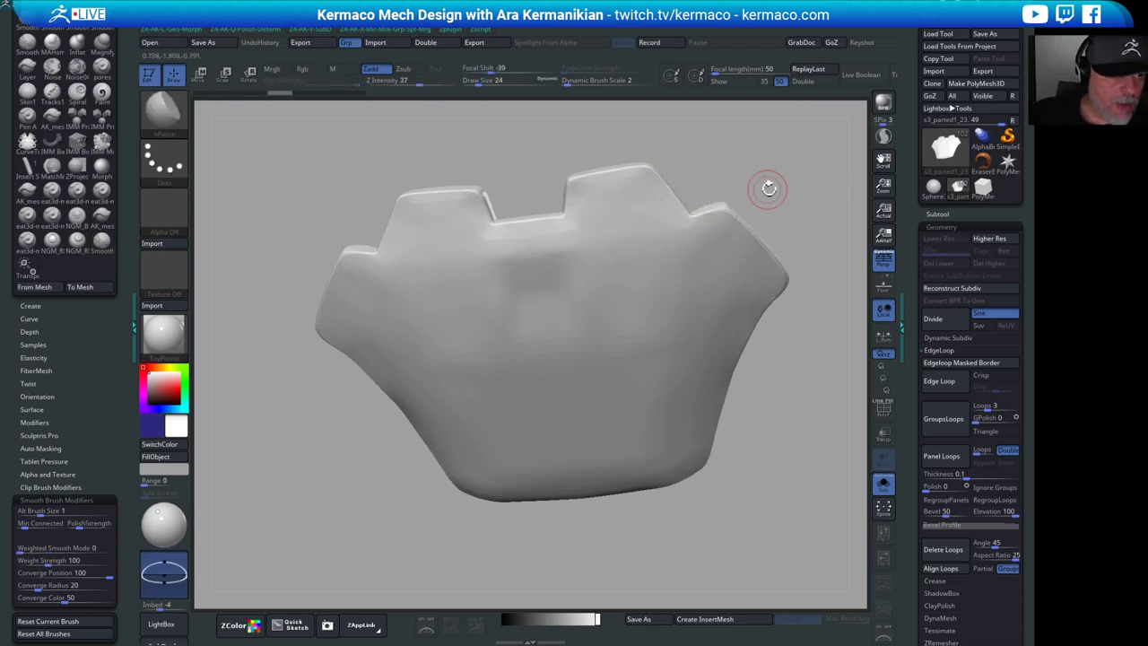
mouse_move(768, 189)
mouse_down()
mouse_move(781, 189)
mouse_move(781, 144)
mouse_move(751, 165)
mouse_move(839, 216)
mouse_move(764, 213)
mouse_move(799, 236)
mouse_move(793, 199)
mouse_move(846, 180)
mouse_up()
shift+drag(449, 362, 515, 347)
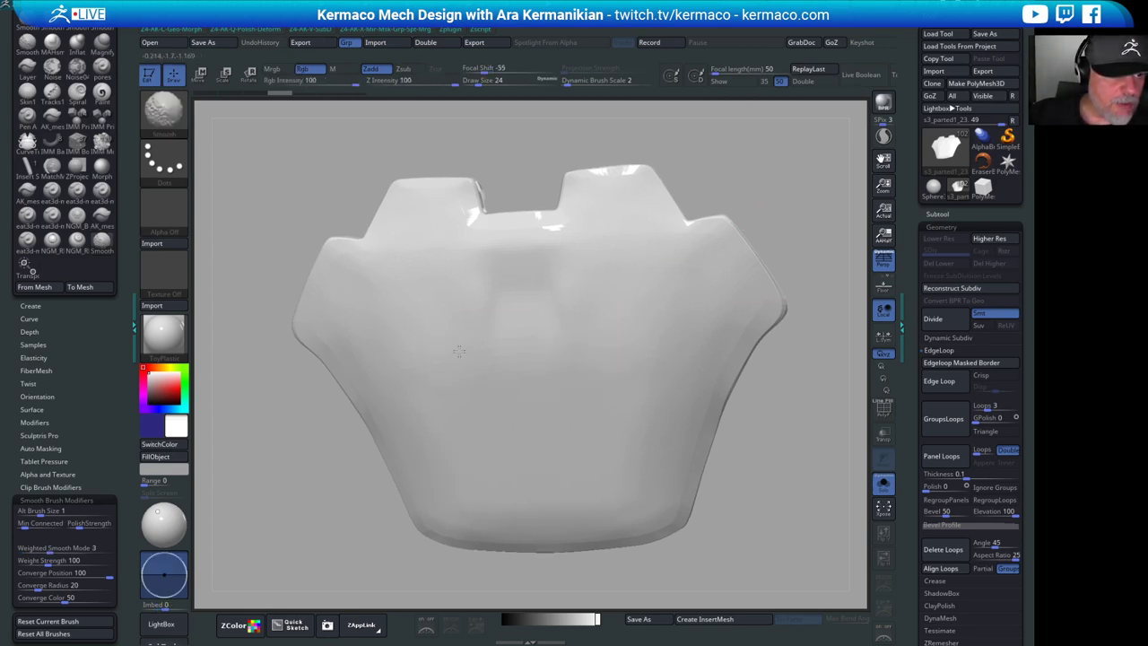
- Examine the chest plate's surface, lower edge and inner side from several angles
mouse_move(803, 244)
mouse_down()
mouse_move(714, 224)
mouse_move(835, 230)
mouse_move(769, 246)
mouse_move(802, 295)
mouse_move(802, 327)
mouse_up()
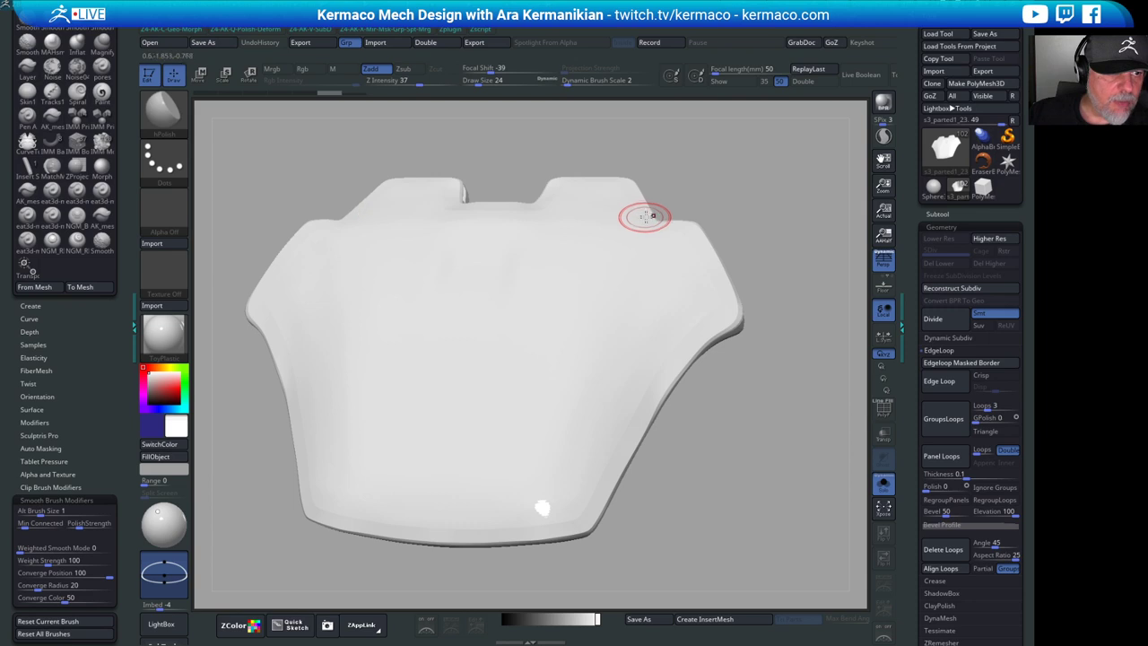
drag(686, 530, 783, 502)
mouse_move(764, 459)
alt+mouse_down()
mouse_move(825, 465)
mouse_move(728, 436)
mouse_move(728, 411)
mouse_move(610, 302)
alt+mouse_up()
key(shift)
mouse_move(614, 344)
mouse_down()
mouse_move(681, 354)
mouse_move(844, 457)
mouse_up()
mouse_move(758, 428)
alt+mouse_down()
mouse_move(815, 433)
mouse_move(792, 423)
mouse_move(797, 430)
alt+mouse_up()
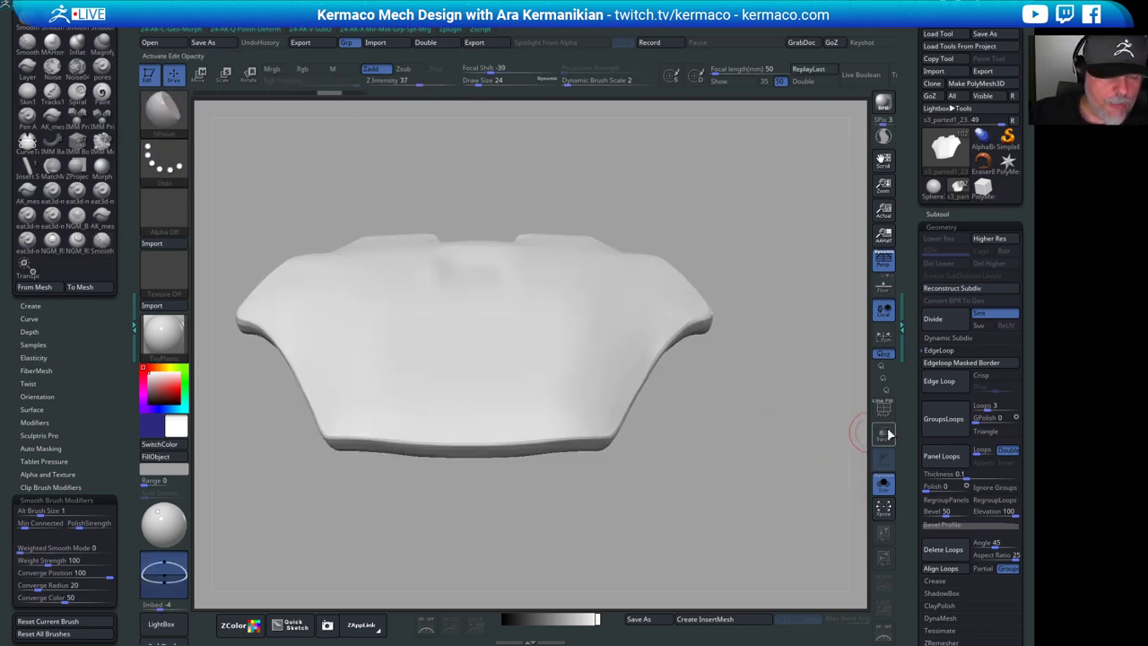
drag(797, 389, 722, 353)
drag(760, 395, 710, 312)
drag(819, 187, 761, 191)
- Show the polyframe and activate the ZModeler brush at the pointed side corner of the plate's rim
key(shift+f)
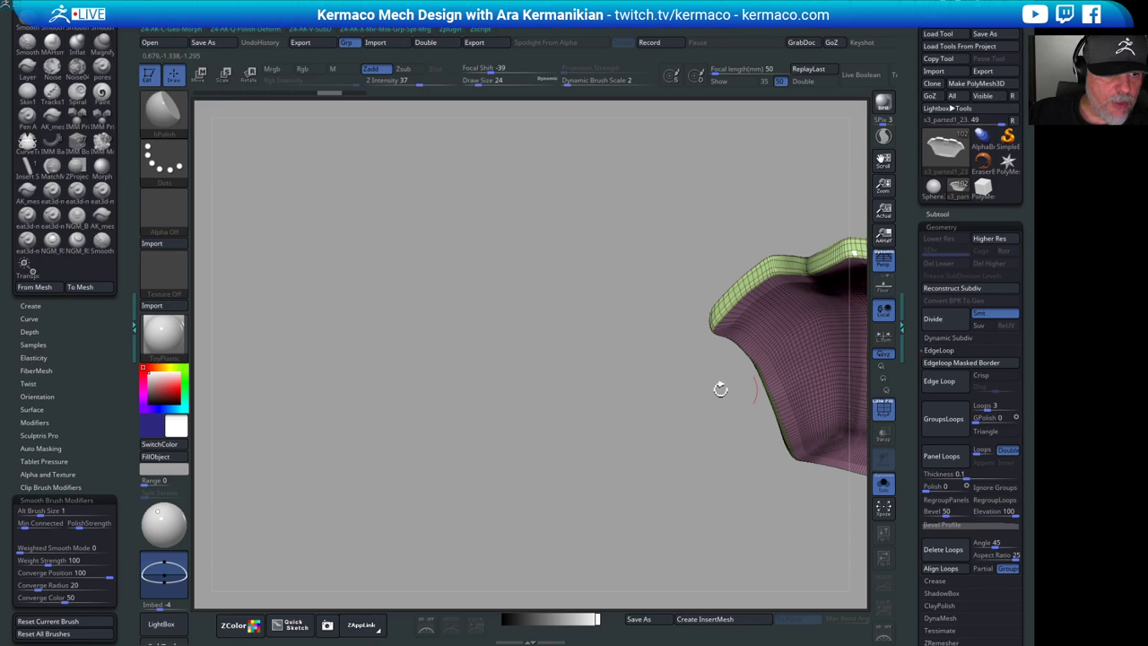
drag(534, 431, 660, 306)
drag(773, 218, 664, 289)
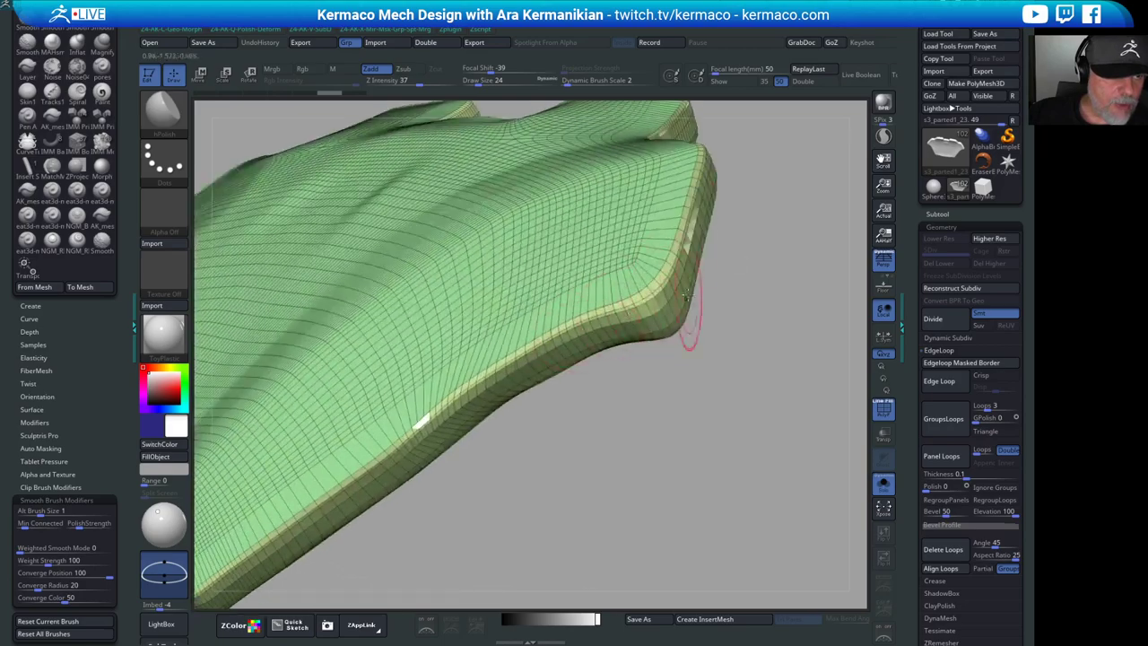
mouse_move(556, 341)
mouse_down()
mouse_move(707, 265)
mouse_move(747, 341)
mouse_move(682, 300)
mouse_move(787, 341)
mouse_up()
key(b)
key(z)
key(m)
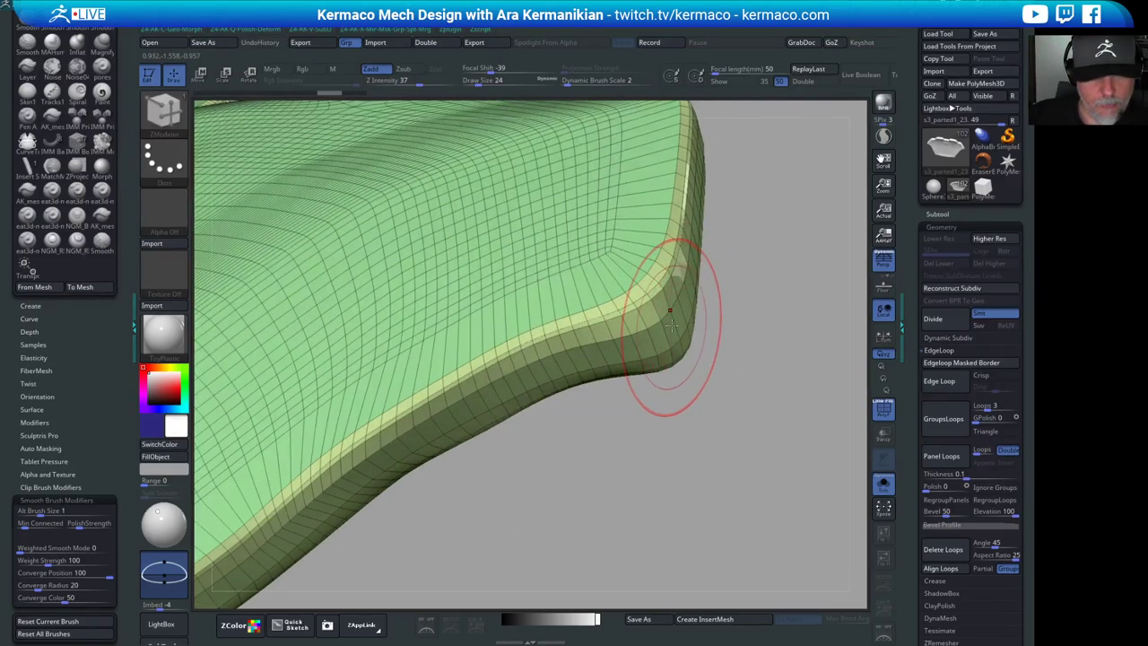
- Try to extrude the plate's rim polygroup outward with QMesh targeting Polygroup All
key(space)
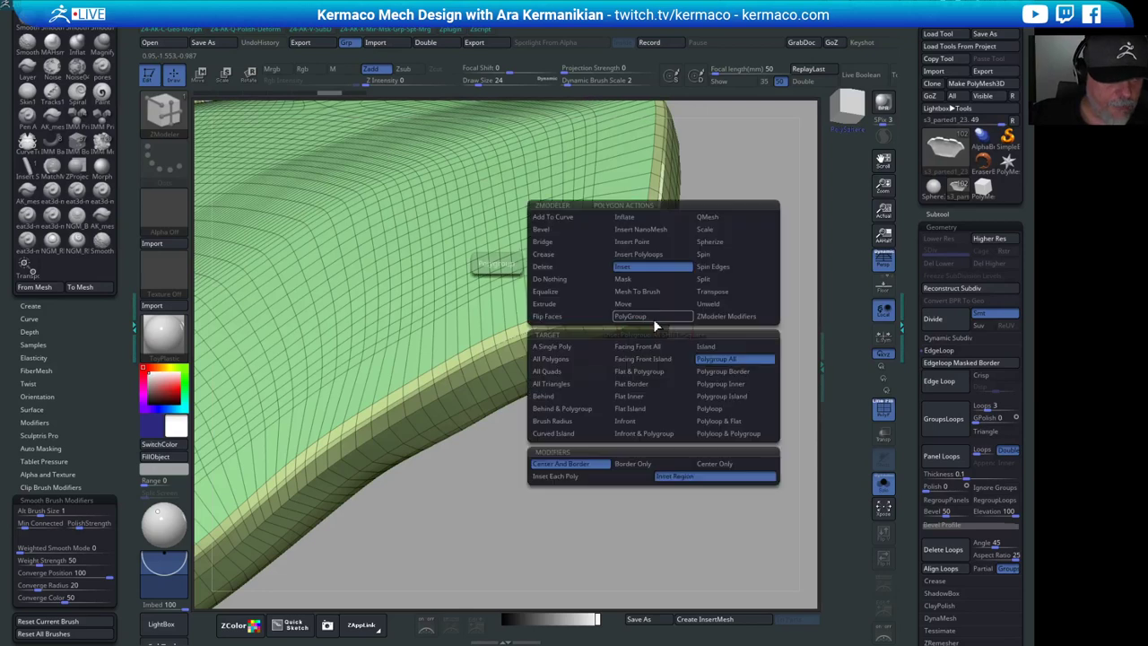
click(707, 217)
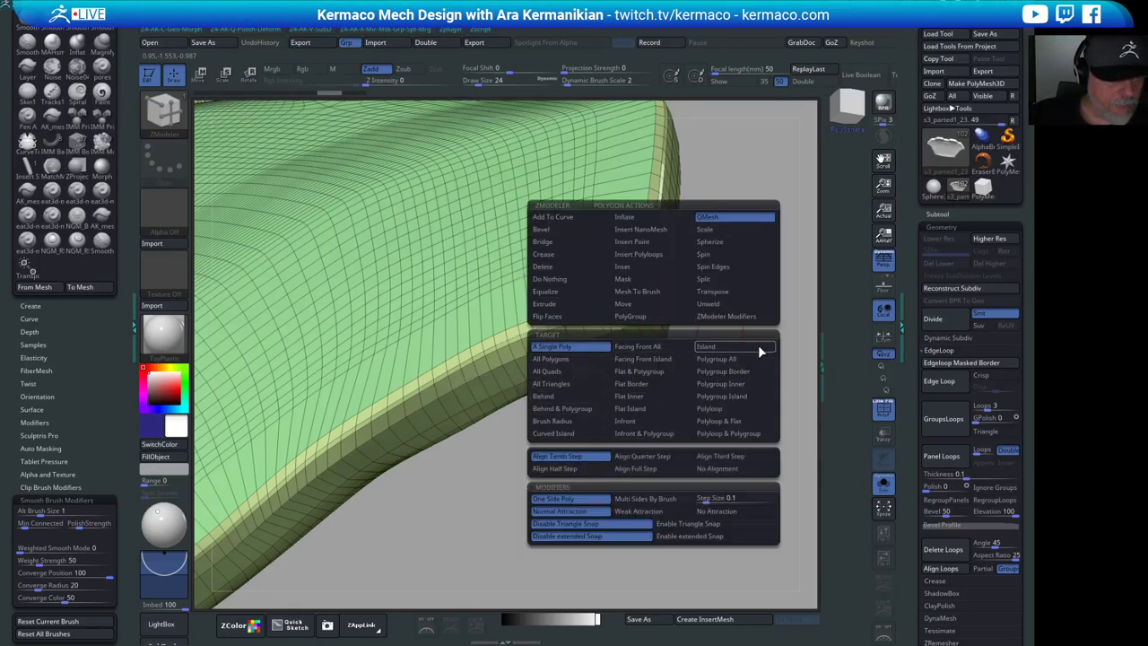
click(726, 360)
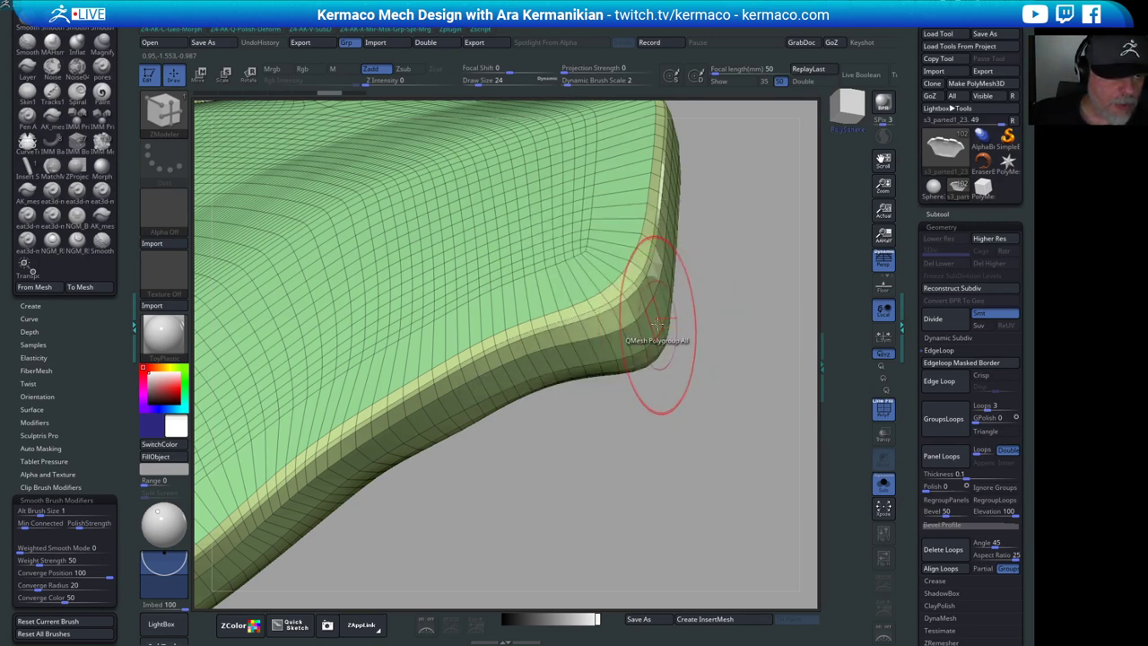
drag(661, 326, 686, 329)
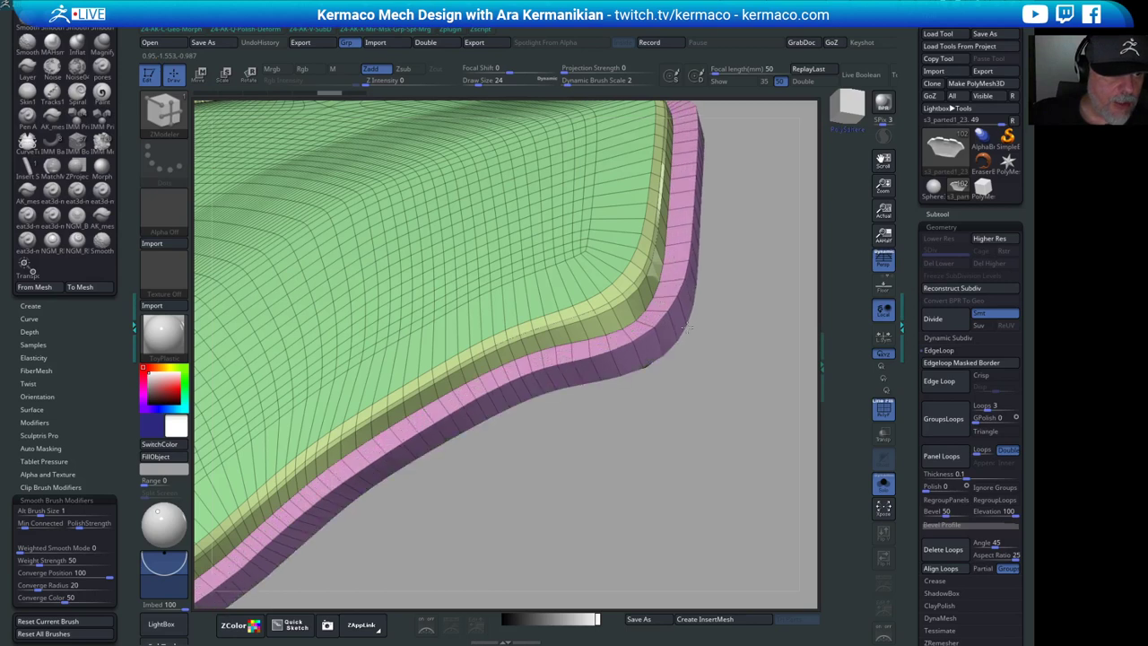
key(ctrl+z)
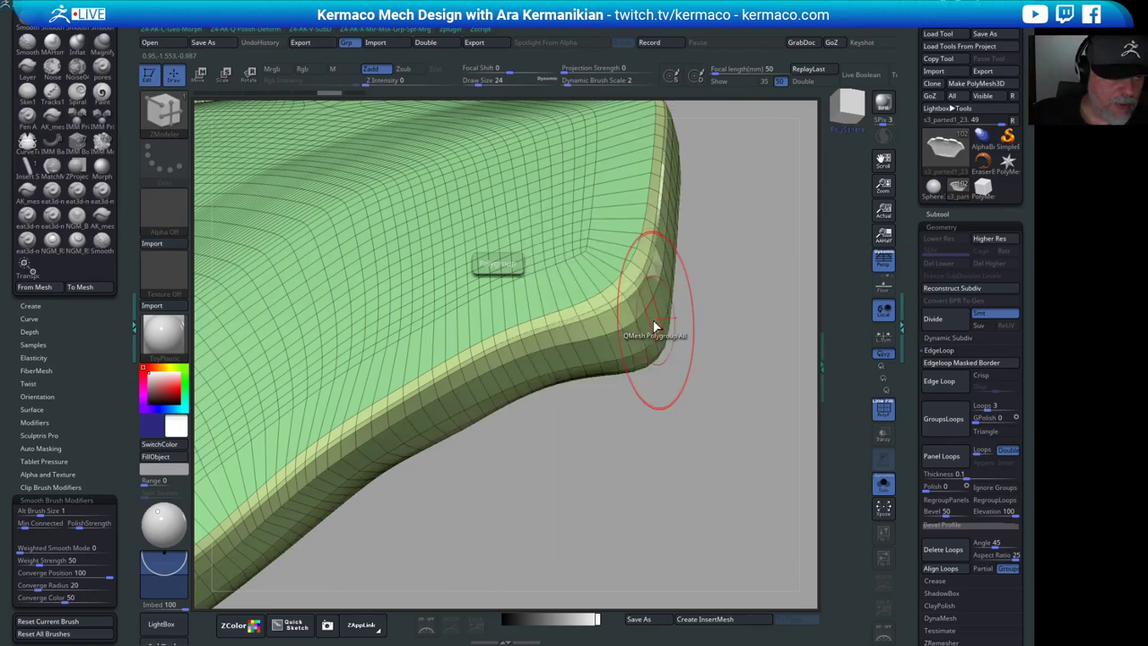
mouse_move(648, 301)
mouse_down()
mouse_move(759, 404)
mouse_move(690, 351)
mouse_up()
key(ctrl+z)
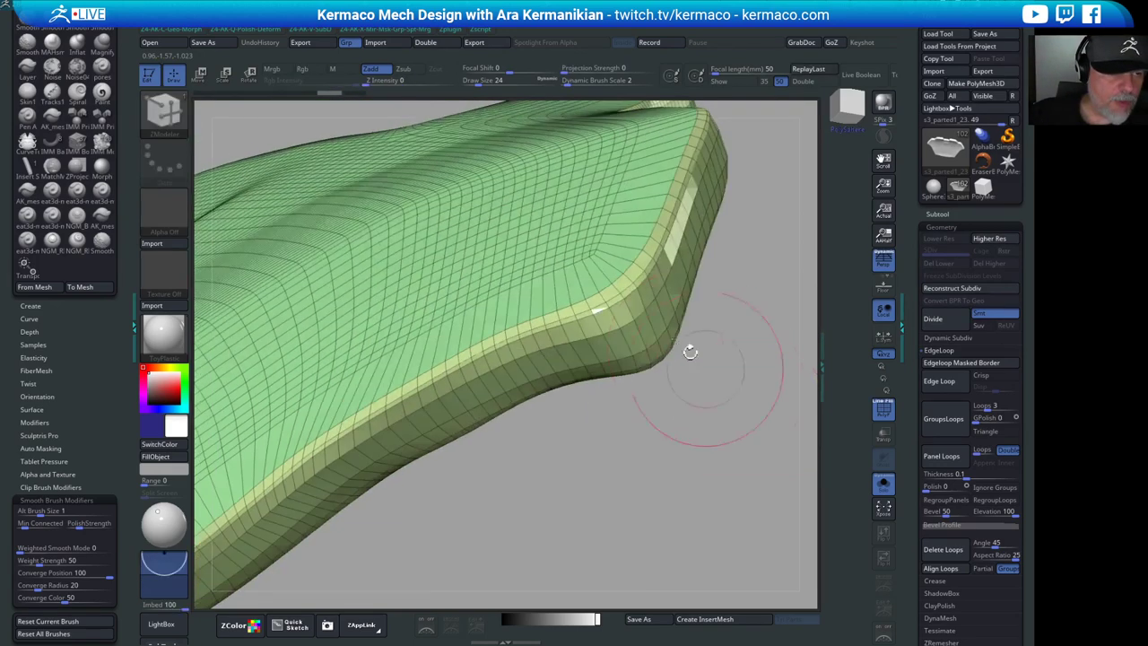
click(645, 296)
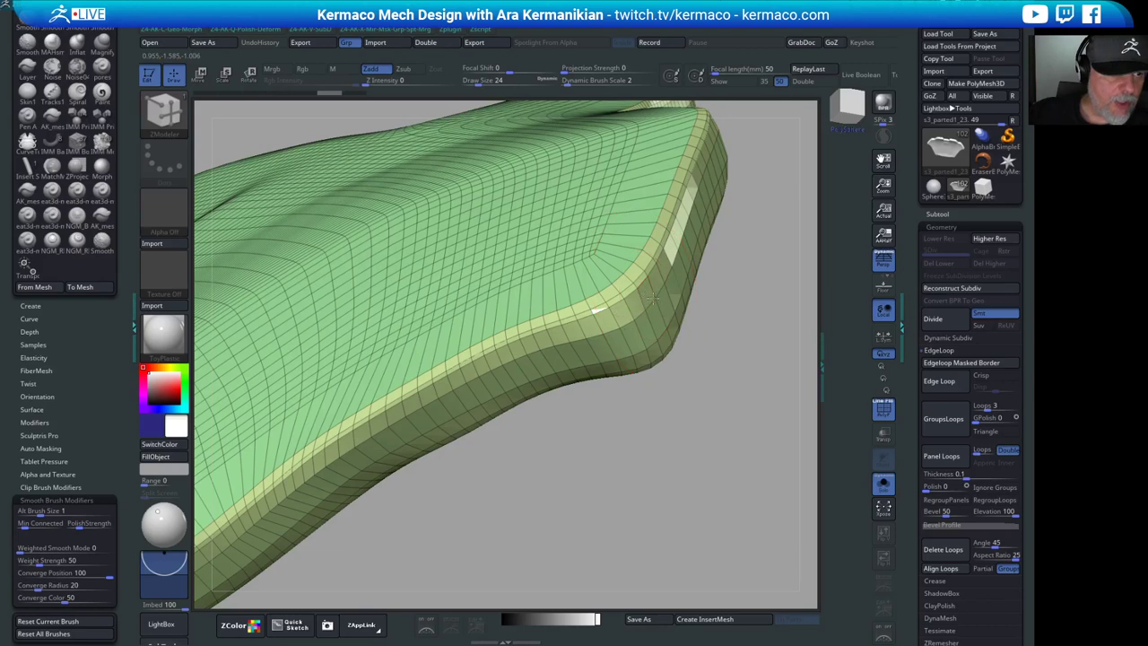
key(ctrl+z)
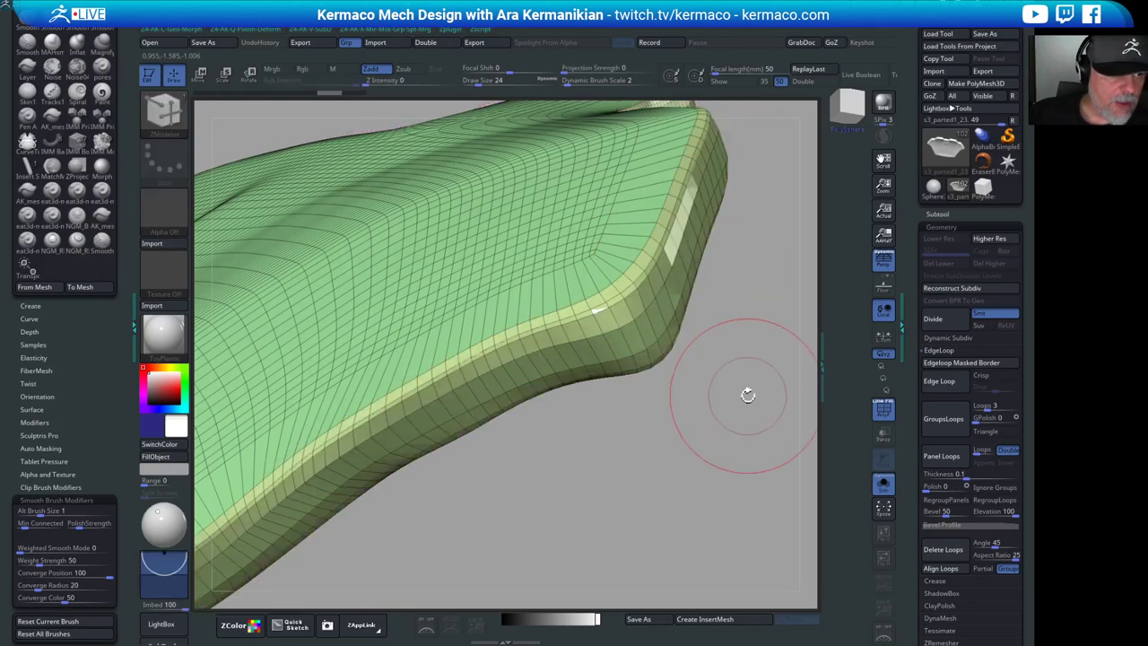
- Set ZModeler's polygon action to PolyGroup with the Polygroup Island target and assign all of the rim's strips to one polygroup
drag(748, 395, 610, 259)
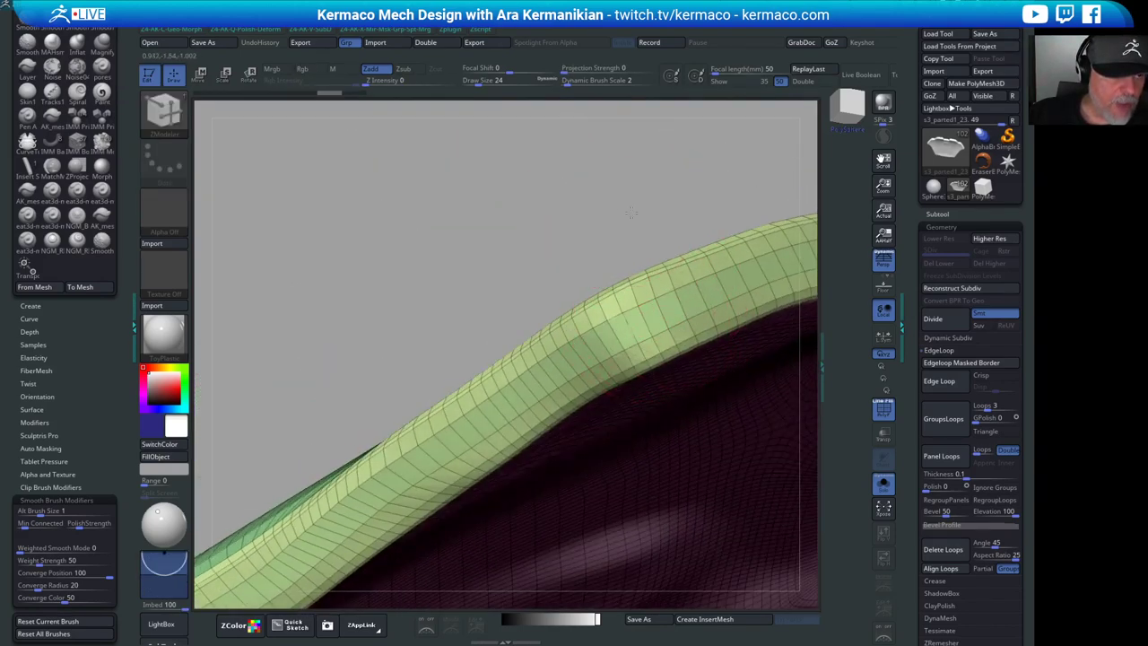
drag(630, 212, 672, 333)
key(space)
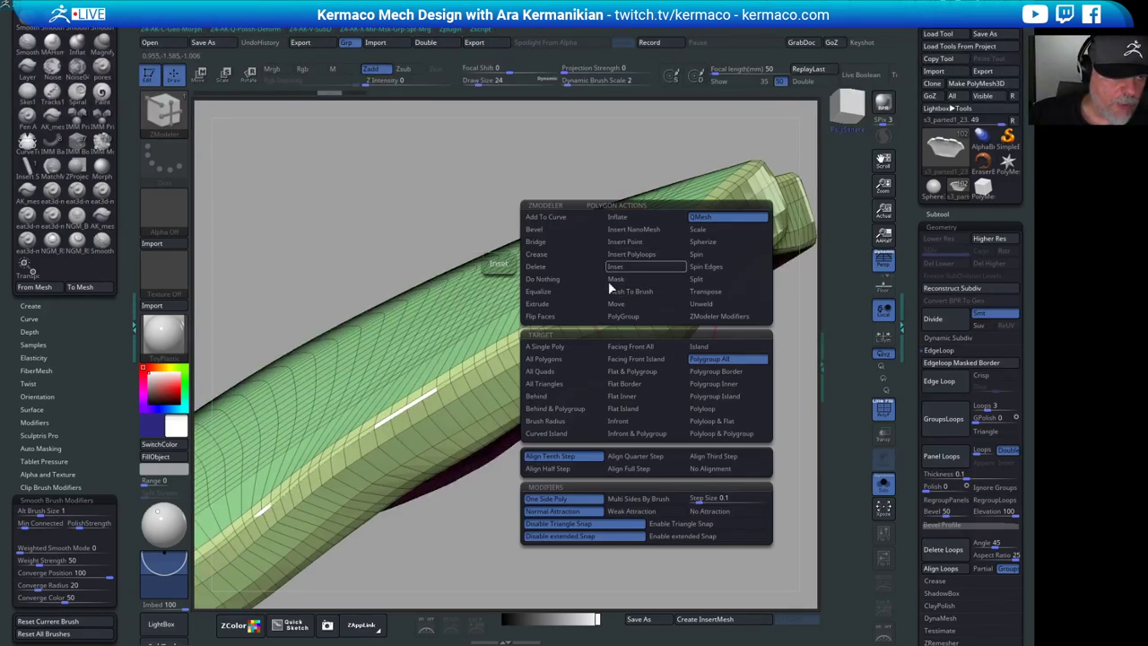
click(626, 318)
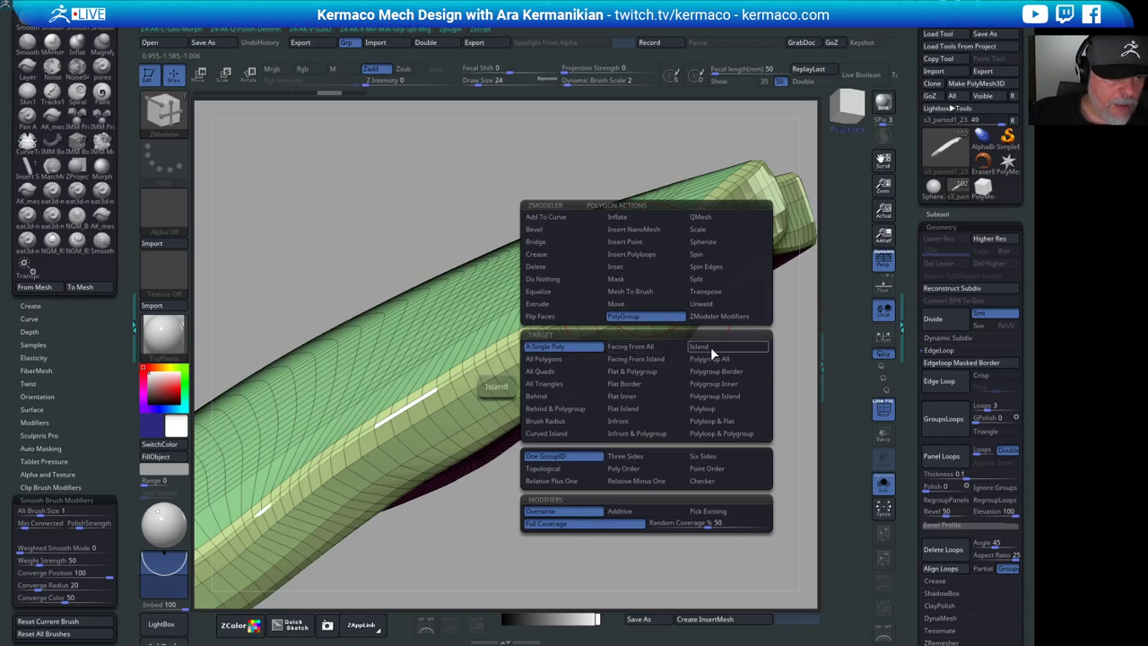
click(736, 398)
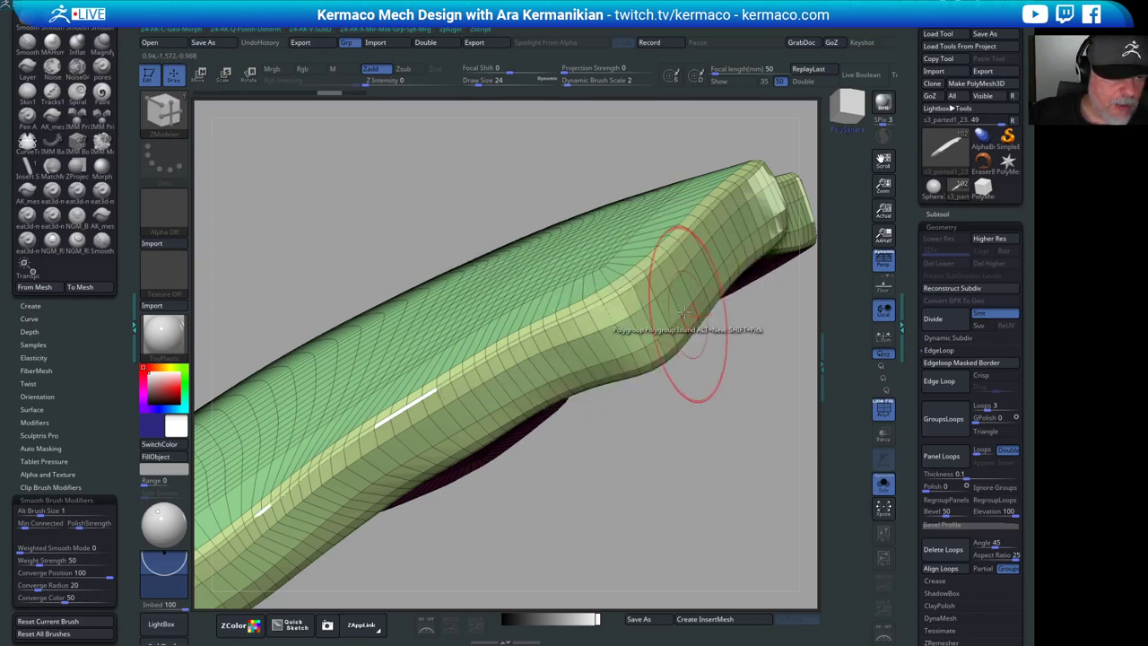
click(667, 307)
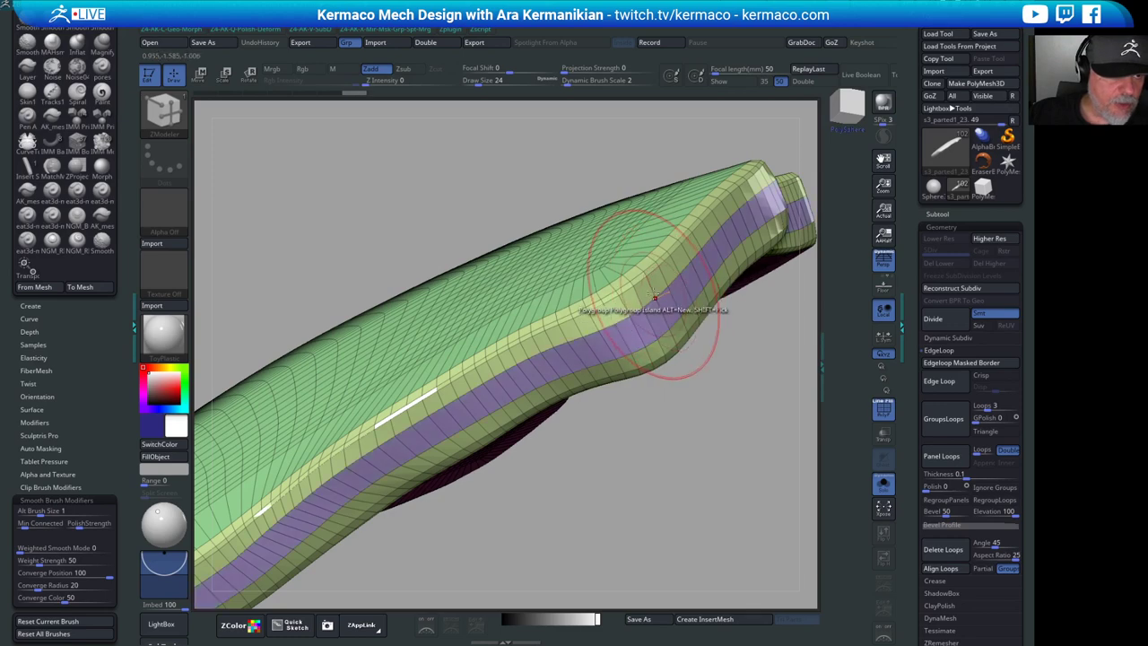
click(658, 302)
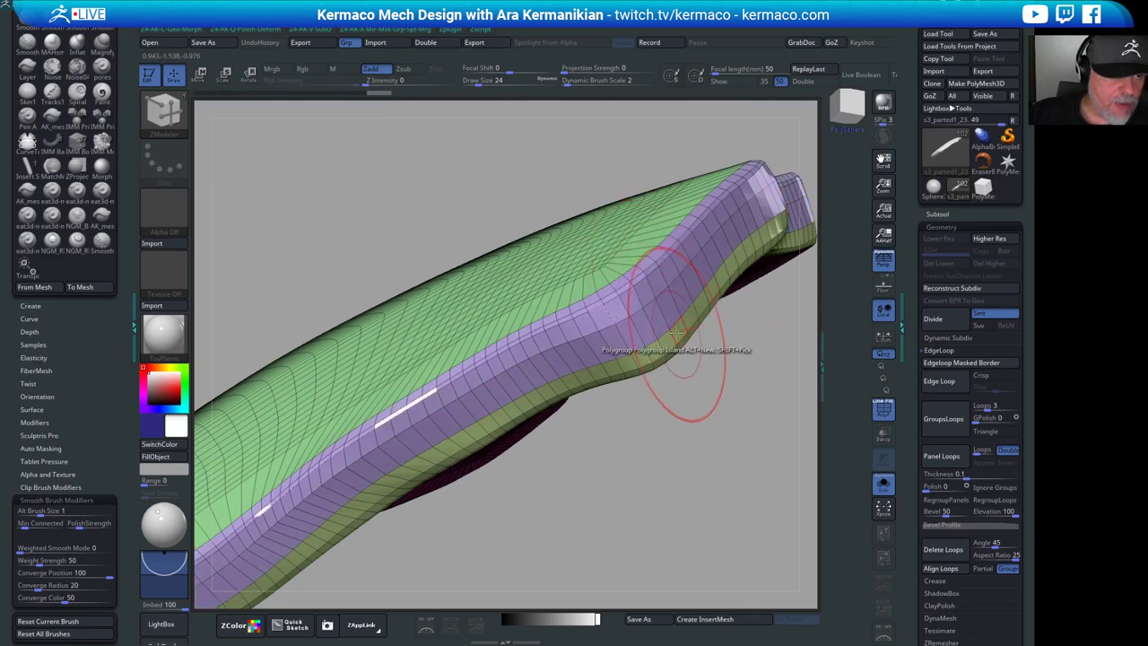
click(679, 340)
- Switch ZModeler's polygon action to QMesh with the Polygroup All target
drag(741, 429, 723, 355)
key(space)
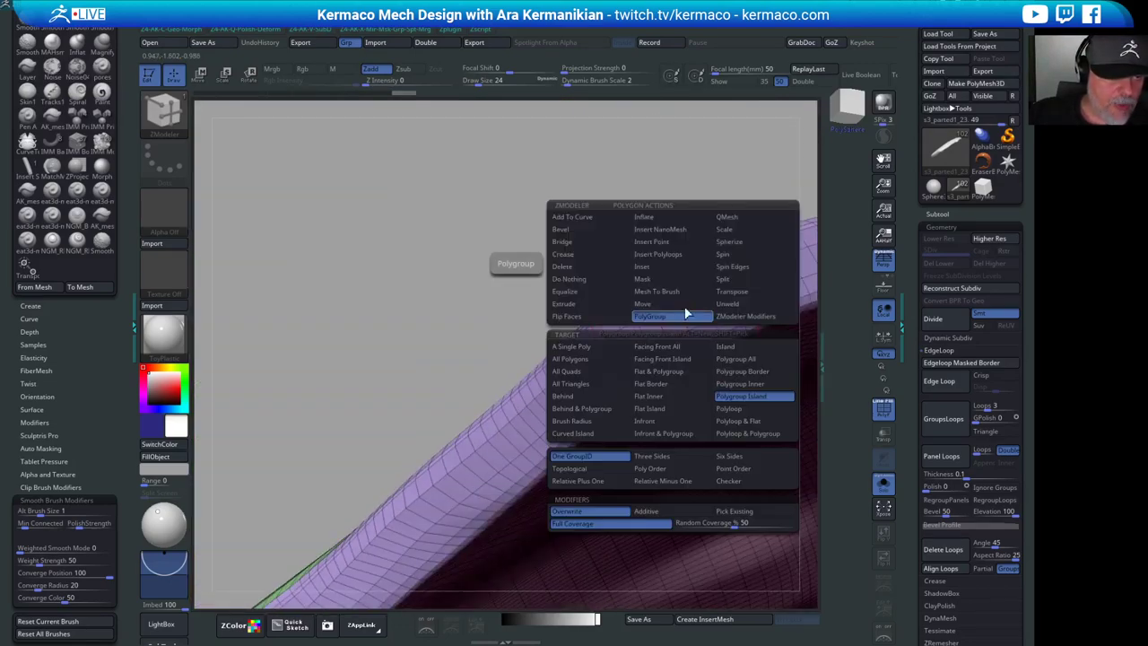
click(743, 218)
click(746, 359)
drag(563, 235, 577, 253)
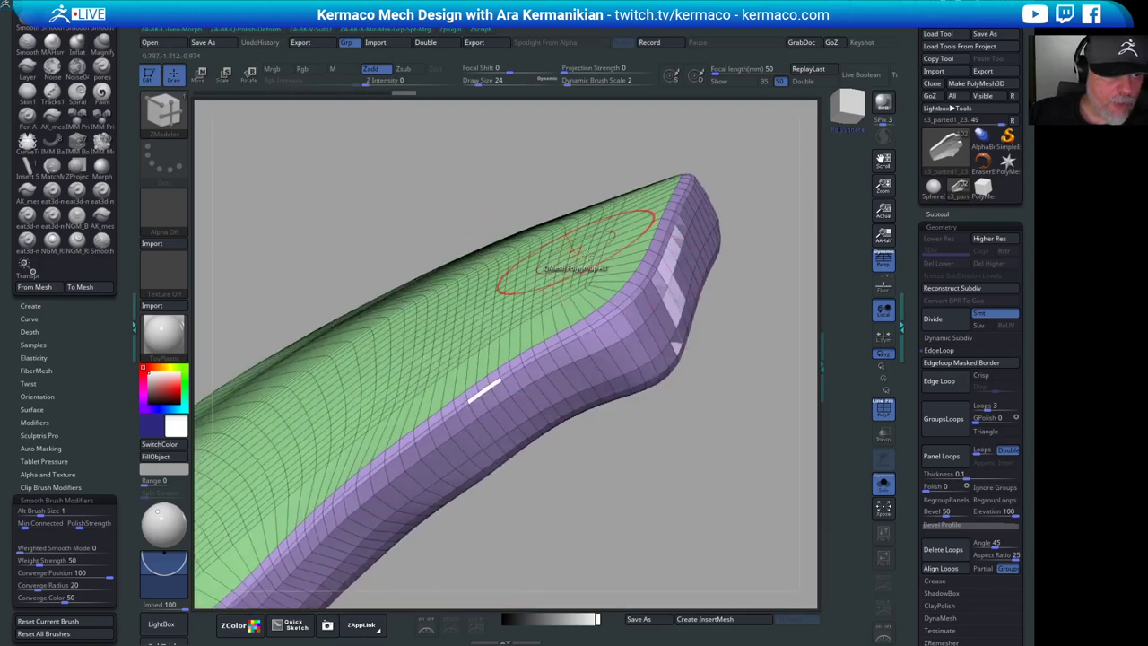
click(667, 322)
drag(757, 317, 713, 308)
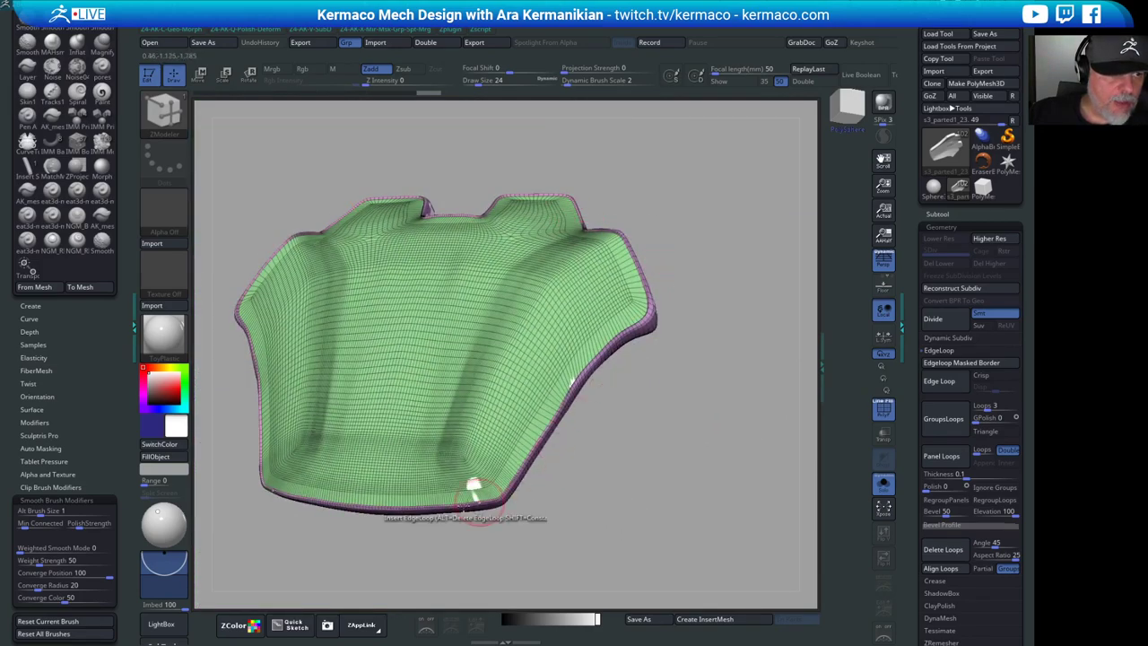
- Try a QMesh extrusion of the whole rim polygroup at the plate's pointed side corner, and undo it
key(ctrl)
alt+drag(743, 330, 628, 394)
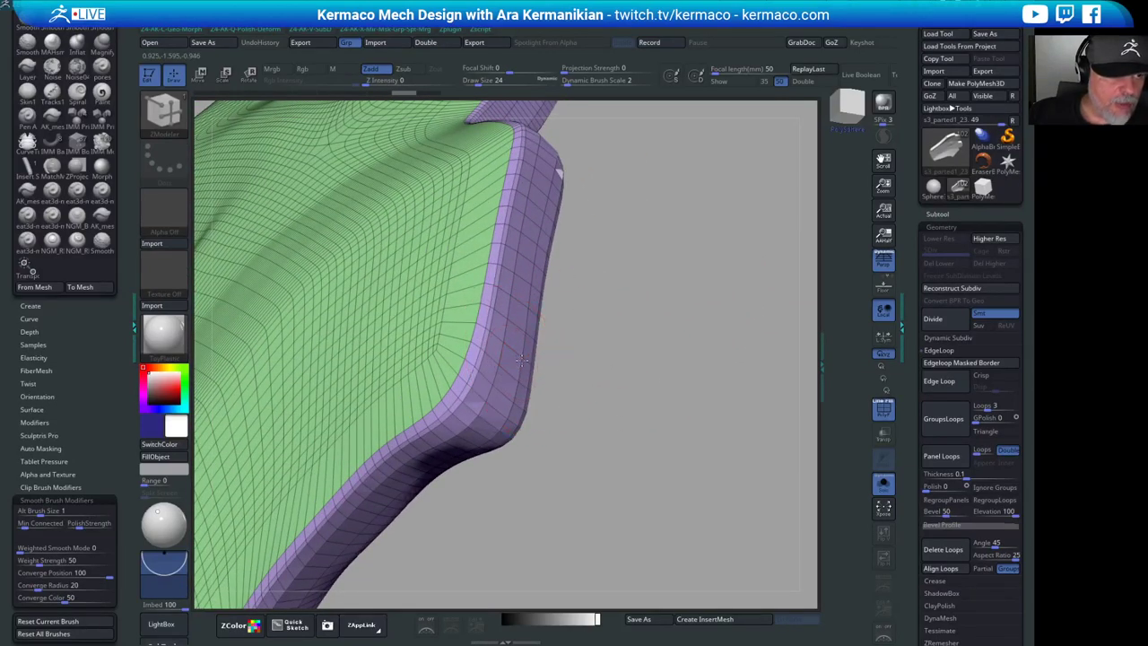
drag(523, 360, 527, 360)
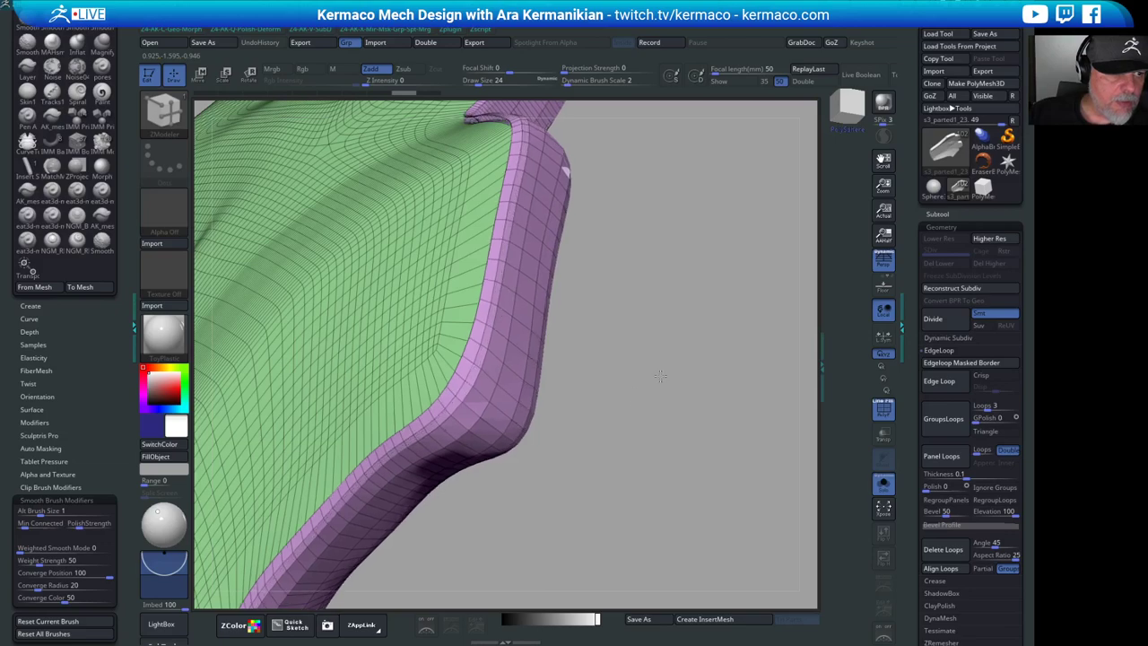
mouse_move(700, 378)
mouse_down()
mouse_move(692, 364)
mouse_move(725, 346)
mouse_move(681, 333)
mouse_move(624, 372)
mouse_move(557, 341)
mouse_up()
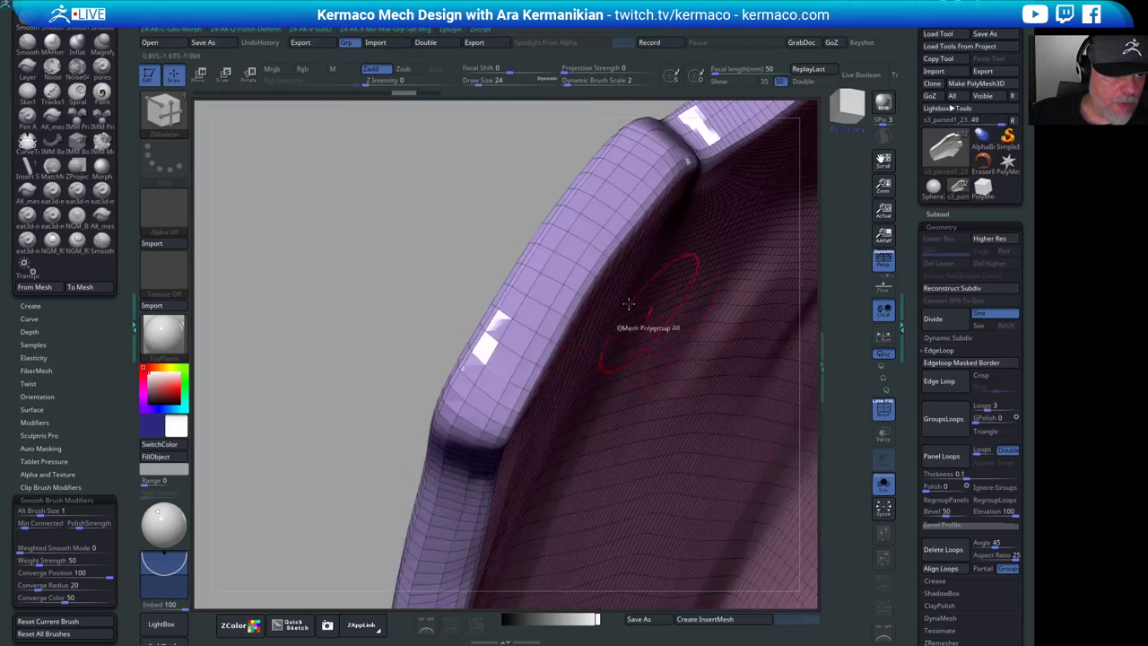
drag(384, 252, 526, 290)
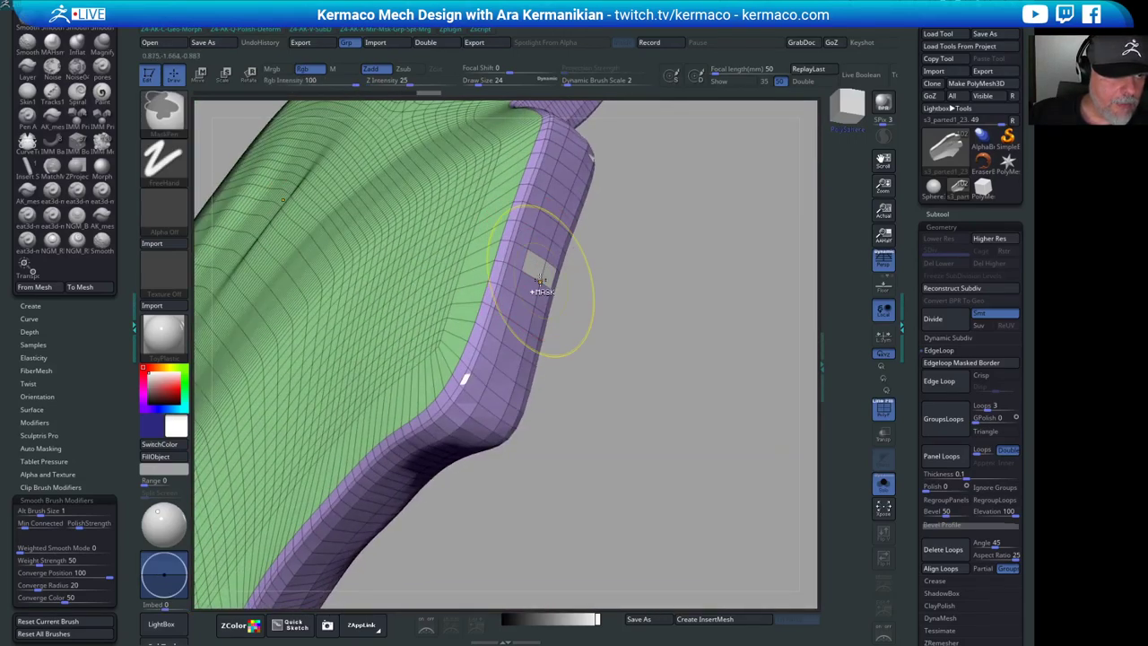
key(ctrl+z)
drag(664, 322, 648, 314)
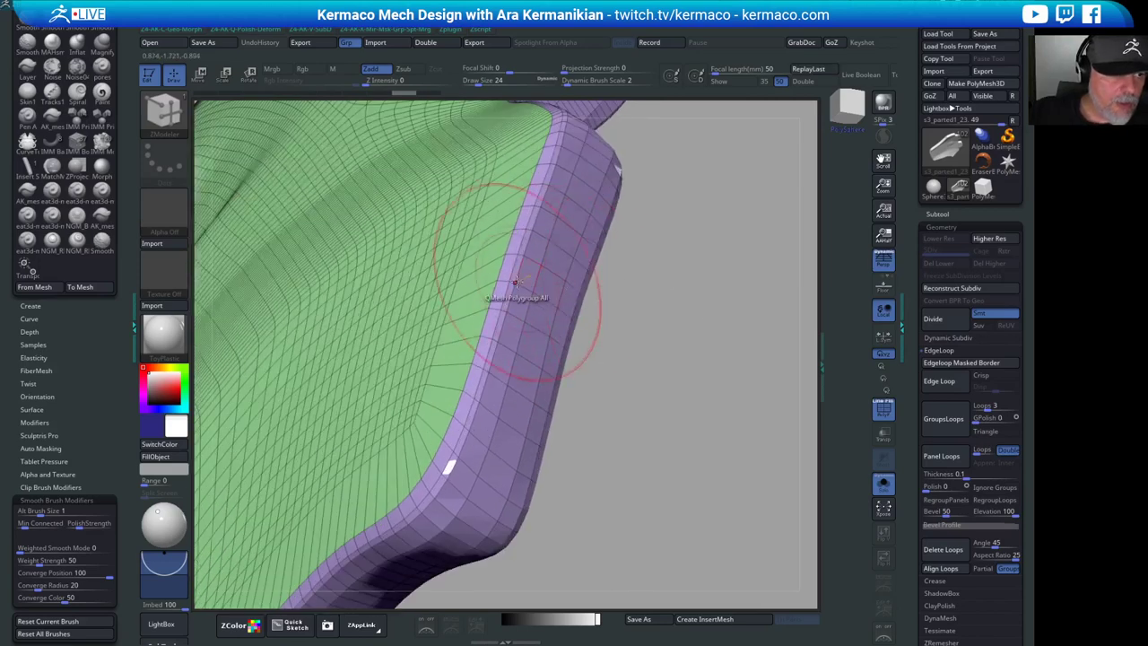
- Try to delete an edge loop running along the rim, using ZModeler's Delete edge action with the EdgeLoop Complete target
key(space)
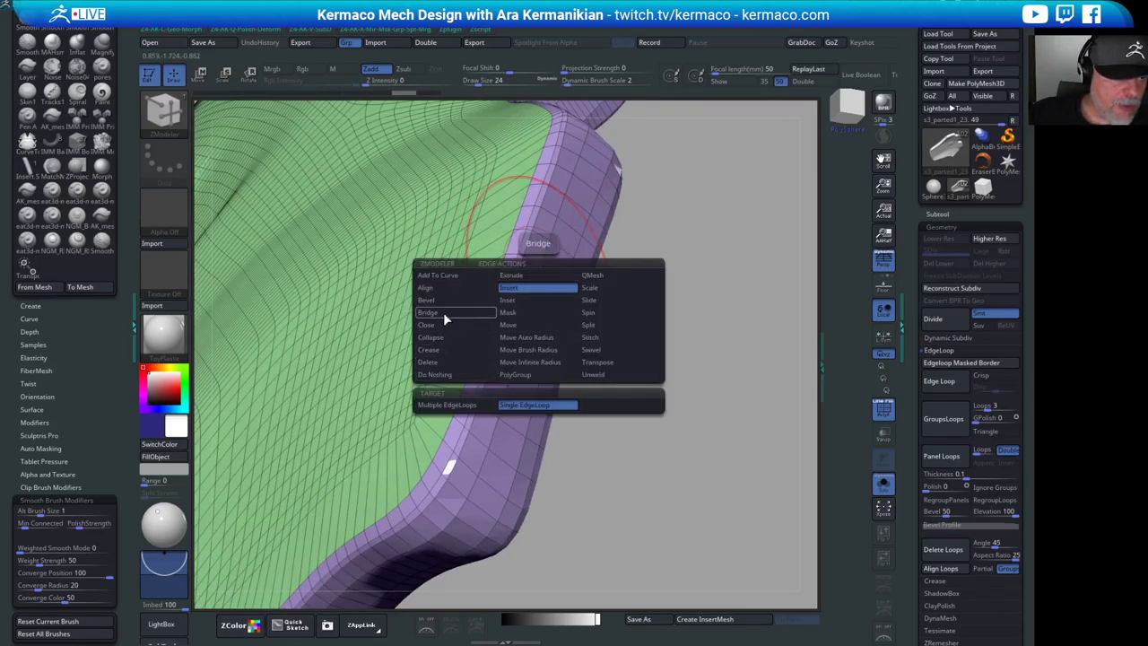
click(592, 275)
click(444, 358)
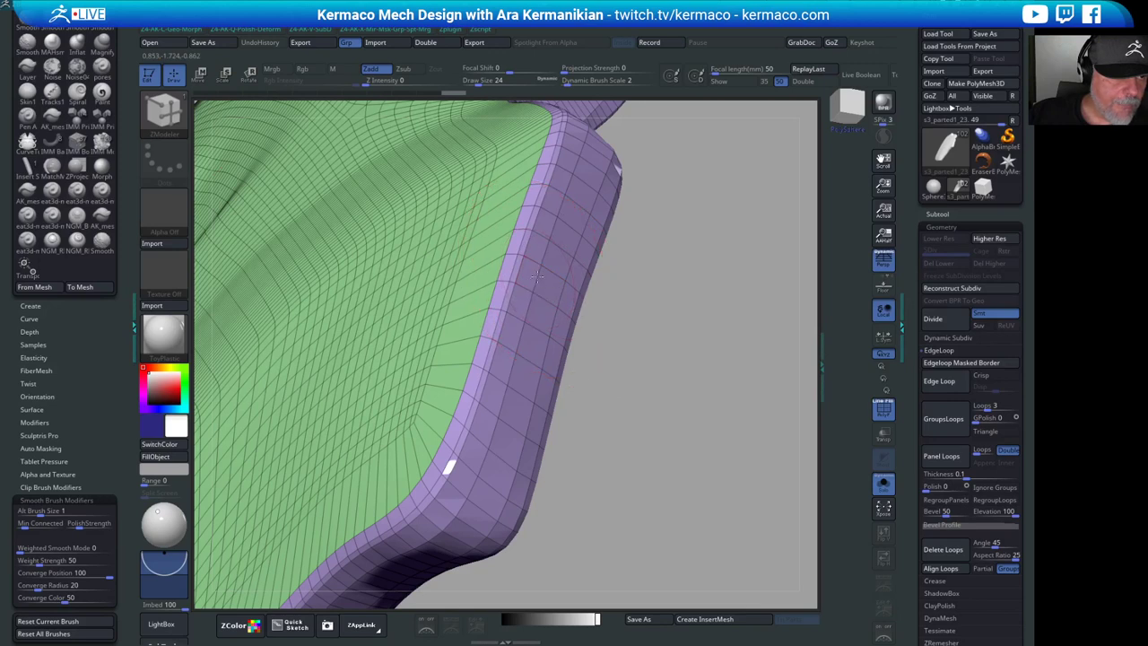
key(space)
click(532, 410)
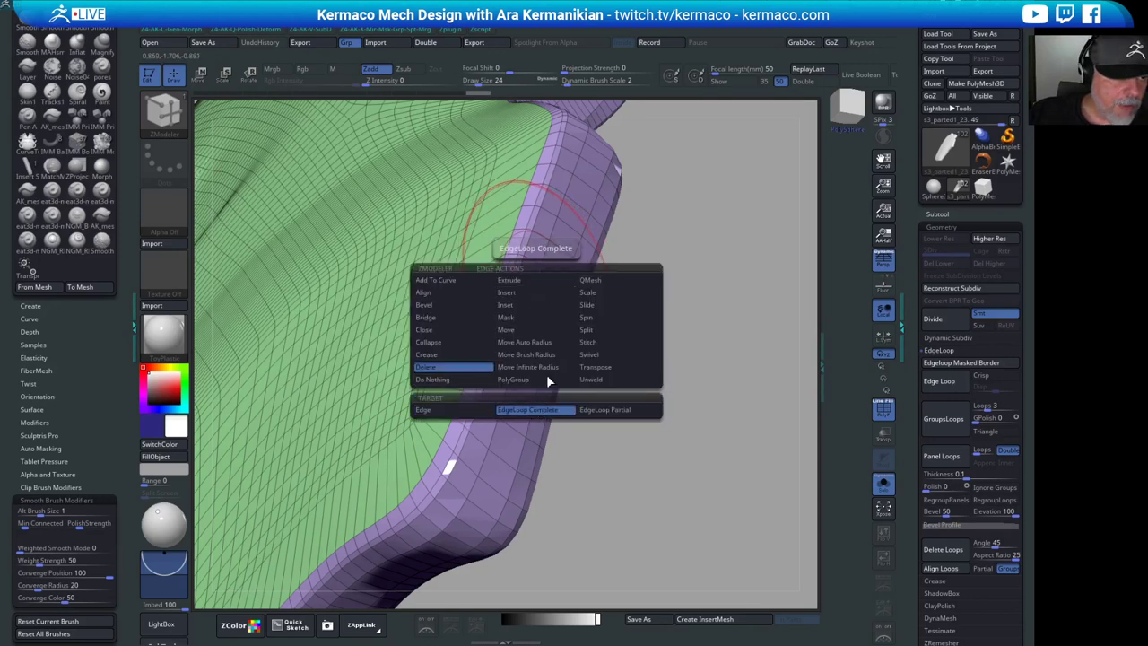
click(562, 293)
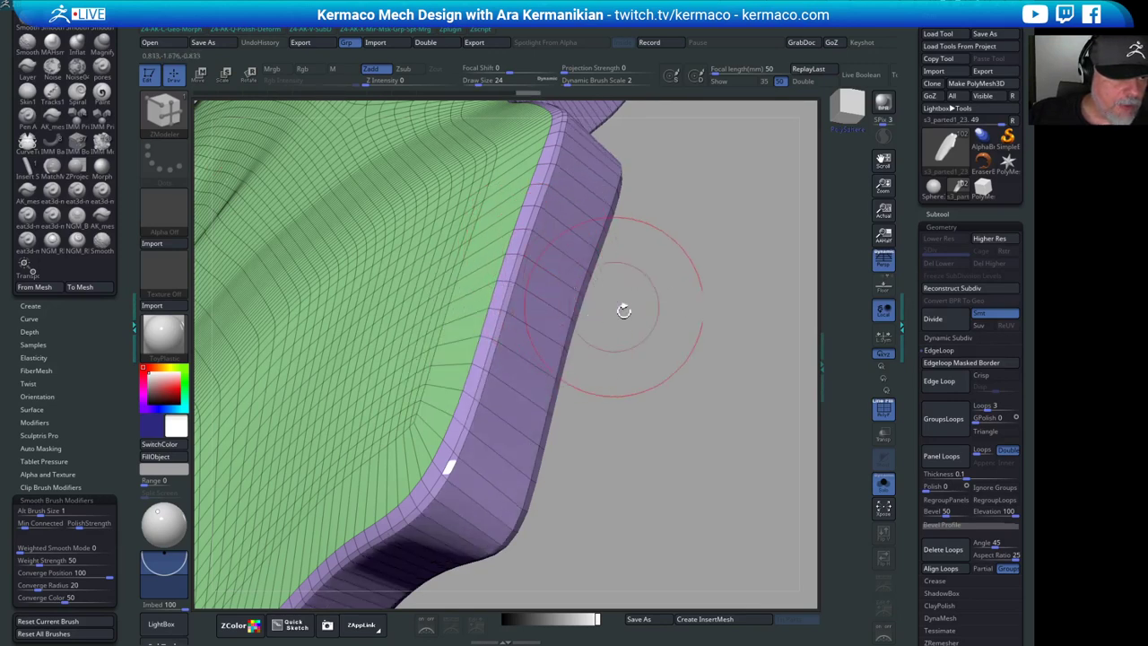
mouse_move(693, 339)
mouse_down()
mouse_move(684, 316)
mouse_move(668, 332)
mouse_move(646, 297)
mouse_move(649, 249)
mouse_move(644, 299)
mouse_up()
key(ctrl)
mouse_move(722, 363)
mouse_down()
mouse_move(702, 389)
mouse_move(708, 372)
mouse_up()
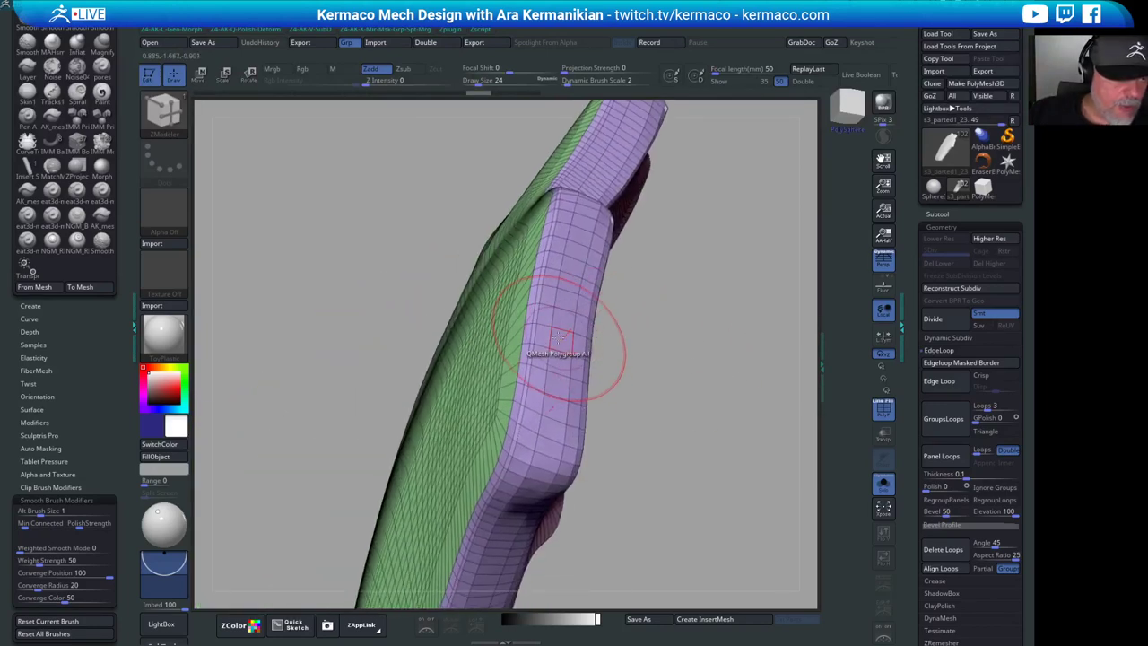
- Try thickening the merged rim strip outward with repeated QMesh Polygroup All extrusions, viewing the plate from its side
key(space)
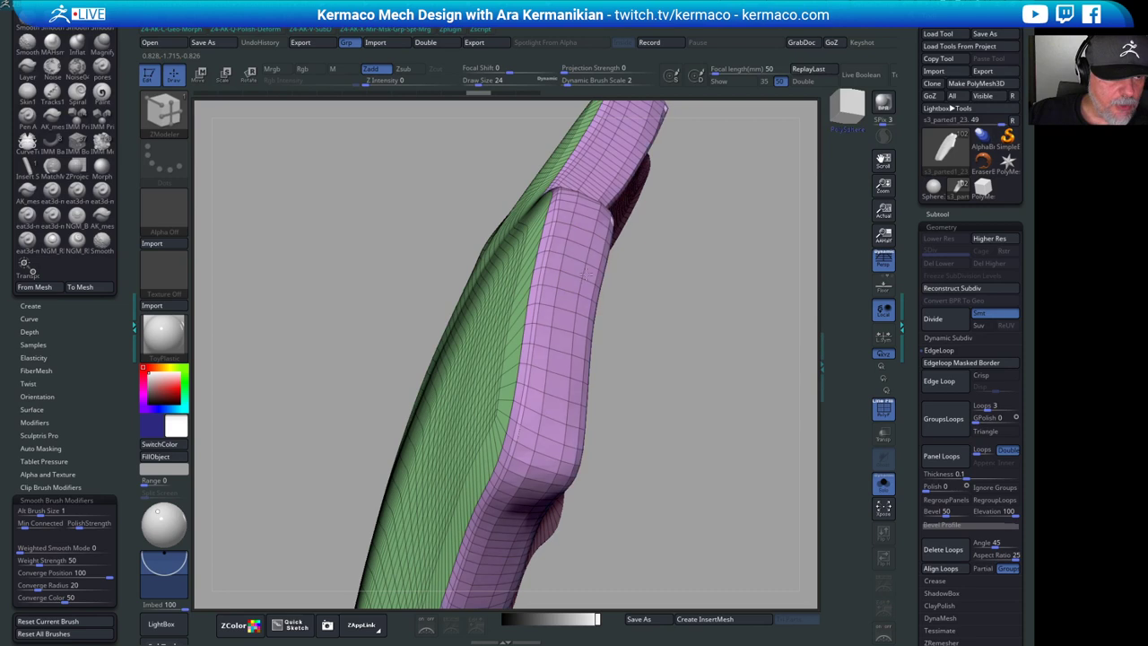
click(589, 272)
click(589, 272)
click(590, 271)
click(589, 272)
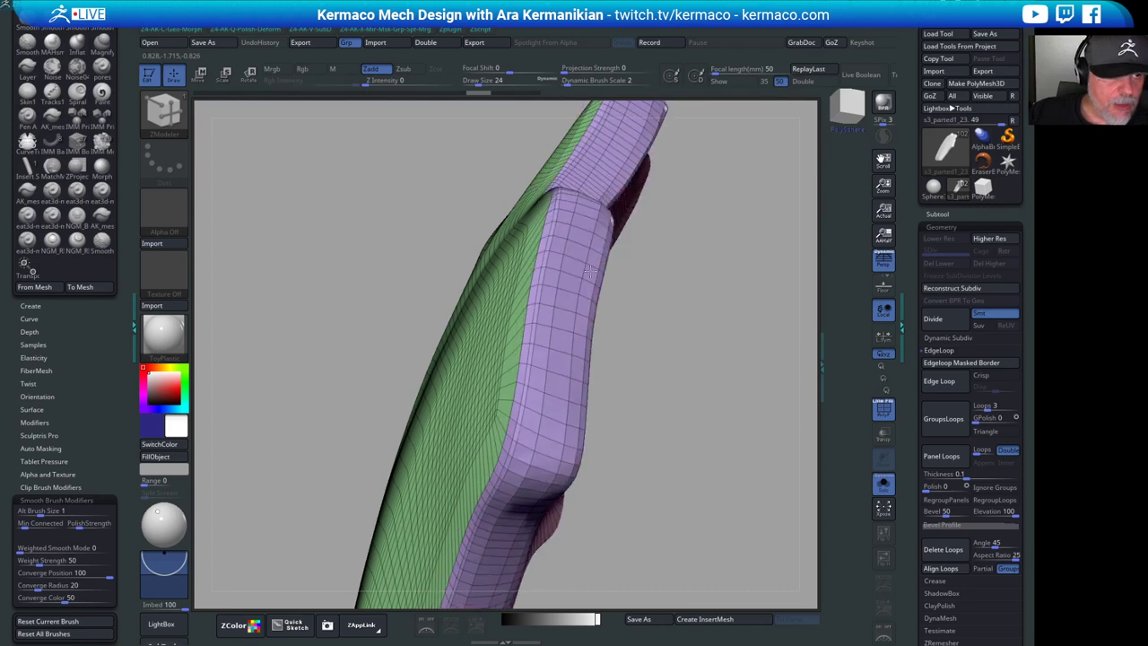
drag(602, 265, 603, 263)
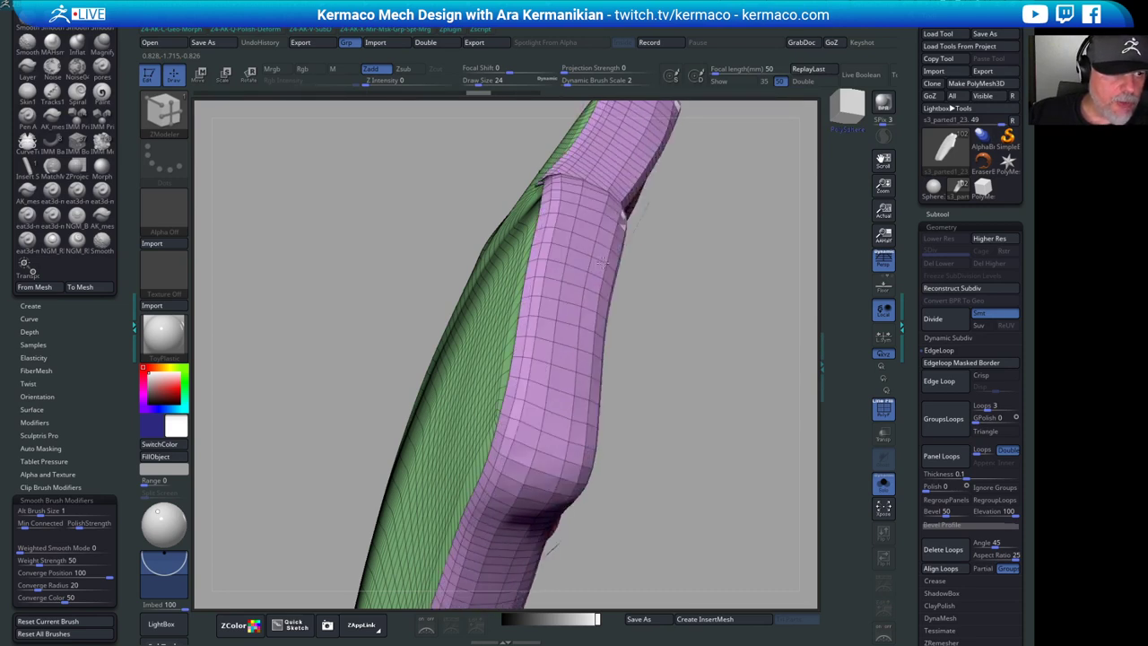
right_drag(599, 265, 551, 291)
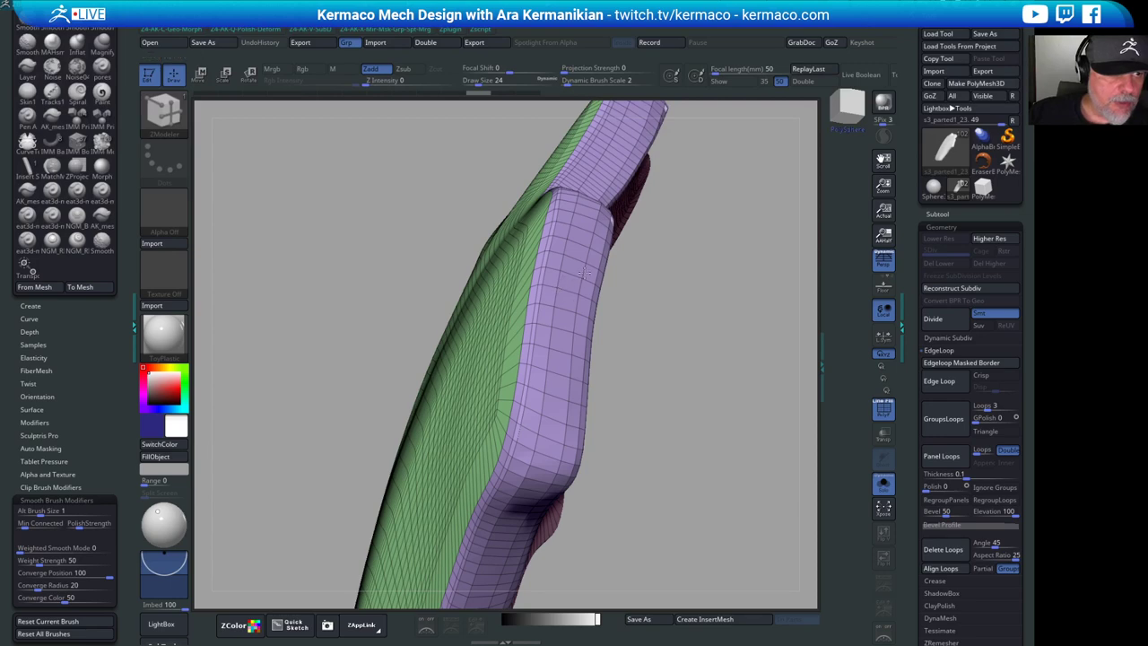
drag(654, 371, 608, 345)
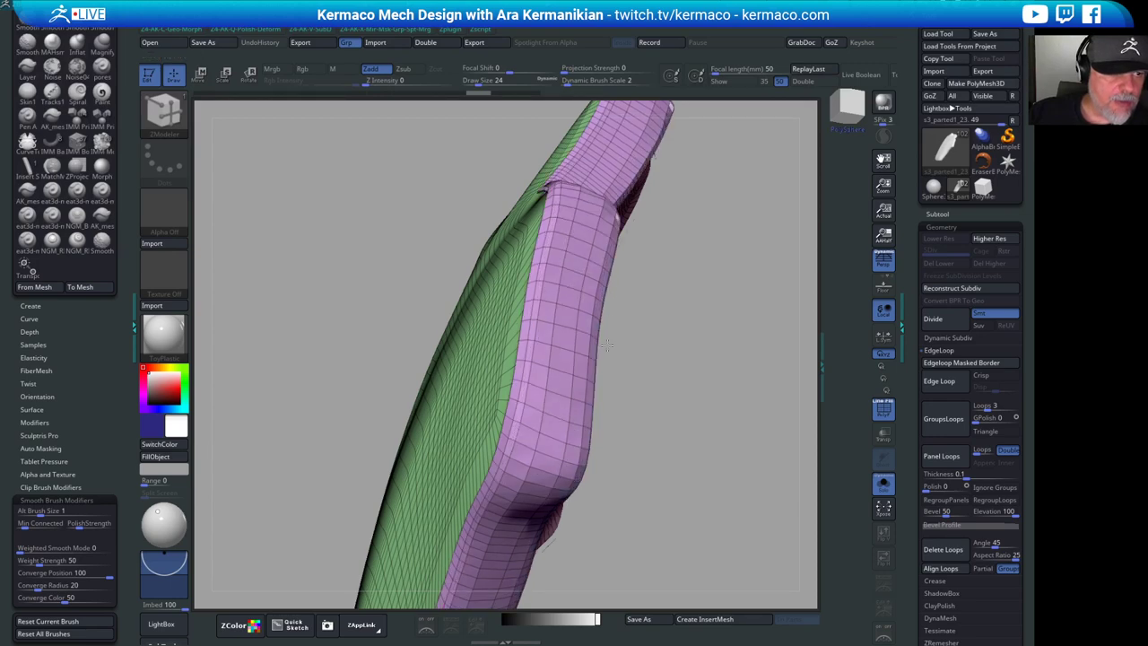
drag(738, 330, 677, 284)
key(ctrl)
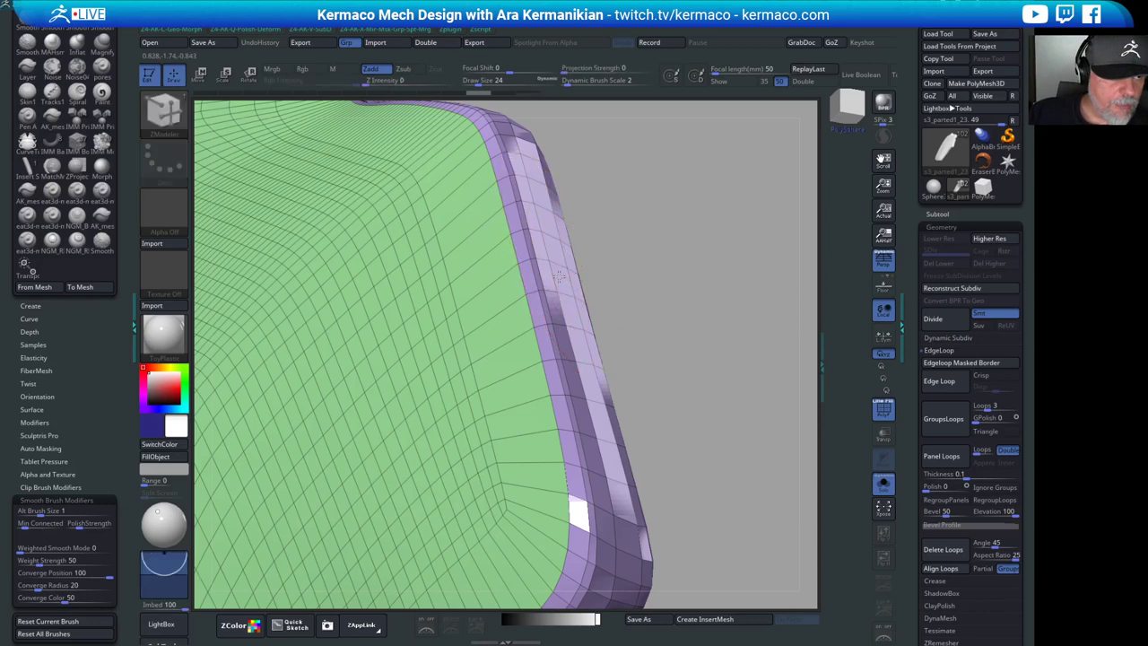
- Try a thinner QMesh extrusion of the rim polygroup from a close view of the side edge
click(565, 272)
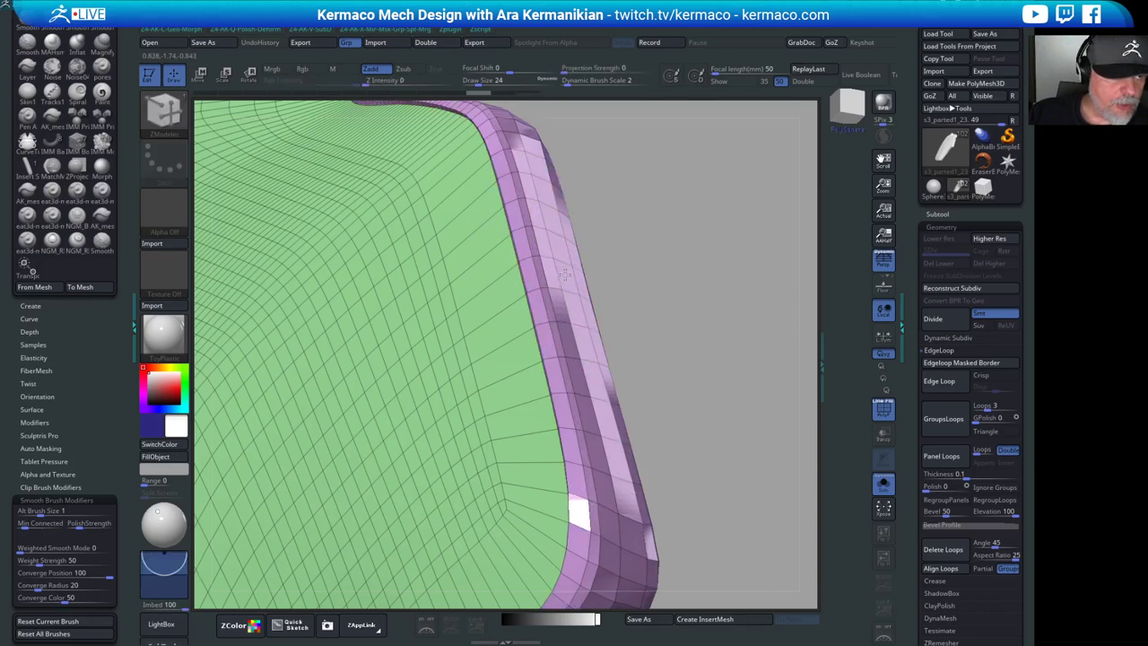
drag(565, 275, 565, 275)
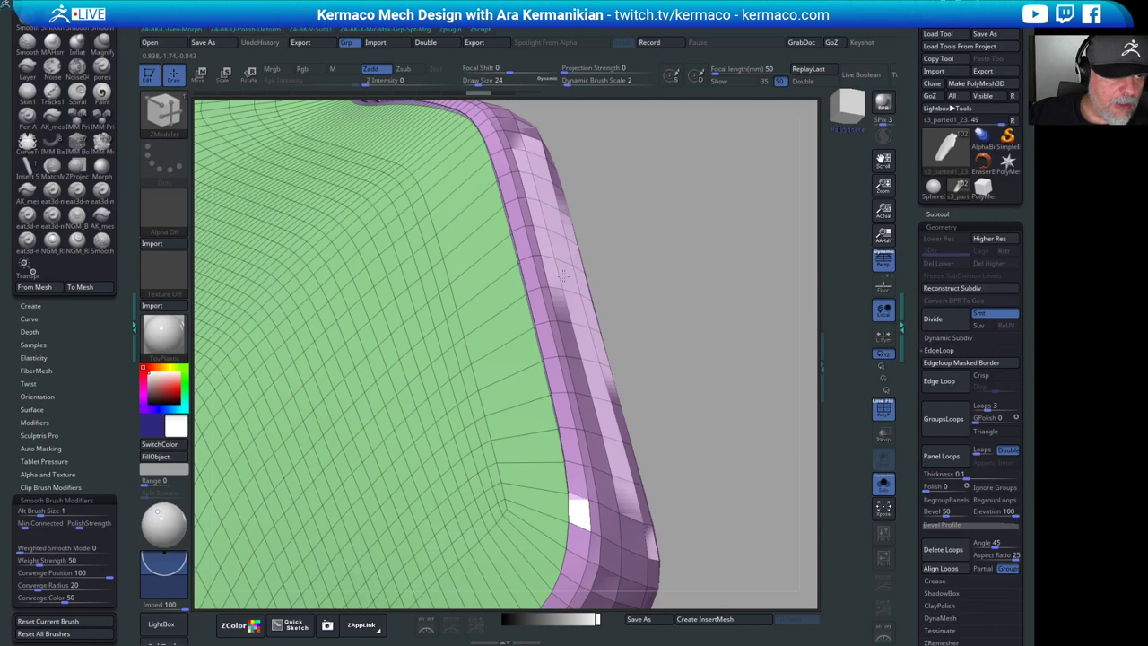
click(562, 276)
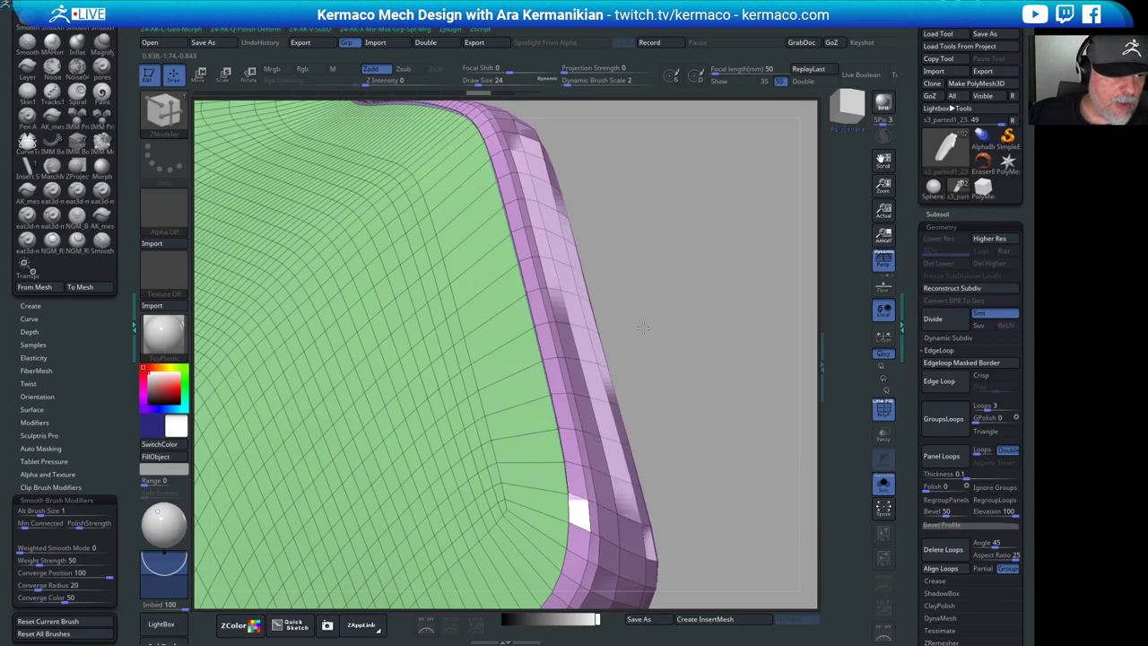
drag(688, 231, 673, 246)
mouse_move(676, 248)
right_down()
mouse_move(843, 314)
mouse_move(676, 297)
right_up()
drag(675, 303, 512, 303)
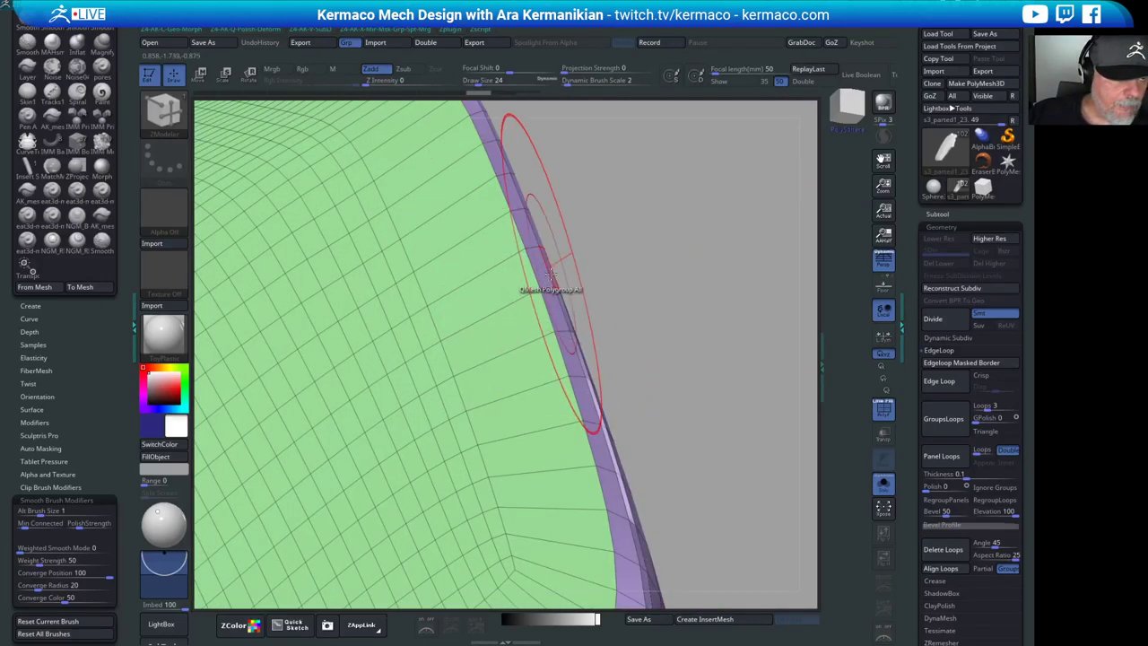
- Extrude the rim polygroup slightly outward with QMesh targeting Polygroup All
key(space)
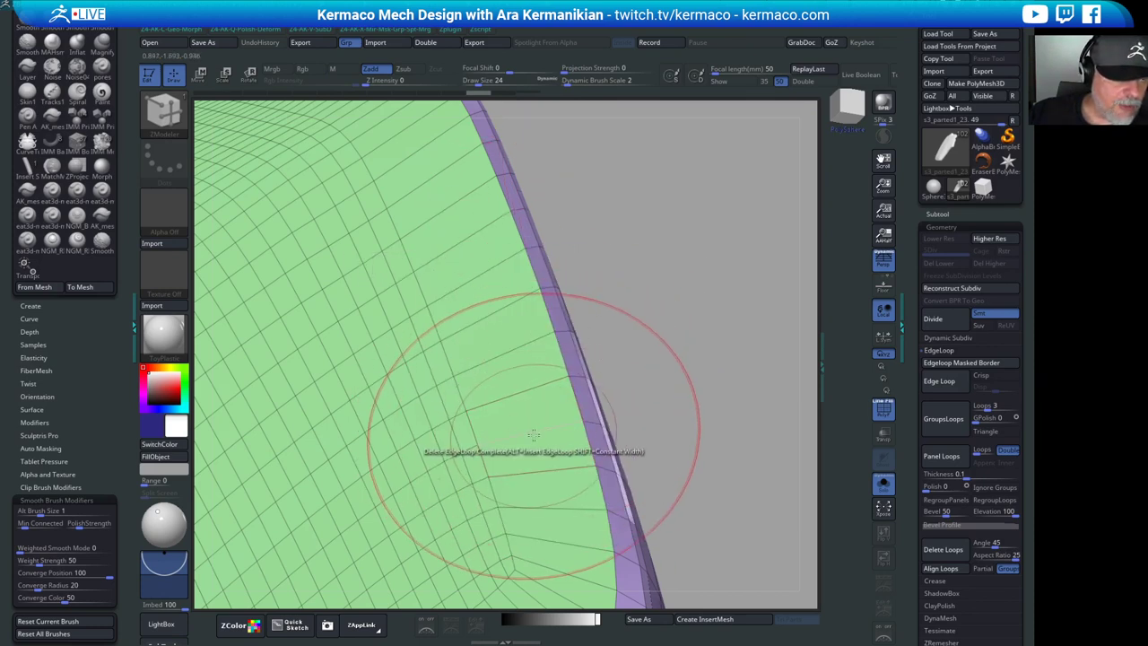
key(space)
click(440, 428)
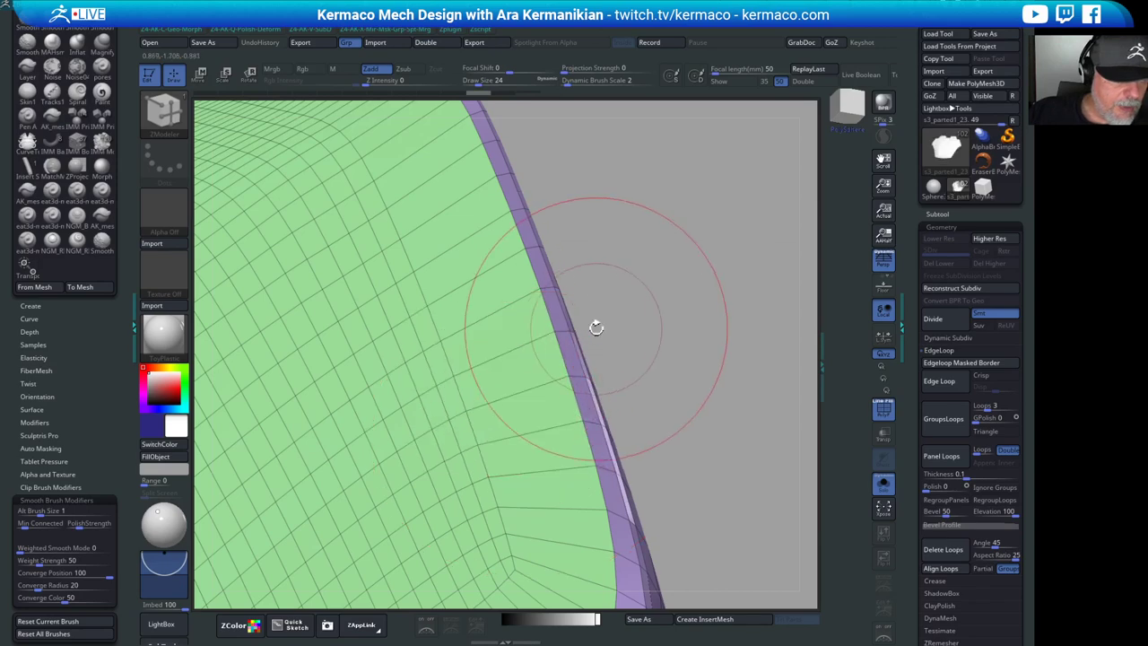
drag(594, 326, 574, 328)
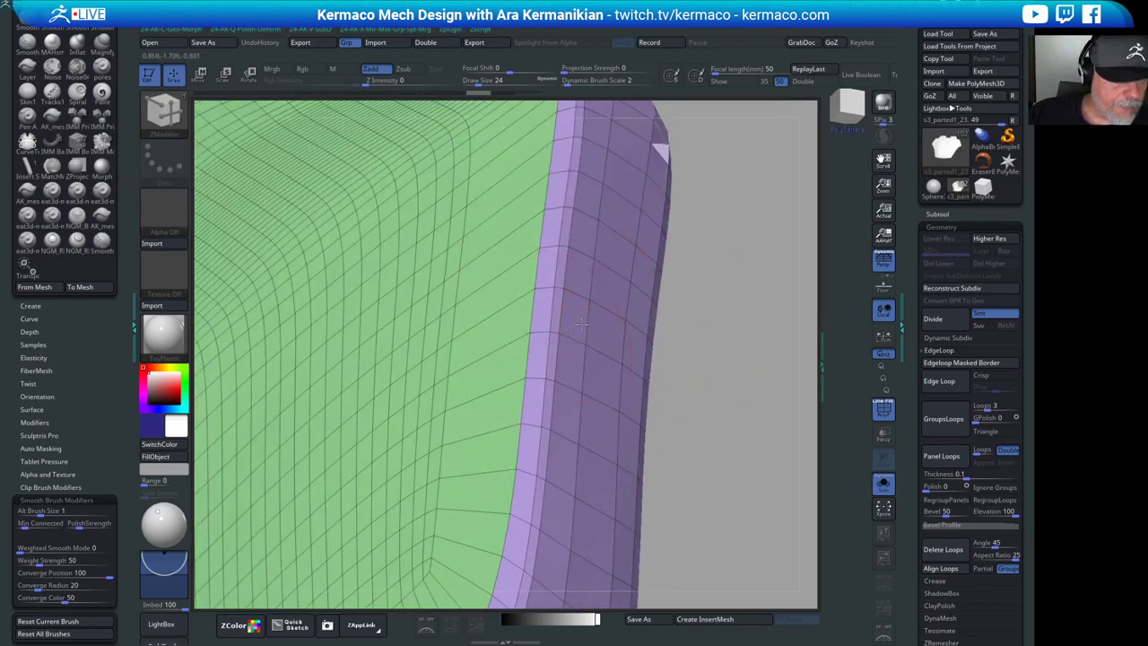
right_drag(583, 323, 584, 321)
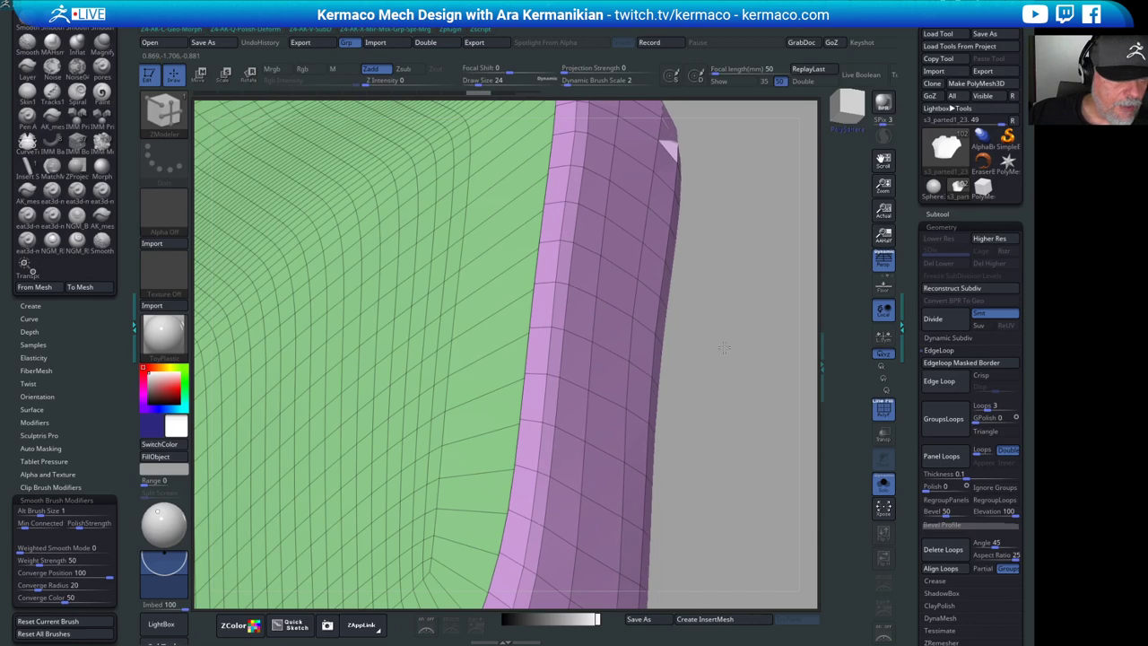
right_drag(731, 326, 704, 332)
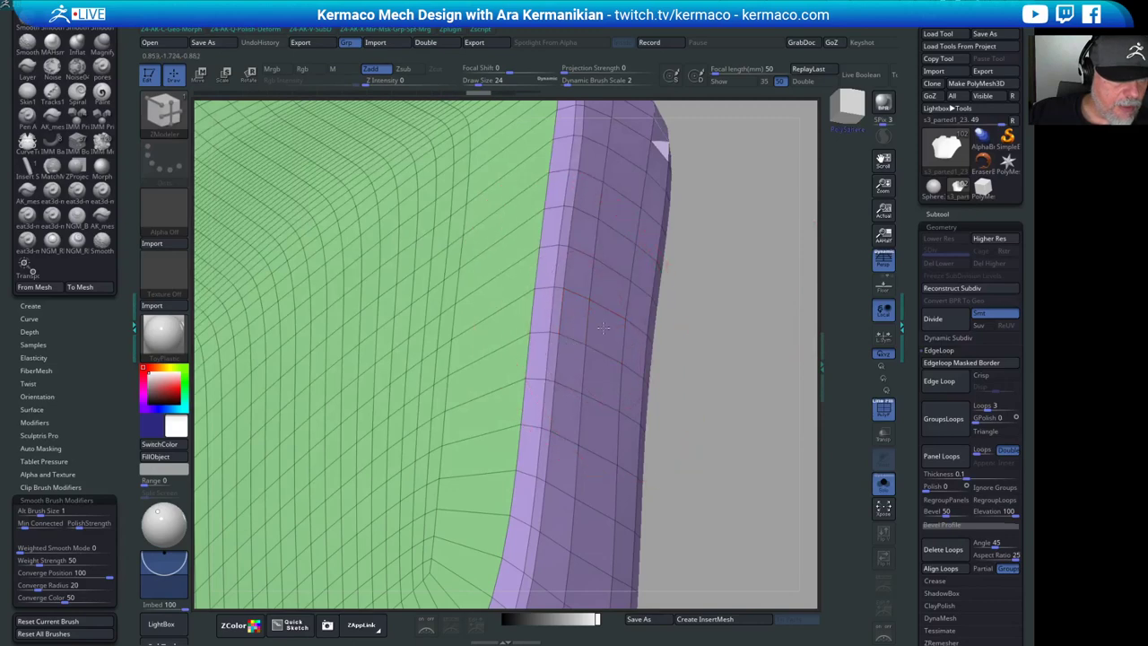
key(ctrl+z)
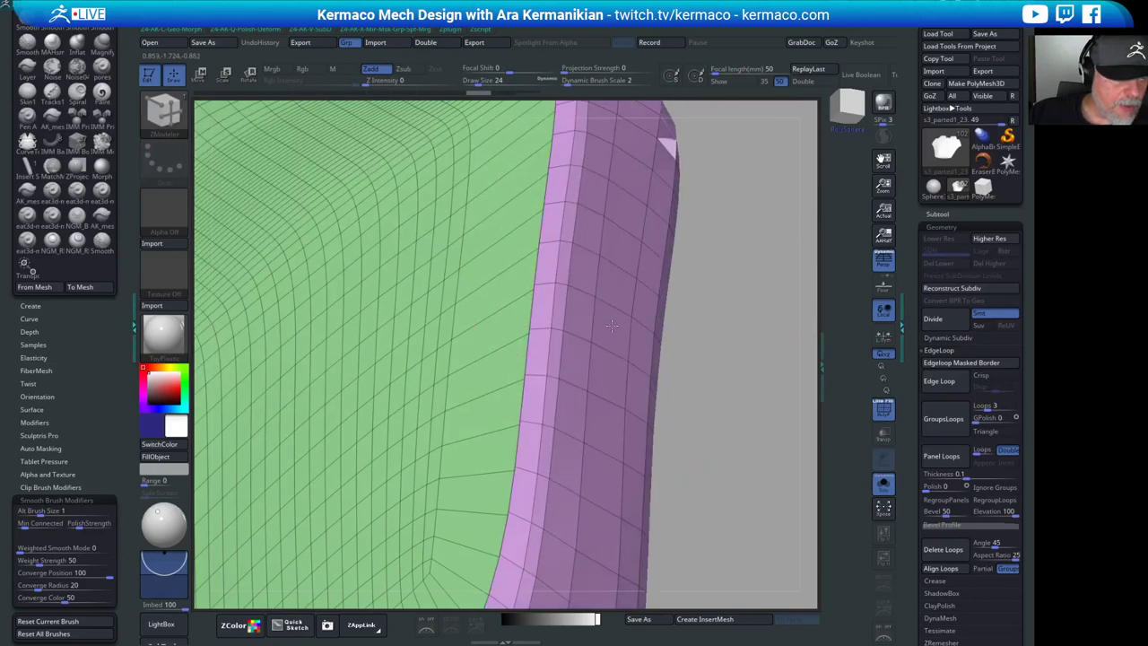
key(ctrl+z)
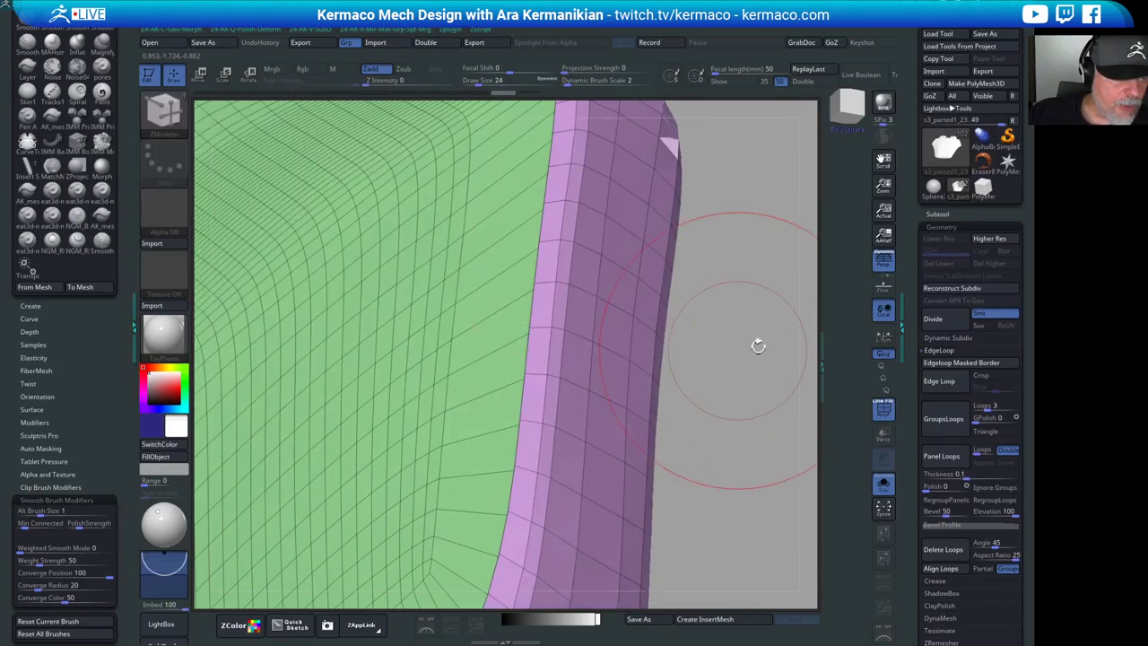
- Show the subtool list and extrude the chest plate's rim polygroup outward once more with QMesh
drag(757, 342, 732, 330)
right_drag(658, 363, 900, 255)
click(949, 214)
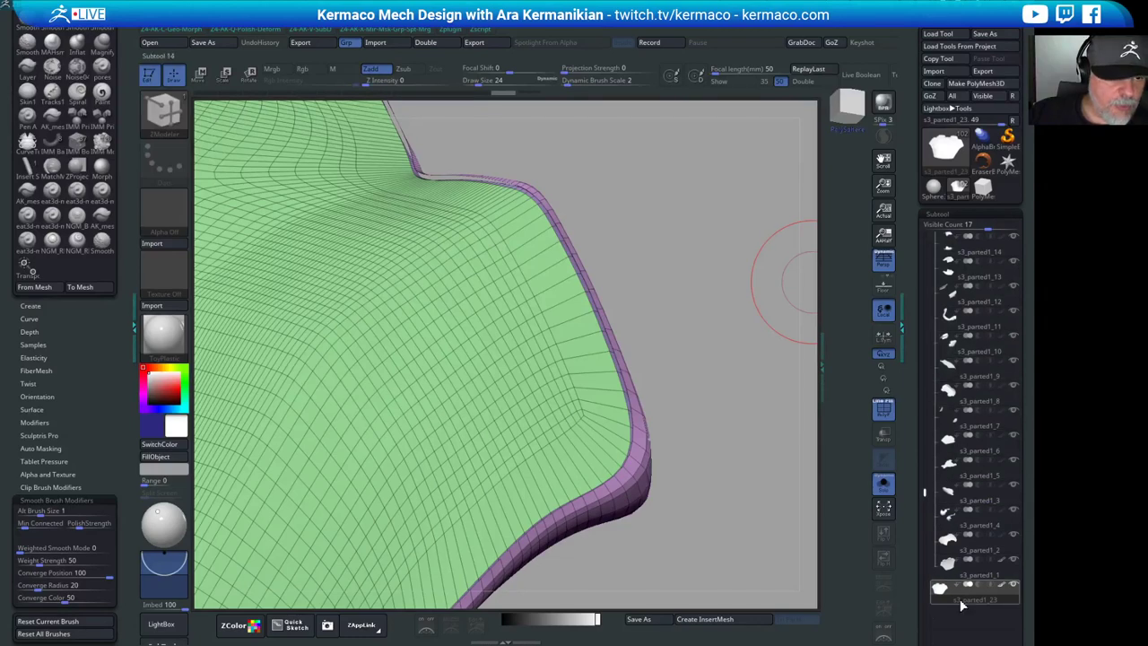
mouse_move(731, 441)
right_down()
mouse_move(687, 404)
mouse_move(736, 339)
mouse_move(608, 333)
right_up()
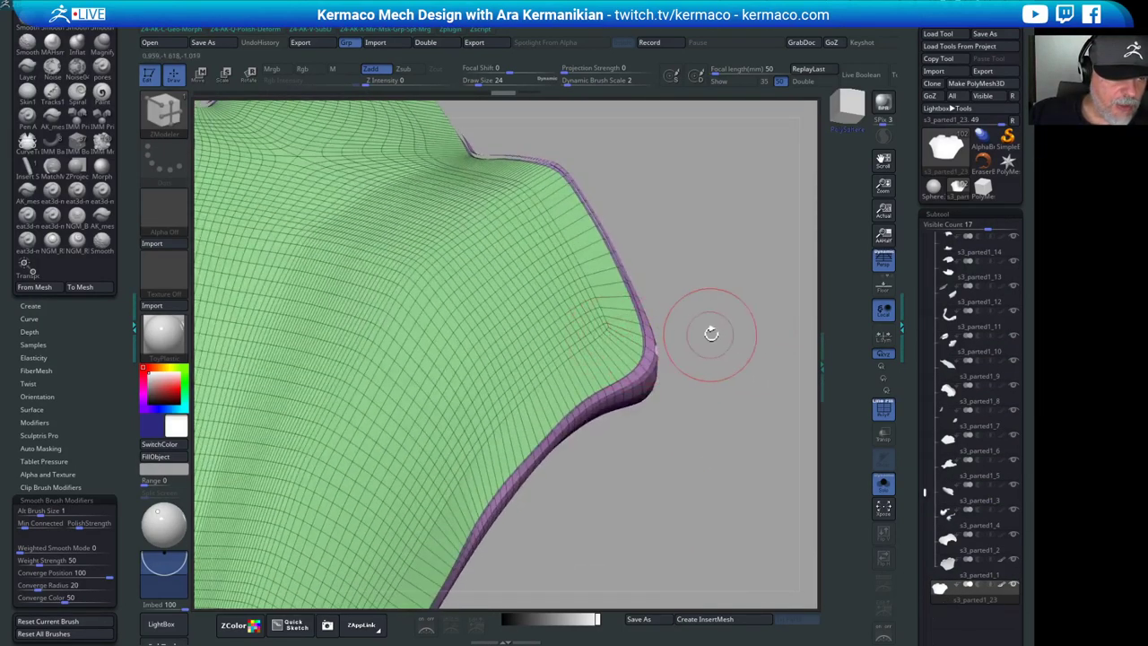
right_drag(715, 326, 610, 363)
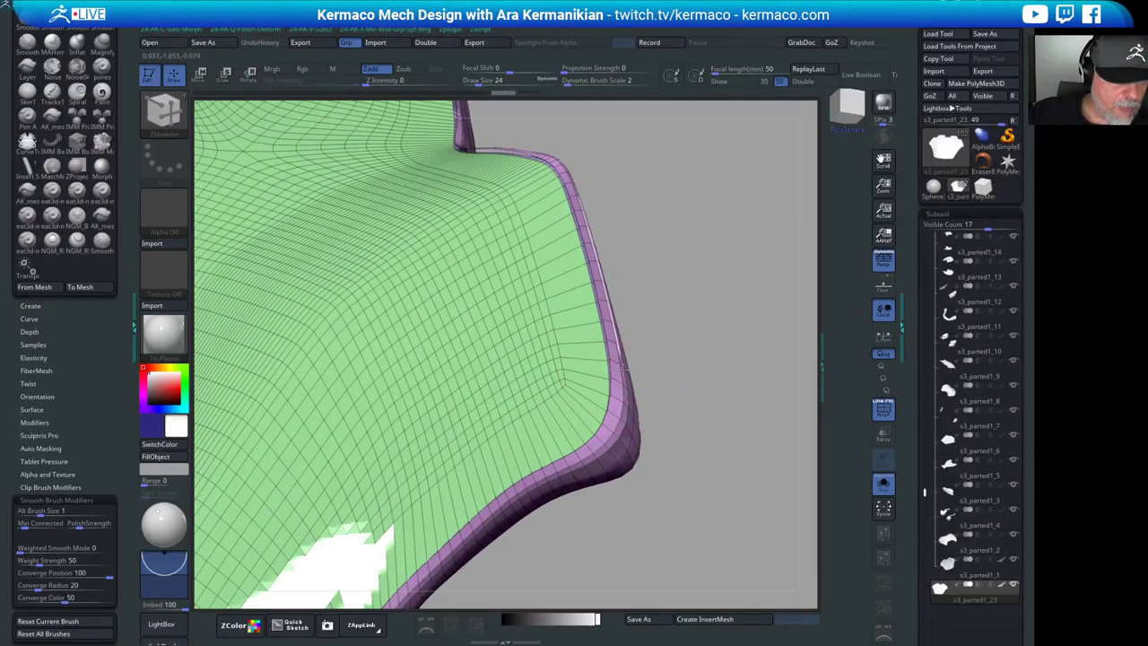
drag(626, 369, 629, 366)
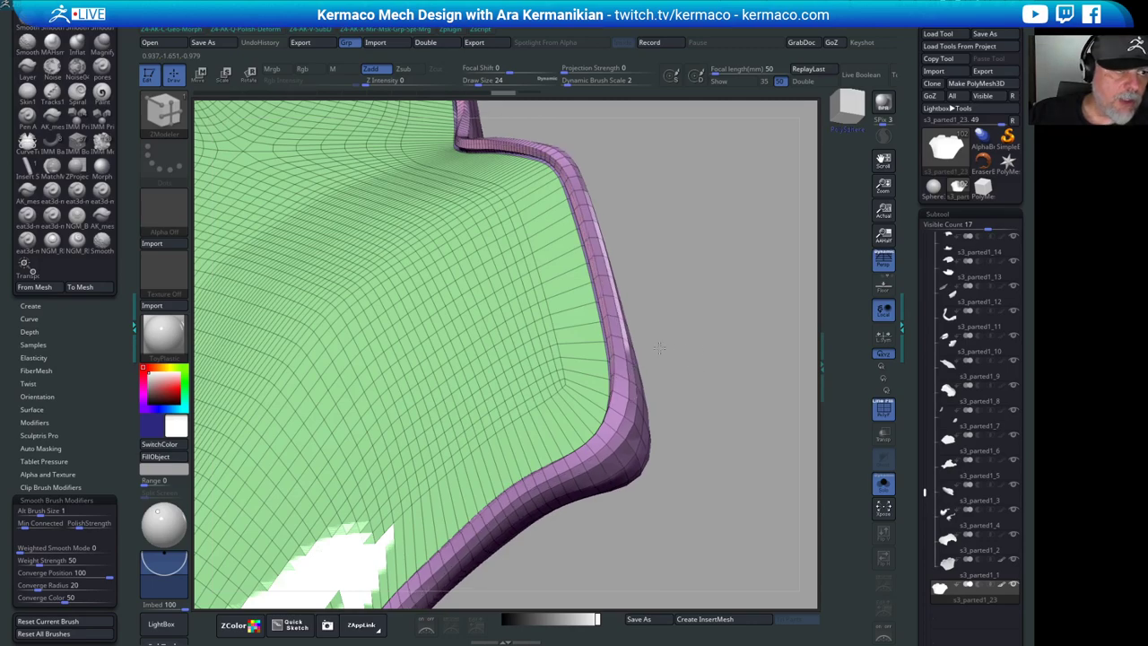
drag(651, 316, 803, 346)
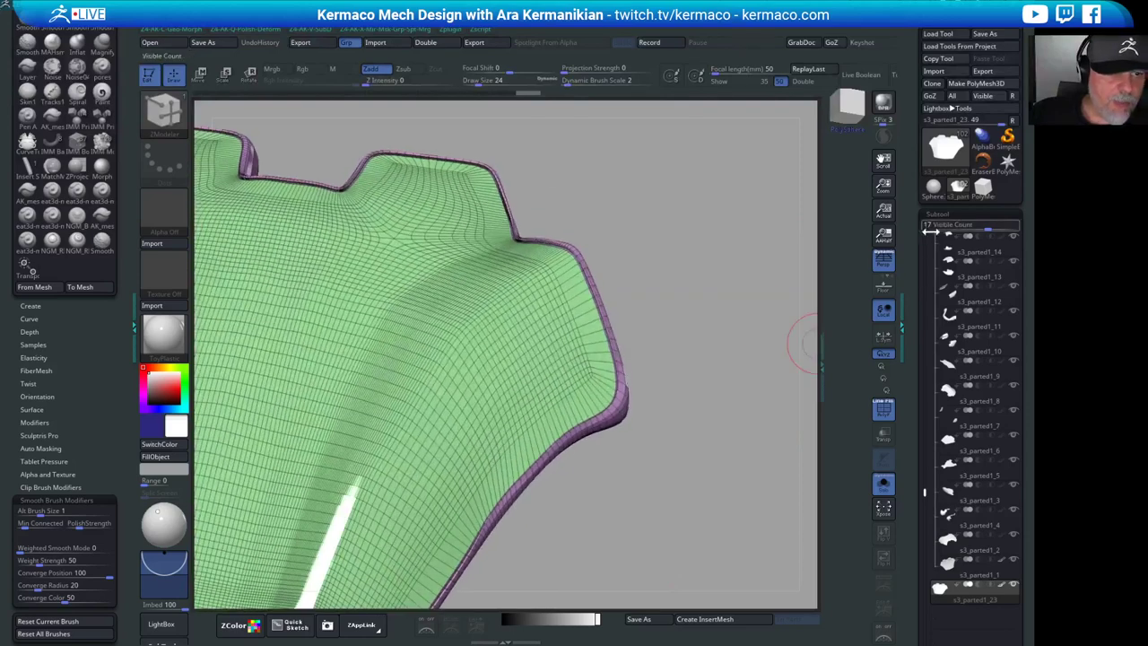
- Split the chest plate subtool into its separate parts and accept the non-undoable operation
scroll(933, 359, down, 5)
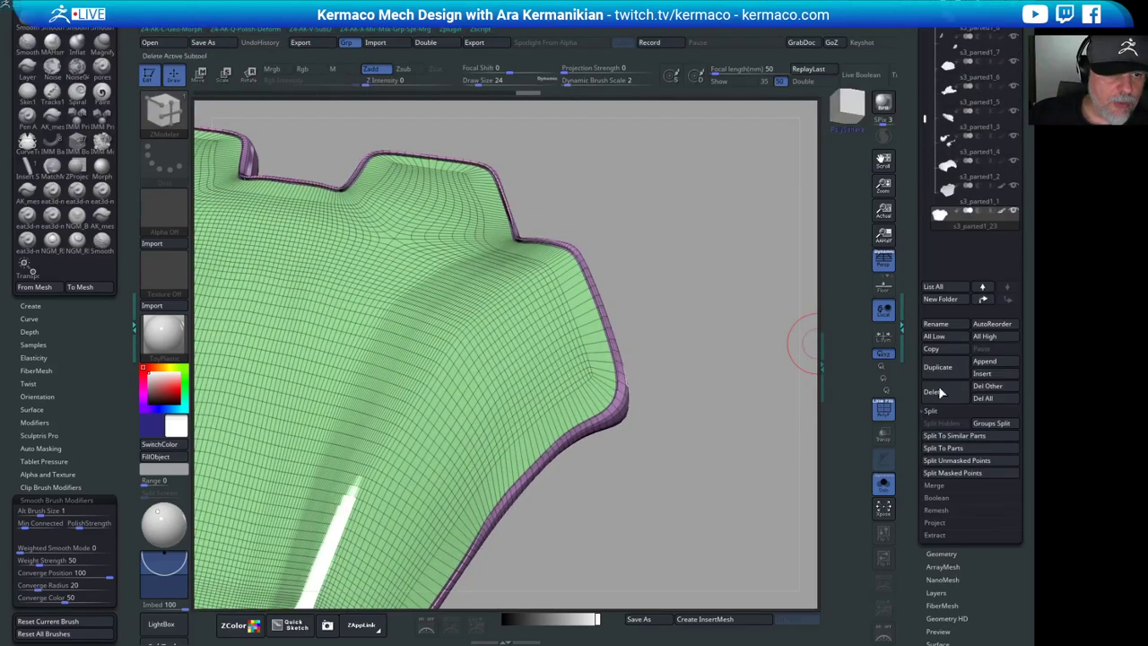
click(969, 449)
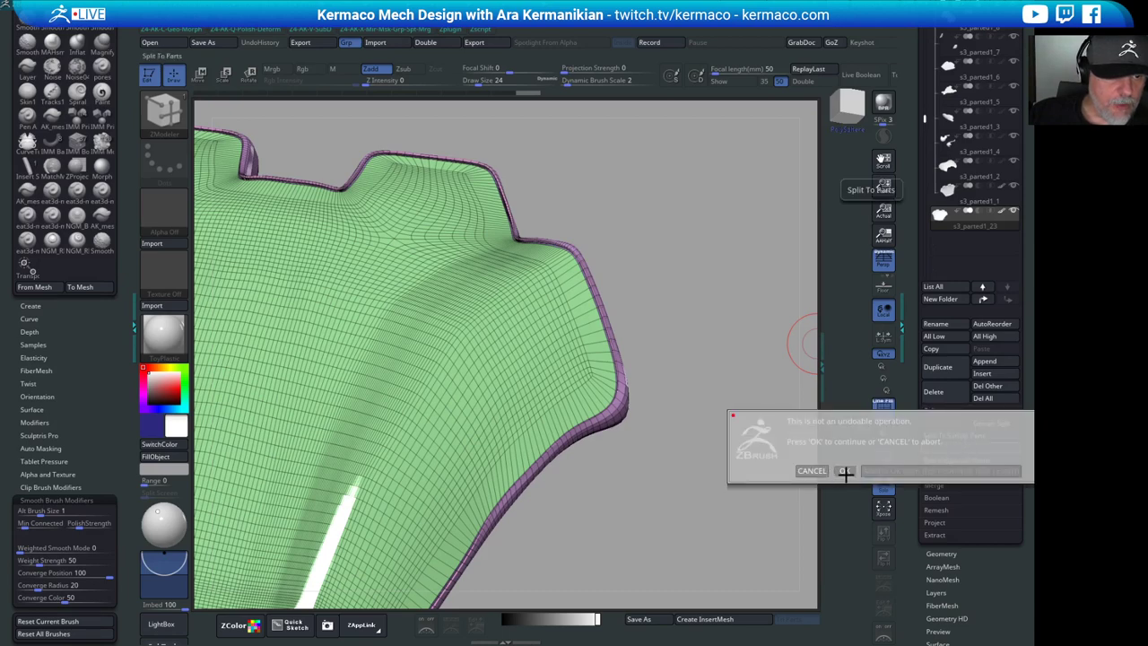
click(845, 471)
alt+drag(724, 295, 636, 280)
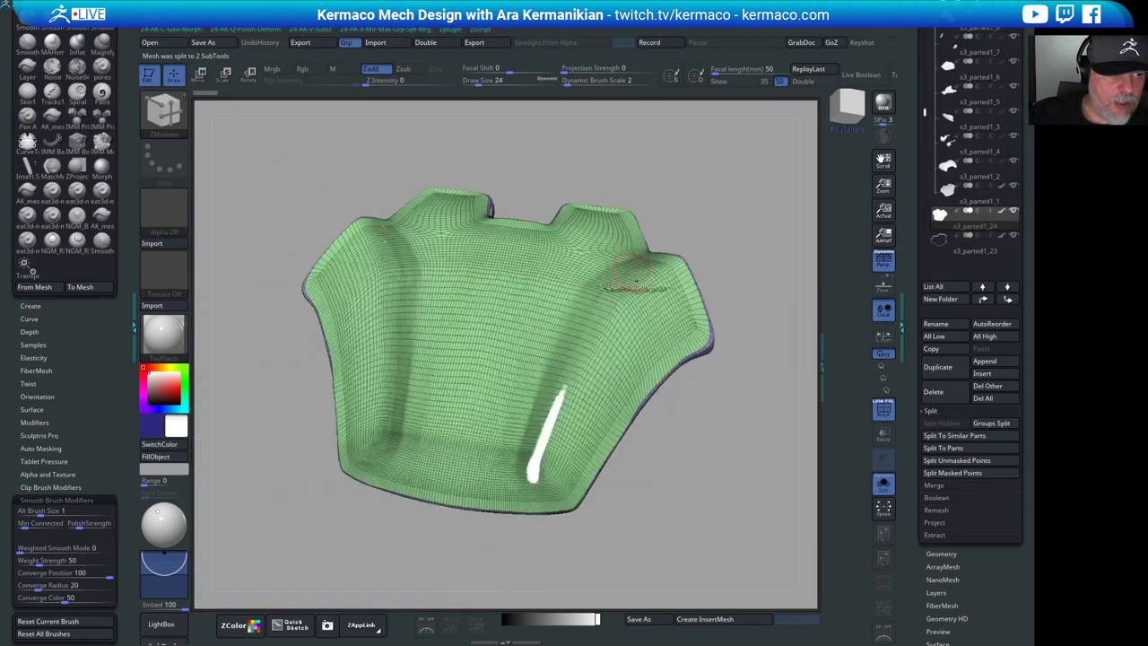
- Make the separated rim strip the active subtool and apply the Inflate Balloon deformation to it
click(1005, 252)
drag(736, 268, 816, 304)
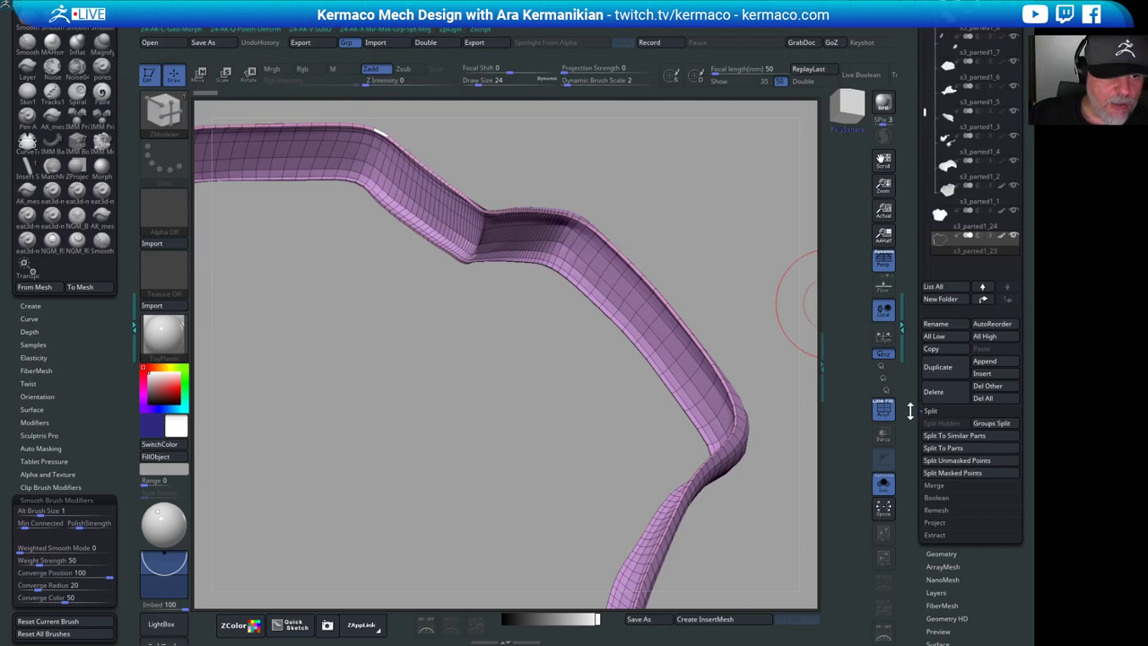
scroll(910, 411, down, 10)
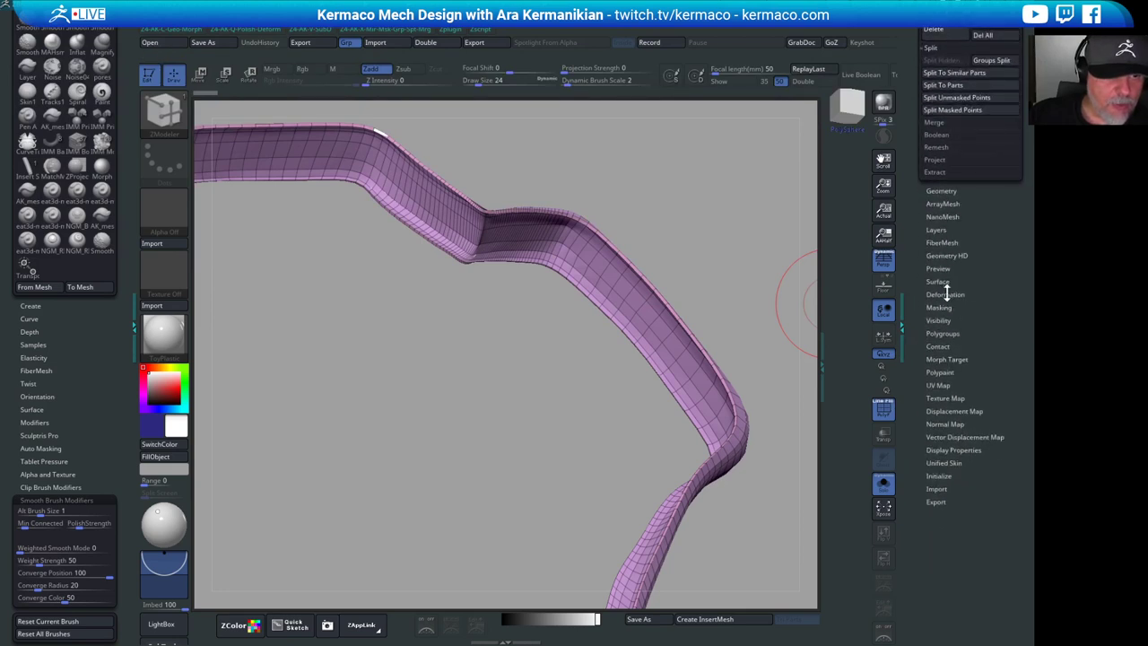
click(945, 294)
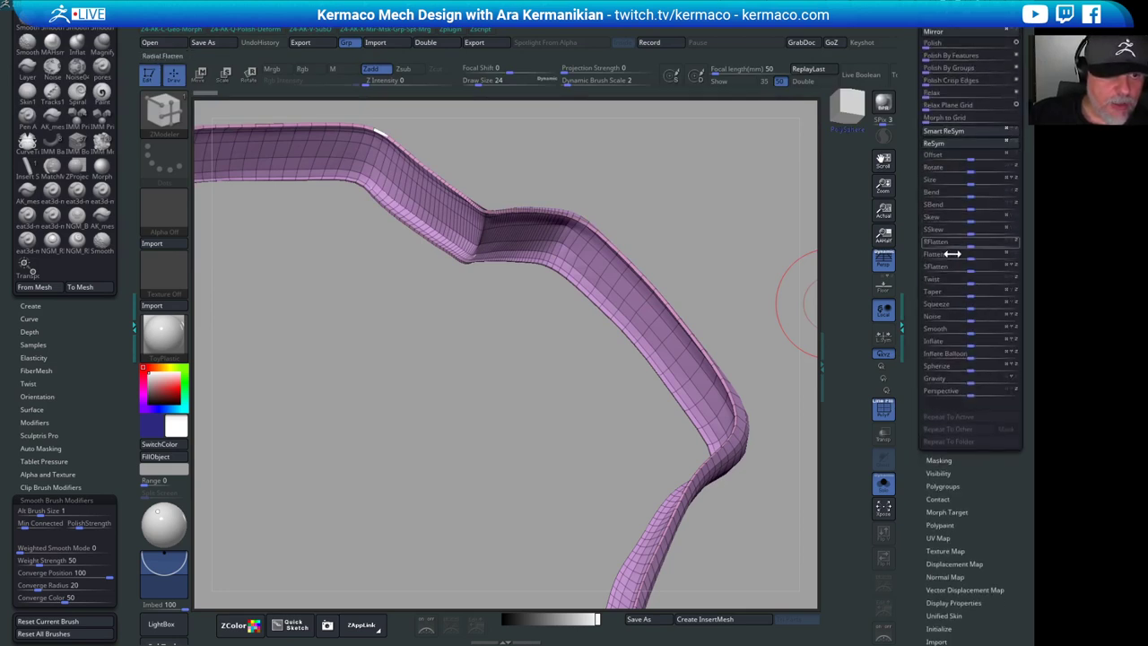
drag(972, 342, 971, 356)
ctrl+right_drag(779, 309, 698, 297)
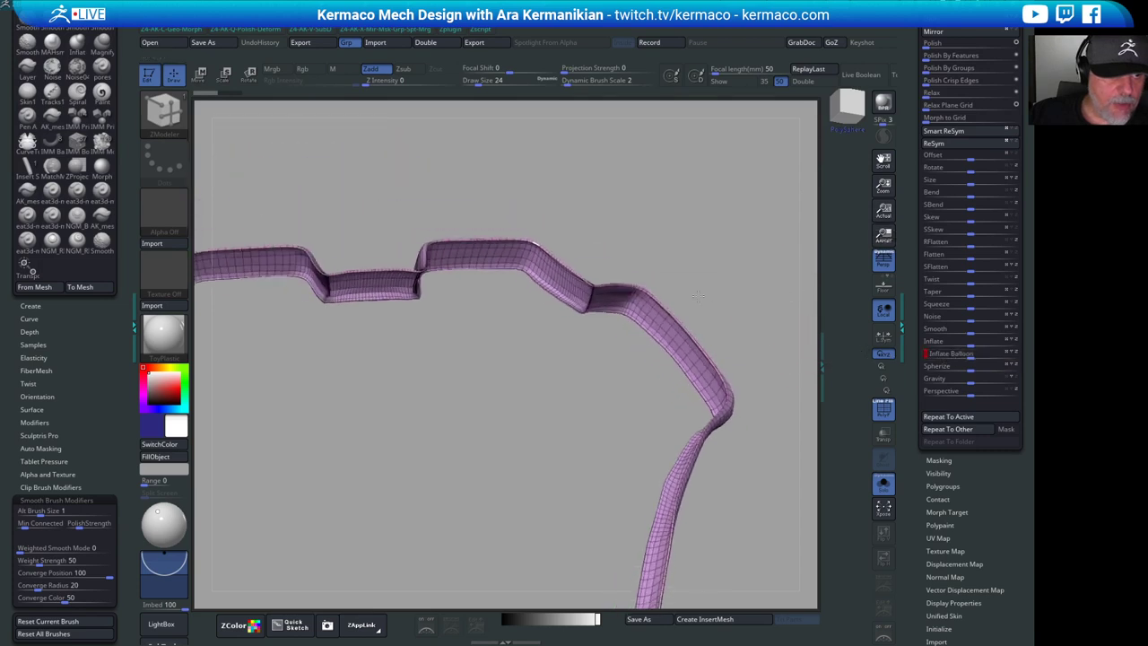
- Return to the subtool list and turn off Solo to show the plate together with its rim
drag(789, 308, 869, 394)
scroll(986, 355, up, 5)
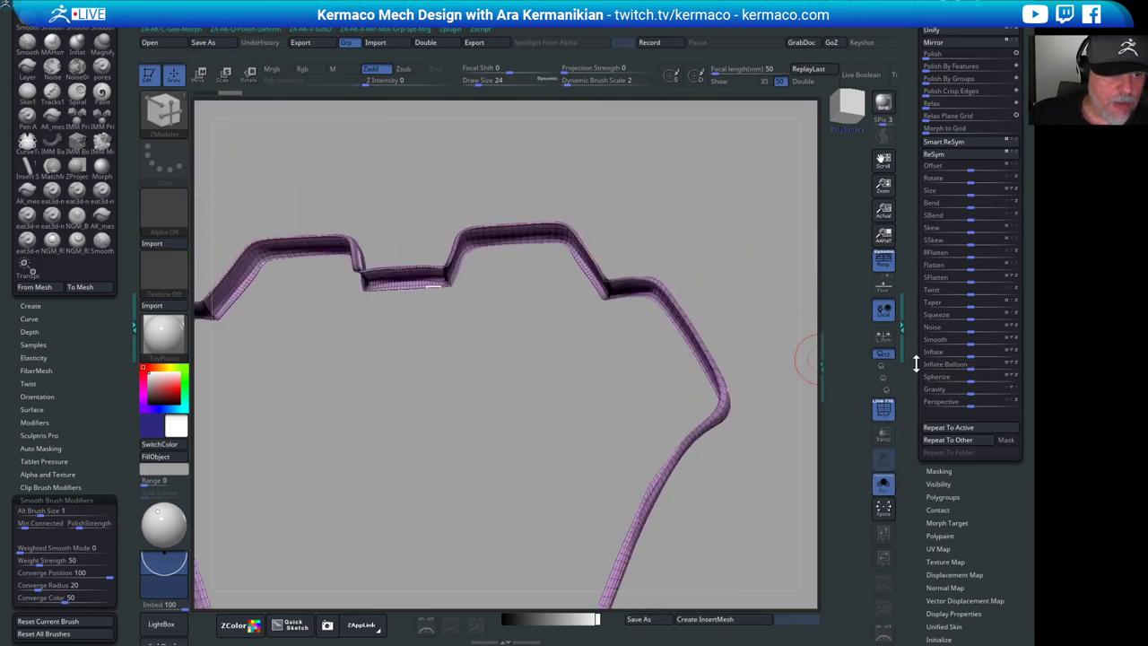
click(948, 330)
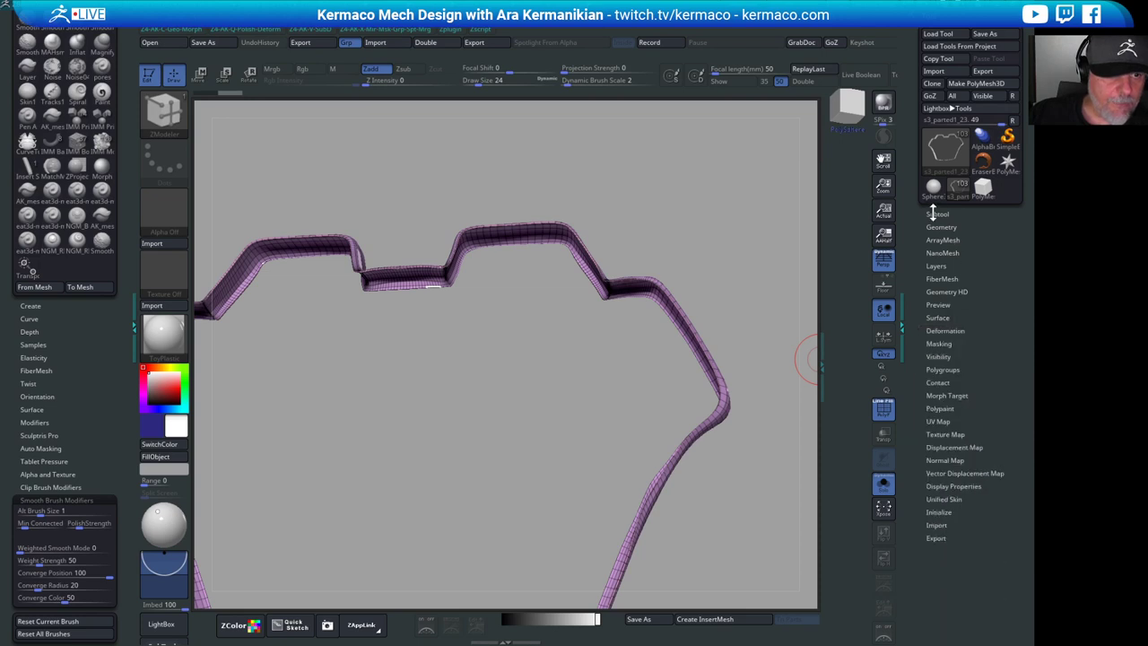
click(934, 214)
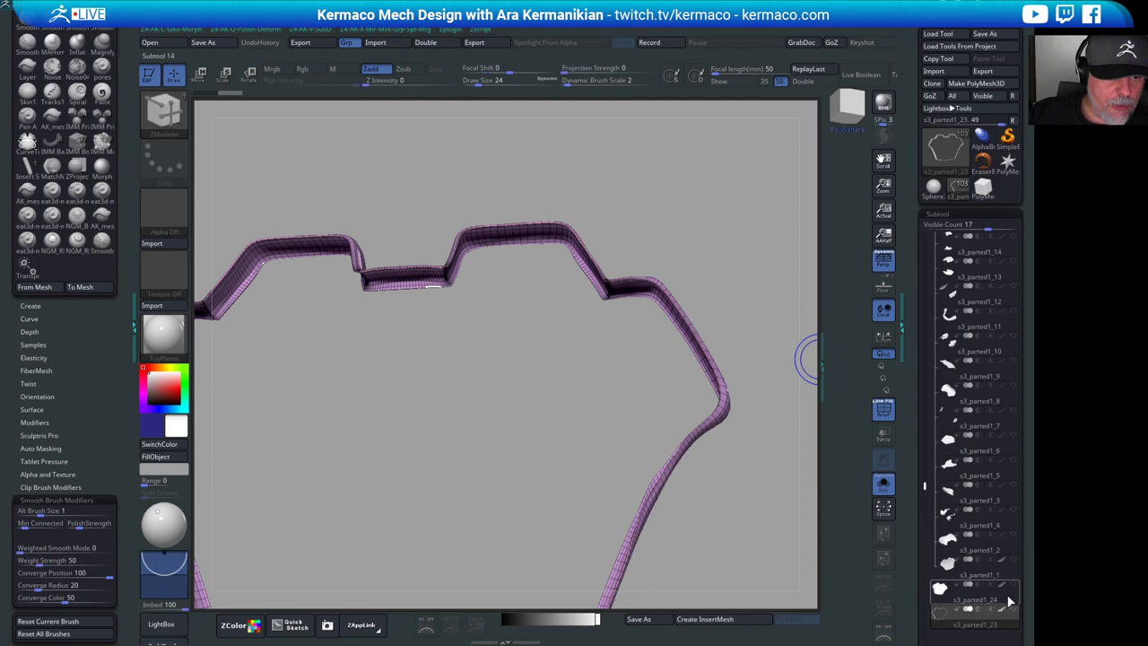
click(883, 484)
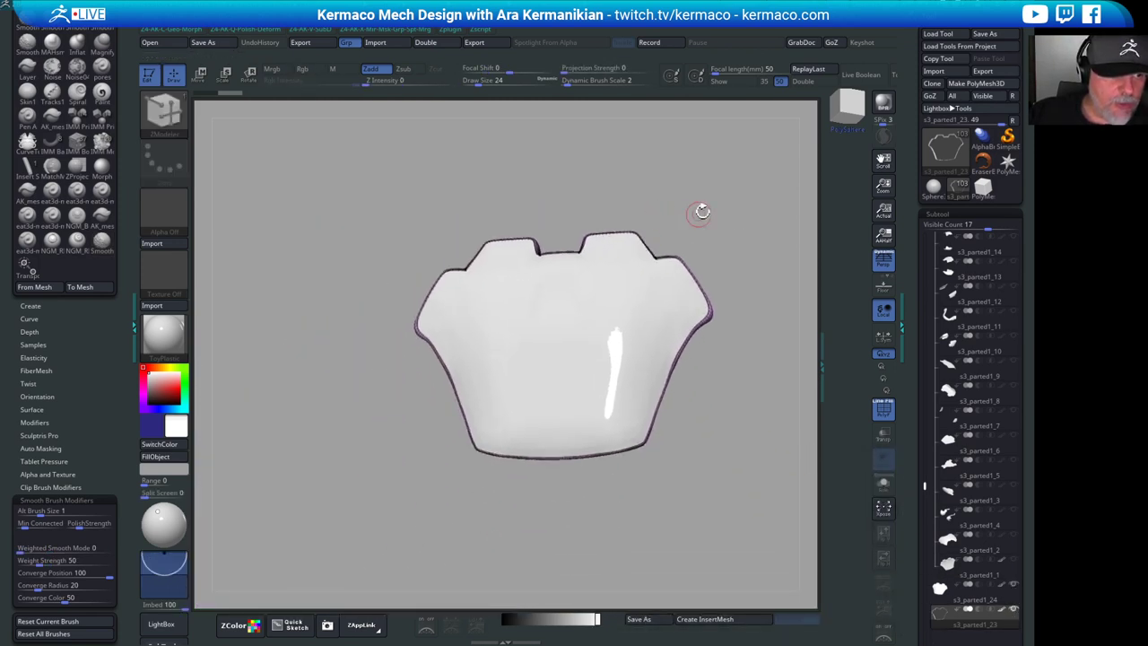
- Choose the Inflat brush and even out the rim around the chest plate's upper notches and shoulder corner with inflate and smooth strokes
drag(702, 212, 741, 176)
key(space)
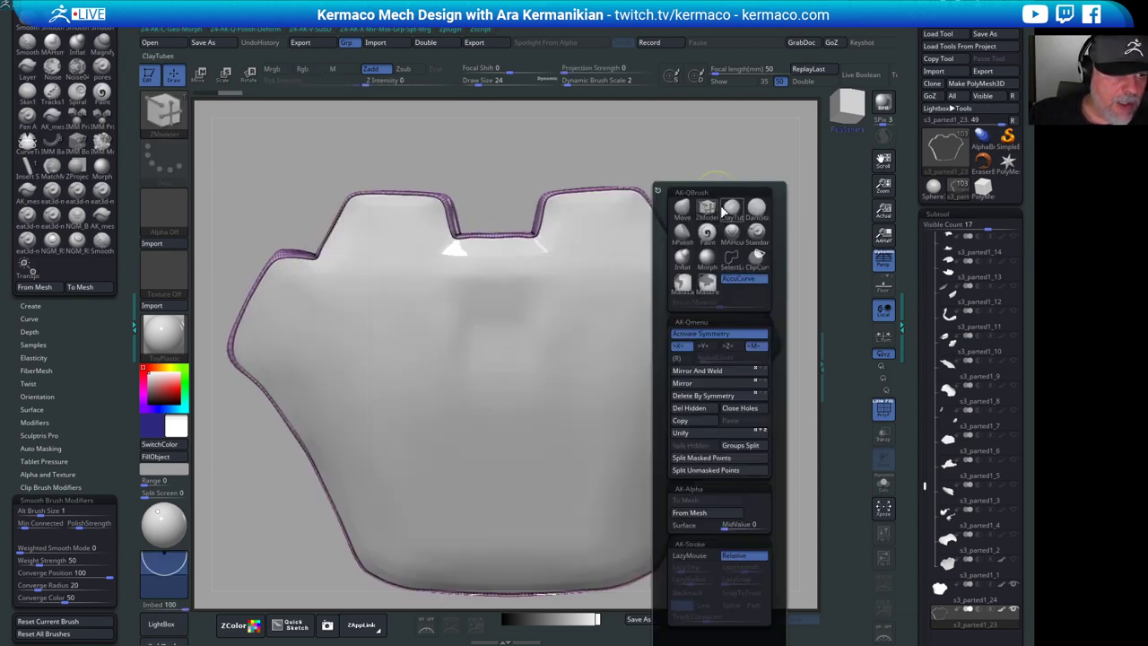
click(685, 244)
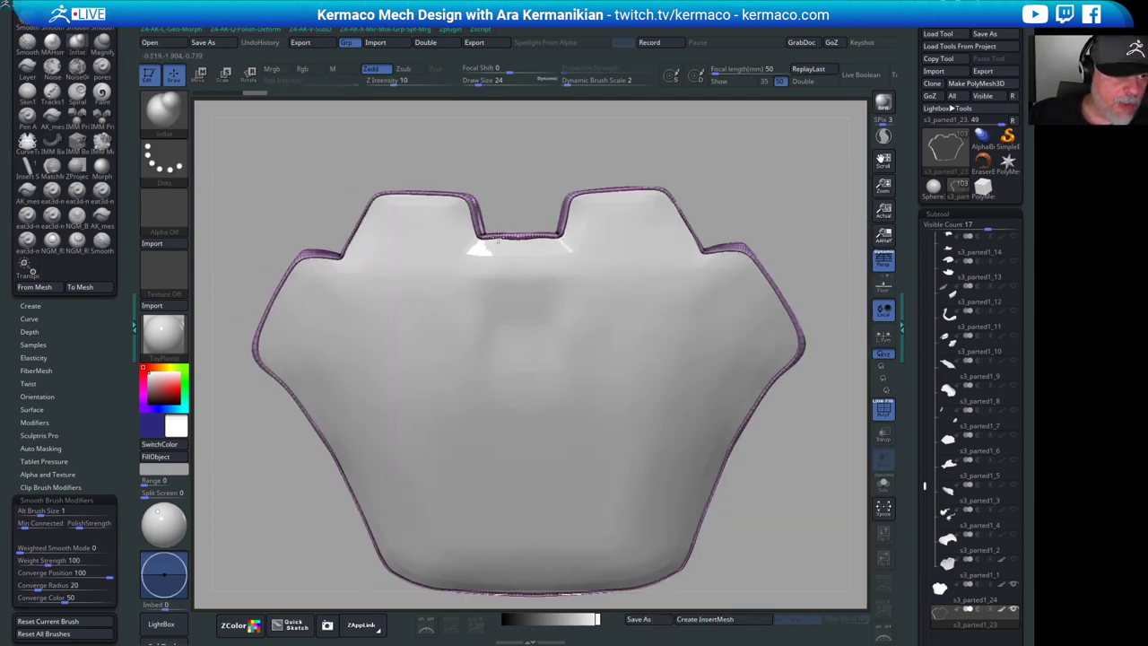
key(shift)
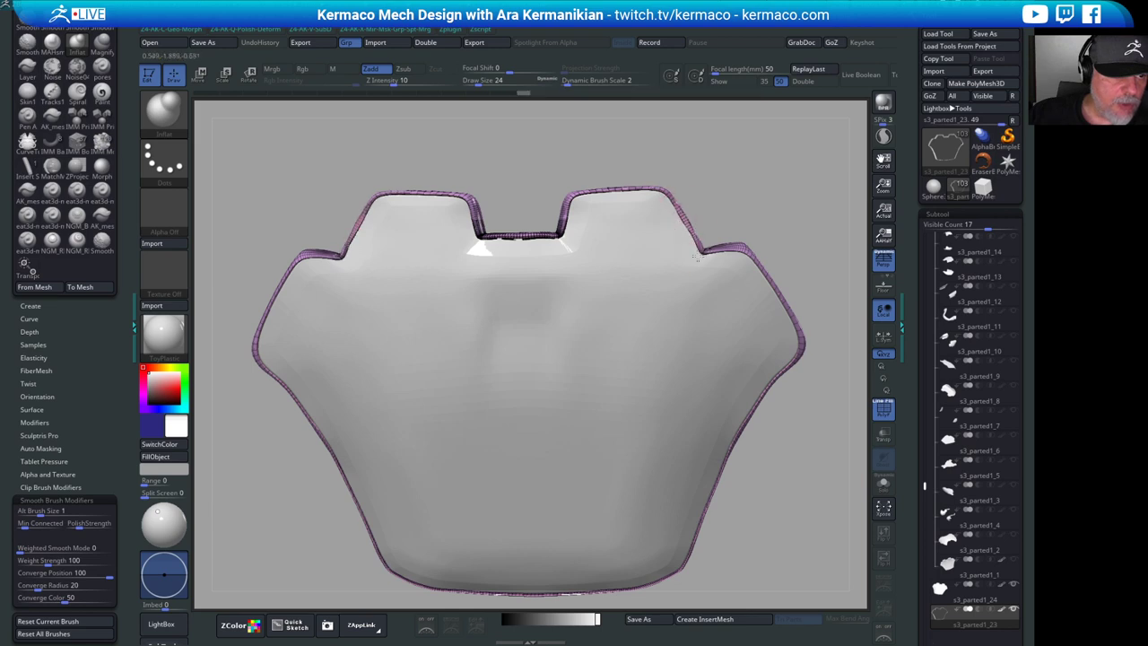
mouse_move(679, 212)
shift+mouse_down()
mouse_move(671, 203)
mouse_move(689, 244)
shift+mouse_up()
mouse_move(761, 189)
alt+mouse_down()
mouse_move(713, 251)
mouse_move(774, 326)
mouse_move(710, 172)
alt+mouse_up()
drag(610, 281, 599, 262)
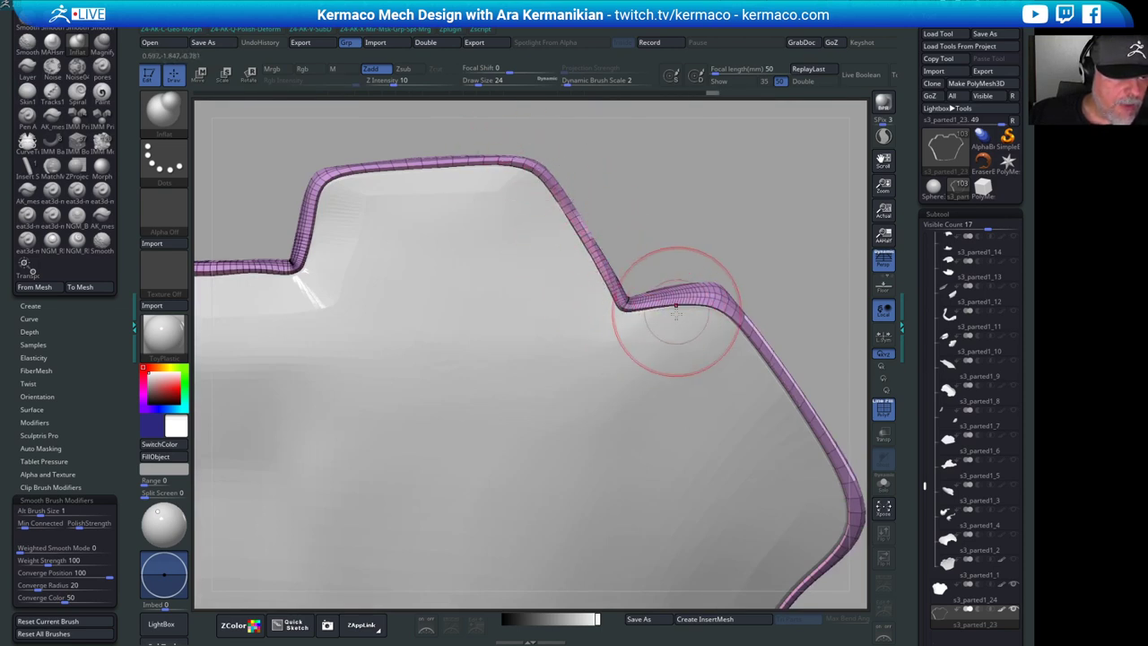
- Refine the rim along the plate's side and lower edges with Inflat strokes and smoothing where it meets the plate
key(f)
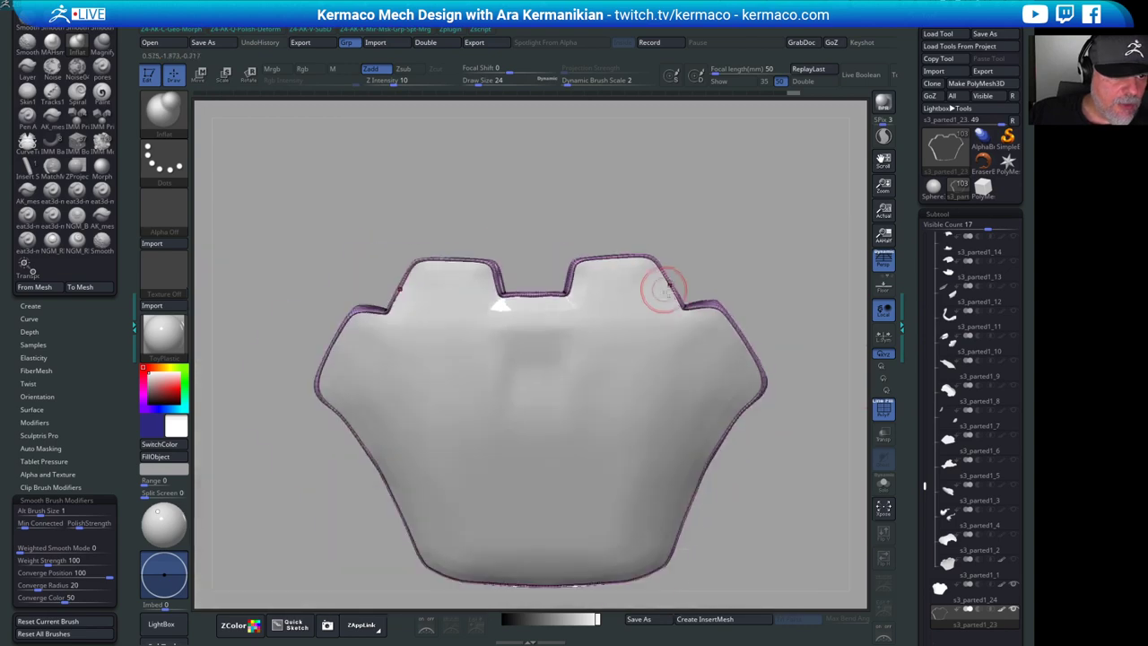
drag(779, 316, 862, 403)
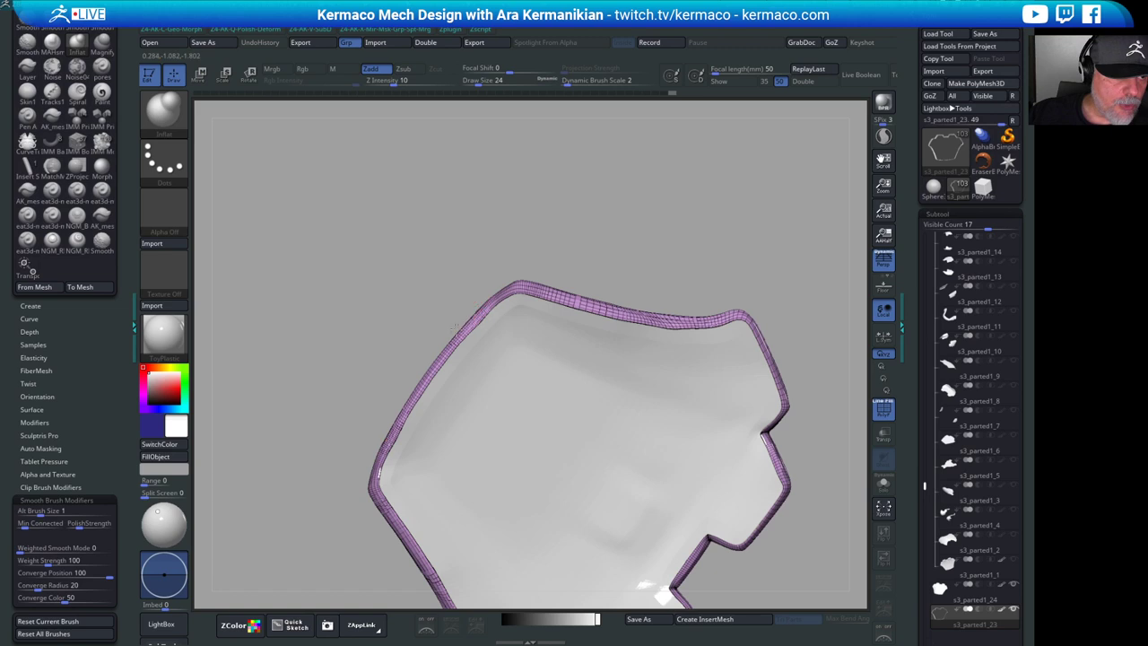
drag(580, 211, 749, 403)
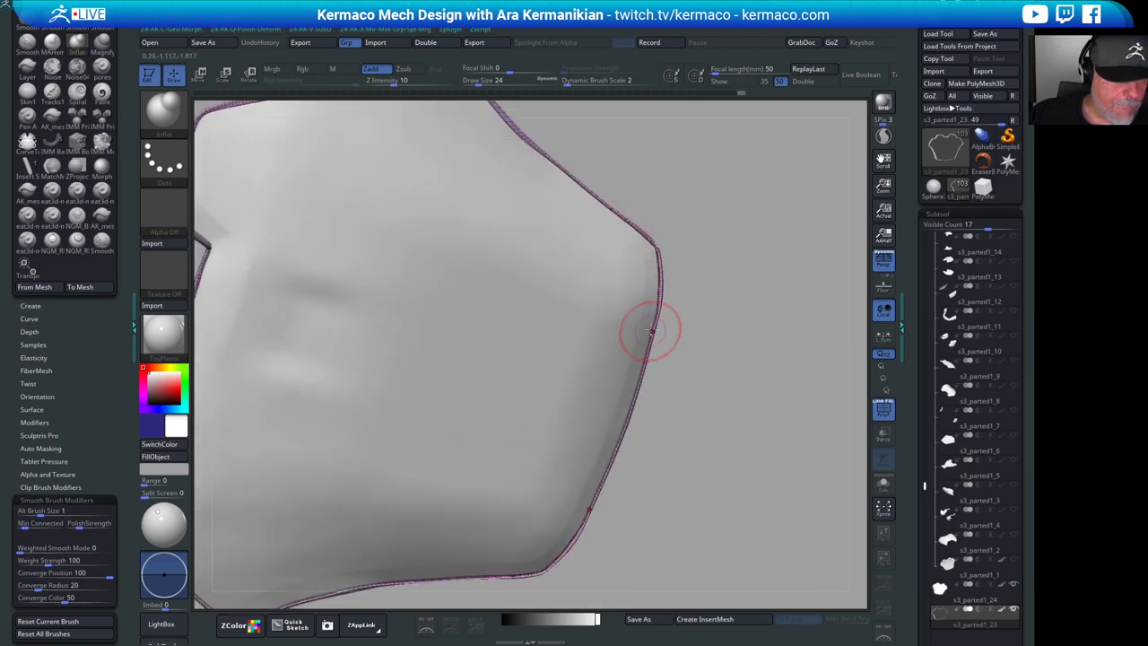
drag(650, 331, 653, 333)
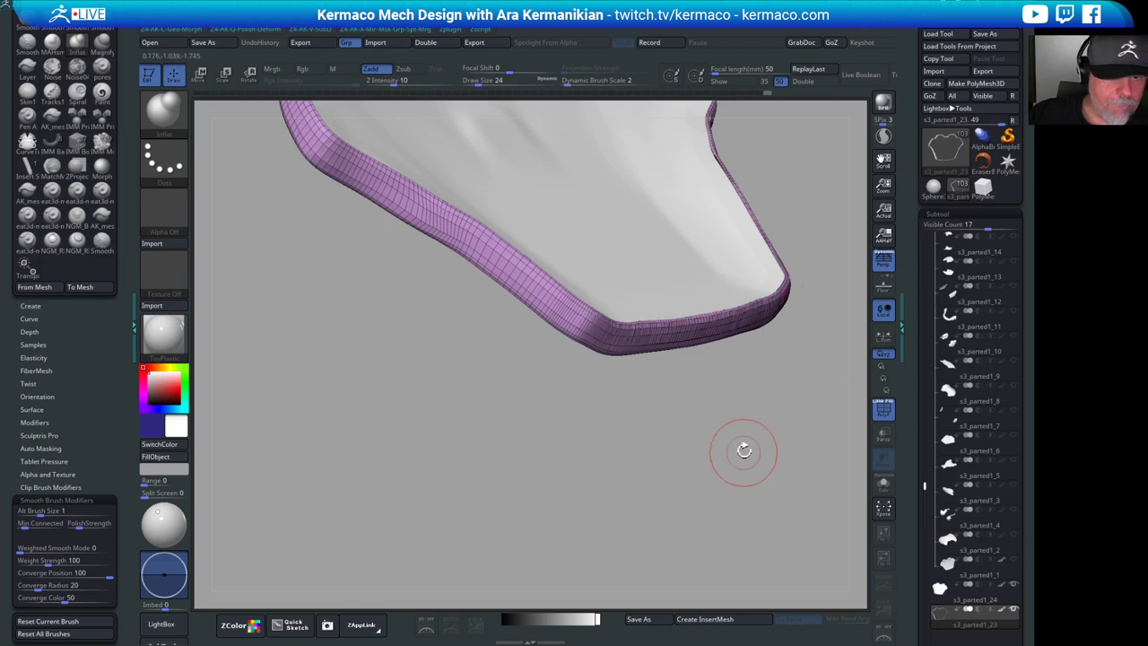
drag(744, 451, 798, 345)
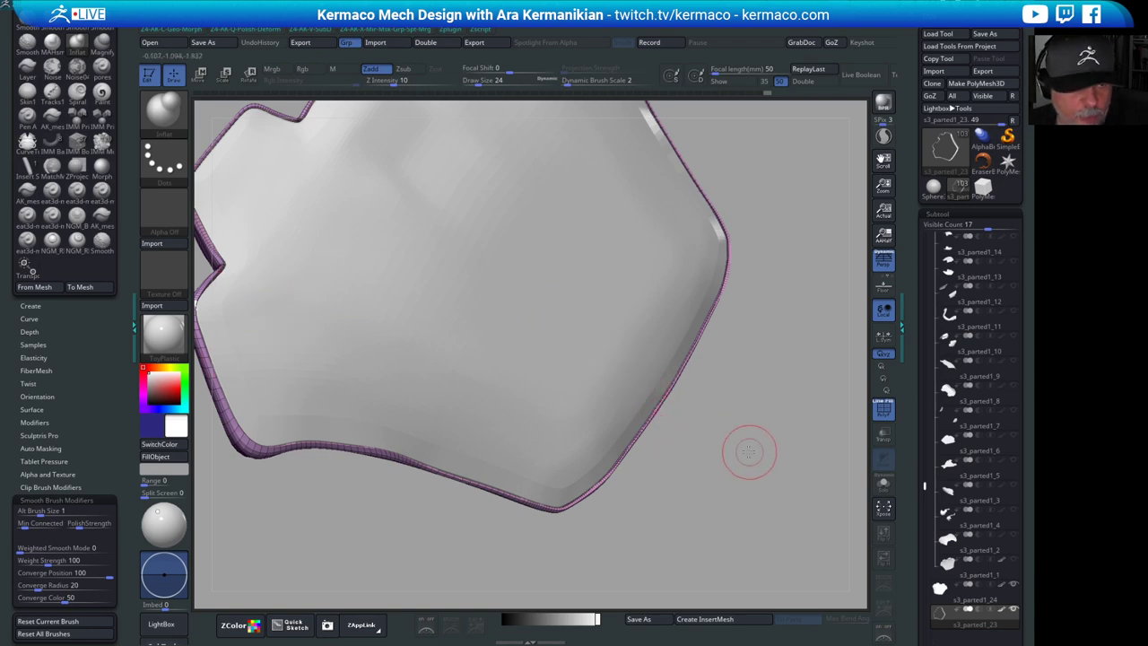
drag(750, 451, 534, 424)
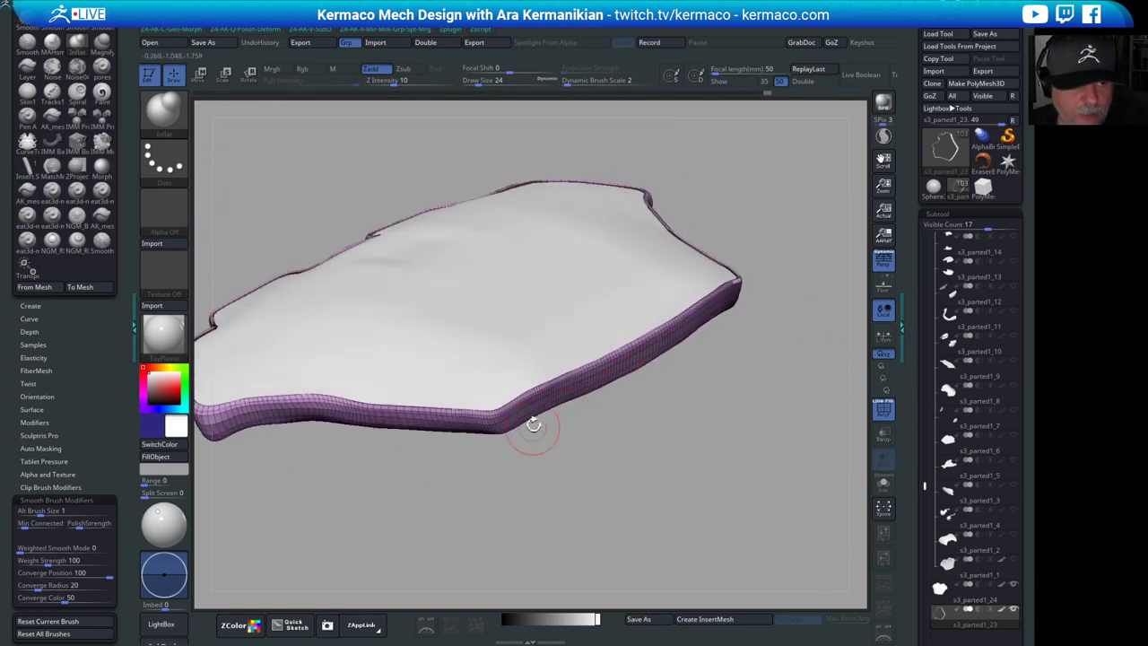
mouse_move(529, 368)
shift+mouse_down()
mouse_move(558, 368)
mouse_move(513, 401)
shift+mouse_up()
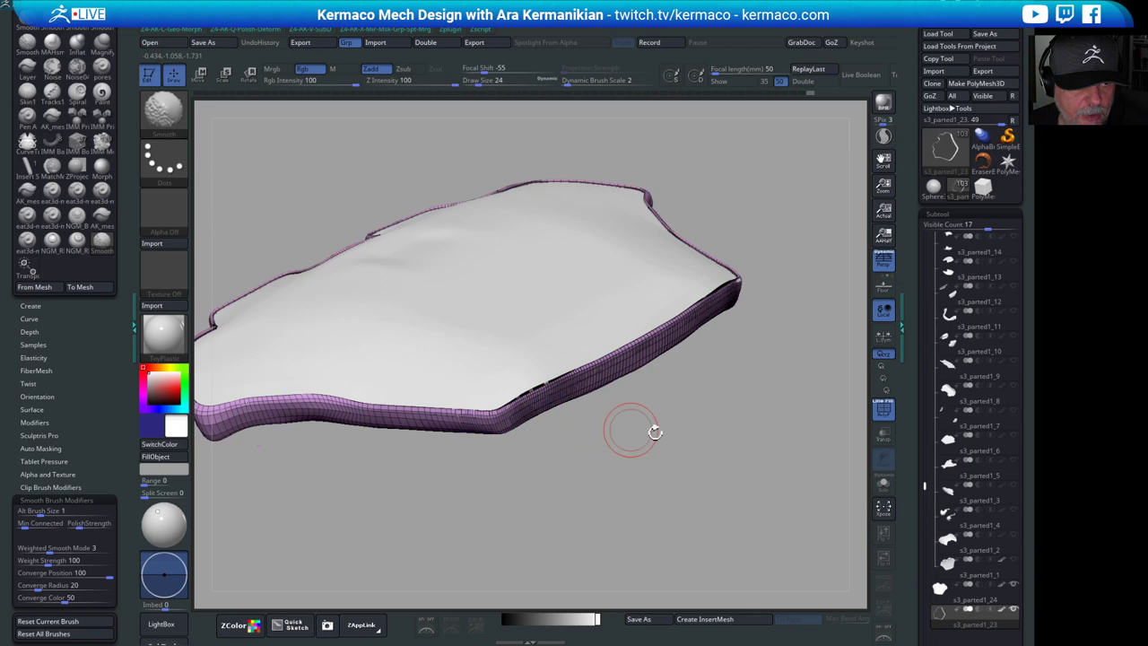
drag(656, 430, 689, 419)
- Continue touching up the rim with the Inflat brush along the shoulder edge and the stepped upper corners
drag(628, 302, 735, 191)
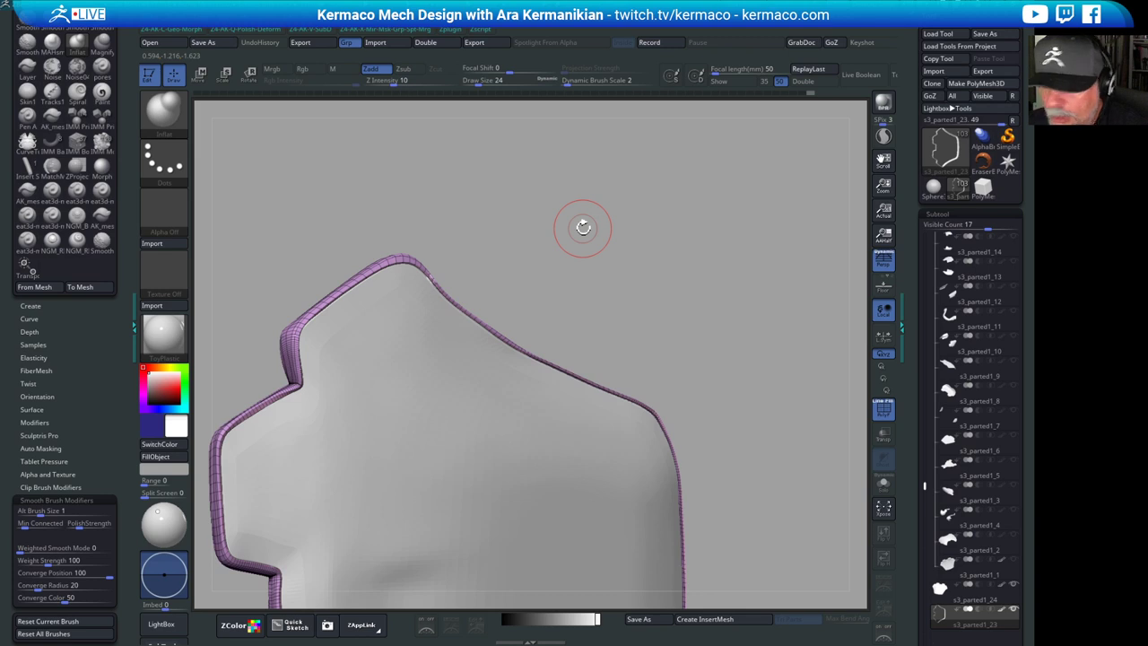
drag(484, 259, 622, 202)
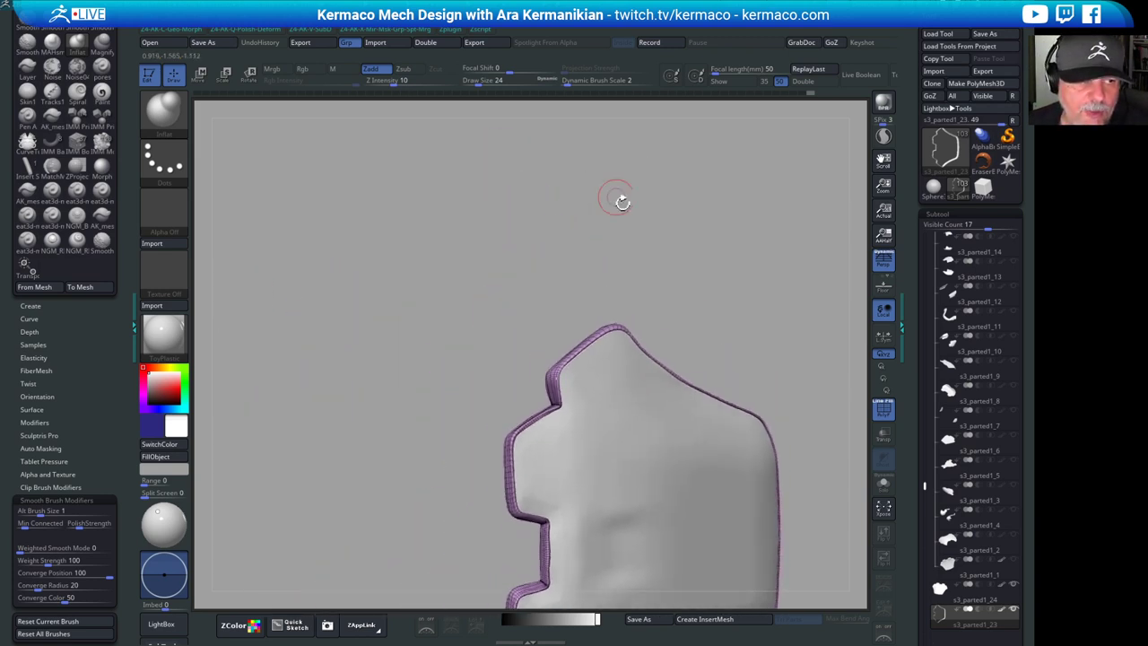
mouse_move(535, 395)
mouse_down()
mouse_move(553, 197)
mouse_move(512, 312)
mouse_move(489, 316)
mouse_move(512, 305)
mouse_up()
drag(637, 320, 562, 328)
alt+drag(780, 214, 750, 161)
mouse_move(333, 233)
mouse_down()
mouse_move(638, 229)
mouse_move(686, 244)
mouse_up()
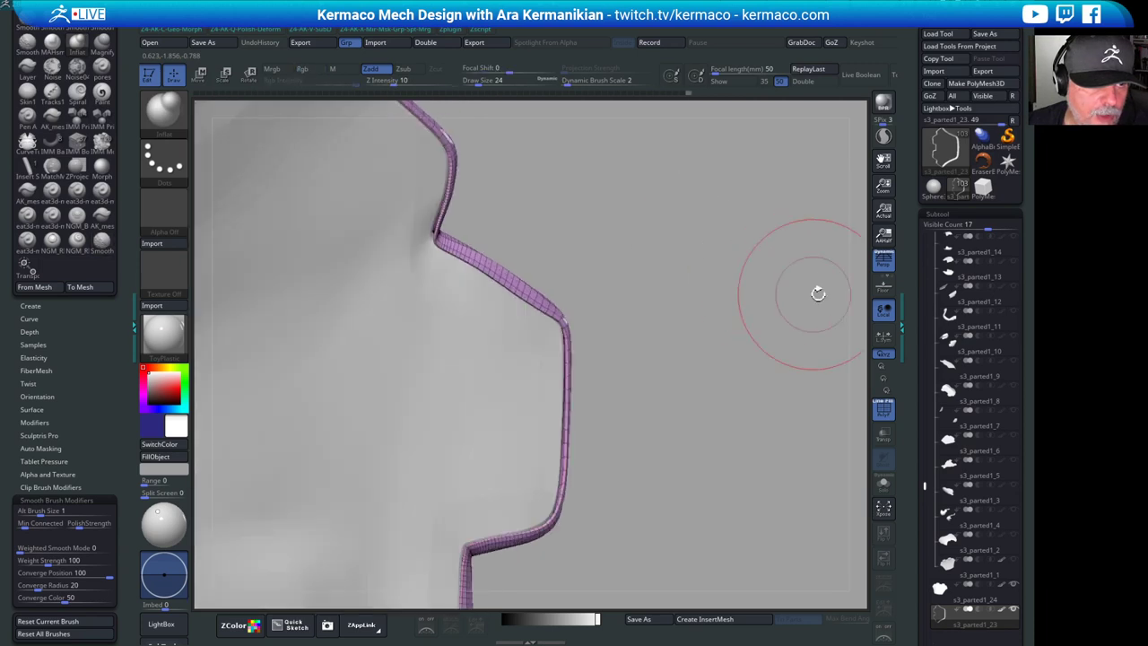
- Reduce the brush draw size to 11 and rework the rim's sharp notch corner from a close view
drag(910, 320, 914, 217)
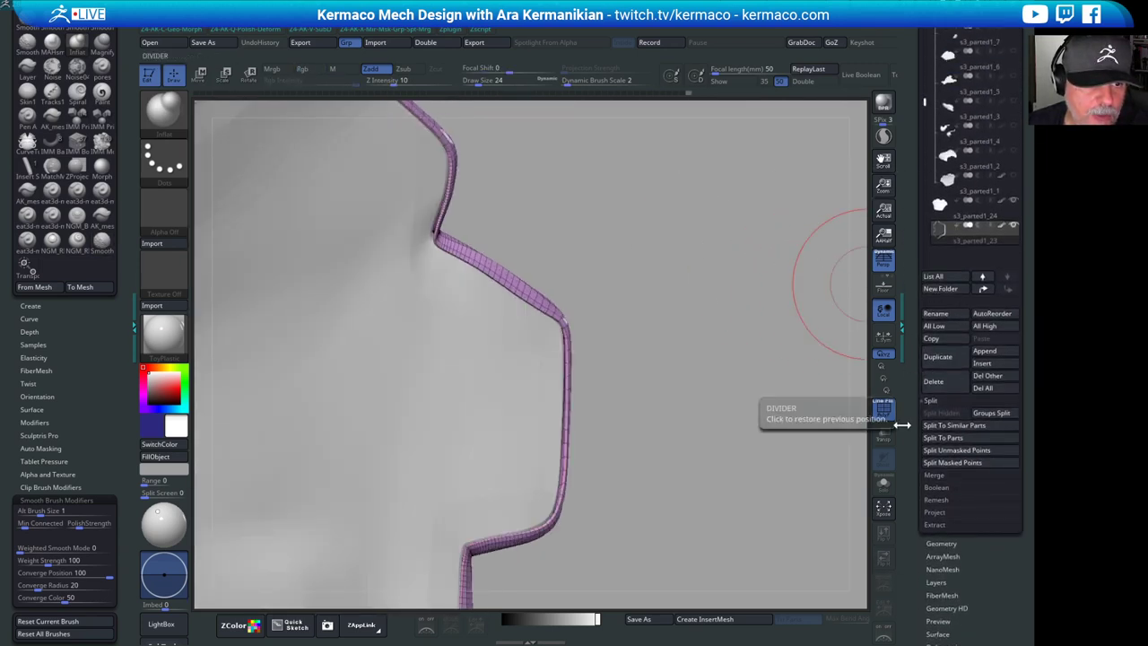
drag(781, 346, 687, 239)
drag(695, 211, 650, 217)
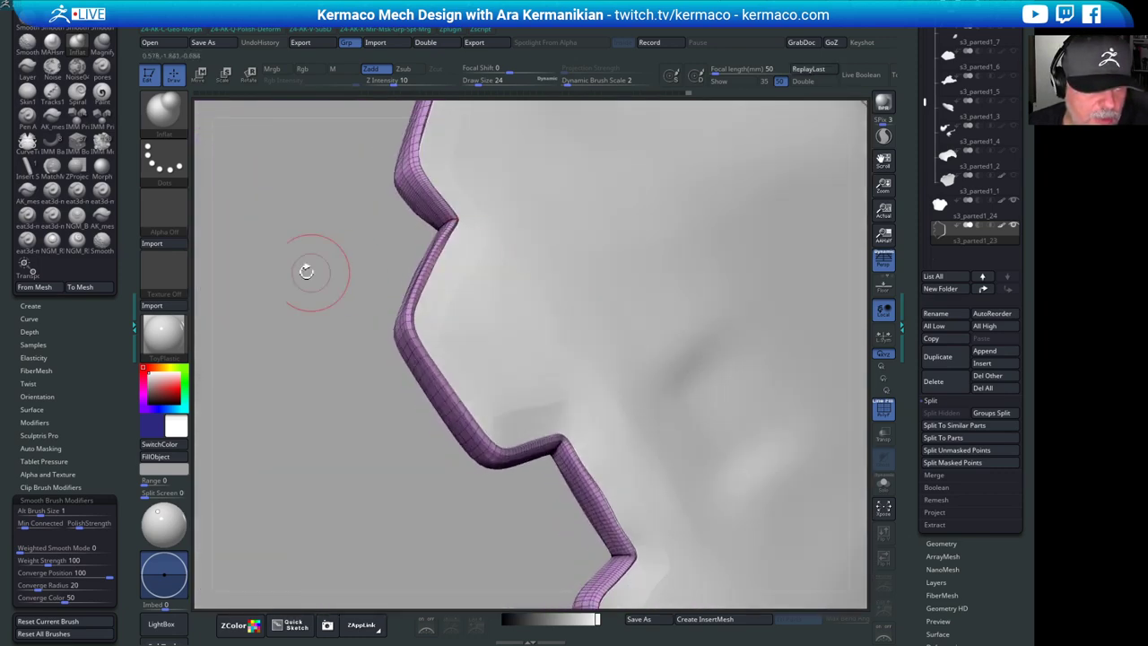
alt+drag(308, 269, 787, 399)
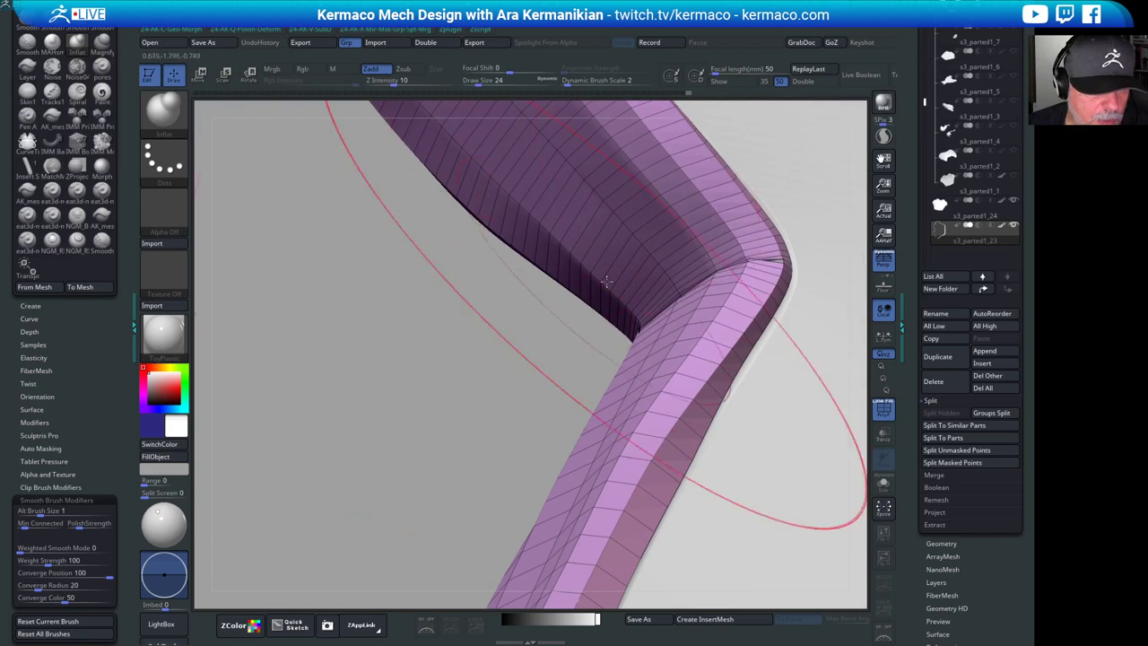
key(s)
mouse_move(770, 264)
mouse_down()
mouse_move(757, 265)
mouse_move(785, 264)
mouse_move(765, 269)
mouse_move(760, 217)
mouse_move(779, 253)
mouse_move(764, 292)
mouse_move(781, 284)
mouse_move(753, 309)
mouse_up()
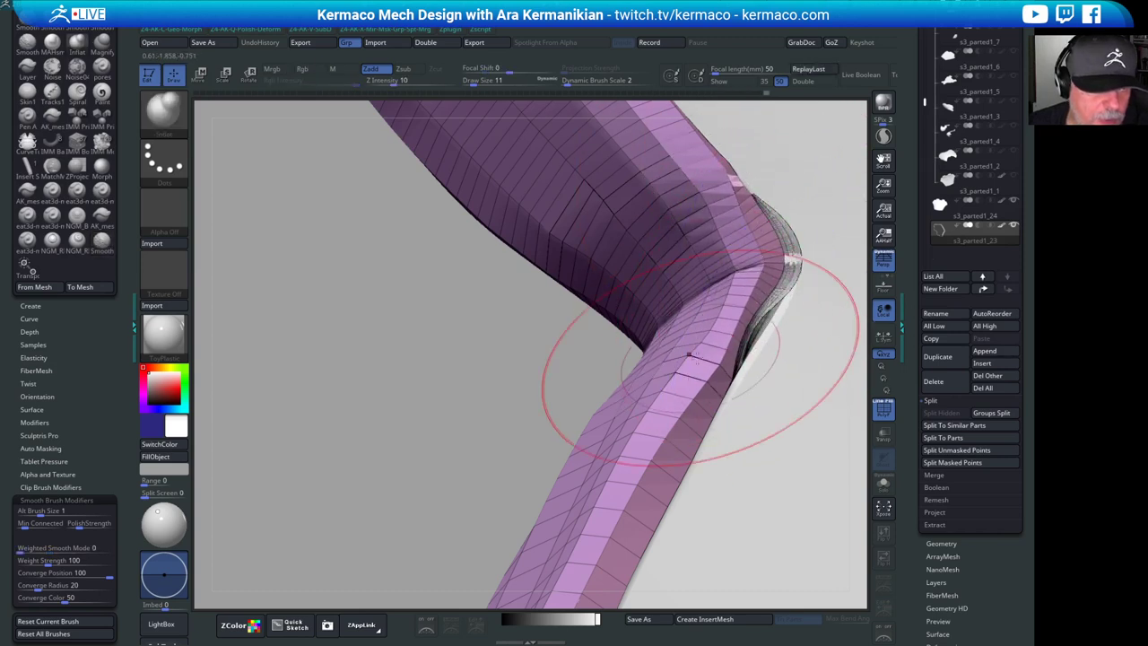
- Undo the last brush strokes on the rim's notch corner
key(ctrl+z)
key(ctrl+z)
key(ctrl+z)
key(ctrl+z)
key(ctrl+z)
key(ctrl+z)
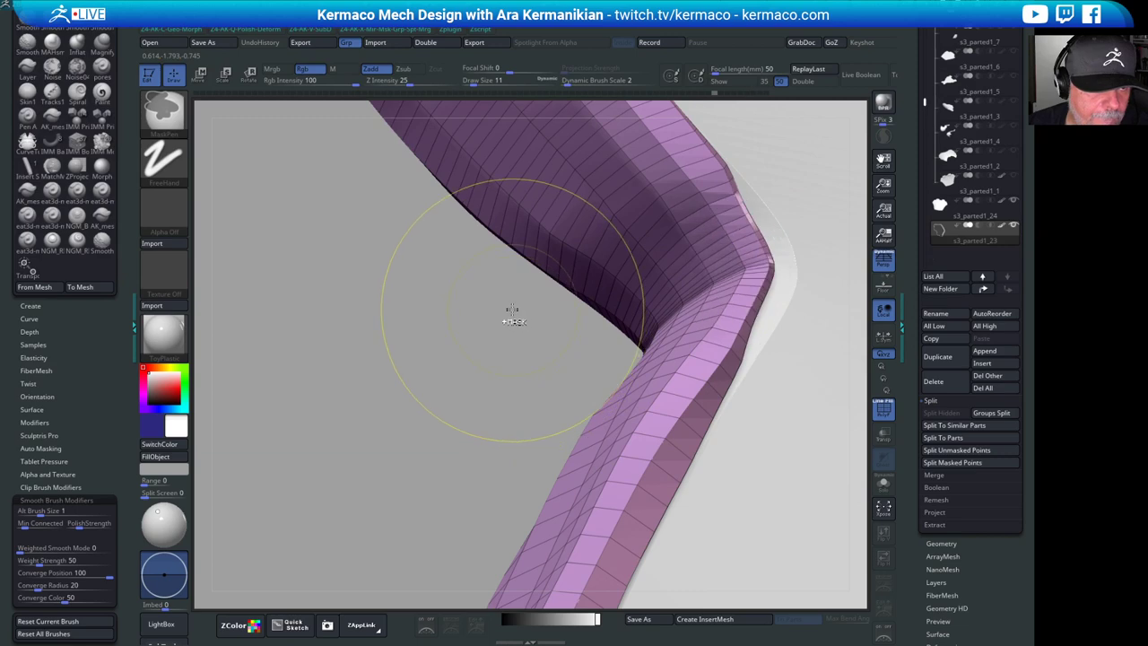
- Inflate the rim strip inside the plate's central upper notch, working from a view onto the upper edge
mouse_move(487, 311)
mouse_down()
mouse_move(718, 270)
mouse_move(815, 230)
mouse_move(816, 248)
mouse_move(825, 247)
mouse_move(808, 184)
mouse_move(821, 178)
mouse_move(761, 200)
mouse_move(725, 183)
mouse_move(692, 190)
mouse_move(305, 142)
mouse_up()
drag(723, 141, 782, 296)
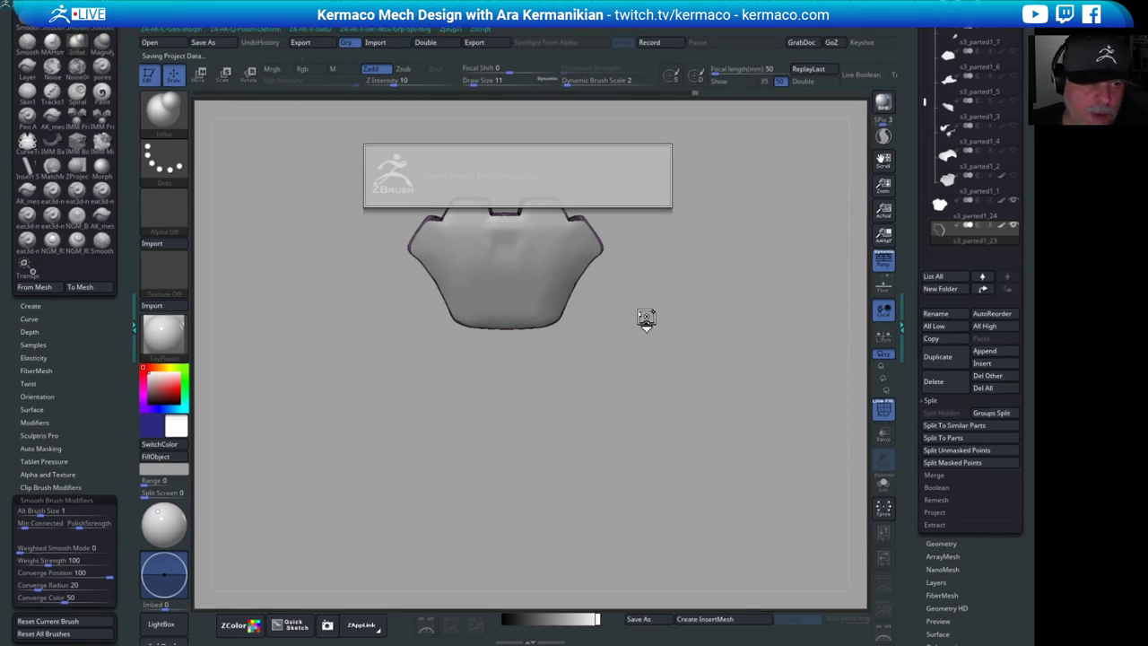
mouse_move(727, 278)
mouse_down()
mouse_move(774, 267)
mouse_move(776, 371)
mouse_move(726, 410)
mouse_move(639, 435)
mouse_move(543, 392)
mouse_up()
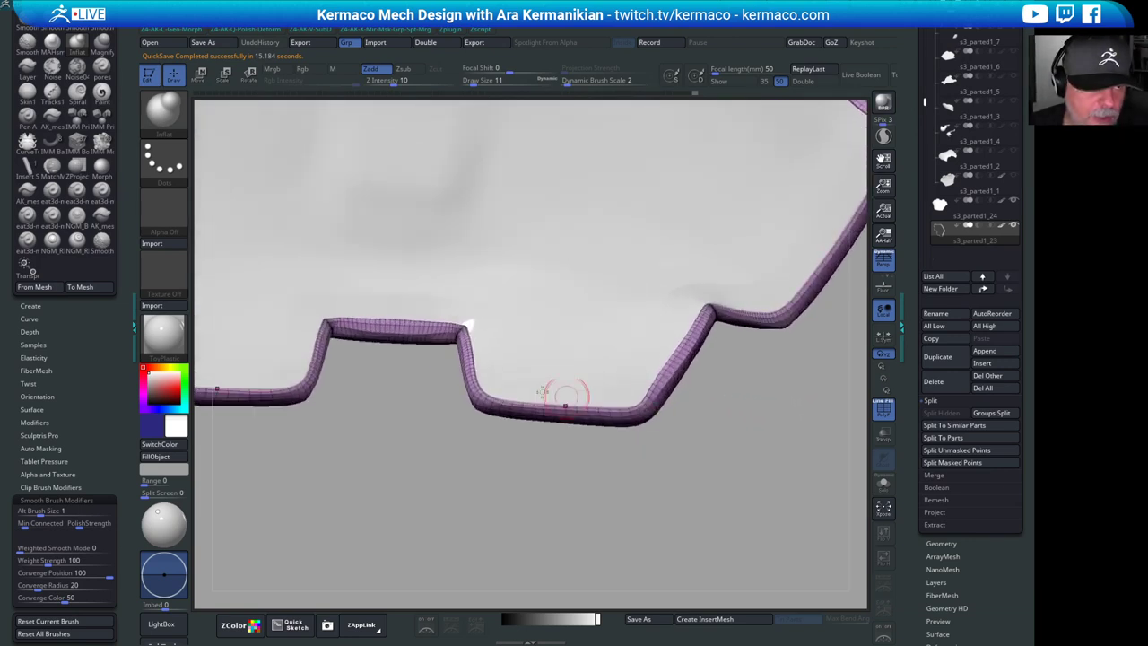
alt+drag(382, 474, 527, 267)
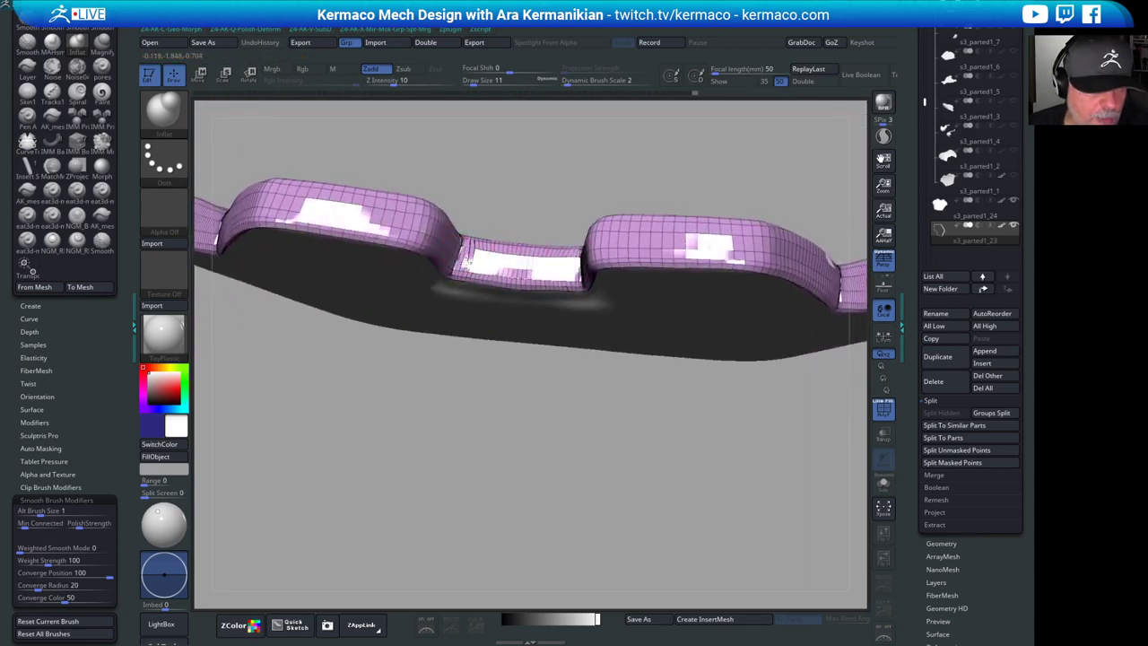
mouse_move(468, 257)
mouse_down()
mouse_move(536, 268)
mouse_move(506, 256)
mouse_up()
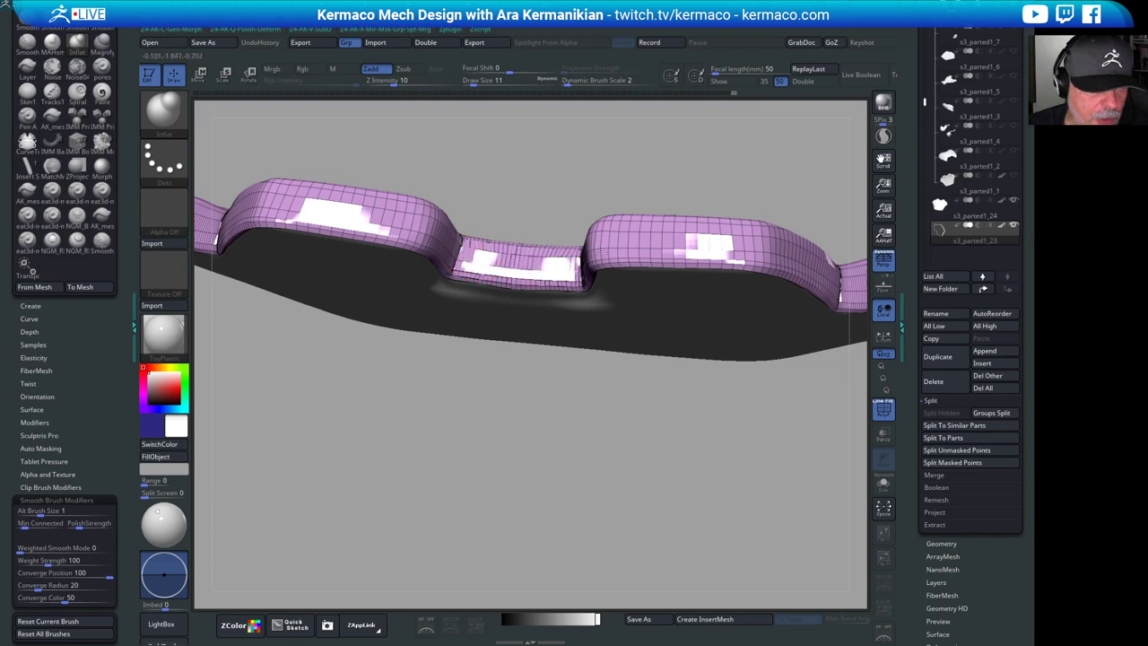
mouse_move(777, 205)
mouse_down()
mouse_move(799, 174)
mouse_move(661, 281)
mouse_up()
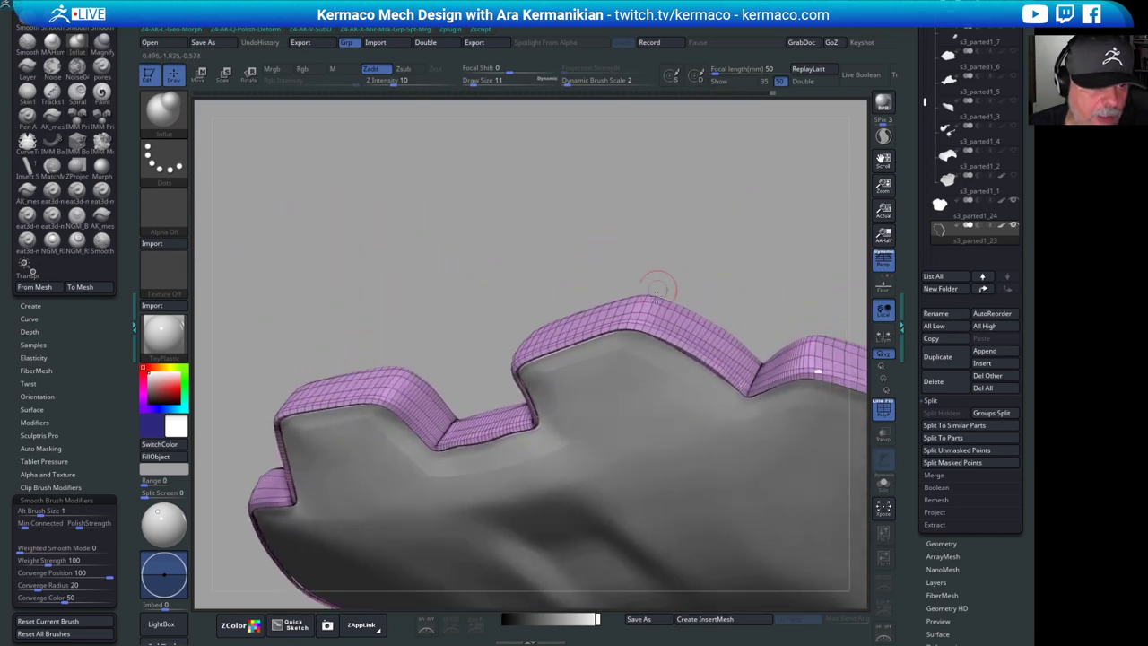
- Touch up the rim with the Inflat brush along the plate's stepped upper edge and around the shoulder corner
drag(693, 338, 693, 347)
mouse_move(675, 265)
mouse_down()
mouse_move(709, 254)
mouse_move(691, 247)
mouse_up()
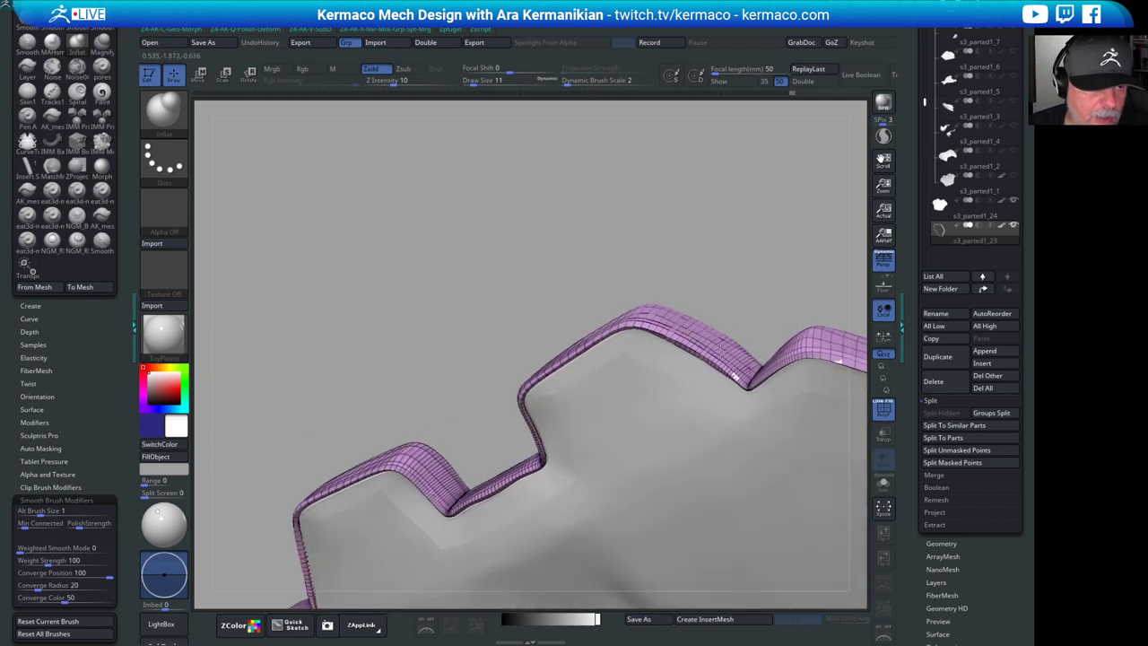
right_drag(780, 289, 725, 326)
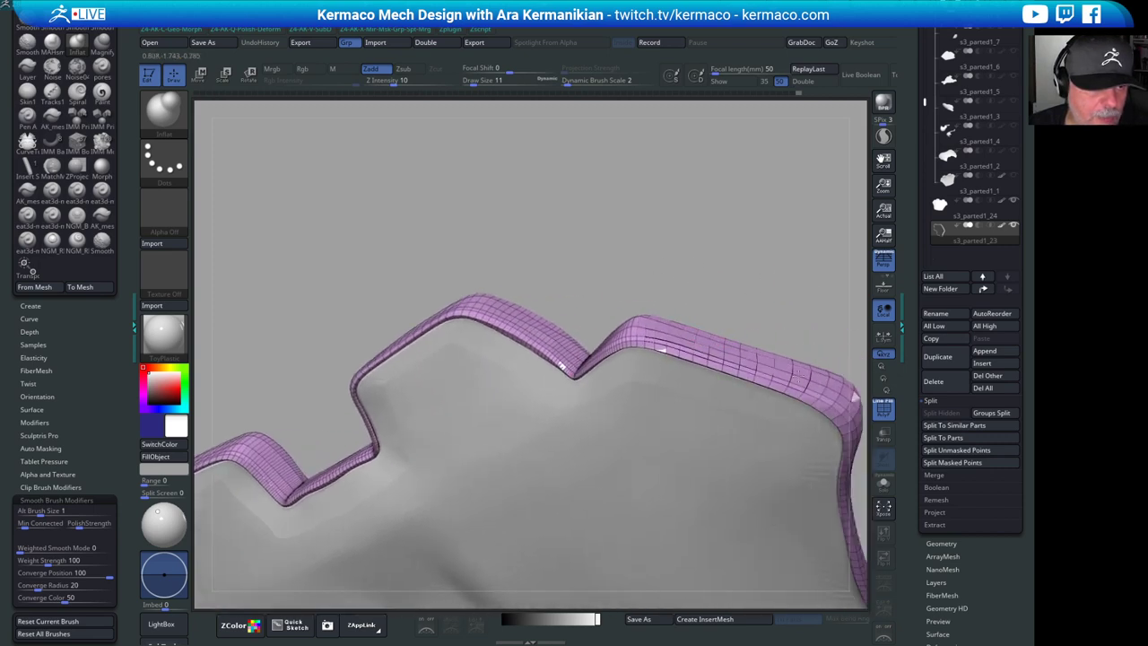
right_drag(800, 294, 565, 344)
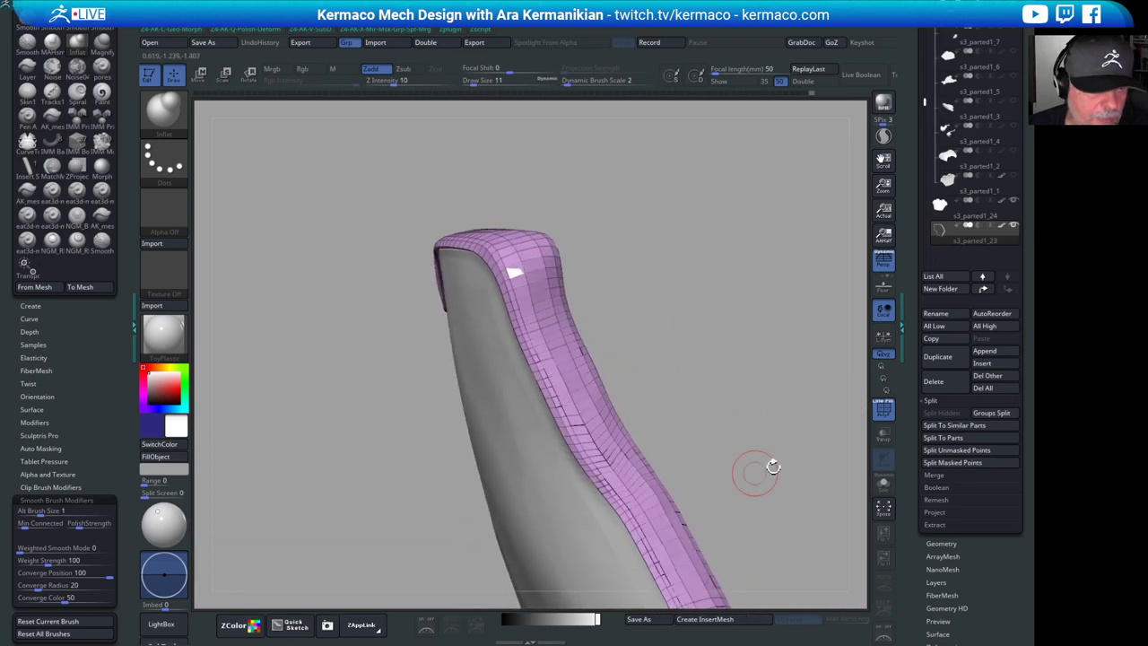
mouse_move(751, 474)
right_down()
mouse_move(680, 311)
mouse_move(752, 278)
mouse_move(694, 238)
mouse_move(772, 311)
mouse_move(695, 286)
right_up()
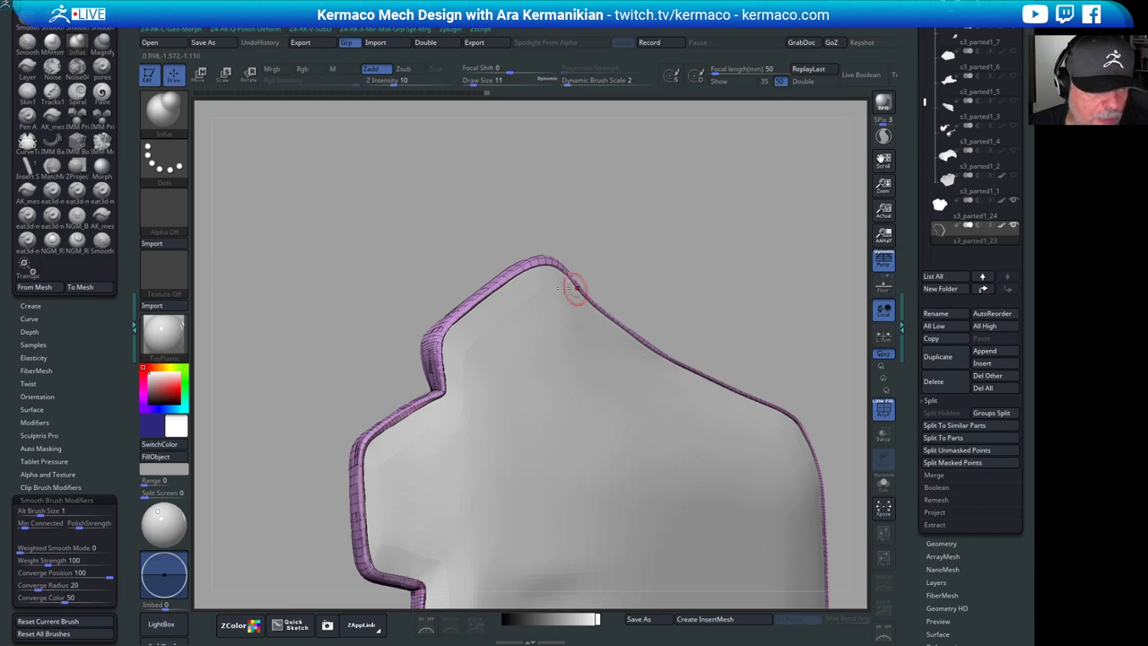
drag(686, 330, 684, 312)
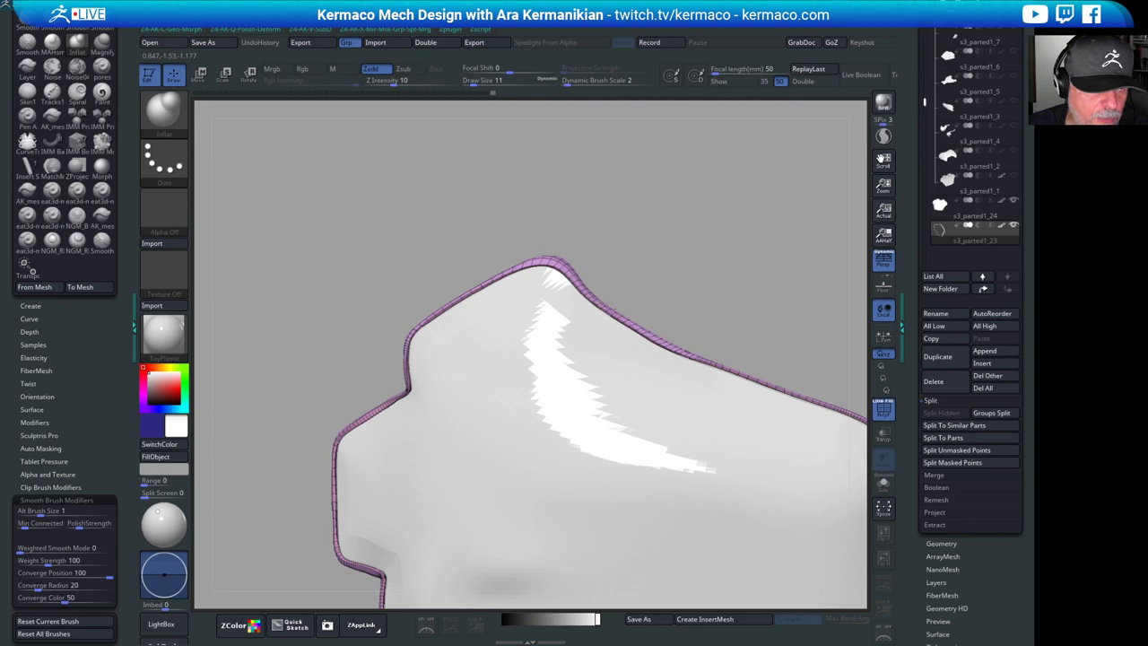
- Even out the rim along the plate's outer side edge down to the lower corner with Inflat and smooth strokes
drag(765, 335, 541, 285)
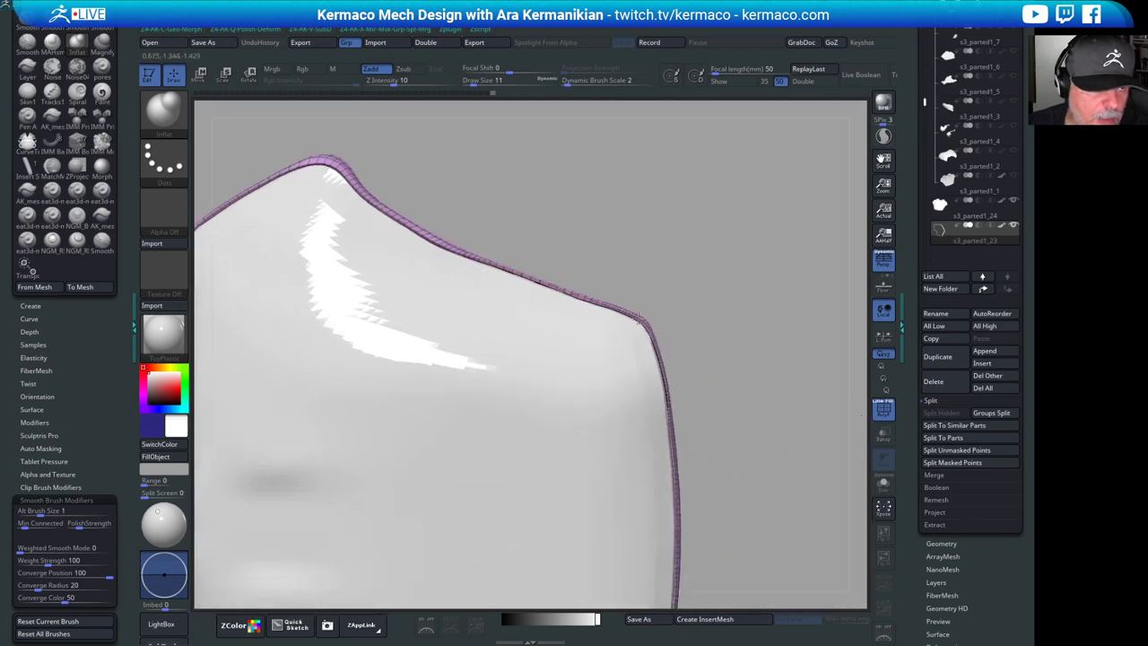
alt+drag(748, 345, 701, 219)
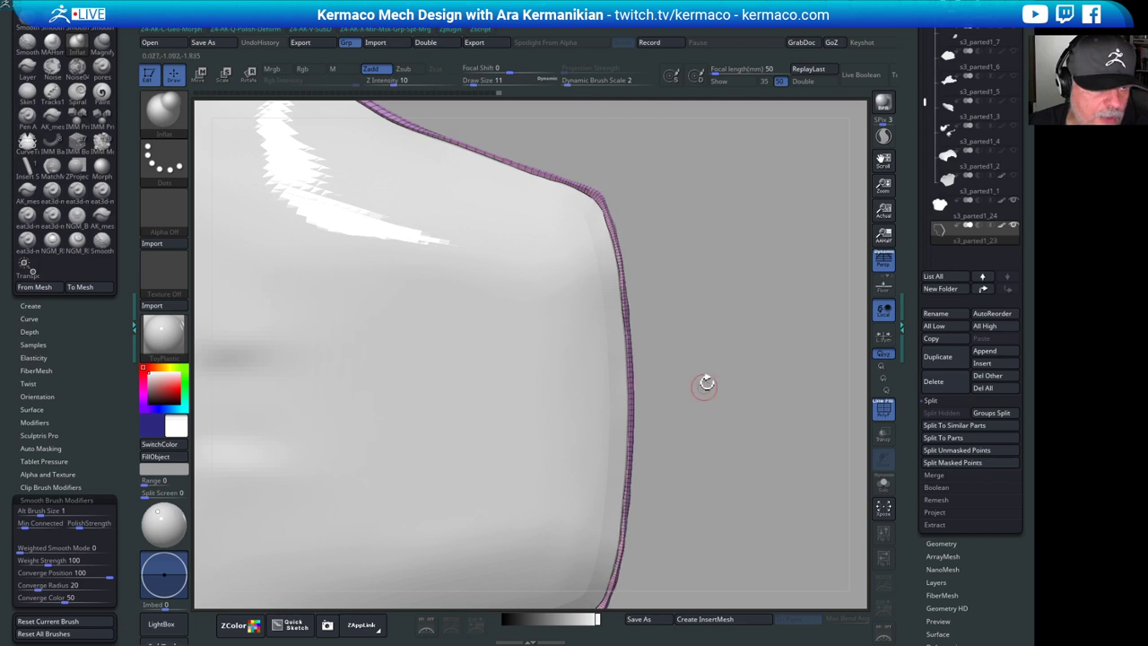
drag(707, 384, 610, 224)
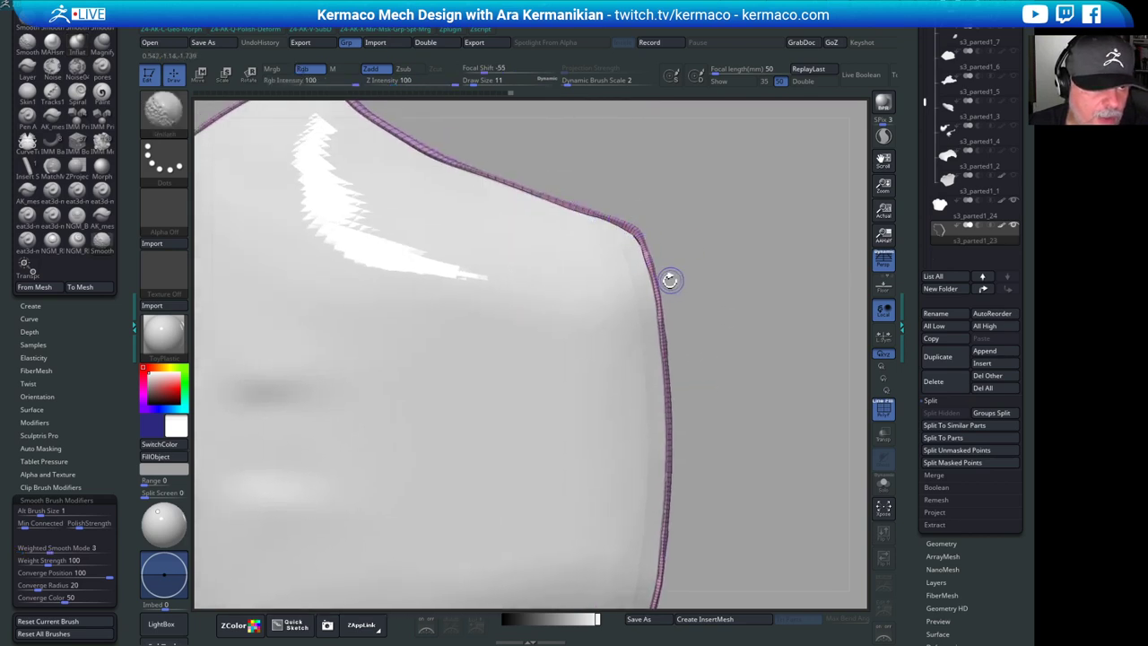
shift+drag(691, 449, 688, 307)
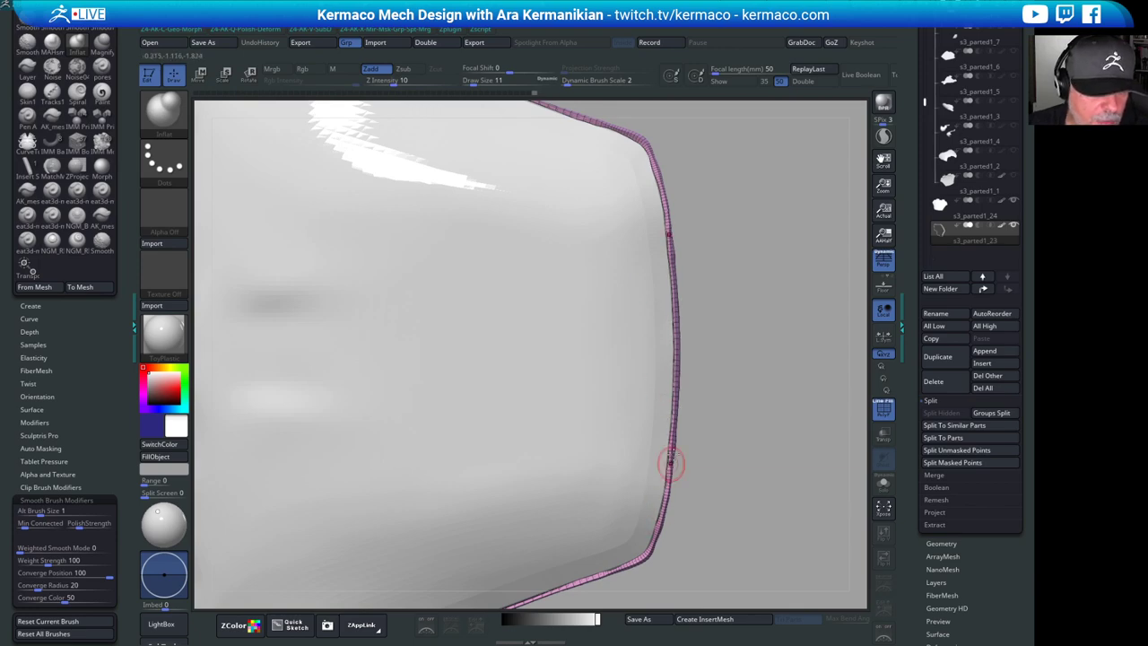
drag(671, 462, 723, 248)
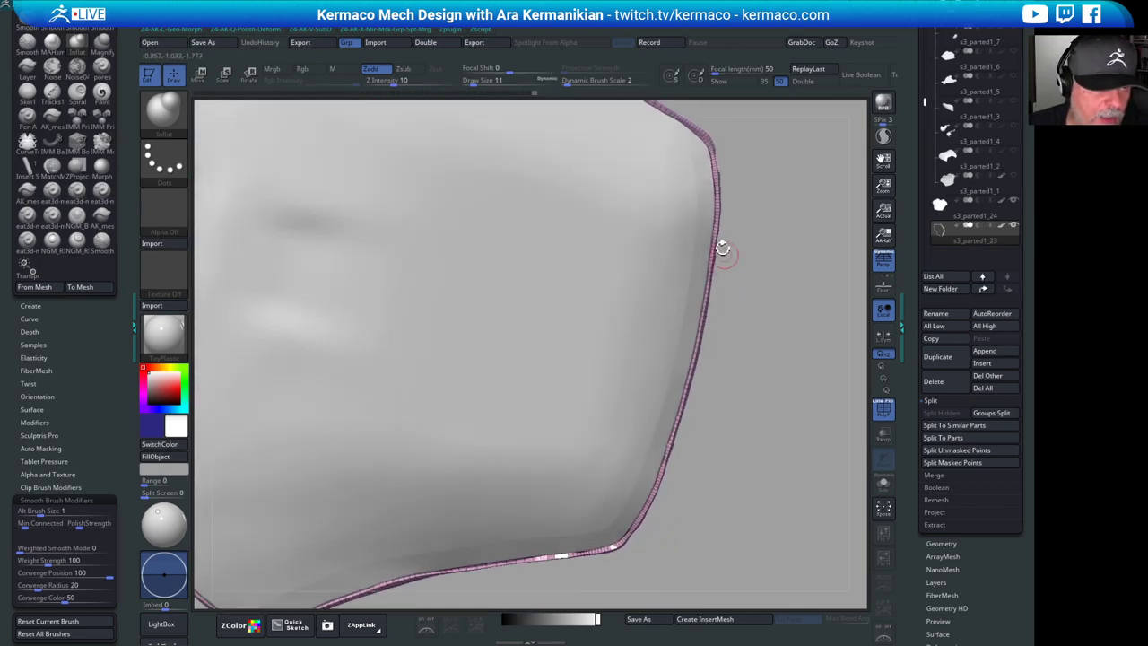
drag(820, 302, 541, 221)
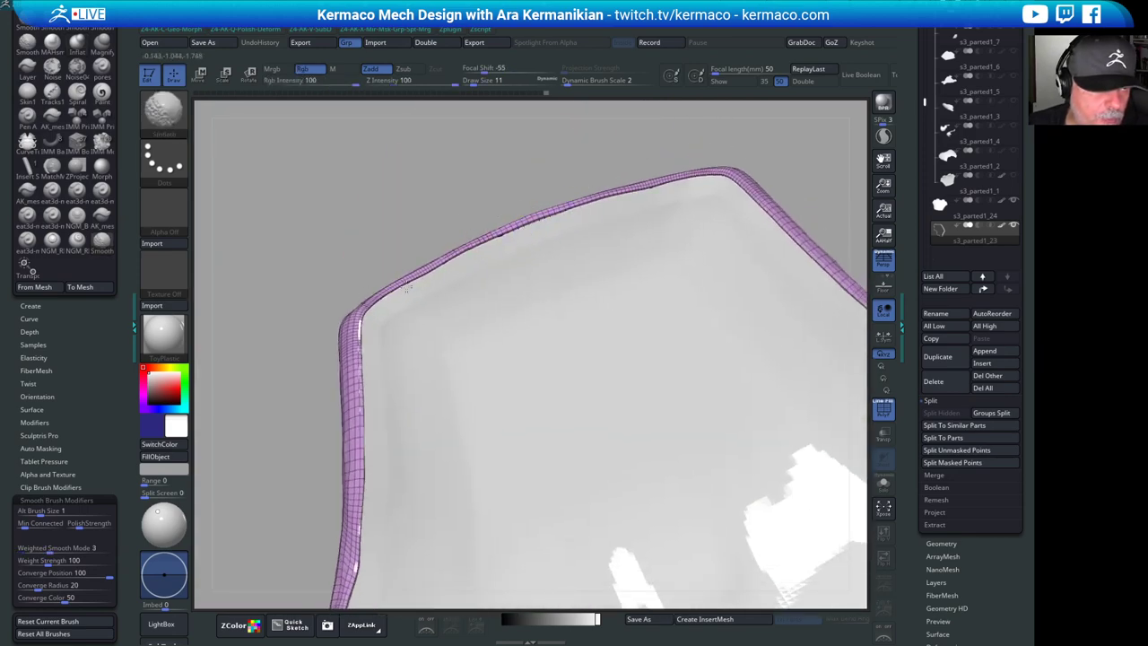
- Smooth the rim around the plate's lower corner and along its side, checking it from several angles
shift+drag(406, 287, 369, 305)
mouse_move(494, 218)
alt+mouse_down()
mouse_move(469, 162)
mouse_move(509, 152)
alt+mouse_up()
mouse_move(672, 214)
alt+mouse_down()
mouse_move(621, 252)
mouse_move(535, 216)
alt+mouse_up()
key(shift)
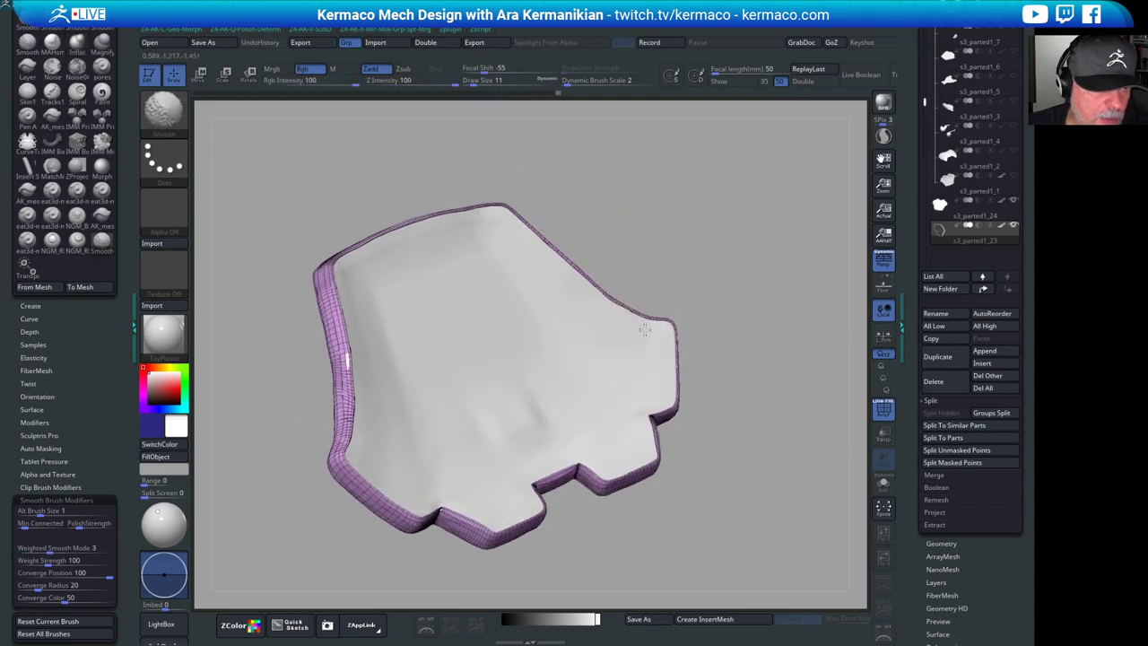
drag(756, 324, 619, 310)
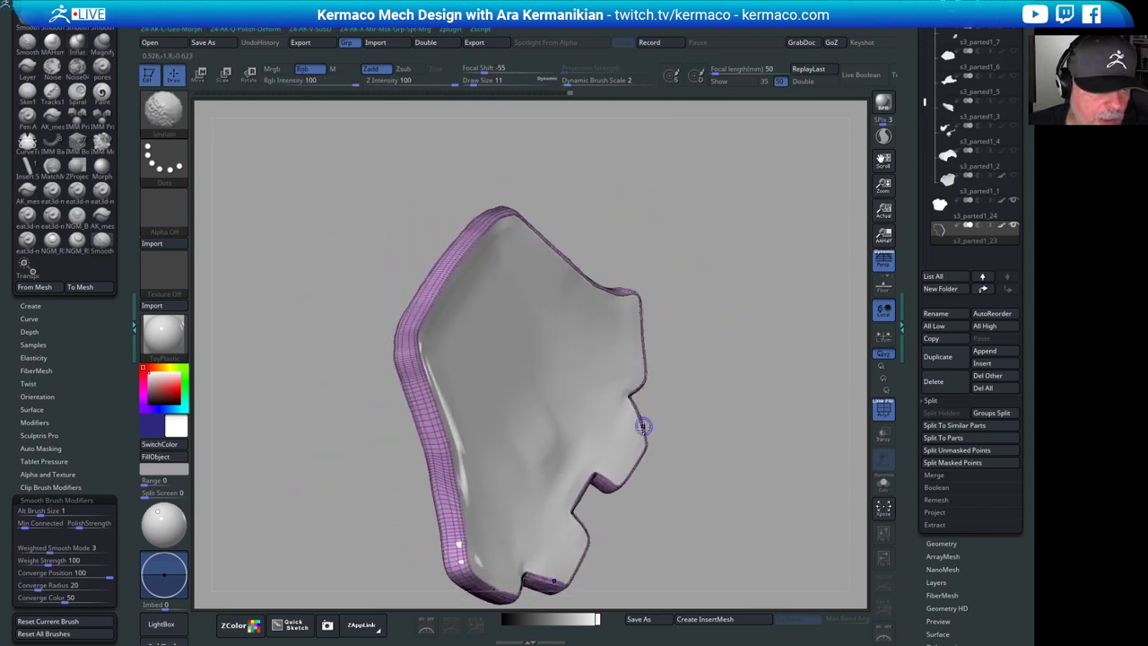
mouse_move(643, 427)
mouse_down()
mouse_move(667, 460)
mouse_move(689, 388)
mouse_move(746, 357)
mouse_move(746, 431)
mouse_move(744, 238)
mouse_move(799, 267)
mouse_move(762, 296)
mouse_move(796, 258)
mouse_move(792, 314)
mouse_move(792, 278)
mouse_move(814, 336)
mouse_up()
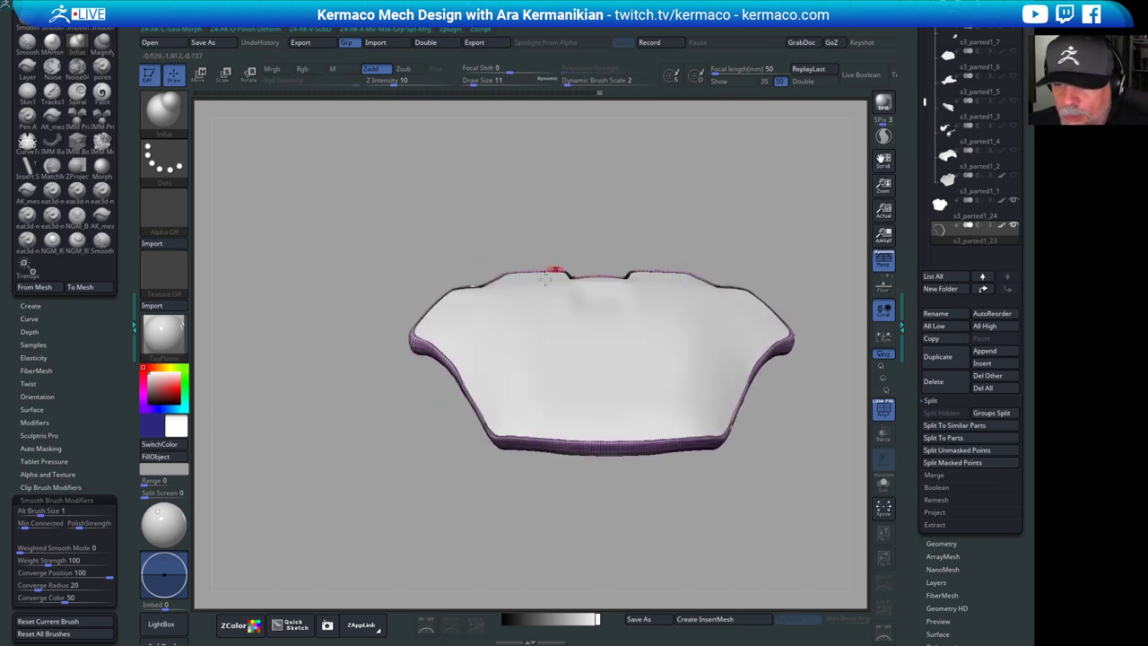
- Turn off the polyframe display and smooth the rim along the stepped upper edge, viewing the plate from several angles
drag(673, 211, 851, 282)
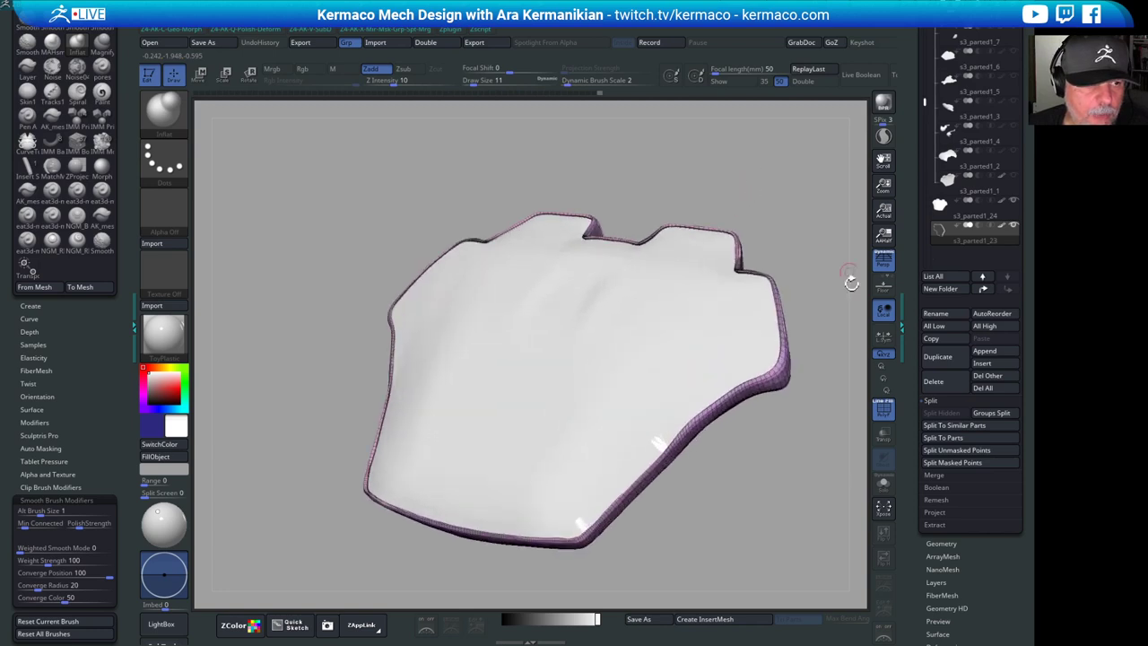
click(885, 410)
drag(852, 367, 691, 248)
key(shift)
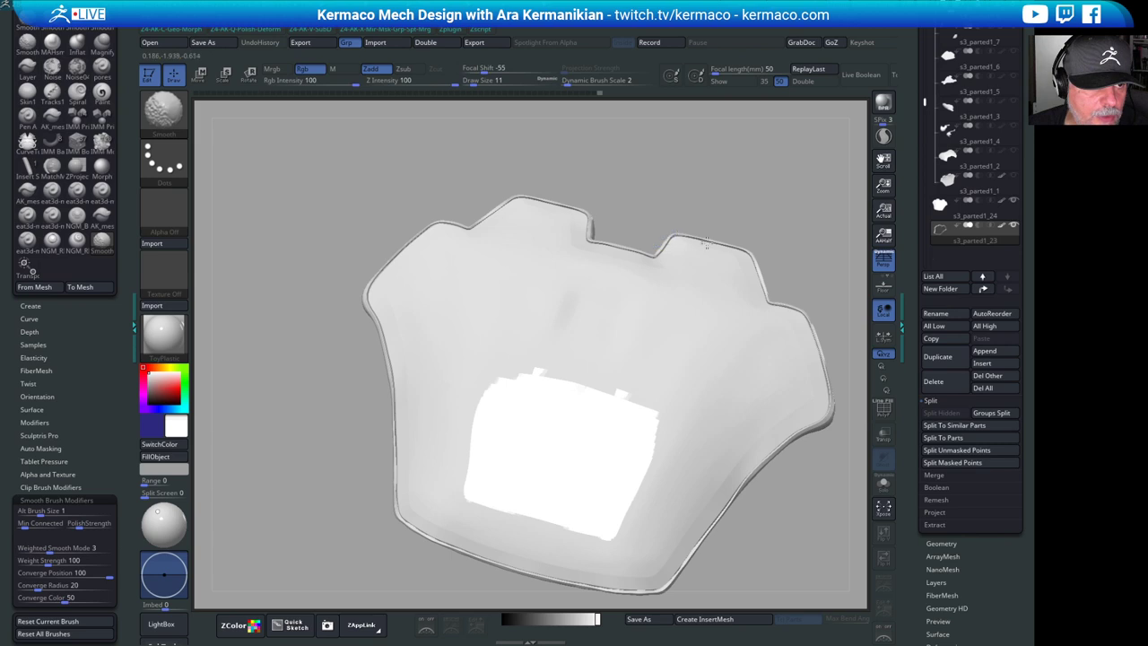
shift+drag(799, 286, 782, 213)
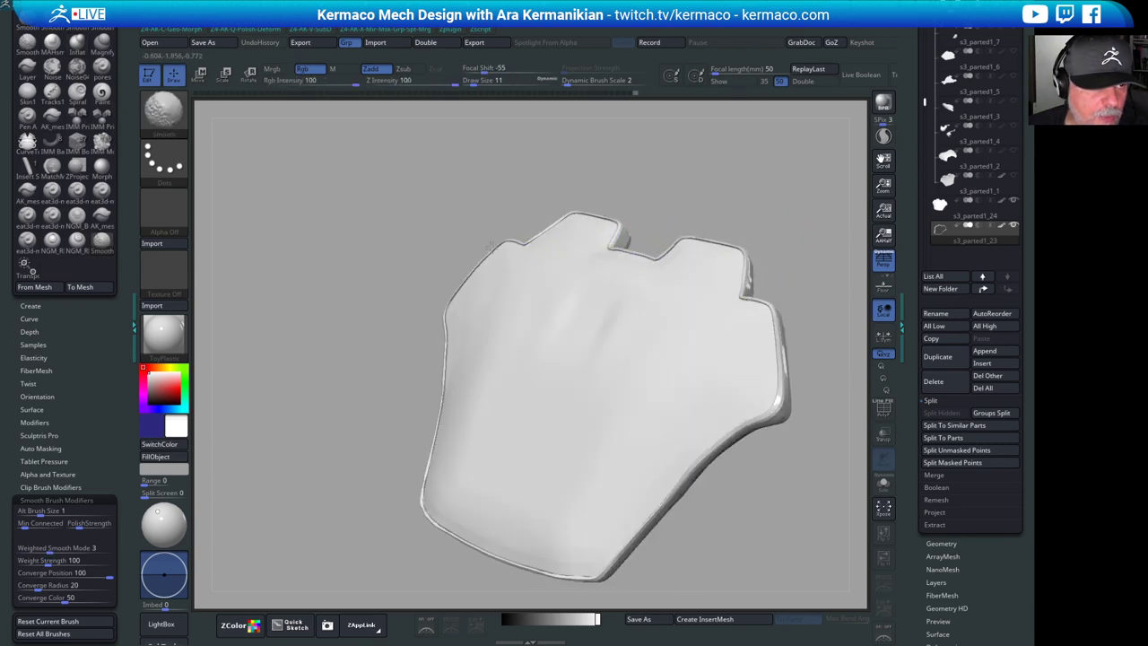
mouse_move(732, 274)
mouse_down()
mouse_move(763, 203)
mouse_move(787, 218)
mouse_up()
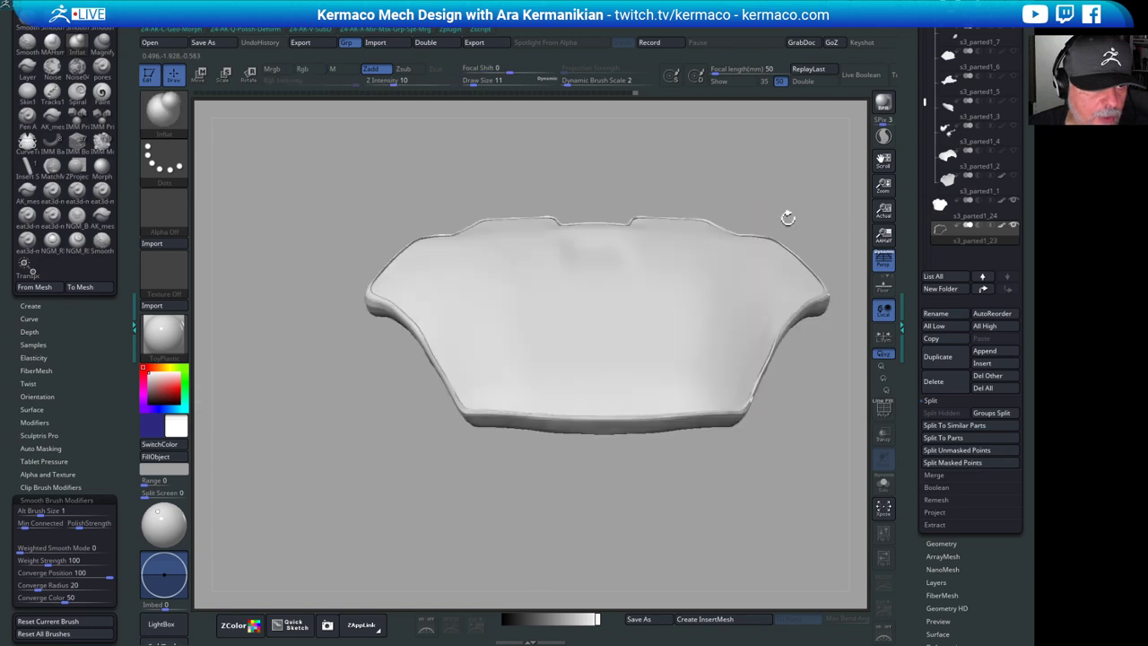
- With symmetry off, center the transform gizmo on the unmasked rim and scale the rim down slightly around the plate
key(w)
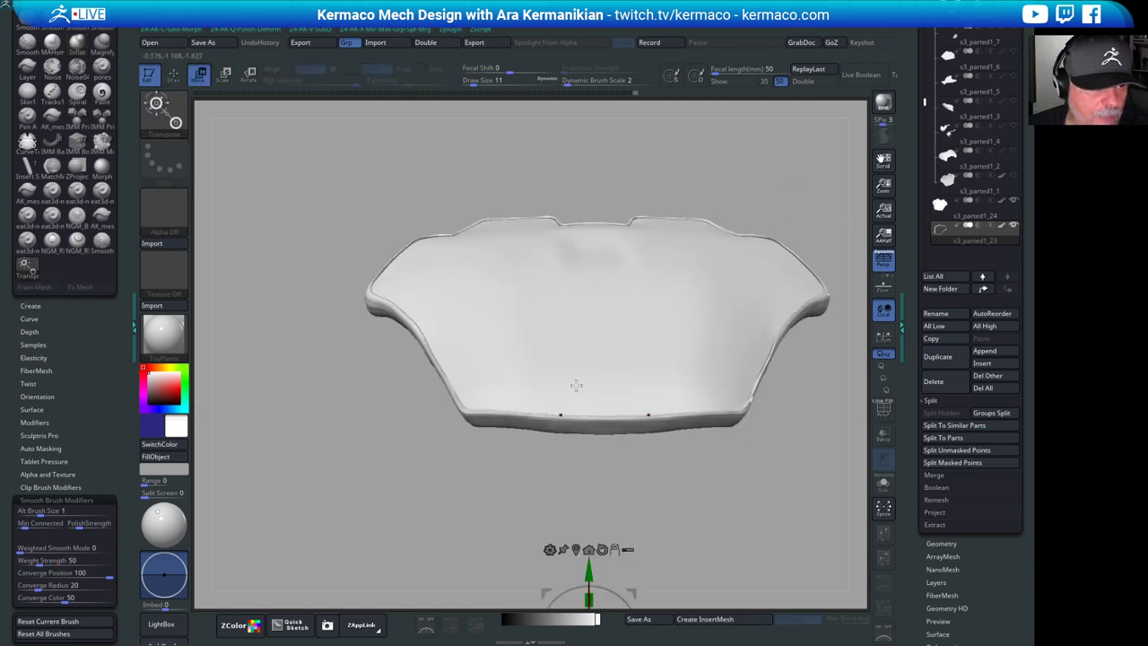
alt+drag(690, 518, 662, 468)
click(554, 496)
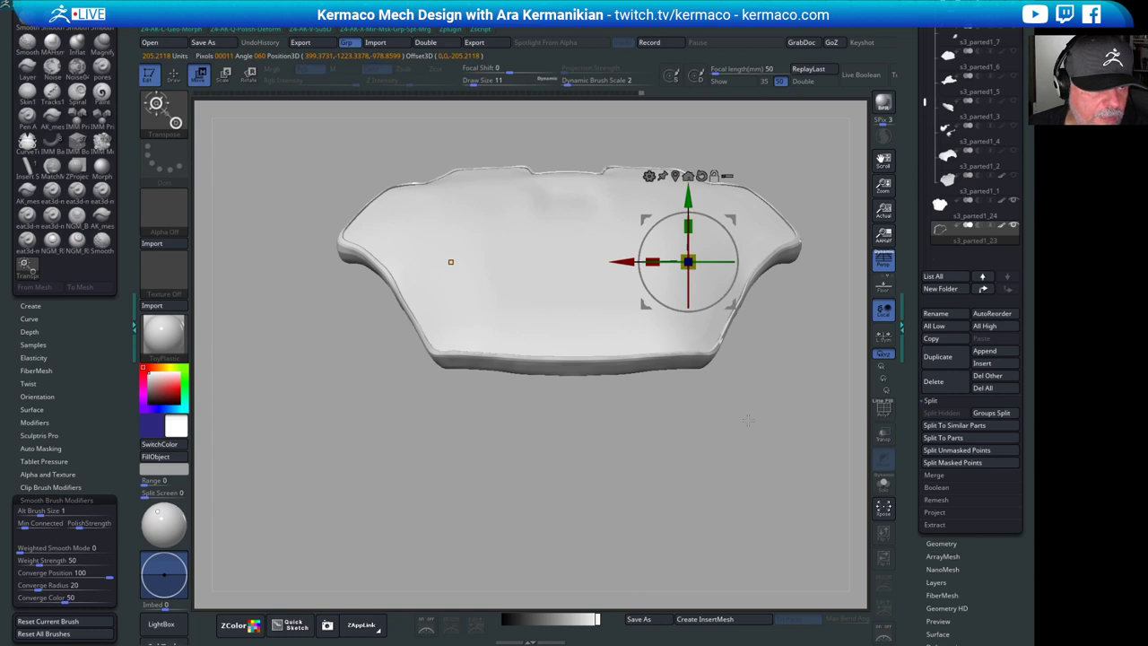
key(ctrl+space)
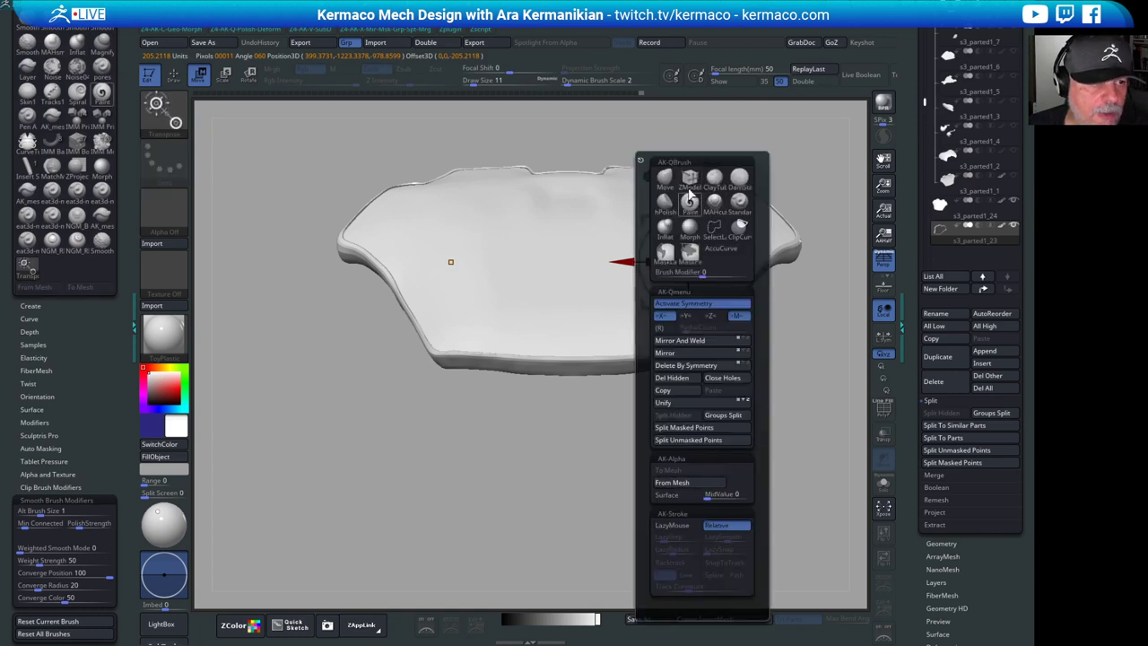
click(684, 176)
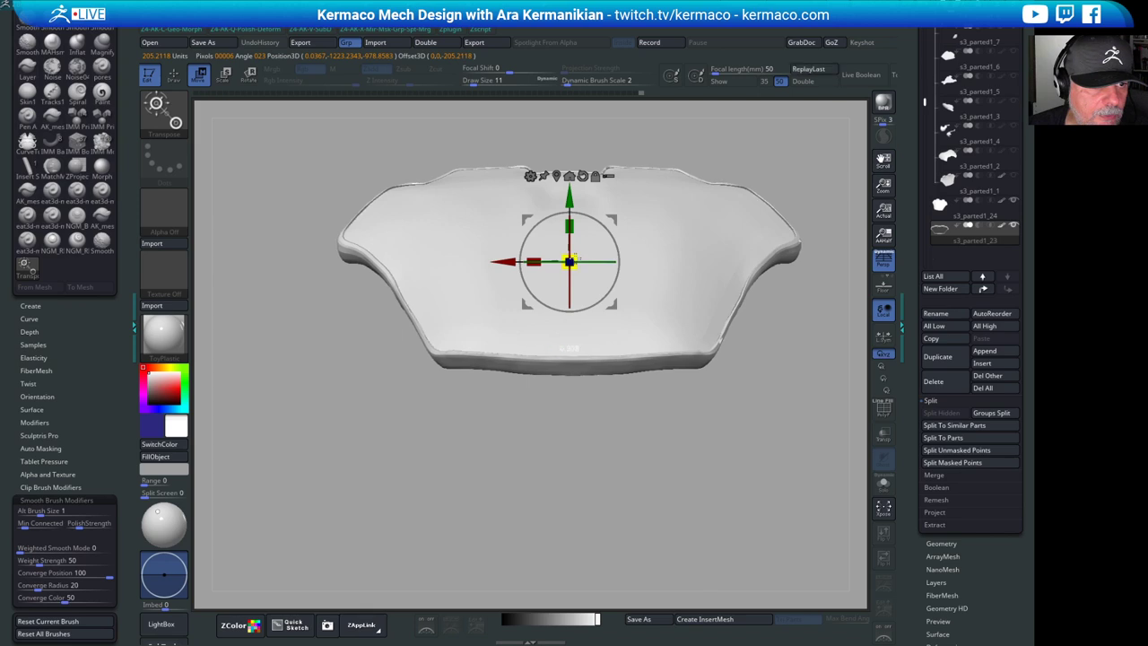
drag(571, 261, 570, 262)
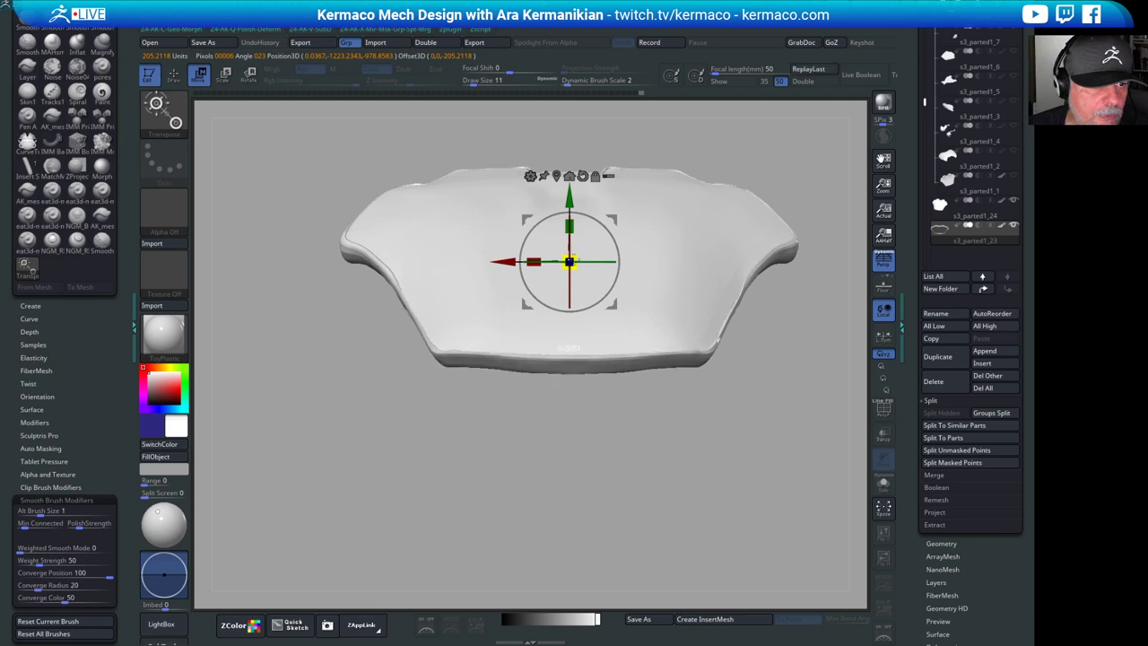
drag(576, 397, 569, 455)
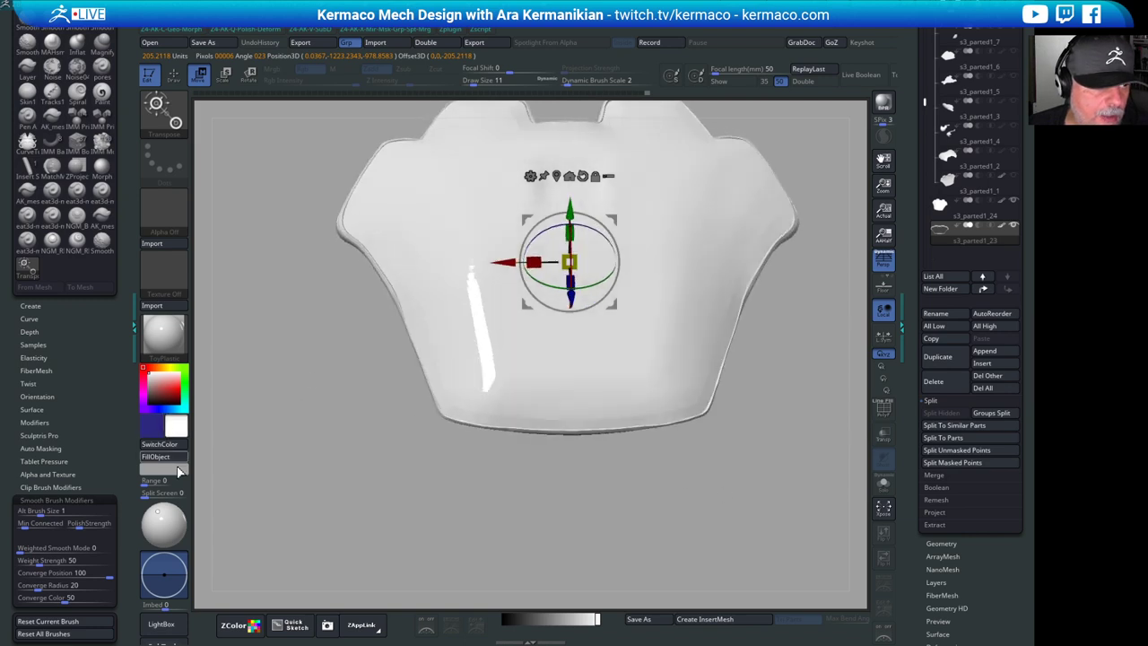
- Fill the rim subtool with a dark grey colour and inspect where the plate pokes through it
drag(152, 378, 143, 396)
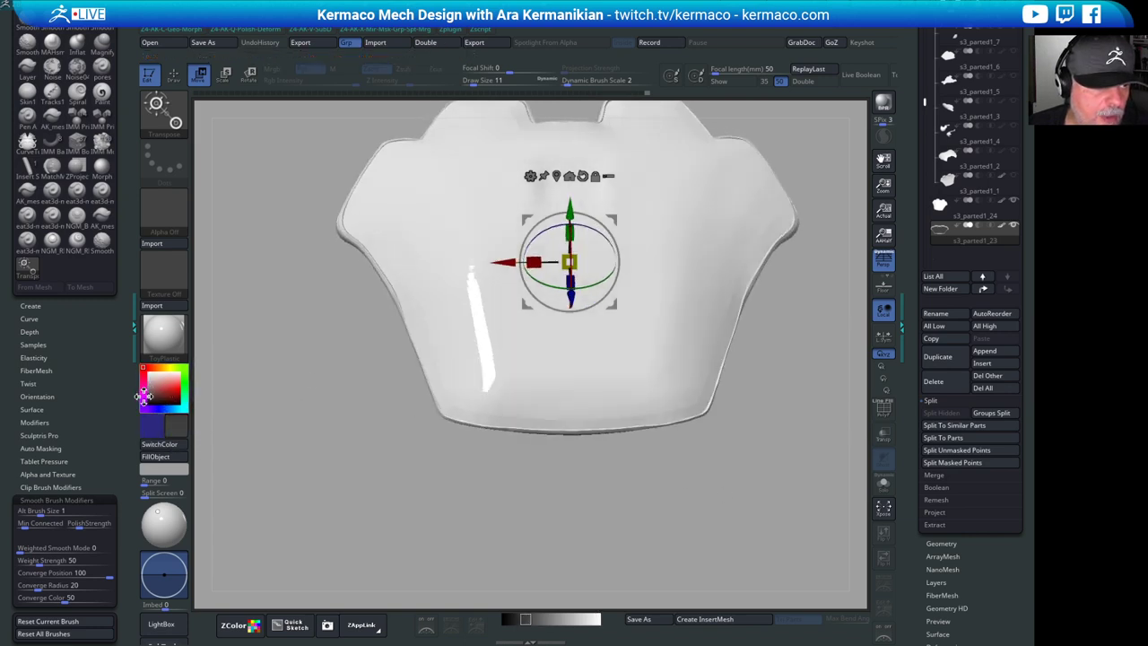
click(168, 460)
drag(215, 466, 568, 398)
drag(681, 486, 644, 433)
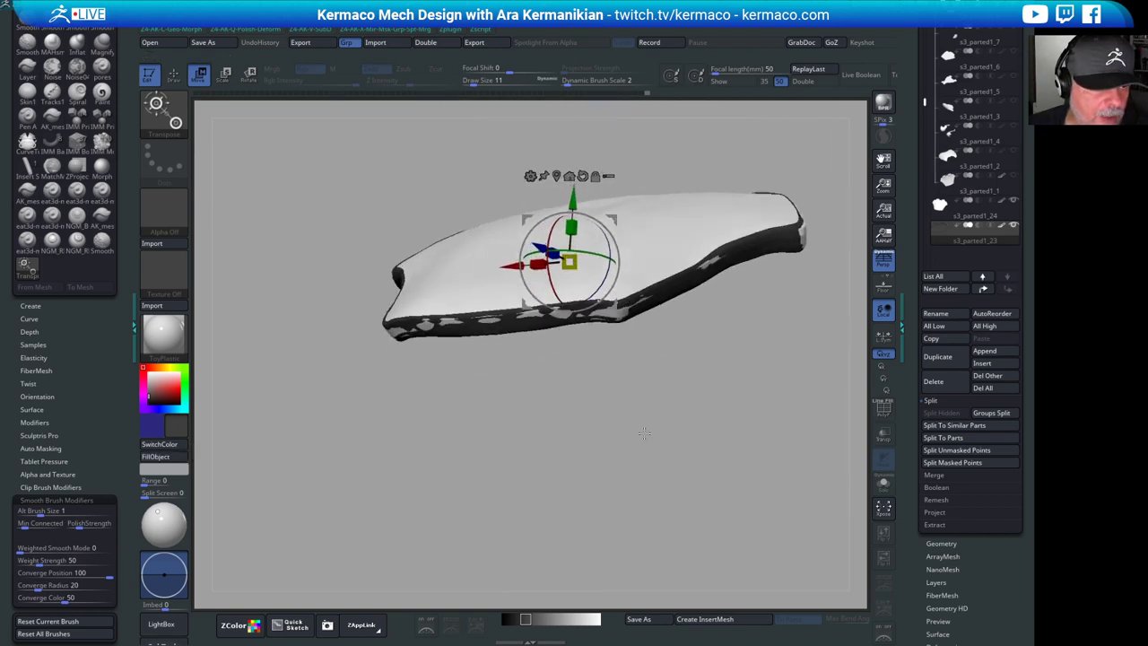
drag(515, 355, 592, 450)
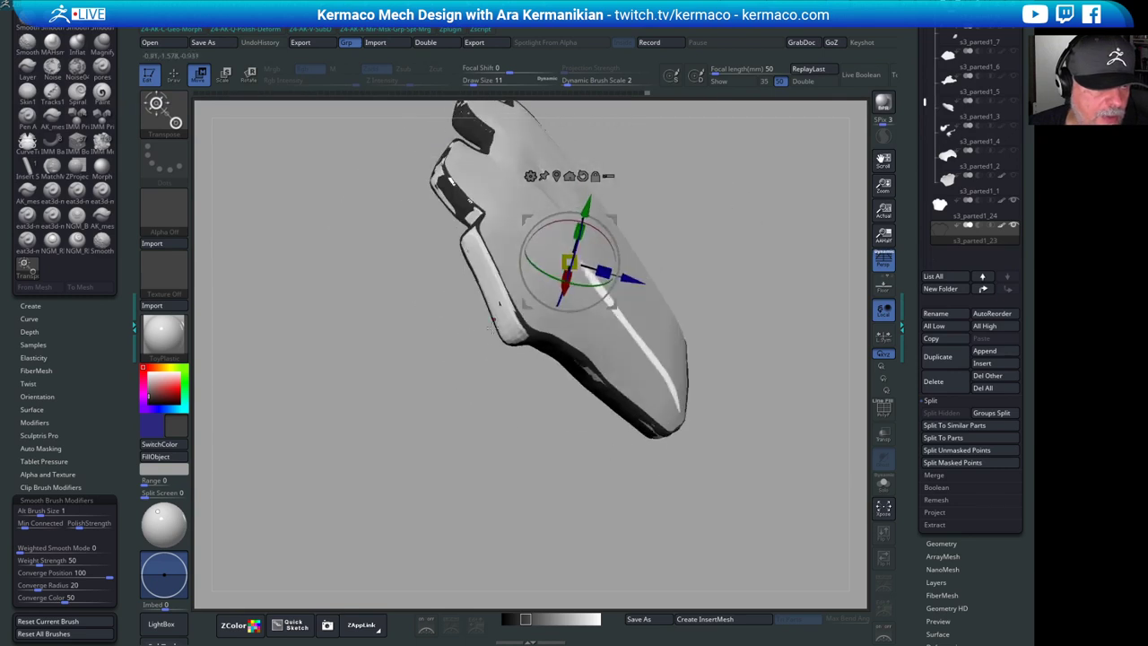
shift+drag(421, 420, 388, 428)
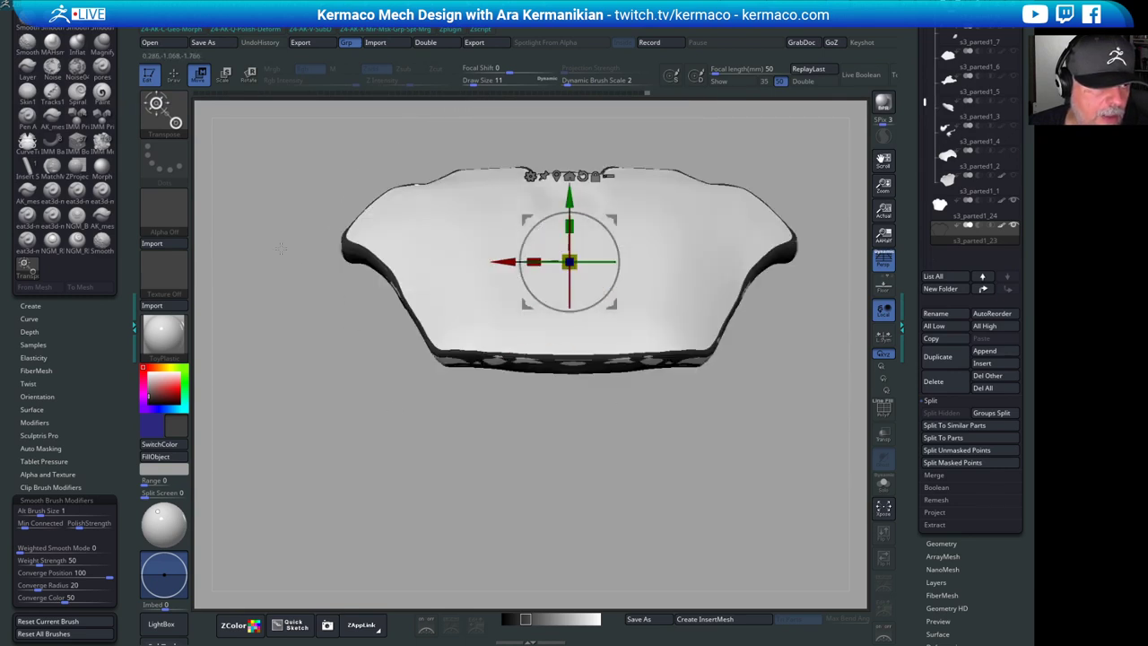
- With the Move brush at draw size 53 and symmetry on, pull the rim's bottom strip outward to cover the plate
key(q)
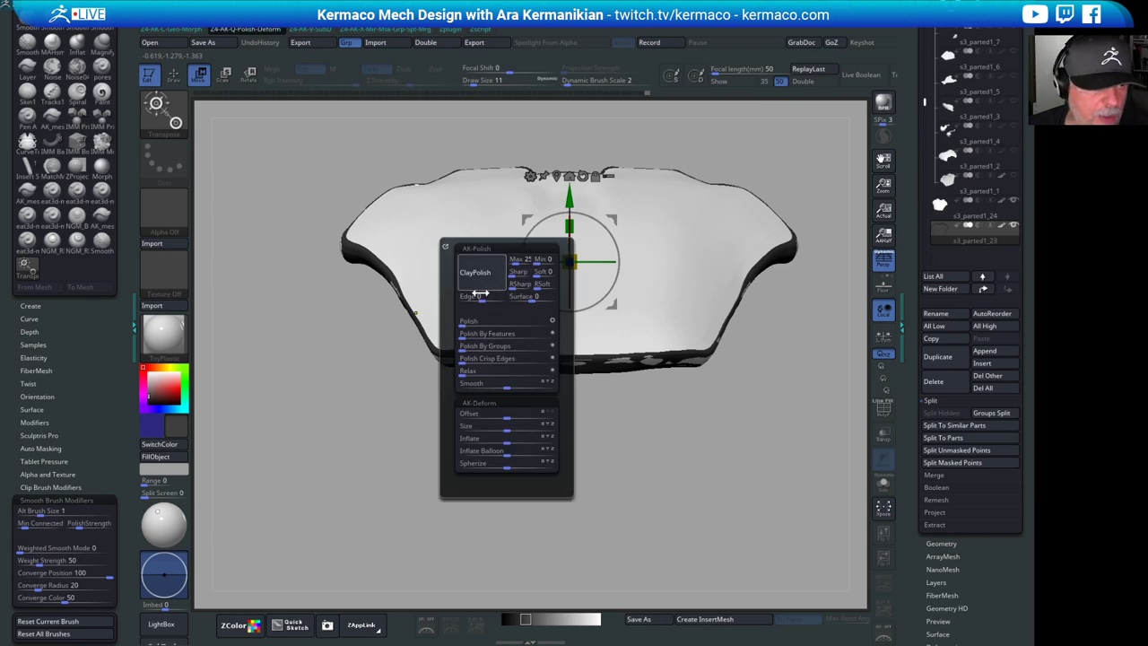
key(space)
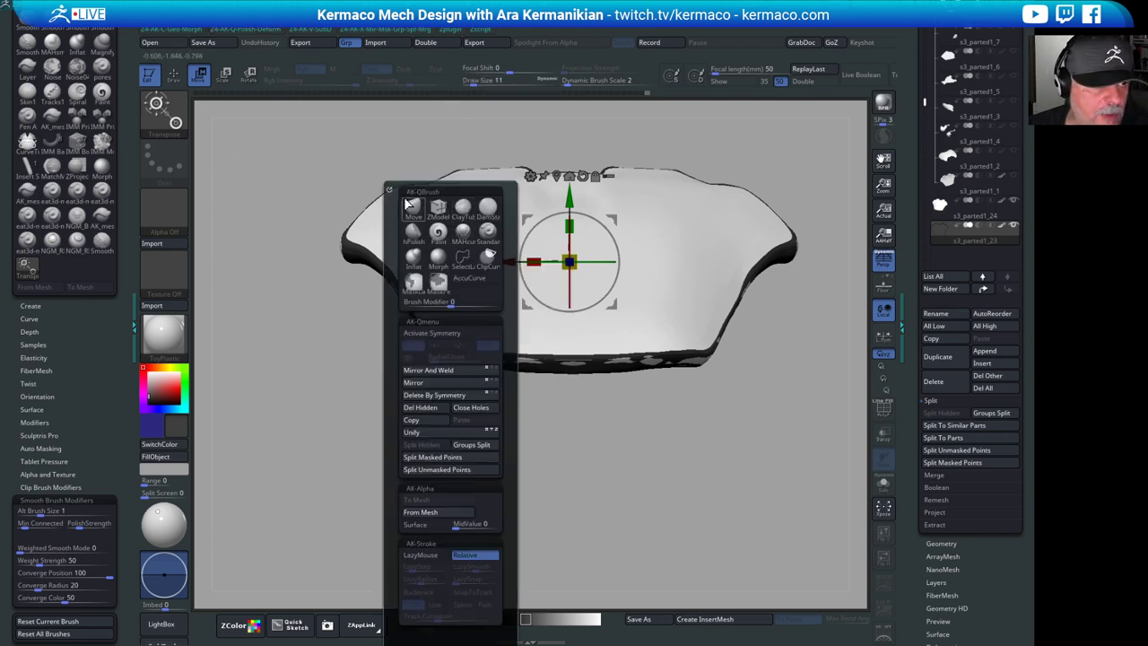
key(space)
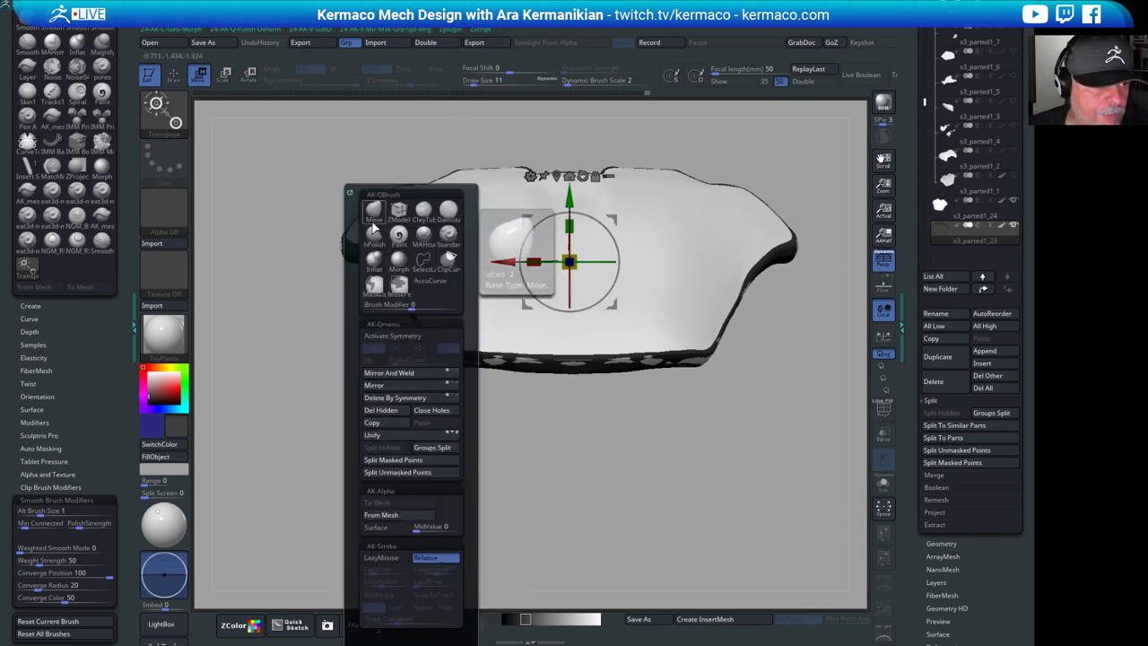
click(446, 259)
alt+drag(659, 457, 644, 363)
key(s)
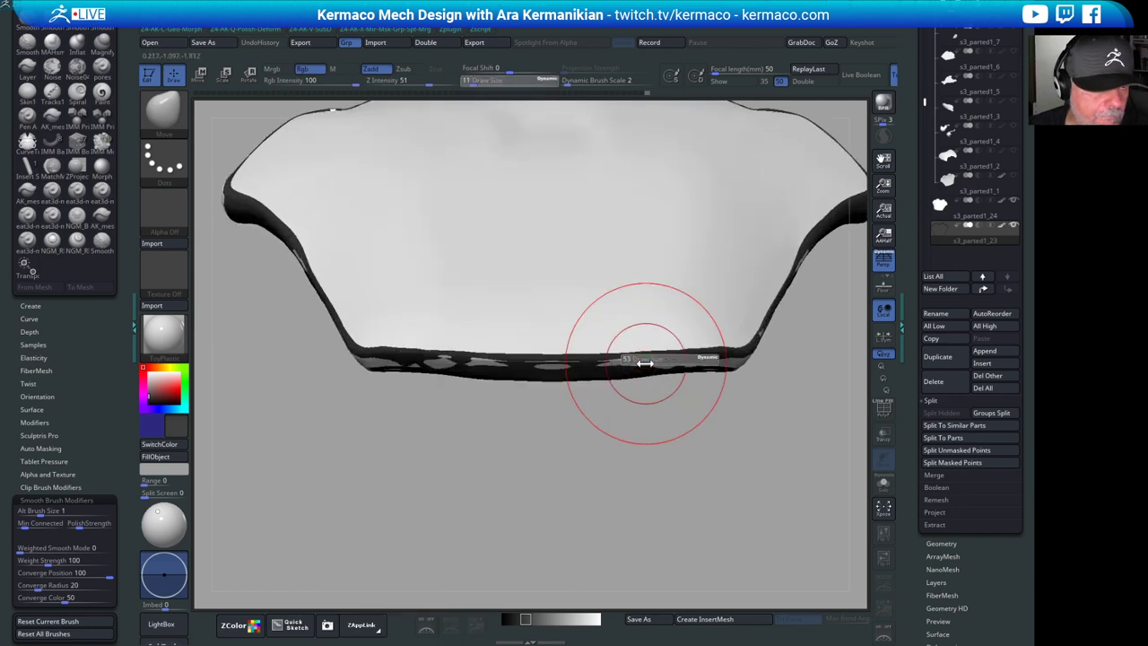
key(ctrl+space)
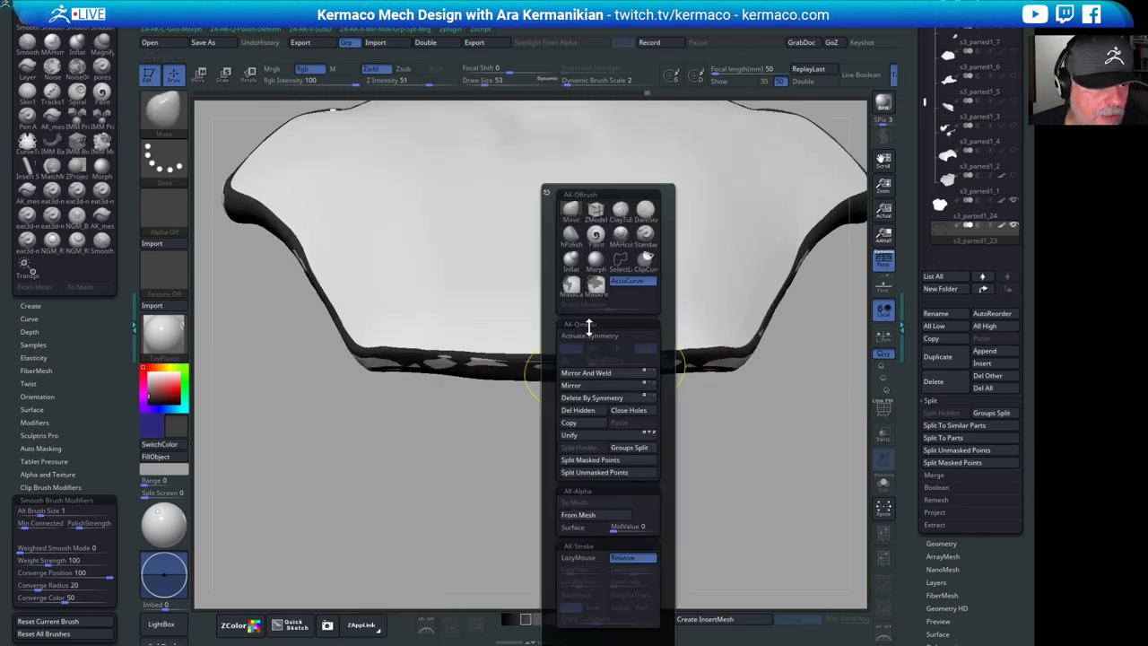
click(591, 335)
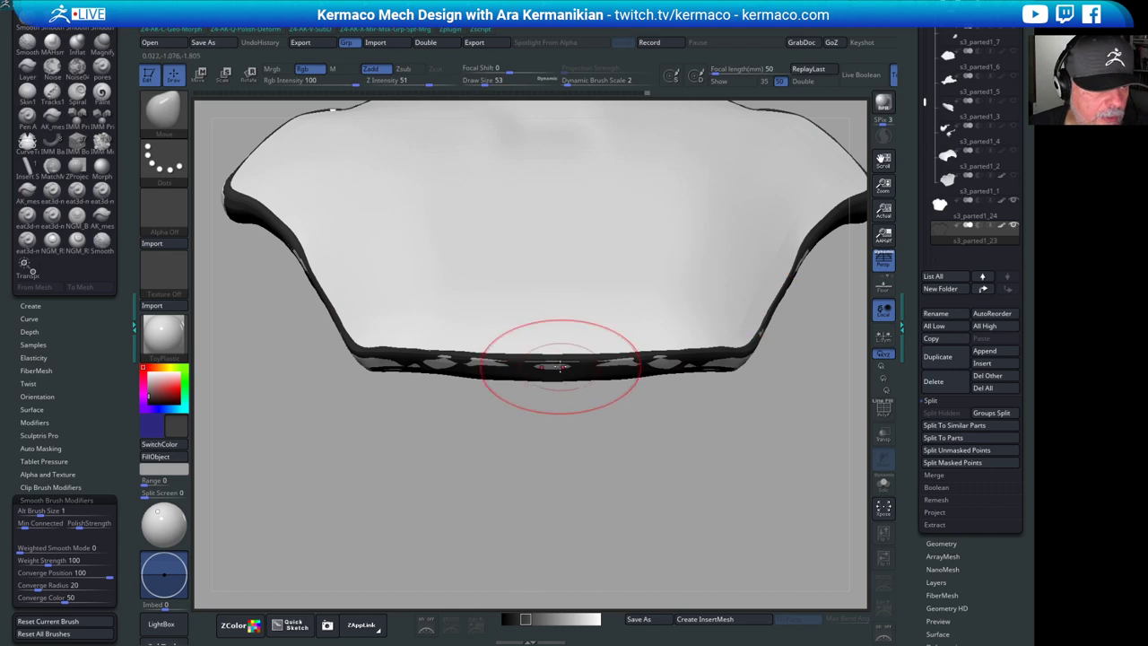
drag(560, 367, 548, 369)
drag(476, 366, 457, 369)
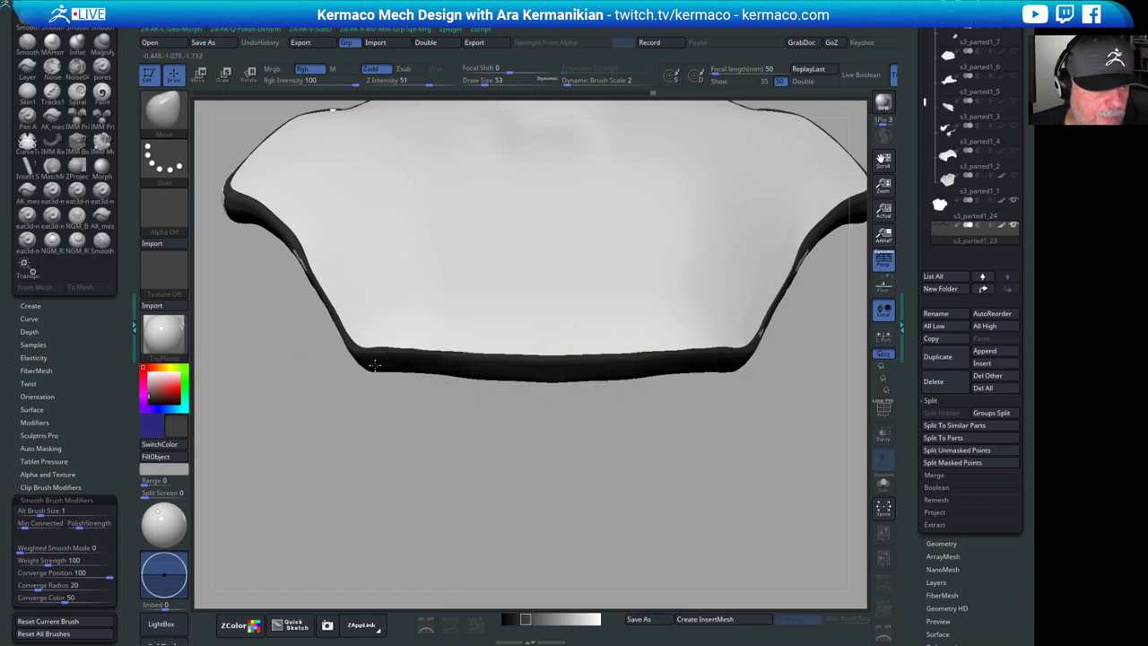
- With the Move brush at draw size 43, select the plate subtool and try to adjust its side edge where it pokes through the rim
mouse_move(746, 392)
mouse_down()
mouse_move(626, 356)
mouse_move(592, 362)
mouse_move(679, 296)
mouse_move(697, 267)
mouse_move(826, 225)
mouse_up()
mouse_move(790, 305)
mouse_down()
mouse_move(738, 359)
mouse_move(790, 300)
mouse_move(739, 289)
mouse_move(770, 285)
mouse_move(746, 280)
mouse_move(807, 257)
mouse_move(628, 386)
mouse_up()
key(s)
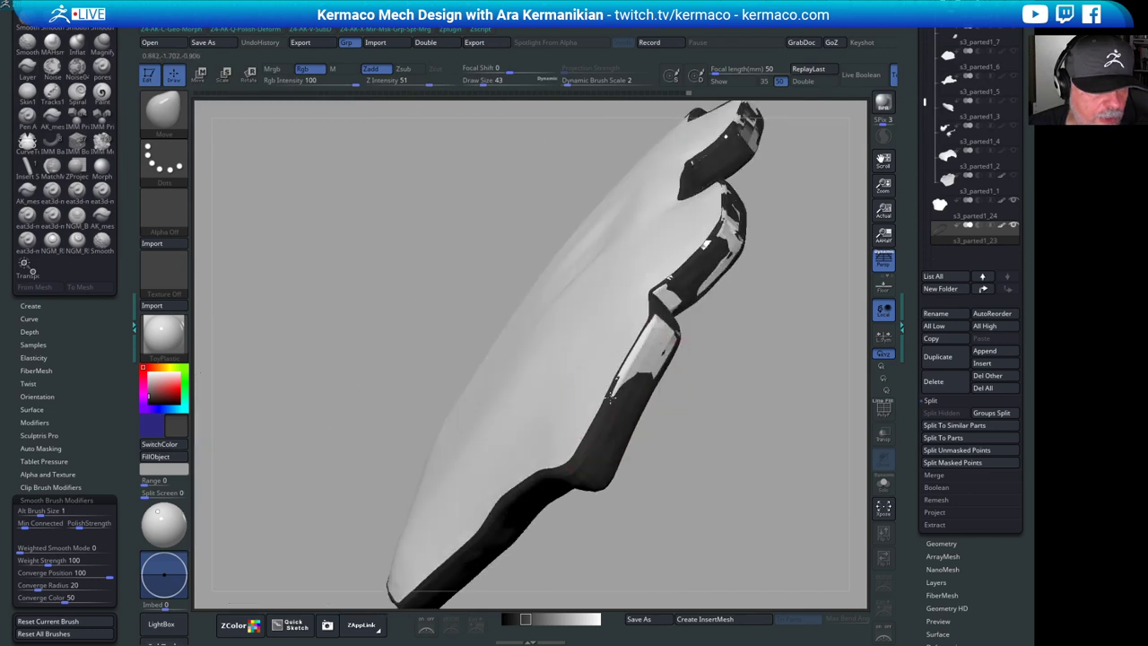
alt+click(651, 345)
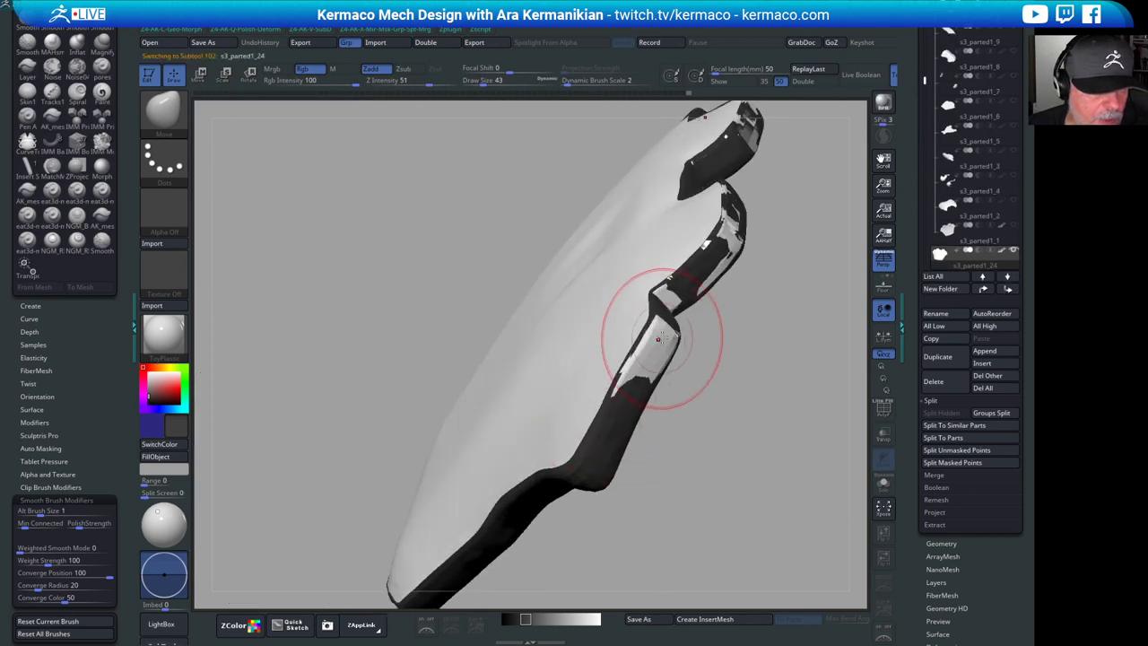
drag(690, 372, 715, 370)
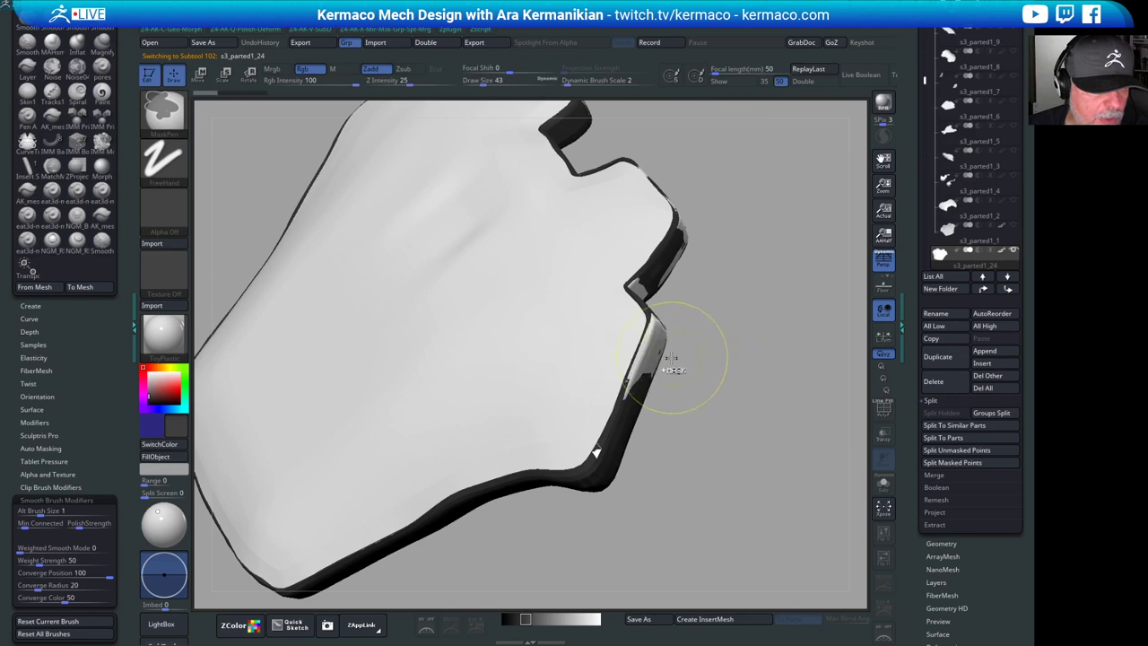
drag(643, 407, 646, 397)
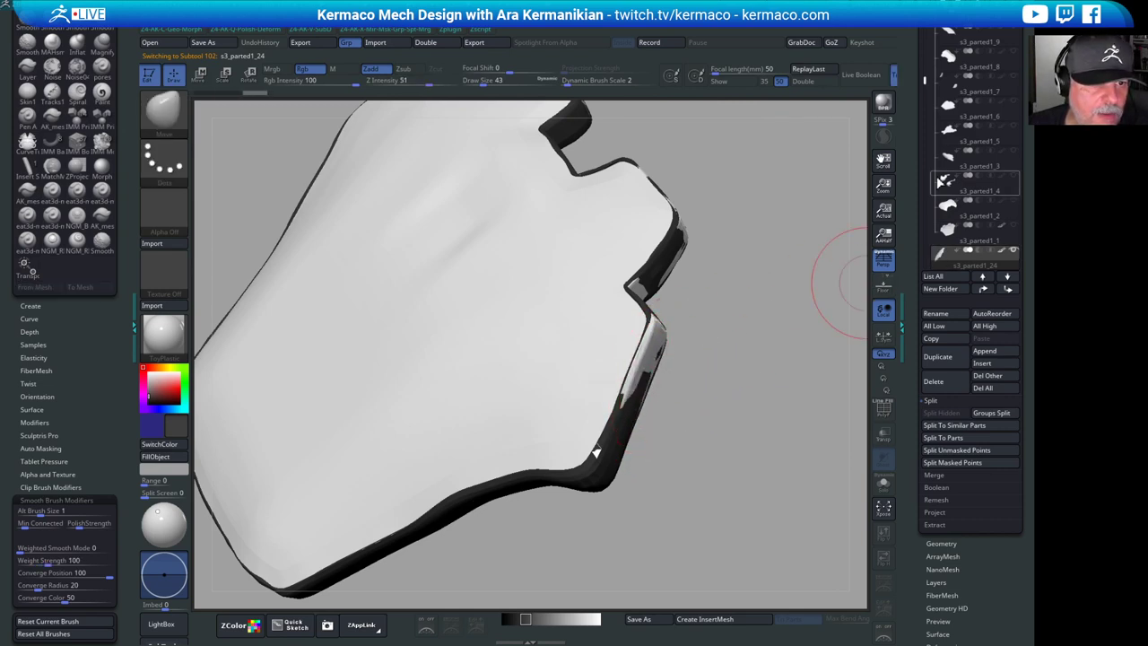
- Reselect the rim subtool s3_parted1_23 and pull its stepped side and upper edge outward to cover the plate
drag(924, 81, 926, 159)
key(ctrl)
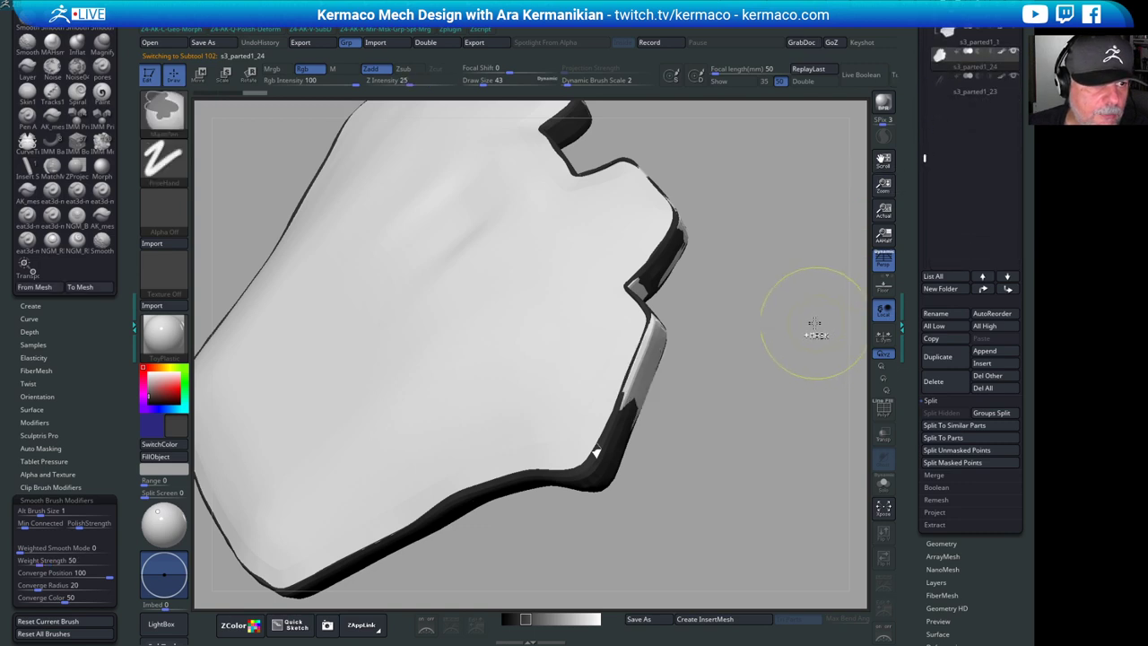
drag(794, 310, 661, 108)
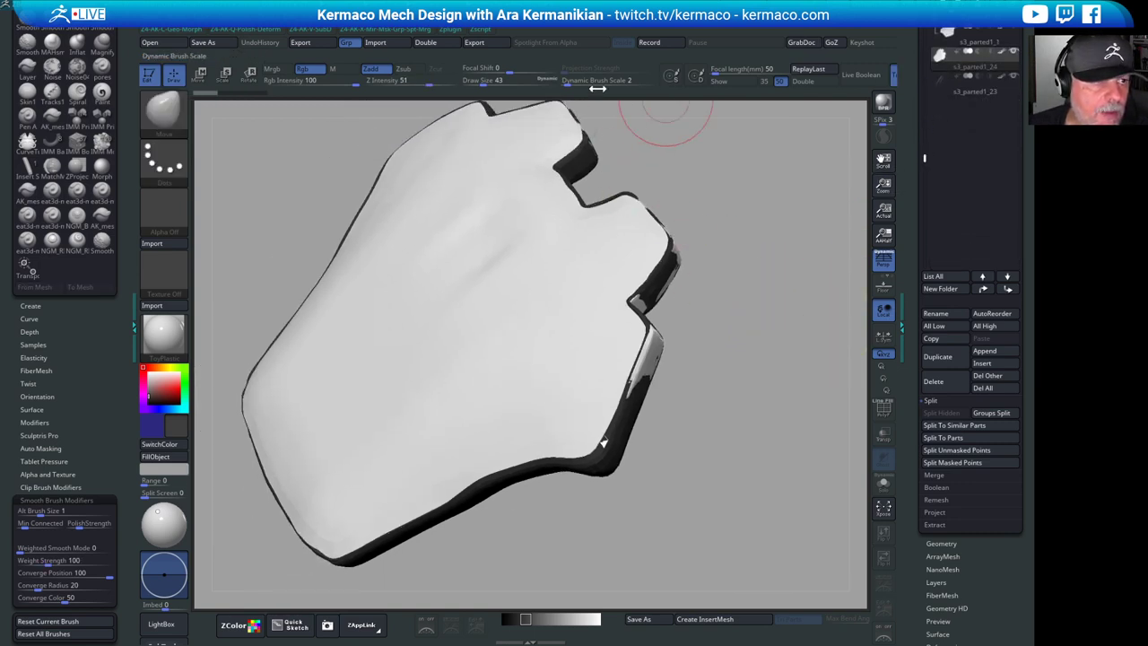
click(961, 97)
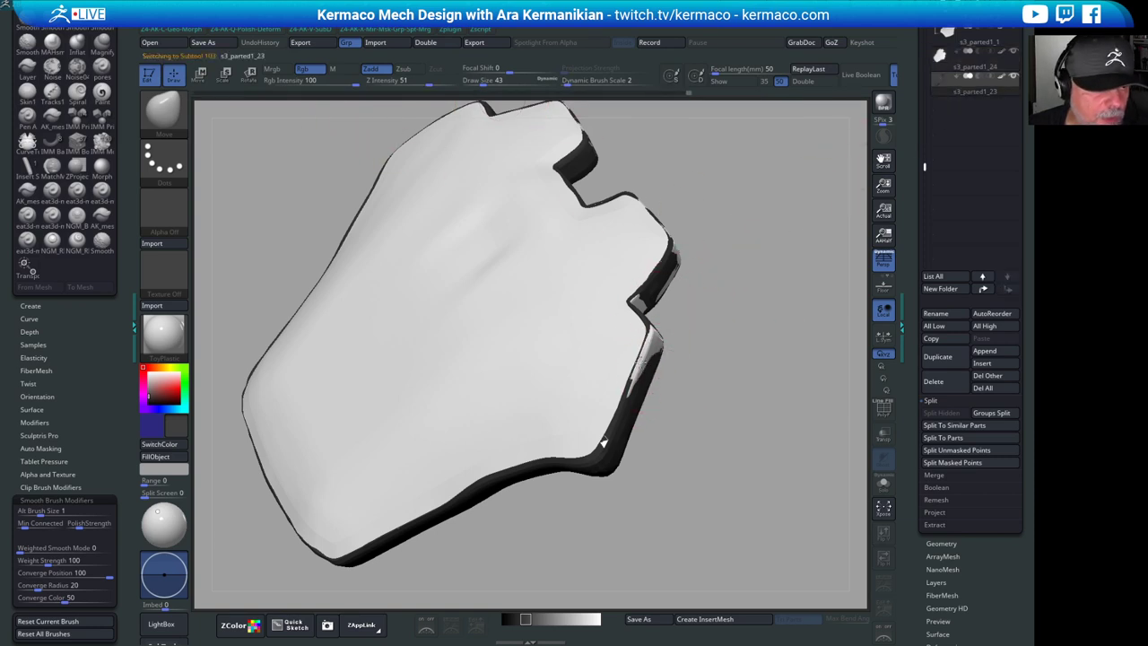
drag(718, 351, 674, 304)
drag(671, 299, 670, 296)
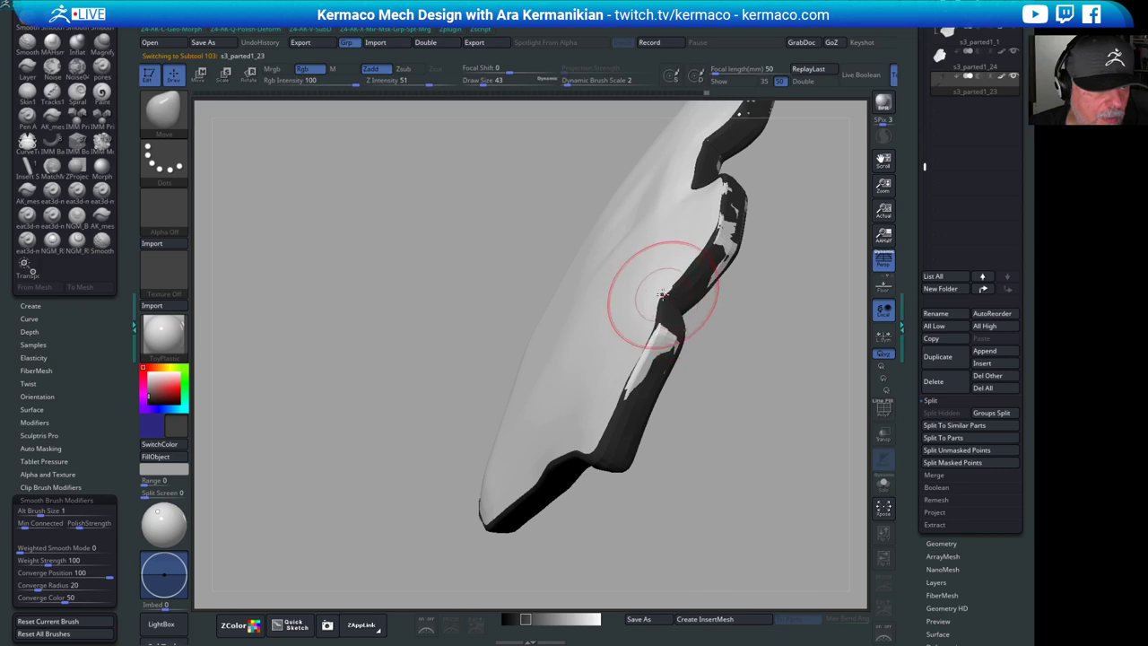
drag(712, 264, 704, 271)
mouse_move(659, 300)
mouse_down()
mouse_move(651, 290)
mouse_move(674, 290)
mouse_move(726, 225)
mouse_move(727, 205)
mouse_move(824, 193)
mouse_move(834, 175)
mouse_up()
mouse_move(822, 162)
alt+mouse_down()
mouse_move(818, 341)
mouse_move(780, 256)
mouse_move(825, 130)
mouse_move(830, 166)
mouse_move(608, 256)
mouse_move(609, 231)
alt+mouse_up()
mouse_move(730, 218)
mouse_down()
mouse_move(761, 192)
mouse_move(585, 174)
mouse_move(551, 159)
mouse_move(463, 165)
mouse_move(476, 167)
mouse_up()
mouse_move(479, 167)
mouse_down()
mouse_move(569, 179)
mouse_move(582, 165)
mouse_move(640, 157)
mouse_move(587, 164)
mouse_up()
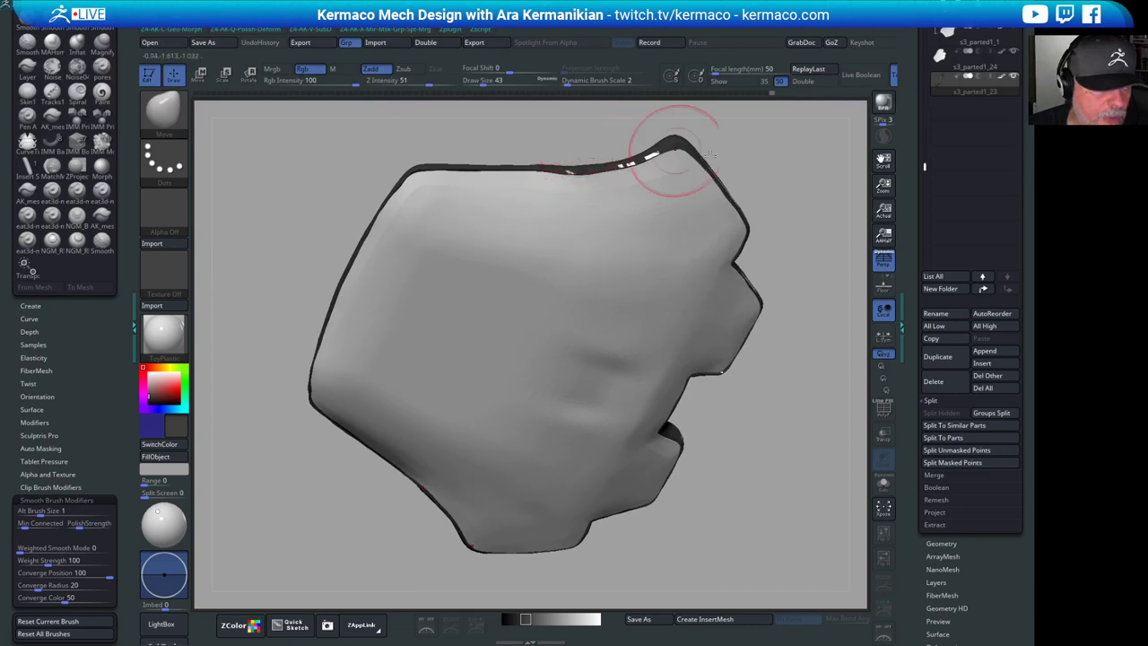
- Nudge the rim's lower side edges and bottom strip so it forms an even outline around the plate
mouse_move(839, 233)
mouse_down()
mouse_move(805, 133)
mouse_move(814, 113)
mouse_up()
drag(795, 253, 680, 405)
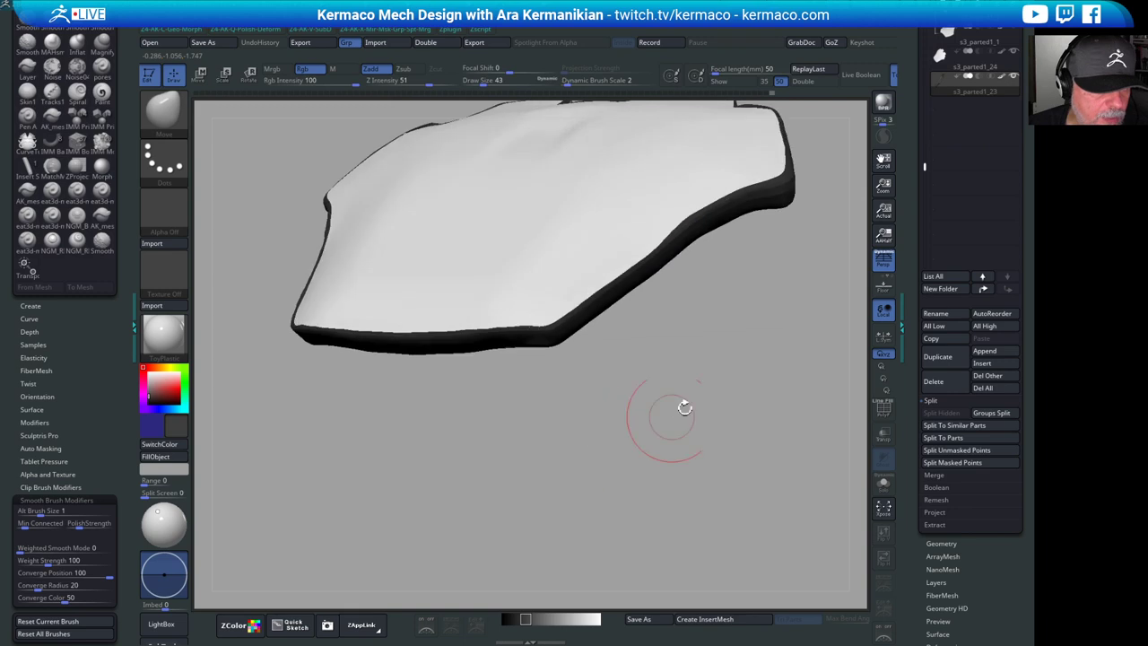
mouse_move(766, 337)
mouse_down()
mouse_move(788, 381)
mouse_move(786, 440)
mouse_up()
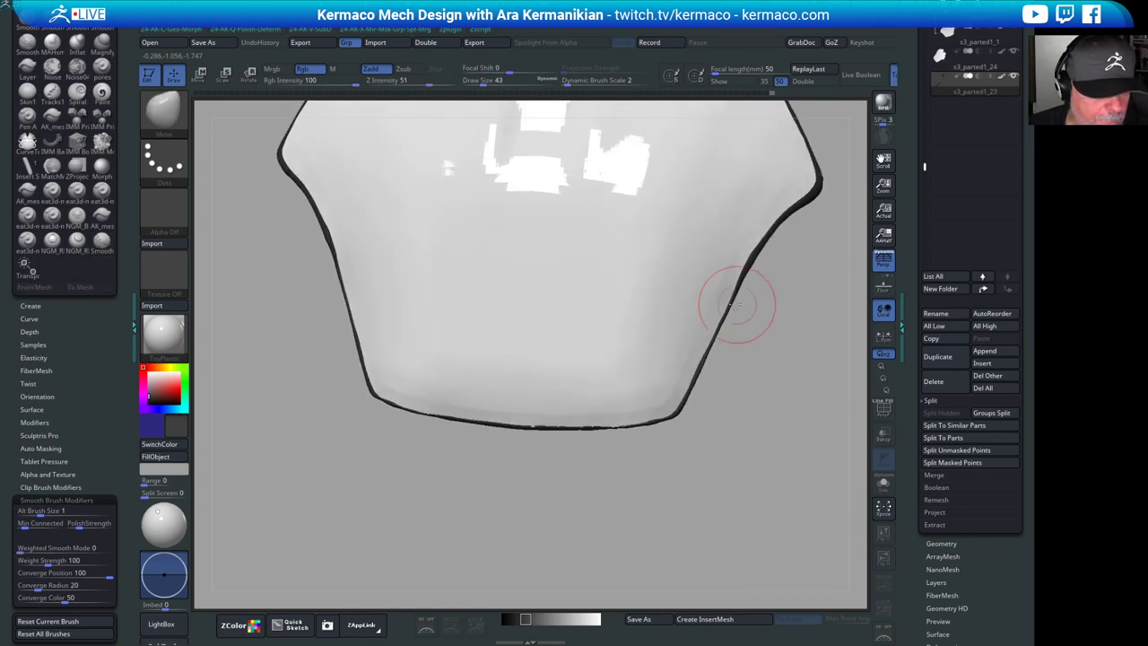
drag(730, 306, 715, 344)
drag(659, 403, 651, 418)
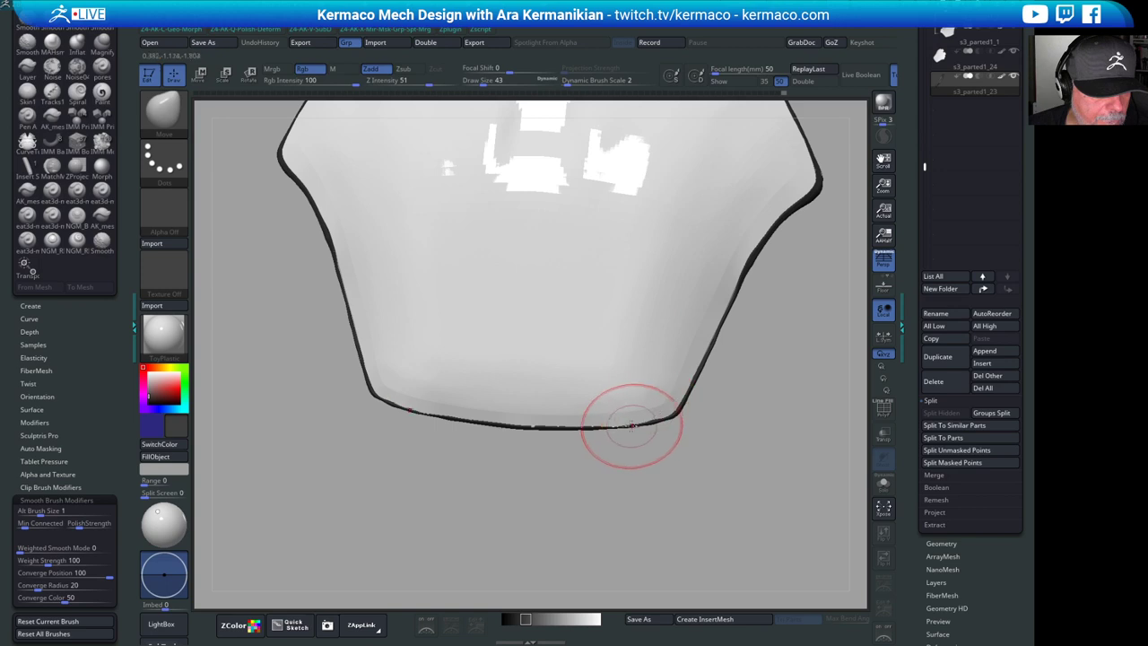
drag(524, 429, 519, 424)
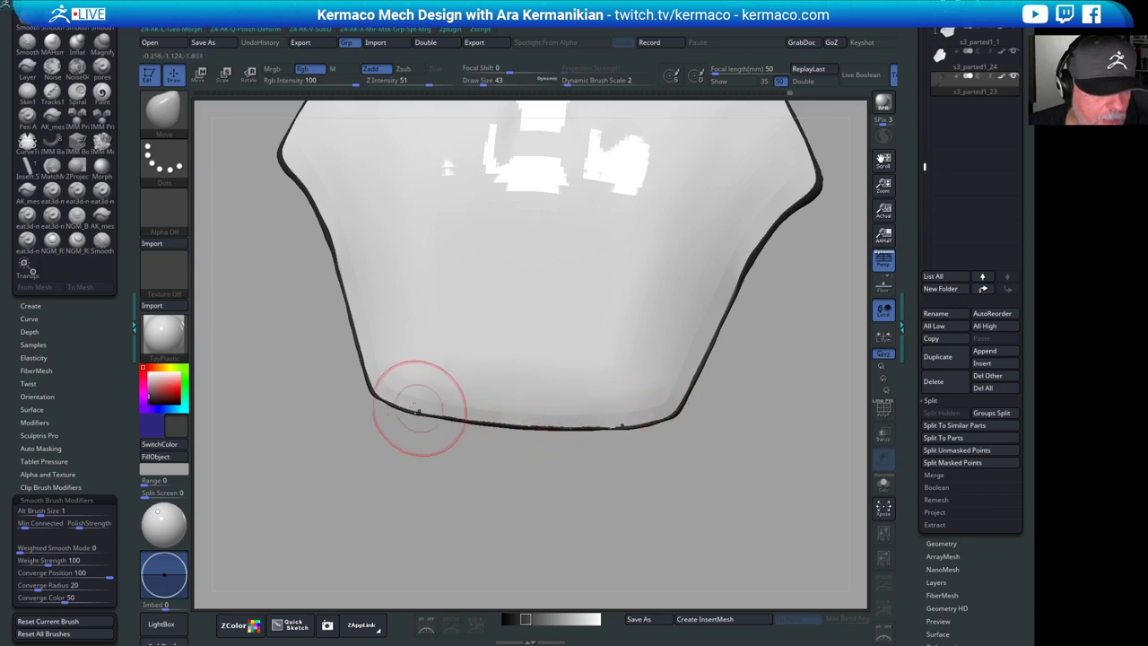
drag(420, 410, 504, 462)
drag(628, 455, 646, 448)
alt+drag(793, 474, 736, 499)
drag(645, 467, 657, 466)
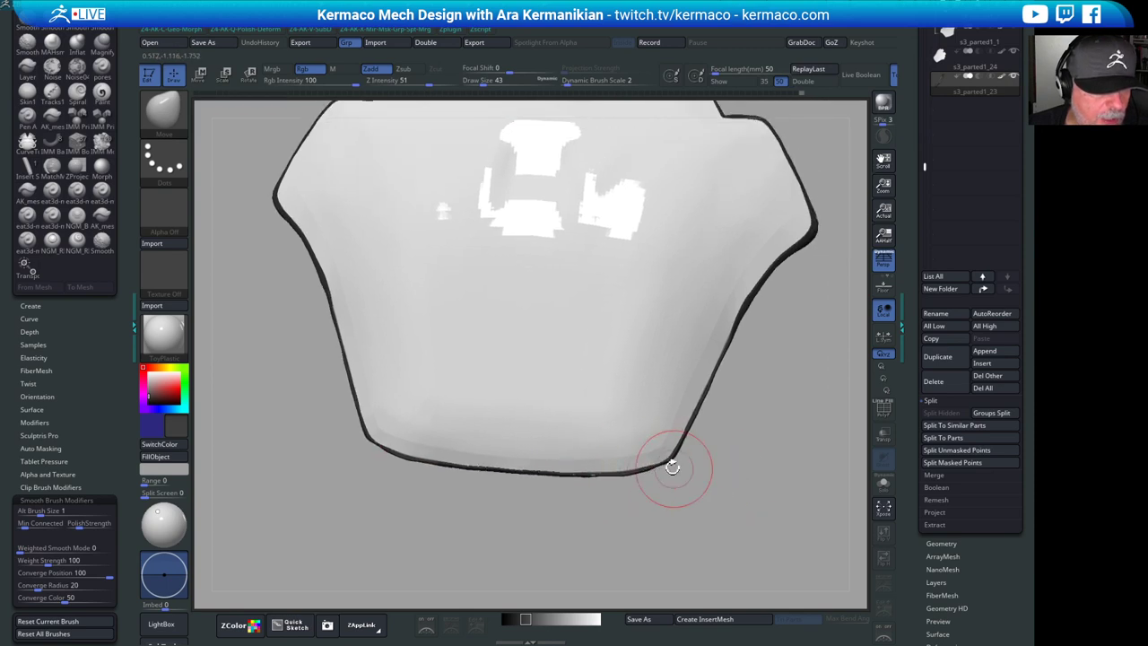
- Show the other body subtools, including s3_parted1_2, but not the original plate s3_parted1_1
mouse_move(736, 446)
alt+mouse_down()
mouse_move(688, 428)
mouse_move(819, 389)
mouse_move(714, 287)
mouse_move(735, 255)
mouse_move(810, 248)
mouse_move(796, 278)
mouse_move(809, 311)
mouse_move(860, 311)
alt+mouse_up()
drag(910, 195, 913, 330)
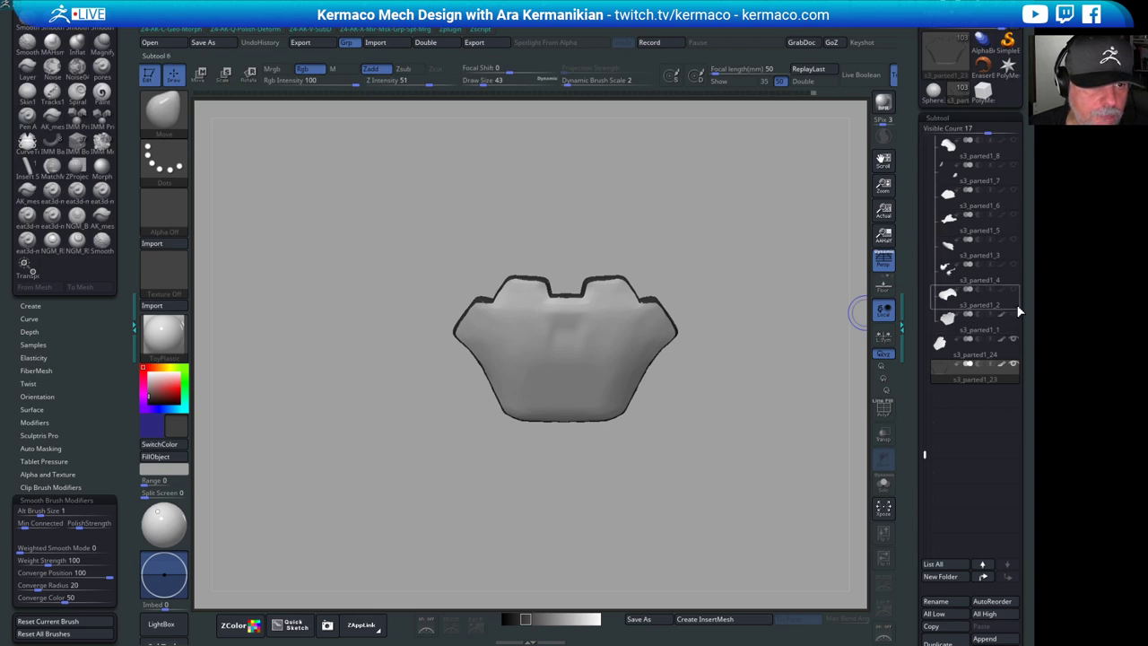
mouse_move(1016, 318)
key(shift)
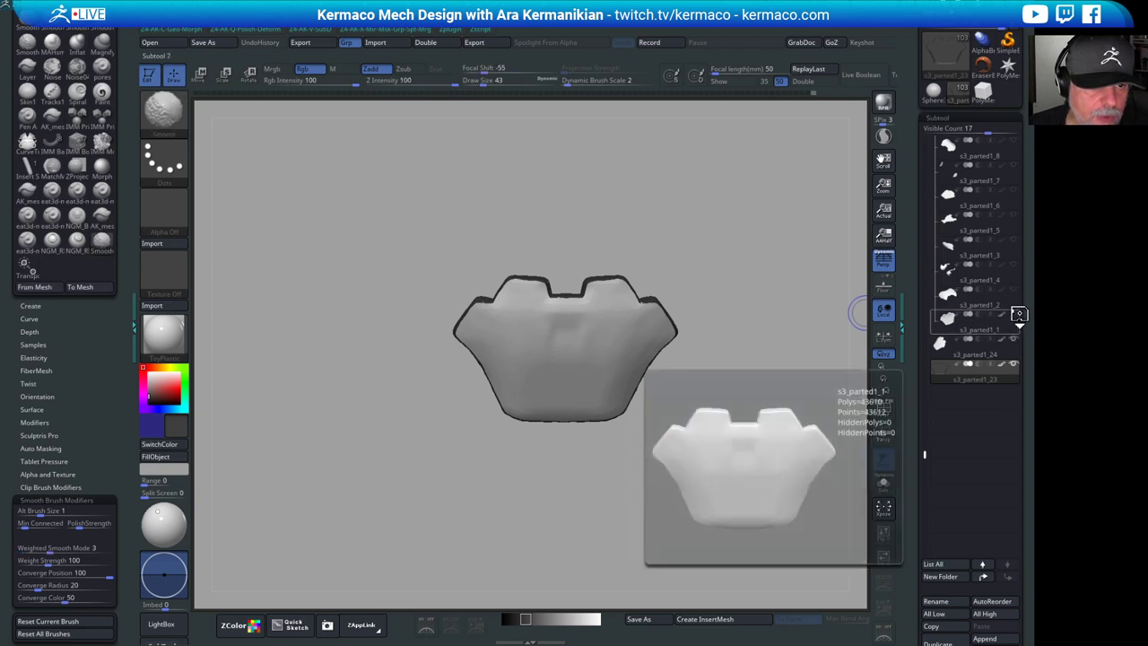
shift+click(1017, 314)
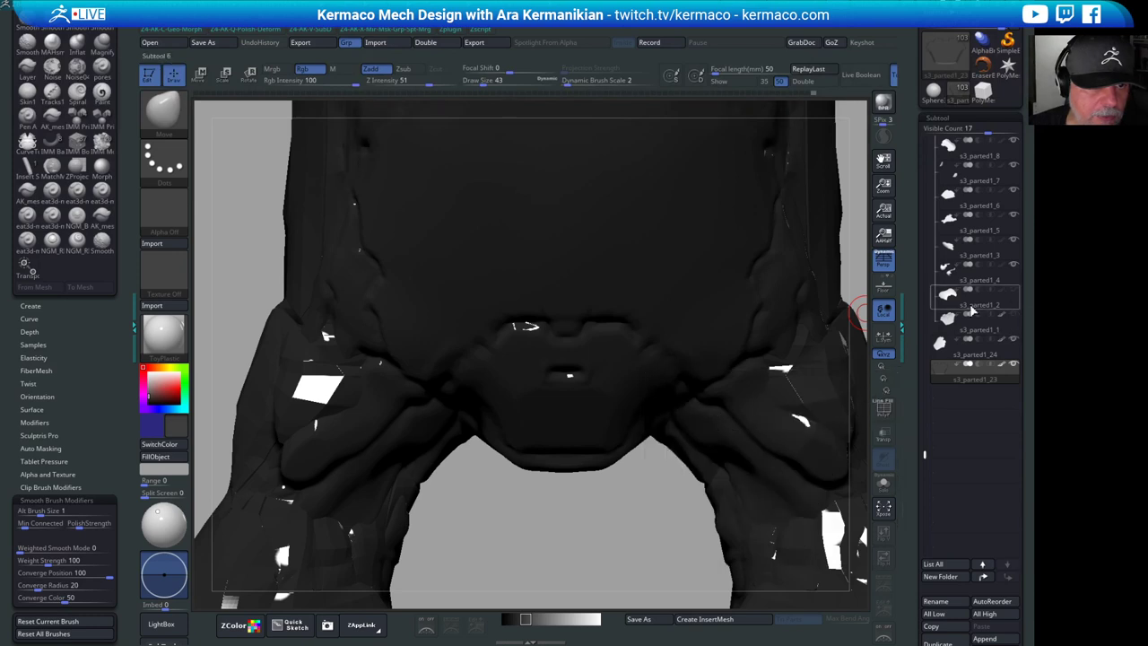
mouse_move(1021, 301)
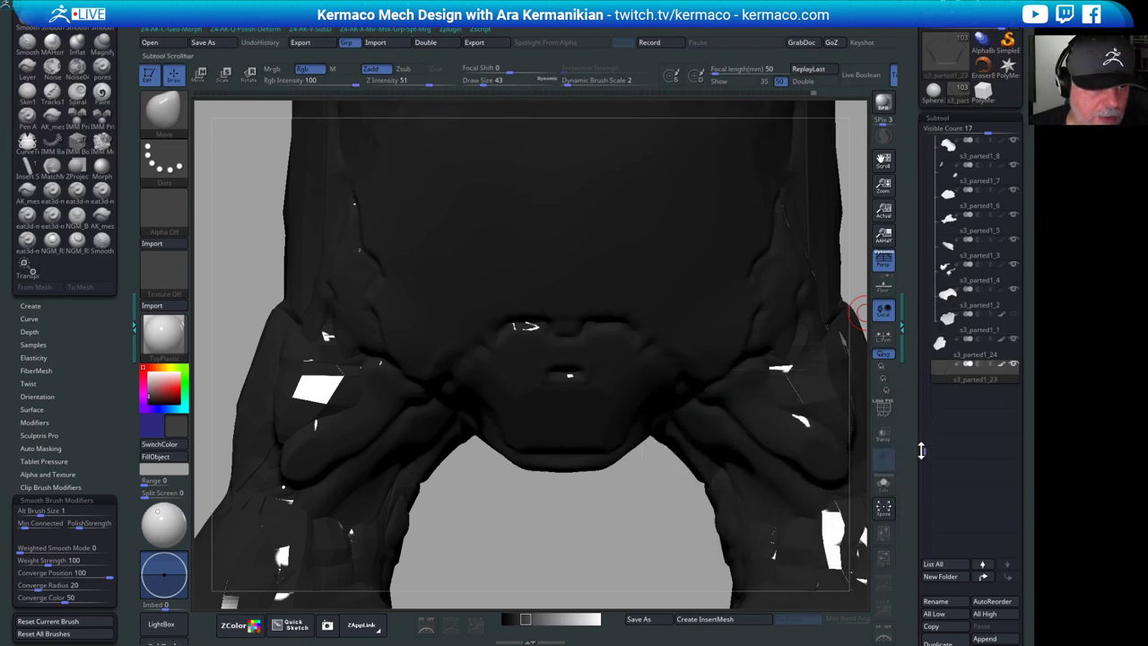
- Set the active colour to white so the uncoloured body panels display light
drag(921, 450, 928, 240)
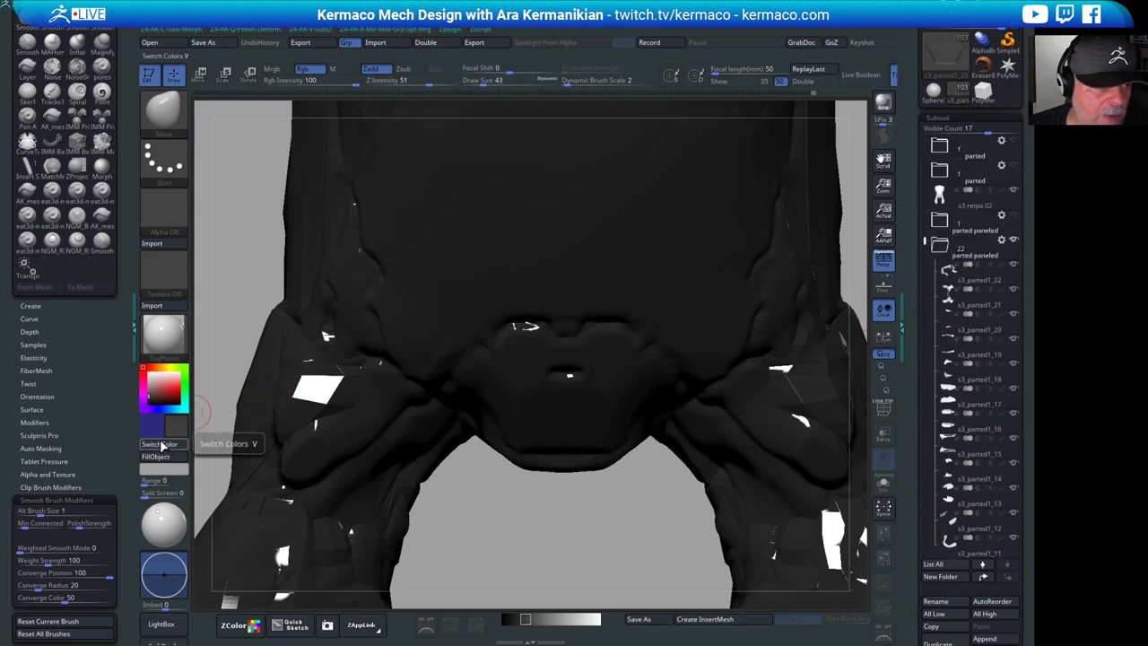
click(162, 384)
drag(161, 384, 143, 366)
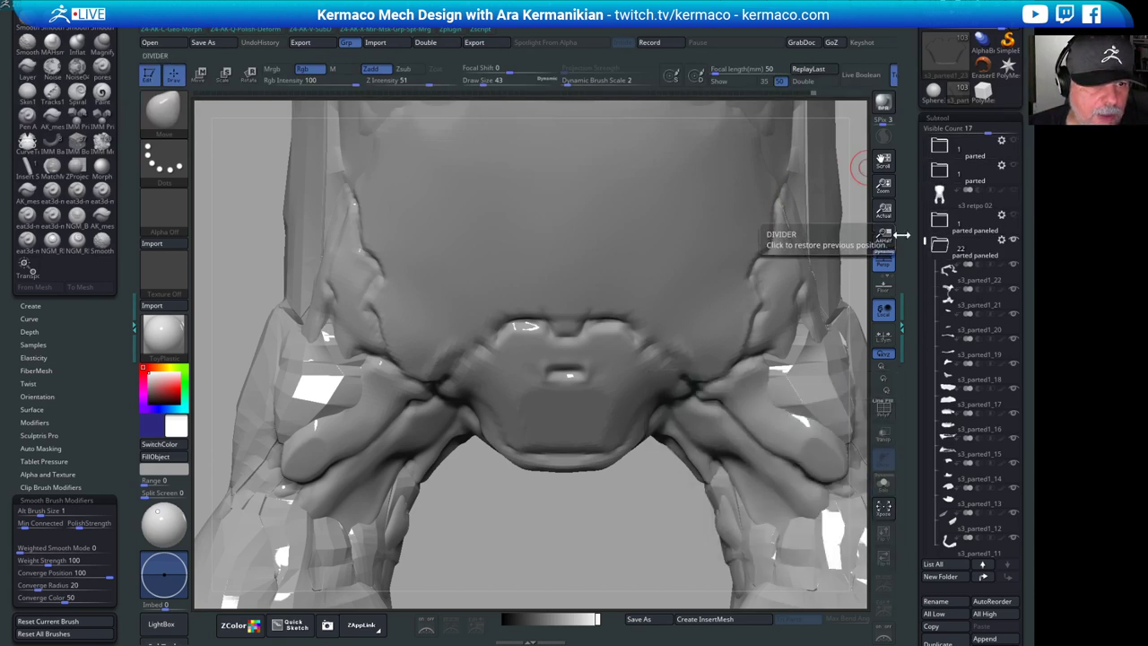
- Hide the Polymesh3d1_1, Polymesh3d1_3 and Polymesh3d1_26 subtools that overlap the panelled body
alt+drag(854, 245, 756, 312)
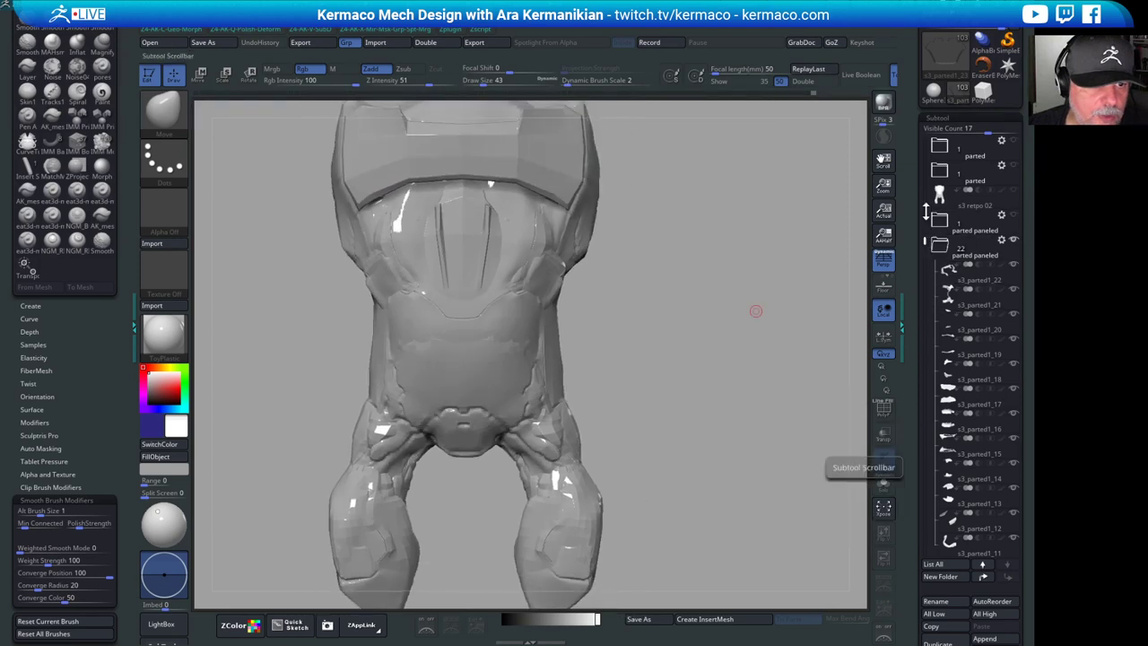
drag(924, 241, 924, 139)
click(1014, 192)
click(1014, 168)
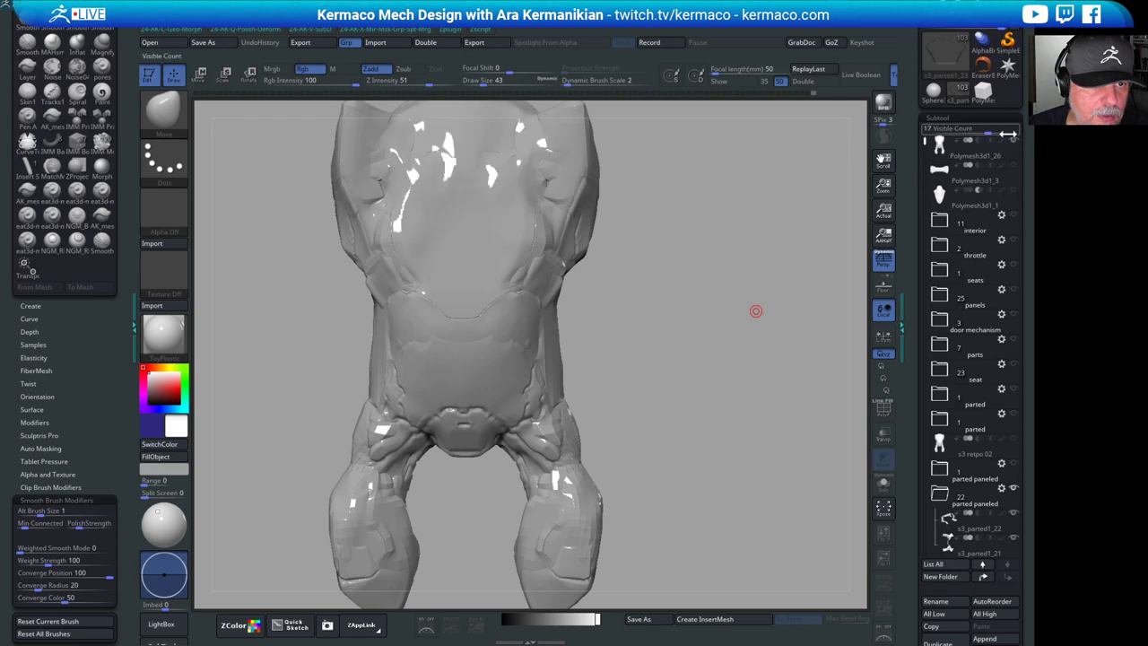
click(1000, 145)
drag(752, 301, 800, 269)
click(1016, 143)
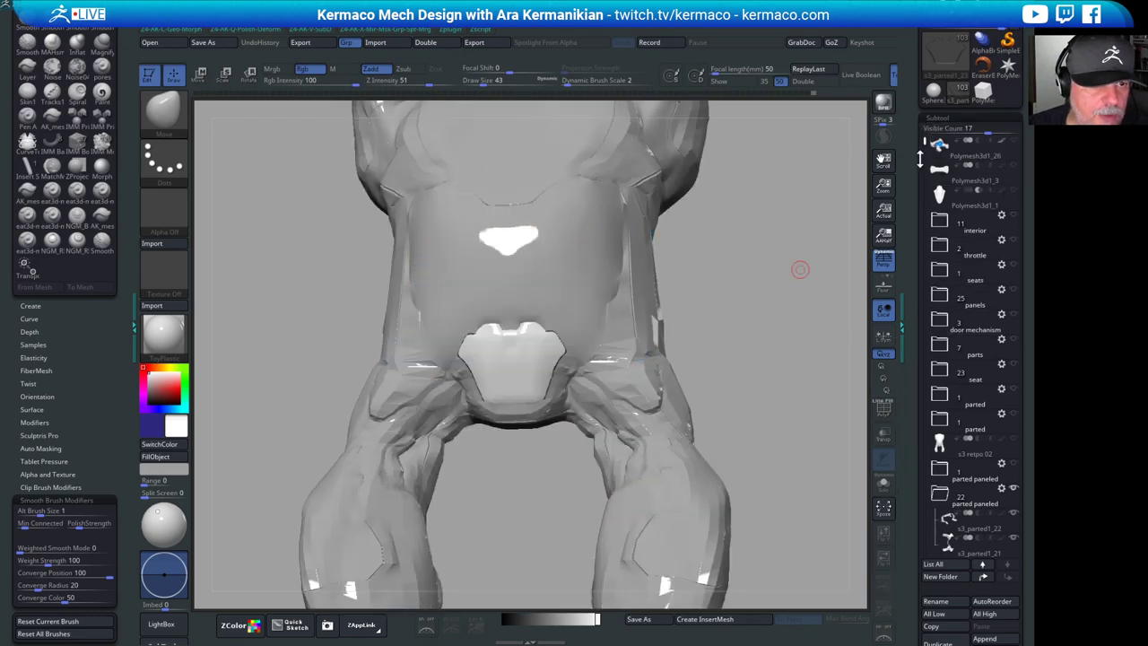
- Select the large panel s3_parted1_2 above the plate and reshape its lower edge around the plate with the Move brush at draw size 140
drag(924, 141, 924, 167)
drag(804, 302, 759, 305)
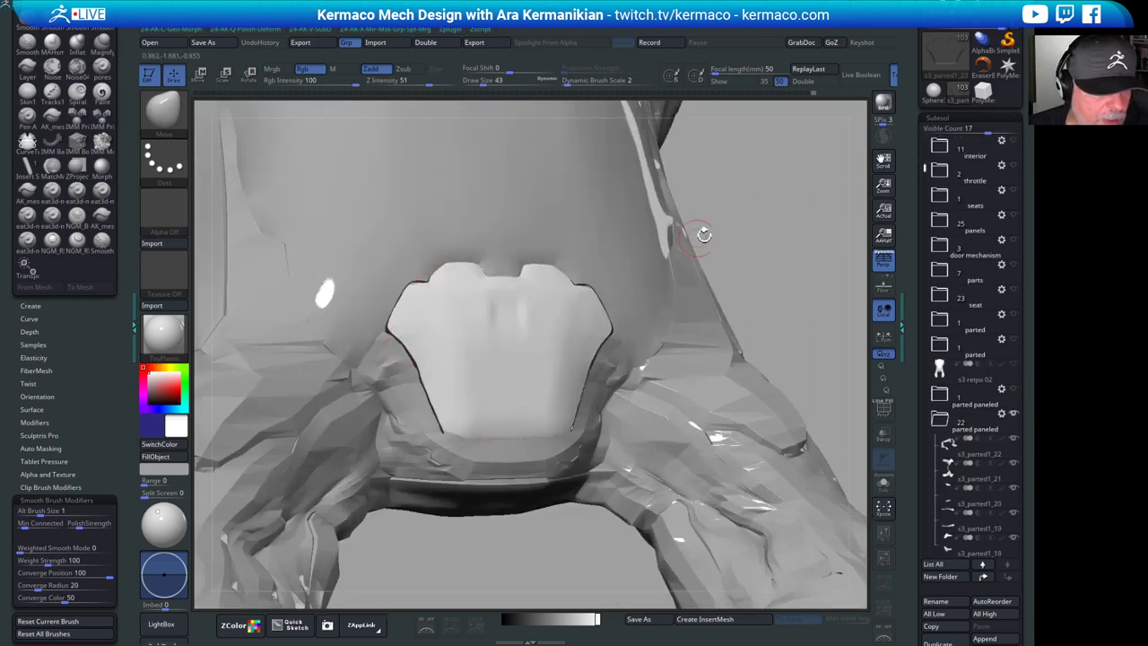
drag(790, 226, 753, 241)
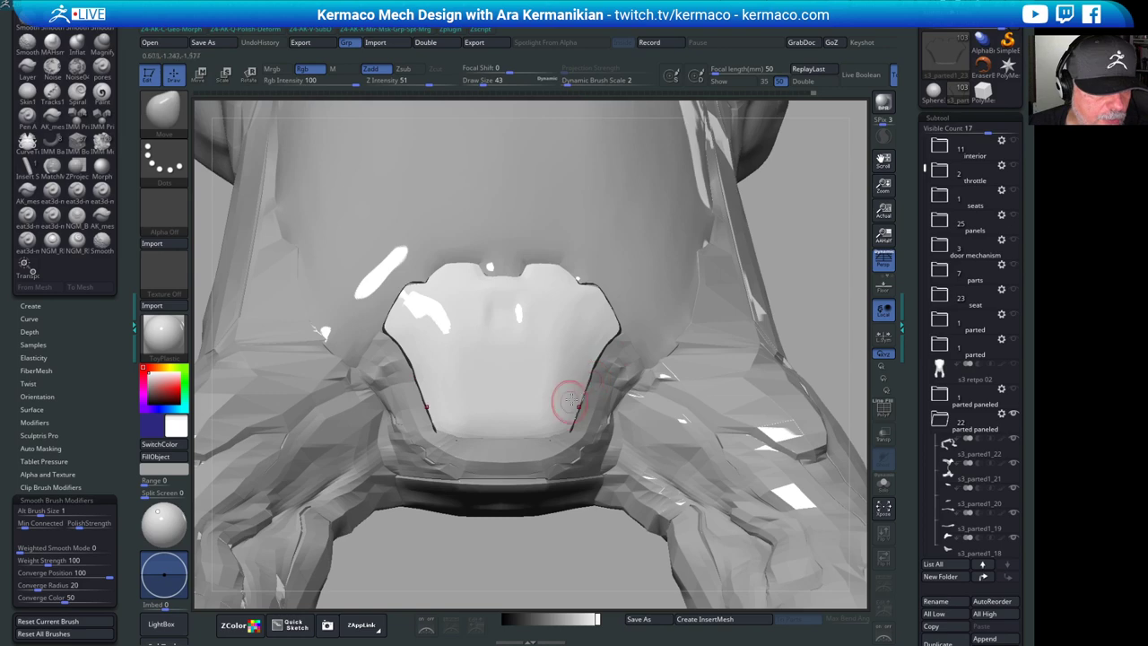
alt+click(615, 248)
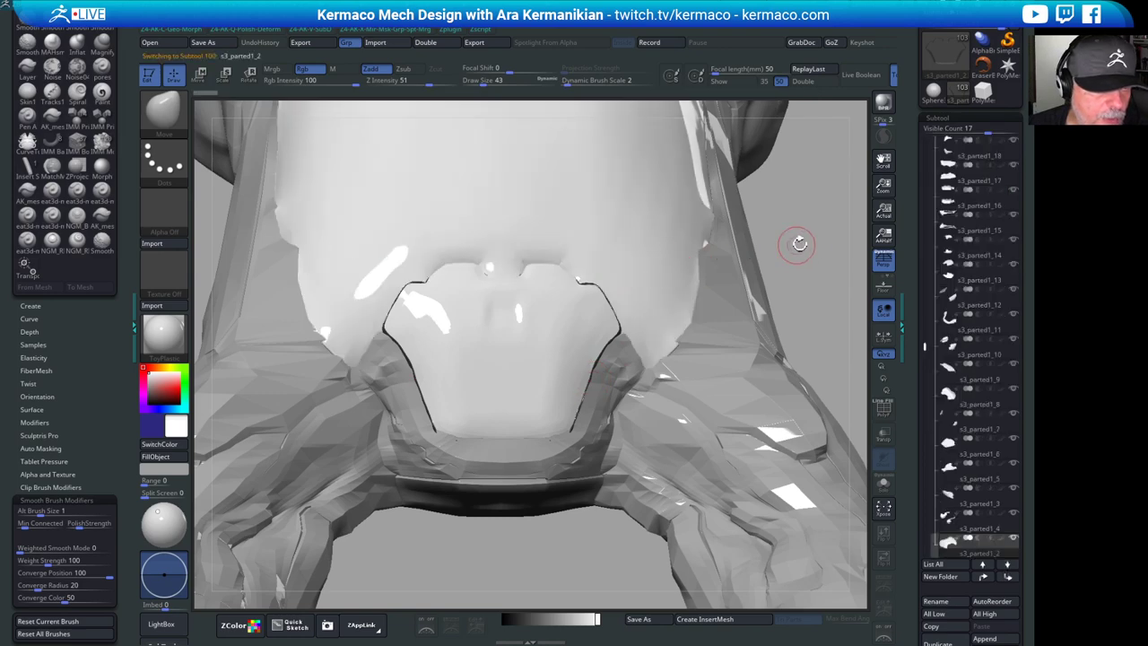
right_drag(811, 249, 522, 317)
key(s)
drag(585, 338, 592, 339)
mouse_move(787, 378)
right_down()
mouse_move(777, 316)
mouse_move(574, 332)
right_up()
drag(568, 331, 531, 307)
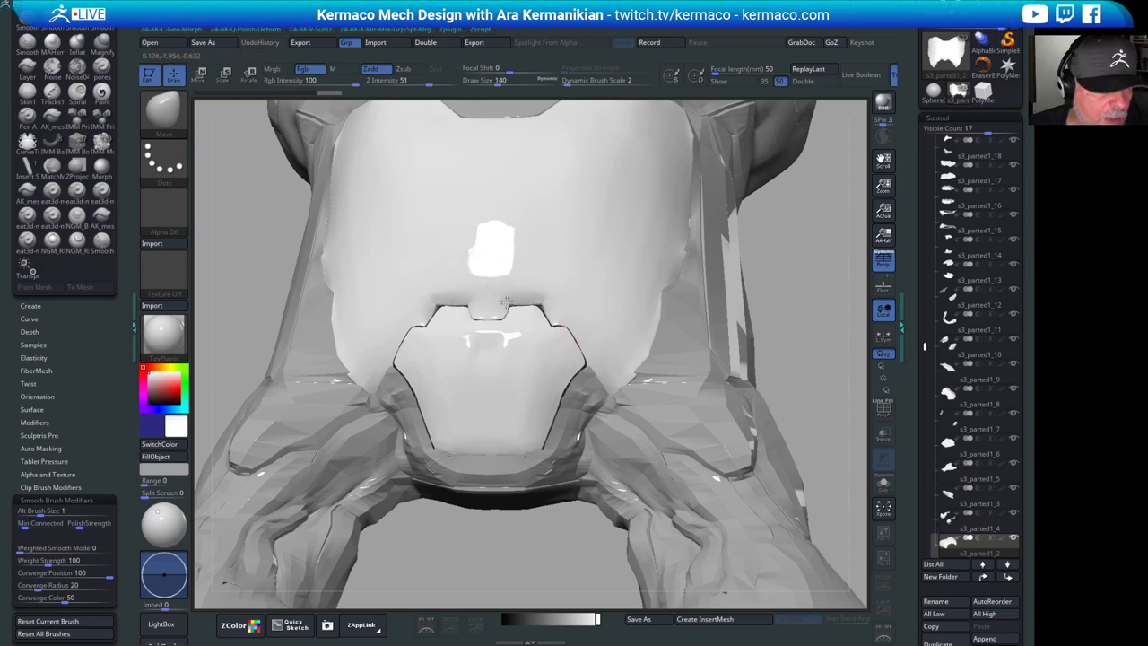
- Reduce the Move brush to draw size 45 and fit the panel's central tab into the notch of the plate
ctrl+right_drag(781, 302, 500, 333)
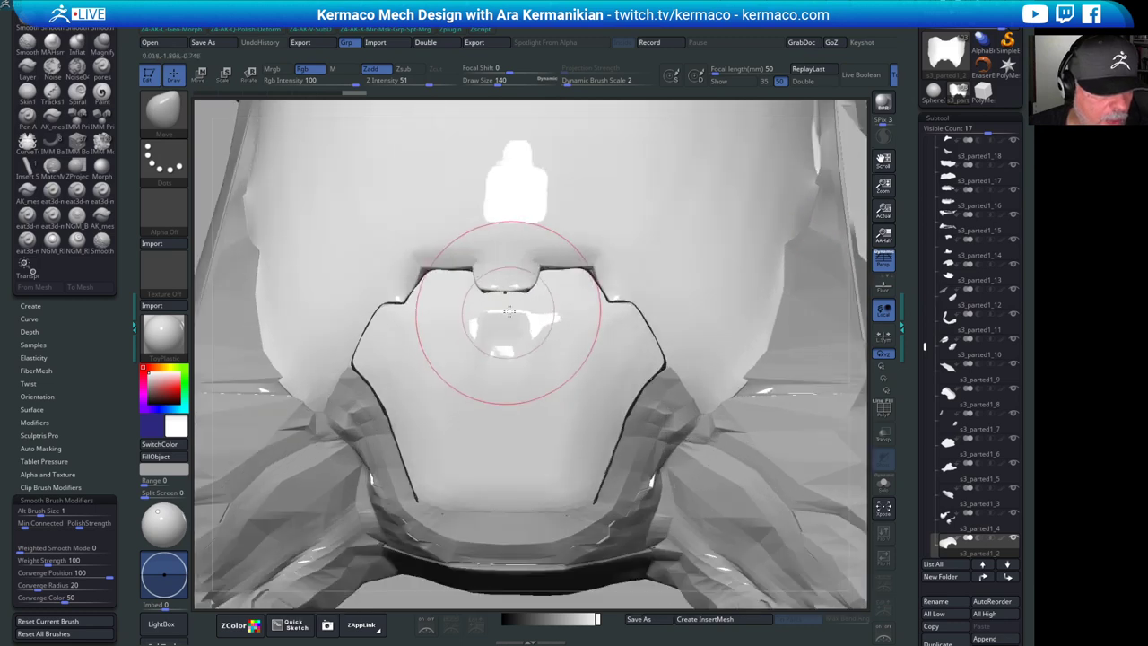
key(s)
drag(503, 308, 493, 309)
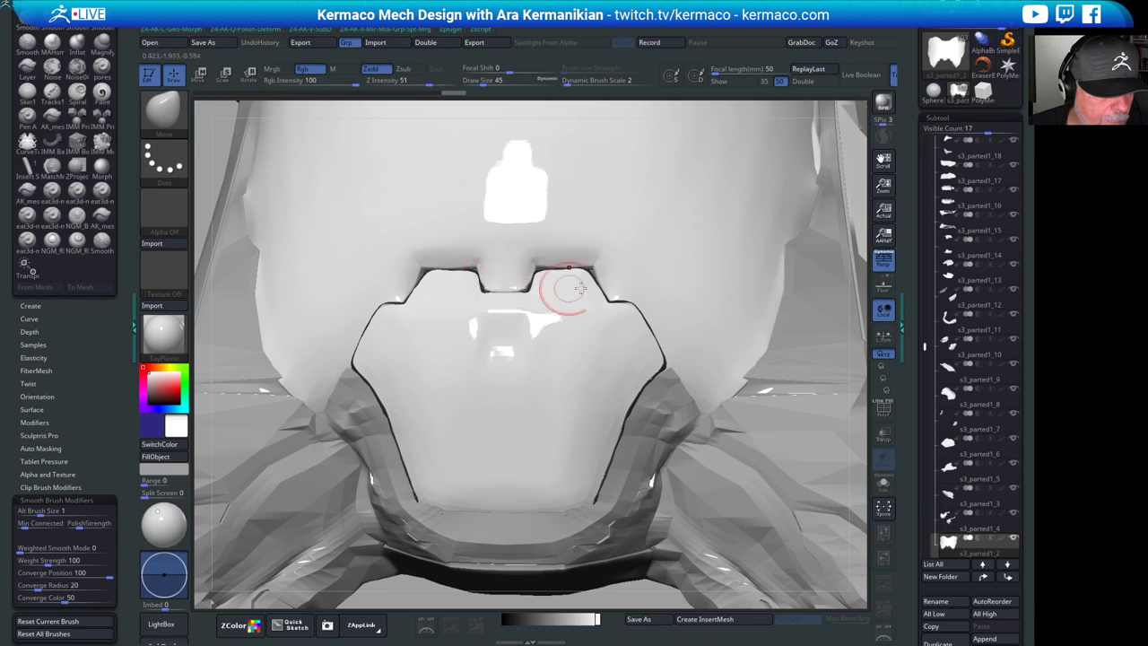
- Smooth the large panel's surface and lower edge around the central tab and the plate's raised steps, working from several angles
ctrl+right_drag(849, 263, 740, 192)
mouse_move(739, 191)
mouse_down()
mouse_move(723, 177)
mouse_move(756, 202)
mouse_move(730, 203)
mouse_move(725, 266)
mouse_up()
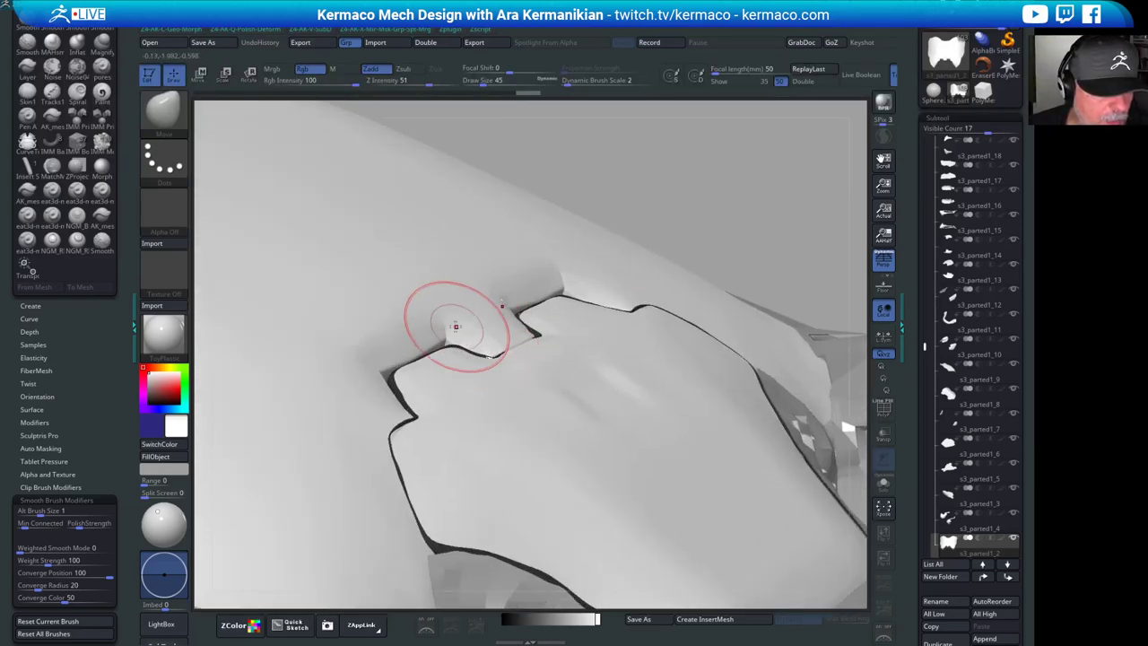
mouse_move(456, 327)
shift+mouse_down()
mouse_move(440, 342)
mouse_move(449, 324)
shift+mouse_up()
drag(706, 192, 693, 228)
mouse_move(867, 158)
mouse_down()
mouse_move(772, 155)
mouse_move(718, 229)
mouse_move(608, 307)
mouse_up()
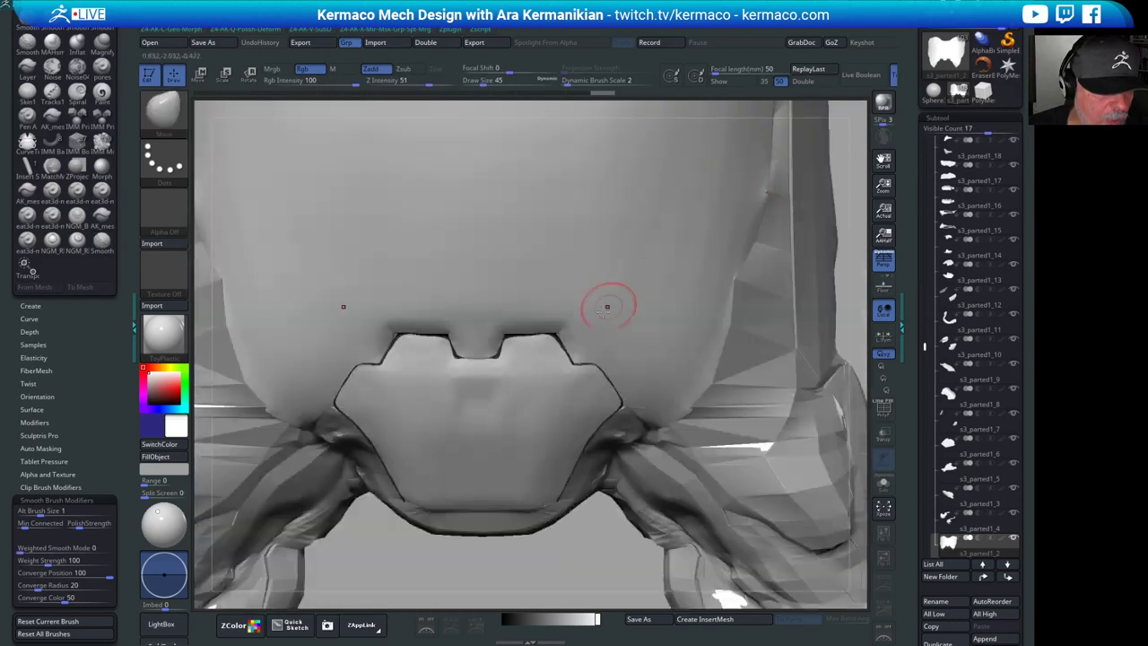
key(shift)
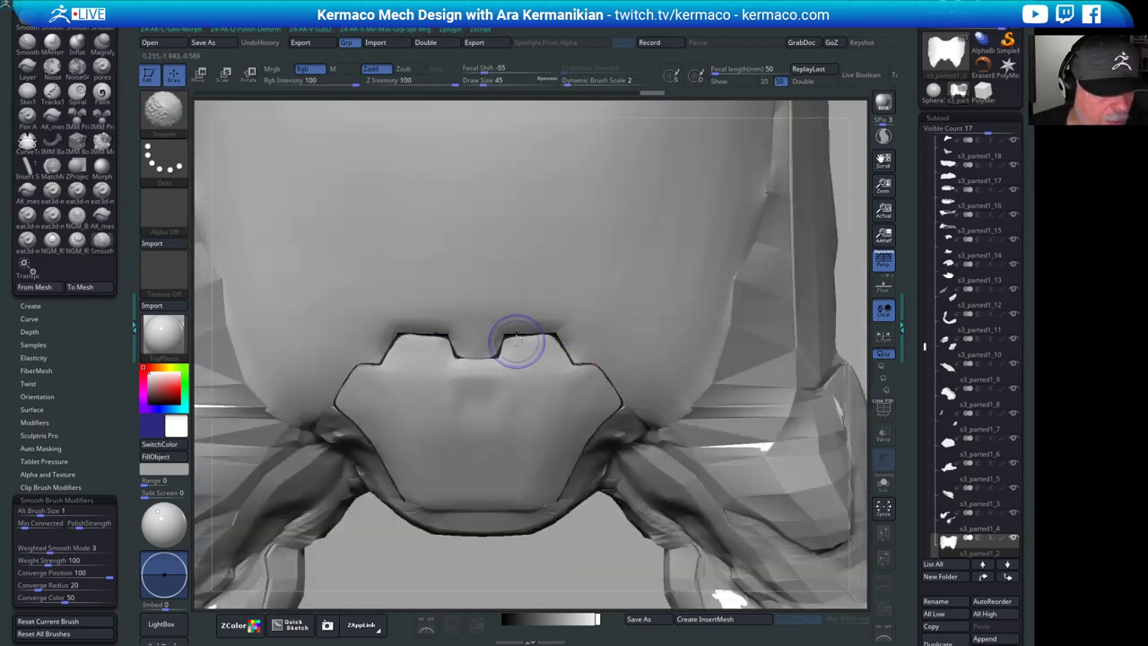
shift+drag(507, 331, 508, 335)
mouse_move(857, 275)
mouse_down()
mouse_move(870, 231)
mouse_move(852, 205)
mouse_move(834, 215)
mouse_up()
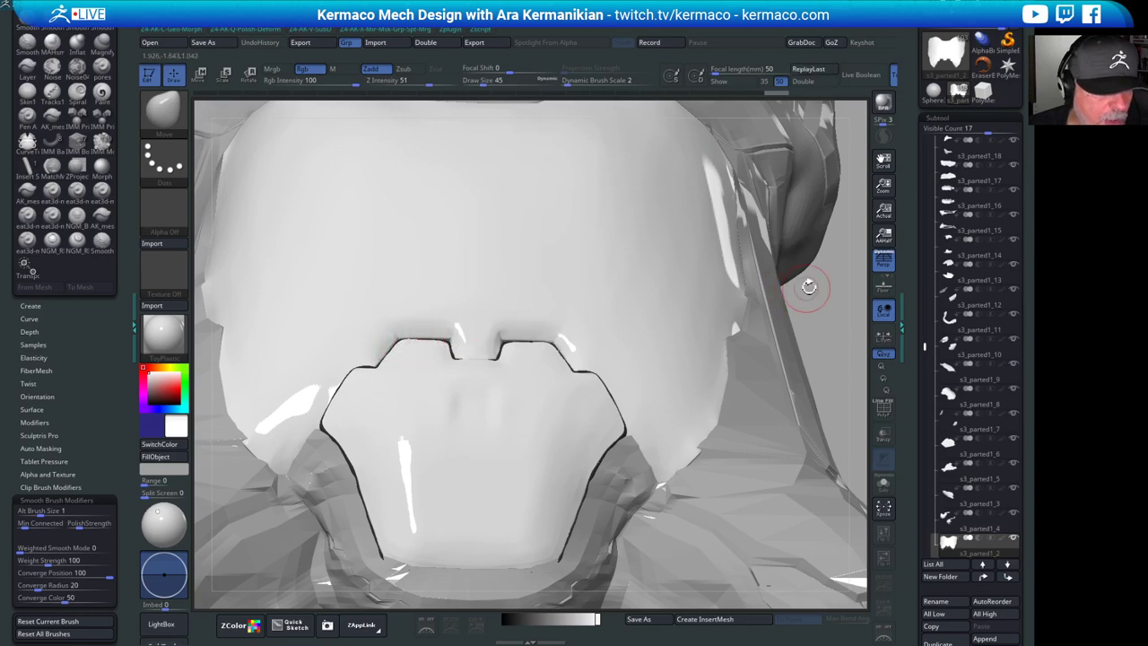
mouse_move(810, 287)
mouse_down()
mouse_move(797, 354)
mouse_move(807, 386)
mouse_move(843, 269)
mouse_move(846, 380)
mouse_move(497, 27)
mouse_up()
shift+drag(440, 316, 436, 314)
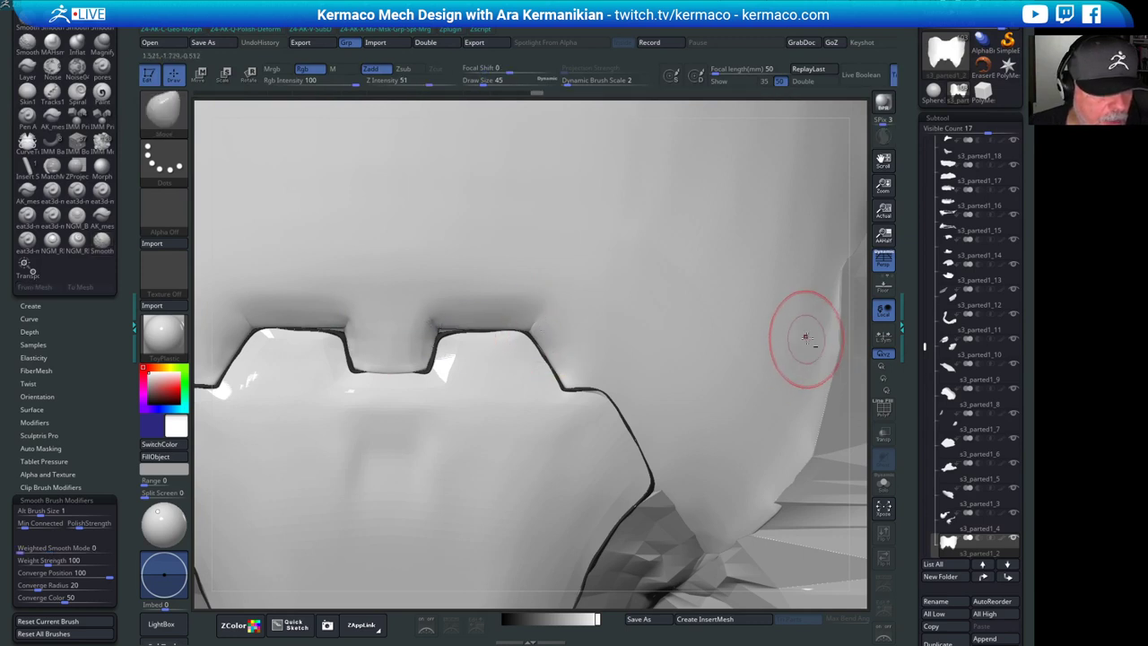
- Turn on the polyframe display to examine the large panel's mesh and undo the last change
click(884, 410)
alt+drag(859, 369, 547, 314)
drag(825, 292, 829, 321)
mouse_move(814, 333)
right_down()
mouse_move(781, 341)
mouse_move(803, 337)
right_up()
key(ctrl+z)
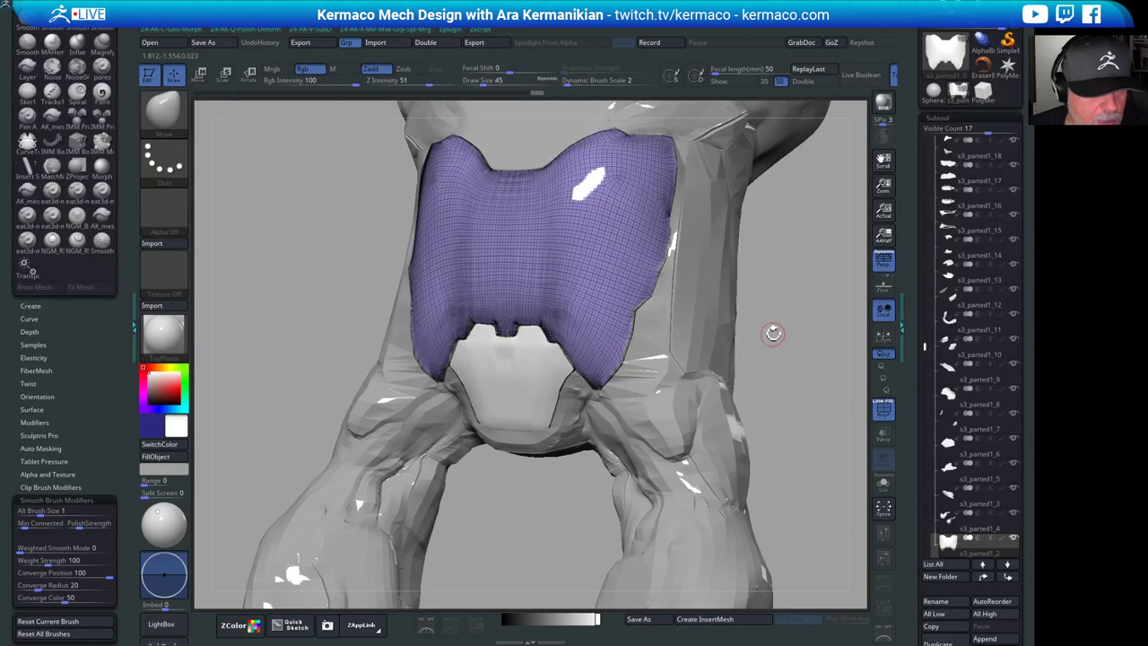
- Drop the large panel to its lowest subdivision level and delete its higher subdivision levels
drag(783, 326, 807, 300)
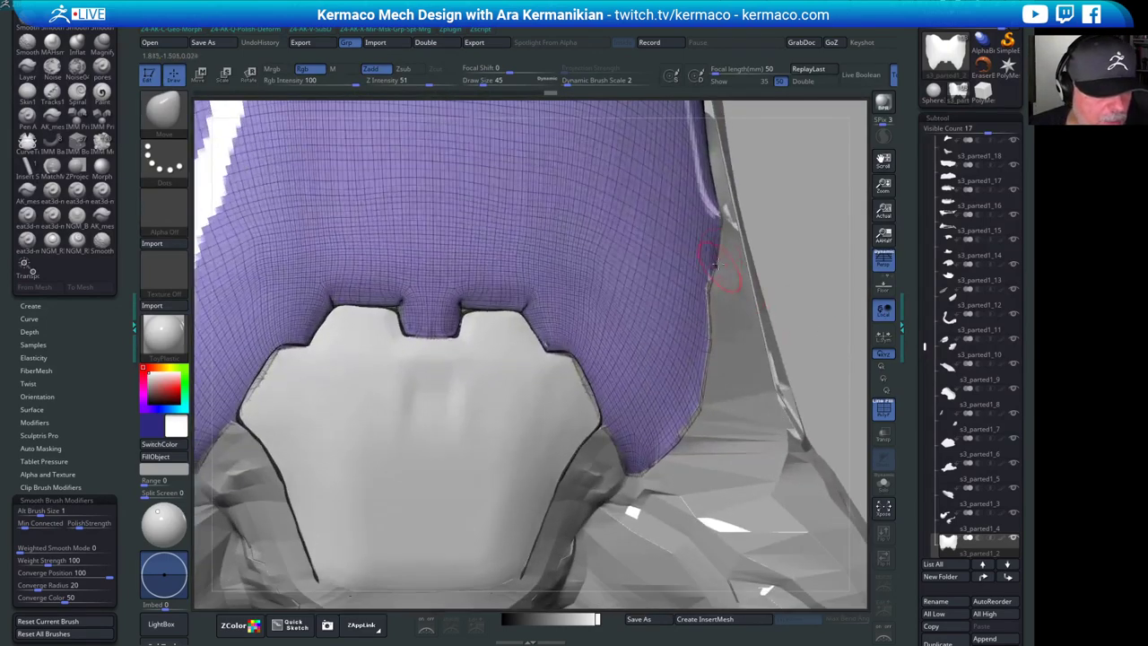
right_drag(796, 242, 675, 267)
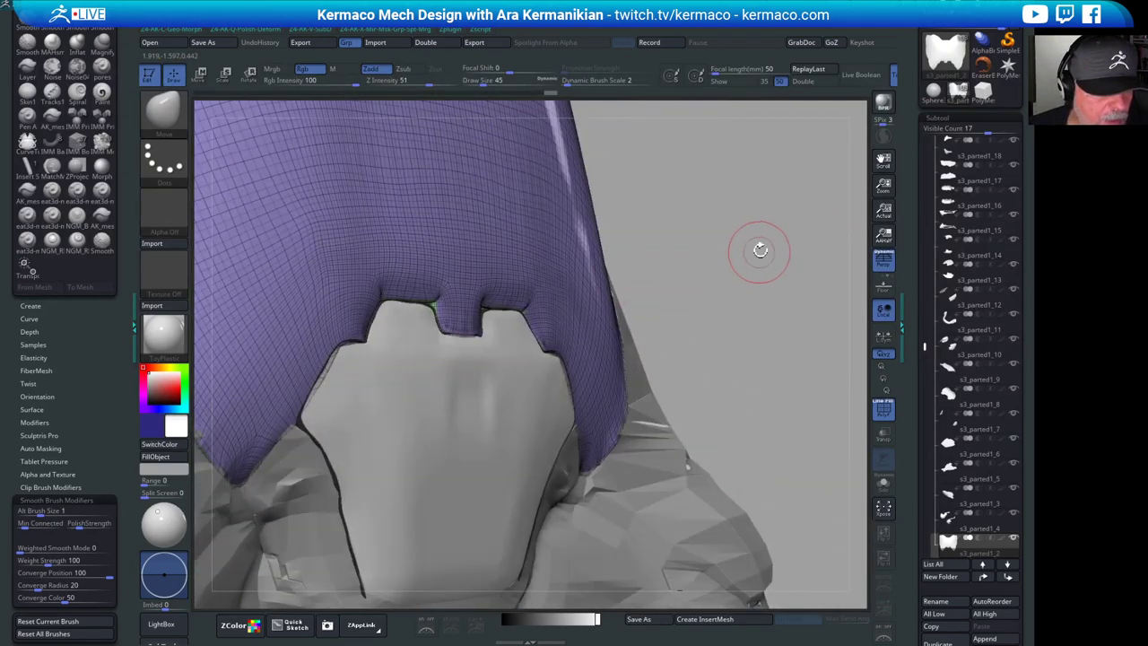
right_drag(760, 250, 415, 288)
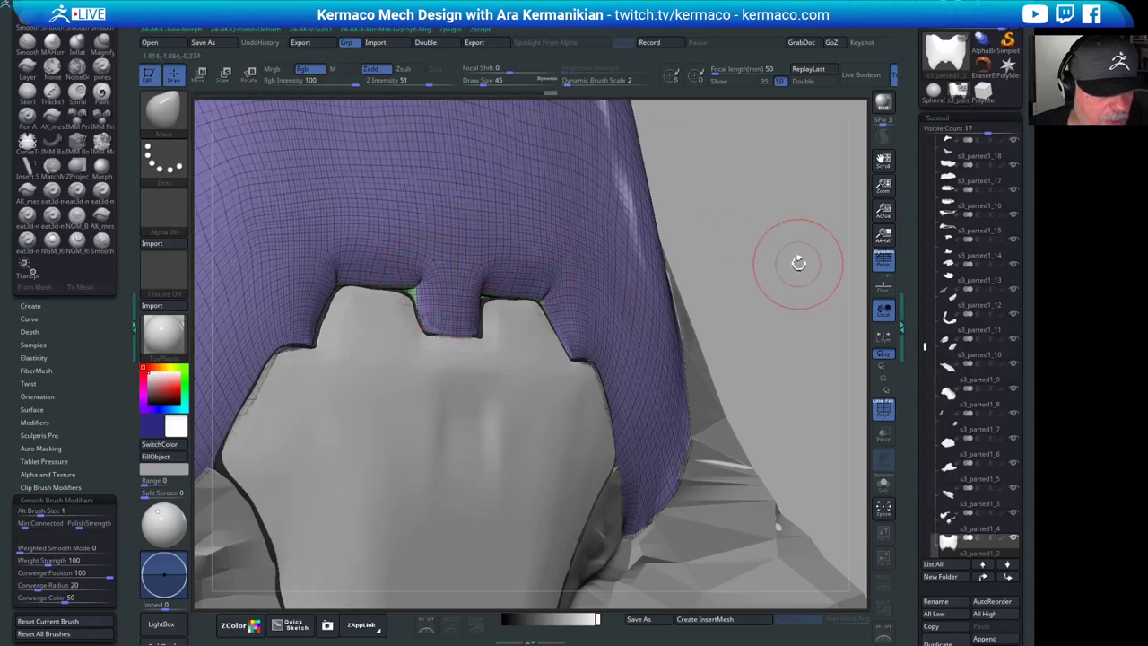
alt+drag(798, 263, 798, 216)
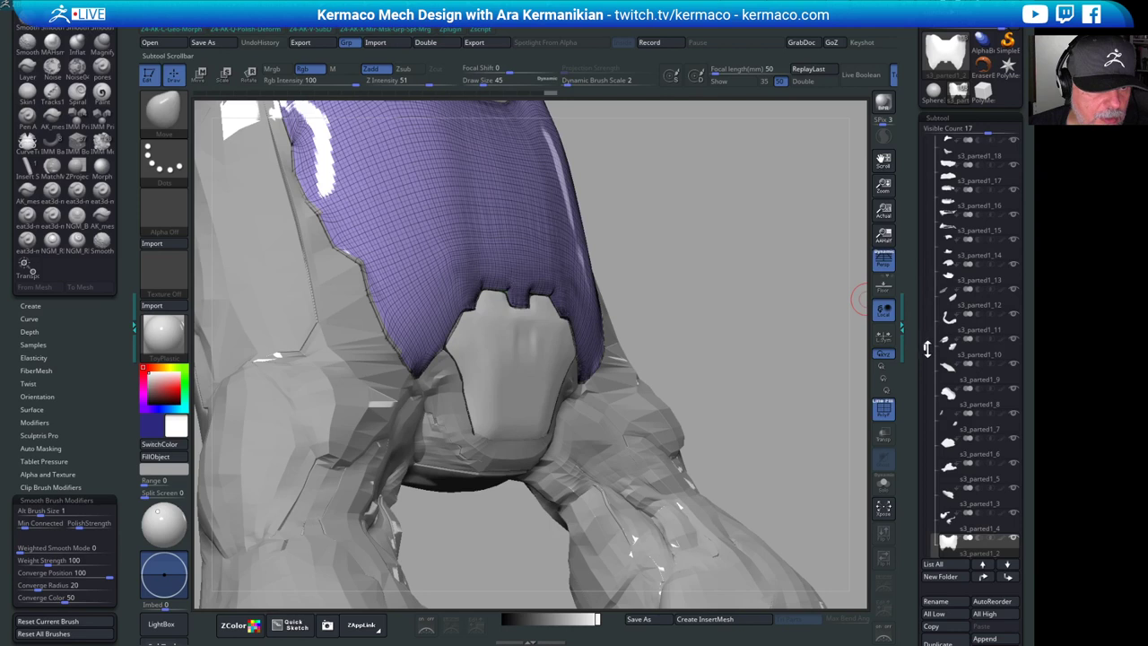
drag(927, 349, 921, 397)
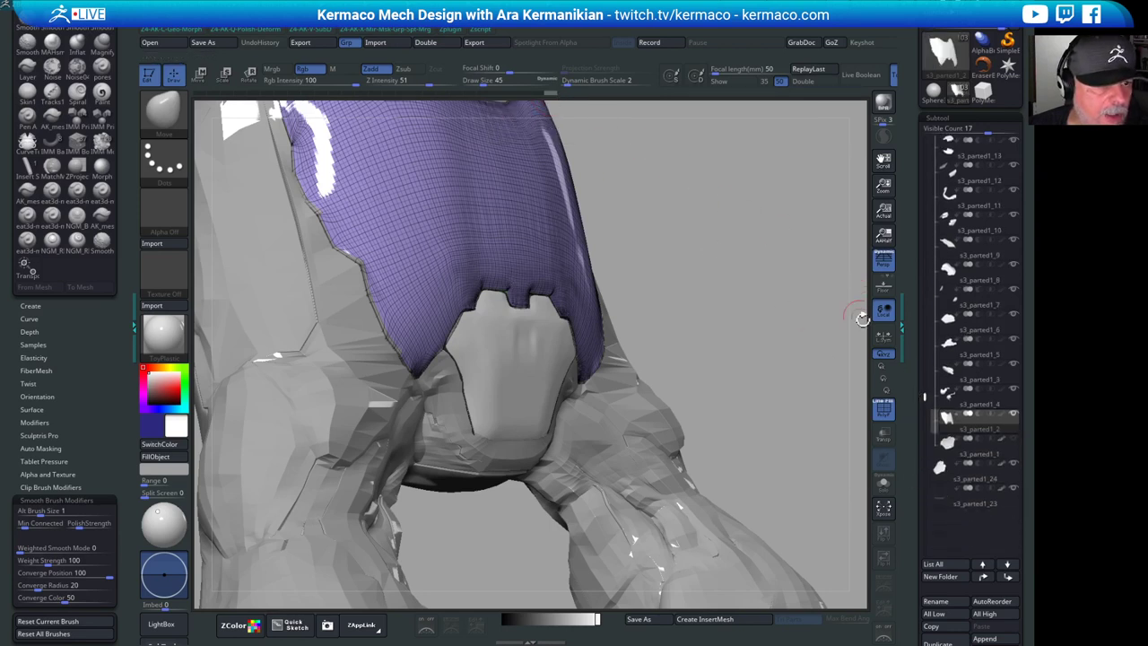
drag(908, 572, 958, 402)
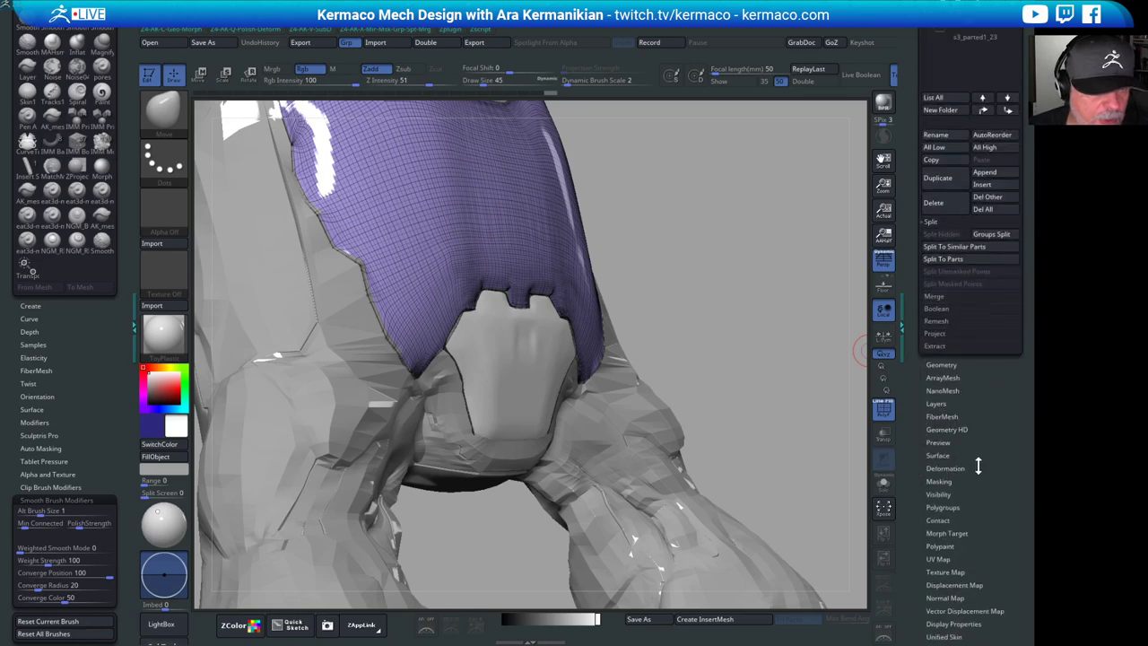
click(951, 468)
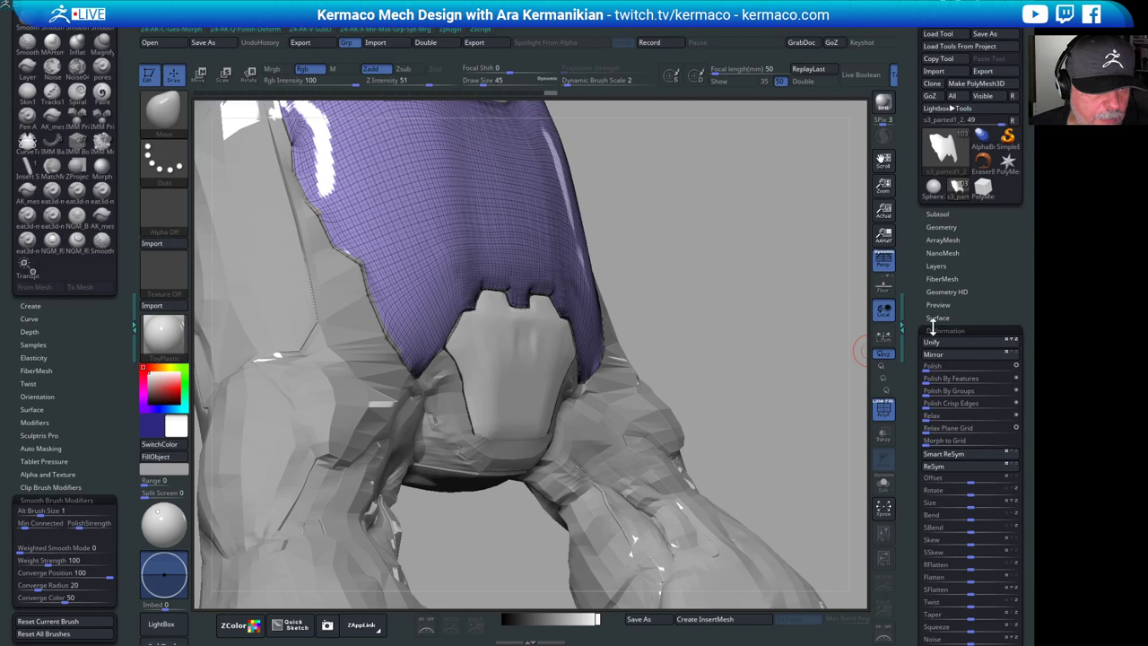
click(933, 328)
click(942, 227)
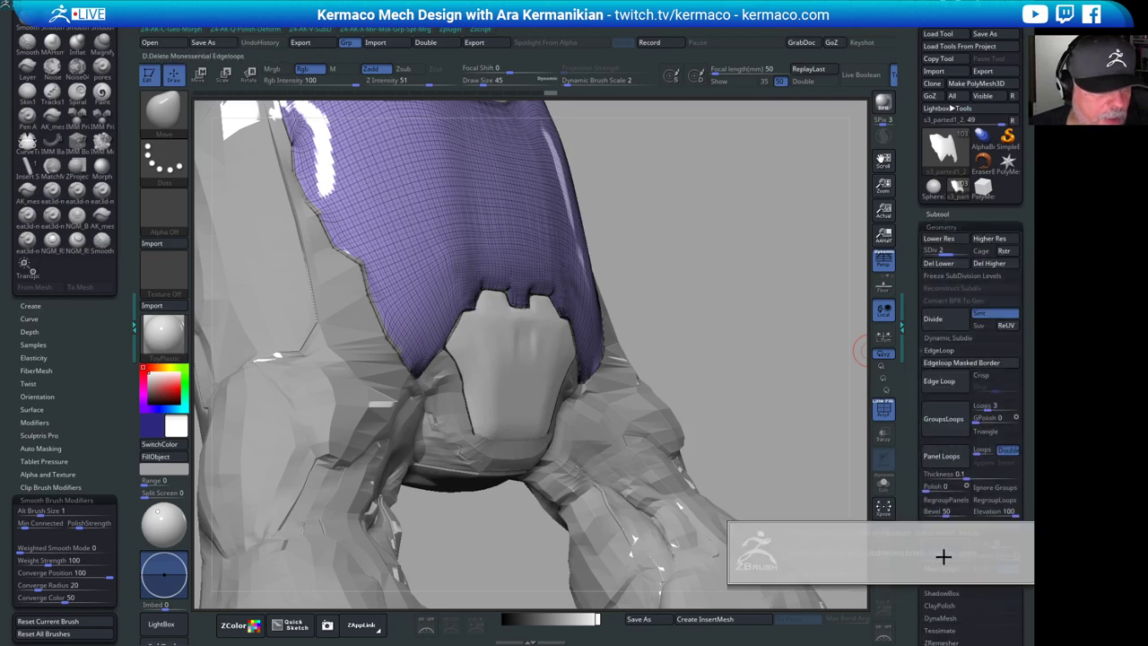
click(925, 251)
drag(738, 267, 652, 275)
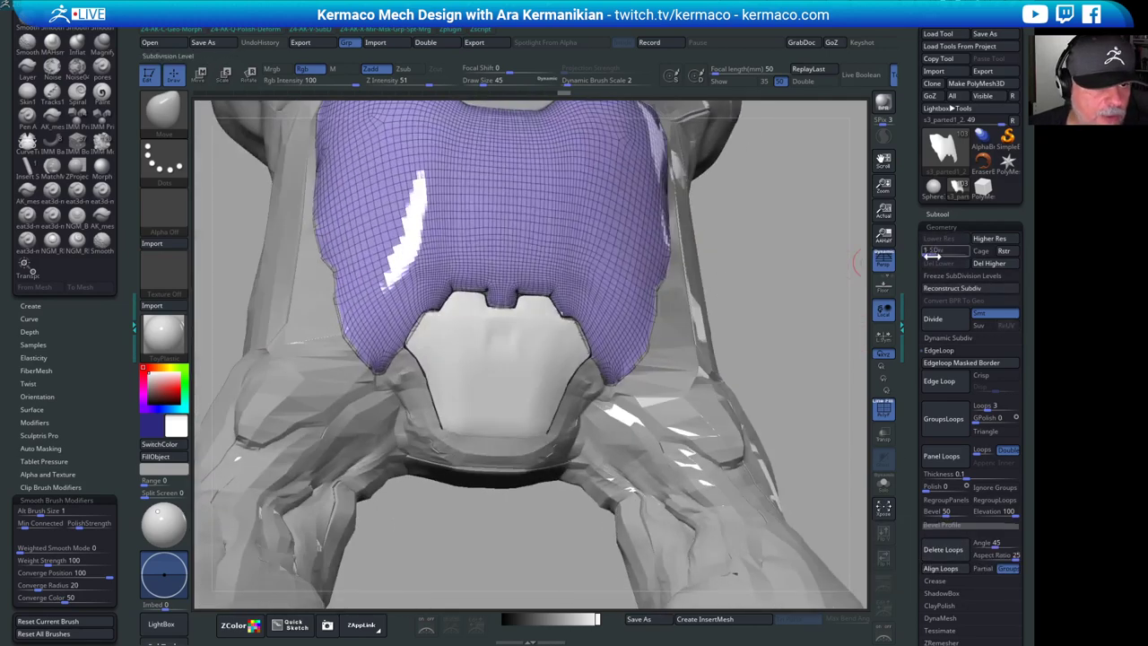
click(996, 264)
- Isolate the large panel and smooth the pinched edges on its lower rim with the draw size reduced to 14
drag(790, 302, 811, 375)
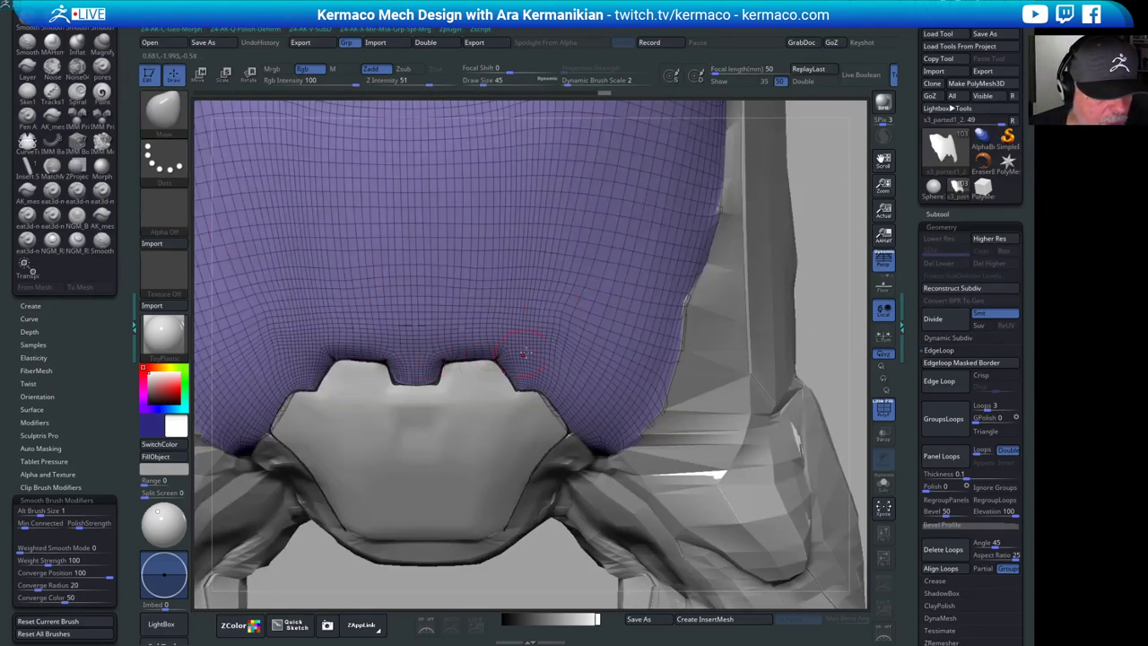
drag(812, 316, 803, 279)
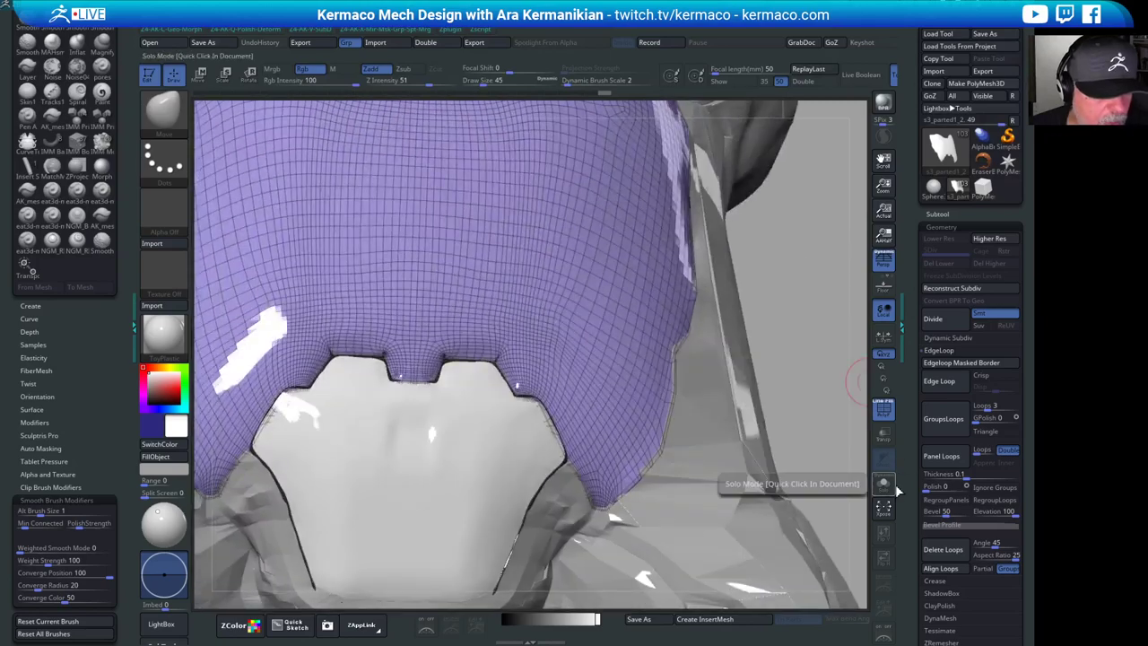
click(886, 486)
mouse_move(831, 395)
mouse_down()
mouse_move(807, 383)
mouse_move(799, 269)
mouse_move(726, 147)
mouse_move(724, 205)
mouse_move(704, 179)
mouse_up()
key(ctrl+z)
key(ctrl+shift+z)
key(s)
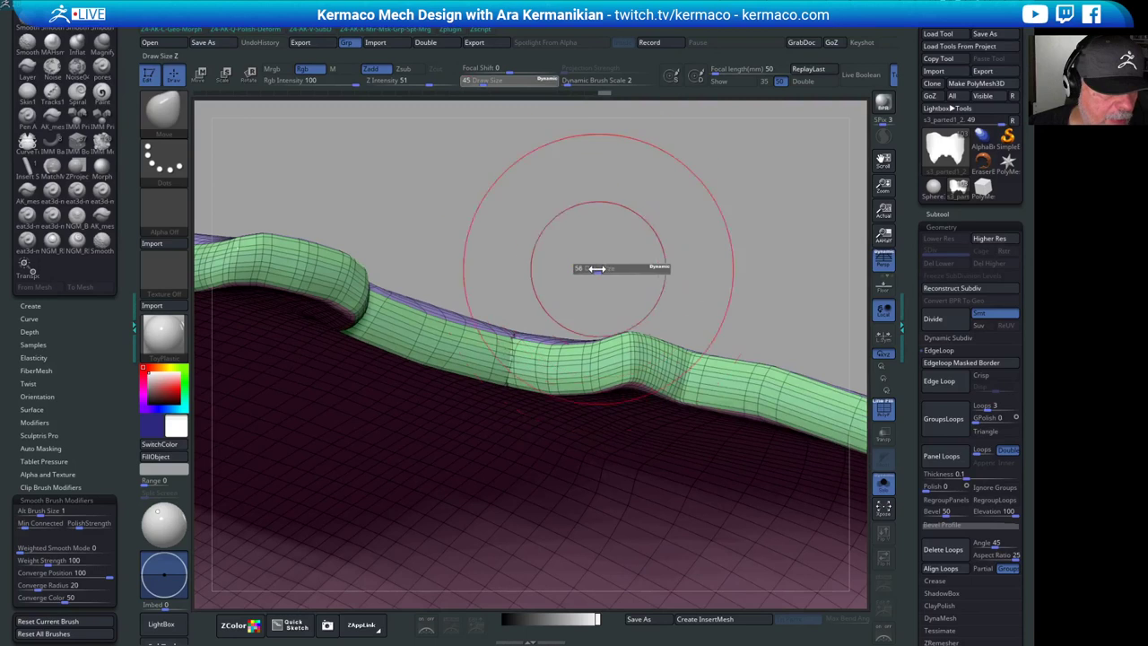
drag(597, 268, 586, 271)
key(shift)
mouse_move(512, 356)
shift+mouse_down()
mouse_move(516, 337)
mouse_move(510, 366)
shift+mouse_up()
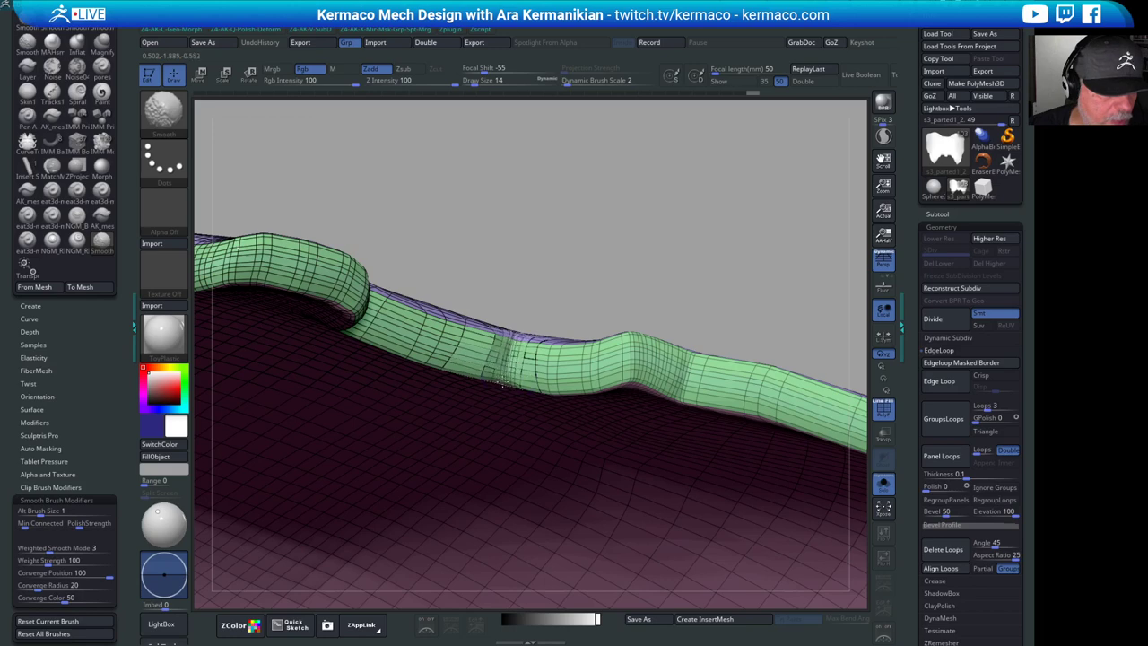
- Even out the rim at the inner corner of the recess beside the panel's central tab, working from the front and the underside
drag(636, 249, 500, 349)
drag(437, 436, 380, 389)
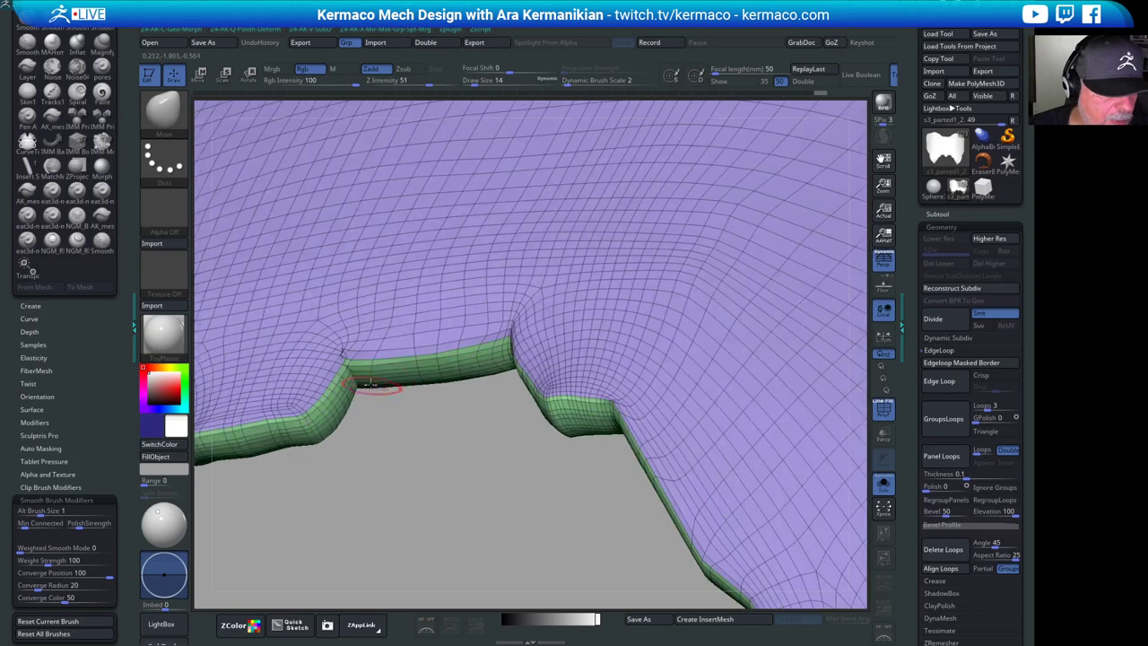
drag(374, 439, 359, 377)
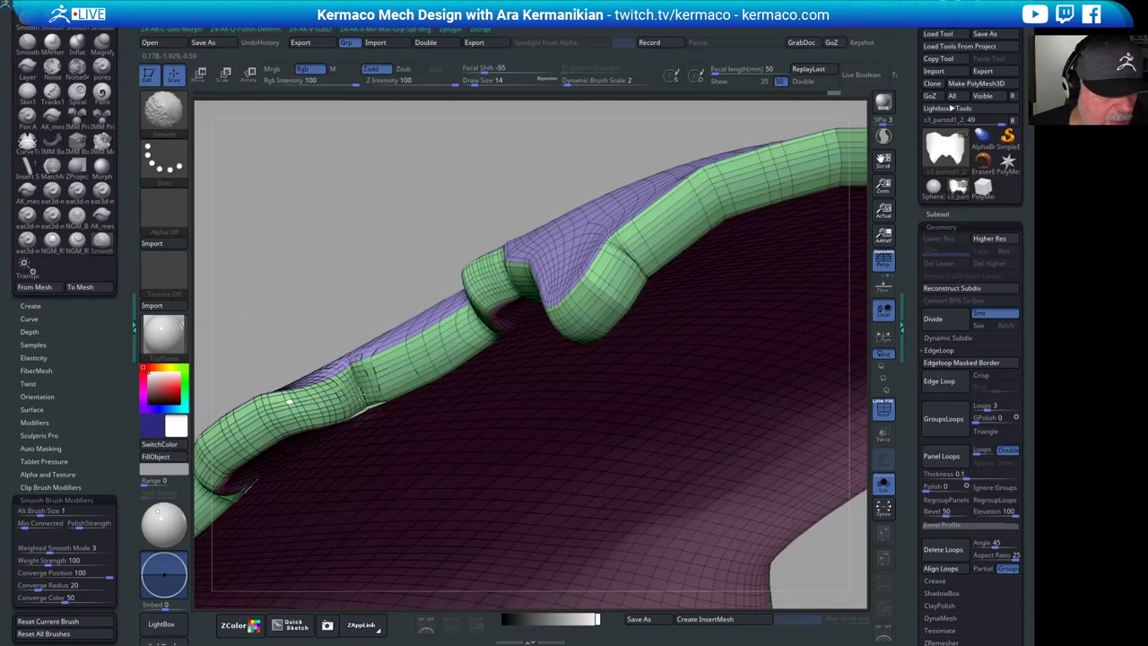
right_drag(361, 412, 388, 380)
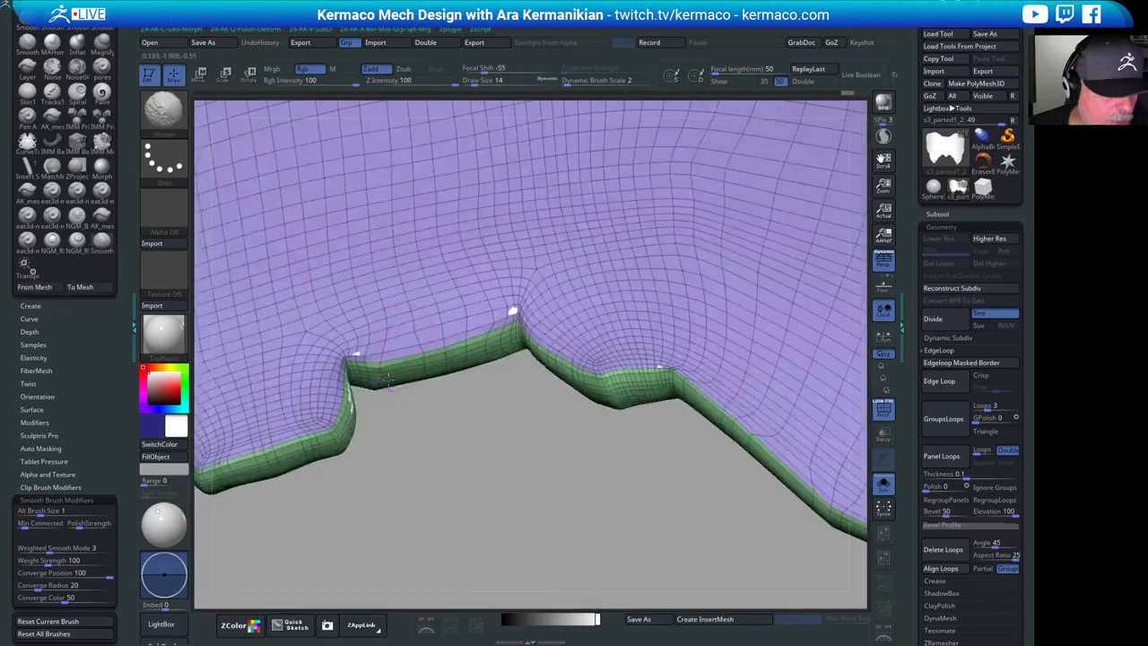
key(b)
key(m)
key(v)
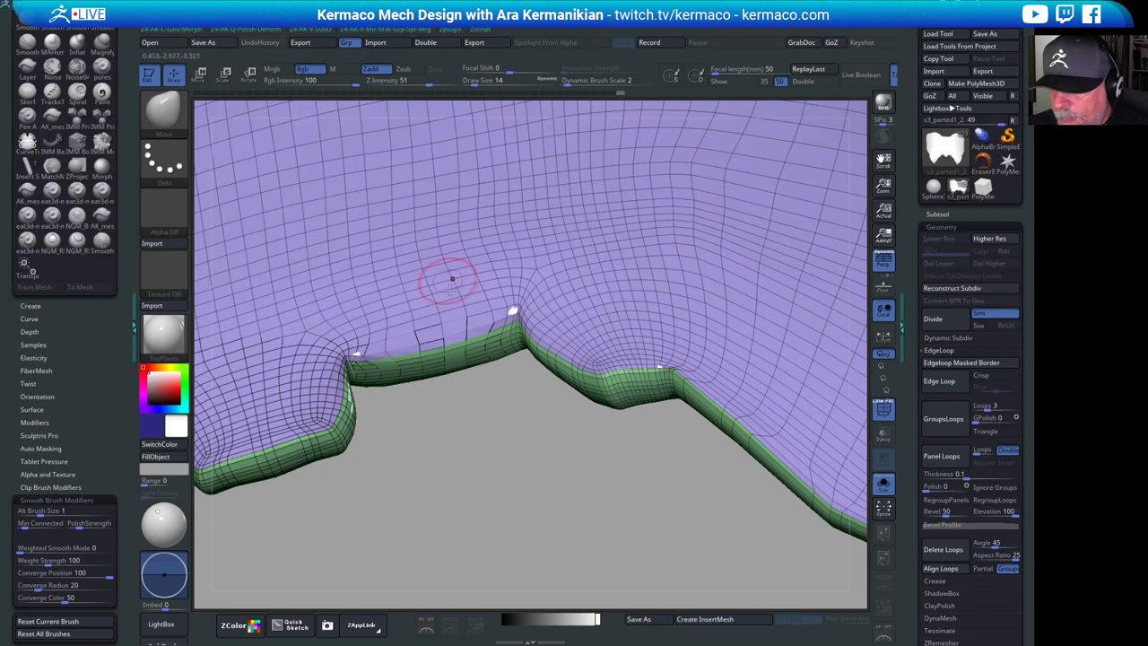
drag(398, 471, 461, 350)
mouse_move(531, 316)
mouse_down()
mouse_move(505, 313)
mouse_move(482, 270)
mouse_move(426, 265)
mouse_up()
shift+drag(367, 354, 383, 360)
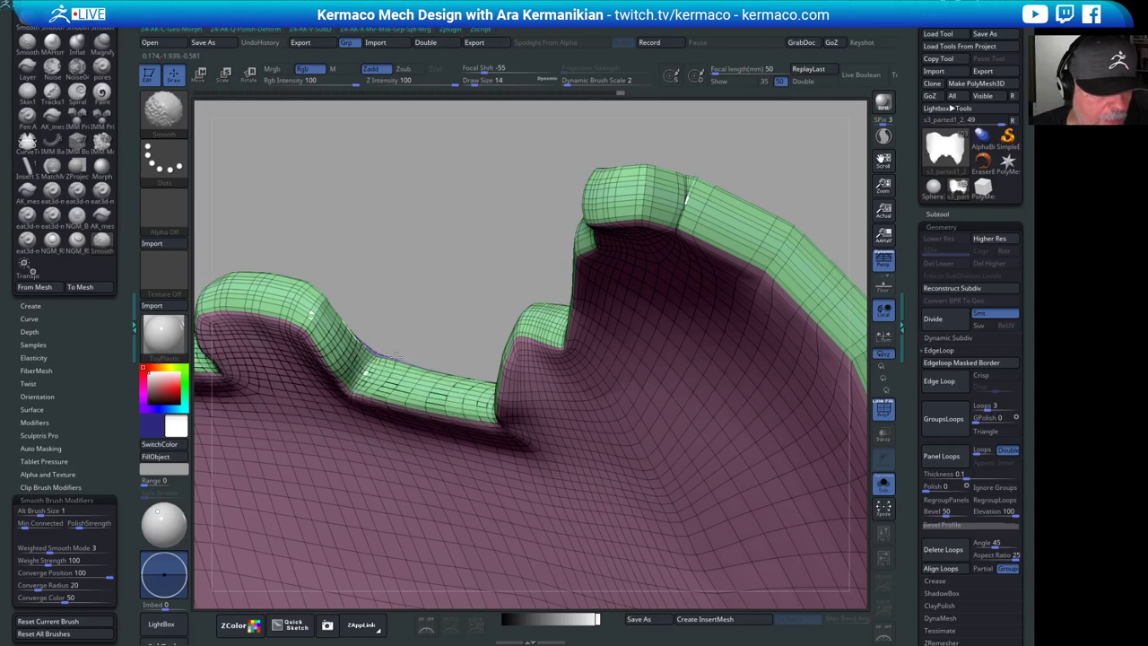
- Smooth the lower corner of the panel's central tab where it turns into the recess
mouse_move(448, 251)
mouse_down()
mouse_move(459, 370)
mouse_move(352, 484)
mouse_up()
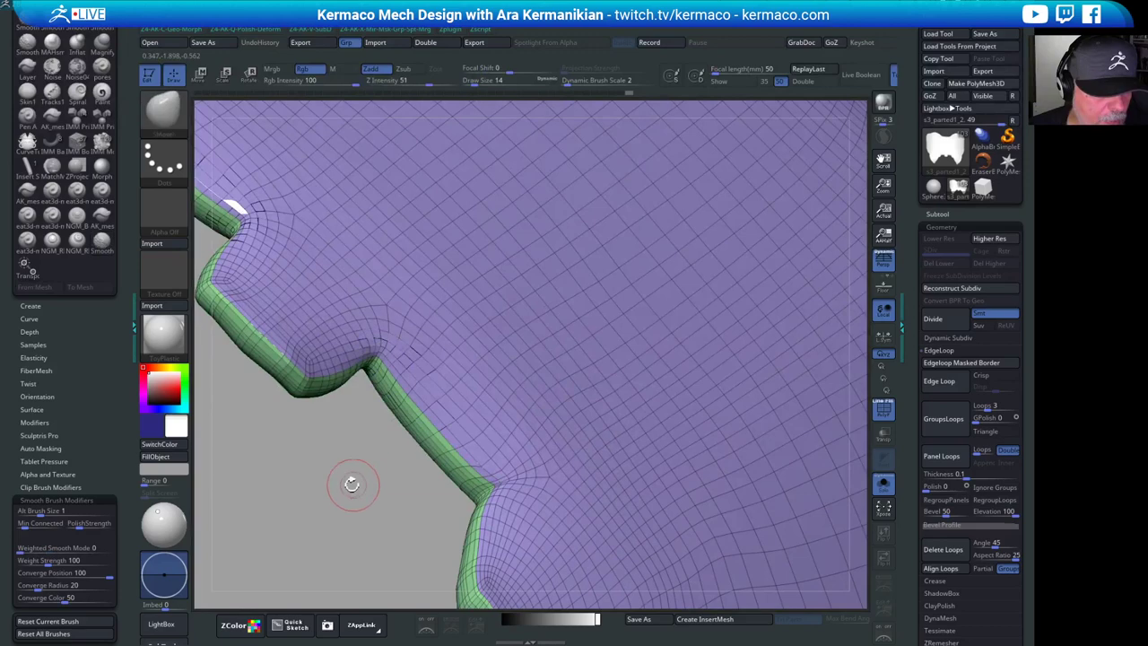
key(shift)
shift+drag(332, 386, 329, 389)
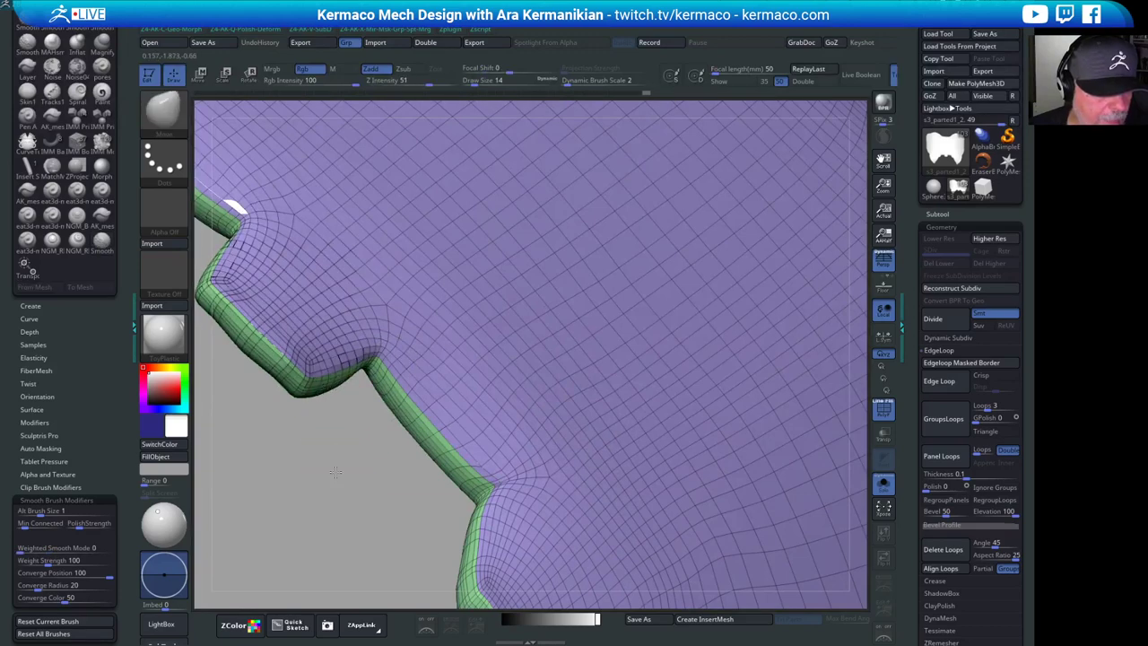
mouse_move(333, 469)
mouse_down()
mouse_move(326, 392)
mouse_move(338, 422)
mouse_up()
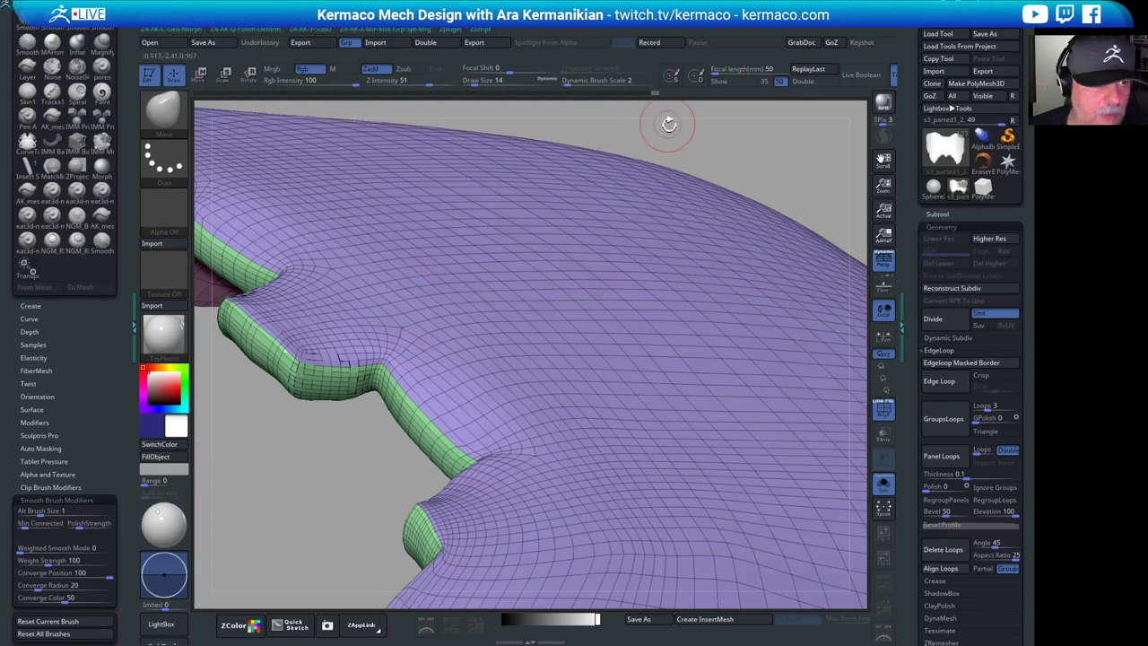
mouse_move(666, 120)
mouse_down()
mouse_move(633, 243)
mouse_move(586, 246)
mouse_move(429, 391)
mouse_move(359, 353)
mouse_move(681, 365)
mouse_up()
key(shift)
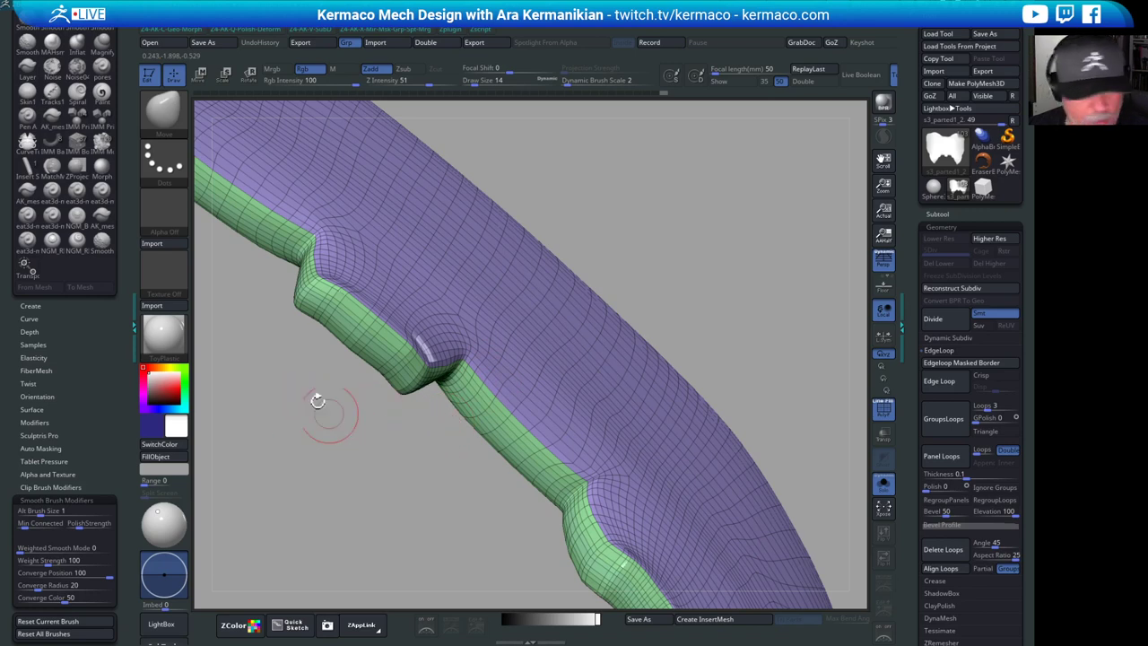
- Smooth the front surface and edge of the central tab across its full width
key(shift)
mouse_move(395, 326)
shift+mouse_down()
mouse_move(355, 300)
mouse_move(407, 339)
mouse_move(336, 290)
shift+mouse_up()
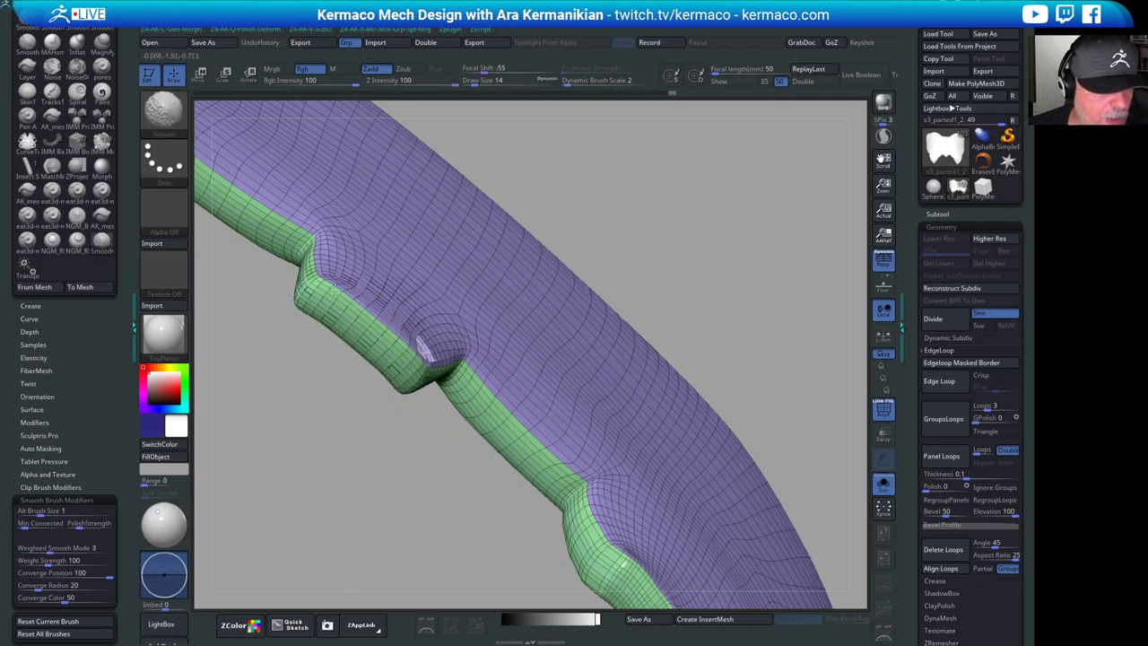
shift+drag(385, 317, 413, 341)
drag(758, 187, 628, 200)
shift+drag(400, 324, 484, 337)
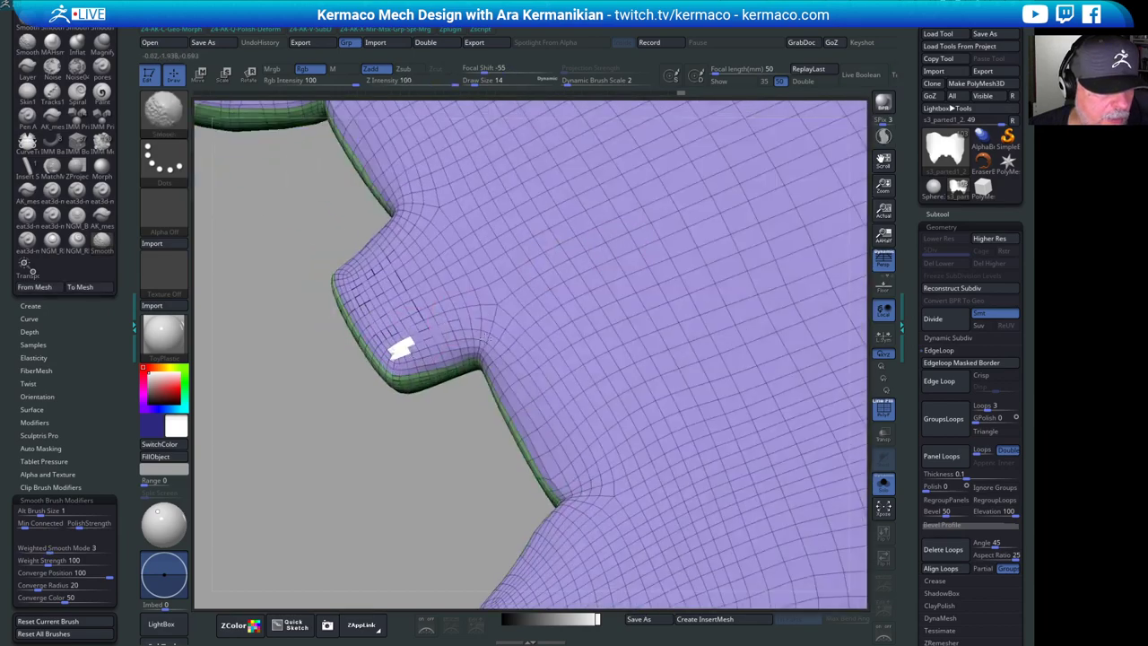
shift+drag(412, 365, 411, 334)
mouse_move(411, 495)
mouse_down()
mouse_move(448, 489)
mouse_move(279, 503)
mouse_up()
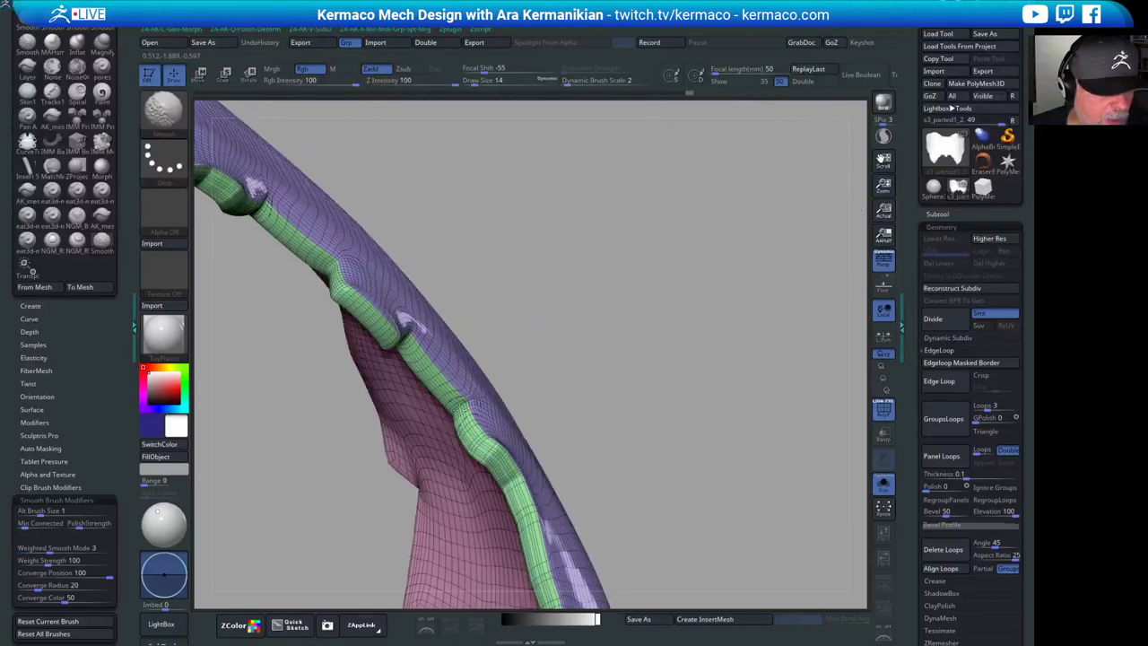
drag(733, 405, 918, 469)
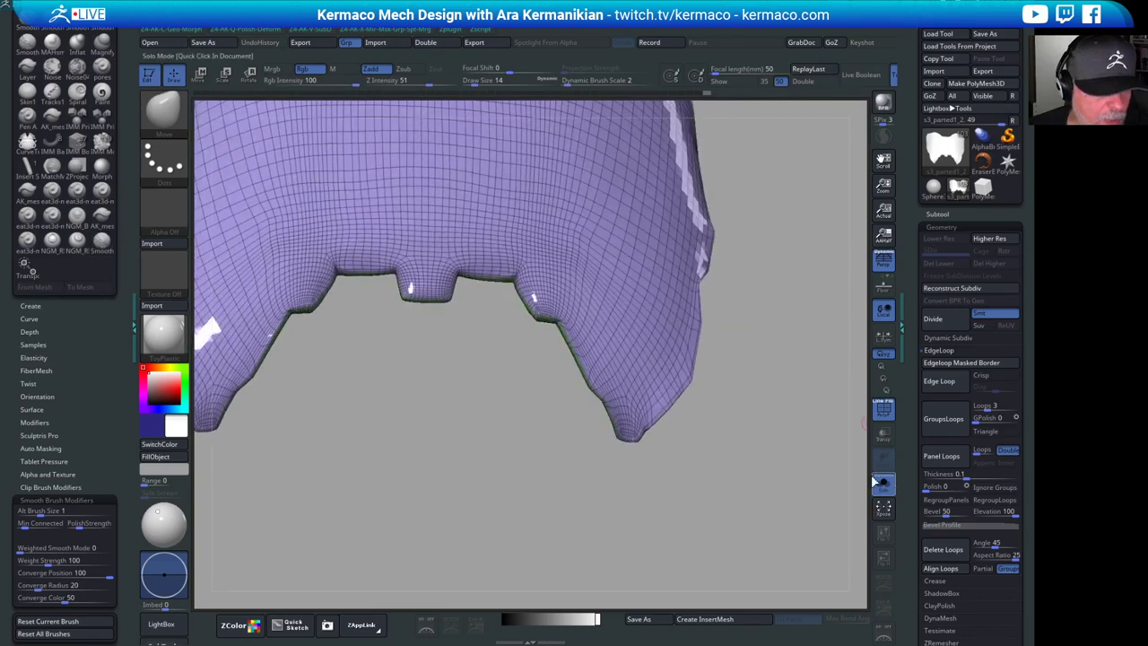
- Leave the isolated view and show only the large panel s3_parted1_2 together with the plate s3_parted1_24
click(884, 485)
drag(777, 289, 857, 255)
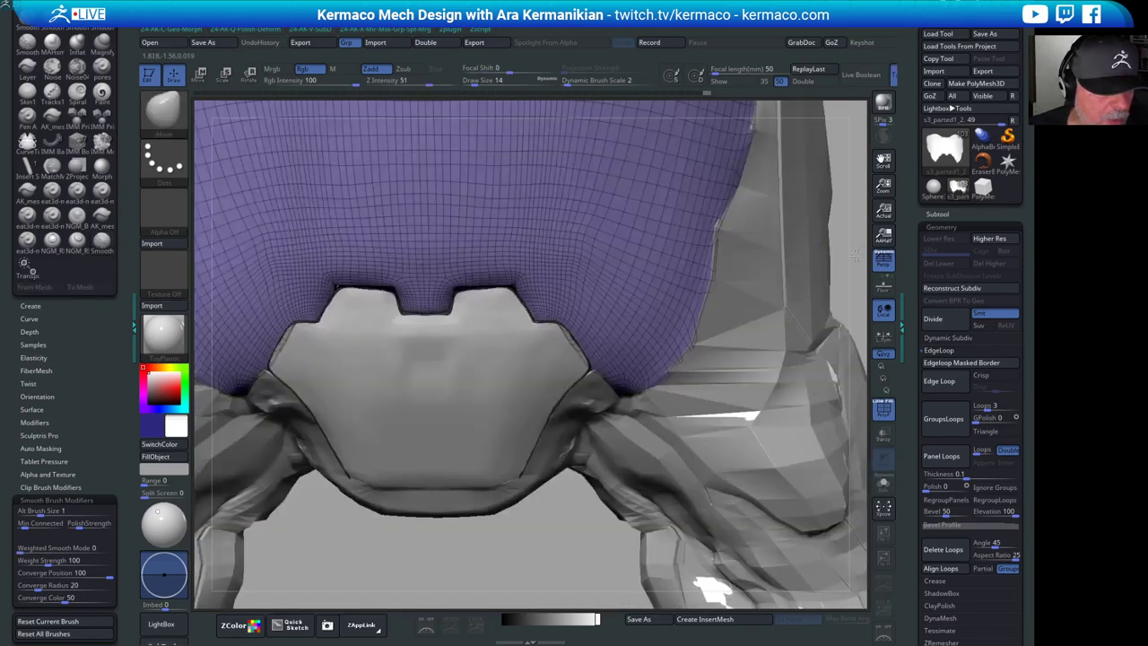
alt+drag(538, 547, 646, 493)
click(942, 215)
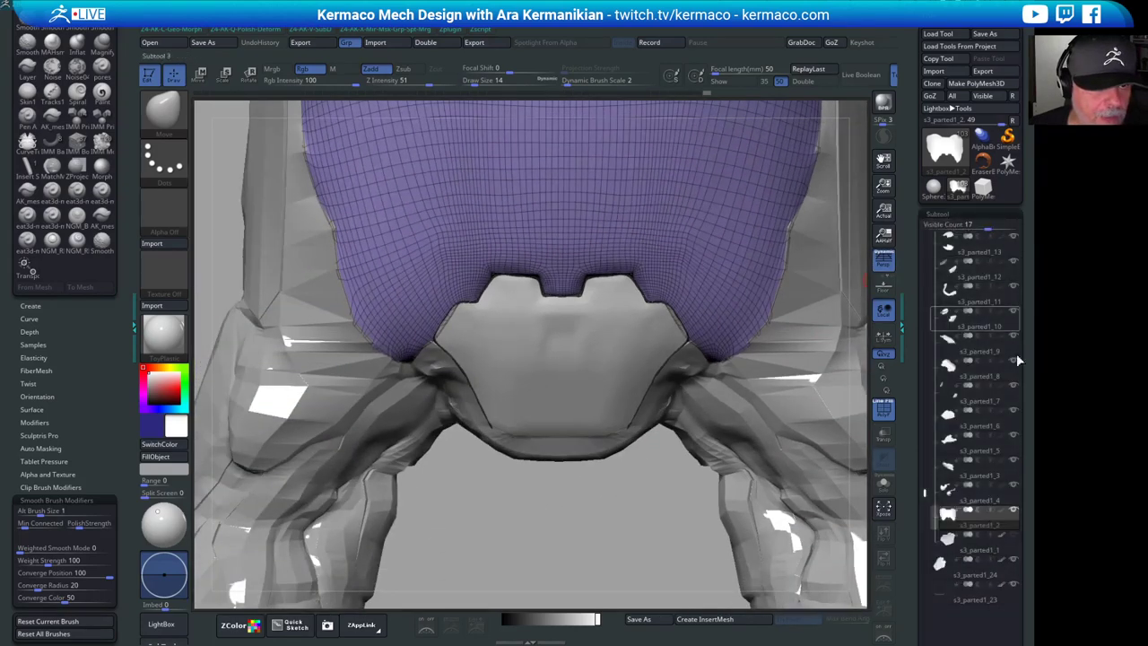
shift+click(1013, 512)
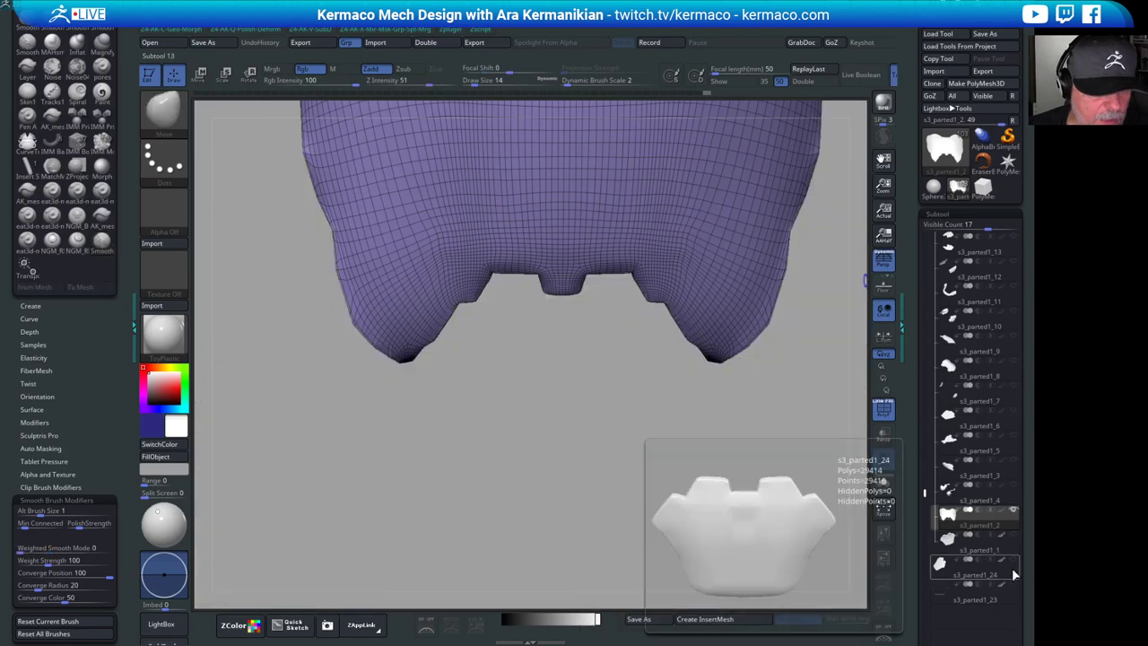
click(1012, 568)
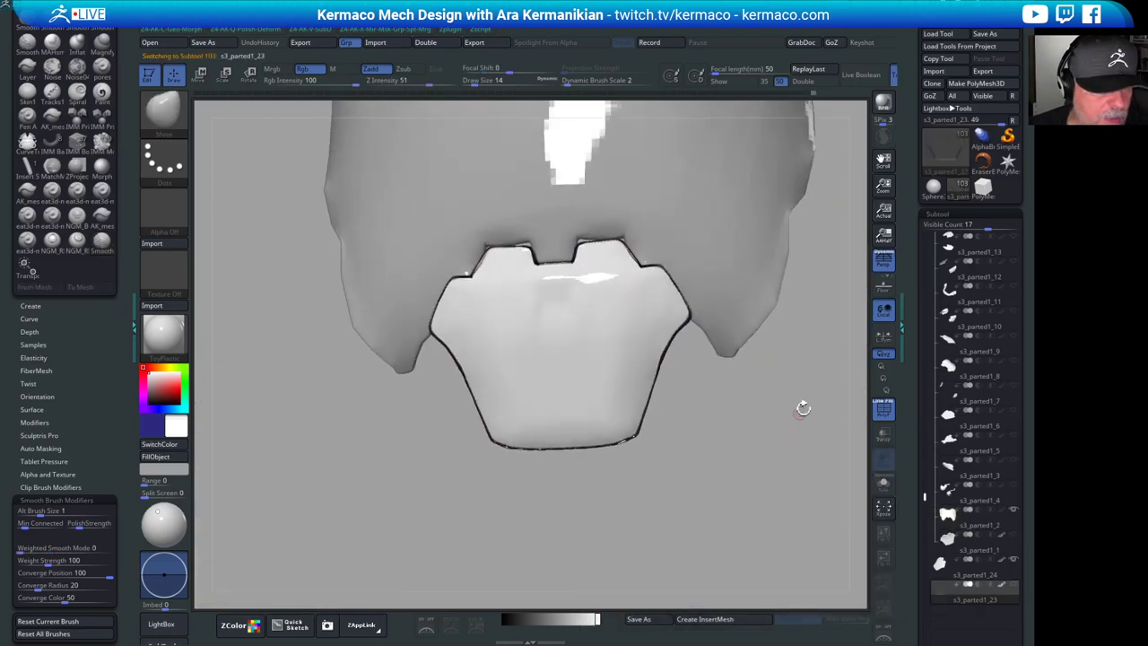
alt+drag(803, 408, 636, 382)
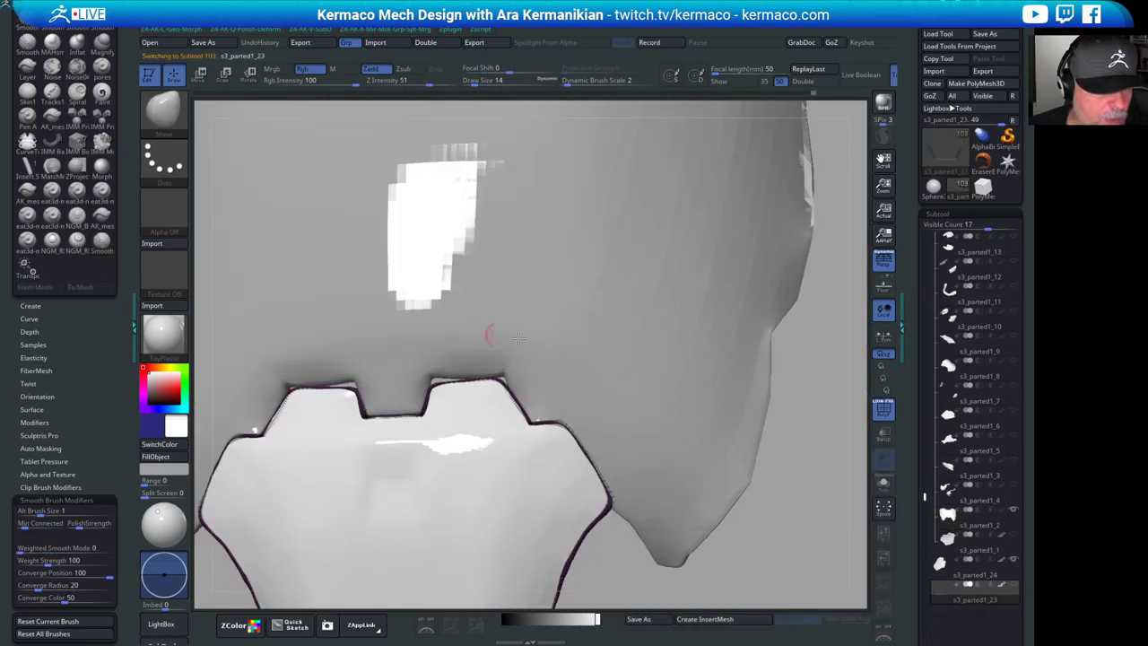
- Select the large panel s3_parted1_2 again, subdivide its mesh by one level and frame it in the view
click(972, 525)
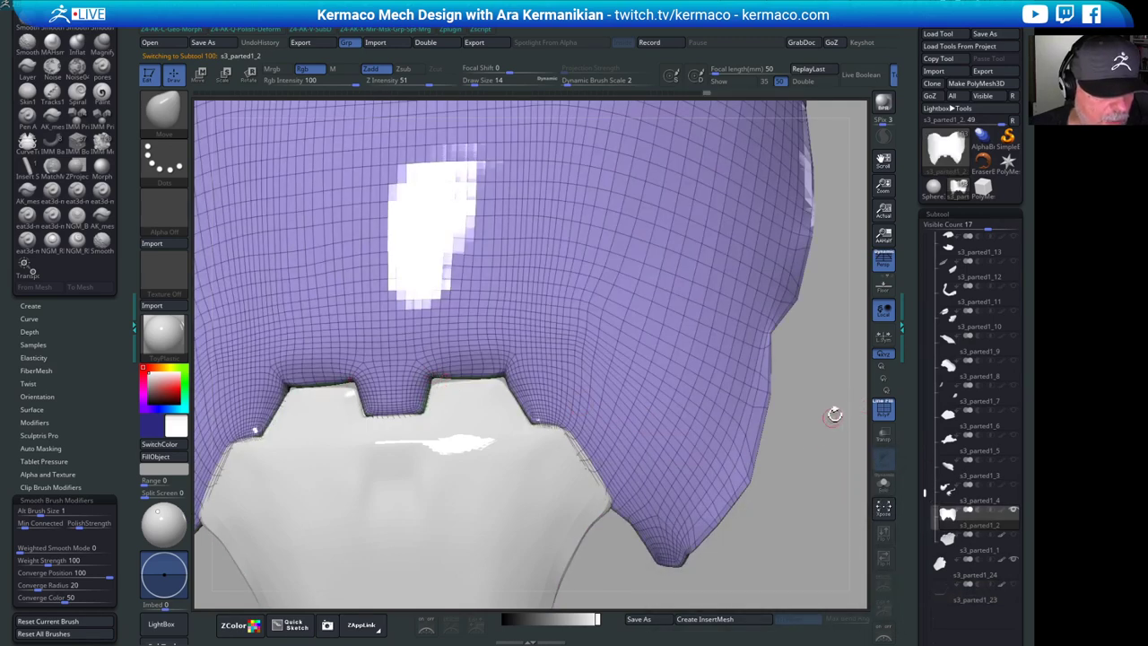
alt+drag(835, 414, 753, 382)
alt+drag(810, 415, 1059, 117)
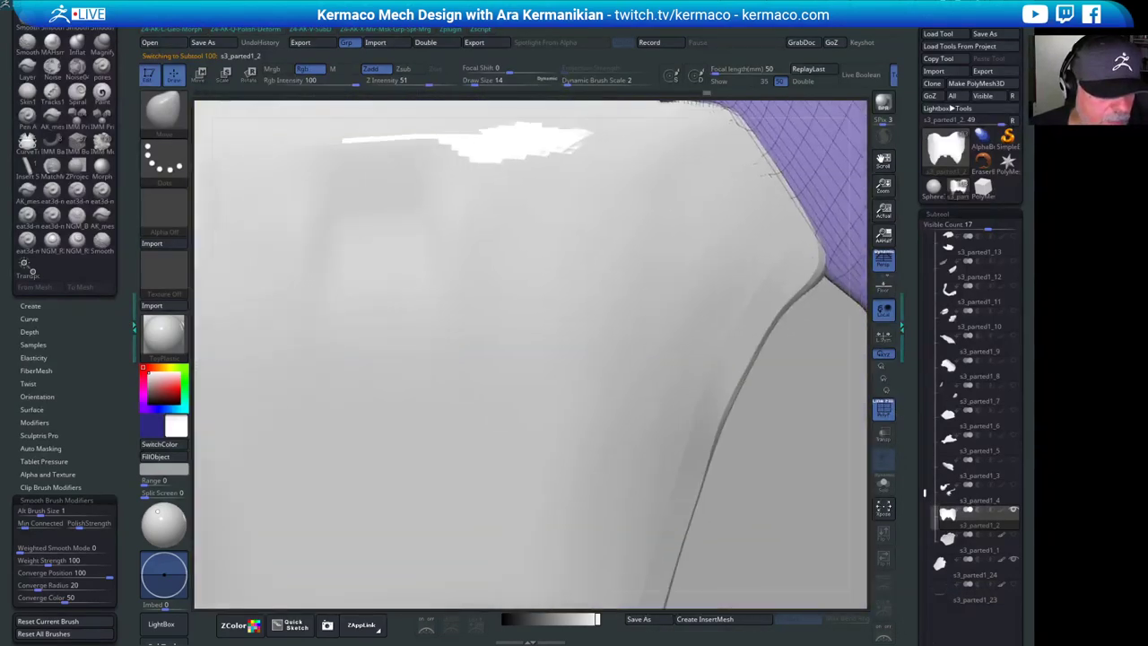
alt+drag(790, 372, 870, 377)
key(ctrl+d)
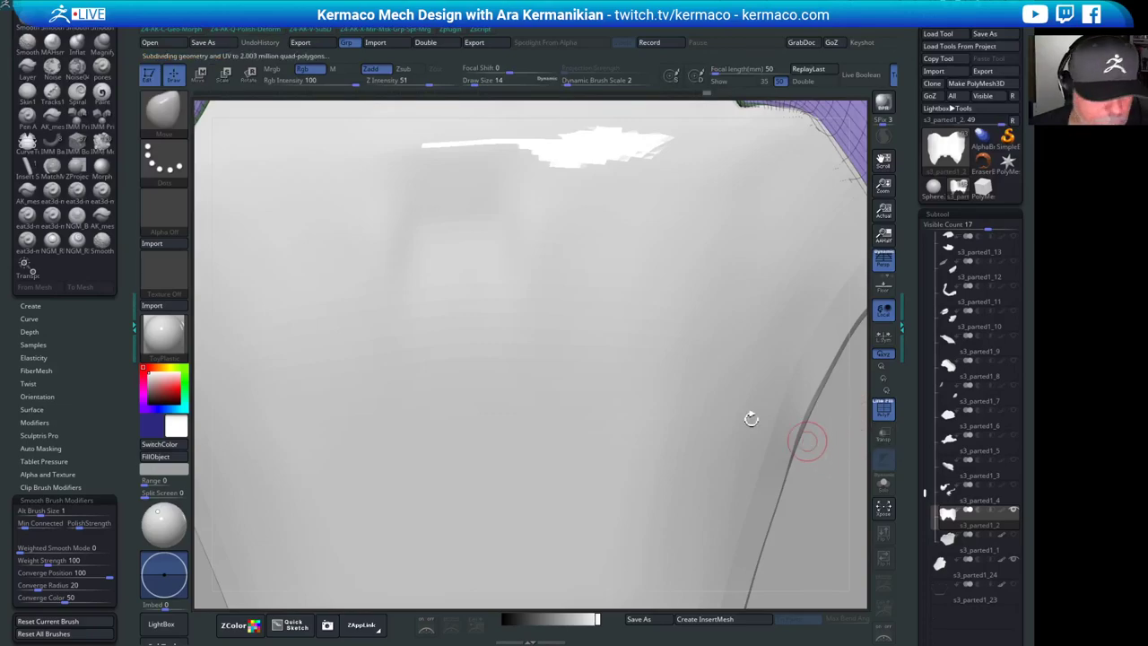
key(f)
drag(840, 299, 862, 328)
drag(842, 434, 852, 396)
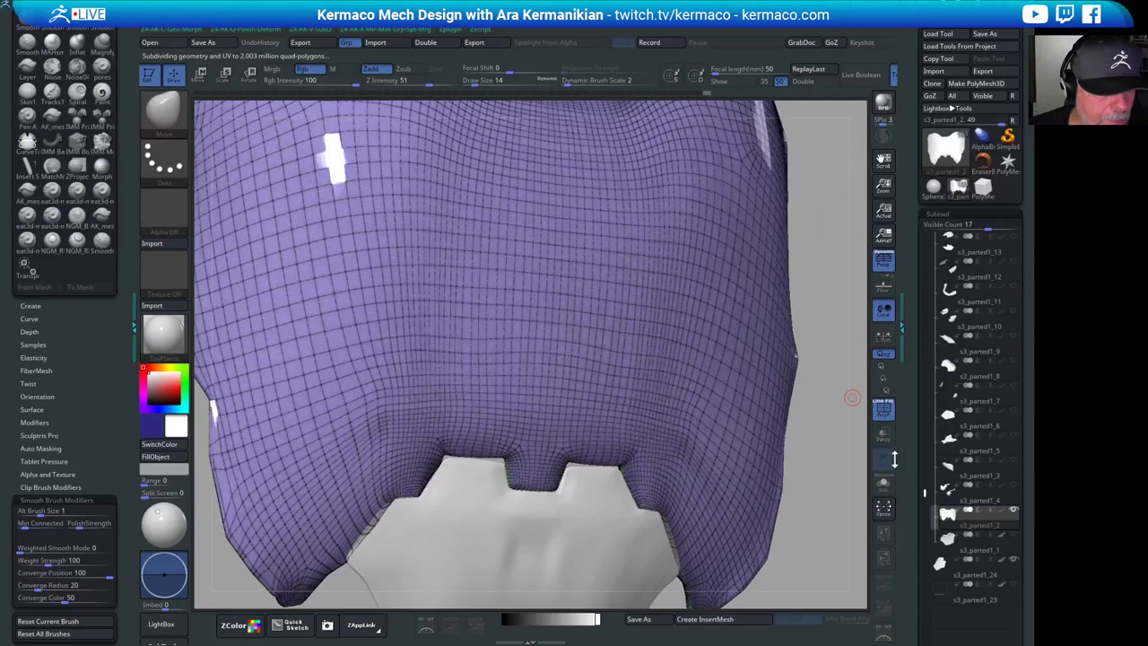
- Look through the installed plugins for Intersection Masker and expand its options
drag(827, 465, 830, 504)
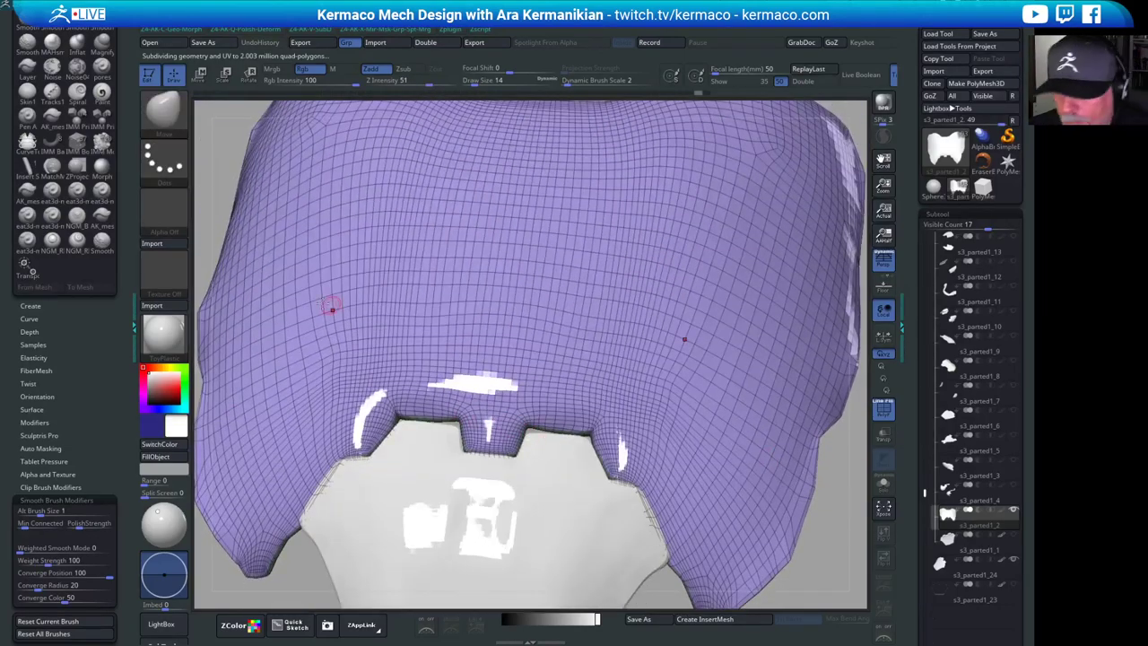
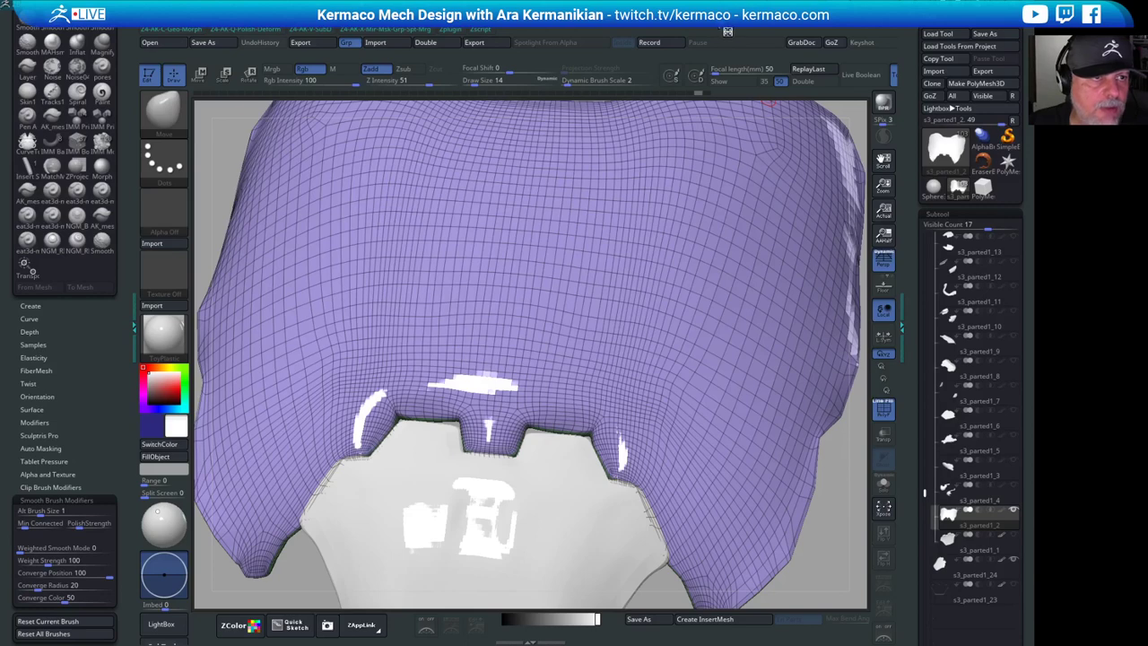
click(454, 31)
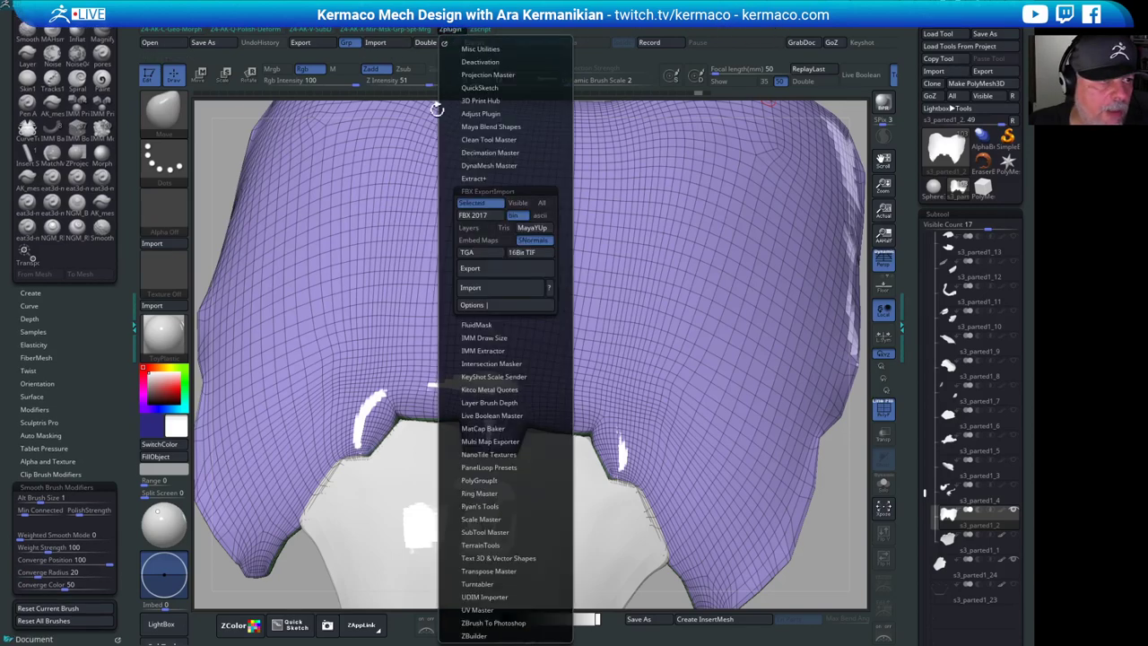
click(450, 29)
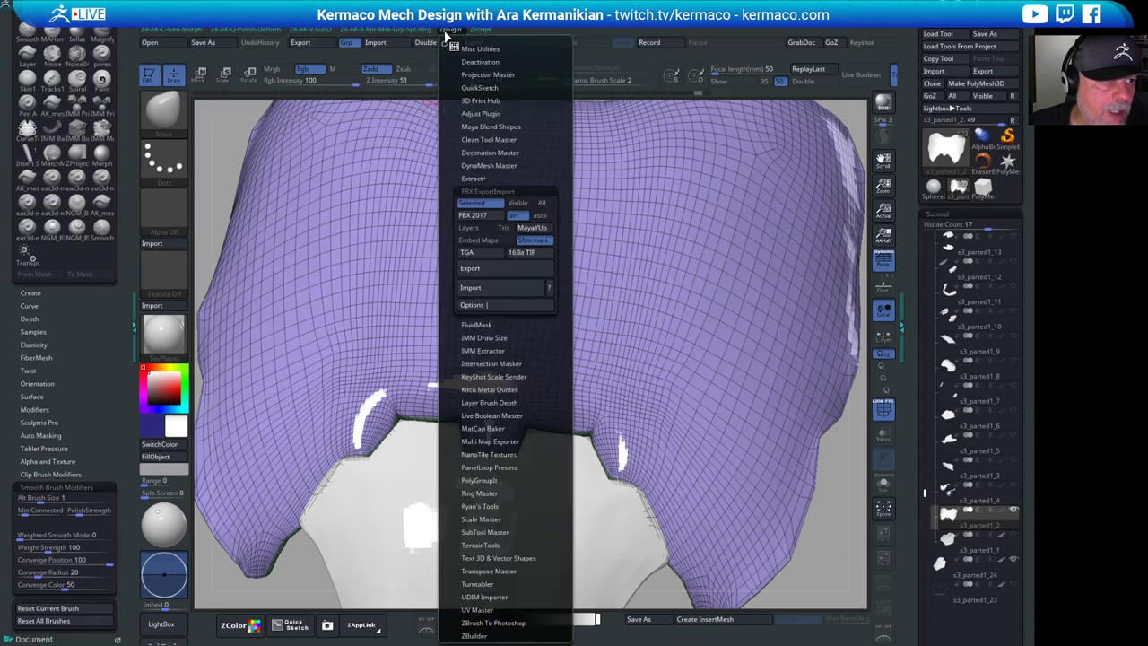
click(491, 190)
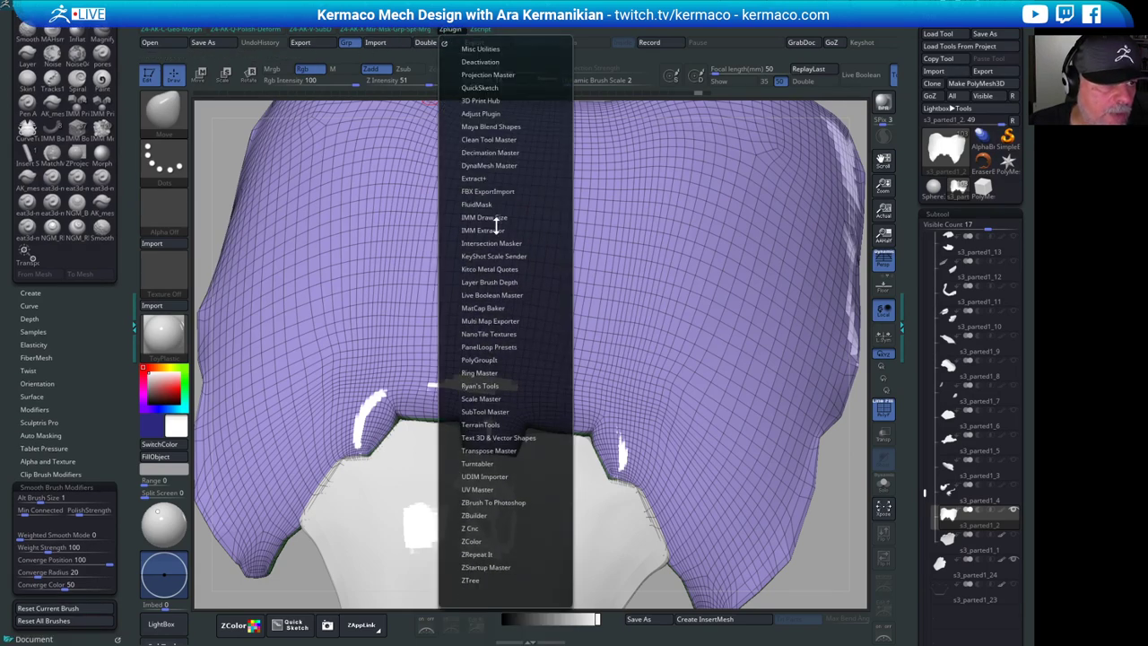
click(501, 244)
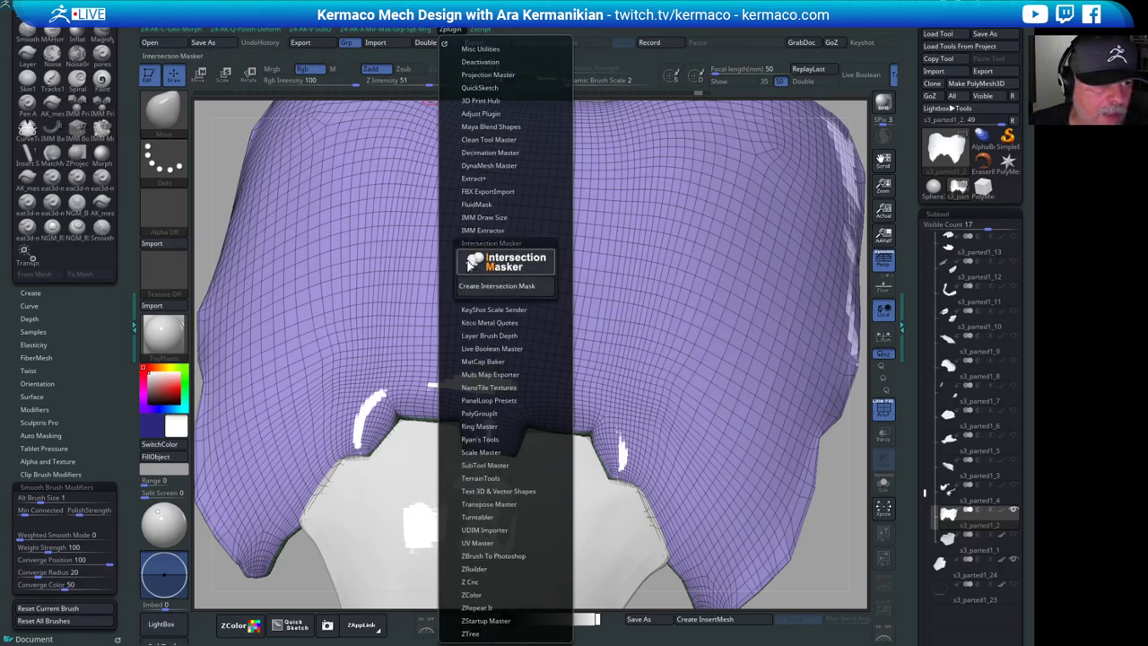
- Set the draw size to 45 and nudge the corners of the panel's upper recess beside the central tab with the Move brush
alt+drag(827, 483, 808, 464)
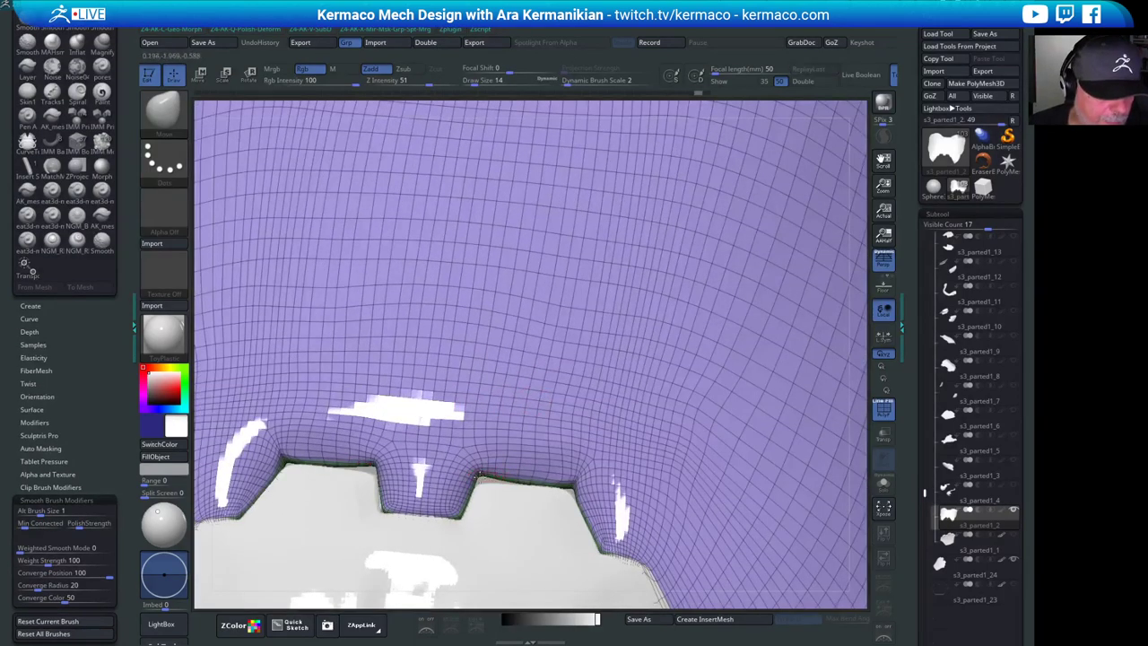
key(s)
drag(480, 474, 490, 479)
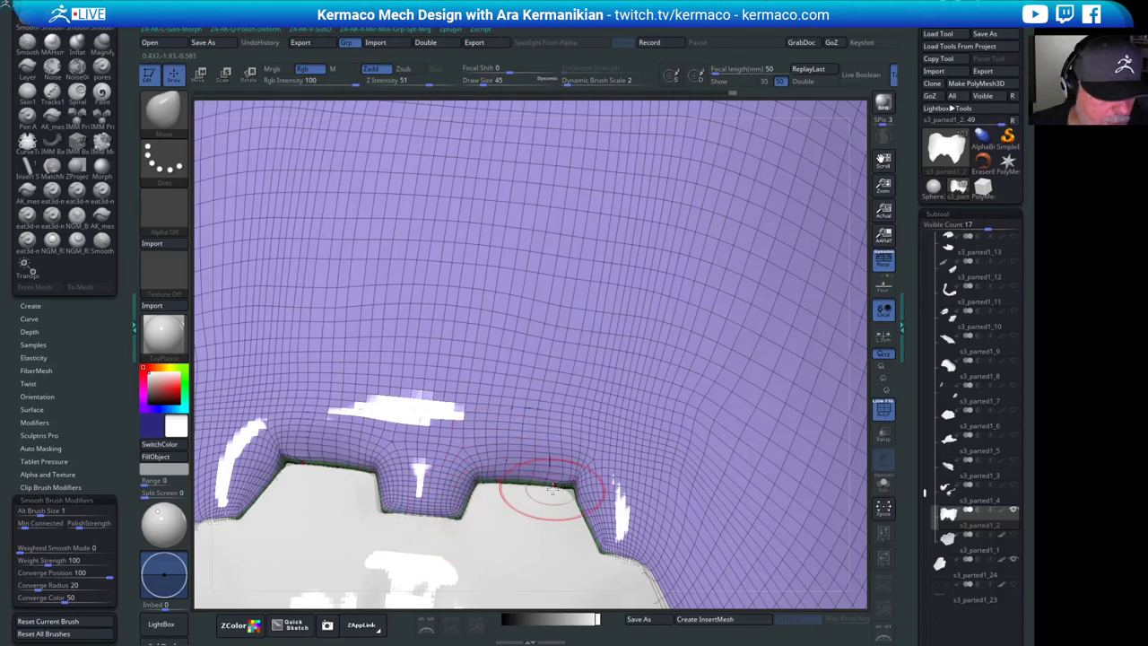
drag(572, 487, 567, 481)
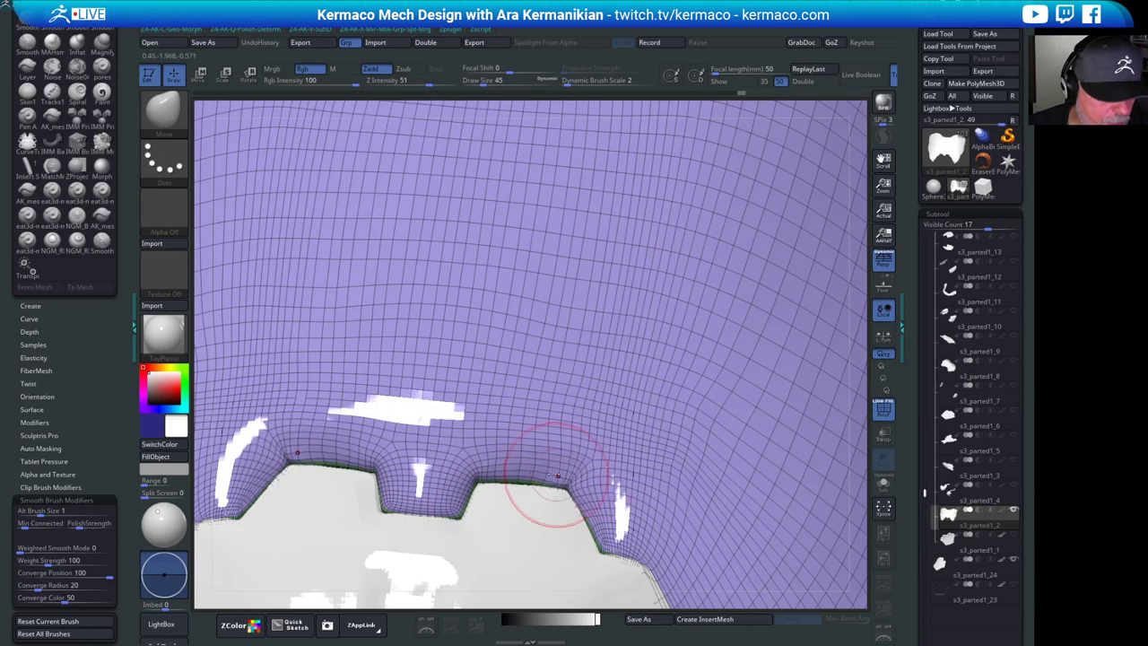
drag(489, 477, 482, 475)
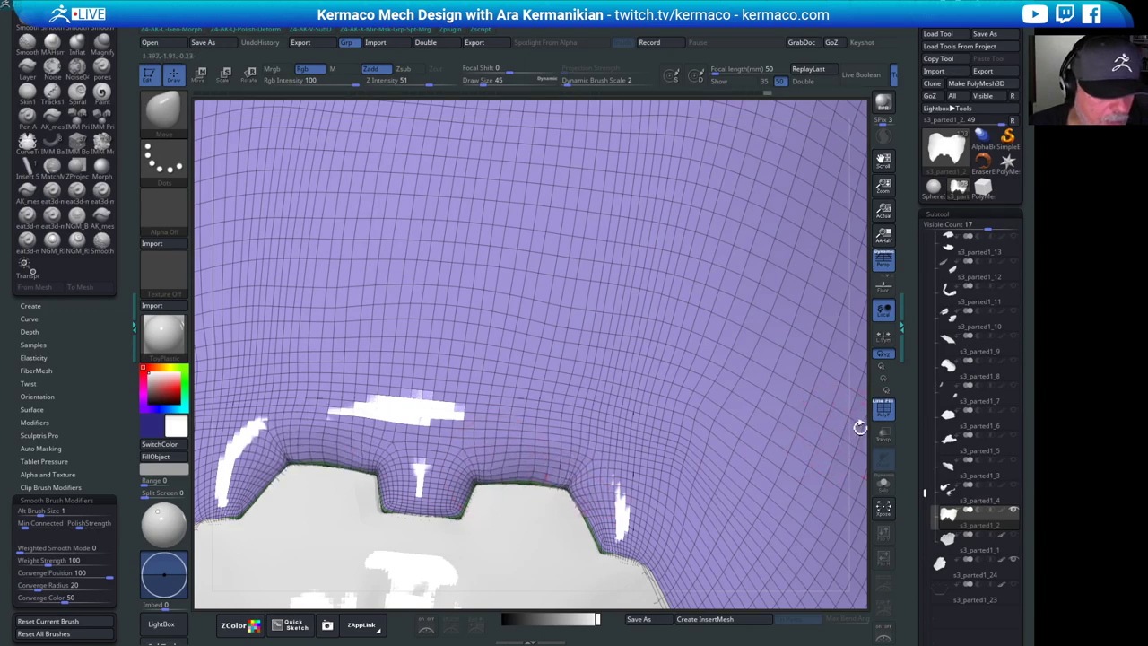
- Examine the curvature of the panel and its fit against the plate from the sides, front and below
alt+drag(861, 428, 648, 349)
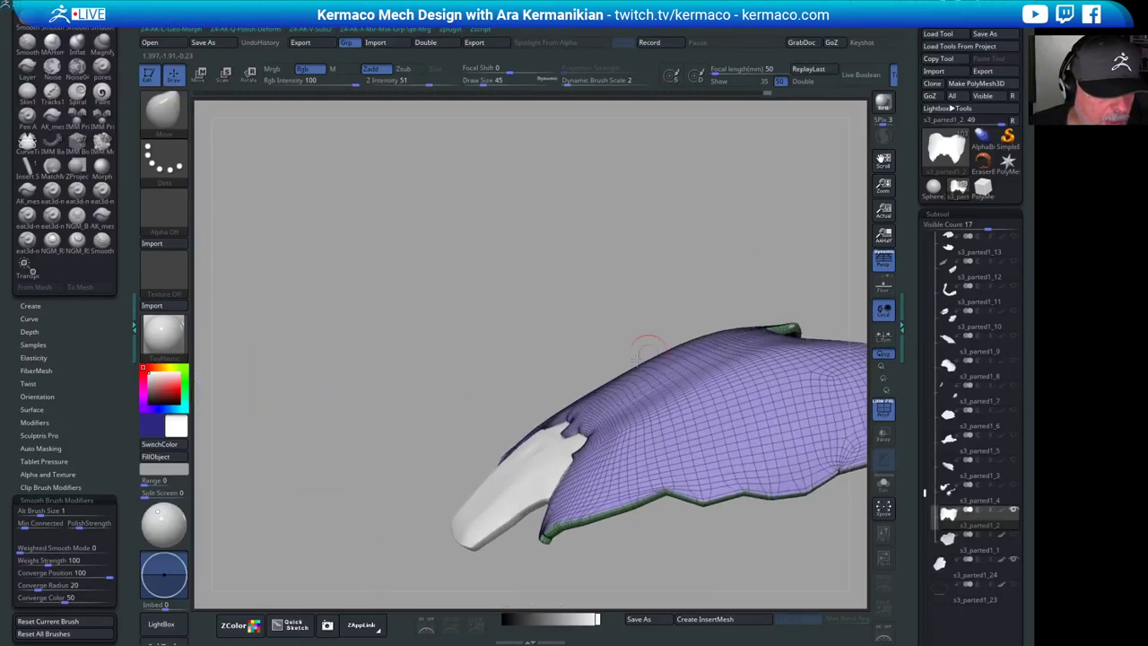
drag(401, 318, 565, 420)
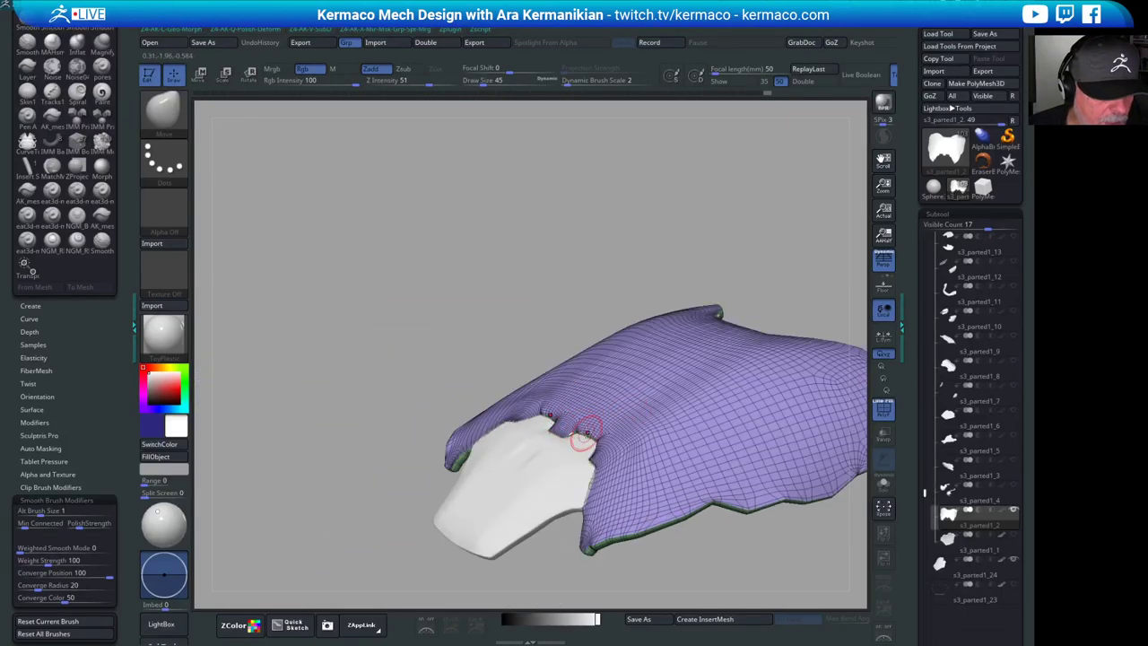
drag(523, 274, 709, 374)
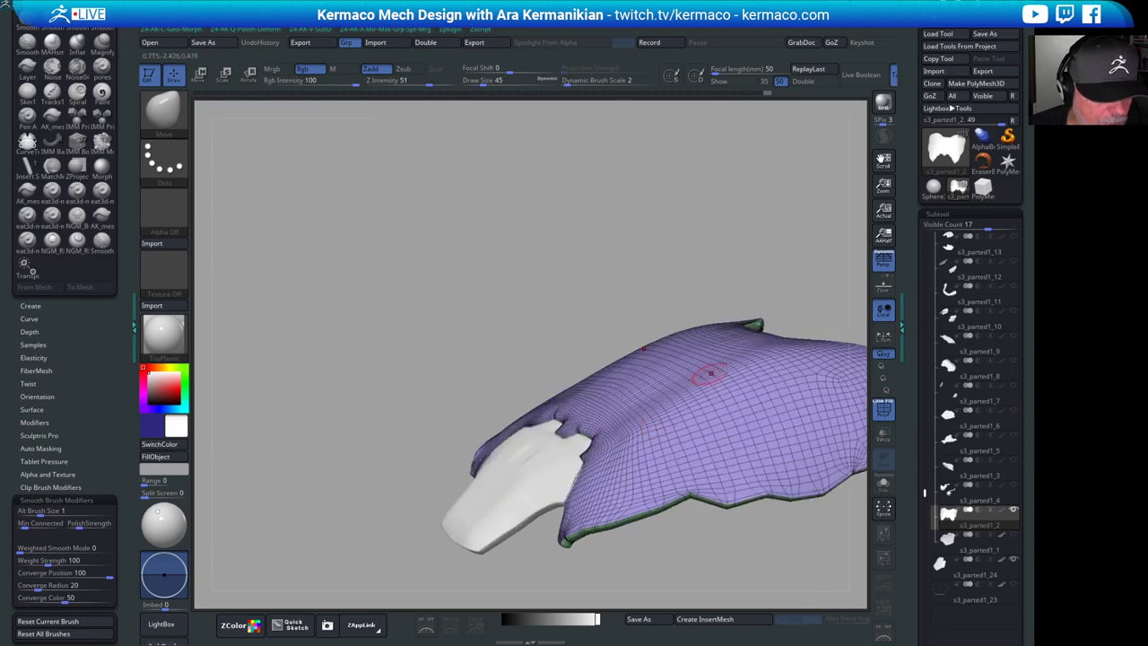
drag(818, 285, 697, 308)
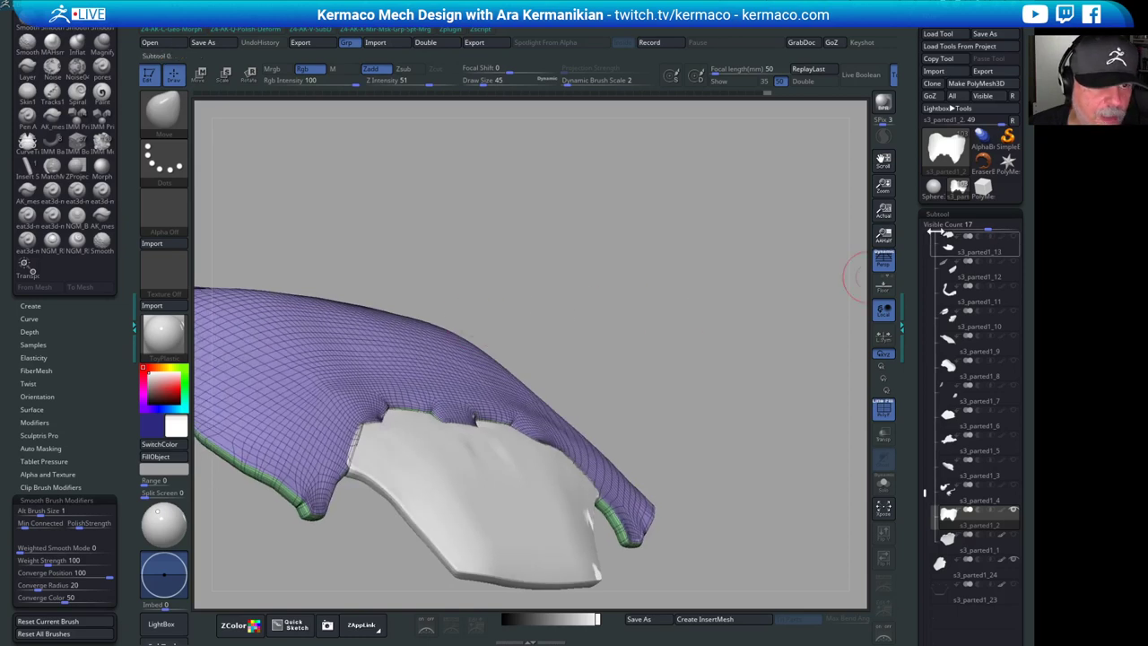
drag(744, 341, 661, 297)
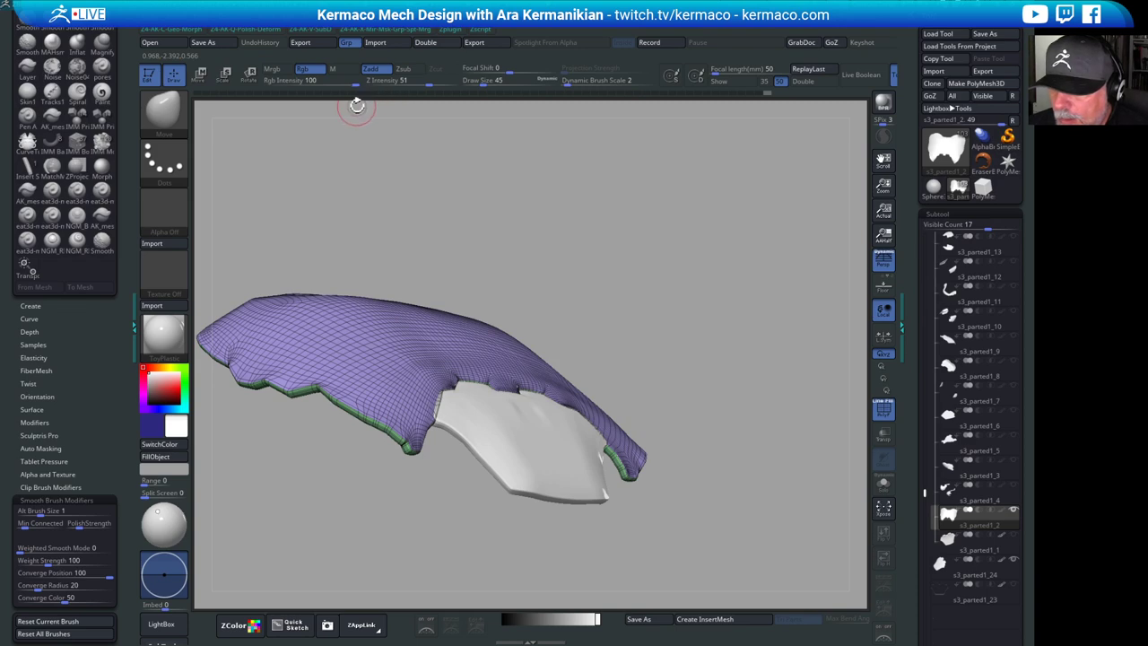
mouse_move(974, 345)
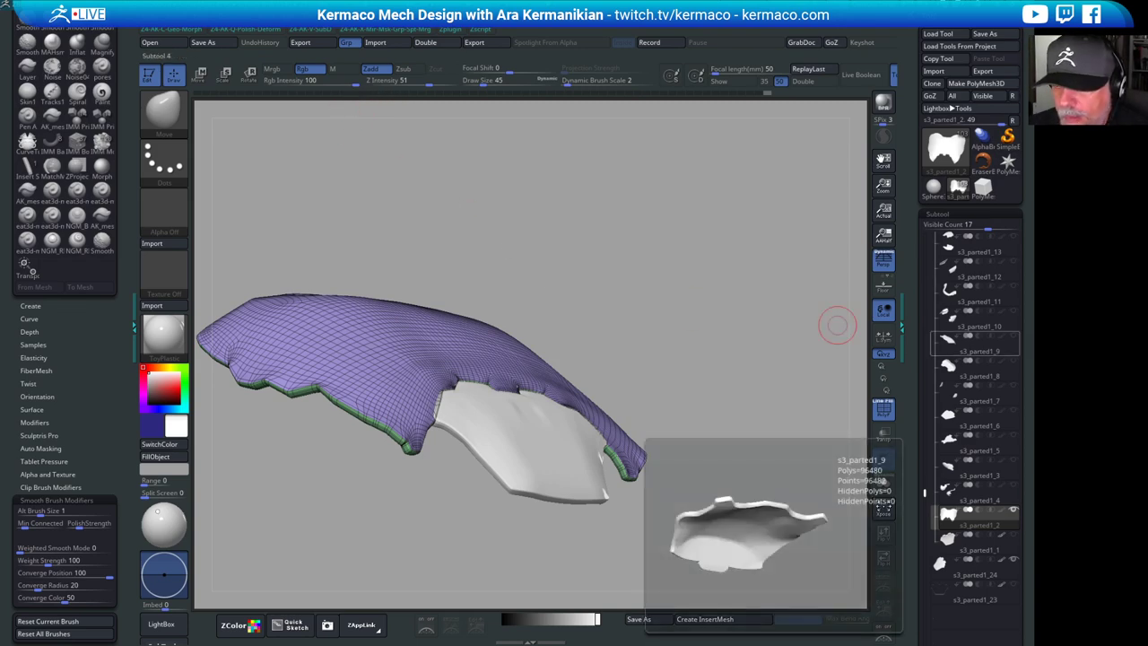
drag(751, 189, 713, 214)
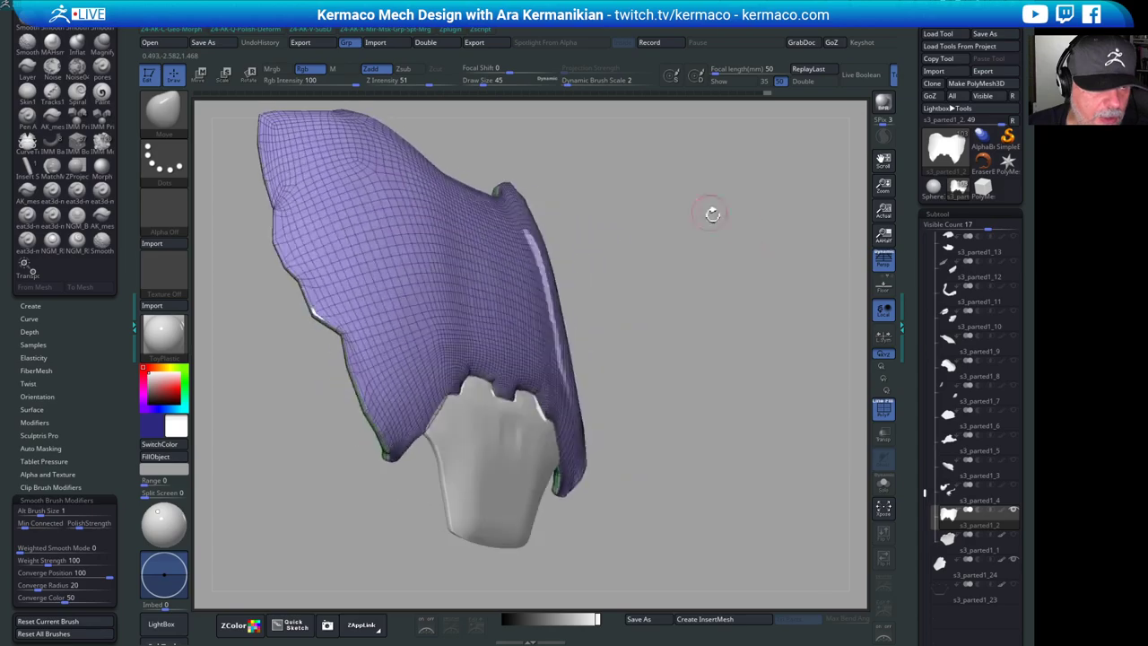
drag(676, 311, 508, 330)
mouse_move(806, 399)
mouse_down()
mouse_move(780, 243)
mouse_move(585, 350)
mouse_move(557, 384)
mouse_up()
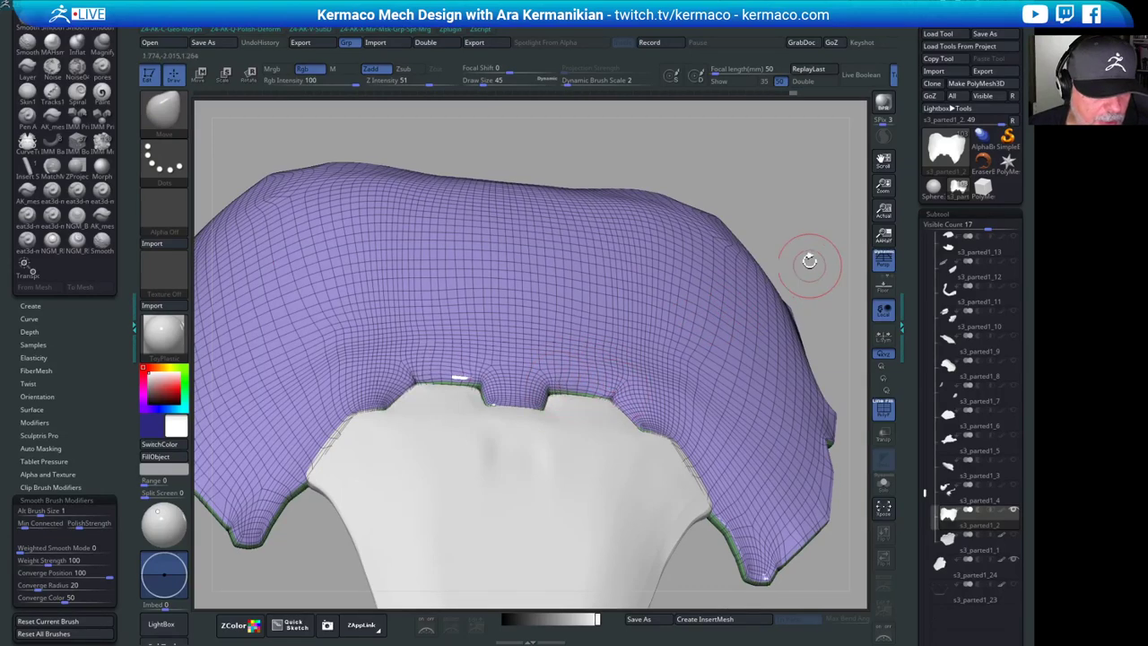
- Undo the last stroke, switch to the hPolish brush and hide the polyframe
drag(811, 257, 628, 333)
key(shift)
key(ctrl+z)
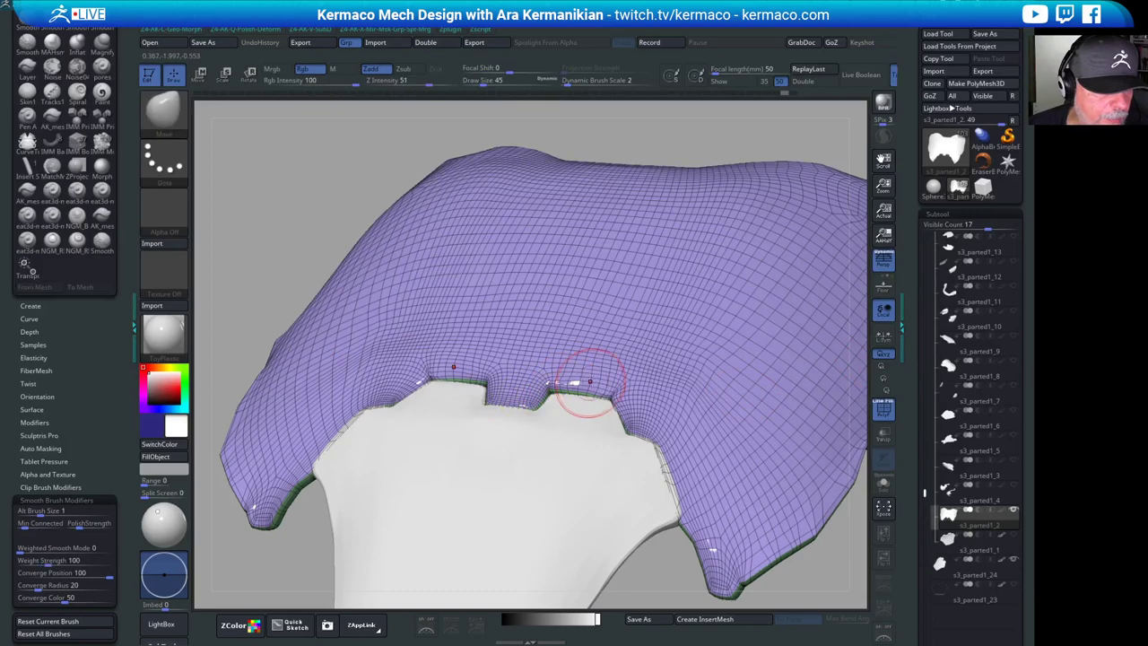
key(ctrl+q)
click(586, 234)
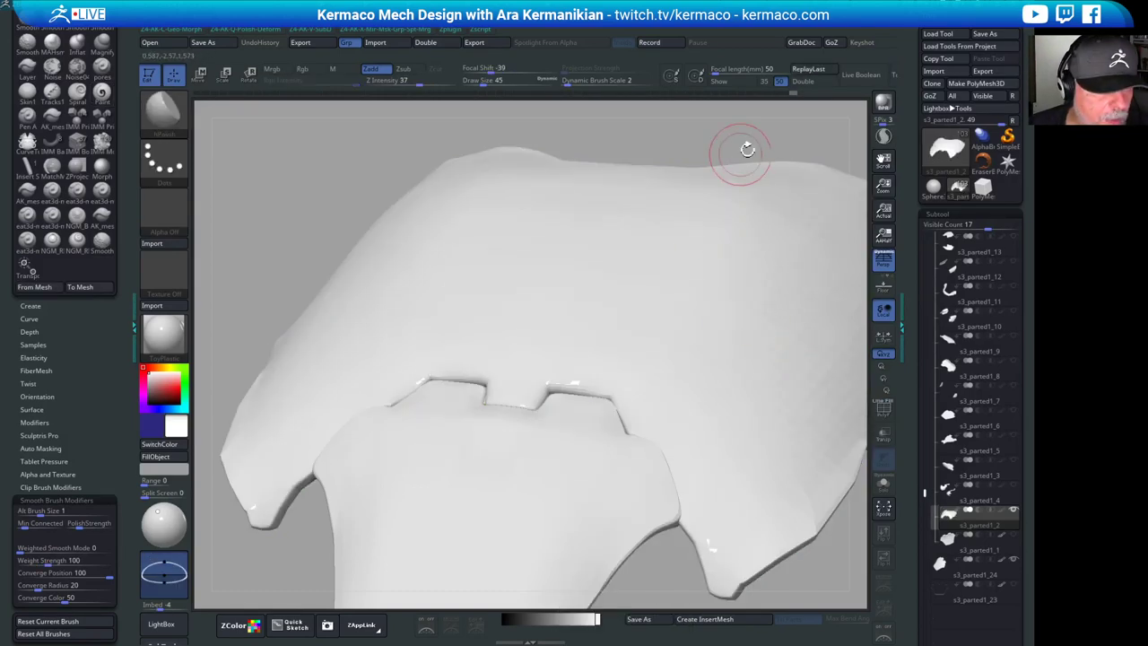
key(shift+f)
- Polish the panel's surface around the stepped recesses and central tab with the hPolish brush, working from several angles
mouse_move(791, 137)
mouse_down()
mouse_move(769, 120)
mouse_move(654, 380)
mouse_up()
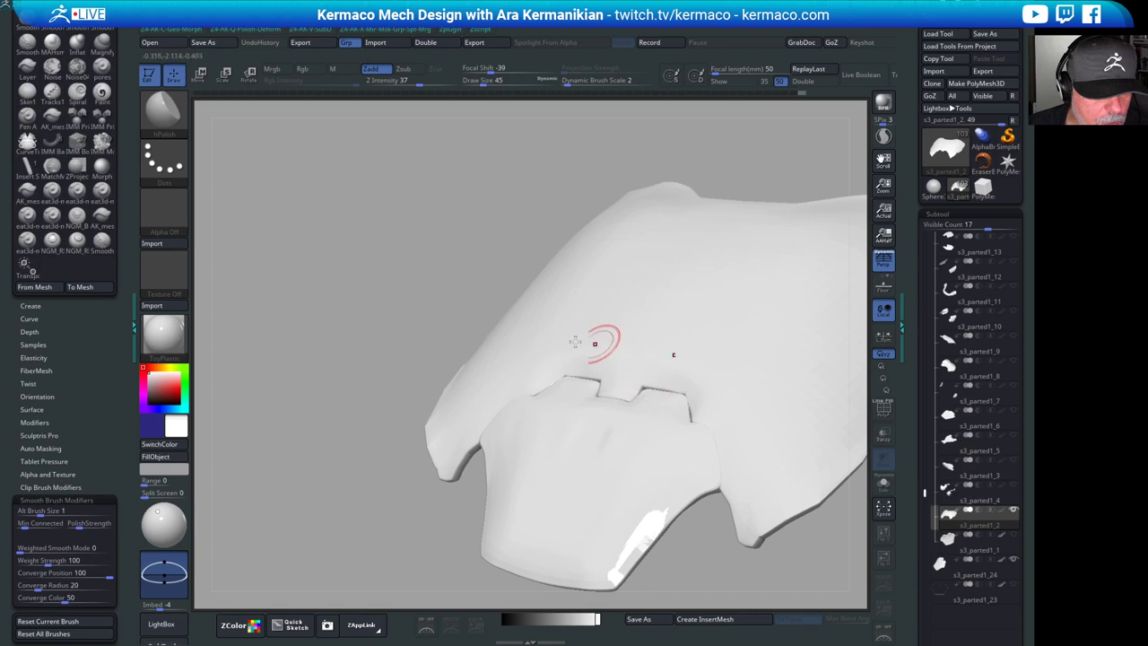
drag(595, 344, 441, 326)
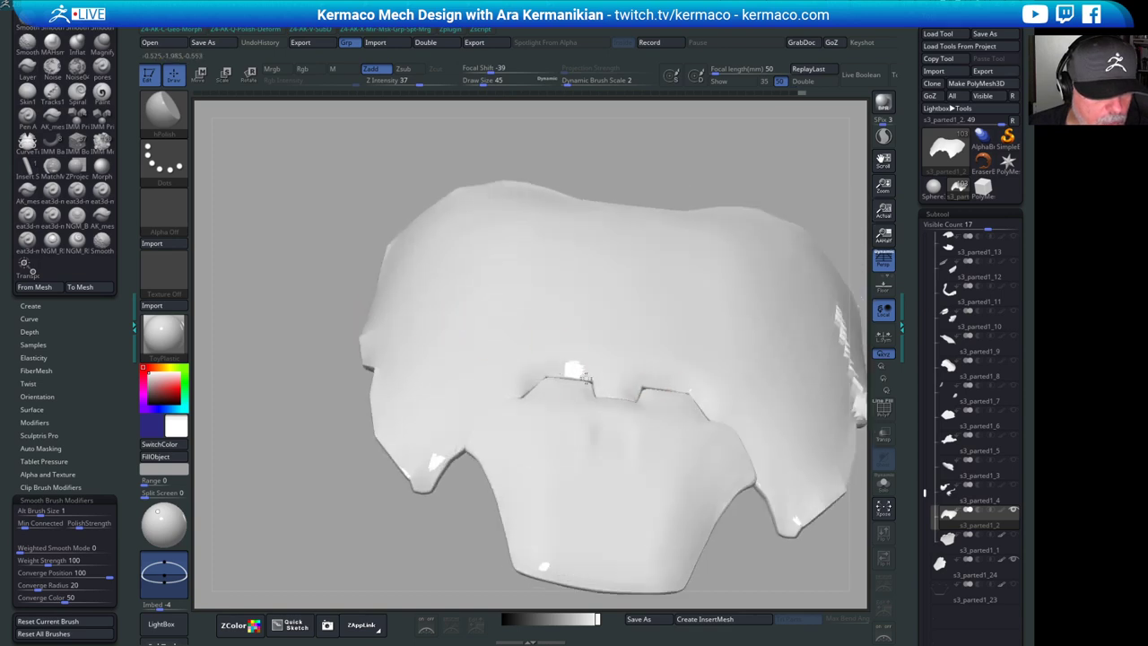
drag(755, 142, 673, 389)
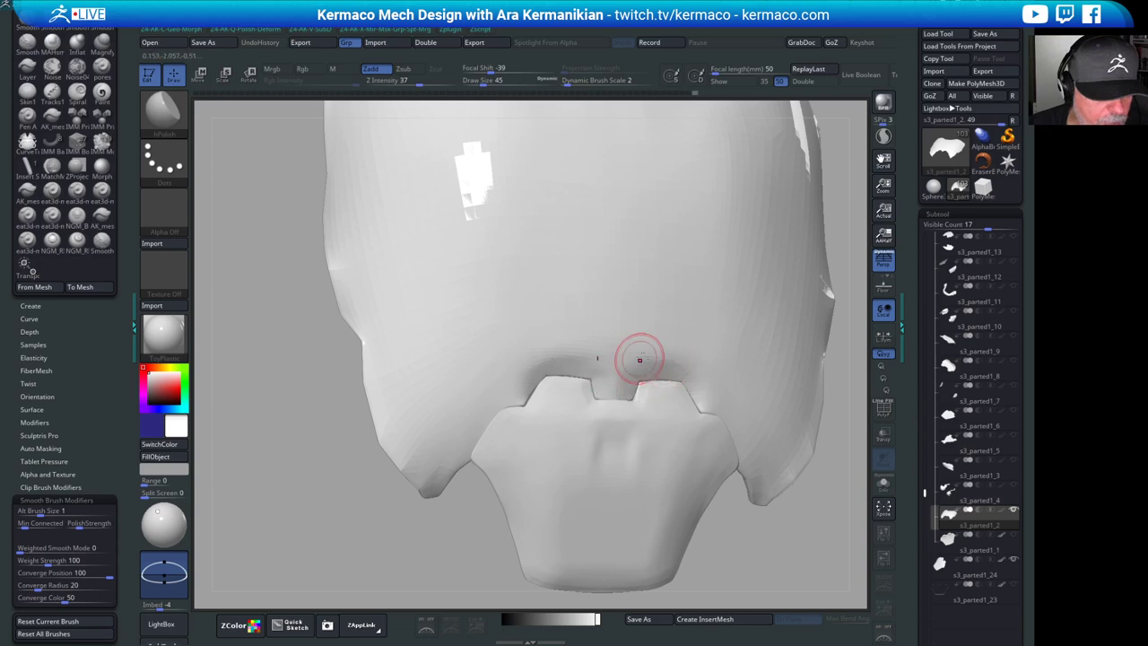
drag(753, 555, 646, 397)
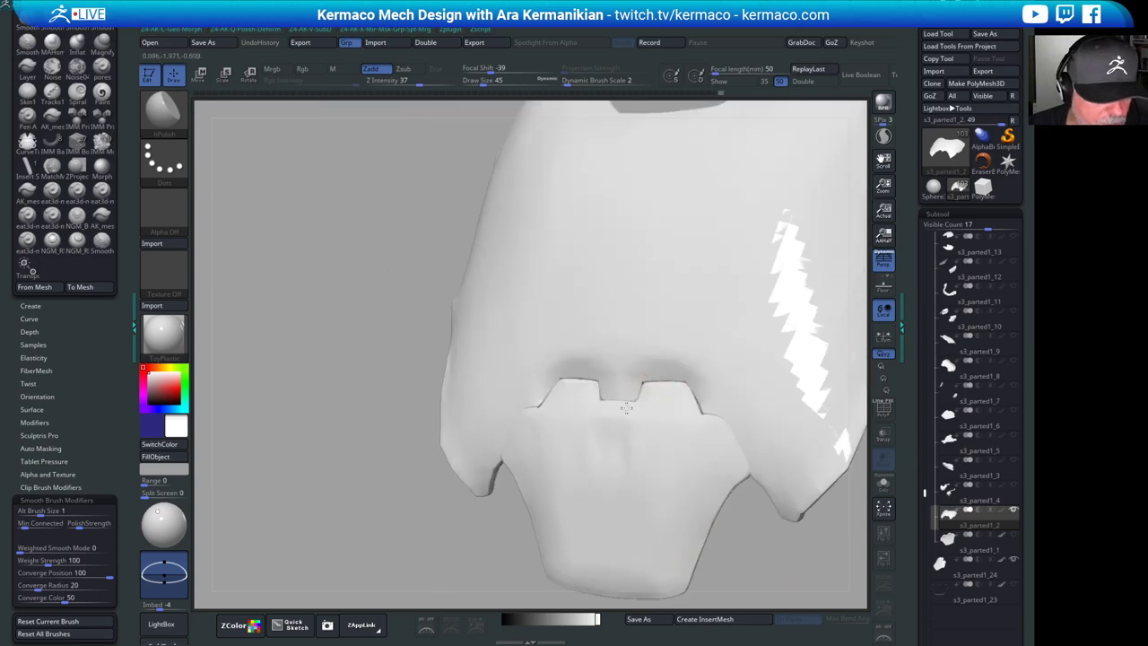
drag(337, 447, 423, 419)
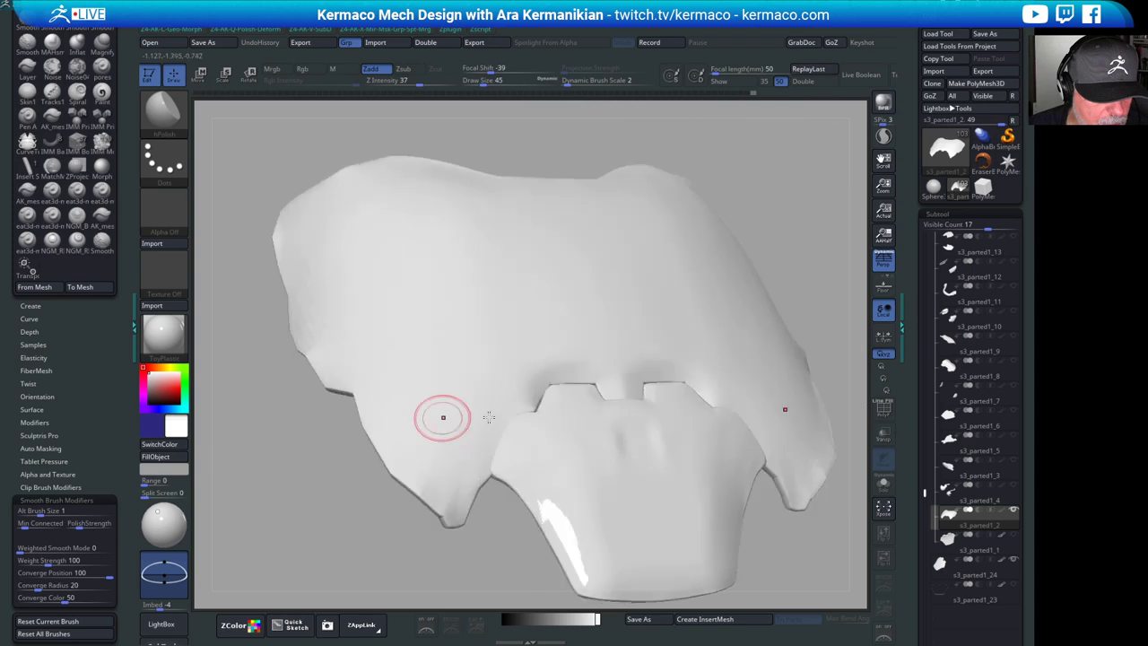
mouse_move(800, 235)
mouse_down()
mouse_move(707, 229)
mouse_move(554, 275)
mouse_up()
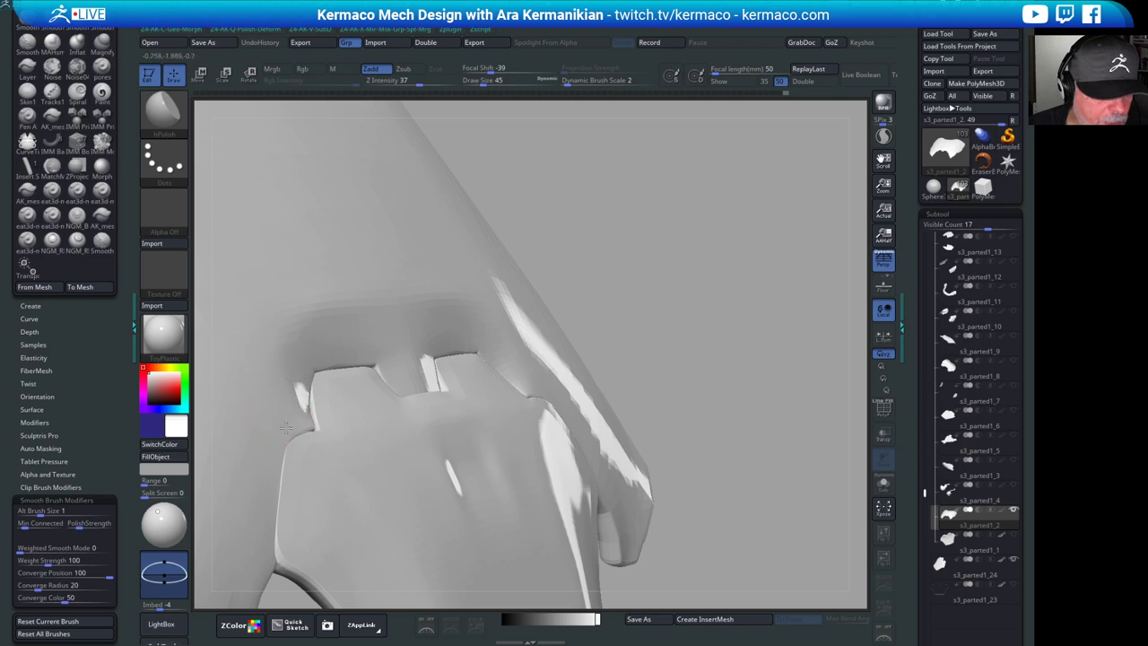
drag(700, 277, 579, 292)
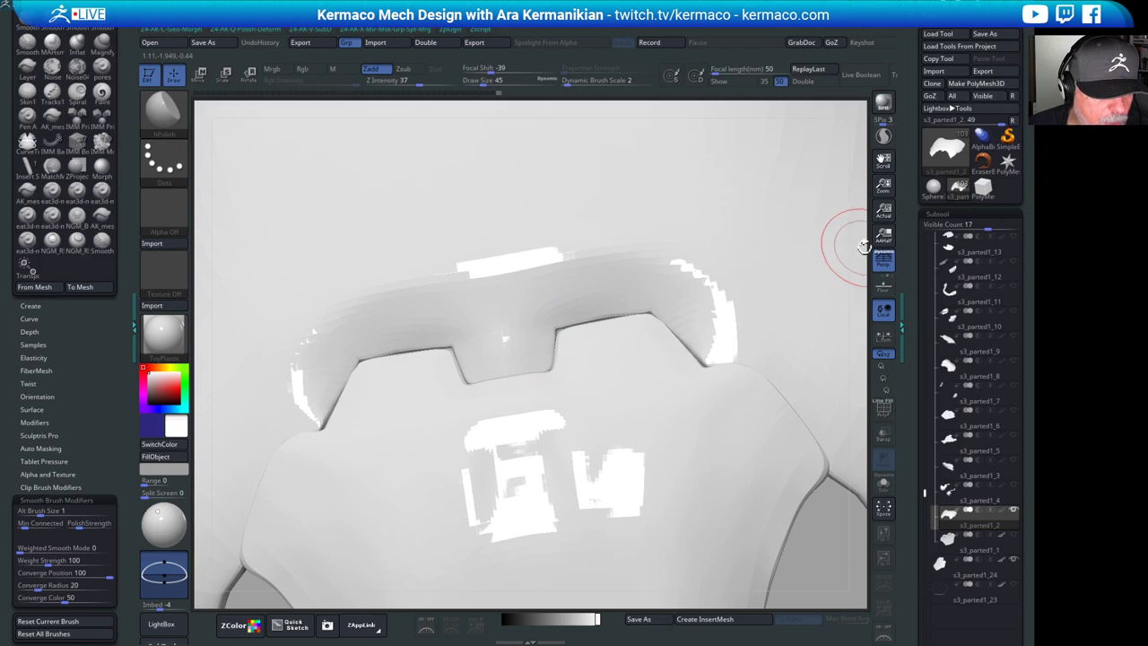
mouse_move(846, 243)
mouse_down()
mouse_move(761, 260)
mouse_move(836, 359)
mouse_move(799, 474)
mouse_up()
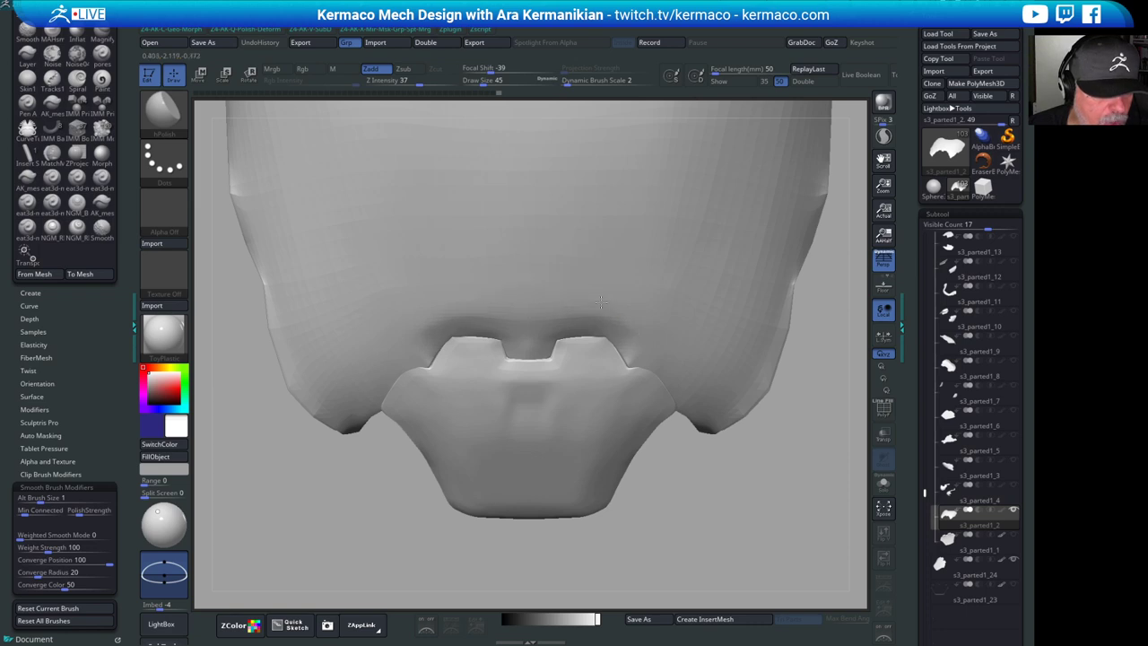
- Set the draw size to 74 and smooth the panel's surface between the stepped recess and its lower points
key(s)
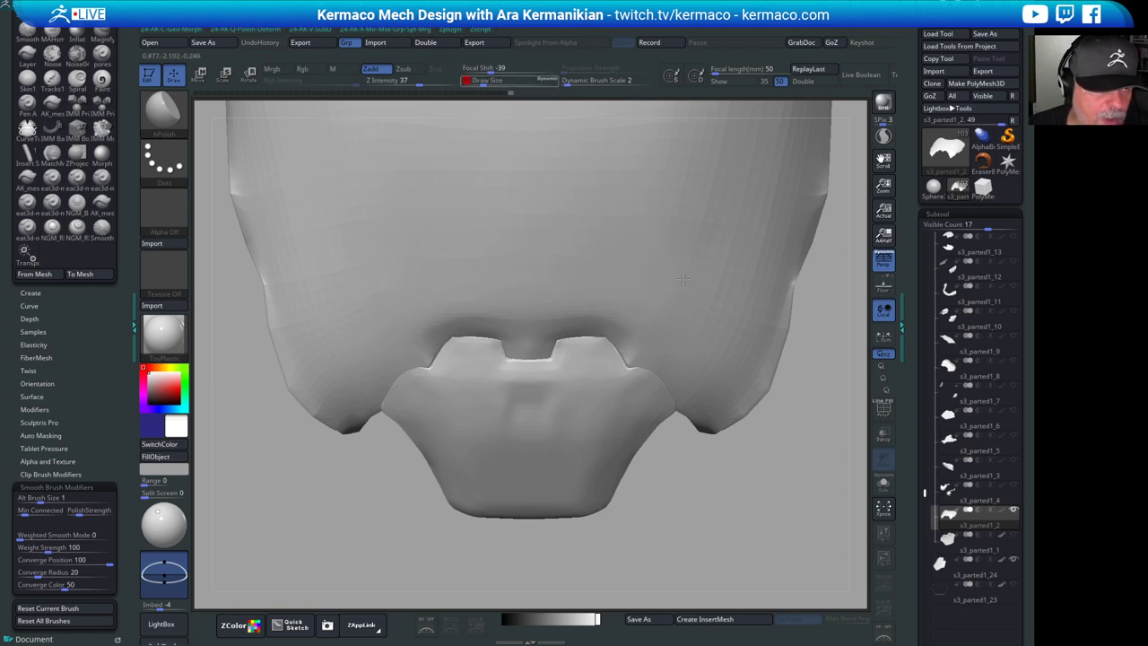
drag(700, 317, 689, 302)
key(shift)
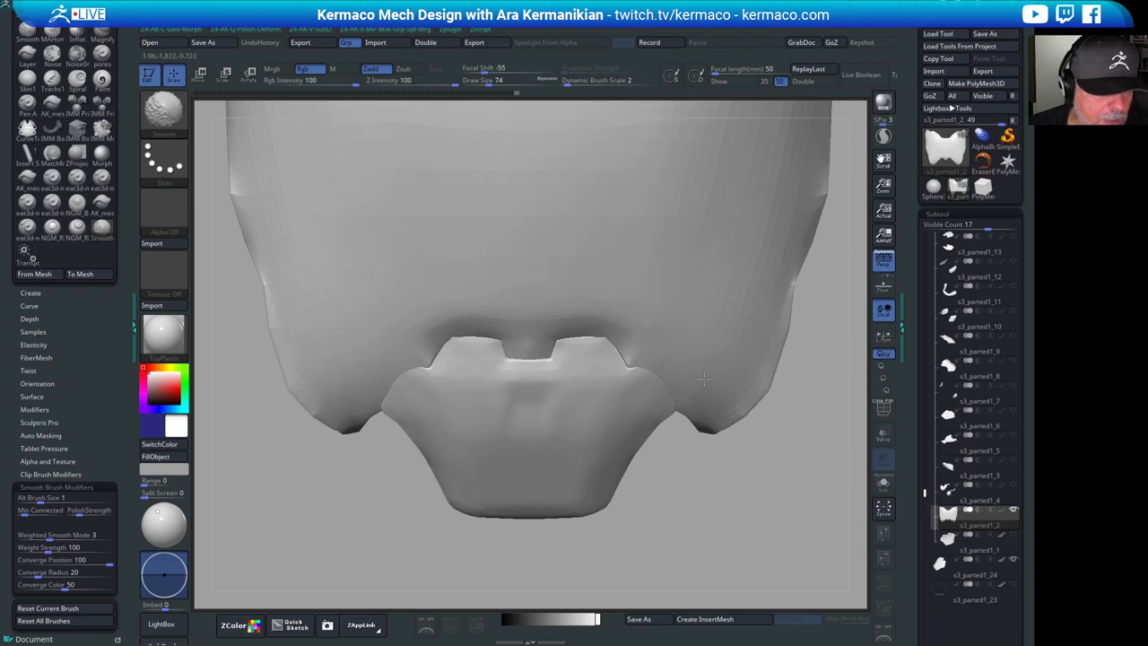
mouse_move(766, 508)
mouse_down()
mouse_move(769, 487)
mouse_move(746, 445)
mouse_up()
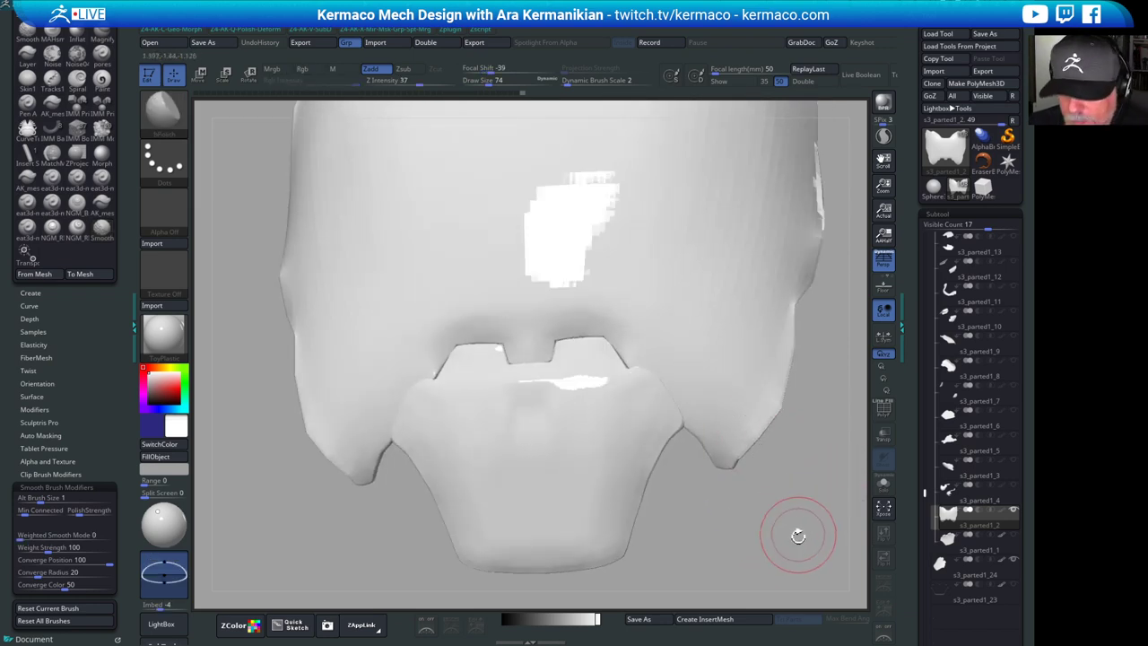
mouse_move(789, 526)
alt+mouse_down()
mouse_move(750, 518)
mouse_move(752, 433)
alt+mouse_up()
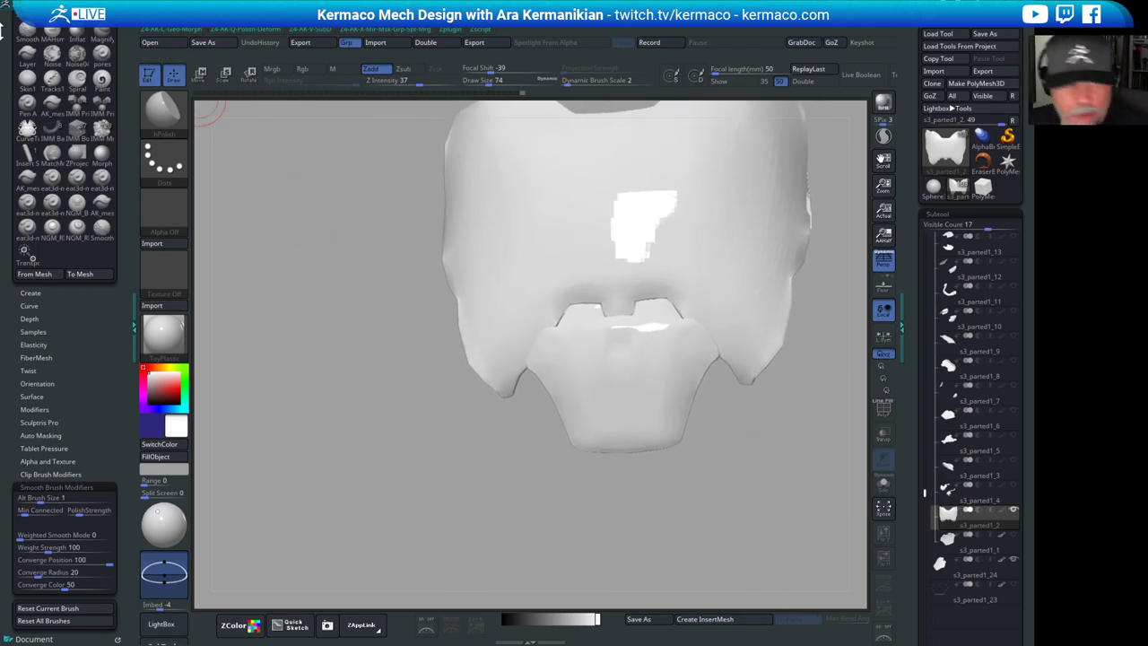
- Set the draw size to 51 and fit the panel's edge to the plate's outer step corners with the Move brush
mouse_move(243, 391)
alt+mouse_down()
mouse_move(239, 364)
mouse_move(235, 402)
alt+mouse_up()
key(s)
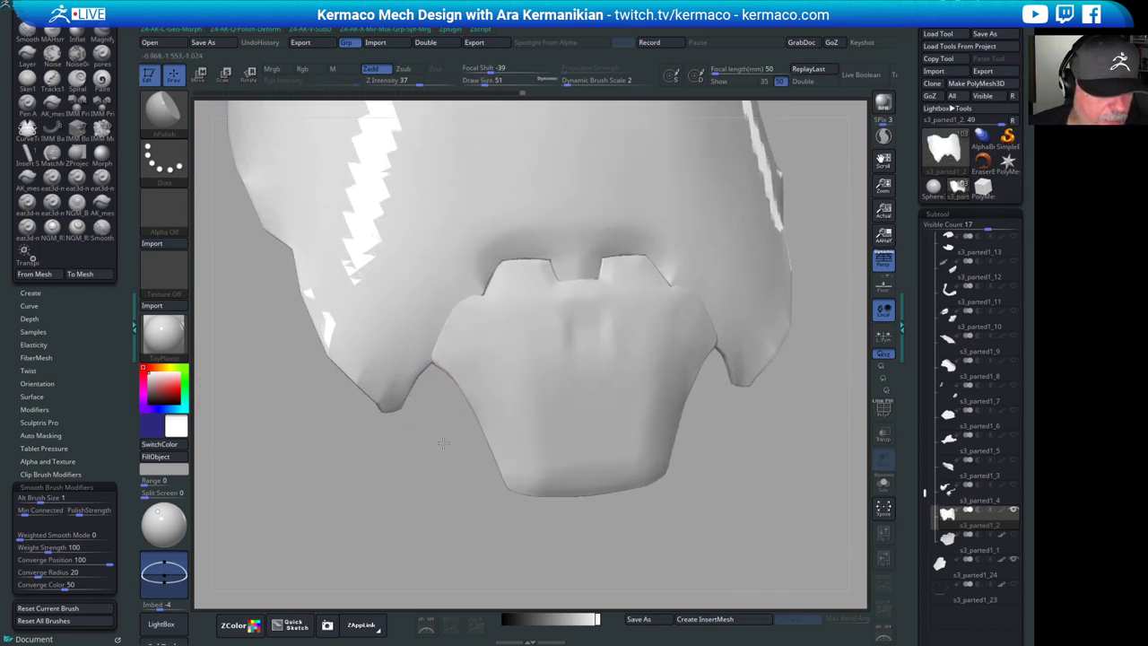
alt+drag(440, 436, 427, 459)
alt+drag(426, 459, 423, 505)
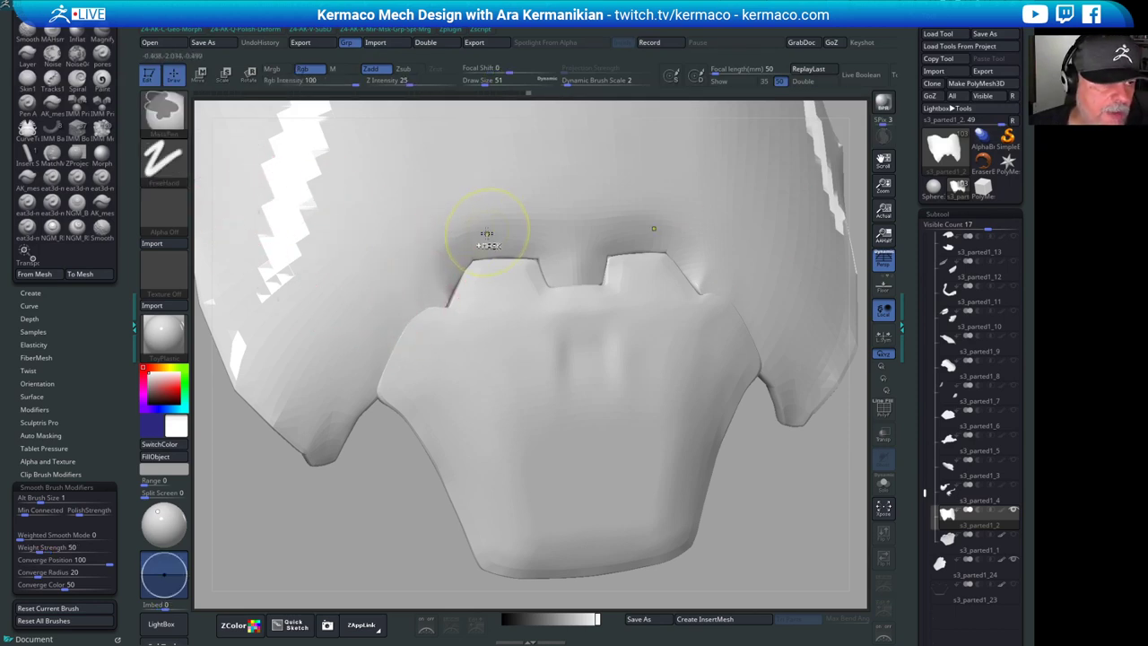
key(space)
click(455, 212)
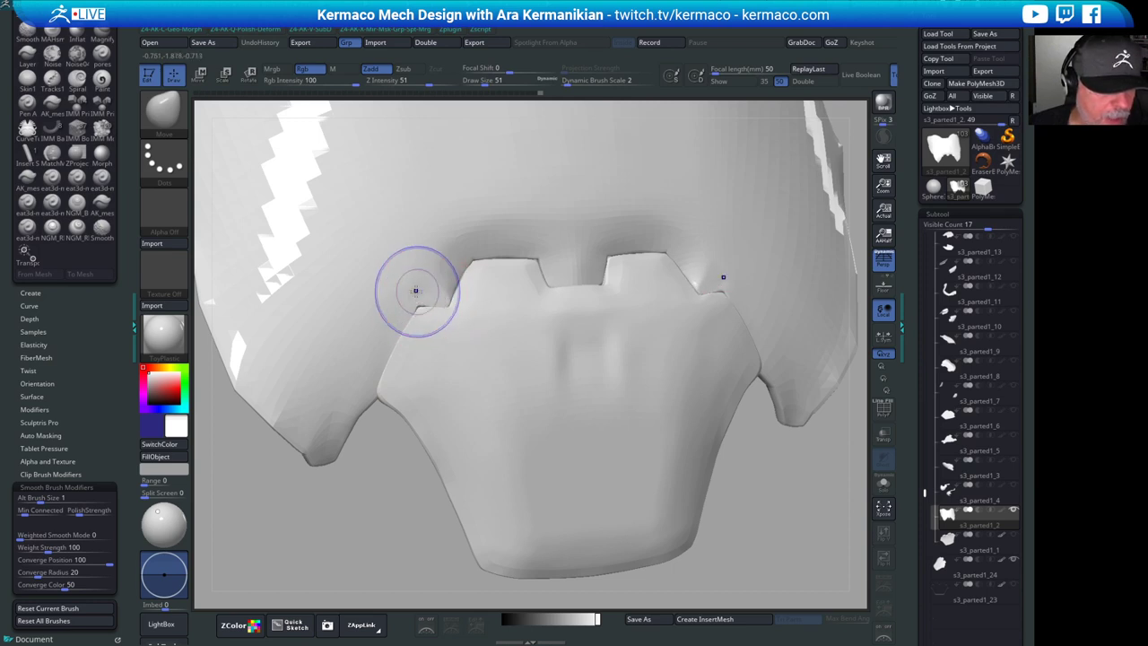
key(shift)
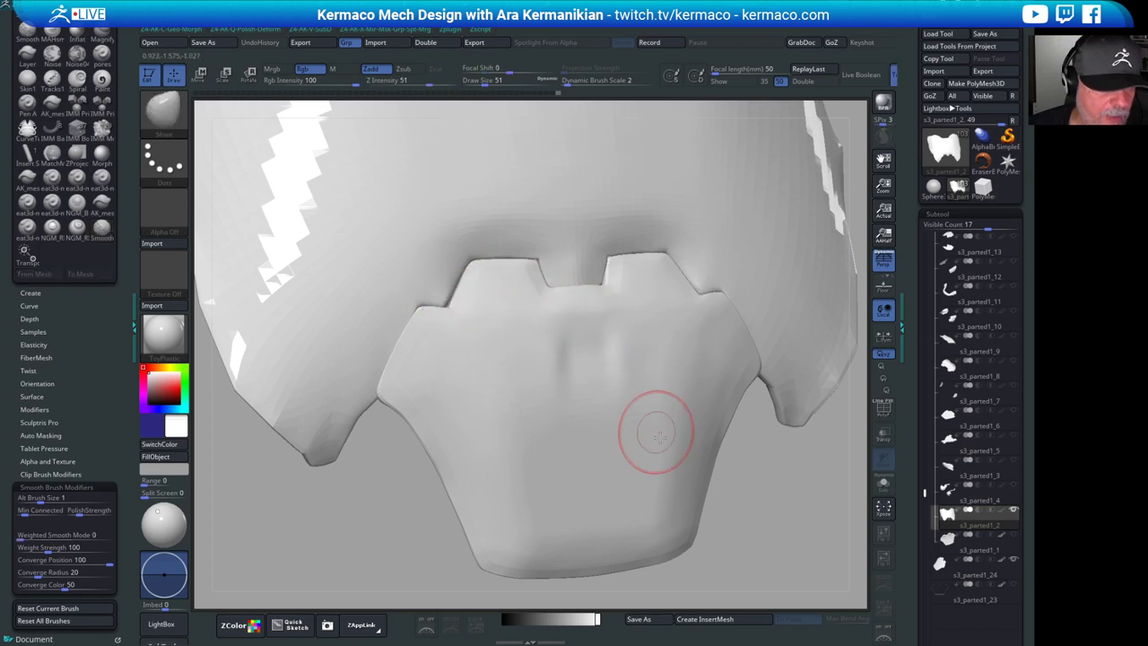
- Adjust the panel's sloping edge beside the plate and its recess edges with the Move brush, closing gaps along the outline
mouse_move(824, 532)
mouse_down()
mouse_move(818, 508)
mouse_move(646, 502)
mouse_up()
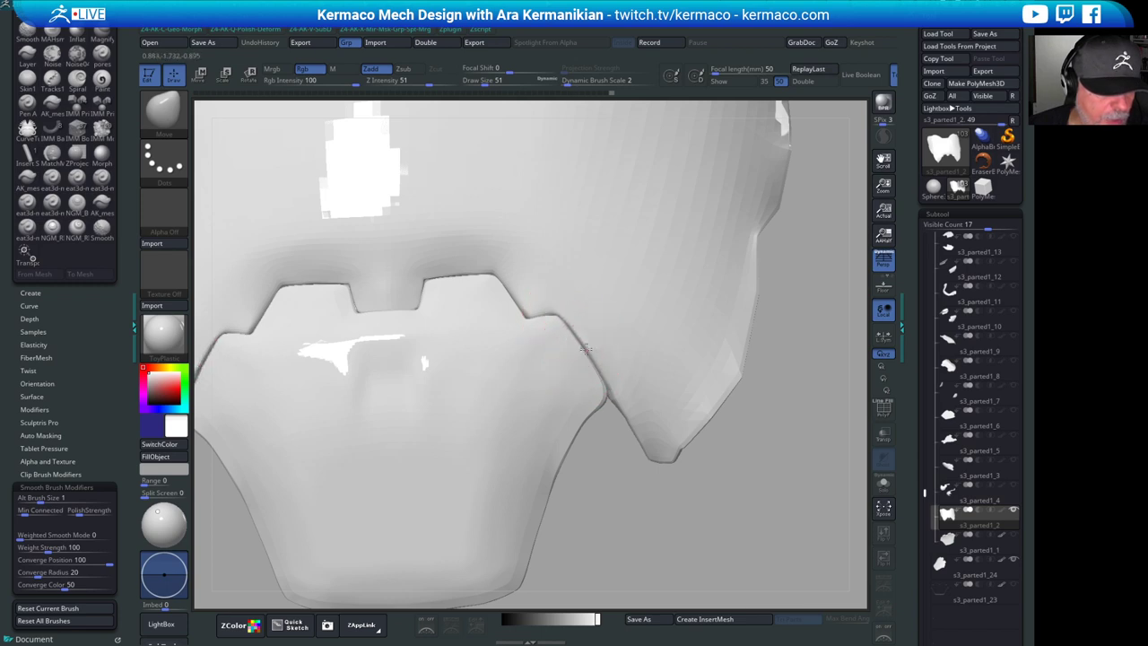
drag(585, 349, 591, 378)
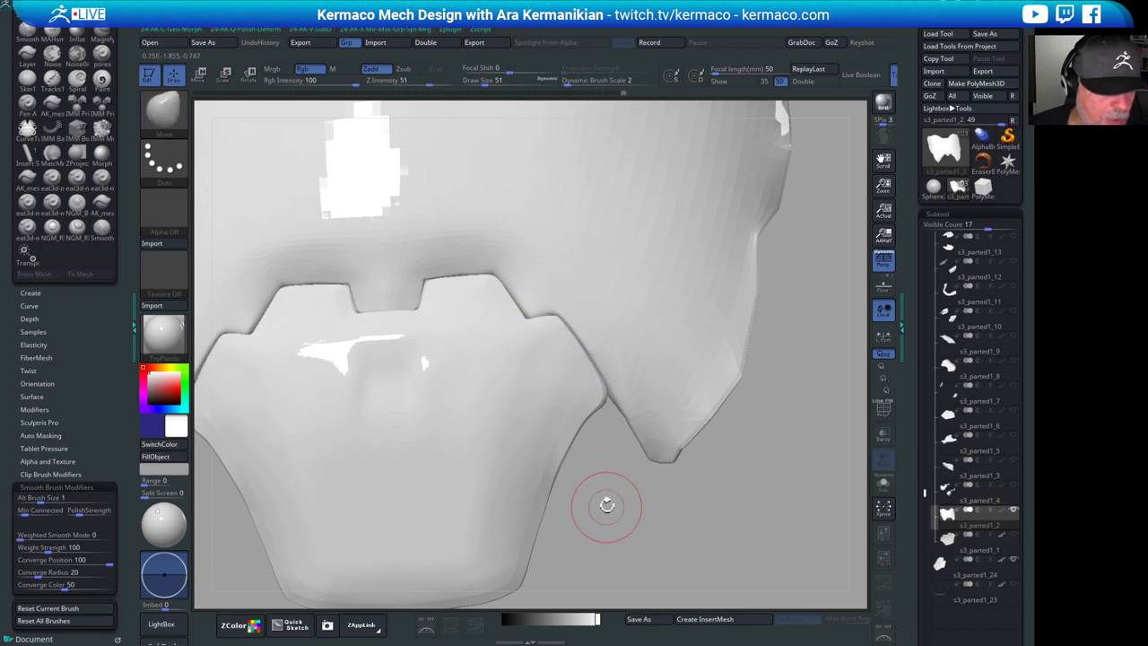
mouse_move(598, 500)
mouse_down()
mouse_move(622, 503)
mouse_move(622, 287)
mouse_up()
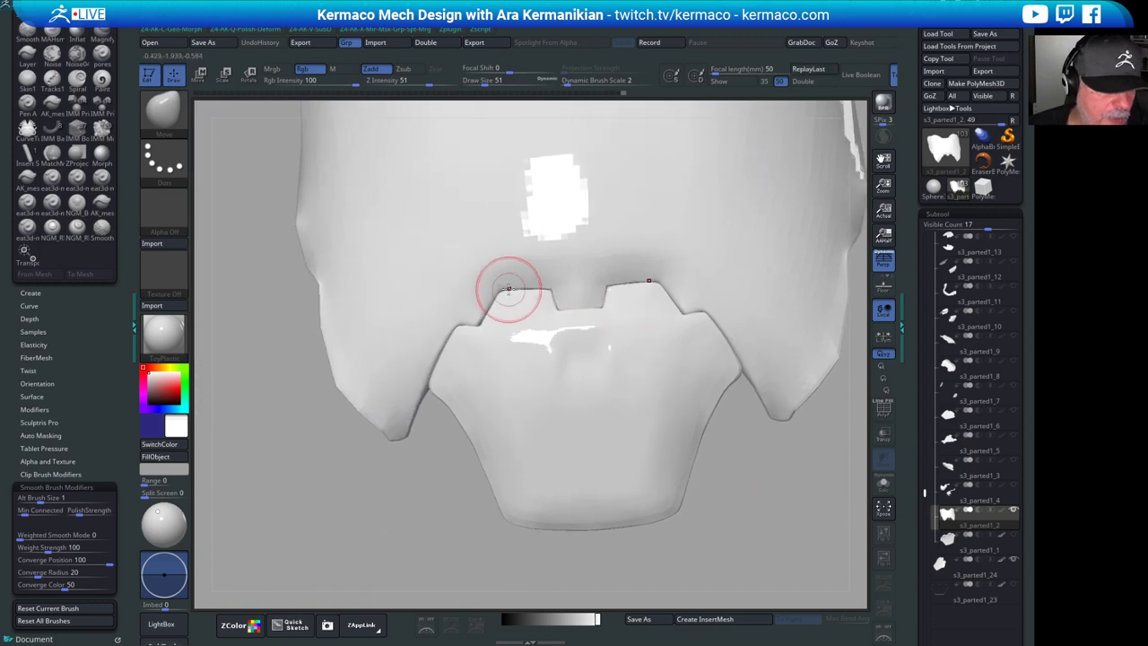
drag(418, 448, 460, 445)
drag(466, 521, 530, 516)
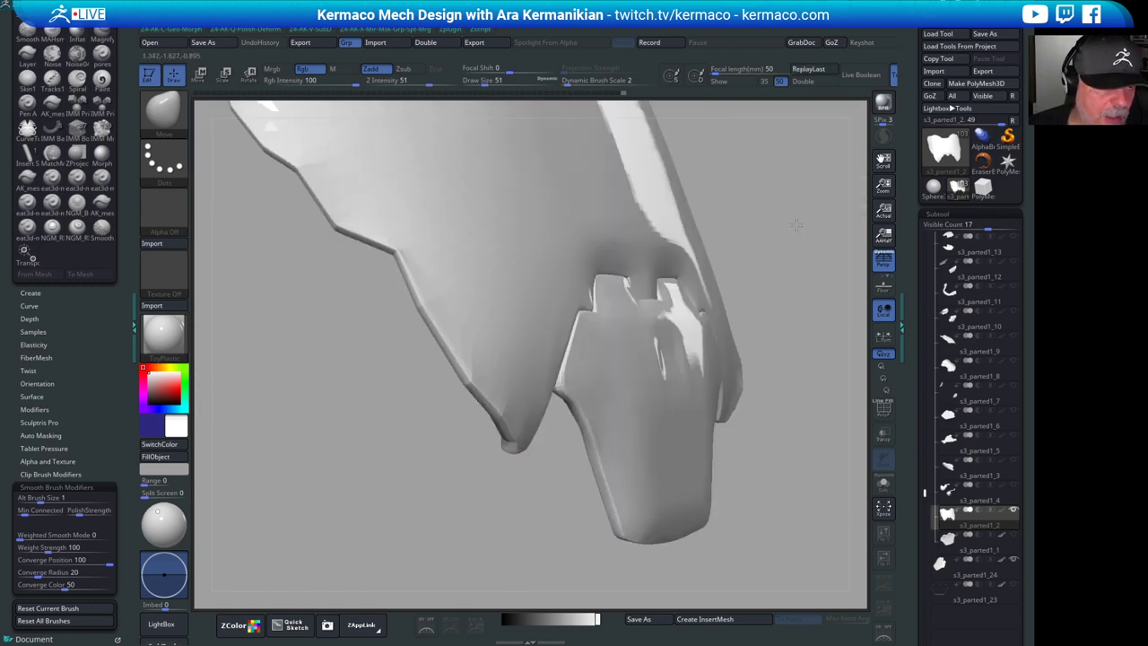
- Switch to the hPolish brush and polish the panel's surface just above the stepped recesses and central tab
alt+drag(802, 271, 610, 305)
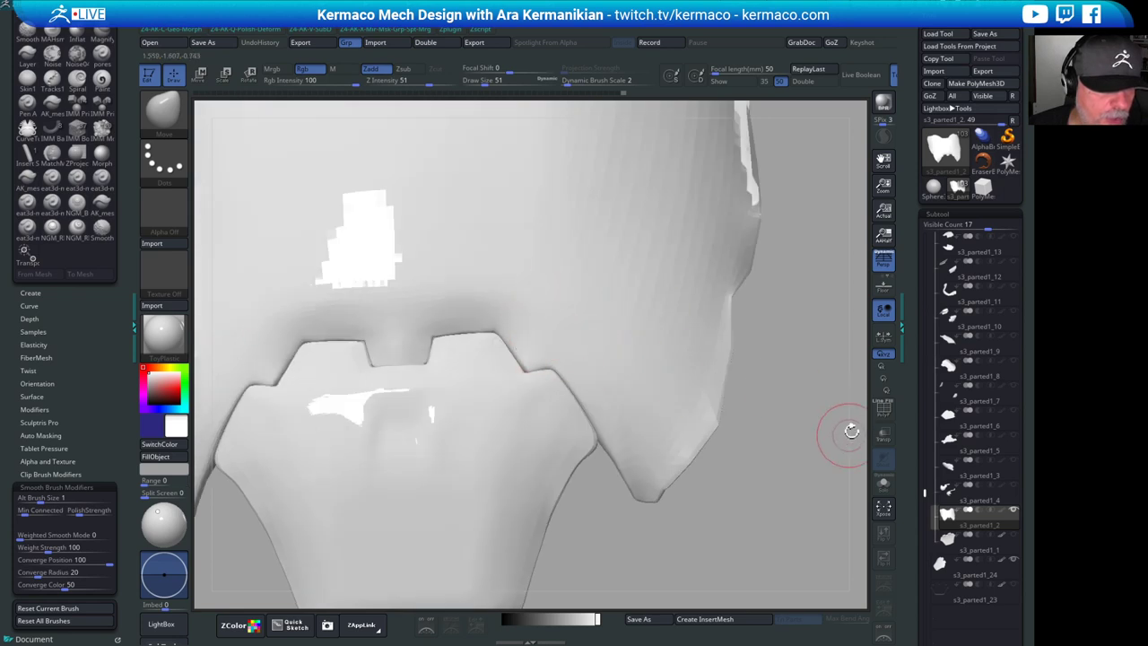
key(ctrl+space)
click(758, 235)
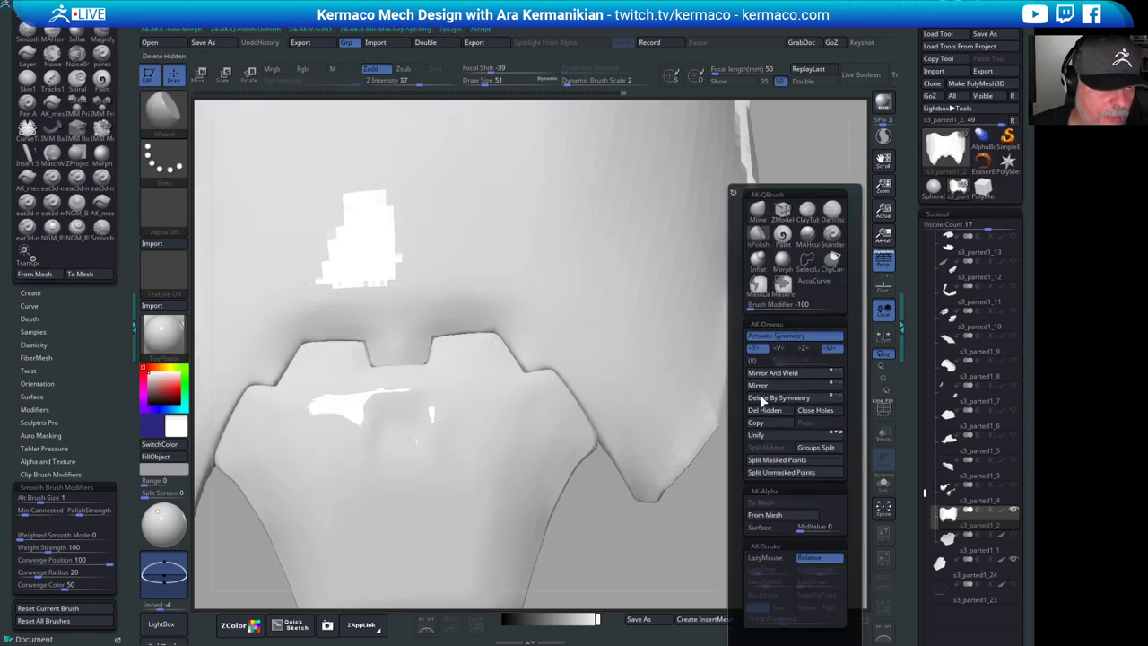
drag(526, 322, 512, 311)
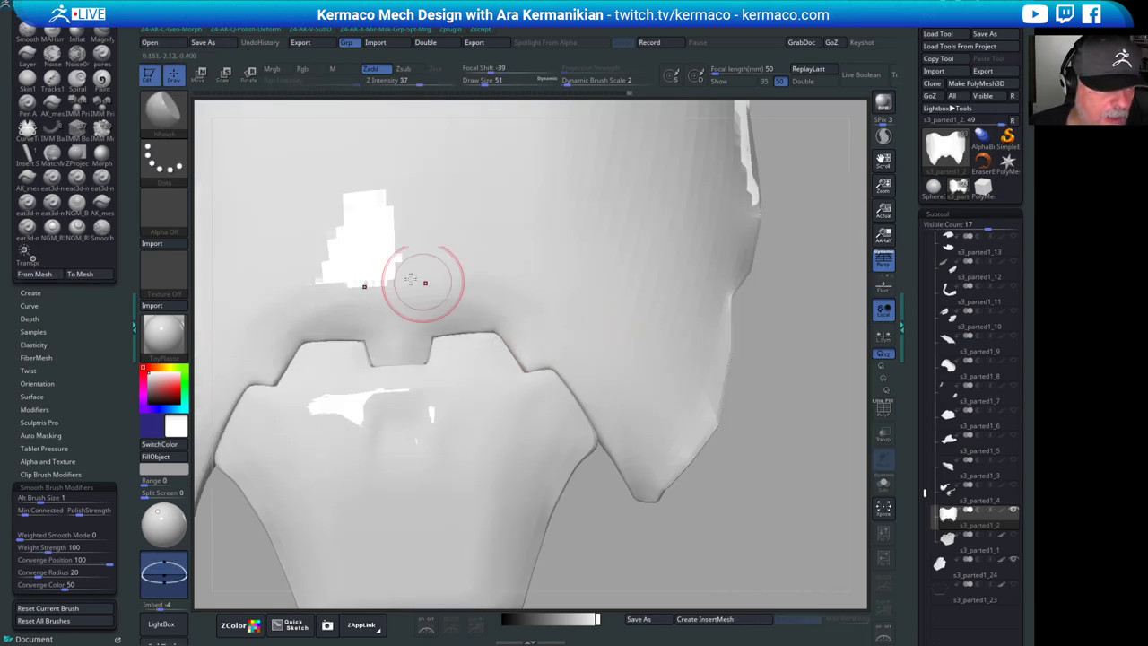
drag(422, 284, 453, 288)
- Smooth the rim at the panel's lower points with the Smooth brush
mouse_move(782, 350)
mouse_down()
mouse_move(743, 386)
mouse_move(784, 389)
mouse_move(692, 395)
mouse_move(693, 362)
mouse_move(768, 336)
mouse_up()
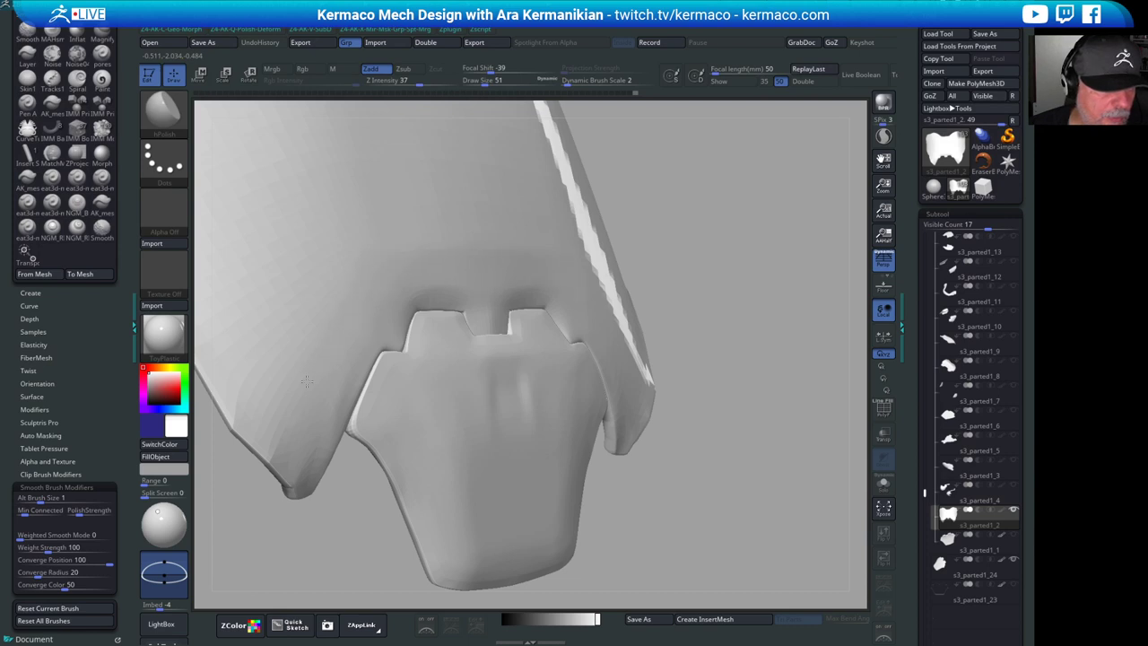
key(shift)
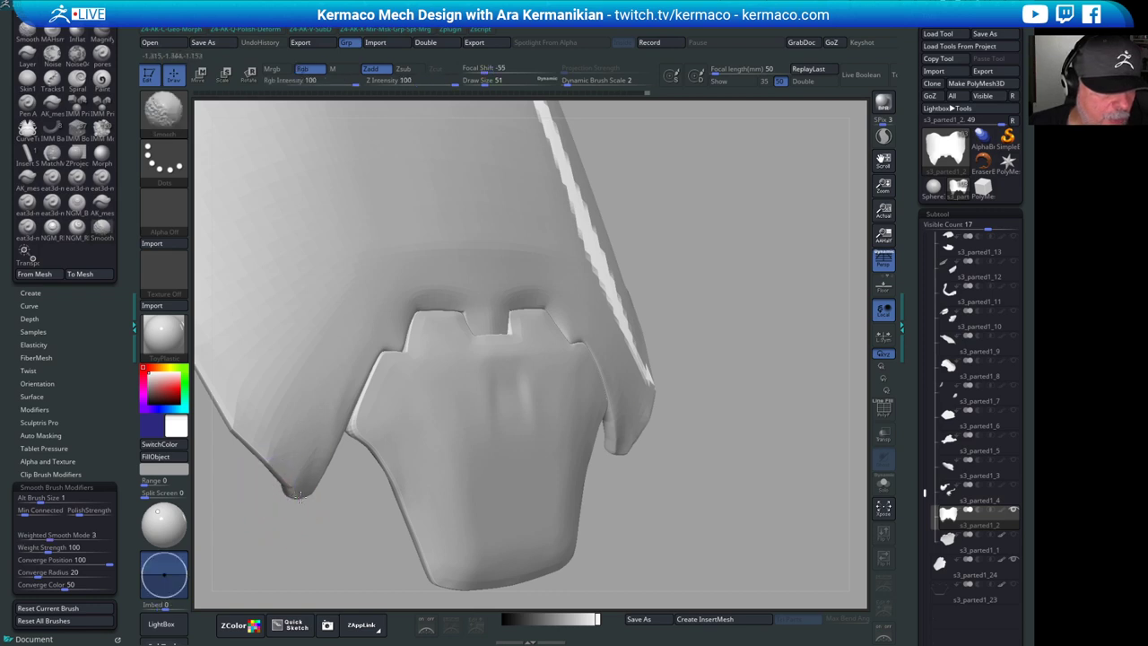
shift+drag(290, 497, 317, 500)
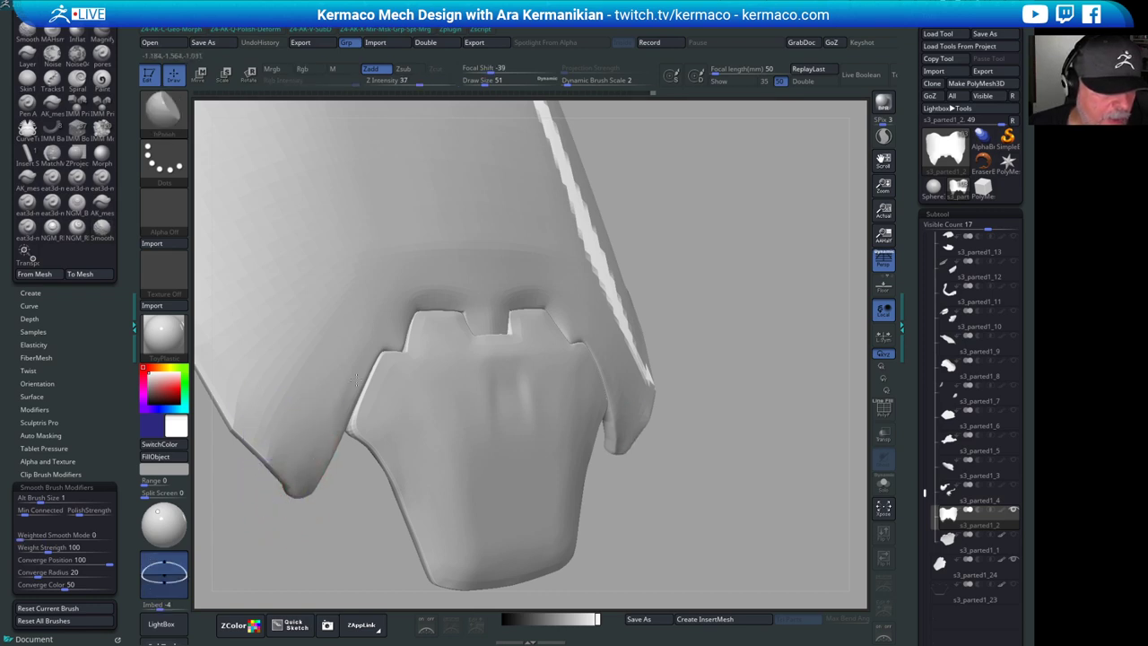
- Polish the panel's surface around the stepped recesses and down toward its lower points with hPolish, working from several angles
drag(678, 471, 623, 326)
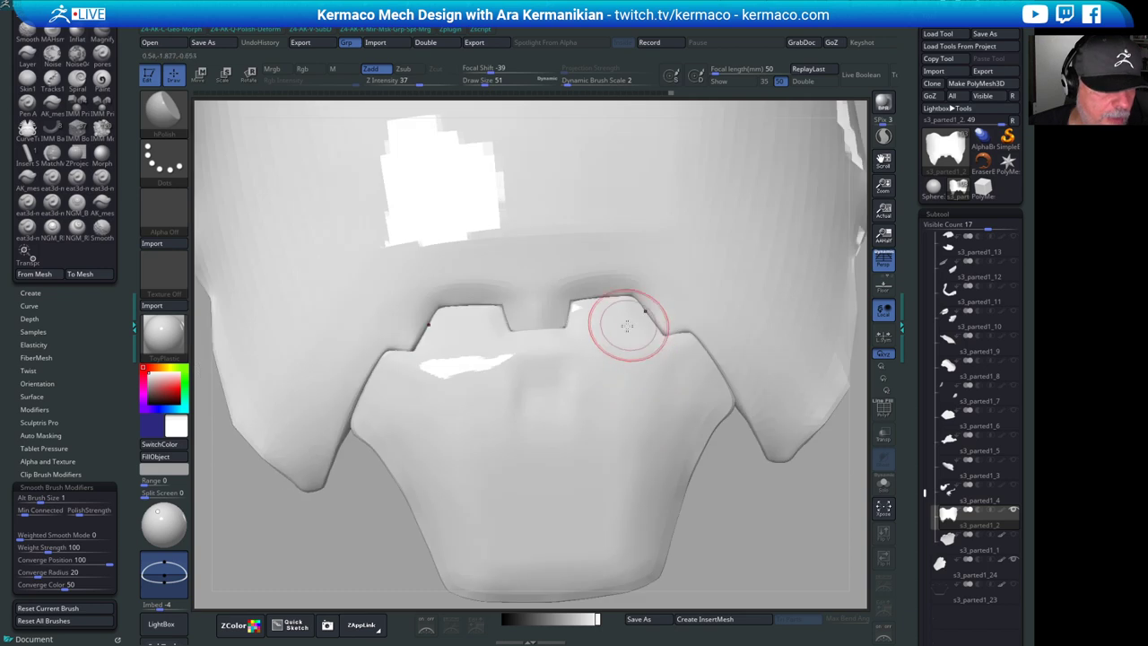
alt+drag(832, 541, 789, 404)
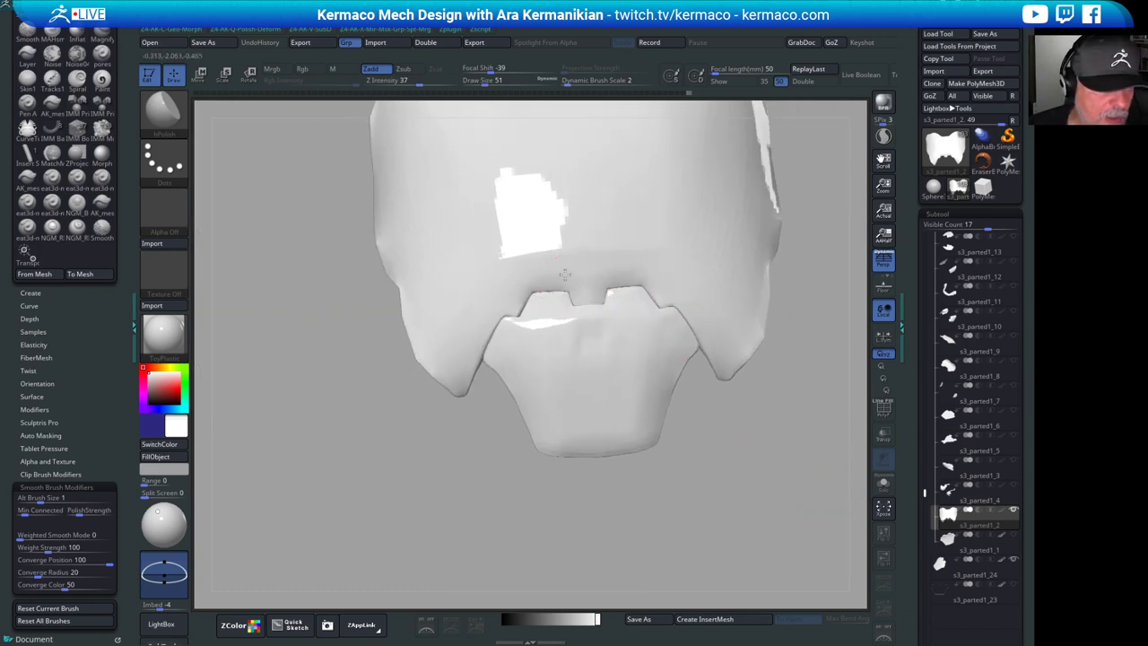
drag(731, 446, 759, 395)
drag(765, 205, 561, 239)
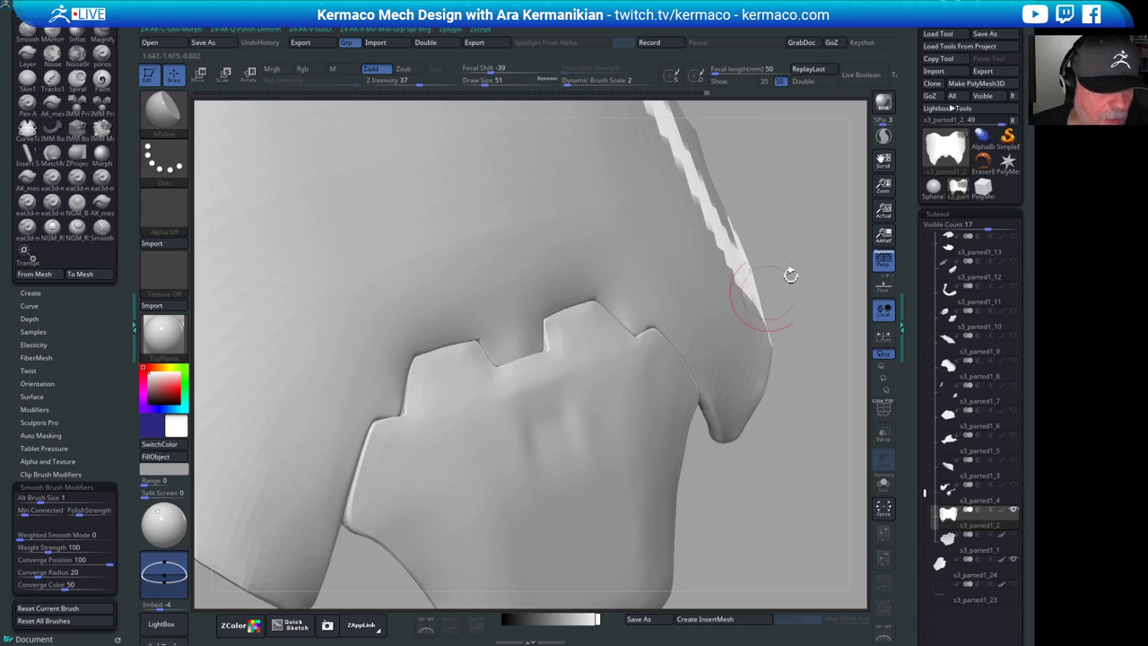
drag(817, 217, 795, 240)
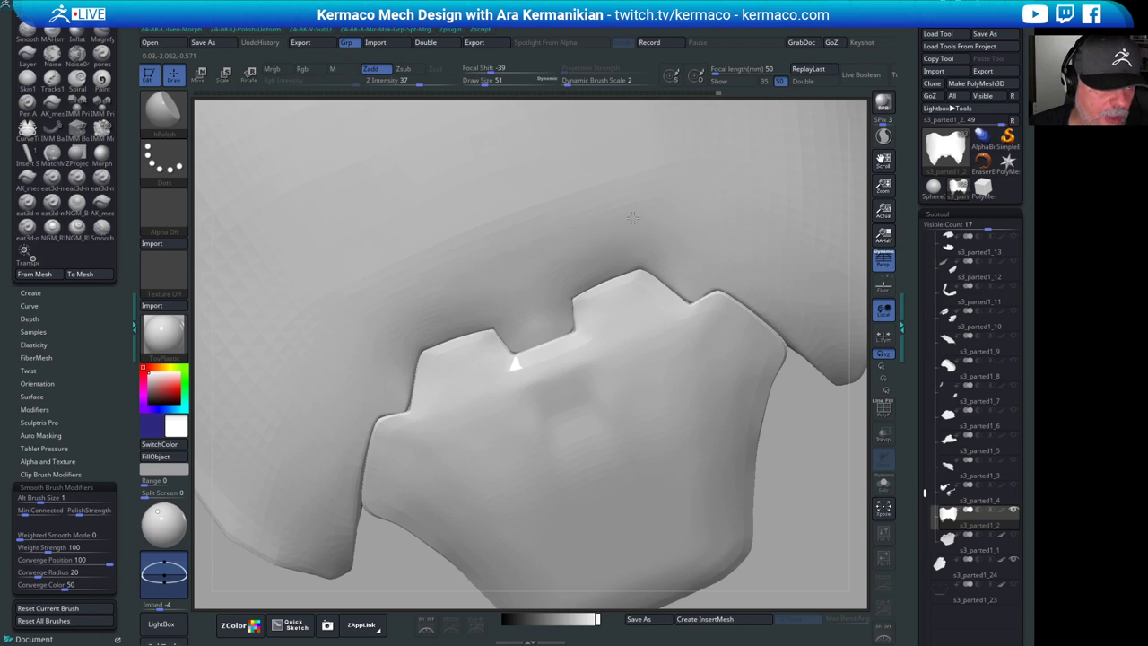
drag(838, 454, 758, 390)
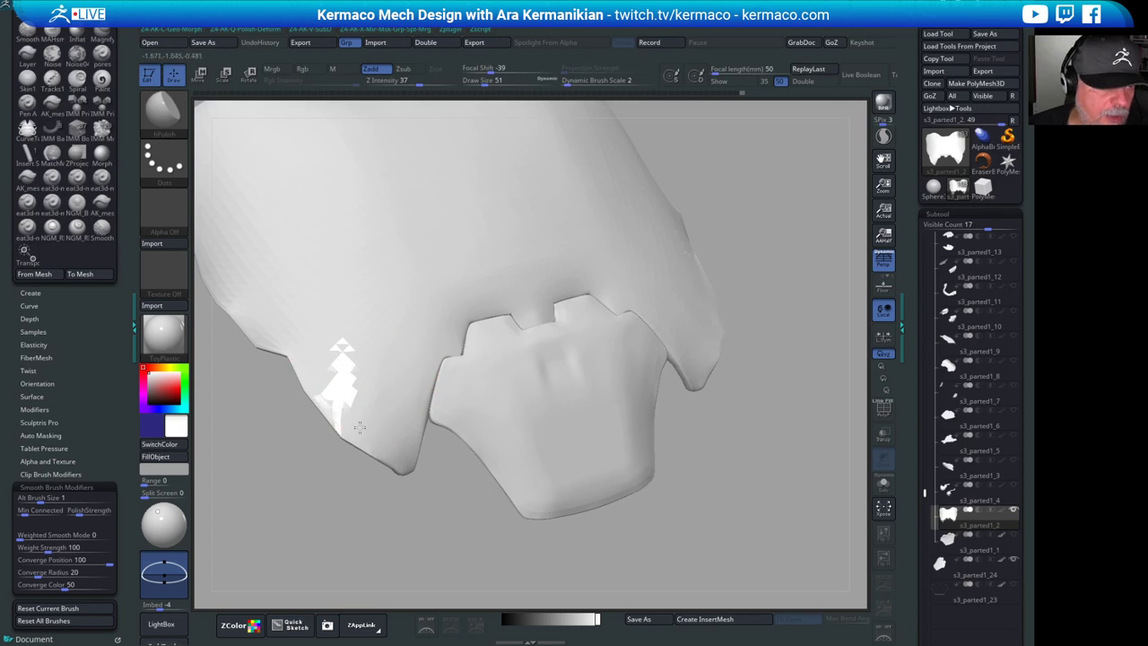
drag(726, 440, 781, 403)
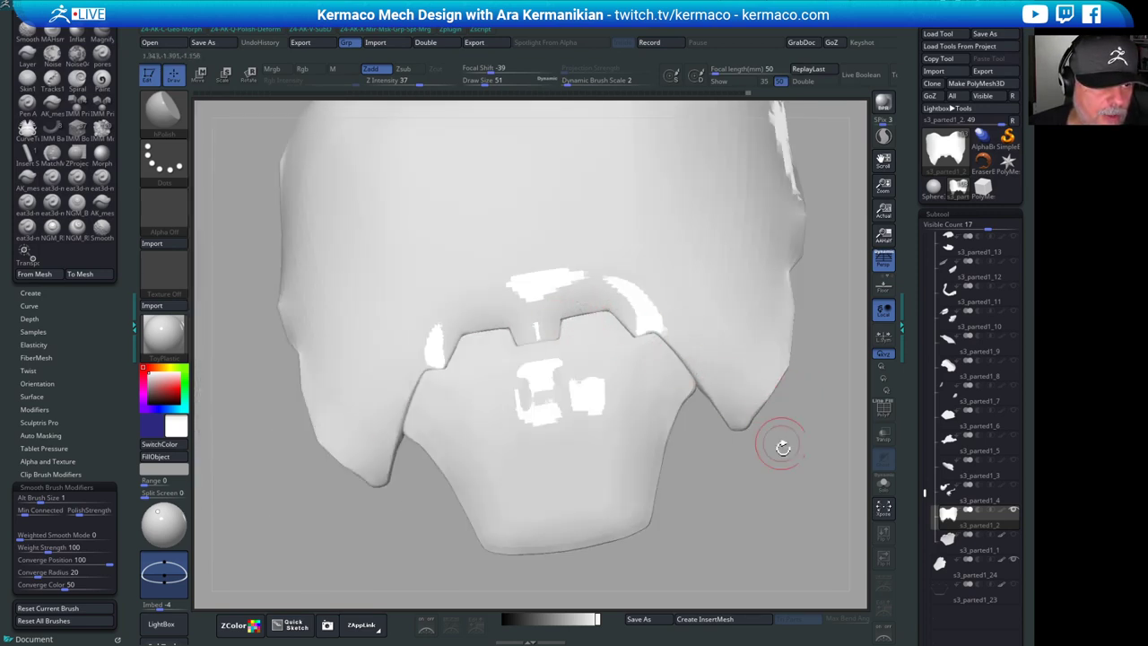
- Set the draw size to 119, polish the area above the recesses and smooth around the recess corners from the panel's inner side
mouse_move(783, 447)
mouse_down()
mouse_move(641, 389)
mouse_move(674, 480)
mouse_move(780, 466)
mouse_move(645, 425)
mouse_move(610, 362)
mouse_move(745, 367)
mouse_move(758, 357)
mouse_up()
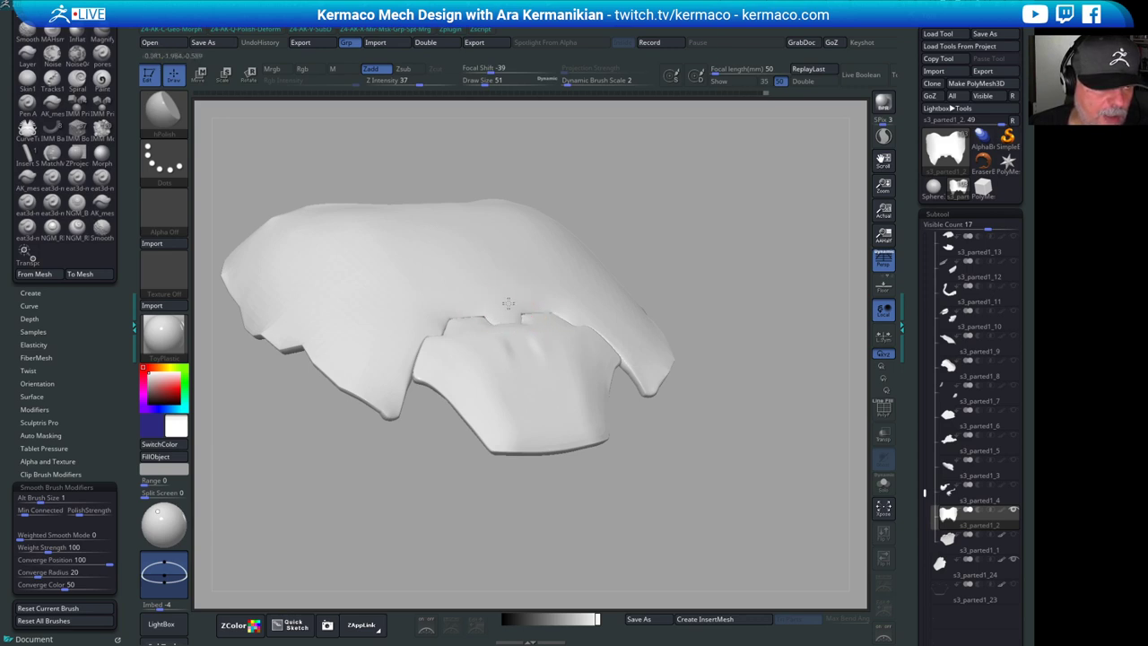
drag(697, 288, 529, 310)
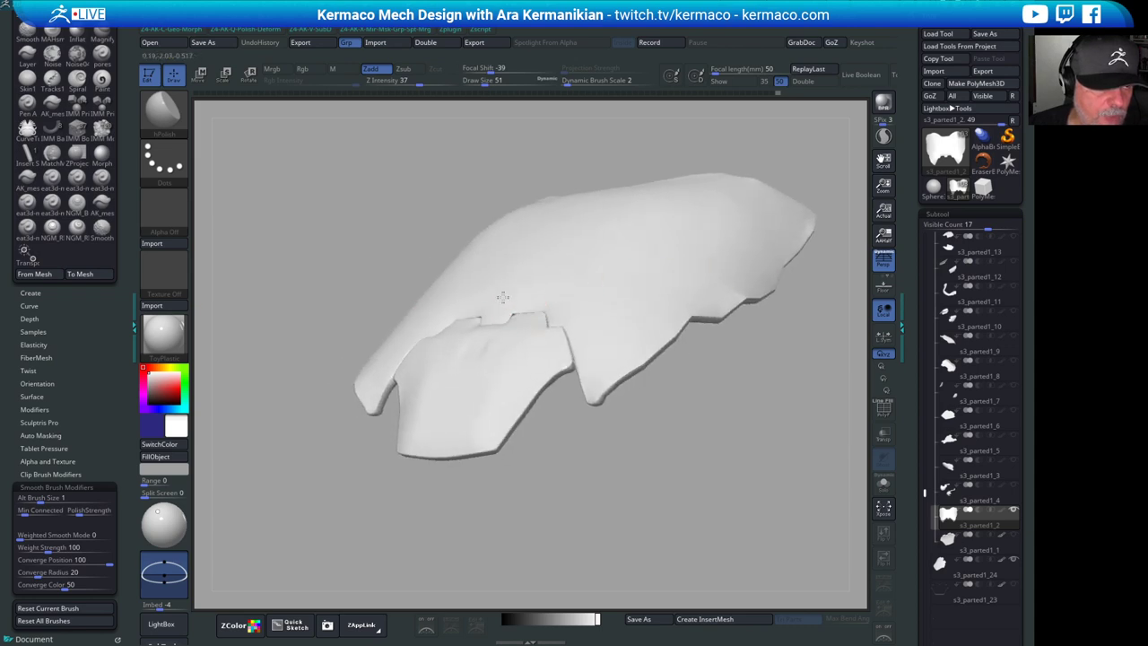
drag(789, 451, 526, 359)
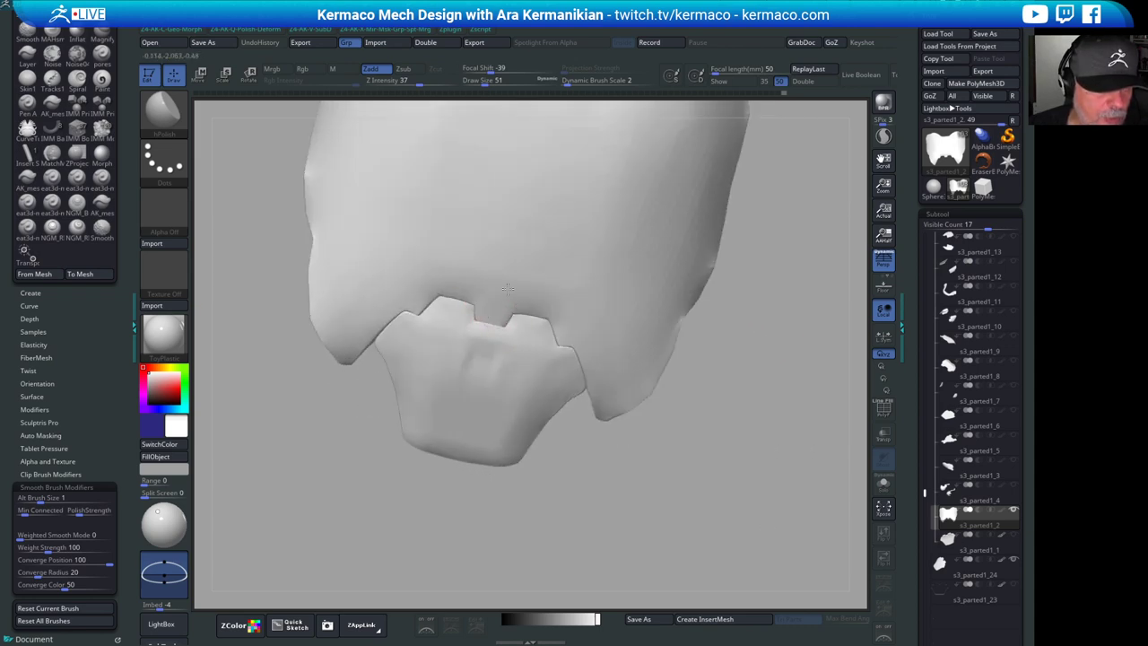
key(s)
drag(524, 289, 535, 288)
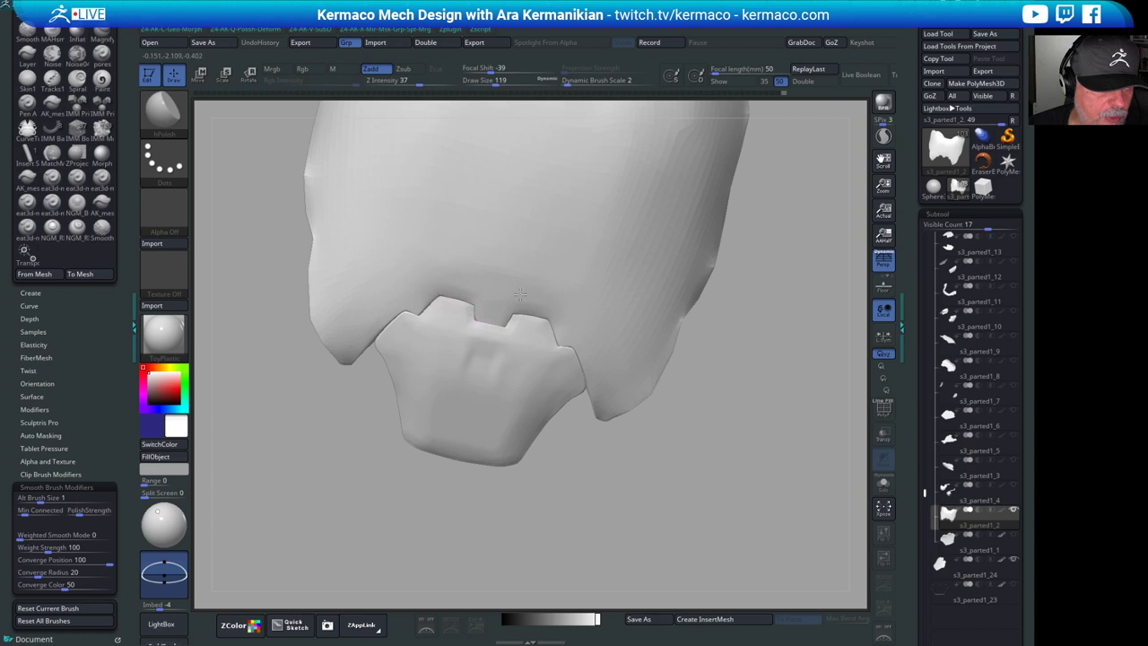
drag(830, 409, 717, 384)
shift+drag(401, 293, 403, 297)
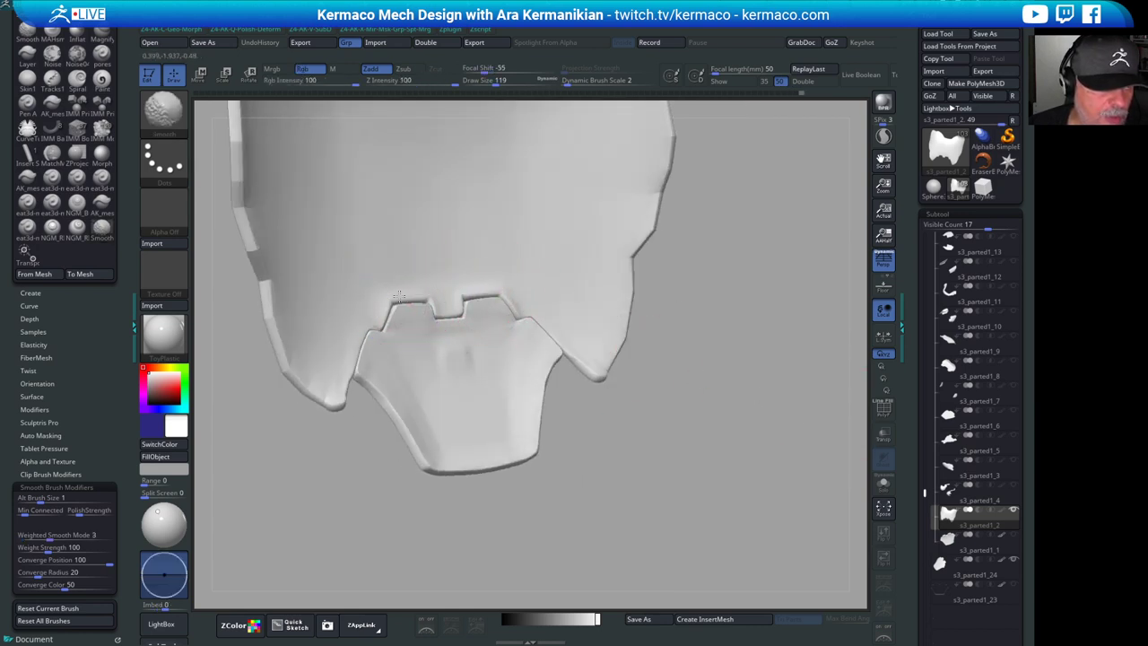
- Set the draw size to 40 and reshape the inner-side edges of the recesses and central tab with the Move brush
mouse_move(717, 356)
mouse_down()
mouse_move(703, 359)
mouse_move(708, 421)
mouse_up()
key(s)
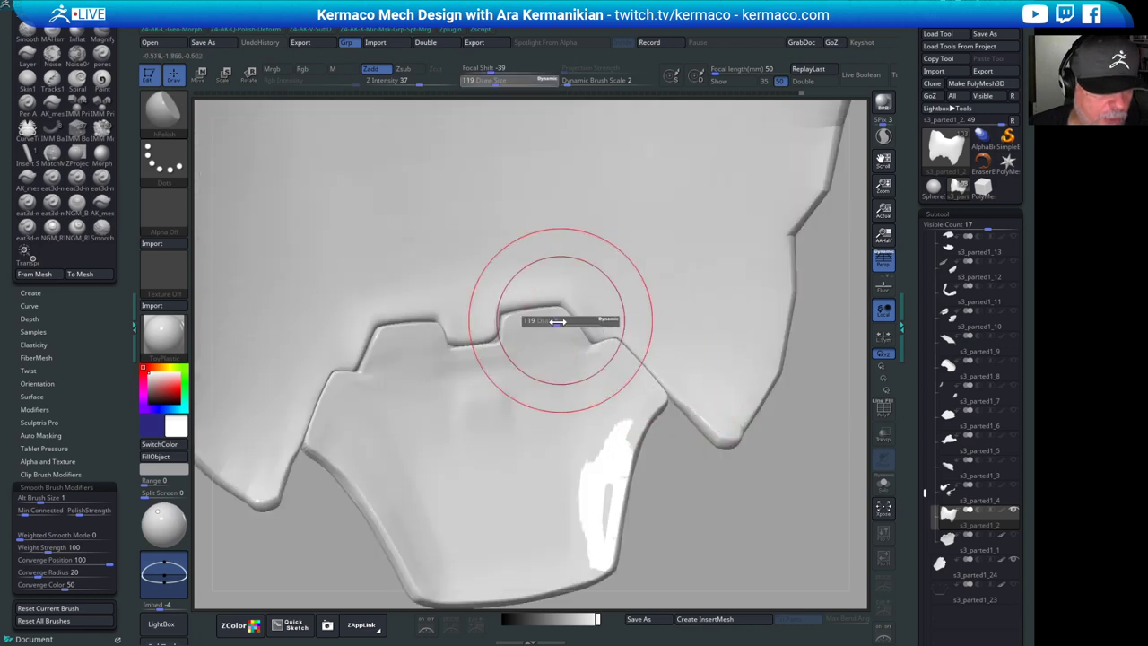
drag(556, 323, 545, 329)
key(space)
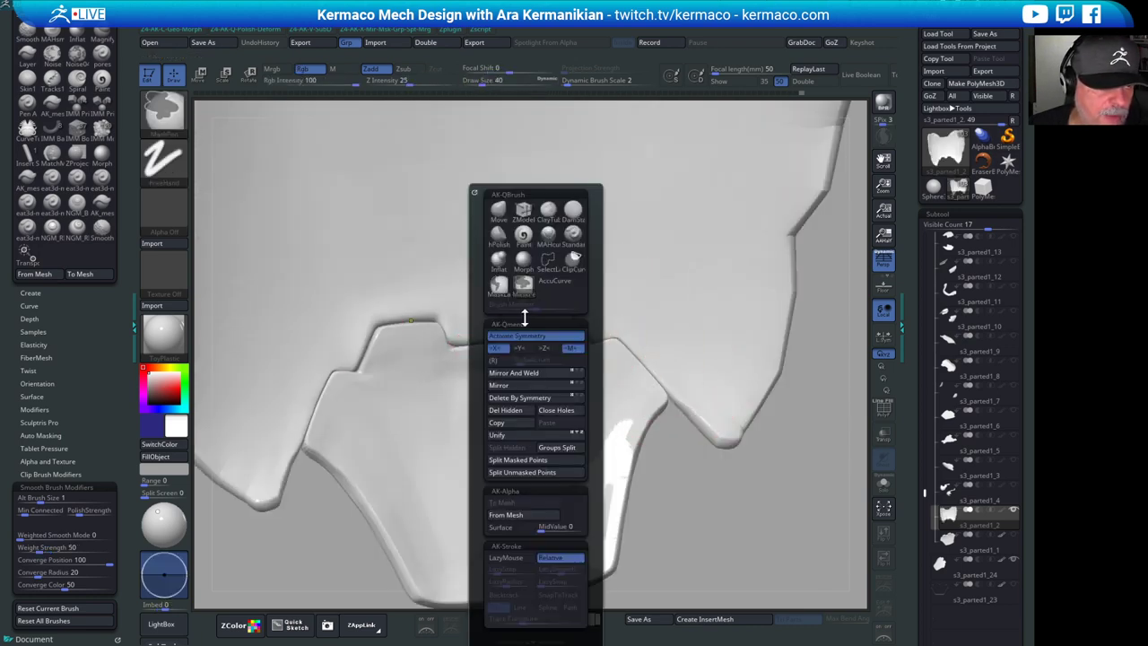
click(498, 213)
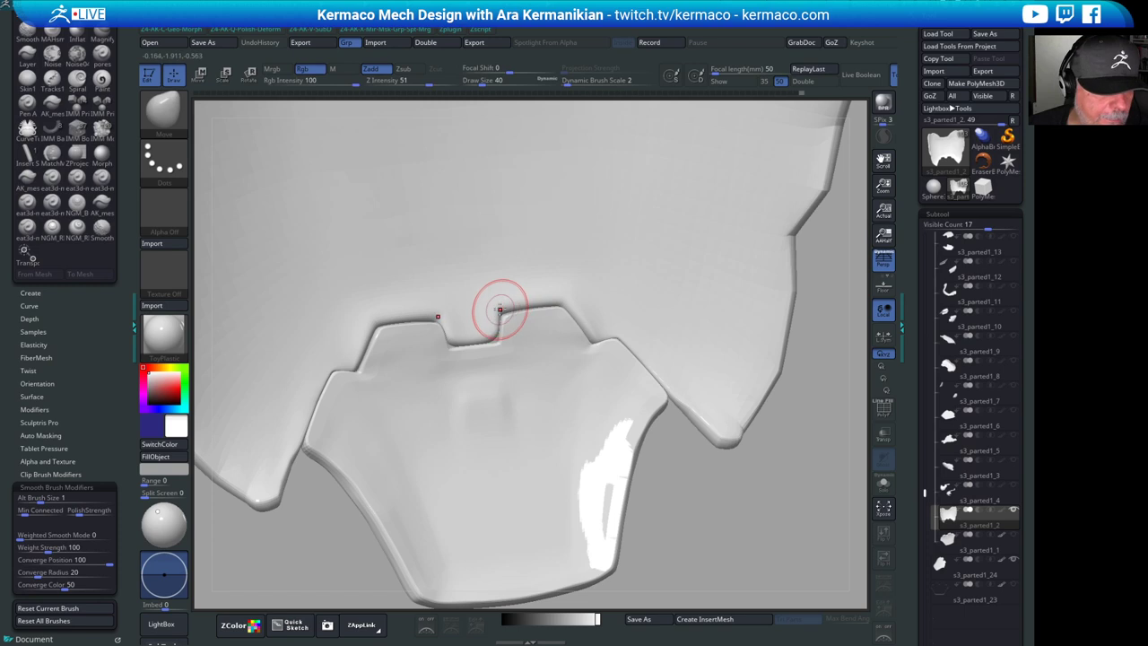
mouse_move(545, 307)
mouse_down()
mouse_move(566, 301)
mouse_move(521, 306)
mouse_up()
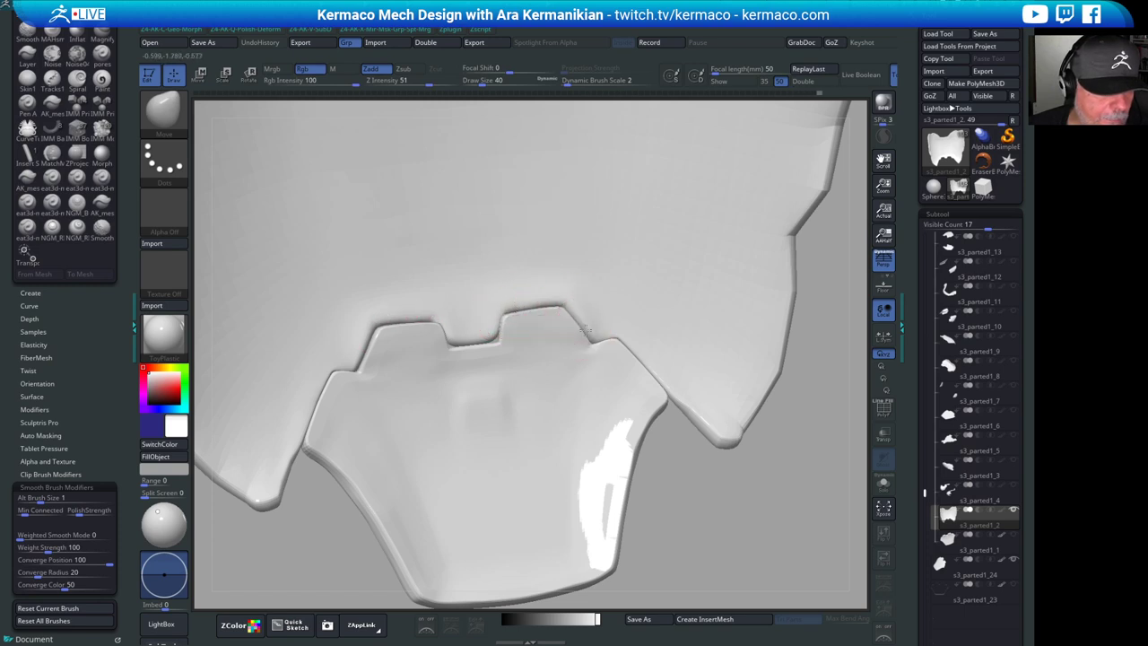
drag(585, 330, 592, 332)
drag(490, 336, 467, 346)
- Smooth the panel's inner-side edge along the recess and outer step, and nudge the step's corner into line
drag(736, 521, 703, 520)
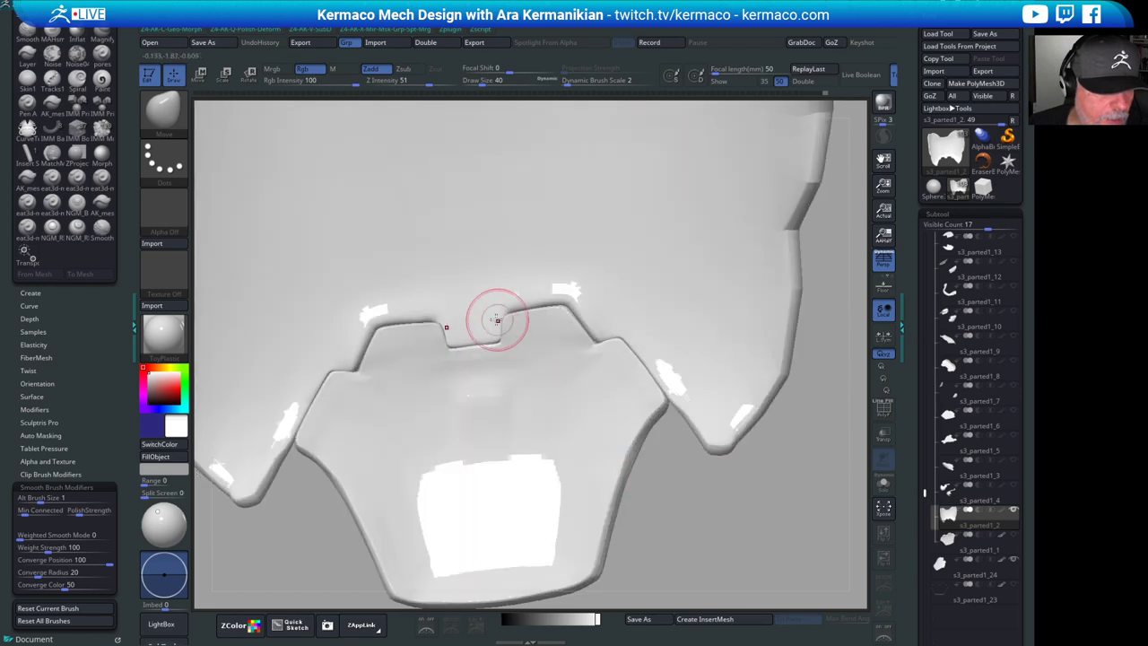
shift+drag(397, 314, 412, 316)
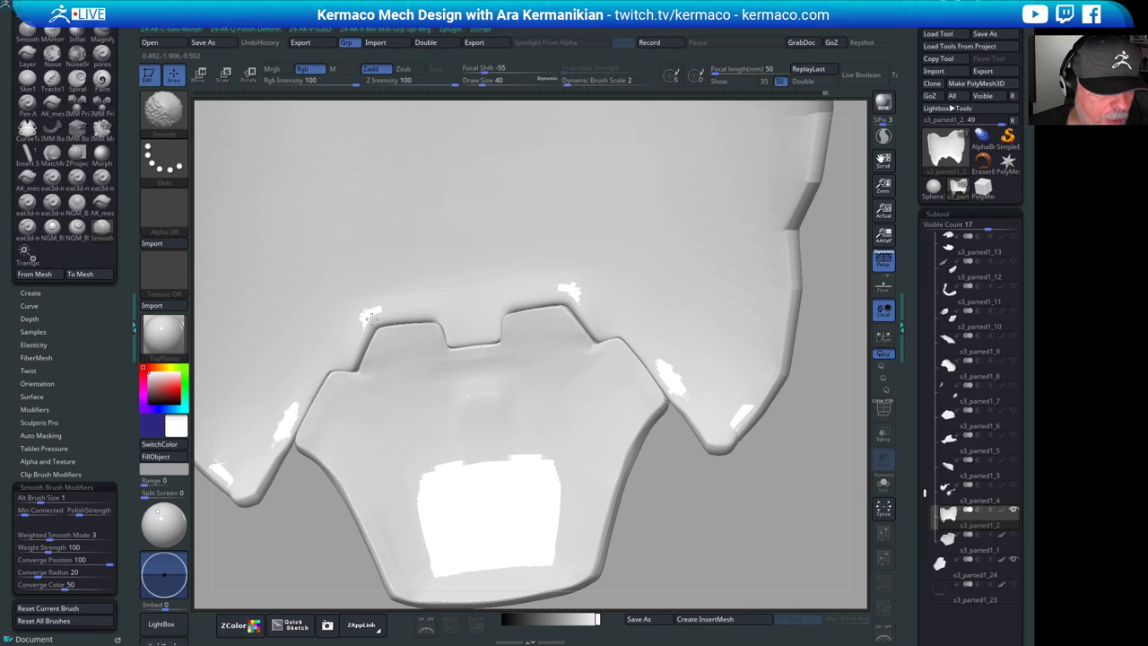
shift+drag(354, 352, 355, 368)
drag(349, 361, 348, 356)
- Switch to the hPolish brush and polish the panel's inner surface along the recess edges and outer step corners
drag(684, 547, 543, 318)
key(space)
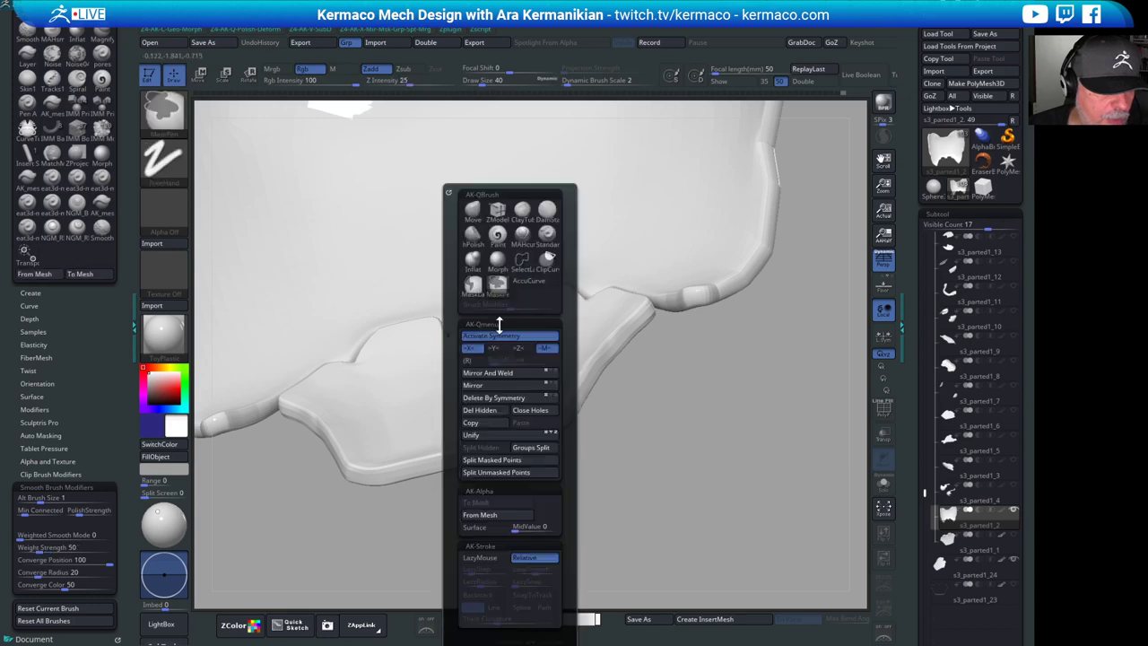
click(502, 337)
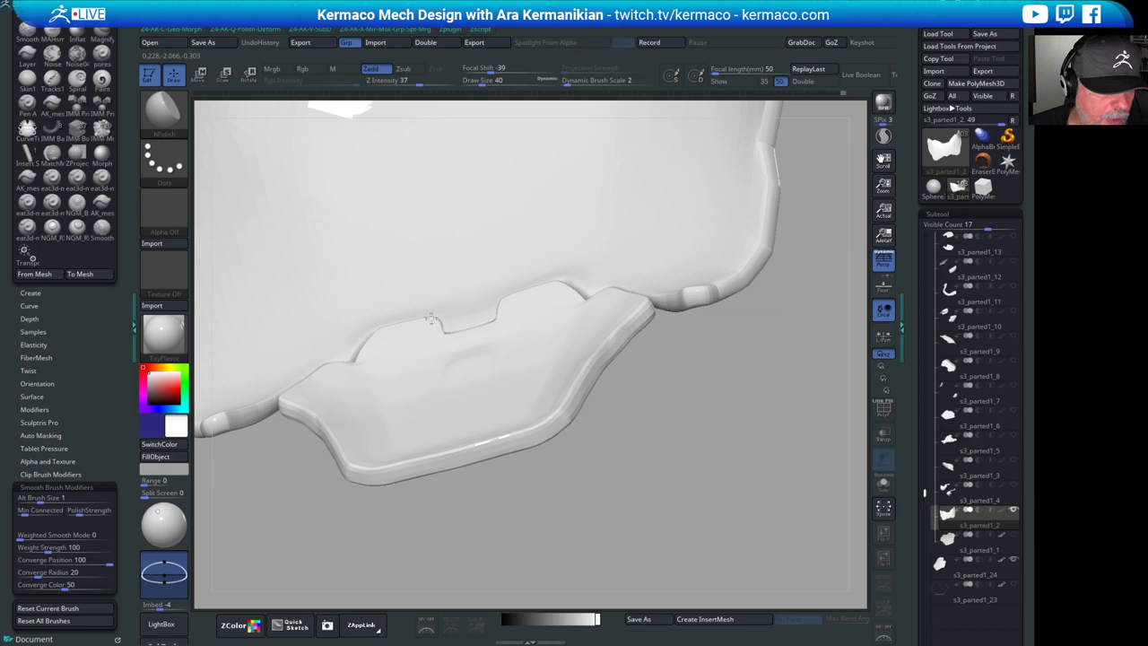
right_drag(613, 323, 618, 377)
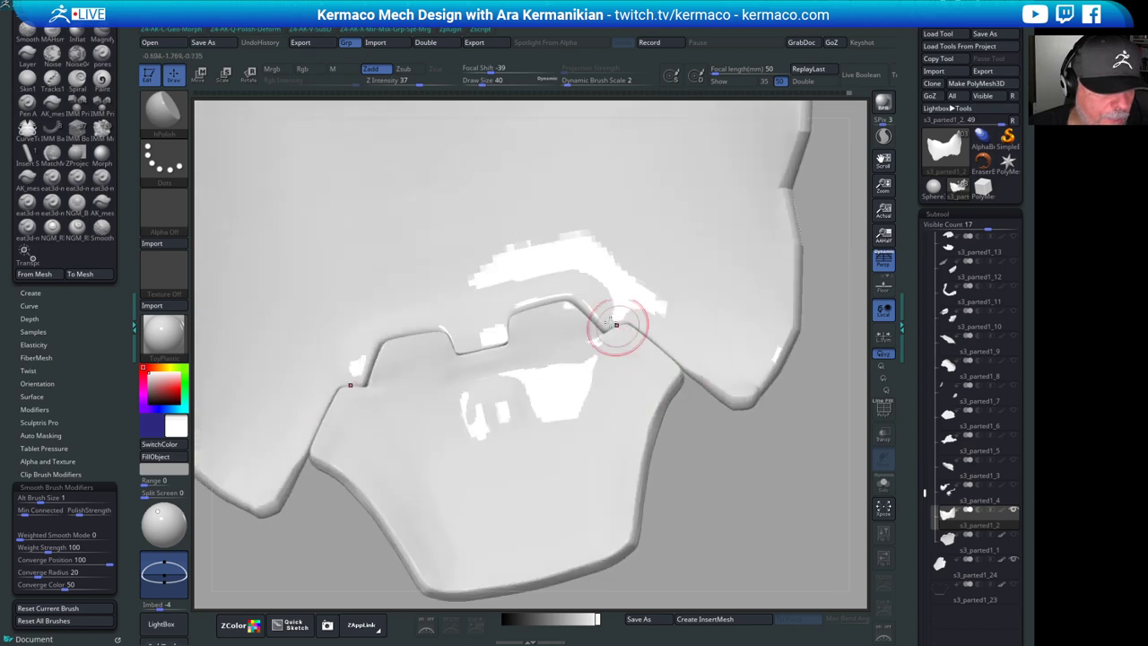
drag(587, 294, 579, 305)
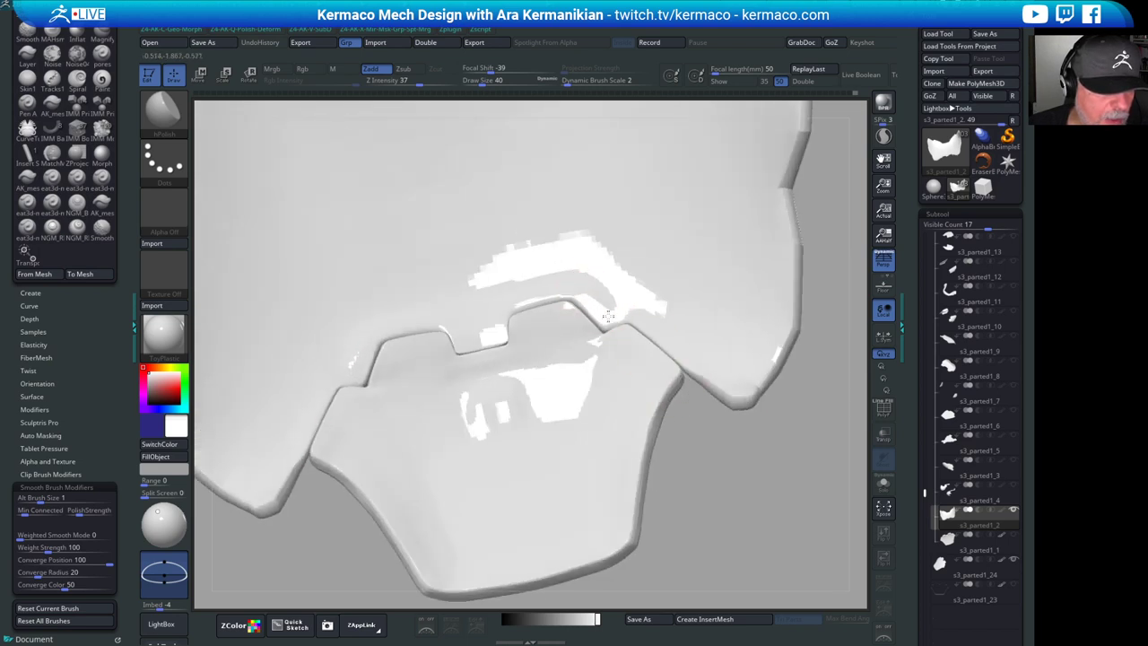
- Switch to the Move brush and reshape the recess edges on the panel's inner side, smoothing around the recess corners
right_drag(774, 500, 809, 506)
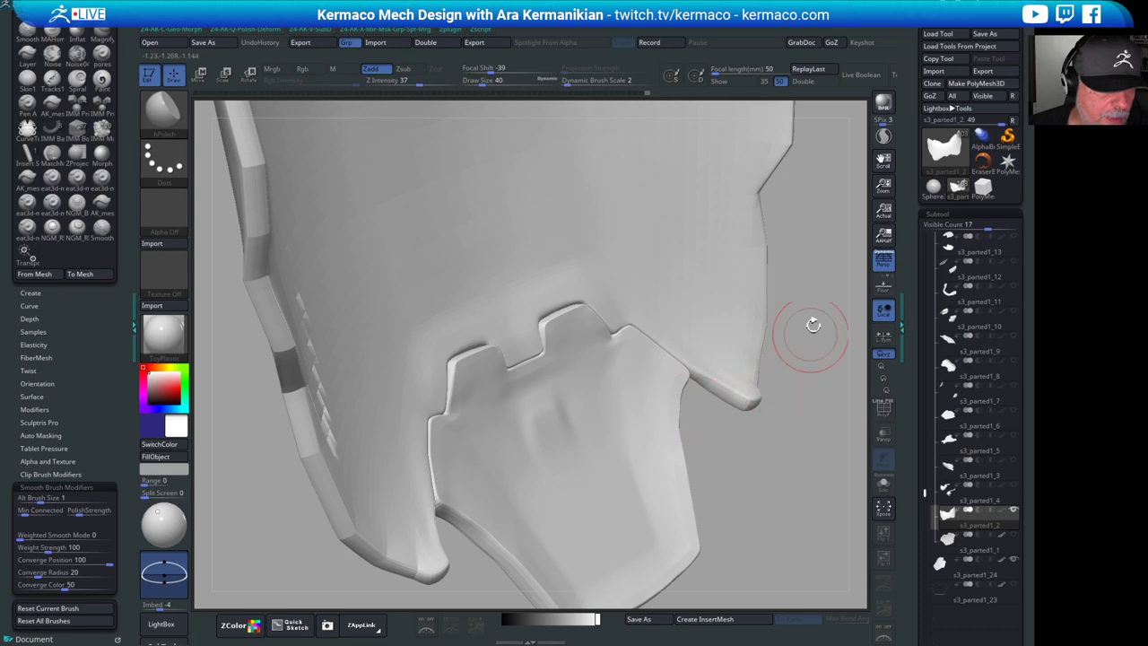
right_drag(810, 325, 786, 363)
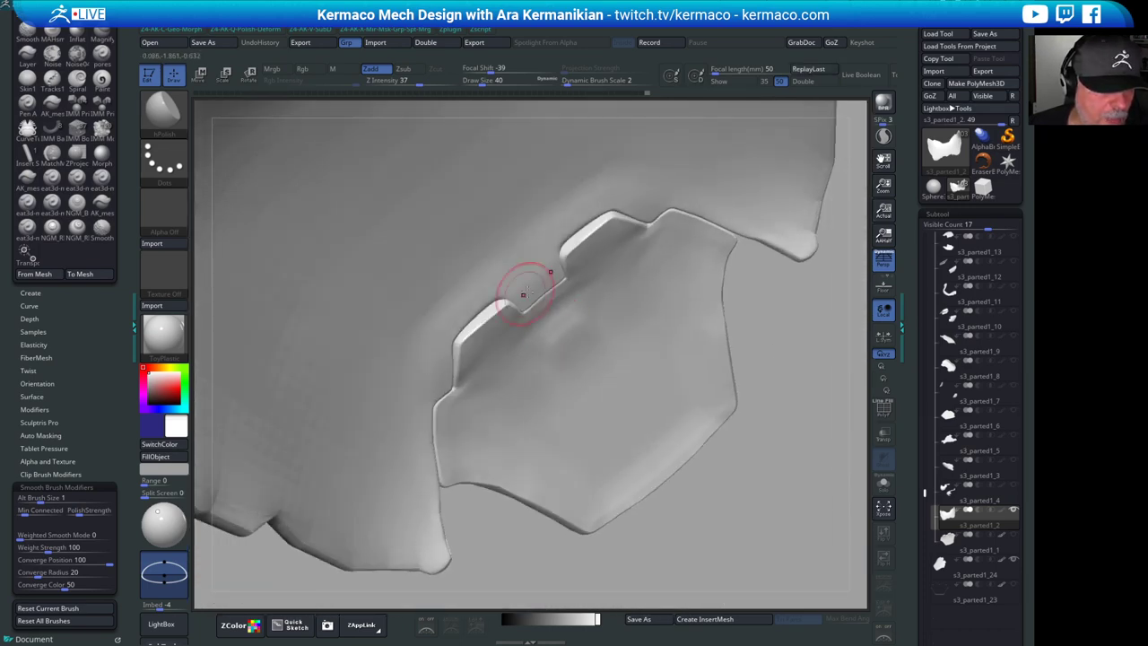
right_drag(814, 403, 485, 355)
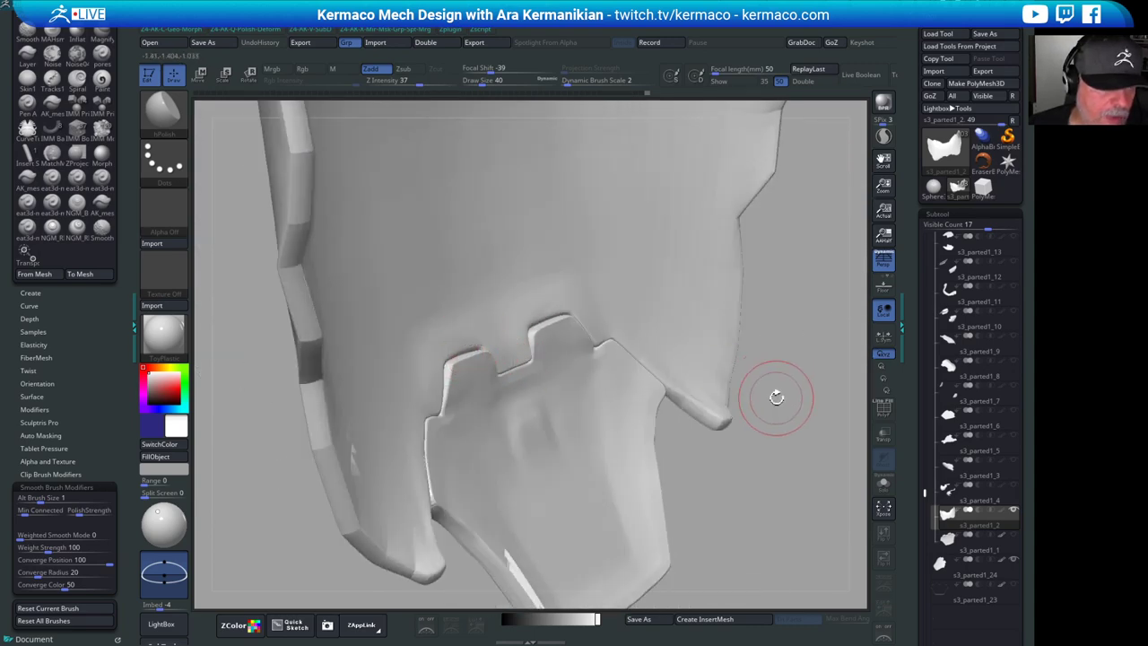
right_drag(813, 425, 789, 464)
key(ctrl+space)
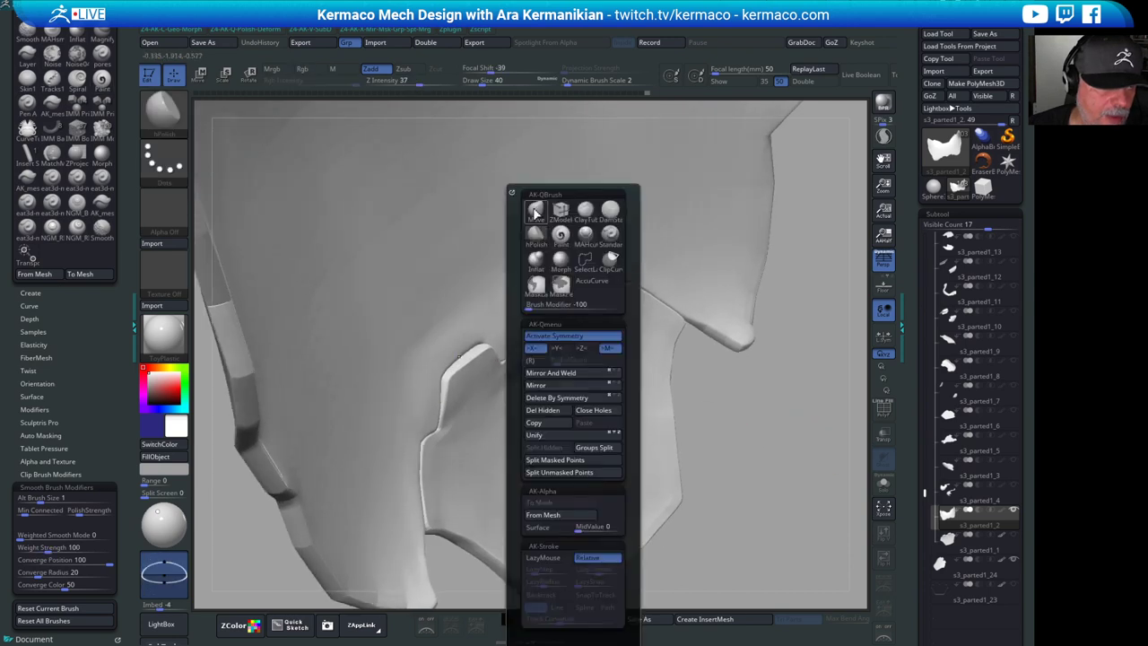
click(535, 210)
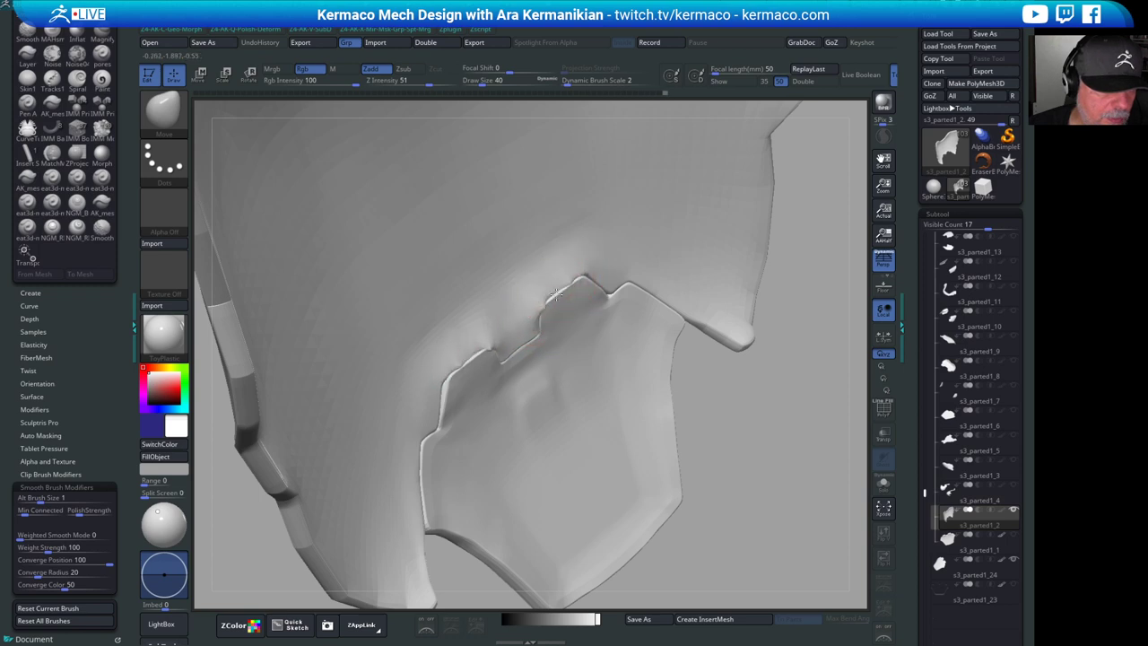
key(shift)
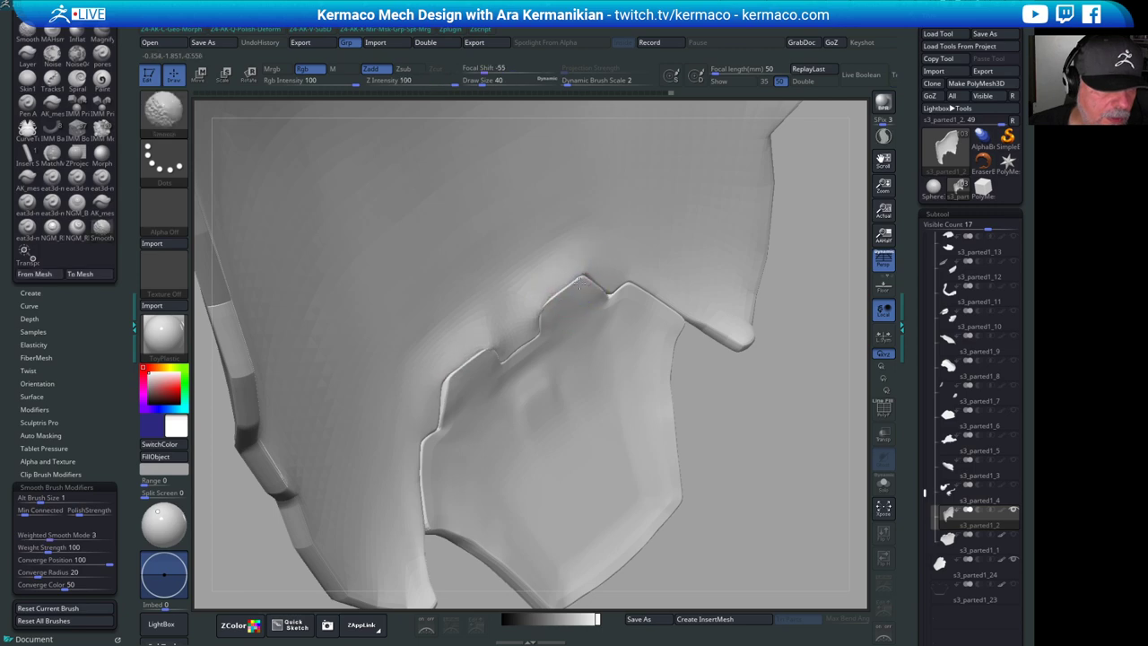
mouse_move(856, 438)
mouse_down()
mouse_move(810, 446)
mouse_move(820, 508)
mouse_move(830, 474)
mouse_move(696, 386)
mouse_up()
key(shift)
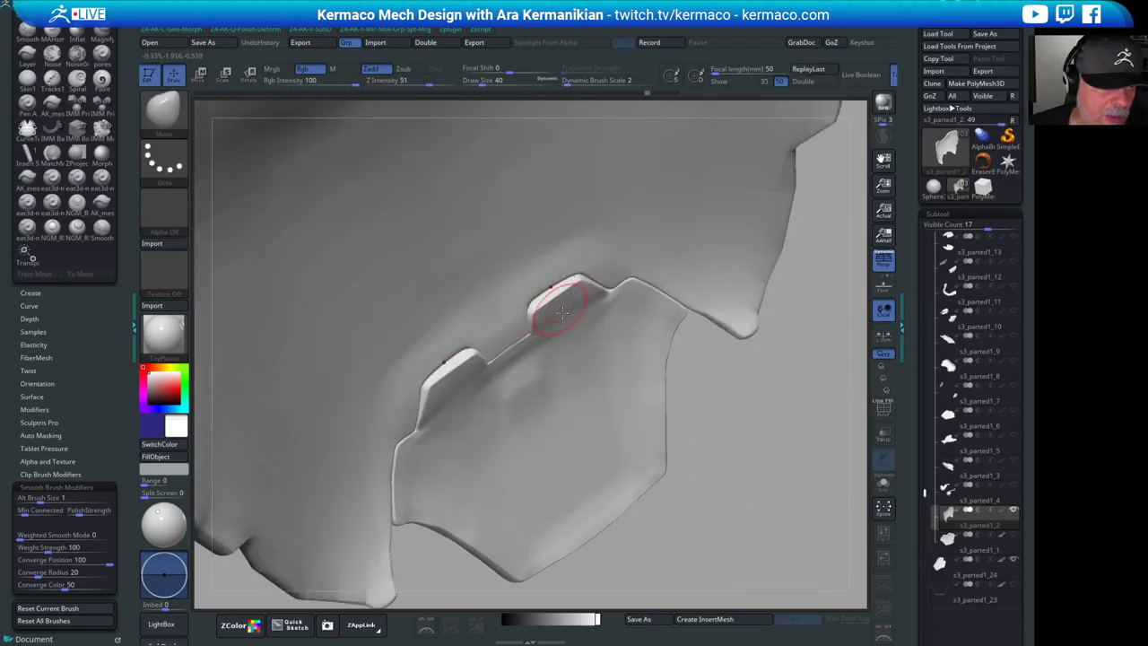
drag(743, 440, 619, 404)
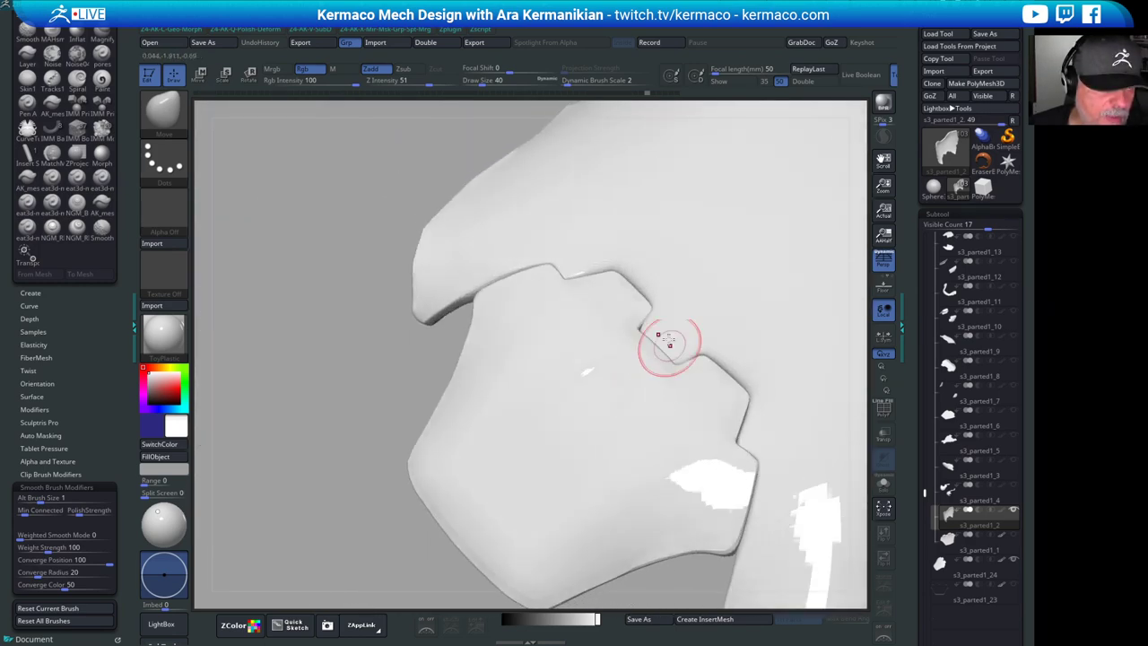
drag(284, 456, 395, 242)
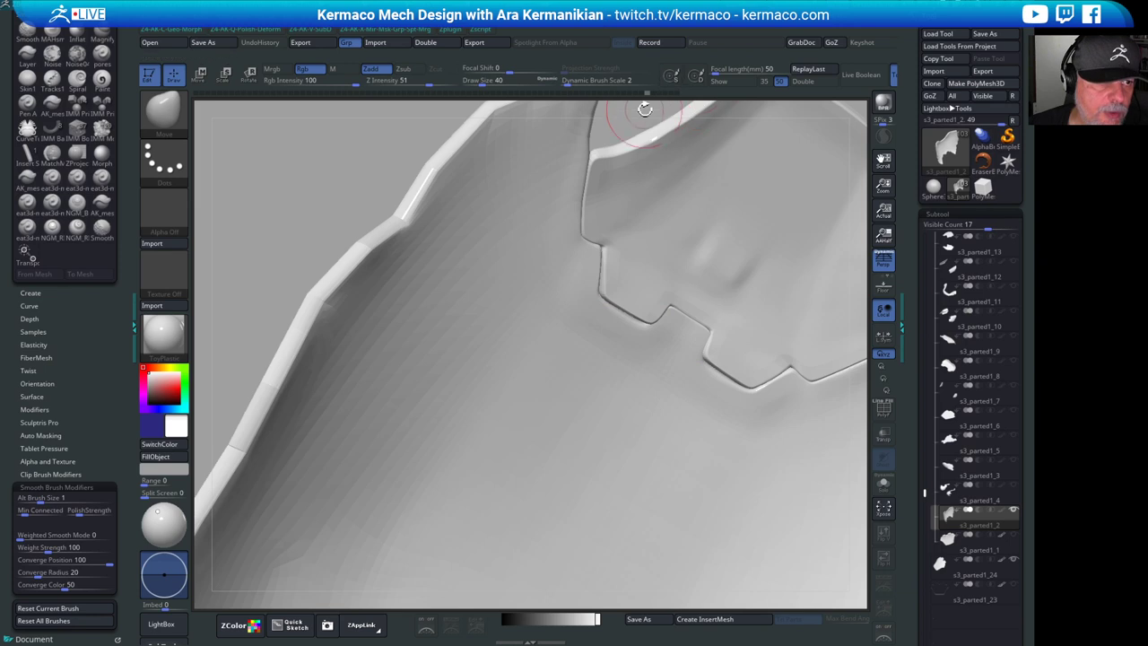
- Show subtool s3_parted1_23 and check the panel's fit around the plate's stepped outline from several angles
alt+drag(644, 107, 731, 434)
click(994, 588)
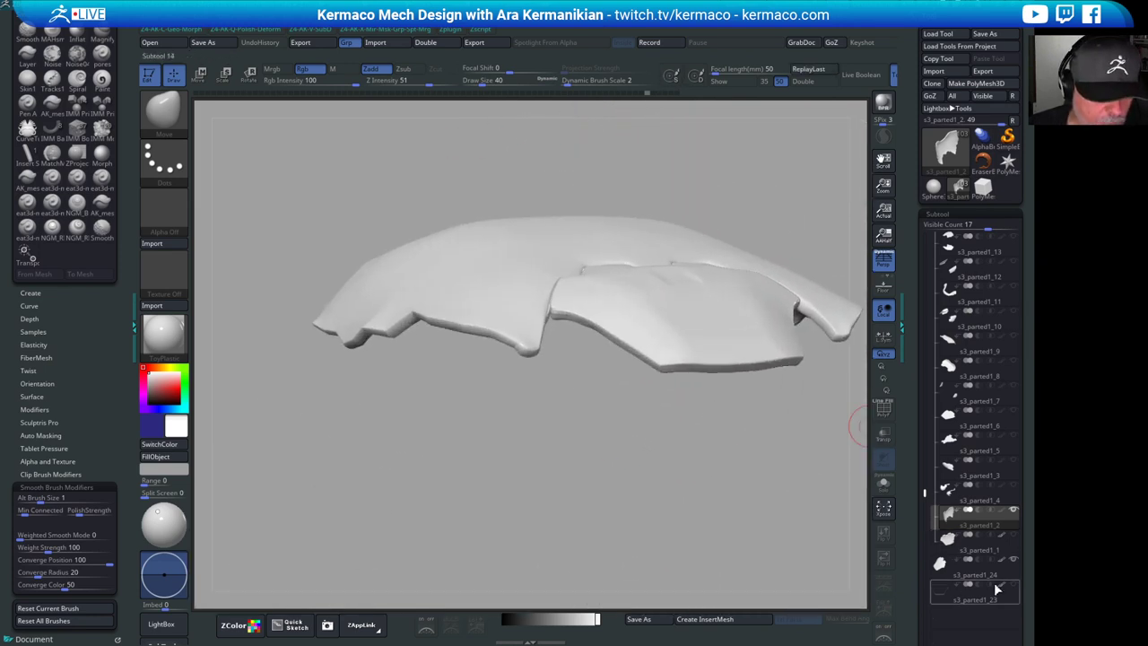
click(1014, 586)
drag(723, 550, 682, 338)
mouse_move(680, 337)
right_down()
mouse_move(725, 505)
mouse_move(705, 494)
mouse_move(733, 479)
mouse_move(733, 549)
mouse_move(741, 436)
mouse_move(808, 508)
mouse_move(712, 546)
mouse_move(743, 539)
mouse_move(719, 425)
mouse_move(763, 439)
mouse_move(723, 451)
mouse_move(773, 473)
right_up()
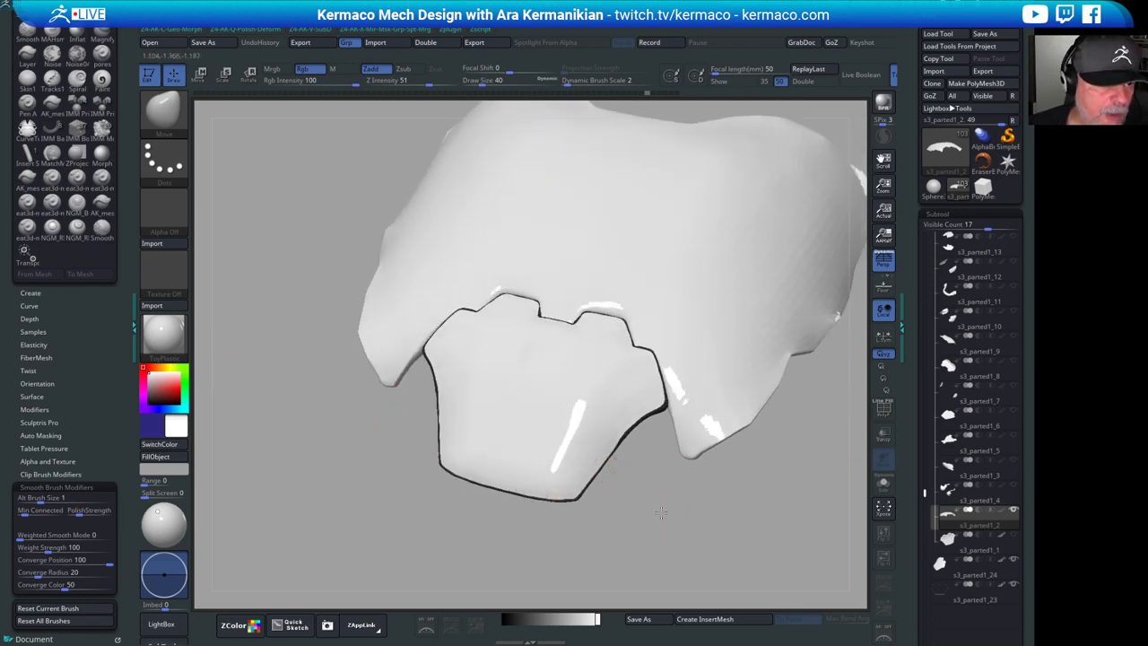
right_drag(660, 512, 628, 433)
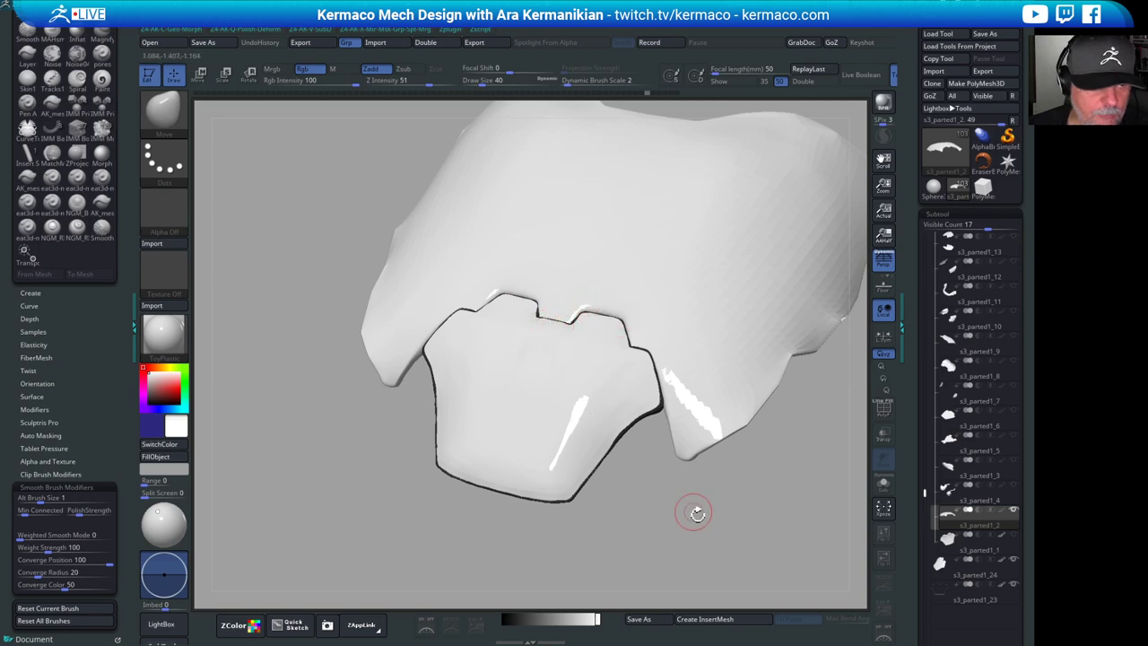
right_drag(697, 513, 675, 456)
mouse_move(431, 363)
right_down()
mouse_move(655, 269)
mouse_move(797, 467)
mouse_move(786, 519)
mouse_move(674, 403)
right_up()
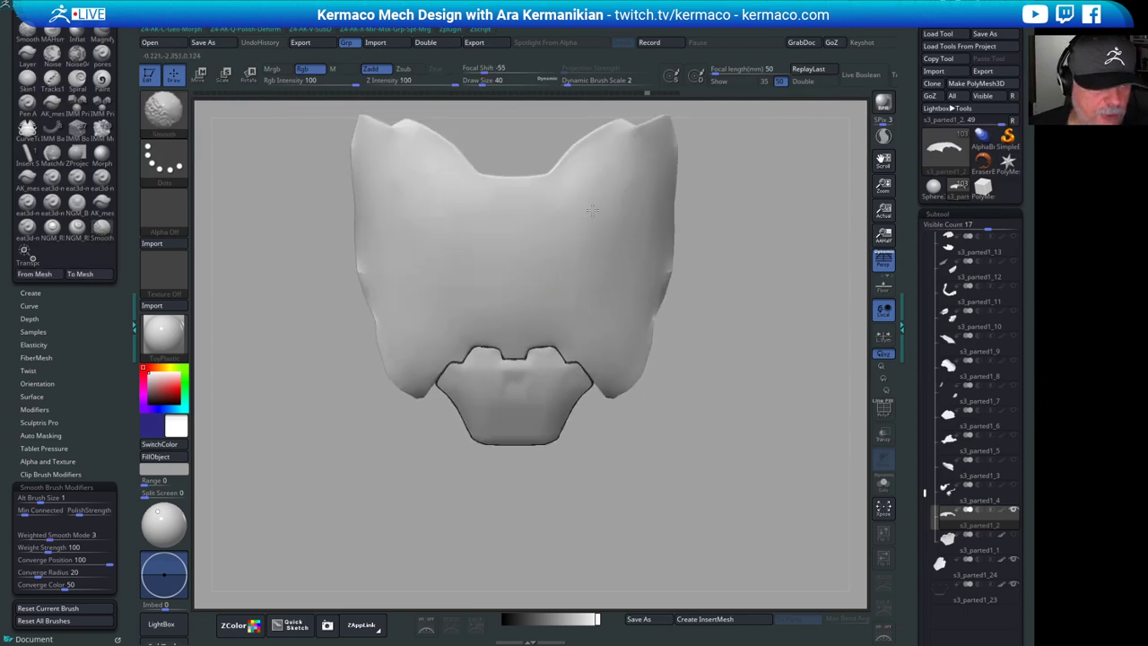
- Switch to the hPolish brush, set the draw size to 95, and polish the panel's outer surface above the plate
drag(682, 398, 626, 316)
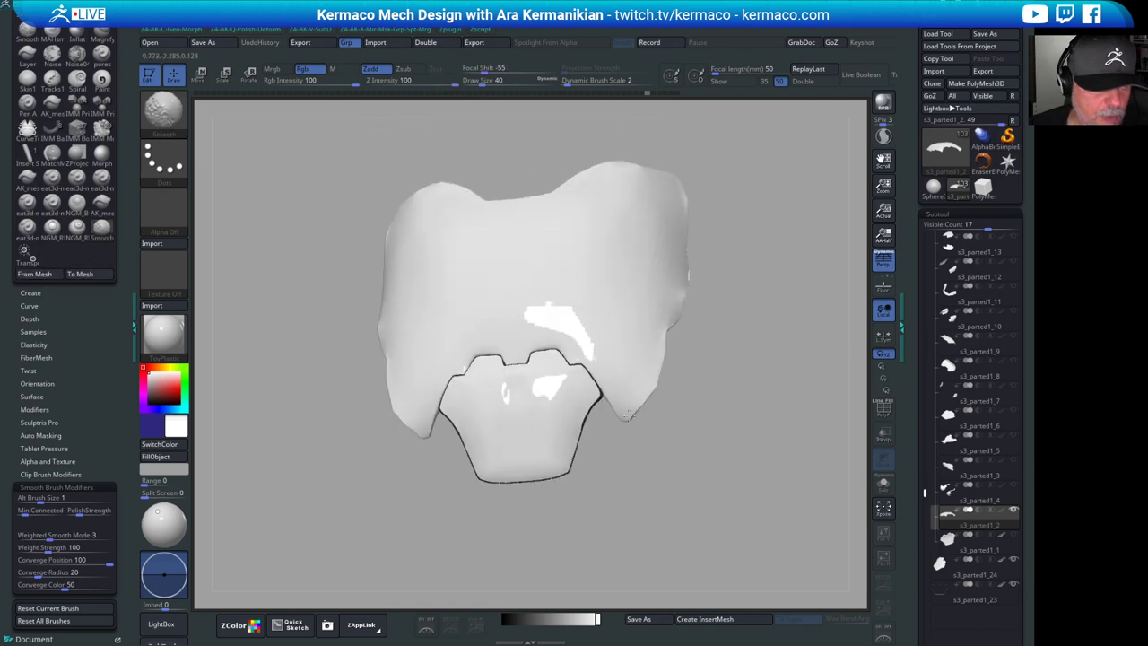
drag(725, 406, 756, 415)
key(ctrl+q)
click(611, 249)
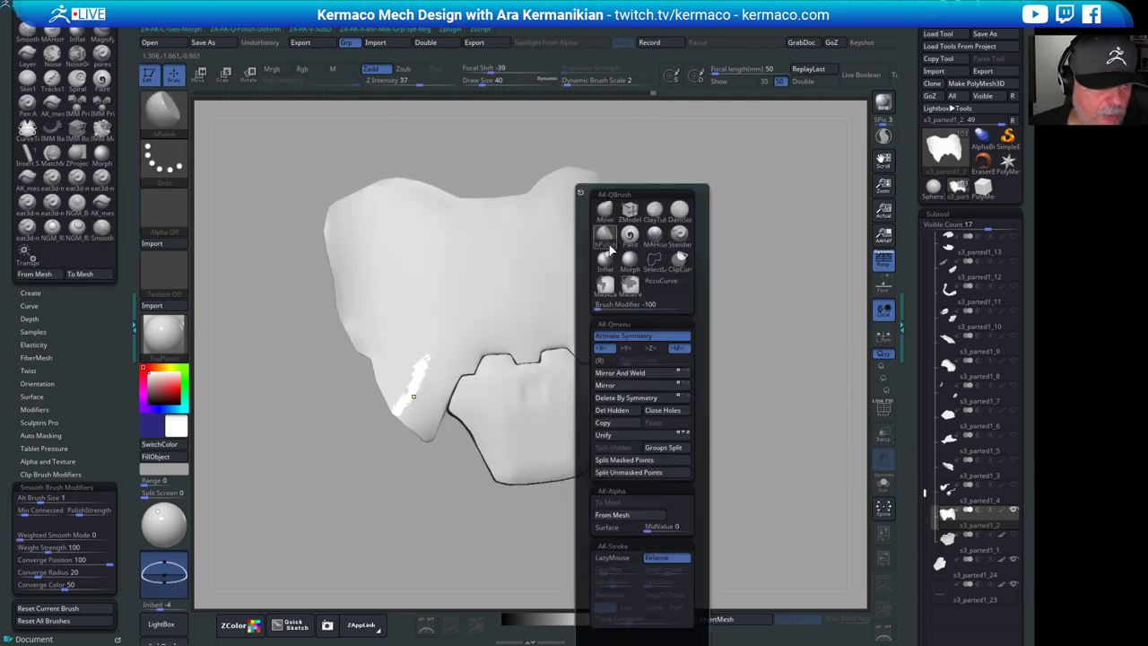
key(s)
mouse_move(619, 336)
mouse_down()
mouse_move(630, 332)
mouse_move(616, 333)
mouse_move(621, 350)
mouse_up()
drag(603, 348, 580, 320)
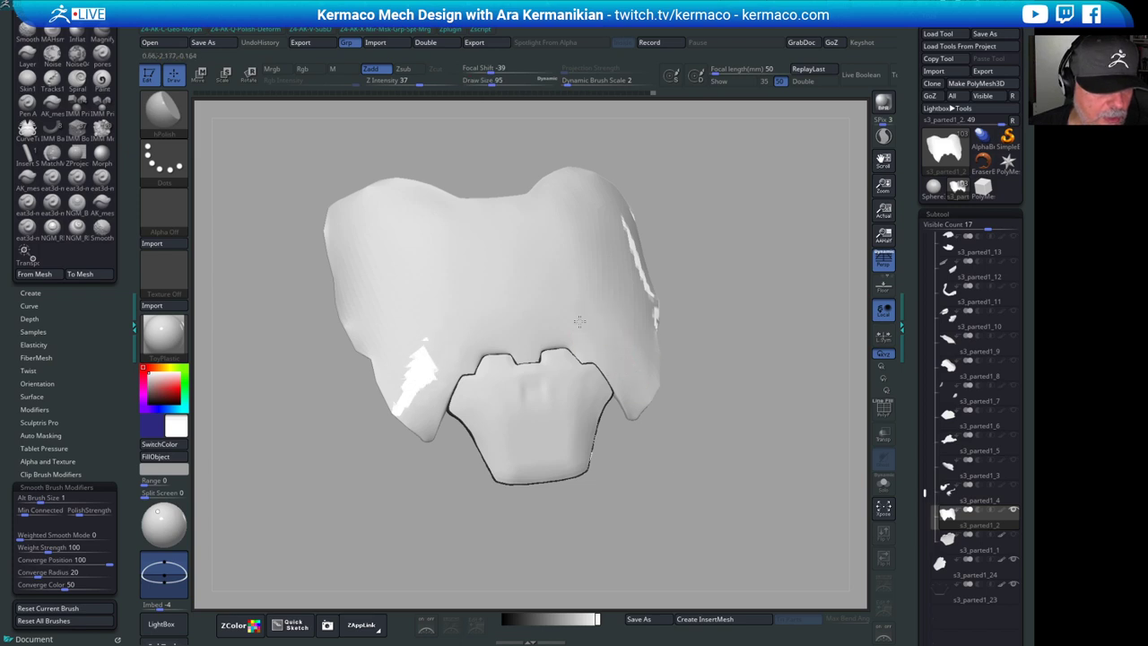
drag(787, 414, 879, 466)
drag(584, 300, 587, 309)
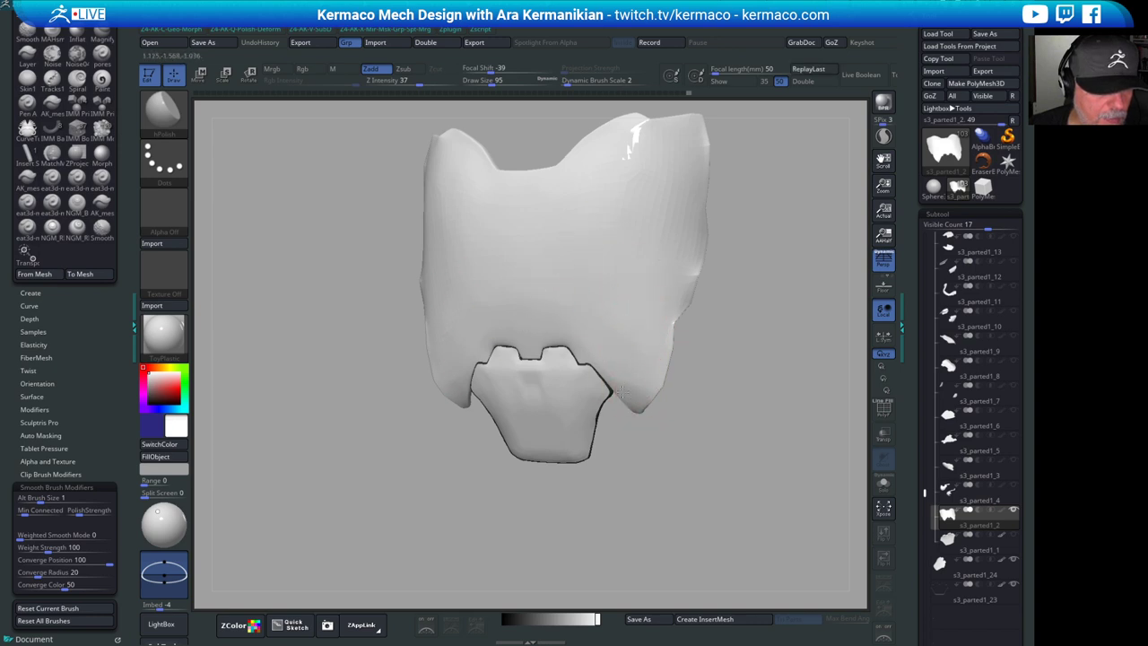
- Polish the panel's outer side surface down into the pointed lower lobe beside the plate
drag(728, 434, 714, 431)
drag(652, 327, 657, 342)
drag(657, 342, 667, 381)
drag(710, 412, 716, 376)
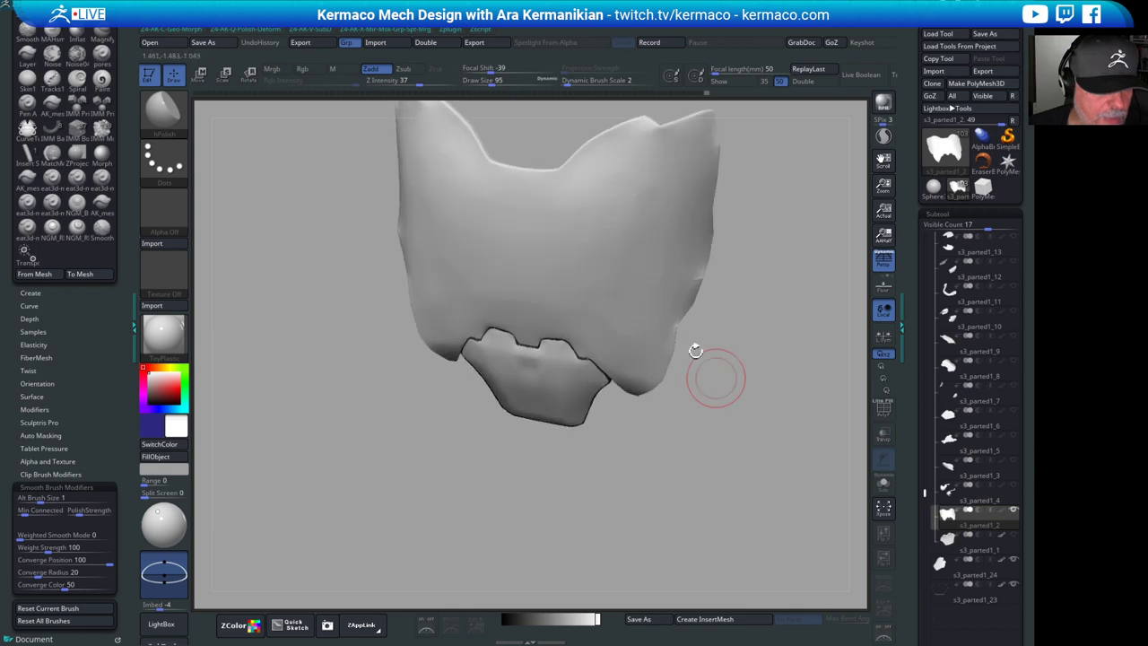
drag(657, 260, 650, 264)
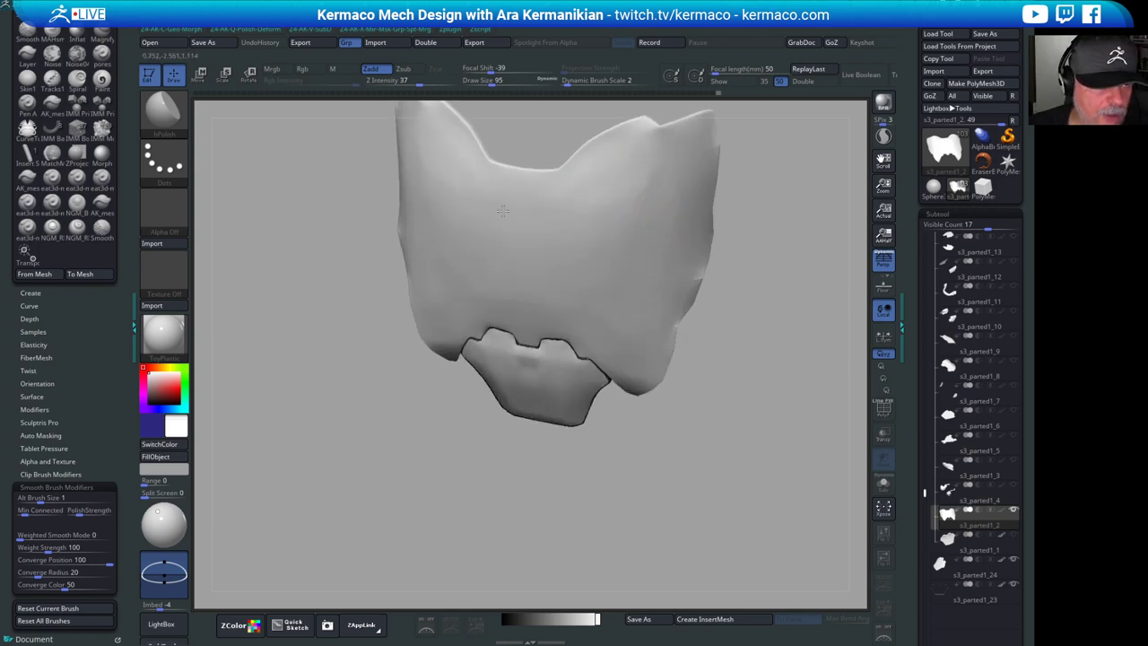
drag(778, 338, 733, 334)
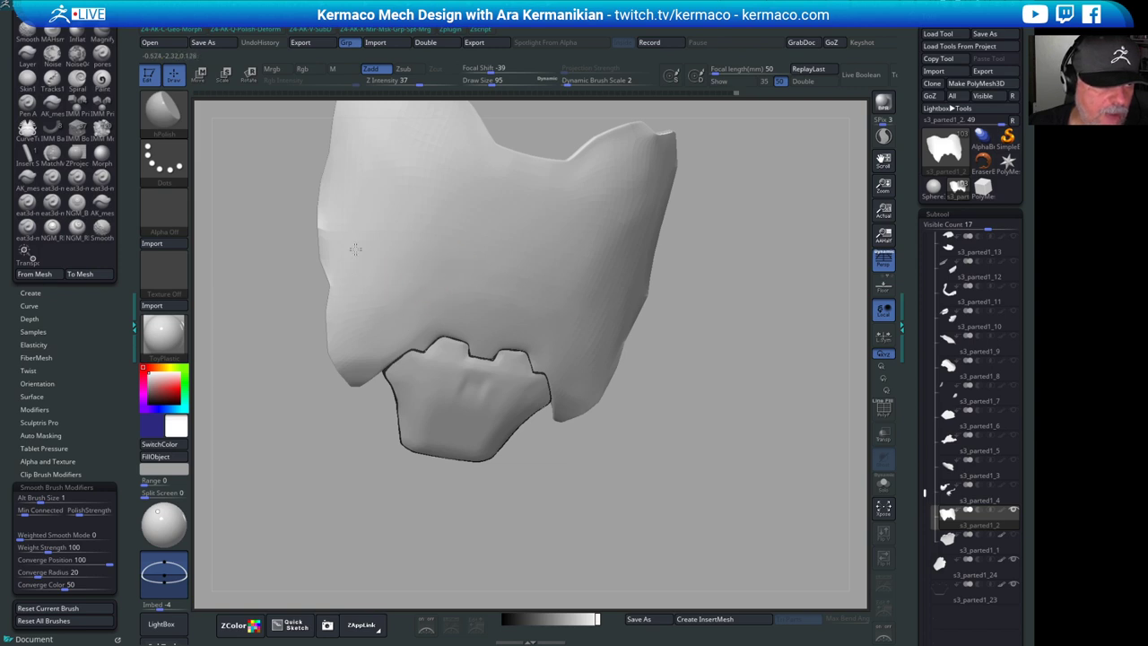
- Polish the outer surface along the panel's stepped side edge and smooth down toward its lower tip
alt+drag(739, 370, 569, 358)
drag(664, 359, 700, 367)
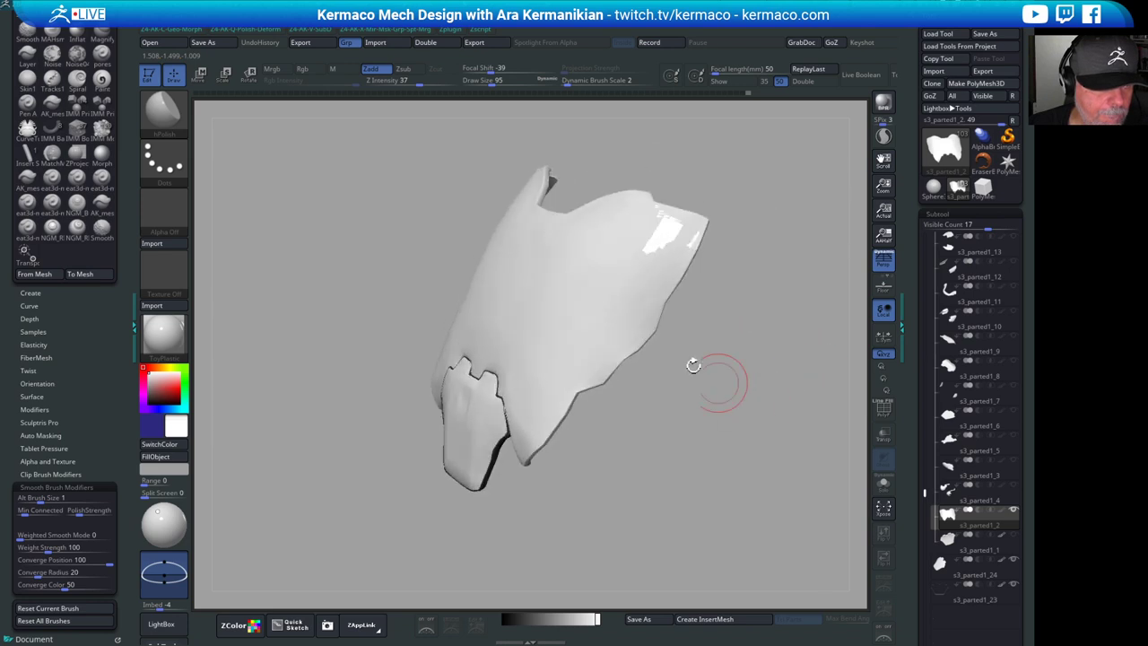
drag(643, 330, 600, 382)
drag(632, 424, 721, 413)
shift+drag(623, 372, 557, 462)
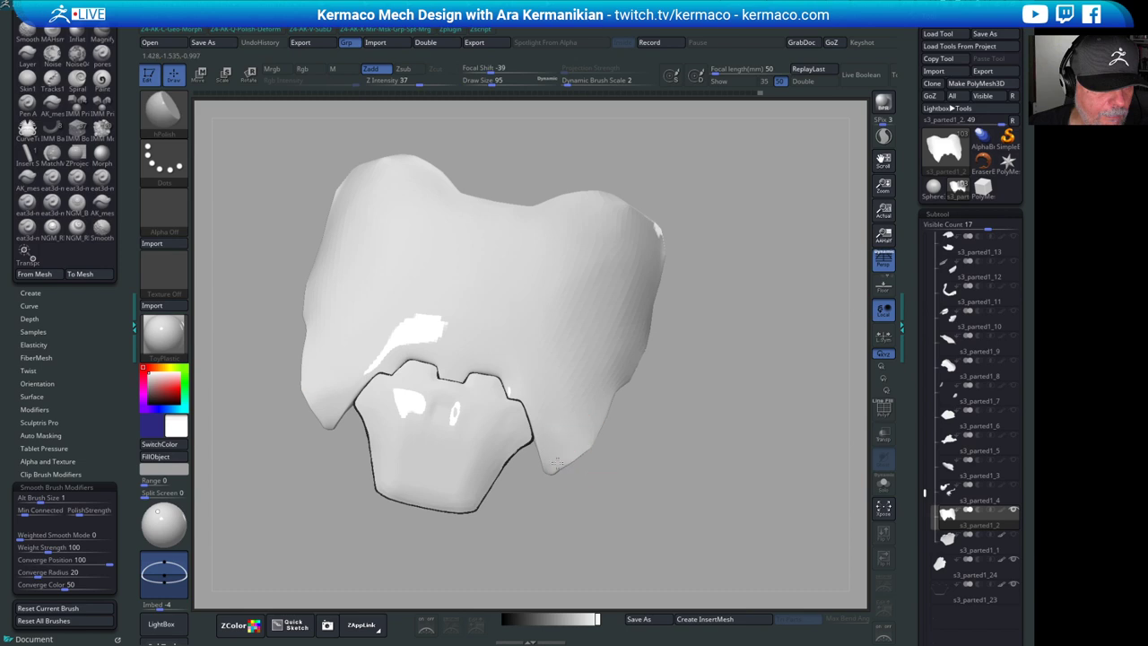
- Polish the middle of the panel's outer surface just above the plate's recesses and central tab
alt+drag(695, 496, 623, 482)
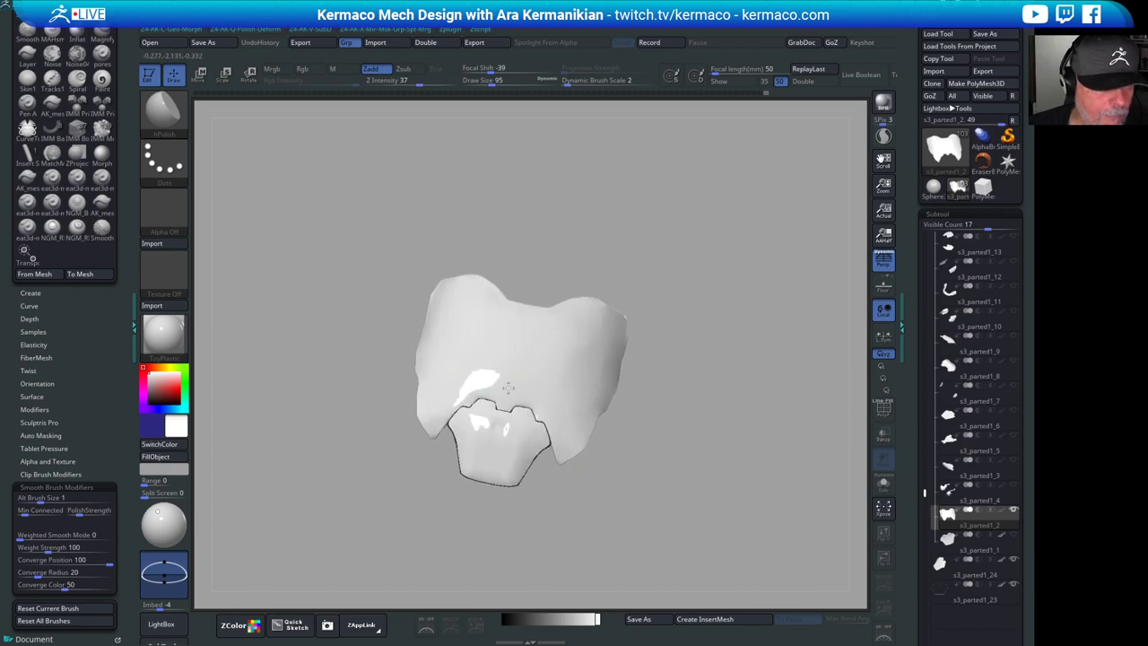
drag(713, 375, 508, 379)
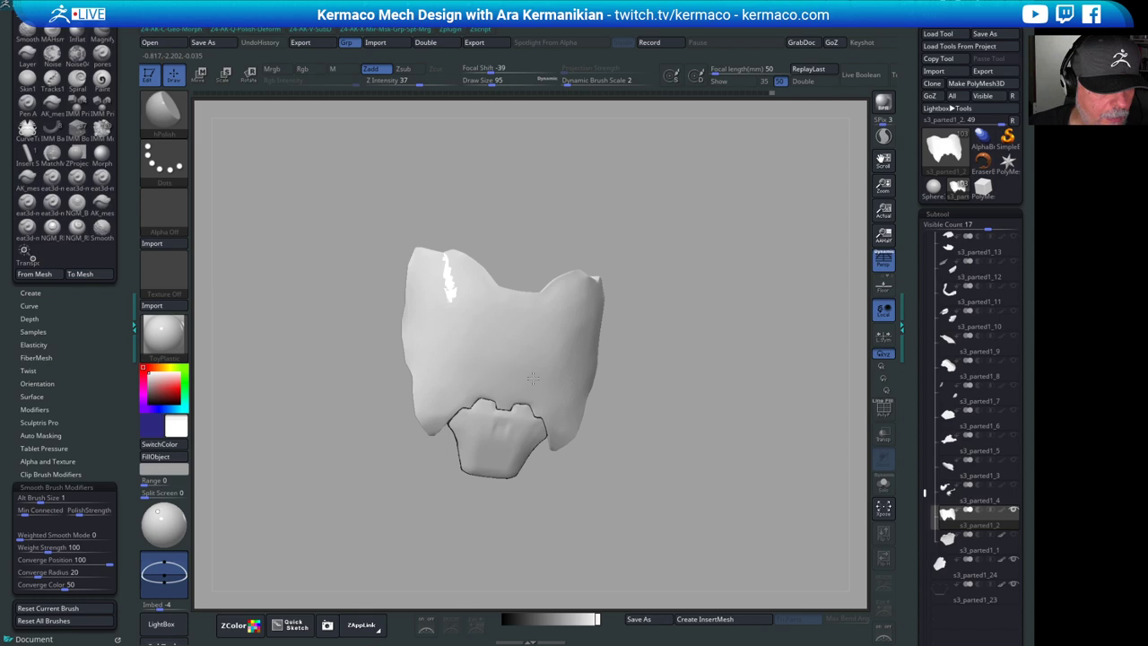
drag(679, 401, 545, 349)
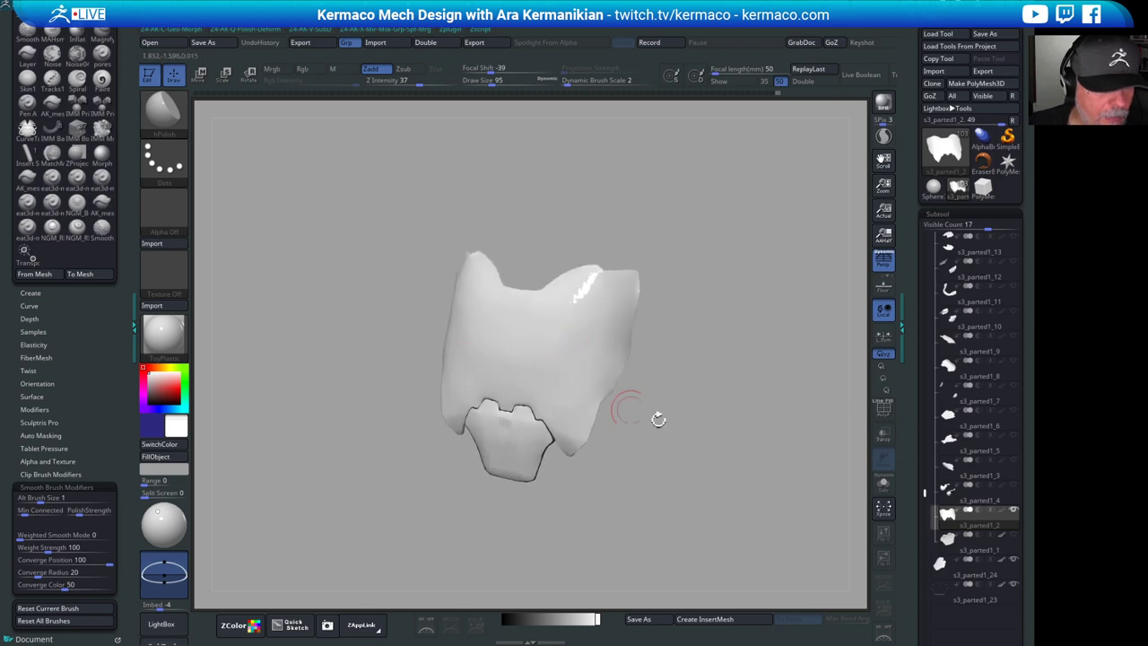
drag(657, 419, 739, 372)
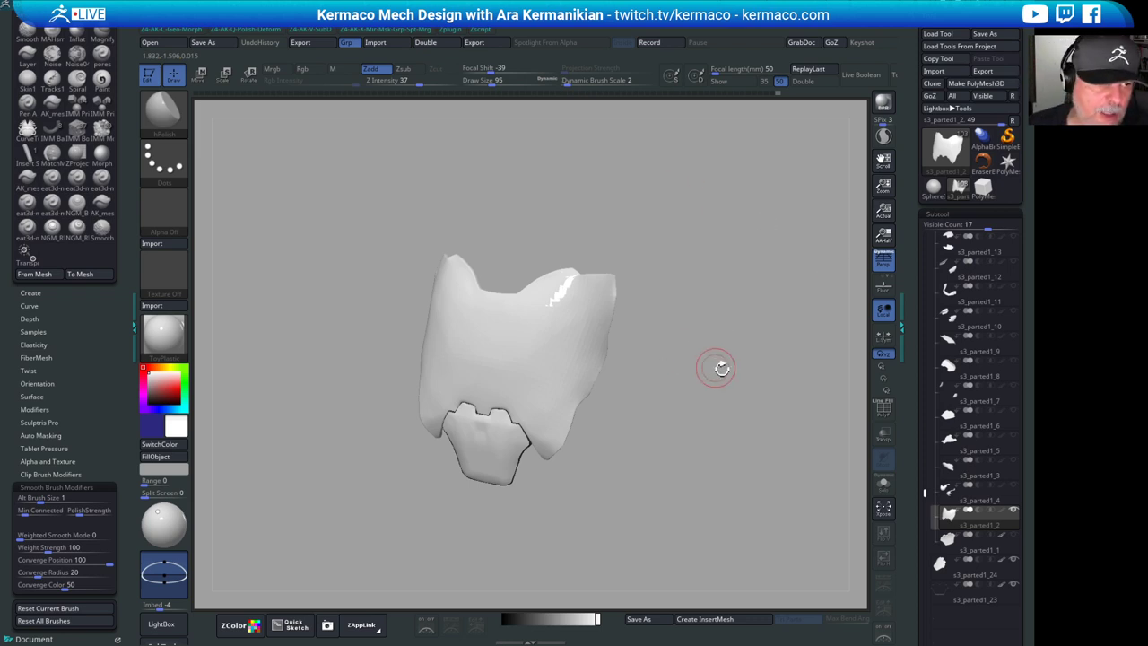
- Set the draw size to 36, then polish and smooth the rim along the panel's stepped side edge
drag(715, 367, 741, 249)
drag(792, 421, 714, 251)
drag(727, 196, 661, 179)
drag(617, 269, 614, 279)
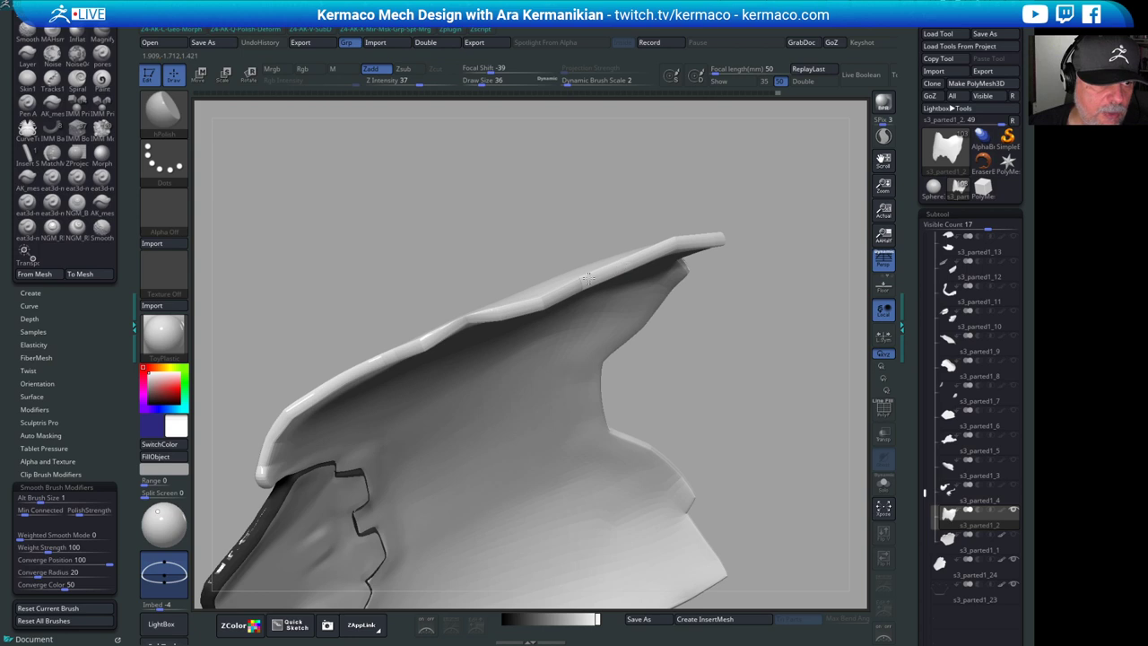
key(shift)
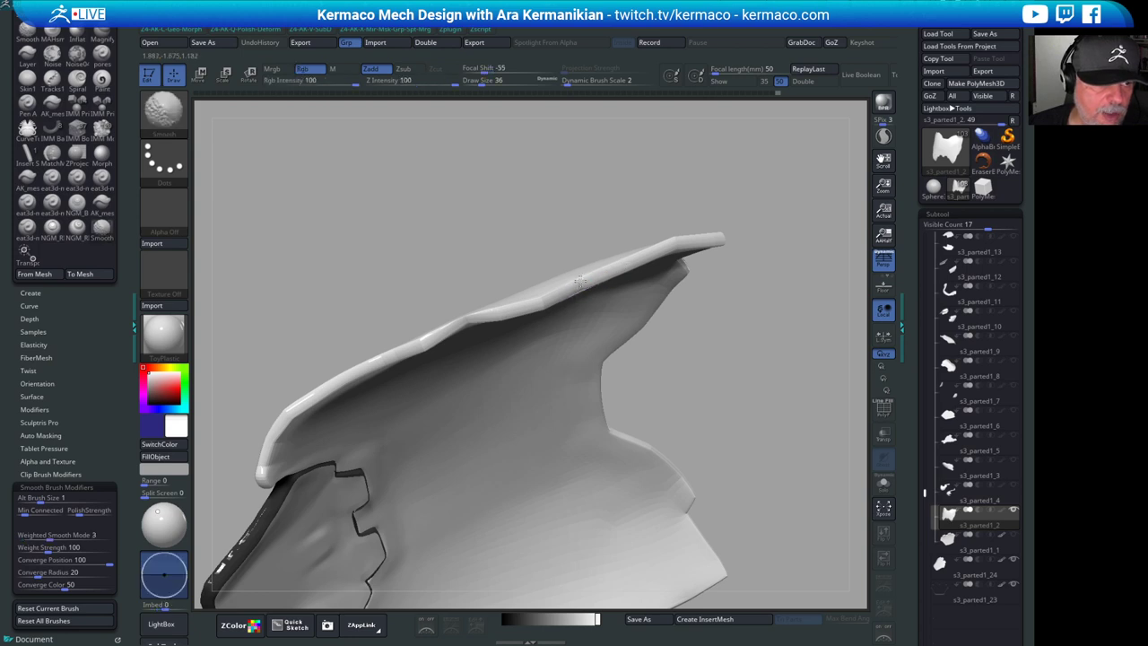
mouse_move(571, 243)
mouse_down()
mouse_move(595, 232)
mouse_move(593, 250)
mouse_up()
mouse_move(612, 351)
mouse_down()
mouse_move(525, 323)
mouse_move(526, 233)
mouse_up()
key(shift)
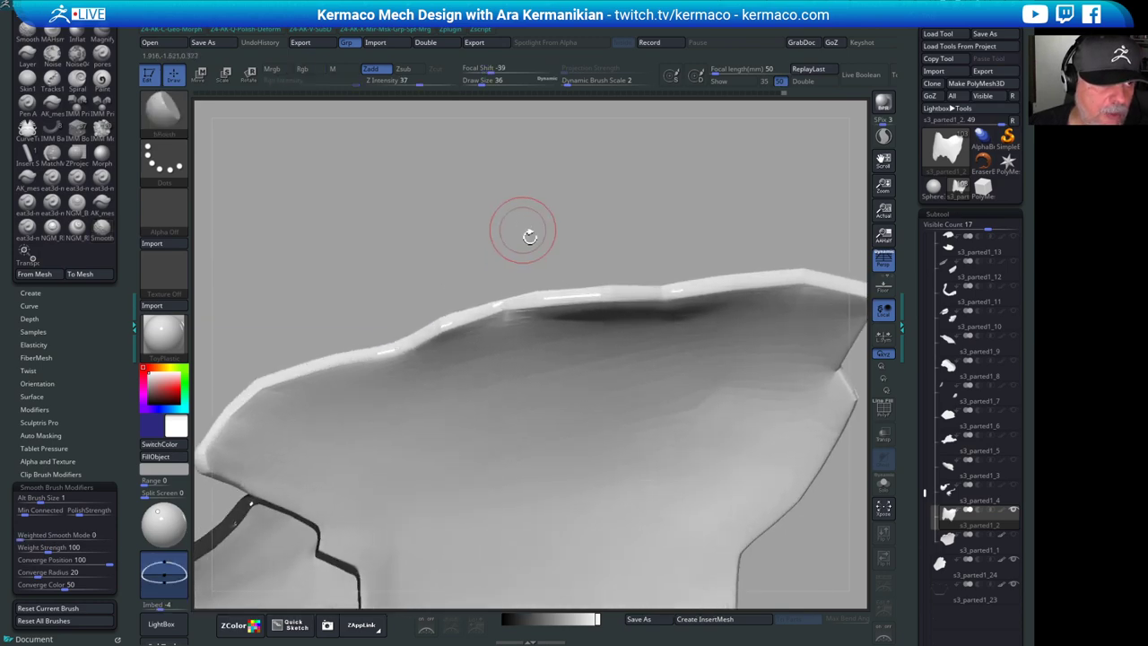
click(158, 117)
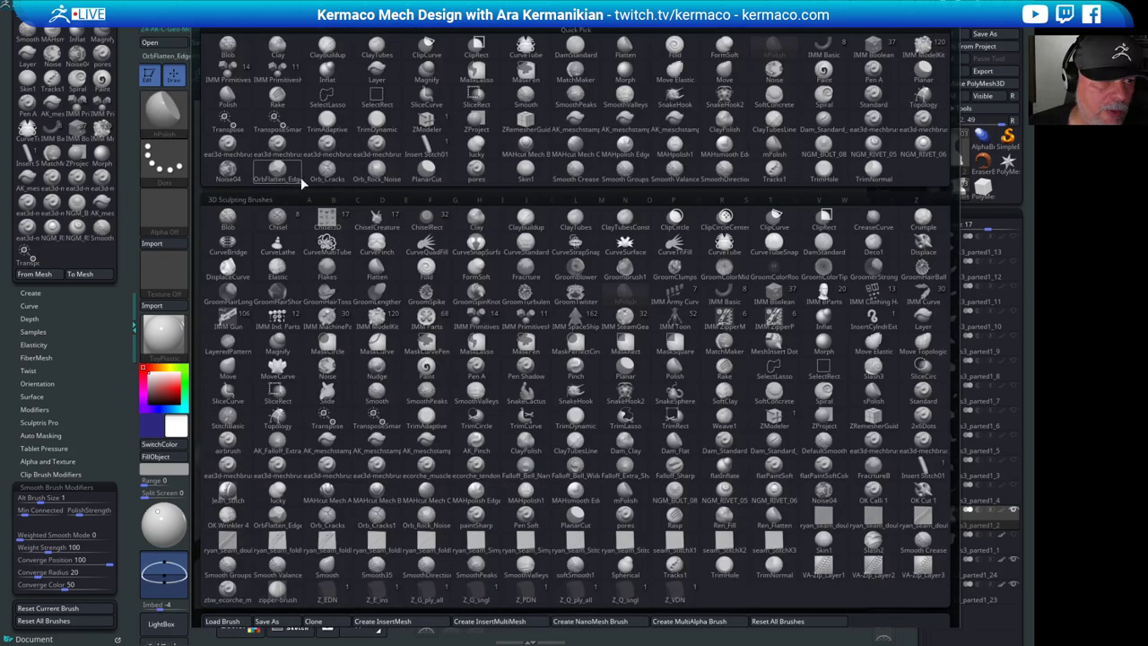
click(869, 177)
drag(554, 244, 545, 250)
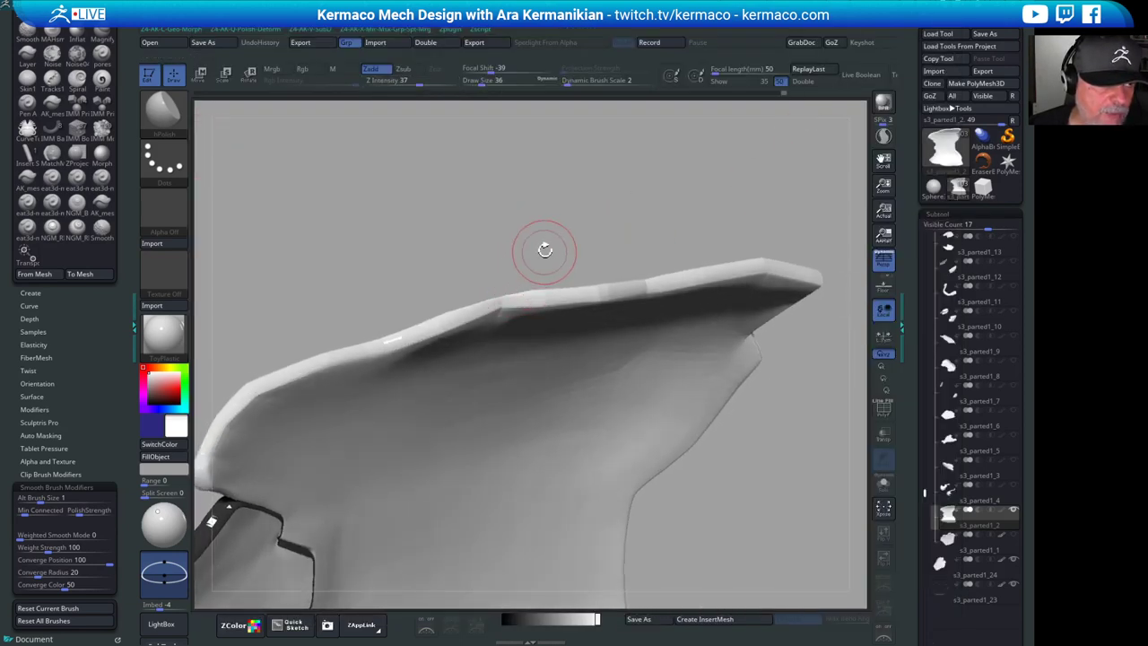
- Use the Move brush to nudge the kinks along the panel's stepped side edge into a cleaner line
key(space)
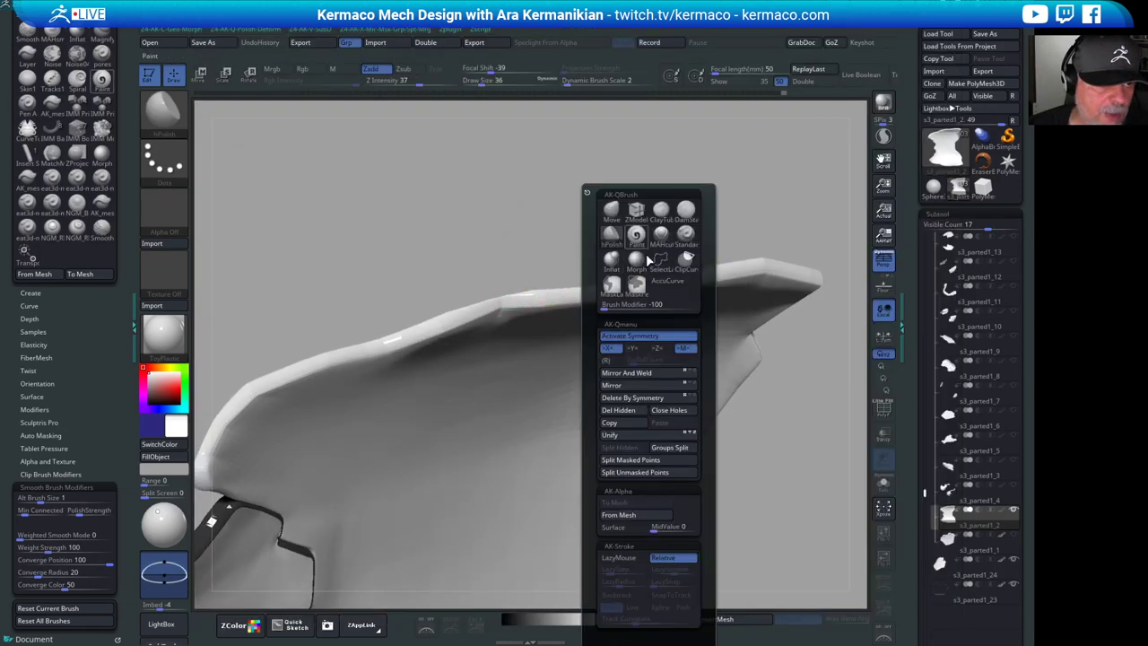
click(612, 212)
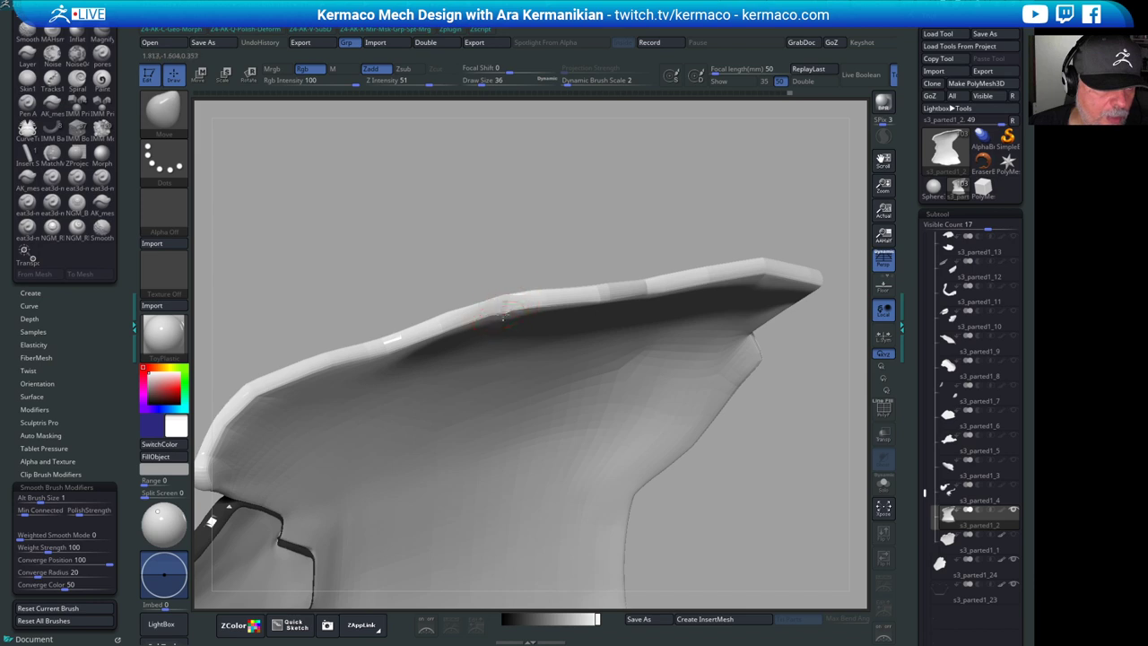
key(shift)
drag(573, 231, 622, 414)
drag(529, 326, 526, 314)
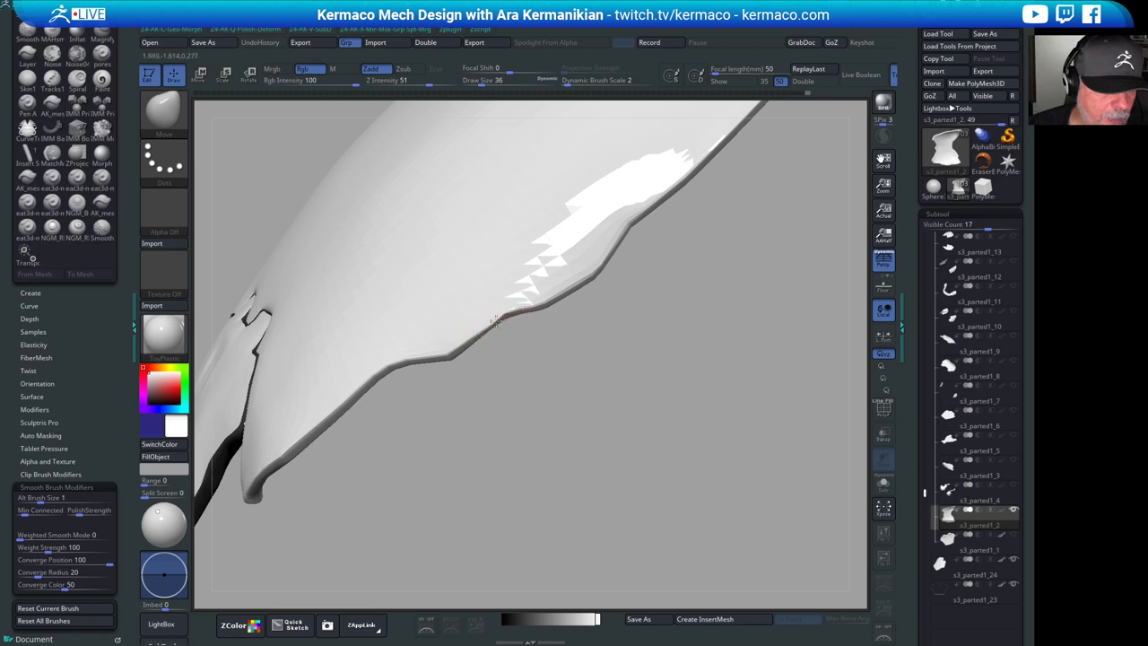
- Smooth the thick rim along the panel's stepped side edge, from both its outer and inner sides
key(shift)
drag(582, 302, 570, 349)
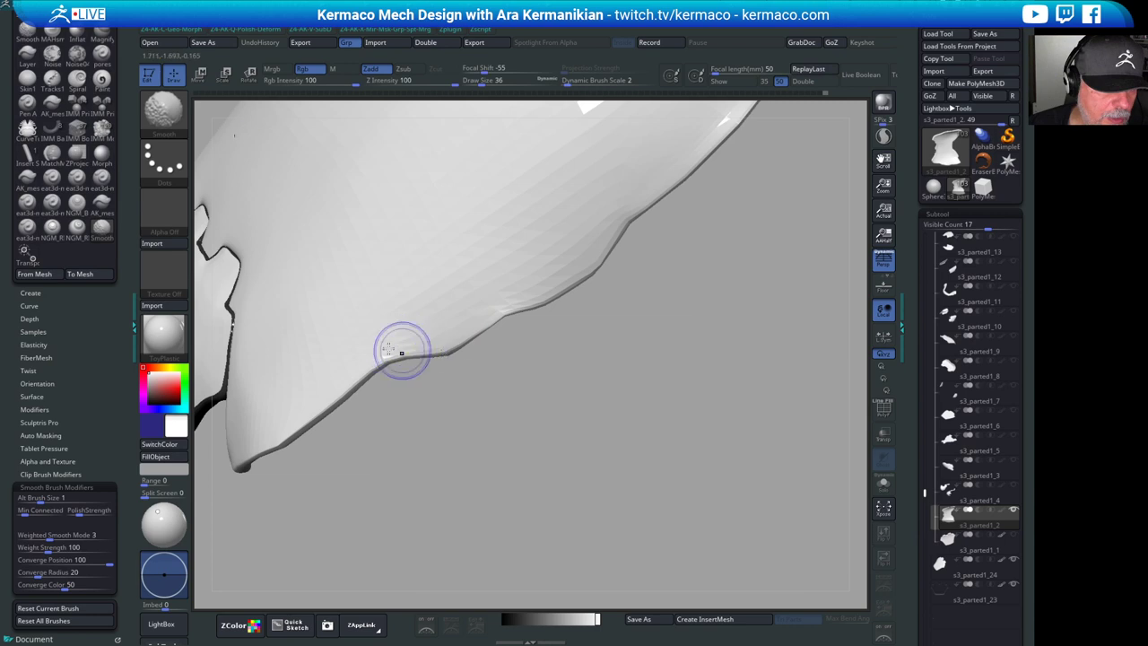
mouse_move(508, 403)
mouse_down()
mouse_move(621, 406)
mouse_move(461, 377)
mouse_move(496, 430)
mouse_move(479, 325)
mouse_move(439, 282)
mouse_up()
mouse_move(374, 343)
shift+mouse_down()
mouse_move(380, 325)
mouse_move(451, 330)
shift+mouse_up()
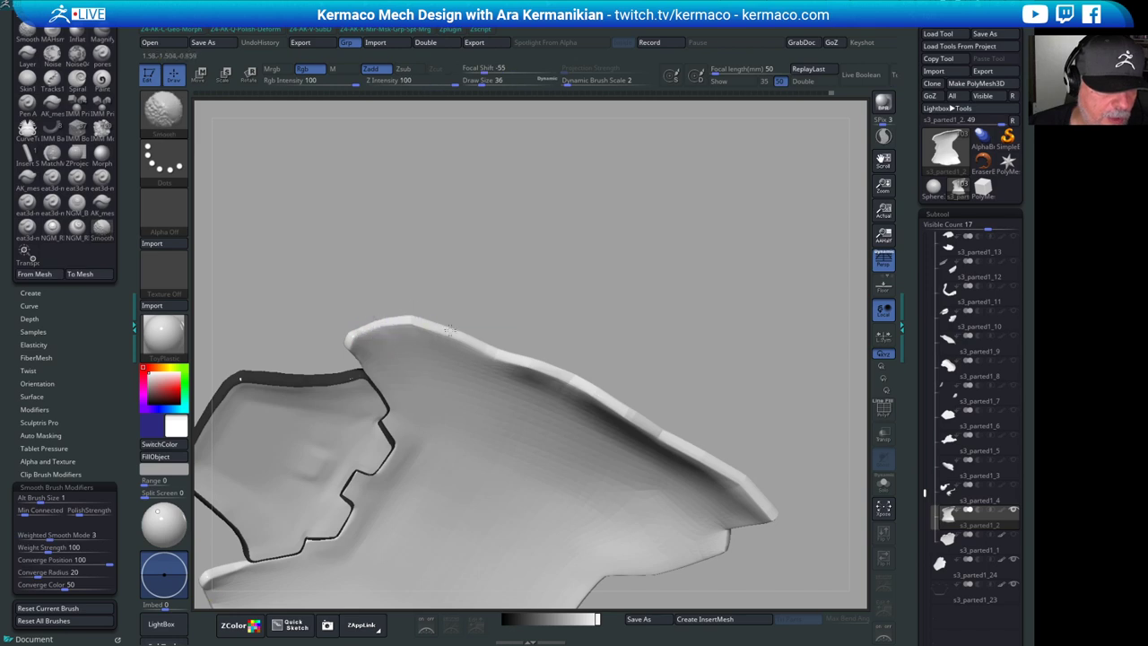
drag(541, 362, 507, 351)
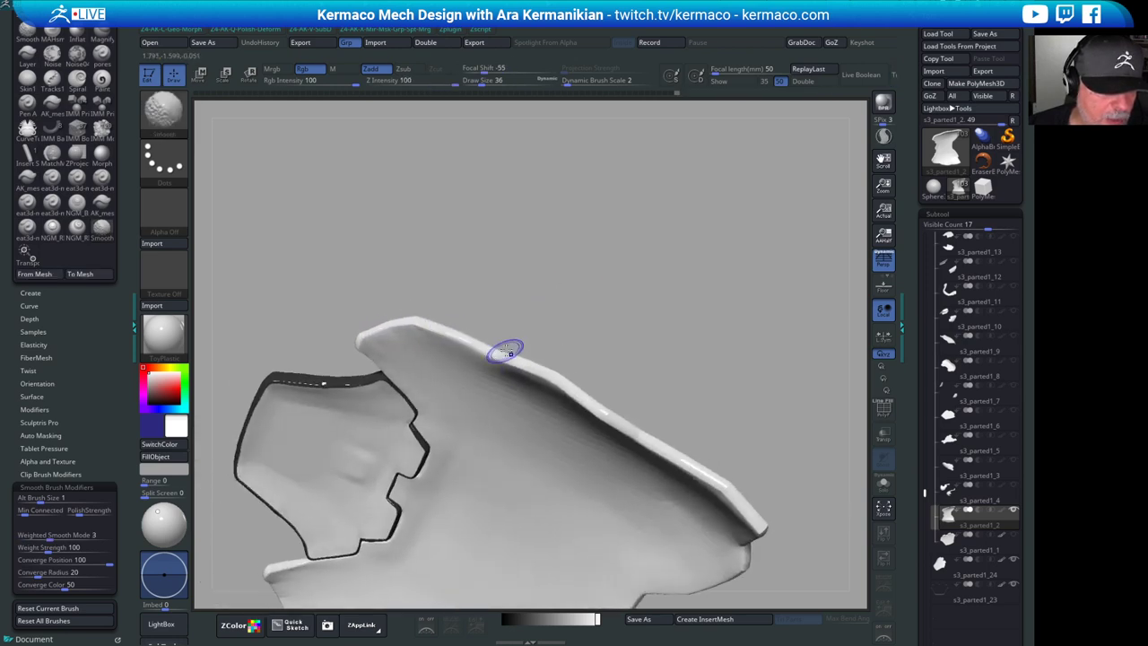
mouse_move(670, 339)
mouse_down()
mouse_move(600, 257)
mouse_move(679, 321)
mouse_up()
shift+drag(546, 377, 468, 352)
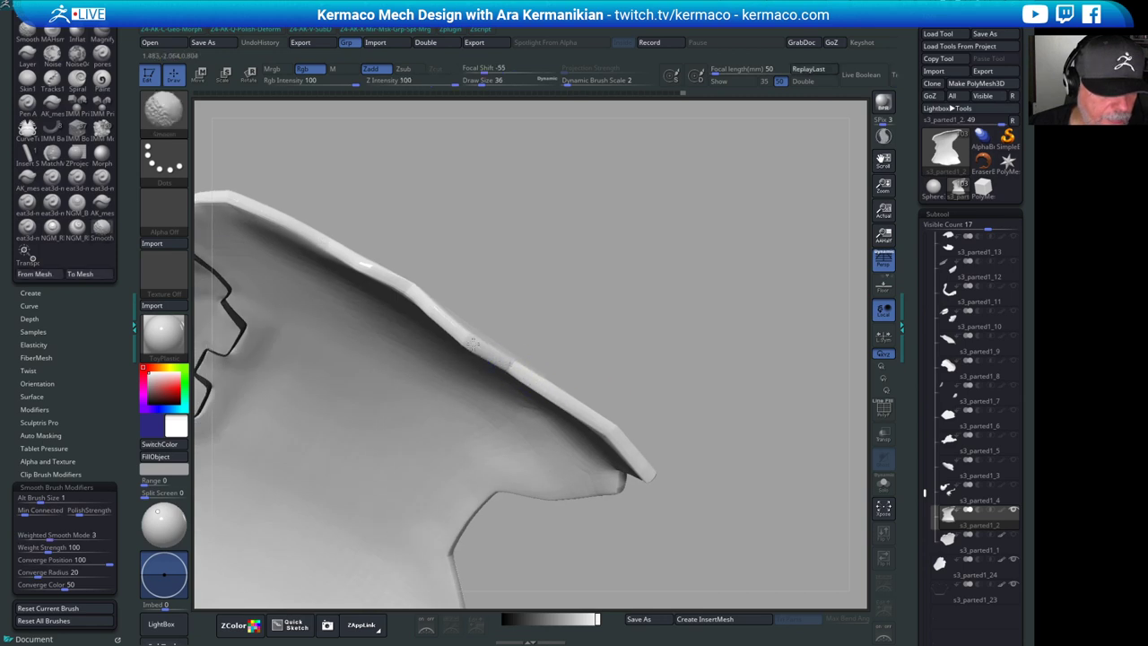
- Smooth the side edge down to the tip of the panel's pointed lobe
mouse_move(556, 357)
mouse_down()
mouse_move(646, 333)
mouse_move(687, 434)
mouse_move(685, 466)
mouse_move(580, 443)
mouse_up()
key(shift)
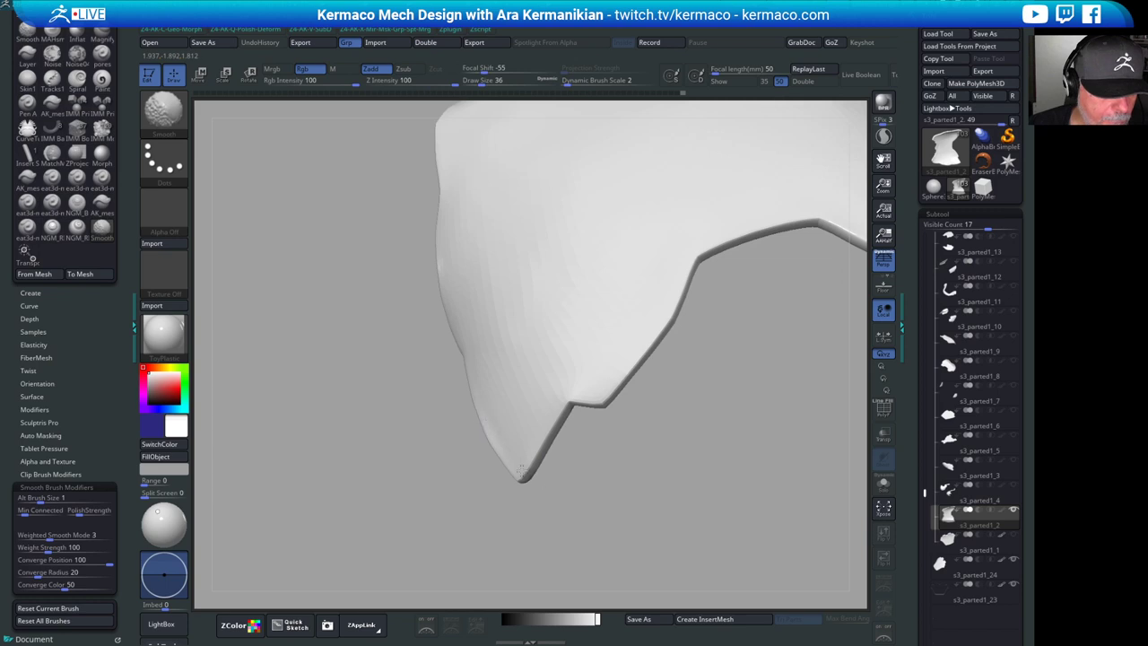
mouse_move(573, 513)
mouse_down()
mouse_move(633, 505)
mouse_move(547, 509)
mouse_up()
shift+drag(469, 428, 534, 477)
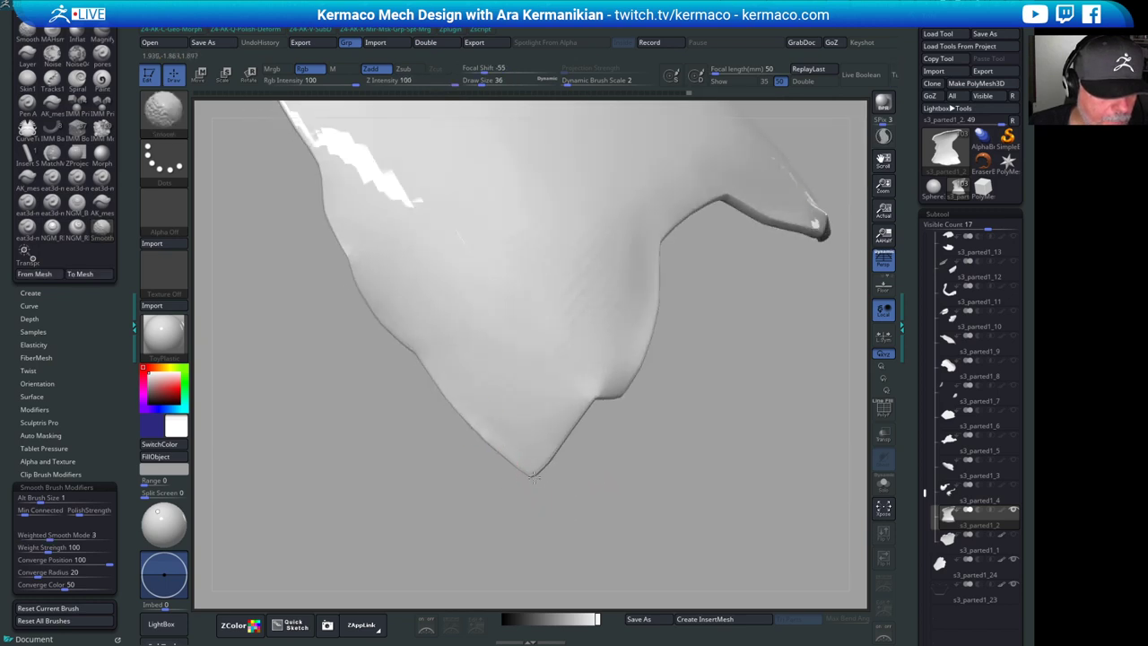
alt+drag(736, 499, 689, 470)
drag(769, 435, 818, 448)
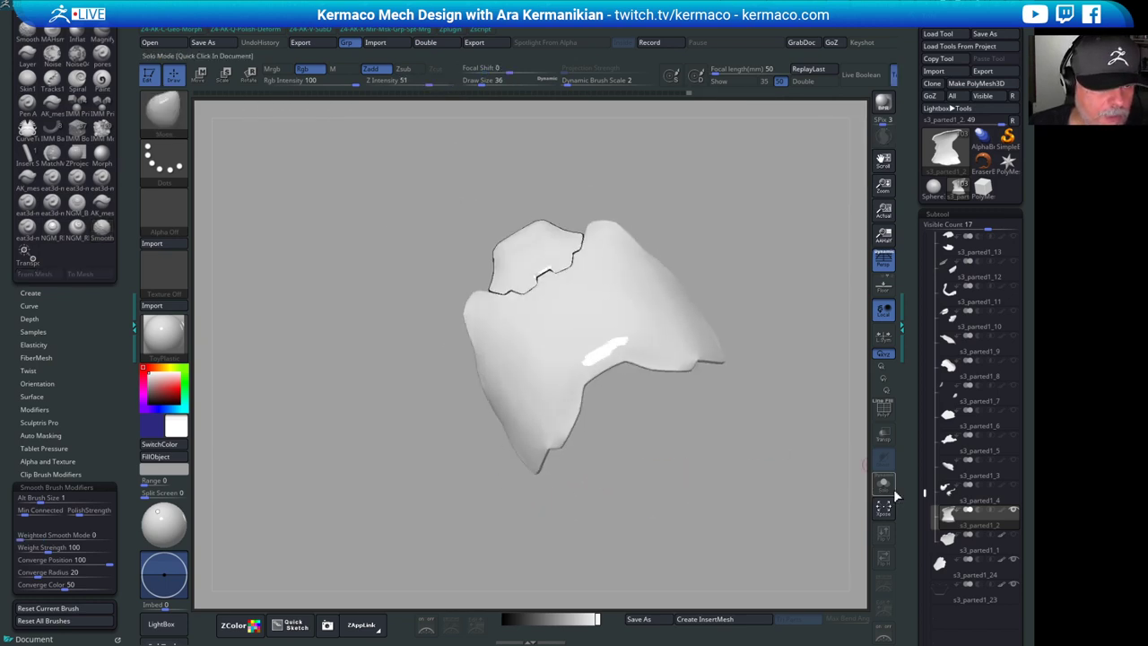
- Show the hidden s3_parted1 body parts in the parted paneled folder, up to and including s3_parted1_22
key(shift)
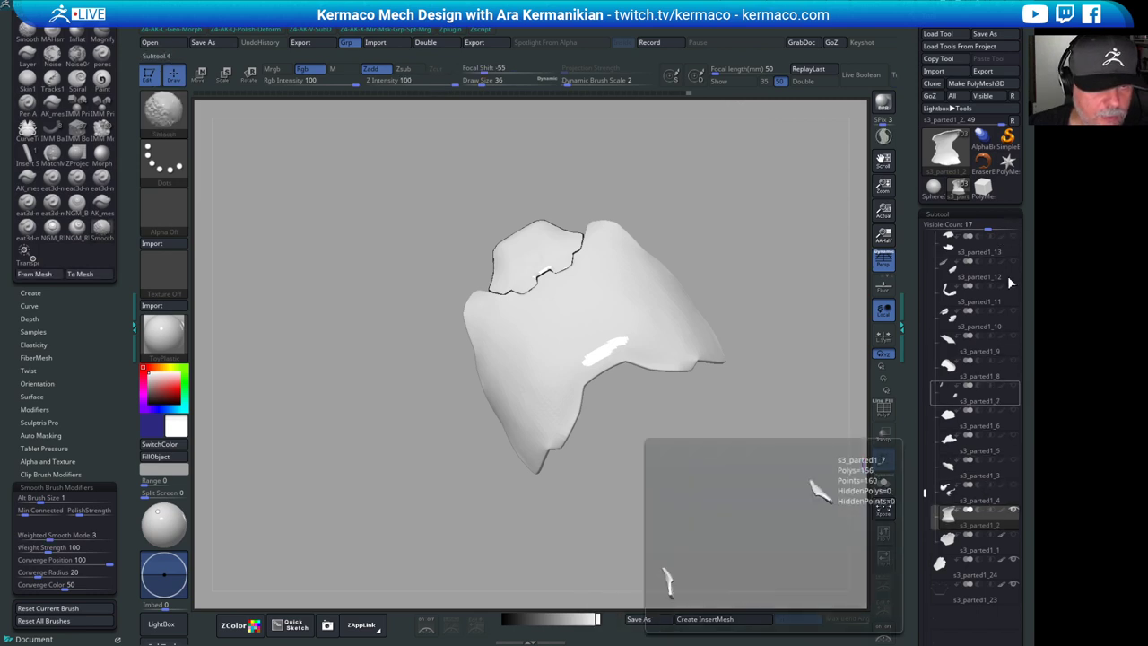
shift+click(1012, 236)
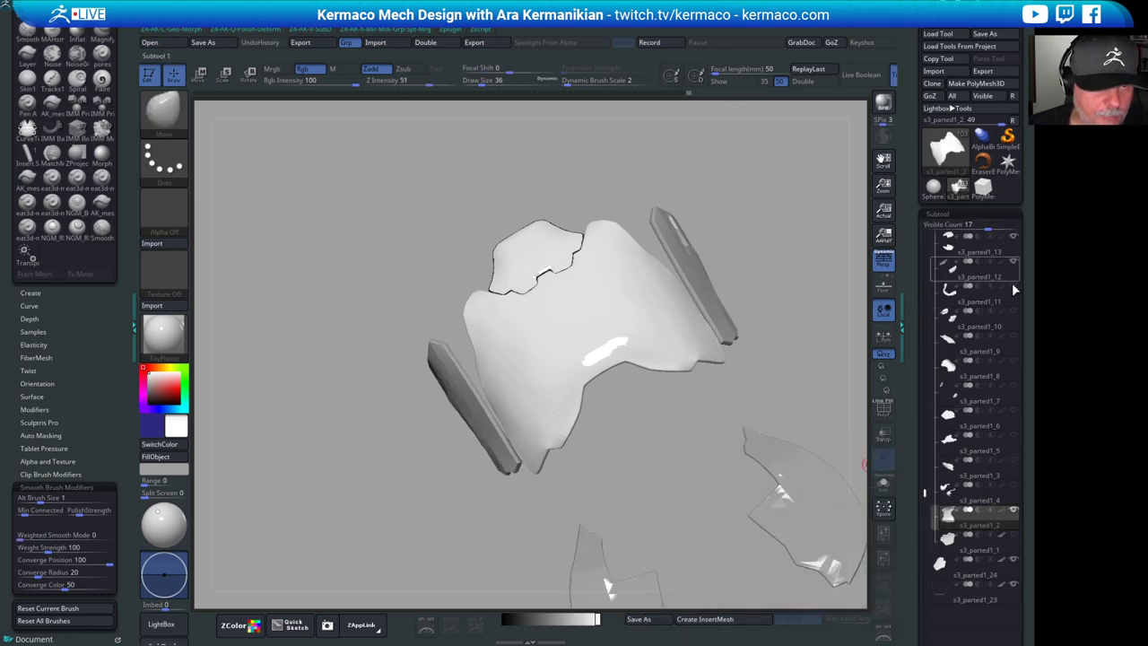
click(1013, 287)
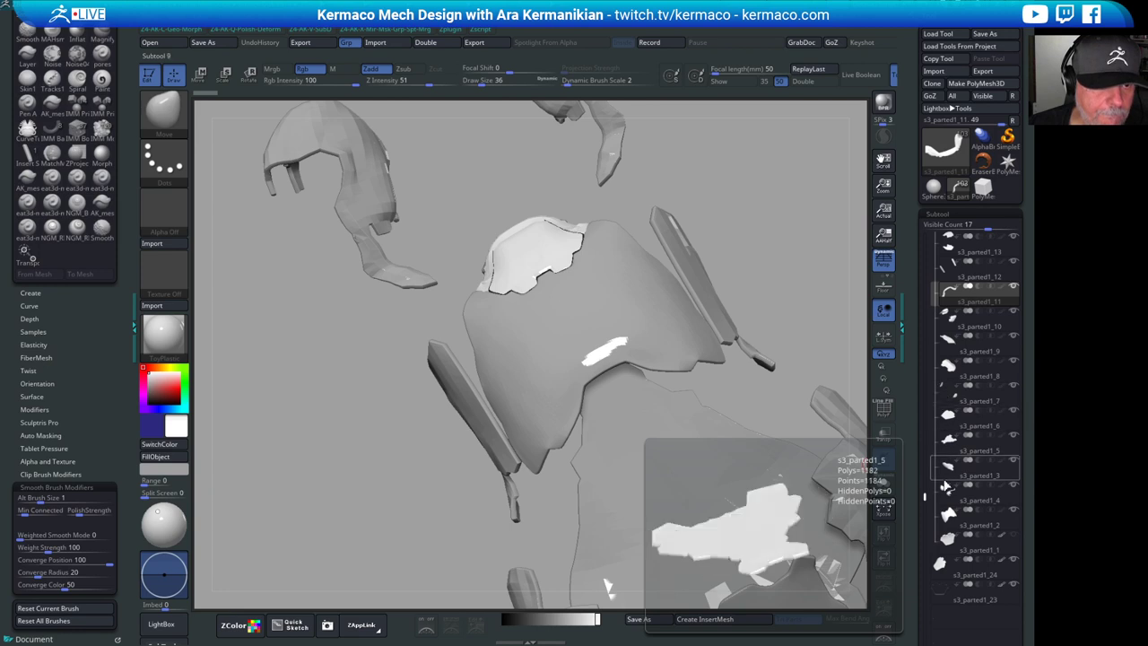
drag(924, 495, 924, 409)
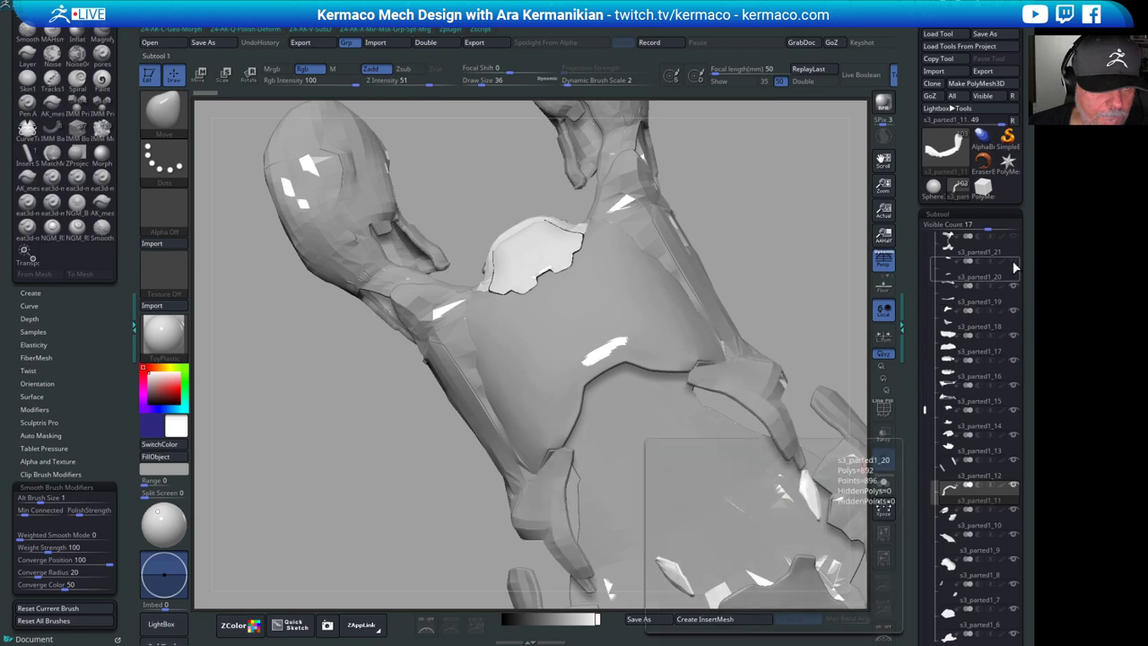
drag(924, 410, 923, 349)
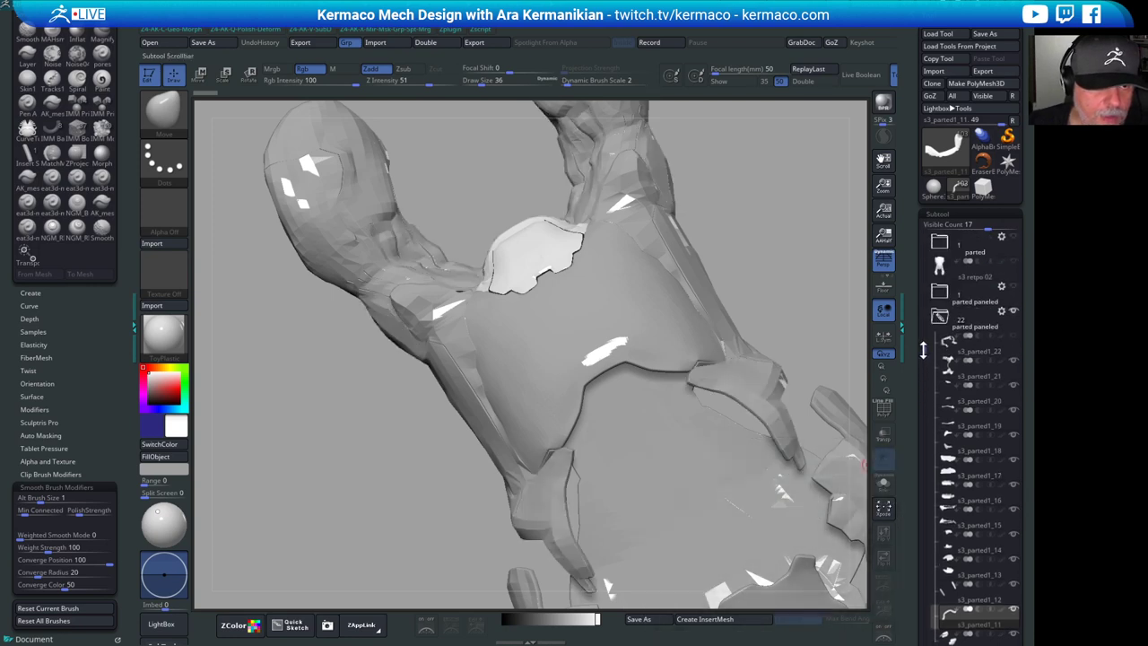
click(1014, 334)
- Set the draw size to 140 and make the body panel s3_parted1_2 the active subtool
alt+drag(841, 275, 793, 336)
mouse_move(687, 525)
mouse_down()
mouse_move(746, 515)
mouse_move(646, 505)
mouse_move(666, 482)
mouse_move(384, 294)
mouse_up()
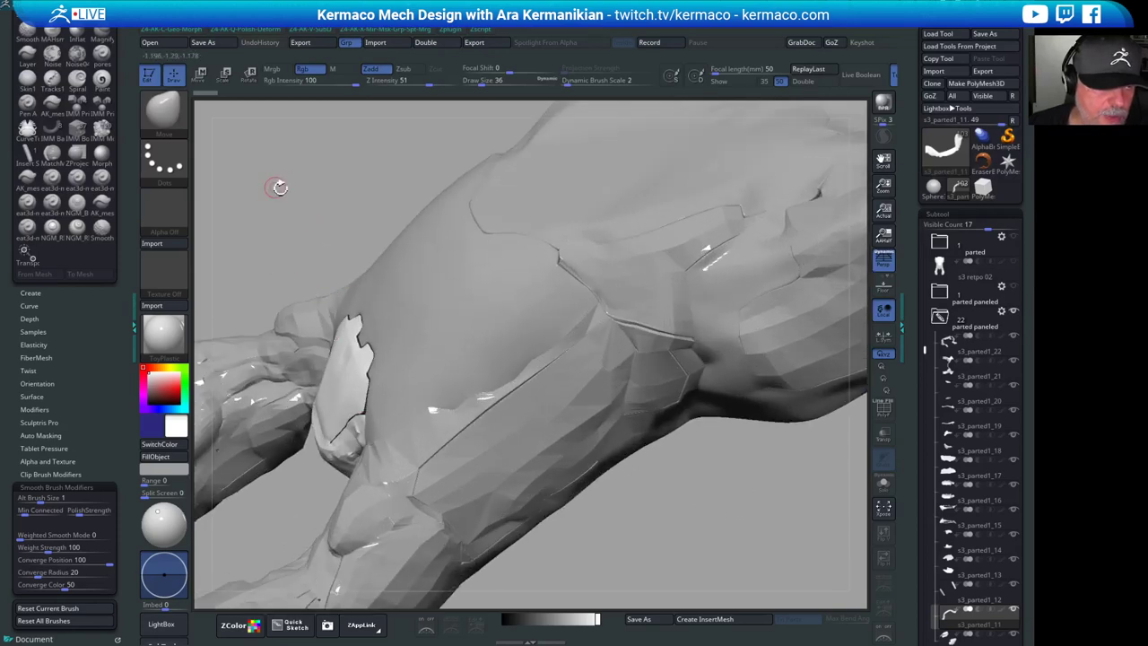
mouse_move(279, 187)
mouse_down()
mouse_move(665, 464)
mouse_move(575, 381)
mouse_up()
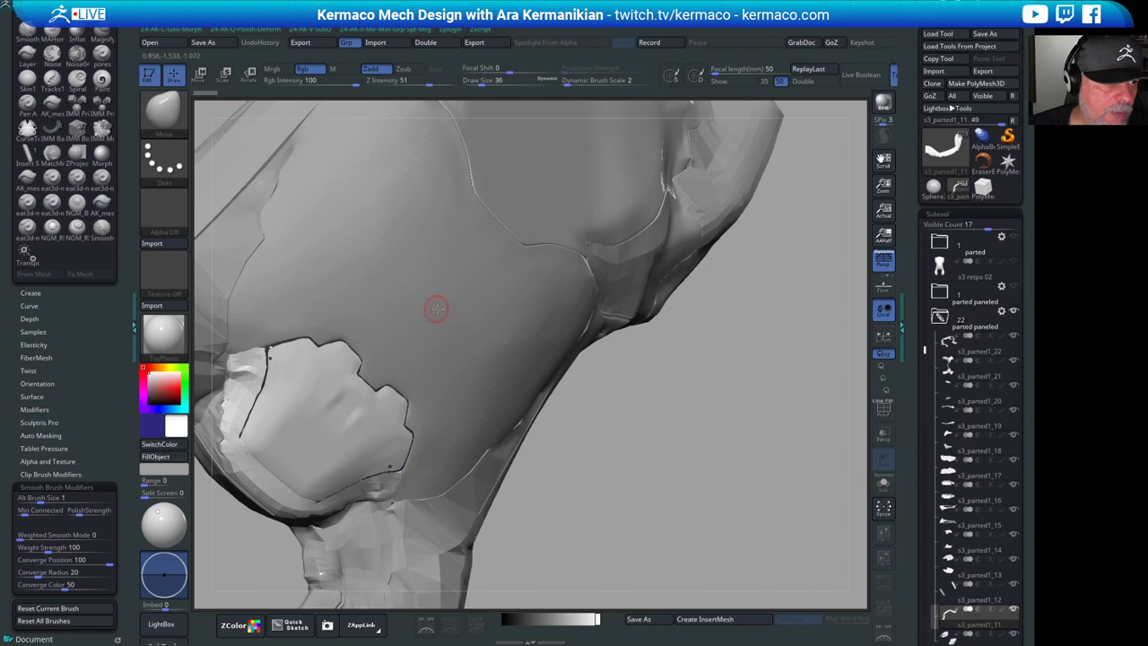
key(s)
mouse_move(436, 305)
mouse_down()
mouse_move(472, 303)
mouse_move(440, 313)
mouse_up()
alt+click(468, 346)
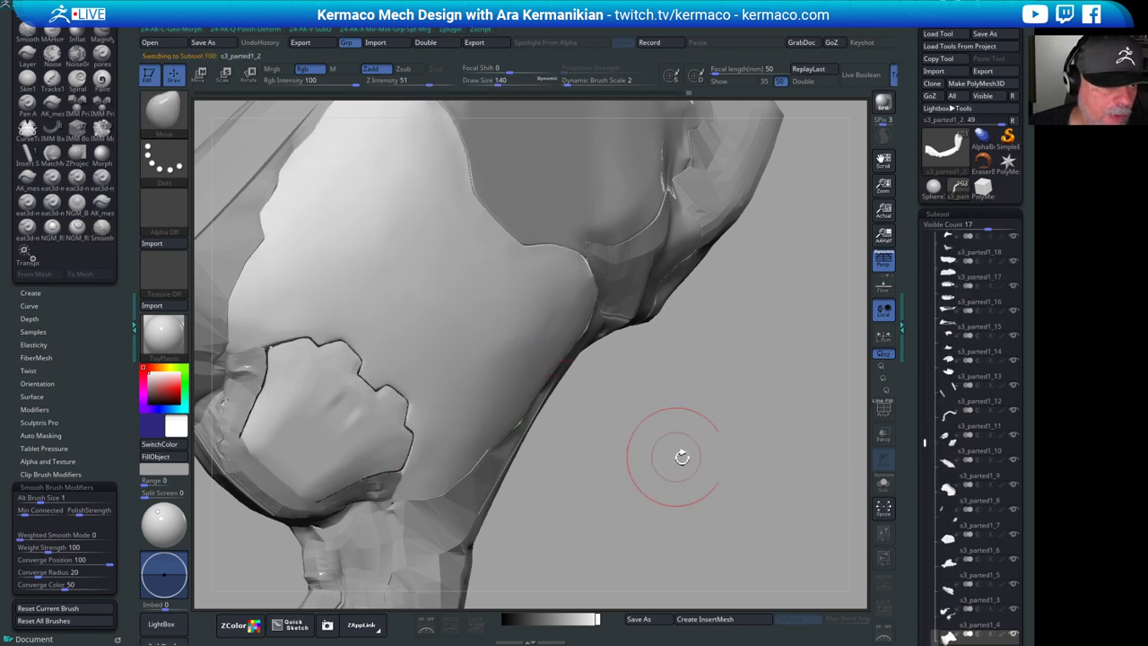
- Polish the panel's outer surface between the stepped plate and the side edge with the hPolish brush
mouse_move(682, 455)
mouse_down()
mouse_move(562, 338)
mouse_move(570, 332)
mouse_up()
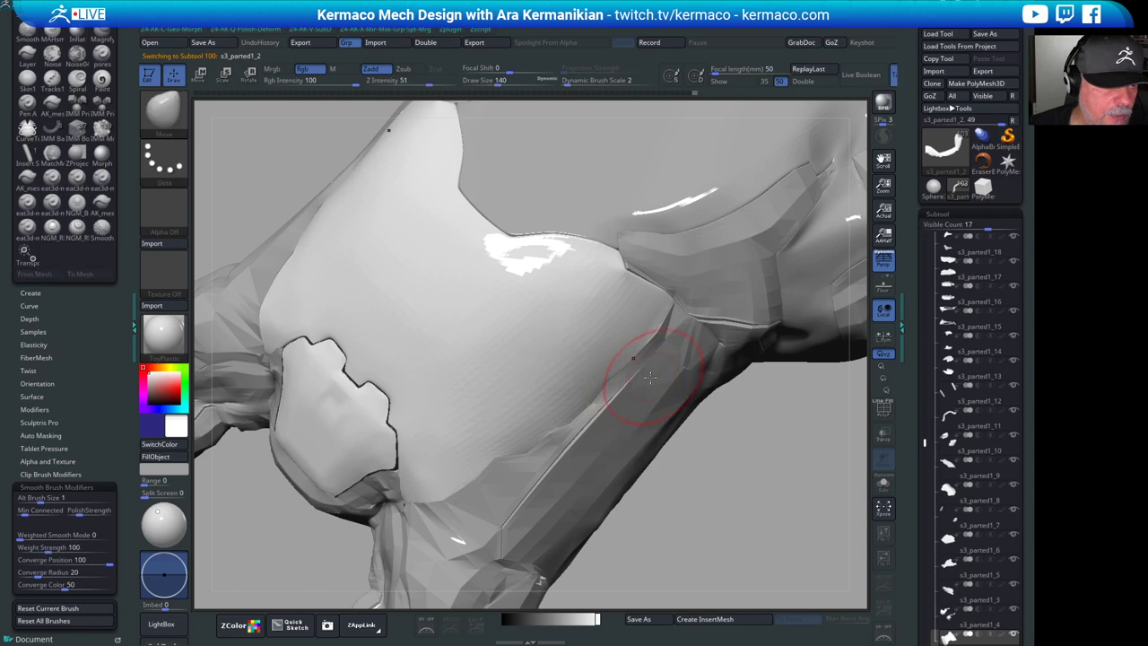
key(ctrl+space)
click(616, 242)
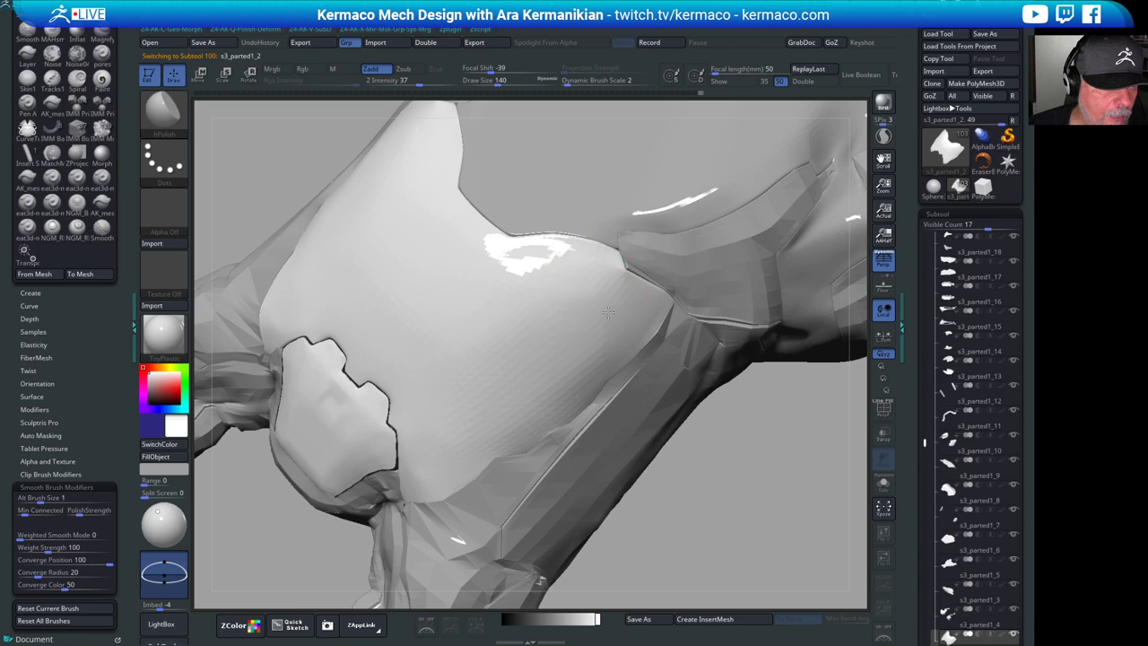
drag(718, 515, 830, 516)
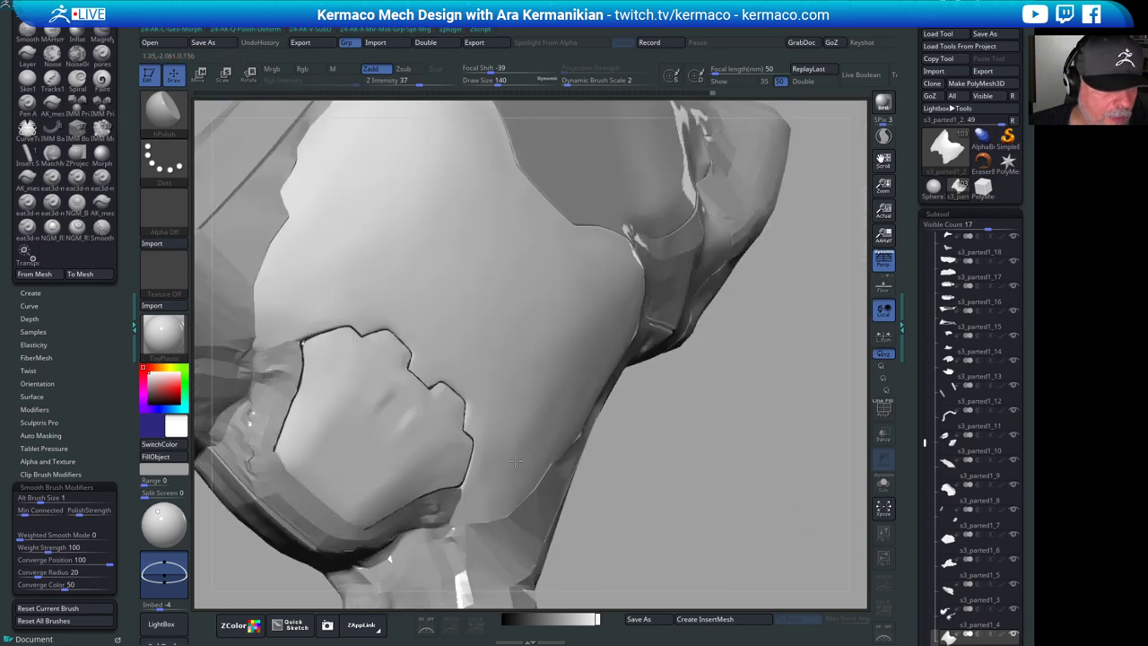
right_drag(666, 503, 512, 381)
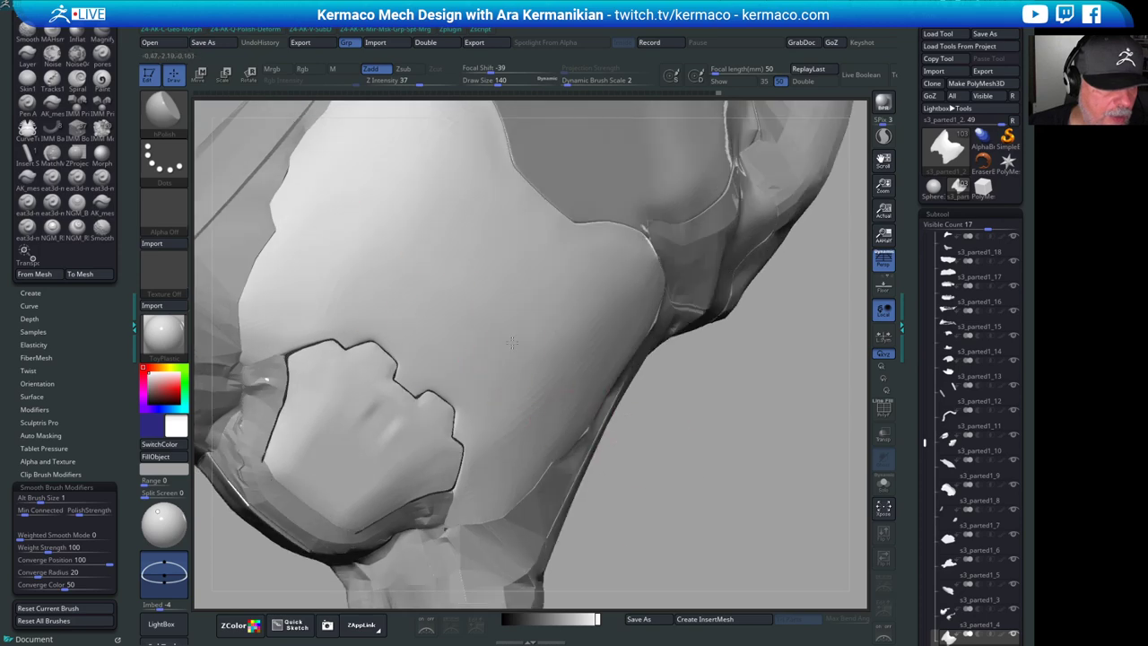
- Polish the panel's broad front surface out toward its side edges, matching the surrounding body parts
alt+drag(759, 485, 685, 385)
drag(830, 386, 759, 332)
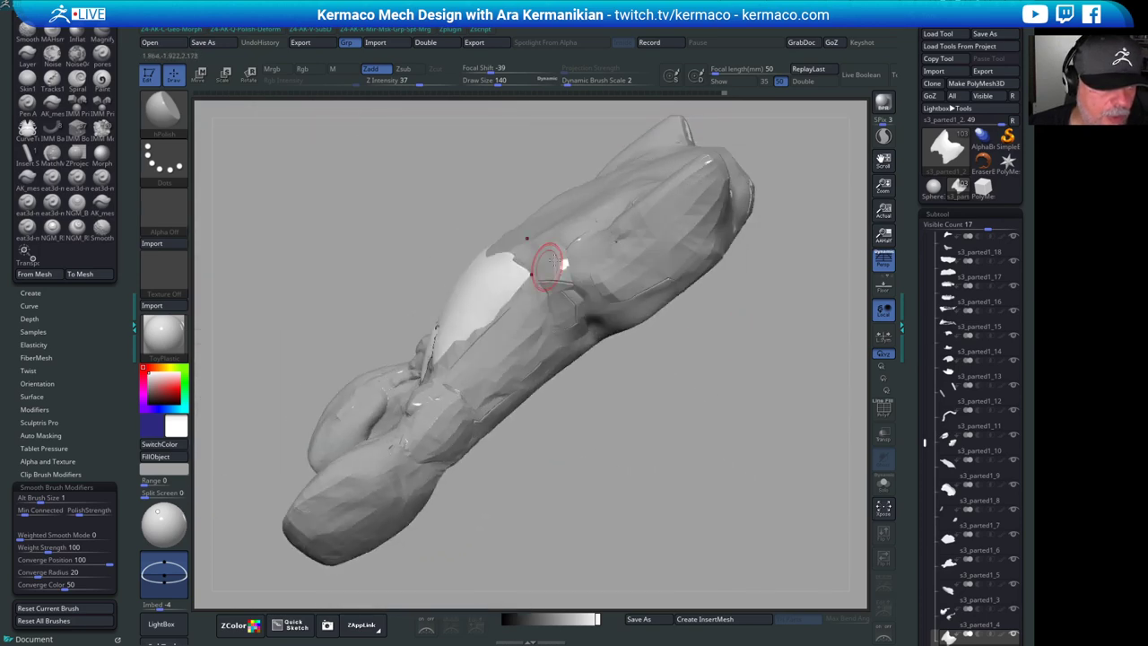
mouse_move(751, 278)
mouse_down()
mouse_move(812, 414)
mouse_move(759, 308)
mouse_move(818, 332)
mouse_move(807, 403)
mouse_up()
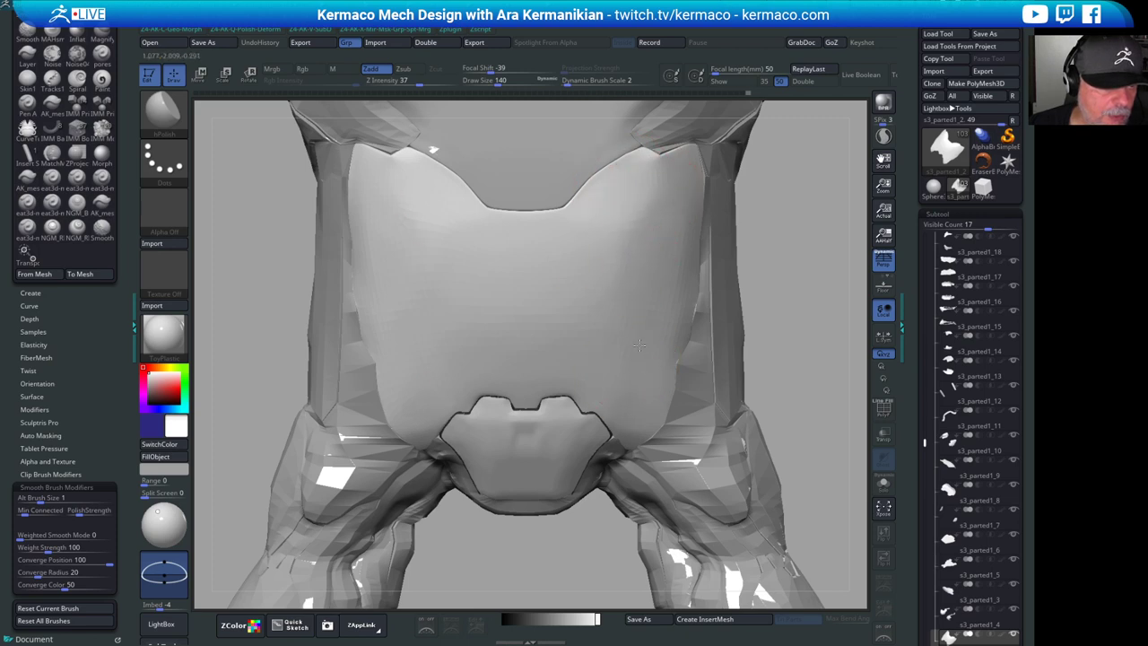
drag(663, 358, 675, 361)
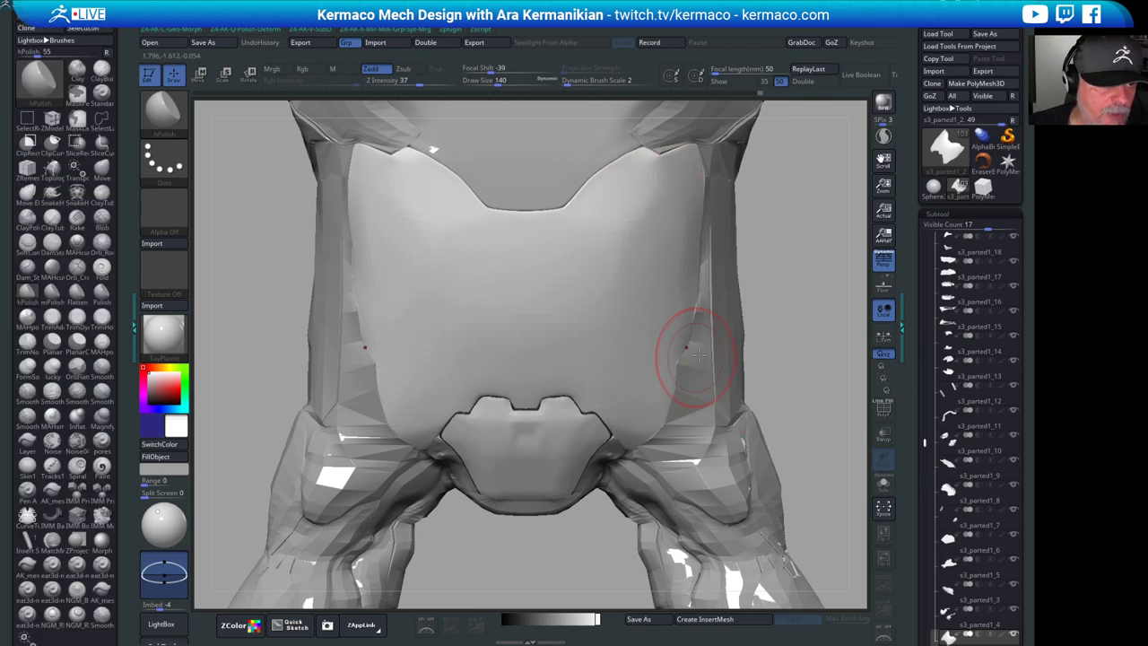
- Polish the panel's surface above and beside the stepped plate, blending it toward the upper corner
mouse_move(787, 323)
alt+mouse_down()
mouse_move(729, 317)
mouse_move(772, 231)
mouse_move(673, 152)
mouse_move(712, 195)
mouse_move(597, 204)
mouse_move(667, 240)
mouse_move(567, 264)
alt+mouse_up()
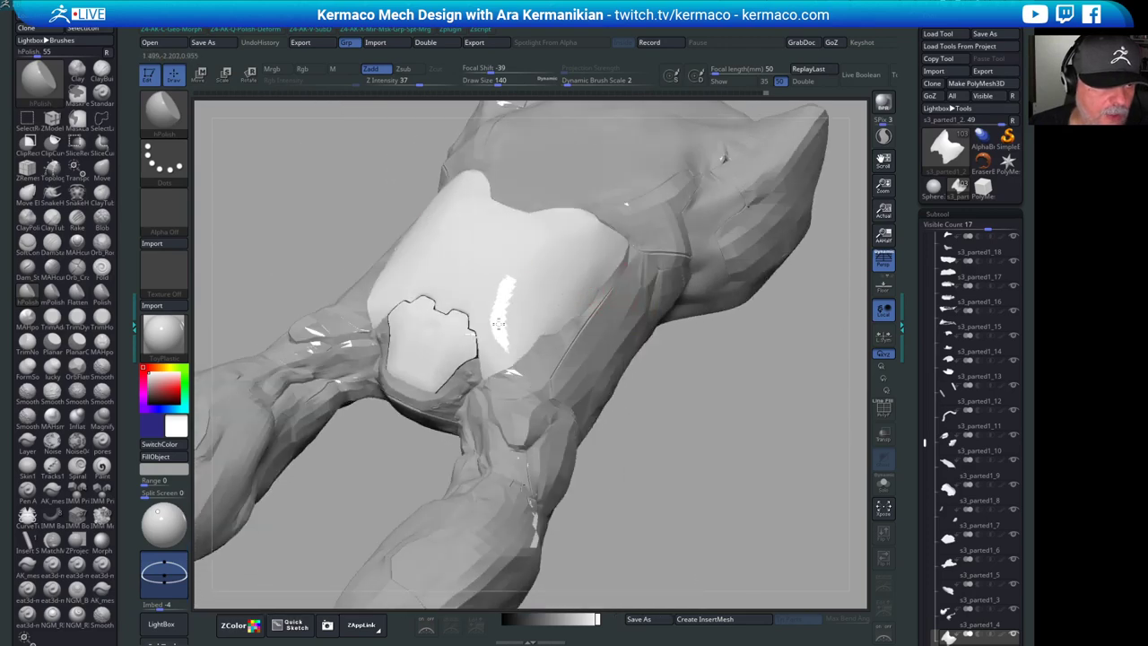
drag(663, 394, 723, 475)
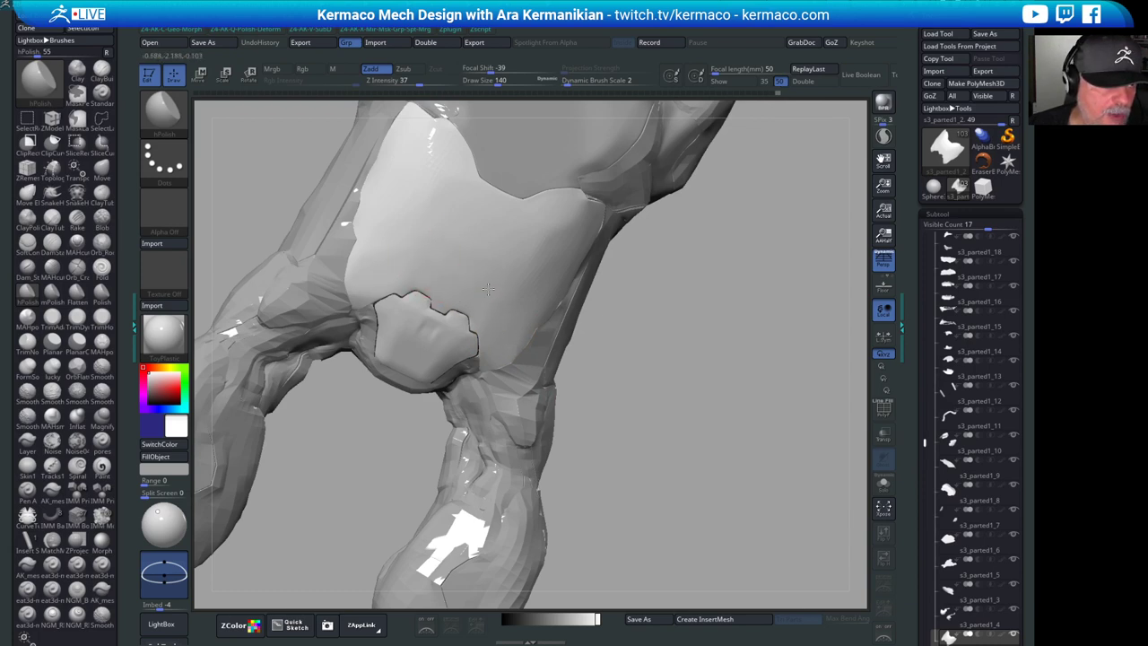
drag(718, 353, 563, 246)
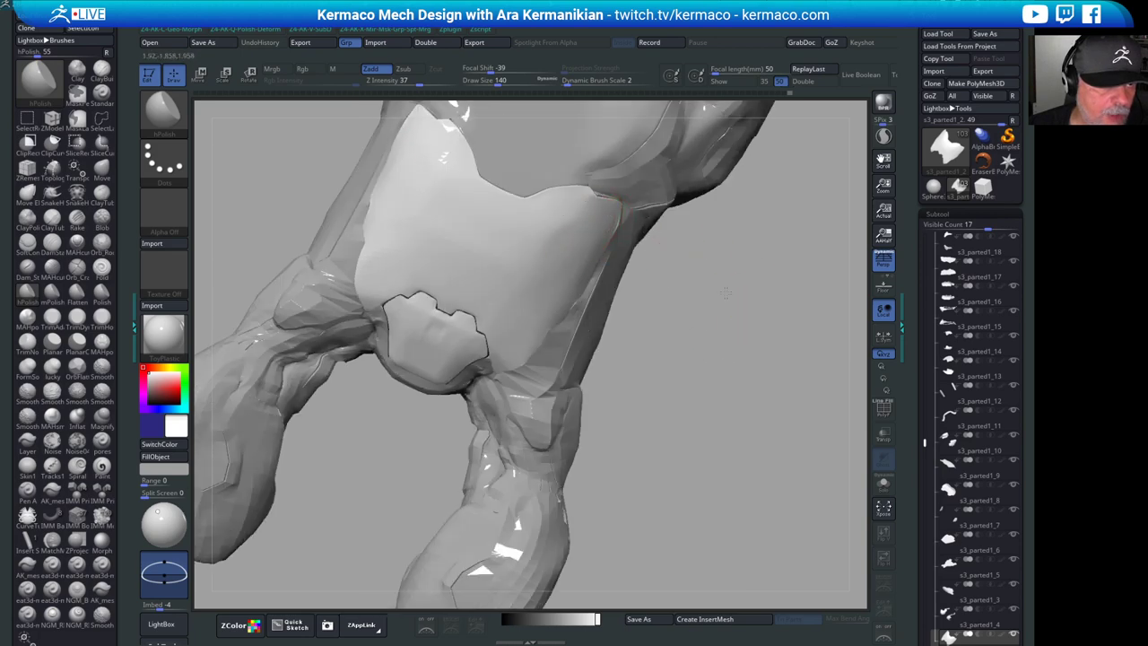
drag(727, 291, 607, 210)
drag(717, 320, 601, 305)
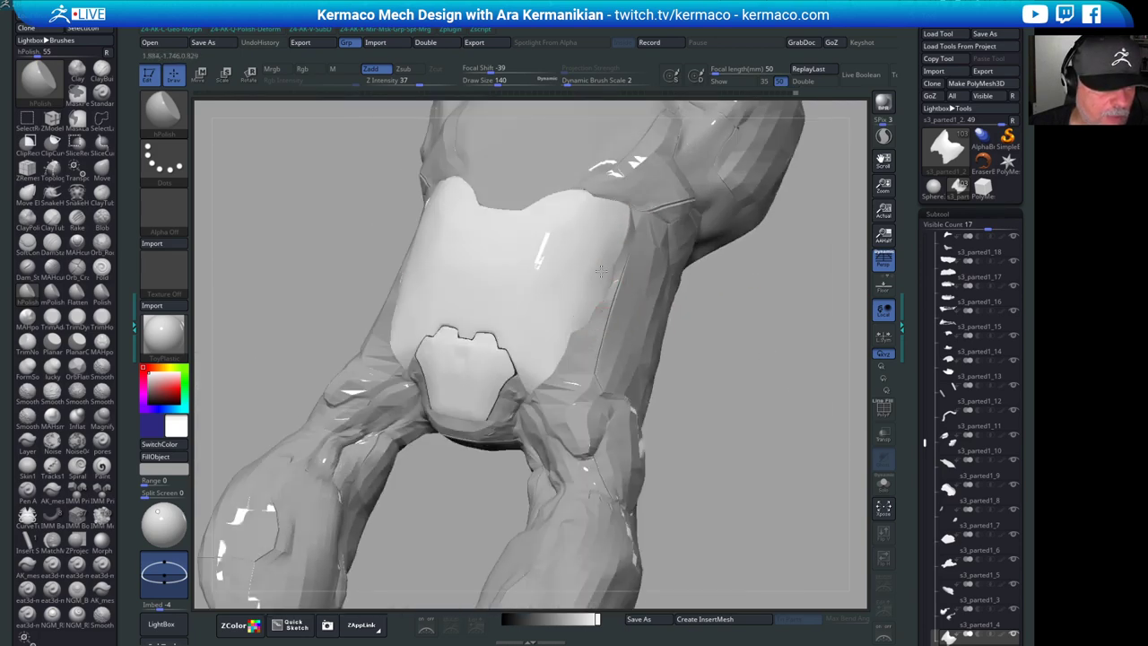
- Check the panel's form against the whole body and polish the area between the plate and upper edge
alt+drag(743, 409, 728, 390)
drag(761, 328, 752, 366)
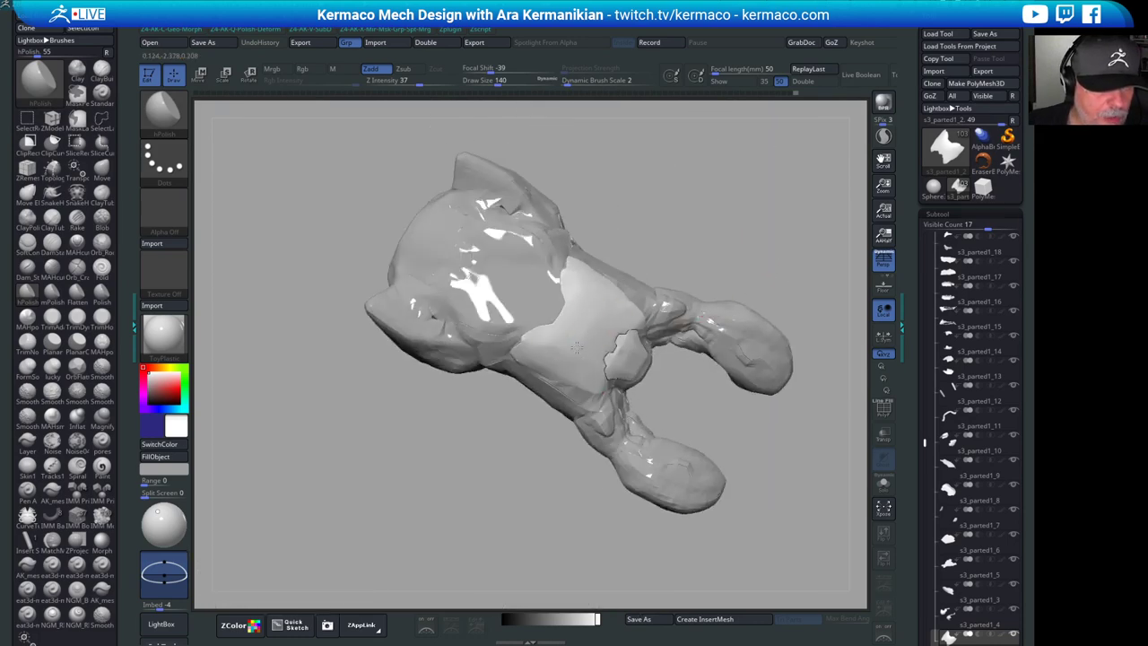
drag(734, 256, 528, 349)
drag(703, 273, 701, 298)
mouse_move(741, 230)
mouse_down()
mouse_move(607, 301)
mouse_move(728, 249)
mouse_move(656, 324)
mouse_up()
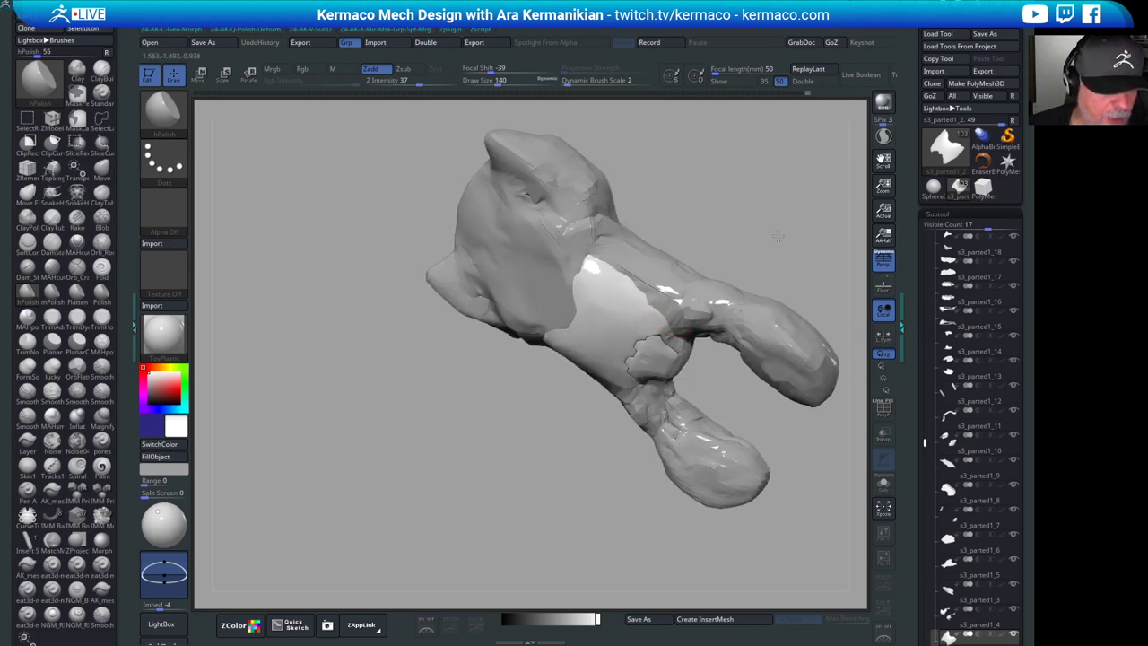
mouse_move(779, 236)
mouse_down()
mouse_move(744, 179)
mouse_move(724, 175)
mouse_move(691, 203)
mouse_move(733, 179)
mouse_move(804, 206)
mouse_move(846, 413)
mouse_up()
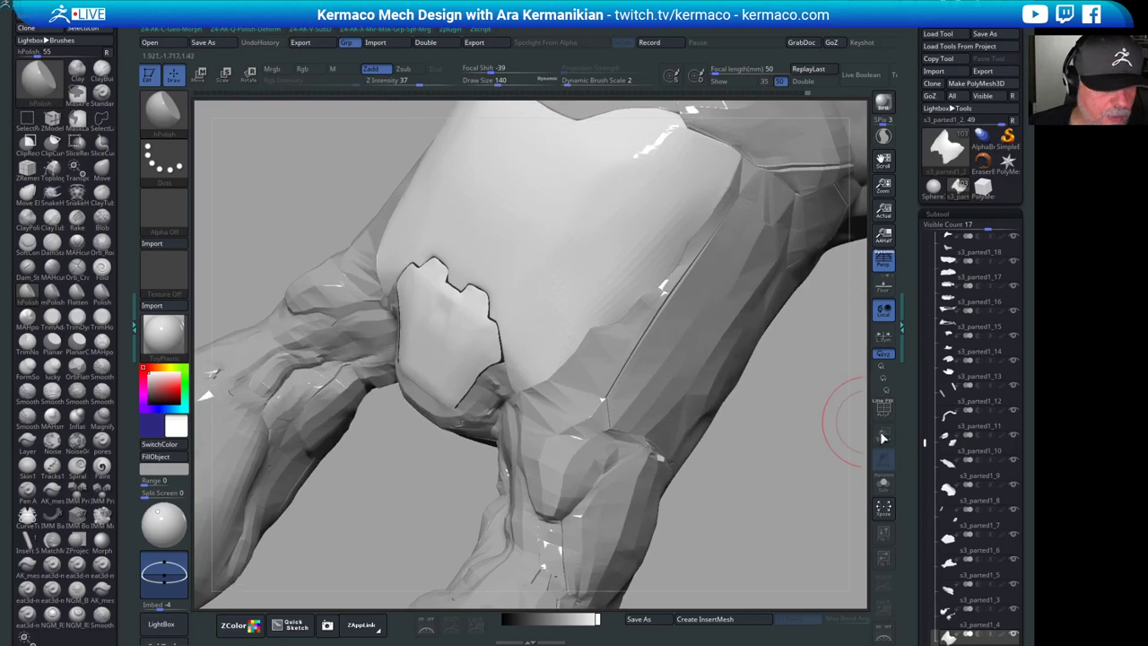
- Isolate the large body panel and smooth its inner surface along the side and toward the pointed corner beside the stepped outline
click(888, 488)
drag(846, 479, 590, 516)
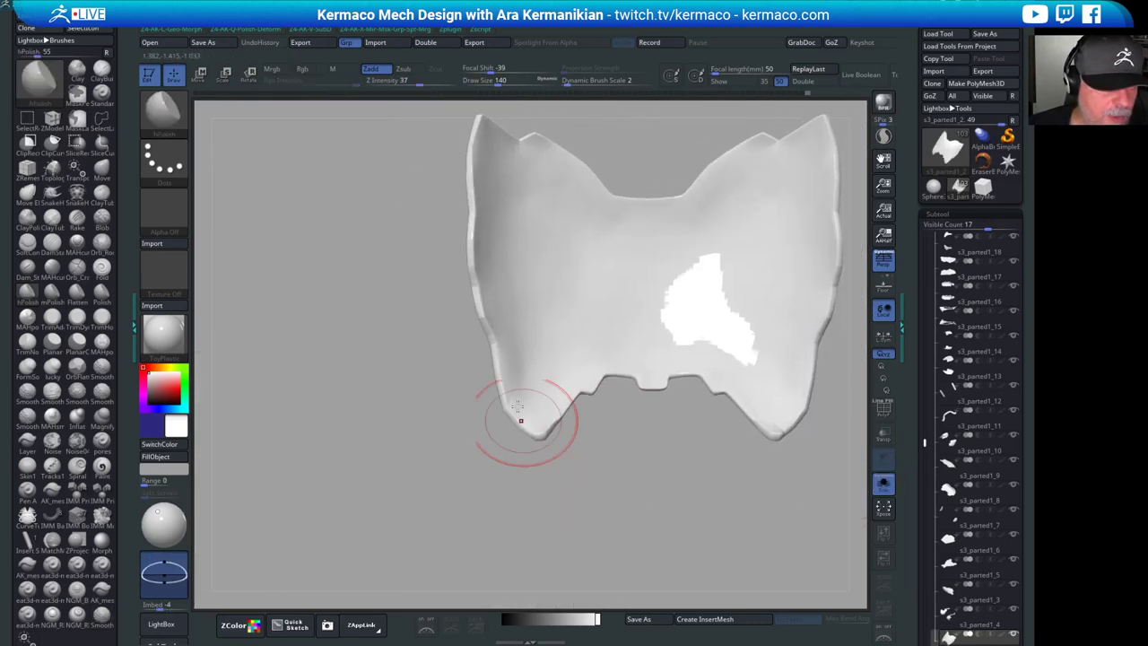
key(shift)
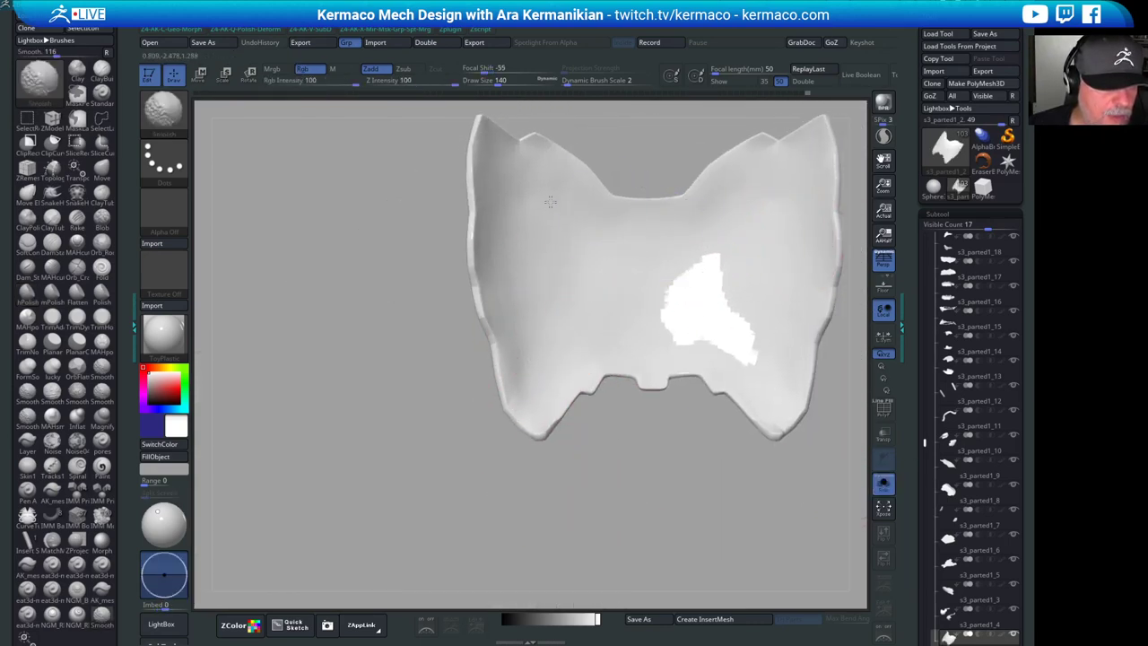
shift+drag(525, 266, 583, 300)
drag(628, 440, 588, 457)
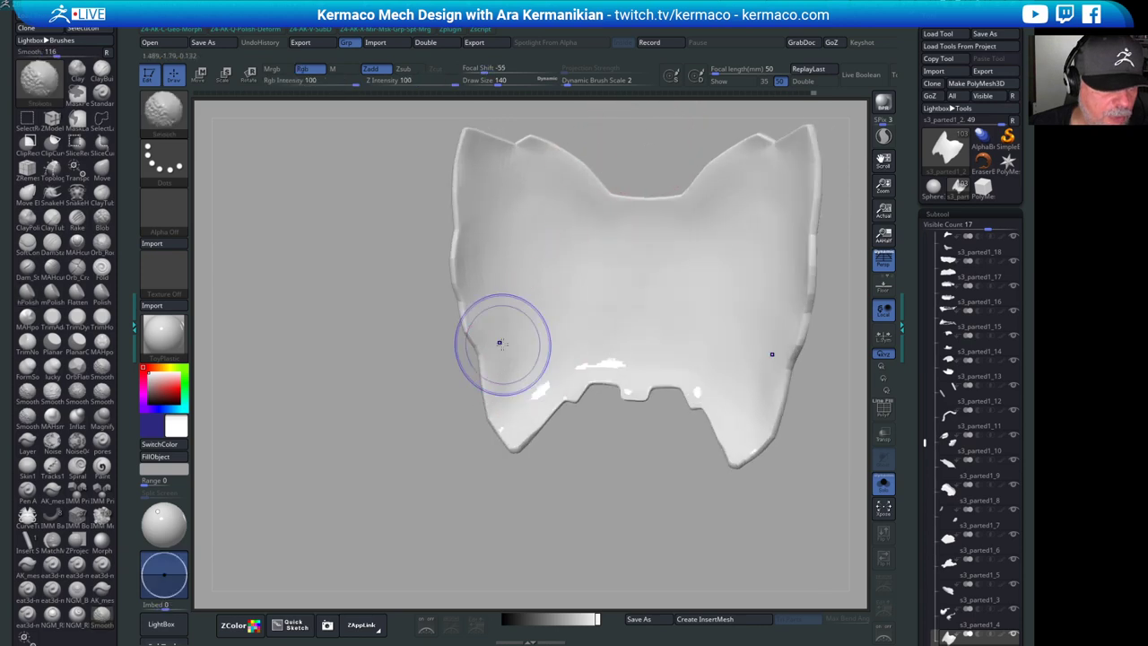
mouse_move(500, 342)
mouse_down()
mouse_move(512, 381)
mouse_move(497, 409)
mouse_up()
drag(344, 380, 393, 434)
drag(768, 332, 665, 224)
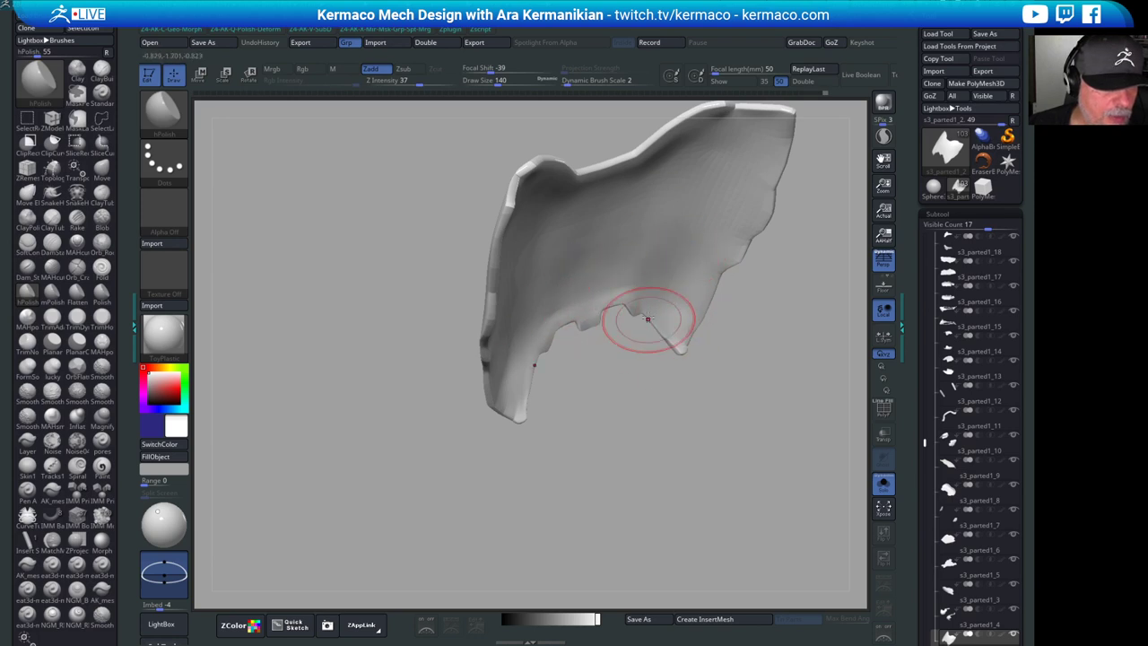
- Set the hPolish draw size to 71 and polish the panel's rim around its notched corner
click(881, 283)
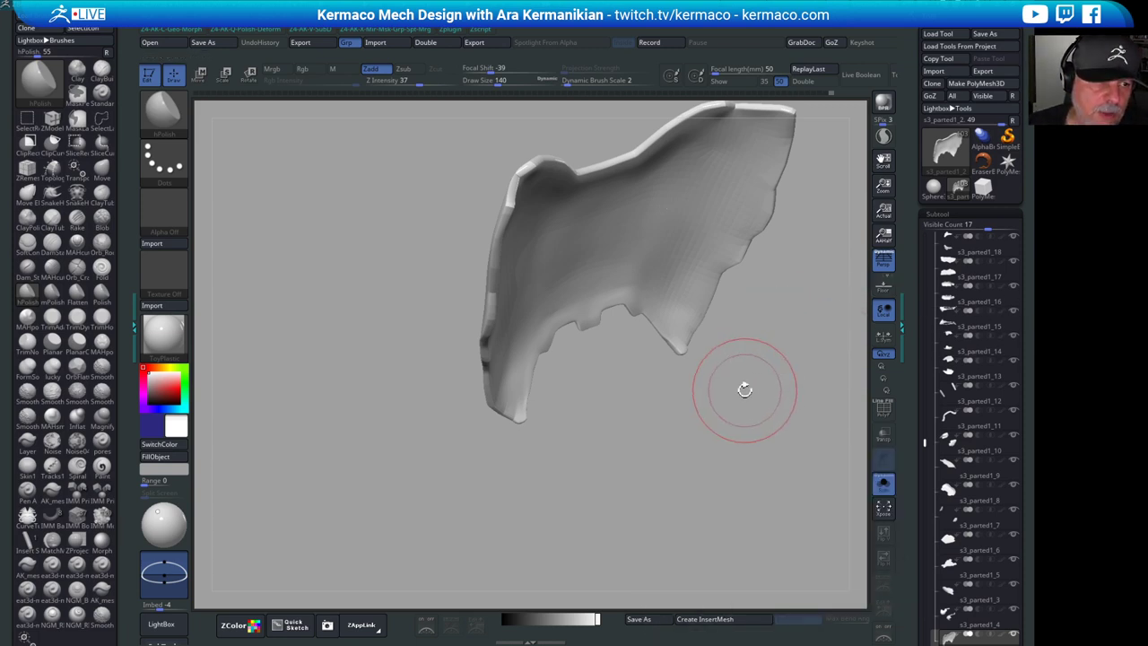
mouse_move(744, 384)
mouse_down()
mouse_move(679, 397)
mouse_move(639, 386)
mouse_move(653, 400)
mouse_up()
key(s)
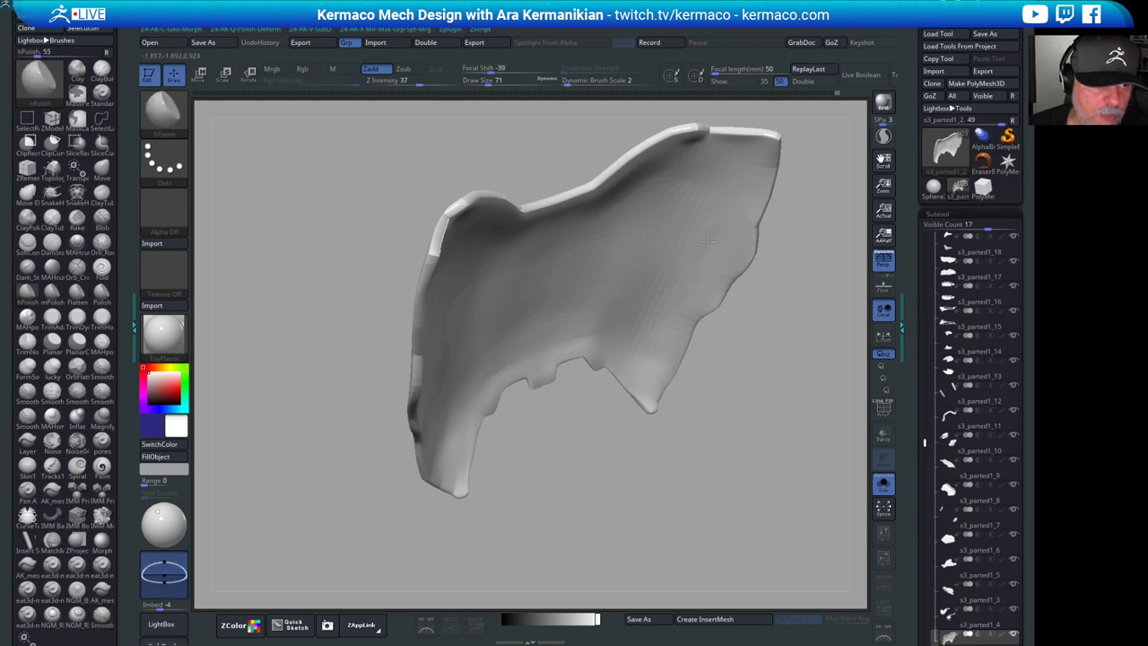
mouse_move(813, 263)
mouse_down()
mouse_move(758, 156)
mouse_move(846, 213)
mouse_move(687, 323)
mouse_move(756, 233)
mouse_move(621, 306)
mouse_move(598, 295)
mouse_up()
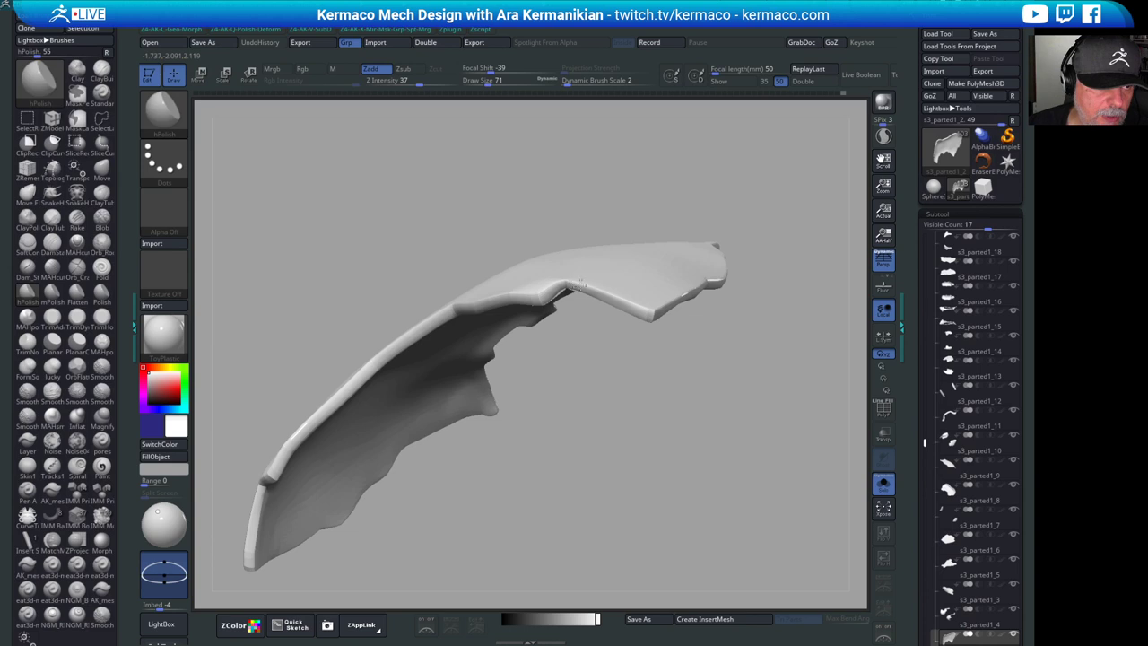
drag(722, 387, 677, 338)
drag(652, 297, 656, 299)
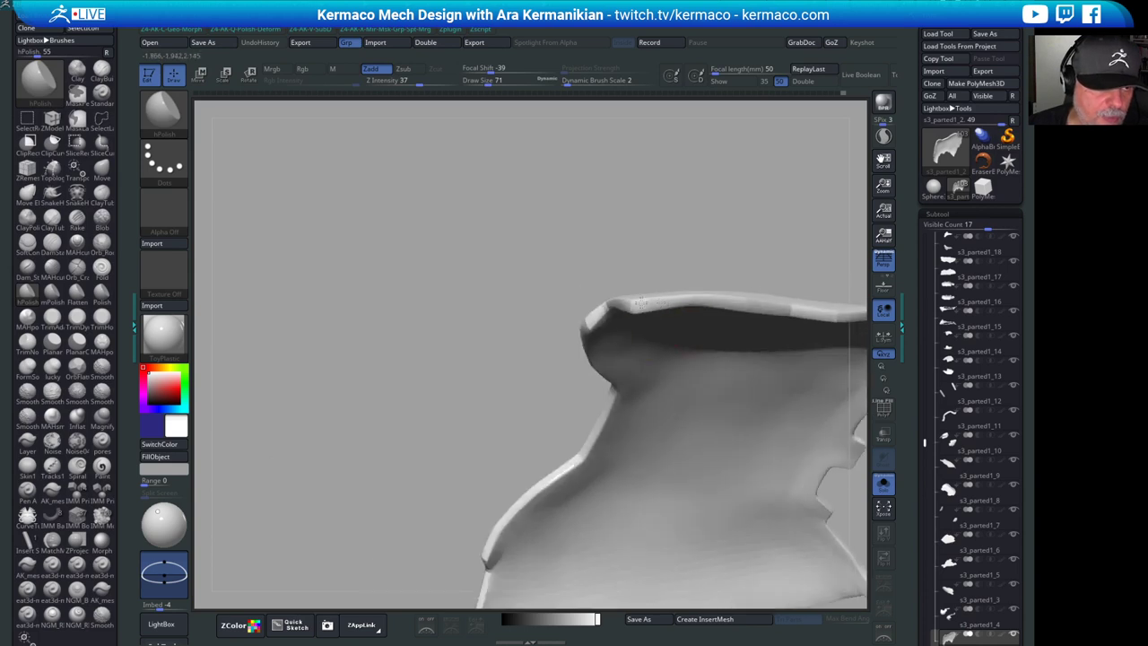
drag(718, 261, 744, 307)
- Polish the thin rim along the panel's wide curved cutout, opposite the stepped outline, out to its notched corners
alt+drag(758, 364, 620, 353)
drag(587, 403, 616, 346)
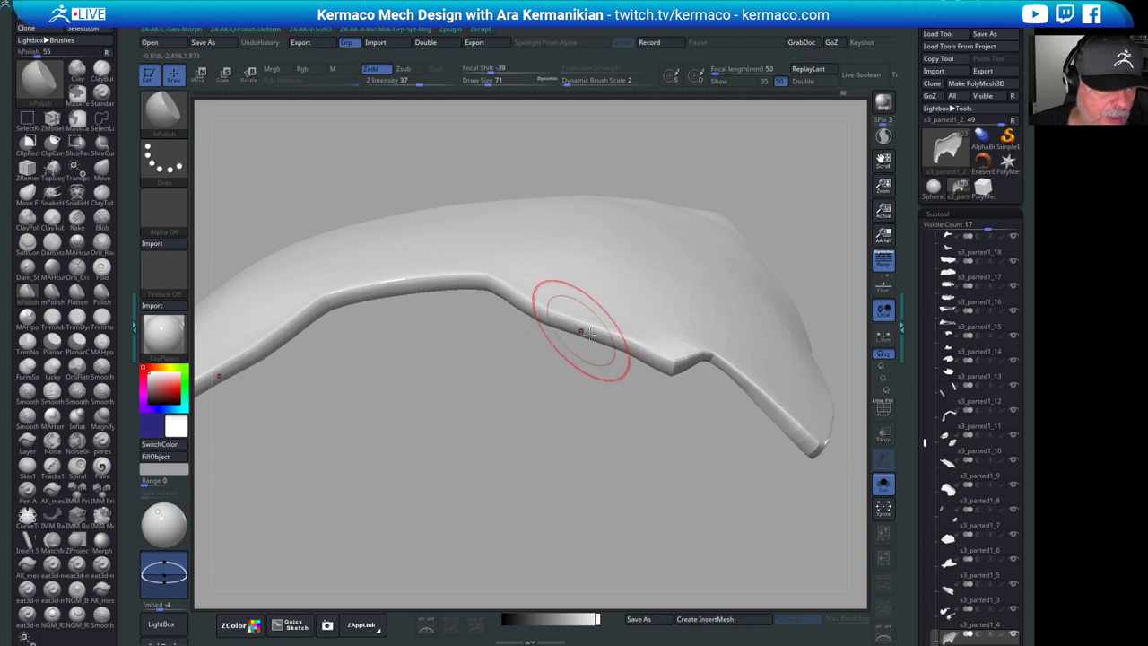
drag(665, 444, 682, 485)
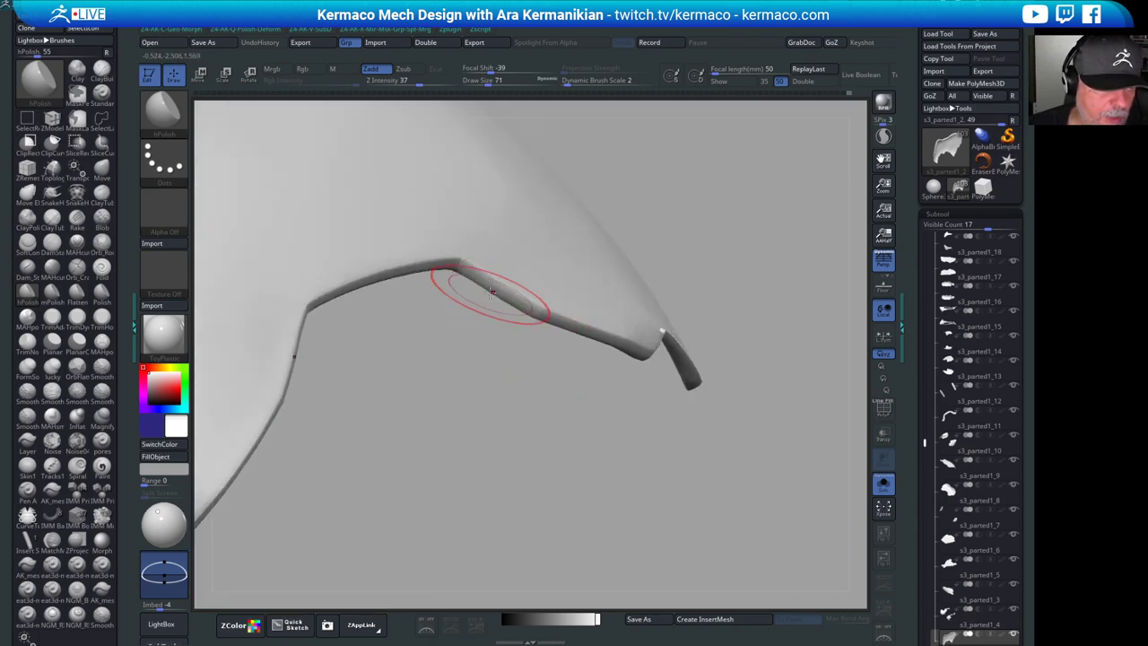
drag(592, 367, 559, 325)
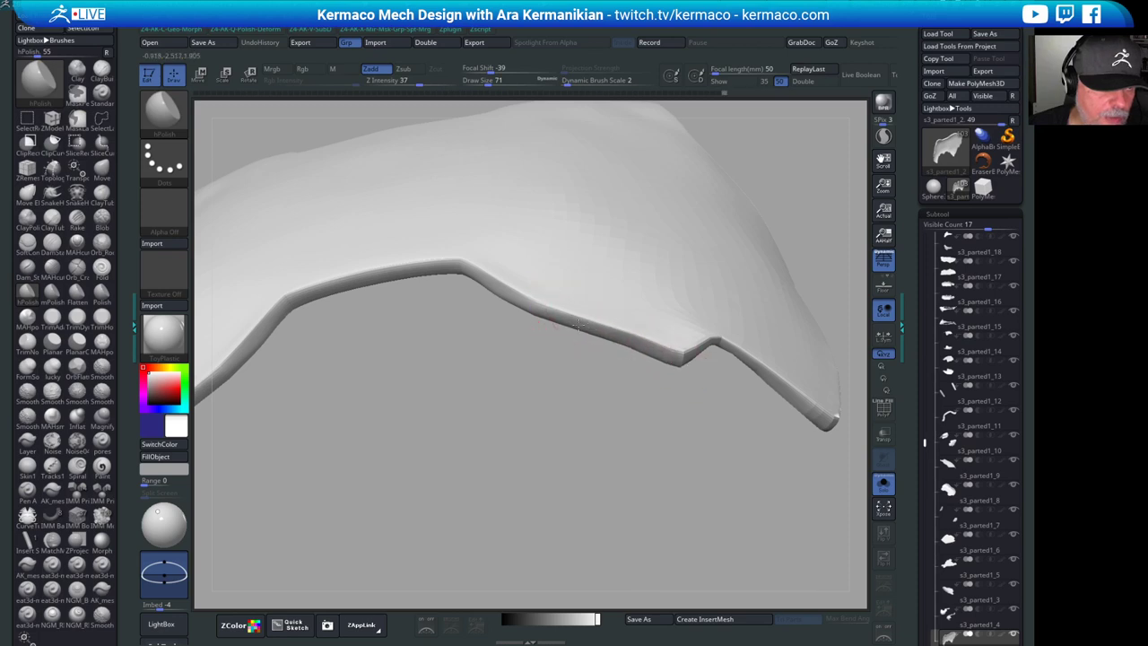
alt+drag(698, 462, 475, 397)
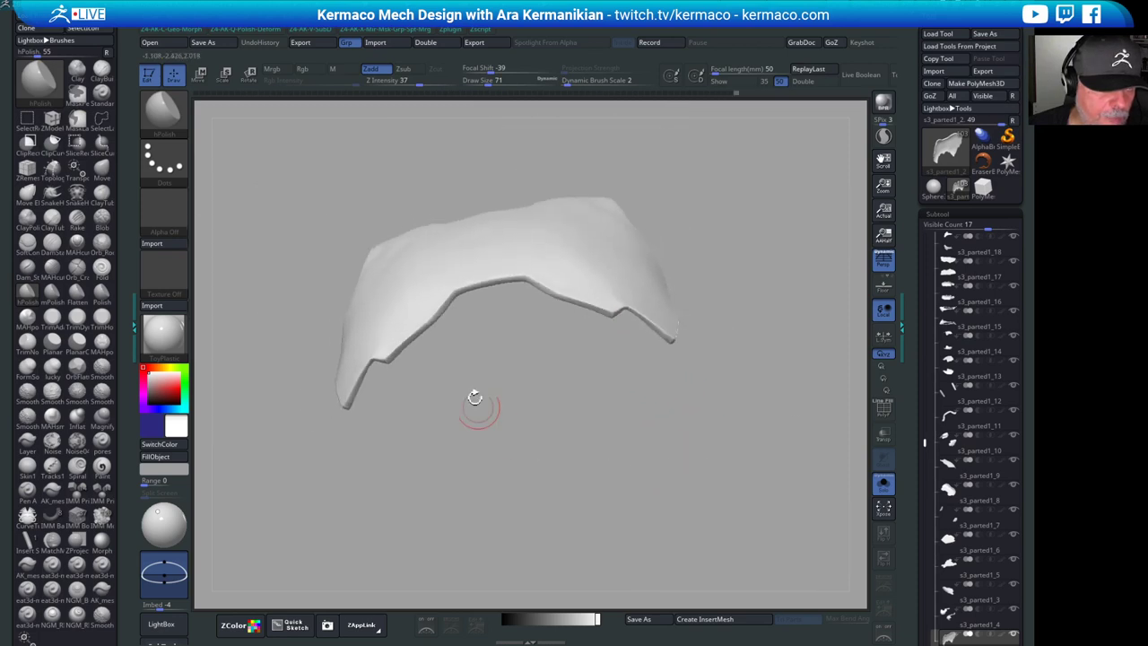
drag(541, 381, 626, 460)
drag(530, 471, 416, 441)
shift+drag(414, 328, 388, 346)
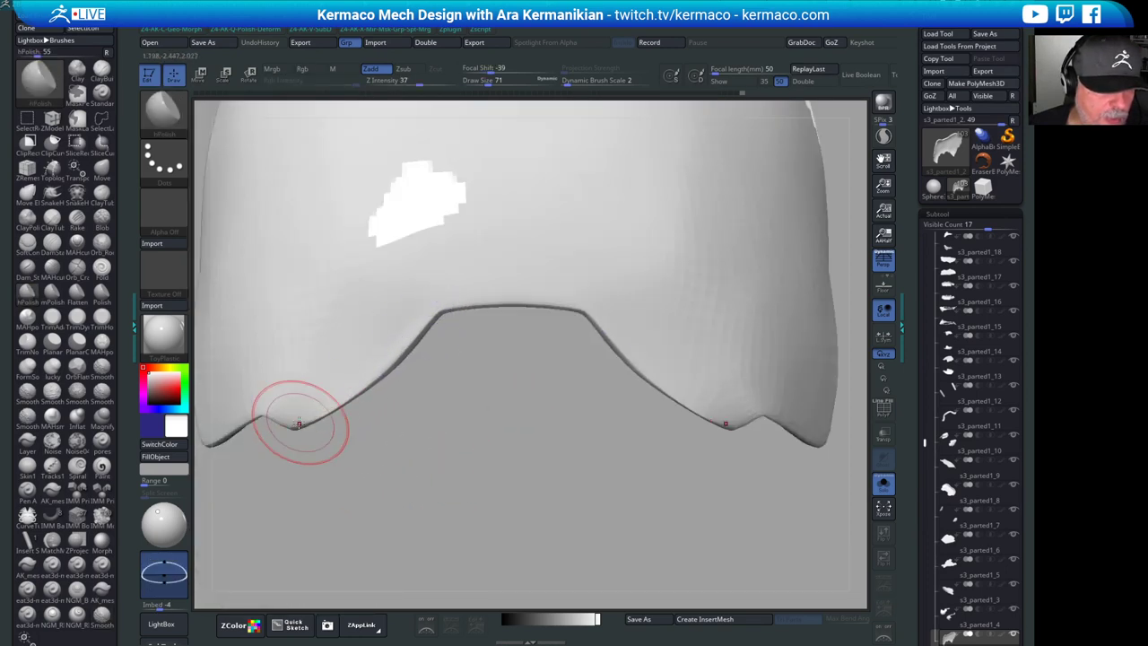
- Pull the small points beside the wide cutout slightly outward with the Move brush to sharpen the notches
key(ctrl+space)
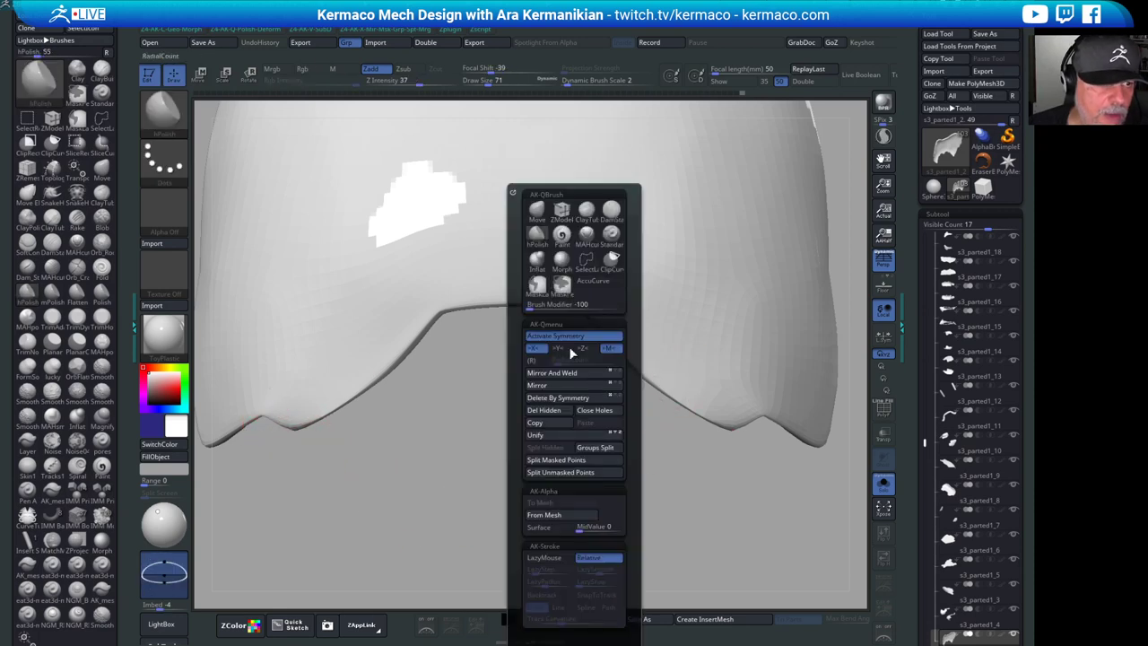
click(537, 213)
drag(305, 410, 294, 434)
drag(296, 431, 295, 434)
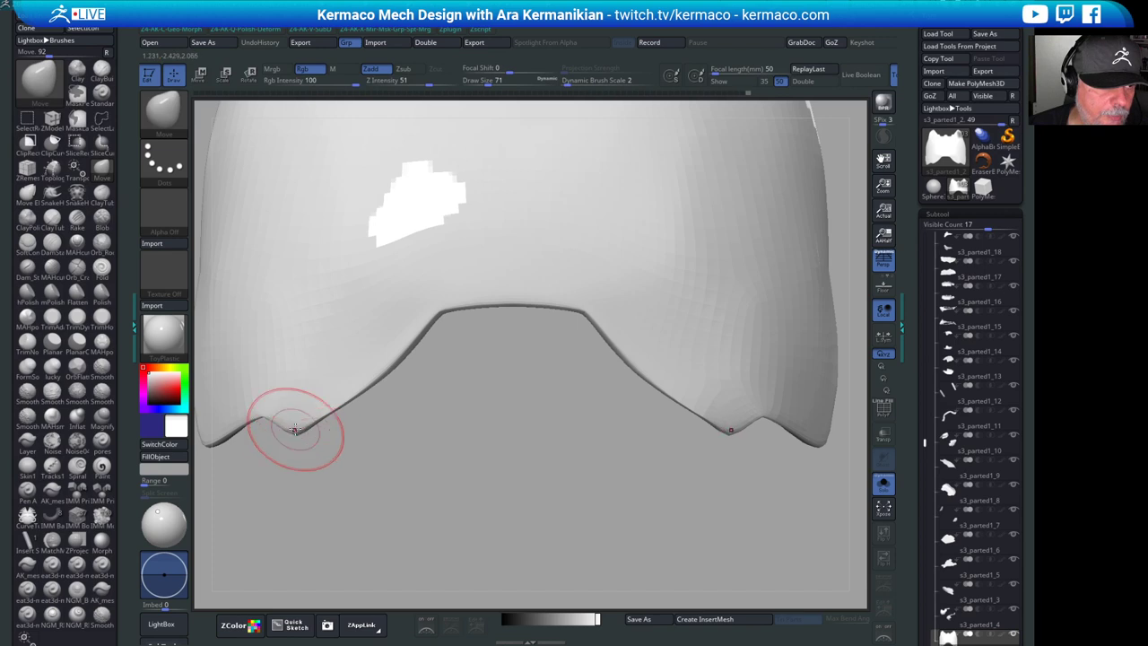
alt+drag(526, 506, 538, 532)
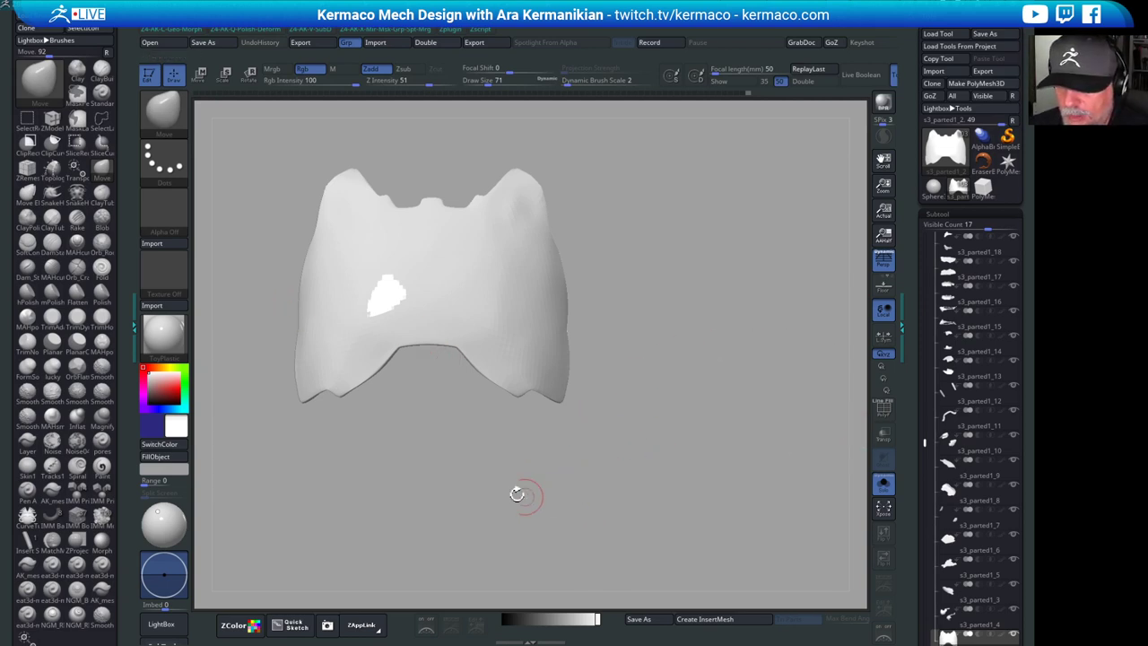
- Smooth the panel's outer surface from the pointed corners by the stepped outline across to the wide cutout
mouse_move(646, 499)
mouse_down()
mouse_move(710, 375)
mouse_move(700, 223)
mouse_move(729, 287)
mouse_move(628, 377)
mouse_move(520, 371)
mouse_up()
key(shift)
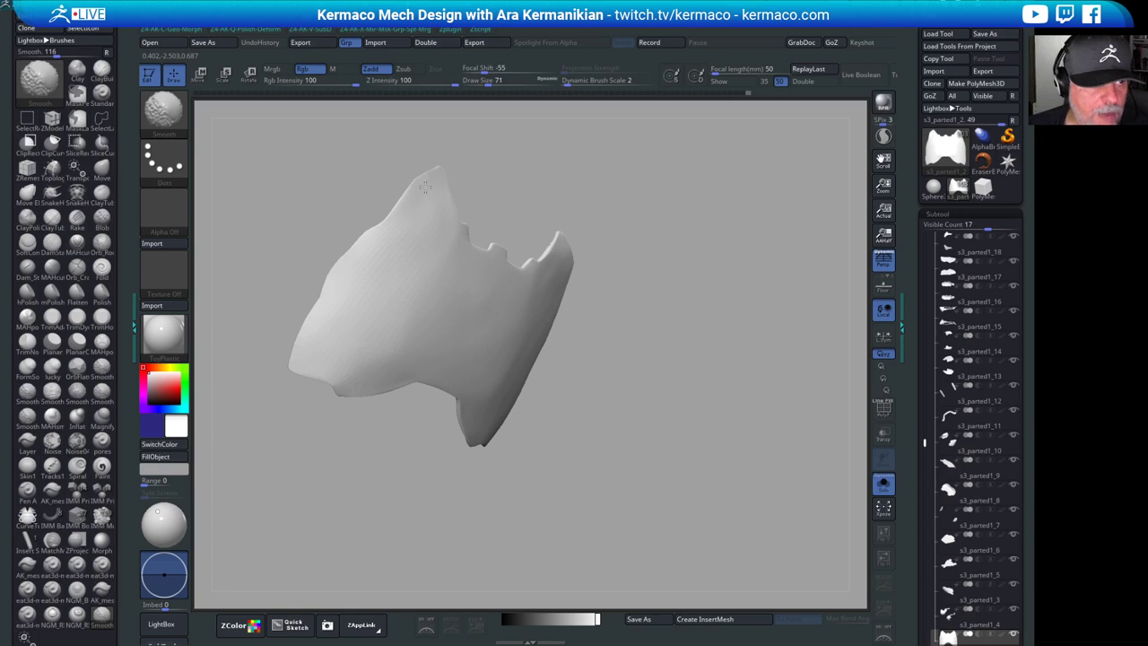
mouse_move(489, 249)
mouse_down()
mouse_move(610, 153)
mouse_move(547, 242)
mouse_move(428, 339)
mouse_move(475, 318)
mouse_up()
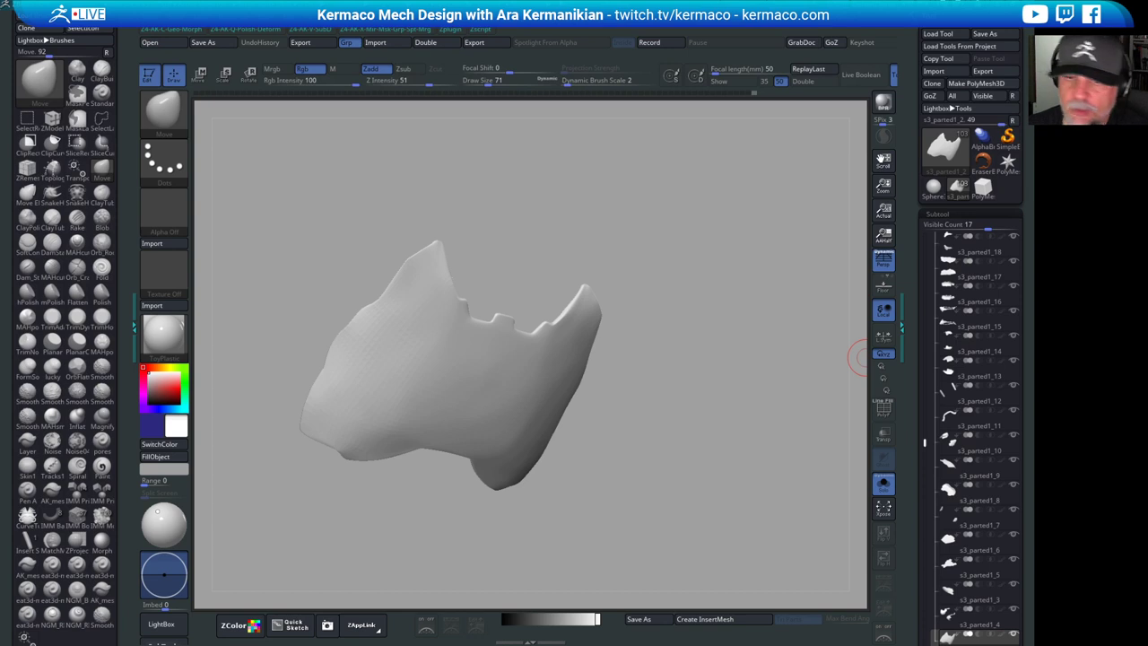
mouse_move(743, 329)
mouse_down()
mouse_move(682, 298)
mouse_move(738, 197)
mouse_move(755, 215)
mouse_move(729, 306)
mouse_up()
key(f)
key(shift)
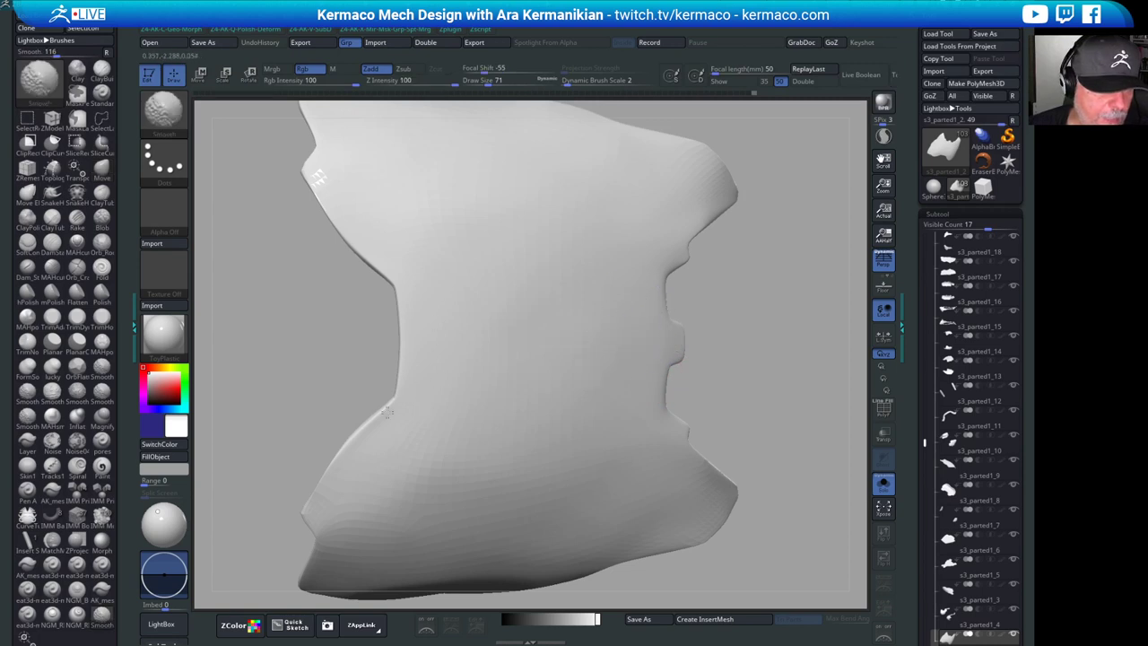
- Smooth the panel's inner surface near the stepped outline and along its side rim, checking the whole shape from outside
mouse_move(717, 467)
mouse_down()
mouse_move(697, 418)
mouse_move(762, 341)
mouse_move(759, 302)
mouse_move(717, 337)
mouse_move(678, 316)
mouse_move(503, 376)
mouse_move(341, 397)
mouse_move(441, 371)
mouse_up()
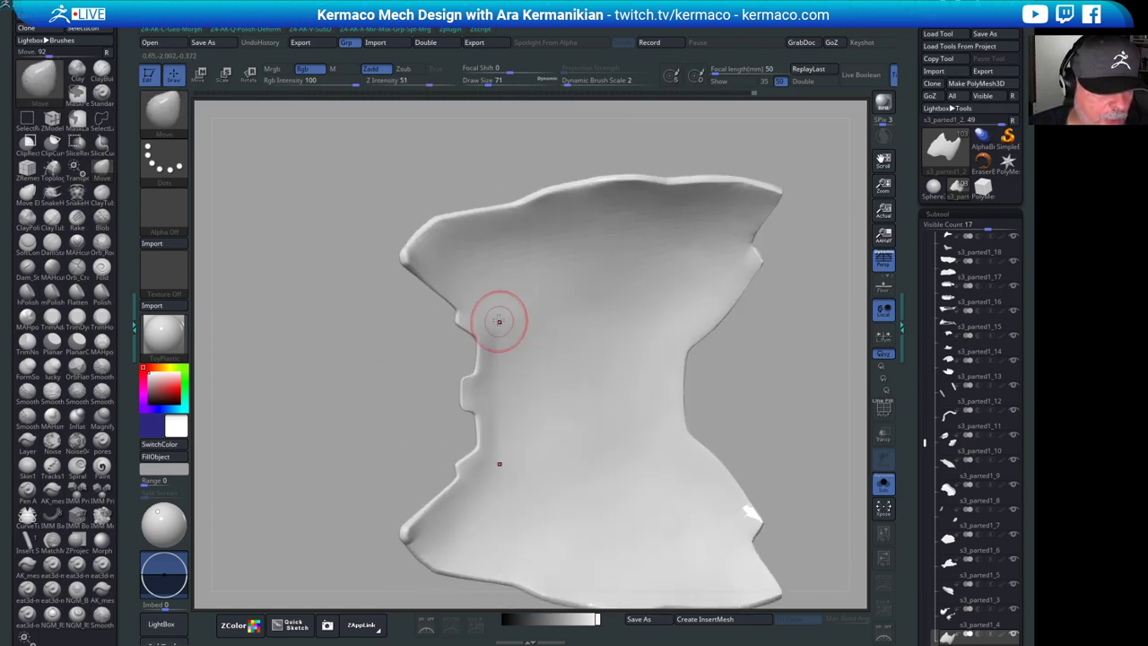
shift+drag(482, 235, 479, 246)
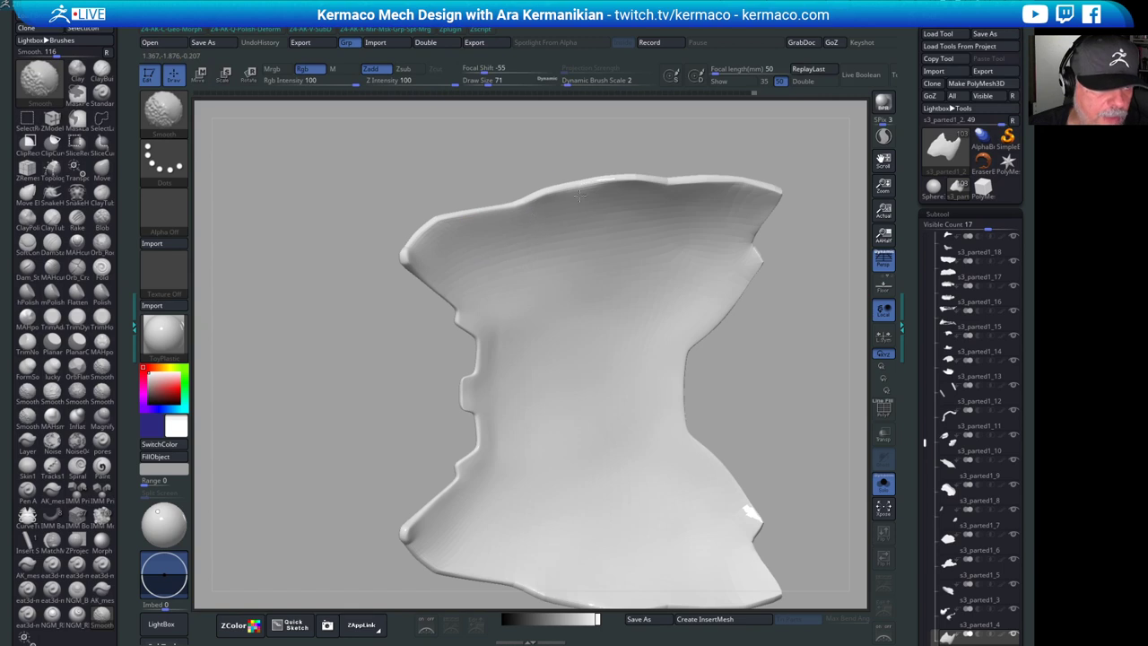
shift+drag(580, 196, 627, 183)
mouse_move(653, 134)
mouse_down()
mouse_move(725, 292)
mouse_move(710, 232)
mouse_move(745, 304)
mouse_move(623, 295)
mouse_up()
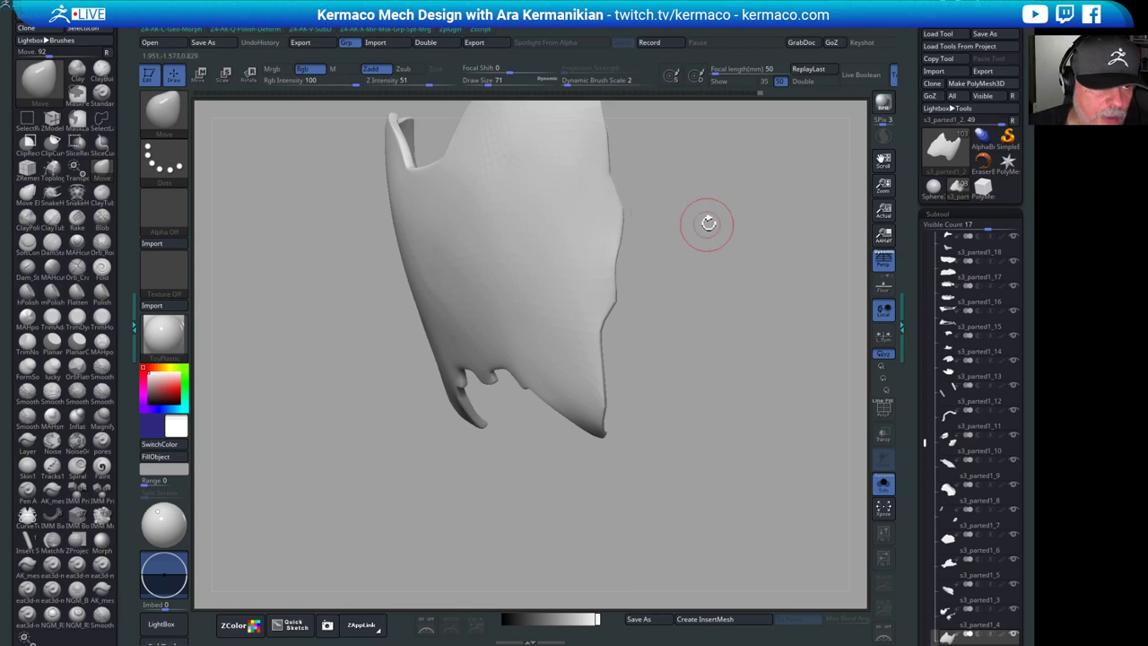
alt+drag(708, 225, 761, 289)
drag(715, 247, 759, 252)
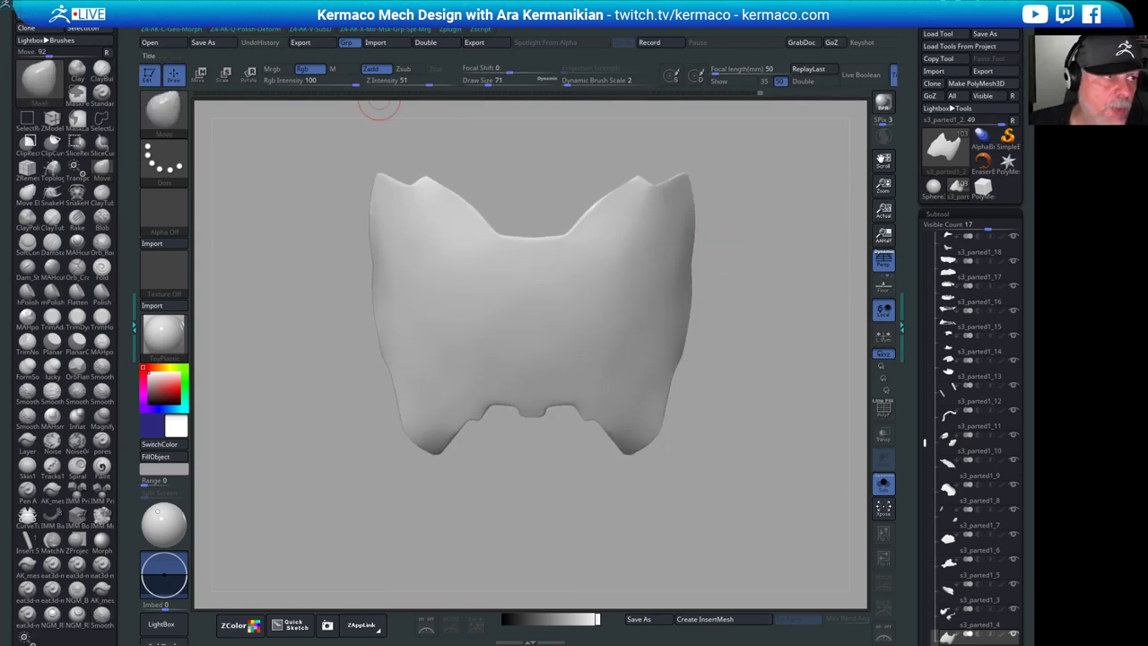